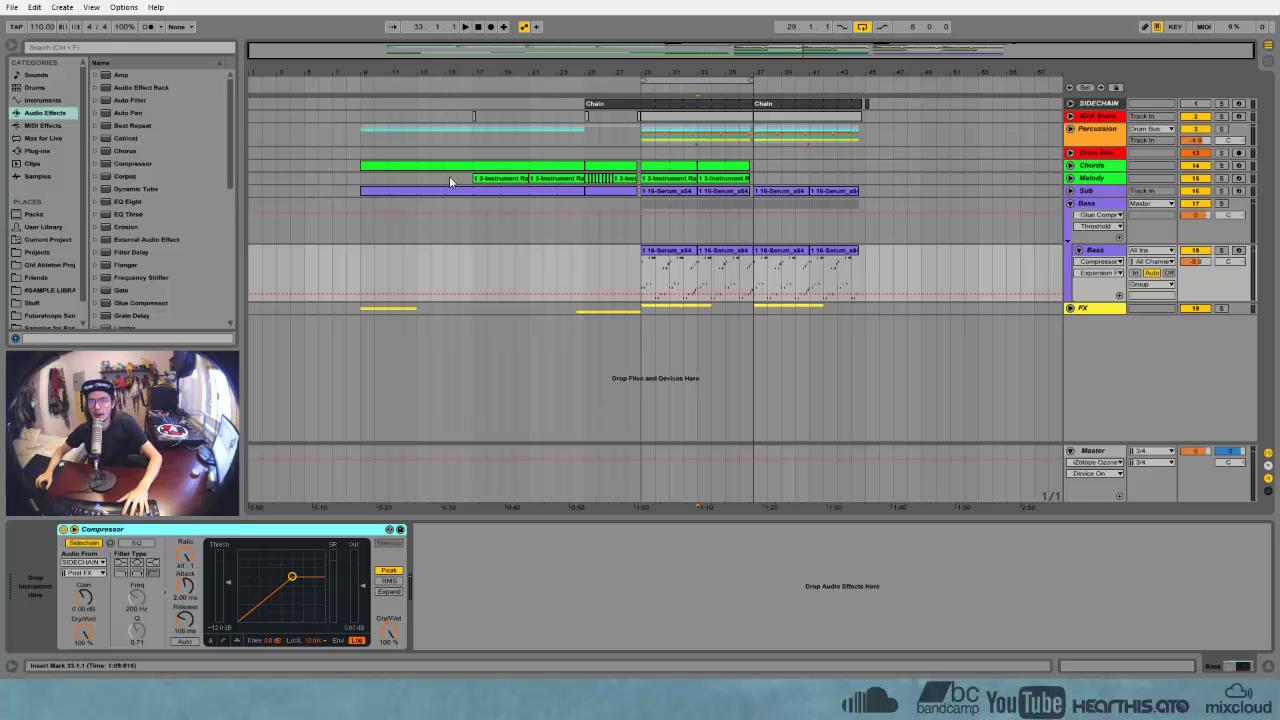
# Select the first Bass clip, from bar 29 to bar 33, on the Bass track inside the Bass group
pyautogui.moveTo(734, 72); pyautogui.dragTo(734, 104)
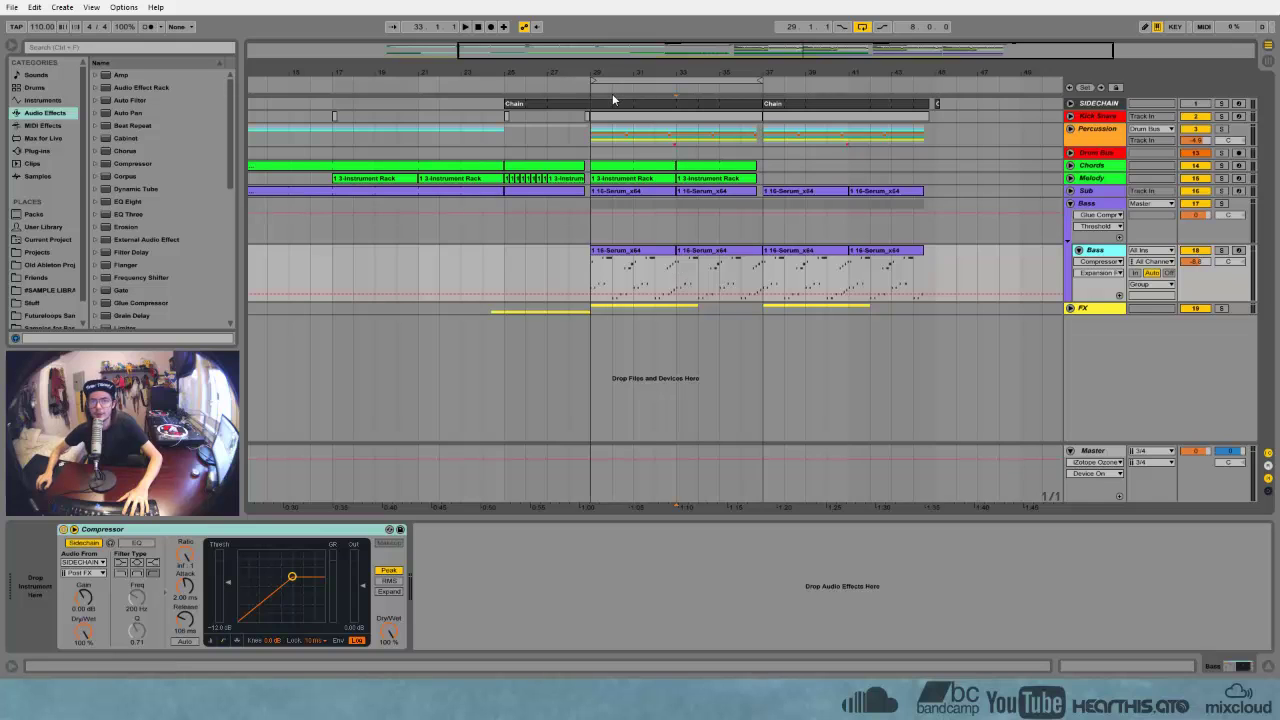
pyautogui.moveTo(640, 71); pyautogui.dragTo(654, 170)
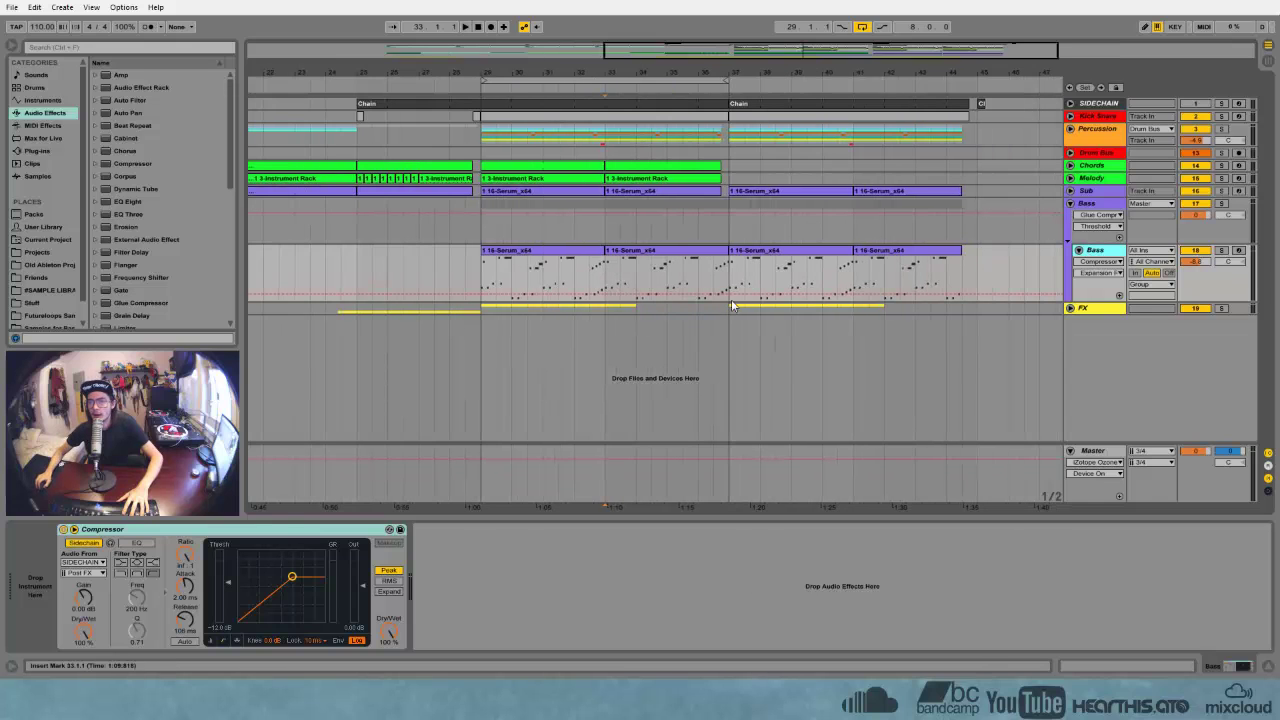
pyautogui.click(519, 260)
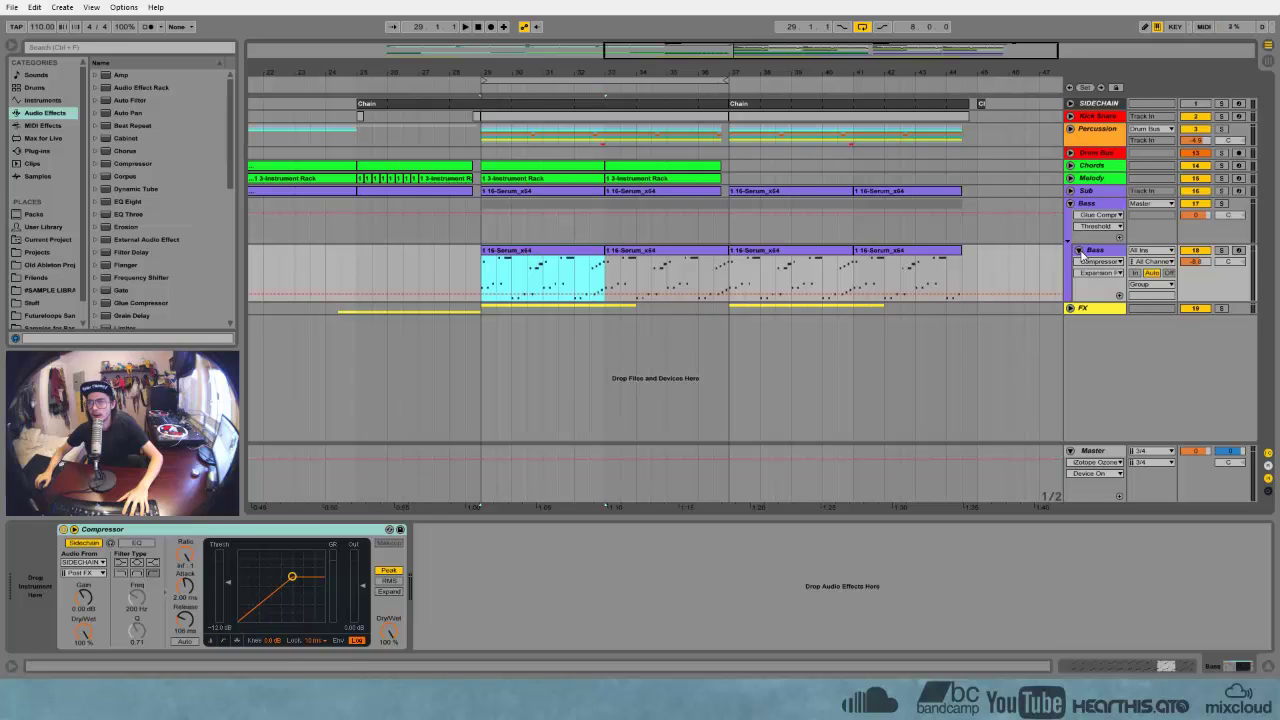
pyautogui.click(1100, 226)
pyautogui.click(520, 230)
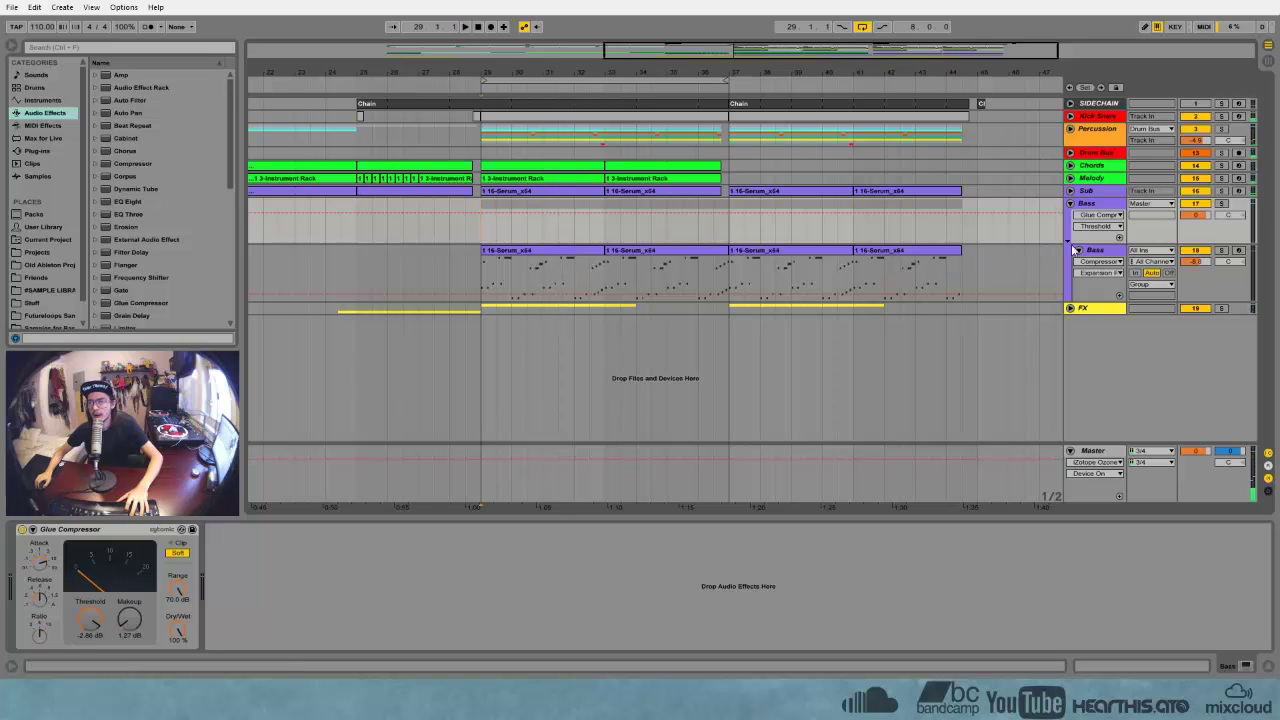
pyautogui.click(590, 257)
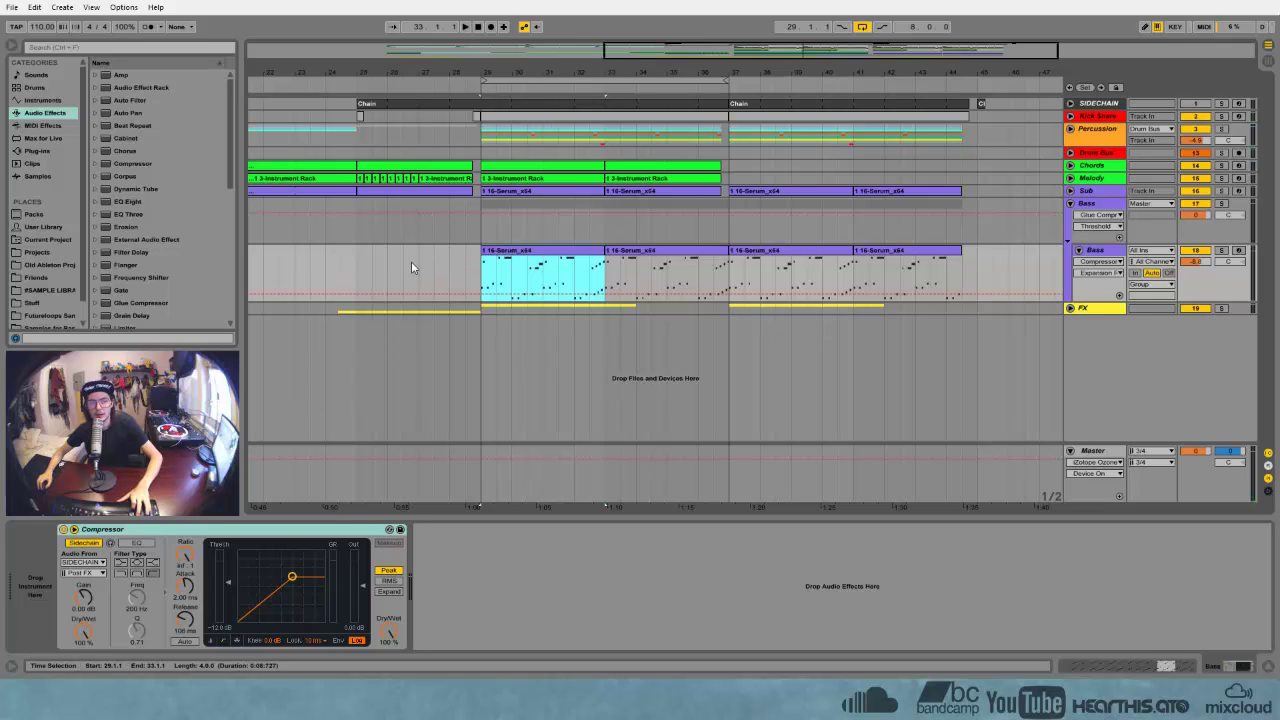
# Load the Serum_x64 instrument plug-in onto the Bass track
pyautogui.click(38, 151)
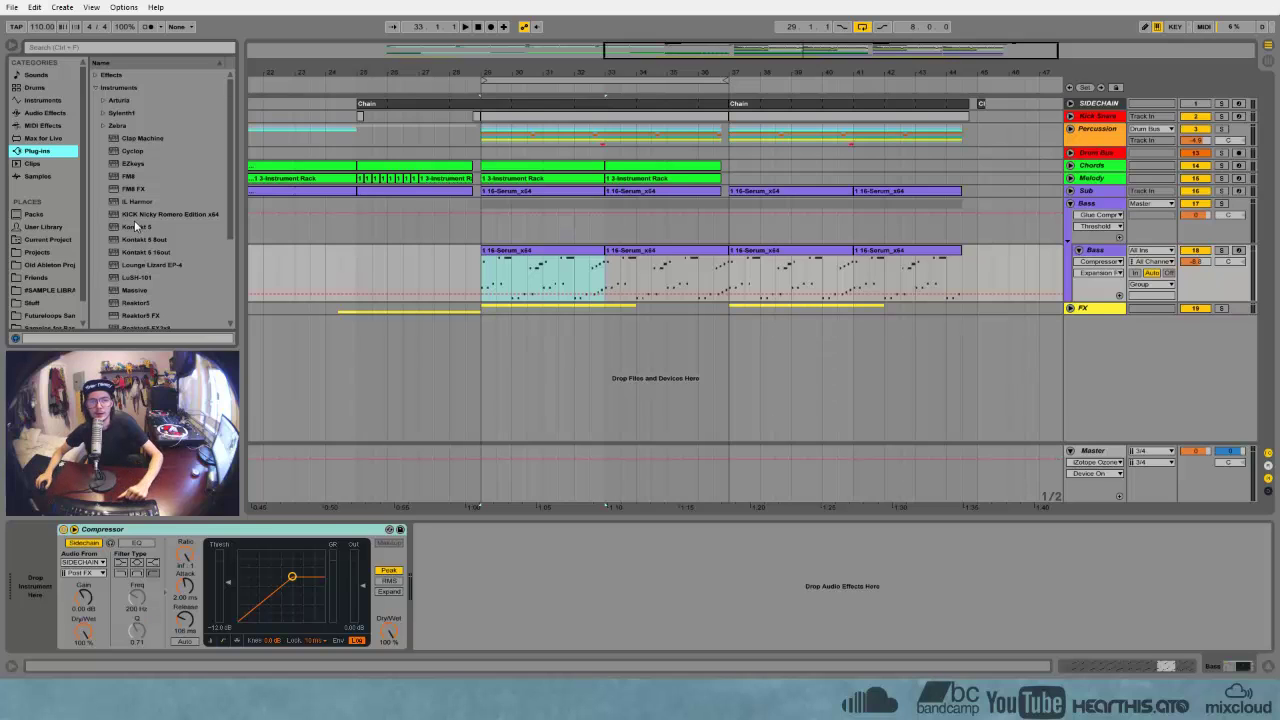
pyautogui.scroll(-4, 137, 226)
pyautogui.click(141, 253)
pyautogui.doubleClick(141, 253)
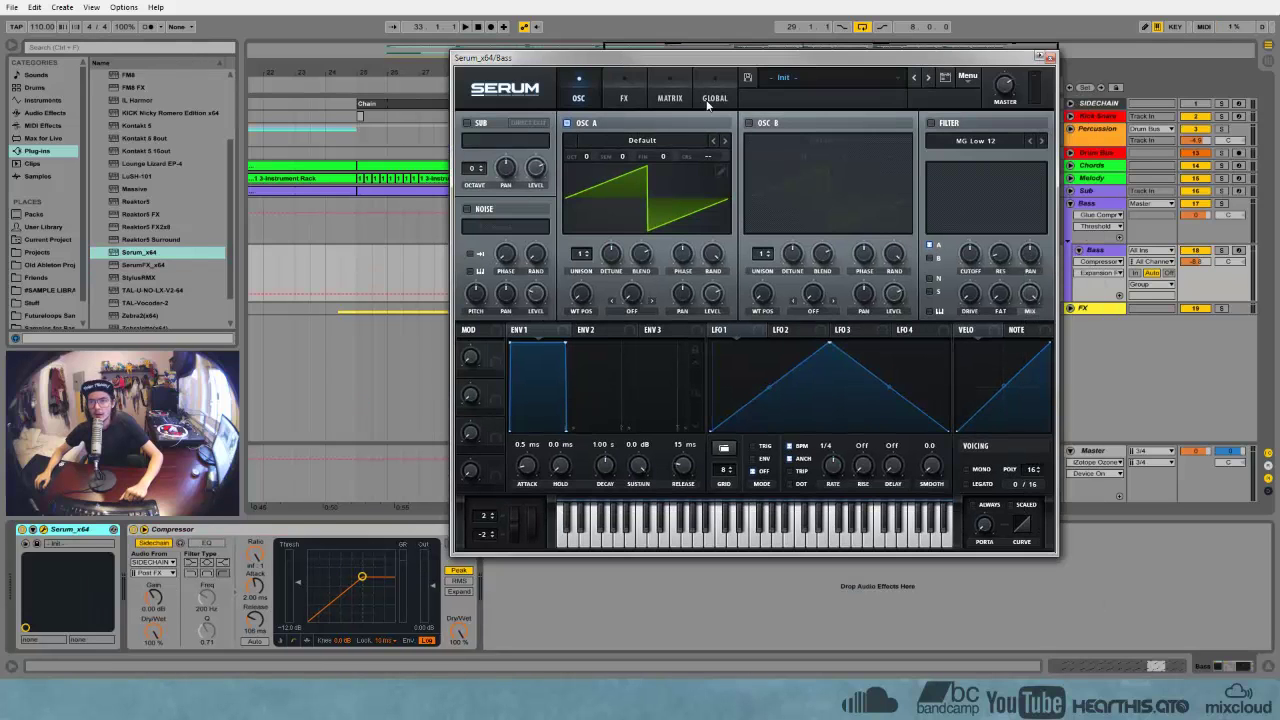
# Route LFO 1 to the global master tuning (Mast.Tun) in the first row of Serum's modulation matrix
pyautogui.click(670, 99)
pyautogui.click(495, 144)
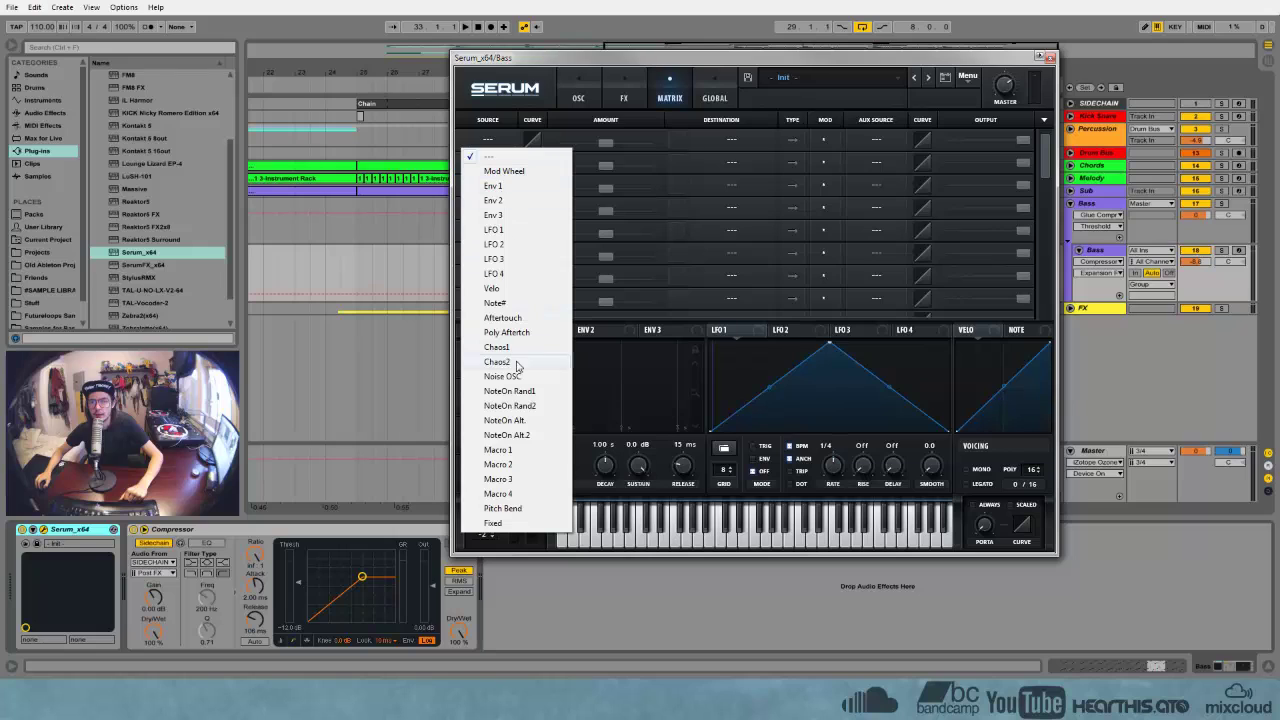
pyautogui.click(519, 231)
pyautogui.click(716, 143)
pyautogui.moveTo(730, 260)
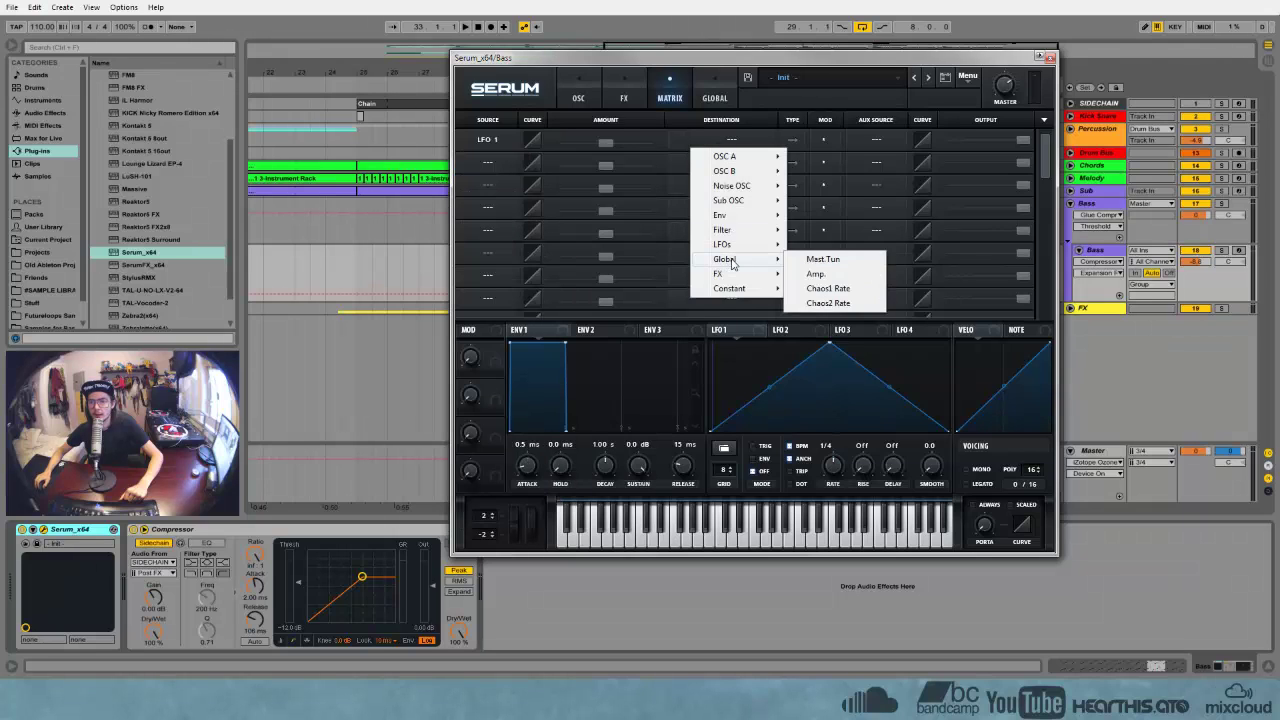
pyautogui.click(823, 260)
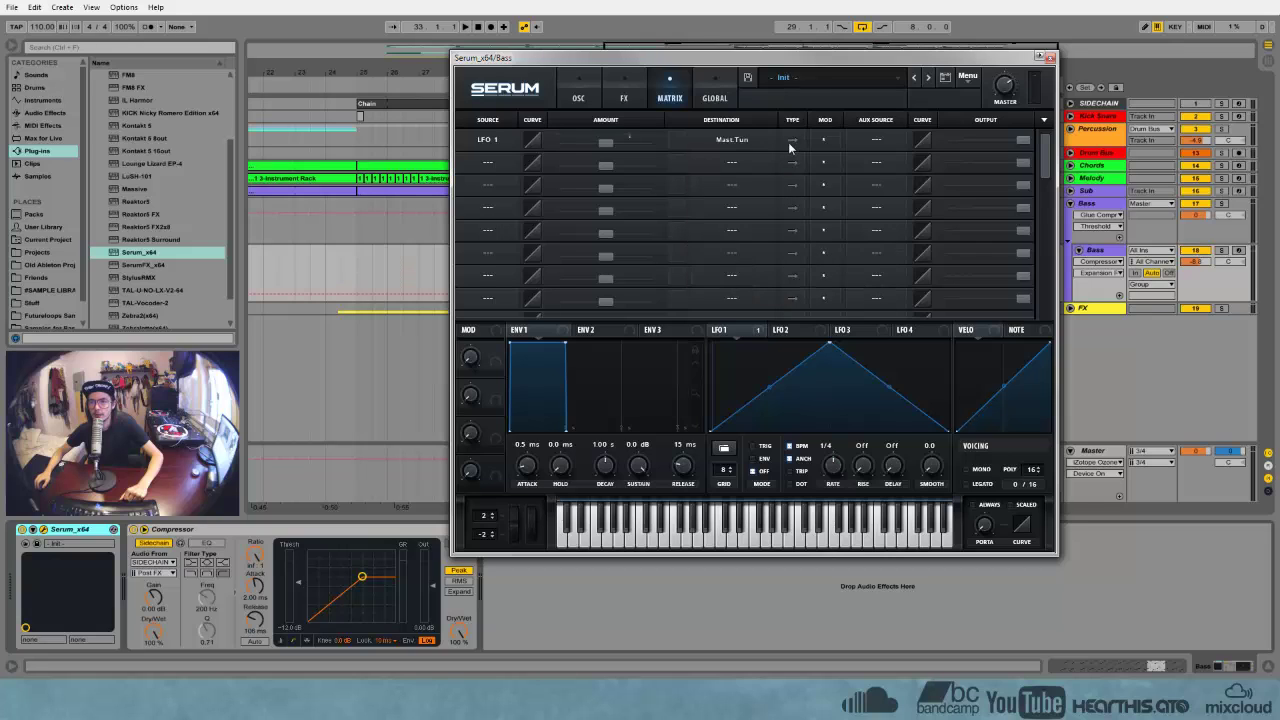
# Set the LFO 1 routing's amount to 1 with Macro 1 as auxiliary source, and turn off BPM sync for LFO 1
pyautogui.moveTo(602, 143); pyautogui.dragTo(604, 142)
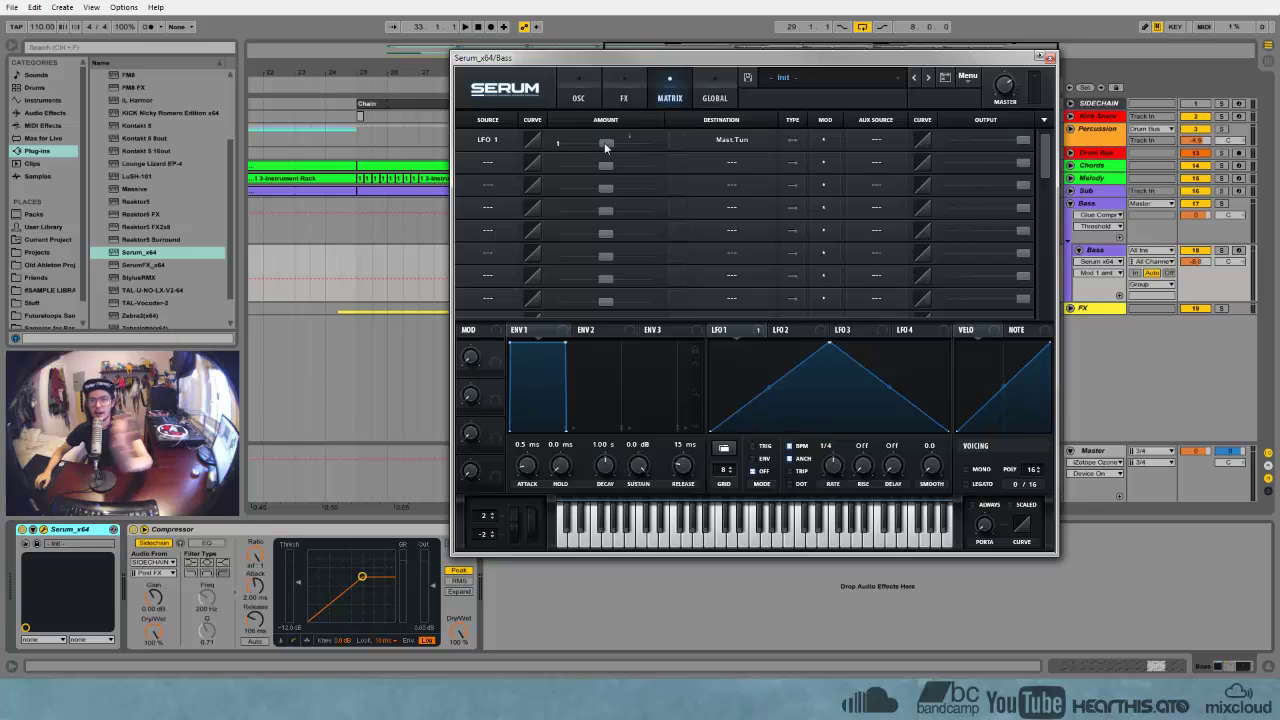
pyautogui.click(872, 140)
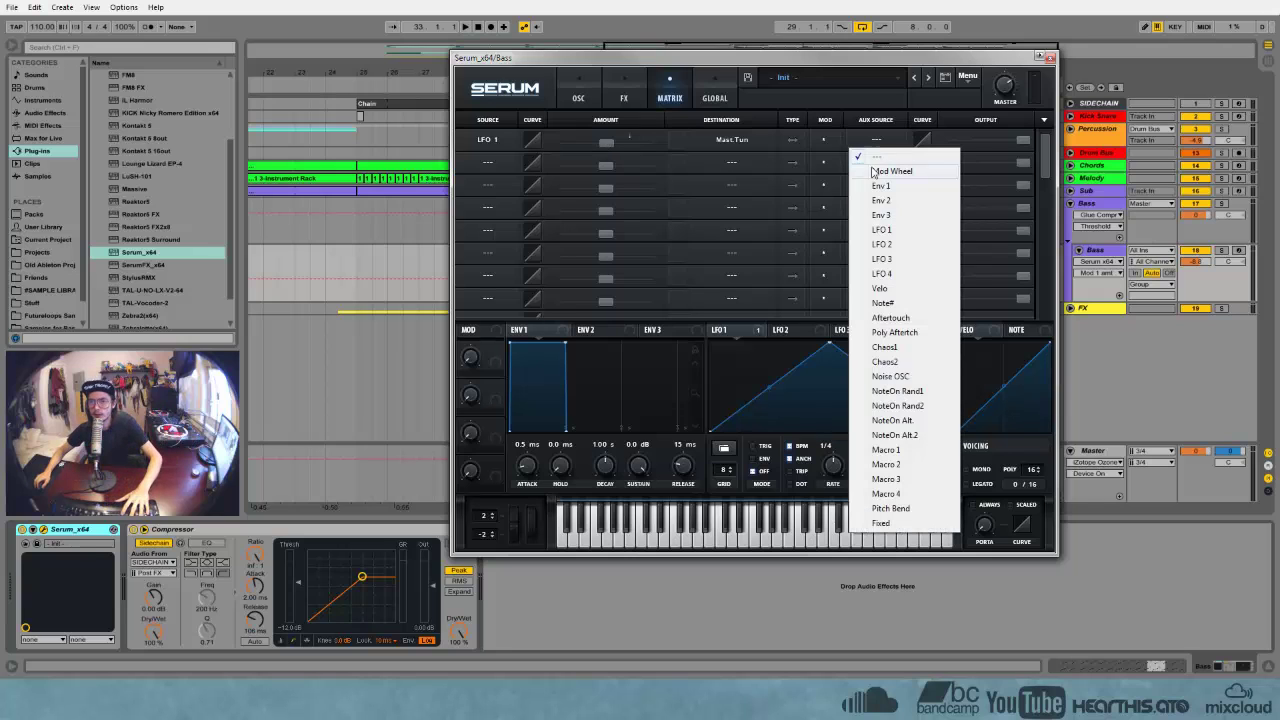
pyautogui.click(886, 450)
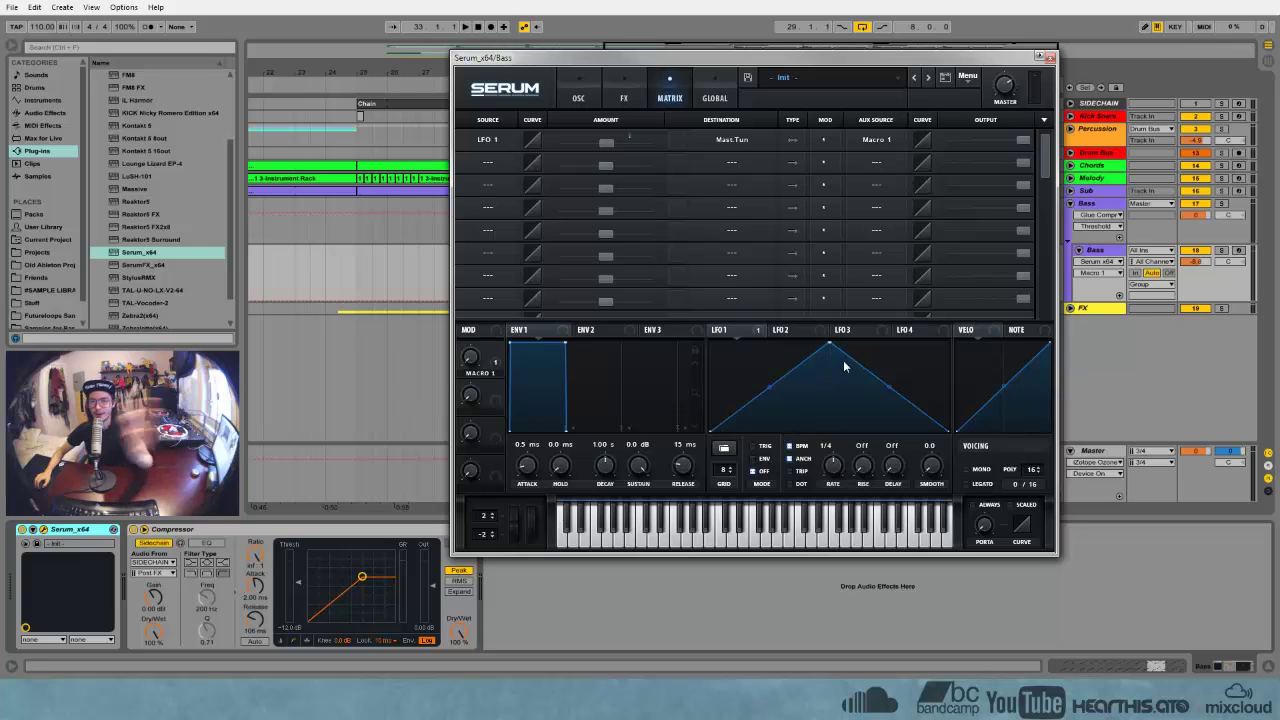
pyautogui.click(789, 447)
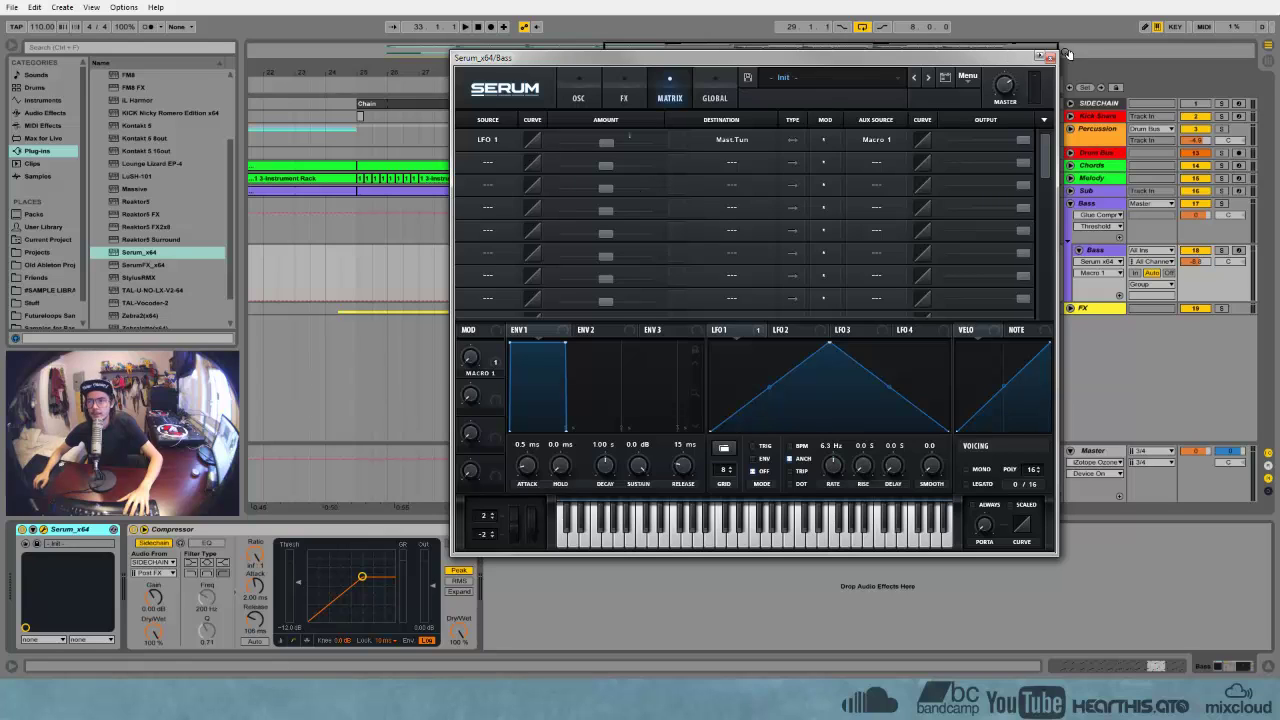
# Expose Serum's Macro 1 as a configured parameter on the Serum_x64 device
pyautogui.click(33, 530)
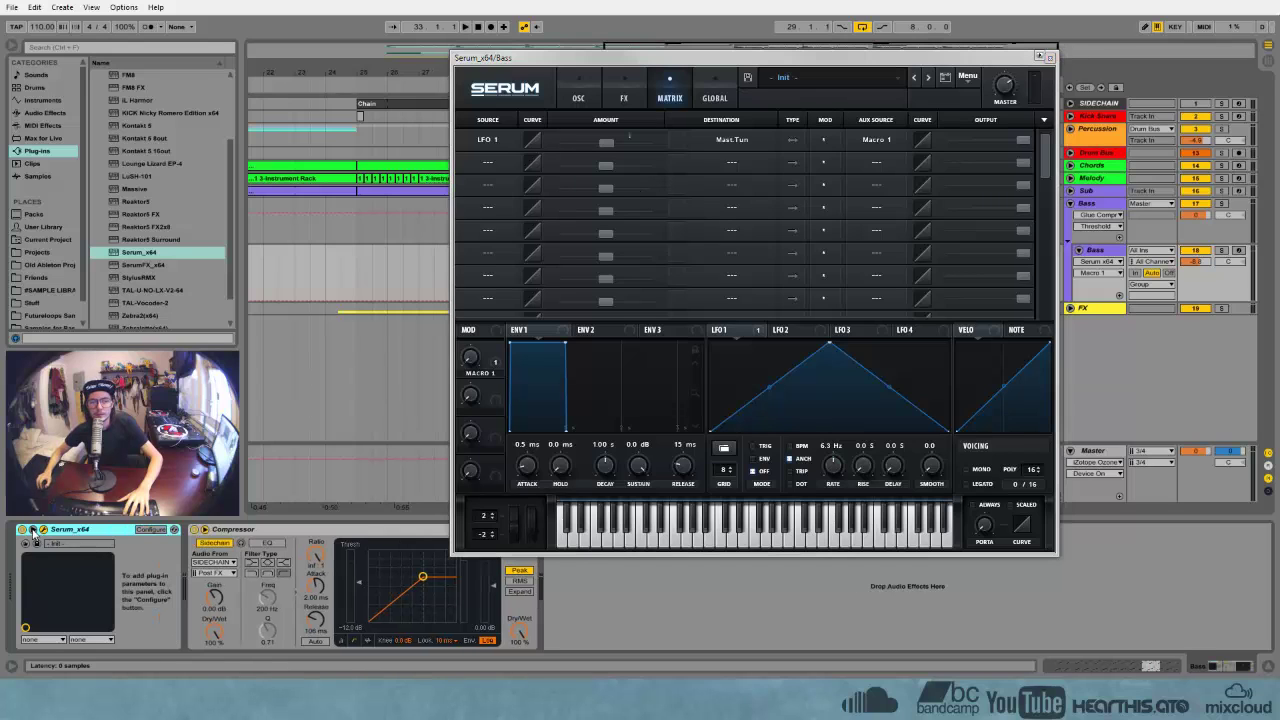
pyautogui.click(150, 535)
pyautogui.click(469, 357)
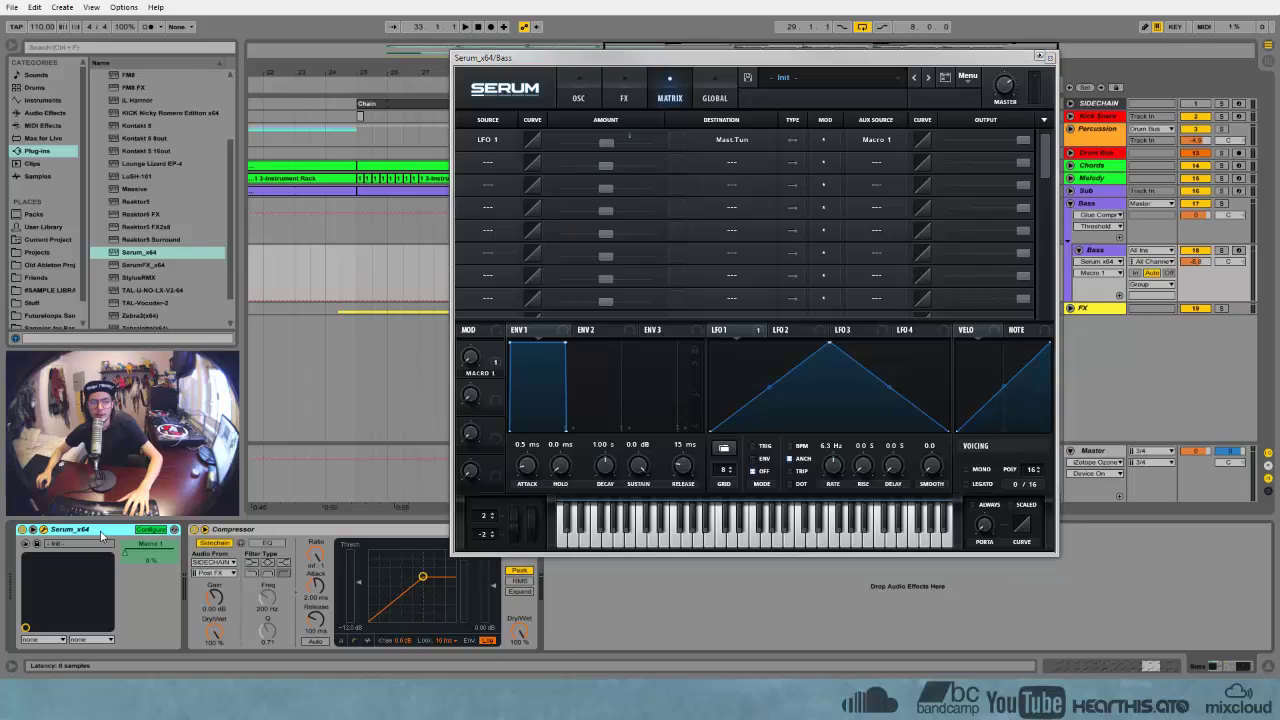
# Group Serum into an Instrument Rack and map its Macro 1 parameter to the rack's Macro 1
pyautogui.hotkey('ctrl', 'g')
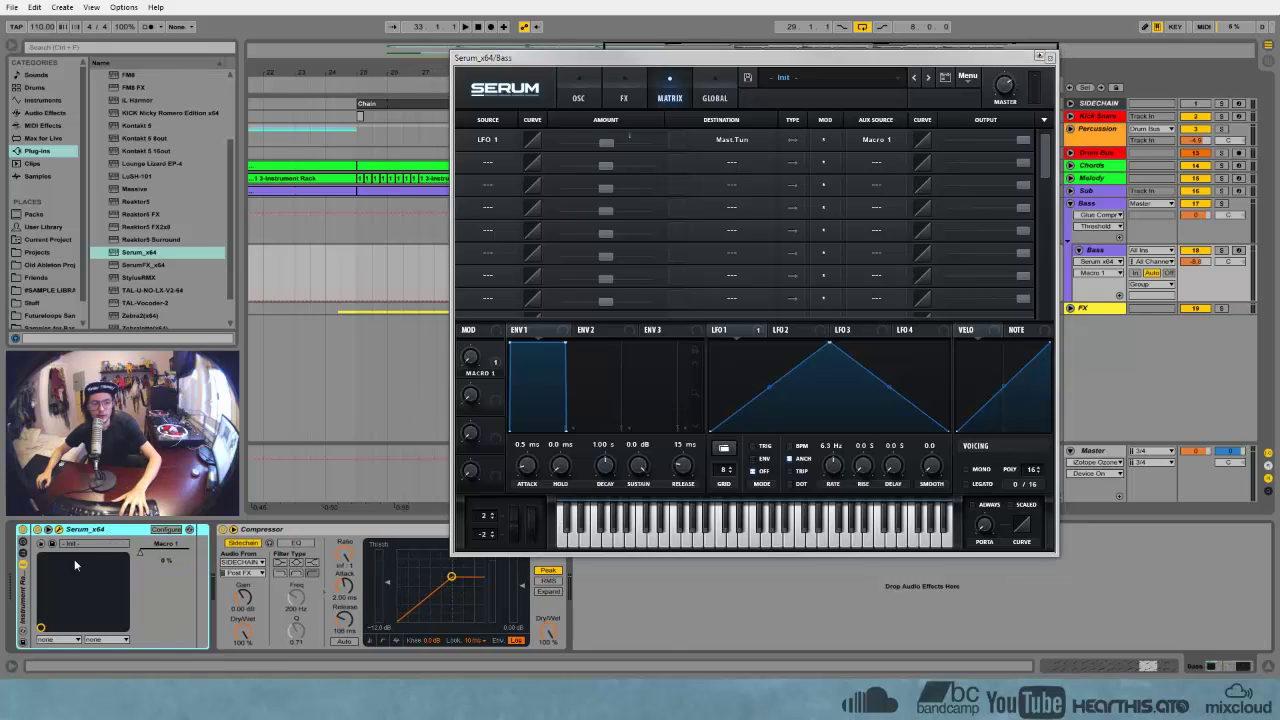
pyautogui.click(25, 542)
pyautogui.rightClick(300, 553)
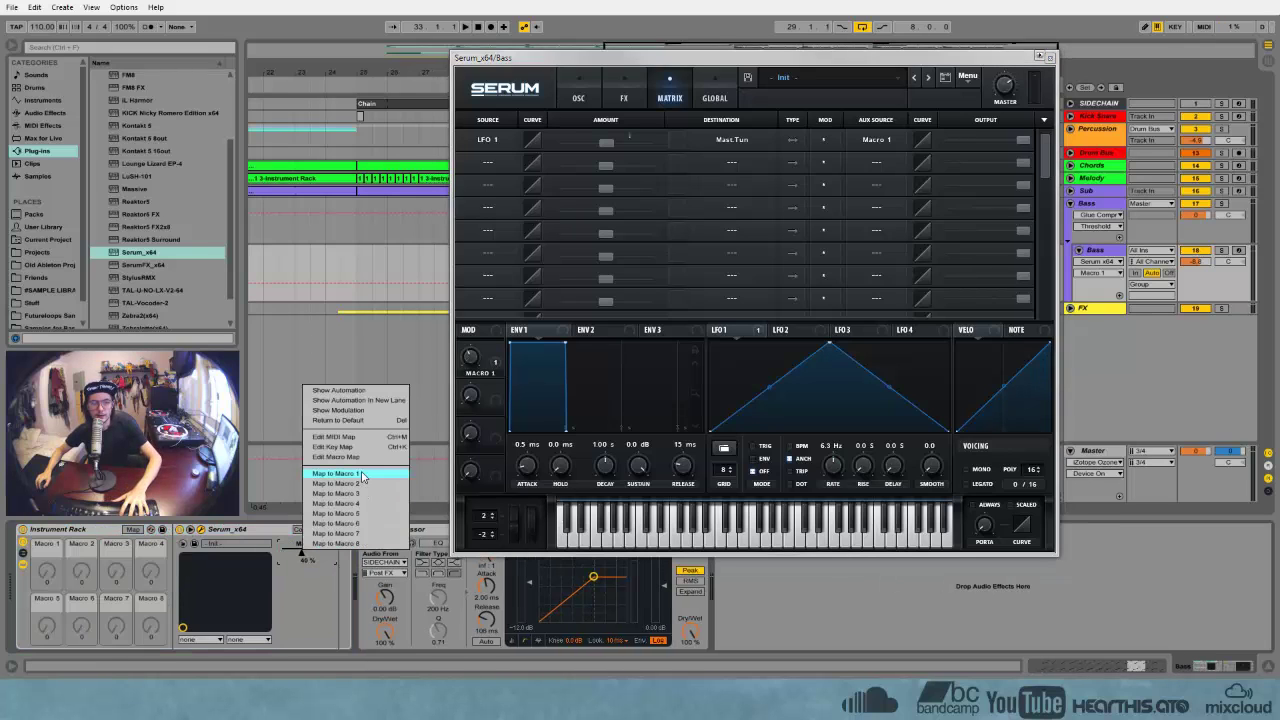
pyautogui.click(345, 487)
# Rename the Instrument Rack's Macro 1 to Vibrato
pyautogui.click(23, 564)
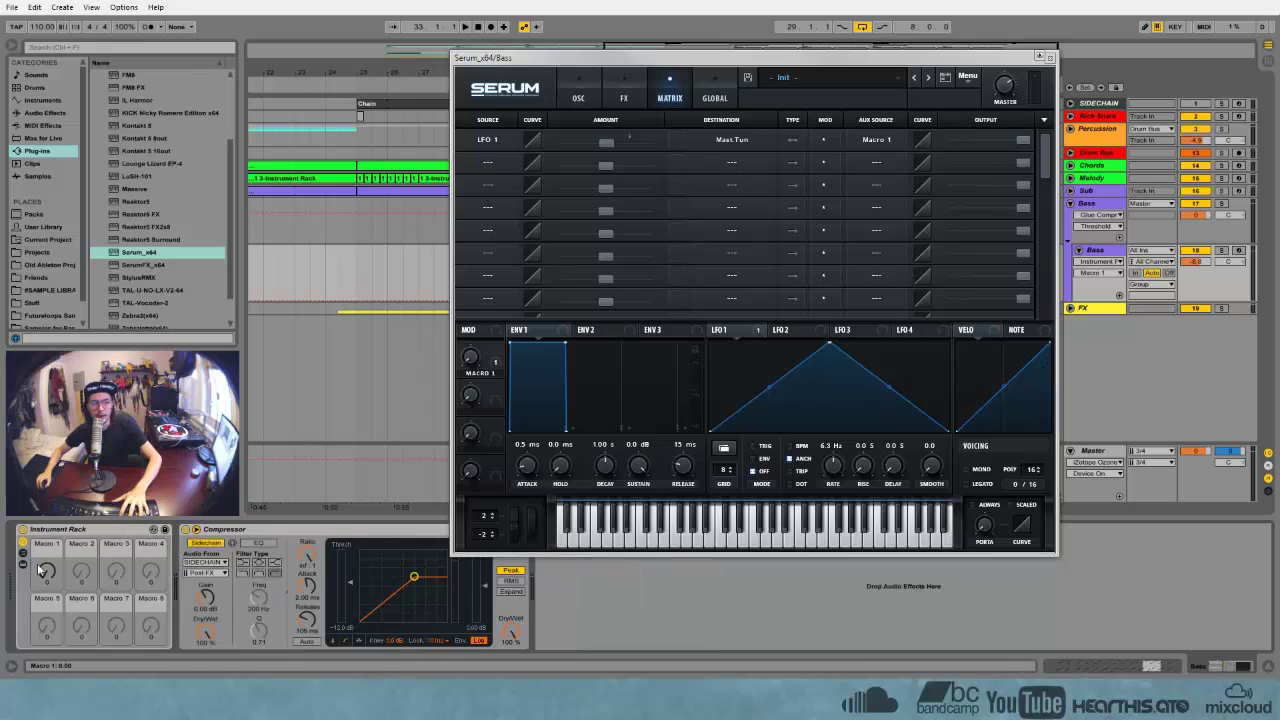
pyautogui.hotkey('ctrl', 'r')
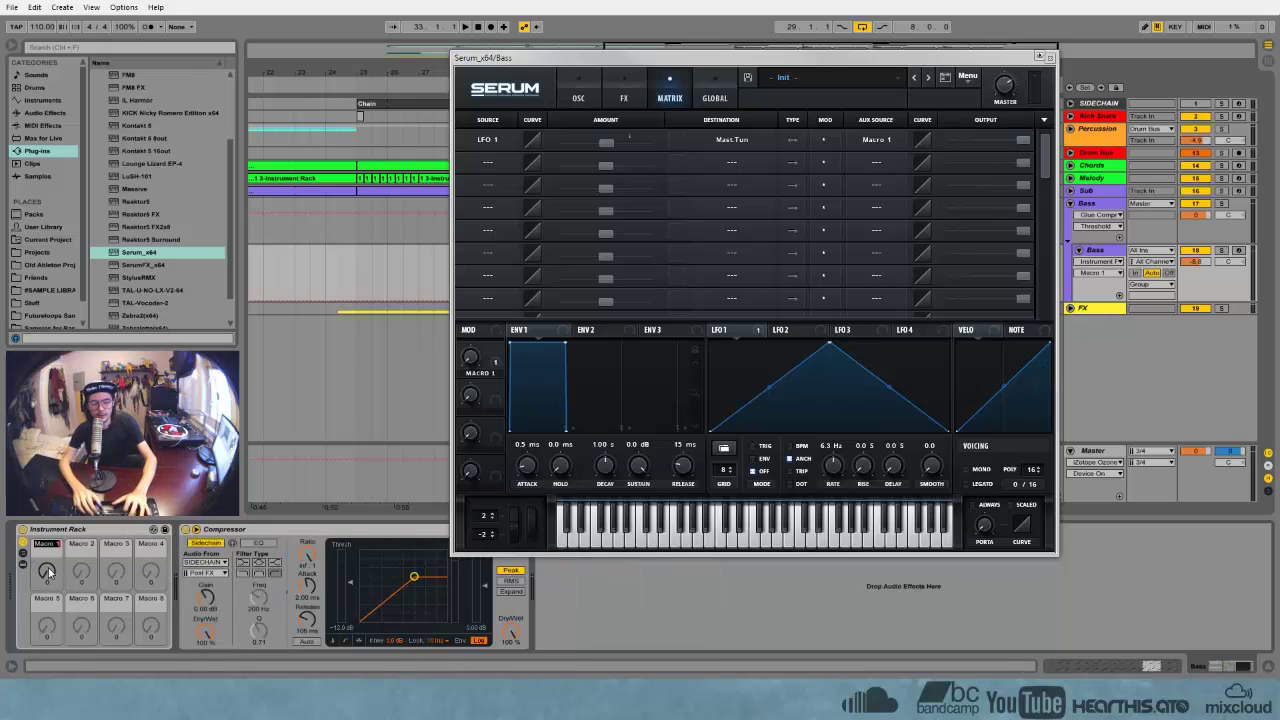
pyautogui.write('Vibrato')
pyautogui.press('Return')
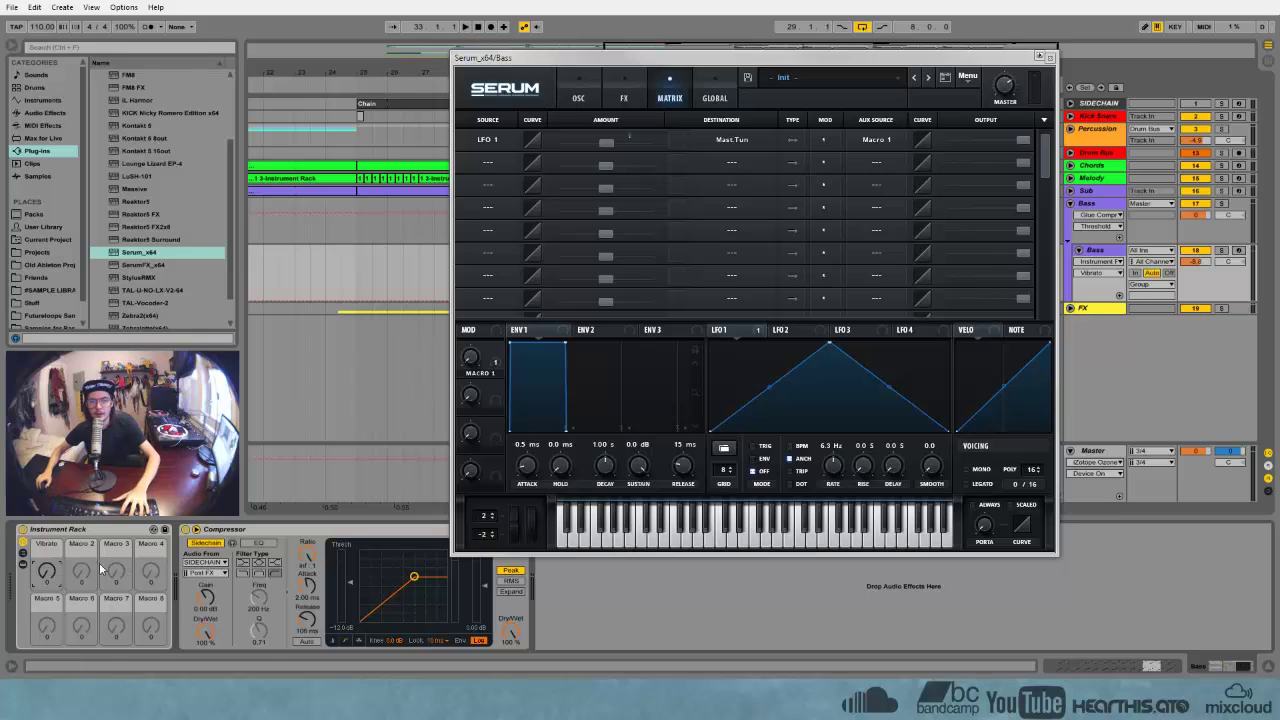
pyautogui.click(23, 564)
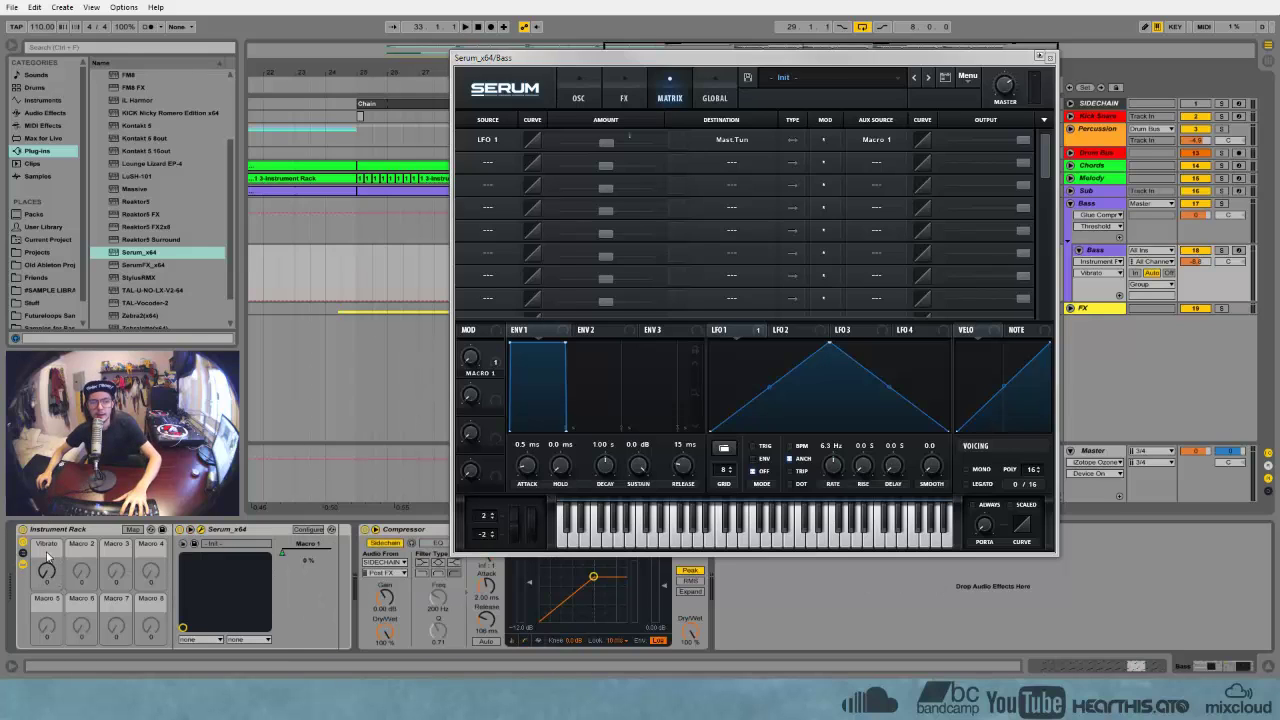
# Draw Vibrato automation at 127 on the Bass track over the last beat of bars 29, 31, 33 and 35
pyautogui.click(1049, 57)
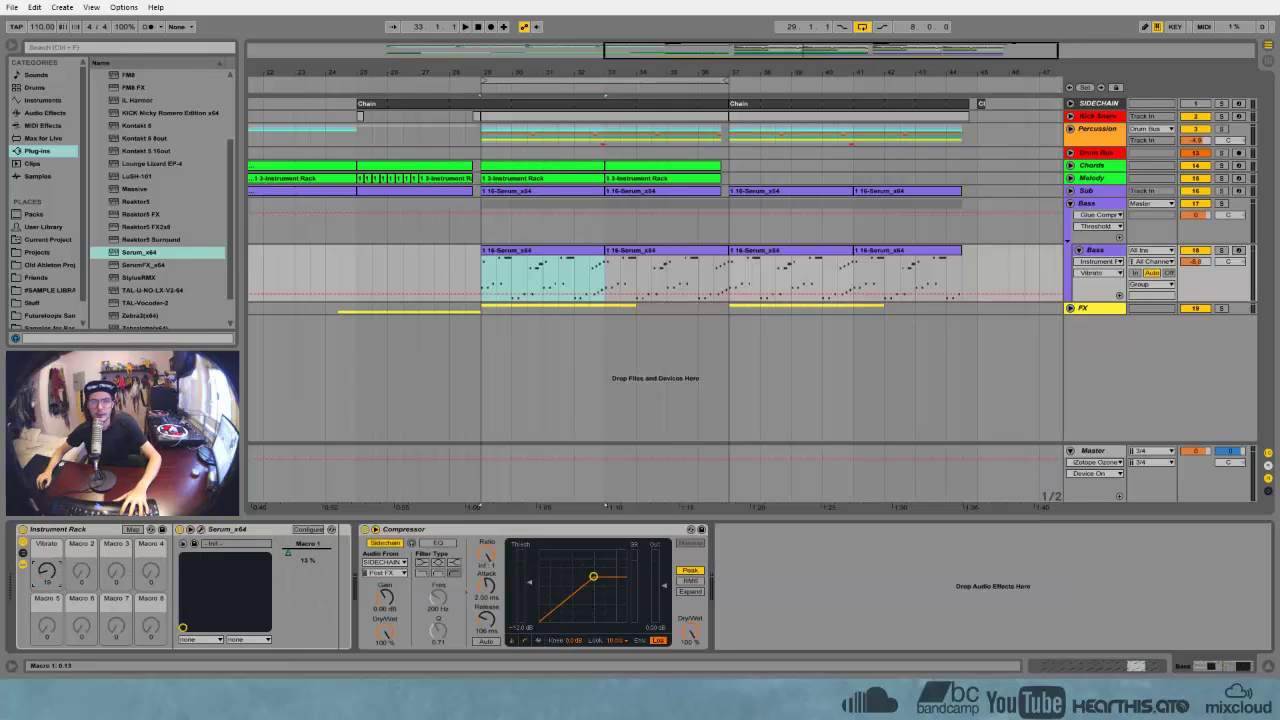
pyautogui.click(48, 570)
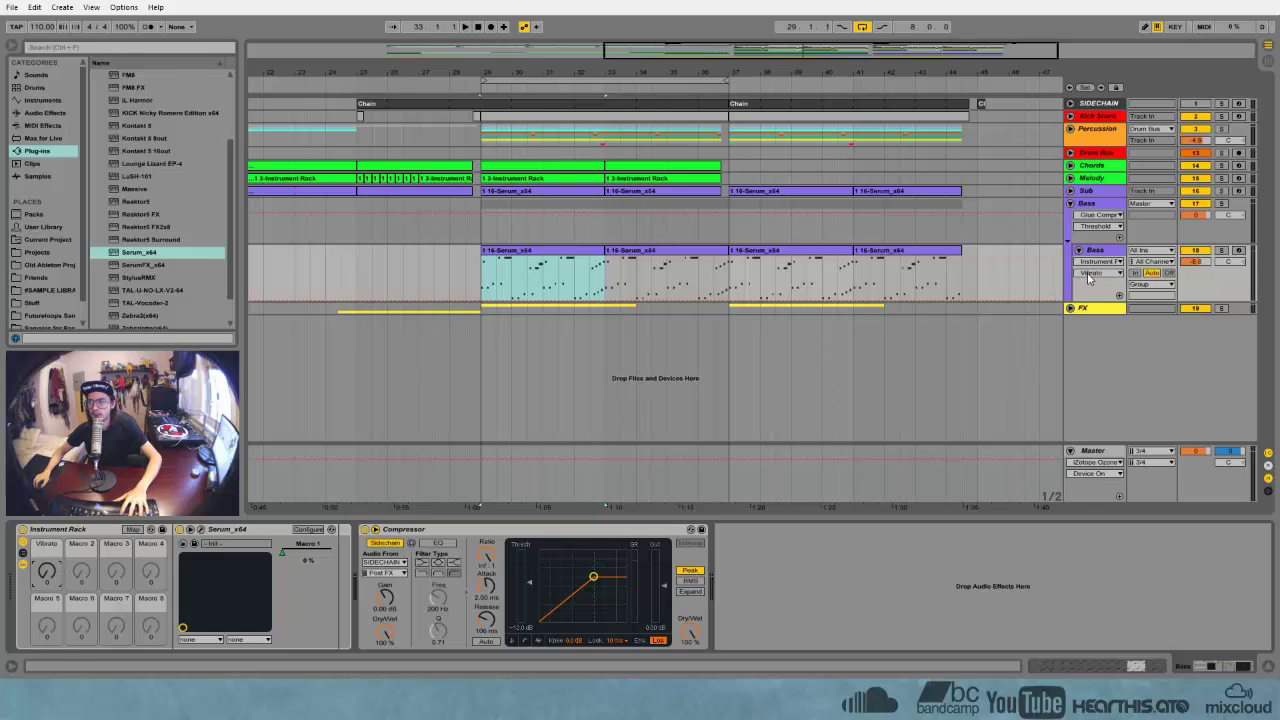
pyautogui.moveTo(526, 73); pyautogui.dragTo(526, 135)
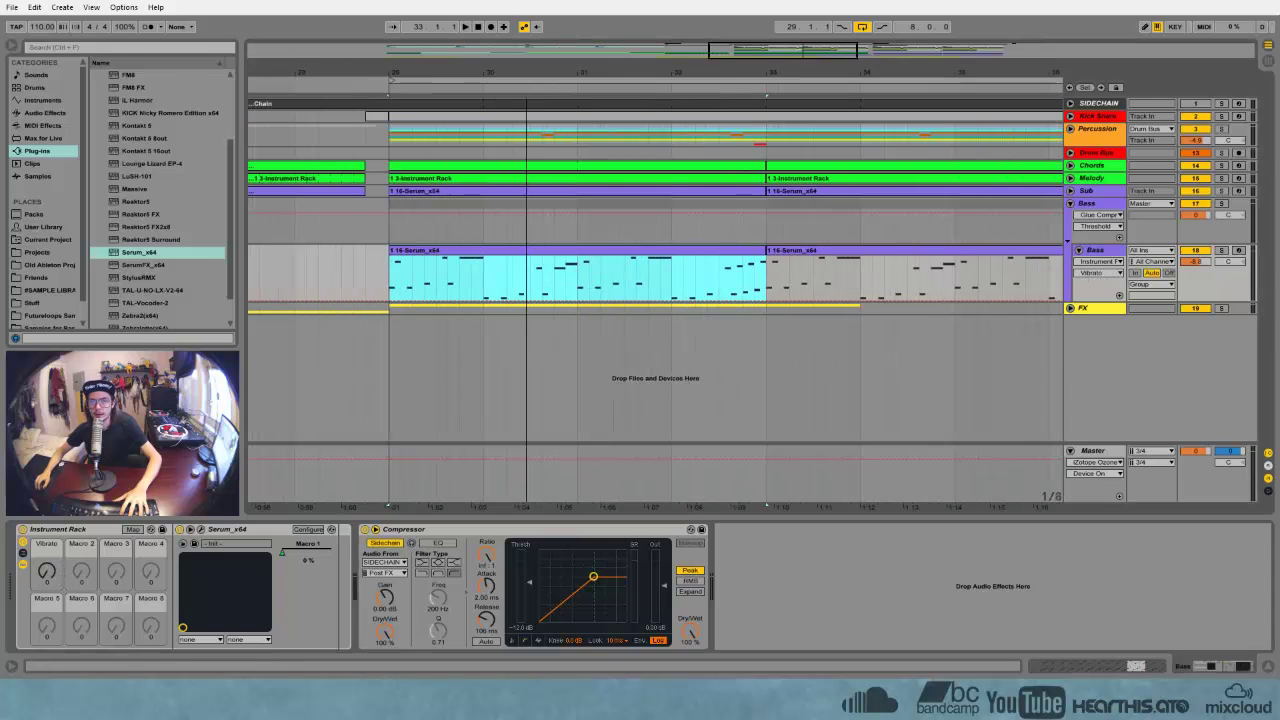
pyautogui.press('b')
pyautogui.moveTo(472, 285); pyautogui.dragTo(482, 250)
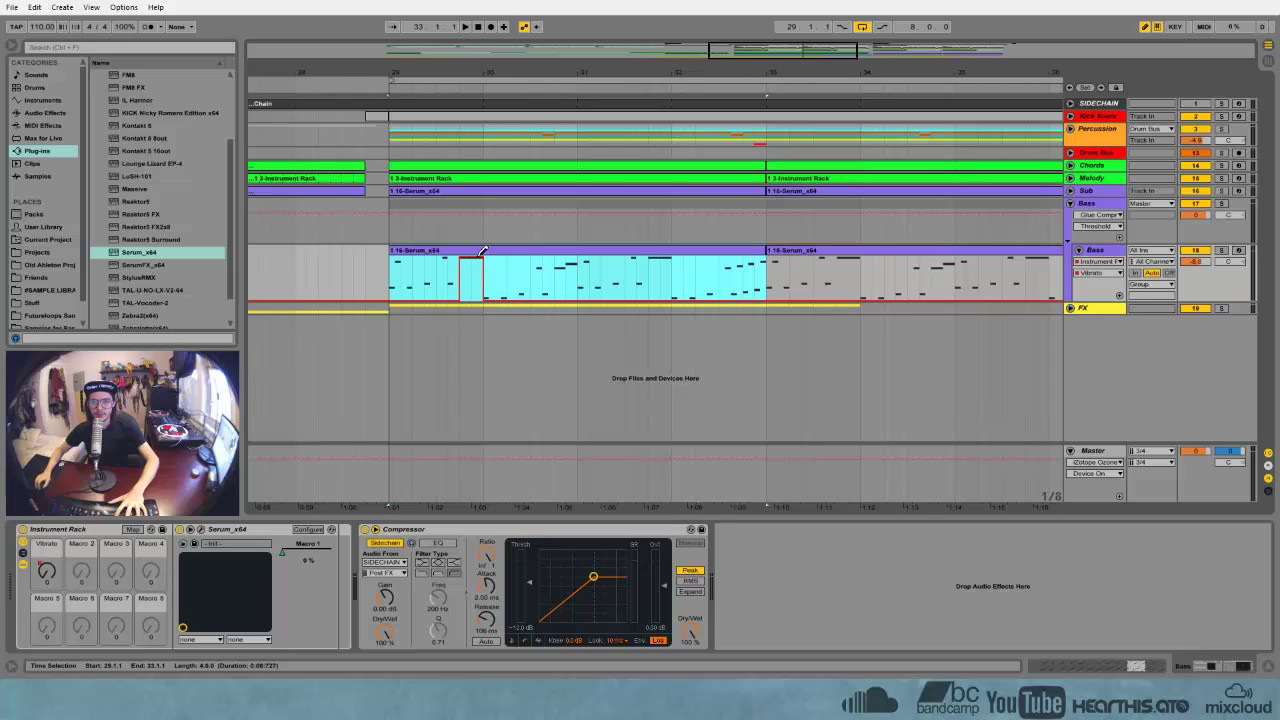
pyautogui.click(656, 258)
pyautogui.click(848, 258)
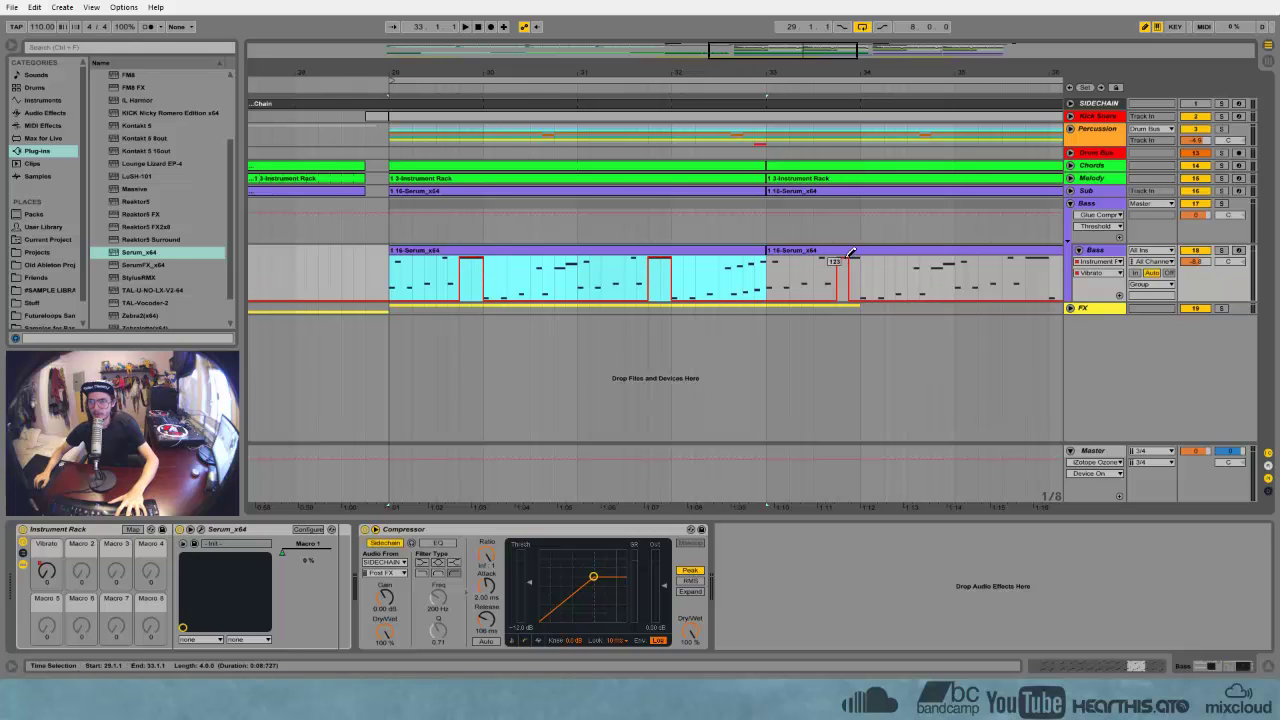
pyautogui.moveTo(889, 70)
pyautogui.mouseDown()
pyautogui.moveTo(636, 69)
pyautogui.moveTo(703, 45)
pyautogui.mouseUp()
# Play back the Bass part from bar 29 with the Bass group soloed
pyautogui.click(780, 260)
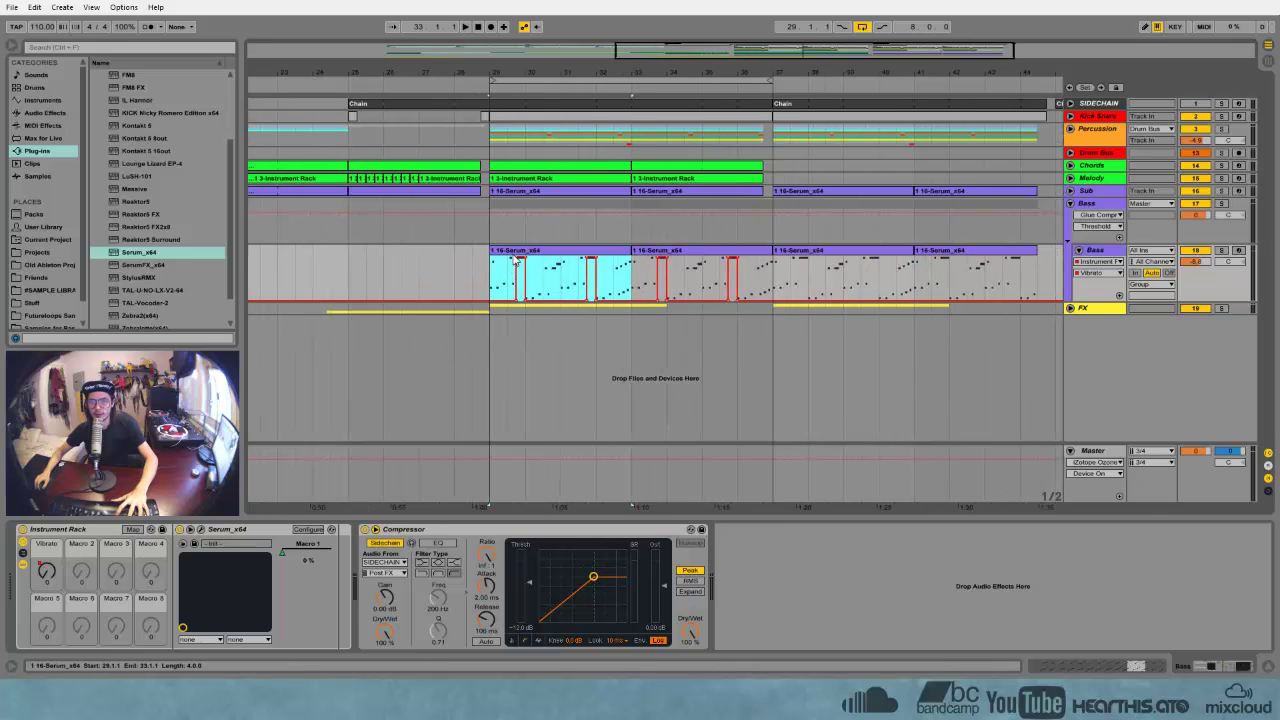
pyautogui.press('space')
pyautogui.click(1220, 203)
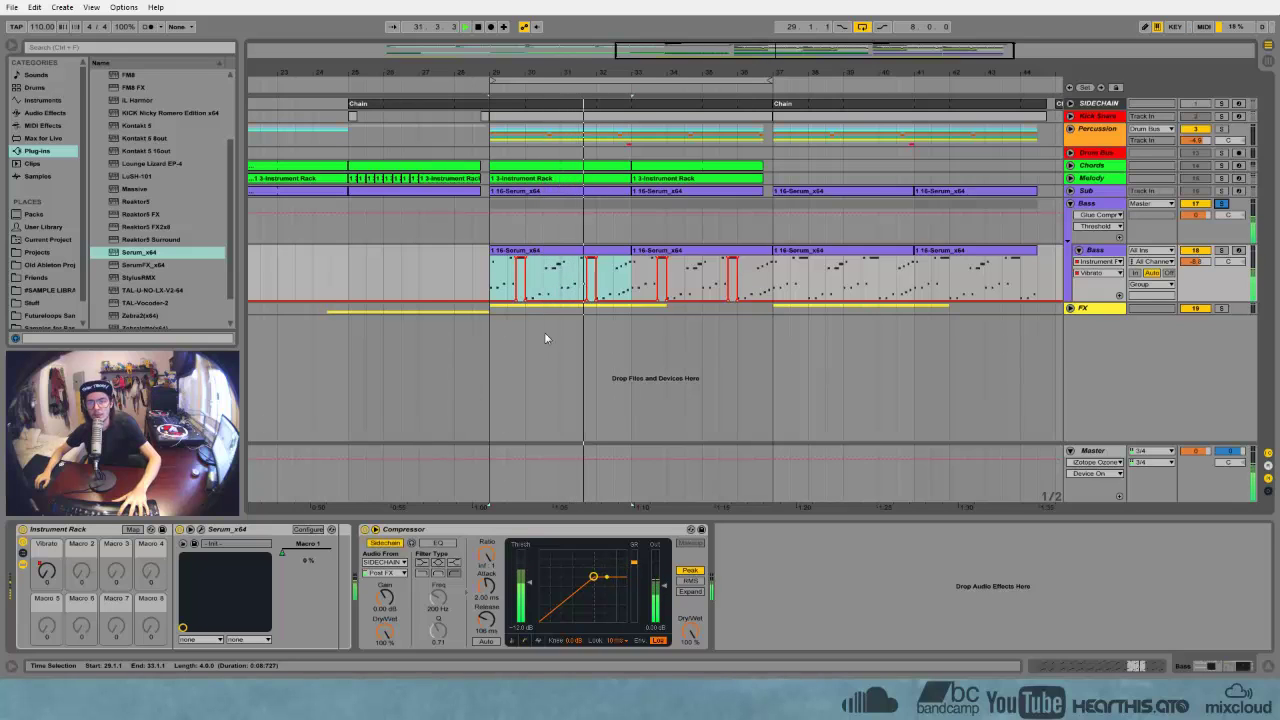
# Set Serum's oscillator A unison to 7 voices, enable the sub oscillator at octave 1, and play the bass
pyautogui.click(199, 529)
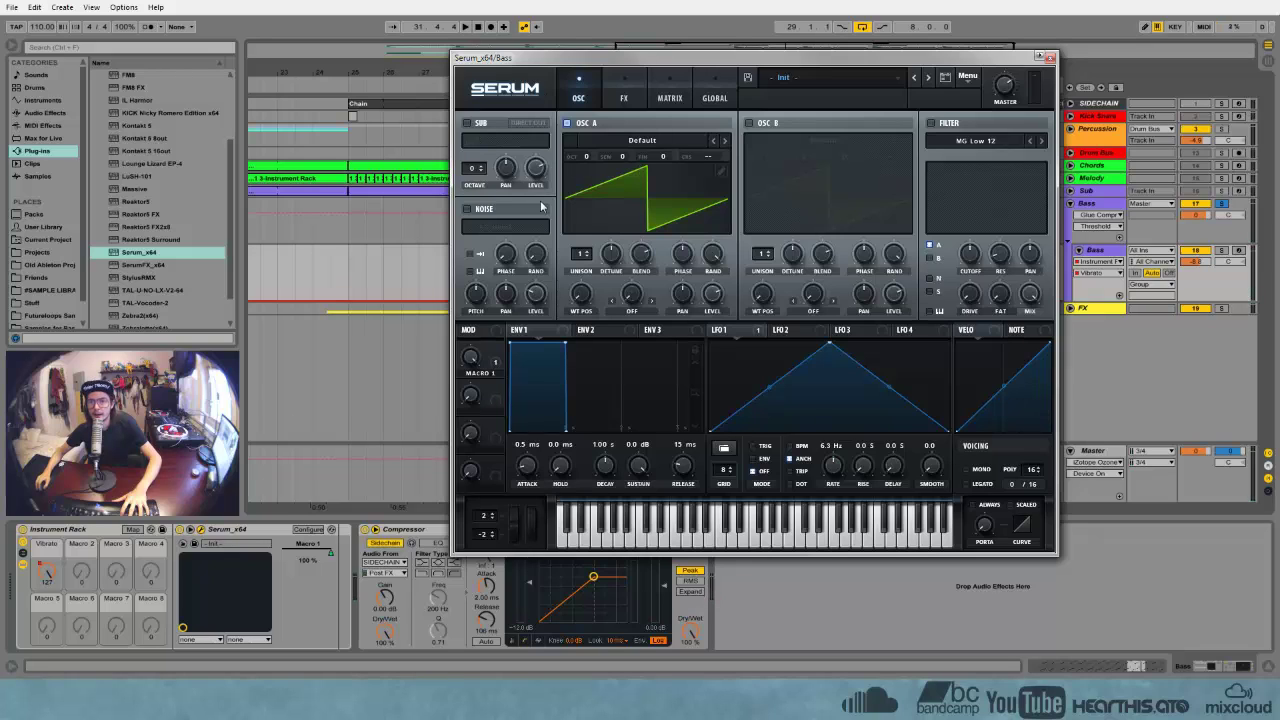
pyautogui.moveTo(588, 256); pyautogui.dragTo(620, 294)
pyautogui.click(466, 122)
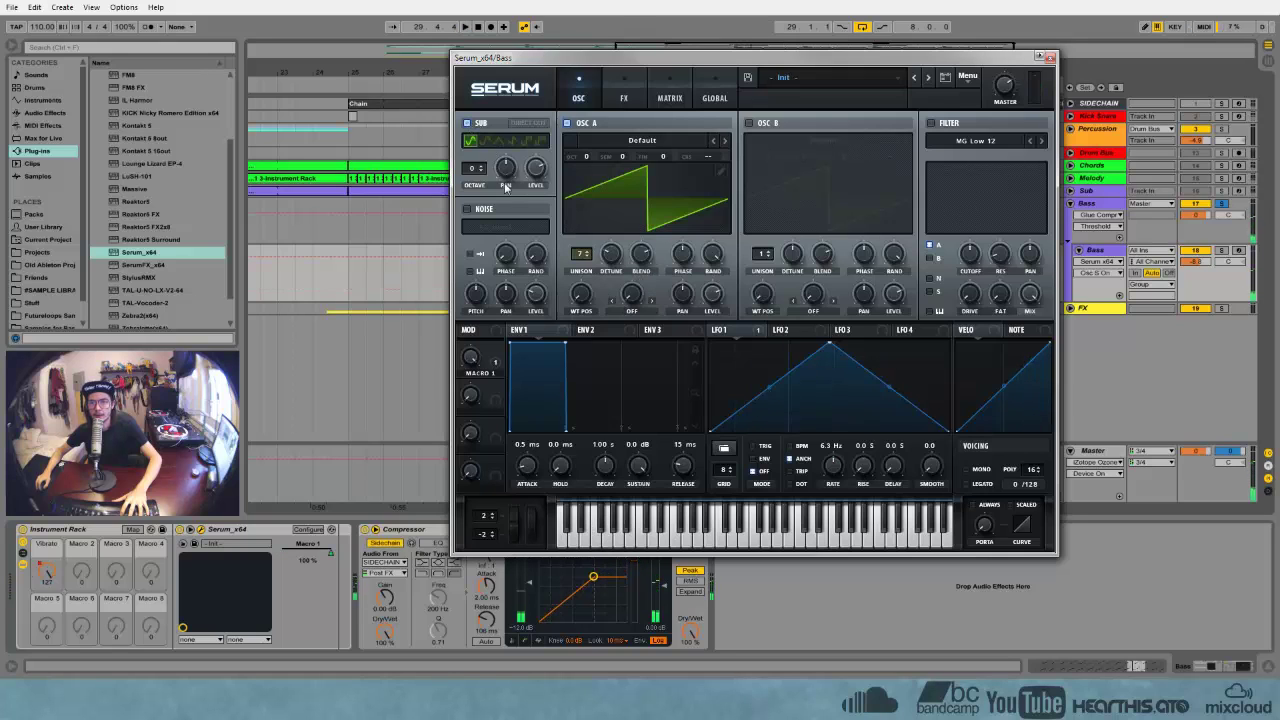
pyautogui.click(481, 167)
pyautogui.press('space')
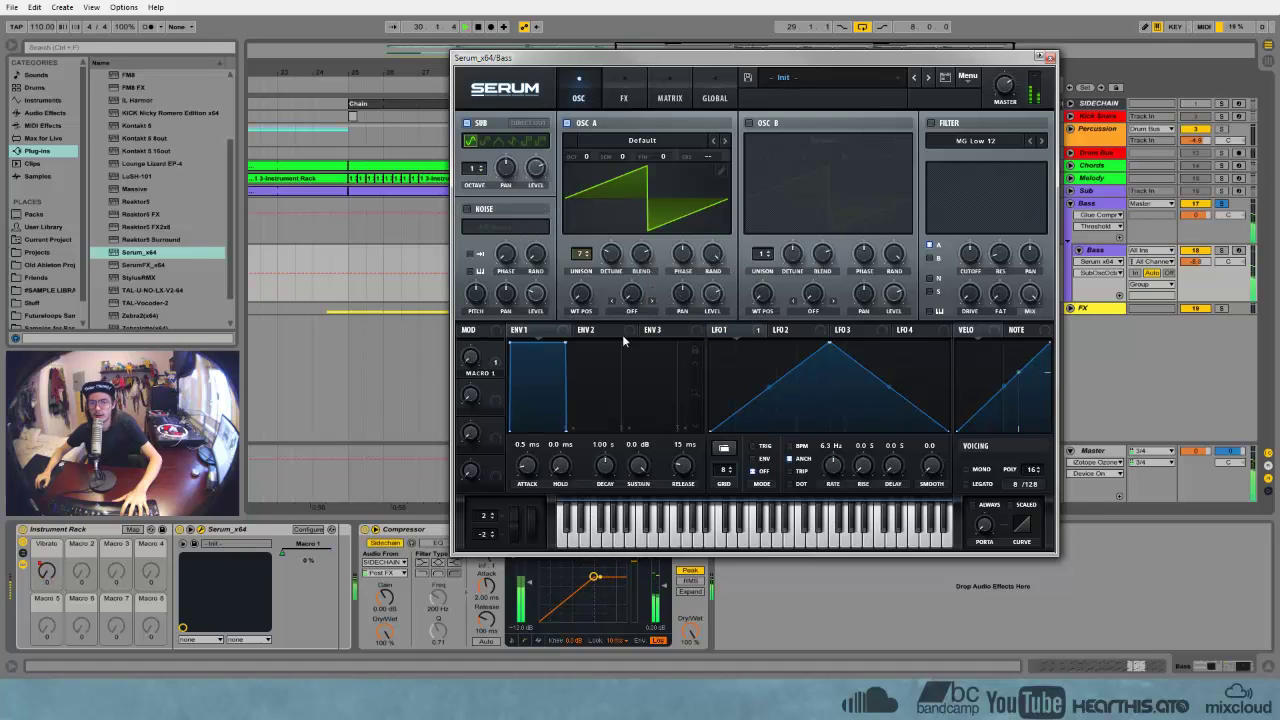
# Insert the Amp audio effect on the Bass track between the Instrument Rack and the Compressor
pyautogui.click(1049, 58)
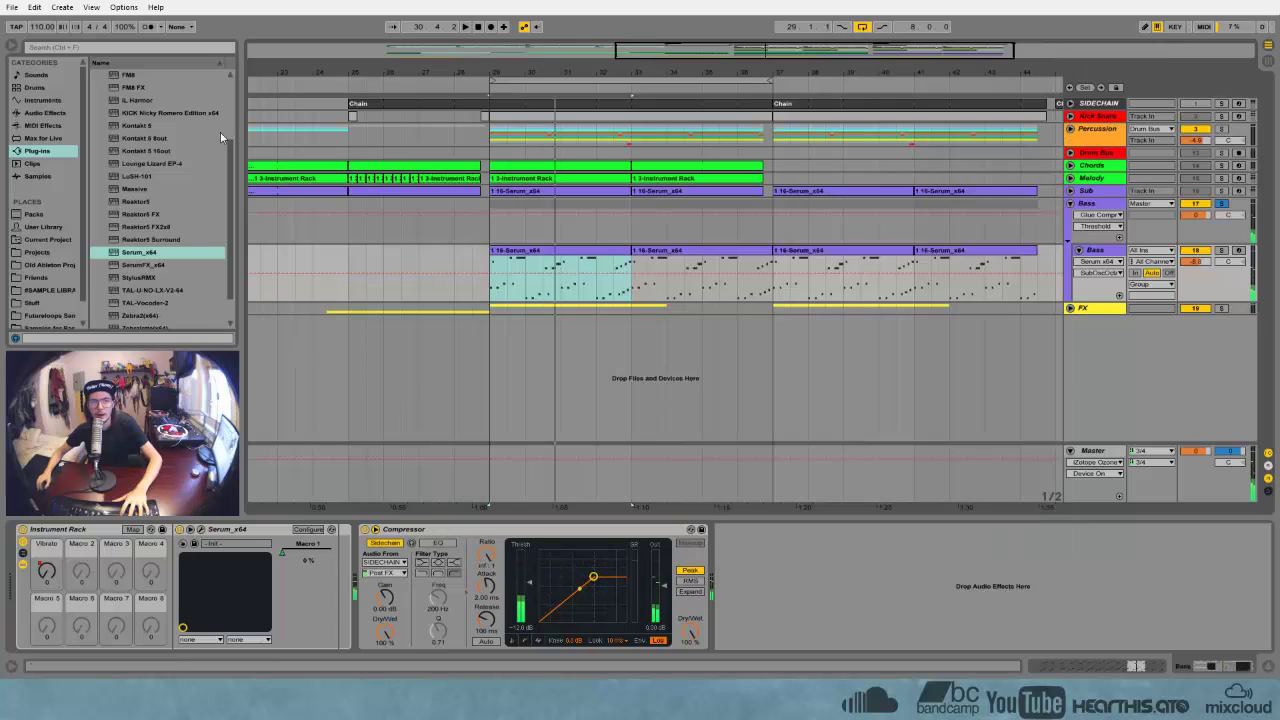
pyautogui.click(45, 113)
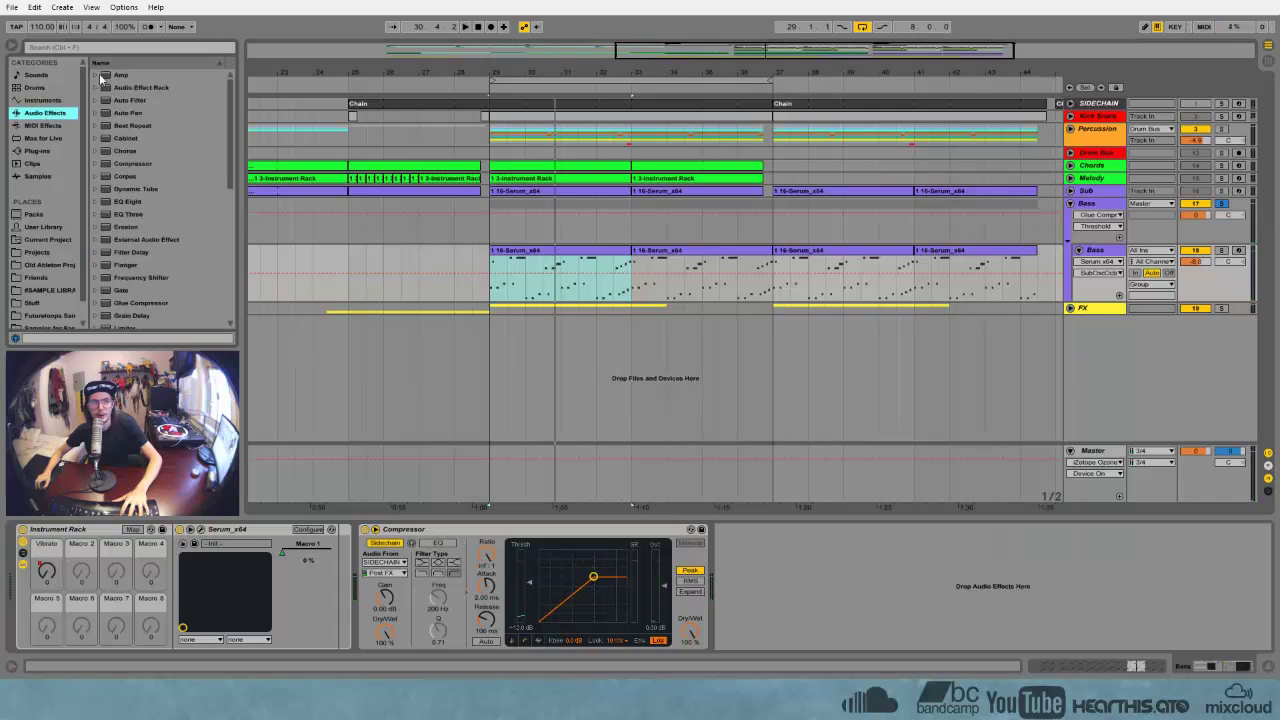
pyautogui.moveTo(103, 78)
pyautogui.mouseDown()
pyautogui.moveTo(263, 489)
pyautogui.moveTo(365, 596)
pyautogui.mouseUp()
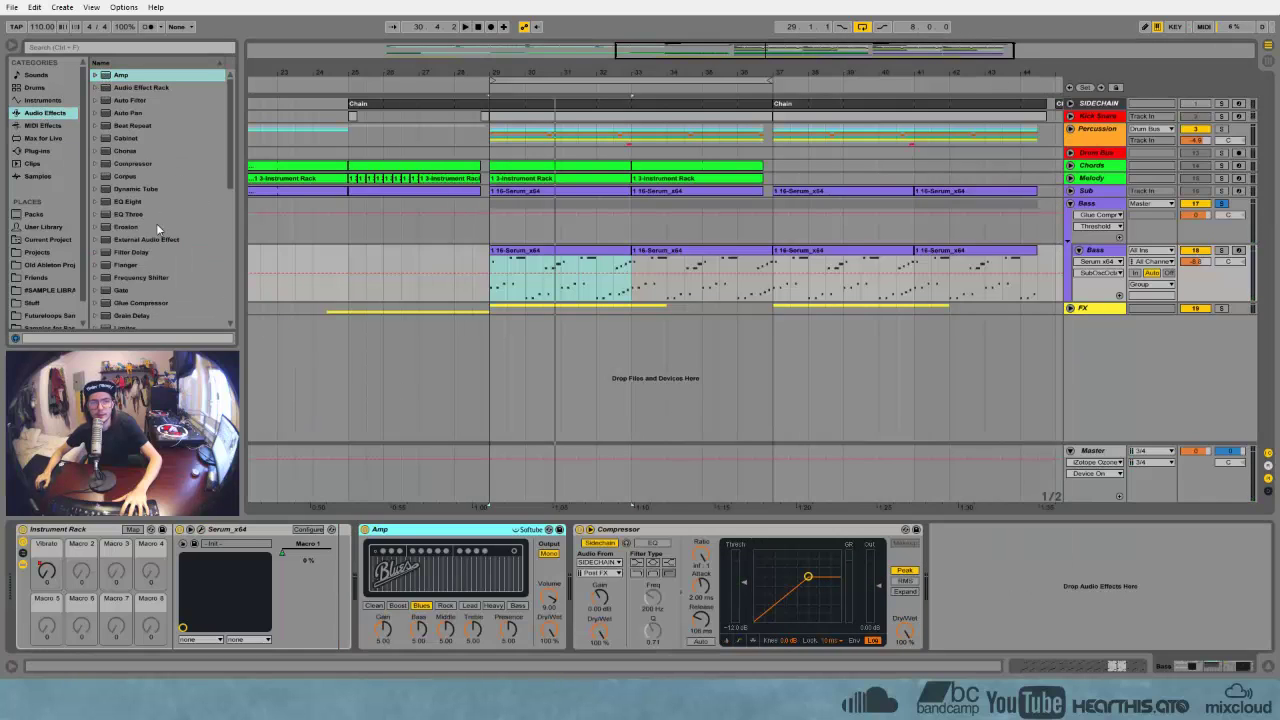
# Insert the Glue Compressor on the Bass track between the Amp and the Compressor
pyautogui.scroll(-2, 155, 228)
pyautogui.scroll(-1, 176, 238)
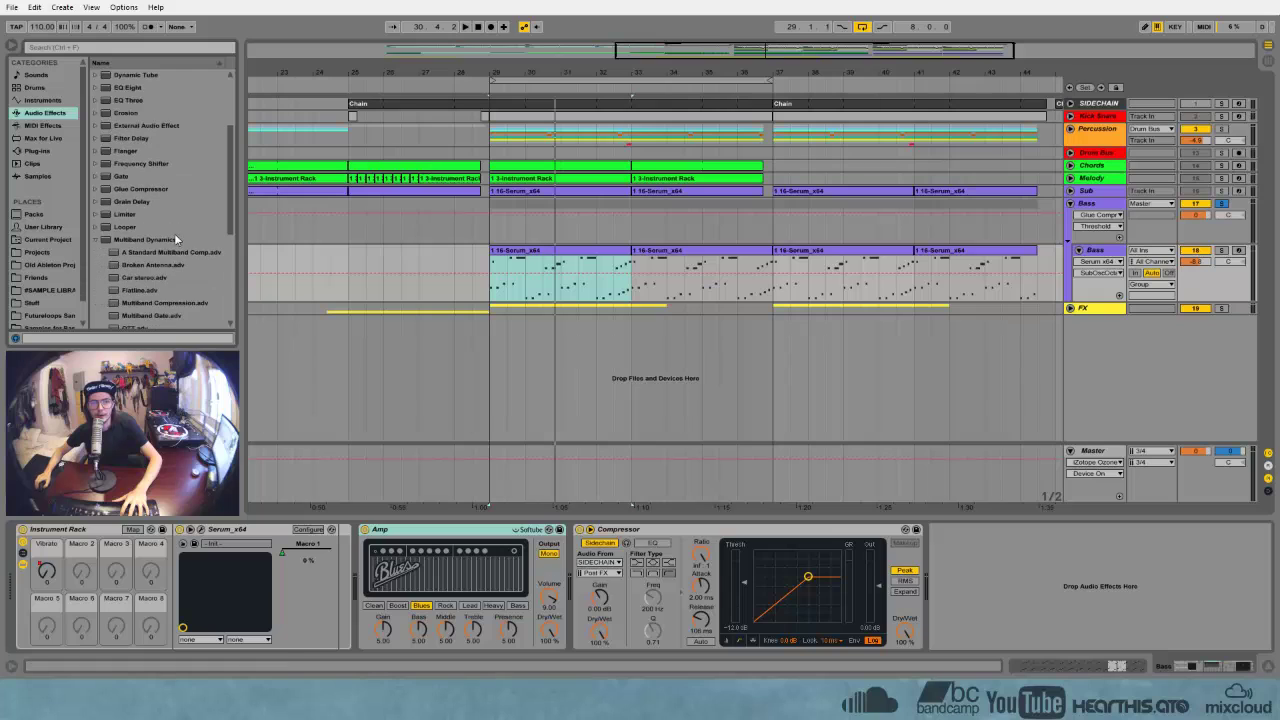
pyautogui.click(104, 240)
pyautogui.moveTo(104, 195); pyautogui.dragTo(620, 548)
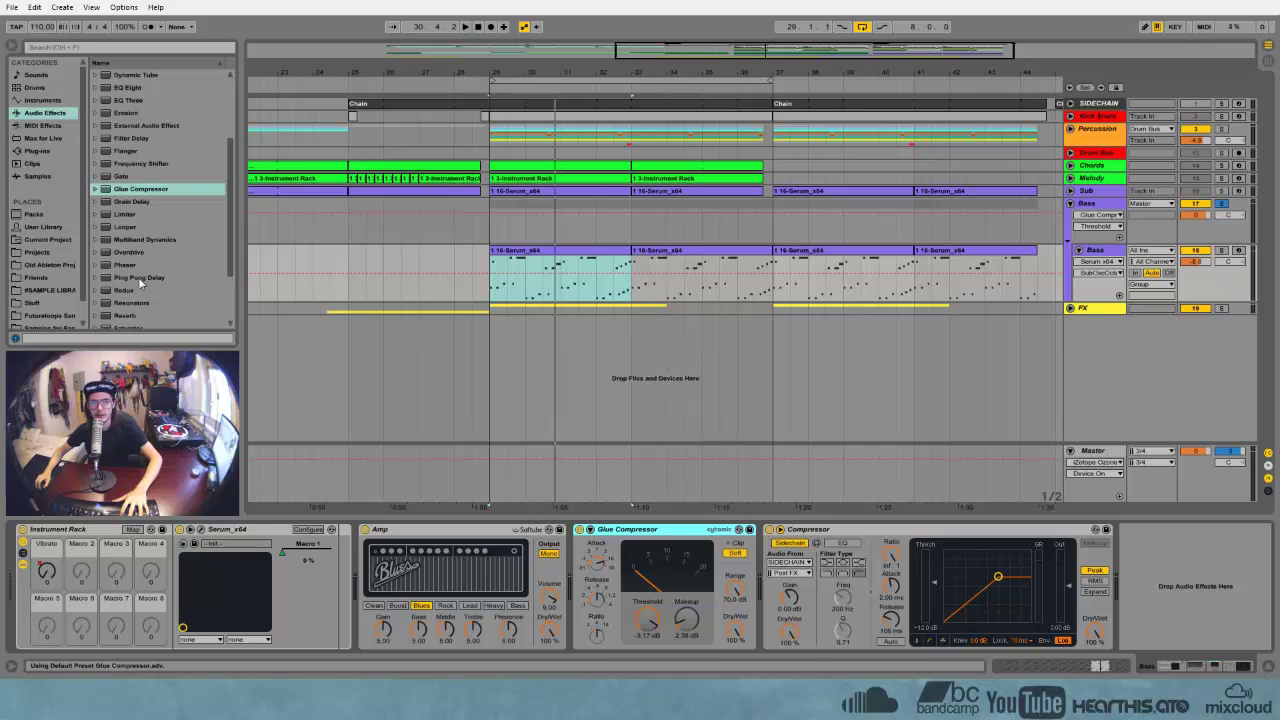
# Insert Multiband Dynamics between the Amp and the Glue Compressor, and turn off its High band
pyautogui.scroll(-3, 116, 207)
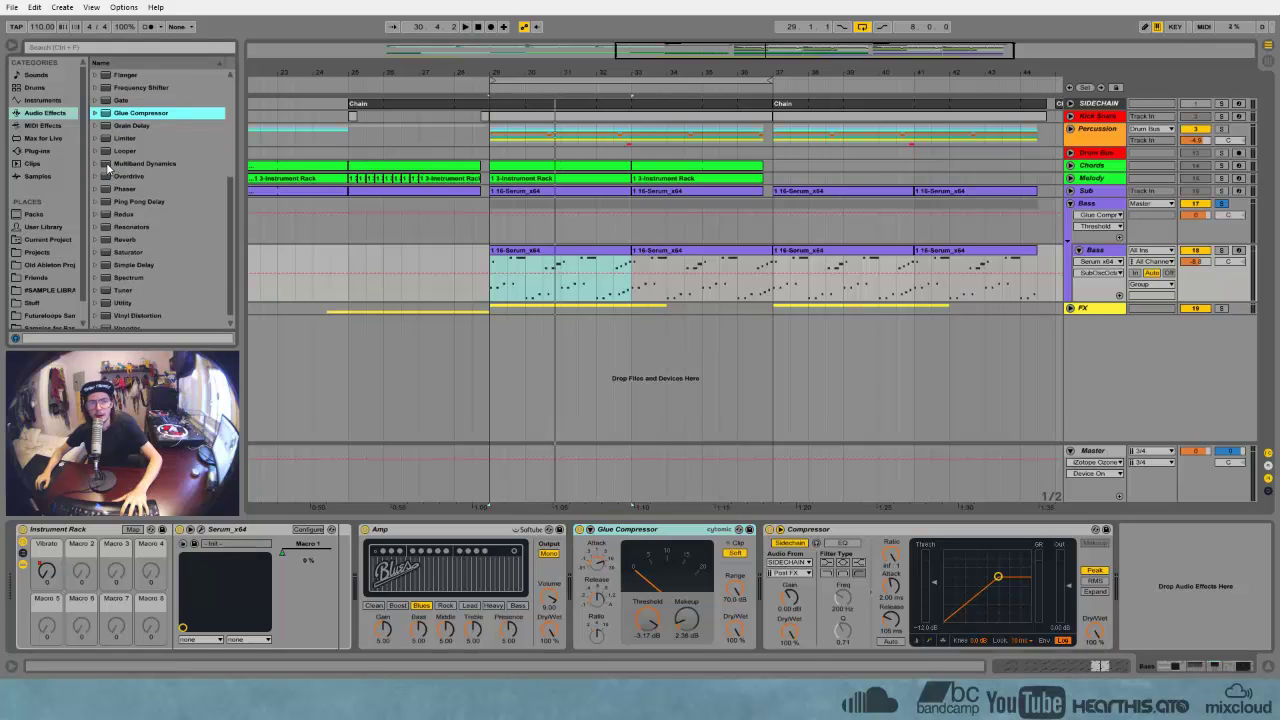
pyautogui.moveTo(106, 162); pyautogui.dragTo(576, 573)
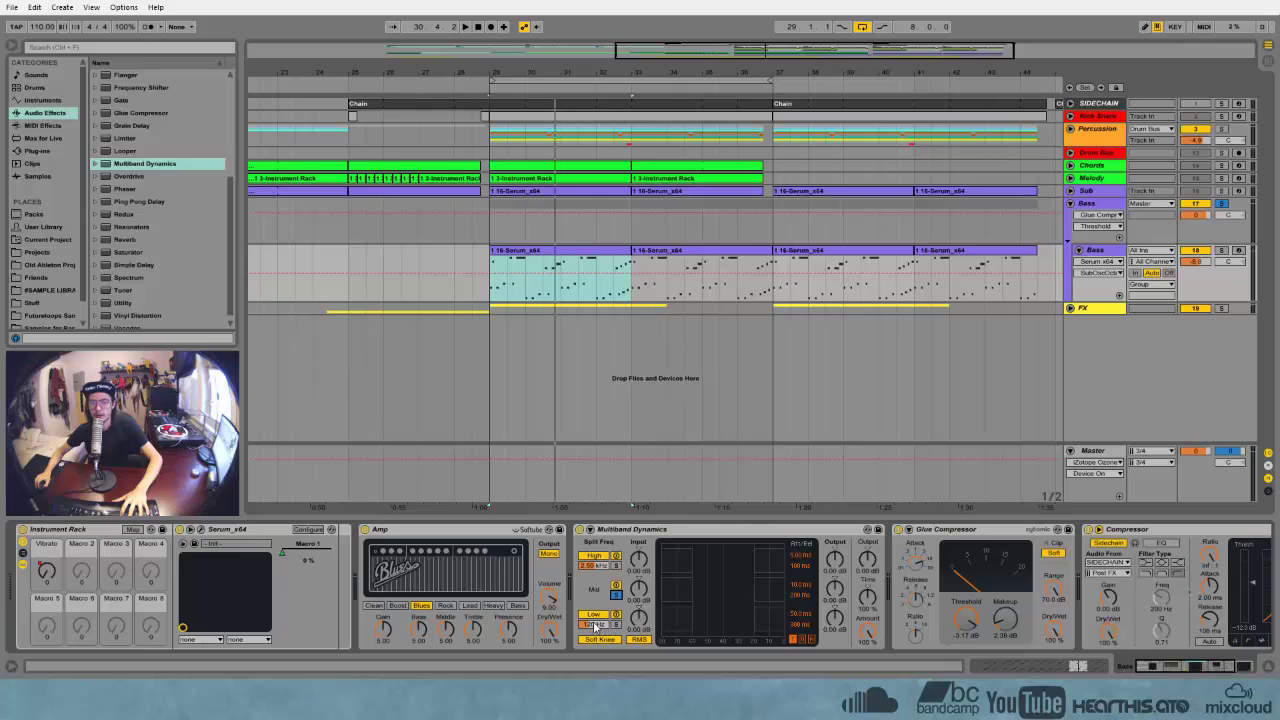
pyautogui.click(598, 556)
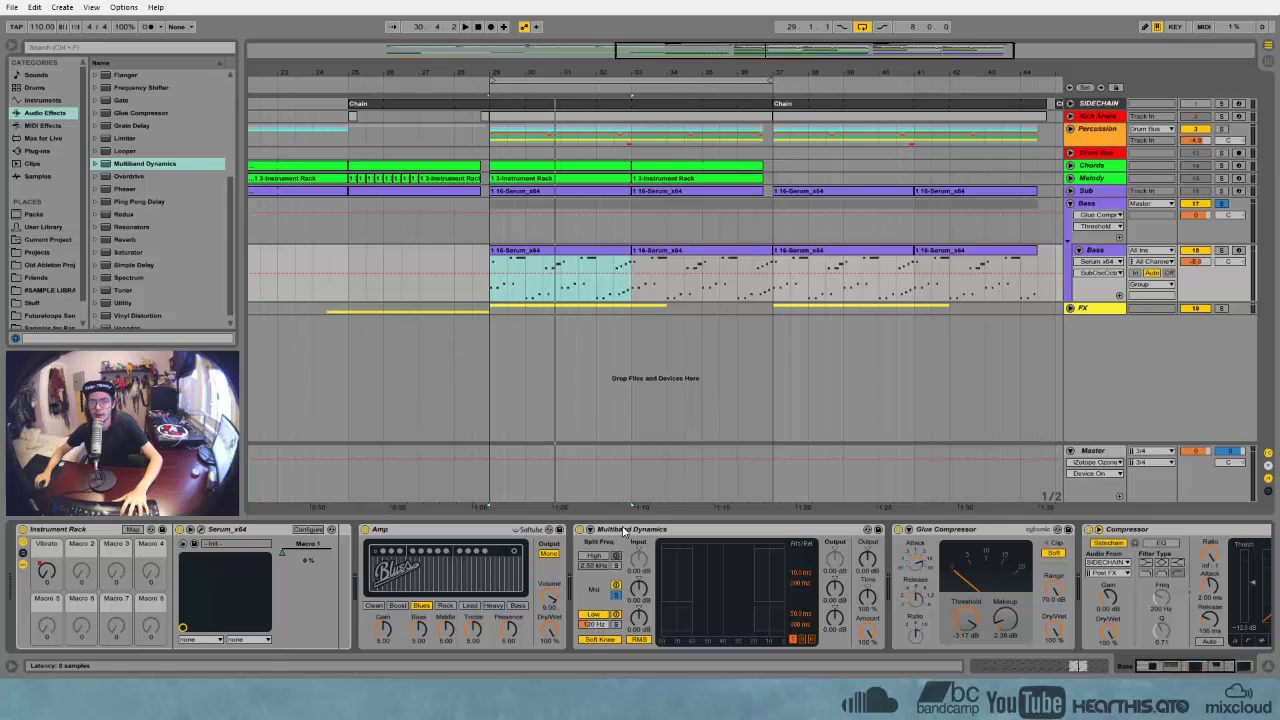
# Check the Sub track's Multiband Dynamics settings, and switch the Bass track's Amp output to Dual
pyautogui.click(1088, 191)
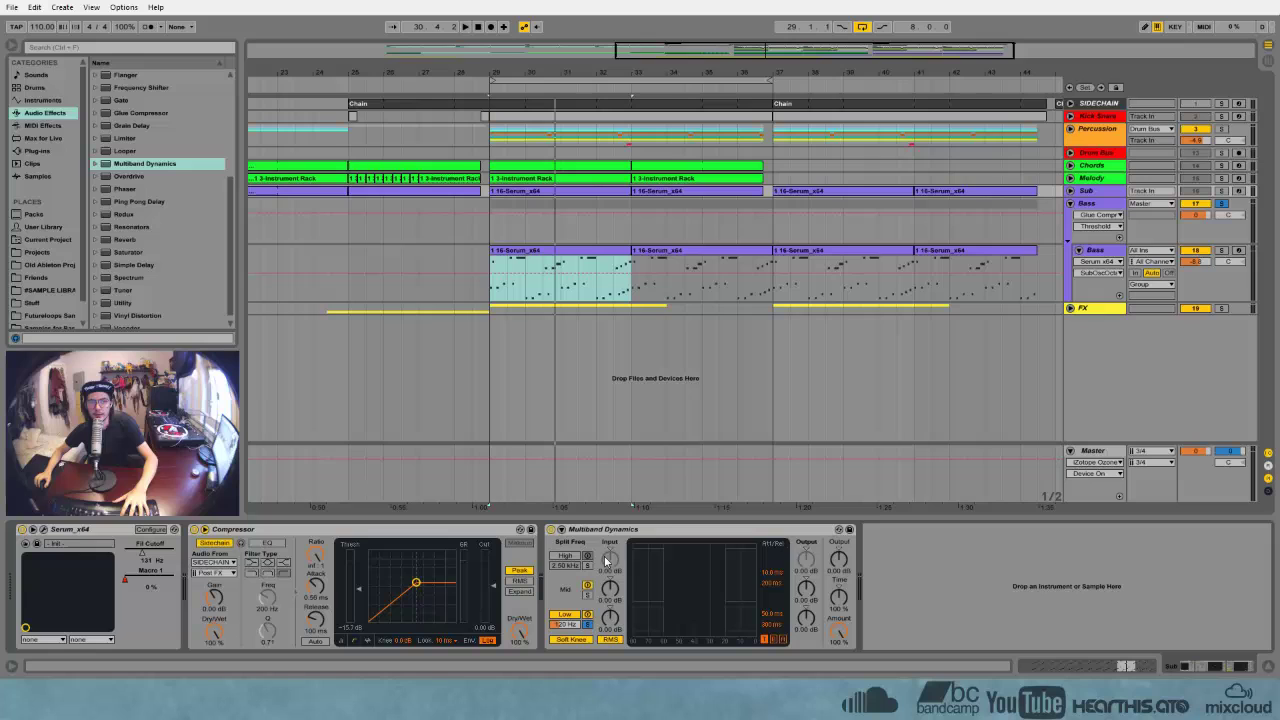
pyautogui.click(1098, 253)
pyautogui.click(519, 571)
pyautogui.scroll(-1, 138, 254)
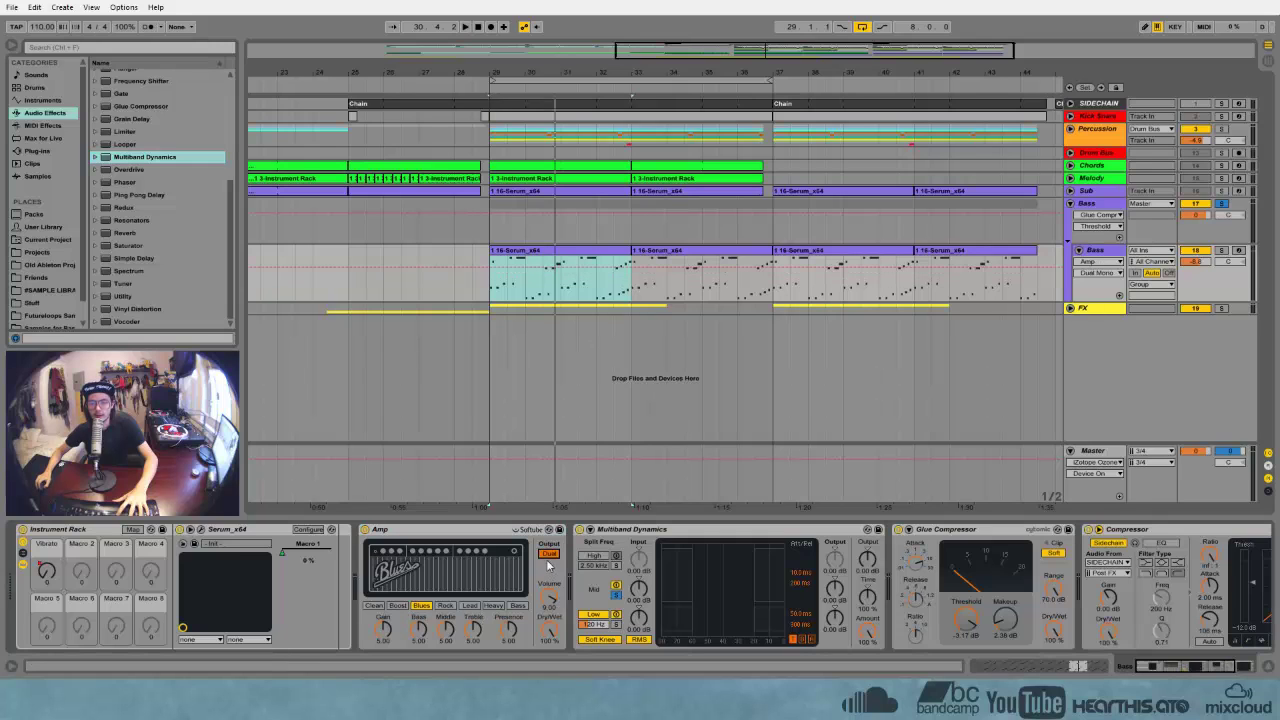
# Play the bass and compare different amp types, returning to Blues
pyautogui.press('space')
pyautogui.click(446, 606)
pyautogui.click(493, 606)
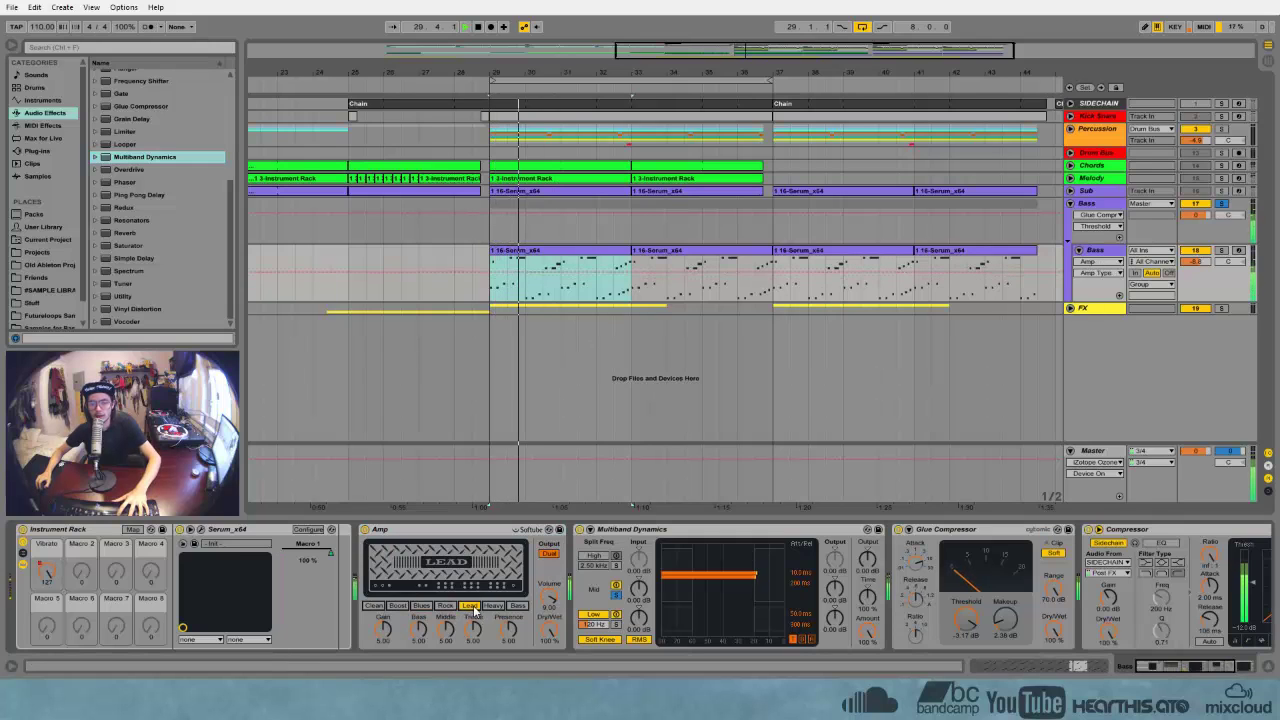
pyautogui.click(421, 606)
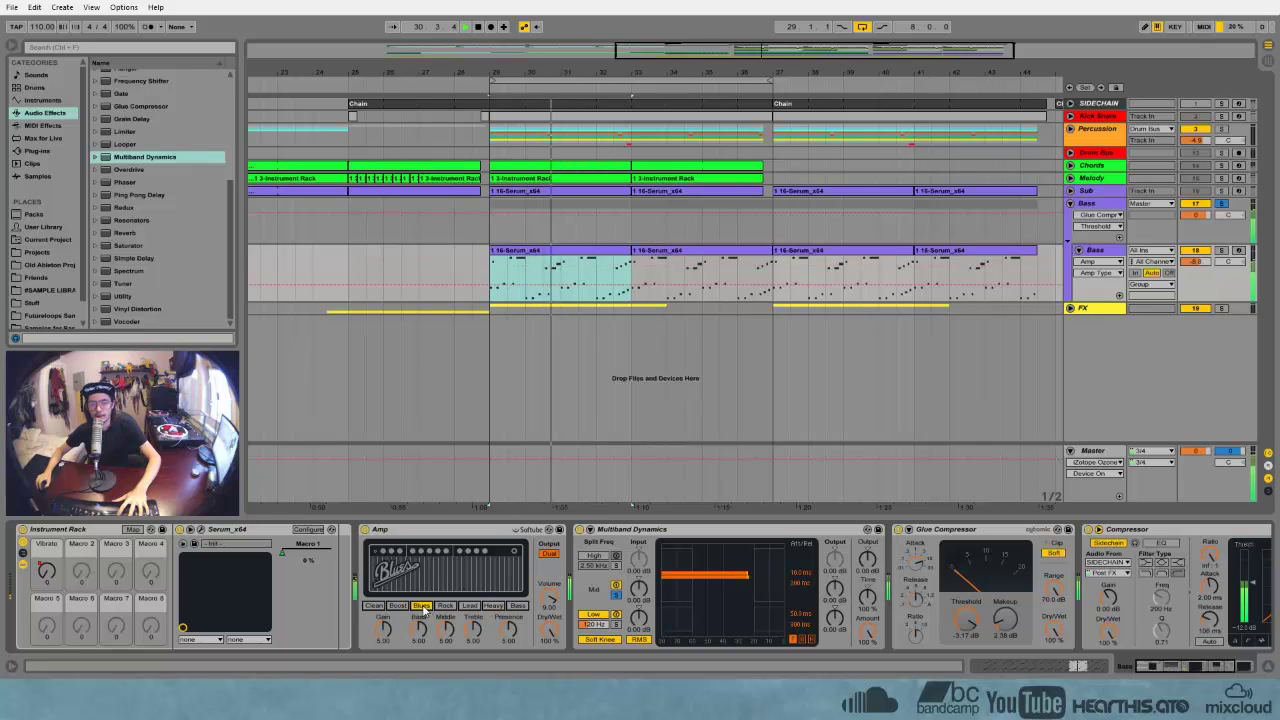
# Set the Amp's Bass to 10.0, Middle to 5.97 and Treble to 4.76, and switch its type to Heavy
pyautogui.moveTo(419, 629); pyautogui.dragTo(419, 560)
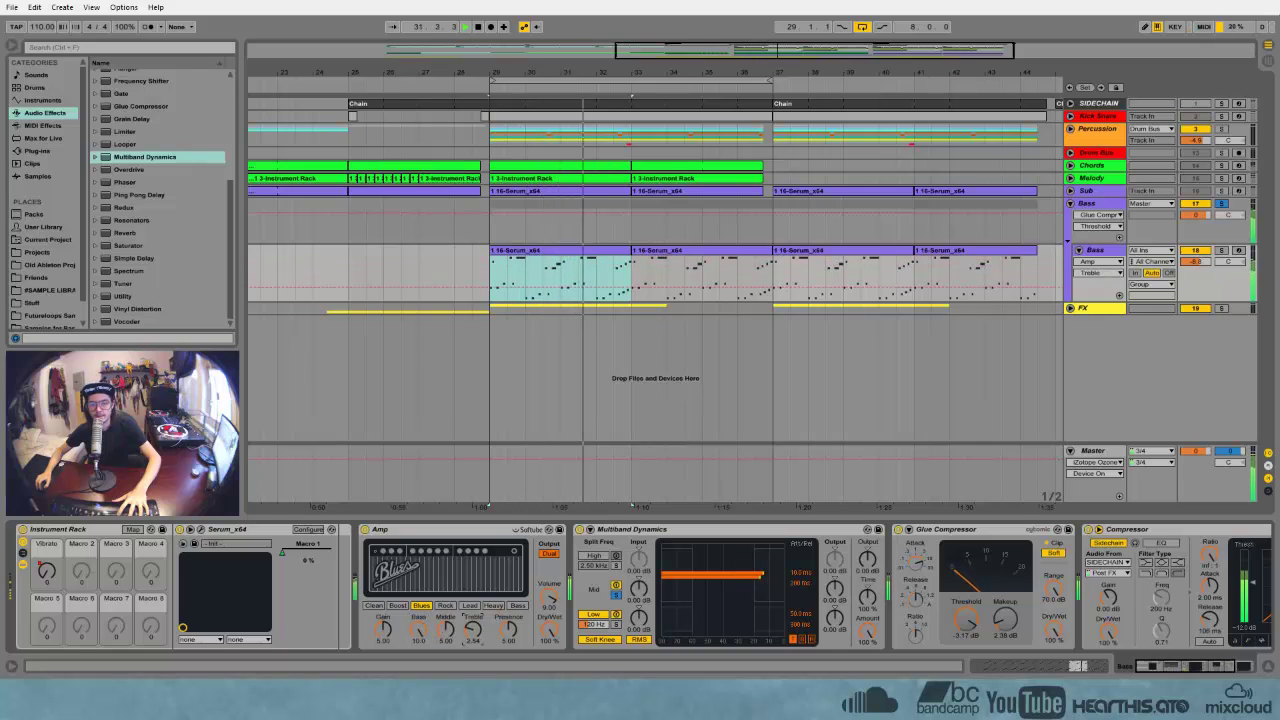
pyautogui.moveTo(446, 630); pyautogui.dragTo(474, 614)
pyautogui.click(493, 606)
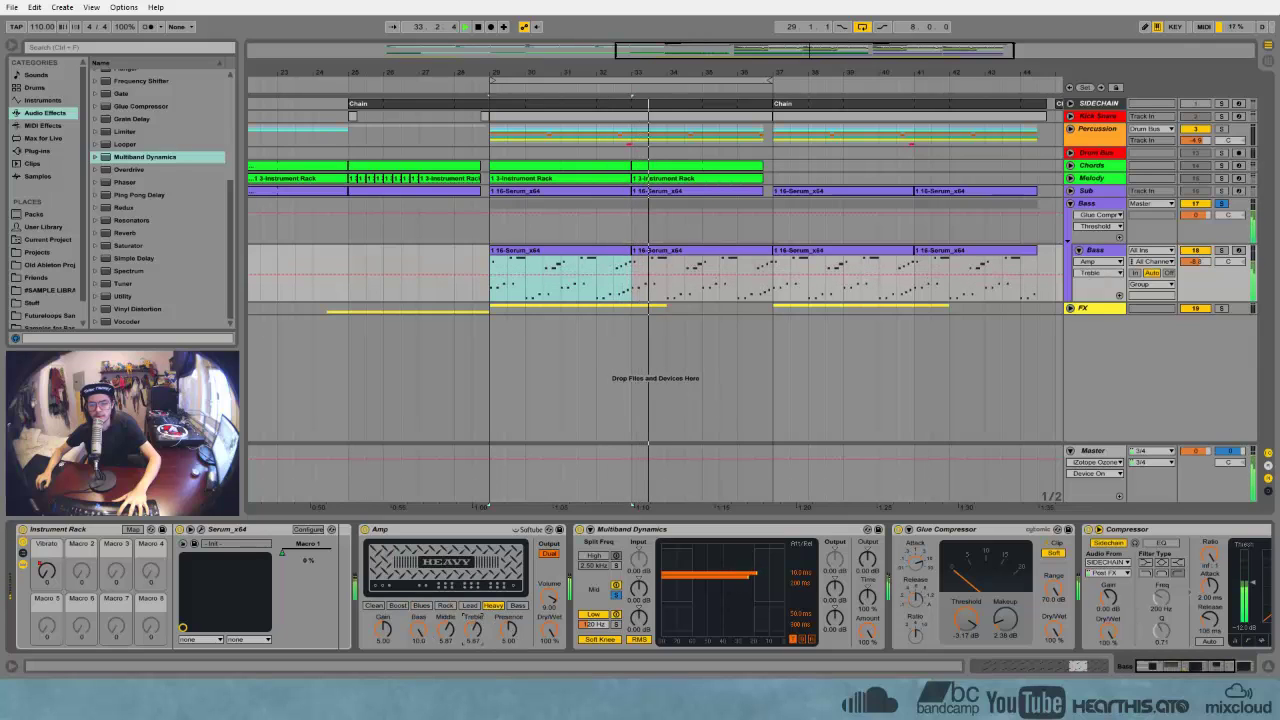
pyautogui.press('space')
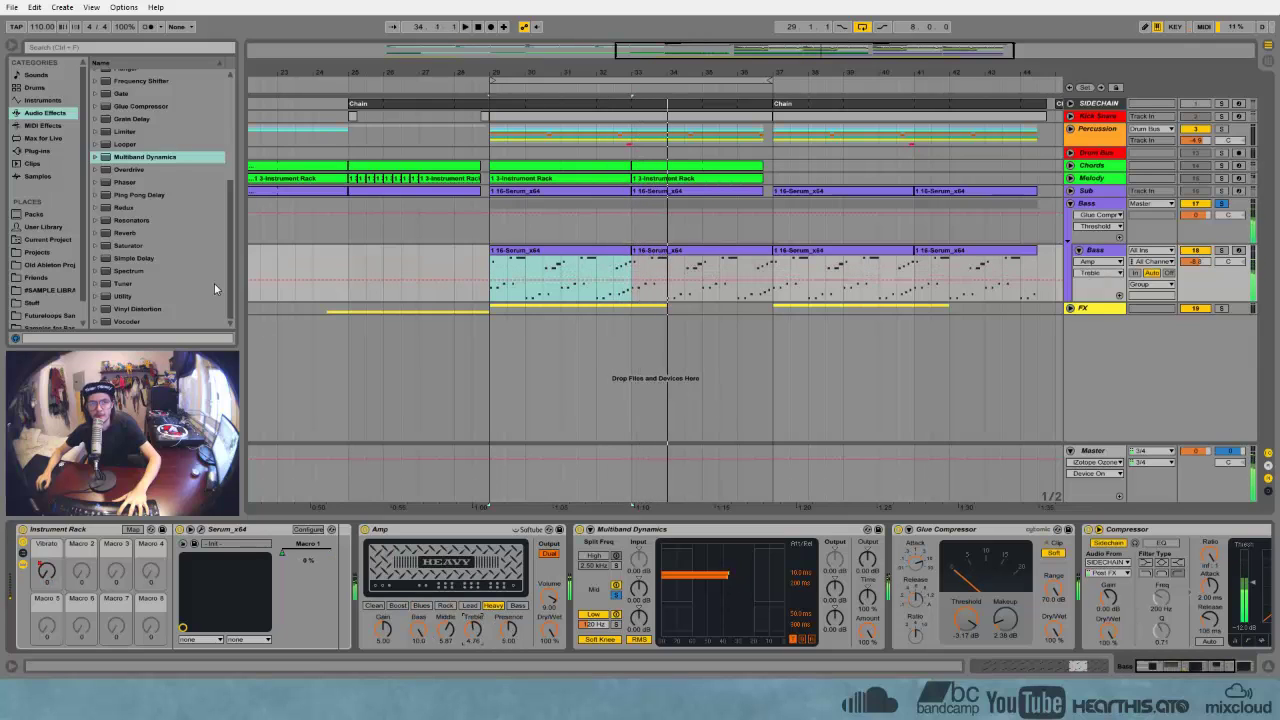
# Insert the OTT preset of Multiband Dynamics directly after the Amp and play the bass through it
pyautogui.click(96, 157)
pyautogui.click(128, 246)
pyautogui.moveTo(128, 248); pyautogui.dragTo(580, 558)
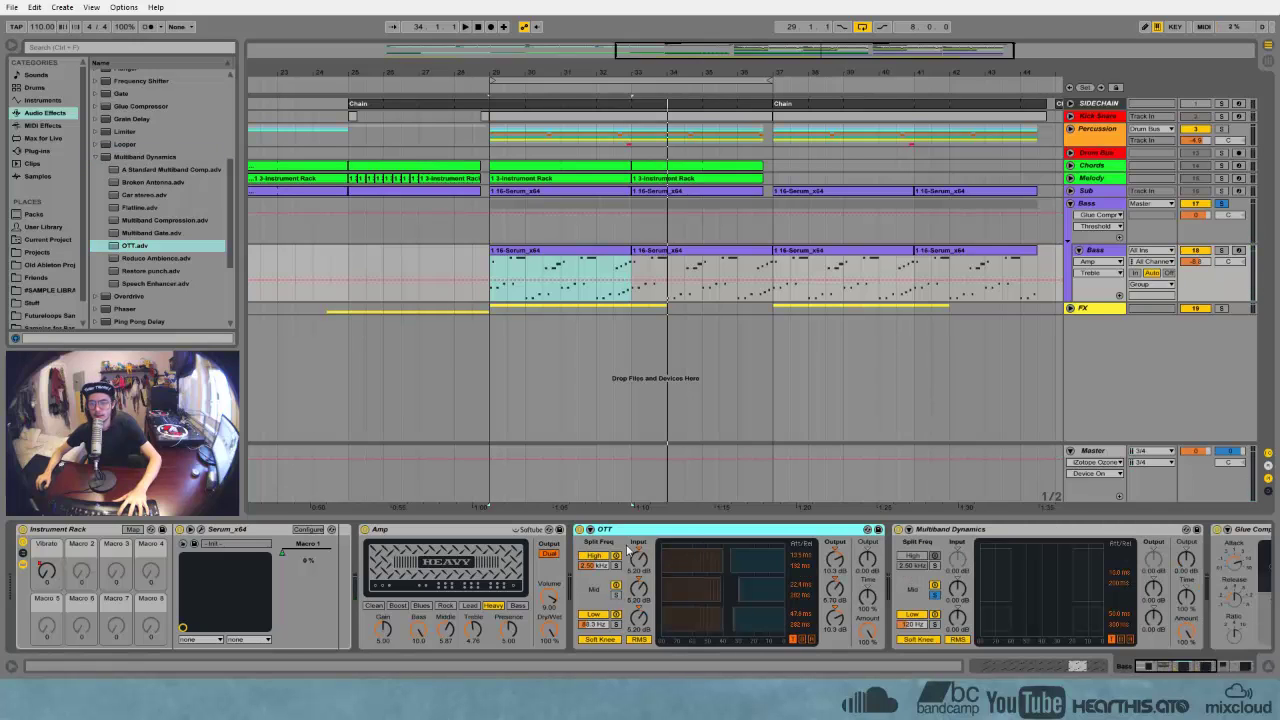
pyautogui.press('space')
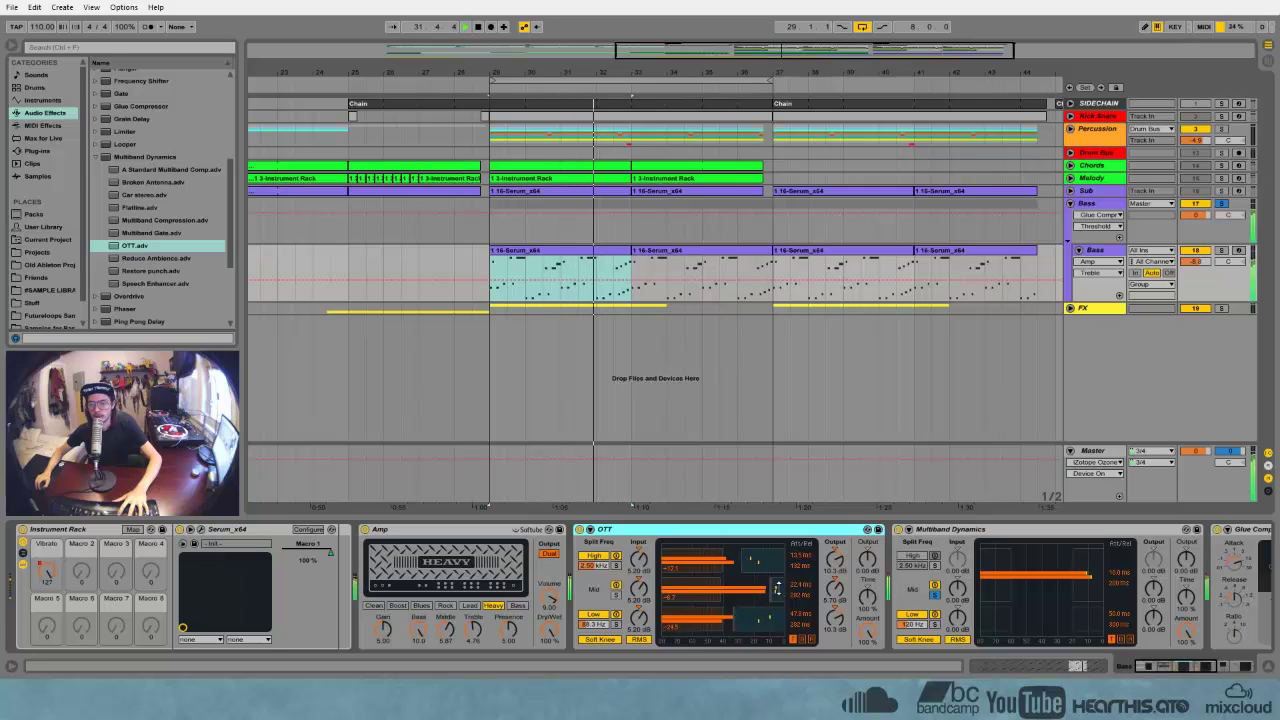
pyautogui.press('space')
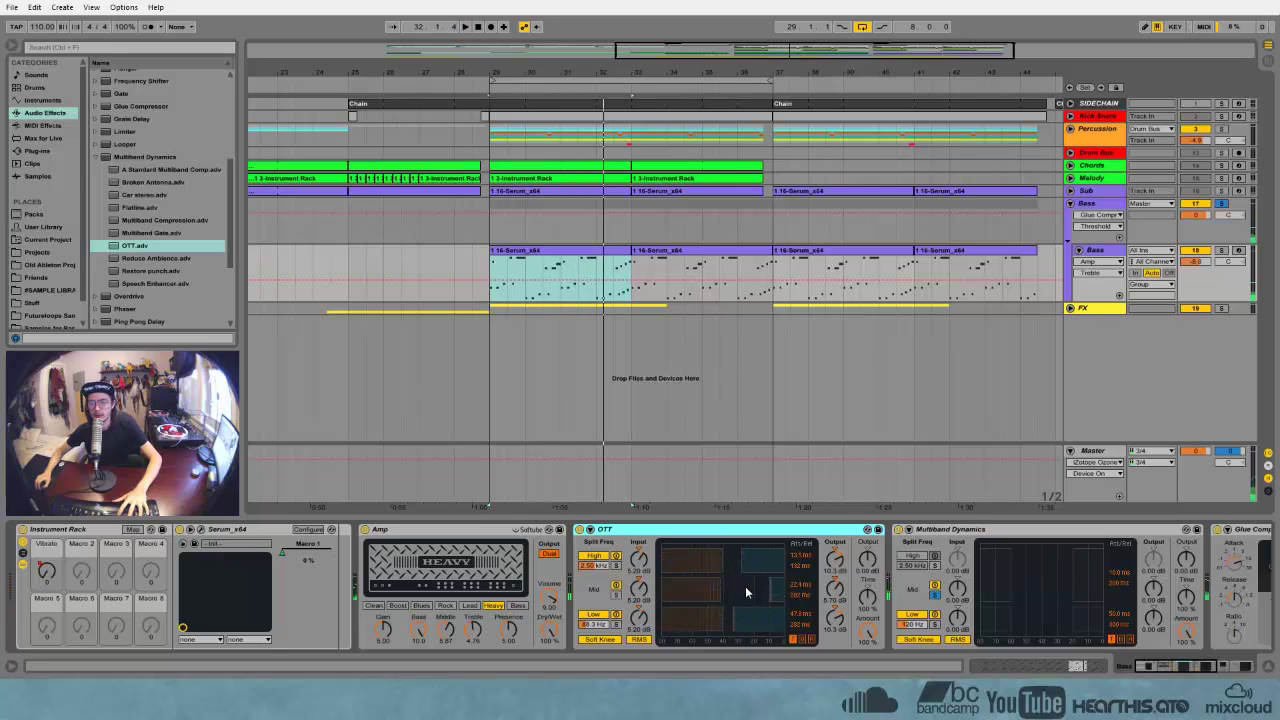
# Raise the Glue Compressor's Makeup on the Bass track to 5.08 dB while listening to the bass
pyautogui.press('space')
pyautogui.scroll(-5, 900, 610)
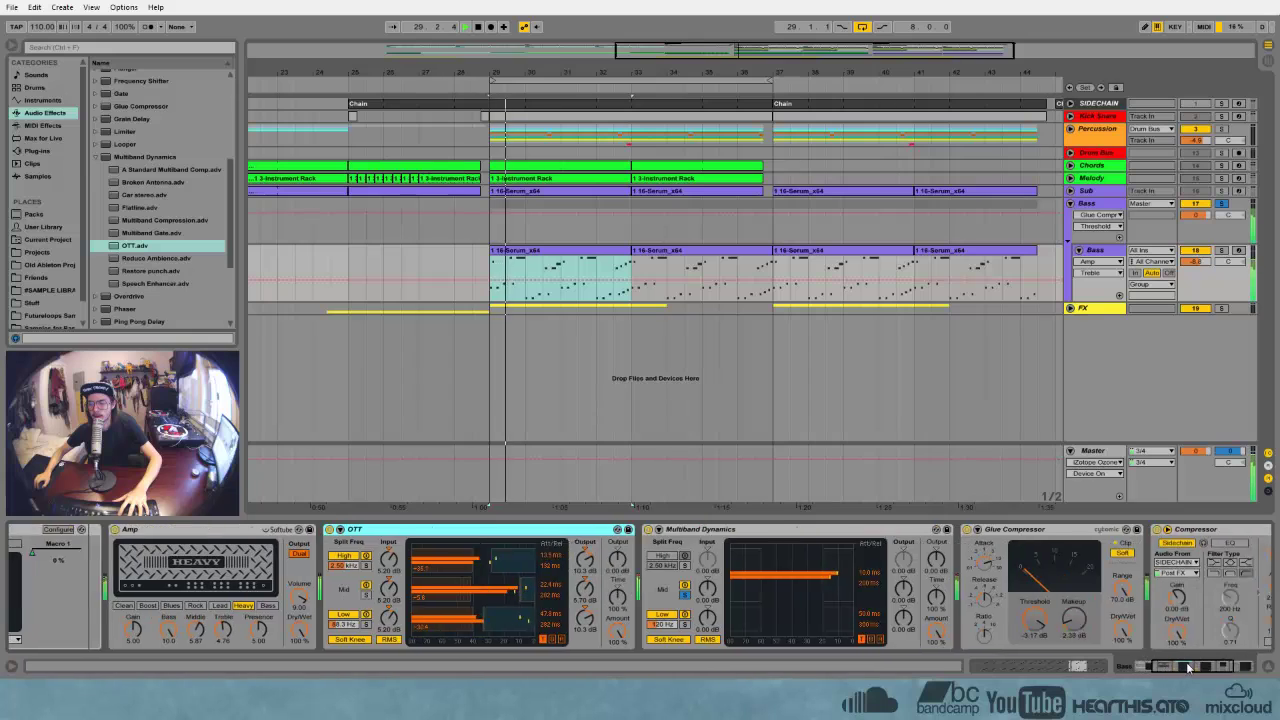
pyautogui.press('space')
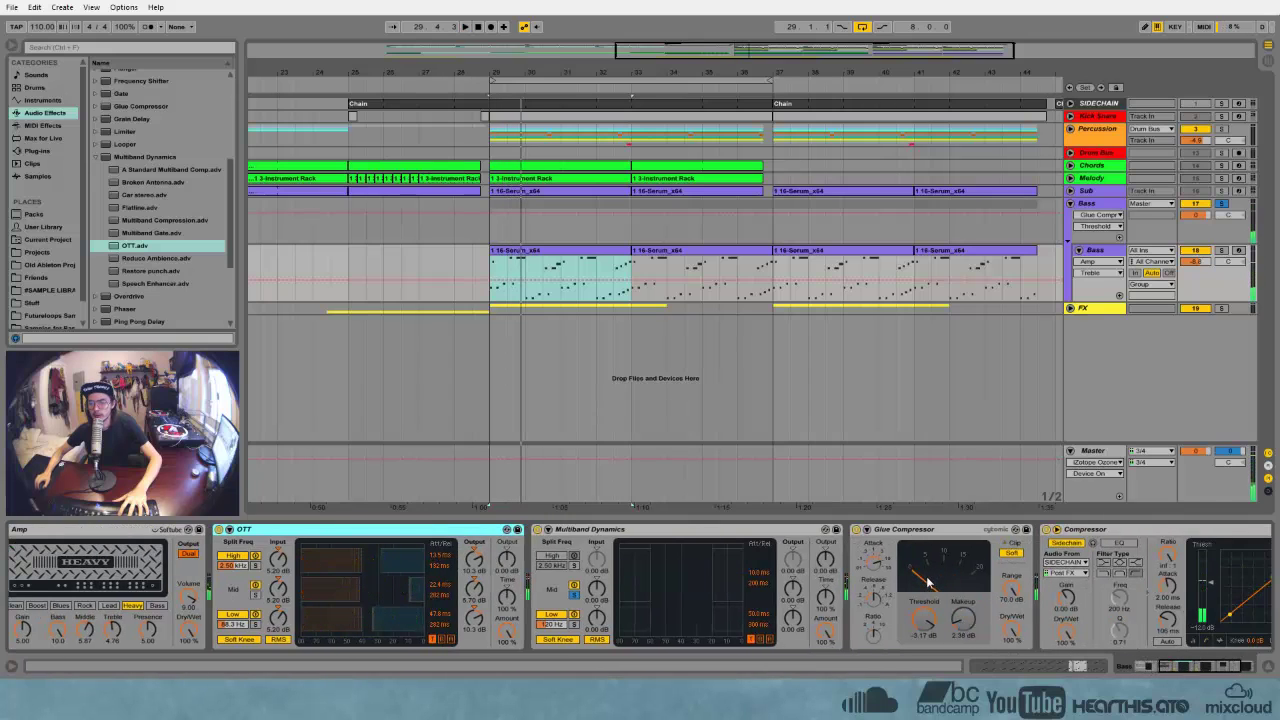
pyautogui.moveTo(962, 624); pyautogui.dragTo(960, 620)
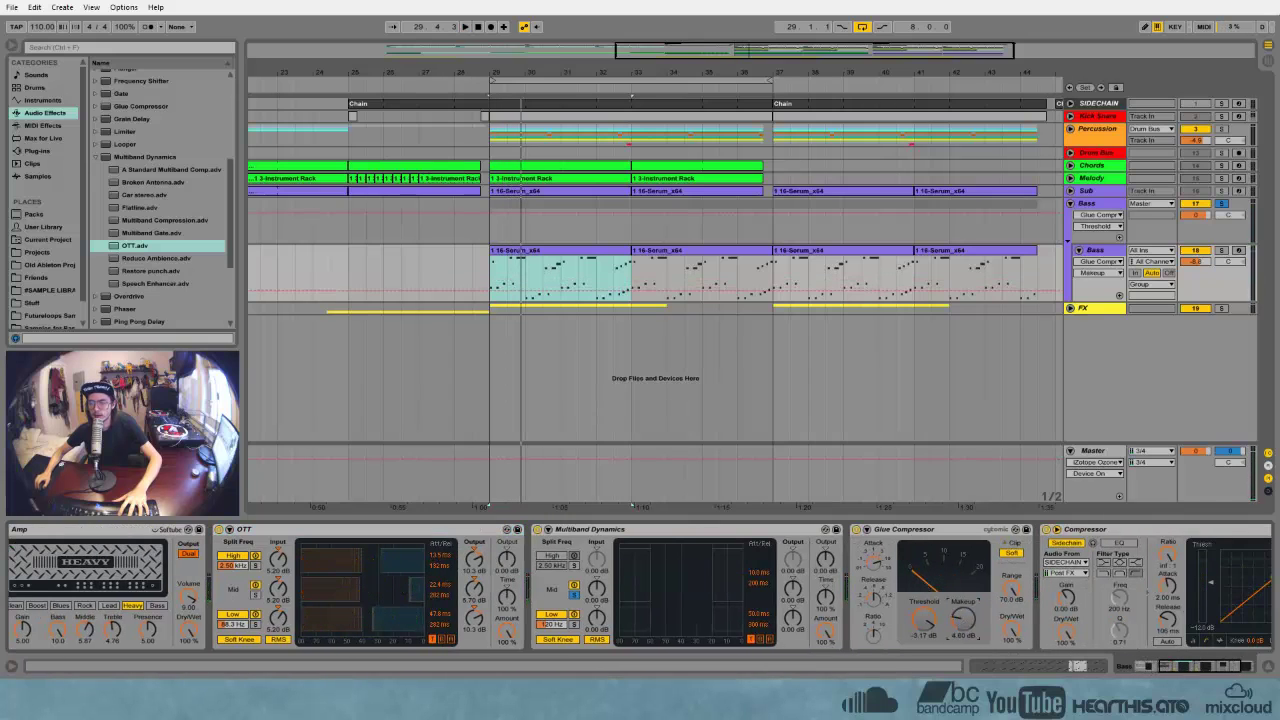
pyautogui.press('space')
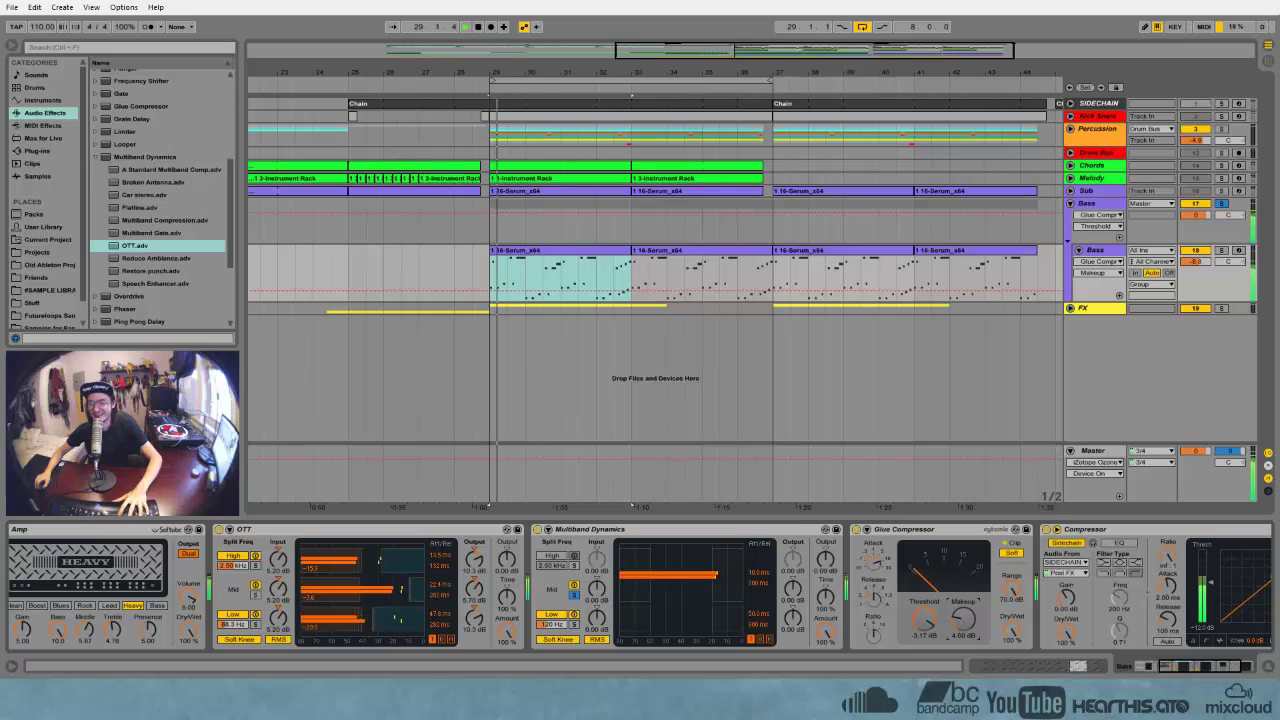
pyautogui.moveTo(960, 622); pyautogui.dragTo(960, 612)
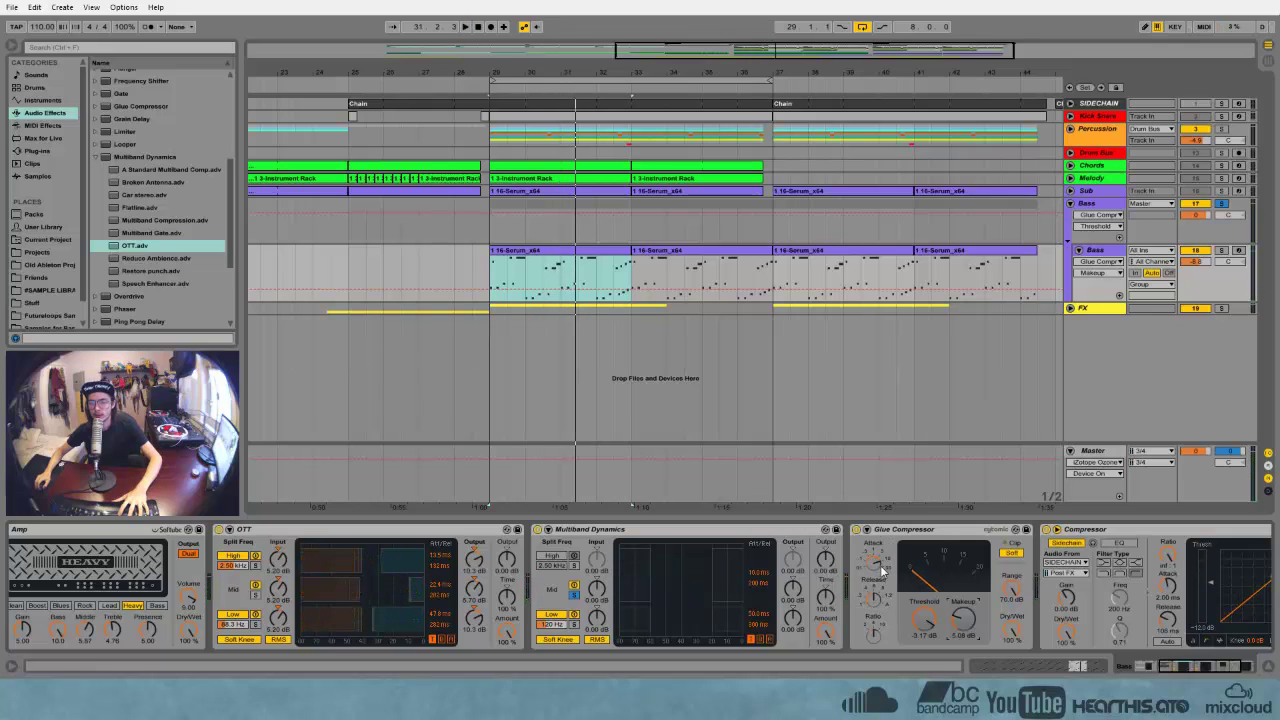
# Collapse the OTT and Multiband Dynamics devices in the Bass track's chain
pyautogui.click(113, 530)
pyautogui.press('Delete')
pyautogui.doubleClick(115, 530)
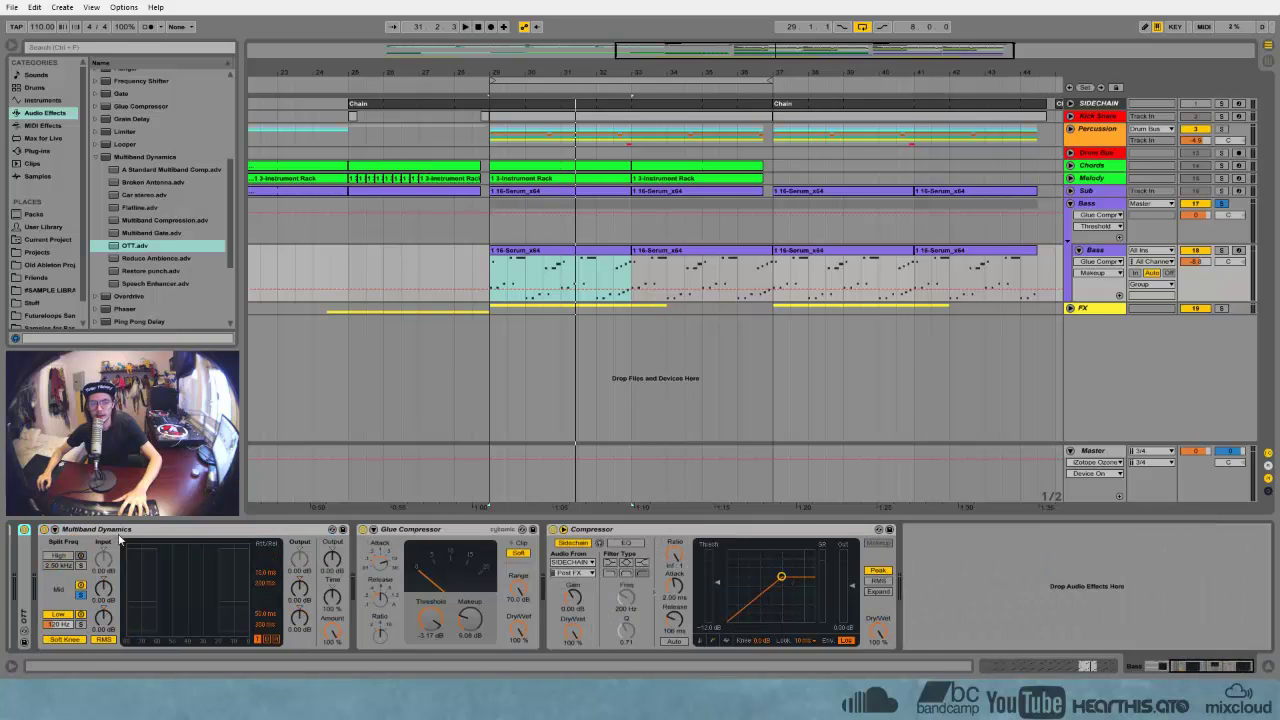
pyautogui.doubleClick(181, 533)
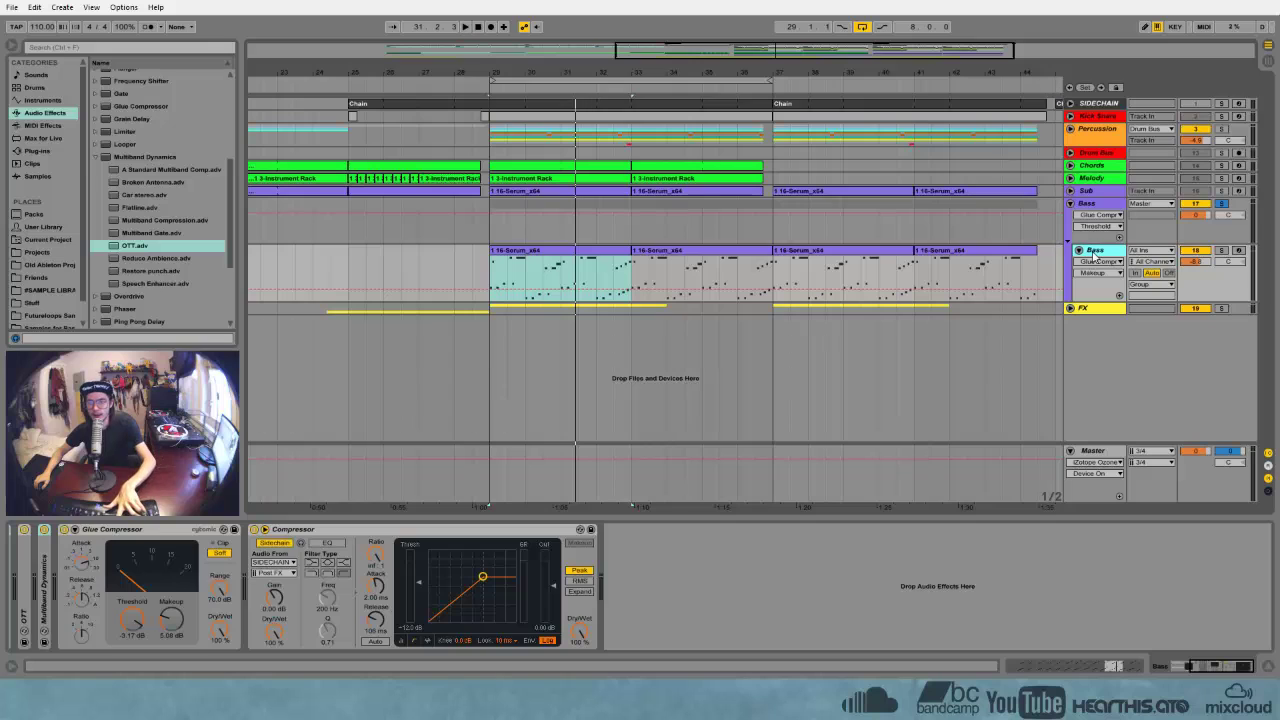
# Add a dark grey MIDI track named Measure below the Bass track
pyautogui.hotkey('ctrl', 'shift', 't')
pyautogui.rightClick(1095, 309)
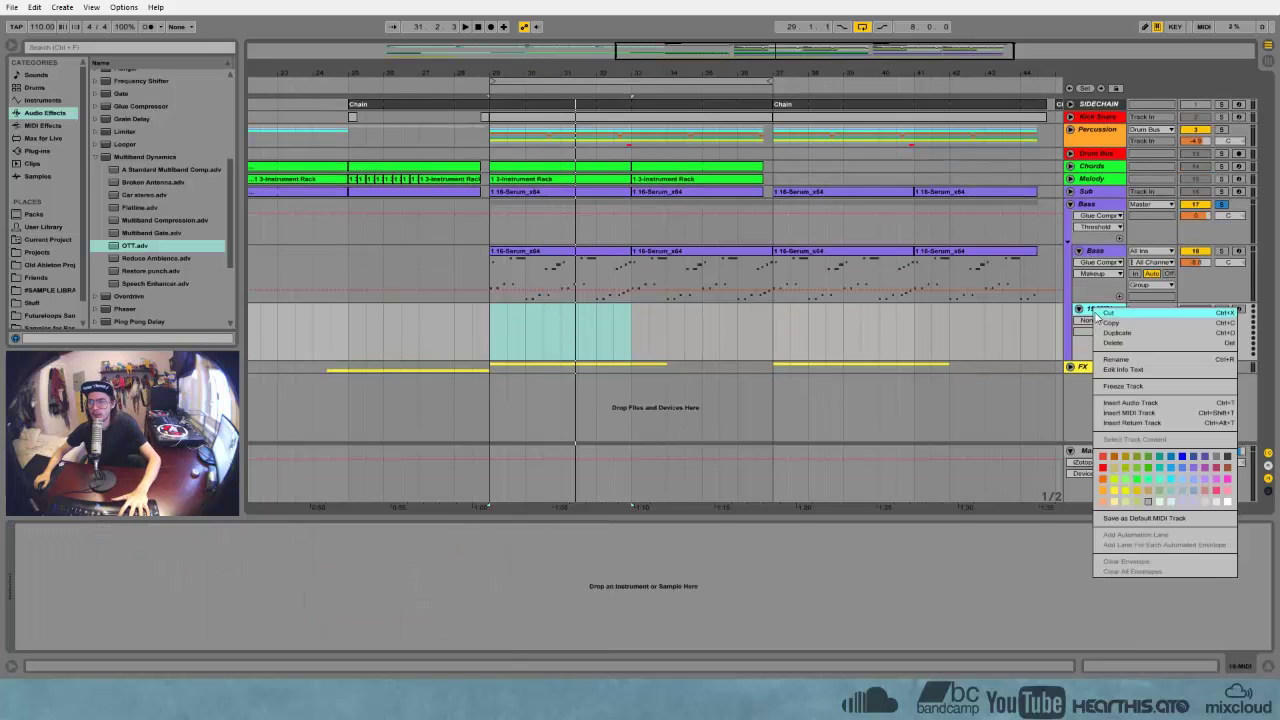
pyautogui.click(1122, 362)
pyautogui.write('Measure')
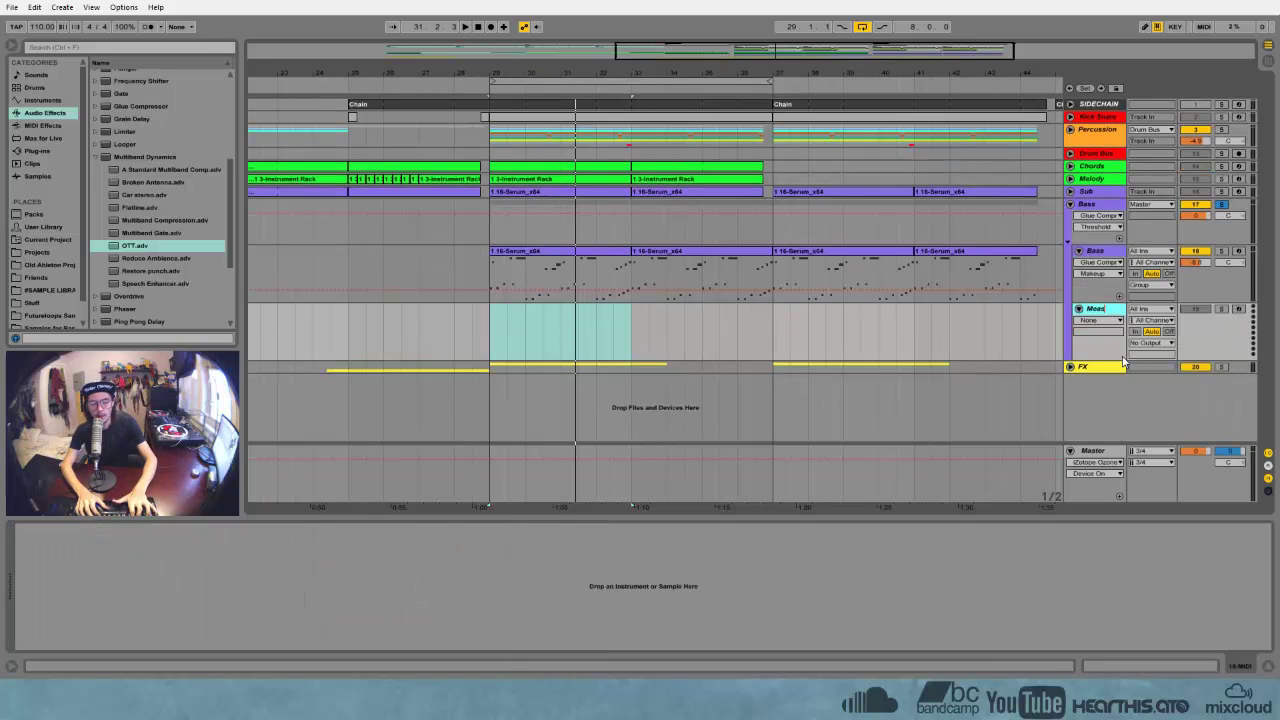
pyautogui.press('Return')
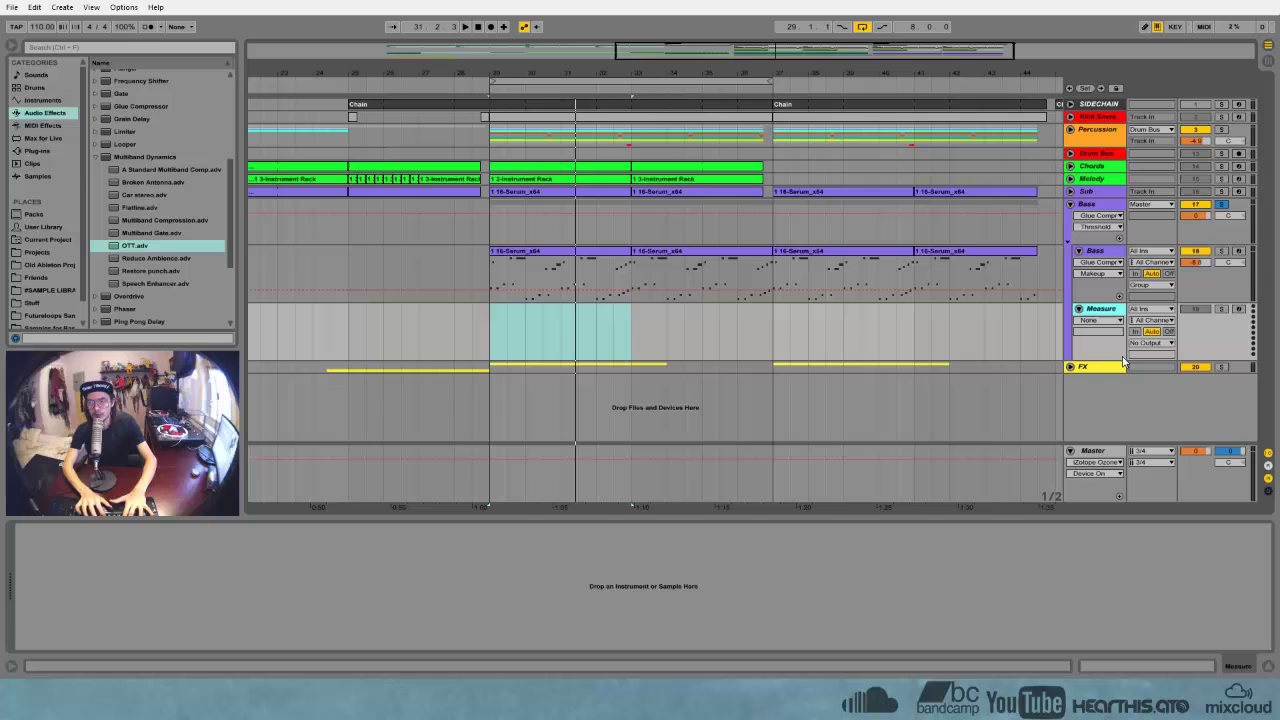
pyautogui.rightClick(1101, 312)
pyautogui.click(1239, 467)
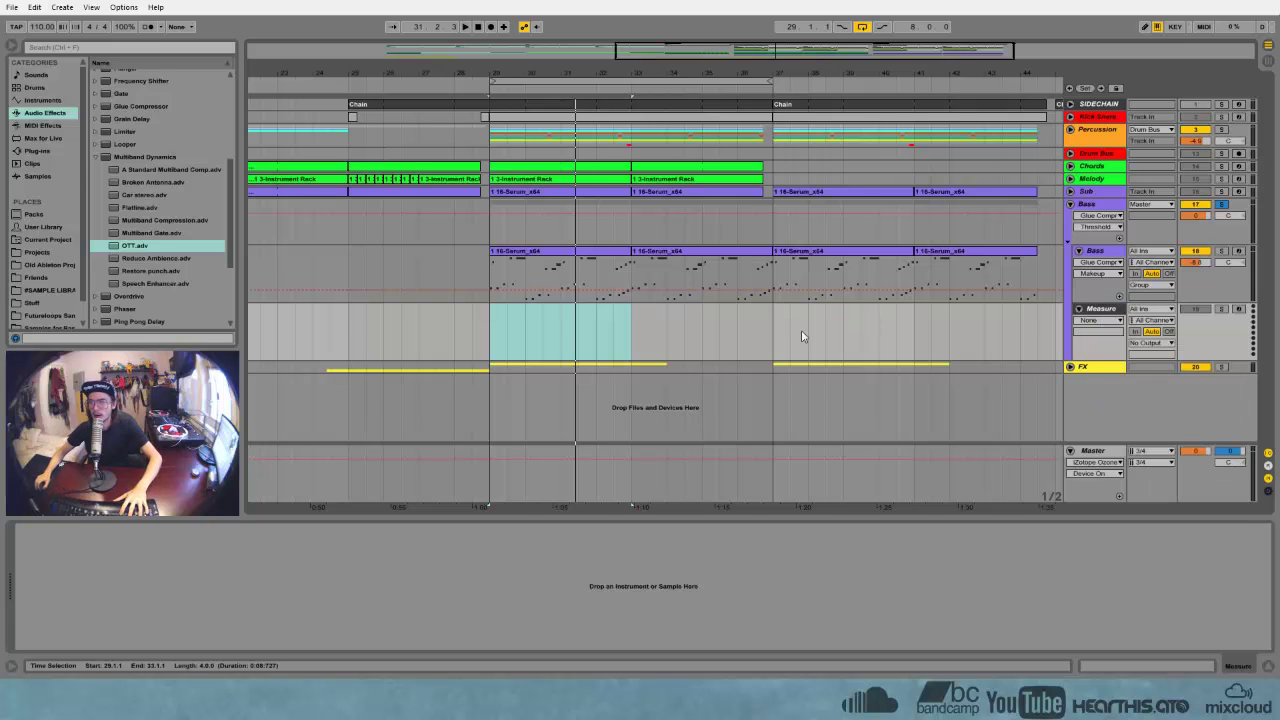
# Place Slynk's Funky Groove from the groove pool on the Measure track at bar 29 and colour the clip dark grey
pyautogui.moveTo(139, 345); pyautogui.dragTo(135, 276)
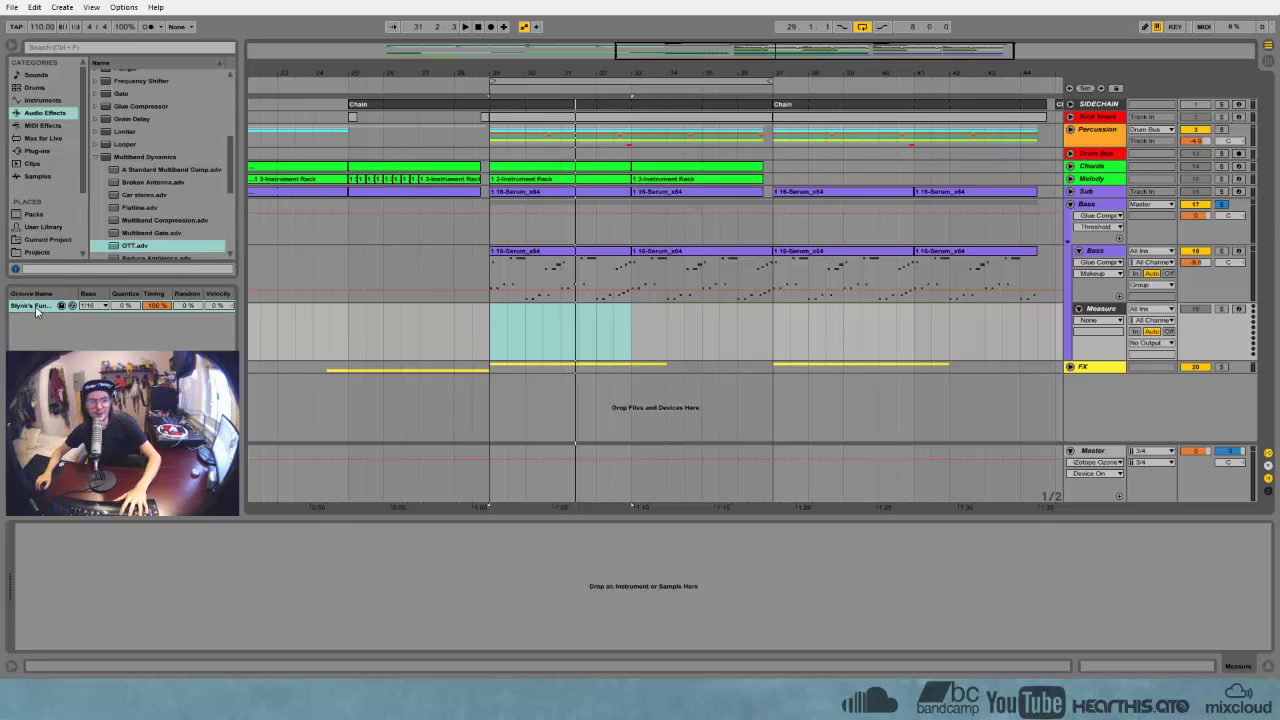
pyautogui.moveTo(36, 310); pyautogui.dragTo(495, 335)
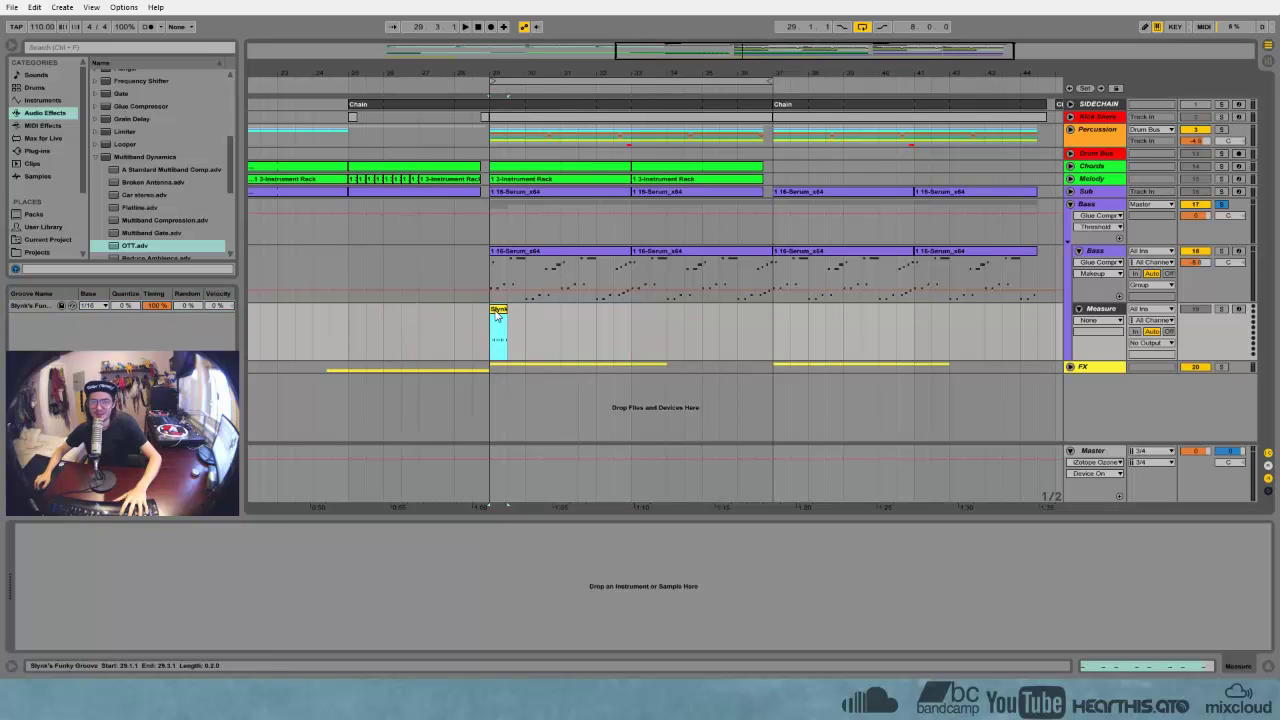
pyautogui.rightClick(498, 312)
pyautogui.click(630, 464)
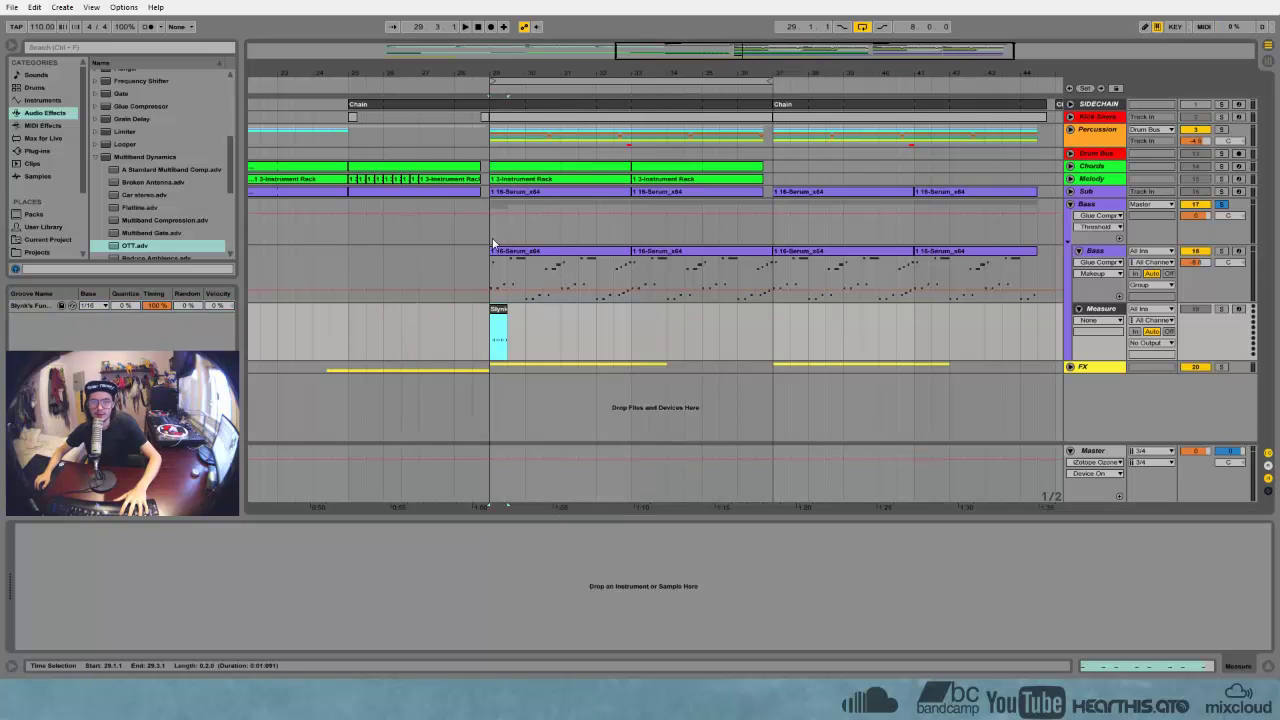
# Rename the groove clip at bar 29 as Measure
pyautogui.moveTo(508, 78); pyautogui.dragTo(490, 300)
pyautogui.rightClick(477, 312)
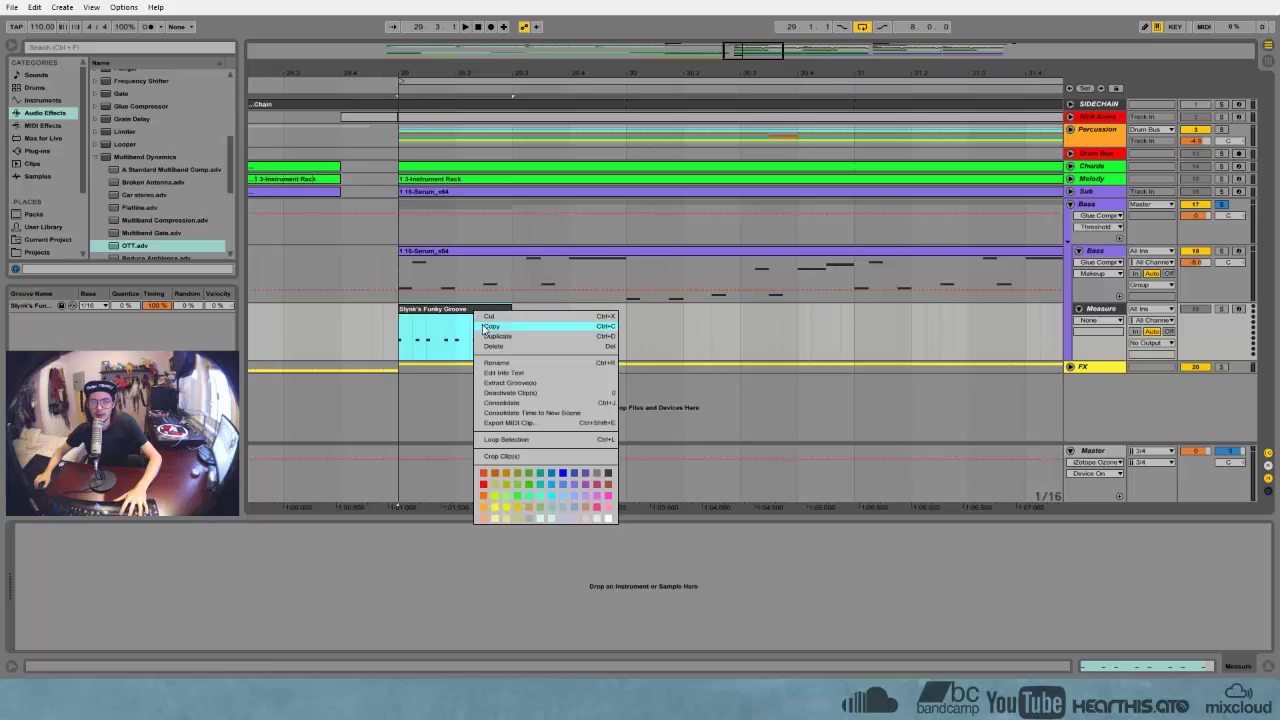
pyautogui.click(512, 363)
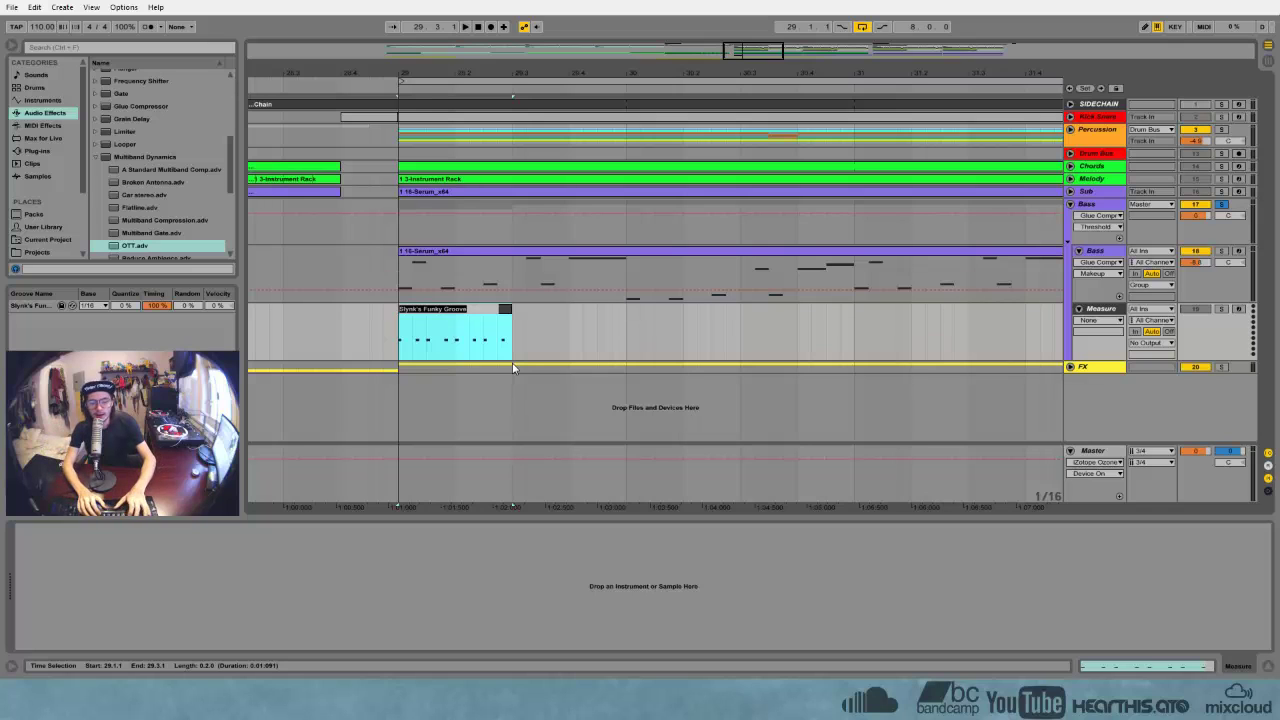
pyautogui.write('Measure')
pyautogui.press('Return')
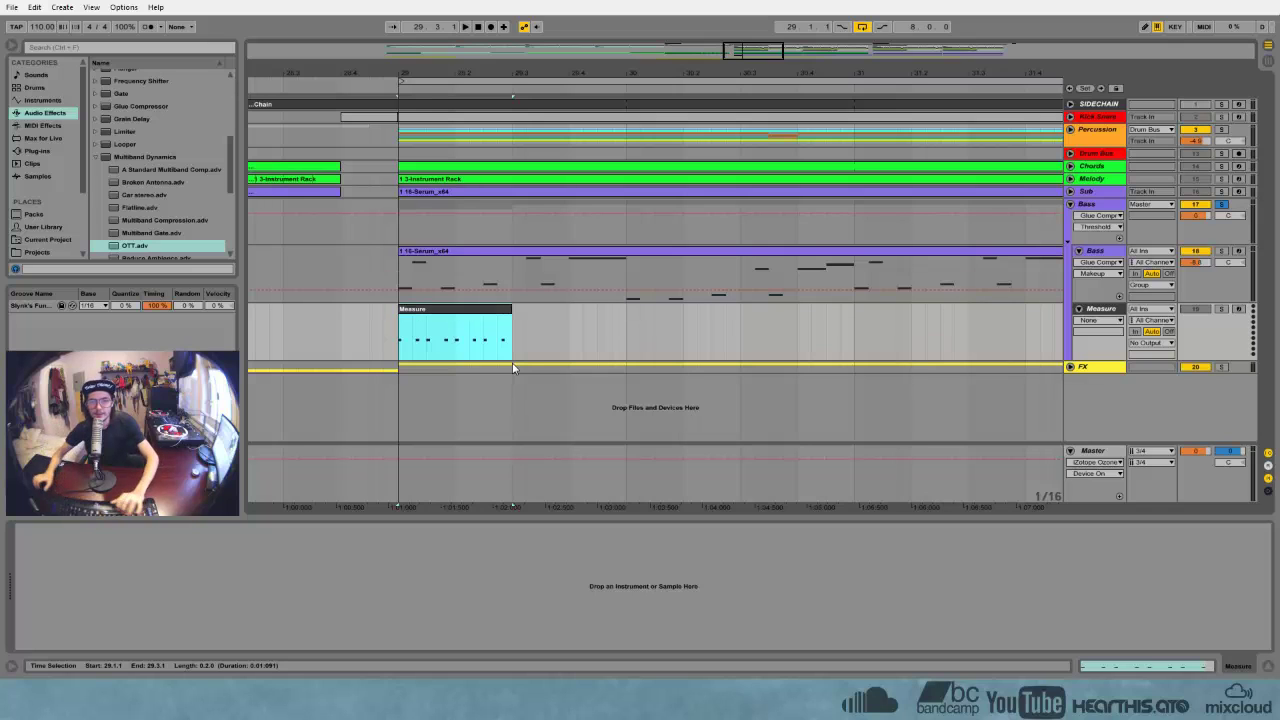
# Turn on looping for the Measure clip and extend it from bar 29 to bar 37
pyautogui.doubleClick(478, 323)
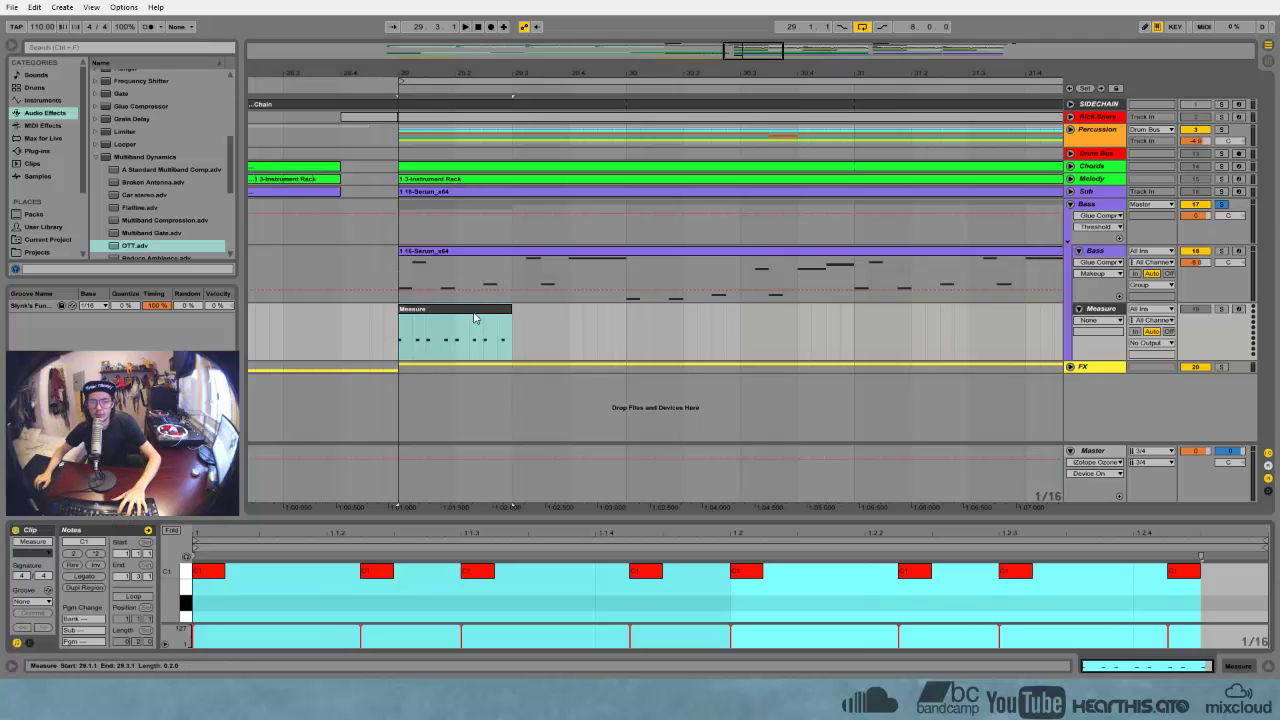
pyautogui.click(131, 598)
pyautogui.moveTo(453, 75); pyautogui.dragTo(364, 22)
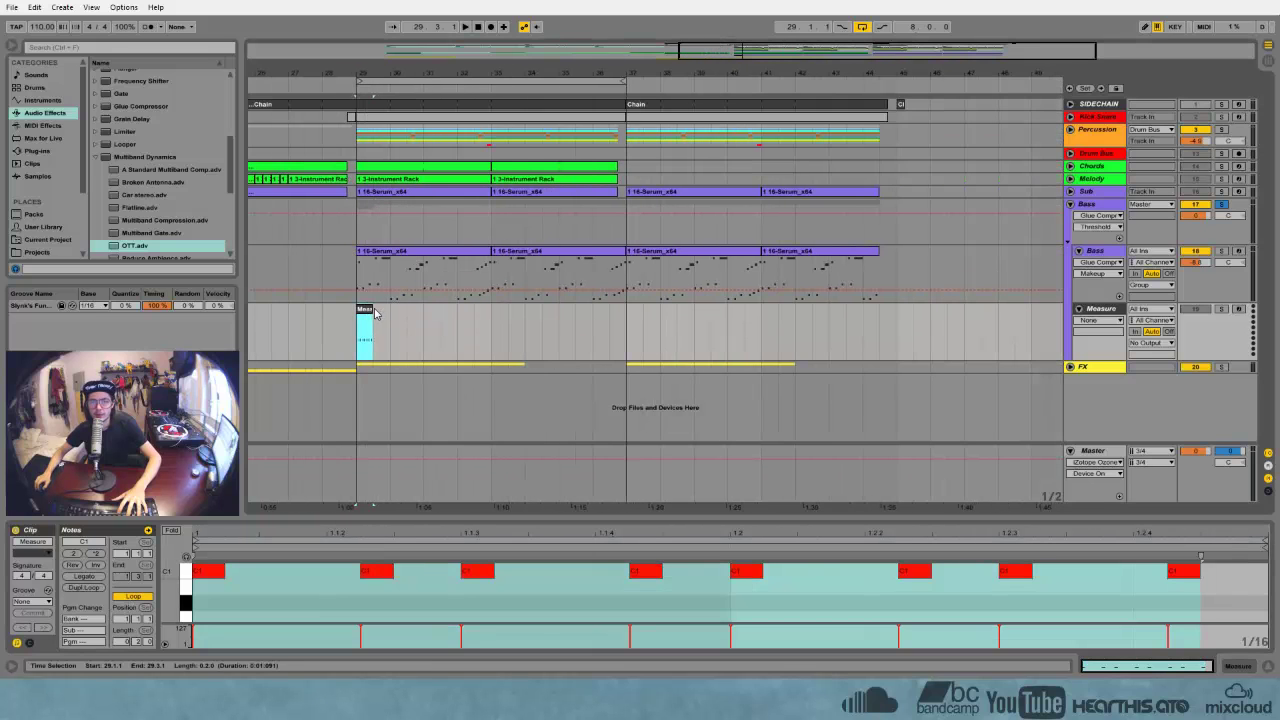
pyautogui.moveTo(373, 313); pyautogui.dragTo(626, 313)
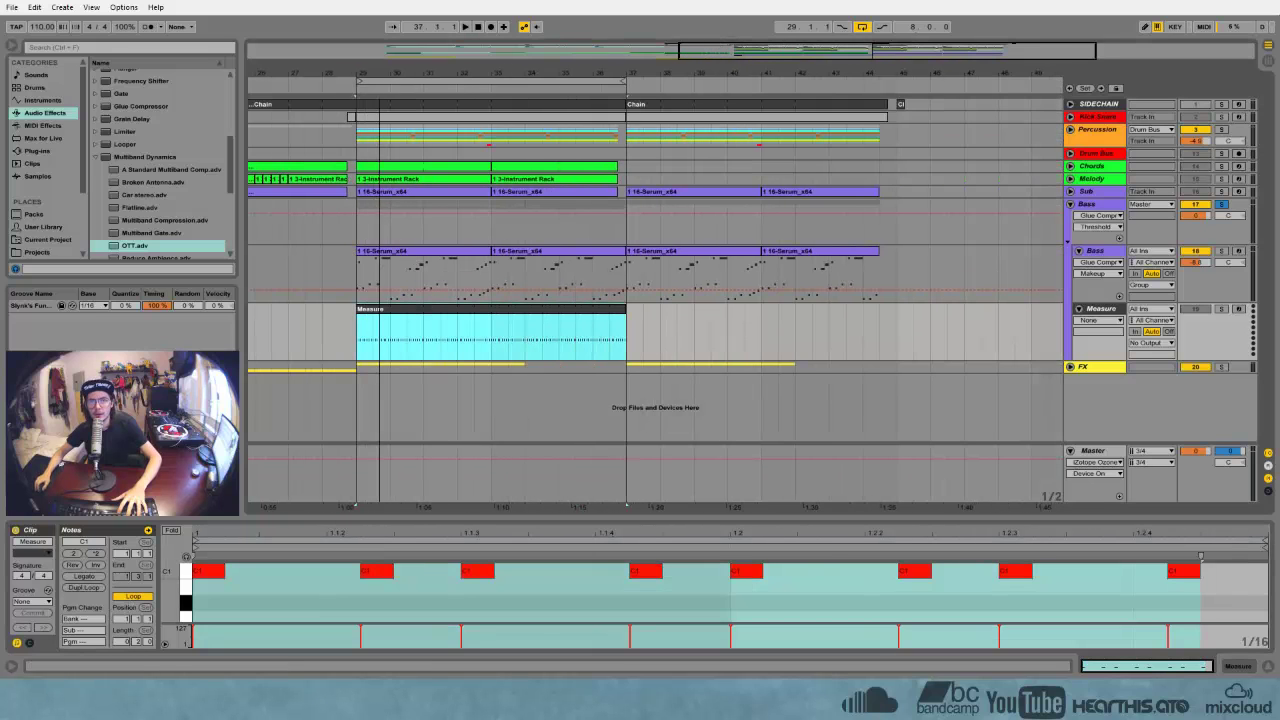
# Hide the Groove Pool to give the browser its full height while working at the start of the Measure clip
pyautogui.moveTo(379, 75); pyautogui.dragTo(757, 175)
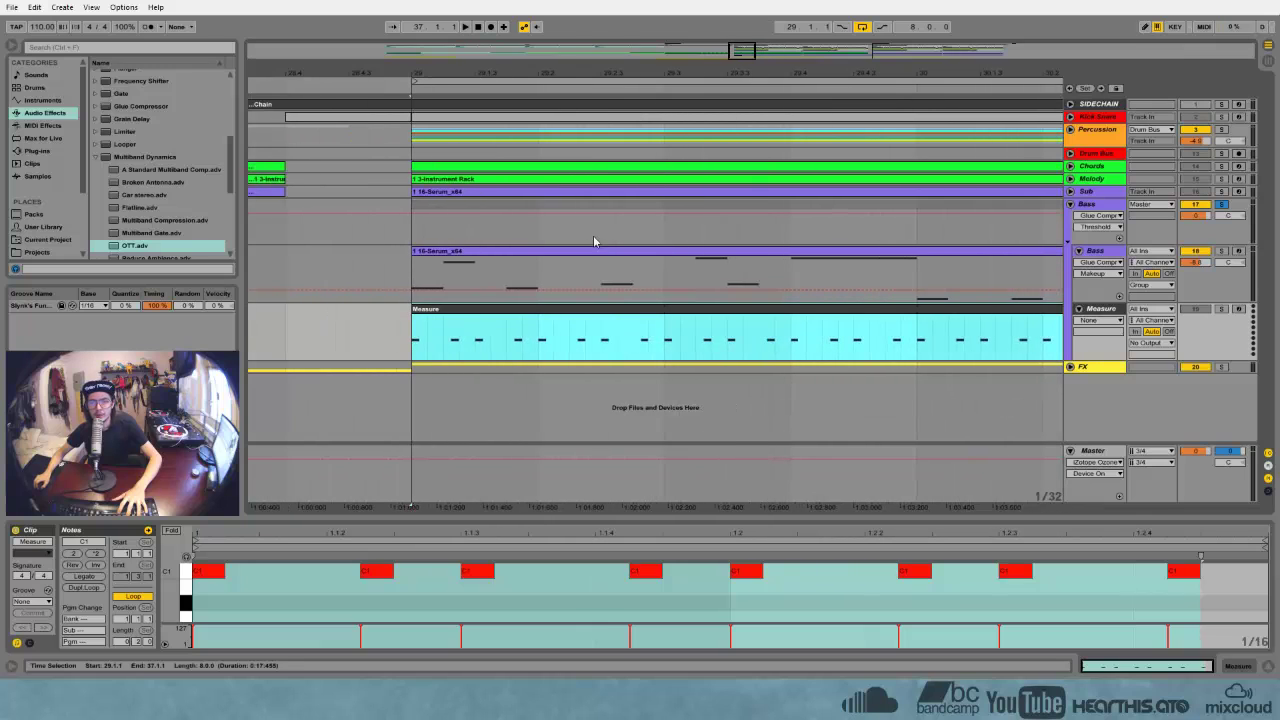
pyautogui.click(470, 337)
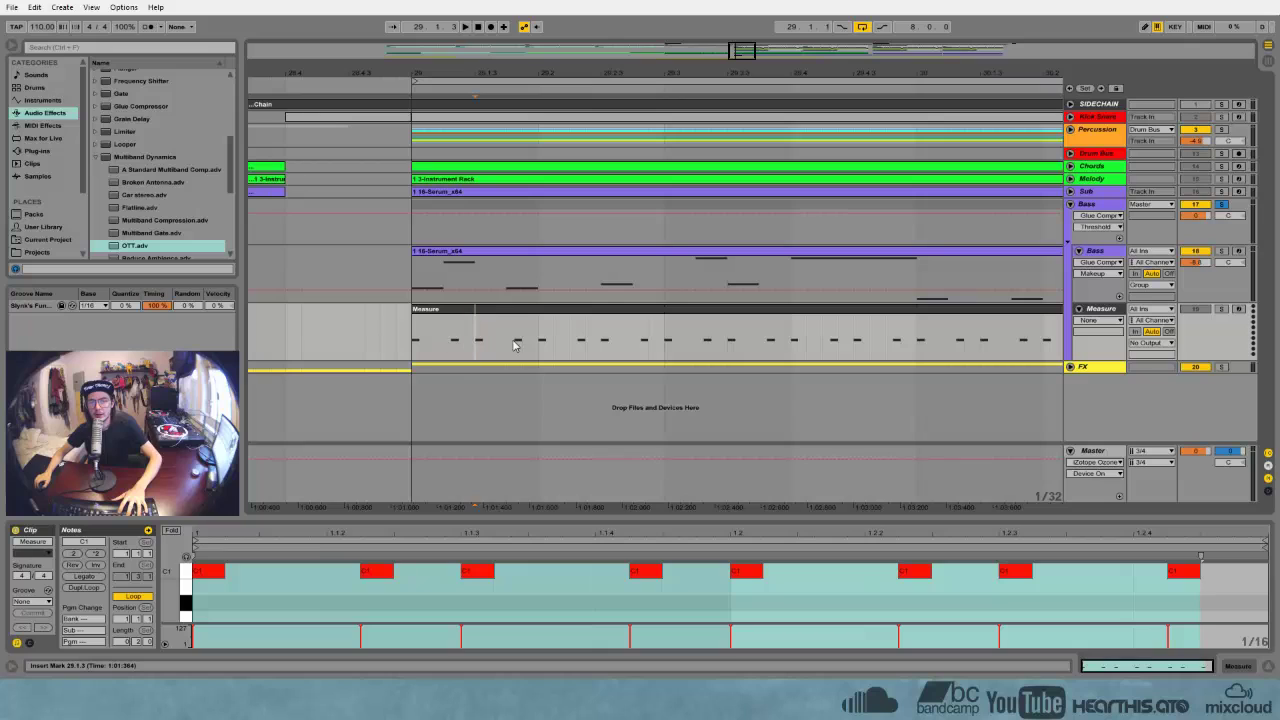
pyautogui.moveTo(123, 280); pyautogui.dragTo(121, 347)
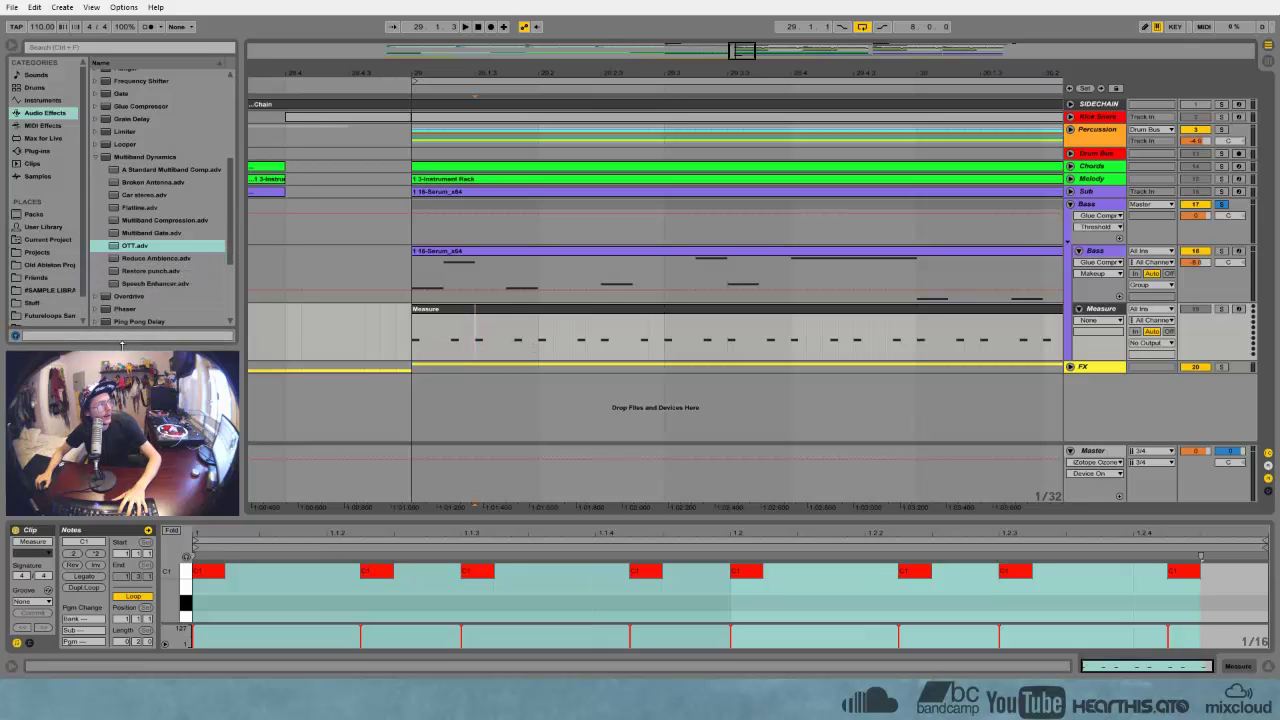
# Switch the arrangement grid to a fixed 1/16 with triplets to compare it against the Measure clip's notes
pyautogui.rightClick(448, 336)
pyautogui.click(541, 446)
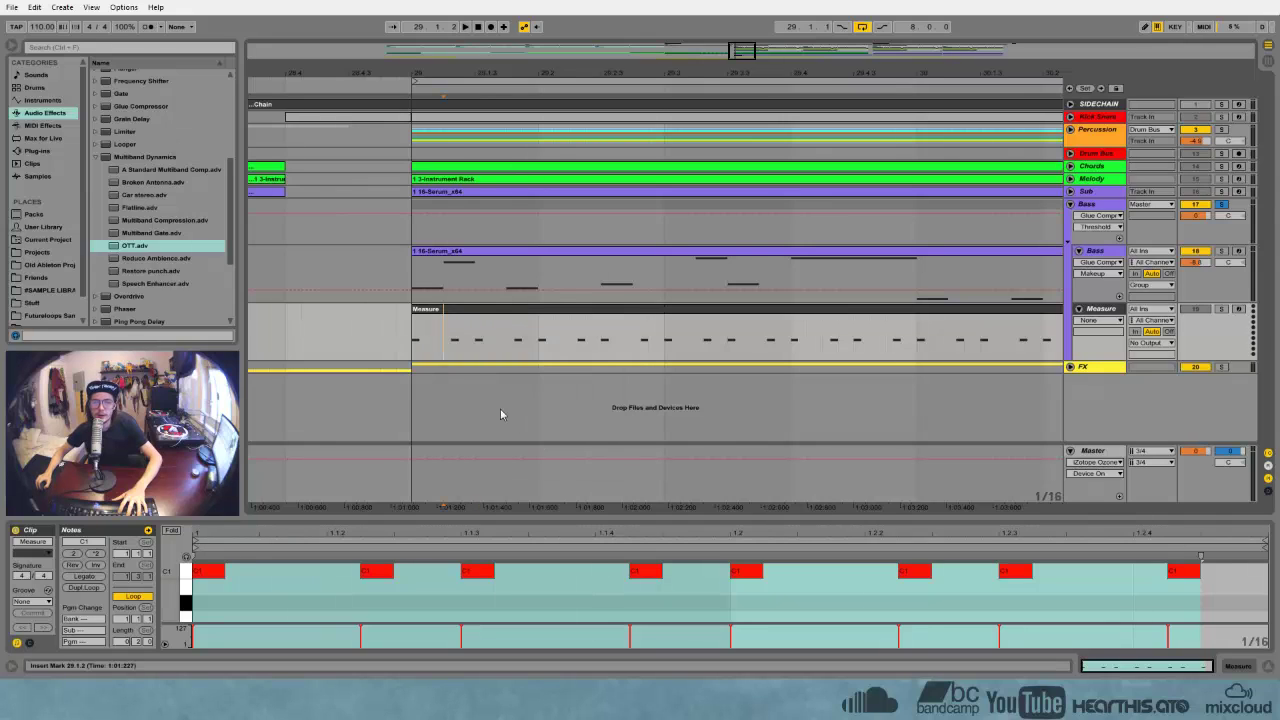
pyautogui.click(446, 347)
pyautogui.rightClick(448, 345)
pyautogui.click(513, 471)
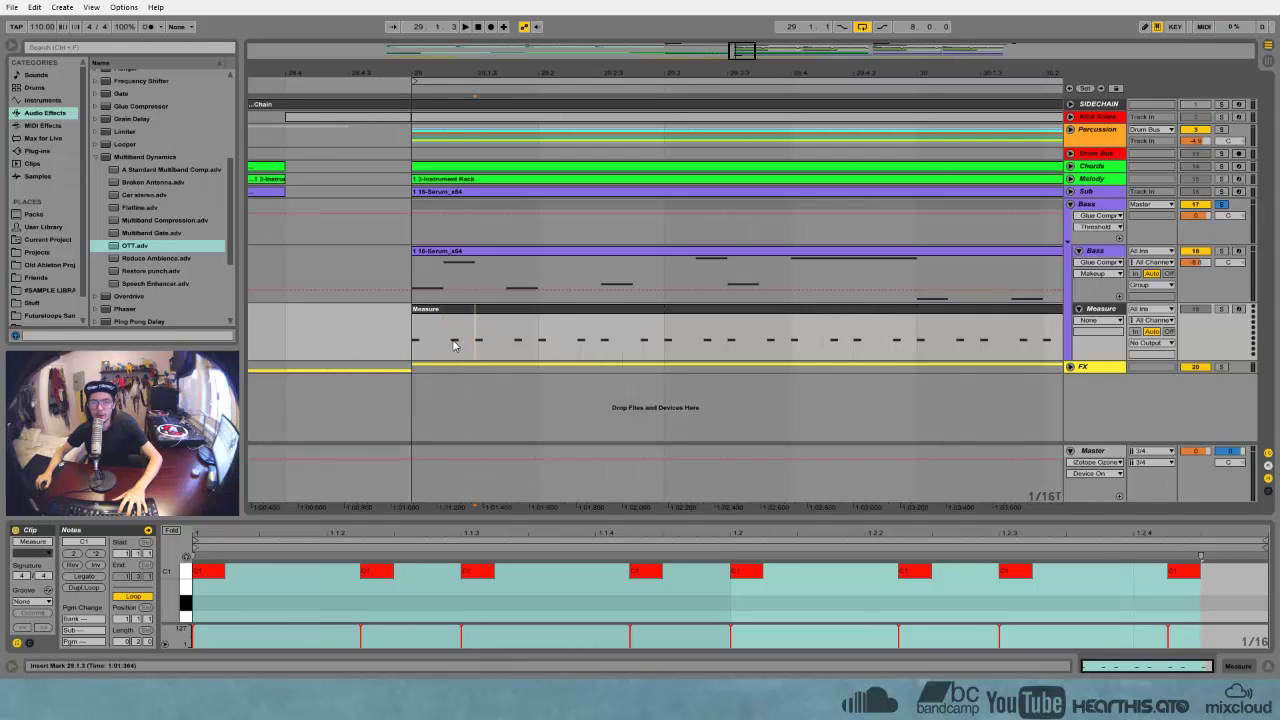
# Return the arrangement grid to adaptive Narrow without triplets and select the time around the Measure clip's second note
pyautogui.rightClick(465, 337)
pyautogui.click(503, 412)
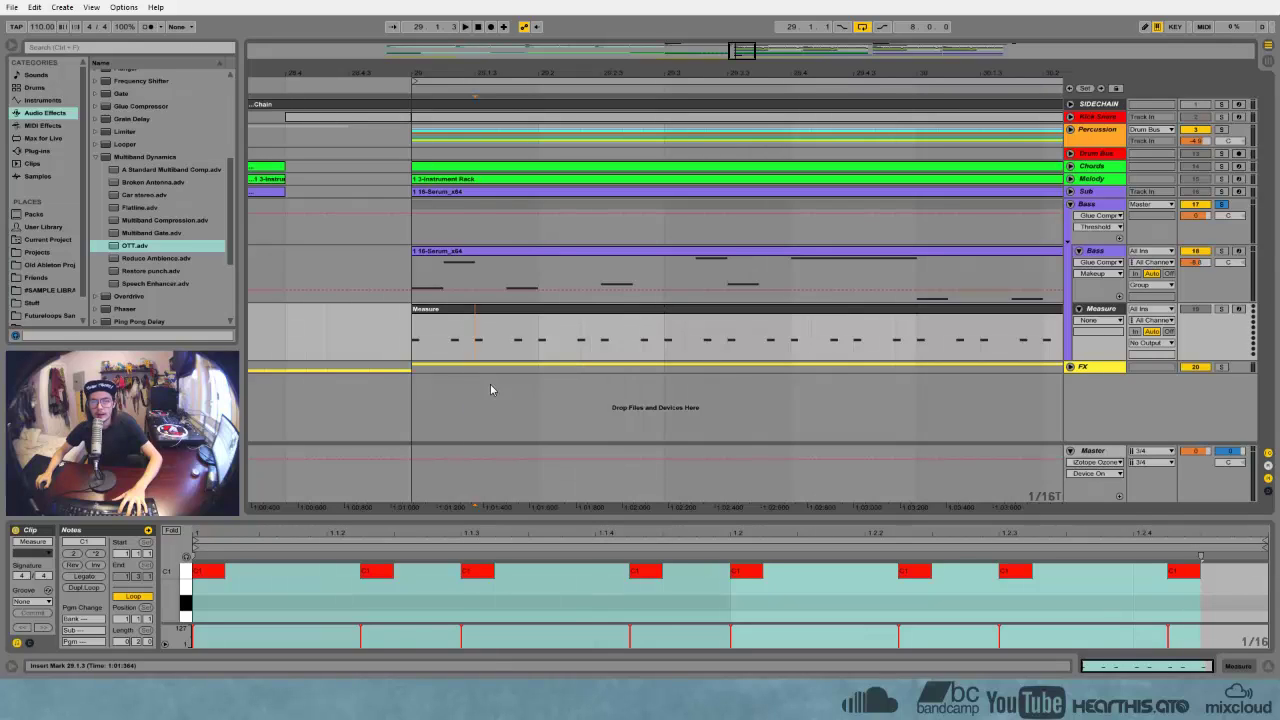
pyautogui.rightClick(454, 343)
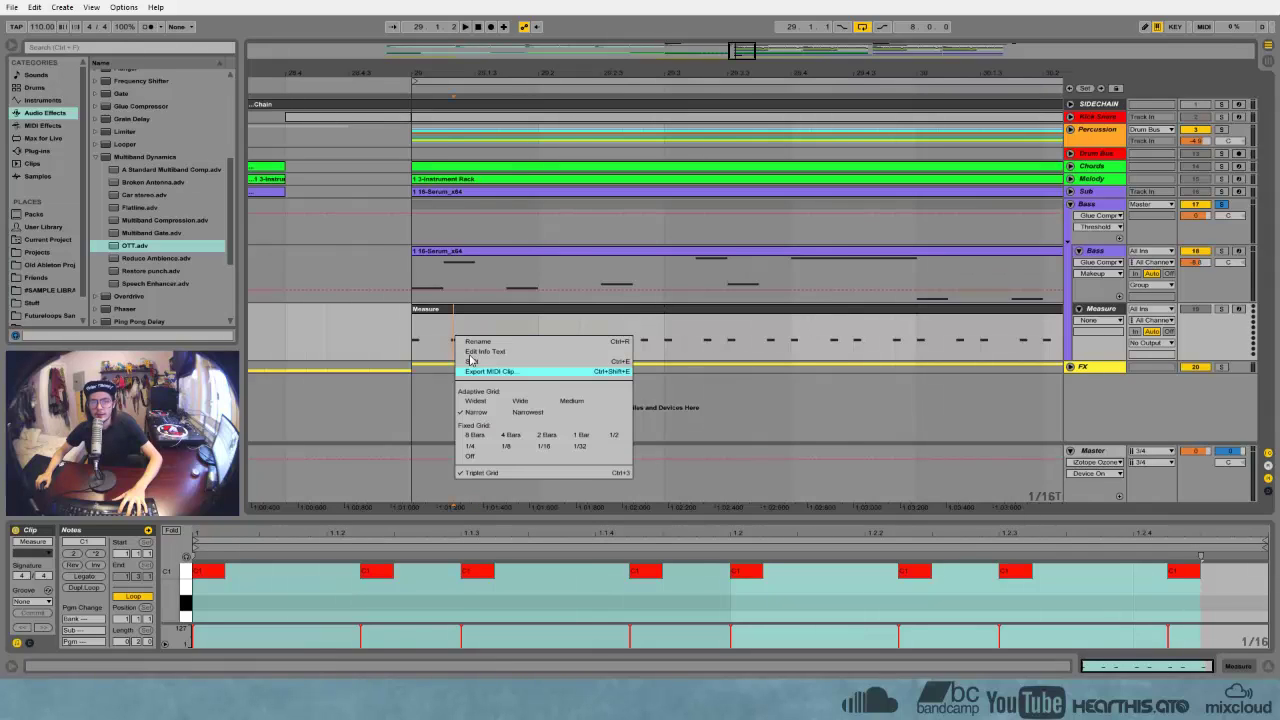
pyautogui.click(492, 474)
pyautogui.moveTo(447, 73); pyautogui.dragTo(452, 120)
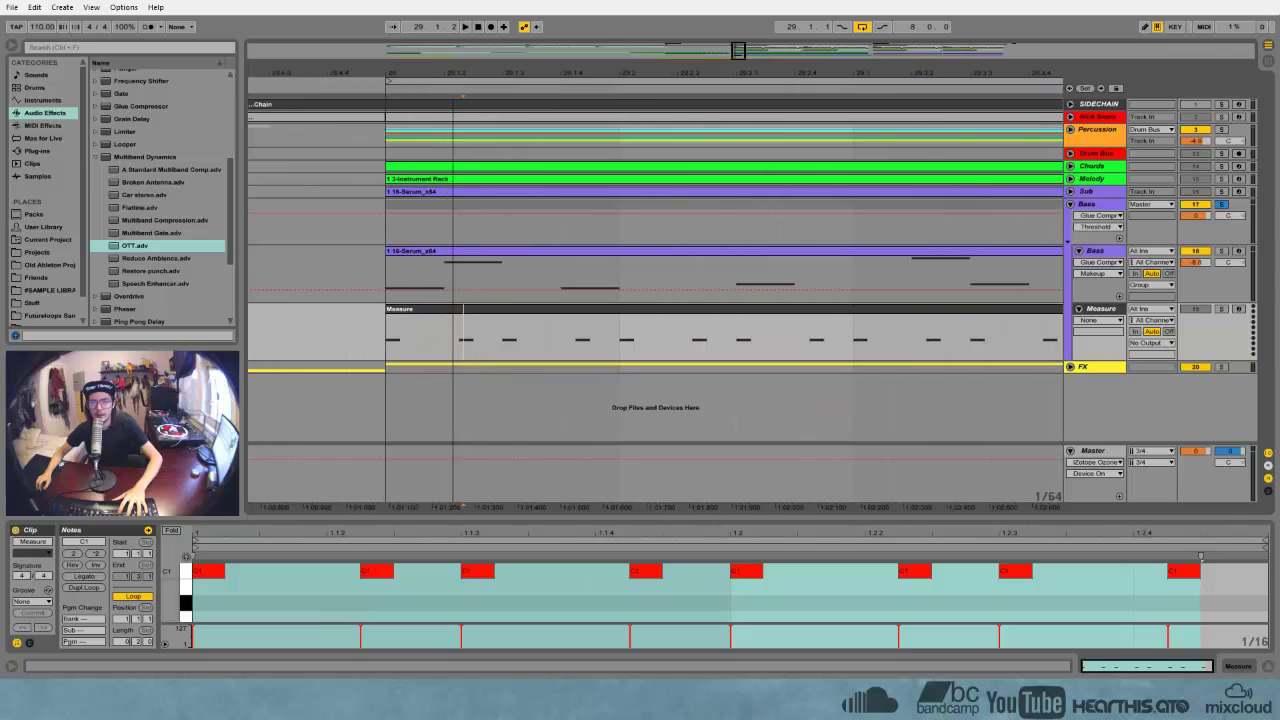
pyautogui.moveTo(460, 327); pyautogui.dragTo(474, 327)
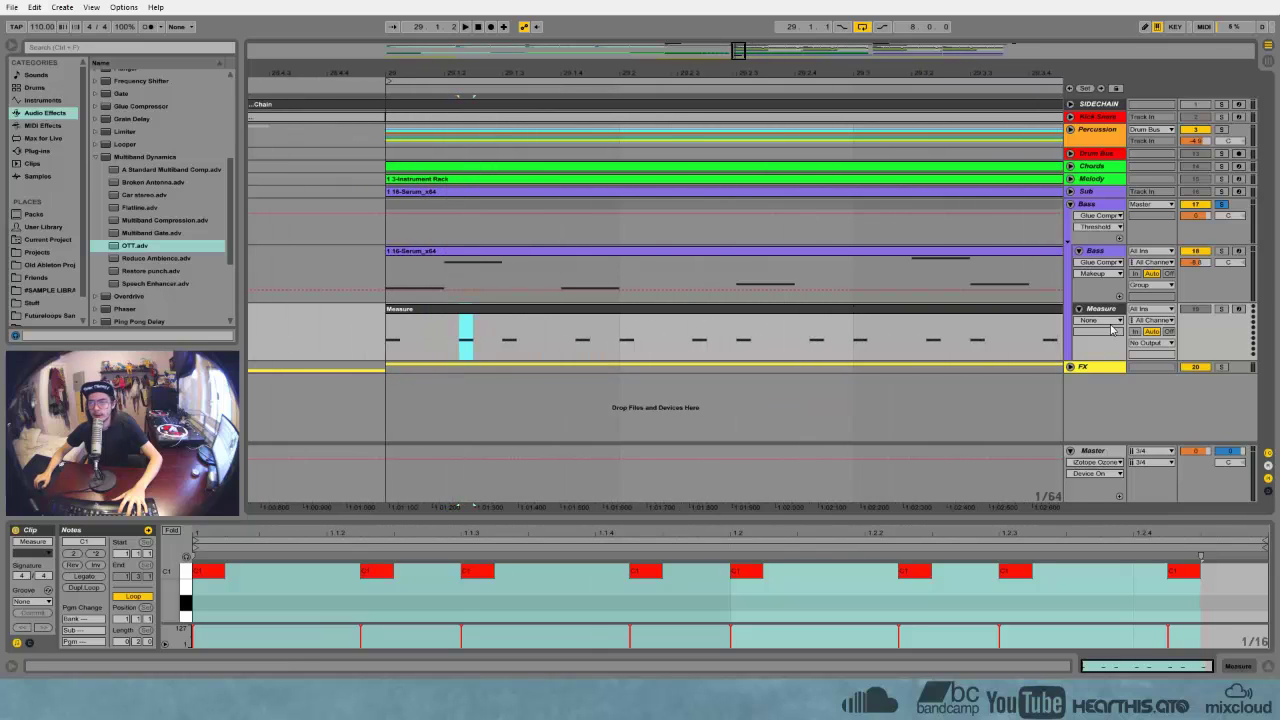
# Add a MIDI track below the Measure track and select the G section of the Bass part before bar 30
pyautogui.click(1105, 311)
pyautogui.hotkey('ctrl', 'shift', 't')
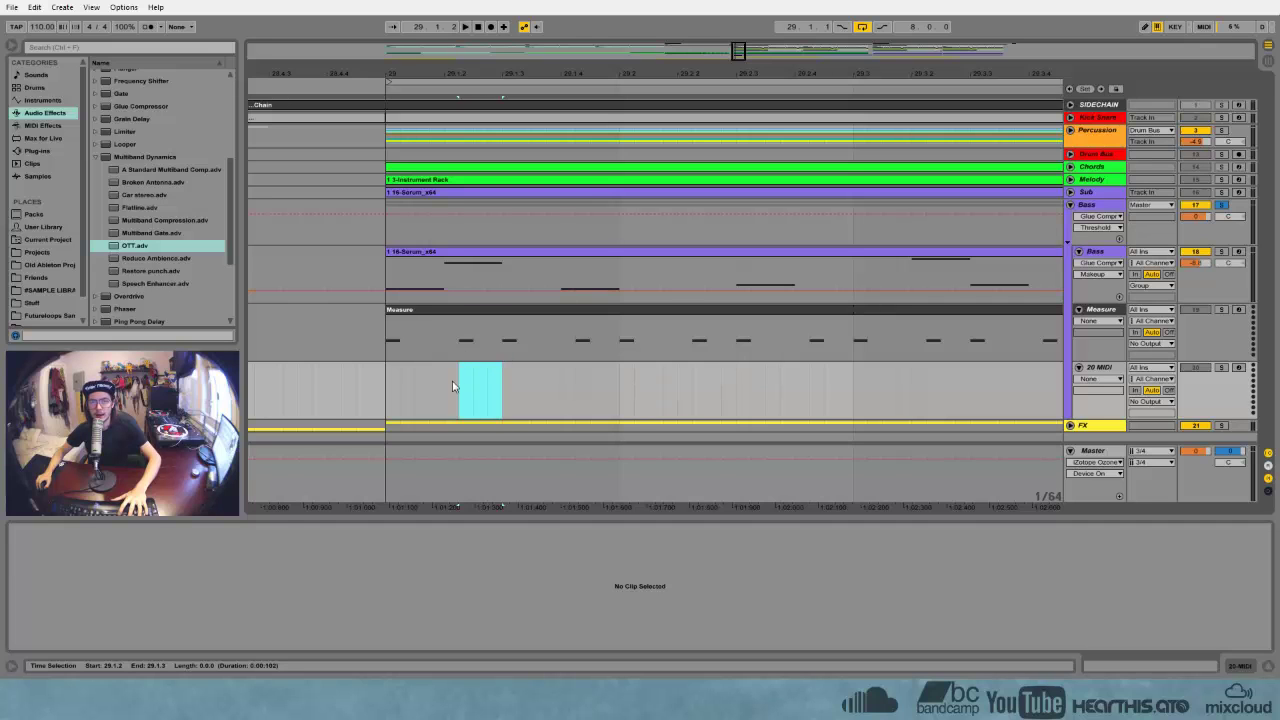
pyautogui.moveTo(530, 77)
pyautogui.mouseDown()
pyautogui.moveTo(473, 62)
pyautogui.moveTo(473, 16)
pyautogui.mouseUp()
pyautogui.click(646, 389)
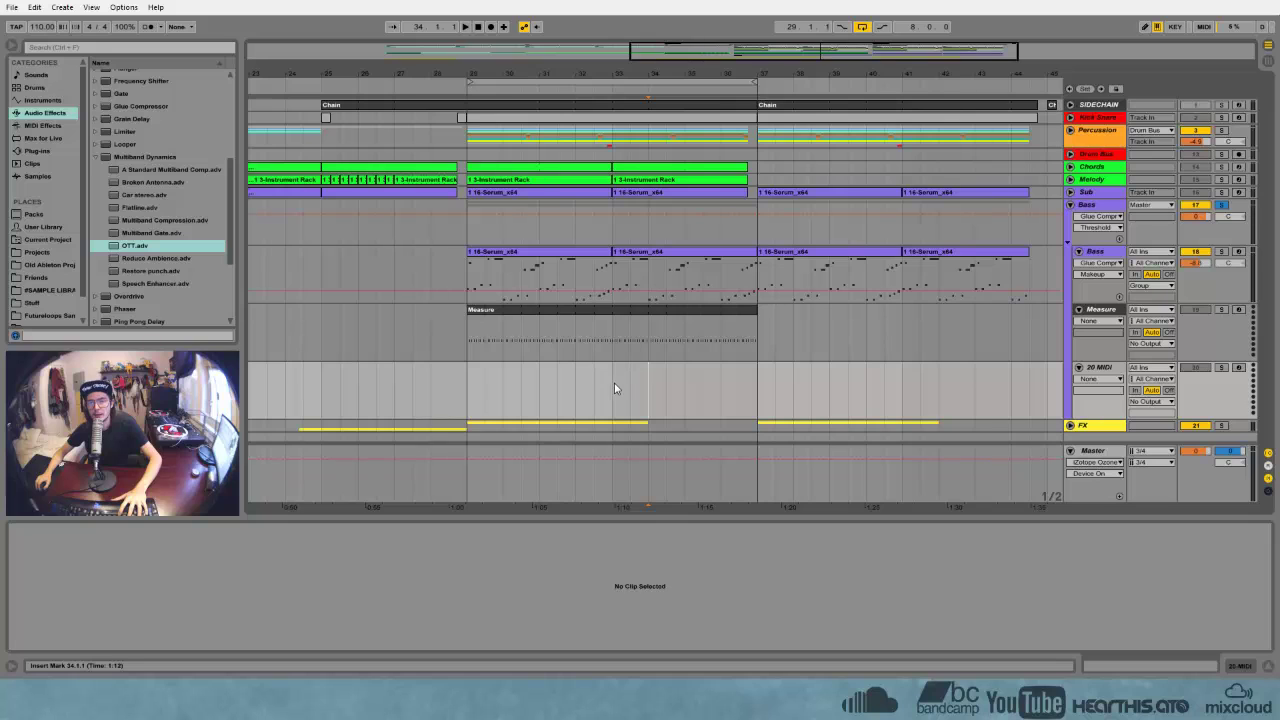
pyautogui.click(613, 389)
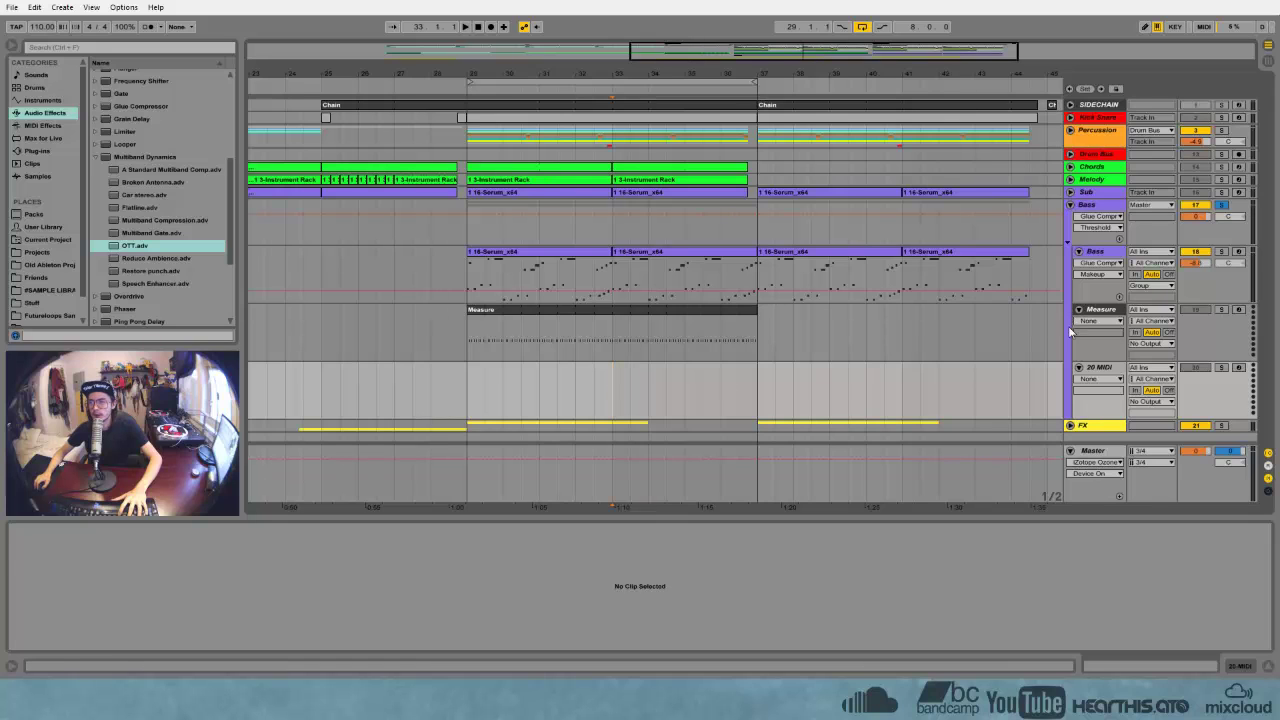
pyautogui.moveTo(590, 76); pyautogui.dragTo(580, 68)
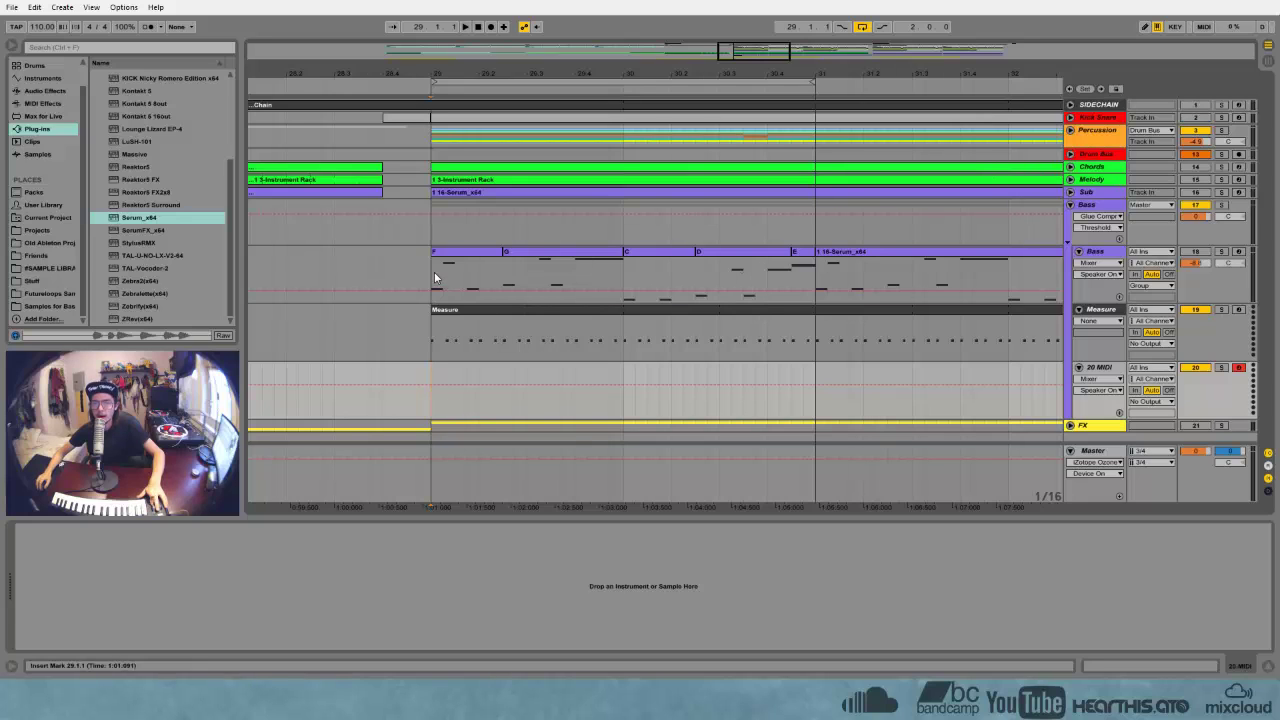
pyautogui.moveTo(498, 267); pyautogui.dragTo(620, 275)
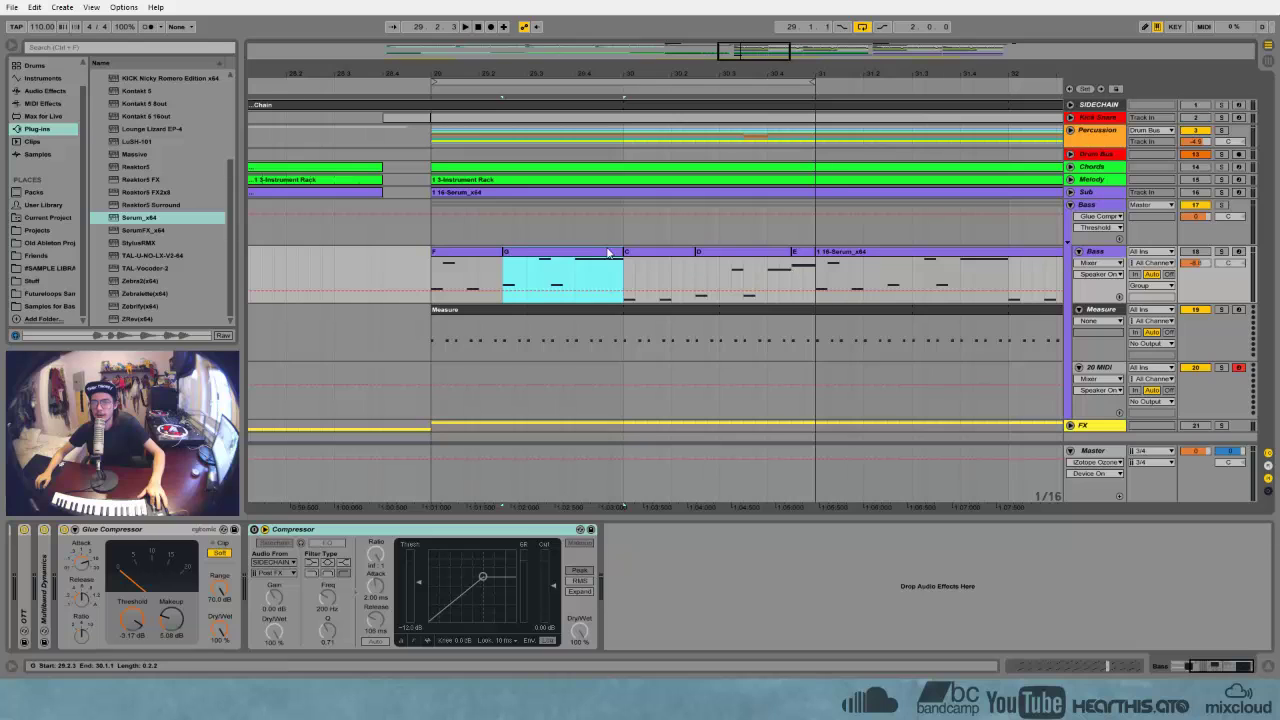
# Add an audio track below the new MIDI track and name it Record
pyautogui.click(1104, 368)
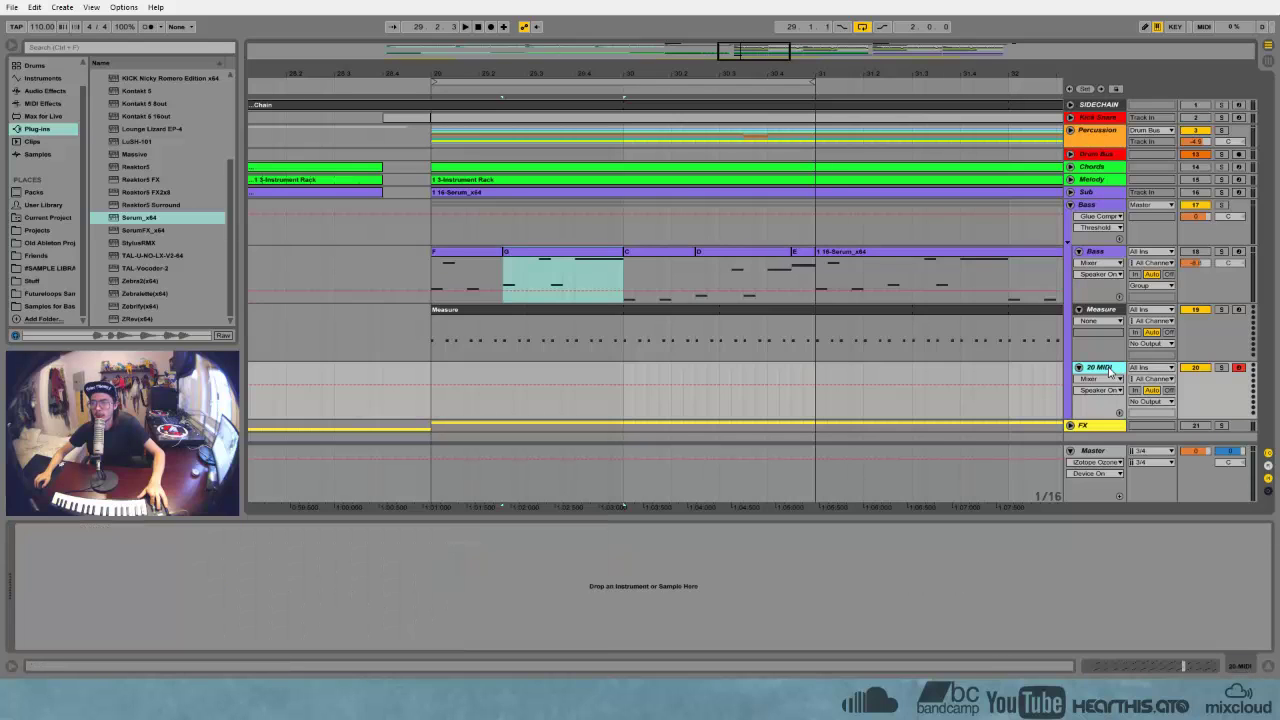
pyautogui.hotkey('ctrl', 't')
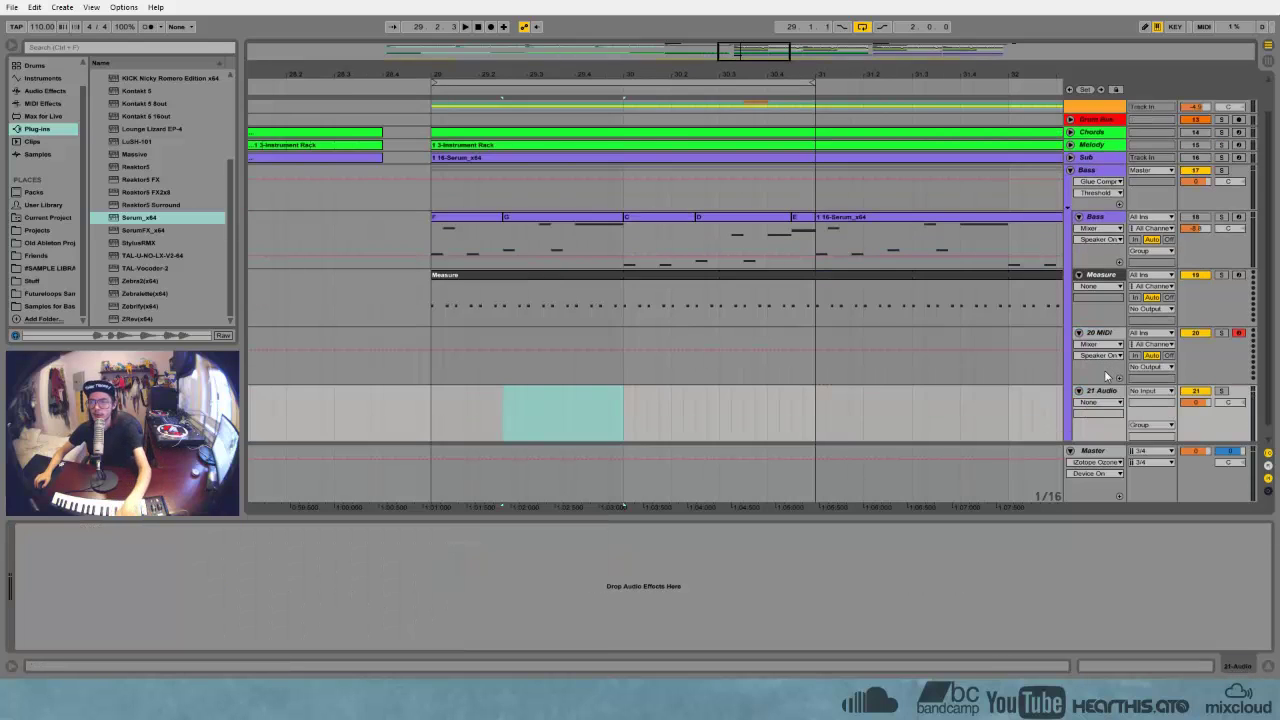
pyautogui.rightClick(1098, 390)
pyautogui.click(1134, 441)
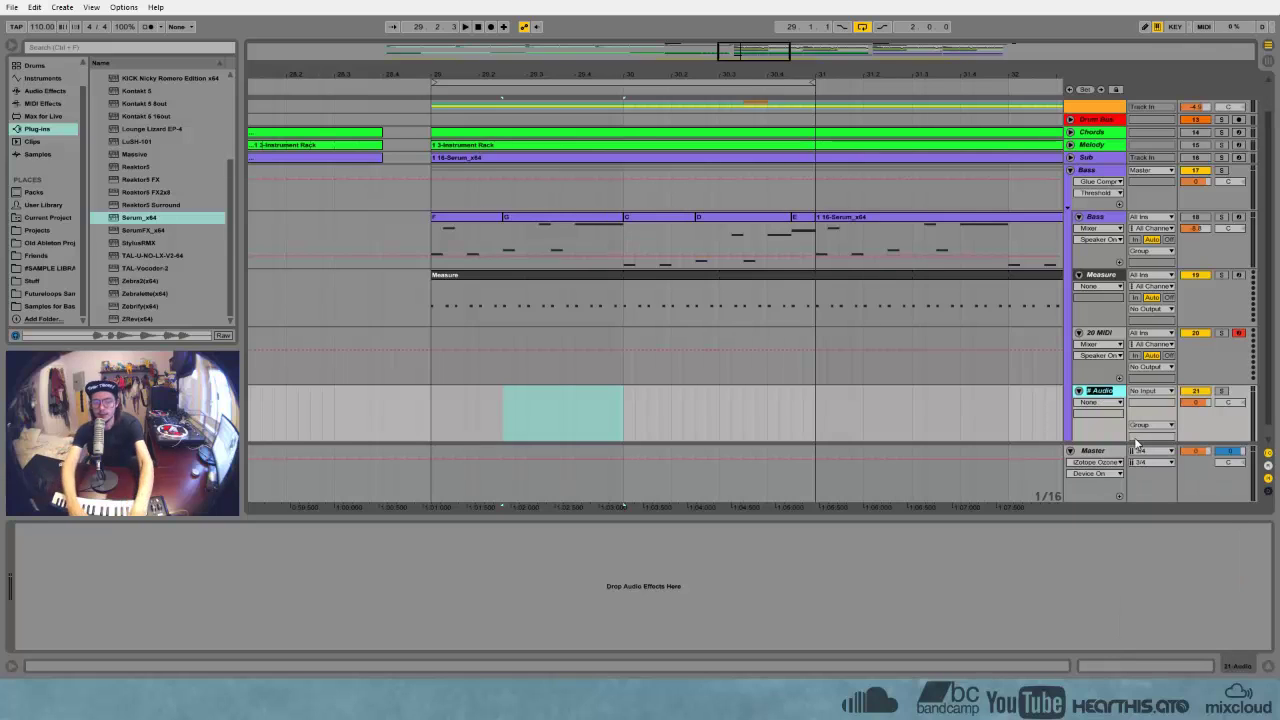
pyautogui.write('Recrod')
pyautogui.press('Return')
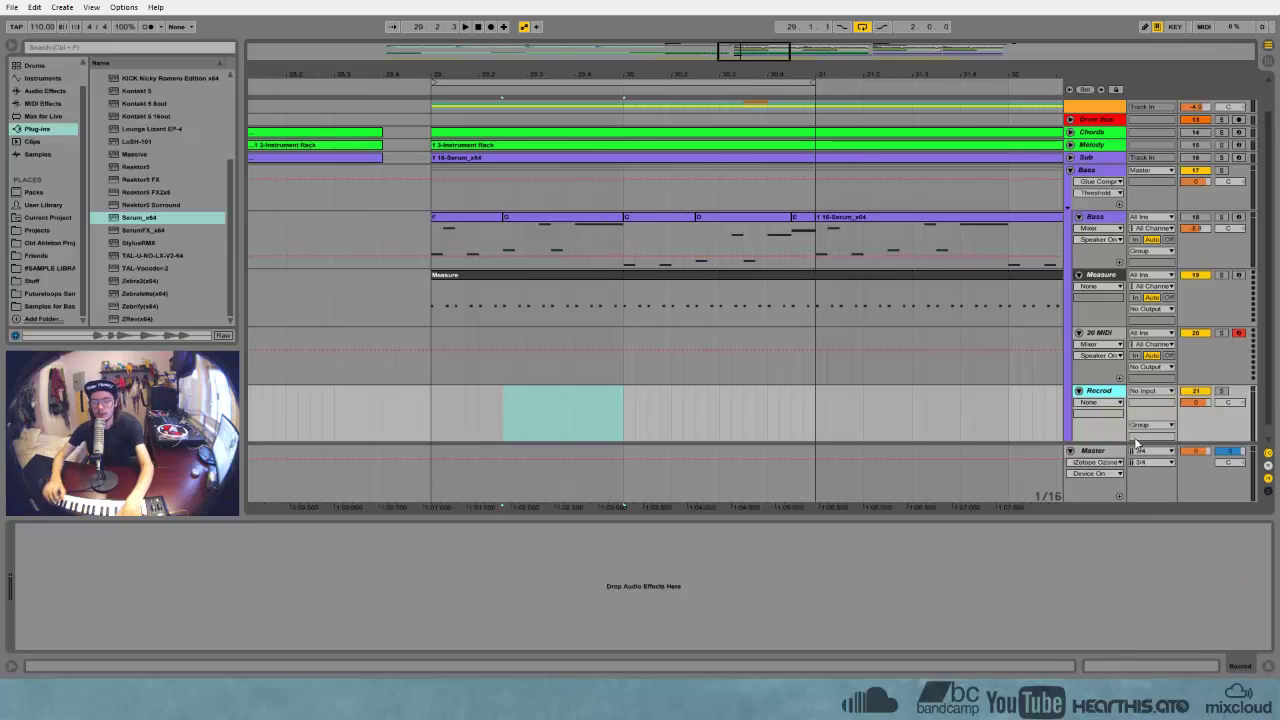
pyautogui.hotkey('ctrl', 'r')
pyautogui.write('Rec')
pyautogui.write('ord')
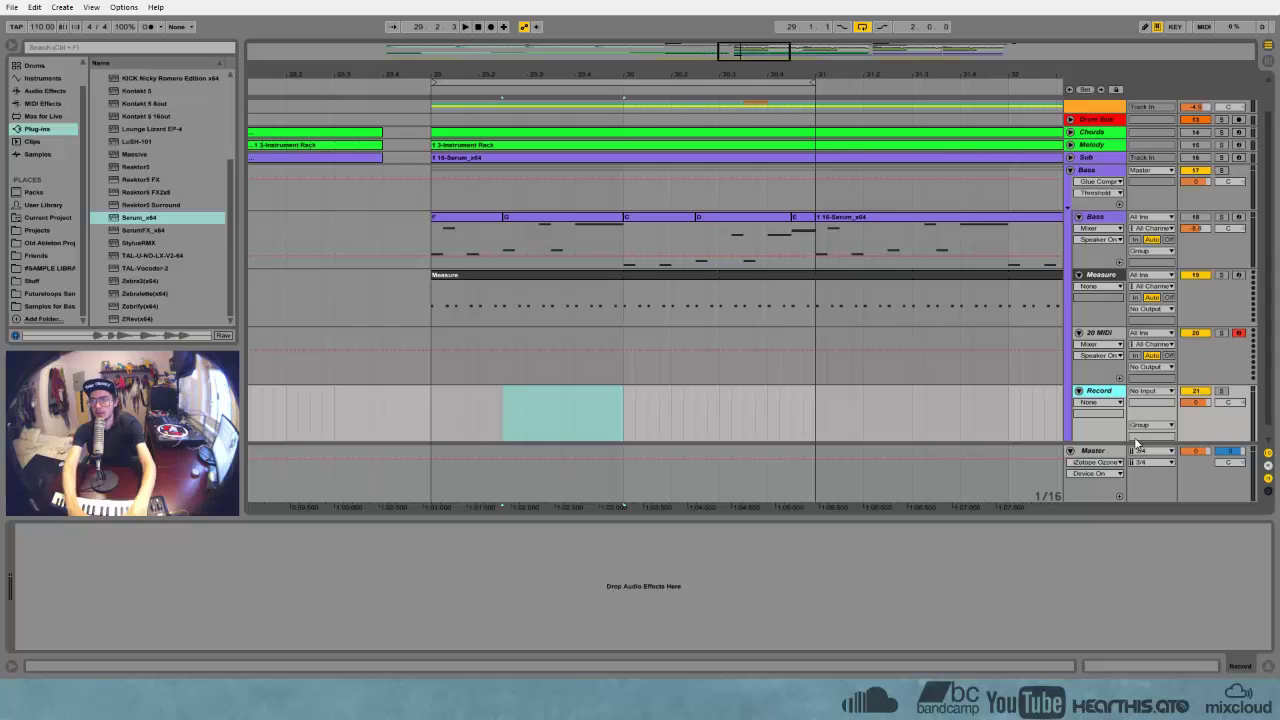
# Load Serum_x64 on the empty MIDI track and route its output to the Record track
pyautogui.moveTo(149, 220); pyautogui.dragTo(541, 335)
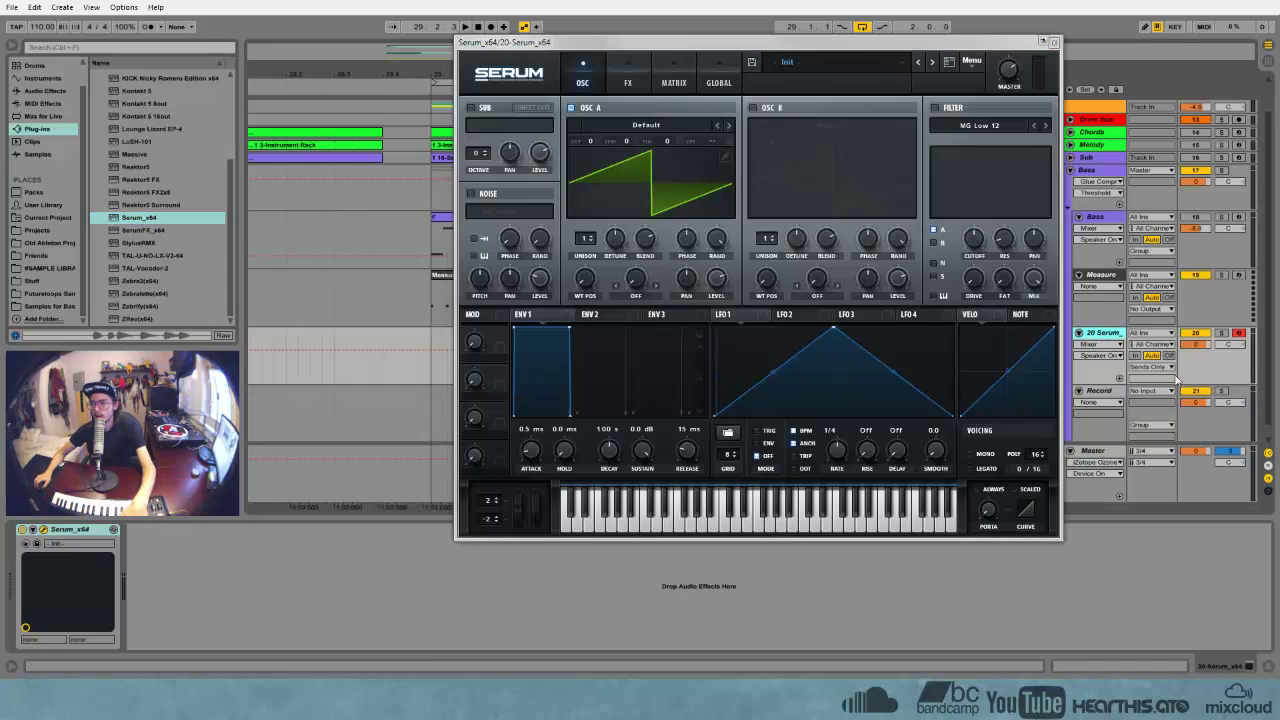
pyautogui.click(1052, 42)
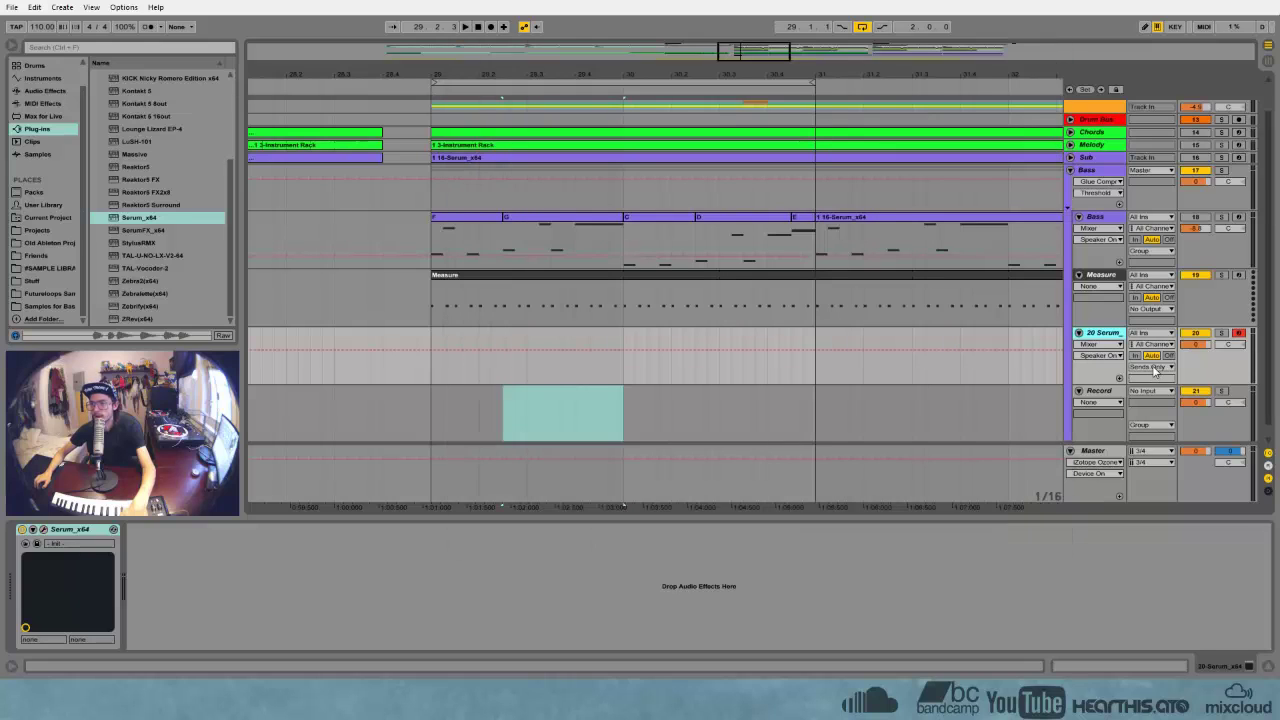
pyautogui.click(1155, 368)
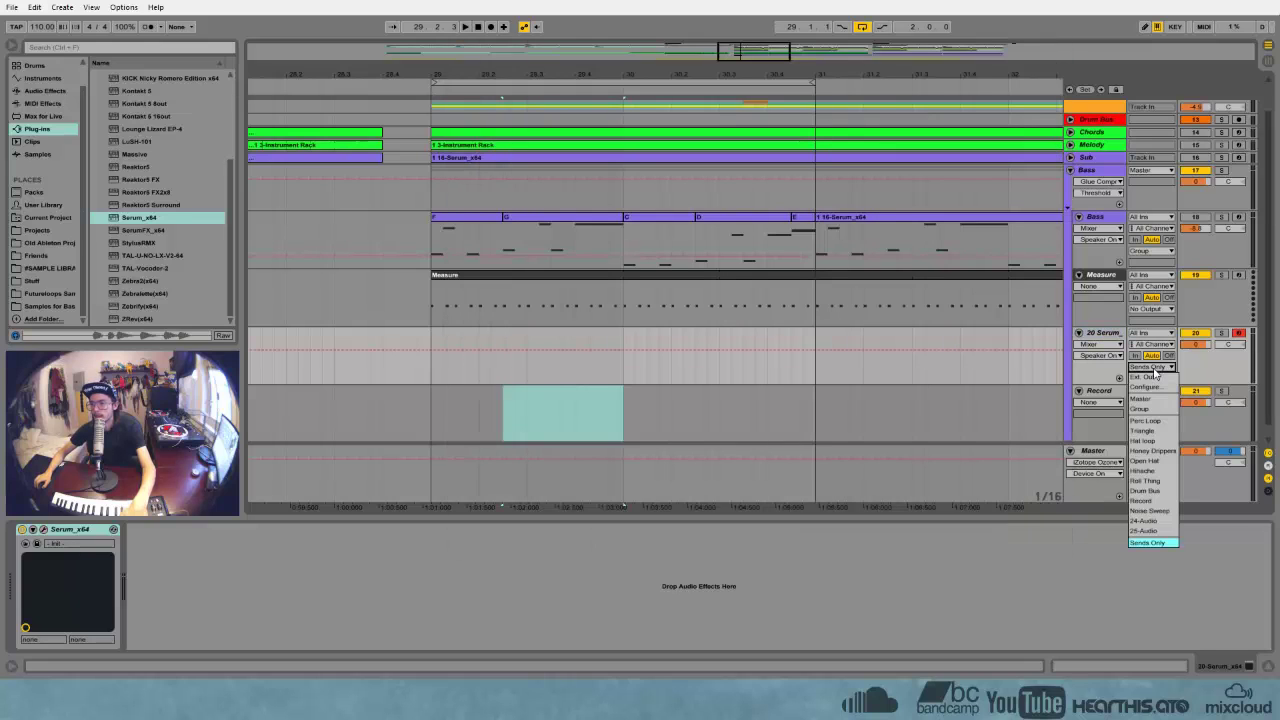
pyautogui.click(1158, 502)
# Arm the Record track with monitoring set to In and record a short Serum take from bar 29
pyautogui.click(1101, 392)
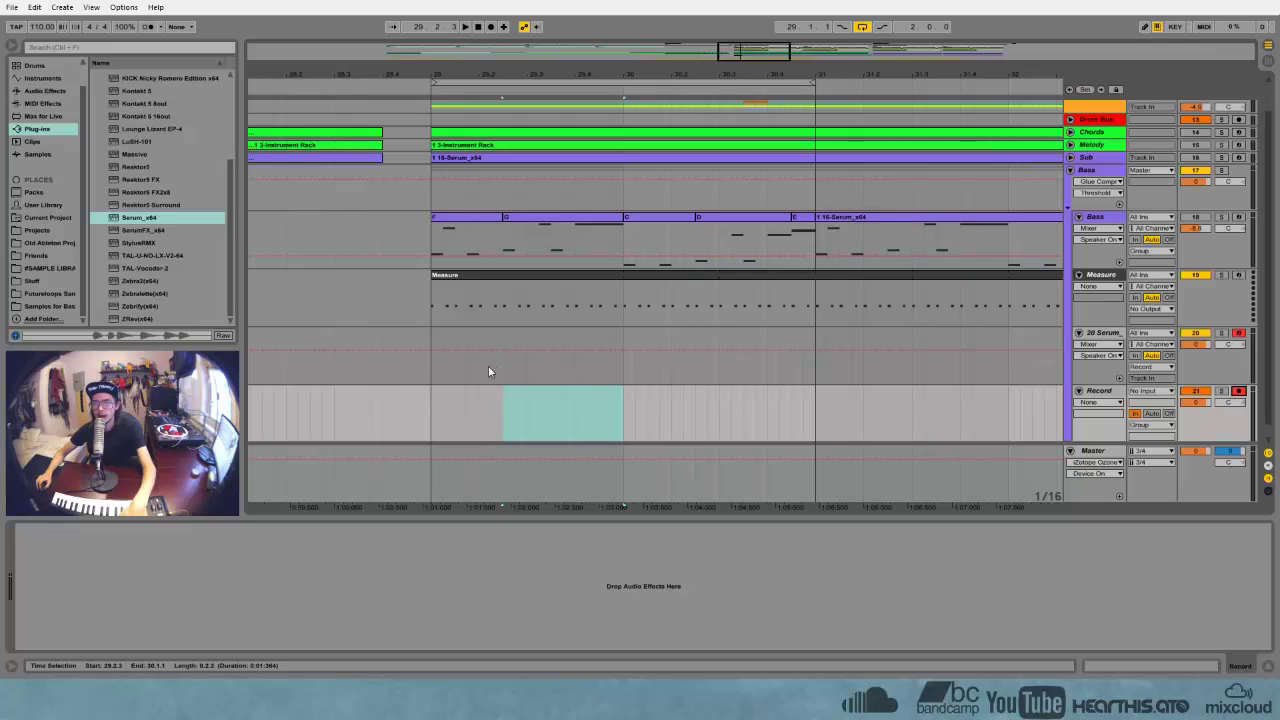
pyautogui.click(443, 357)
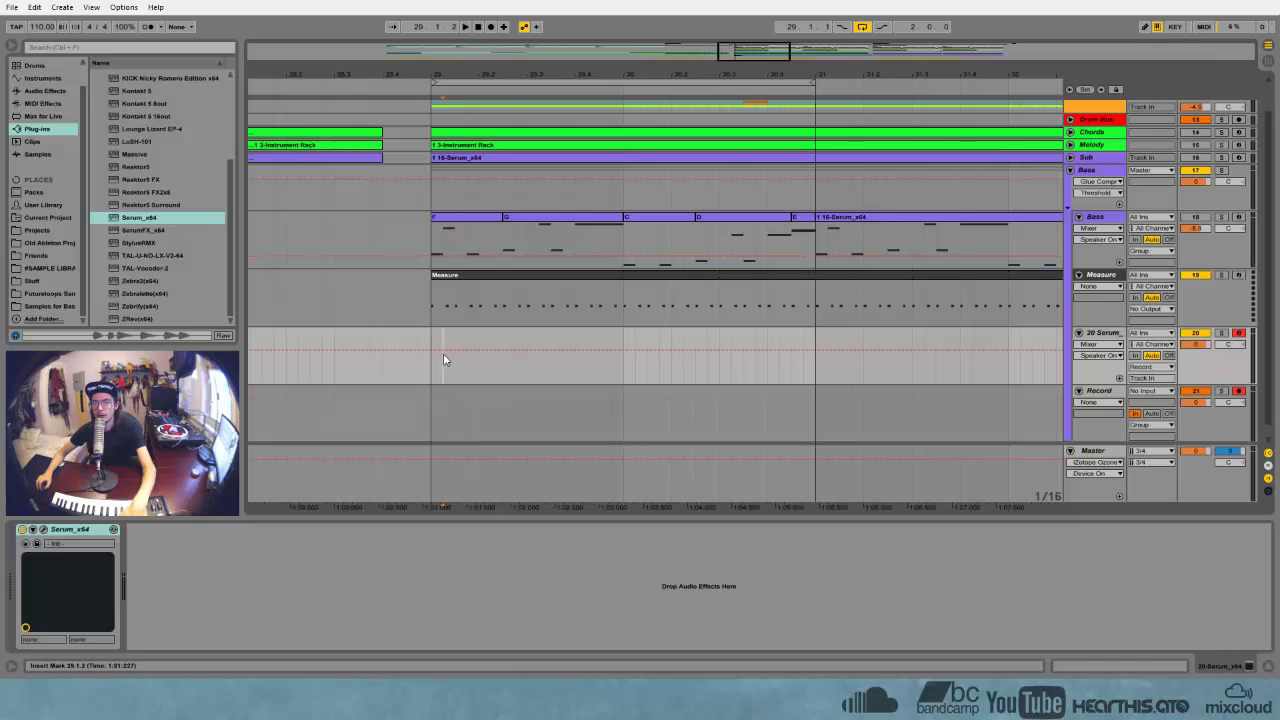
pyautogui.click(491, 27)
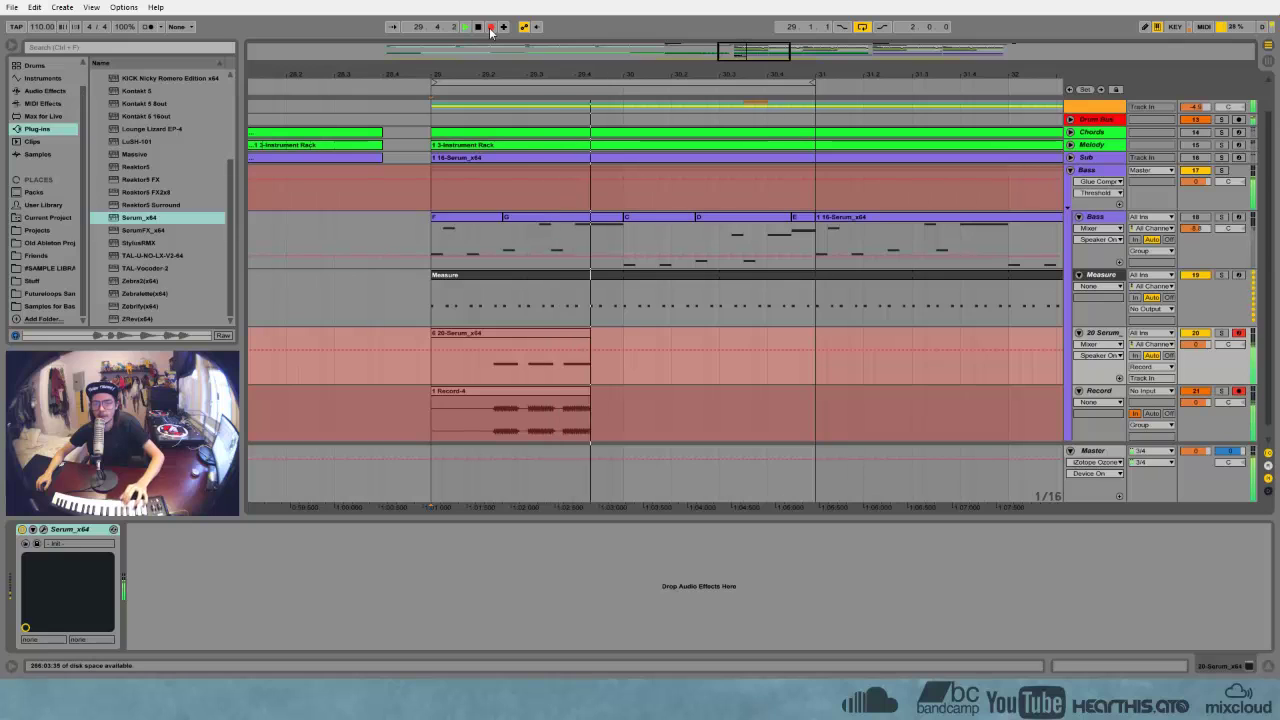
pyautogui.press('space')
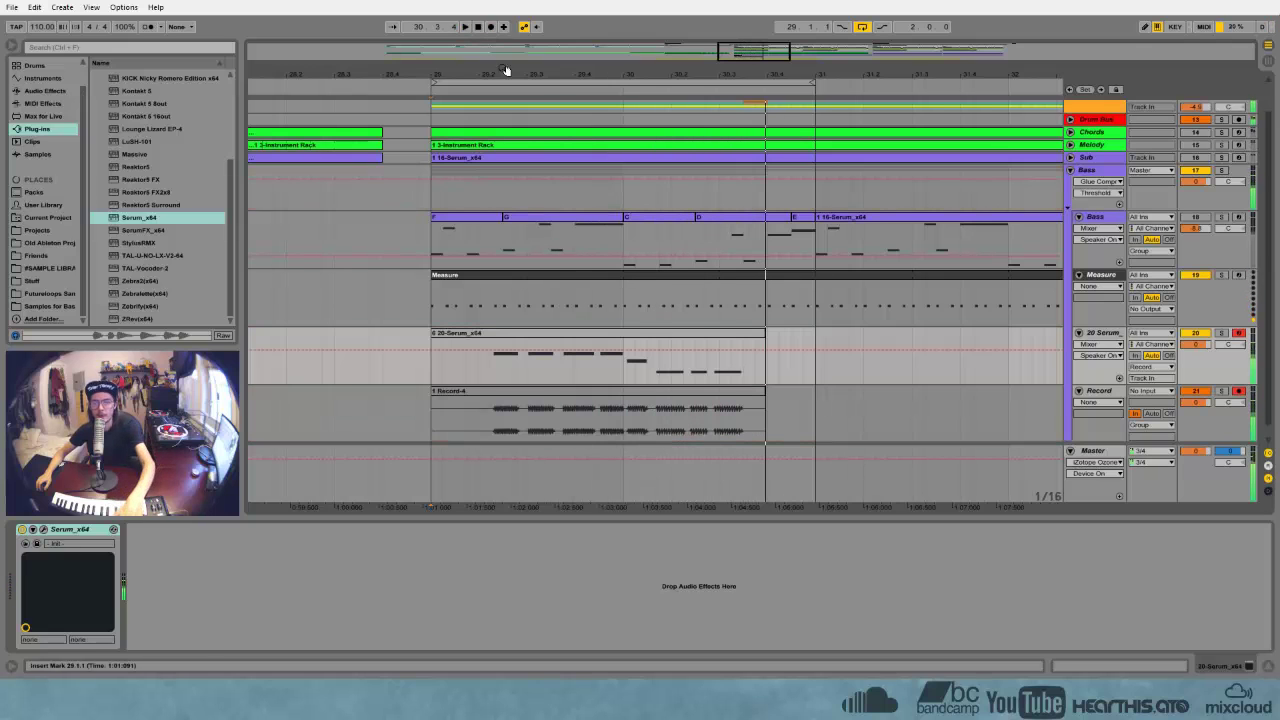
# Delete the recorded MIDI clip from the Serum track and set the Record track's monitoring to Auto
pyautogui.click(487, 335)
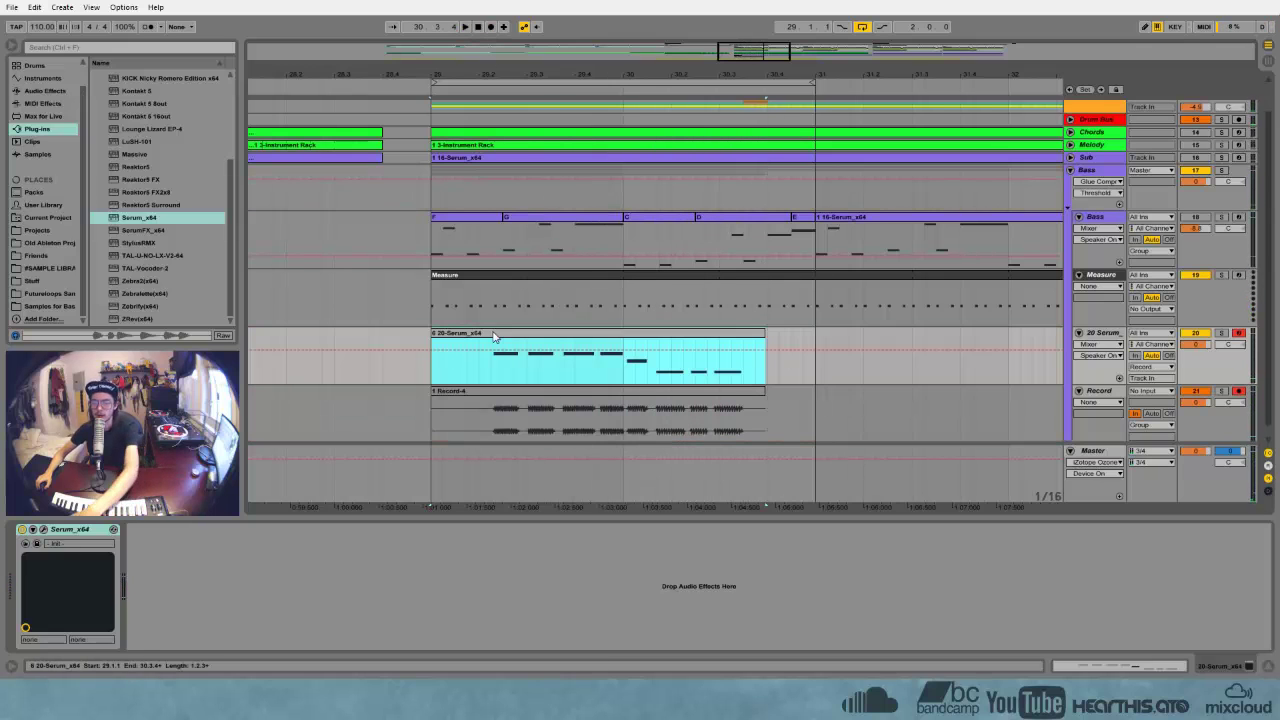
pyautogui.press('Delete')
pyautogui.click(1103, 400)
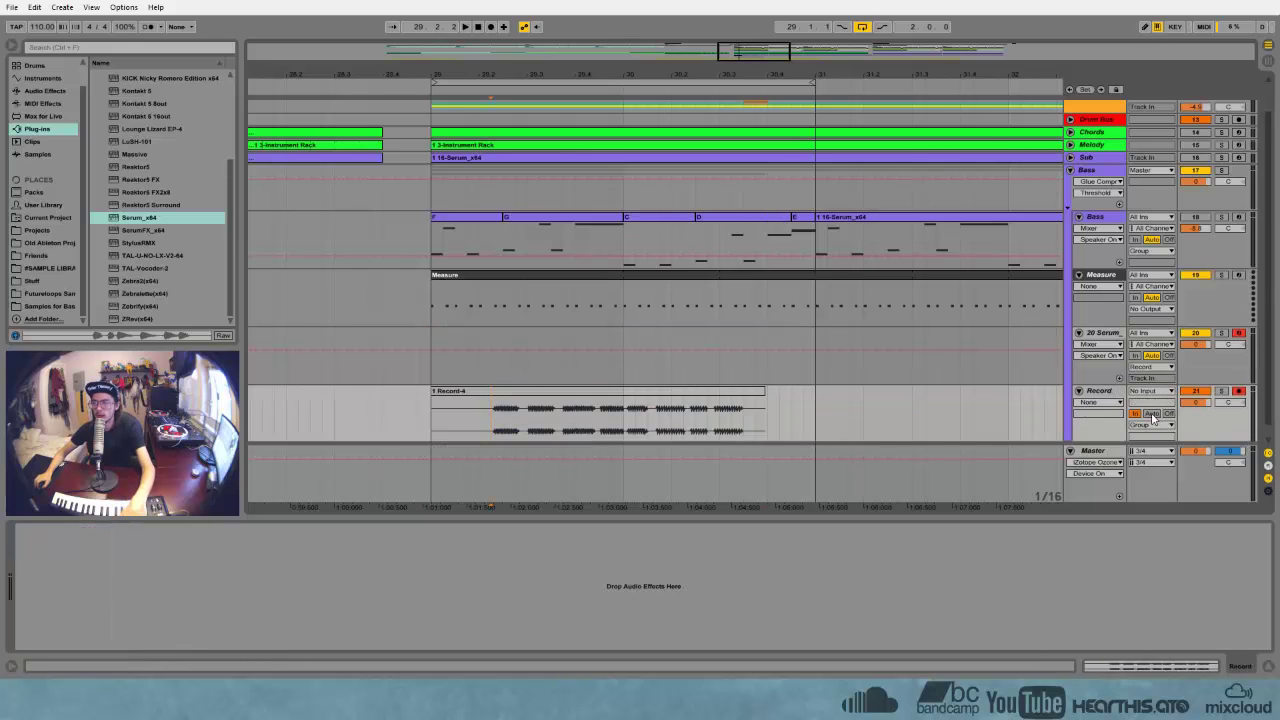
# Play back the recorded audio take at bar 29 and delete it from the Record track
pyautogui.press('space')
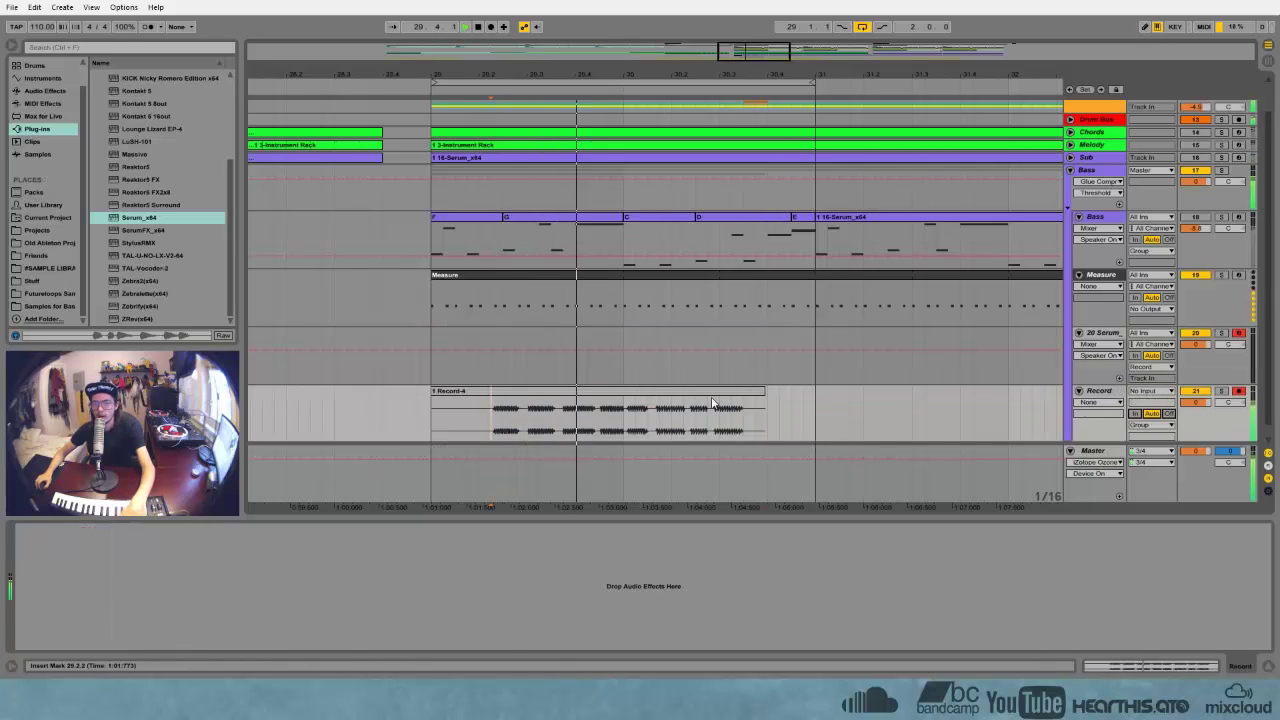
pyautogui.press('space')
pyautogui.click(642, 394)
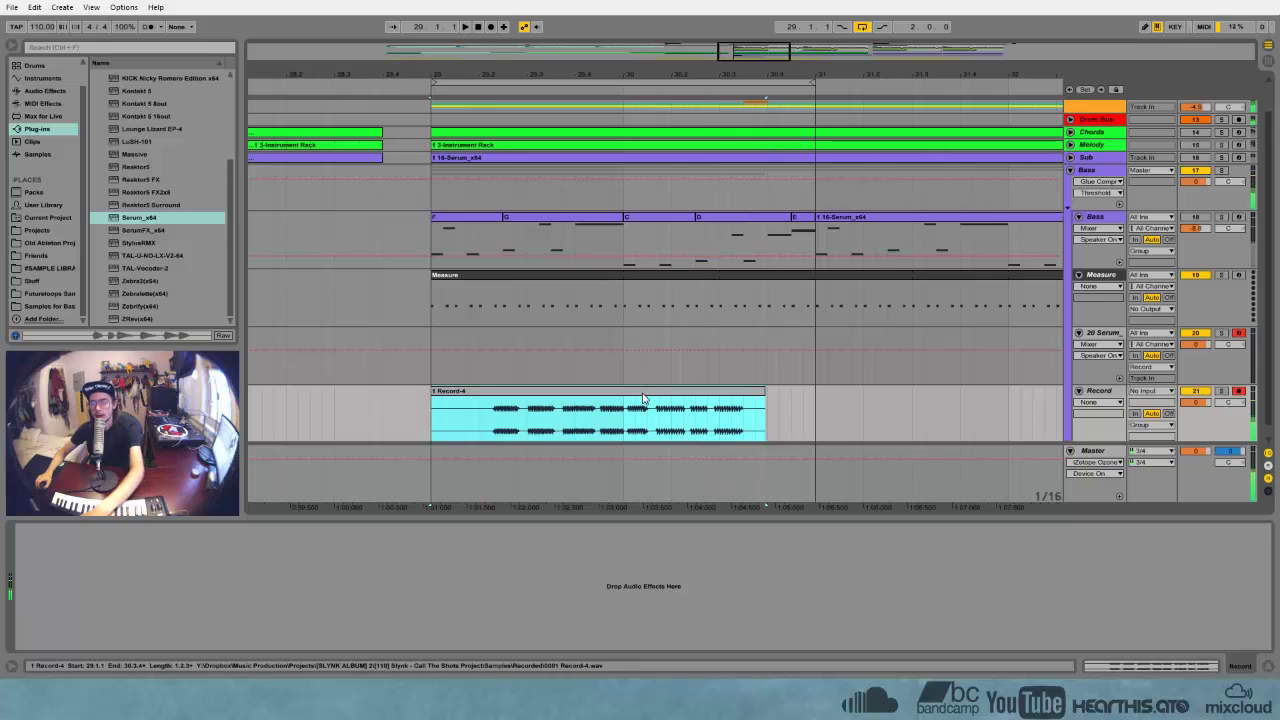
pyautogui.press('Delete')
# In the new track's Serum, set oscillator A's unison to 5 voices and its detune to 0.07
pyautogui.click(1097, 336)
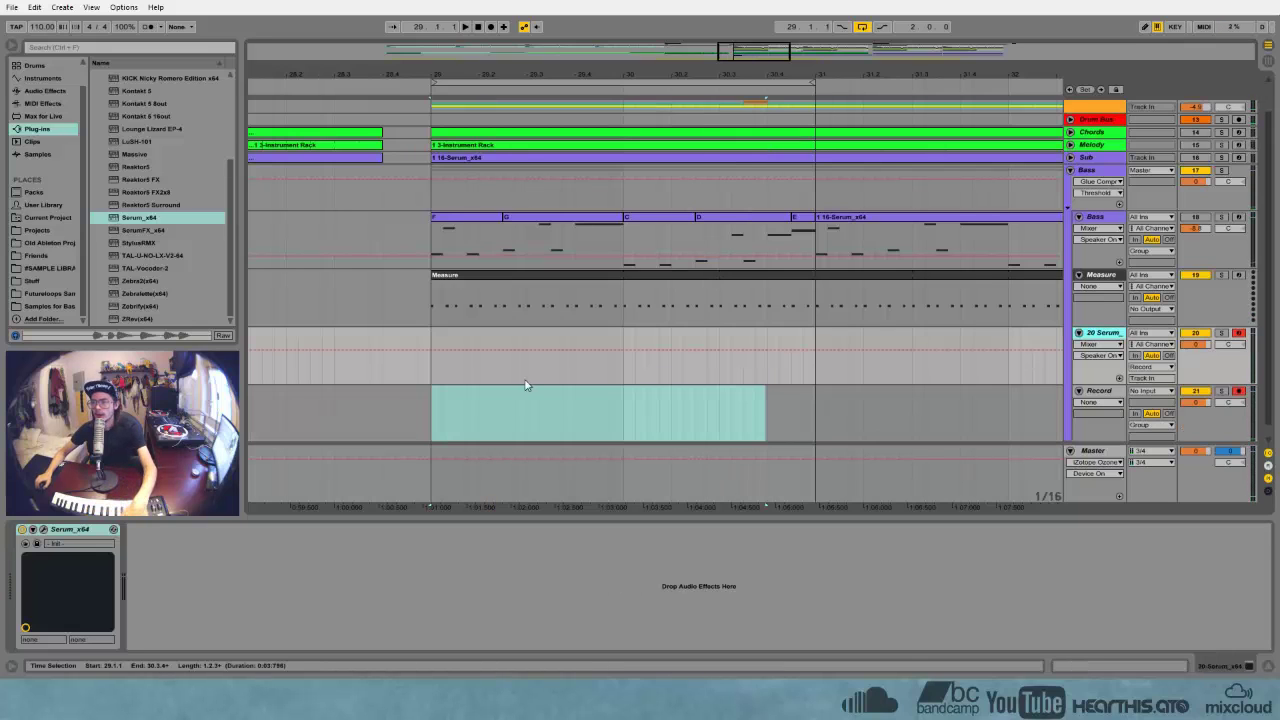
pyautogui.click(46, 538)
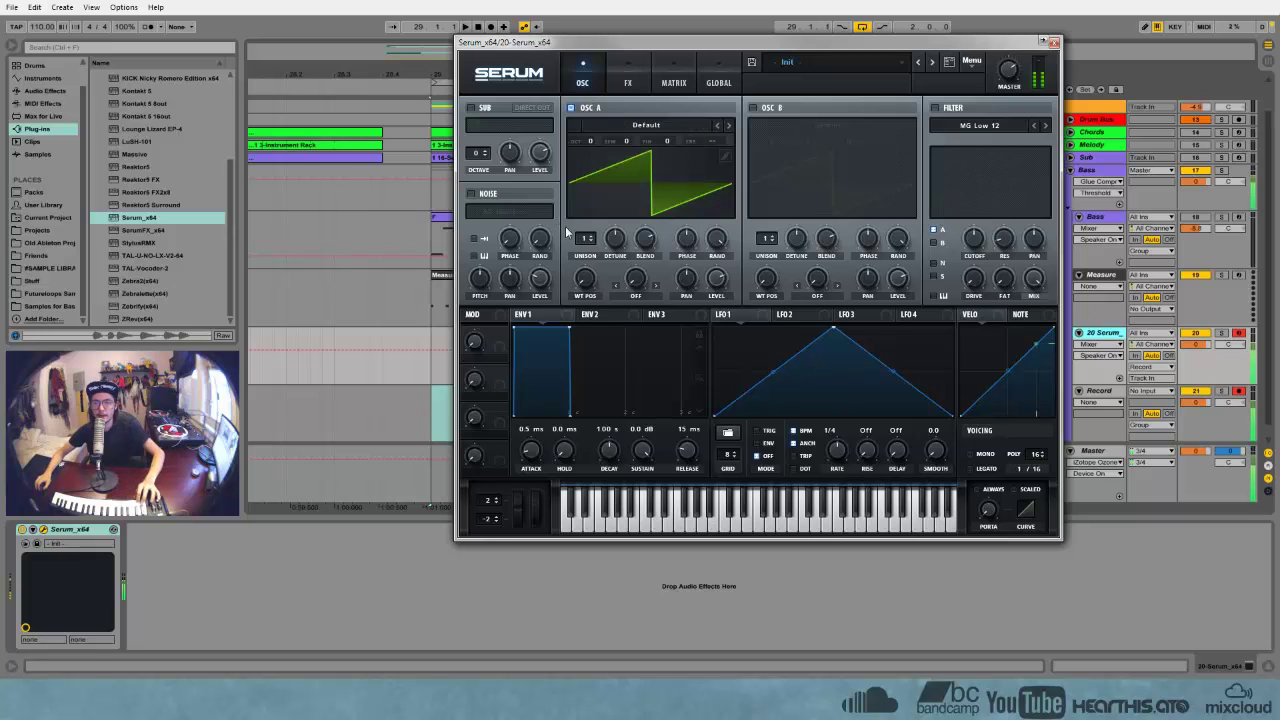
pyautogui.scroll(1, 591, 240)
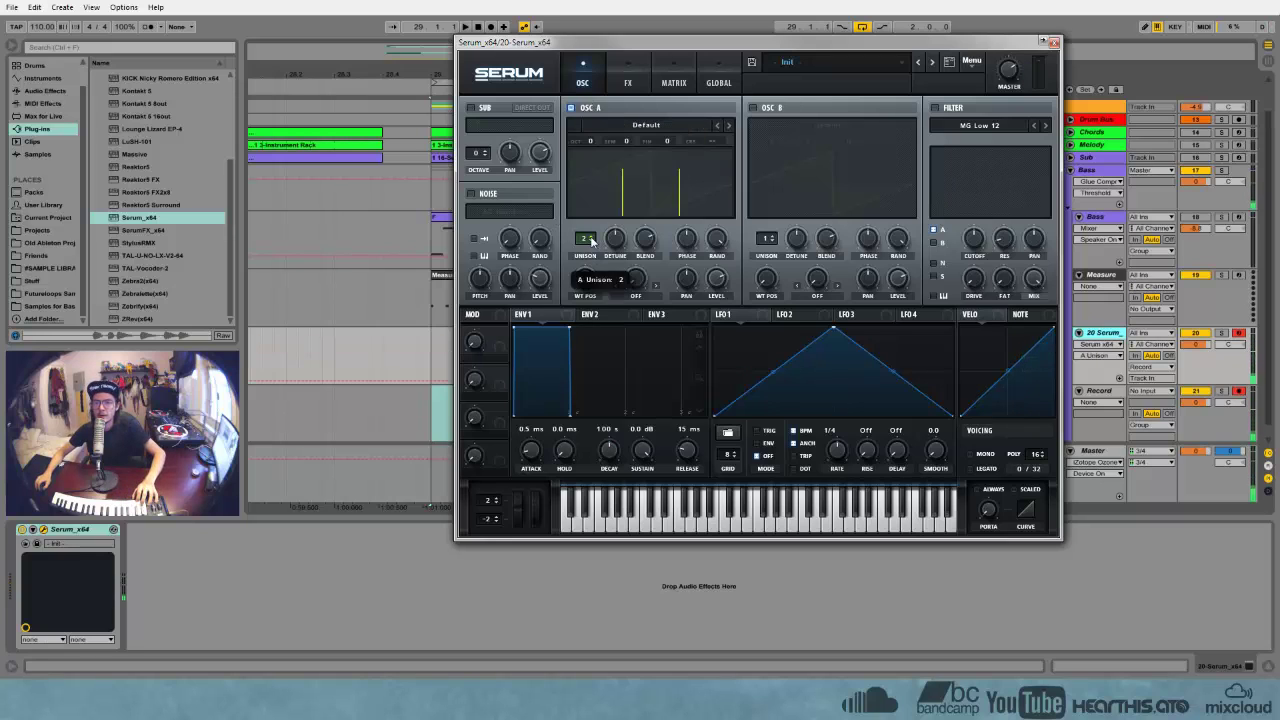
pyautogui.scroll(1, 591, 240)
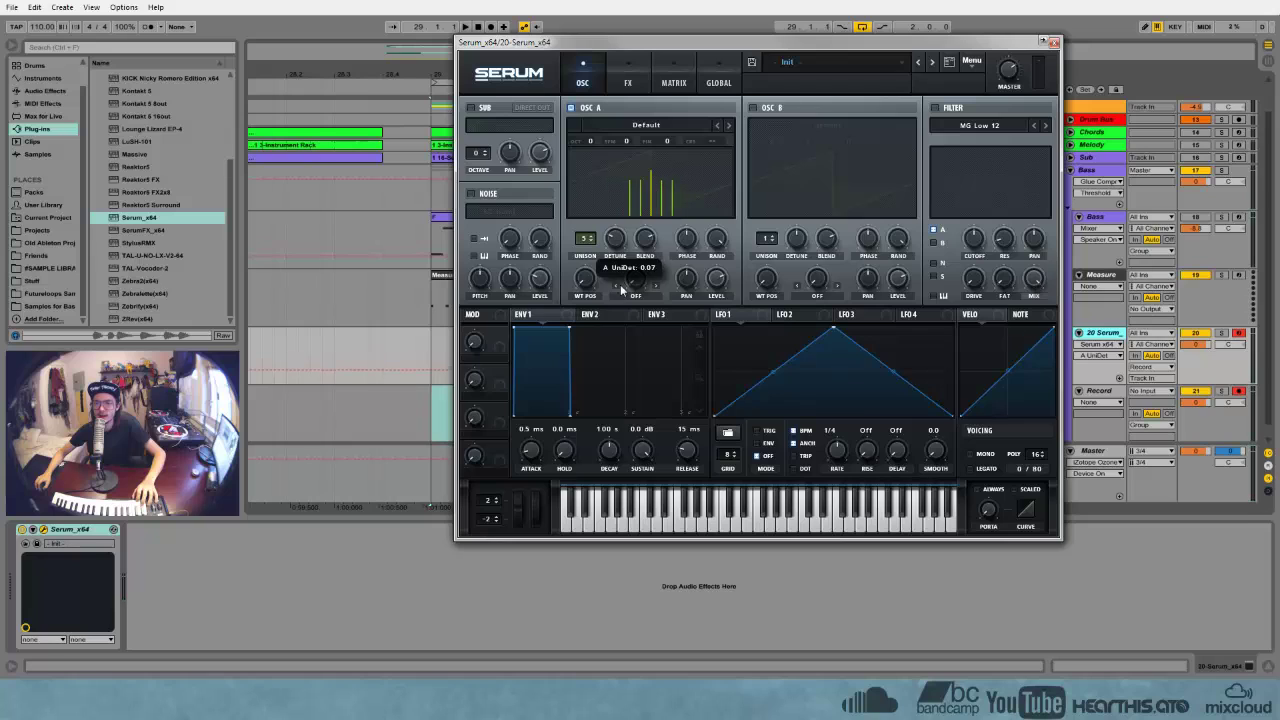
pyautogui.scroll(1, 591, 240)
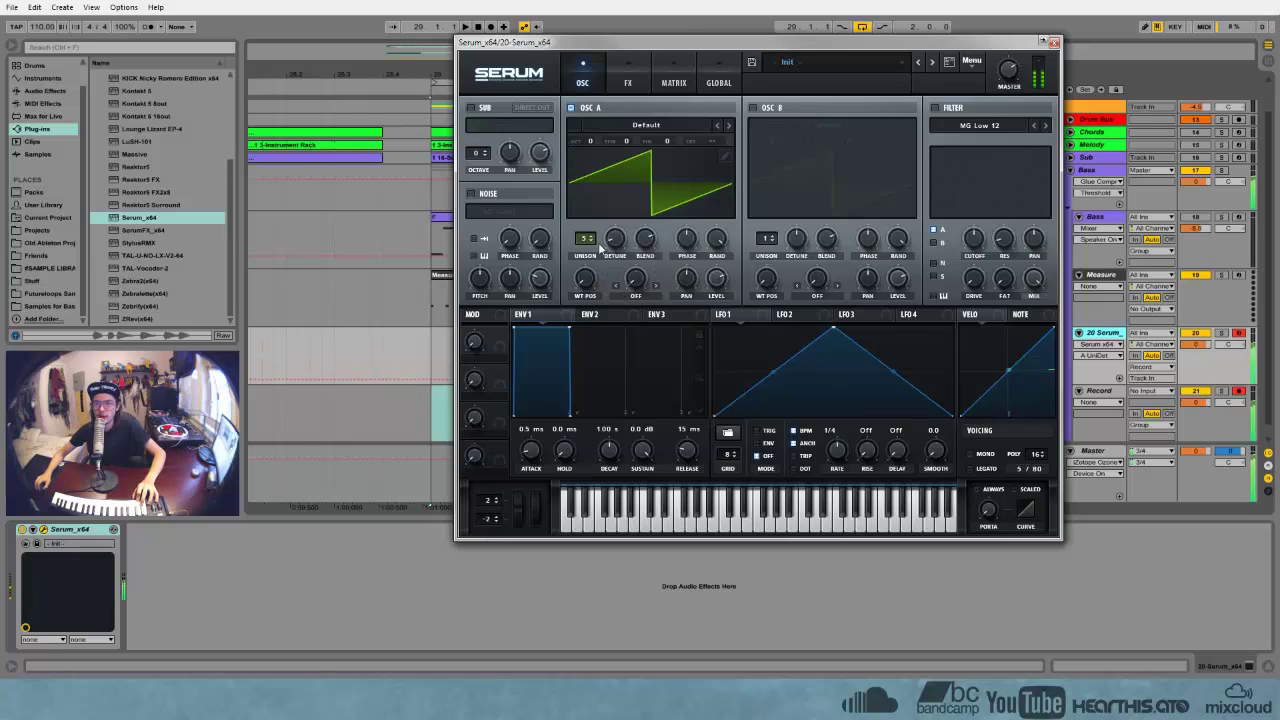
# Raise oscillator A's unison to 7 voices, and enable the filter as the flanger type Flg - with an adjusted cutoff
pyautogui.scroll(1, 591, 240)
pyautogui.moveTo(612, 242)
pyautogui.mouseDown()
pyautogui.moveTo(614, 211)
pyautogui.moveTo(614, 233)
pyautogui.mouseUp()
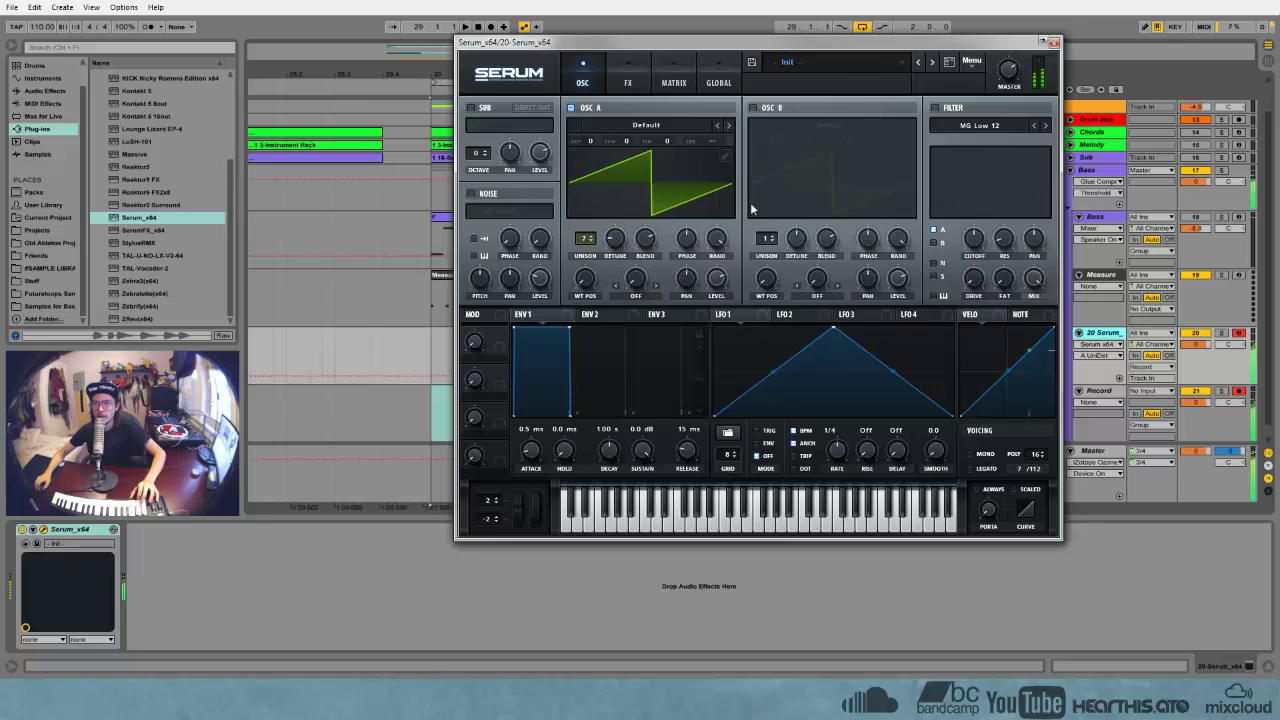
pyautogui.click(943, 130)
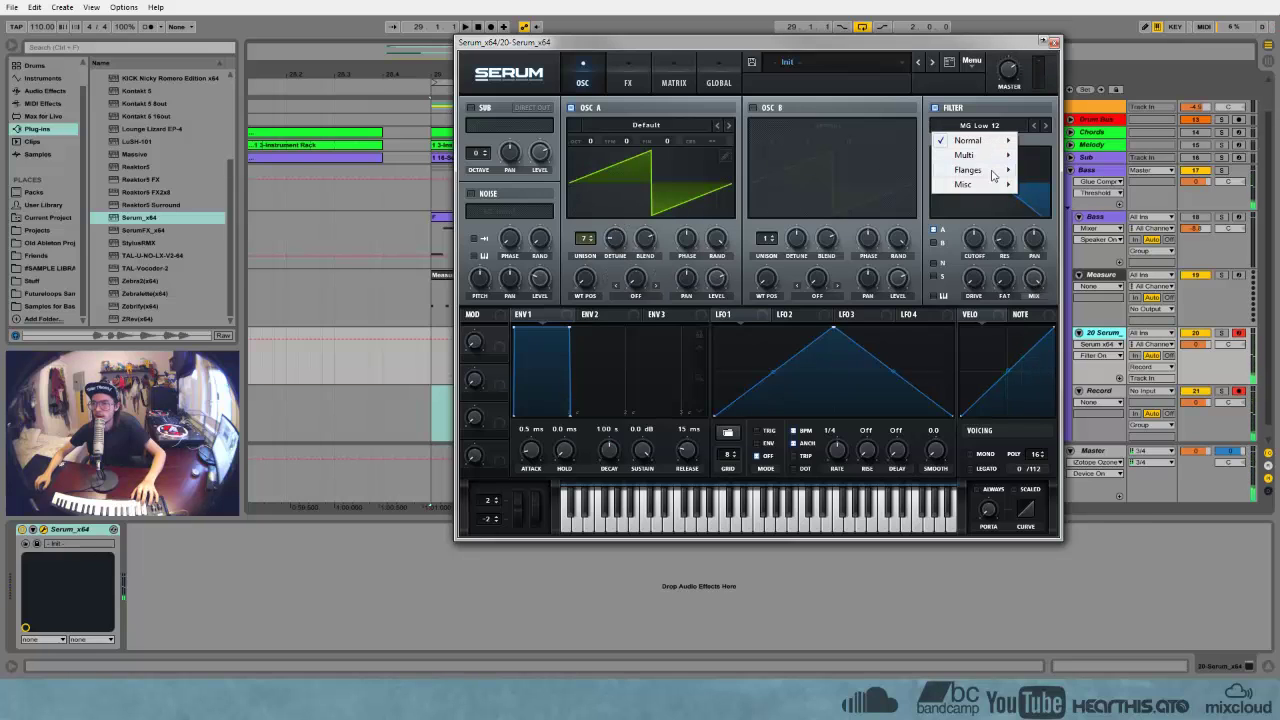
pyautogui.moveTo(992, 173)
pyautogui.click(1046, 302)
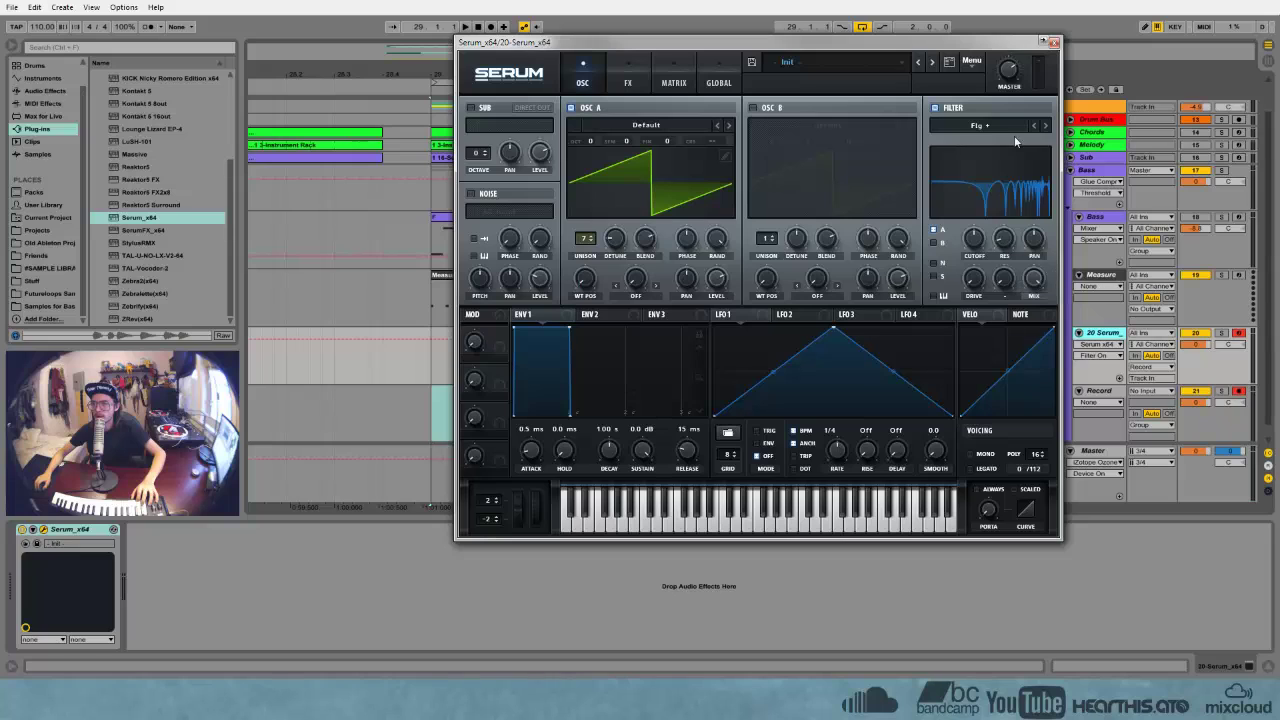
pyautogui.click(977, 240)
pyautogui.moveTo(980, 242); pyautogui.dragTo(977, 268)
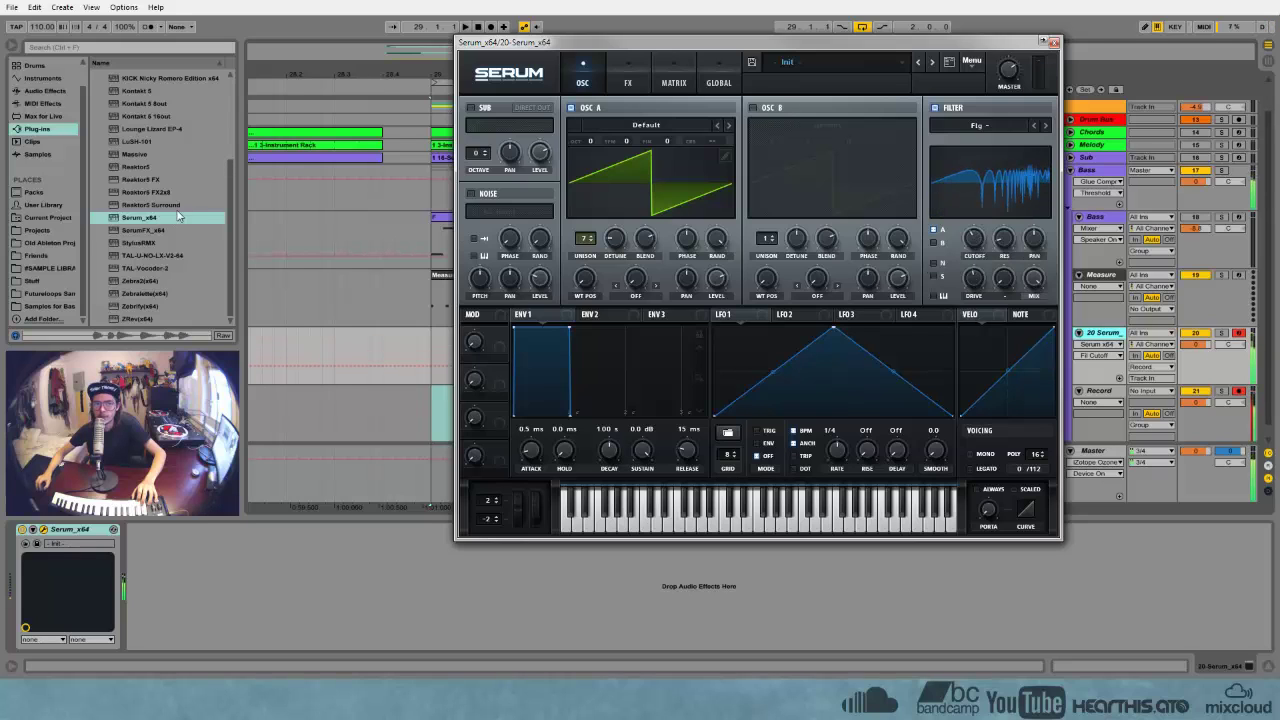
# Add a Glue Compressor after Serum, set its threshold to -3.17 dB and raise its makeup gain
pyautogui.click(42, 91)
pyautogui.click(133, 256)
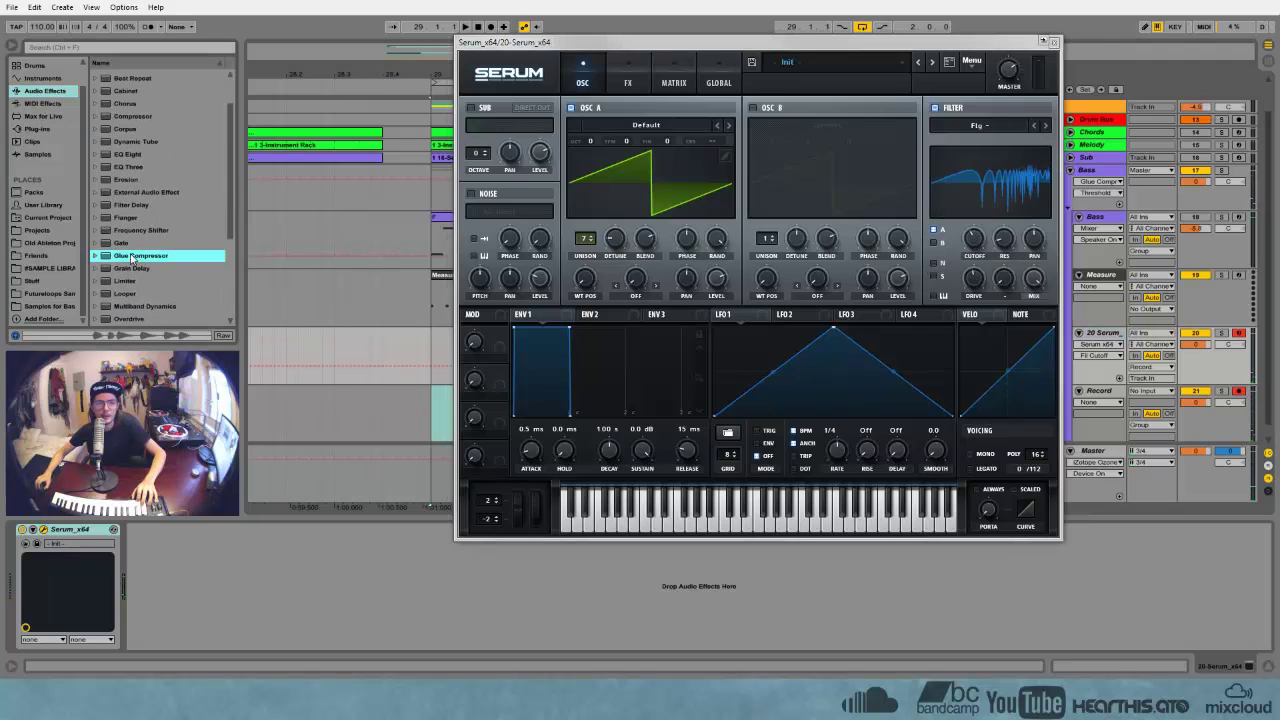
pyautogui.moveTo(215, 580); pyautogui.dragTo(215, 580)
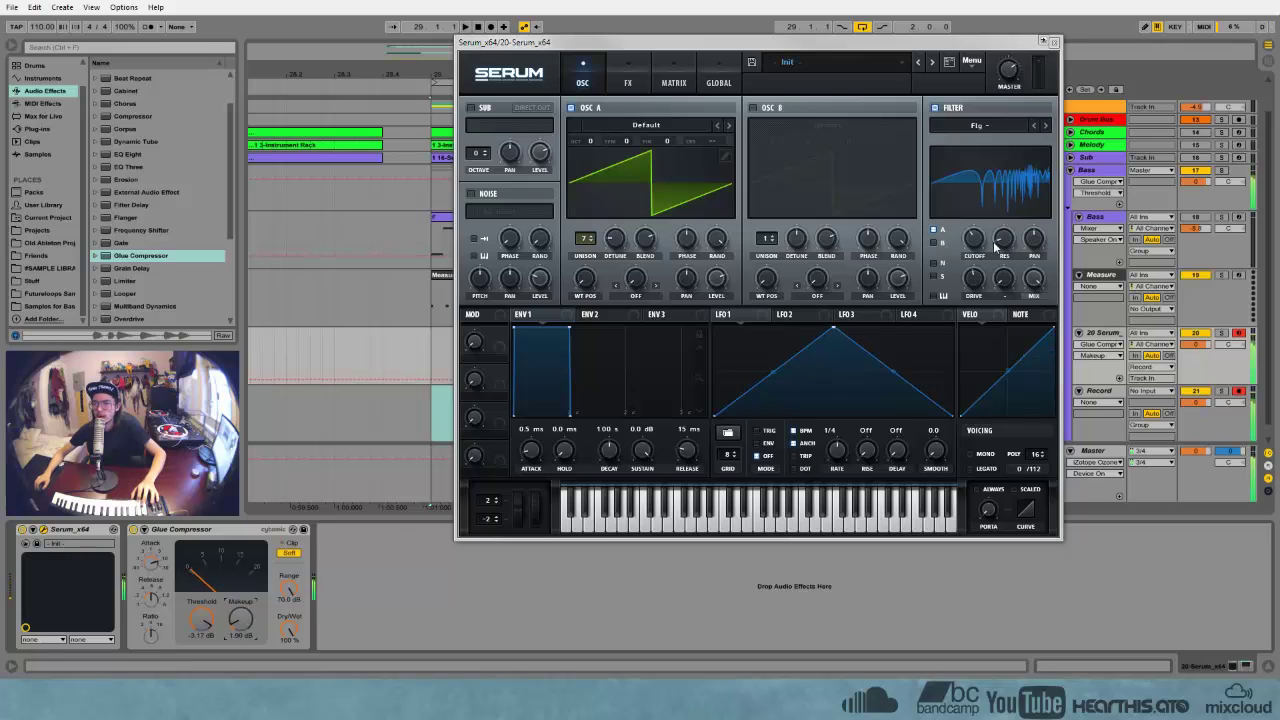
# Modulate the filter cutoff with Env 2, setting the envelope's sustain to 0% and its decay to 1.65 s
pyautogui.moveTo(974, 238)
pyautogui.mouseDown()
pyautogui.moveTo(991, 196)
pyautogui.moveTo(988, 252)
pyautogui.mouseUp()
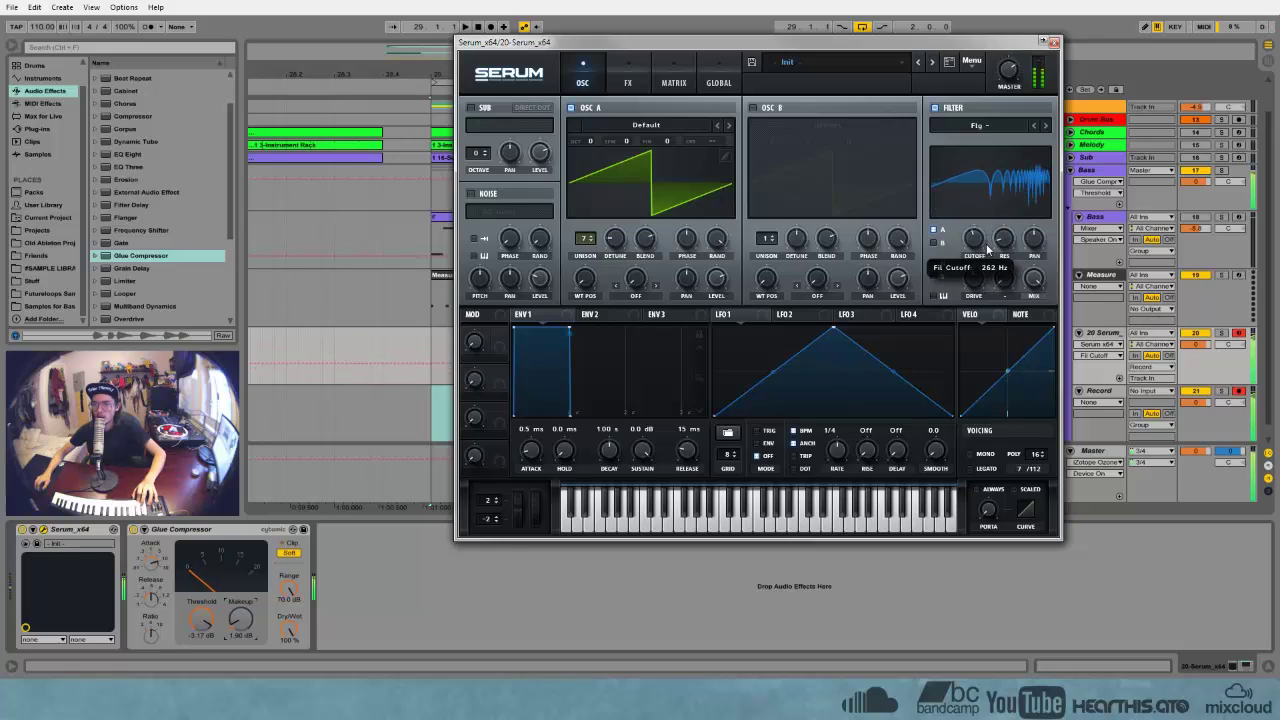
pyautogui.click(630, 316)
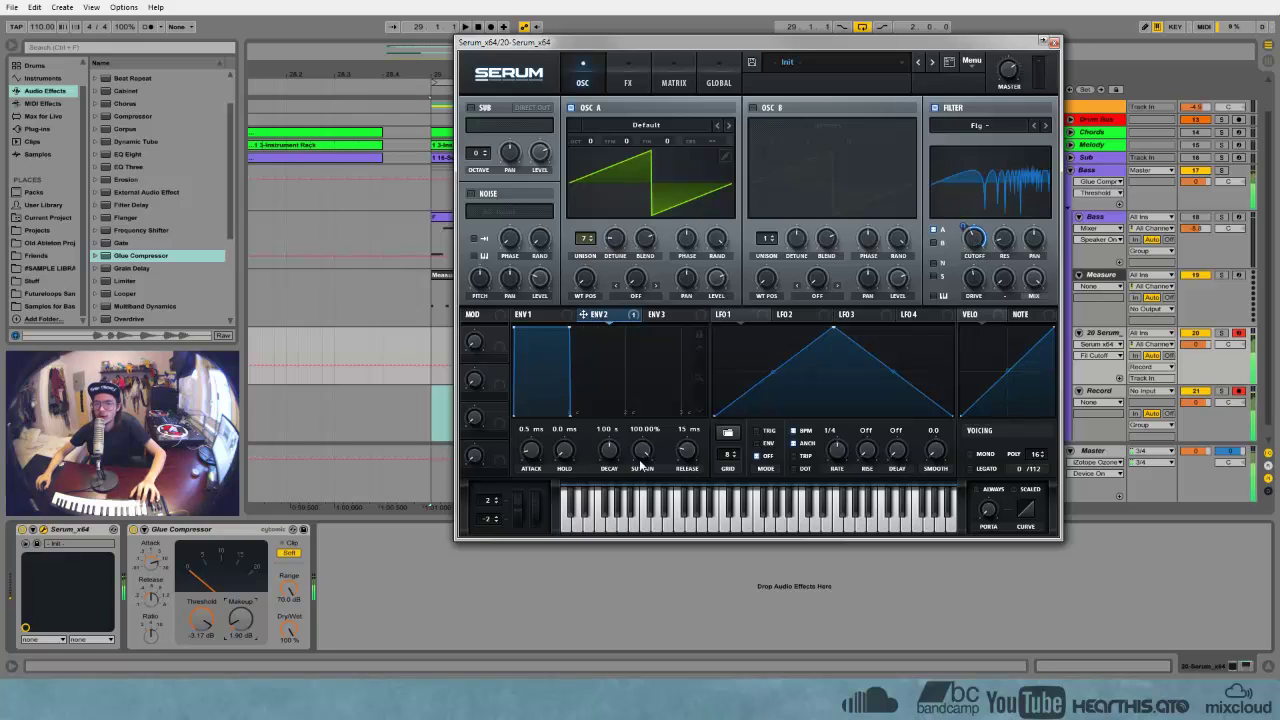
pyautogui.moveTo(643, 455); pyautogui.dragTo(640, 578)
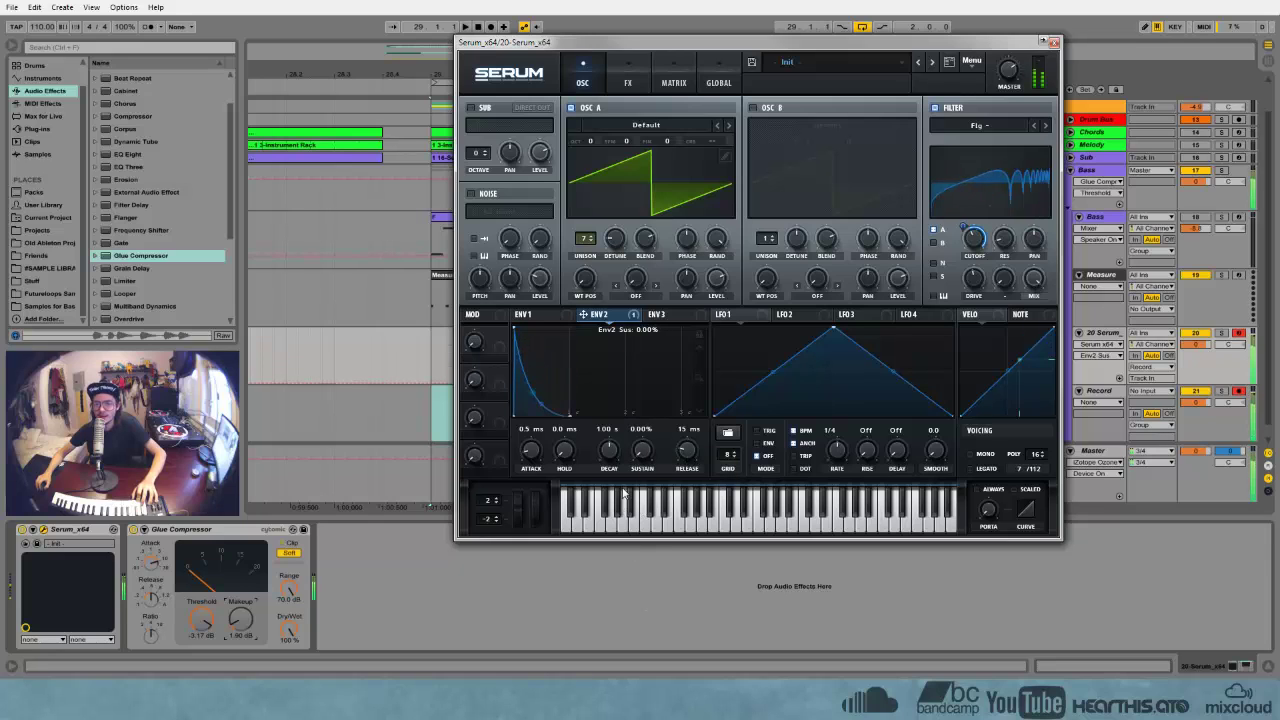
pyautogui.moveTo(610, 450); pyautogui.dragTo(608, 436)
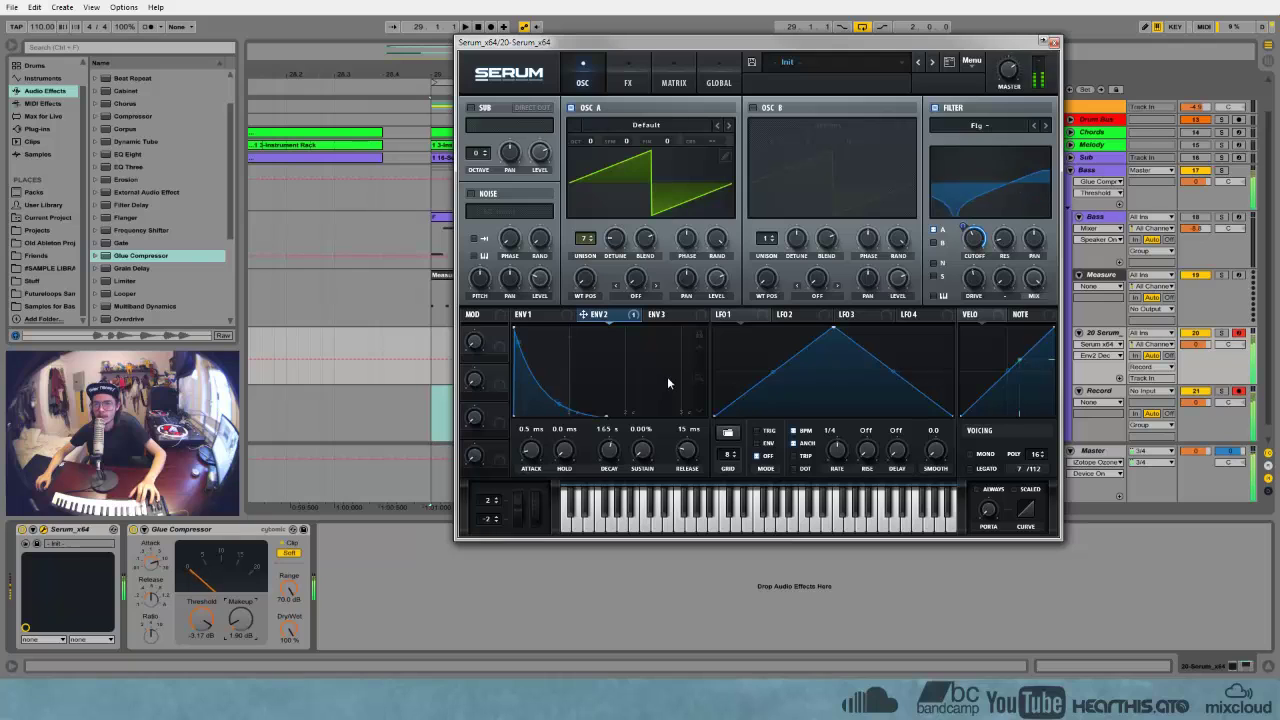
# Try the vowel wavetable Fred_Likes_Bass in oscillator A, auditioning different wavetable positions
pyautogui.click(657, 132)
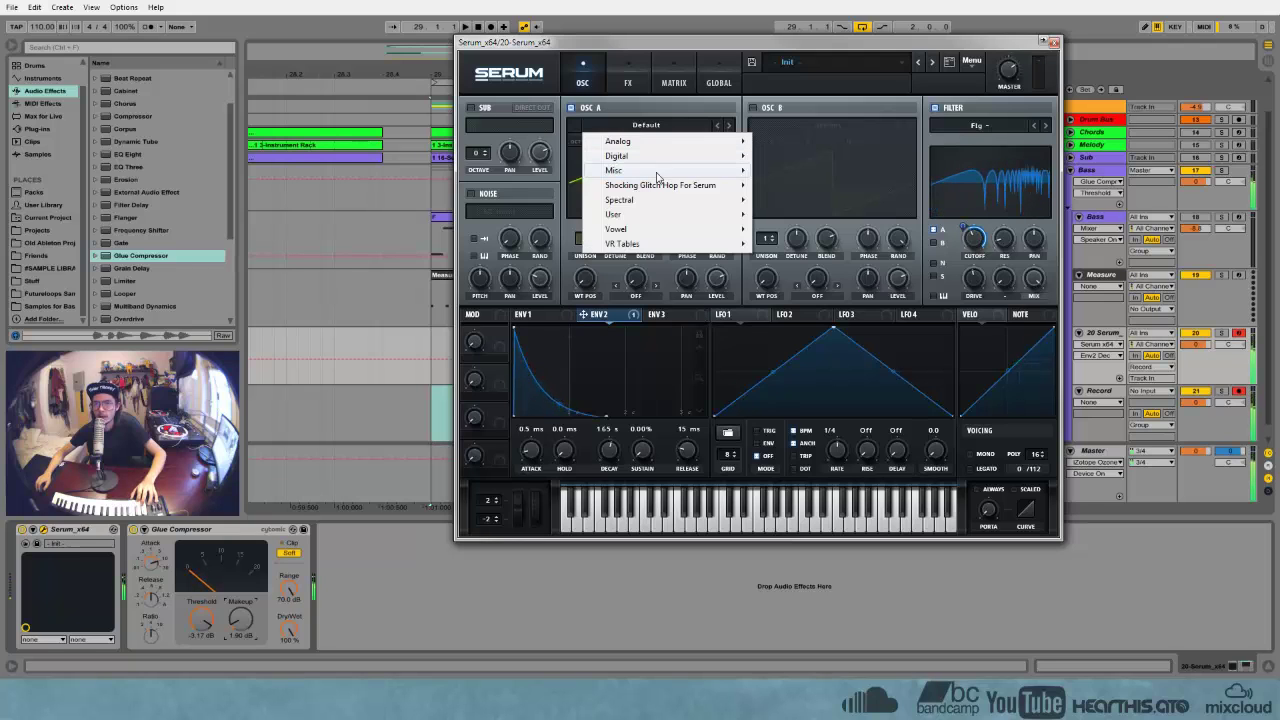
pyautogui.moveTo(665, 158)
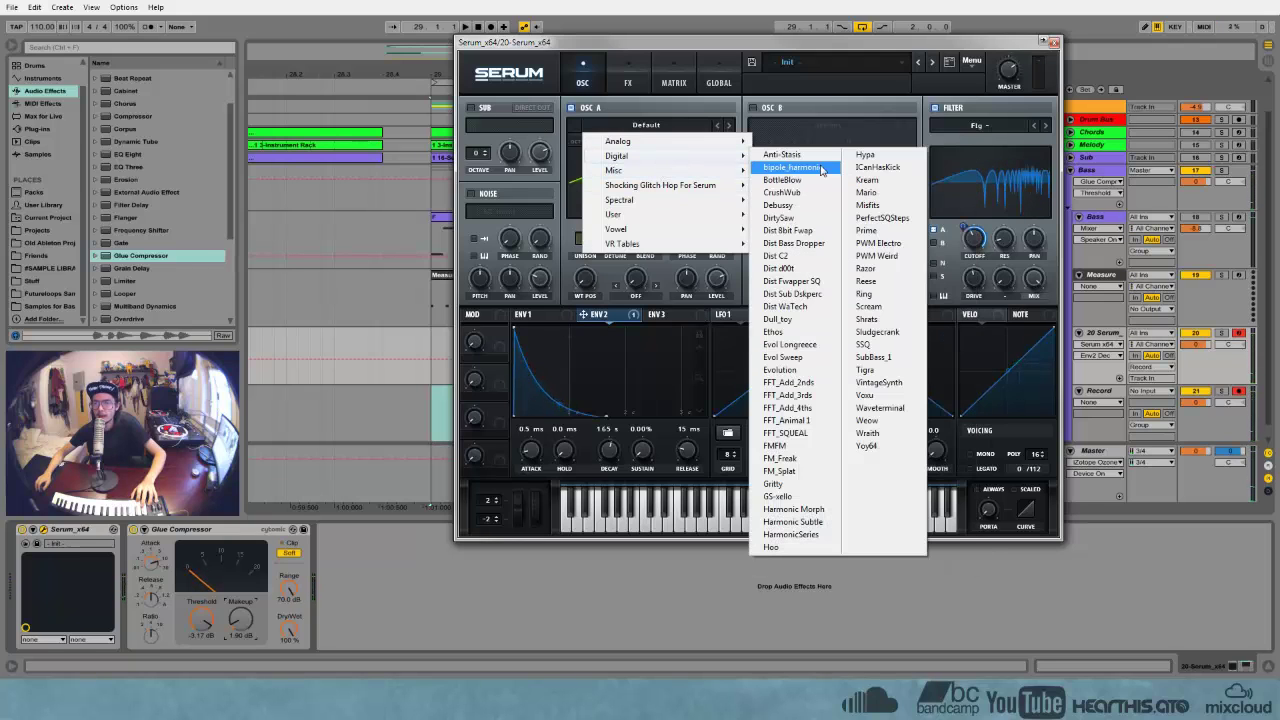
pyautogui.moveTo(665, 231)
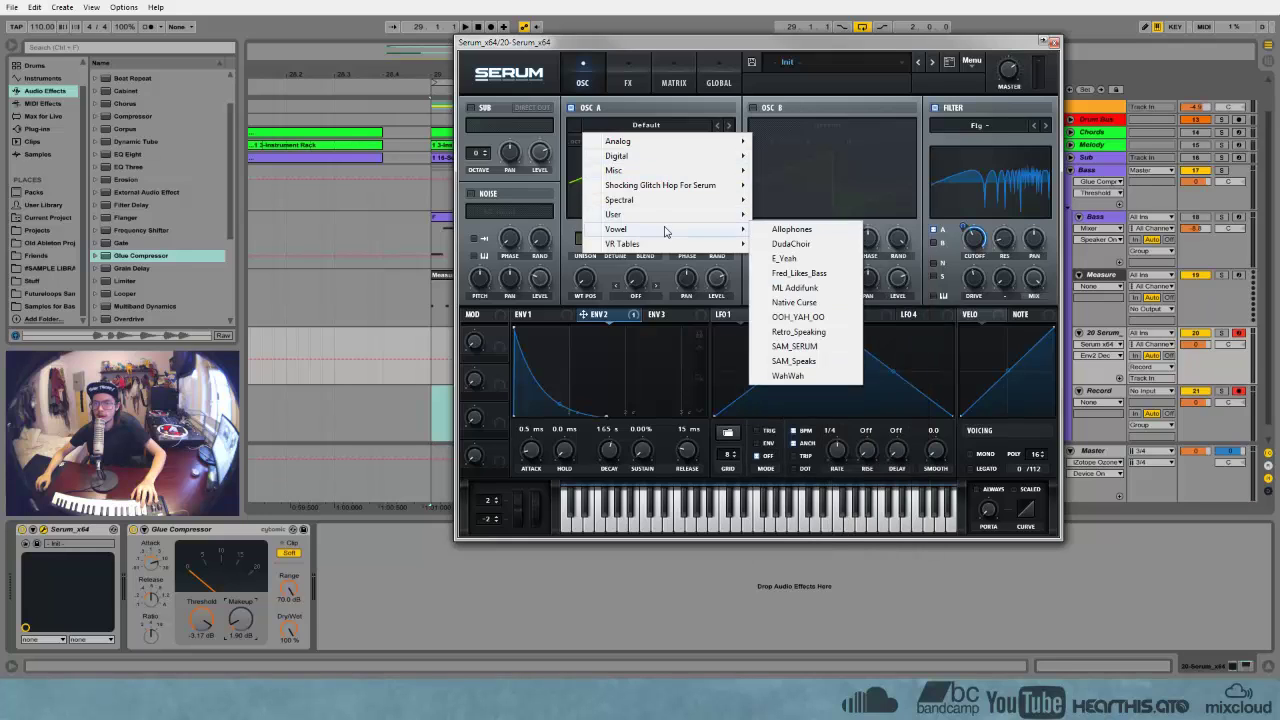
pyautogui.click(800, 273)
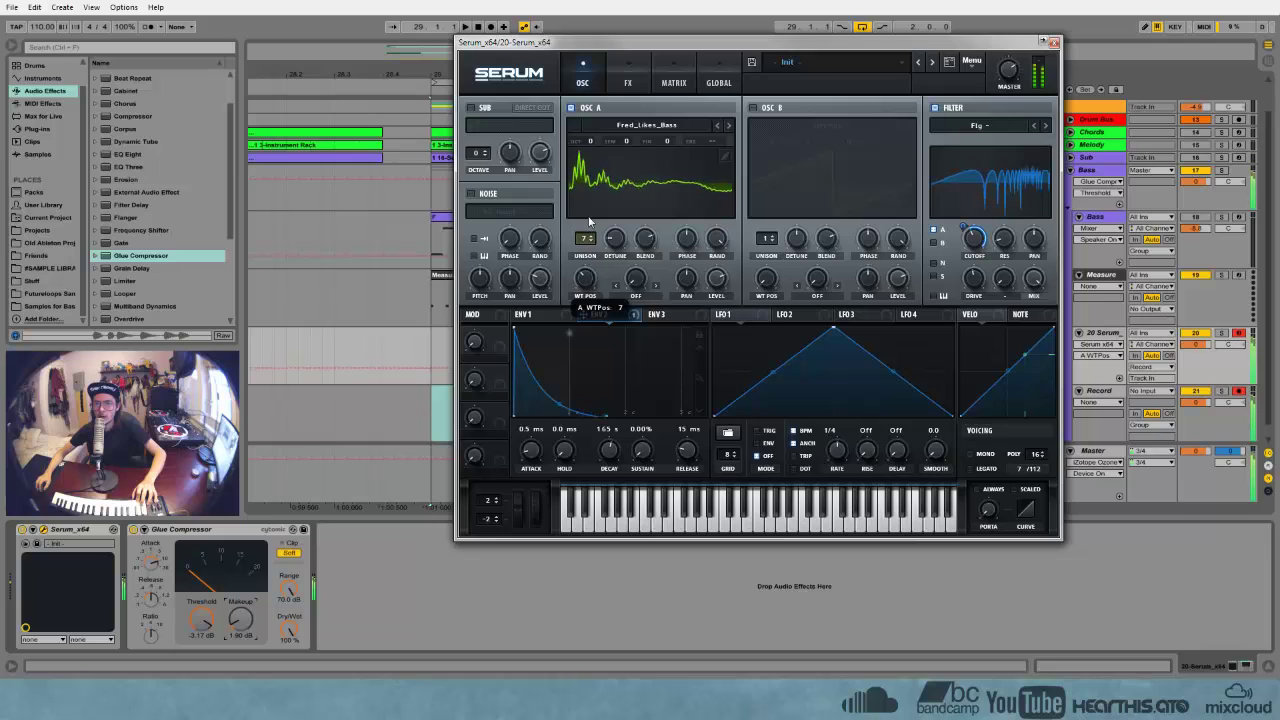
# Load the vowel wavetable Retro_Speaking in oscillator A and modulate its wavetable position with Env 2
pyautogui.click(665, 133)
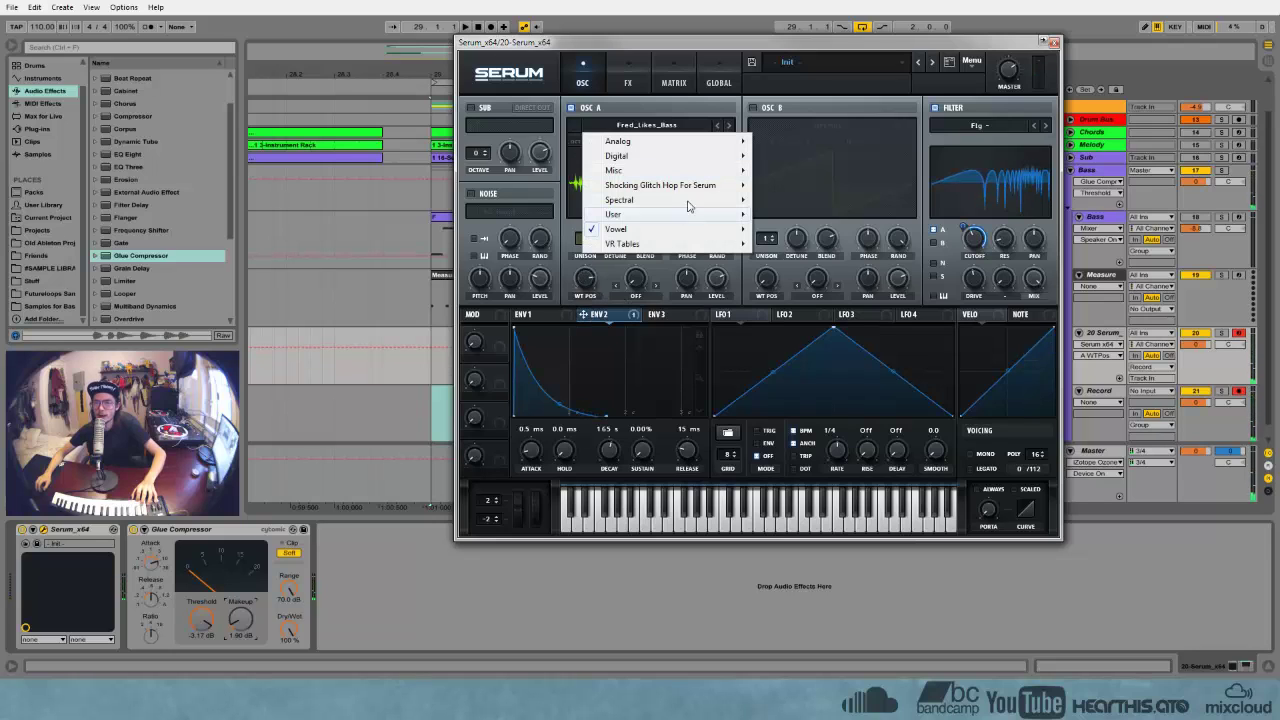
pyautogui.moveTo(670, 229)
pyautogui.click(800, 331)
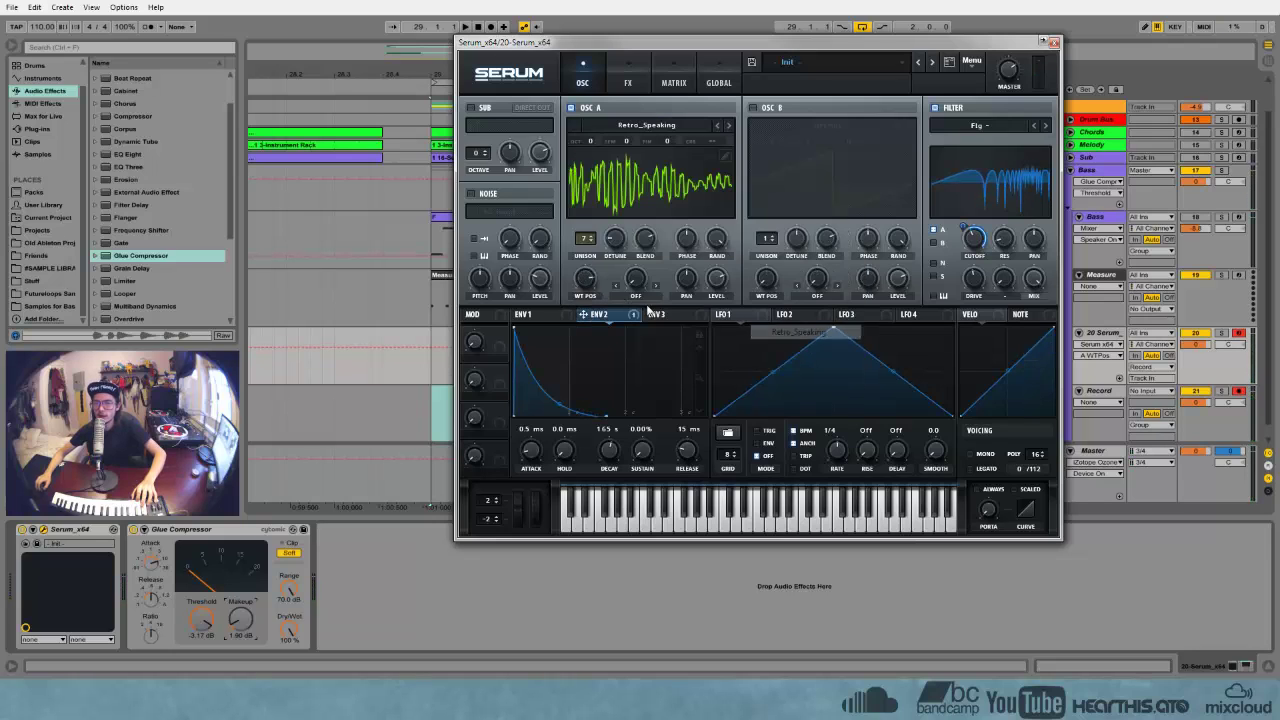
pyautogui.moveTo(585, 280); pyautogui.dragTo(593, 322)
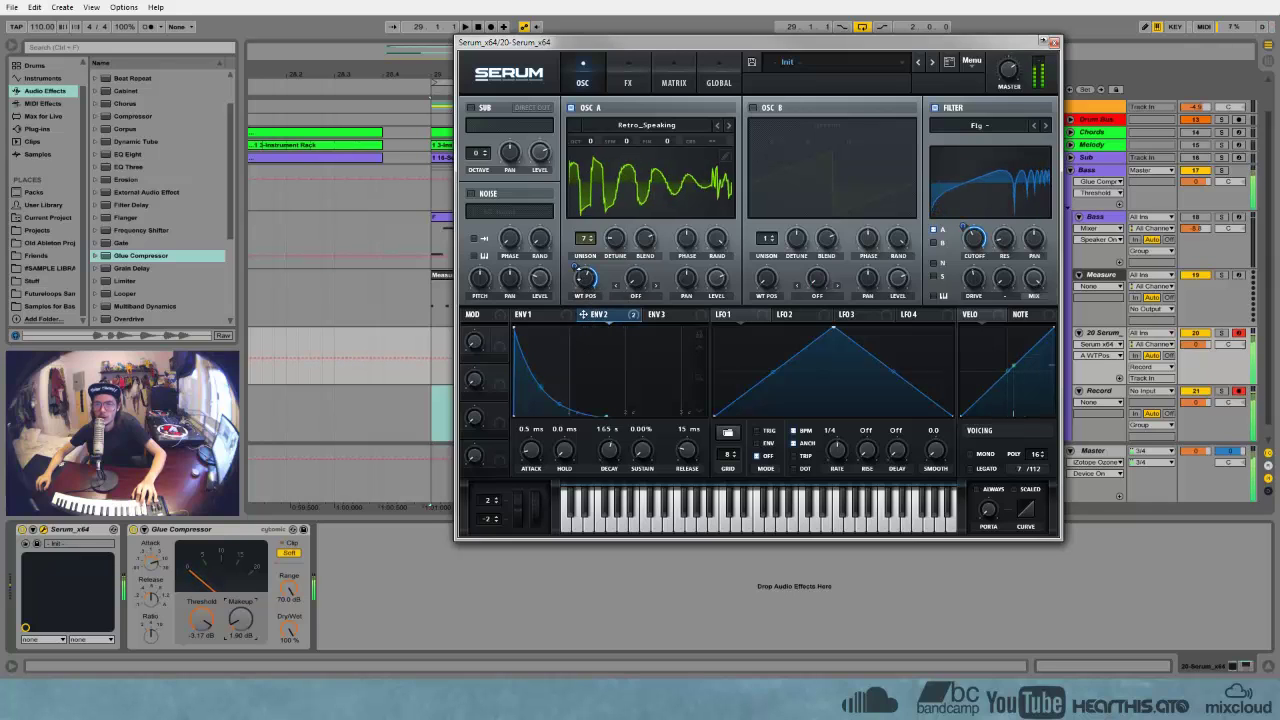
pyautogui.moveTo(575, 268); pyautogui.dragTo(575, 283)
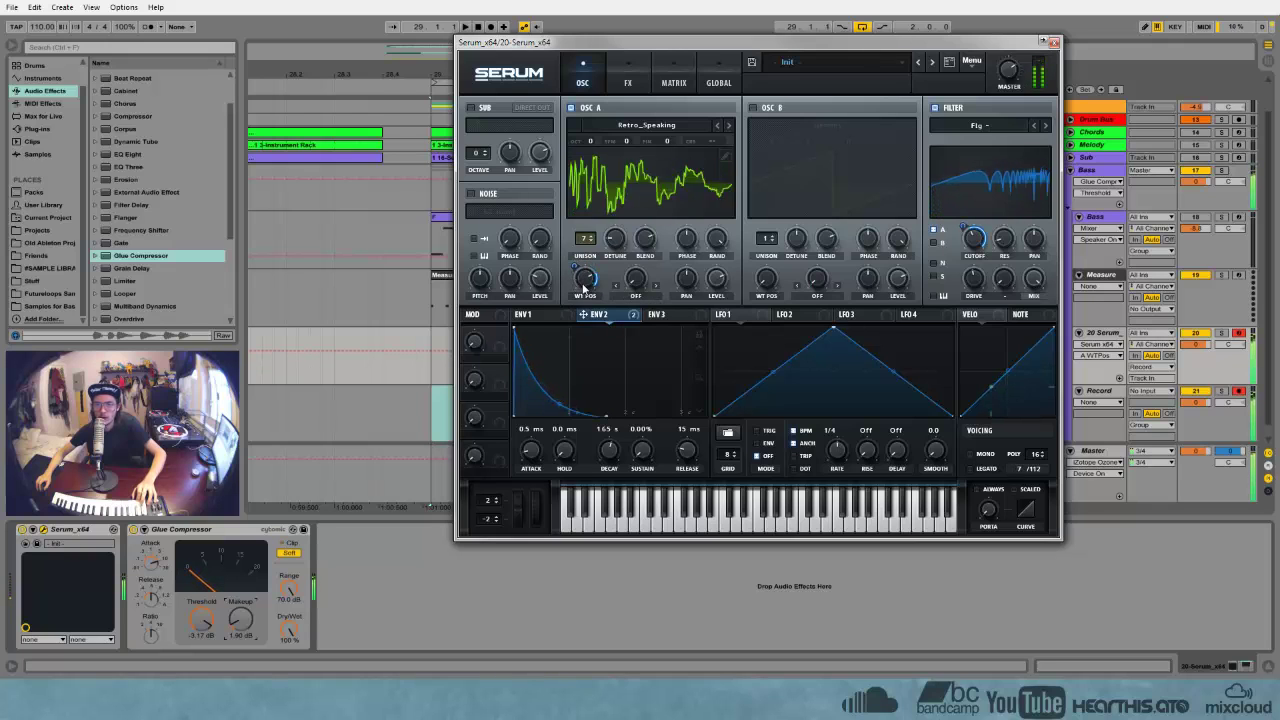
pyautogui.moveTo(588, 280)
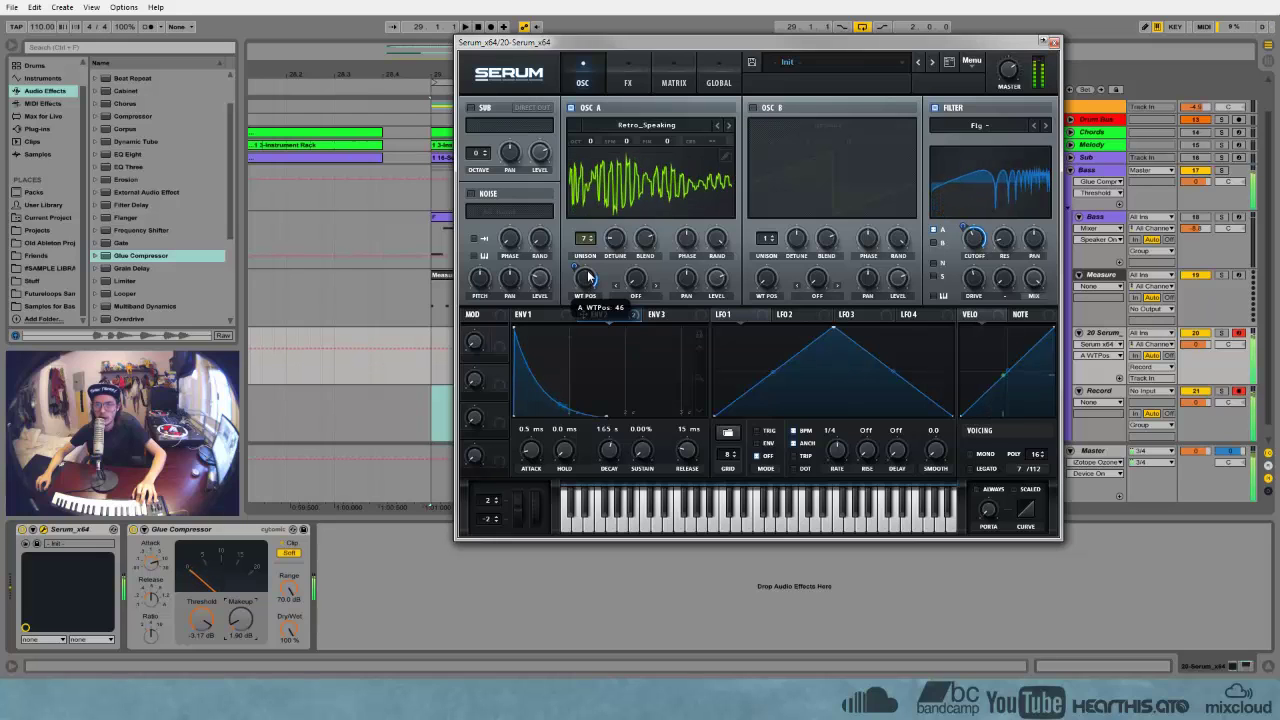
pyautogui.moveTo(589, 142)
pyautogui.mouseDown()
pyautogui.moveTo(588, 161)
pyautogui.moveTo(593, 134)
pyautogui.mouseUp()
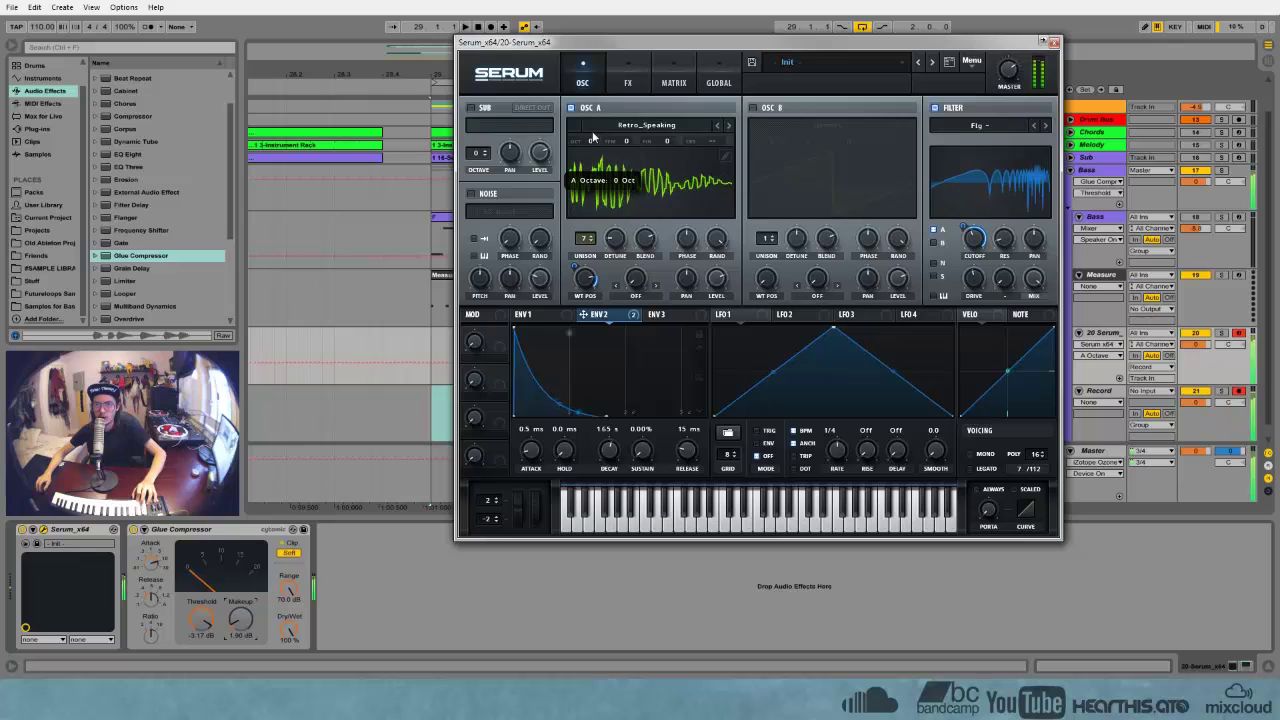
# Enable oscillator B with 6 unison voices and 0.05 detune, and route it through the filter
pyautogui.click(752, 107)
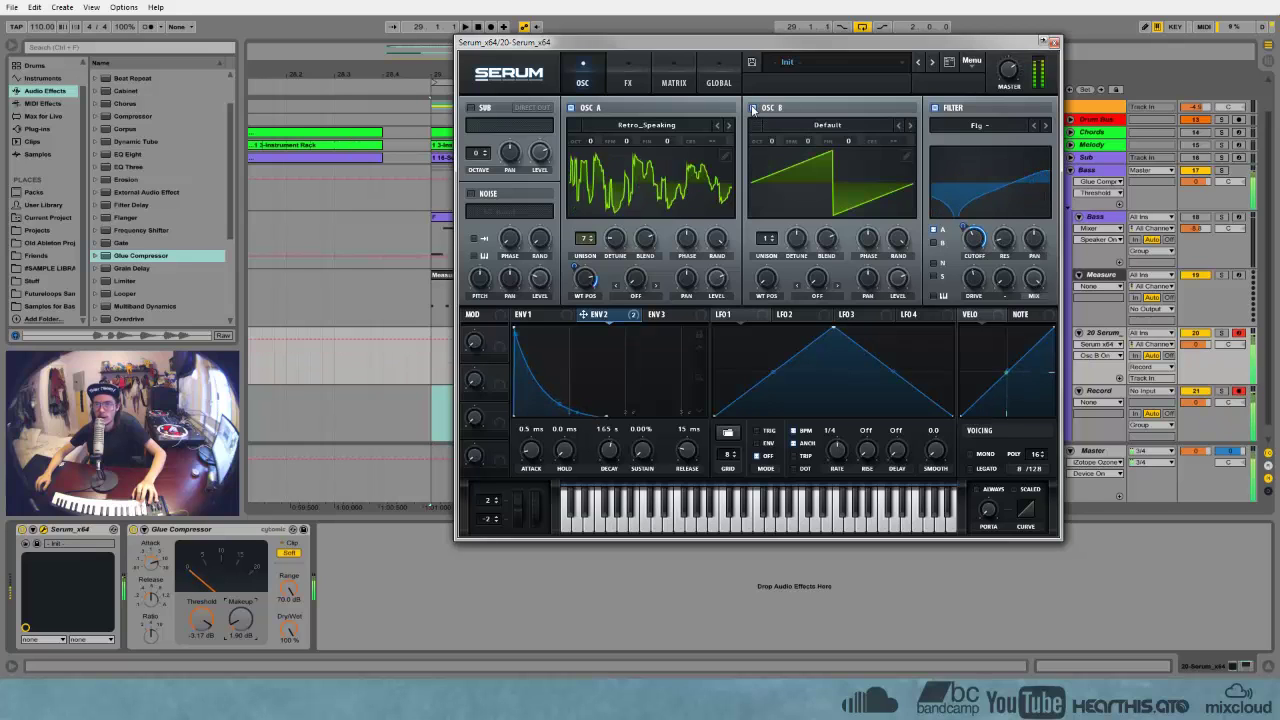
pyautogui.moveTo(768, 242); pyautogui.dragTo(801, 284)
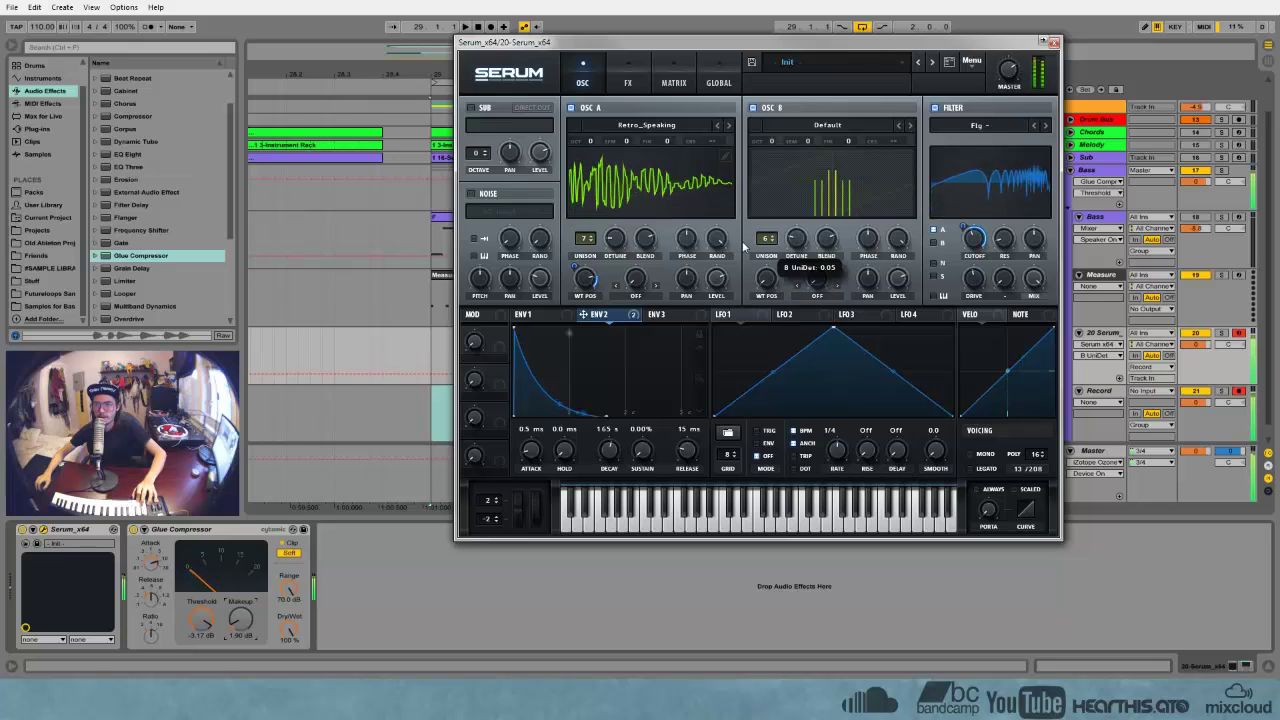
pyautogui.moveTo(716, 280); pyautogui.dragTo(722, 316)
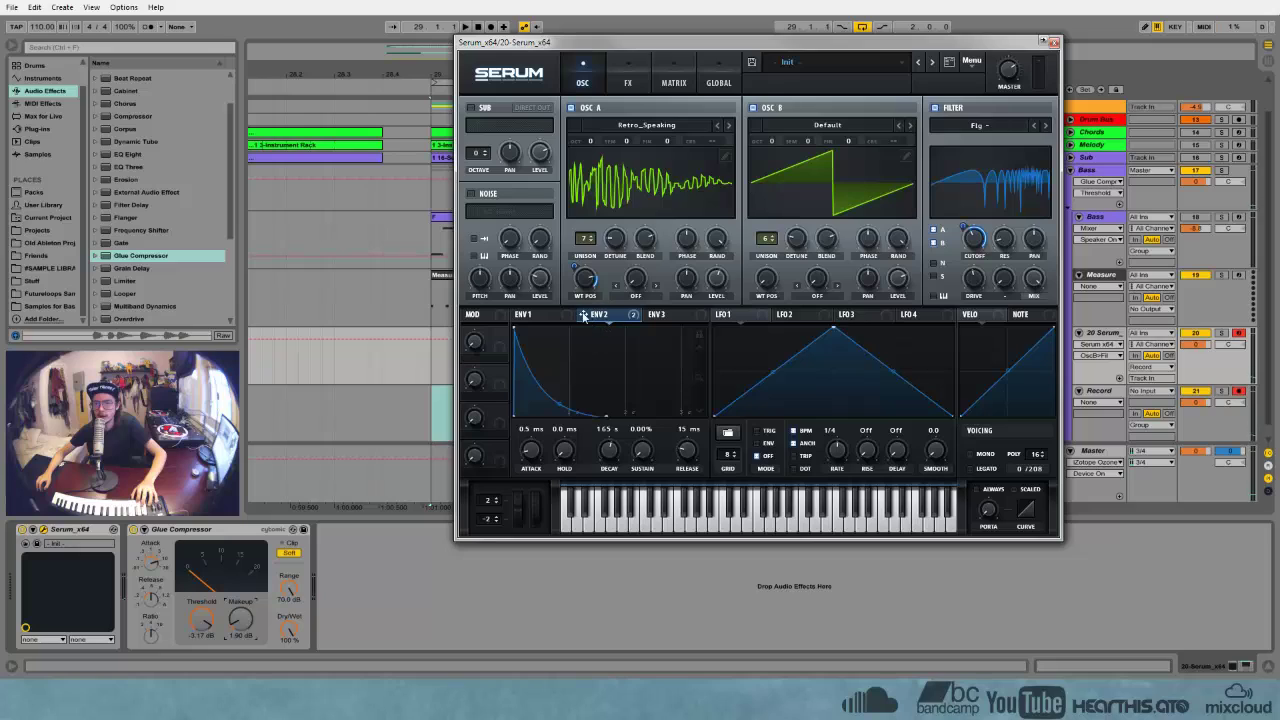
# Modulate the levels of oscillators A and B with Env 2, lowering oscillator B's base level to about 27%
pyautogui.click(716, 300)
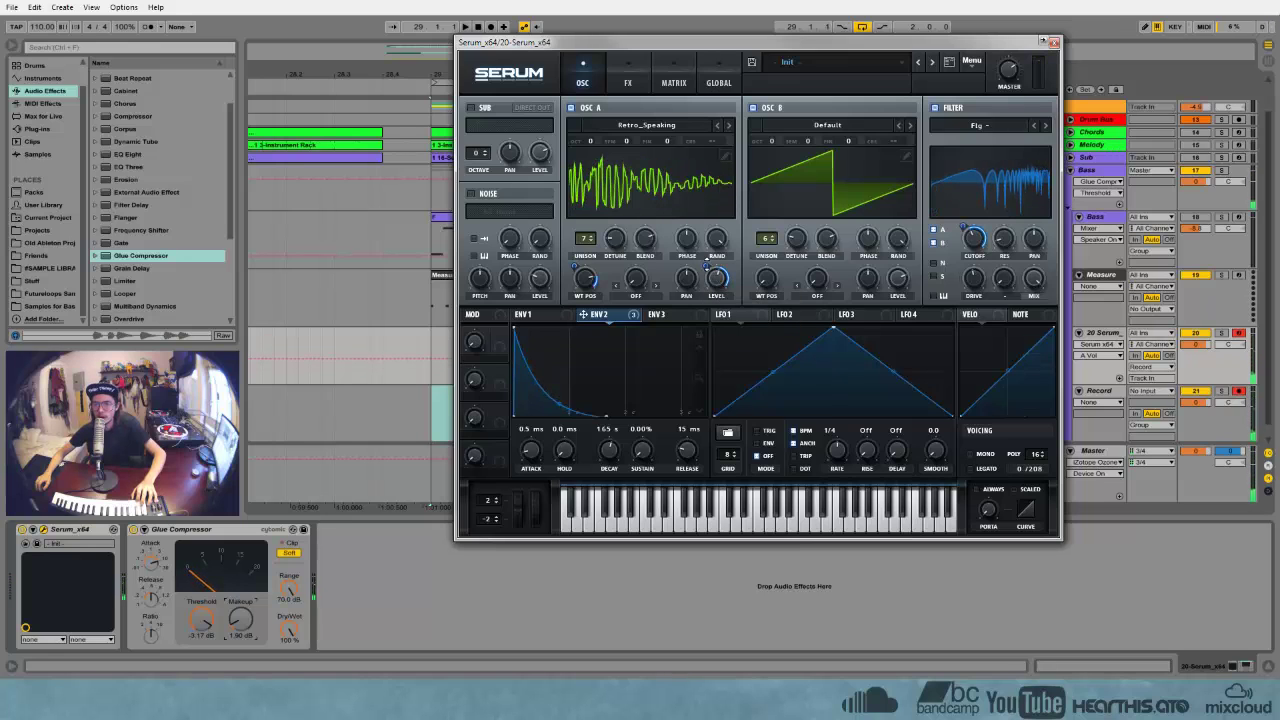
pyautogui.moveTo(707, 263); pyautogui.dragTo(712, 333)
pyautogui.moveTo(721, 285)
pyautogui.mouseDown()
pyautogui.moveTo(717, 232)
pyautogui.moveTo(709, 304)
pyautogui.mouseUp()
pyautogui.moveTo(719, 291)
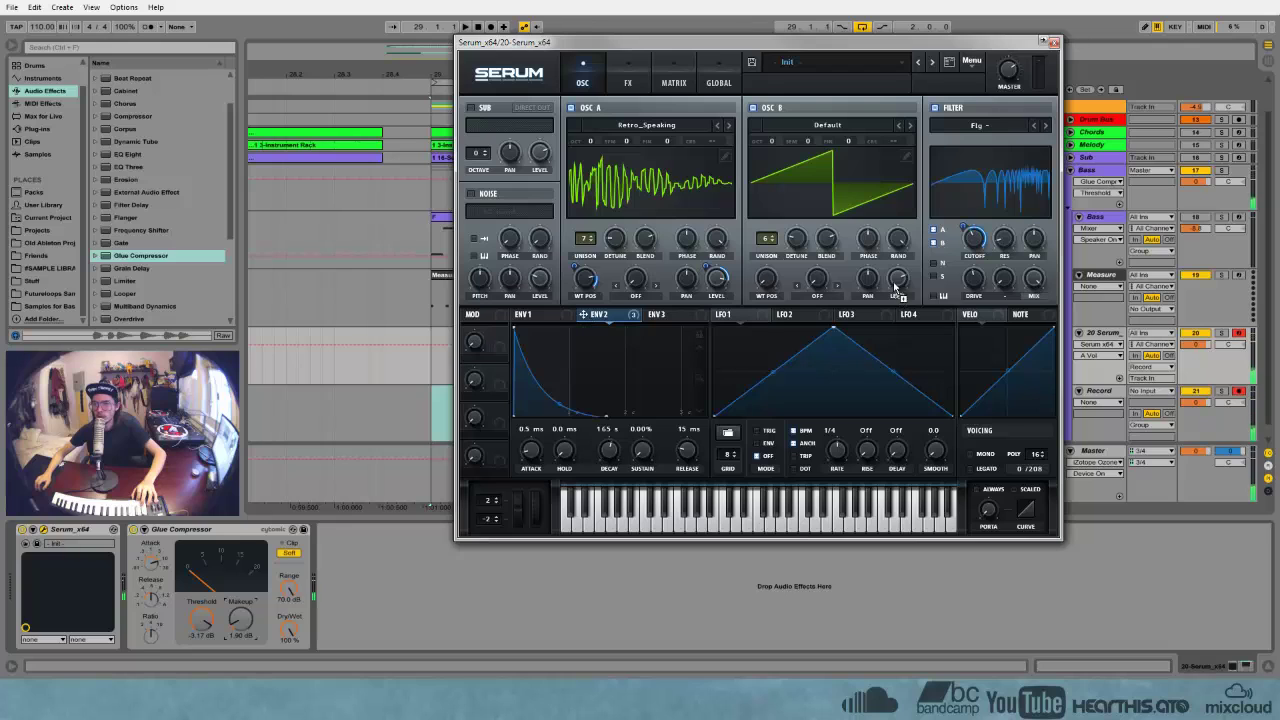
pyautogui.click(899, 284)
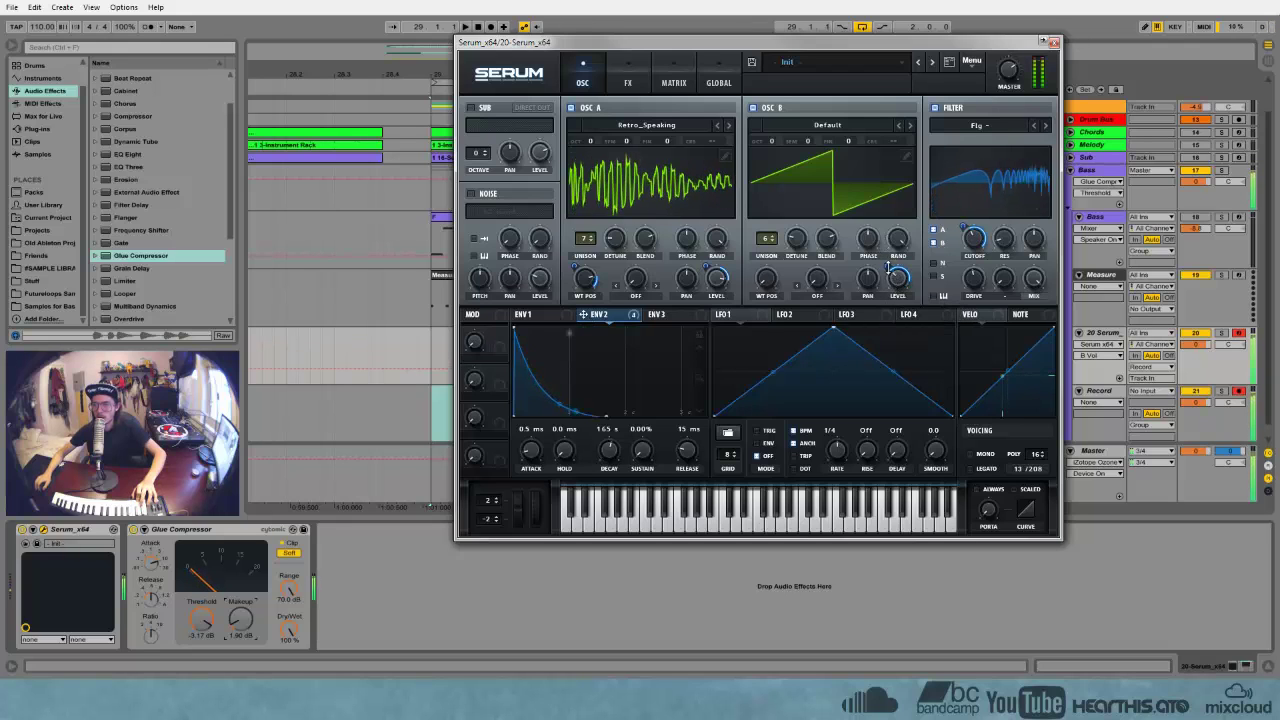
pyautogui.moveTo(897, 281); pyautogui.dragTo(900, 299)
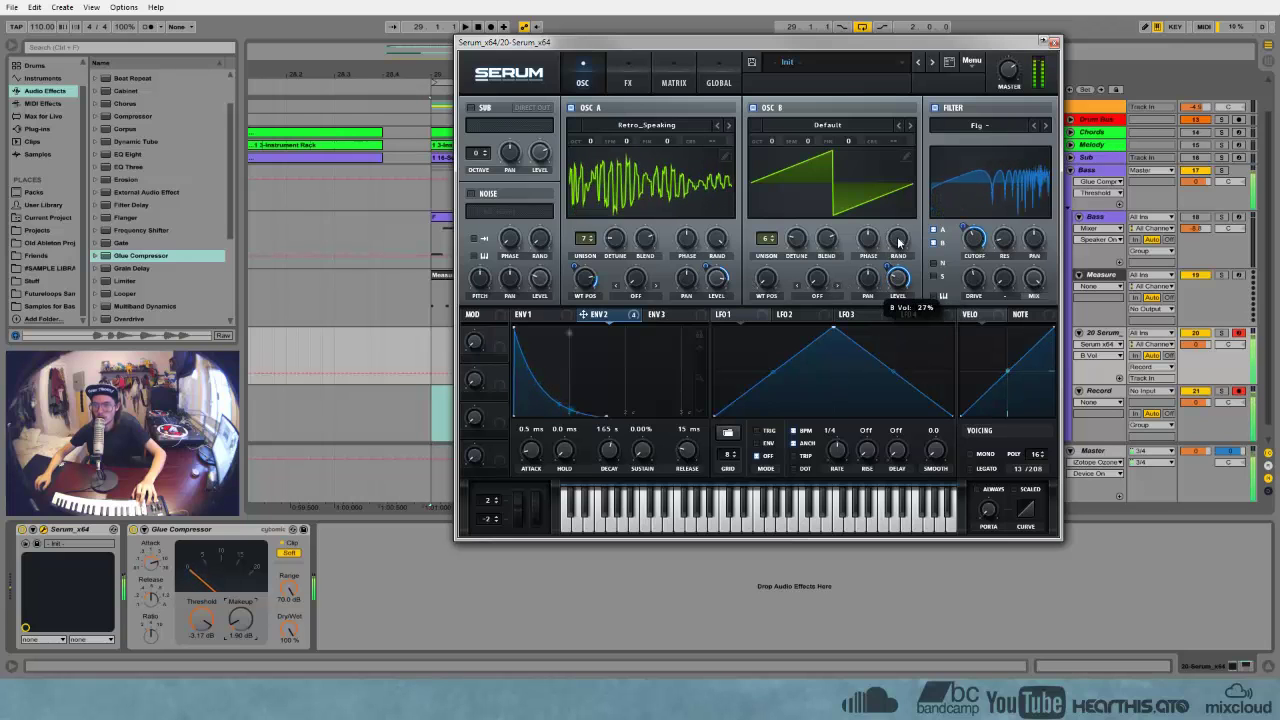
pyautogui.moveTo(888, 276)
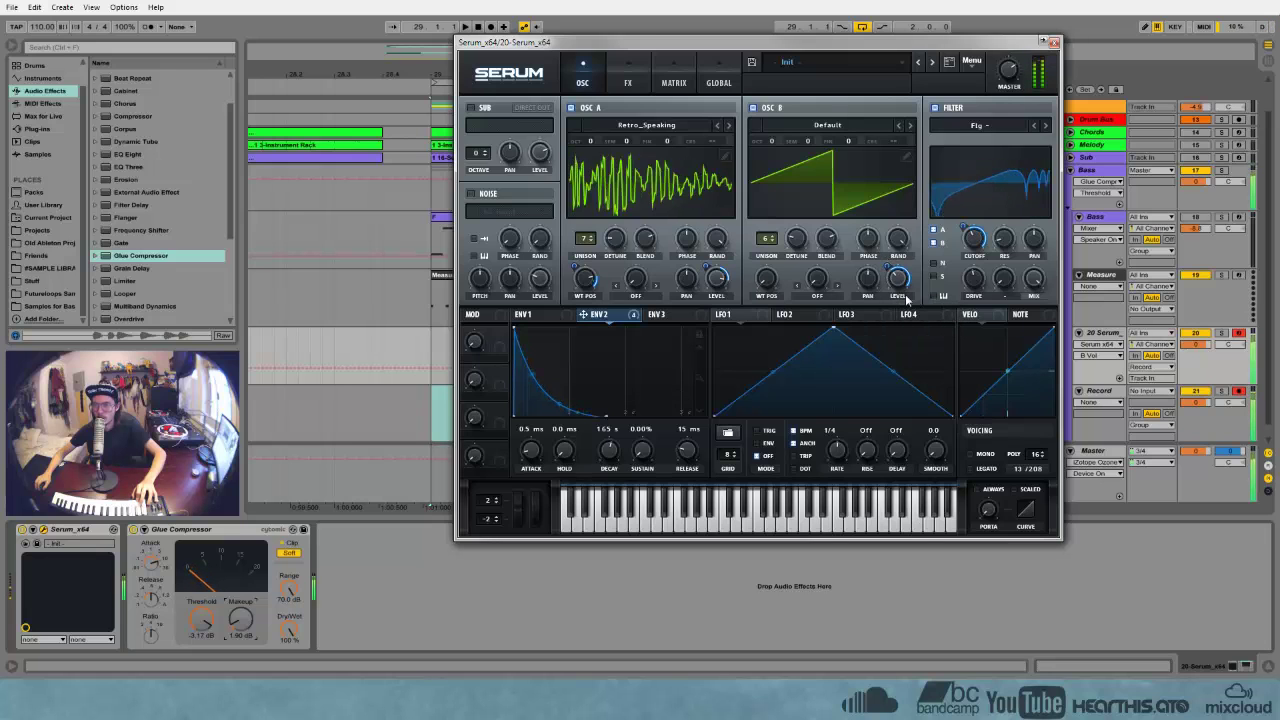
# Adjust the filter's resonance and mix, set its stereo to about 53%, and close the Serum window
pyautogui.moveTo(1005, 239); pyautogui.dragTo(1038, 291)
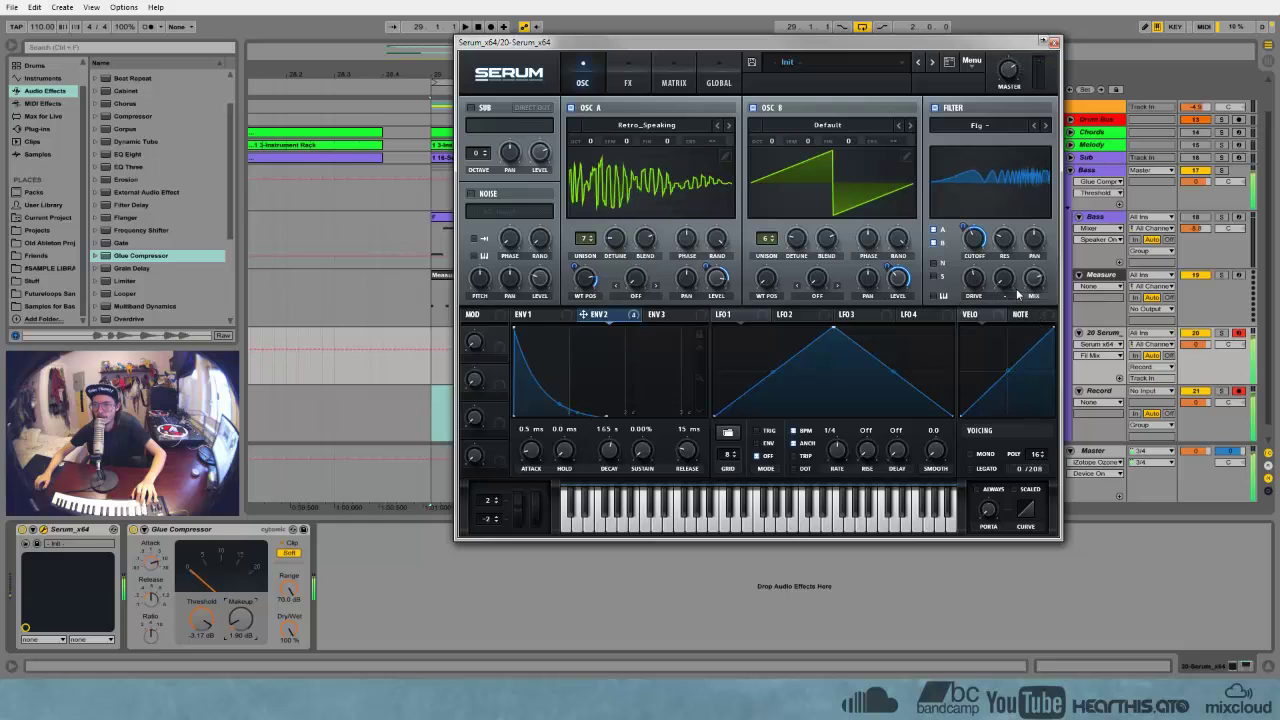
pyautogui.moveTo(1034, 240); pyautogui.dragTo(1036, 222)
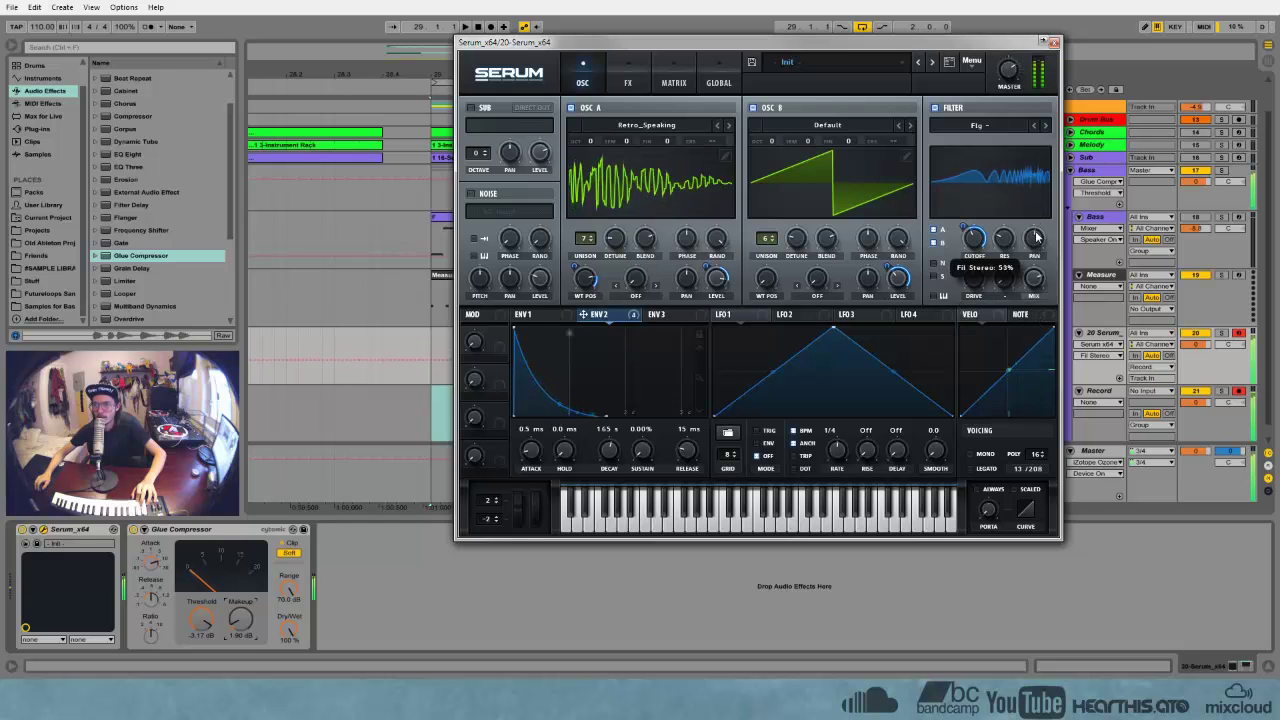
pyautogui.click(1054, 42)
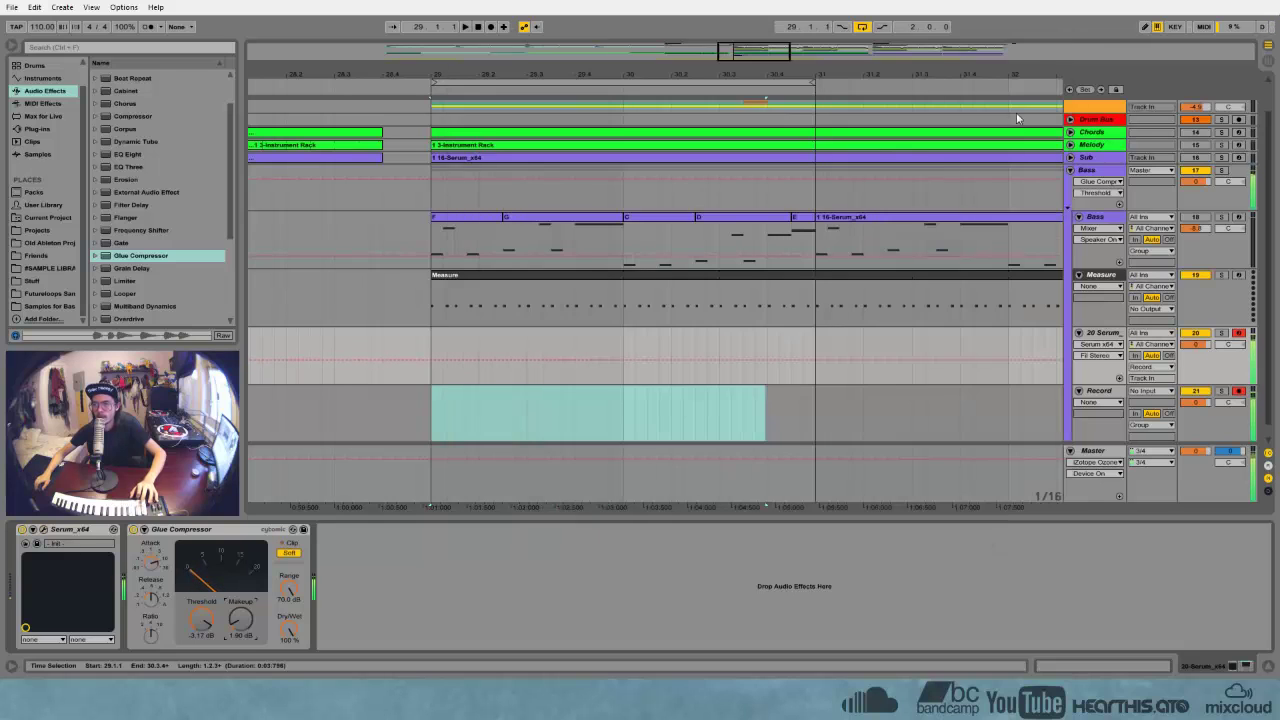
# Record two takes of the Serum part from bar 29 onto the Record track and select the second take's audio clip
pyautogui.click(490, 27)
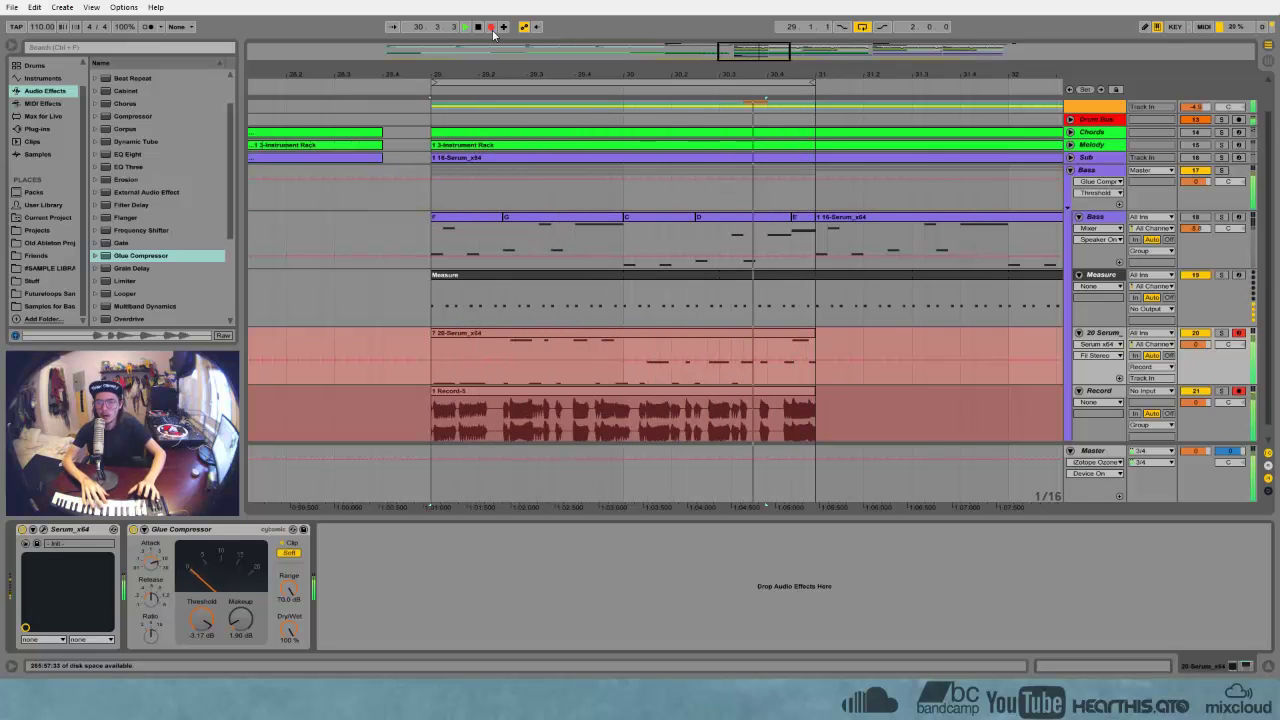
pyautogui.click(490, 28)
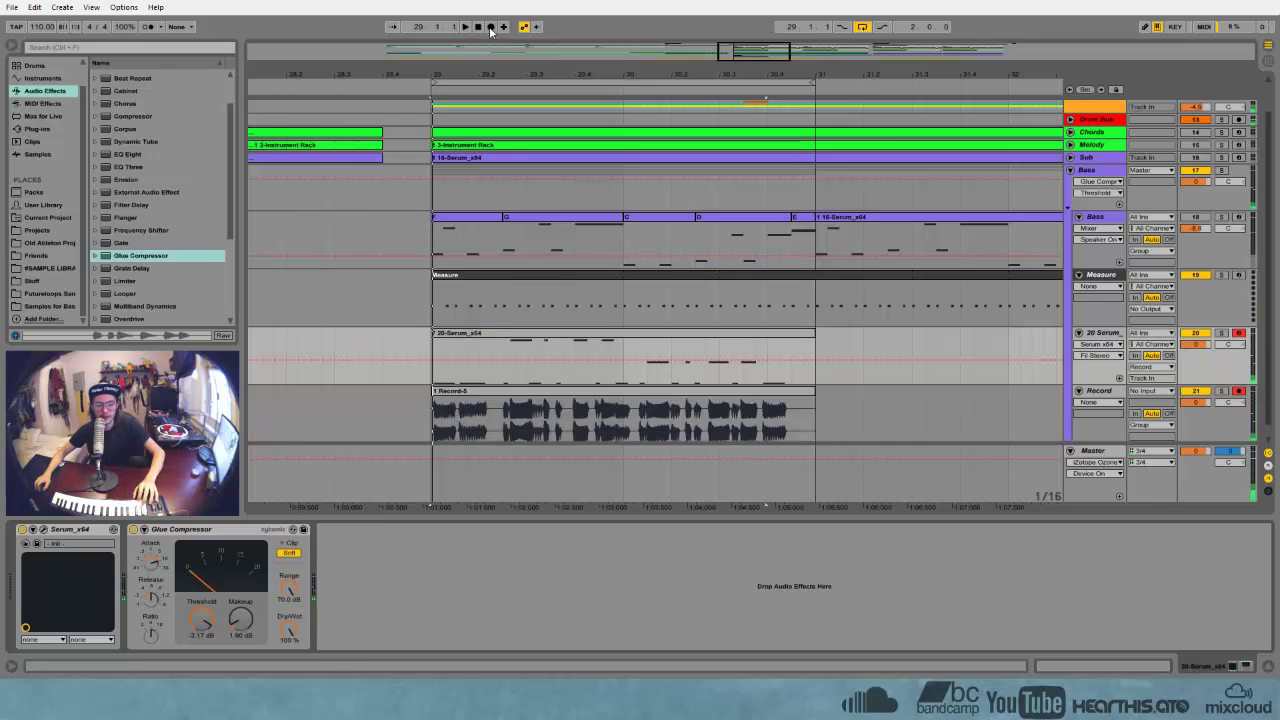
pyautogui.click(490, 28)
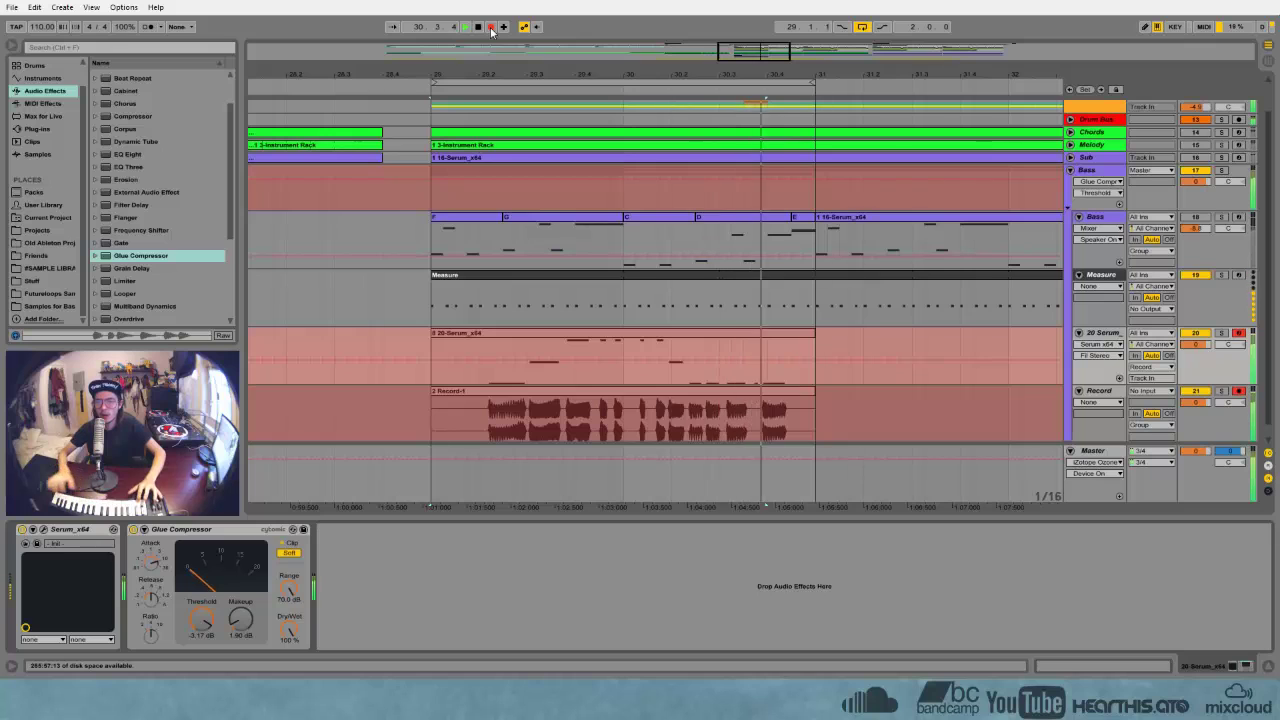
pyautogui.press('space')
pyautogui.click(549, 388)
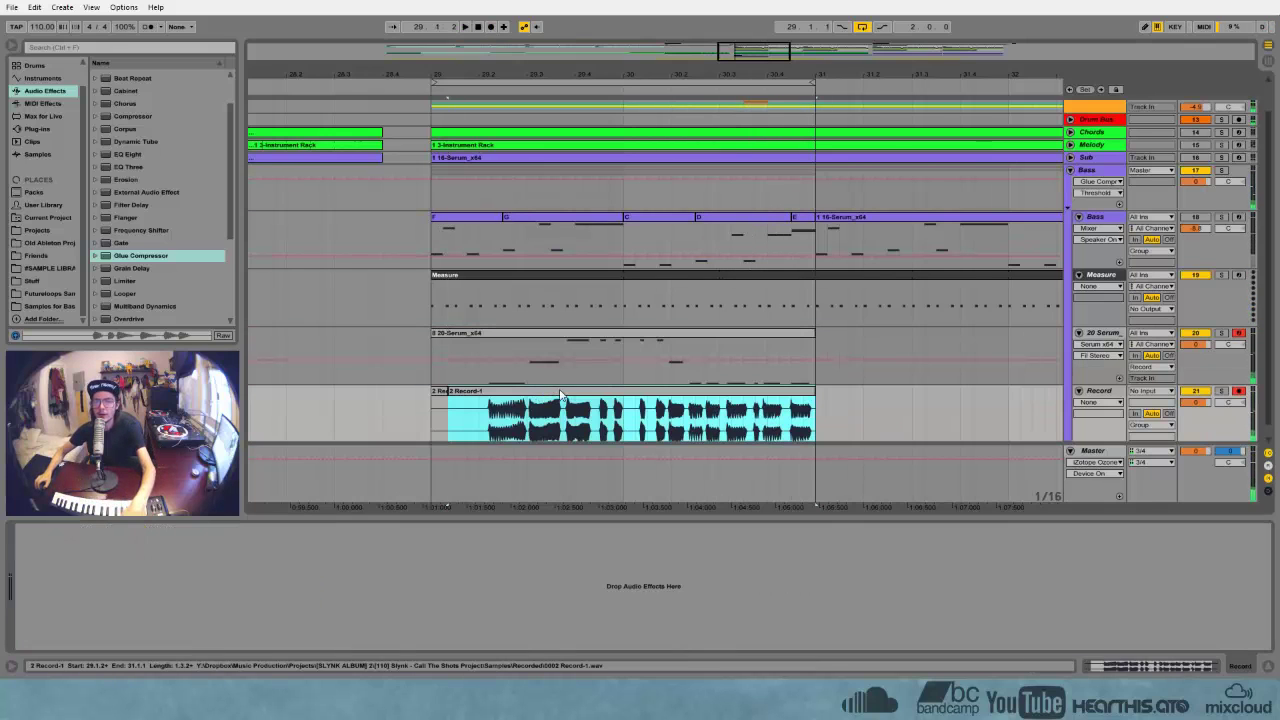
# Insert a new audio track below the Record track and name it Cutting Board
pyautogui.click(1098, 391)
pyautogui.hotkey('ctrl', 't')
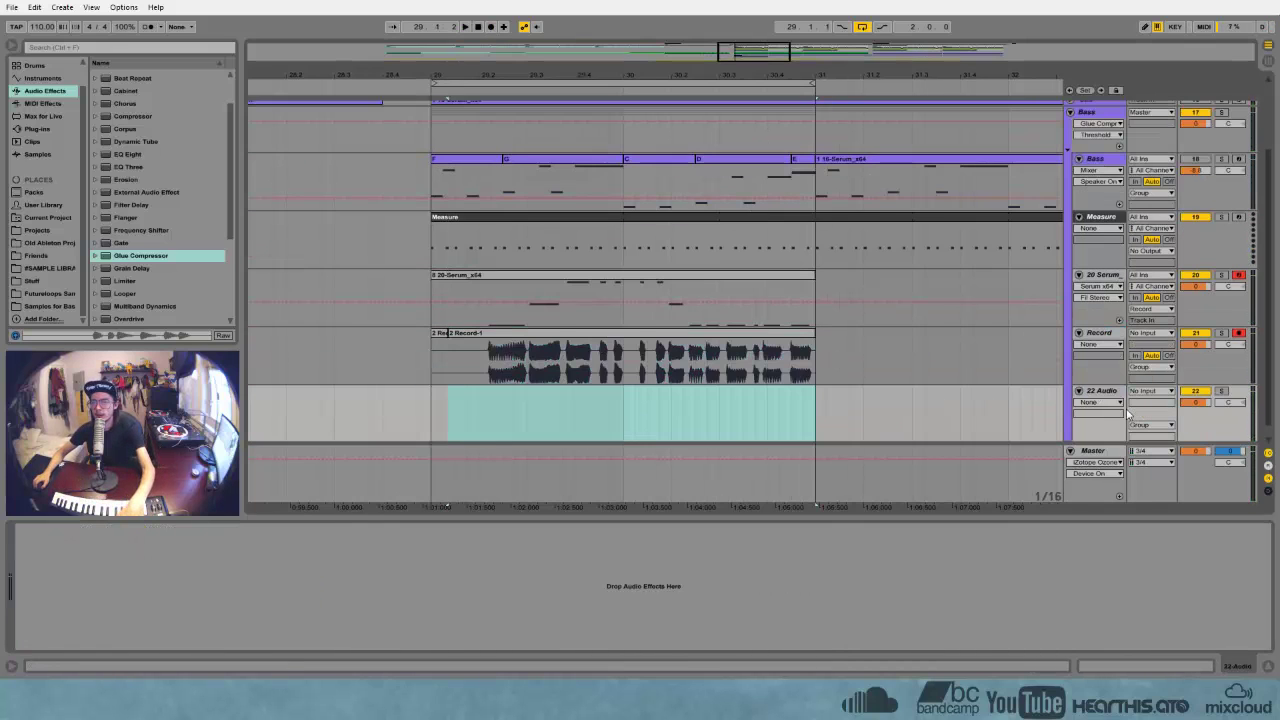
pyautogui.rightClick(1100, 398)
pyautogui.click(1136, 452)
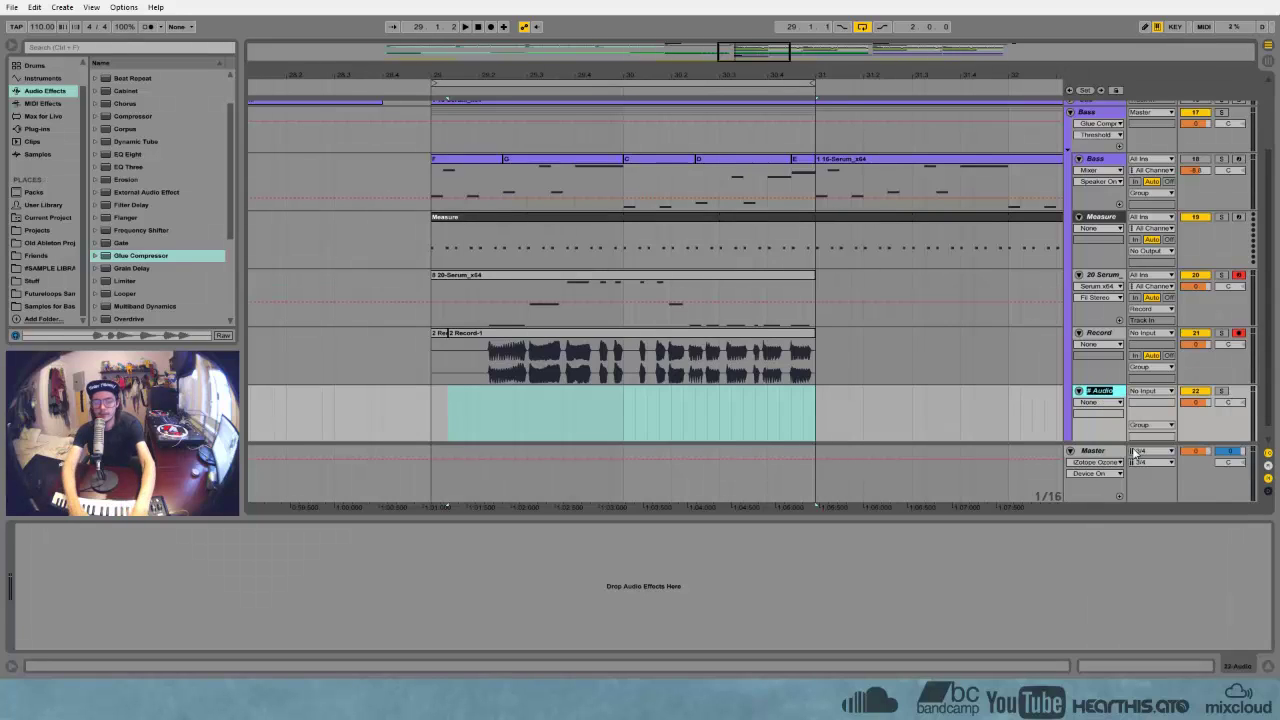
pyautogui.write('Cutting Board')
pyautogui.press('Return')
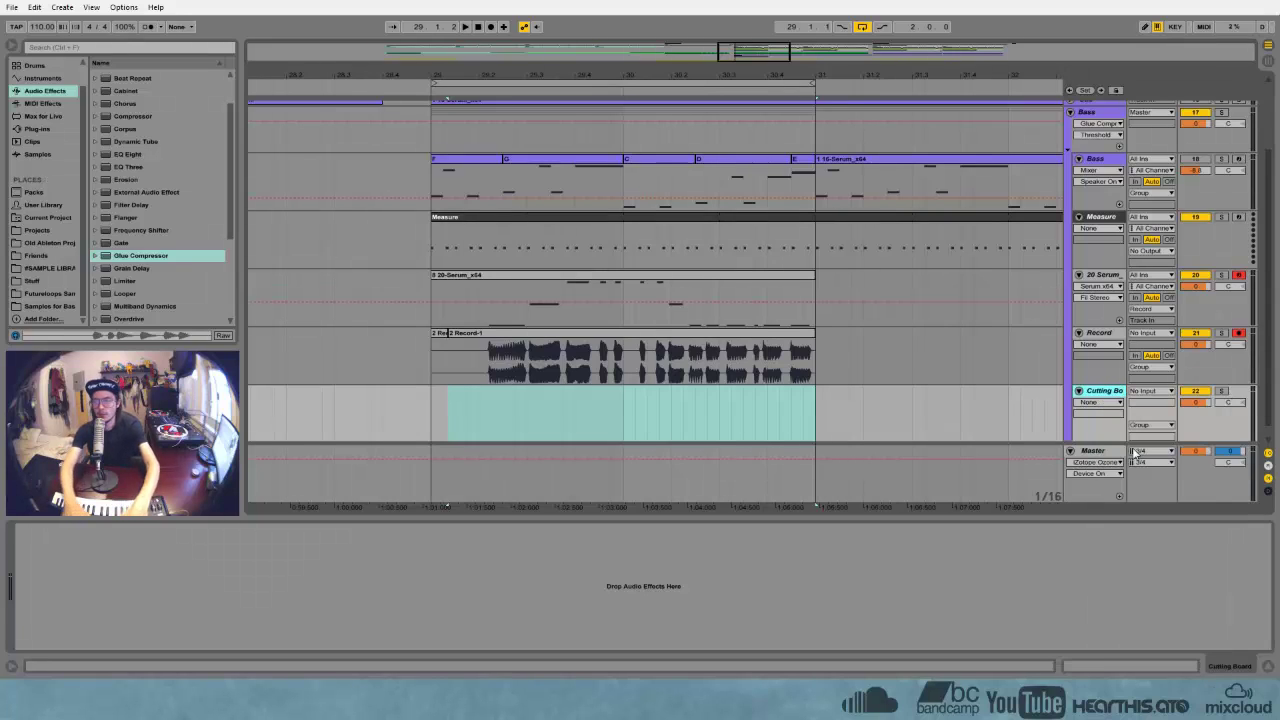
# Move the recorded audio take to bar 31 on the Cutting Board track and delete the leftover clips on the second Serum and Record tracks
pyautogui.moveTo(528, 334); pyautogui.dragTo(894, 398)
pyautogui.moveTo(826, 360); pyautogui.dragTo(410, 314)
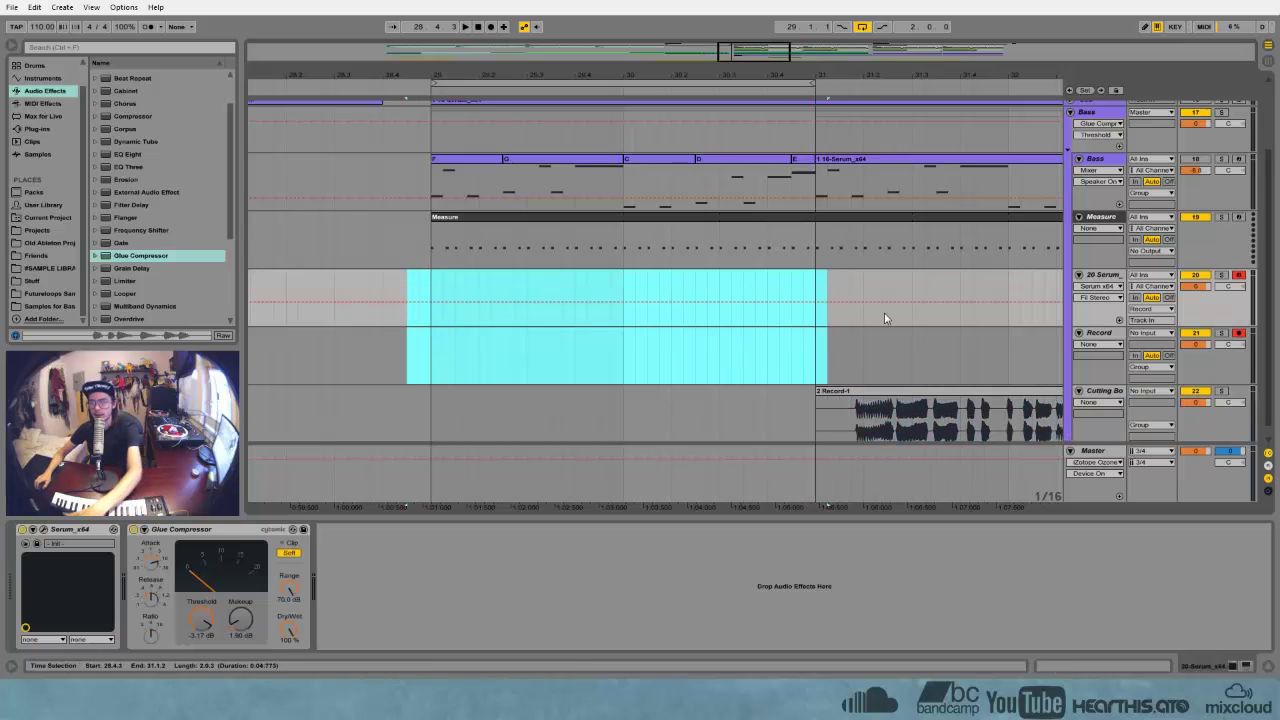
pyautogui.press('Delete')
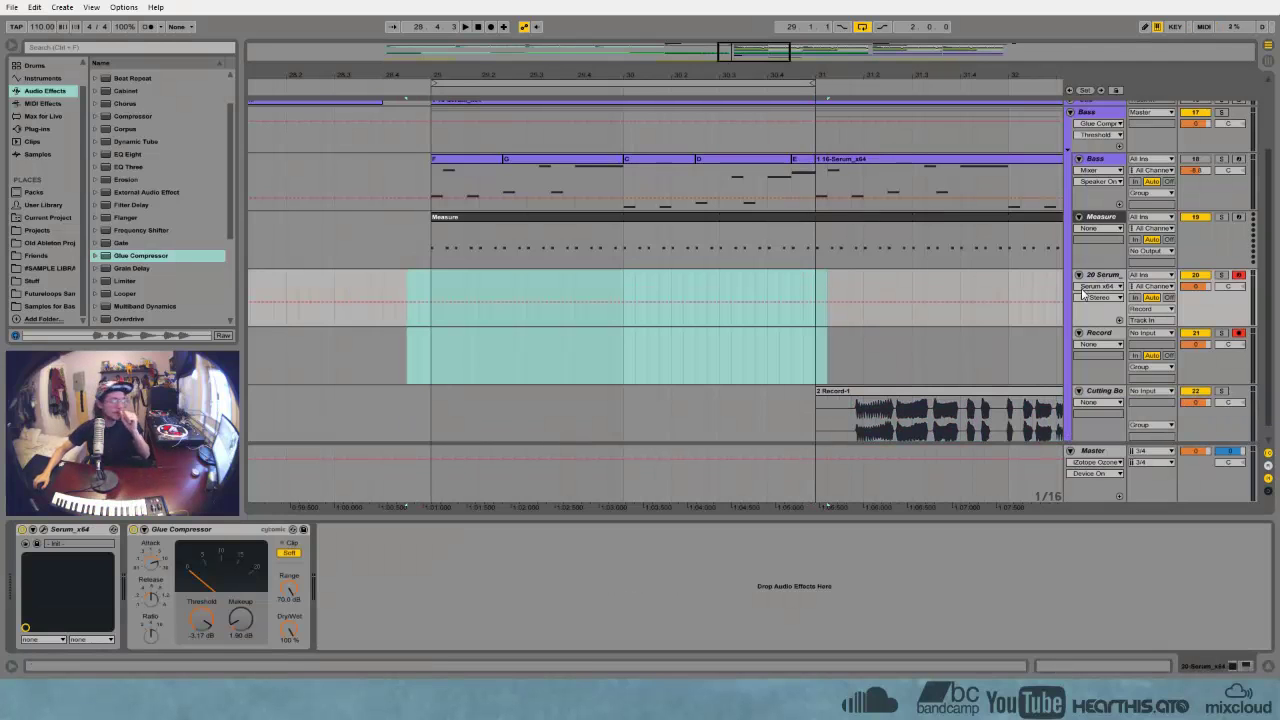
# Open the second track's Serum, turn off oscillator B, and set the filter type to Band 24
pyautogui.click(42, 531)
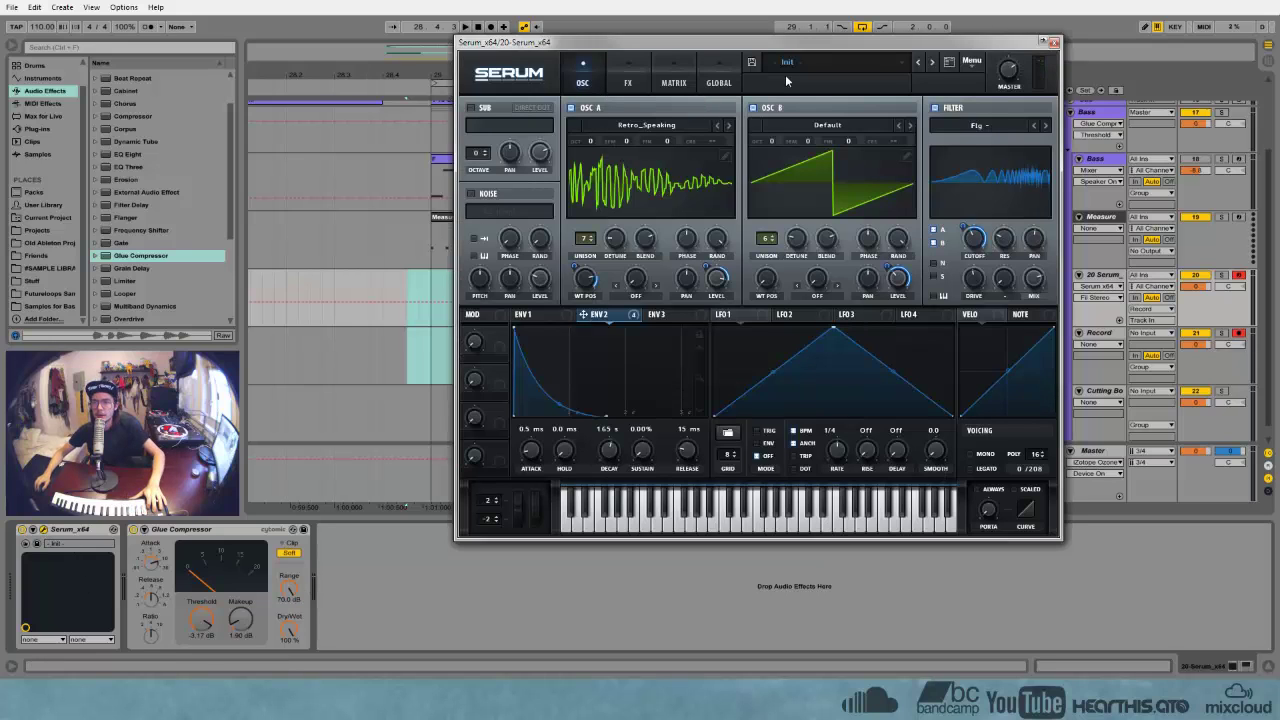
pyautogui.click(753, 108)
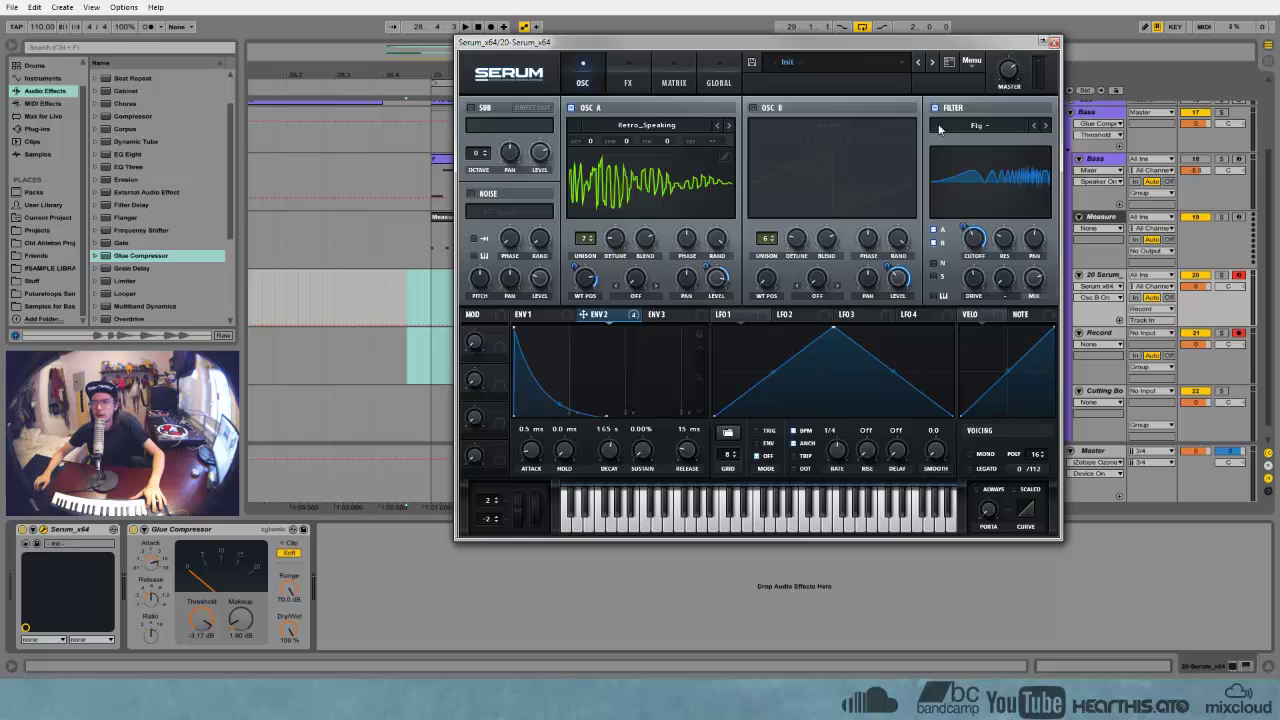
pyautogui.click(997, 132)
pyautogui.moveTo(996, 142)
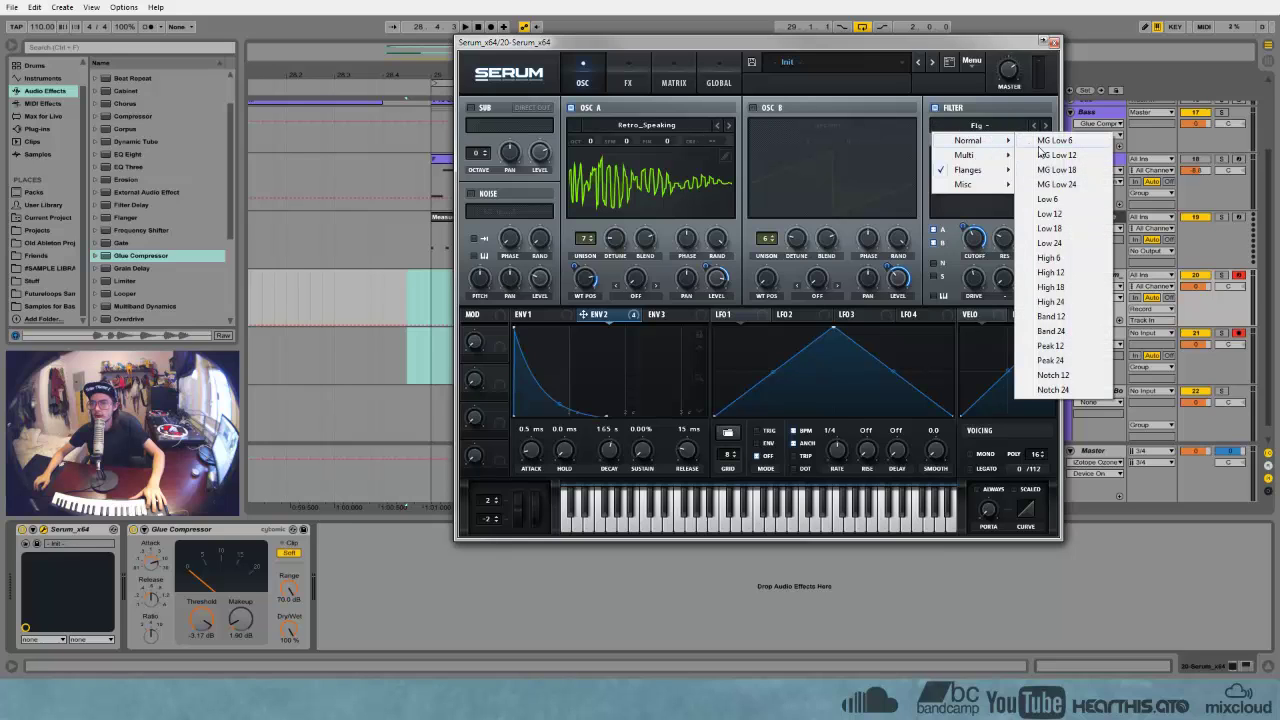
pyautogui.click(1052, 331)
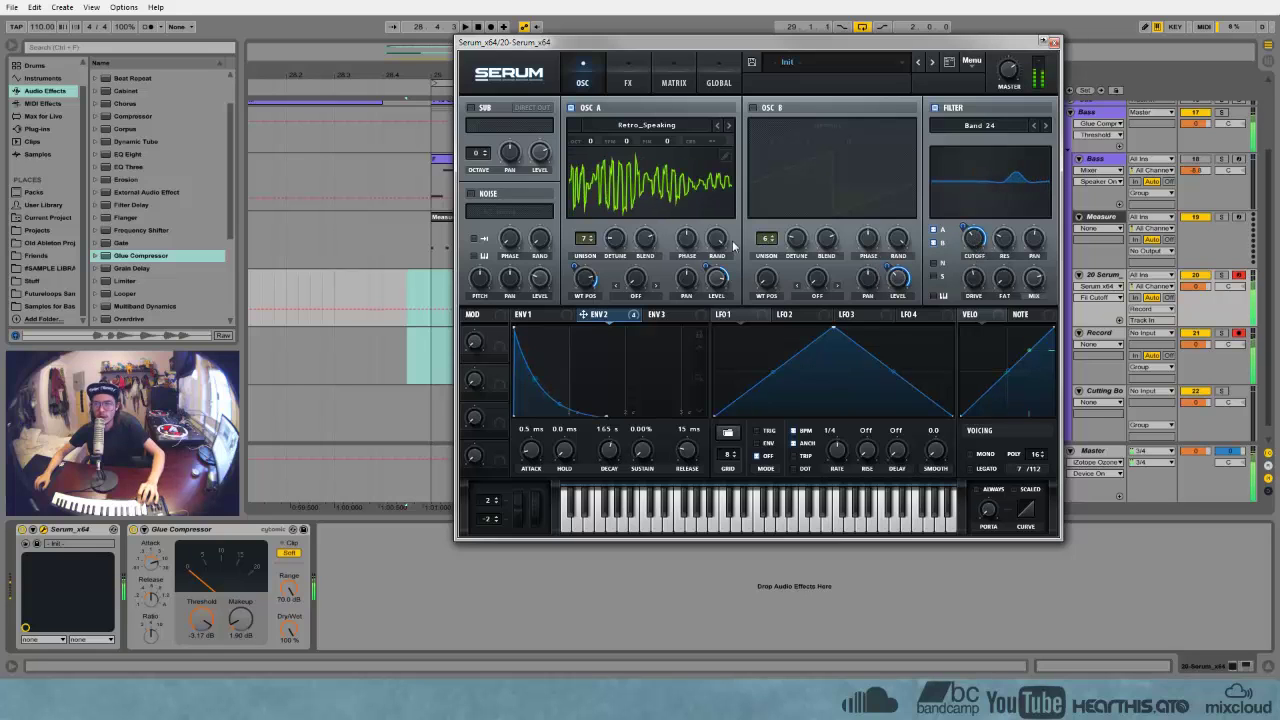
# Load the Basic Shapes wavetable into oscillator A
pyautogui.click(645, 128)
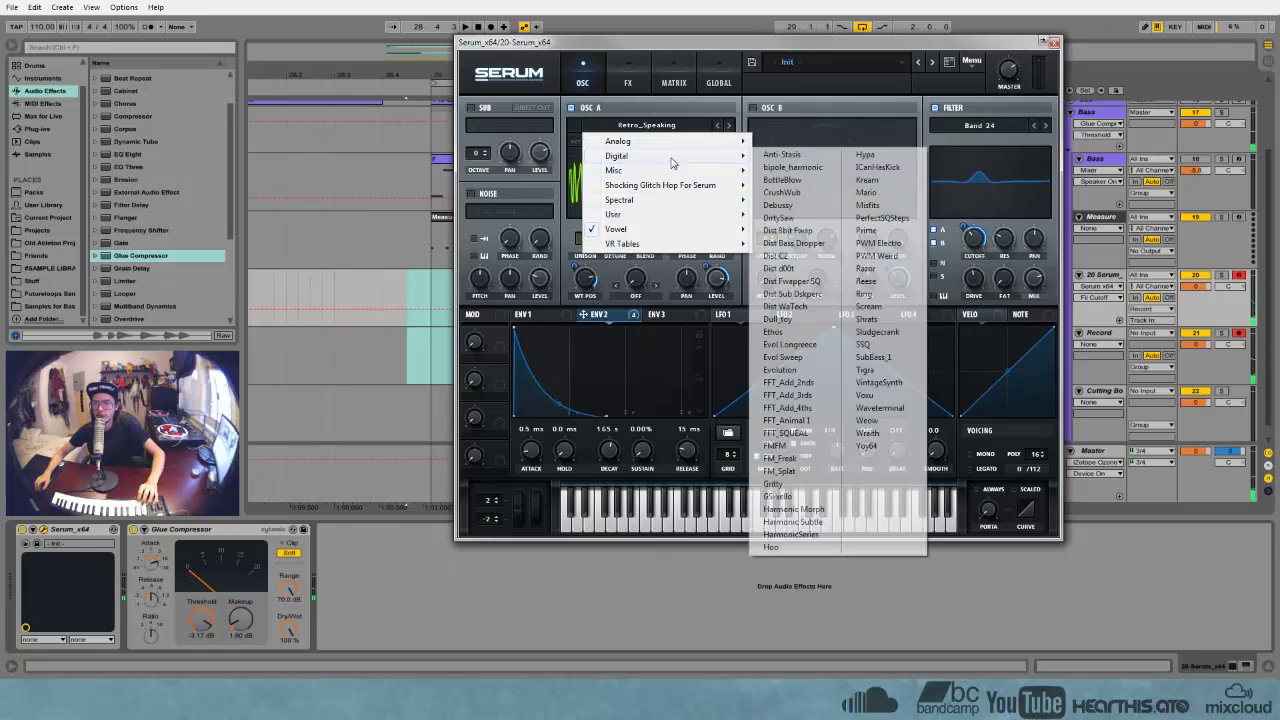
pyautogui.moveTo(676, 158)
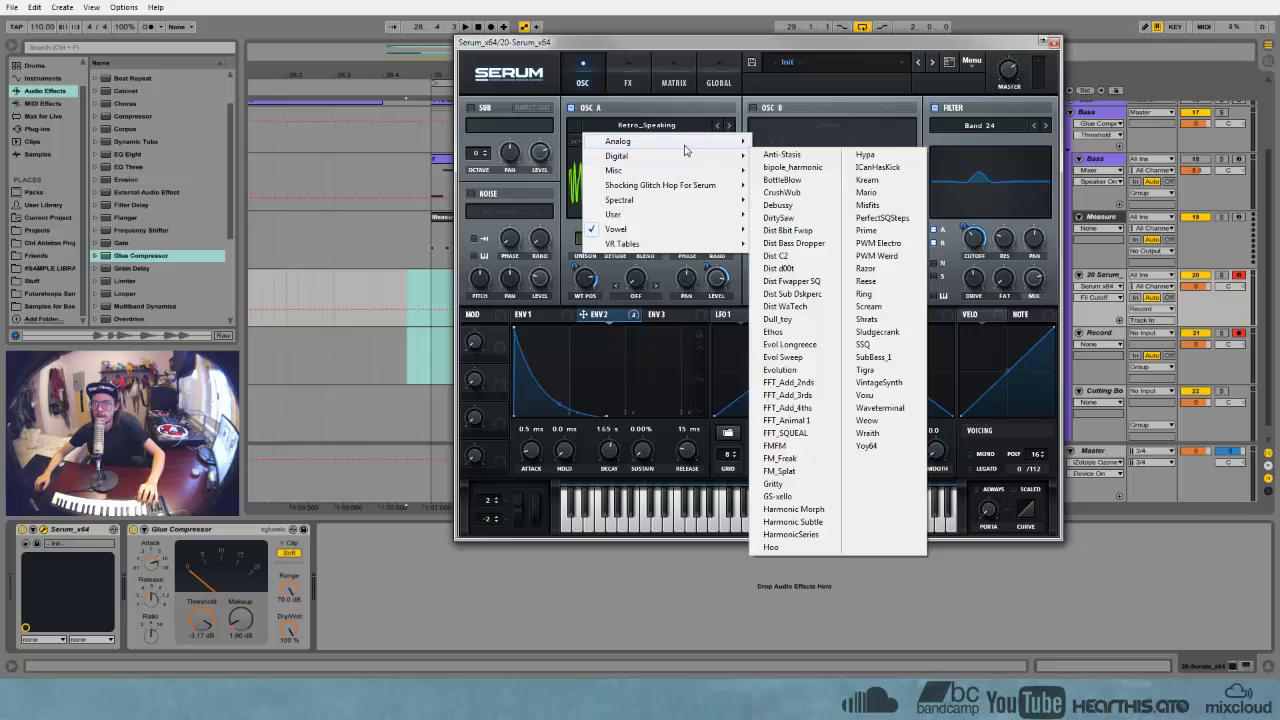
pyautogui.click(810, 204)
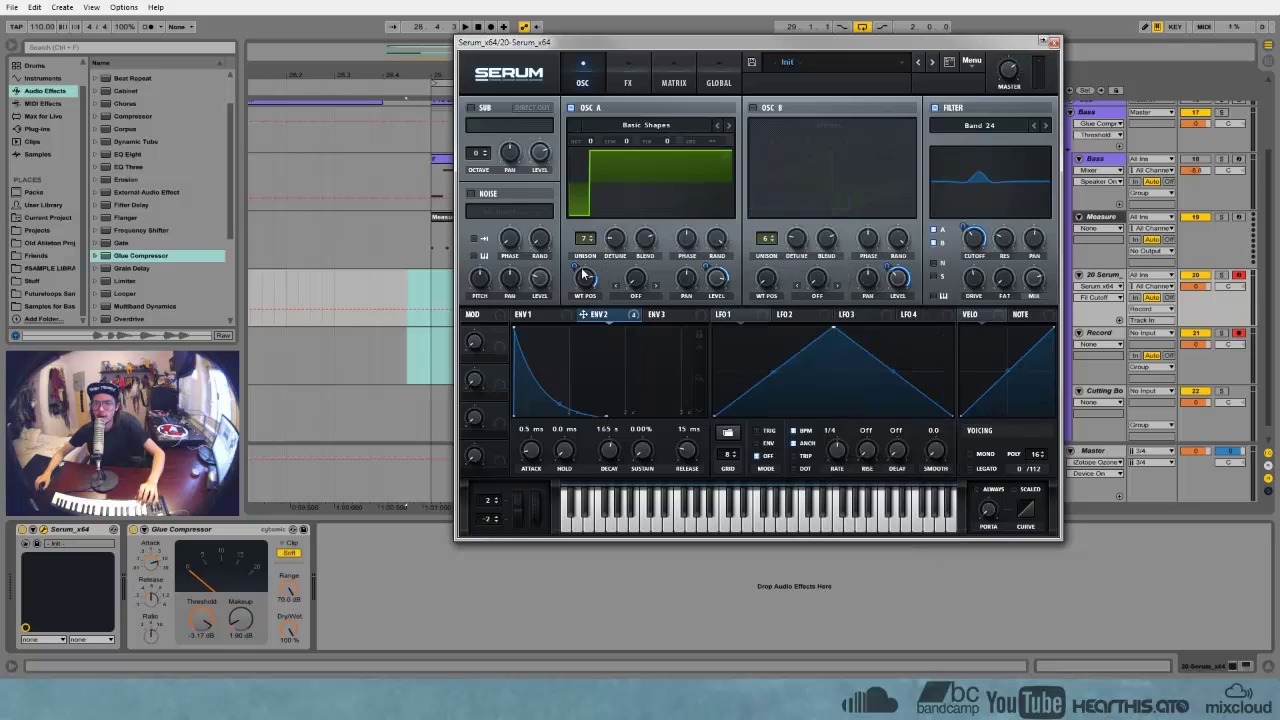
# Remove the Env 2 modulation from oscillator A's wavetable position and level, and set the wavetable position to a saw-like shape
pyautogui.rightClick(580, 278)
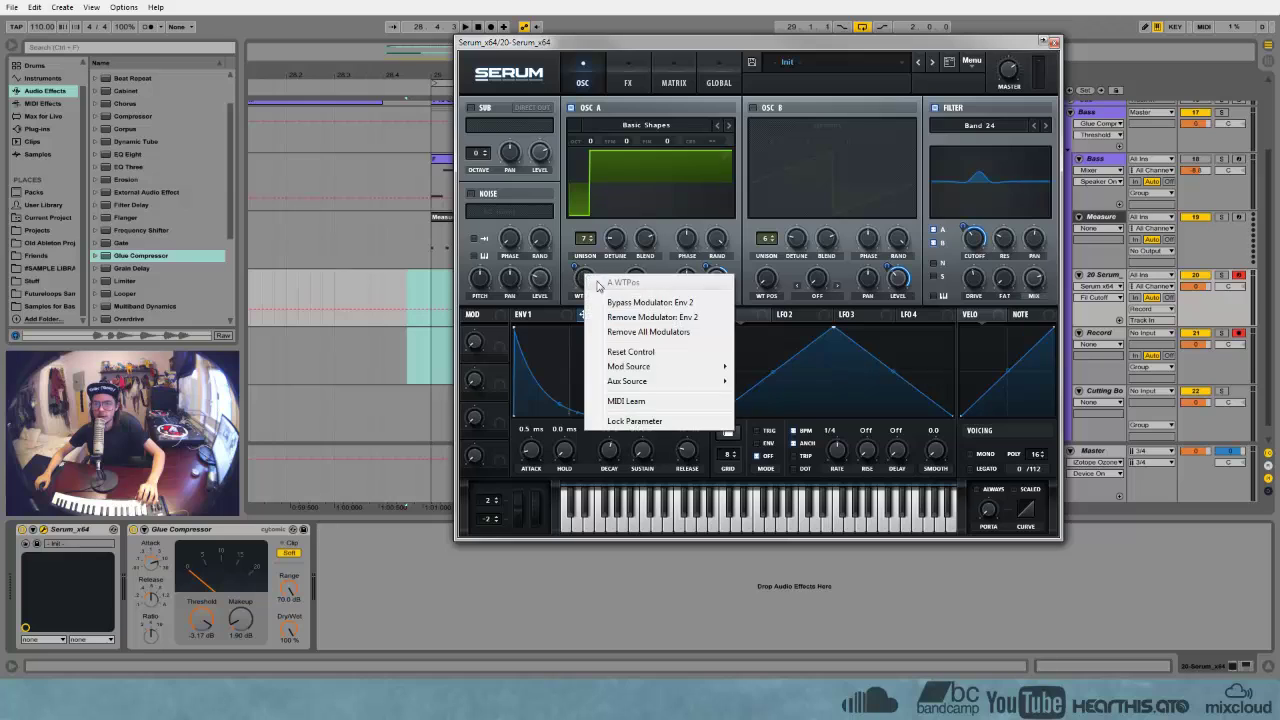
pyautogui.click(642, 352)
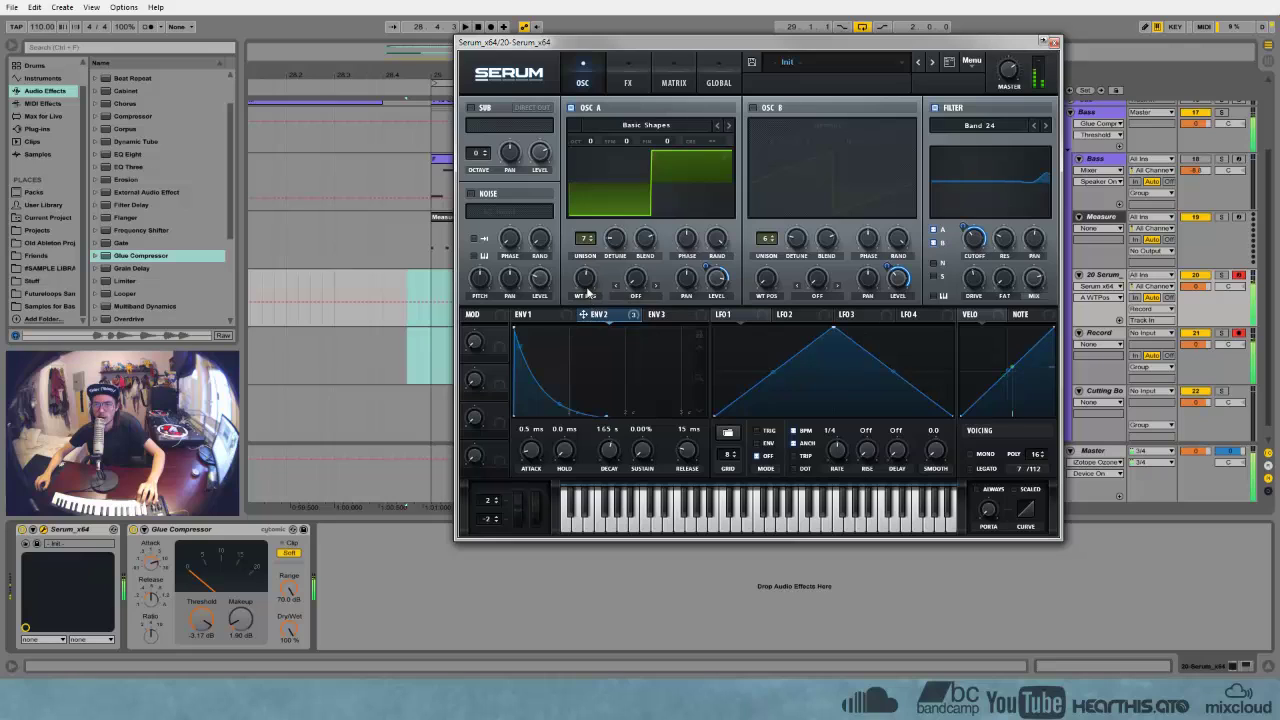
pyautogui.moveTo(587, 282)
pyautogui.mouseDown()
pyautogui.moveTo(593, 226)
pyautogui.moveTo(598, 285)
pyautogui.mouseUp()
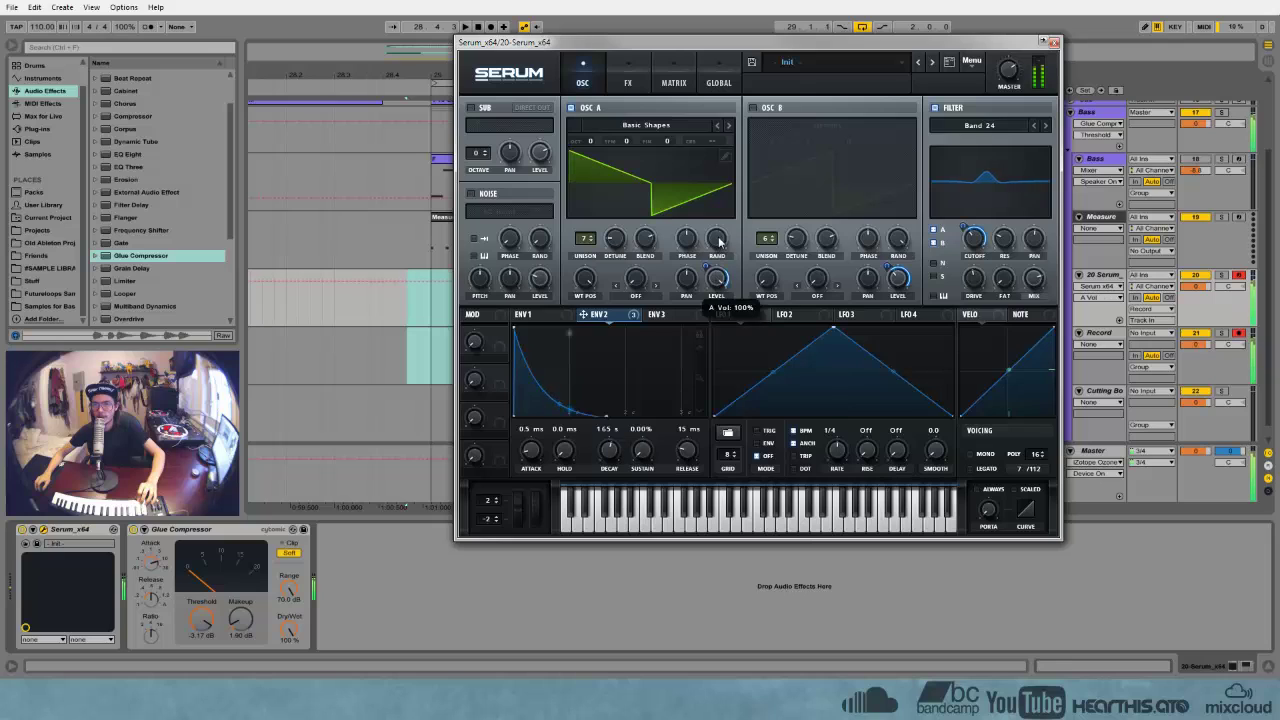
pyautogui.rightClick(718, 280)
pyautogui.click(762, 353)
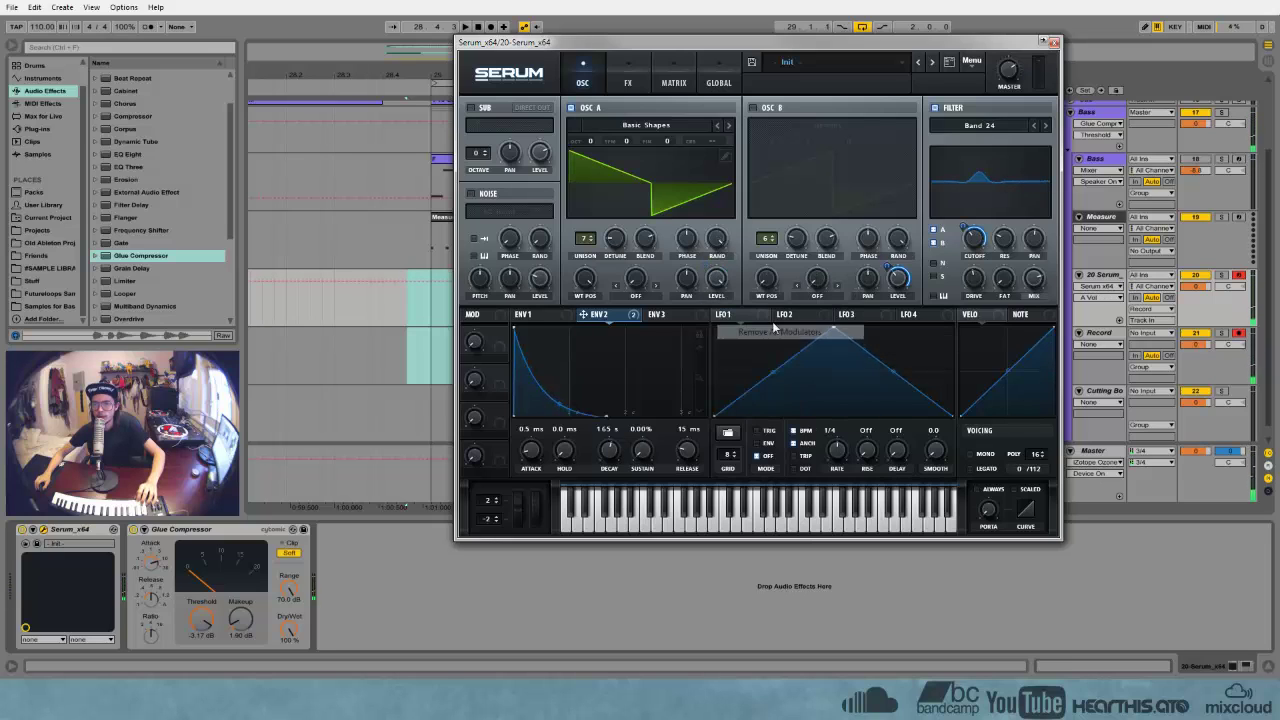
# Raise the filter's drive and set its resonance to about 55%
pyautogui.click(1006, 243)
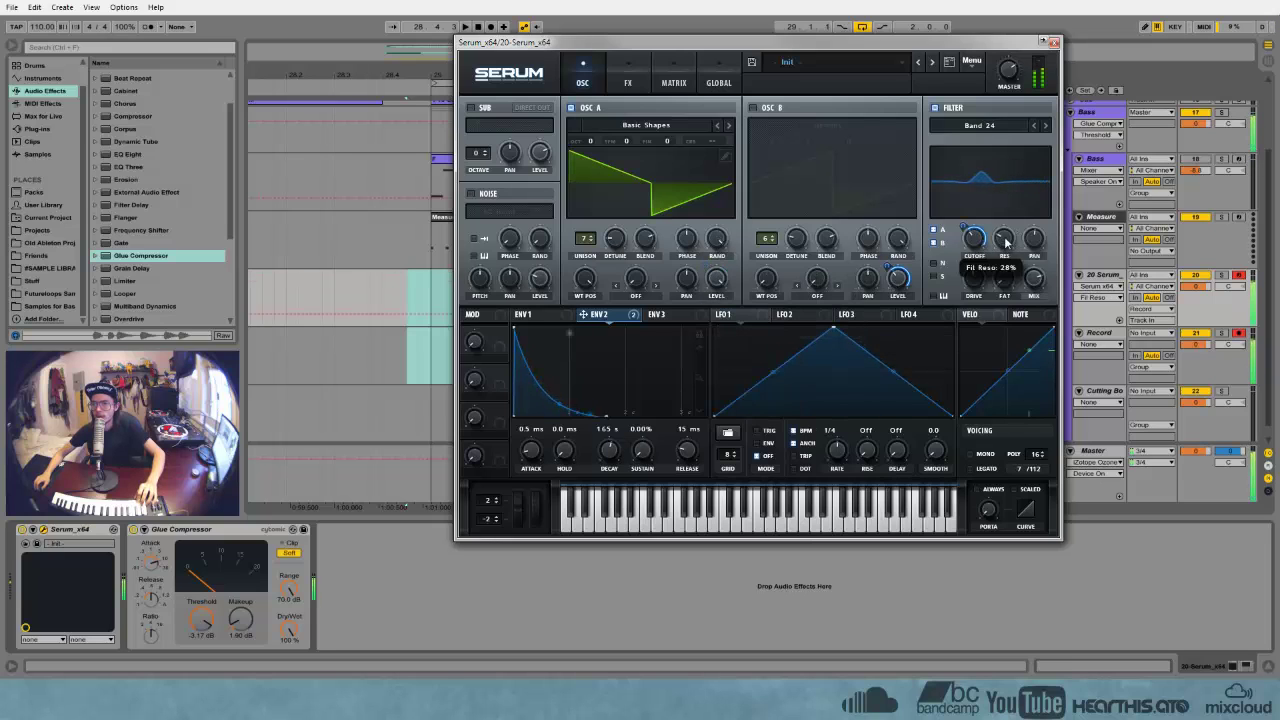
pyautogui.click(976, 268)
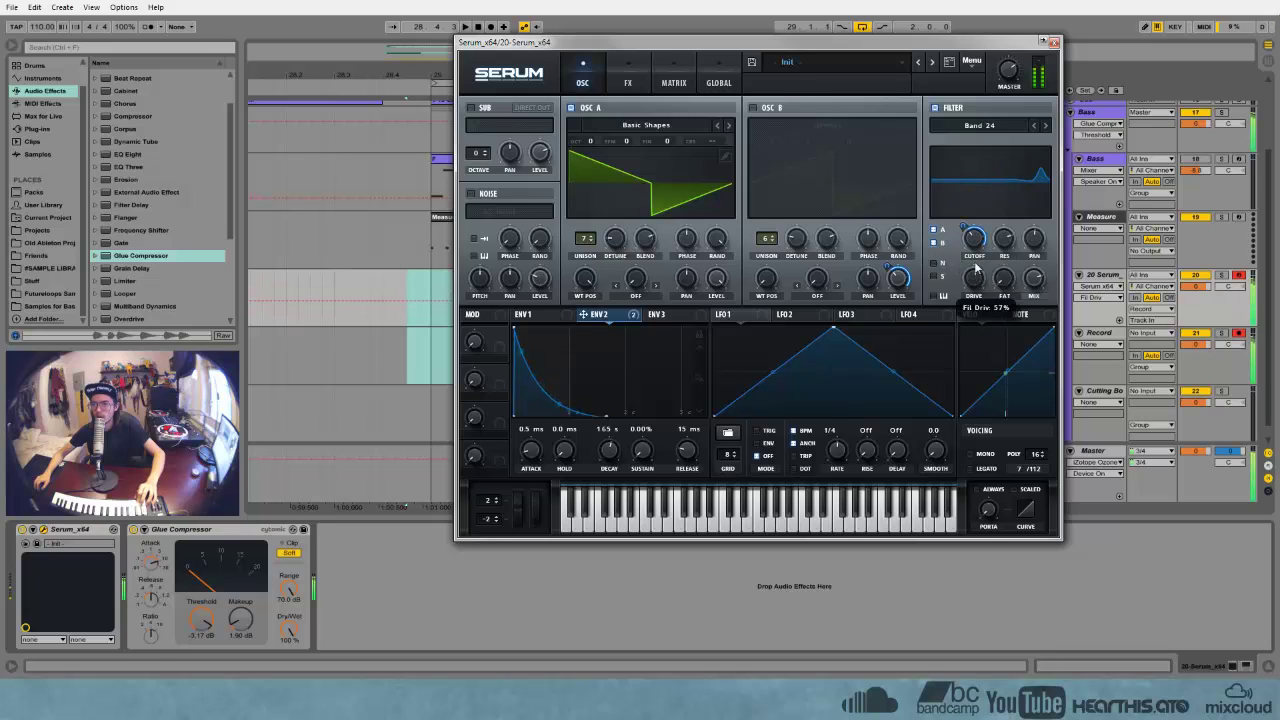
pyautogui.click(1005, 238)
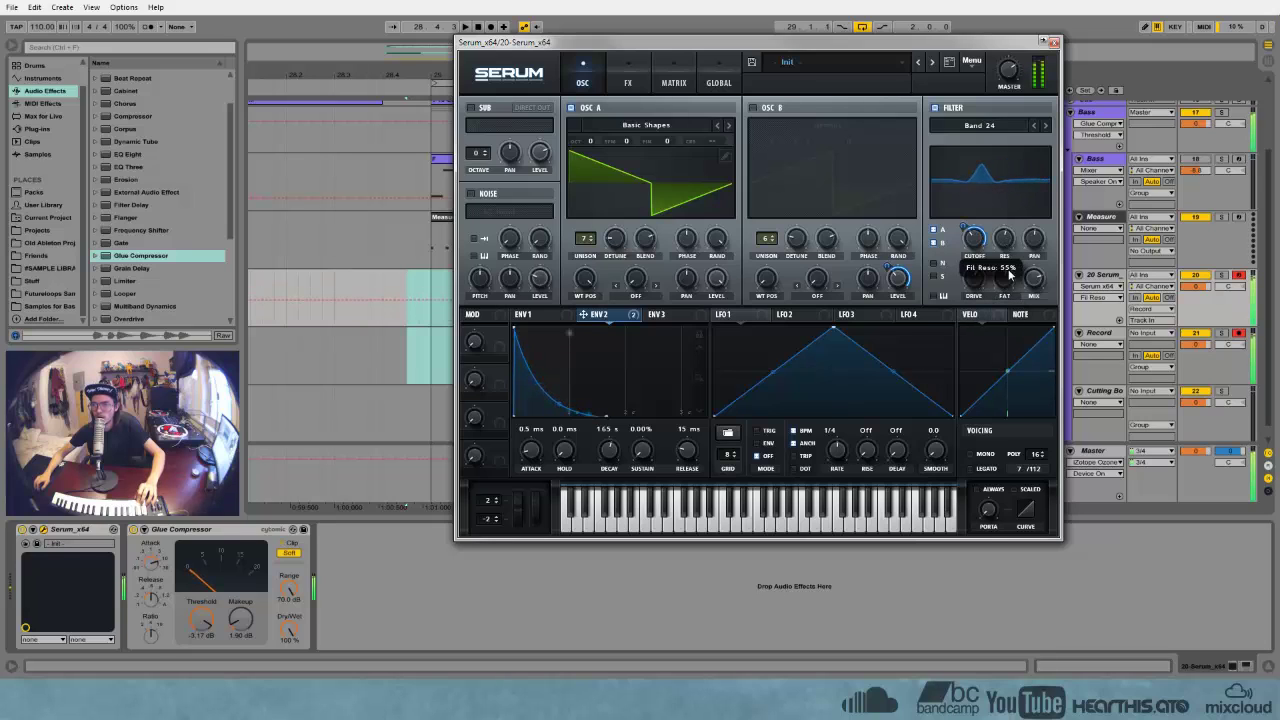
# Set oscillator A's level to 100% and fine-tune its wavetable position and unison detune
pyautogui.click(717, 285)
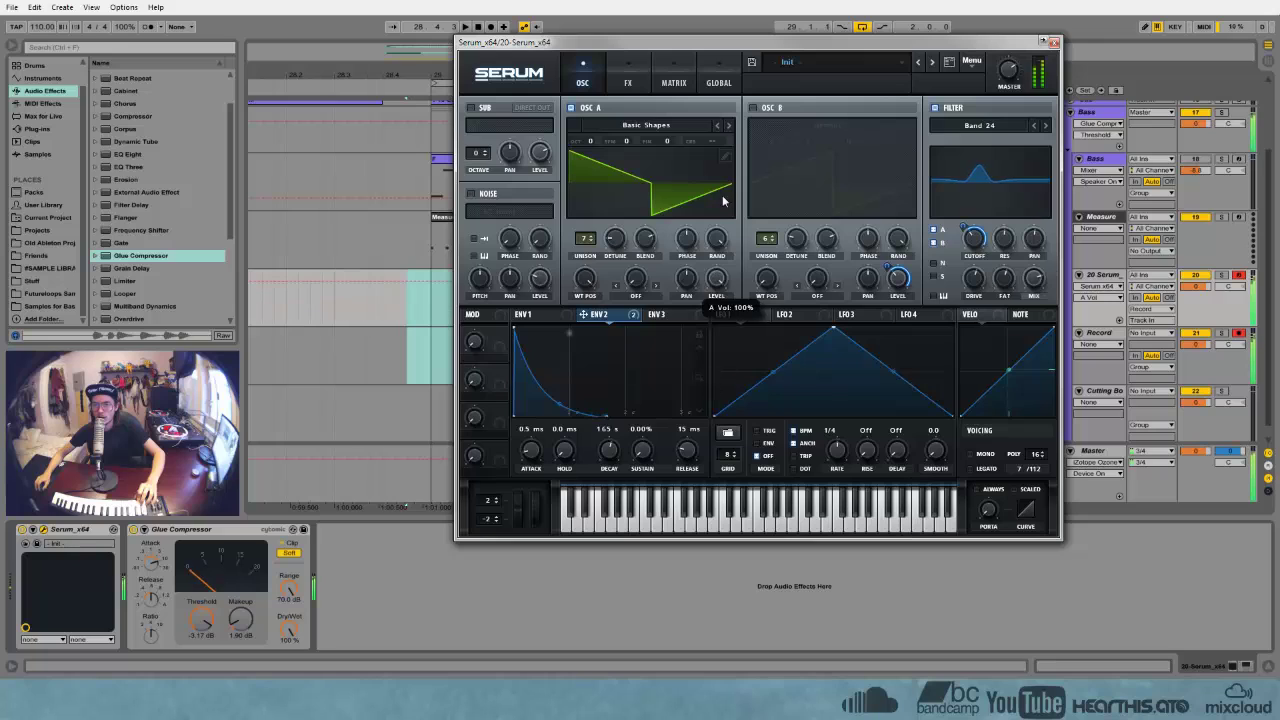
pyautogui.moveTo(585, 280); pyautogui.dragTo(594, 304)
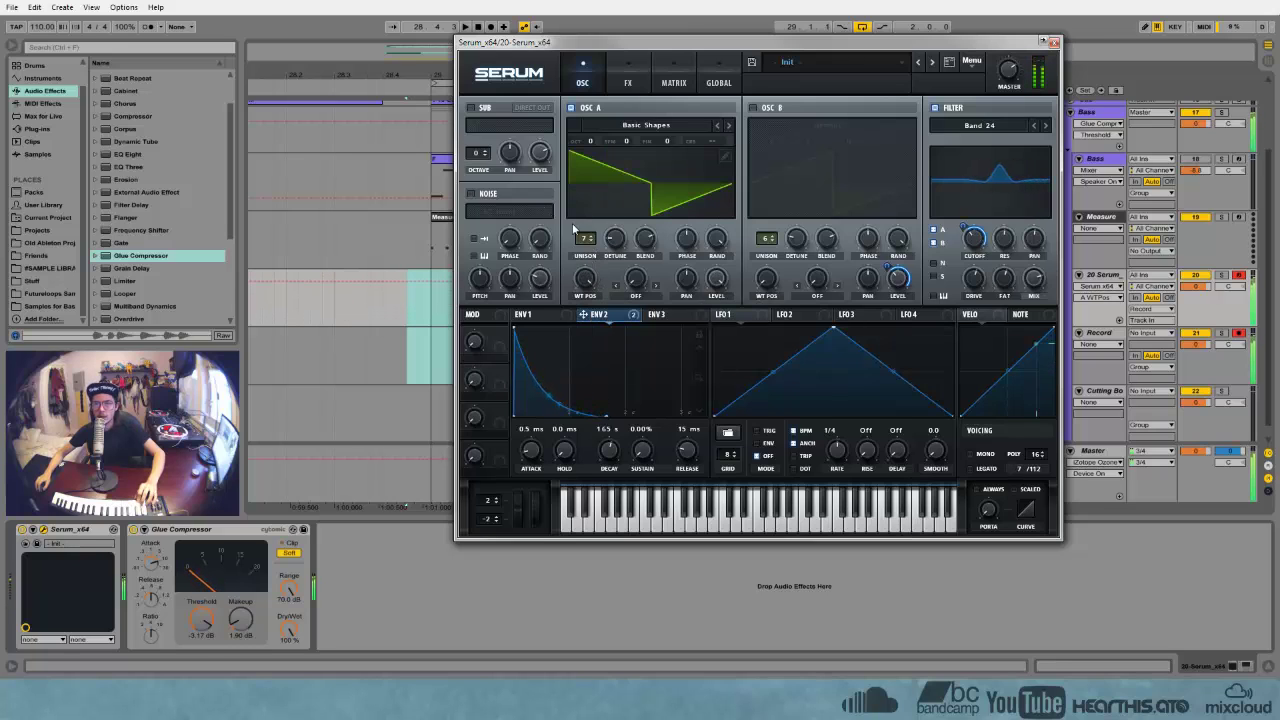
pyautogui.moveTo(613, 239); pyautogui.dragTo(613, 237)
pyautogui.click(621, 240)
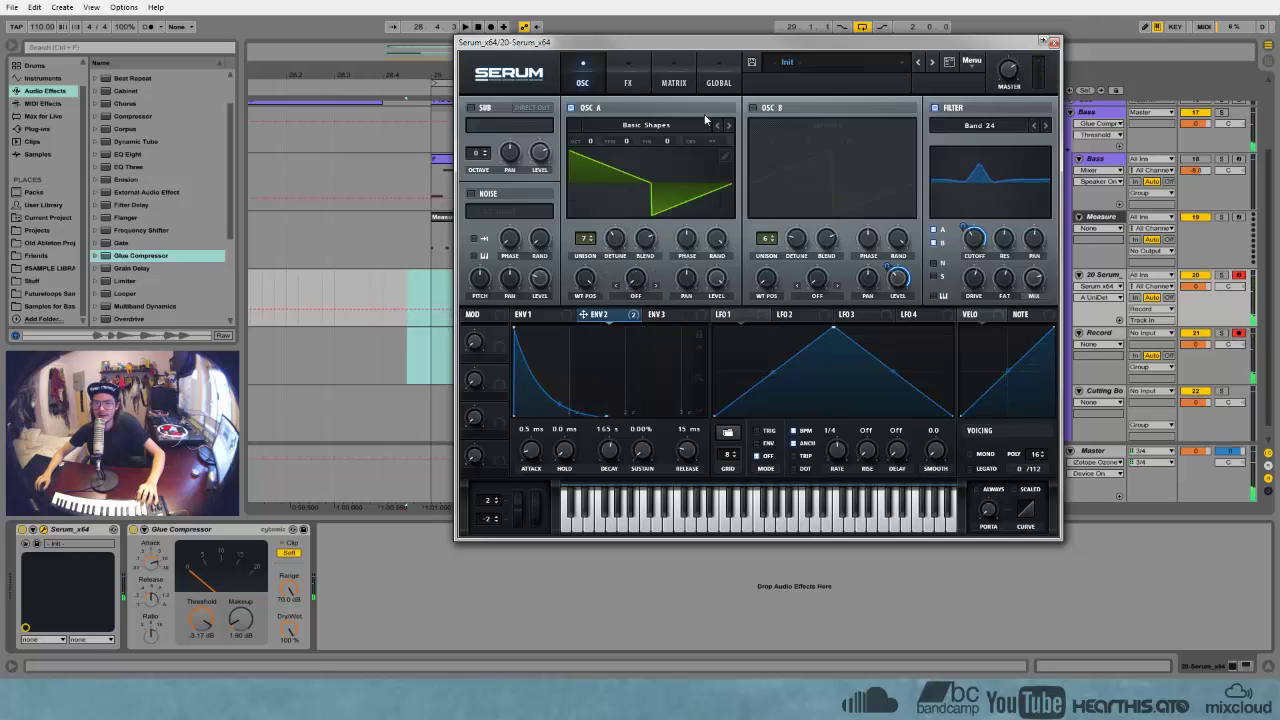
# Record a take from bar 29 while sweeping oscillator A's wavetable position, reset the filter's stereo control, and stop recording
pyautogui.click(490, 27)
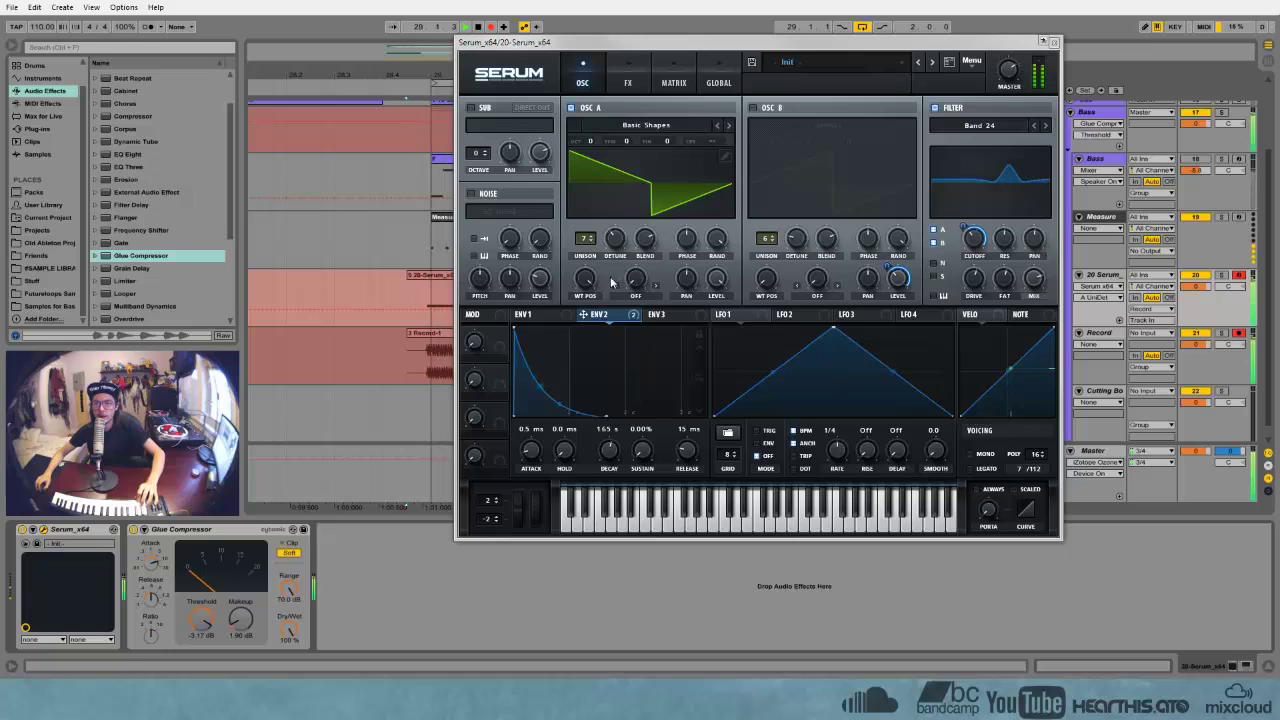
pyautogui.moveTo(585, 280); pyautogui.dragTo(596, 324)
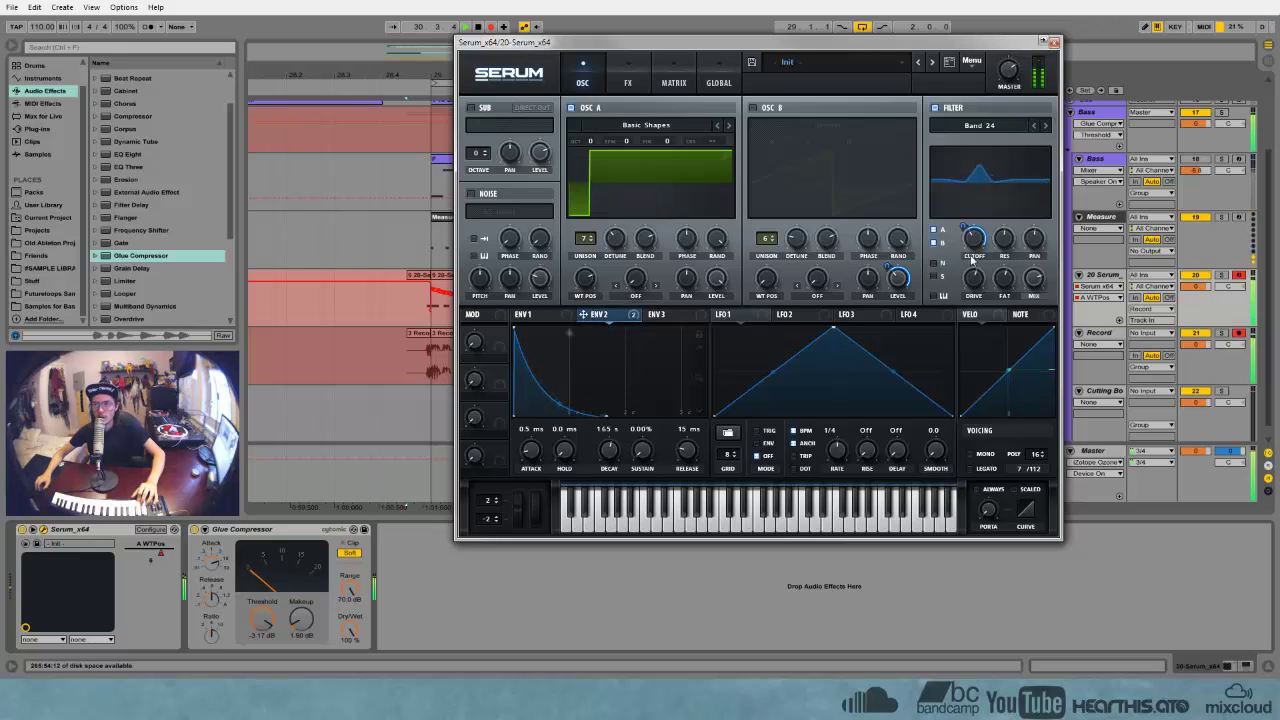
pyautogui.rightClick(1034, 240)
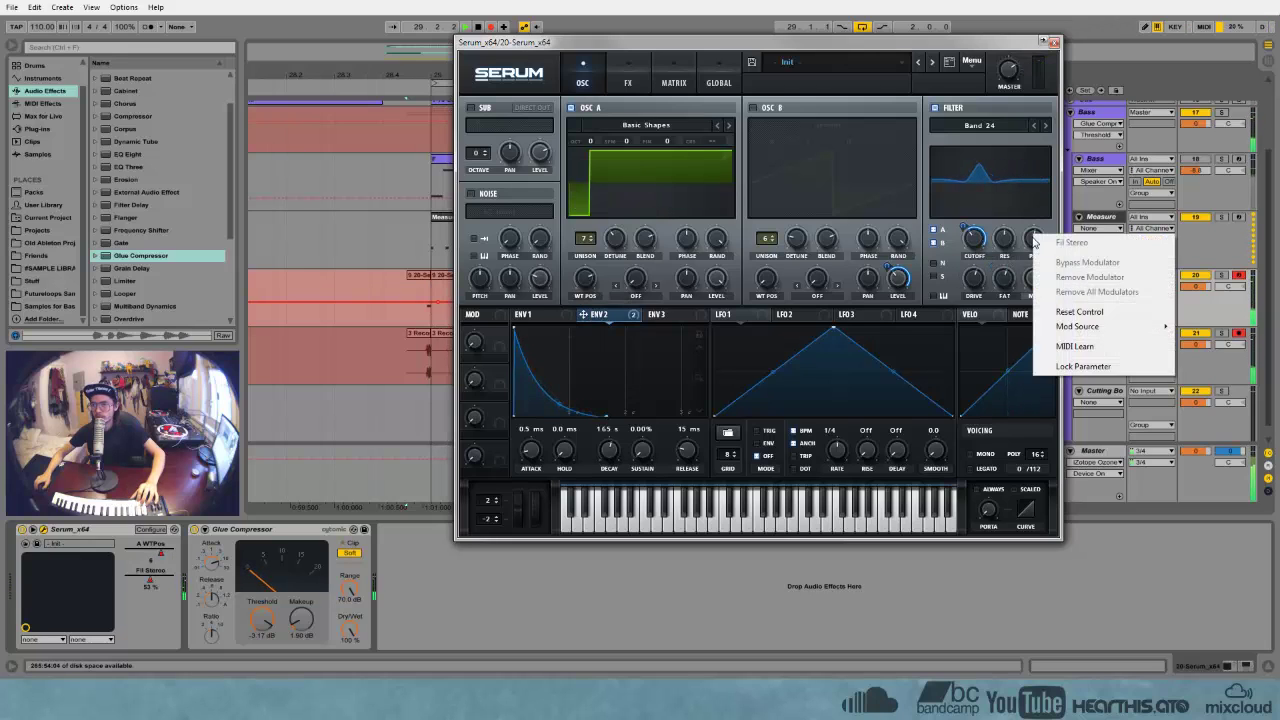
pyautogui.click(1079, 312)
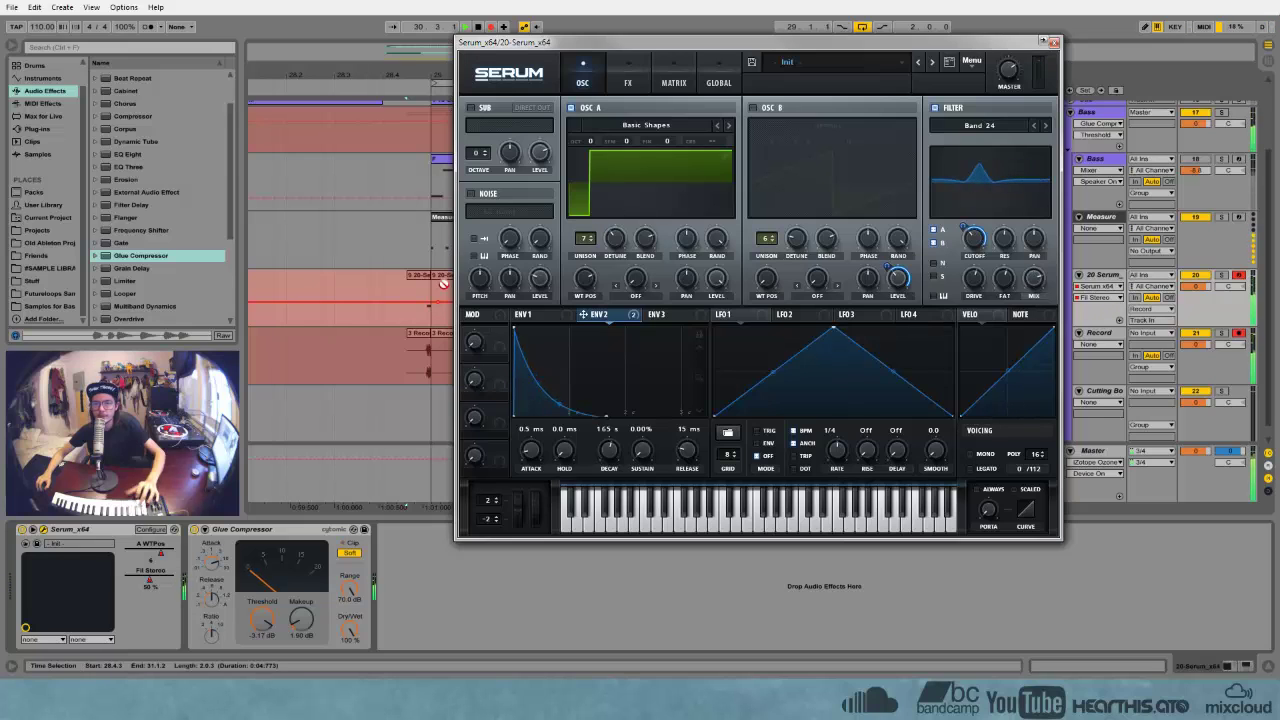
pyautogui.click(434, 320)
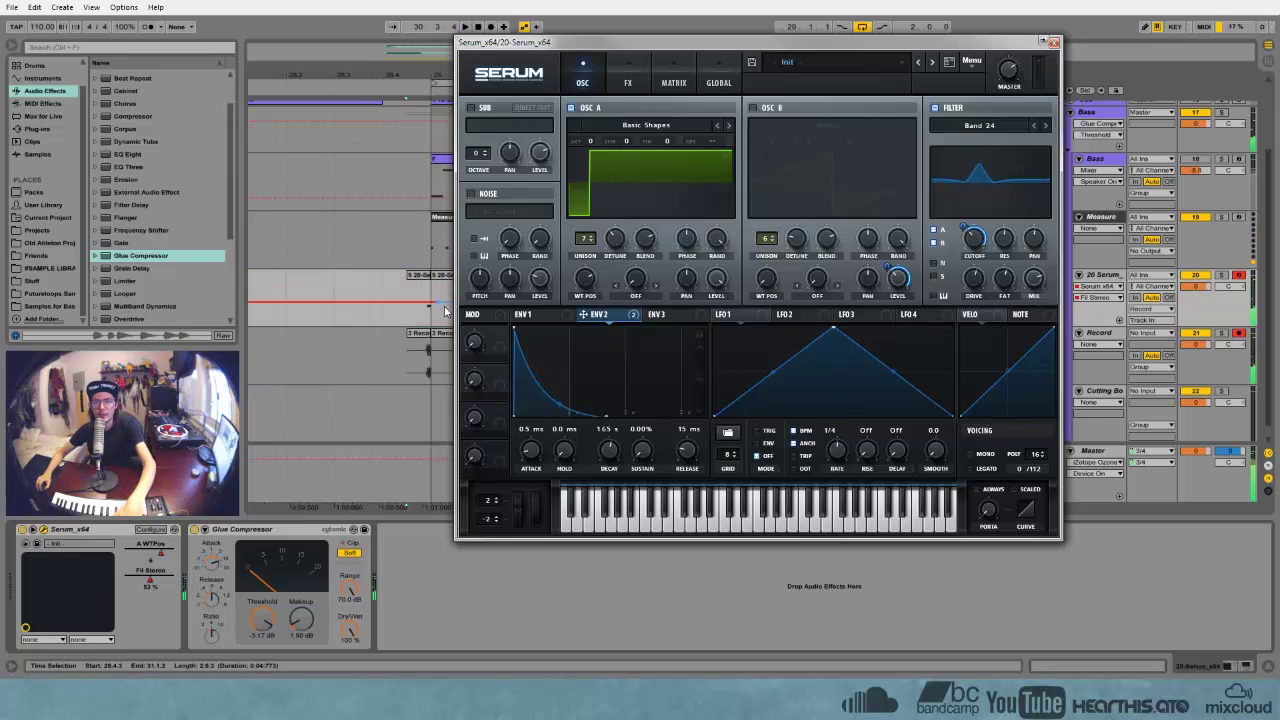
# Record another take from bar 29 while sweeping oscillator A's wavetable position, stop, and close the Serum window
pyautogui.click(491, 27)
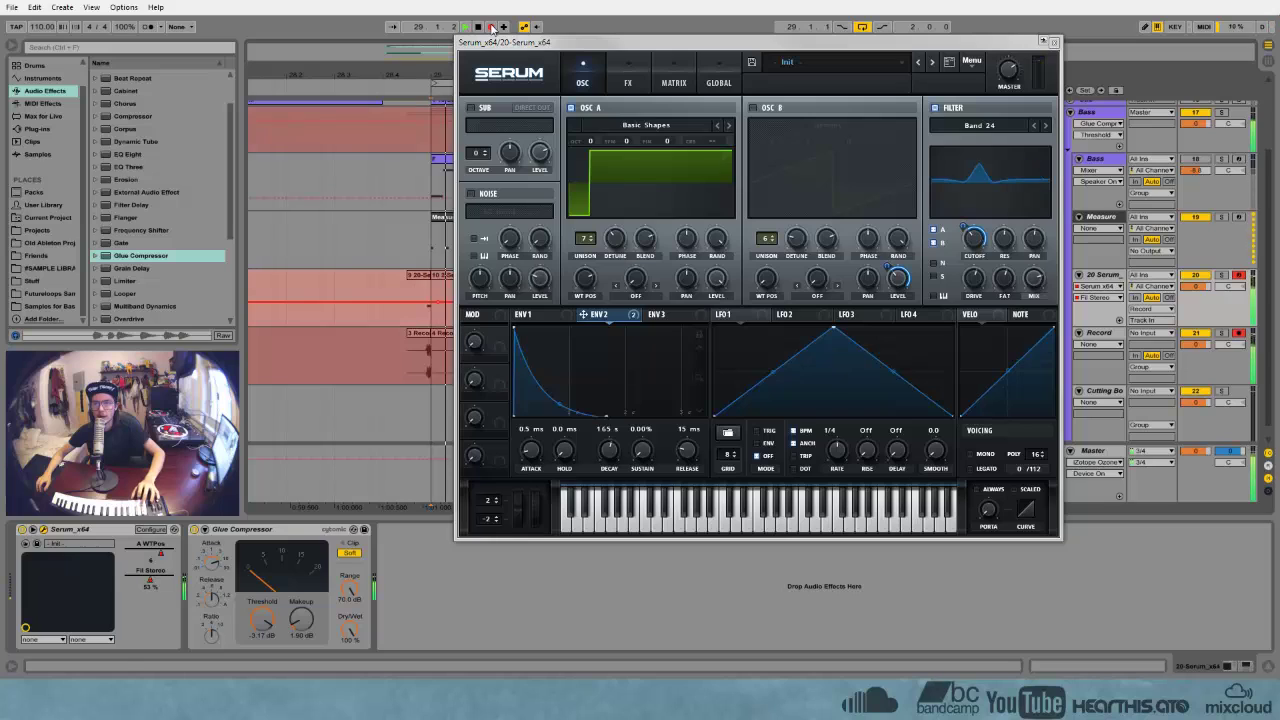
pyautogui.click(587, 280)
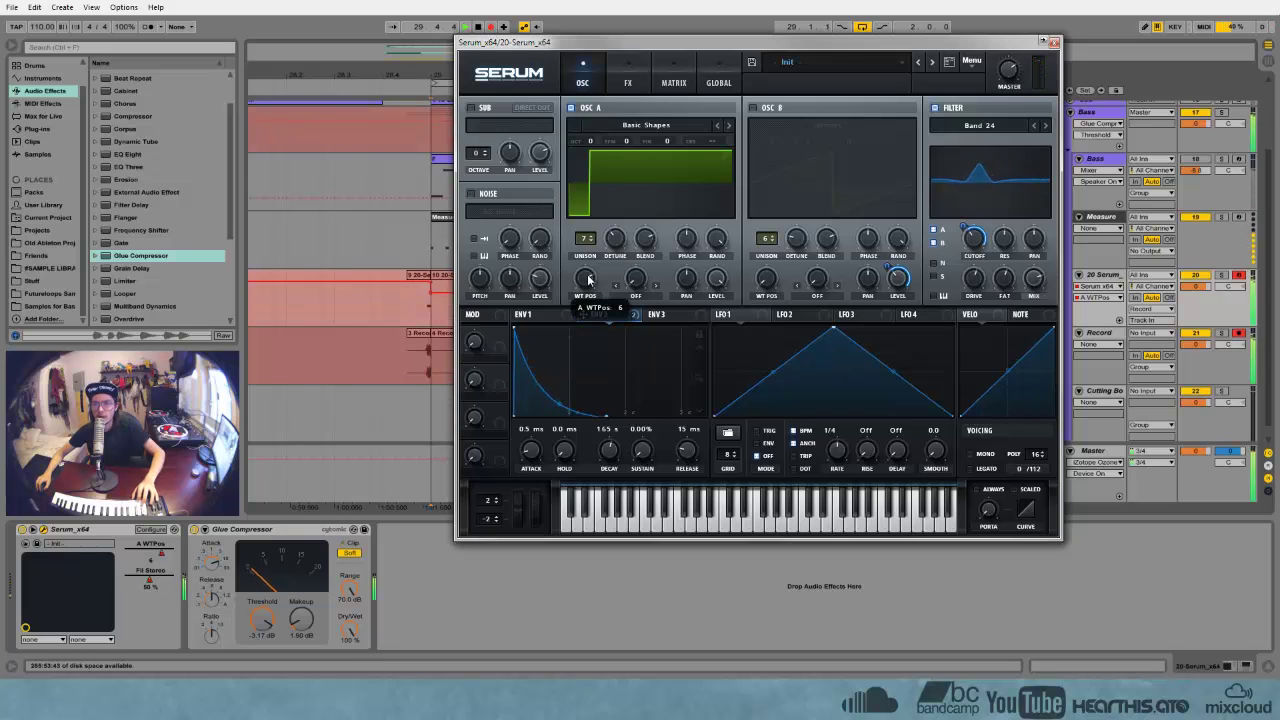
pyautogui.moveTo(587, 272); pyautogui.dragTo(586, 243)
pyautogui.moveTo(587, 284)
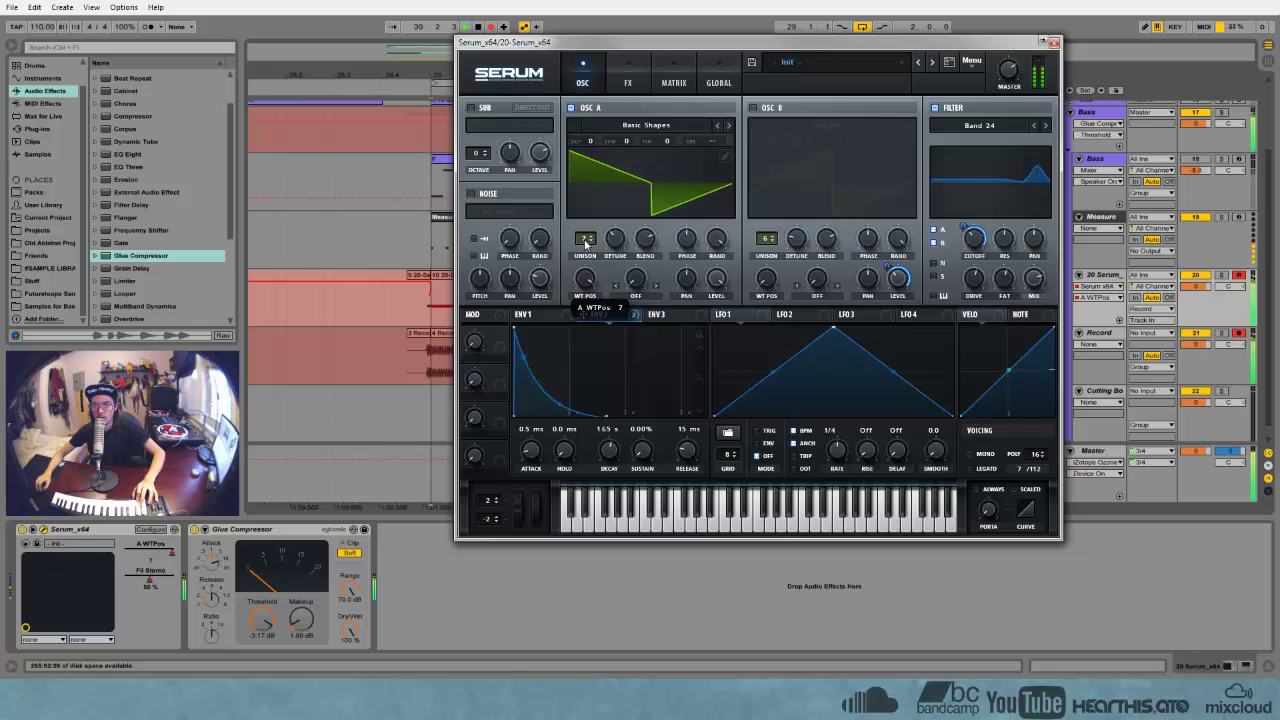
pyautogui.press('space')
pyautogui.click(1054, 43)
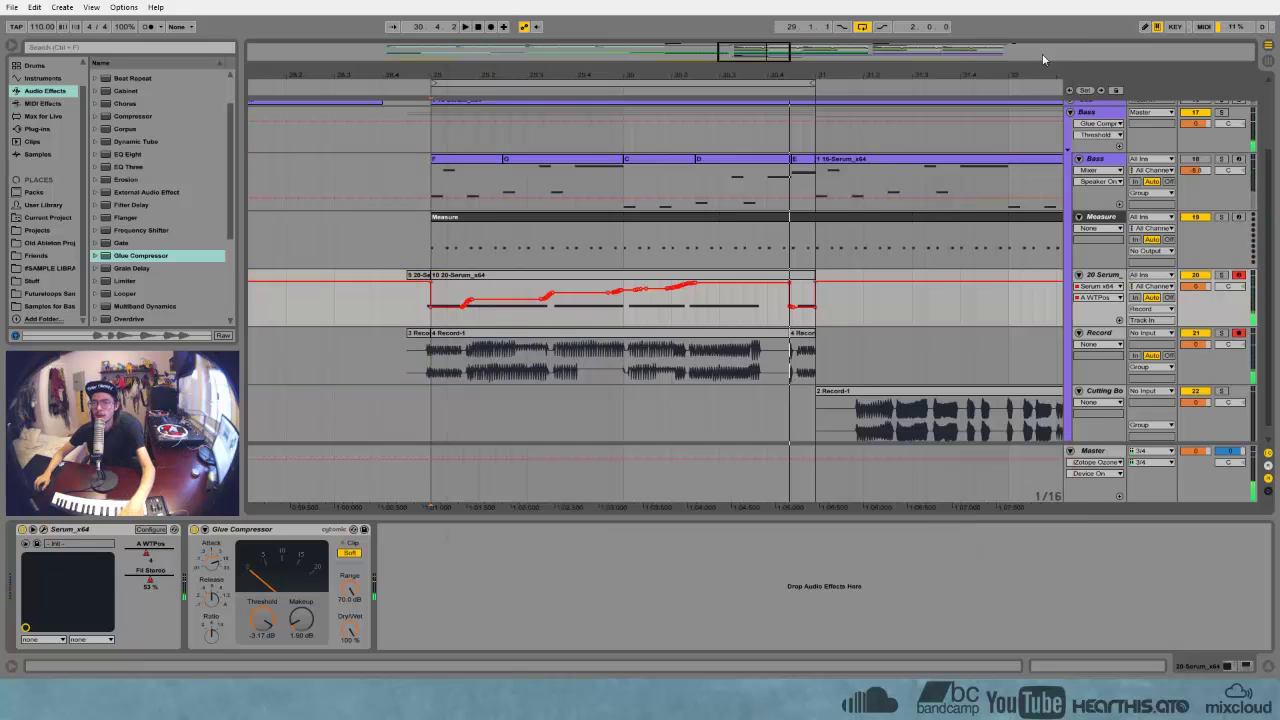
# Select the new audio clip on the Record track, solo the track, and play the clip back
pyautogui.click(588, 343)
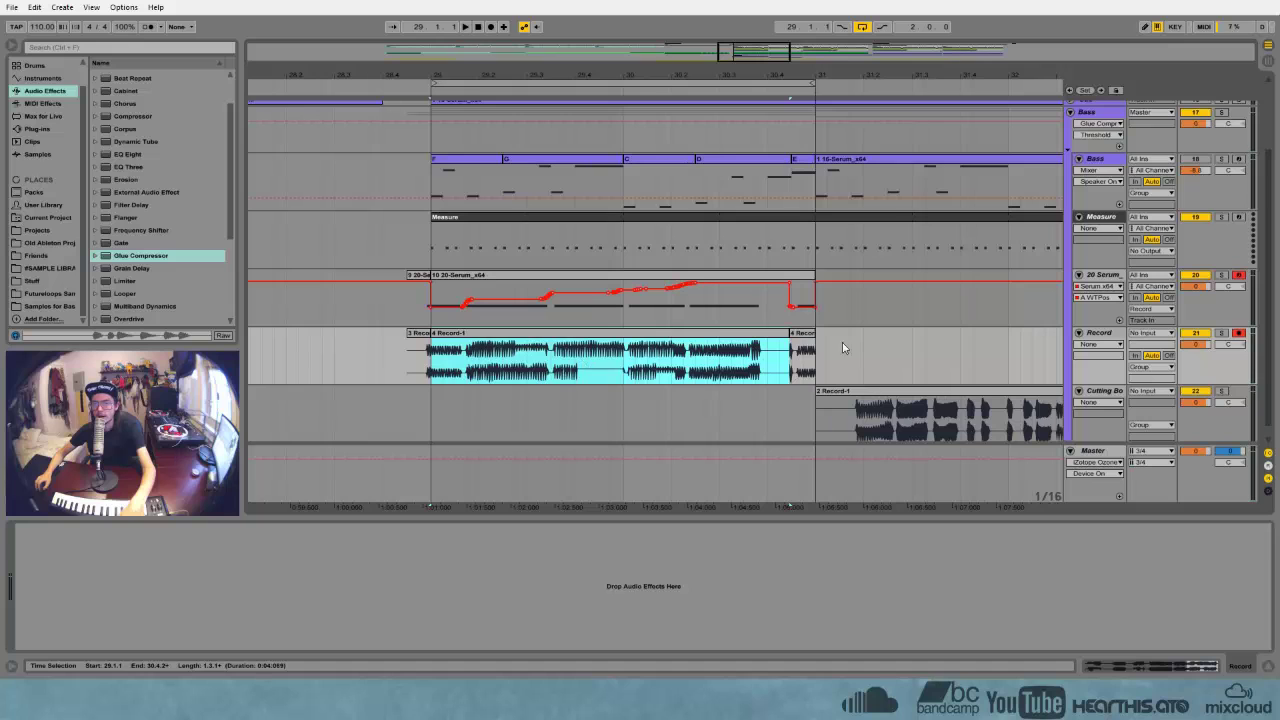
pyautogui.click(1221, 332)
pyautogui.press('space')
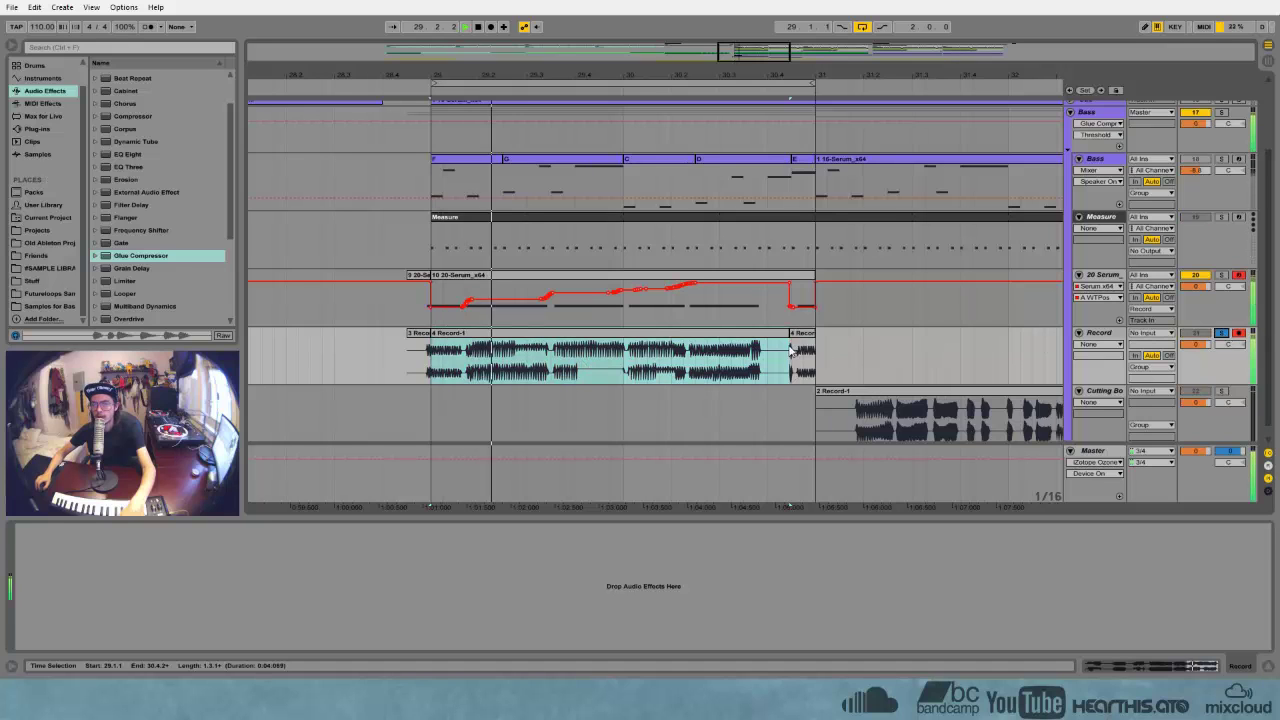
# Extend the start of the Record clip back to about the middle of bar 25 and play it from 26.4
pyautogui.moveTo(632, 77); pyautogui.dragTo(634, 38)
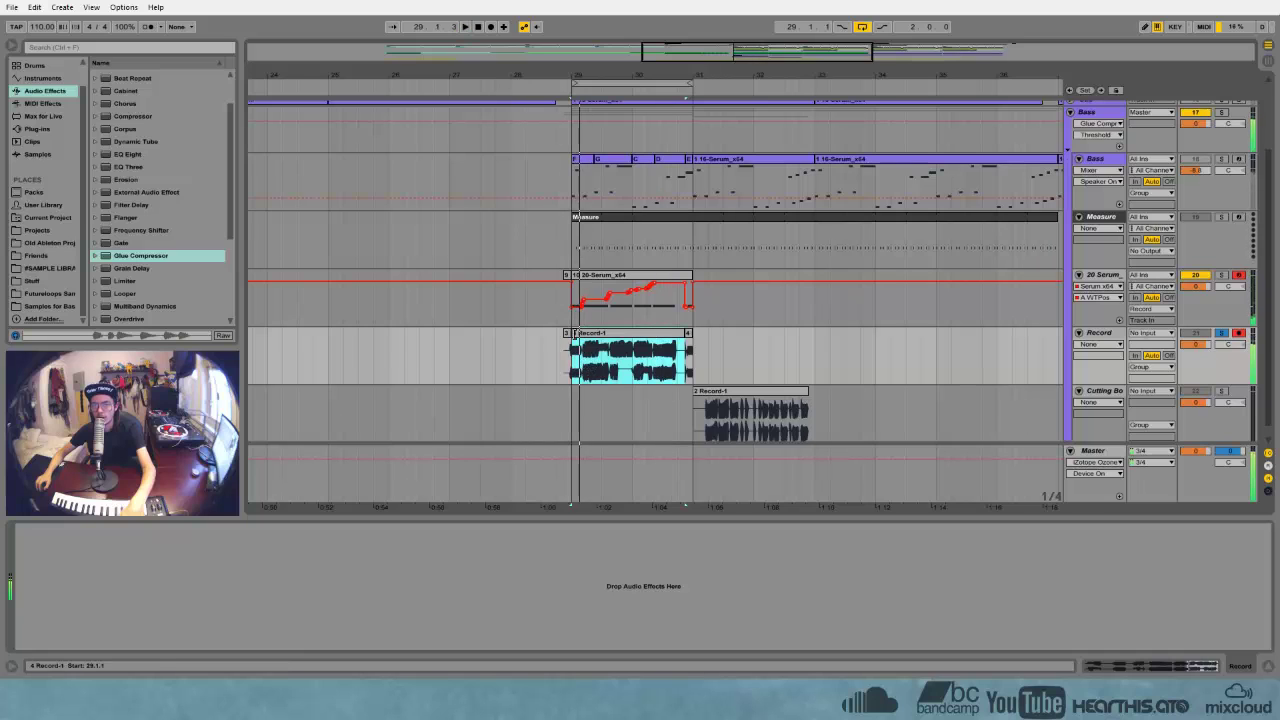
pyautogui.moveTo(573, 345); pyautogui.dragTo(362, 343)
pyautogui.press('space')
pyautogui.press('space')
pyautogui.click(433, 362)
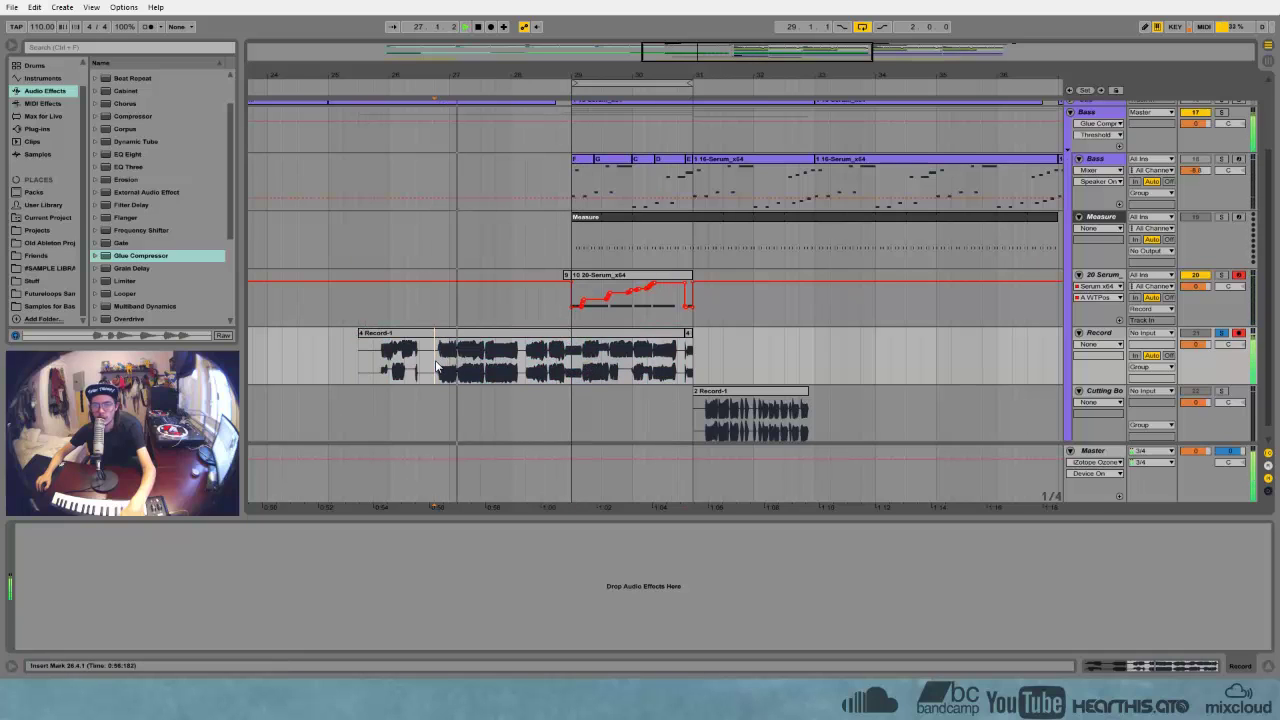
# Audition the Record clip from 25.4, extend its start back to bar 23, and play it from there
pyautogui.click(374, 368)
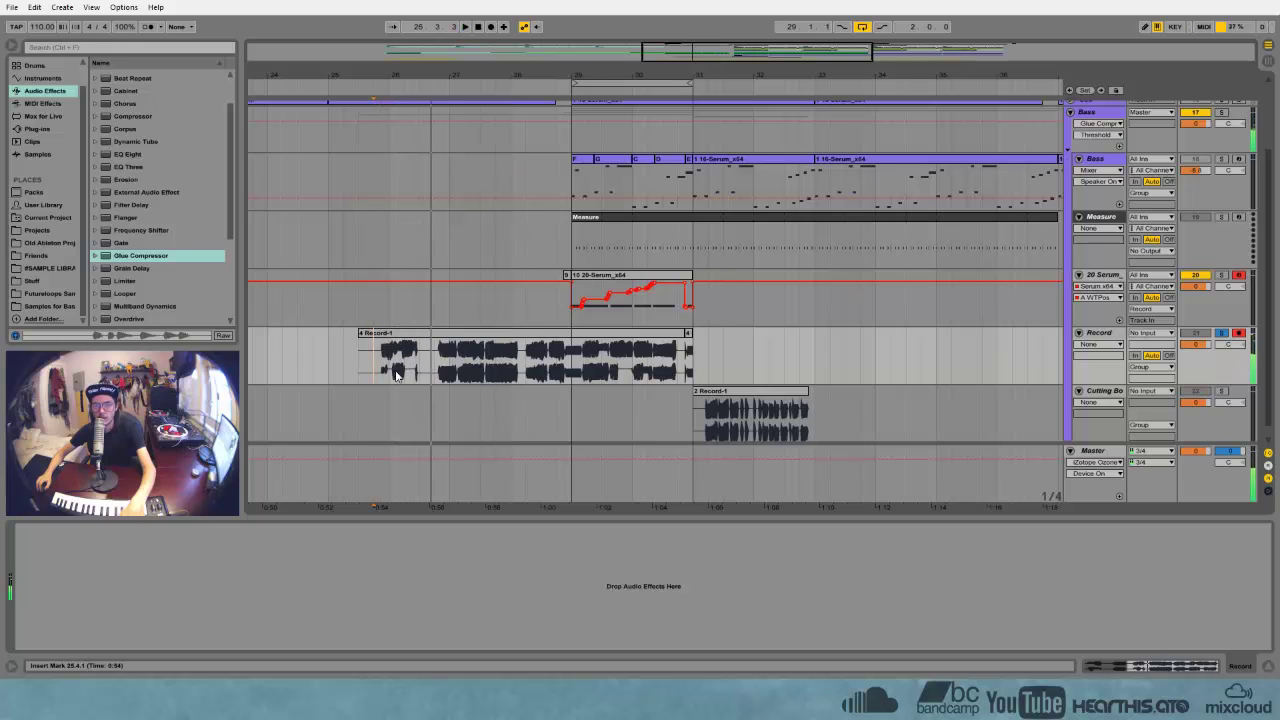
pyautogui.moveTo(360, 333); pyautogui.dragTo(223, 347)
pyautogui.press('space')
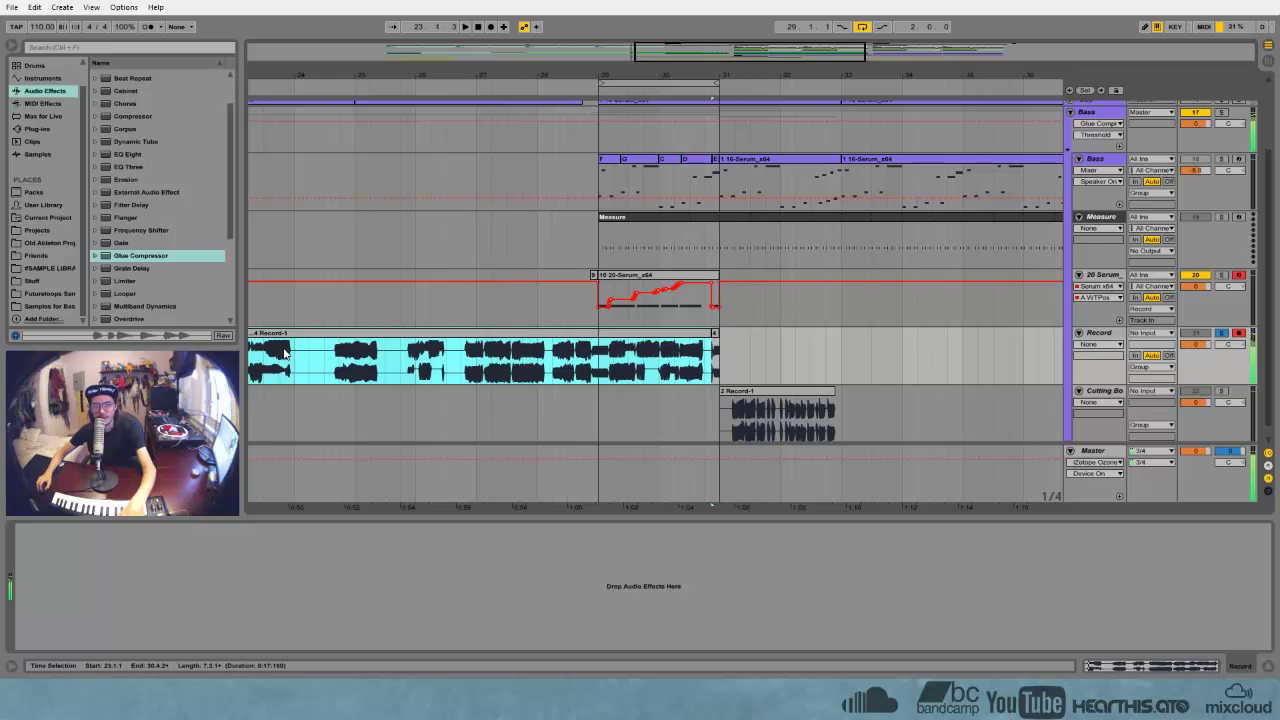
# Move the first two bass notes of the Record clip to the Cutting Board track, at bars 33 and 34
pyautogui.hscroll(-3, 374, 380)
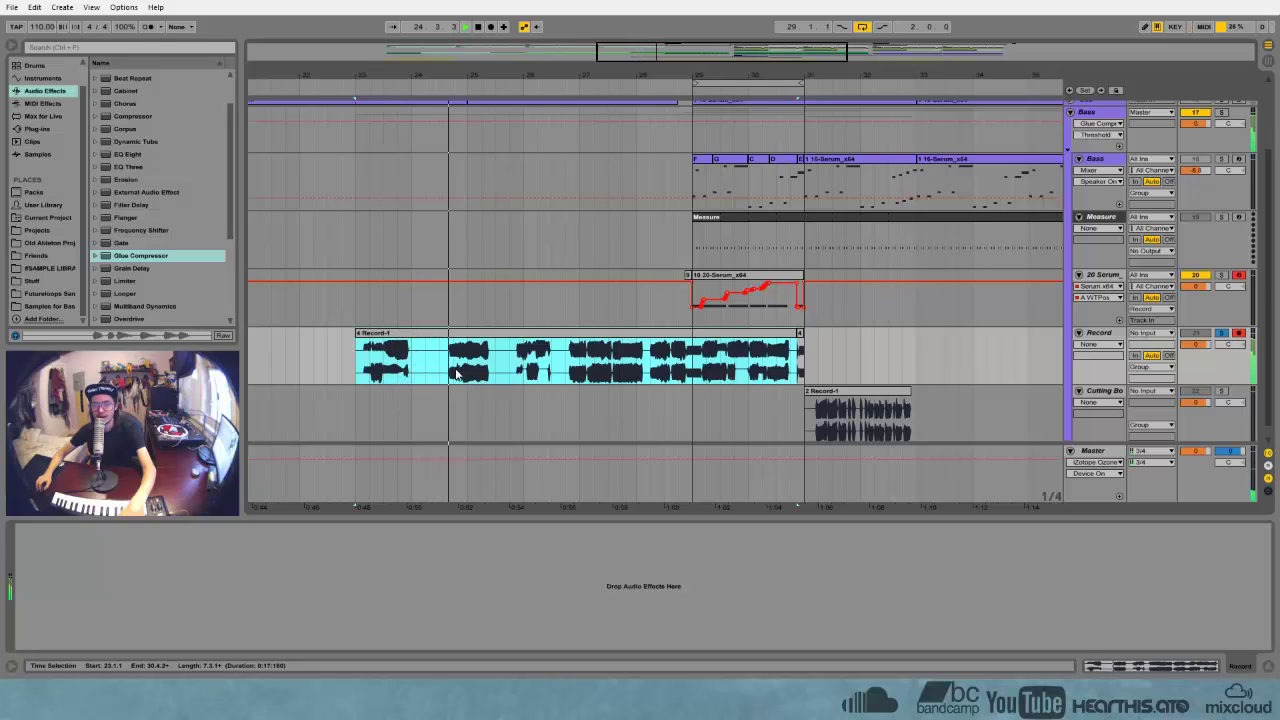
pyautogui.moveTo(413, 365); pyautogui.dragTo(928, 405)
pyautogui.moveTo(448, 365); pyautogui.dragTo(995, 410)
# Audition the Record clip from 25.4, split out the short slice at 26.1, and move it to Cutting Board at about 34.4
pyautogui.click(519, 370)
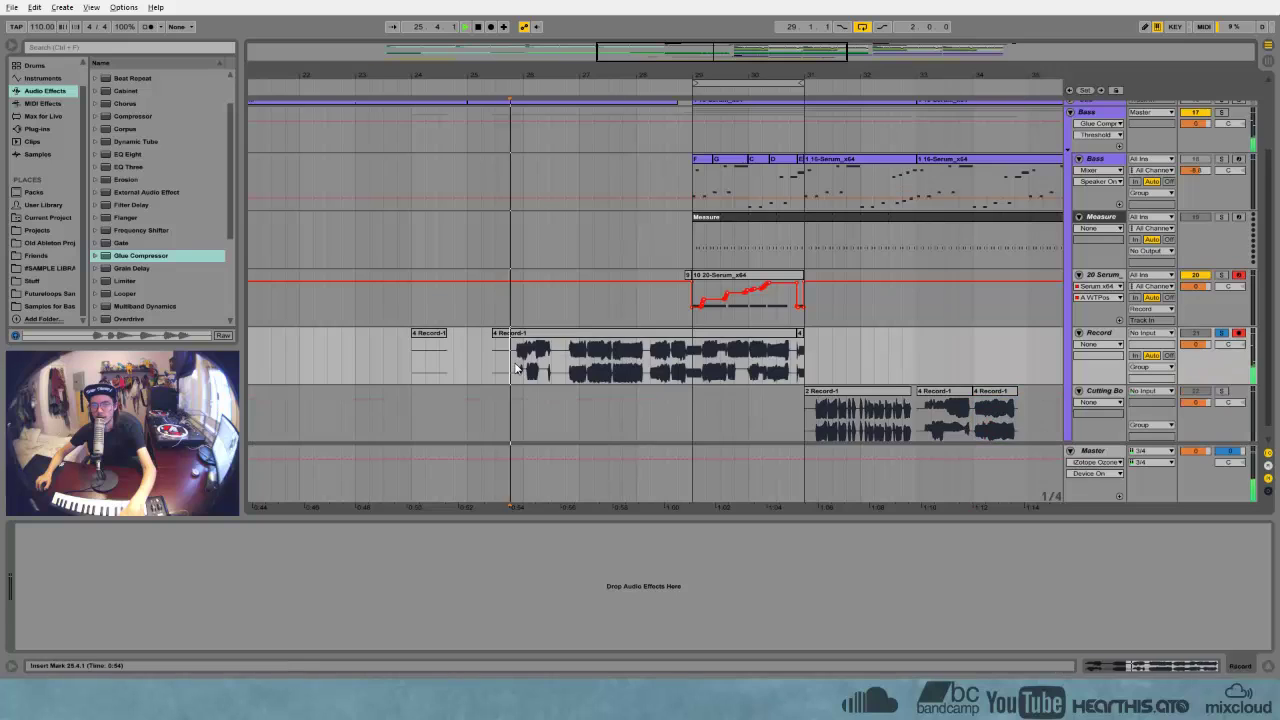
pyautogui.scroll(5, 543, 222)
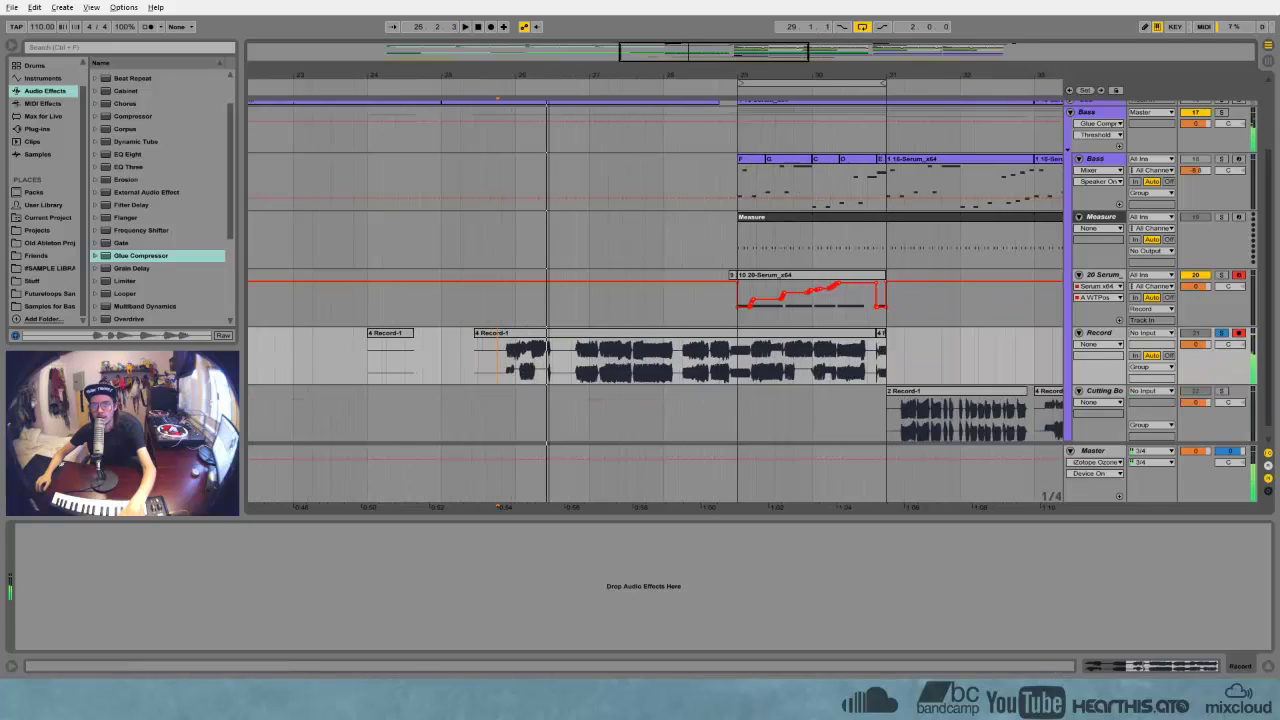
pyautogui.click(497, 368)
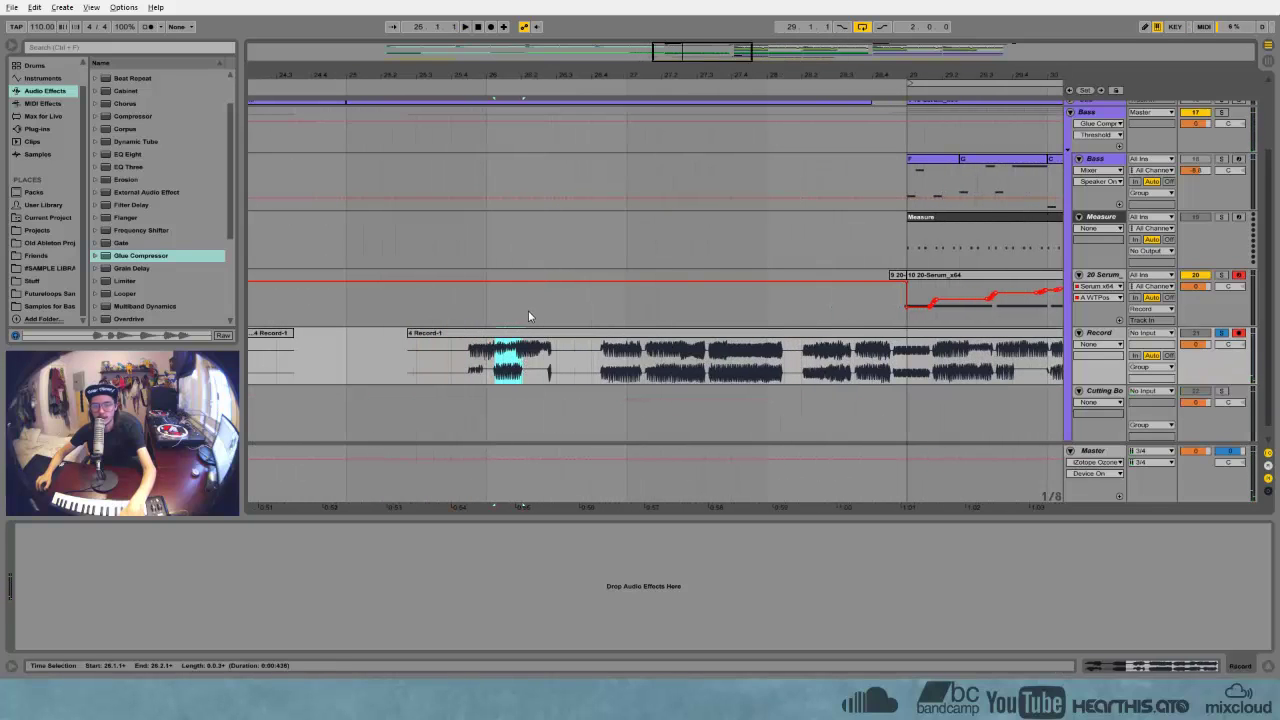
pyautogui.hotkey('ctrl', 'e')
pyautogui.moveTo(563, 74); pyautogui.dragTo(424, 52)
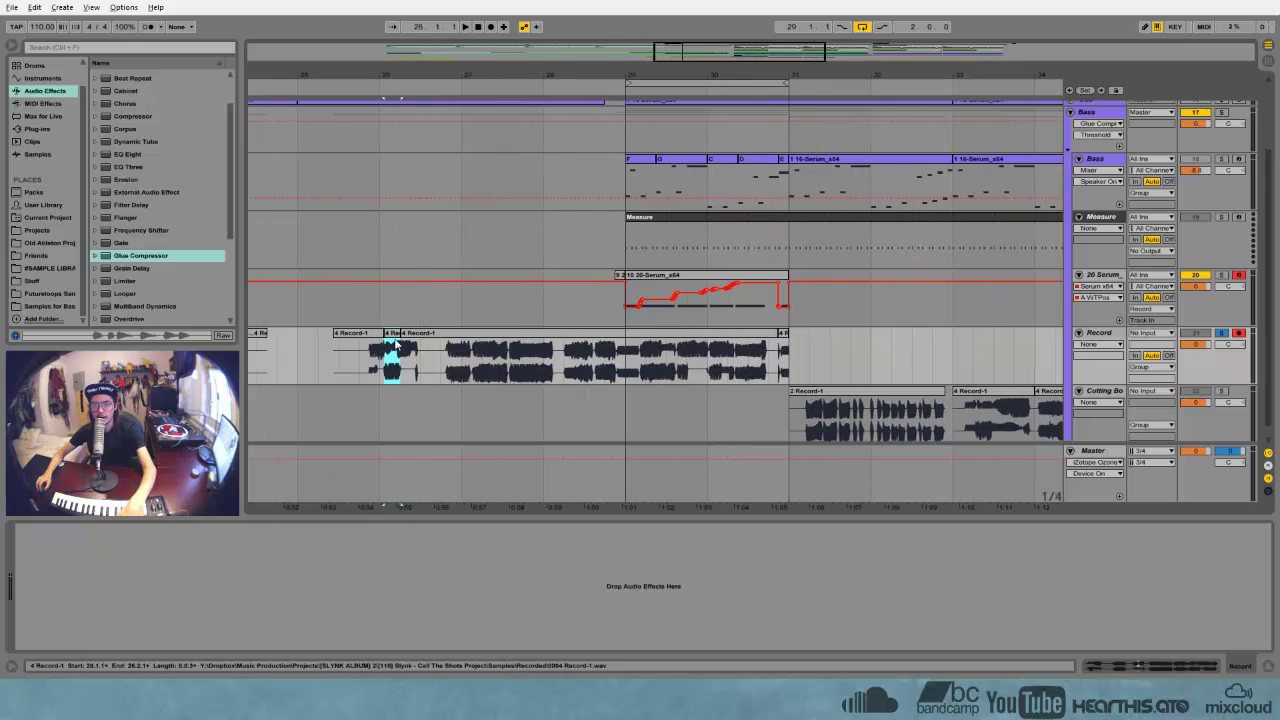
pyautogui.moveTo(395, 345); pyautogui.dragTo(1036, 416)
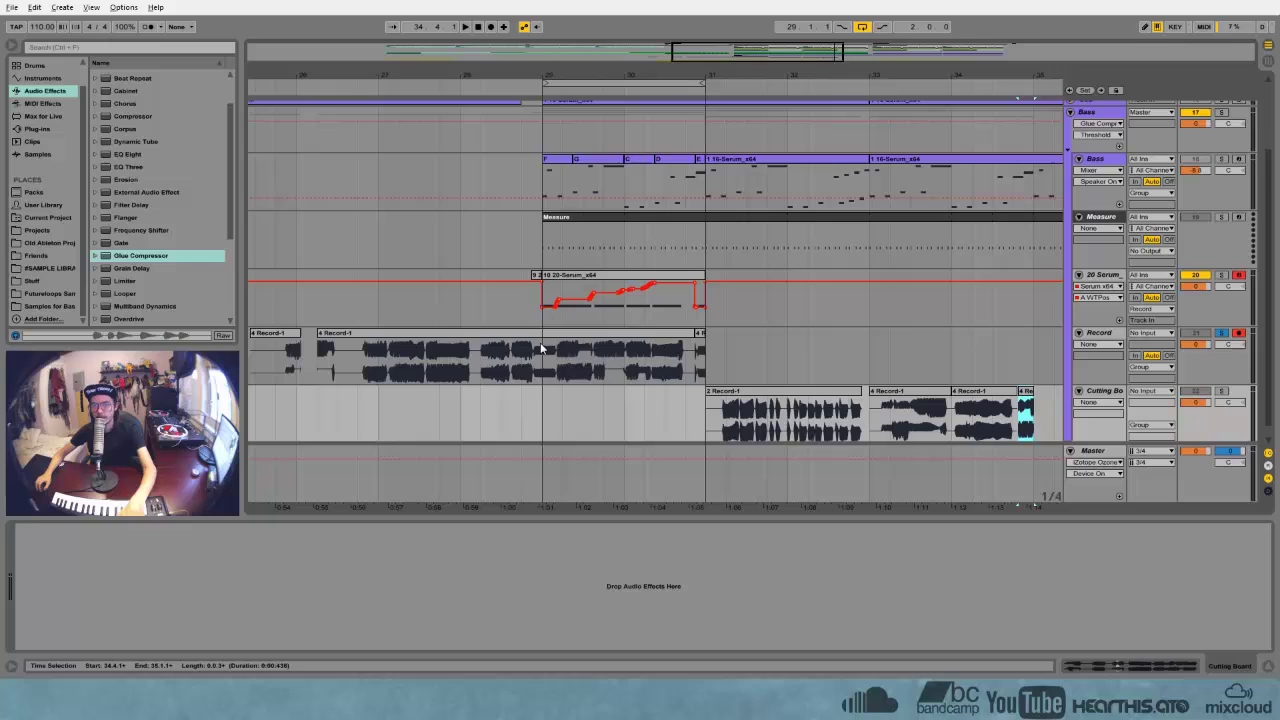
# Audition the Record clip from 26.4 and move the slice just before bar 28 to Cutting Board at about bar 35
pyautogui.click(370, 371)
pyautogui.press('space')
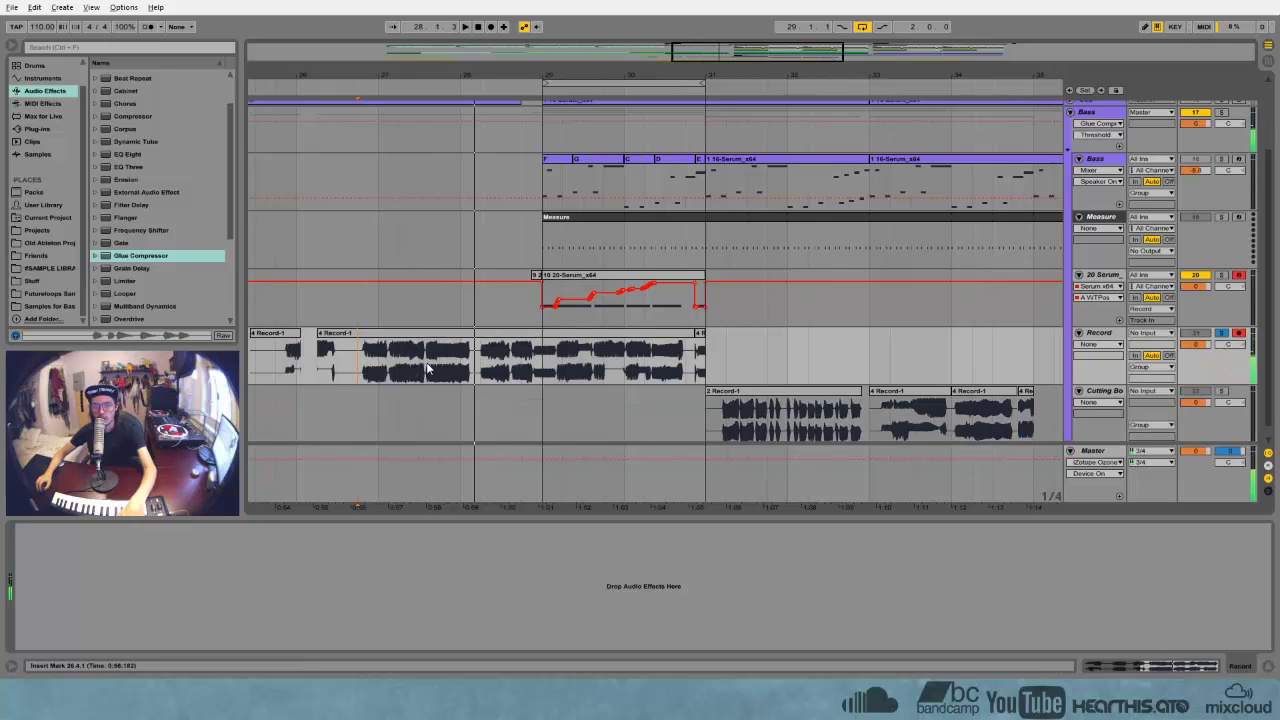
pyautogui.click(425, 368)
pyautogui.moveTo(425, 367); pyautogui.dragTo(1024, 405)
# Audition the rest of the Record clip and move the slice at bar 30 to the end of the Cutting Board clips
pyautogui.click(520, 362)
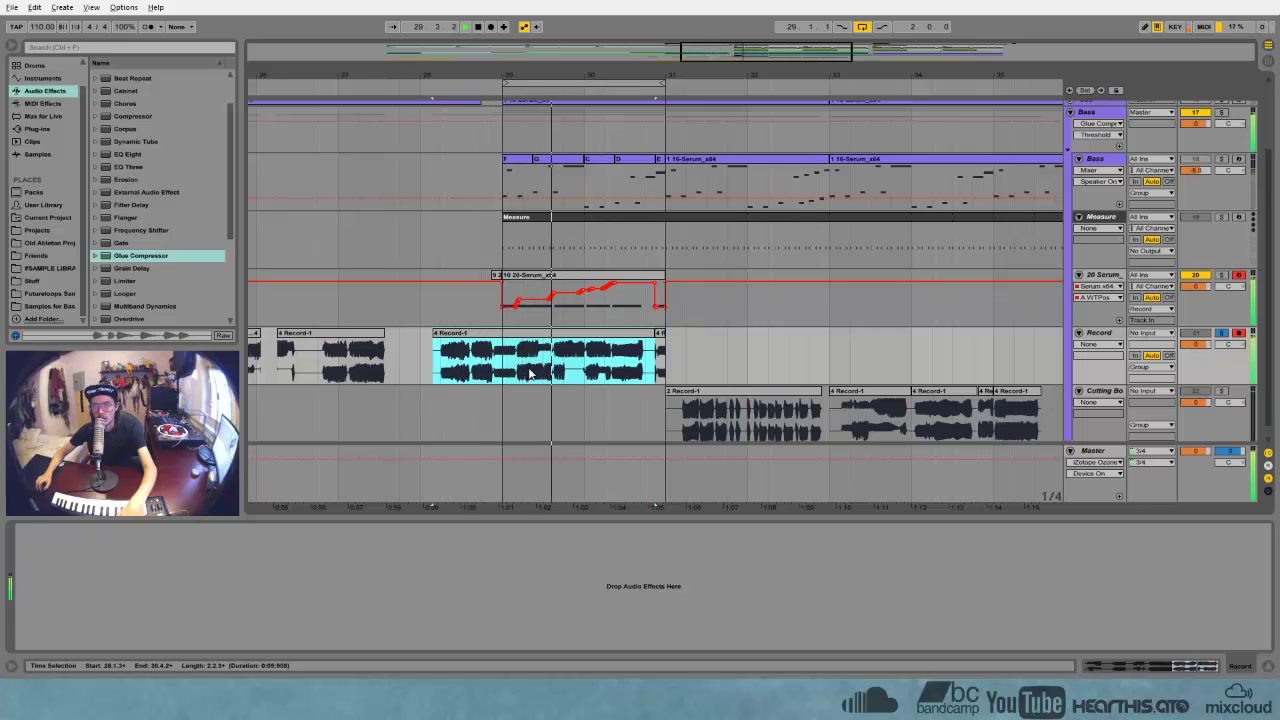
pyautogui.click(587, 368)
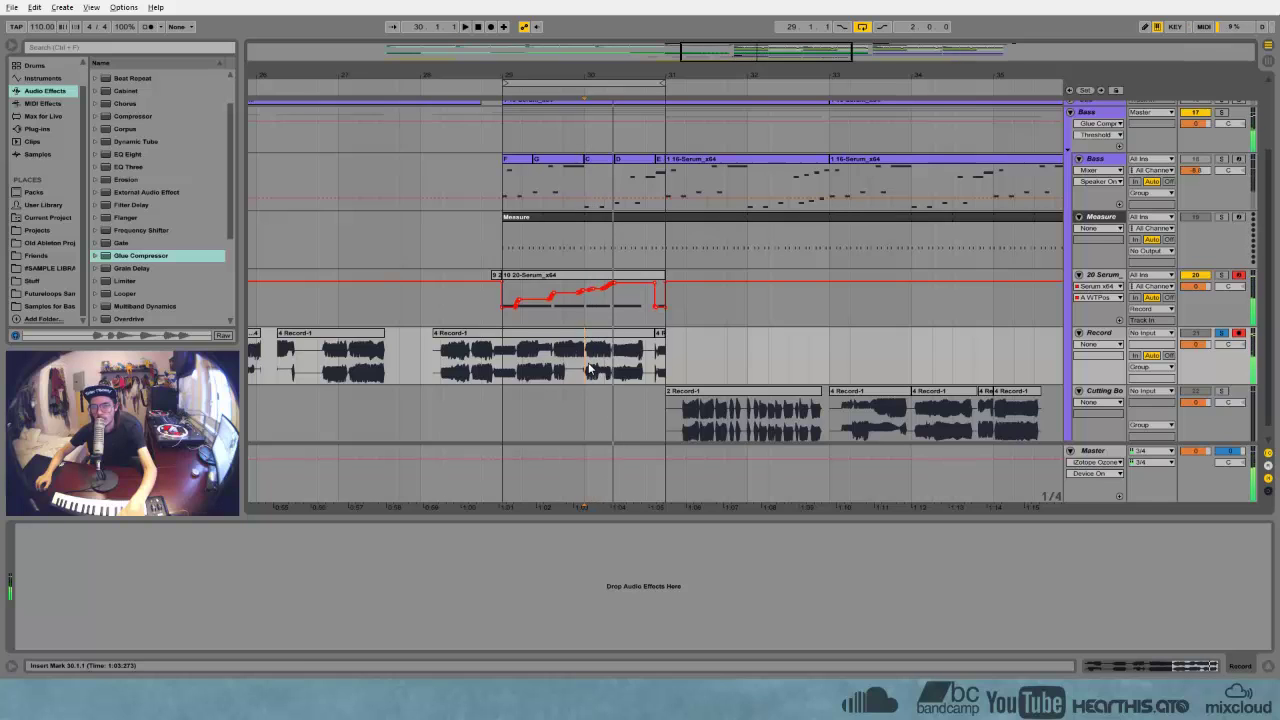
pyautogui.moveTo(589, 368); pyautogui.dragTo(1032, 416)
# Delete all leftover audio clips from the Record track
pyautogui.moveTo(652, 350); pyautogui.dragTo(284, 356)
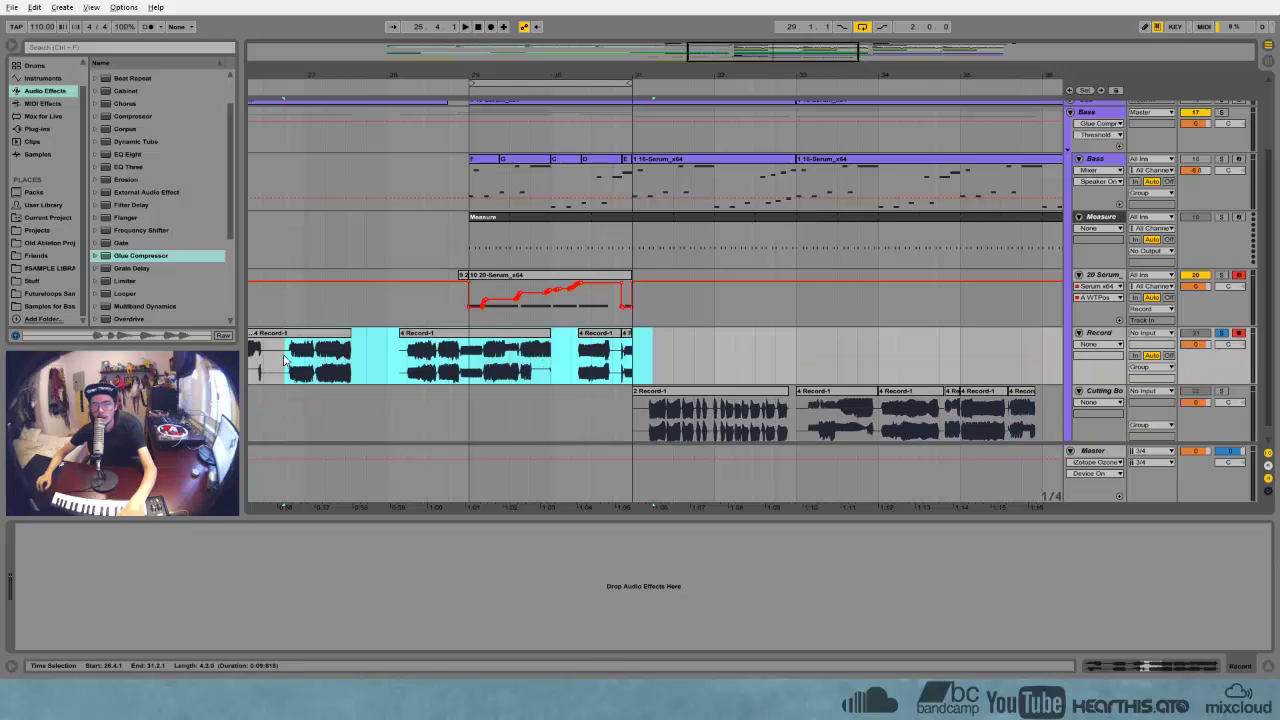
pyautogui.press('Delete')
pyautogui.moveTo(376, 78); pyautogui.dragTo(462, 62)
pyautogui.moveTo(431, 350); pyautogui.dragTo(286, 350)
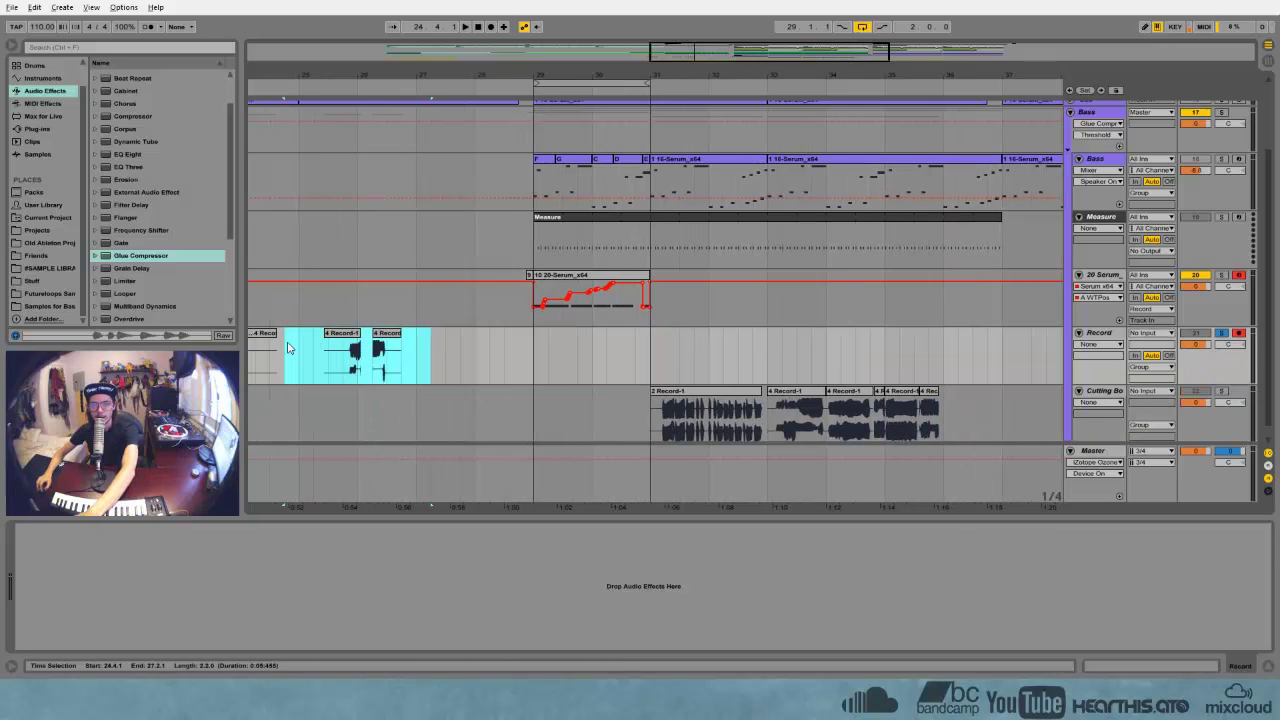
pyautogui.press('Delete')
pyautogui.moveTo(354, 73); pyautogui.dragTo(406, 73)
pyautogui.press('-')
pyautogui.moveTo(350, 356); pyautogui.dragTo(438, 346)
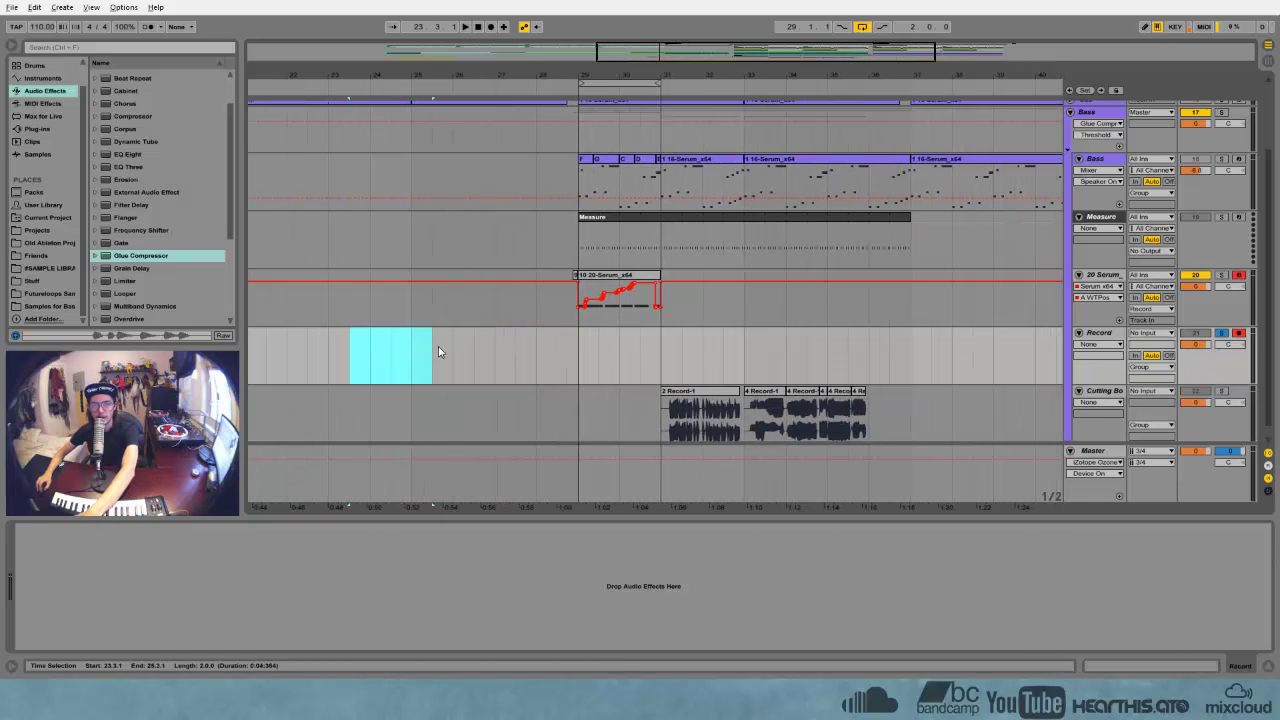
pyautogui.click(666, 353)
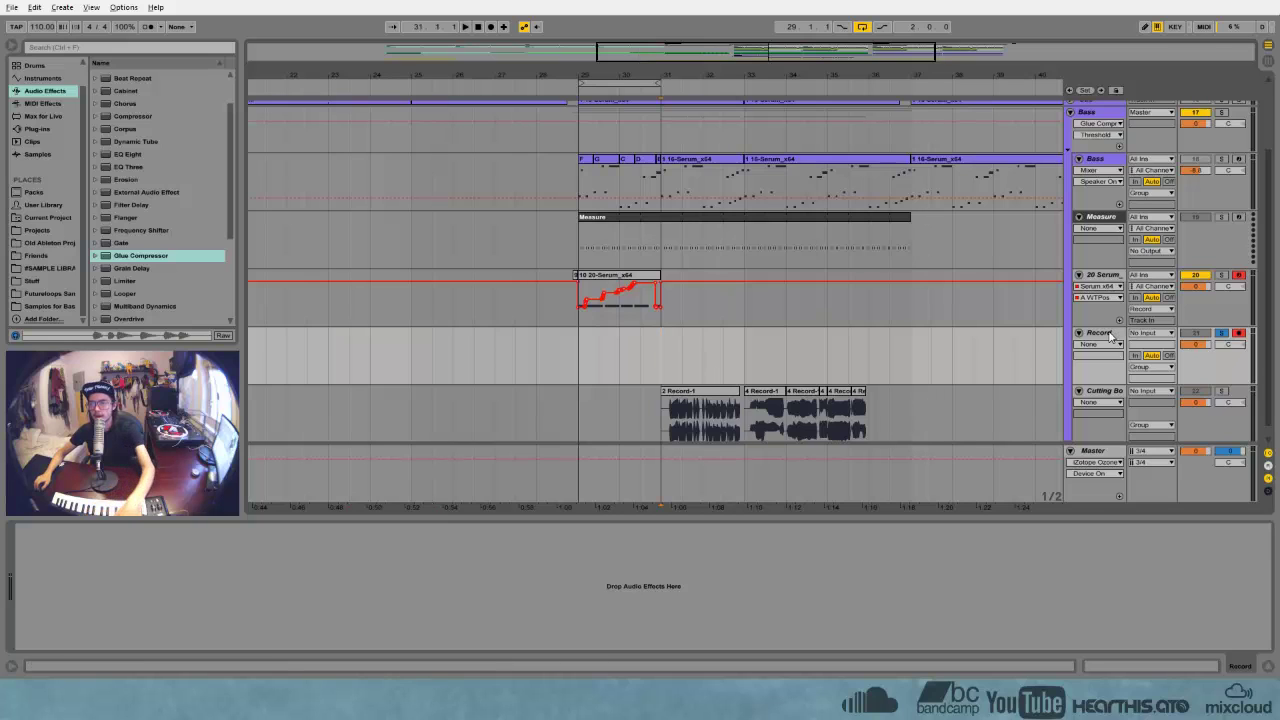
# Replace the Serum instrument on track 20 with the Massive plug-in, keeping the Glue Compressor
pyautogui.click(1097, 289)
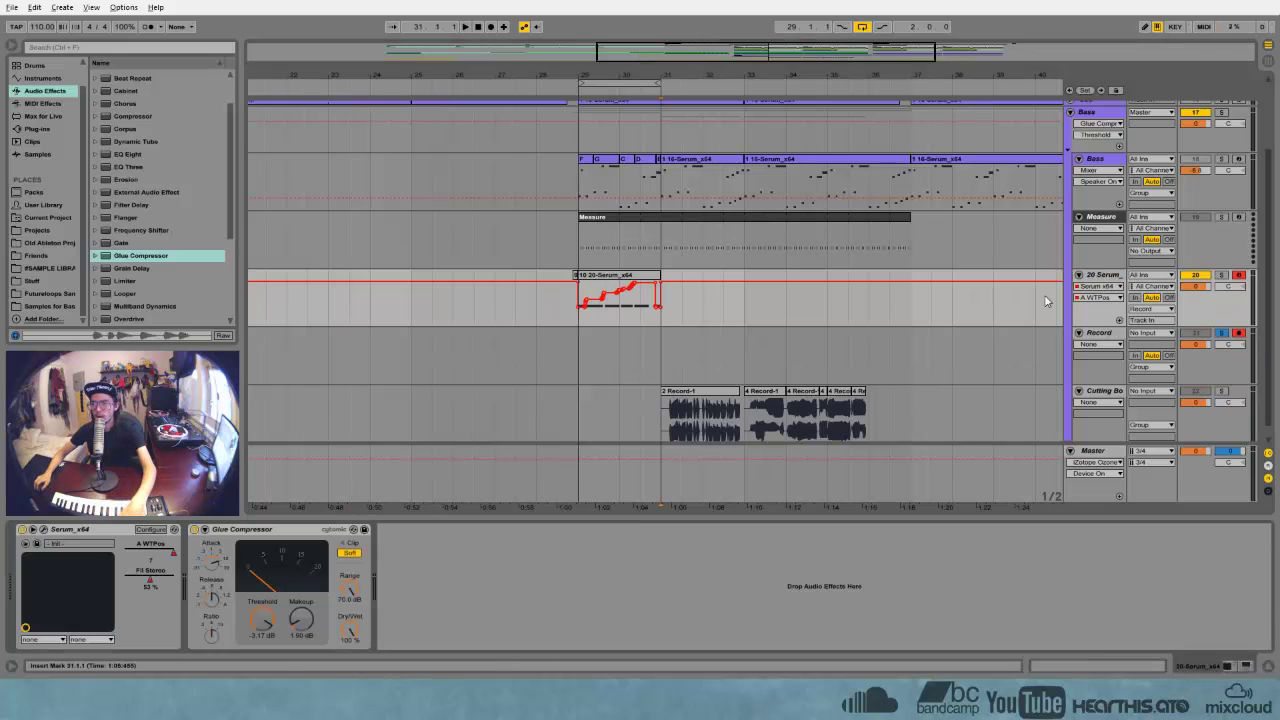
pyautogui.click(100, 534)
pyautogui.press('Delete')
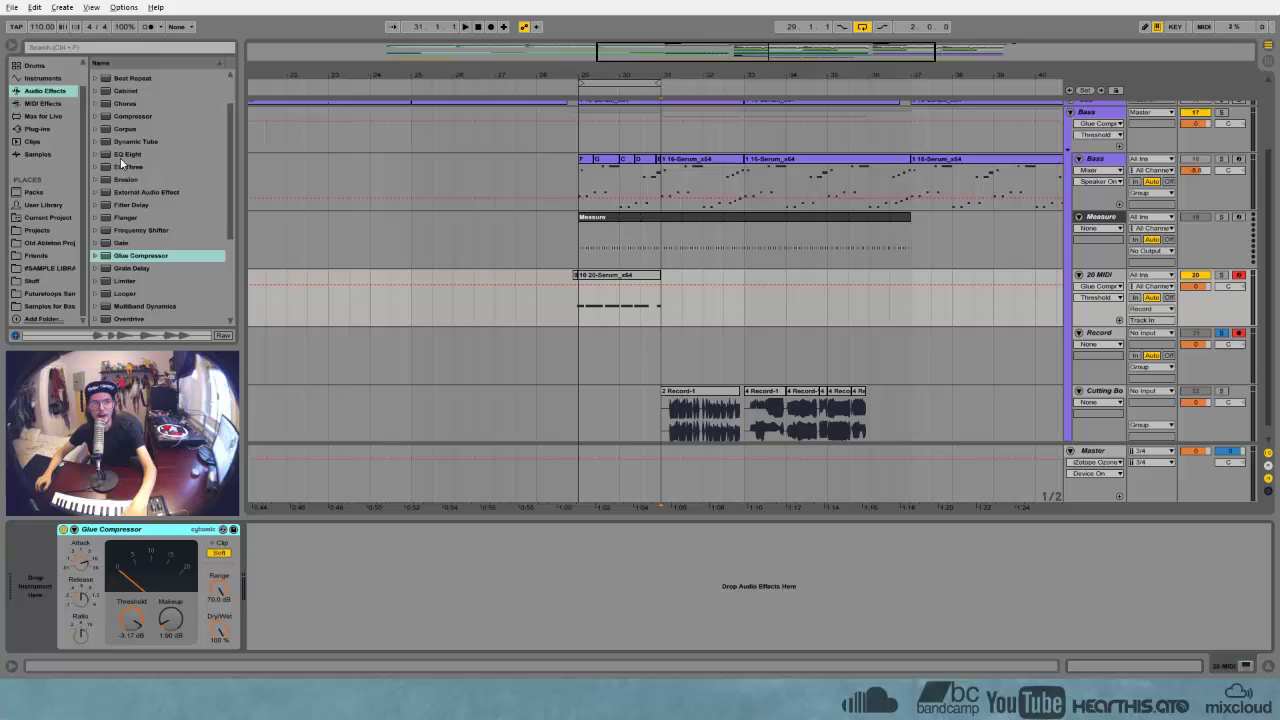
pyautogui.click(45, 204)
pyautogui.click(38, 129)
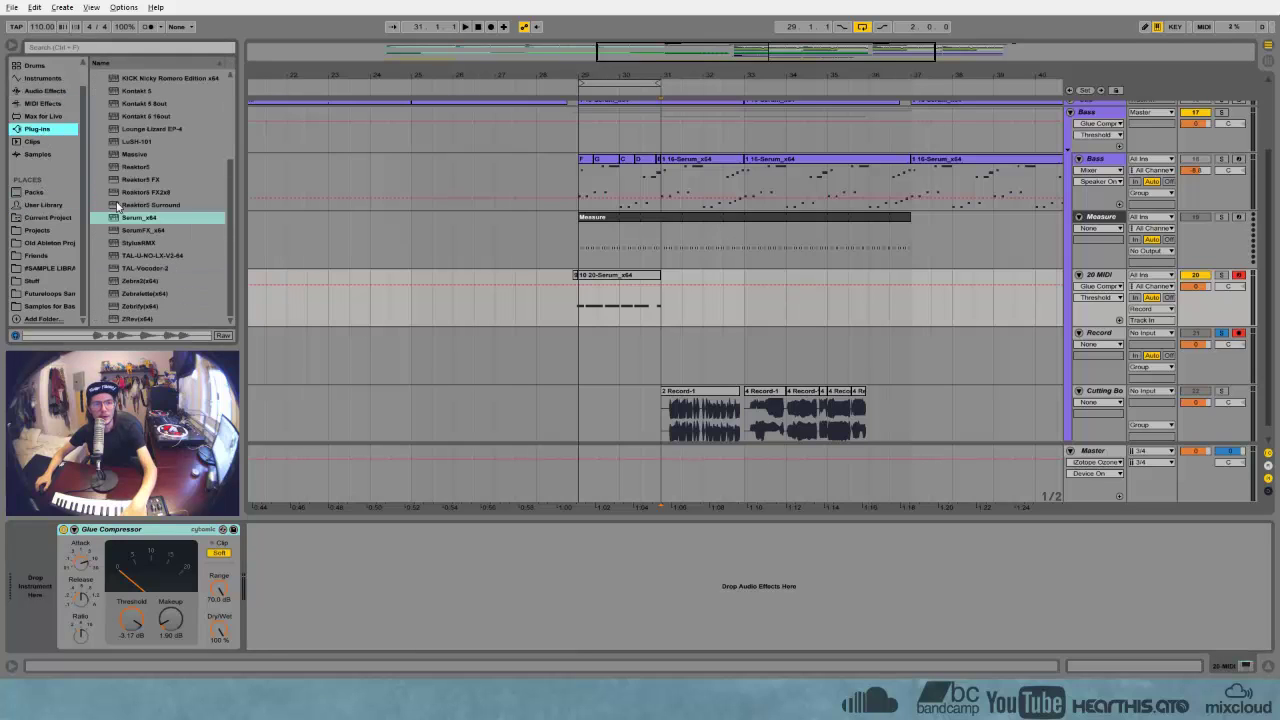
pyautogui.scroll(1, 133, 197)
pyautogui.moveTo(135, 180); pyautogui.dragTo(43, 565)
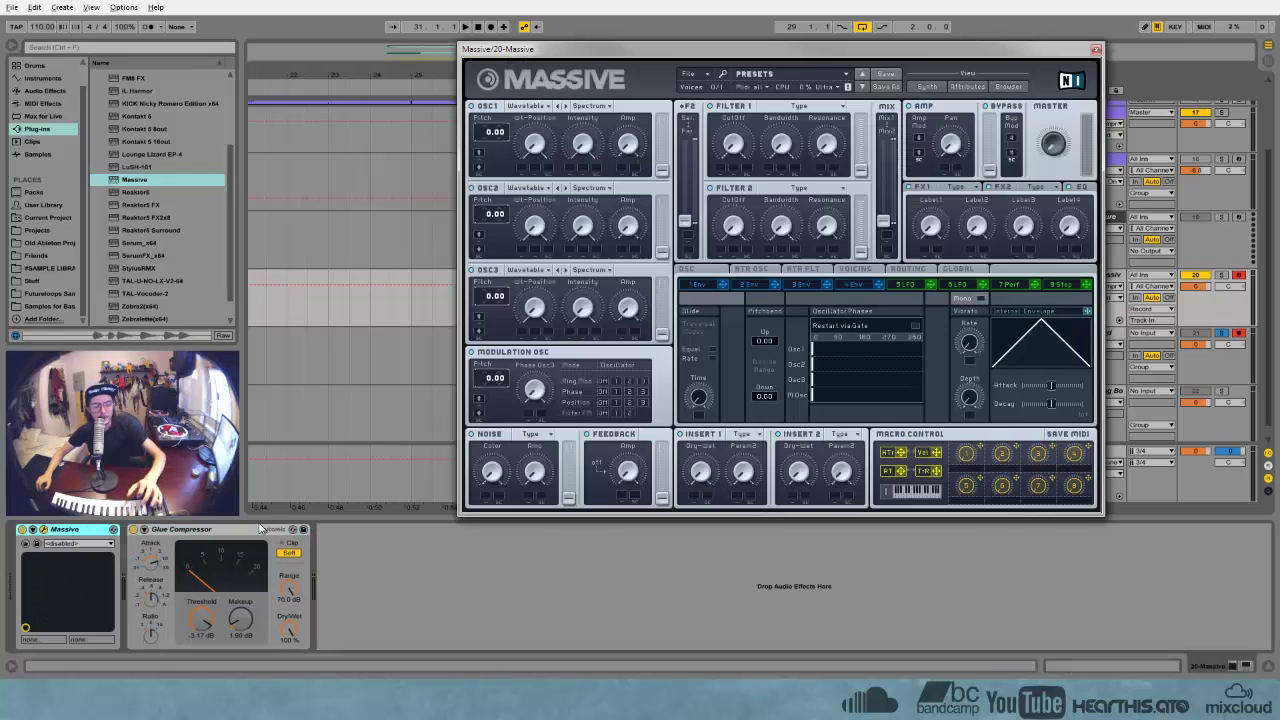
# Start a new sound in Massive and modulate OSC1's pitch with LFO 5, setting the pitch to 19.00 and the amount to 30.00
pyautogui.click(706, 75)
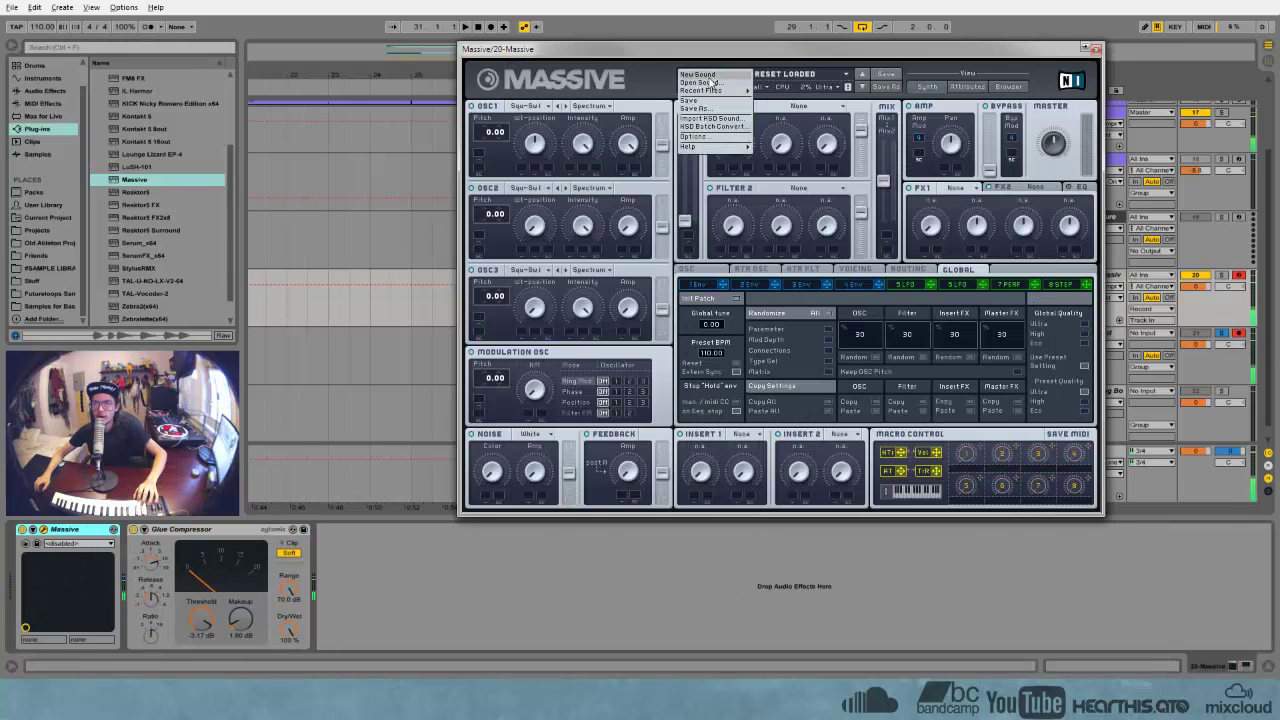
pyautogui.click(700, 75)
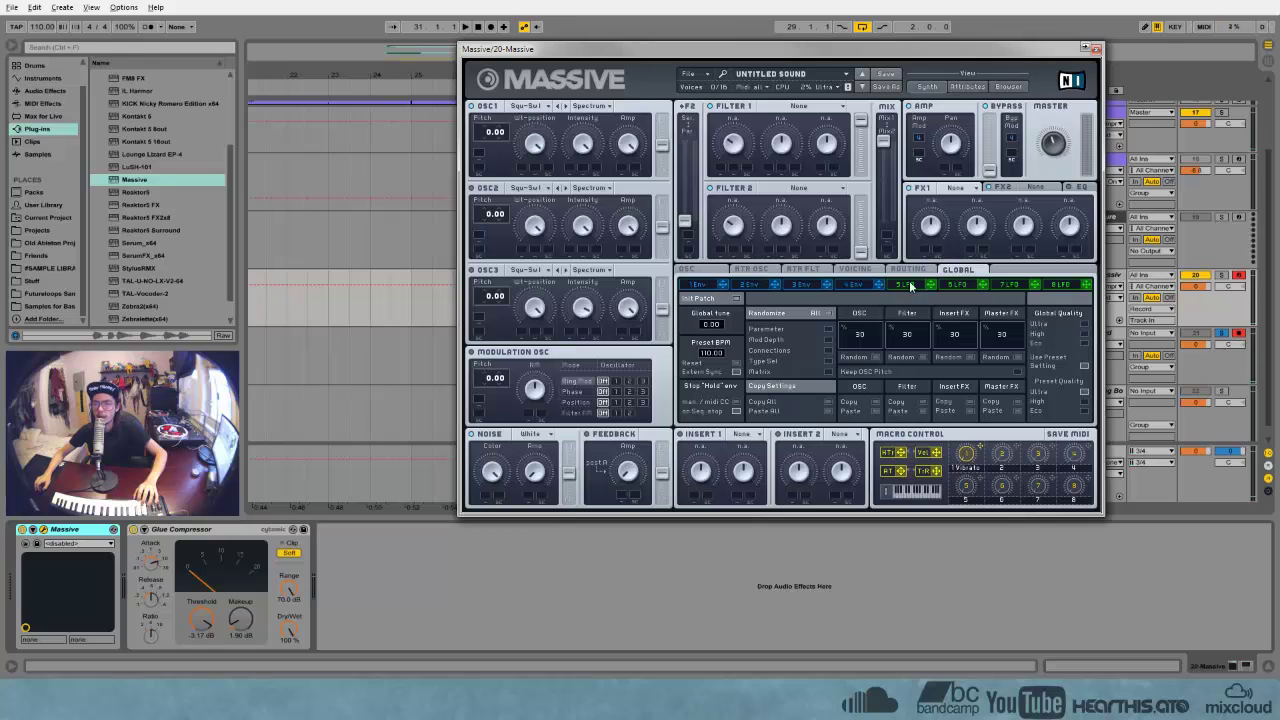
pyautogui.click(916, 284)
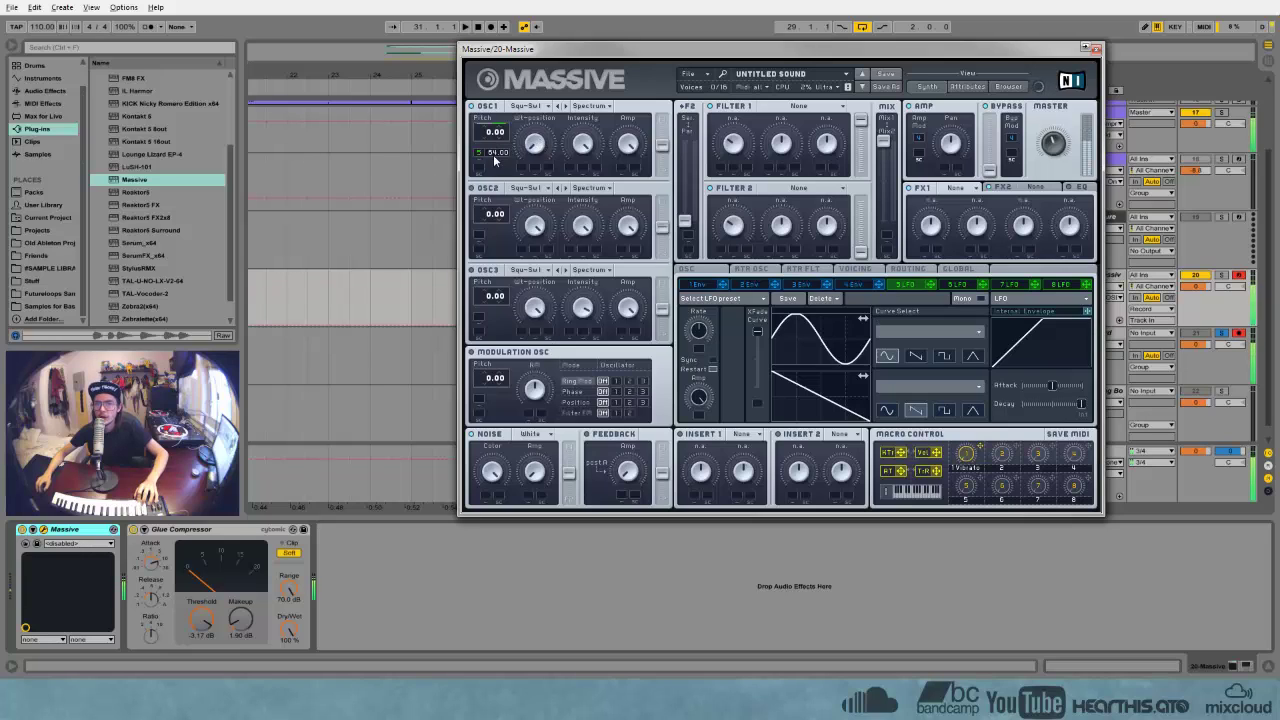
pyautogui.moveTo(493, 131); pyautogui.dragTo(490, 104)
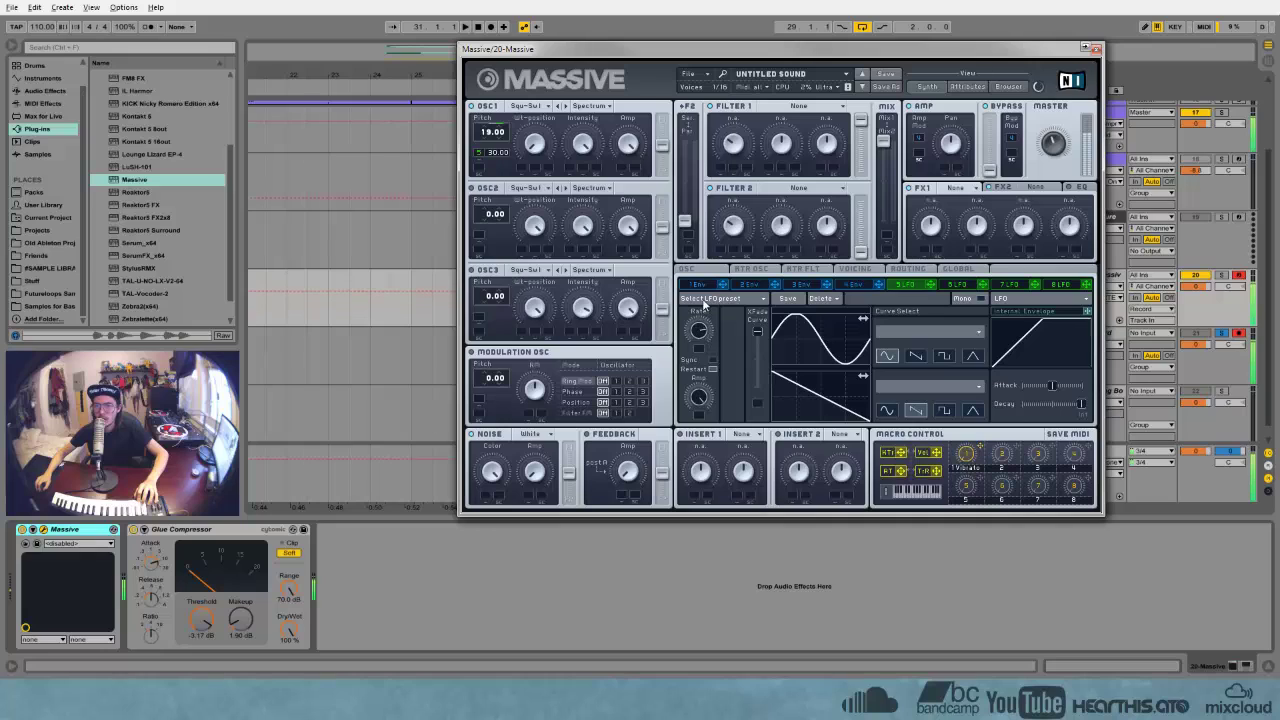
# Set LFO 5's first curve to a falling sawtooth and set OSC1's pitch to 22.00
pyautogui.click(915, 357)
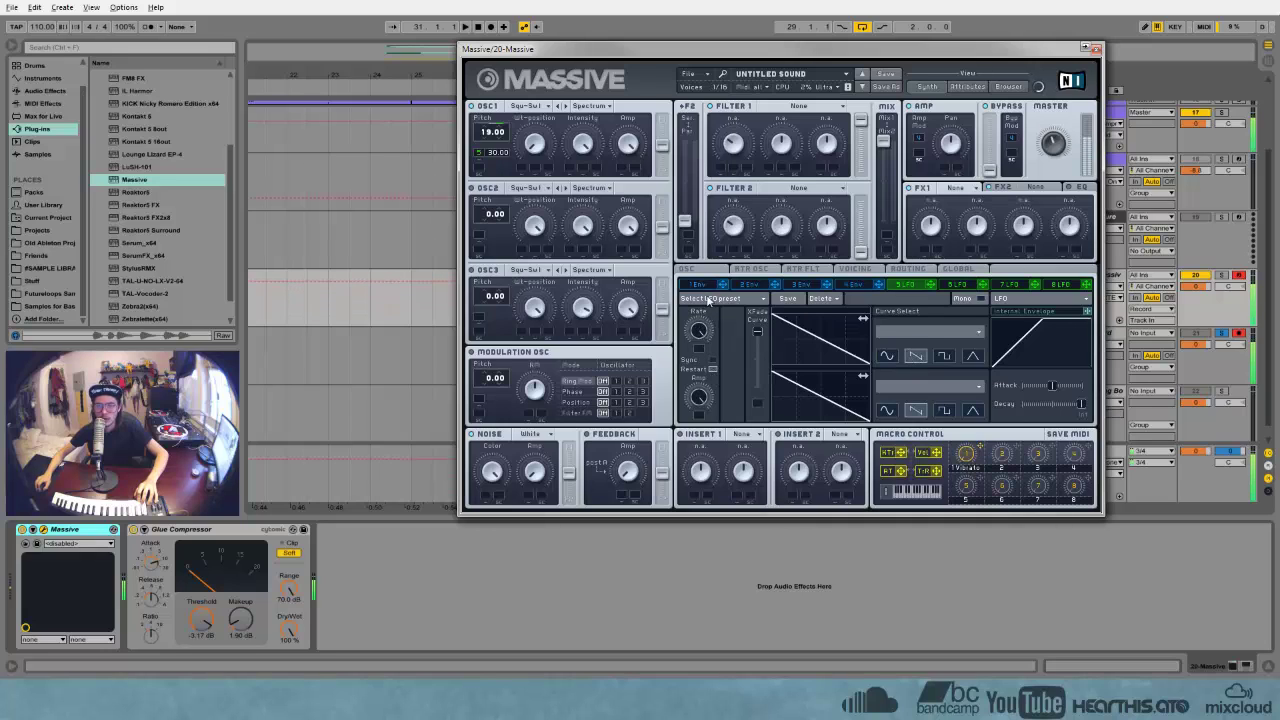
pyautogui.moveTo(489, 71); pyautogui.dragTo(491, 46)
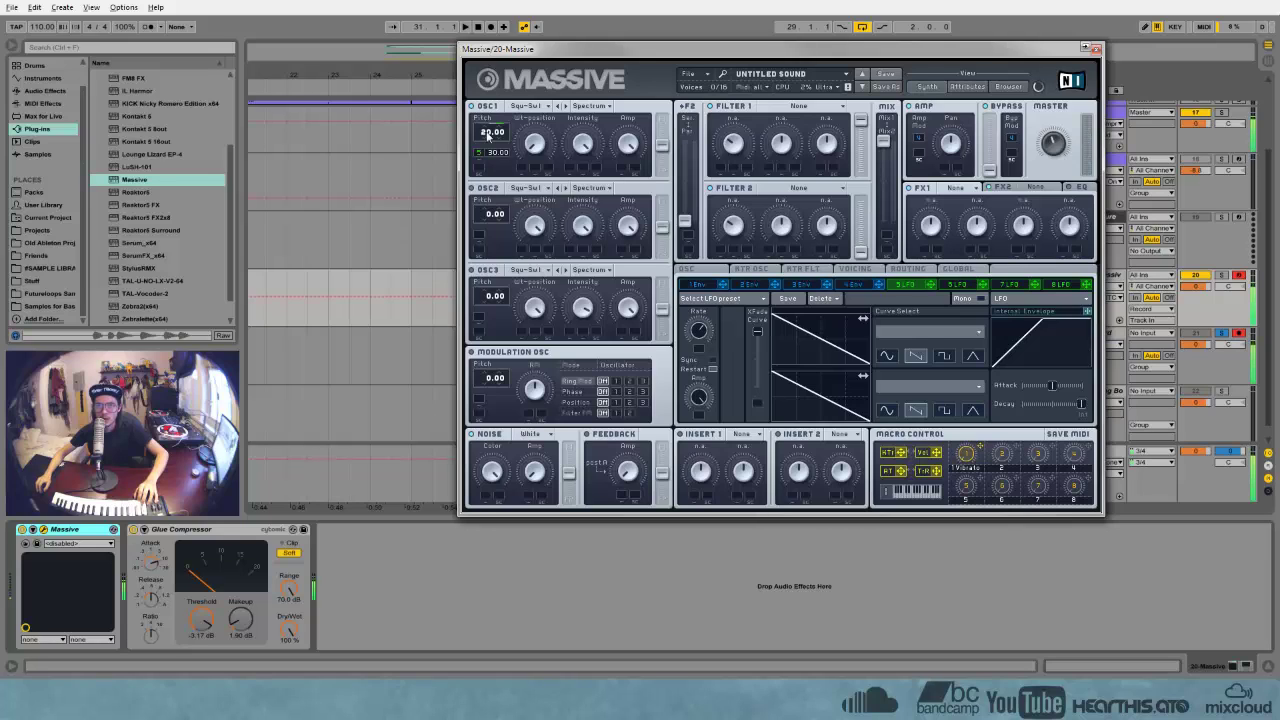
pyautogui.moveTo(483, 131); pyautogui.dragTo(491, 8)
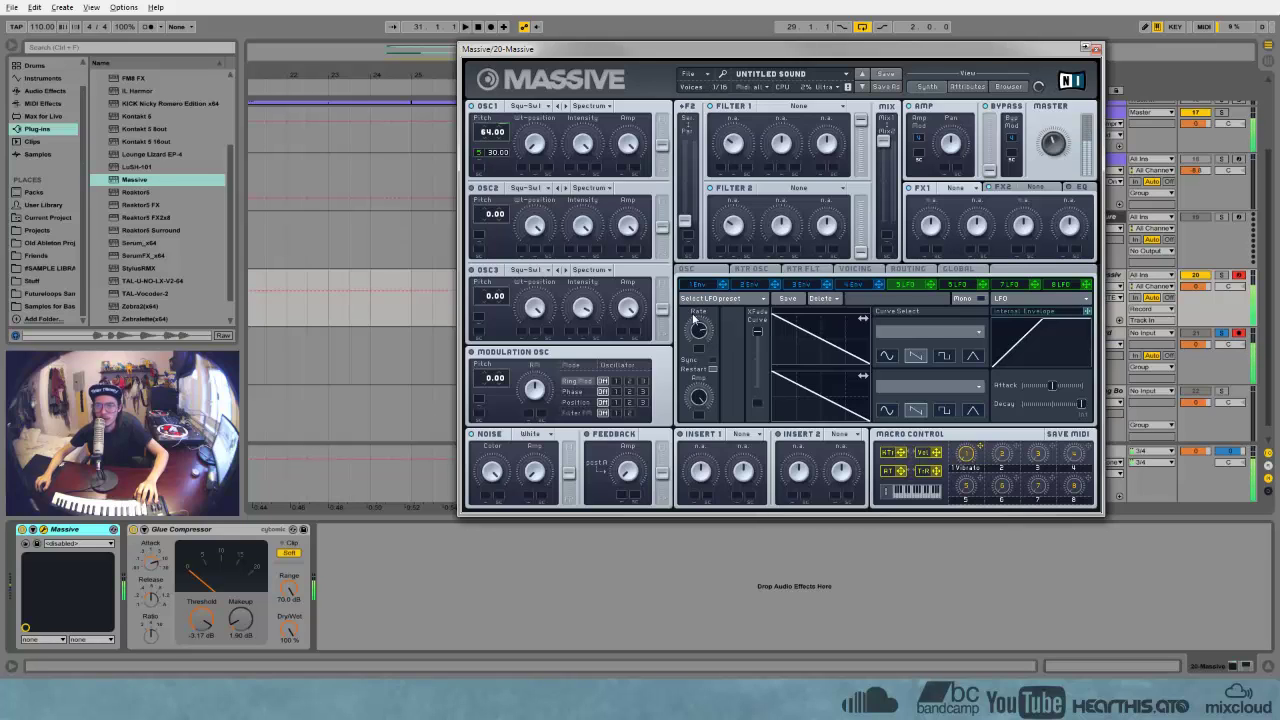
pyautogui.moveTo(474, 138); pyautogui.dragTo(494, 195)
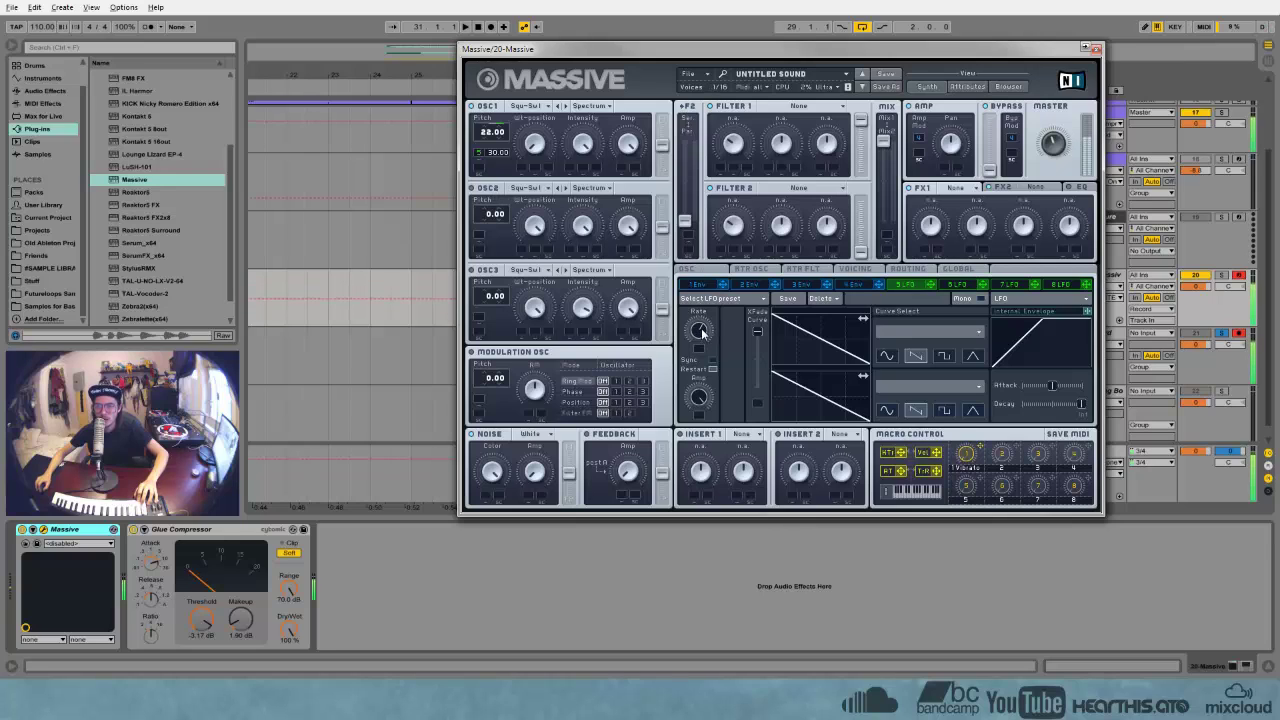
# Modulate LFO 5's rate with envelope 2, shaping the envelope with a short attack and a decay to zero
pyautogui.click(752, 285)
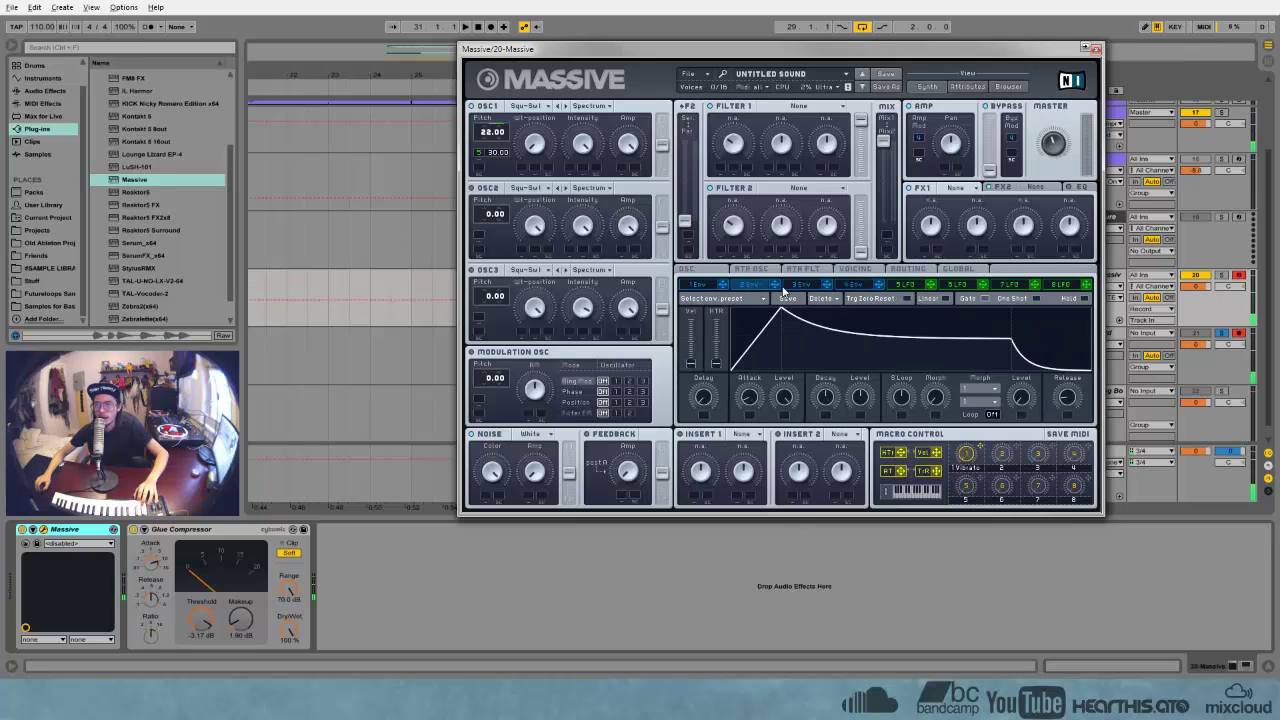
pyautogui.click(910, 286)
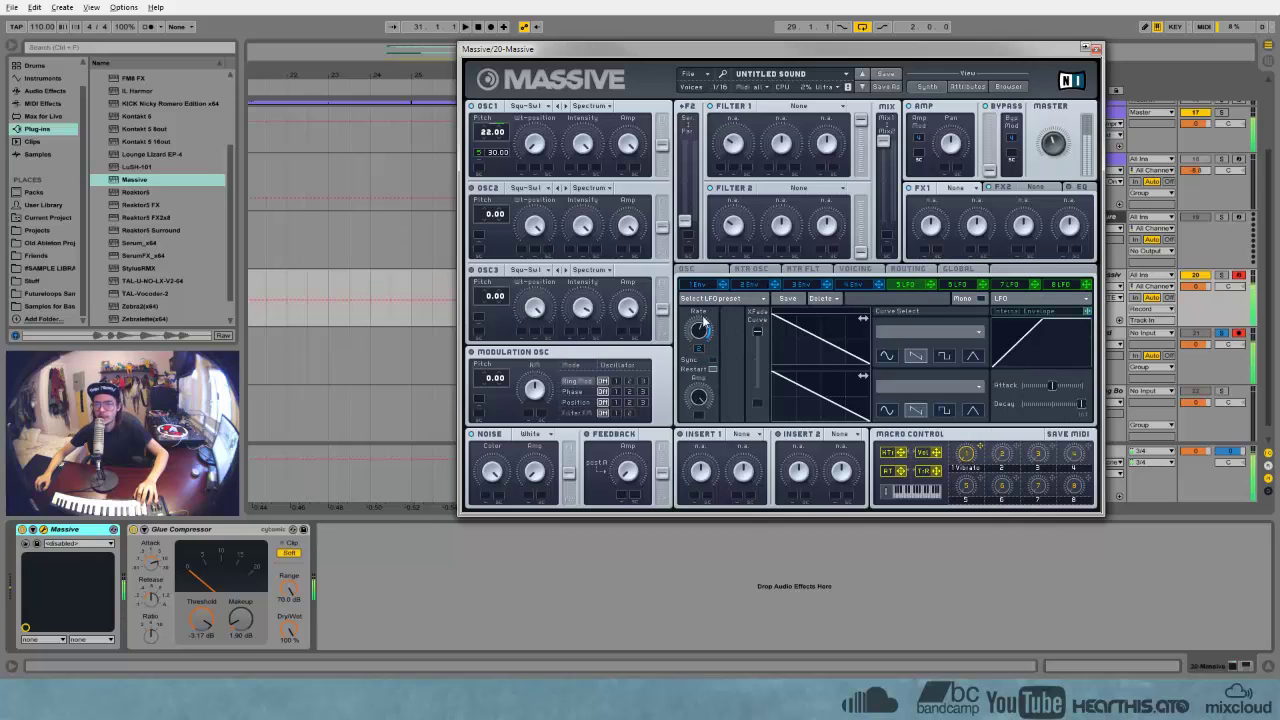
pyautogui.click(750, 286)
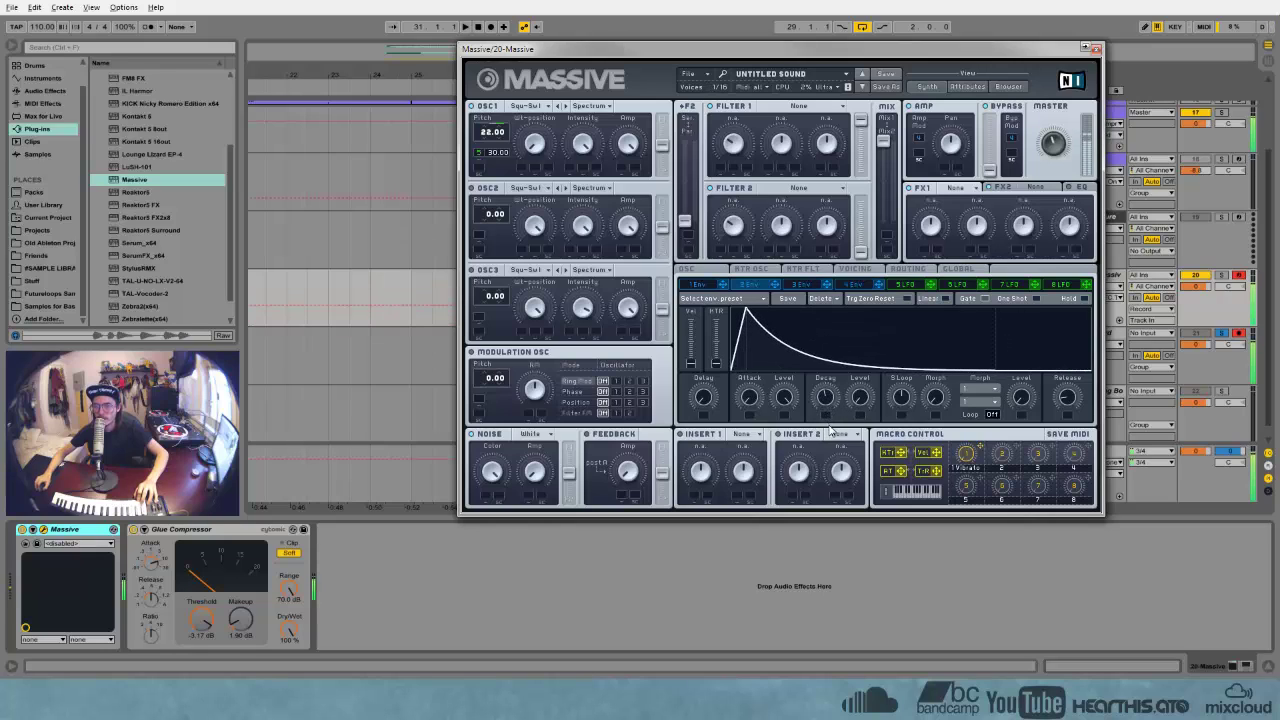
pyautogui.click(907, 285)
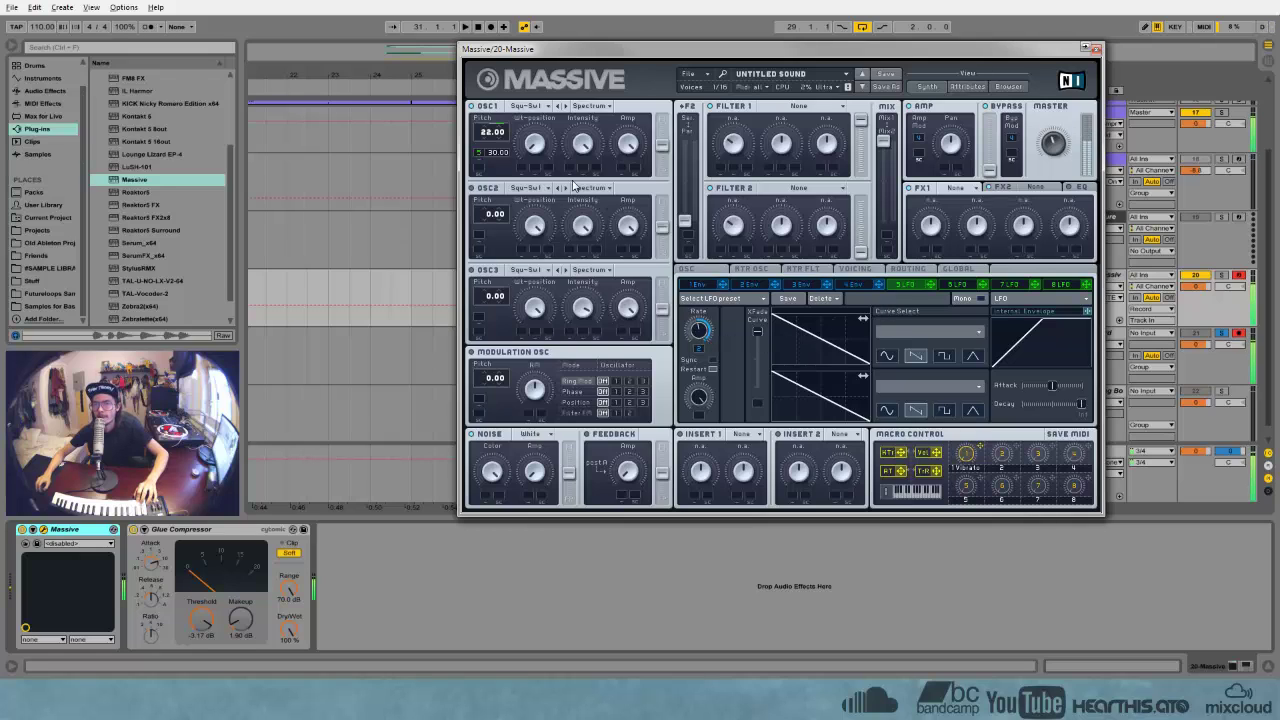
# Adjust OSC1's wavetable position and set Filter 1 to the Daft type
pyautogui.moveTo(536, 144); pyautogui.dragTo(537, 3)
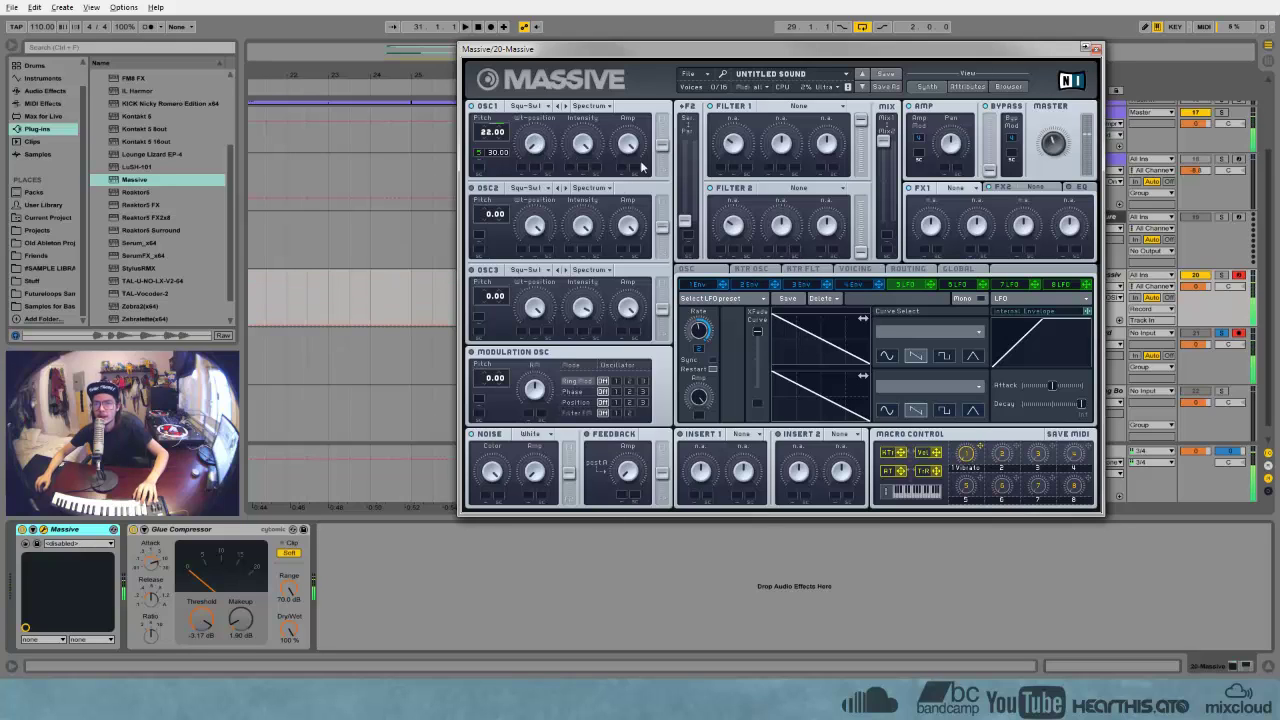
pyautogui.click(800, 106)
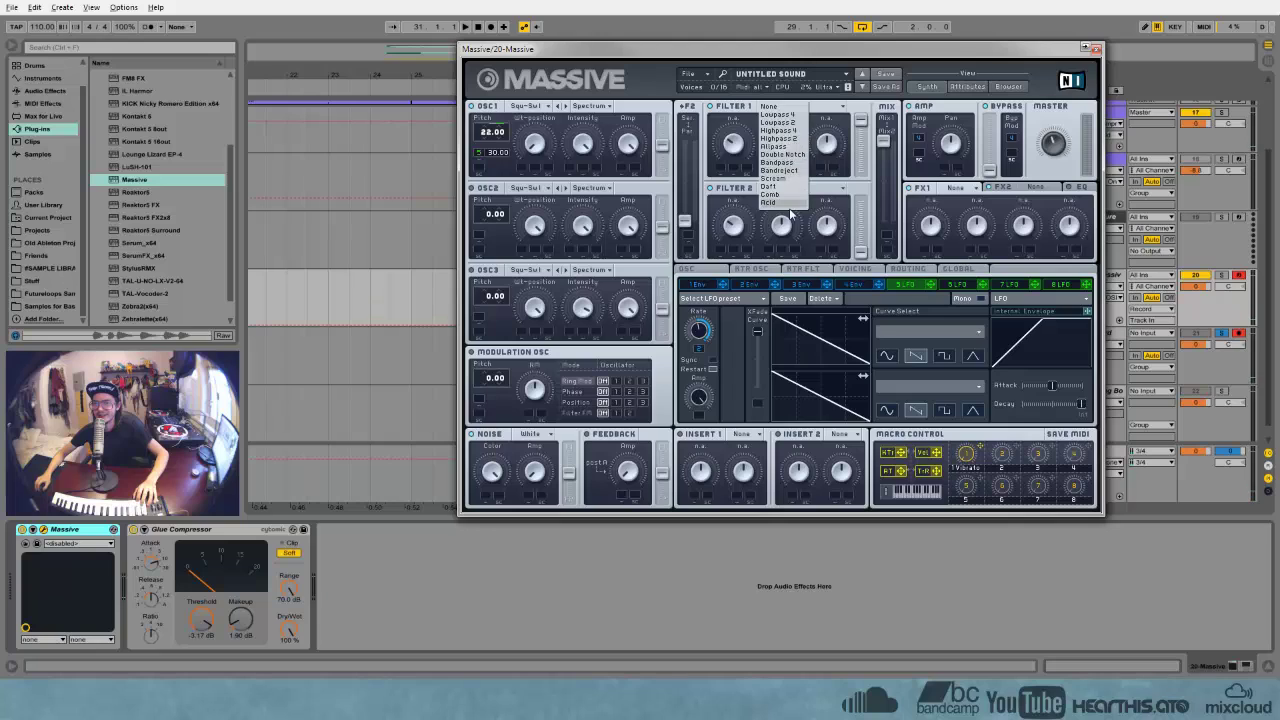
pyautogui.click(787, 193)
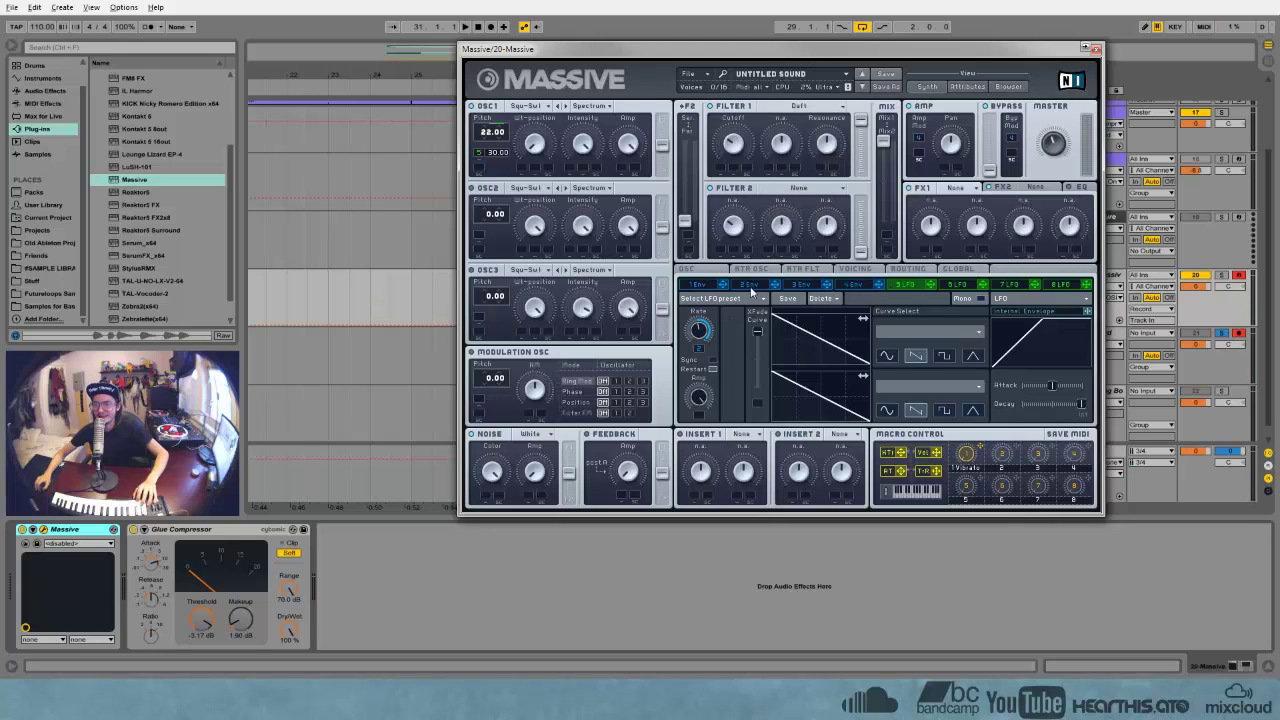
# Try modulating Filter 1's cutoff with envelope 3, shaping the envelope with a shorter attack and a decay to zero
pyautogui.moveTo(775, 286); pyautogui.dragTo(720, 173)
pyautogui.click(812, 287)
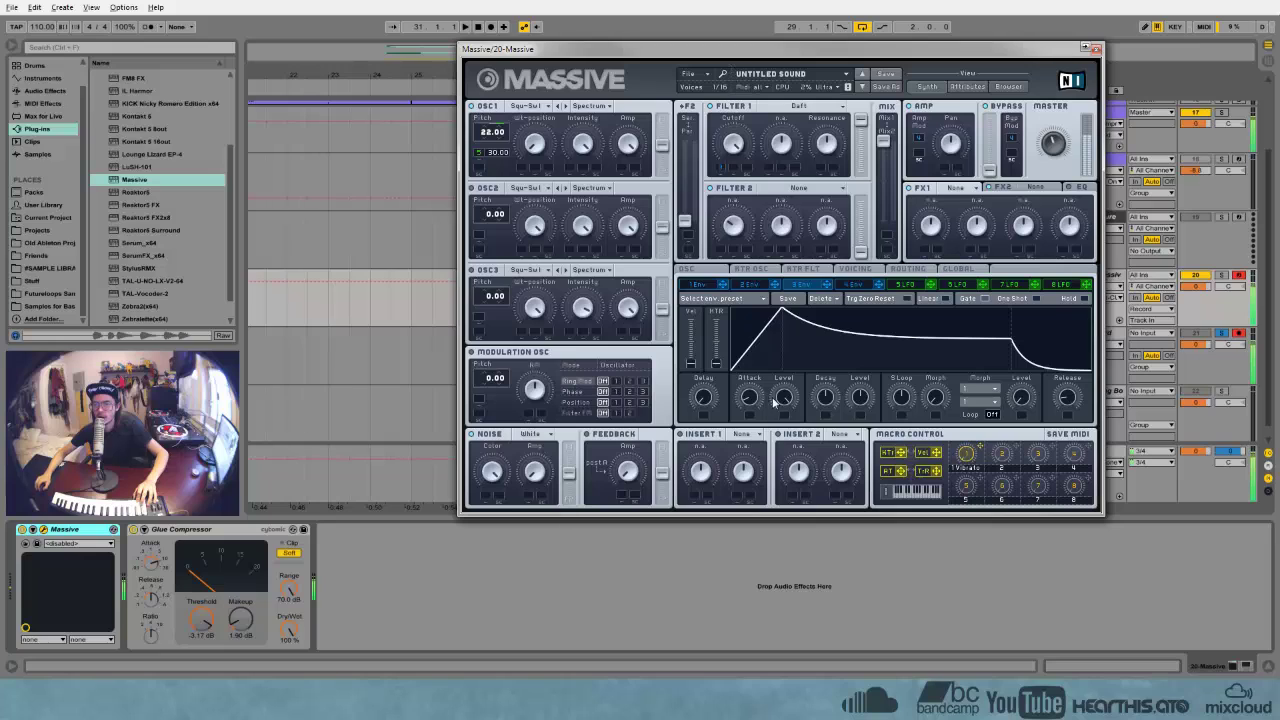
pyautogui.moveTo(775, 402); pyautogui.dragTo(760, 425)
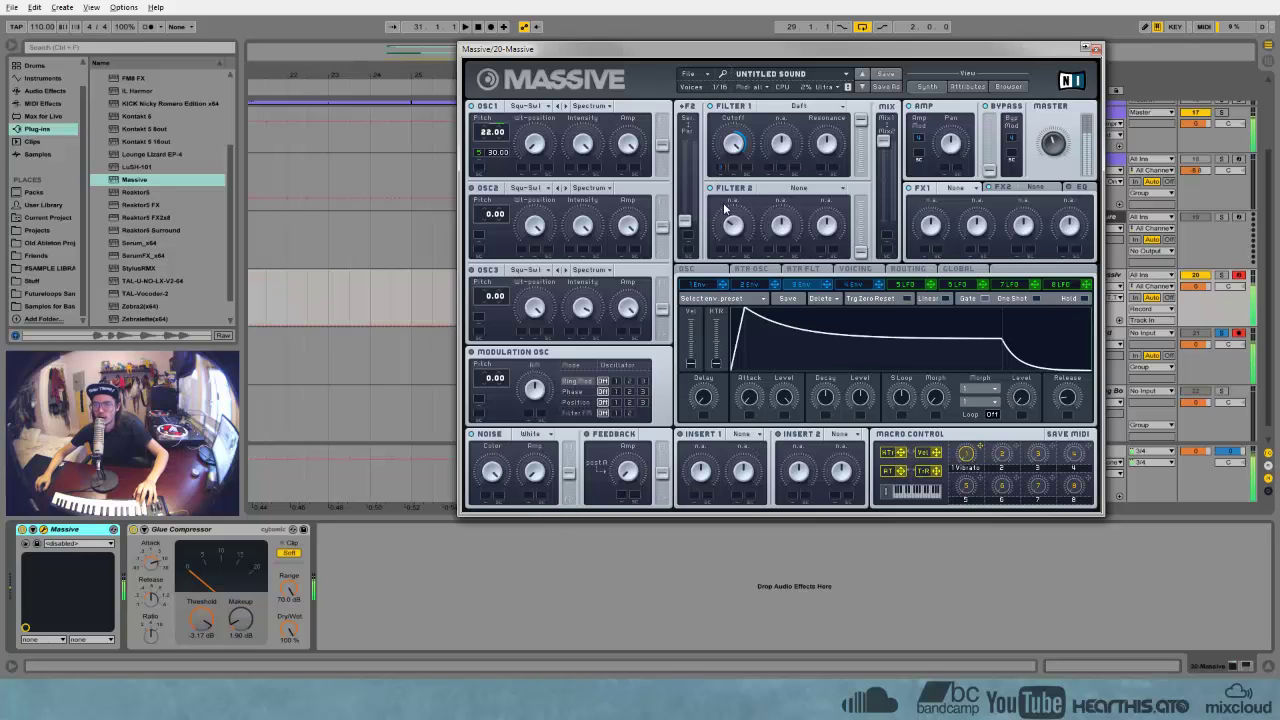
pyautogui.moveTo(824, 398); pyautogui.dragTo(833, 478)
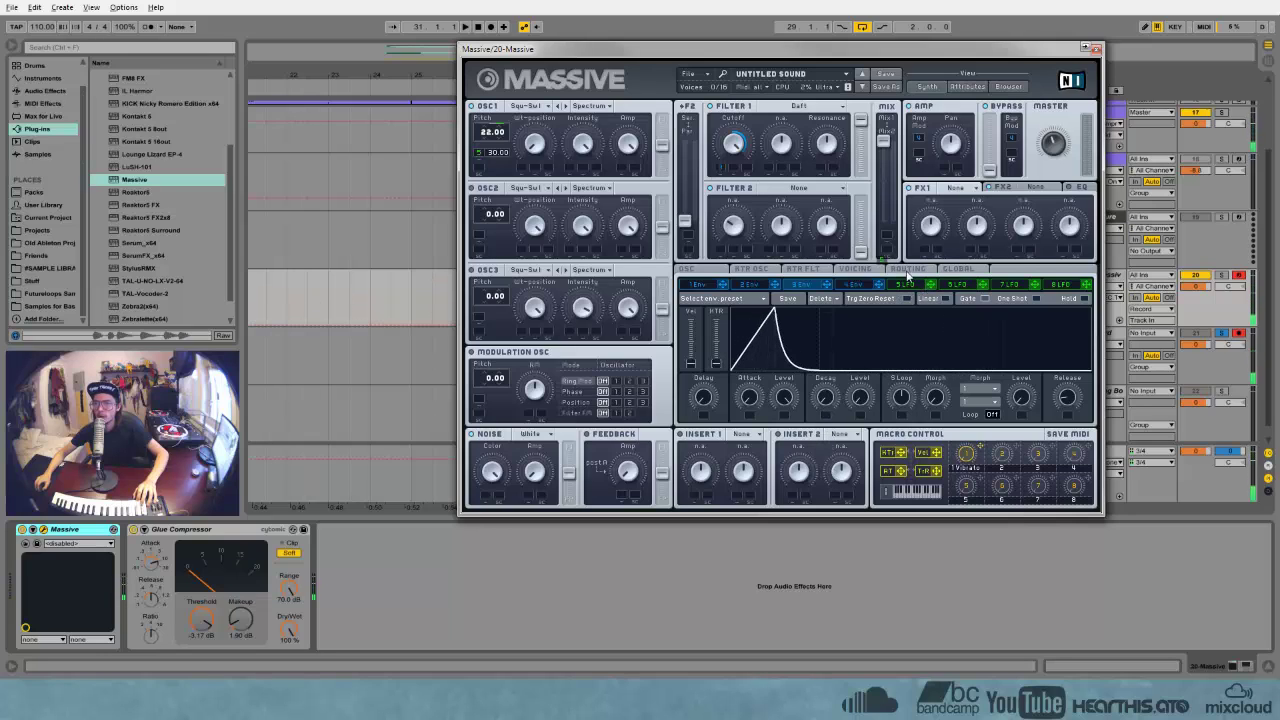
# Modulate Filter 1's cutoff with LFO 5, then enable the pitch and pan unison spread with two voices and a slight pitch detune
pyautogui.moveTo(722, 168); pyautogui.dragTo(733, 150)
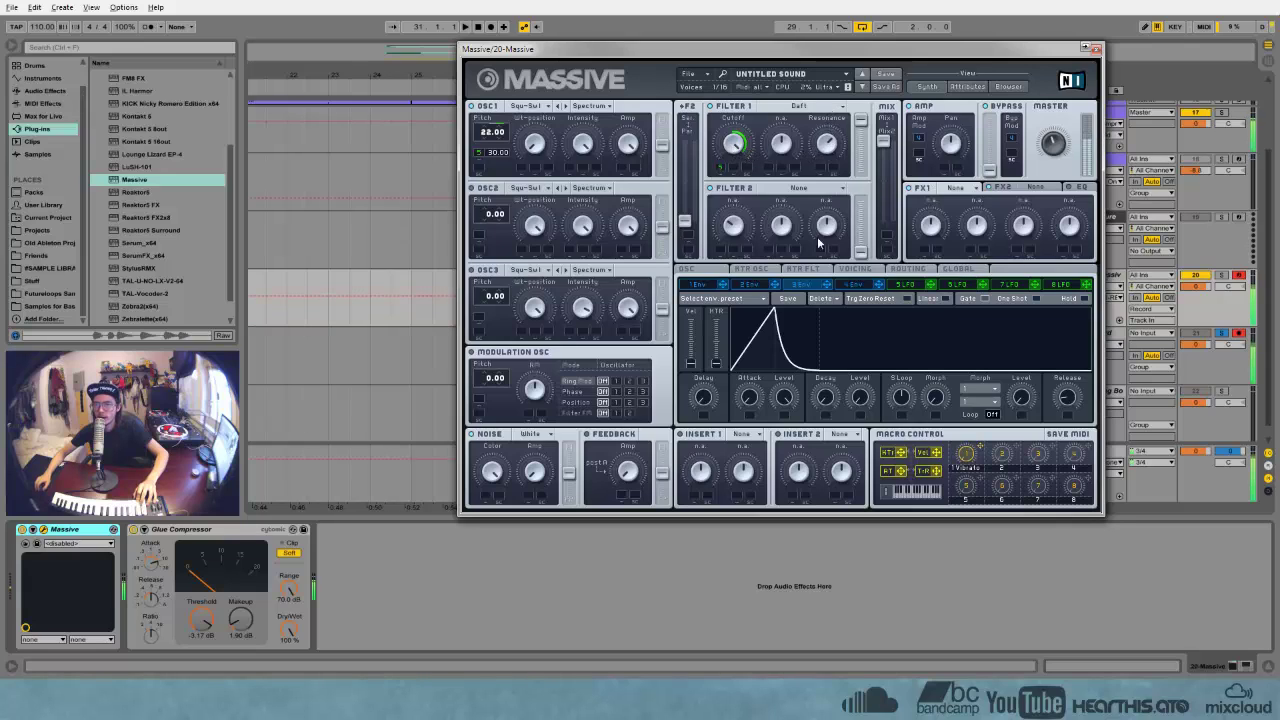
pyautogui.click(855, 269)
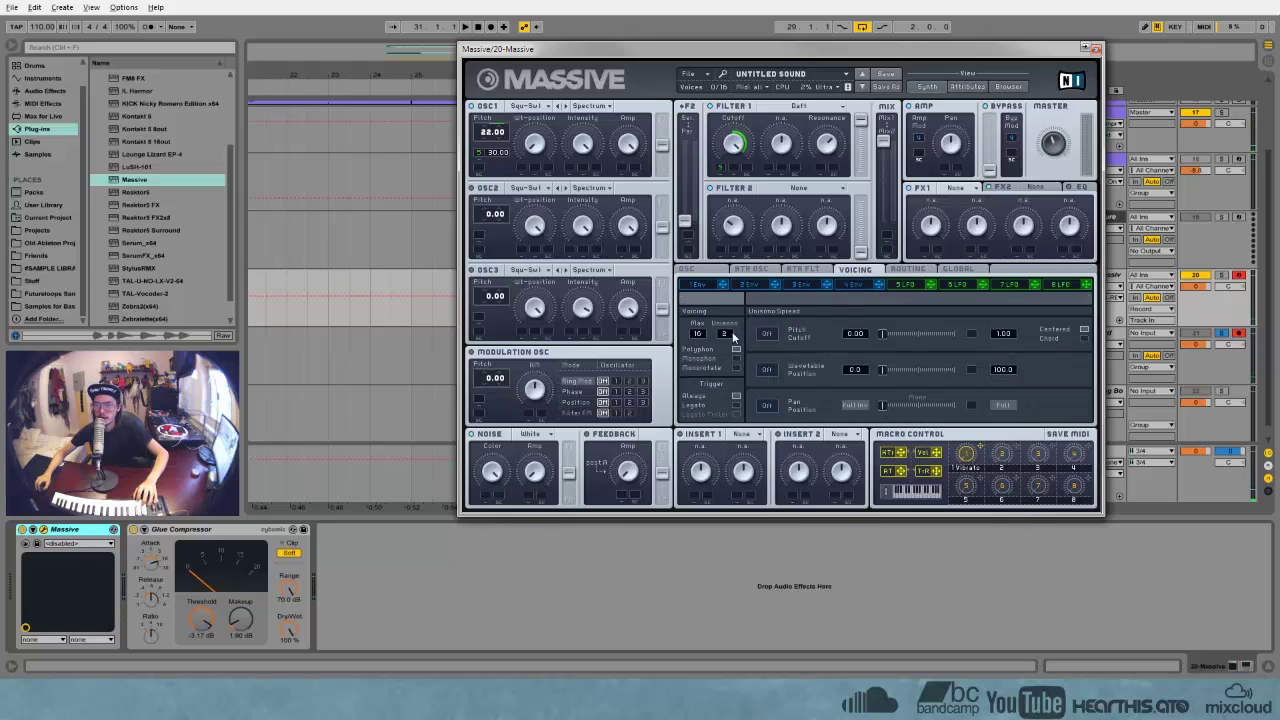
pyautogui.click(768, 405)
pyautogui.click(767, 333)
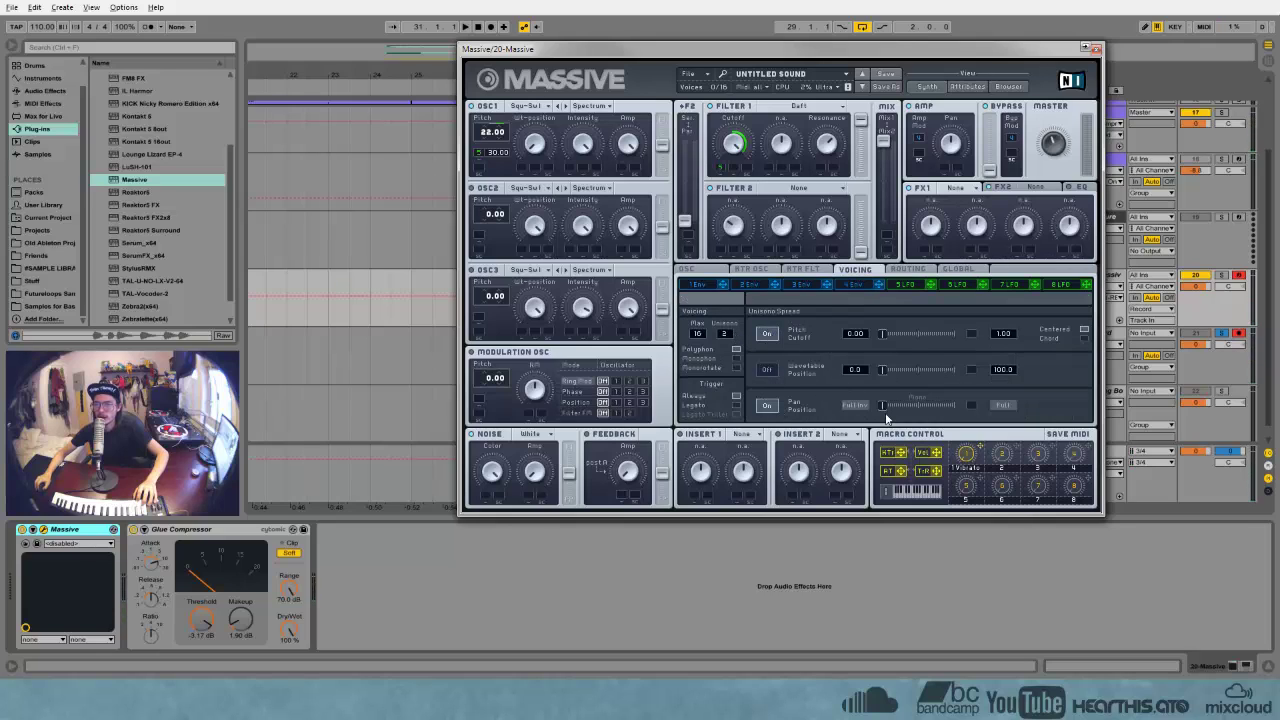
pyautogui.moveTo(881, 336); pyautogui.dragTo(884, 336)
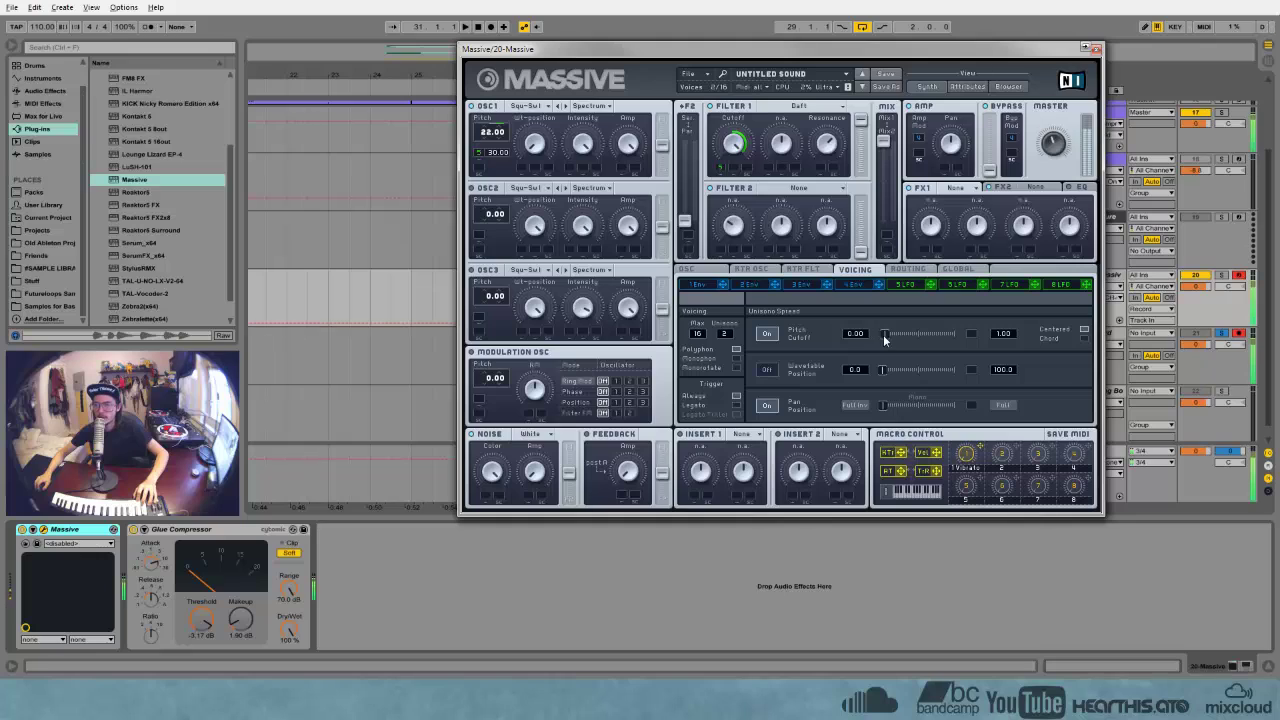
pyautogui.click(1096, 50)
# Record a Massive take onto the Record track from bar 29 and extend the recorded clip's start back to bar 27
pyautogui.click(579, 309)
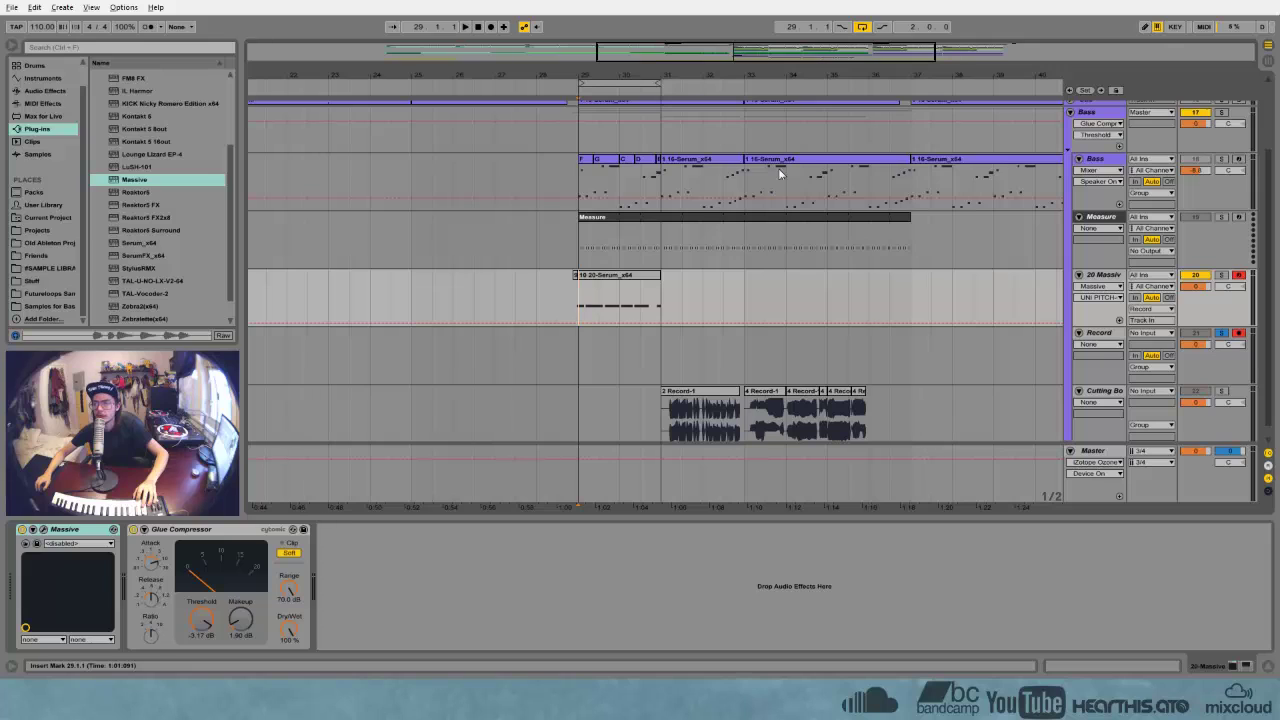
pyautogui.click(491, 29)
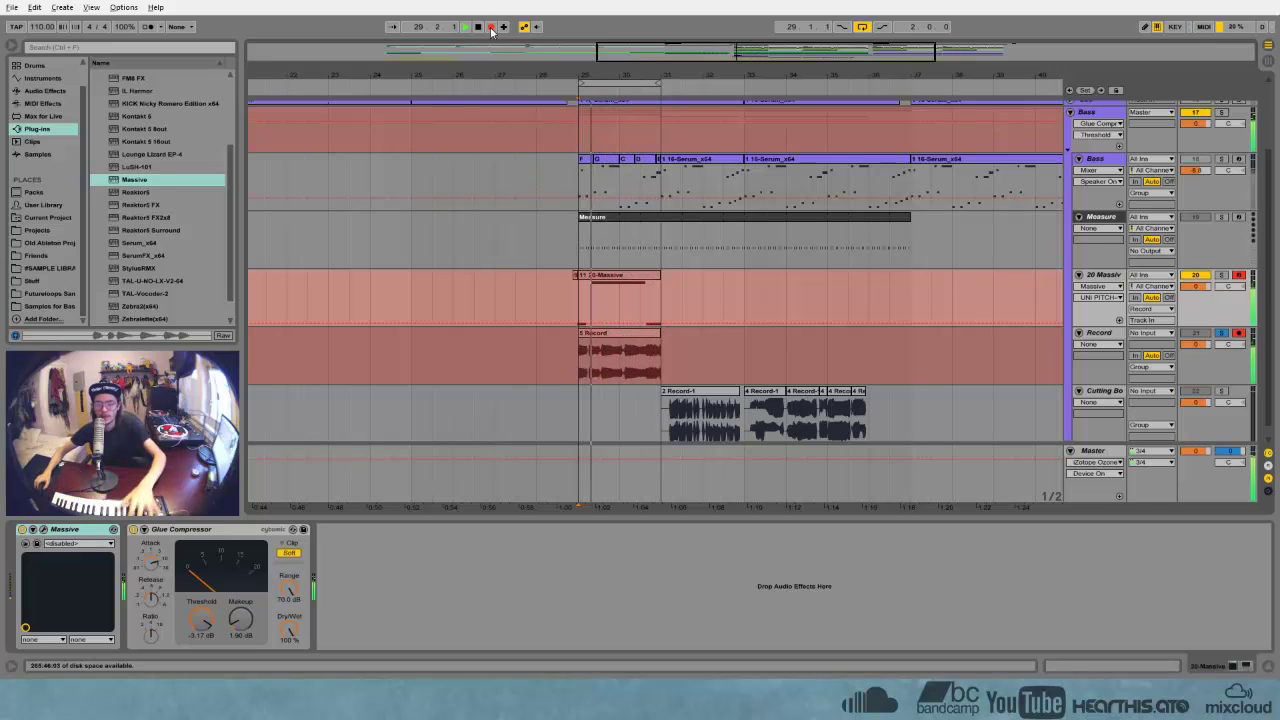
pyautogui.press('space')
pyautogui.moveTo(579, 355); pyautogui.dragTo(497, 355)
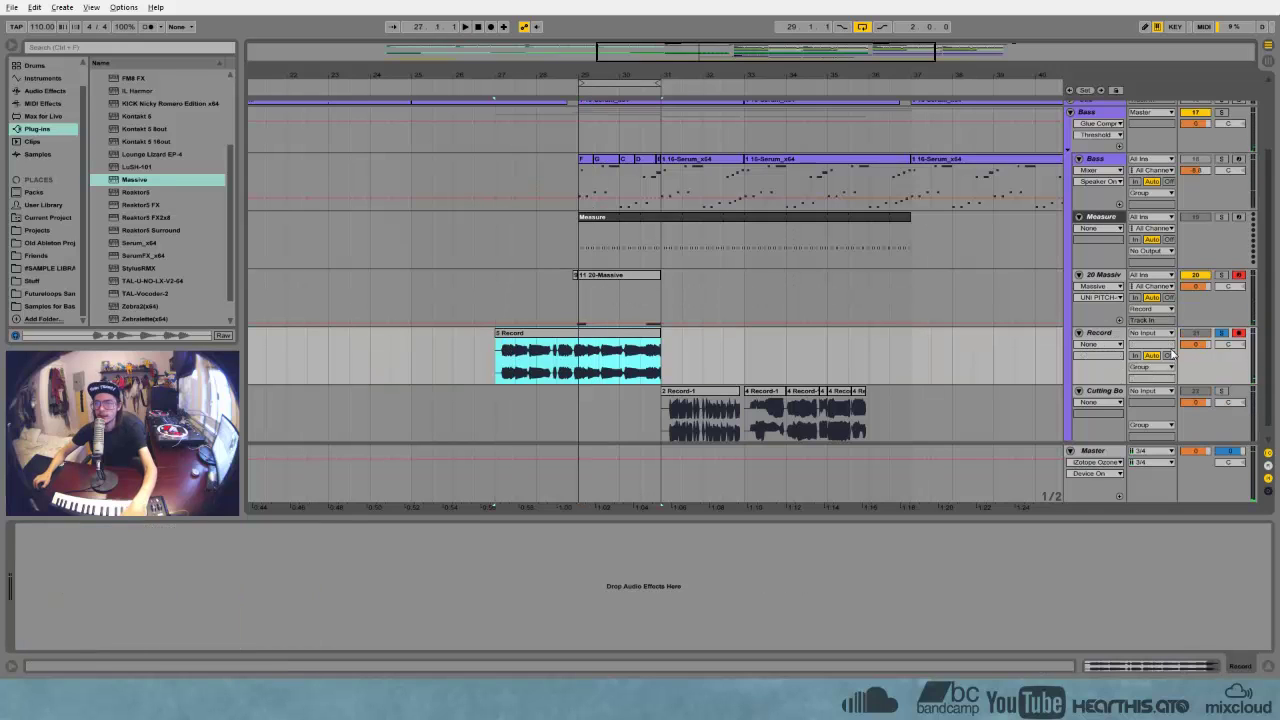
pyautogui.keyDown('ctrl'); pyautogui.scroll(2, 558, 376); pyautogui.keyUp('ctrl')
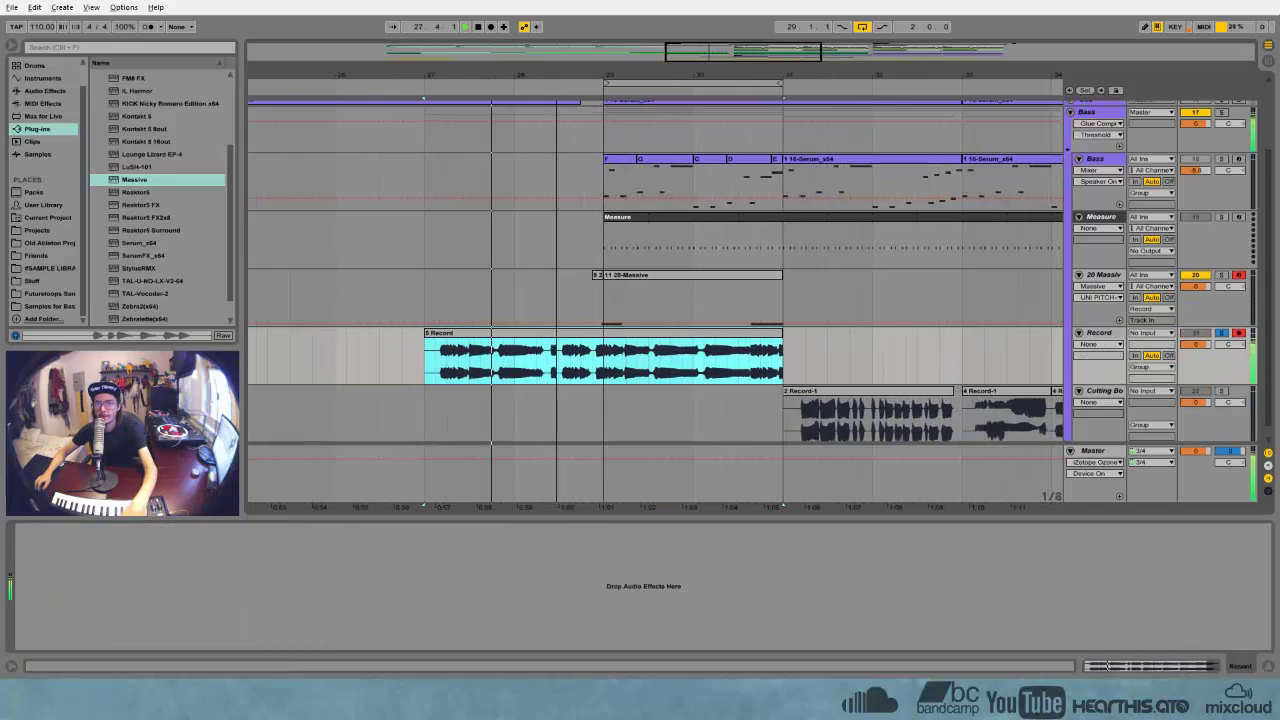
# Split the recorded clip after its first phrase and remove the silence before that phrase
pyautogui.click(547, 372)
pyautogui.hotkey('ctrl', 'e')
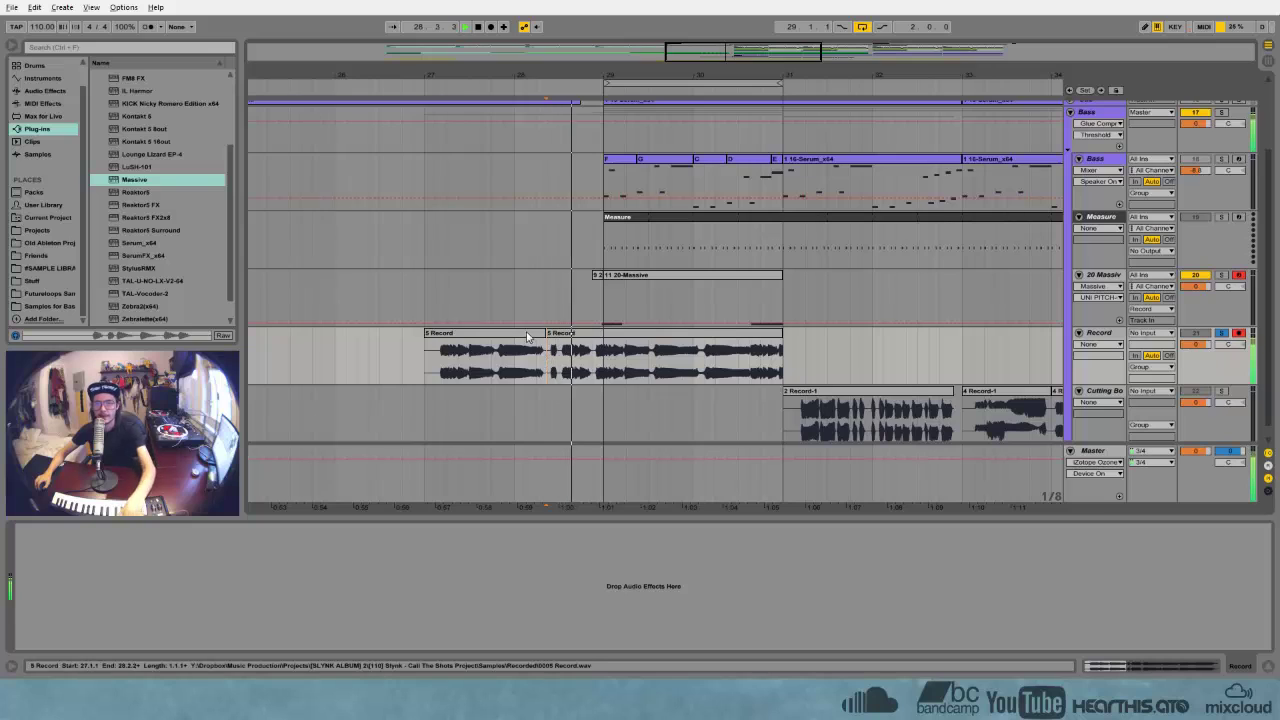
pyautogui.press('space')
pyautogui.click(438, 355)
pyautogui.hotkey('ctrl', 'e')
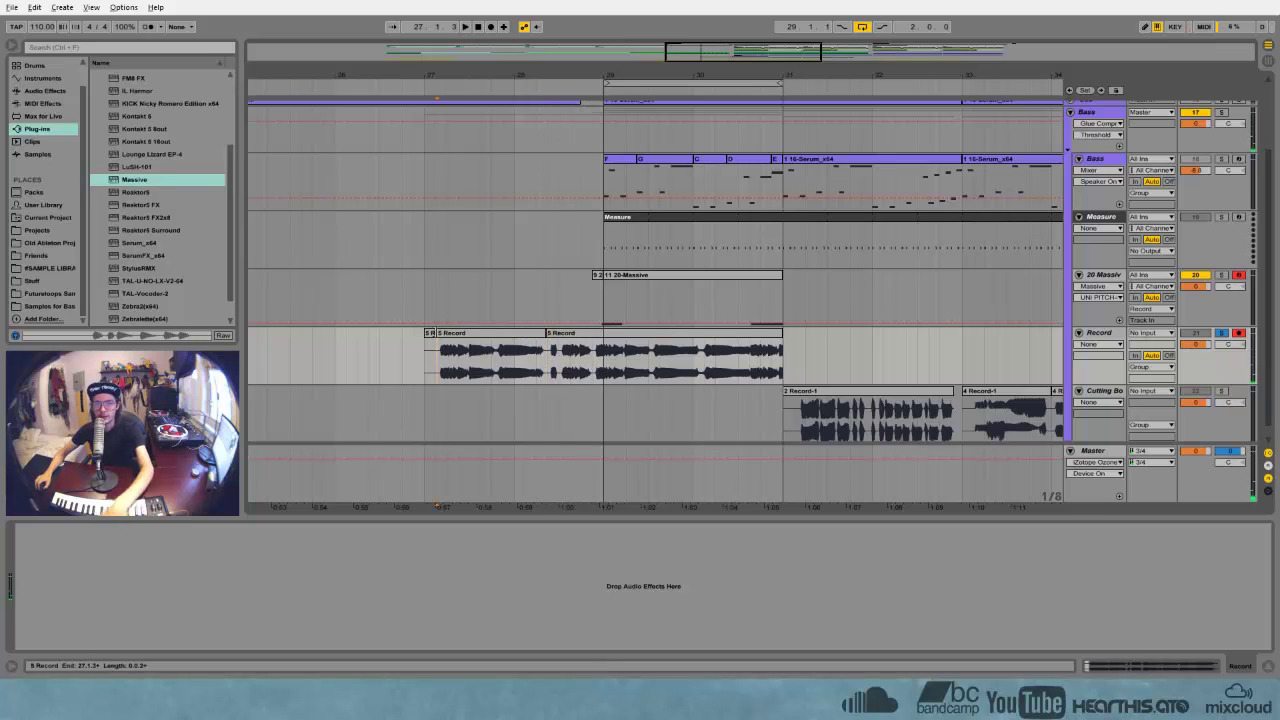
pyautogui.click(431, 334)
pyautogui.press('Delete')
# Trim the second Record clip to one phrase, moving its start to about 28.4.3 and deleting everything from 30.1.2
pyautogui.click(564, 334)
pyautogui.click(626, 362)
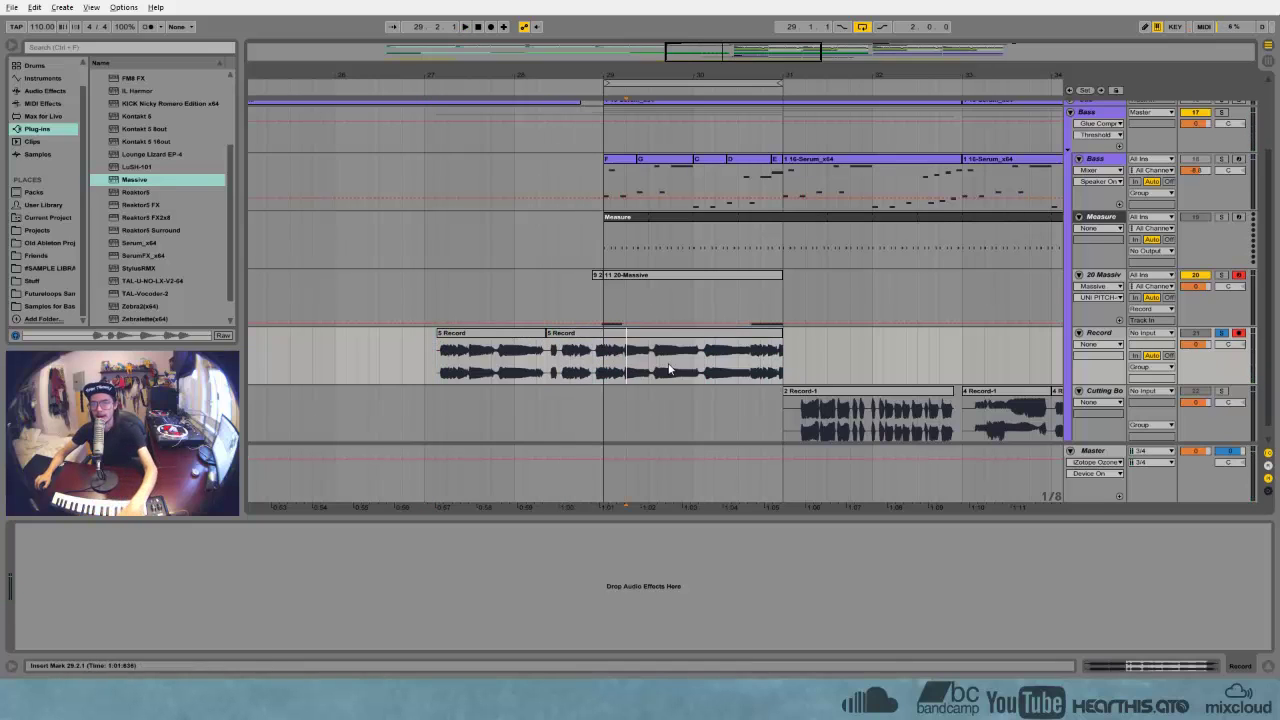
pyautogui.click(594, 366)
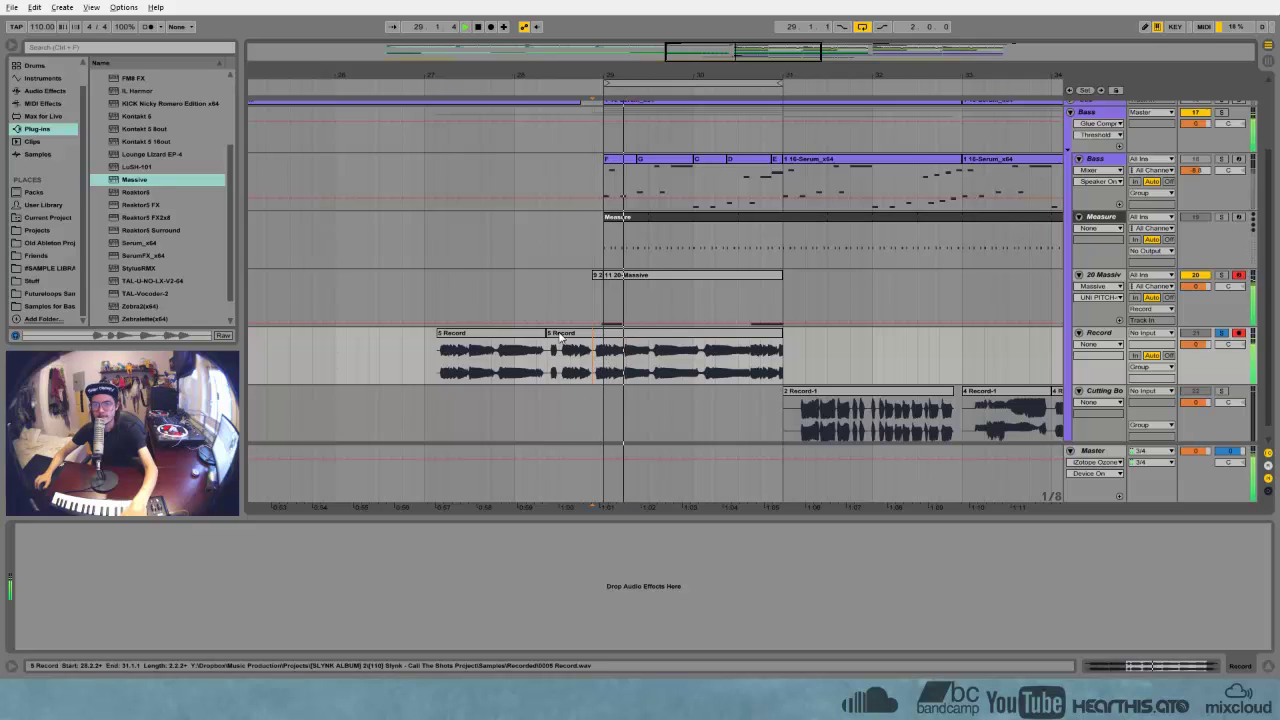
pyautogui.moveTo(546, 355); pyautogui.dragTo(595, 355)
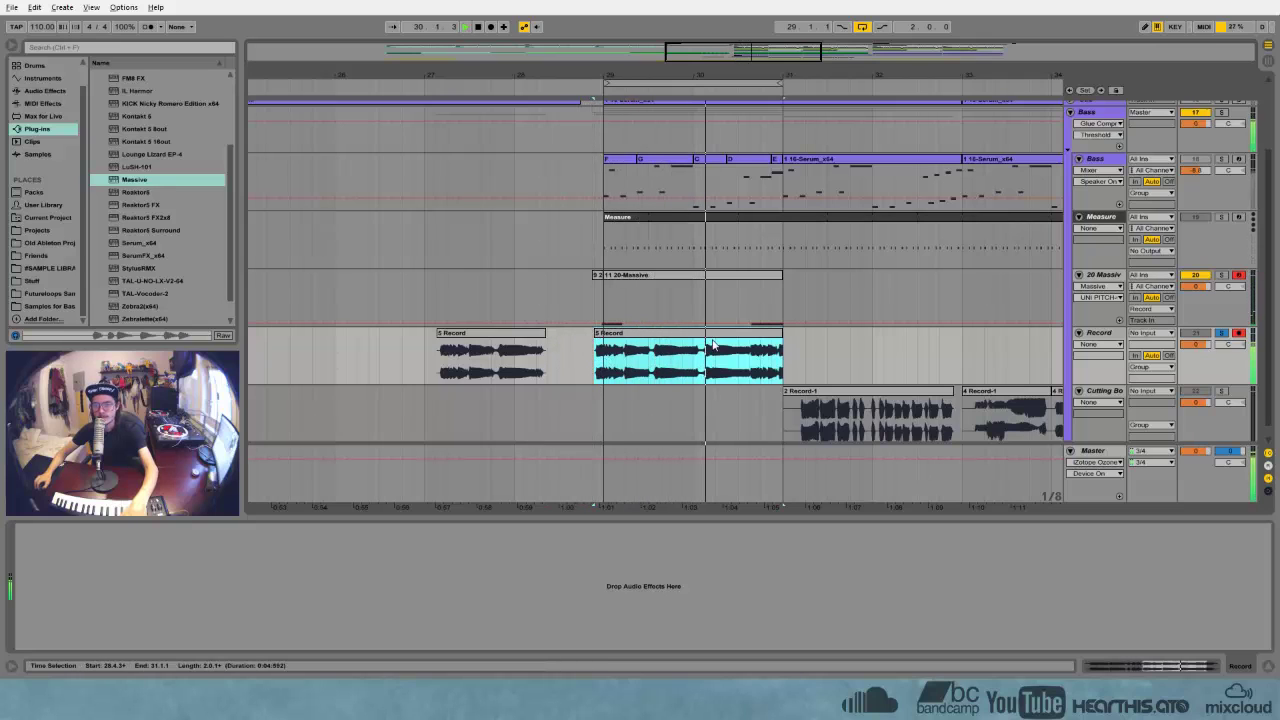
pyautogui.moveTo(704, 362); pyautogui.dragTo(788, 362)
pyautogui.press('Delete')
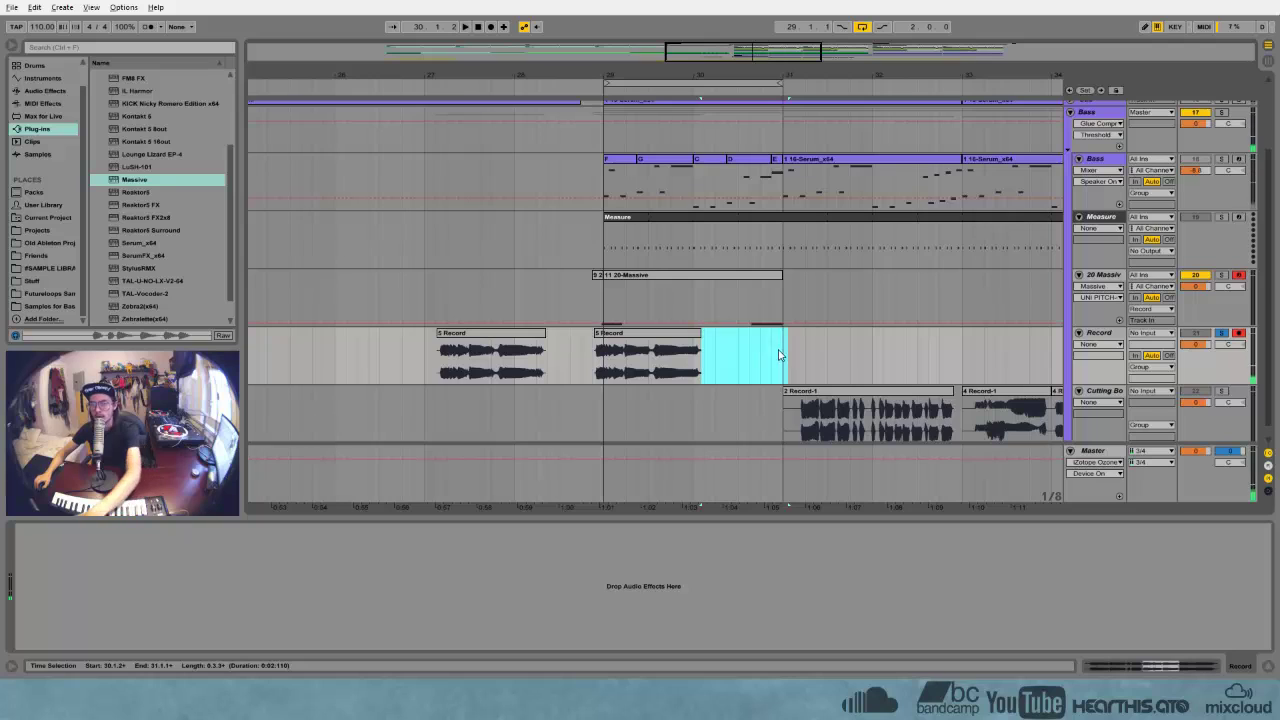
# Move both trimmed Record slices to the end of the slices on the Cutting Board track
pyautogui.moveTo(595, 70); pyautogui.dragTo(482, 40)
pyautogui.moveTo(498, 341); pyautogui.dragTo(781, 400)
pyautogui.click(435, 340)
pyautogui.moveTo(435, 340); pyautogui.dragTo(837, 400)
# Delete the recorded MIDI clips from the 20 Massive track
pyautogui.moveTo(580, 296); pyautogui.dragTo(428, 310)
pyautogui.press('Delete')
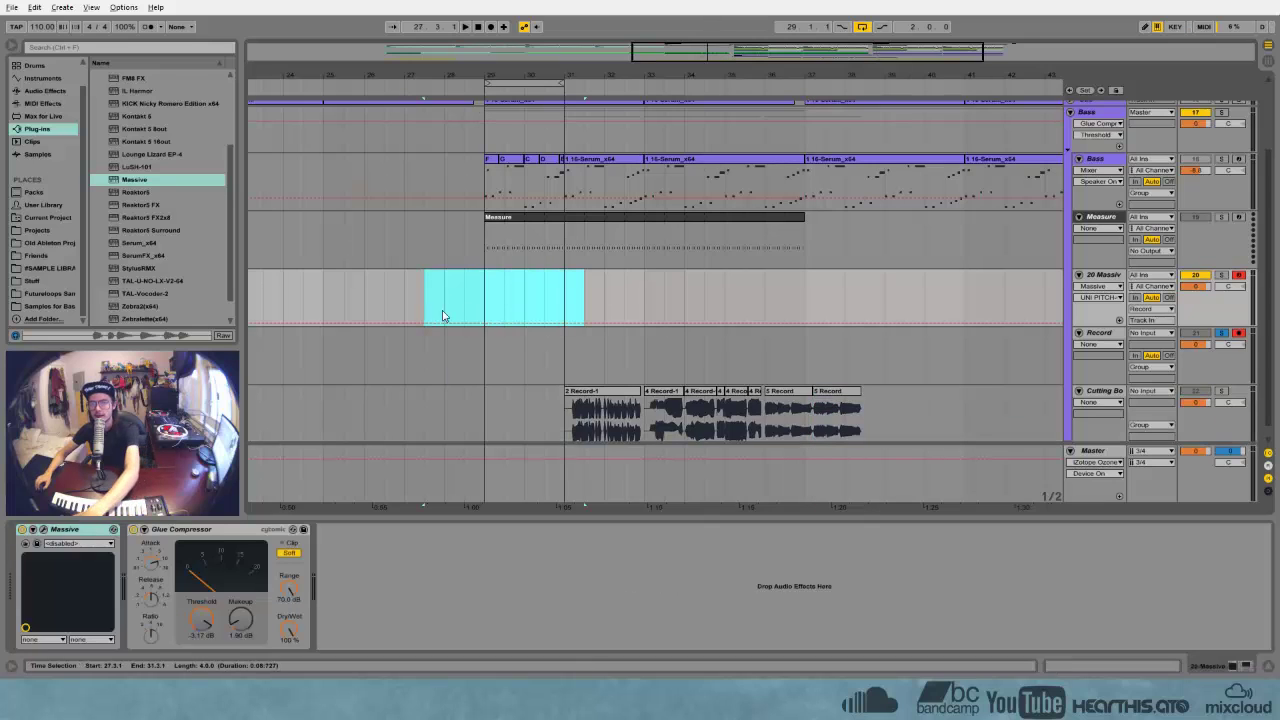
pyautogui.click(571, 357)
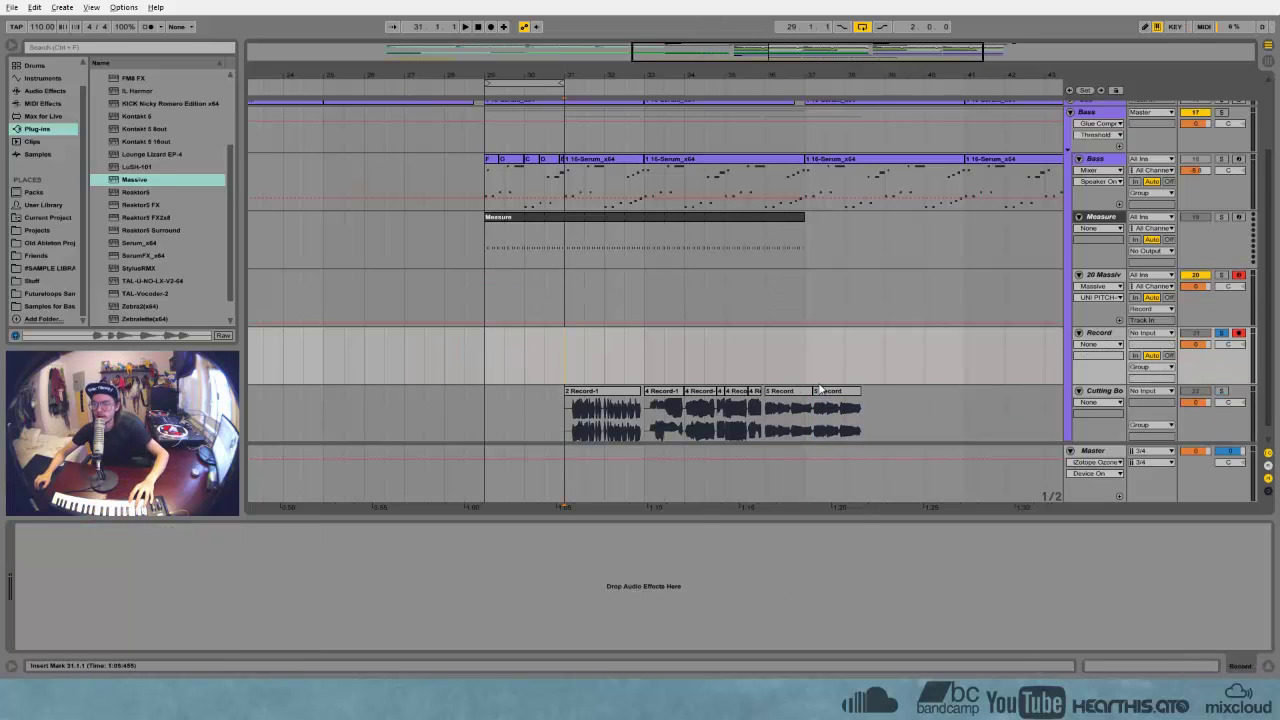
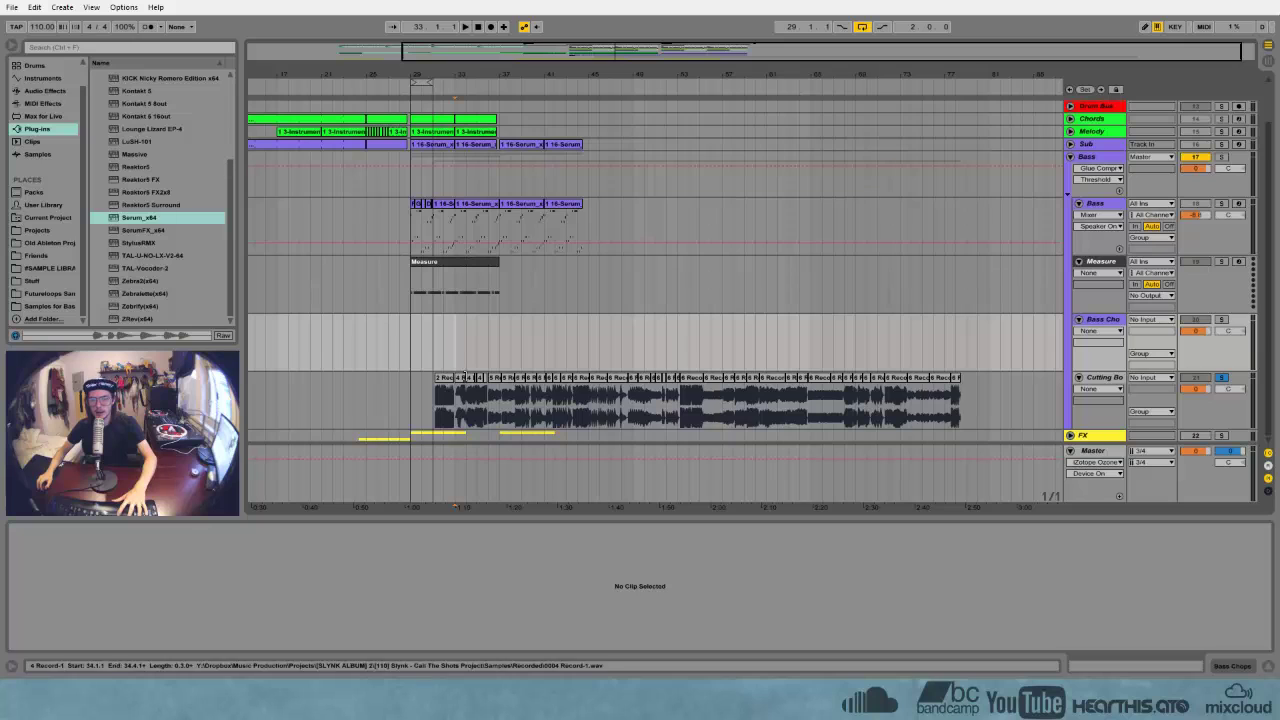
# Examine the collected slices on the Cutting Board track and select the single hit at bar 38 beat 4
pyautogui.moveTo(436, 395); pyautogui.dragTo(968, 399)
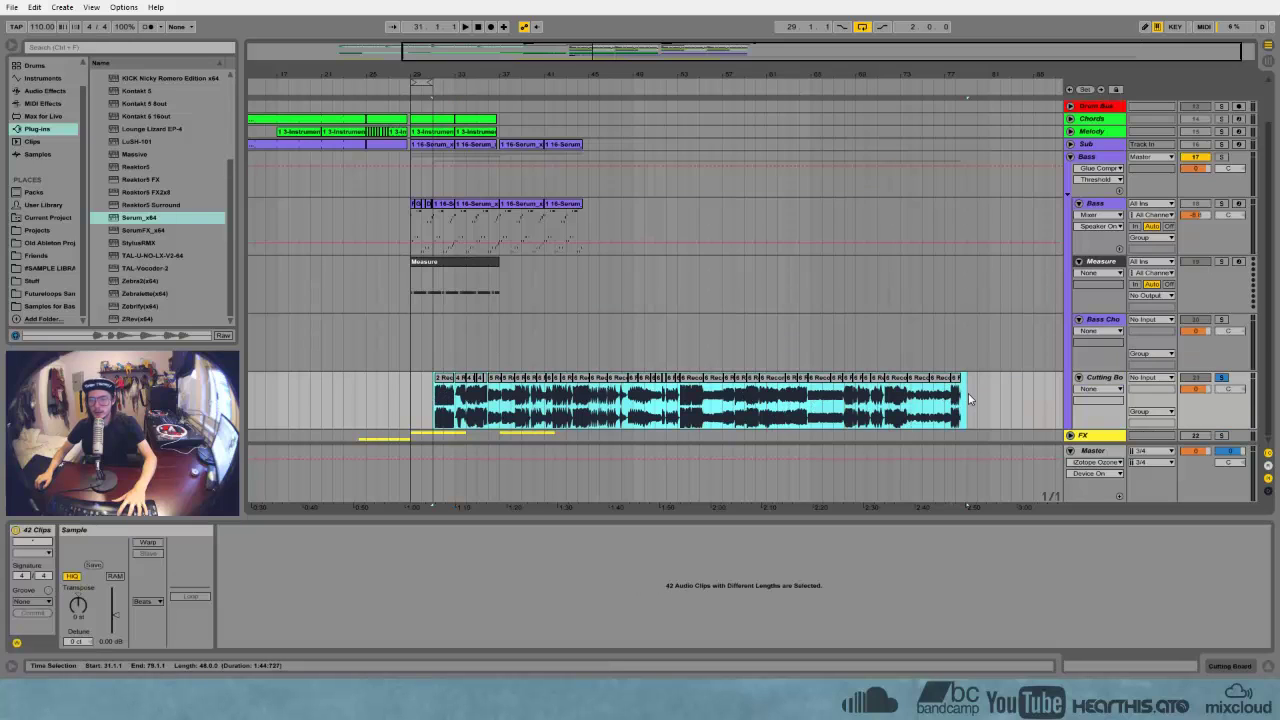
pyautogui.click(691, 406)
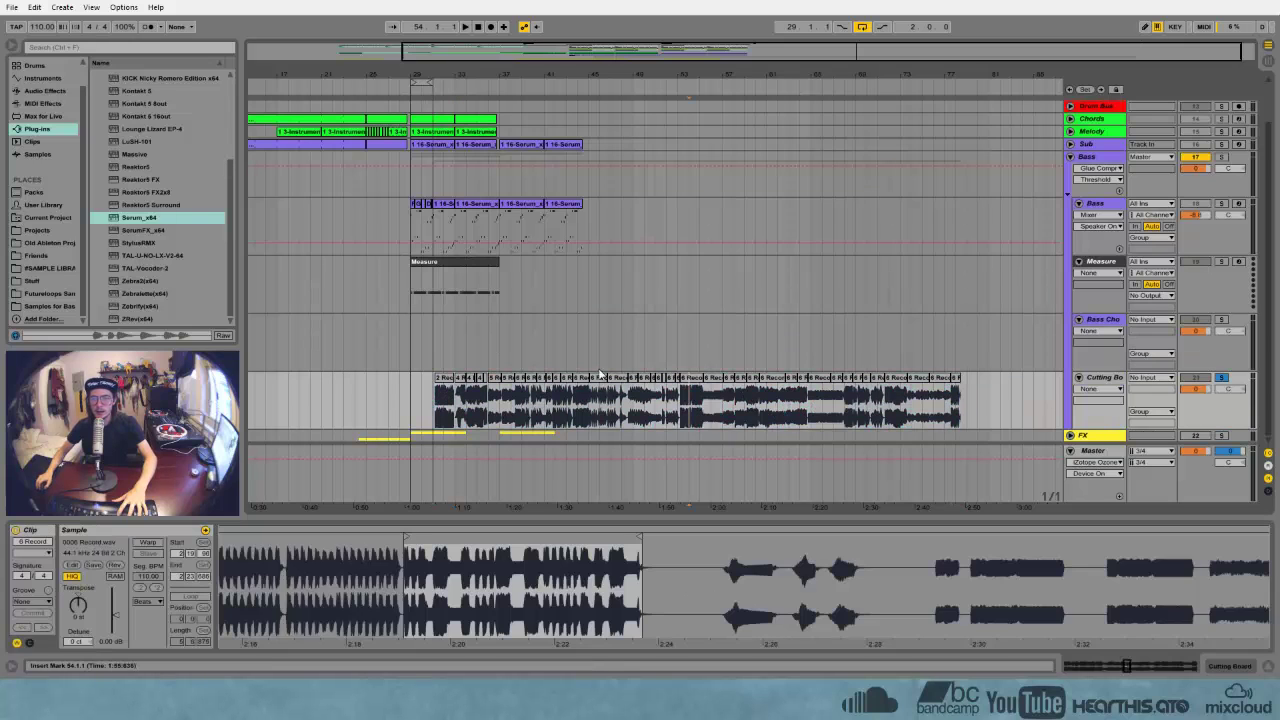
pyautogui.moveTo(517, 73); pyautogui.dragTo(521, 264)
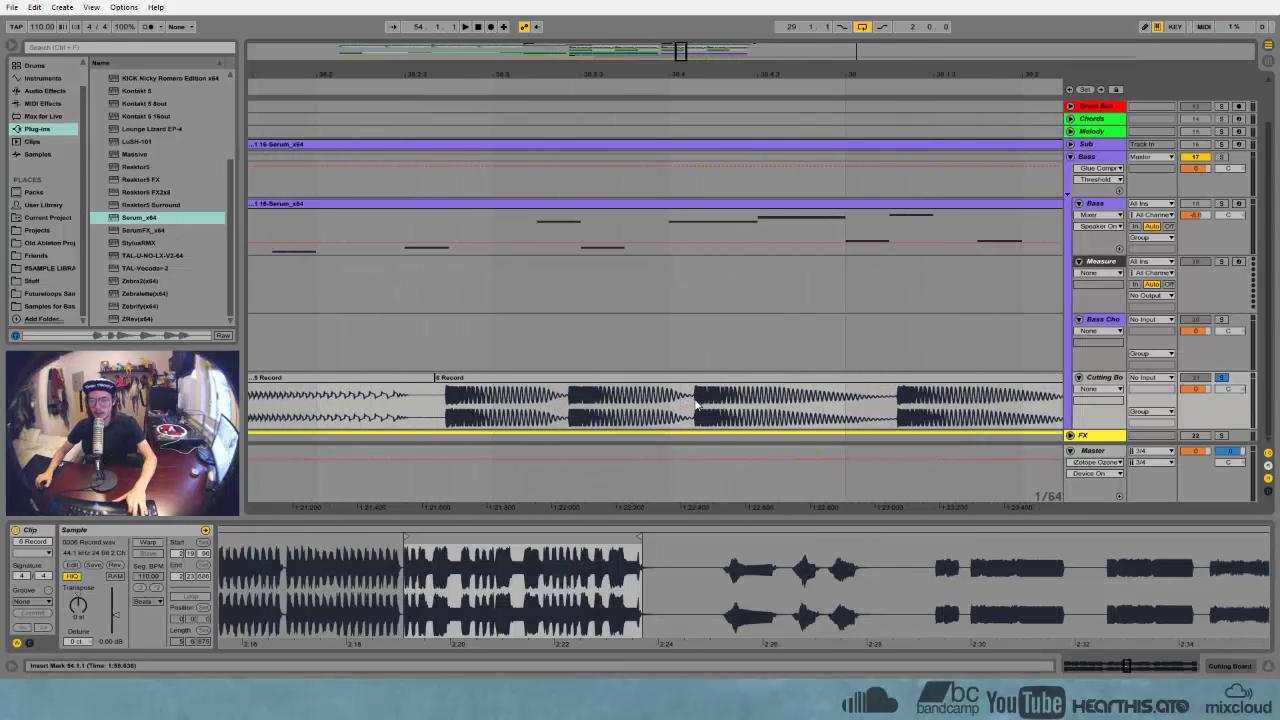
pyautogui.moveTo(697, 403); pyautogui.dragTo(901, 398)
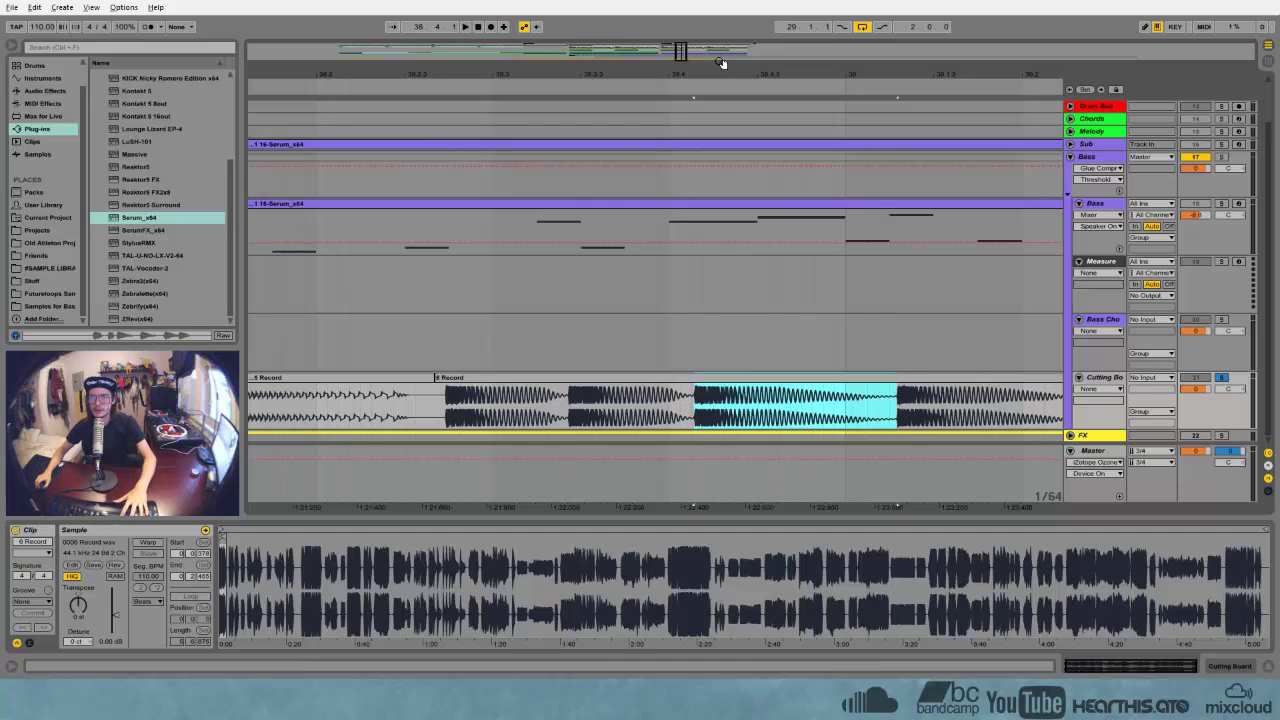
pyautogui.moveTo(721, 69); pyautogui.dragTo(520, 8)
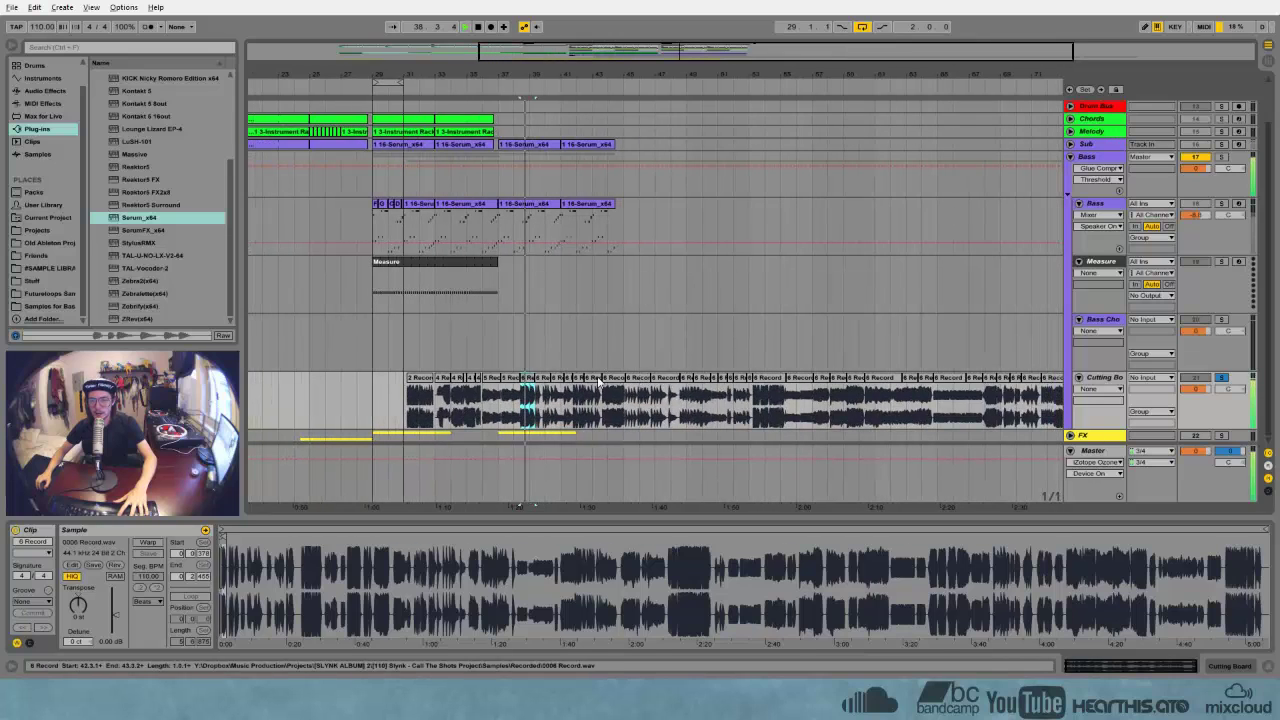
# Audition various slices along the Cutting Board track, through to the last one
pyautogui.click(587, 395)
pyautogui.click(700, 395)
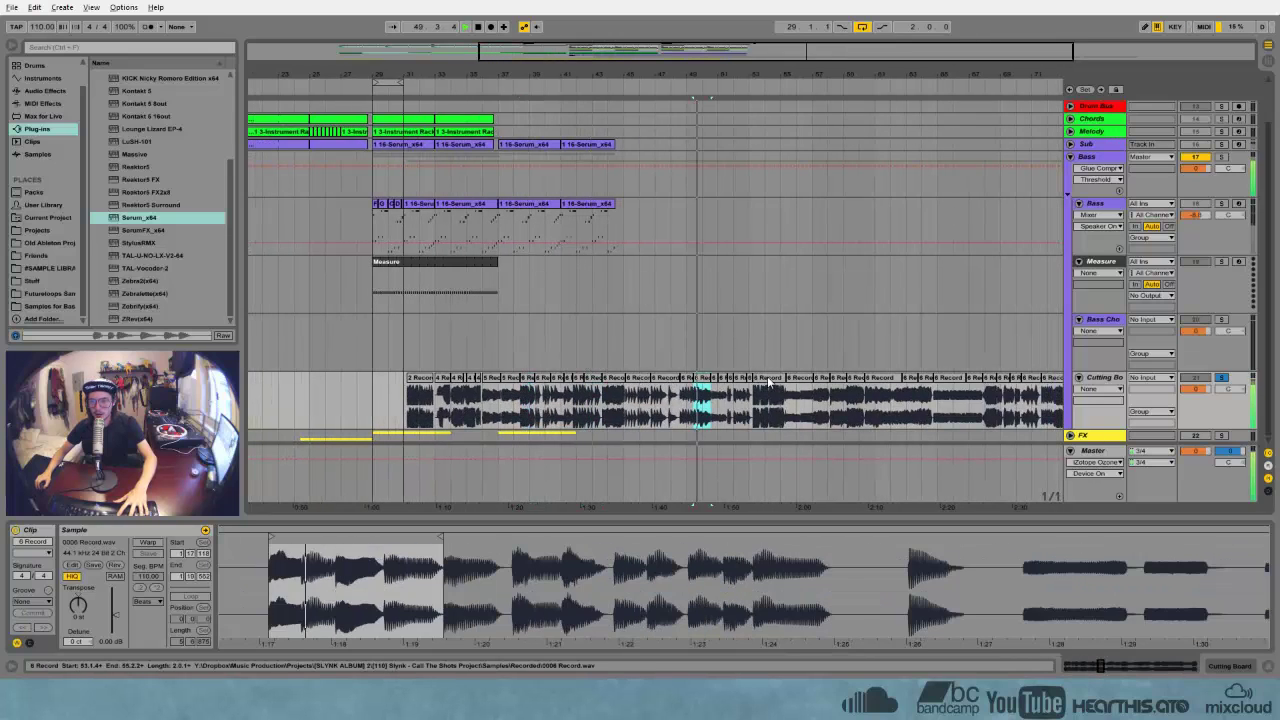
pyautogui.click(765, 395)
pyautogui.click(950, 390)
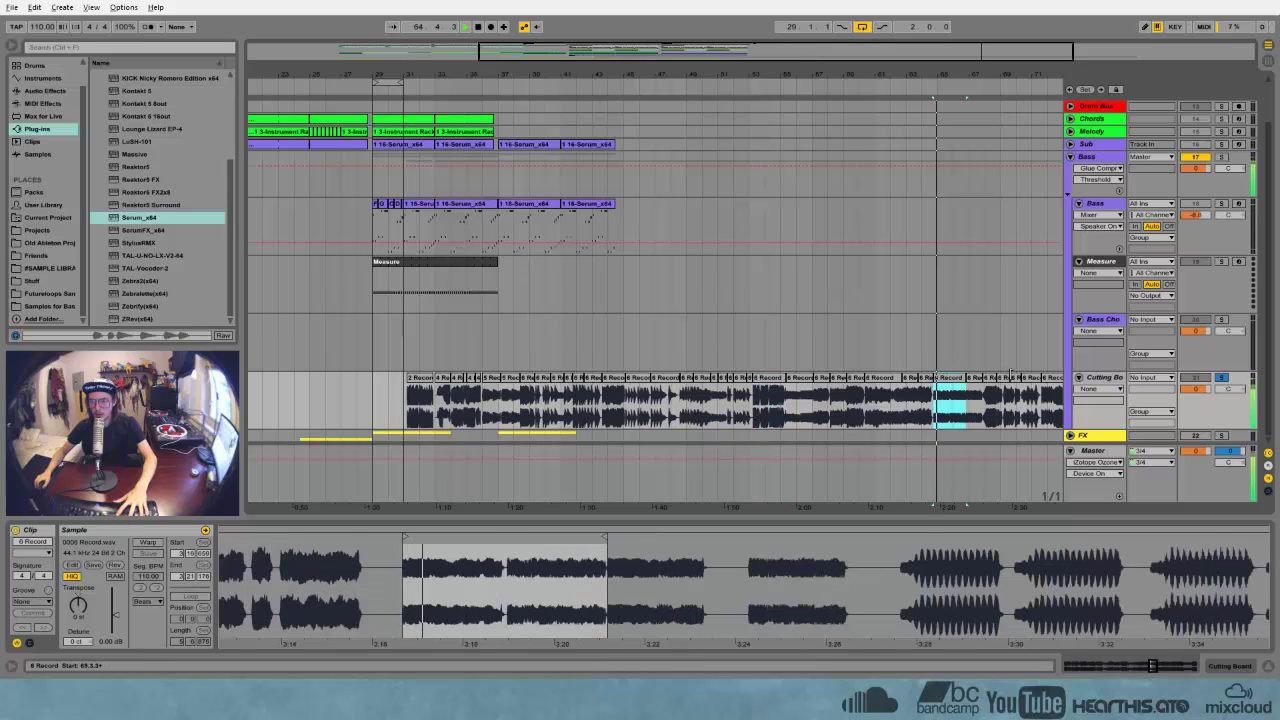
pyautogui.click(1017, 380)
pyautogui.press('space')
pyautogui.press('space')
pyautogui.moveTo(1014, 78); pyautogui.dragTo(890, 73)
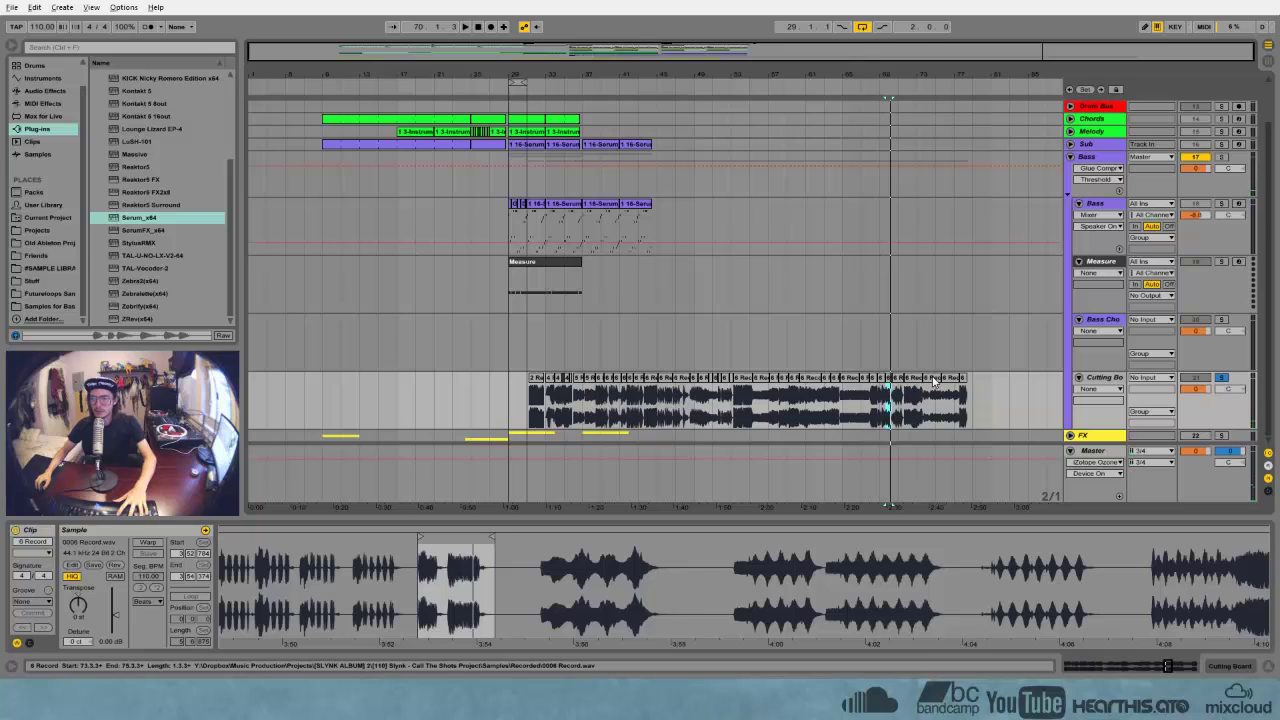
pyautogui.click(954, 379)
pyautogui.press('space')
pyautogui.click(963, 379)
pyautogui.press('space')
pyautogui.press('space')
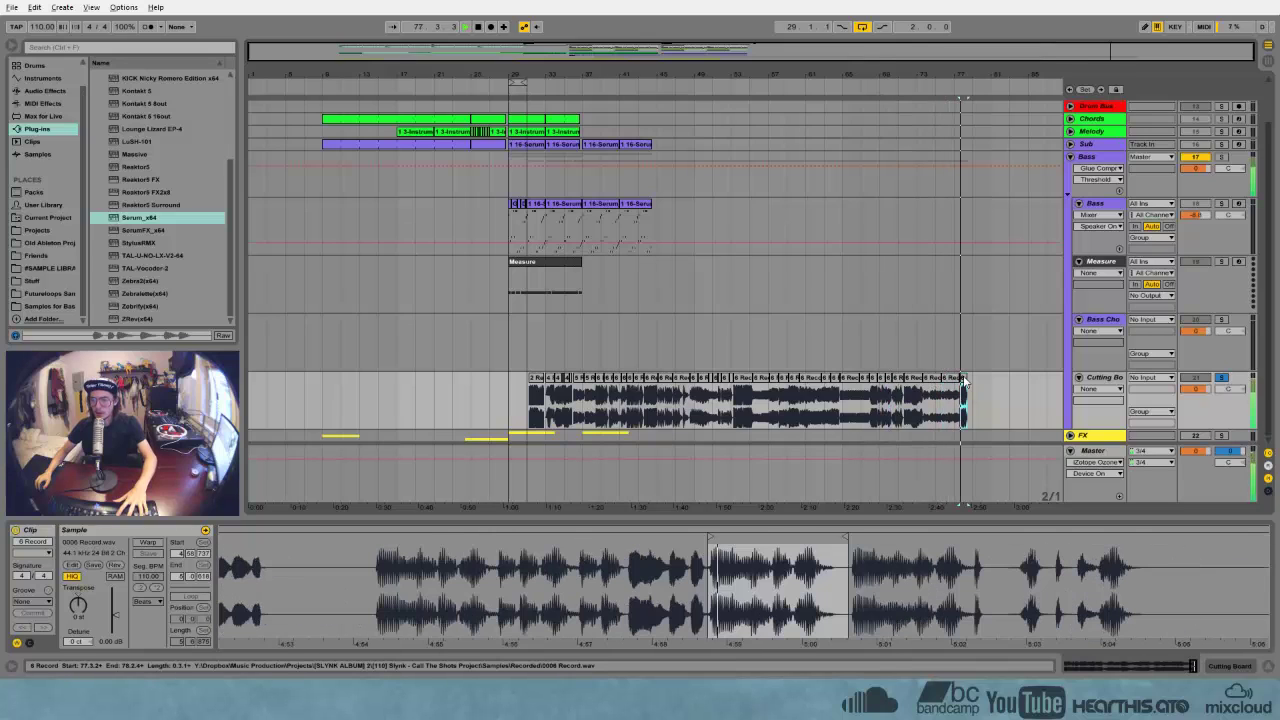
pyautogui.click(748, 381)
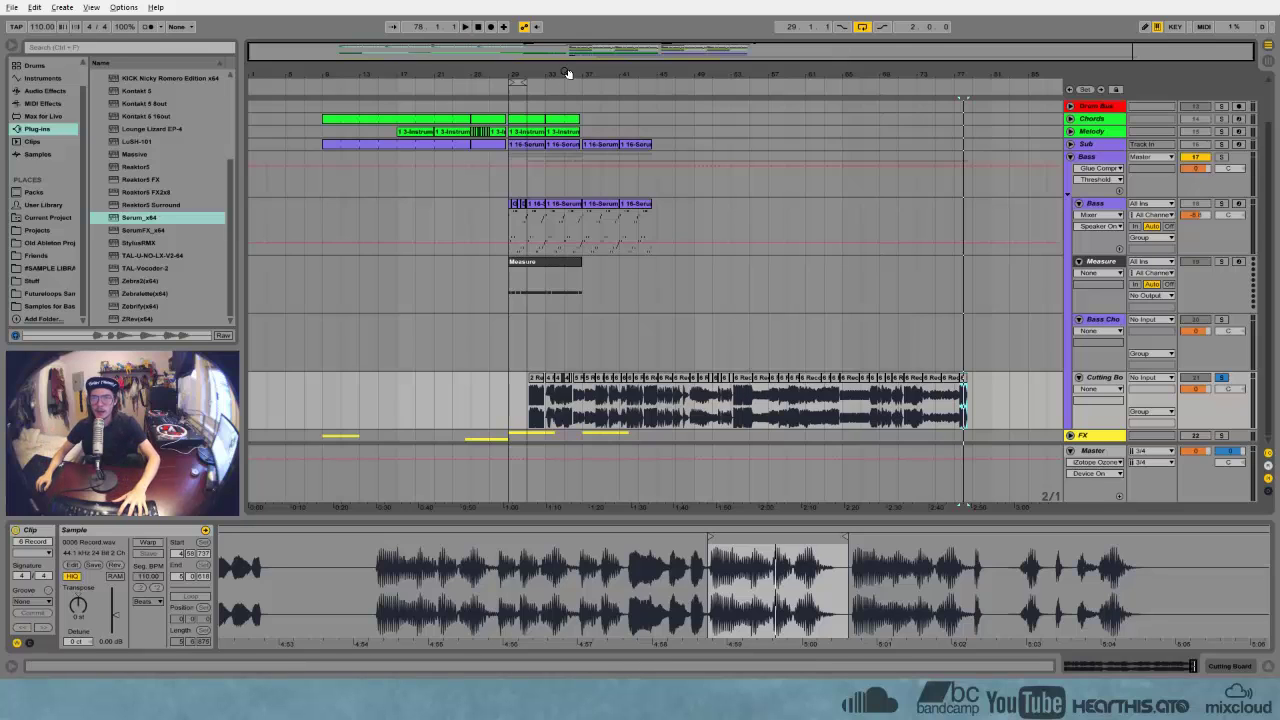
# Select and audition the single hit just after the start of bar 39 on the Cutting Board track
pyautogui.moveTo(568, 73); pyautogui.dragTo(568, 230)
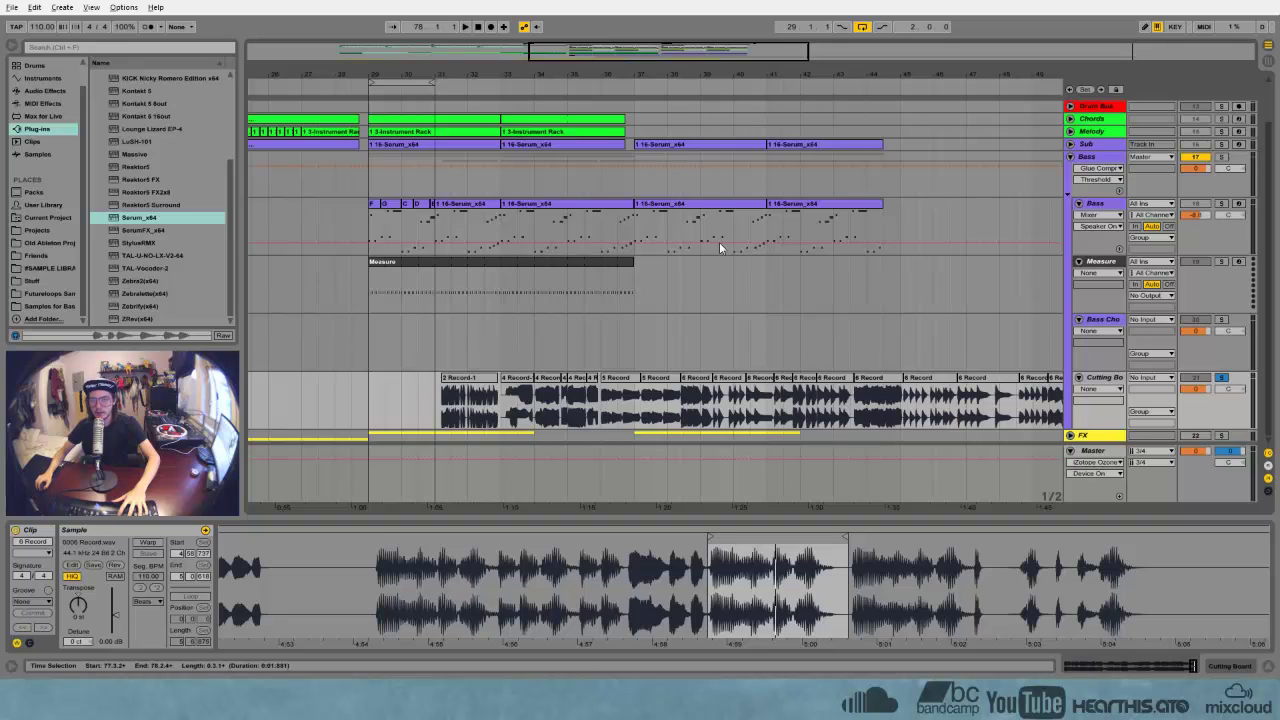
pyautogui.moveTo(694, 76); pyautogui.dragTo(435, 232)
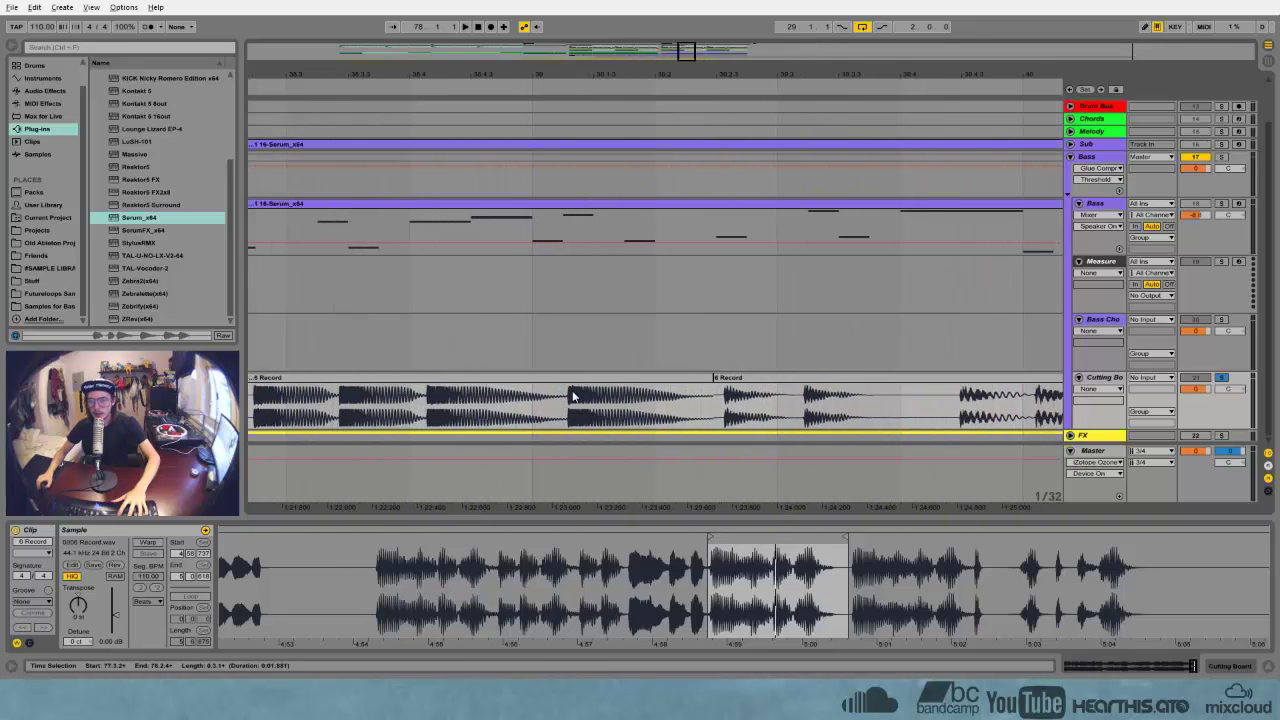
pyautogui.moveTo(569, 397); pyautogui.dragTo(718, 404)
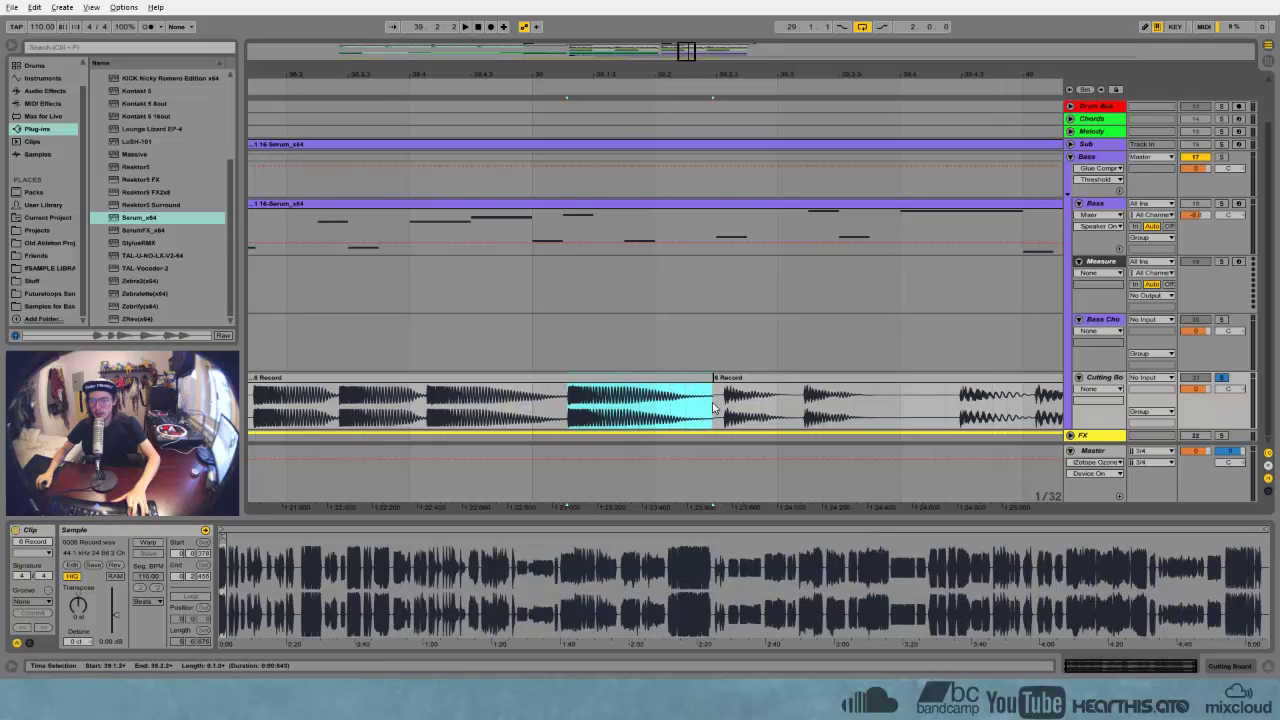
pyautogui.press('space')
# Copy the selected hit to the Bass Chops track at bar 29
pyautogui.click(563, 78)
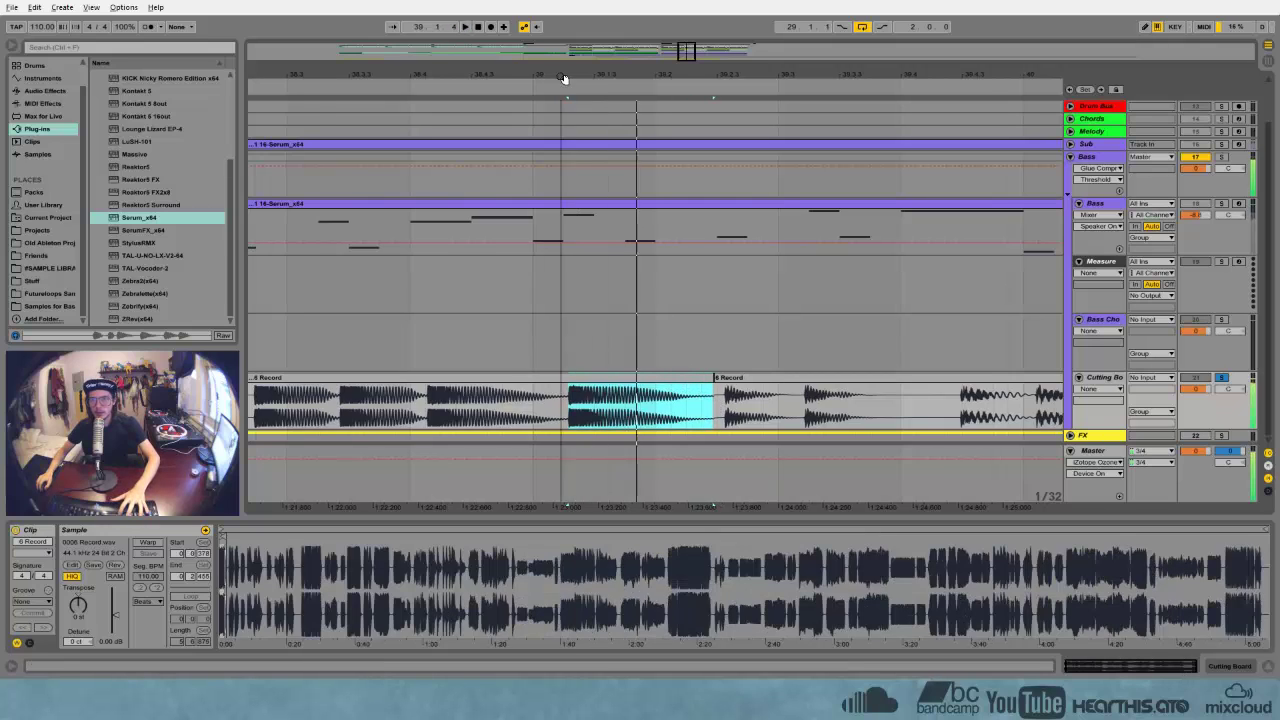
pyautogui.moveTo(563, 78); pyautogui.dragTo(935, 10)
pyautogui.click(564, 344)
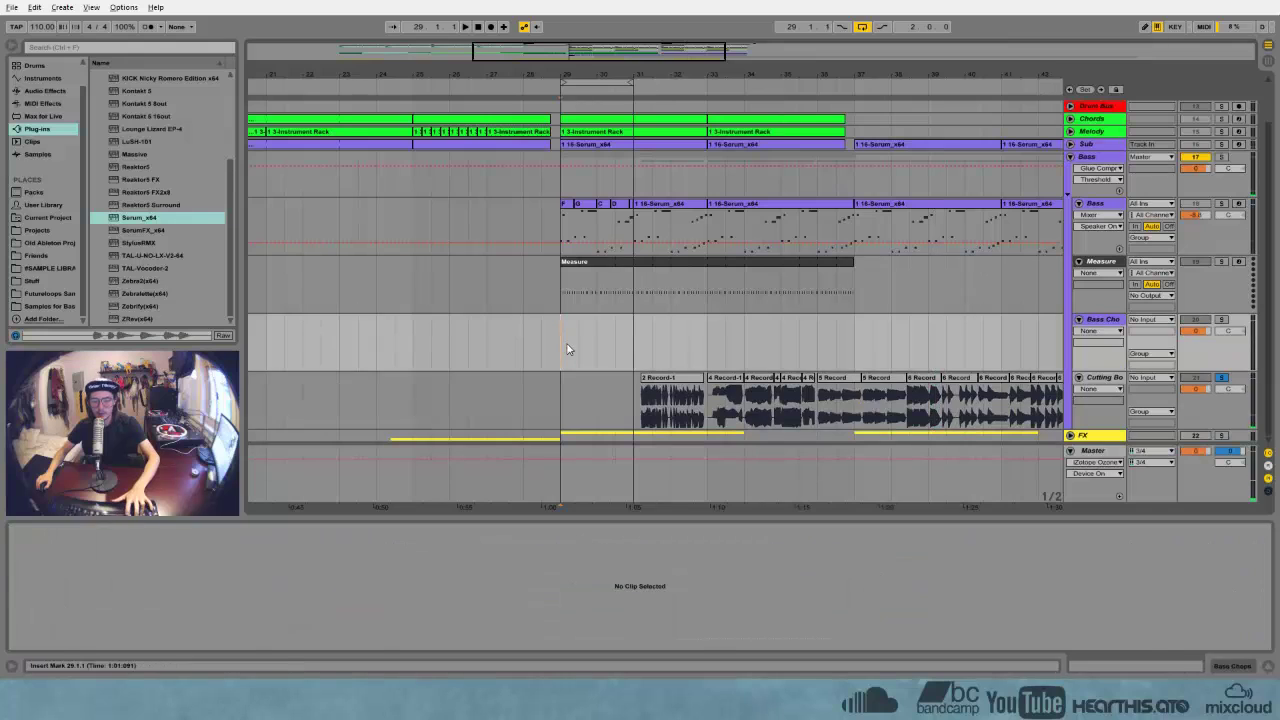
pyautogui.hotkey('ctrl', 'v')
pyautogui.moveTo(564, 75); pyautogui.dragTo(560, 171)
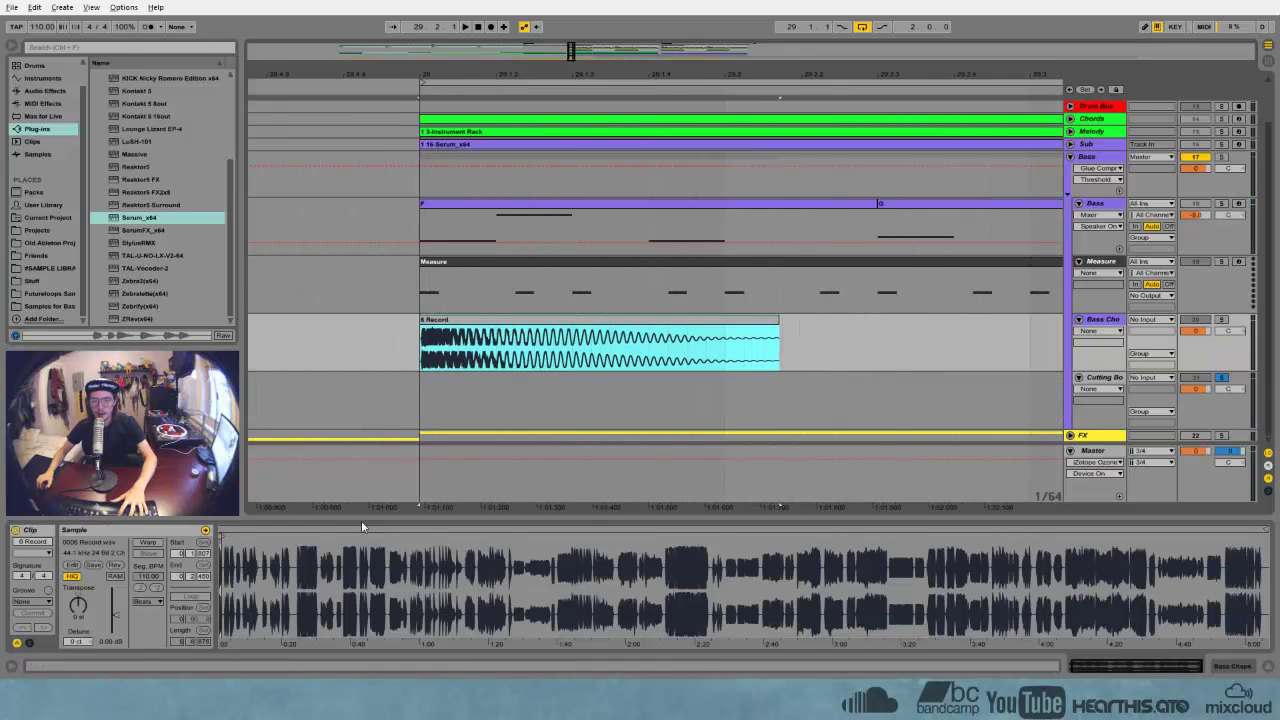
# Align the start marker of the Bass Chops clip exactly with the onset of the hit's waveform
pyautogui.moveTo(221, 556); pyautogui.dragTo(224, 670)
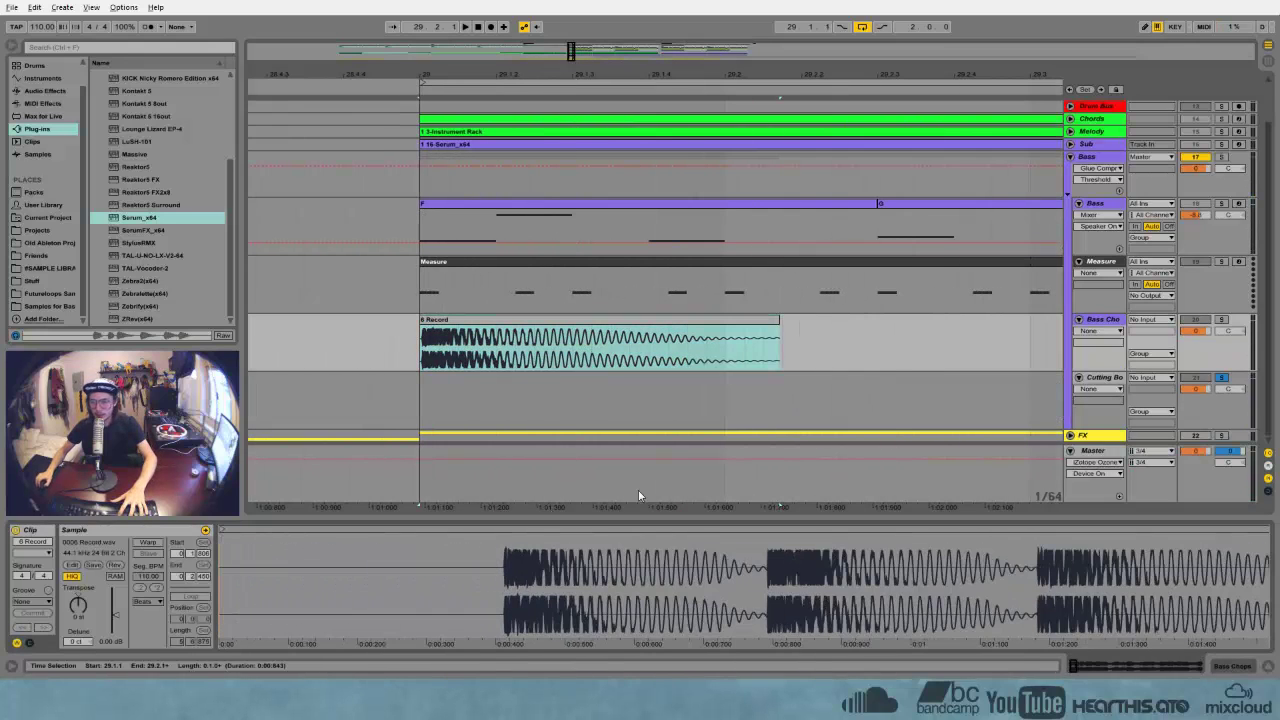
pyautogui.moveTo(640, 560); pyautogui.dragTo(285, 562)
pyautogui.moveTo(953, 592); pyautogui.dragTo(693, 592)
pyautogui.press('space')
pyautogui.moveTo(862, 588); pyautogui.dragTo(660, 563)
pyautogui.moveTo(422, 543); pyautogui.dragTo(428, 537)
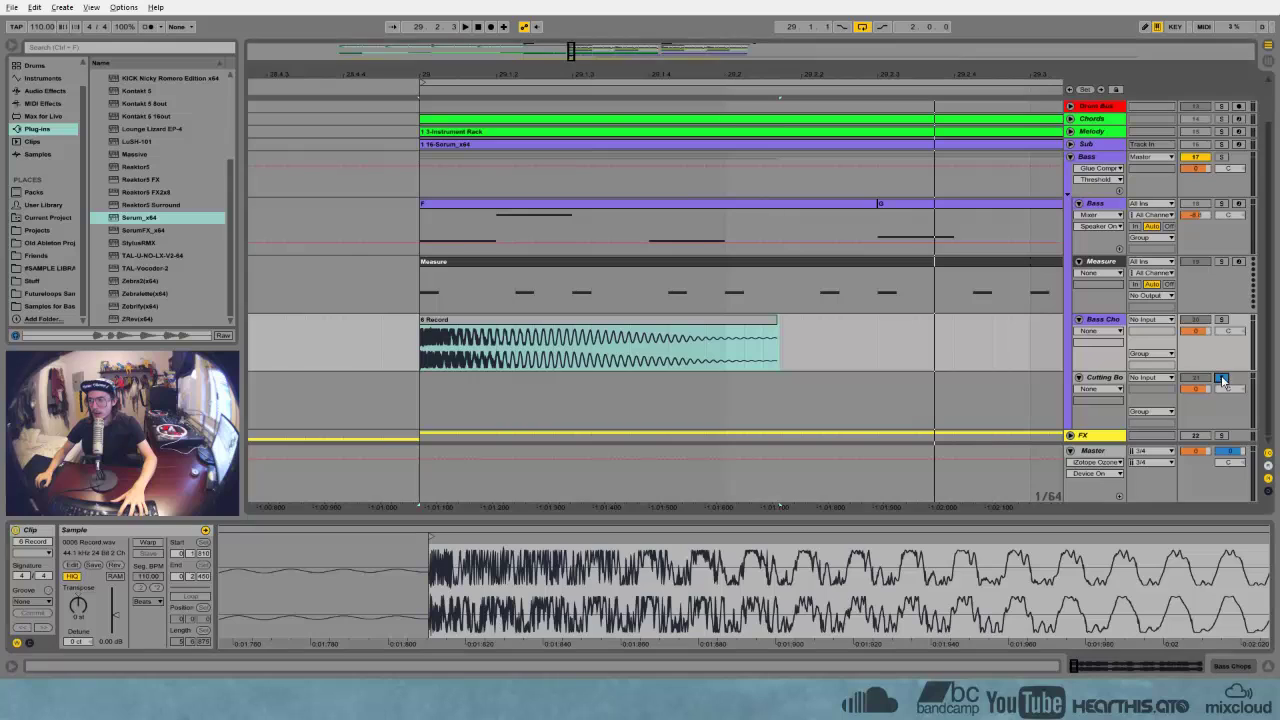
# Unsolo the Cutting Board track and enable the Chords track to hear the chop within the mix
pyautogui.moveTo(900, 75); pyautogui.dragTo(602, 8)
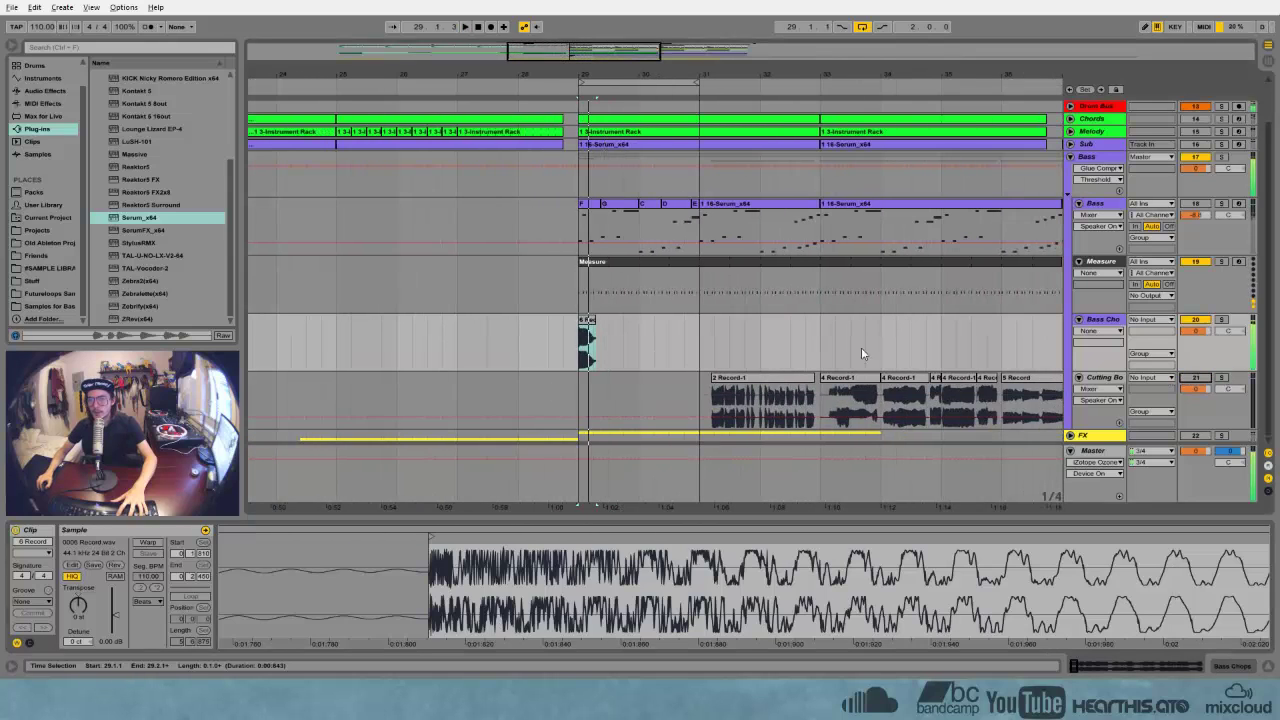
pyautogui.scroll(2, 1108, 218)
pyautogui.scroll(1, 1108, 218)
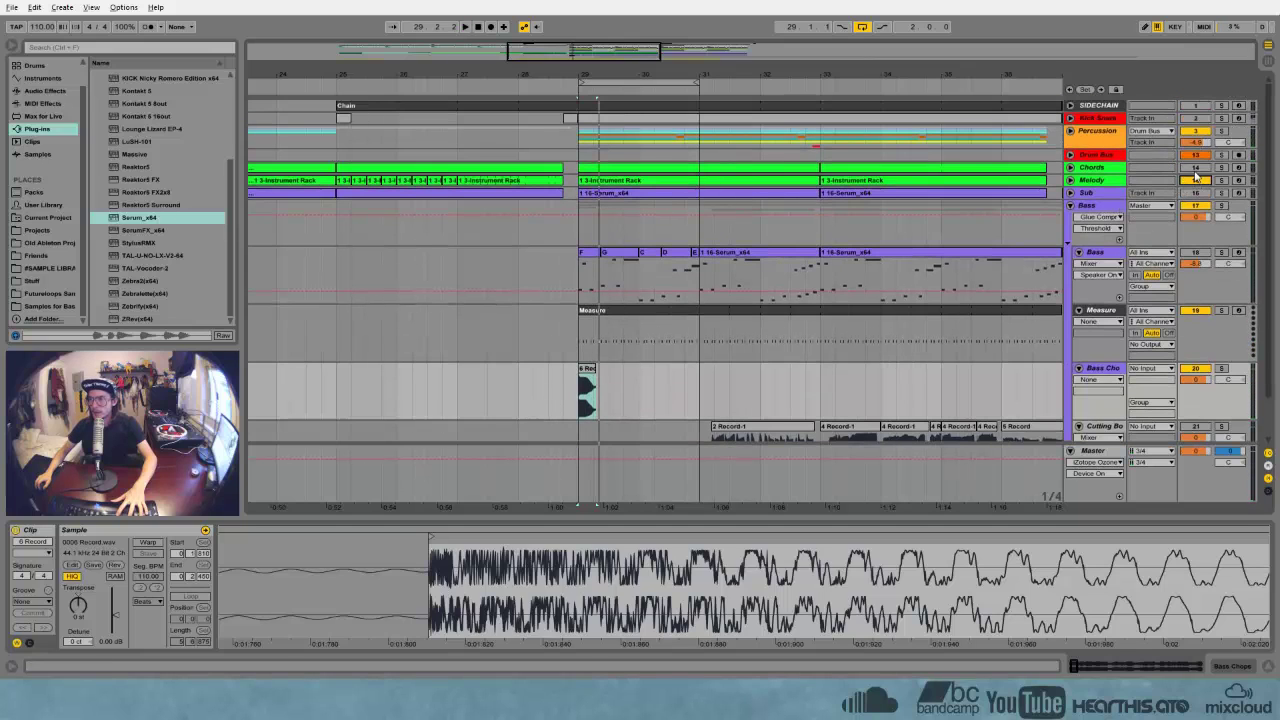
pyautogui.click(1195, 168)
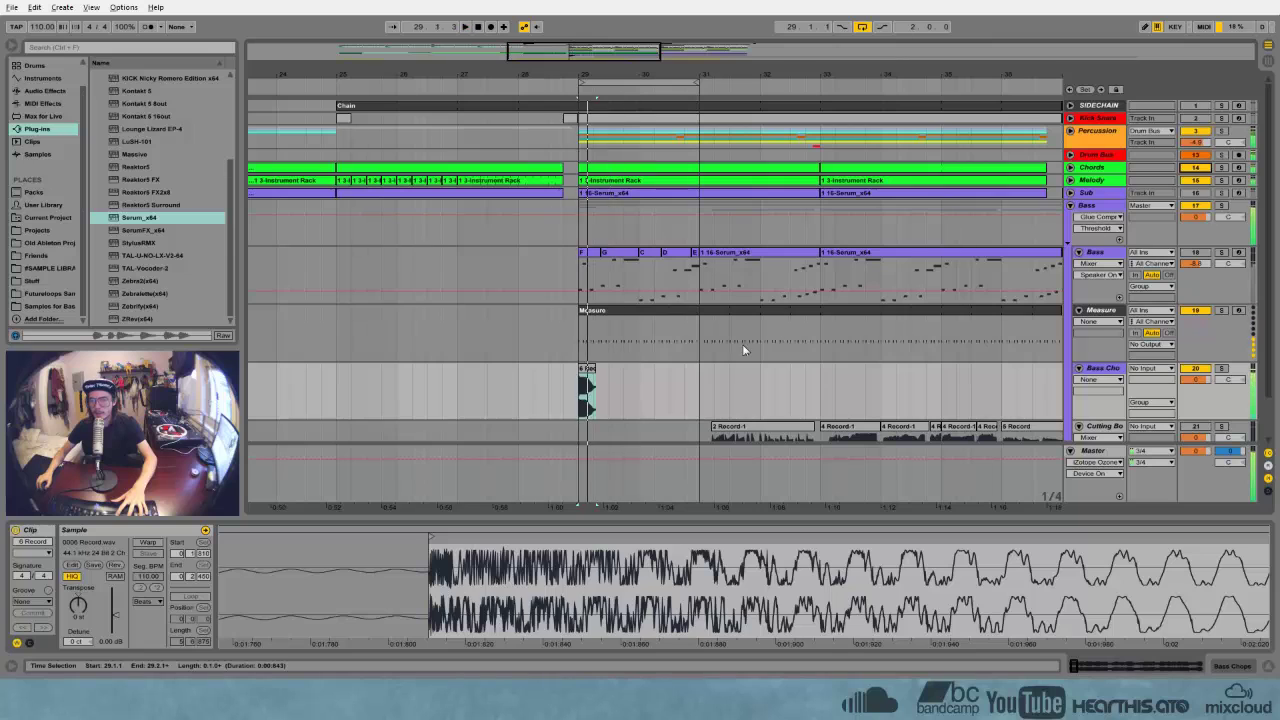
pyautogui.press('space')
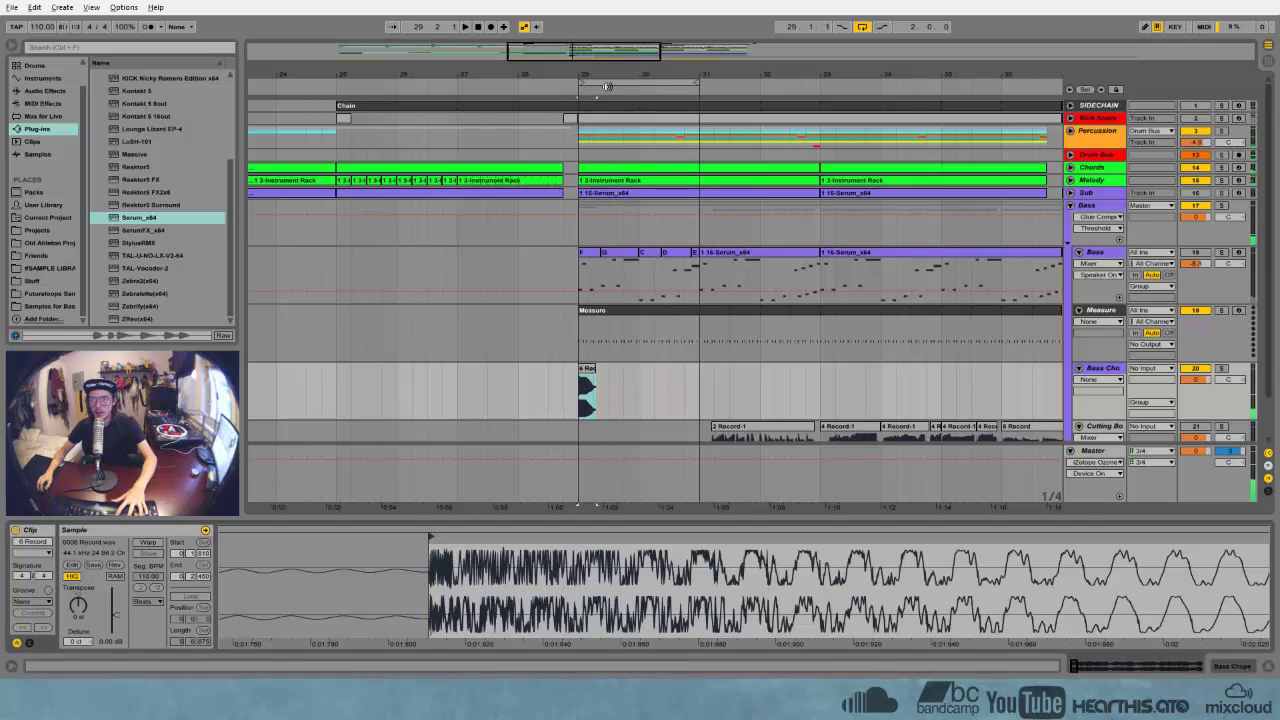
# Try the Bass Chops hit at a transposition of 3 st and settle on -9 st
pyautogui.moveTo(607, 87); pyautogui.dragTo(512, 207)
pyautogui.moveTo(436, 279); pyautogui.dragTo(869, 280)
pyautogui.click(469, 378)
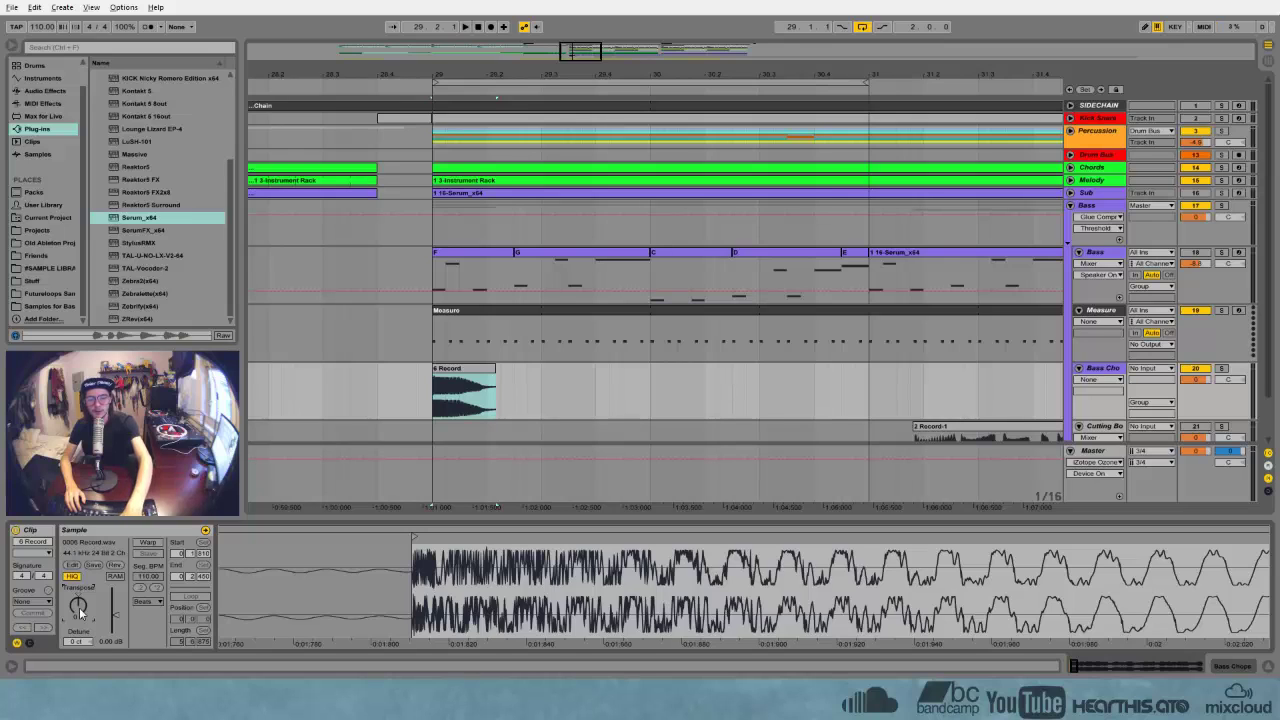
pyautogui.press('Up')
pyautogui.press('Up')
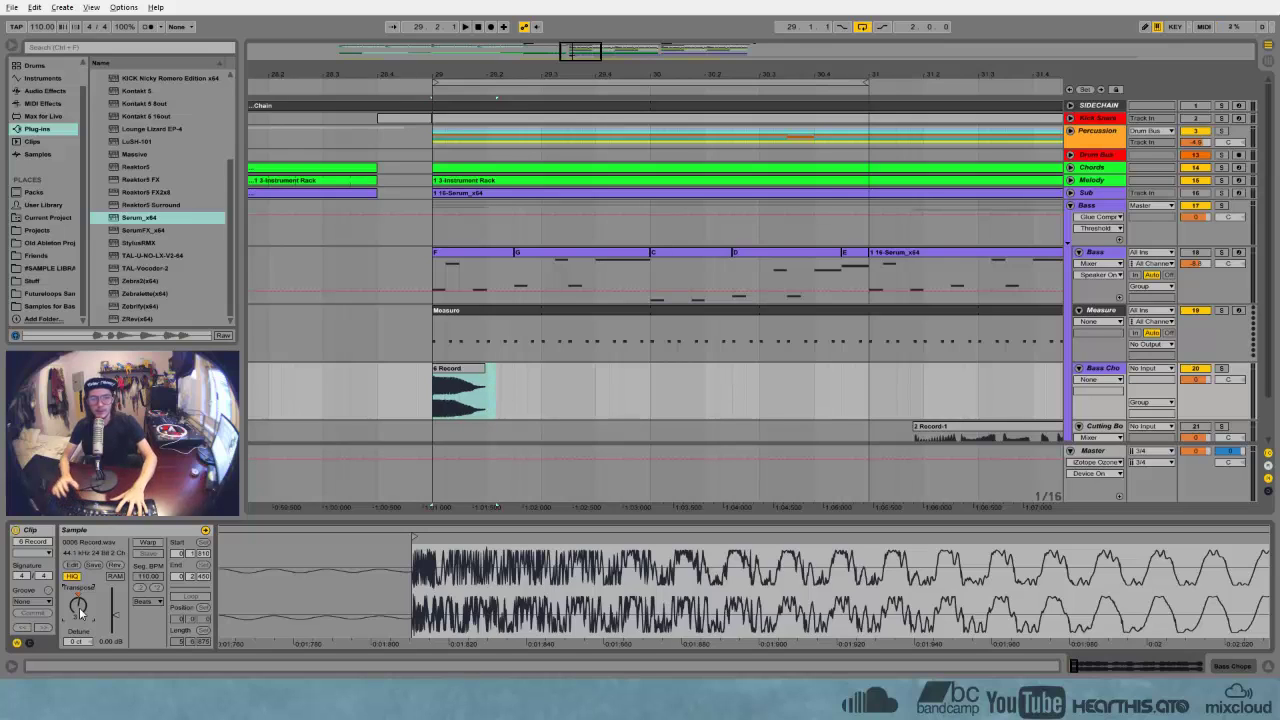
pyautogui.press('Up')
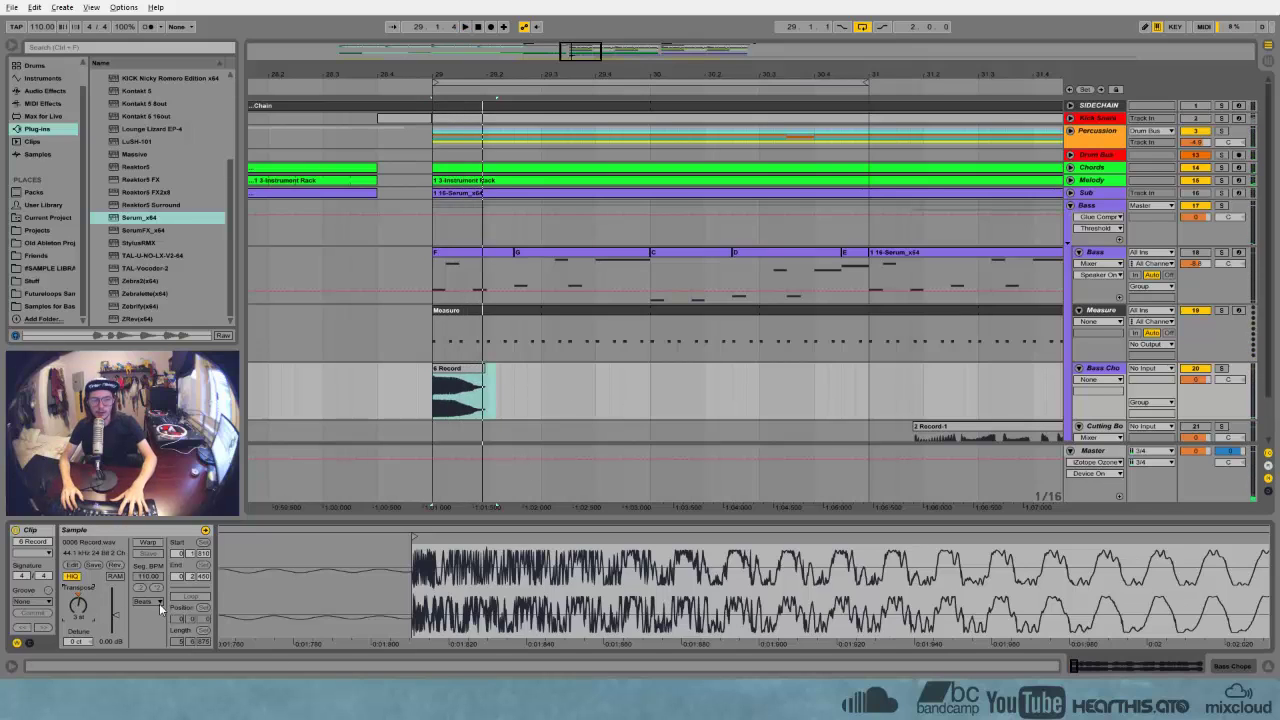
pyautogui.hotkey('shift', 'Down')
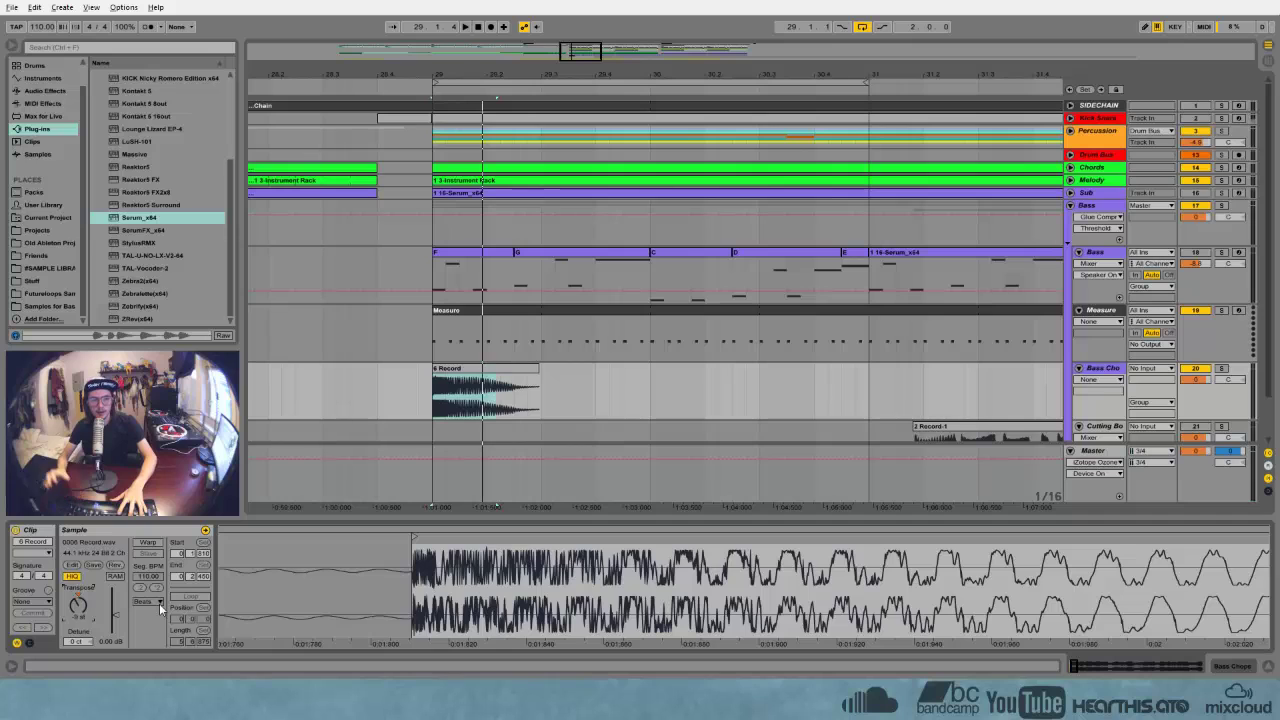
# Audition the transposed hit from bar 29 together with the Bass track and the rest of the mix
pyautogui.press('space')
pyautogui.press('space')
pyautogui.press('space')
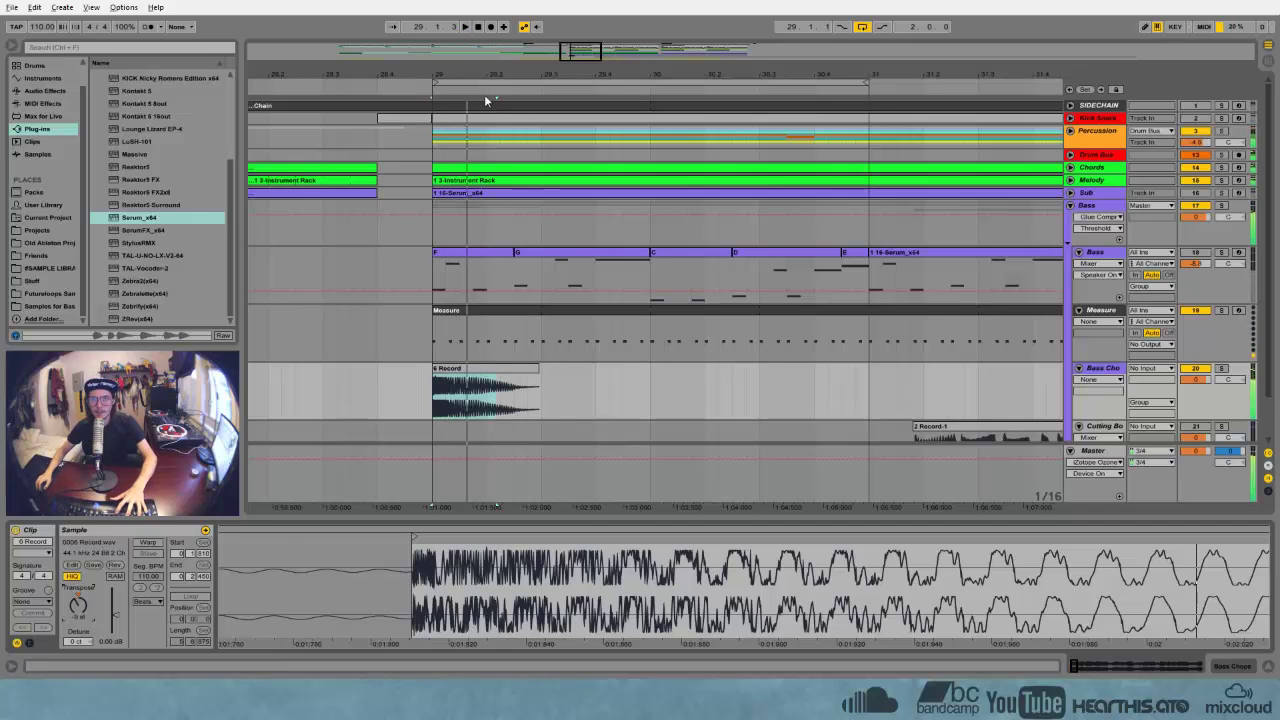
pyautogui.moveTo(474, 72); pyautogui.dragTo(474, 110)
pyautogui.press('space')
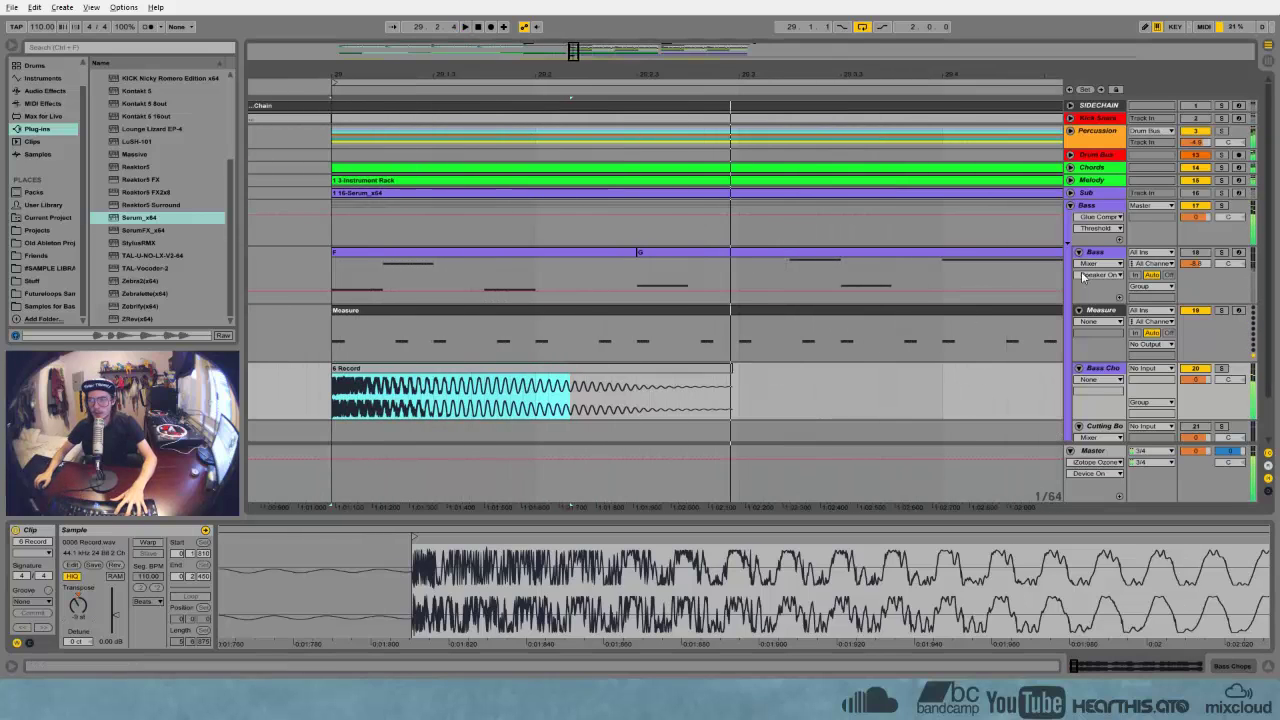
pyautogui.click(1189, 254)
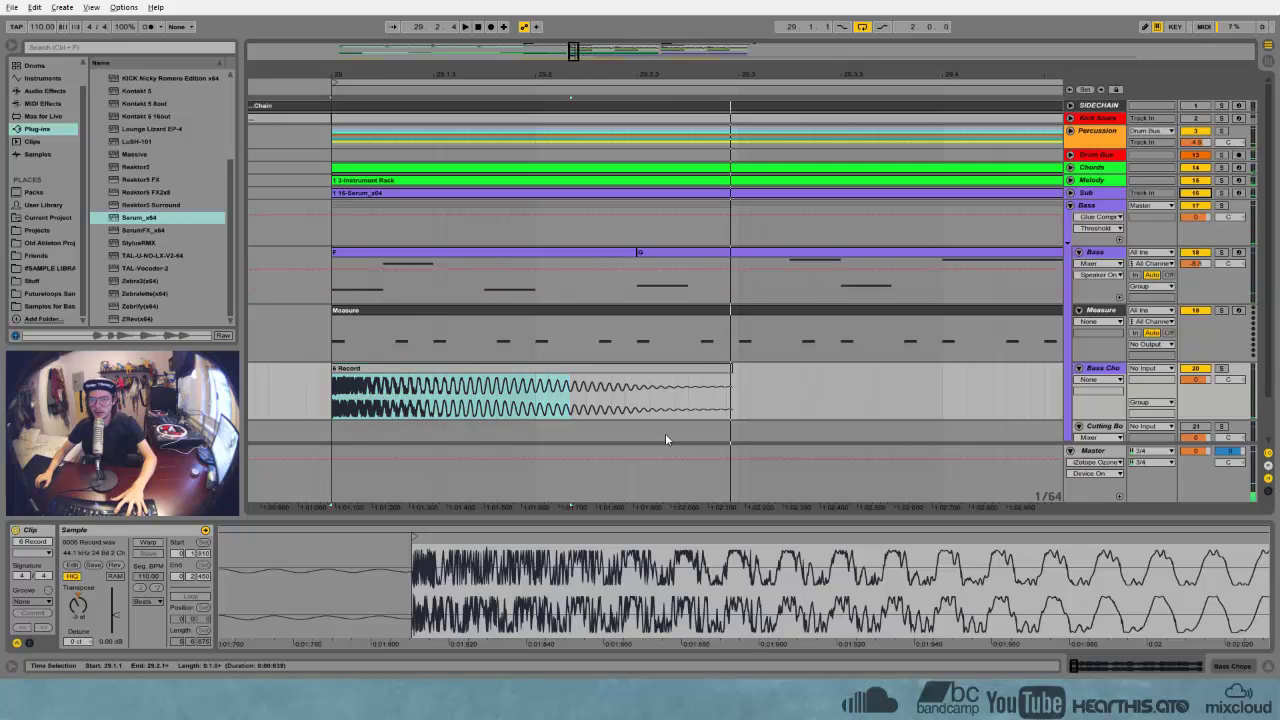
pyautogui.press('space')
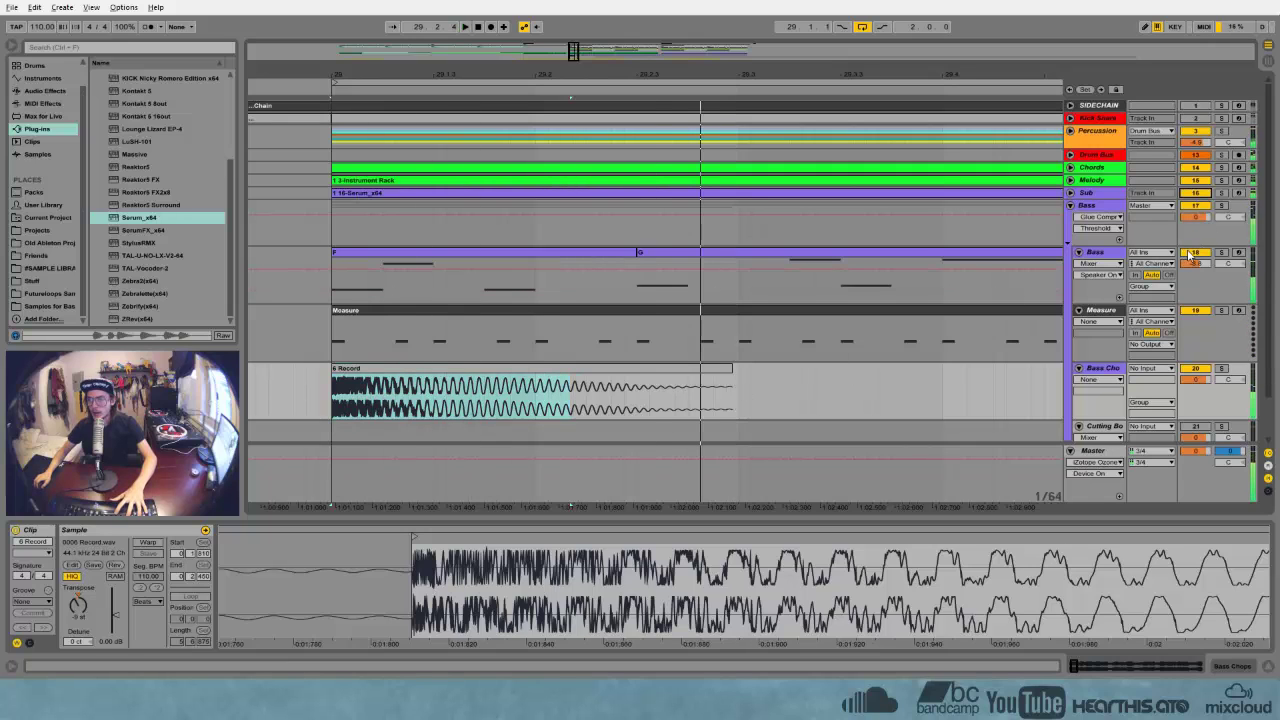
# Solo the Bass track to listen to its pattern up to beat 4 of bar 30, and unsolo it again
pyautogui.click(1092, 252)
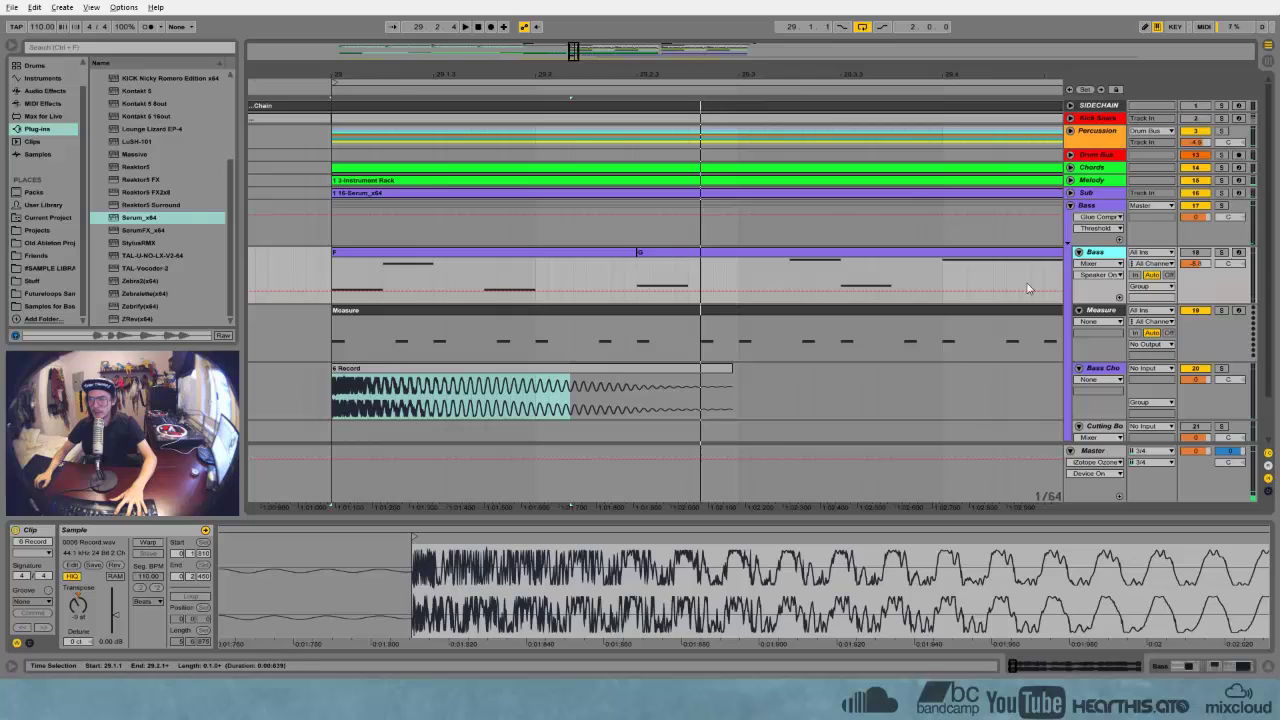
pyautogui.click(1221, 253)
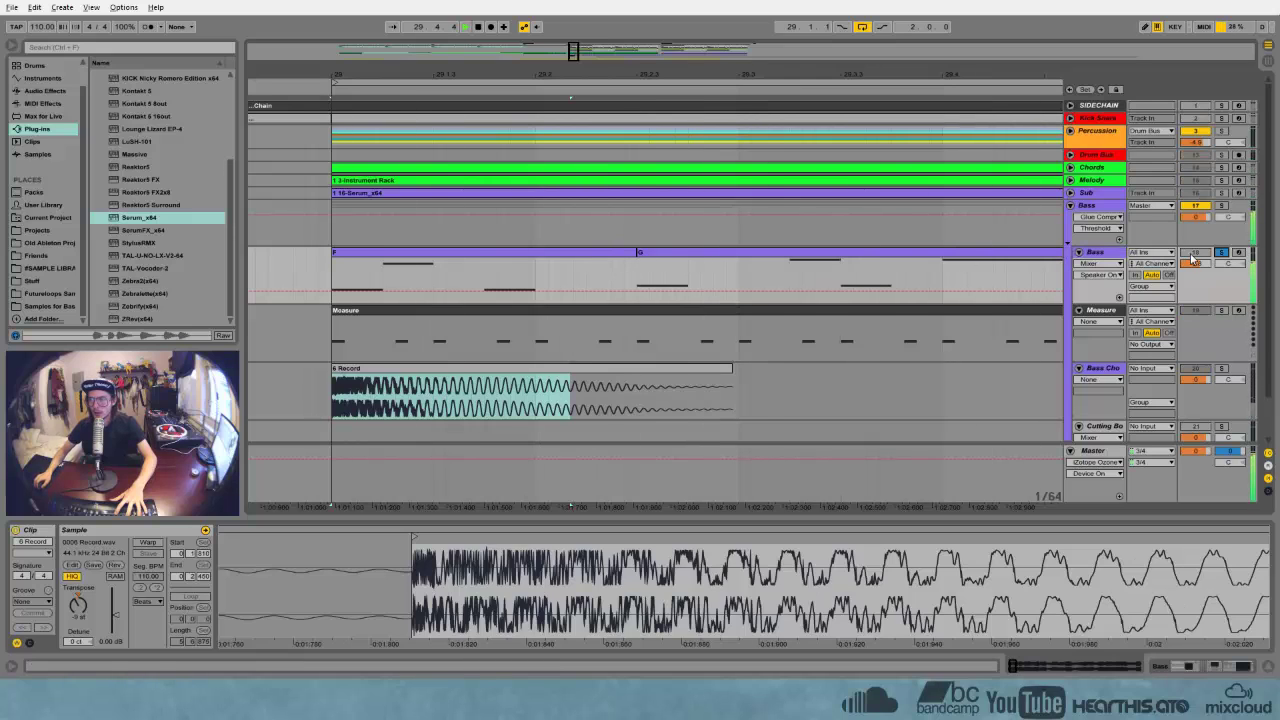
pyautogui.moveTo(1000, 76); pyautogui.dragTo(656, 72)
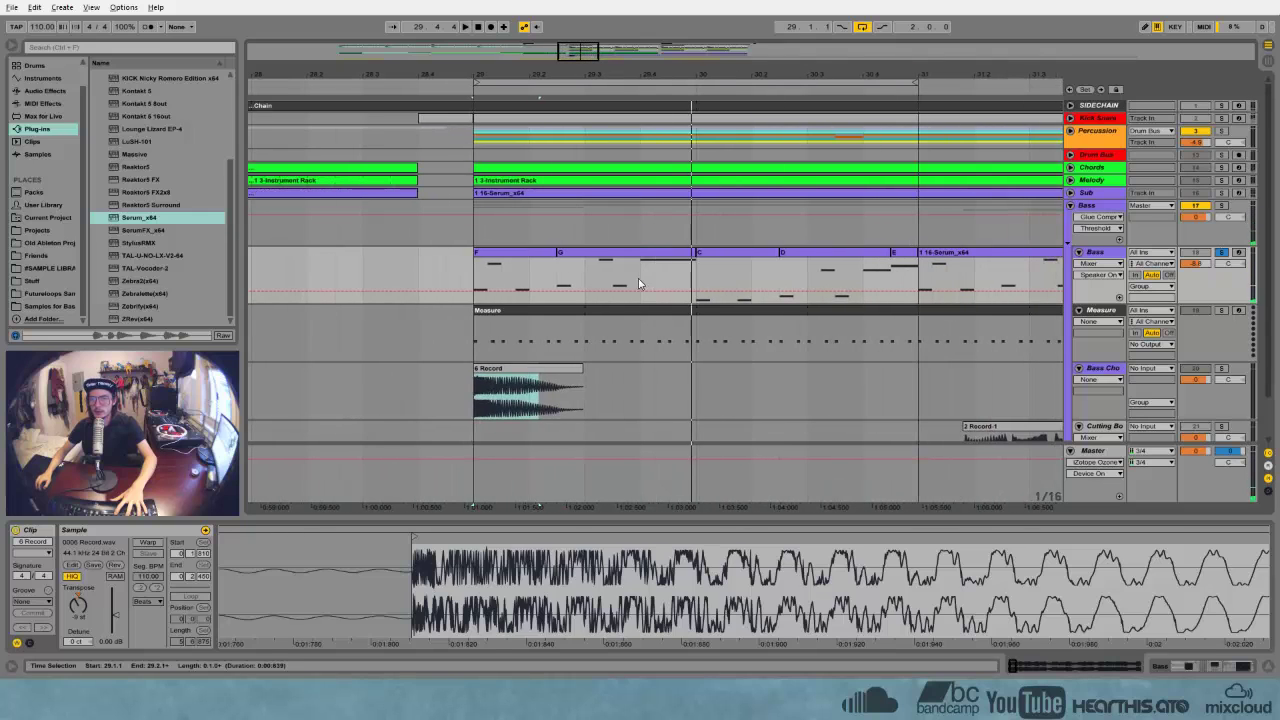
pyautogui.moveTo(640, 284); pyautogui.dragTo(691, 275)
pyautogui.click(868, 282)
pyautogui.press('space')
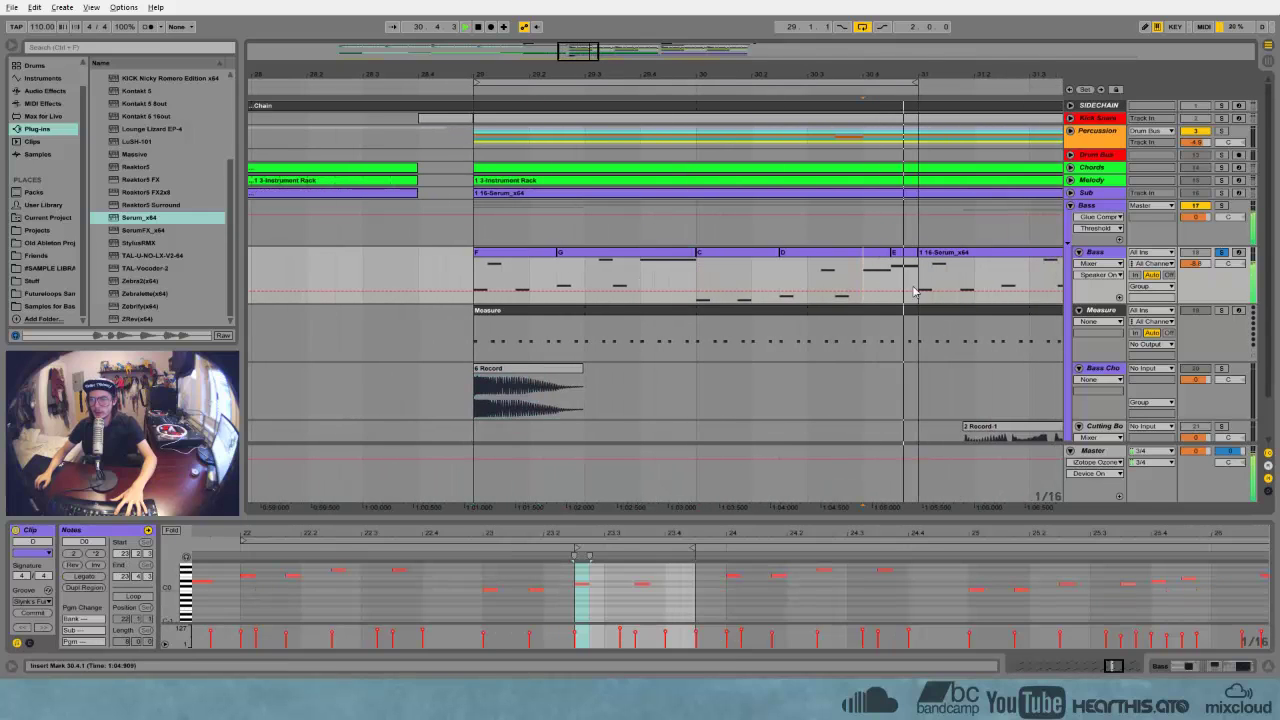
pyautogui.click(1221, 253)
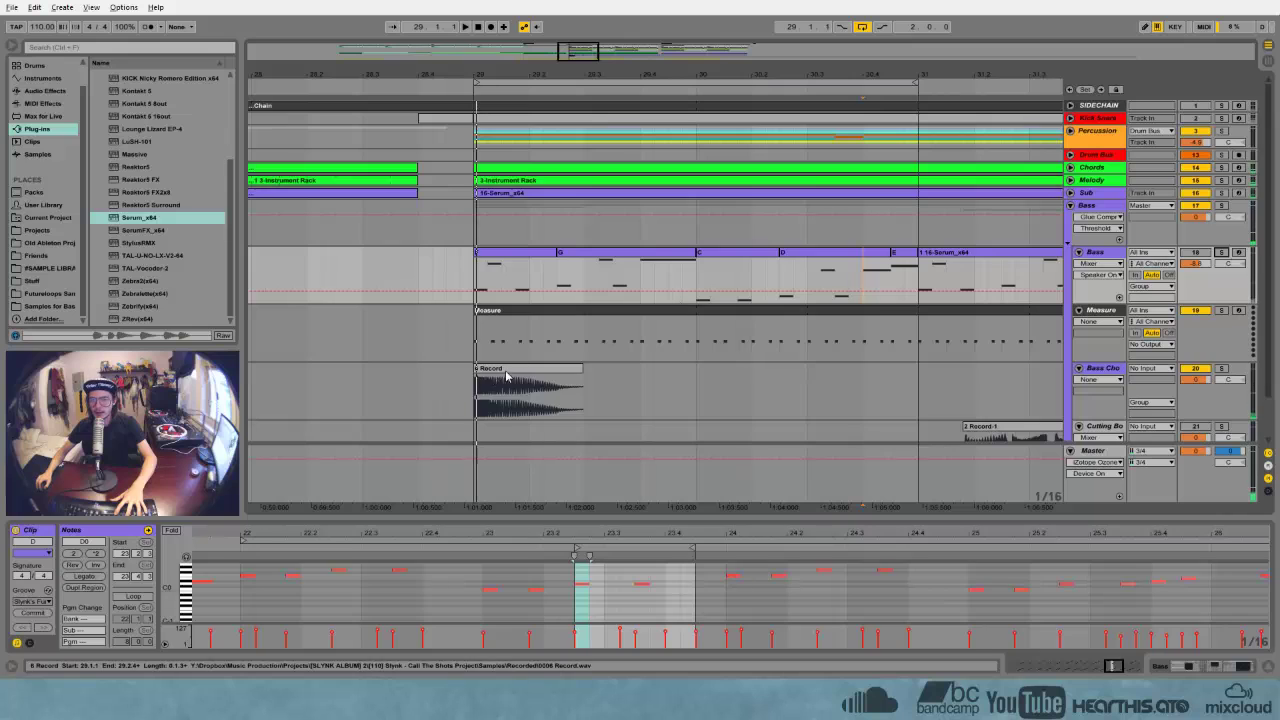
# Shorten the Bass Chops hit to about one beat and add a fade-out over its tail
pyautogui.click(572, 392)
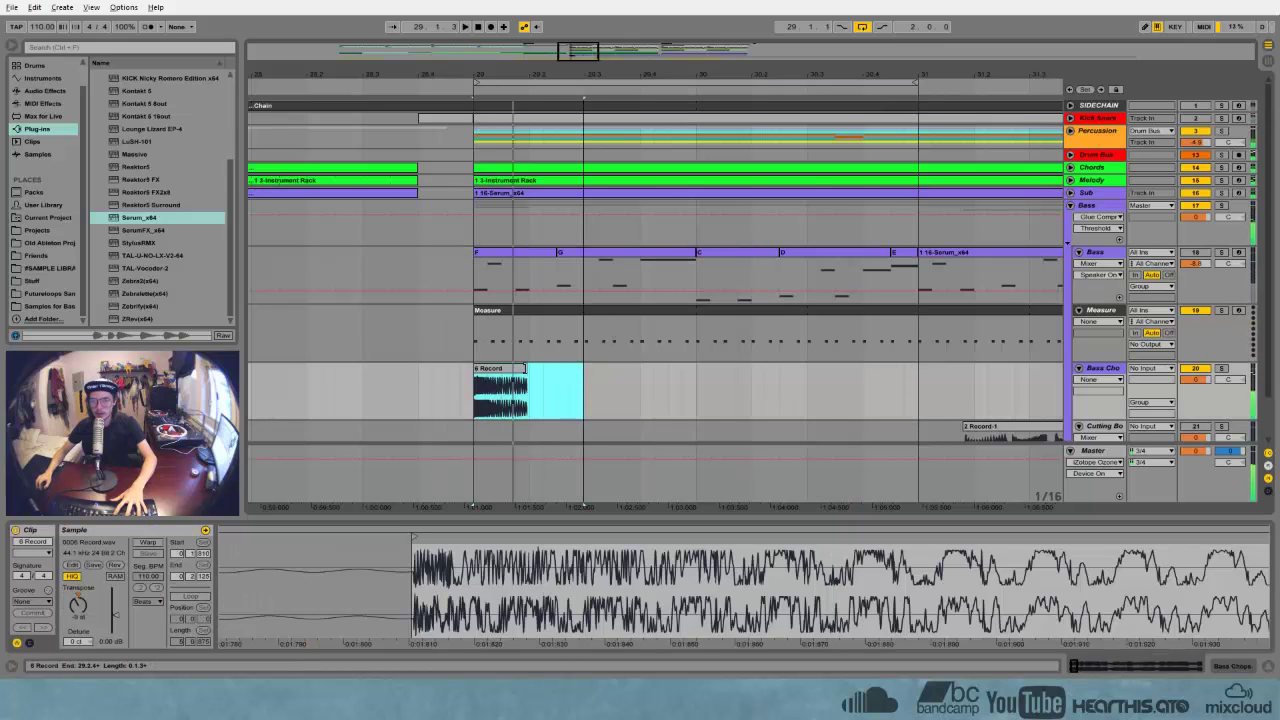
pyautogui.click(1120, 379)
pyautogui.click(1100, 400)
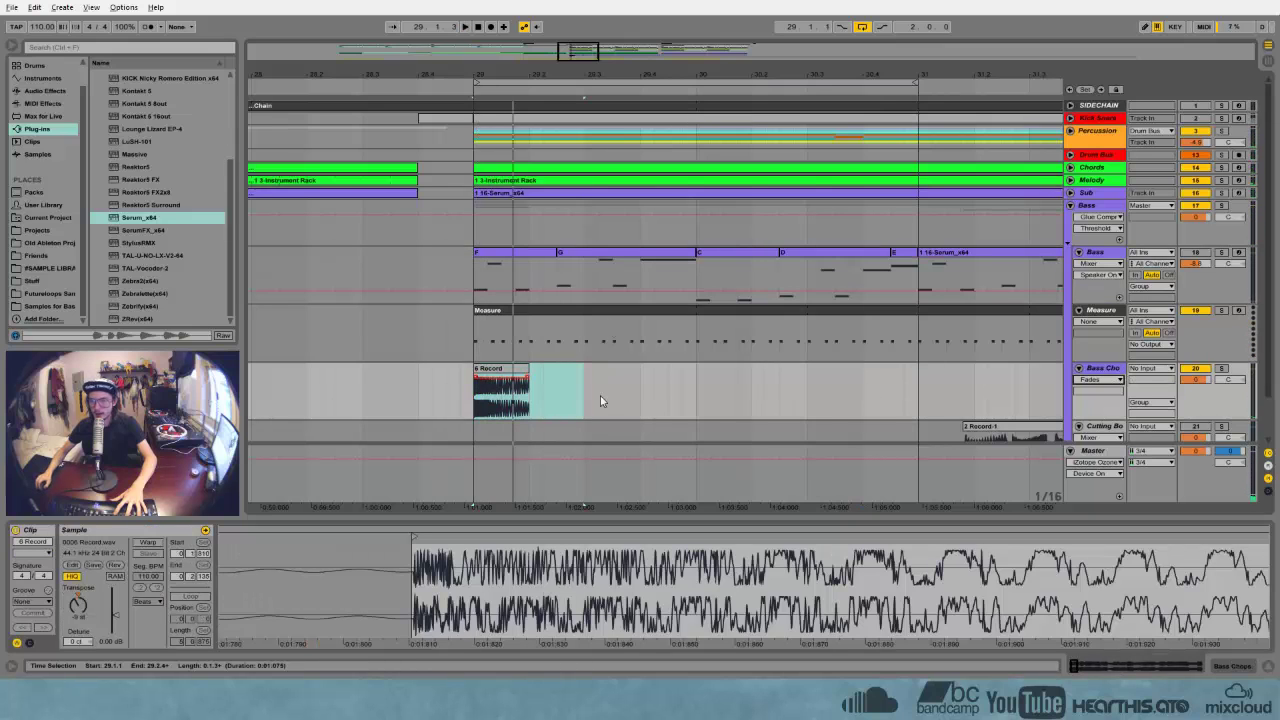
pyautogui.moveTo(529, 377); pyautogui.dragTo(506, 378)
pyautogui.press('space')
pyautogui.press('space')
pyautogui.press('space')
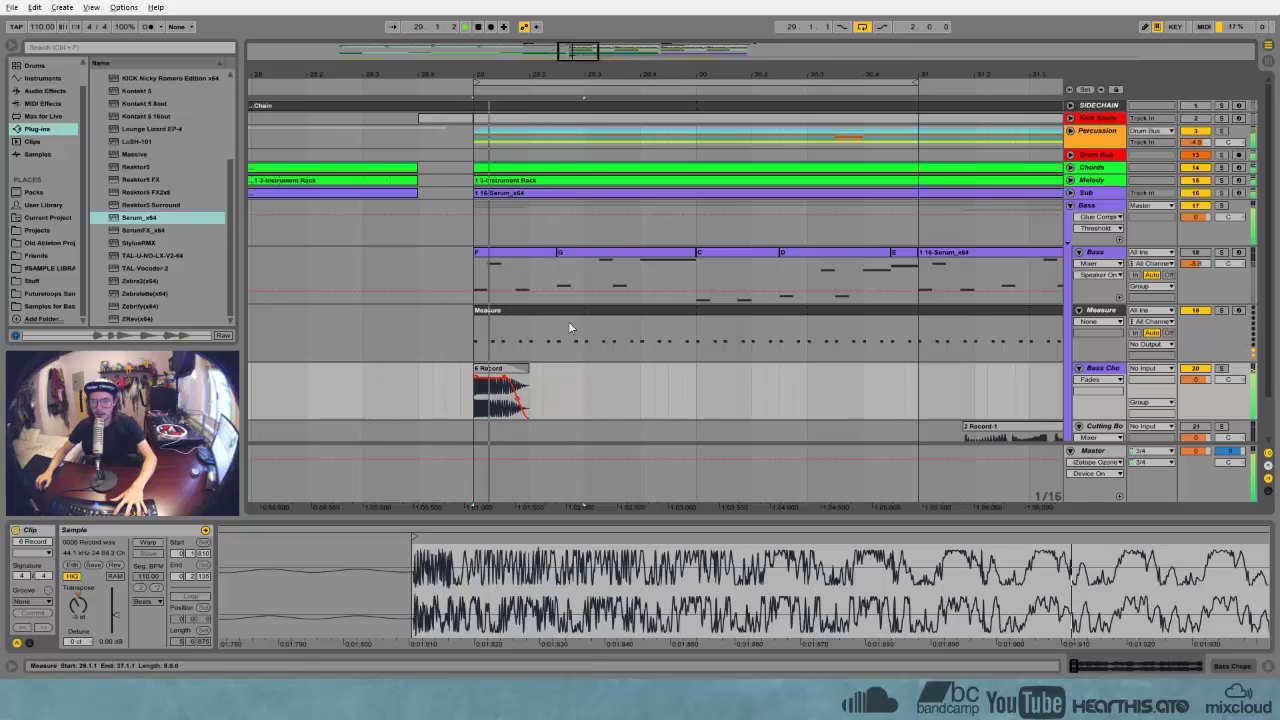
pyautogui.press('space')
# Solo the Cutting Board track and audition its slices around bars 55 to 57
pyautogui.moveTo(576, 78); pyautogui.dragTo(460, 28)
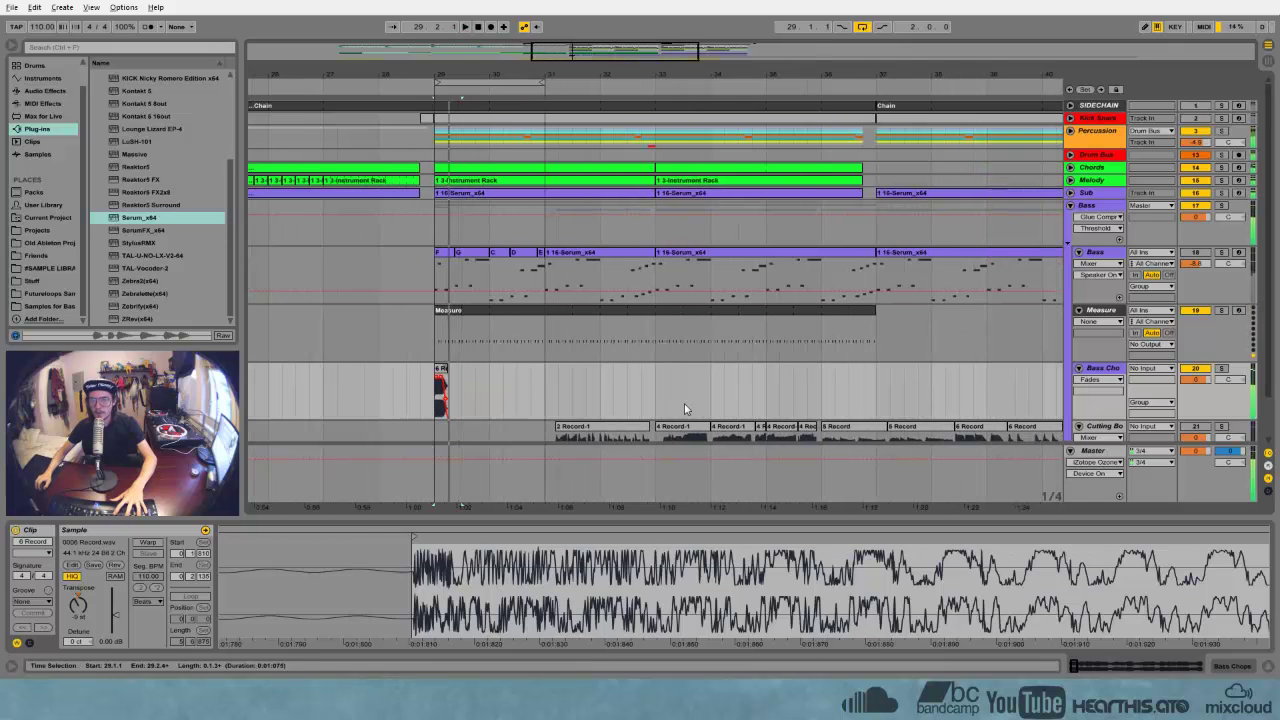
pyautogui.scroll(-2, 700, 402)
pyautogui.moveTo(845, 74); pyautogui.dragTo(824, 14)
pyautogui.click(772, 400)
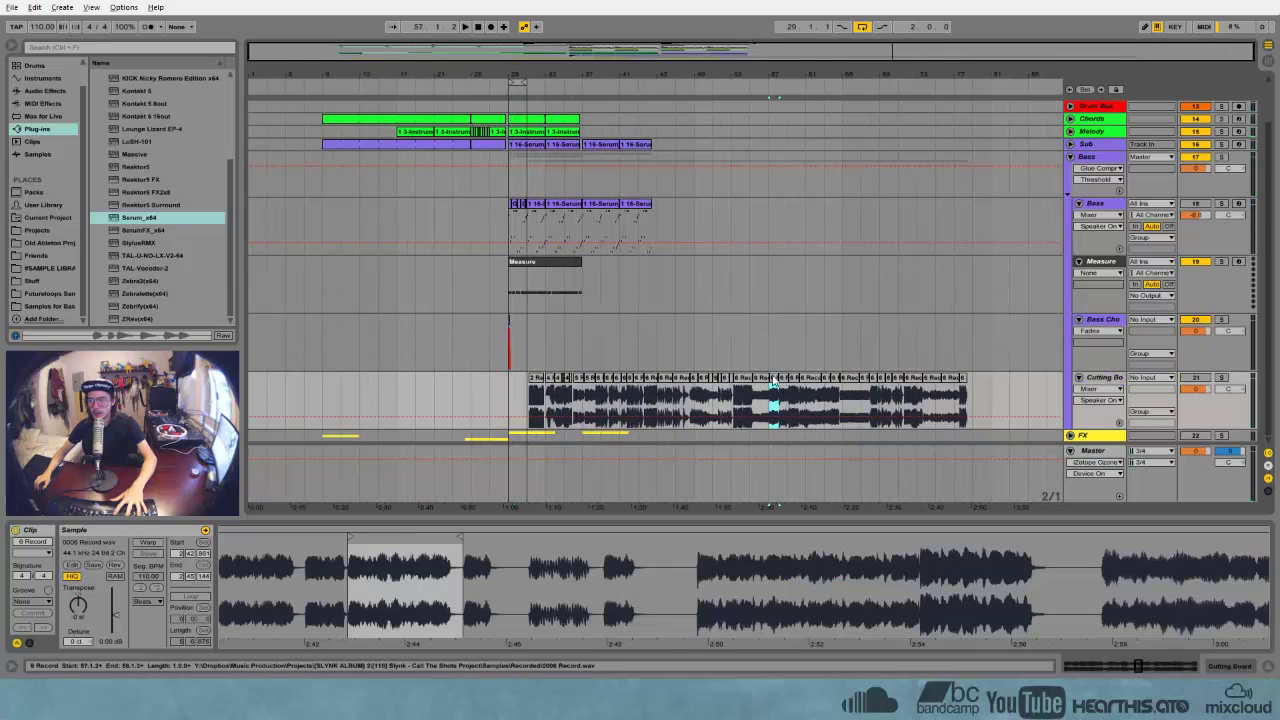
pyautogui.click(1221, 379)
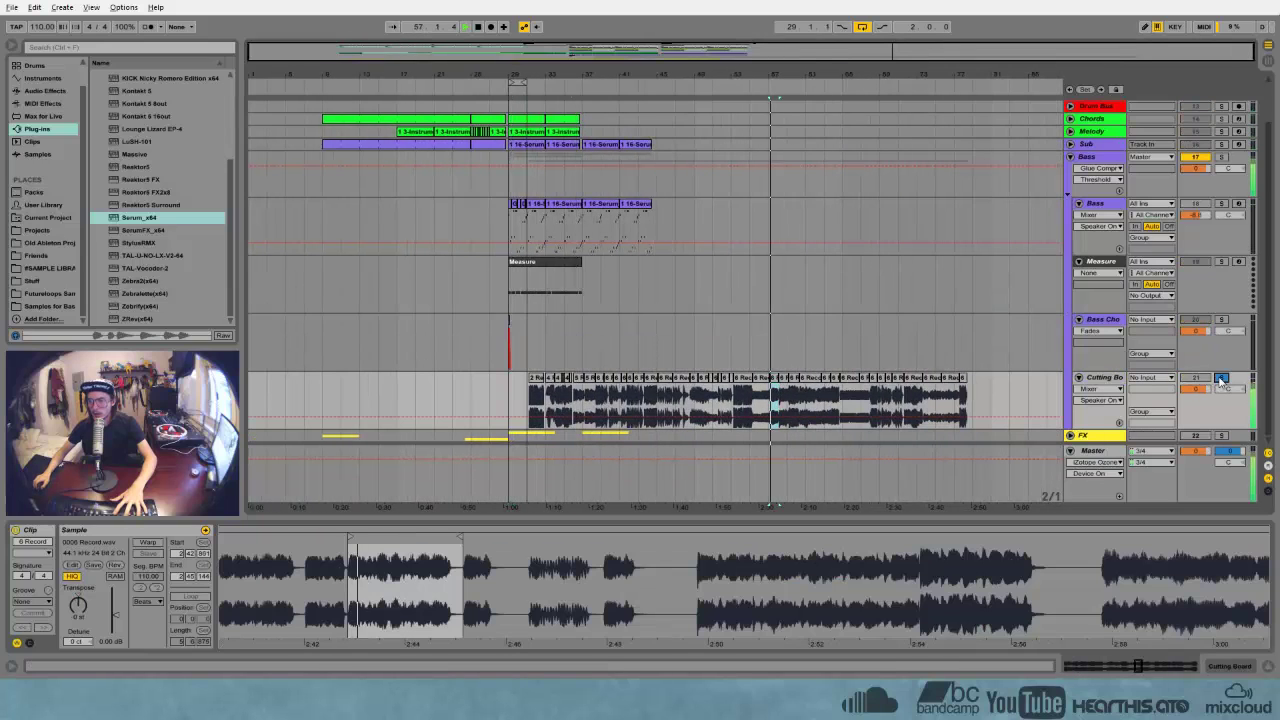
pyautogui.click(765, 386)
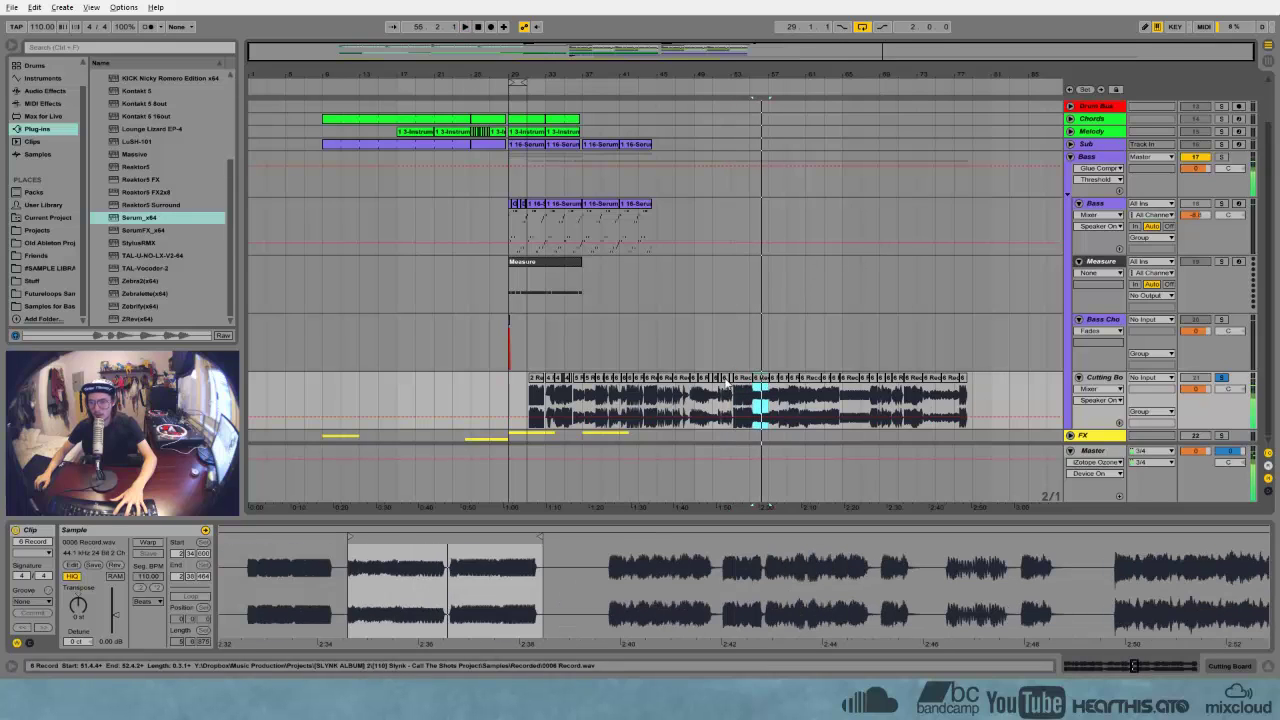
# Audition the short slices around bar 52 on the Cutting Board track
pyautogui.click(719, 385)
pyautogui.click(731, 385)
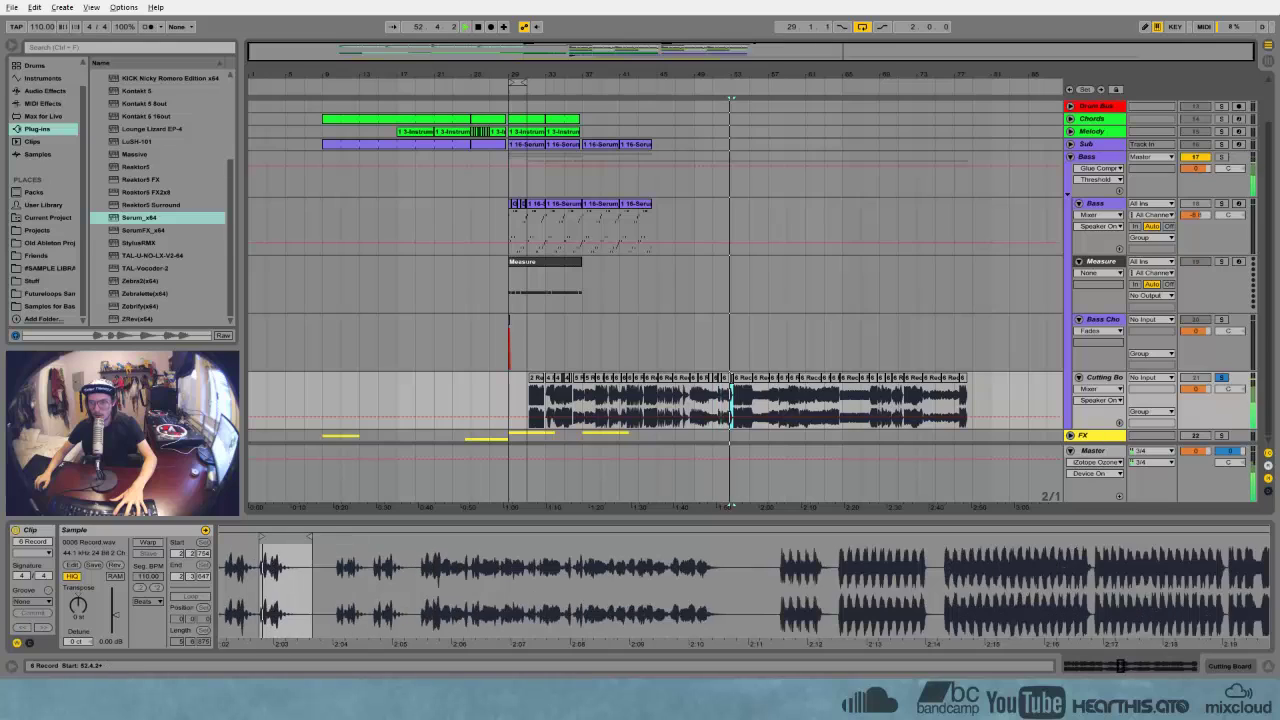
pyautogui.click(724, 382)
pyautogui.press('space')
pyautogui.press('space')
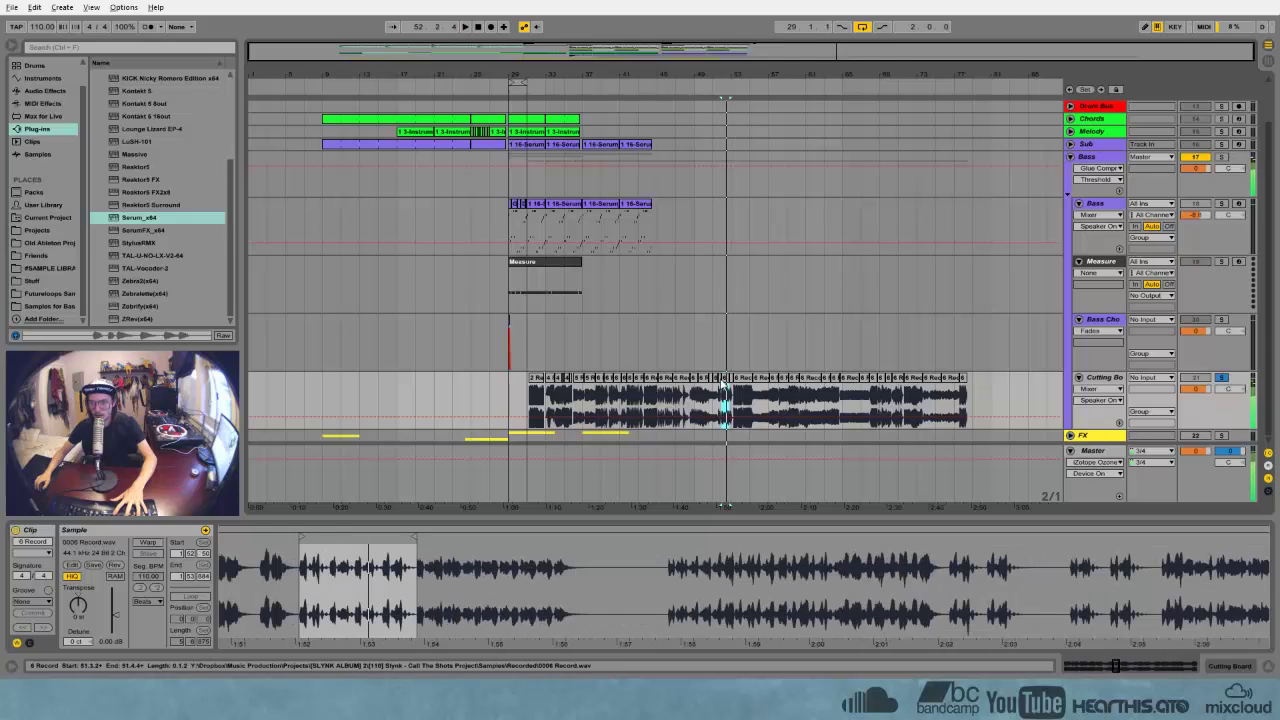
# Audition the short slice near bar 51 beat 3 and copy it to the second half of bar 29 on the Bass Chops track
pyautogui.click(716, 382)
pyautogui.press('space')
pyautogui.press('space')
pyautogui.click(719, 382)
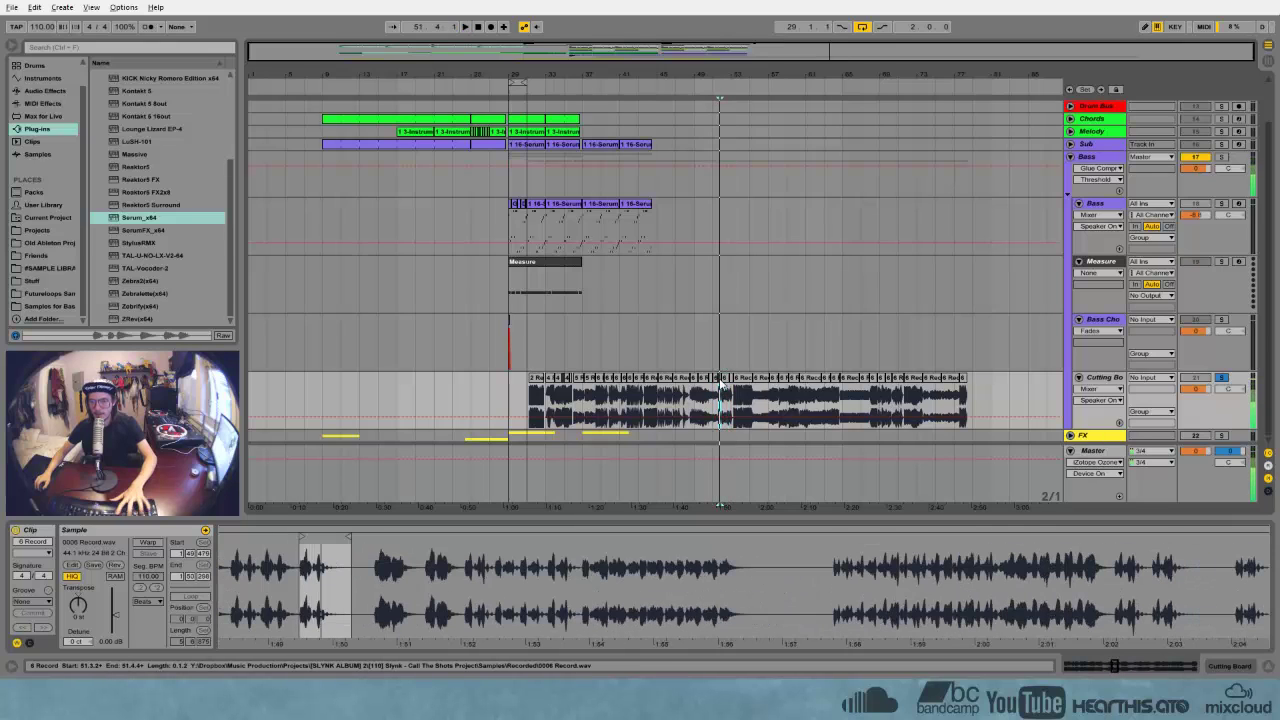
pyautogui.click(539, 348)
pyautogui.moveTo(520, 342); pyautogui.dragTo(519, 341)
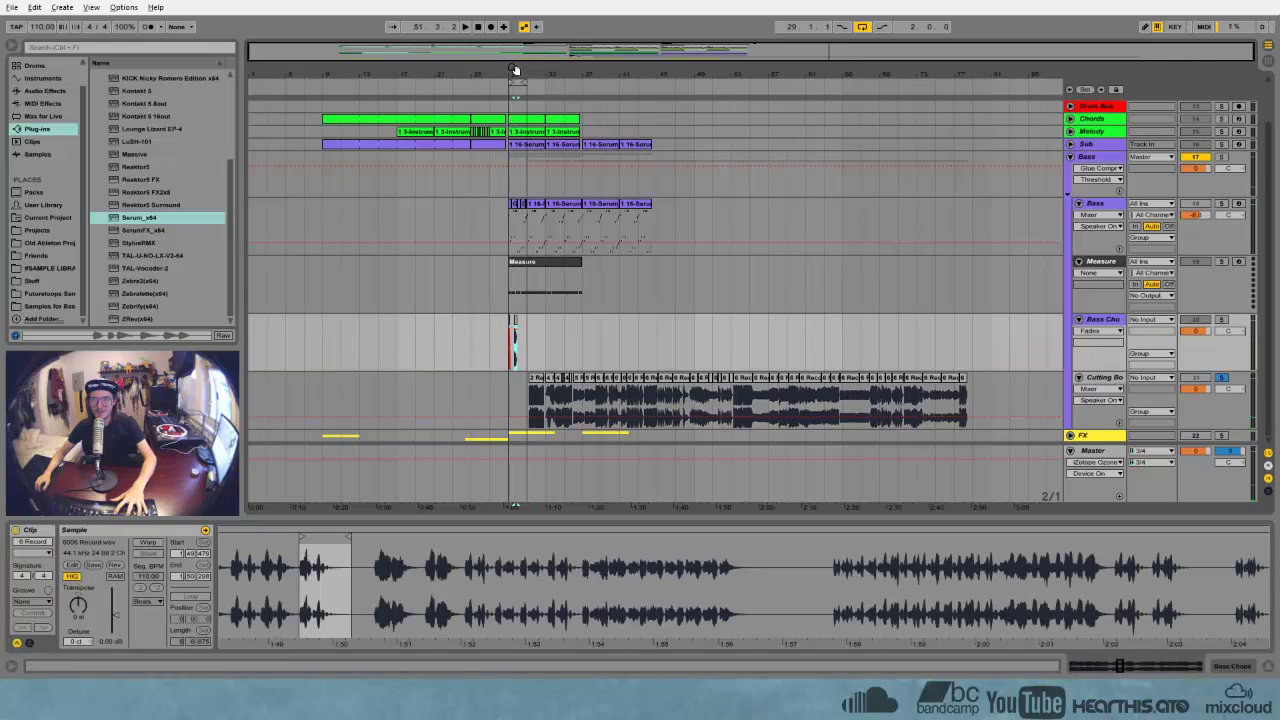
# Move the second clip on the Bass Chops track to 29.2 and split it after its opening burst
pyautogui.moveTo(515, 70); pyautogui.dragTo(645, 125)
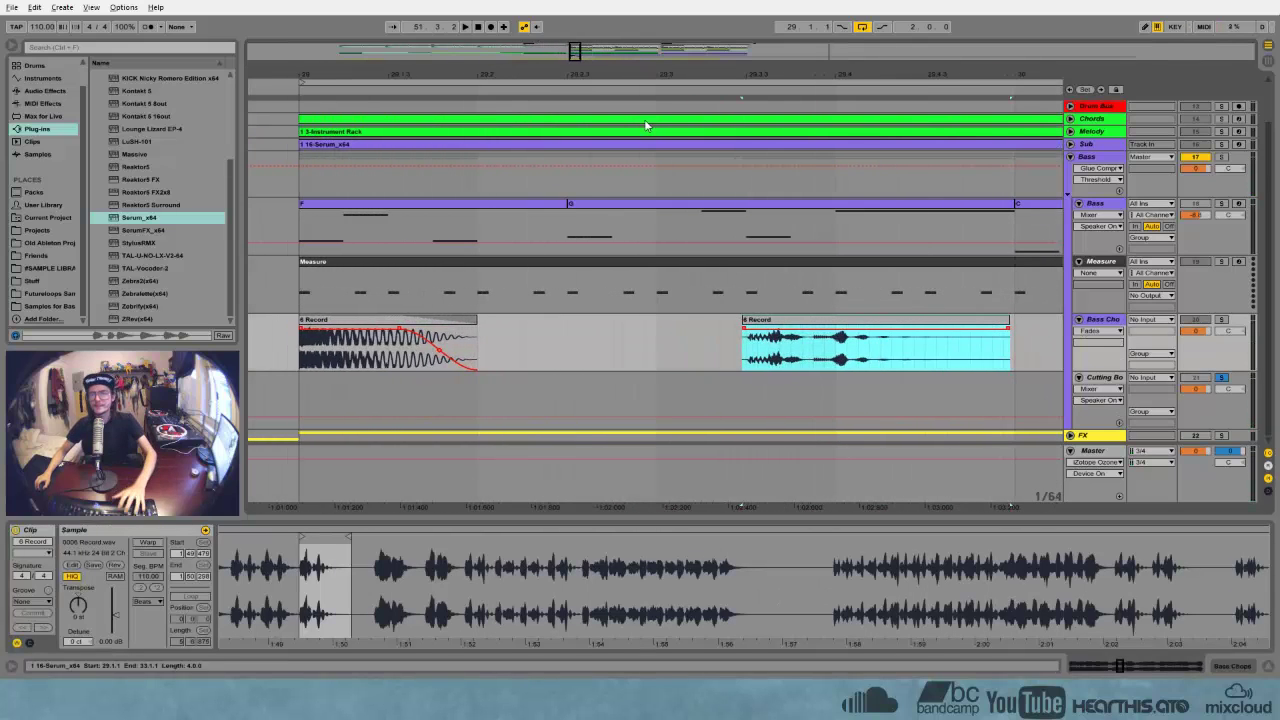
pyautogui.moveTo(812, 319); pyautogui.dragTo(483, 321)
pyautogui.click(549, 352)
pyautogui.hotkey('ctrl', 'e')
pyautogui.press('space')
pyautogui.press('space')
pyautogui.press('space')
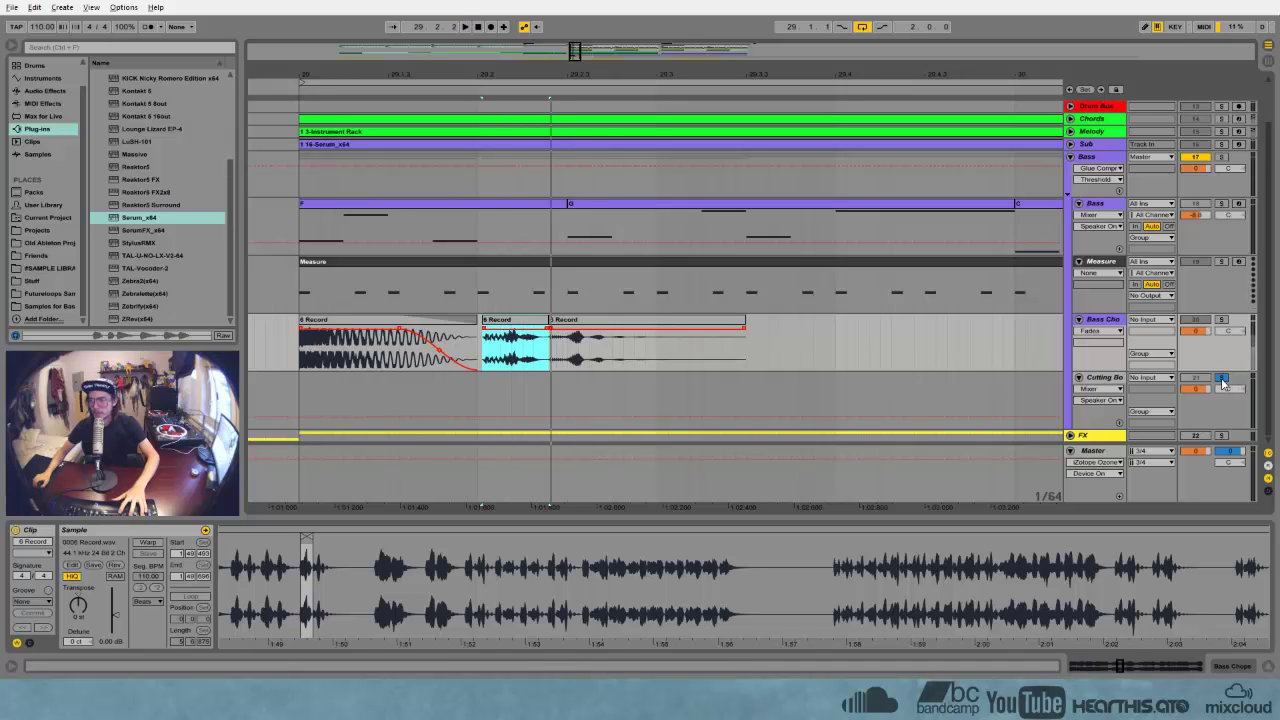
# Move the split-off opening burst to 29.1.3 over the first chop's tail and transpose it up 3 semitones
pyautogui.moveTo(513, 332); pyautogui.dragTo(420, 332)
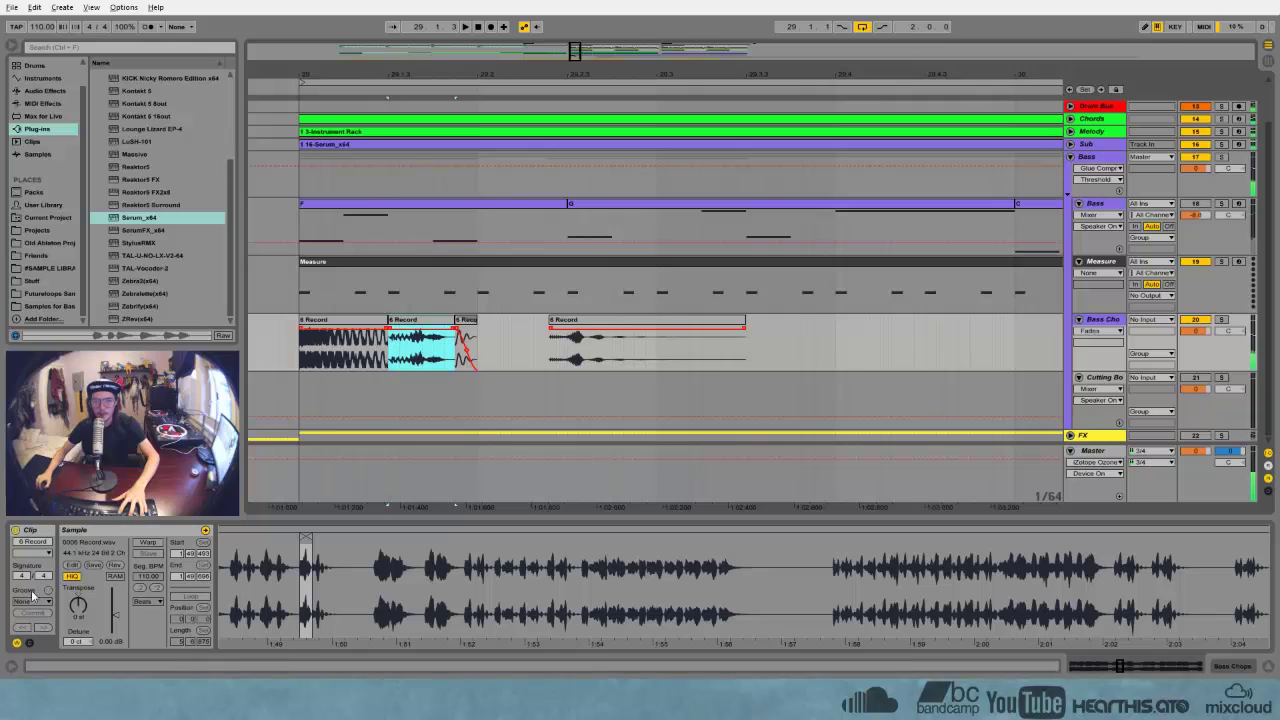
pyautogui.click(80, 615)
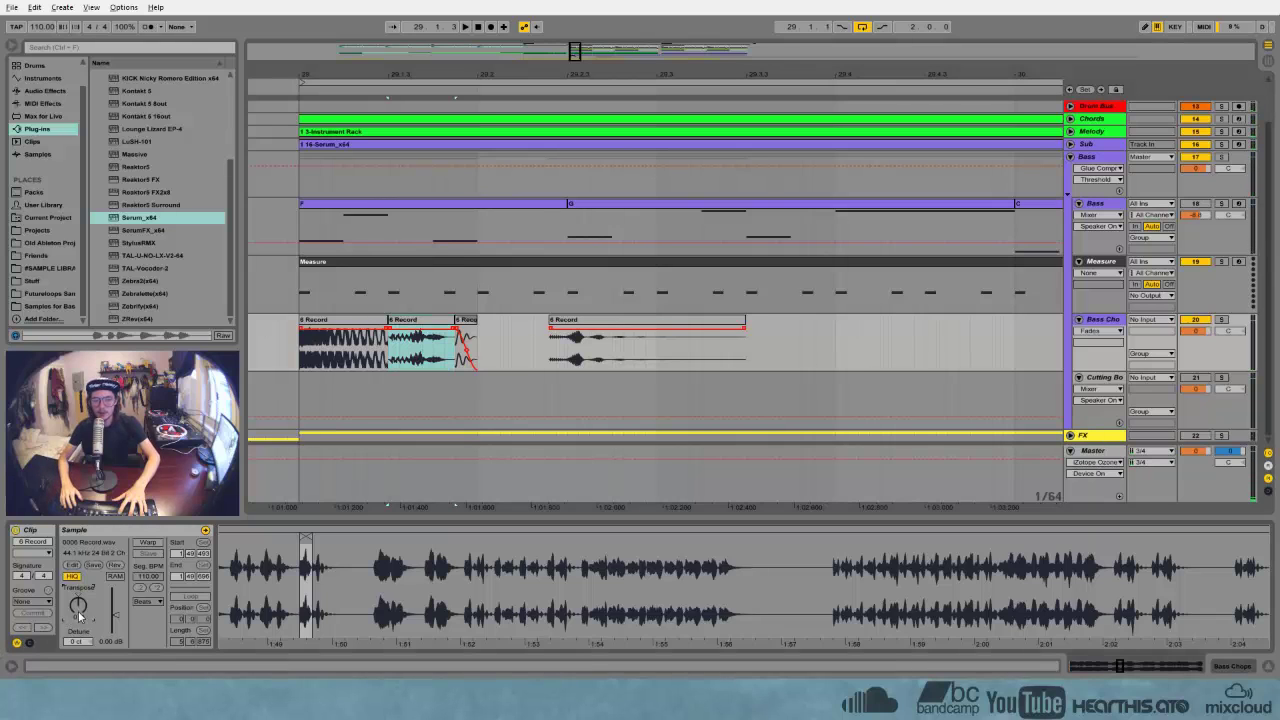
pyautogui.click(357, 326)
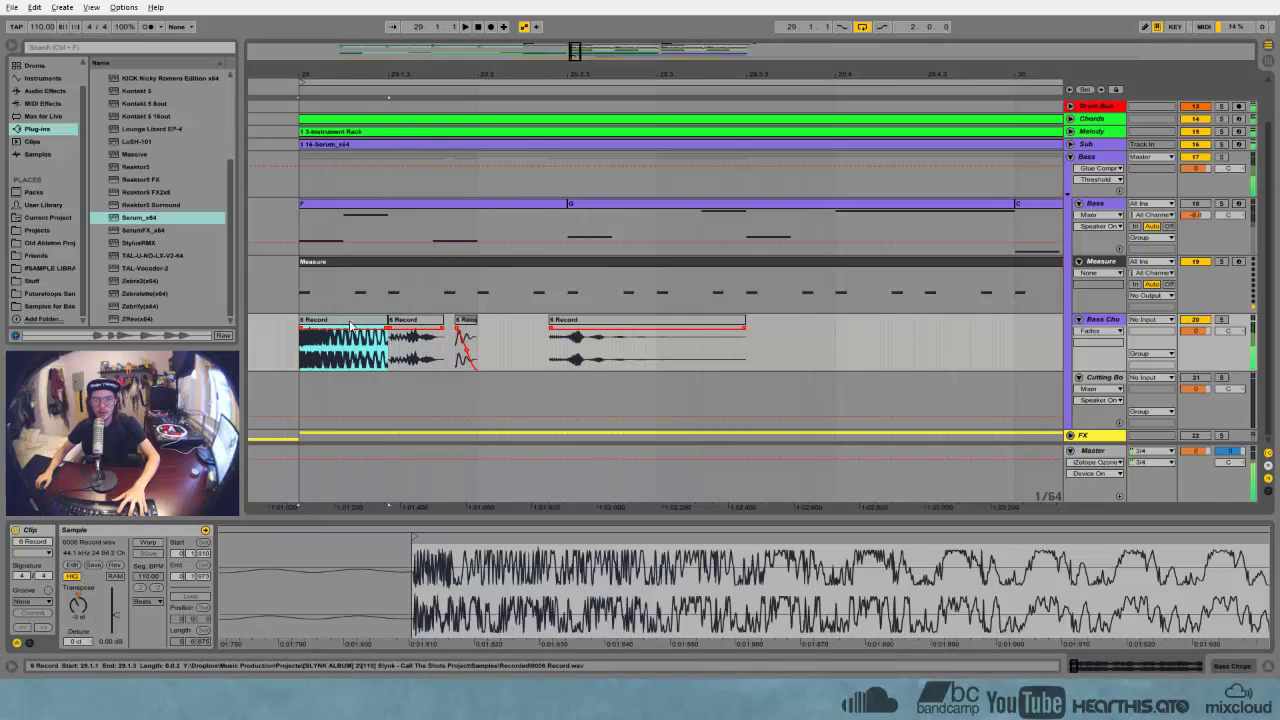
# Raise the second chop's clip gain to about 7 dB and shift it earlier to just after 29.1.2, overlapping the first chop
pyautogui.click(415, 340)
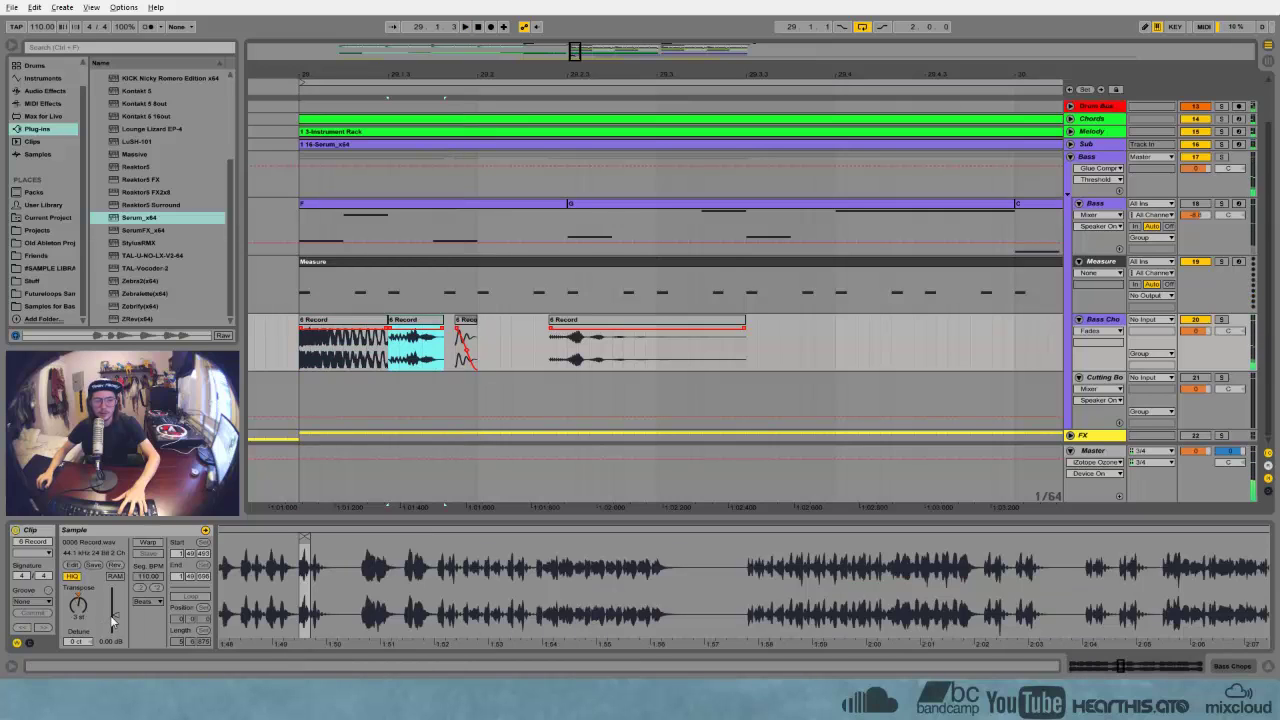
pyautogui.moveTo(113, 620); pyautogui.dragTo(114, 605)
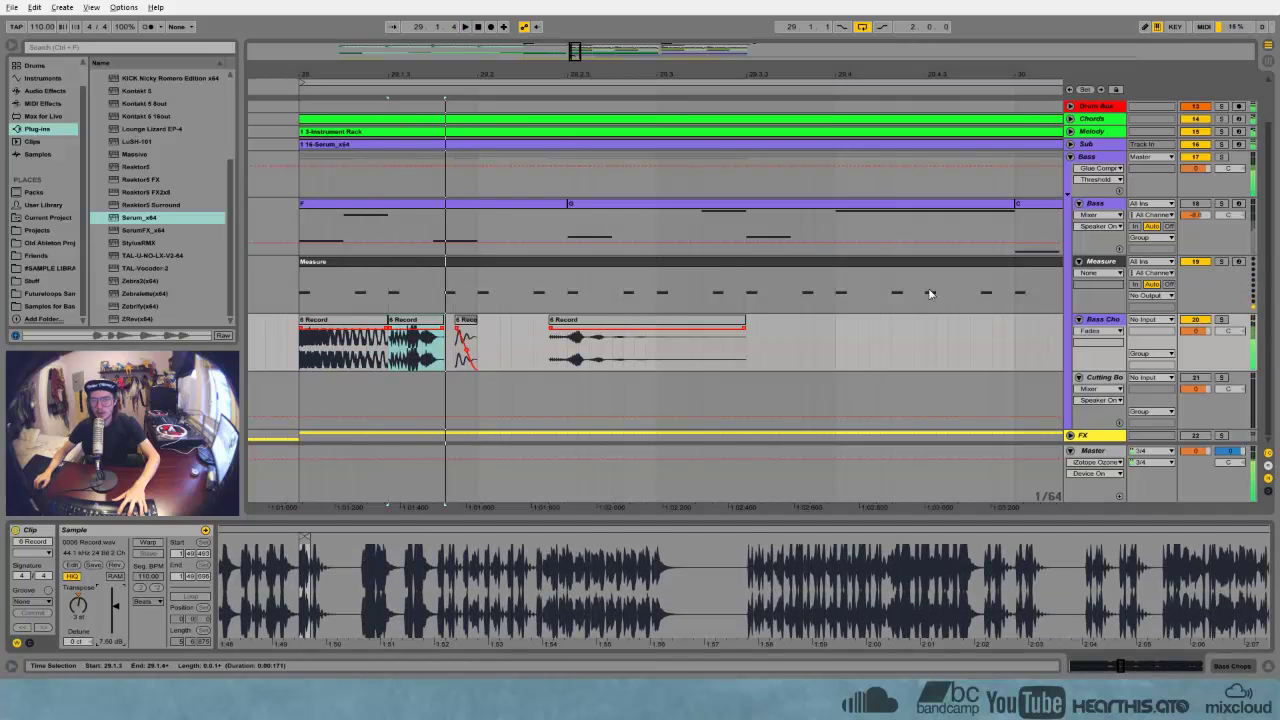
pyautogui.click(372, 325)
pyautogui.moveTo(425, 325); pyautogui.dragTo(392, 327)
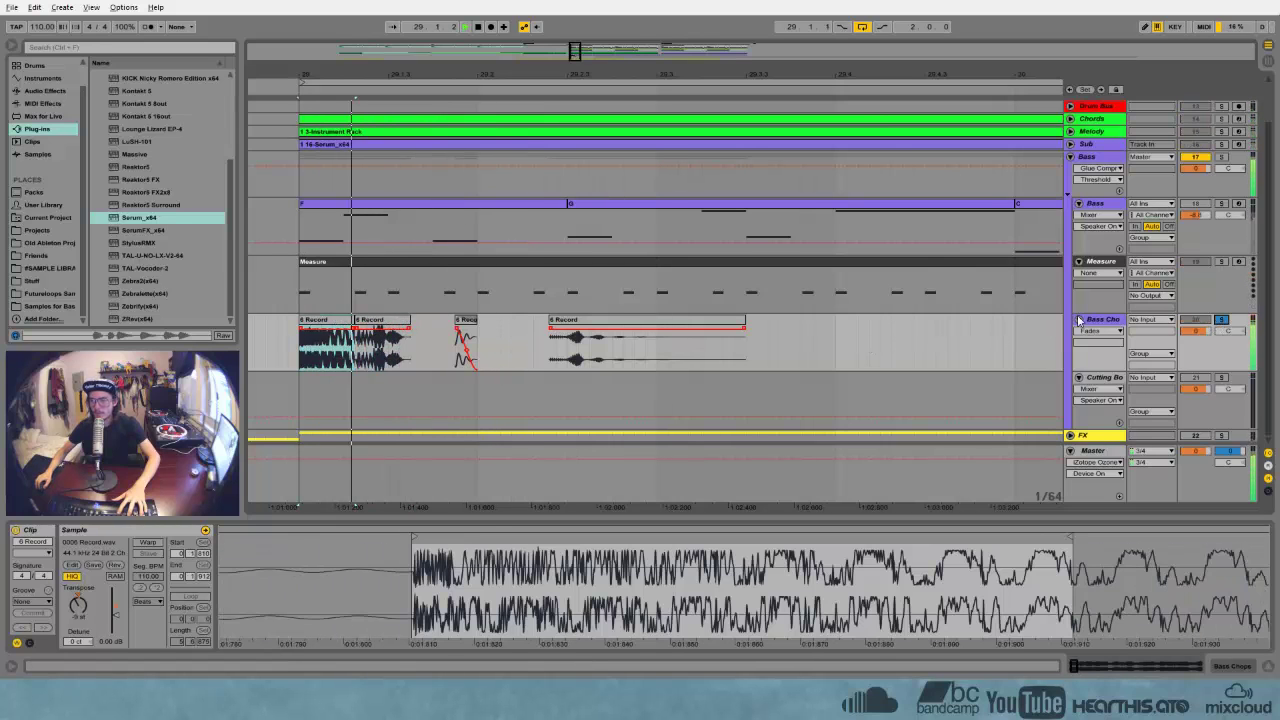
# Add a Glue Compressor to the Bass Chops track and play the chops through it
pyautogui.click(1107, 320)
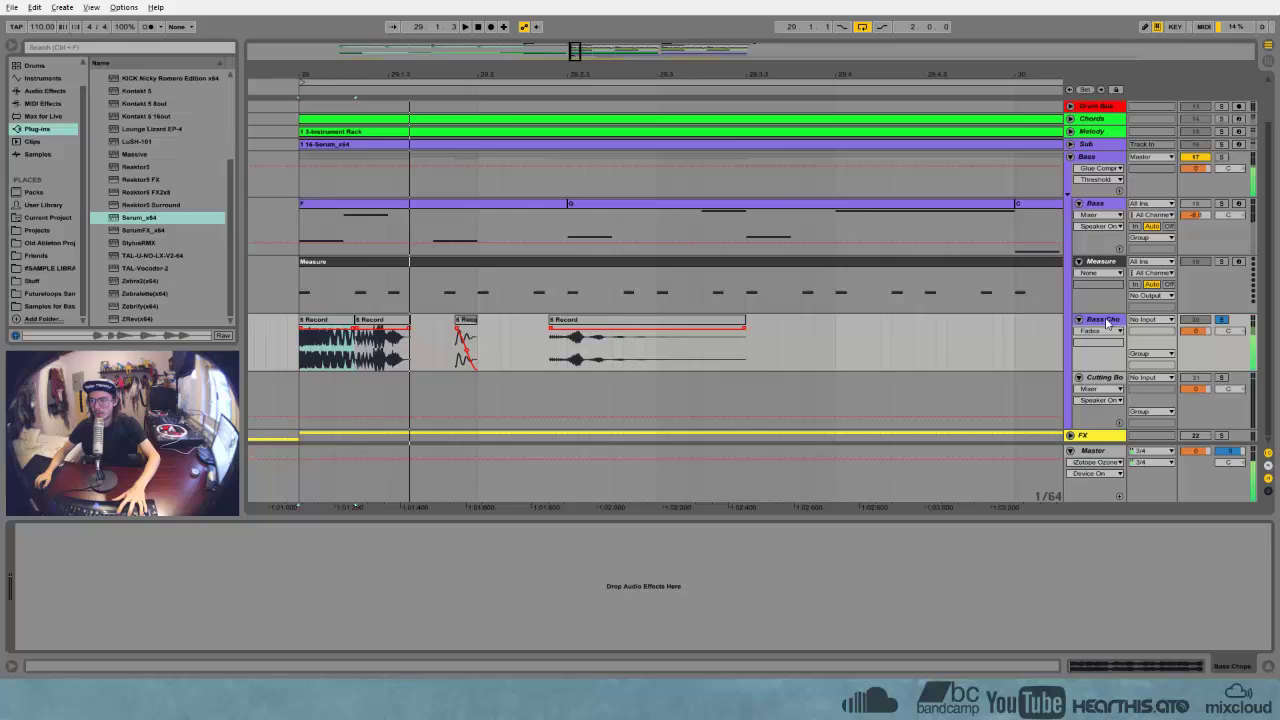
pyautogui.click(45, 91)
pyautogui.moveTo(137, 256); pyautogui.dragTo(133, 267)
pyautogui.moveTo(278, 498); pyautogui.dragTo(120, 580)
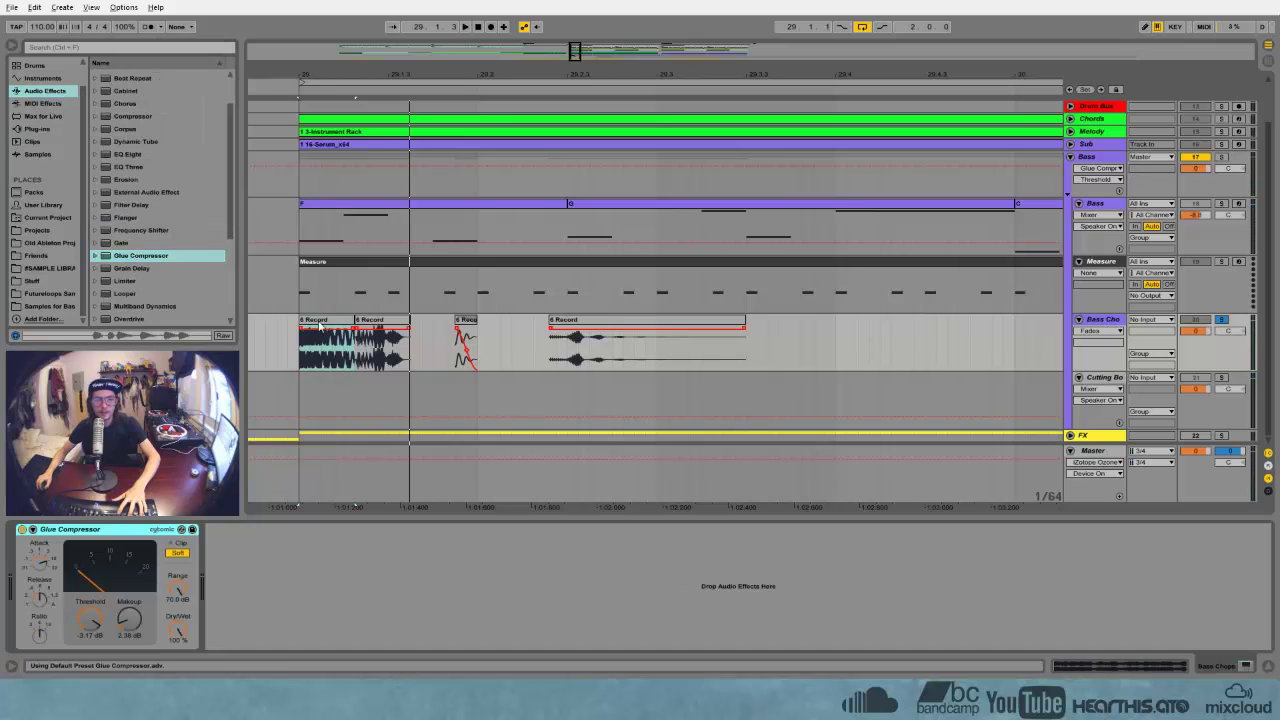
pyautogui.press('space')
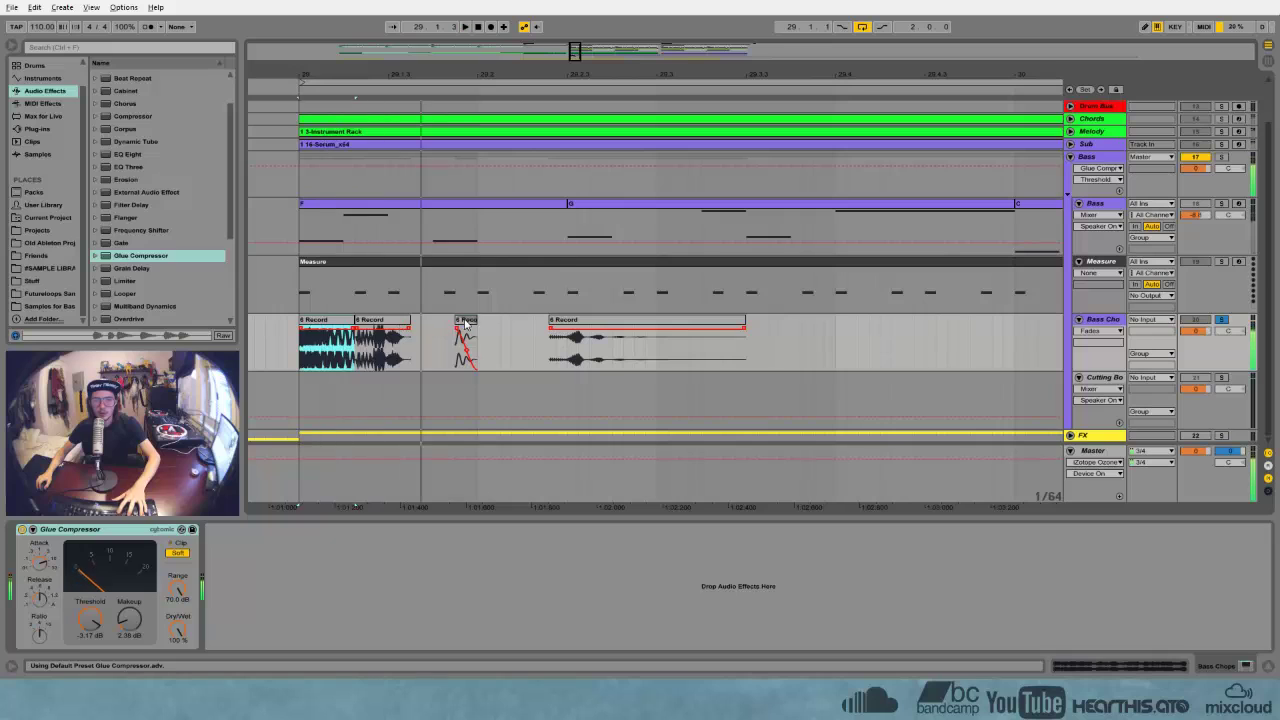
# Delete the leftover fragment after the second chop and trim the second chop's end to about 29.1.3
pyautogui.click(466, 321)
pyautogui.press('Delete')
pyautogui.click(346, 322)
pyautogui.press('space')
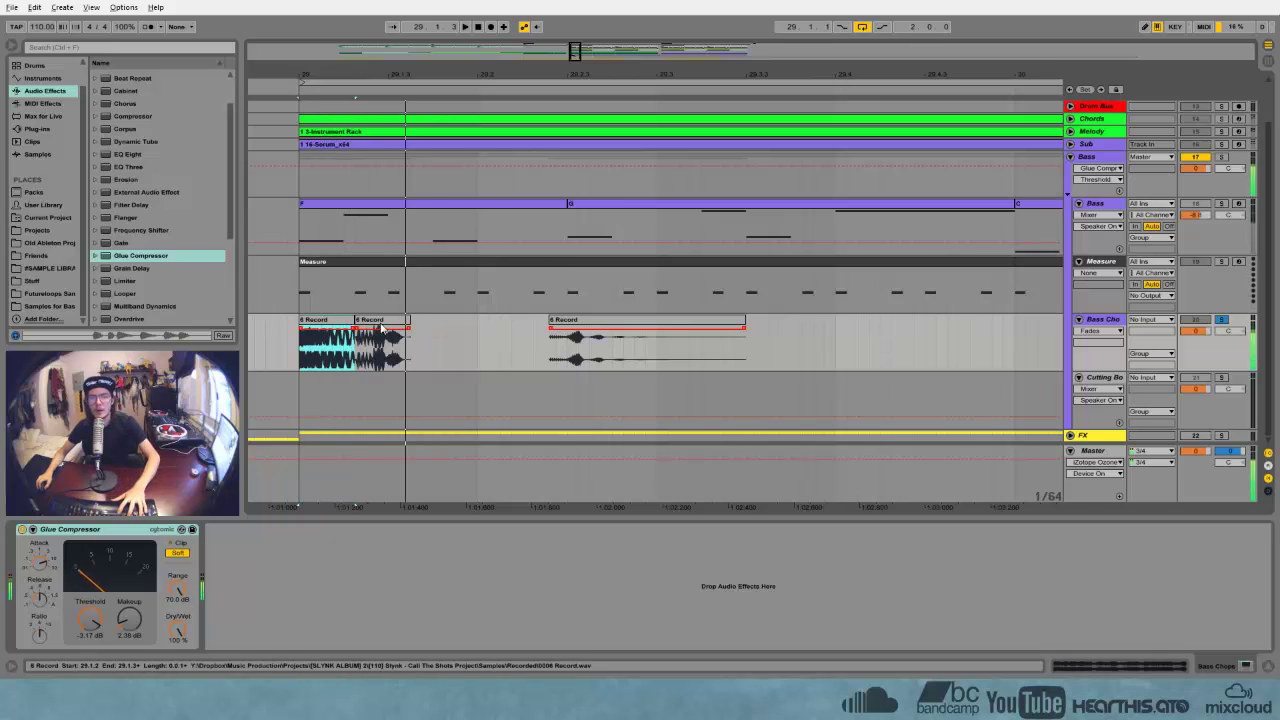
pyautogui.click(368, 328)
pyautogui.moveTo(368, 322); pyautogui.dragTo(377, 320)
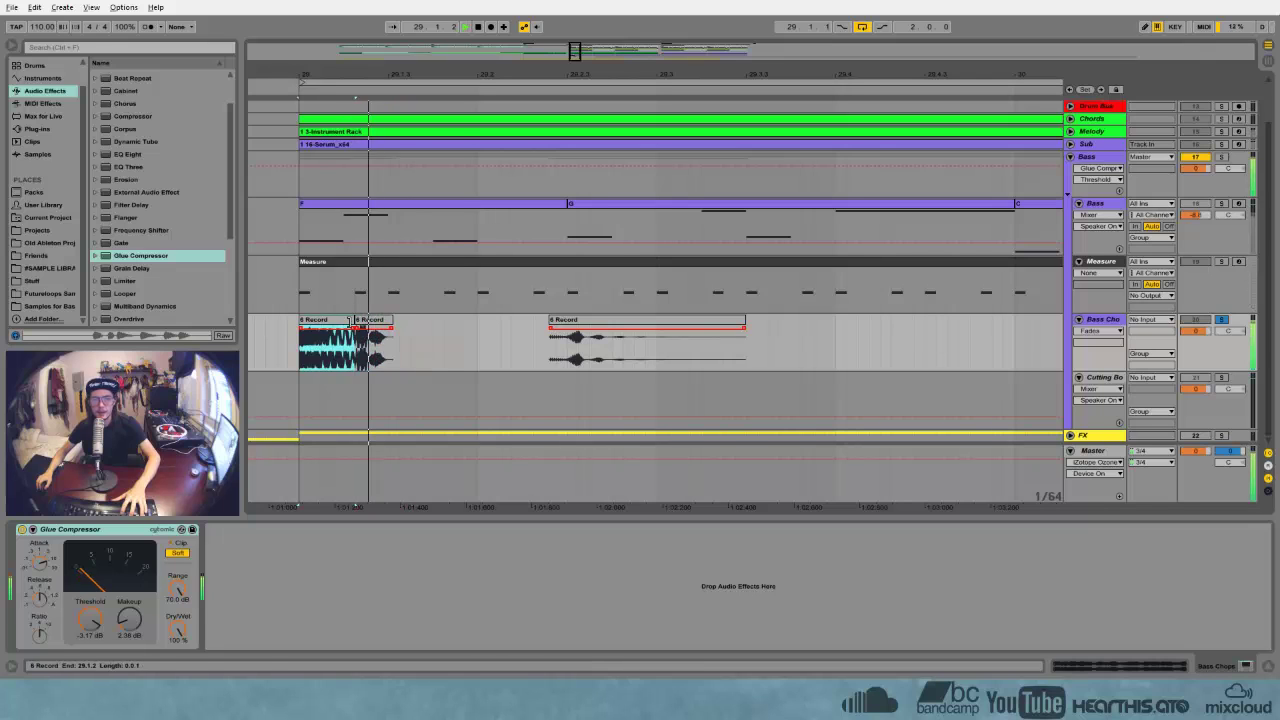
# Audition the remaining split-off clip after 29.2 on the Bass Chops track and delete it
pyautogui.click(586, 323)
pyautogui.press('space')
pyautogui.press('space')
pyautogui.press('space')
pyautogui.press('space')
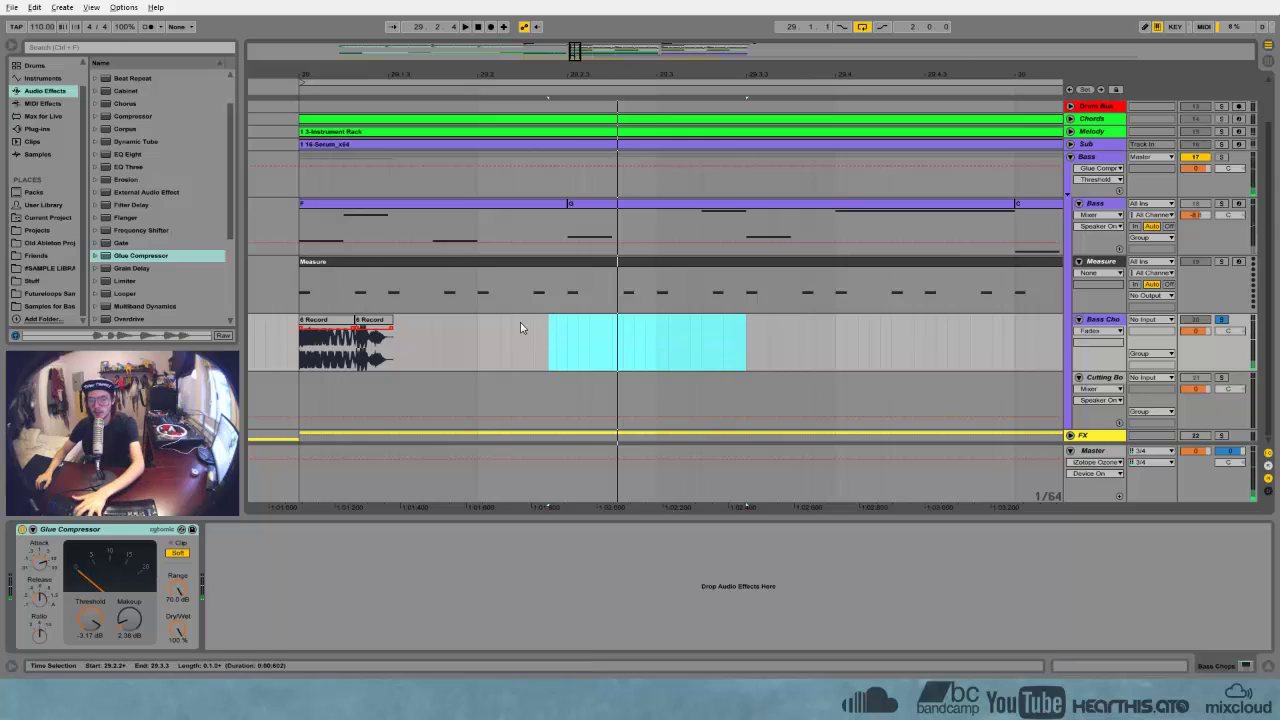
pyautogui.press('Delete')
# Add short fade-outs to the ends of both bass chops and play them back
pyautogui.click(342, 325)
pyautogui.press('space')
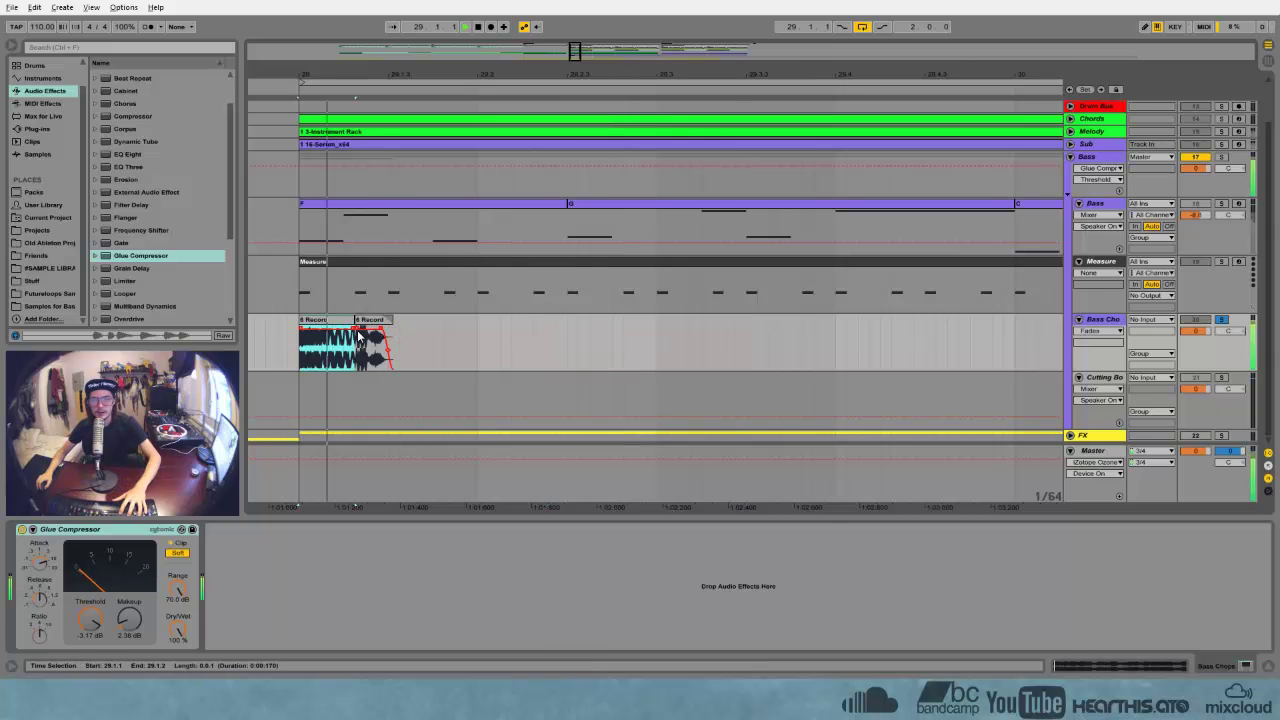
pyautogui.click(344, 328)
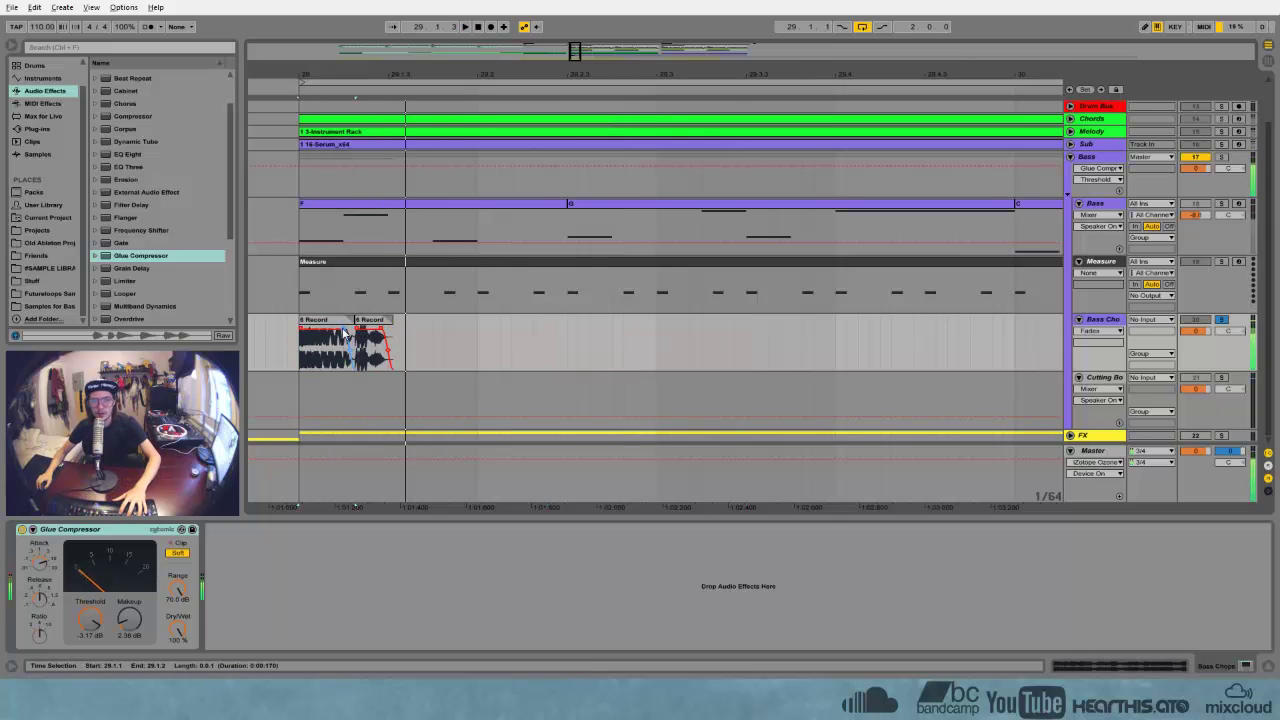
pyautogui.click(345, 322)
pyautogui.press('space')
pyautogui.press('space')
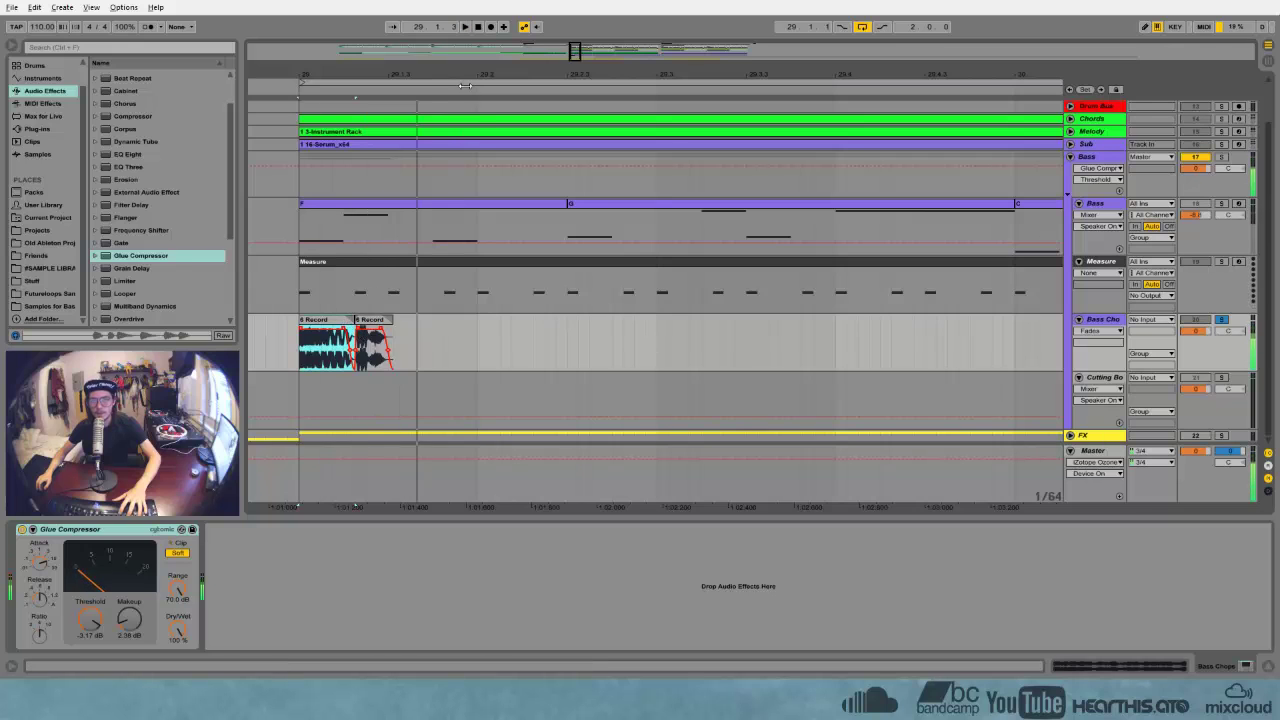
# Solo the Cutting Board track and audition its recorded clips between bars 31 and 38 for another bass chop
pyautogui.scroll(-8, 318, 345)
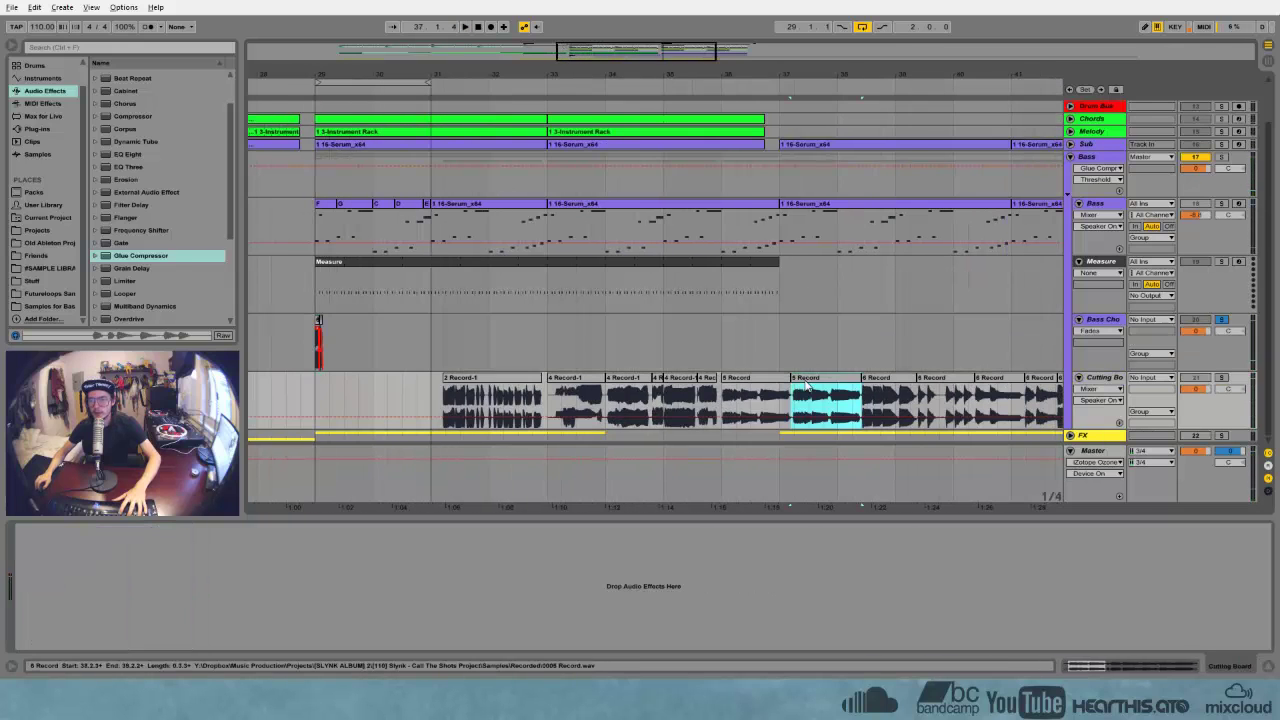
pyautogui.click(795, 395)
pyautogui.click(1221, 378)
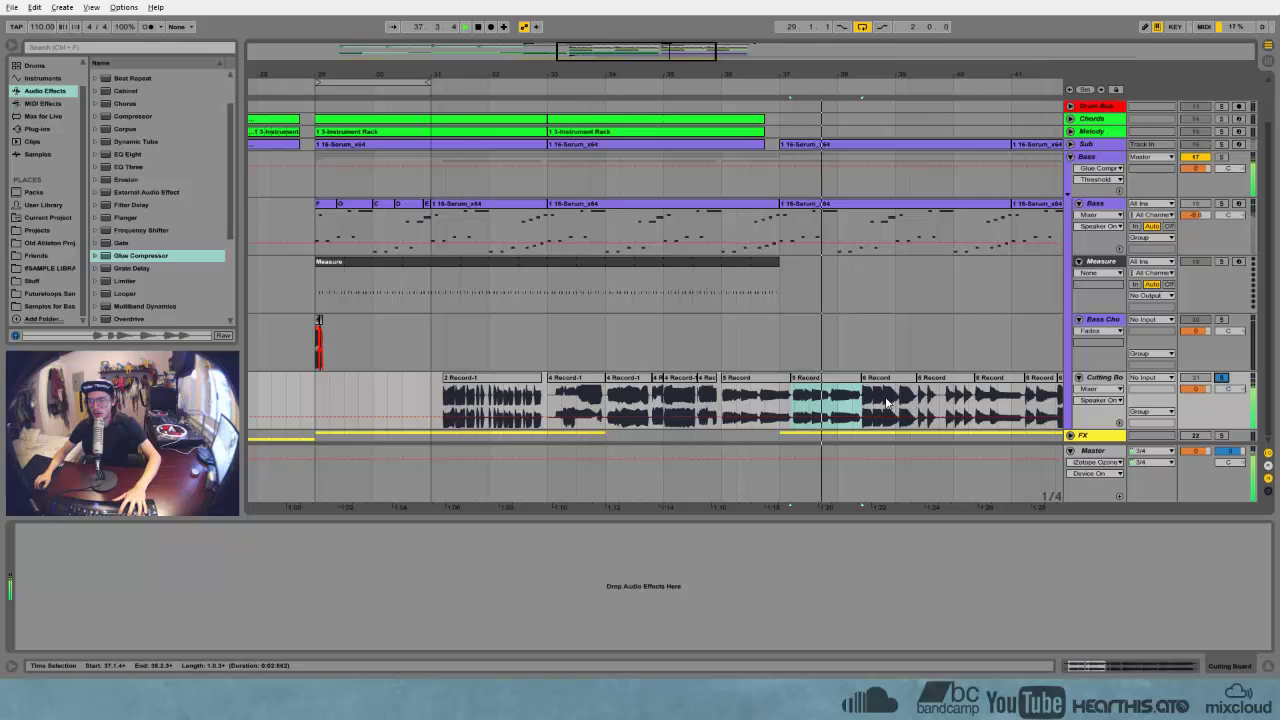
pyautogui.click(706, 397)
pyautogui.click(575, 397)
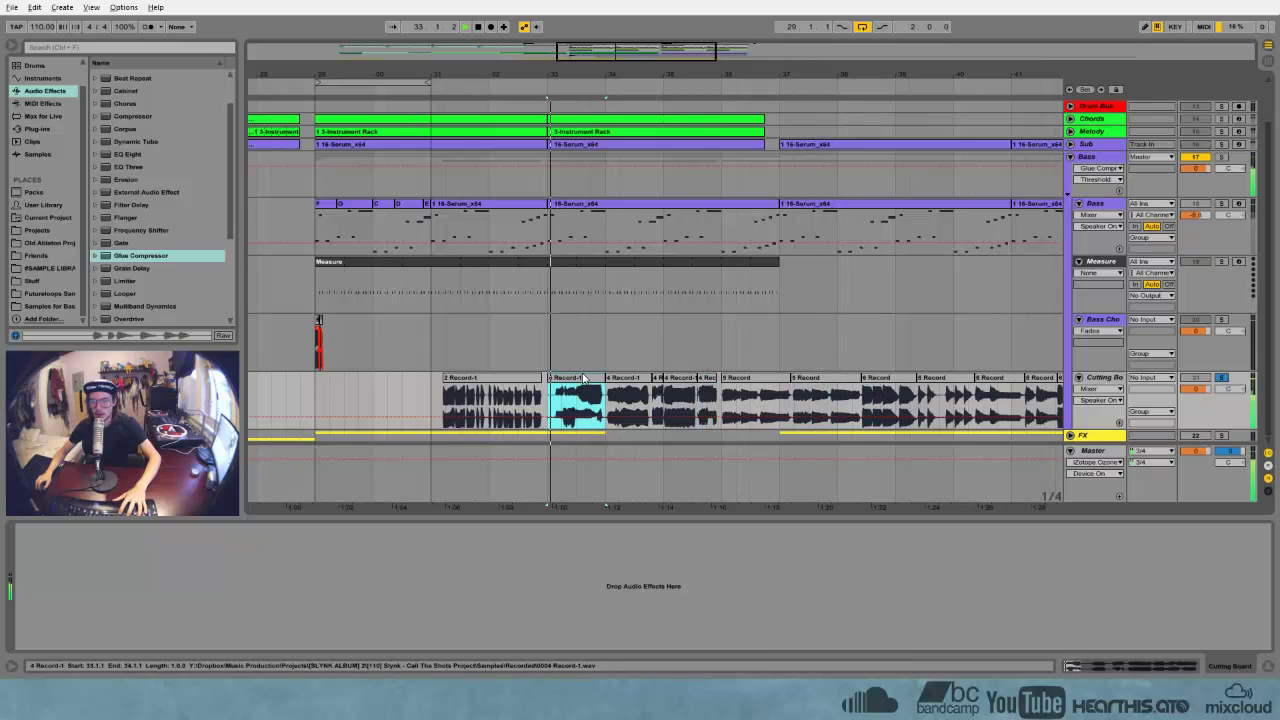
pyautogui.click(460, 395)
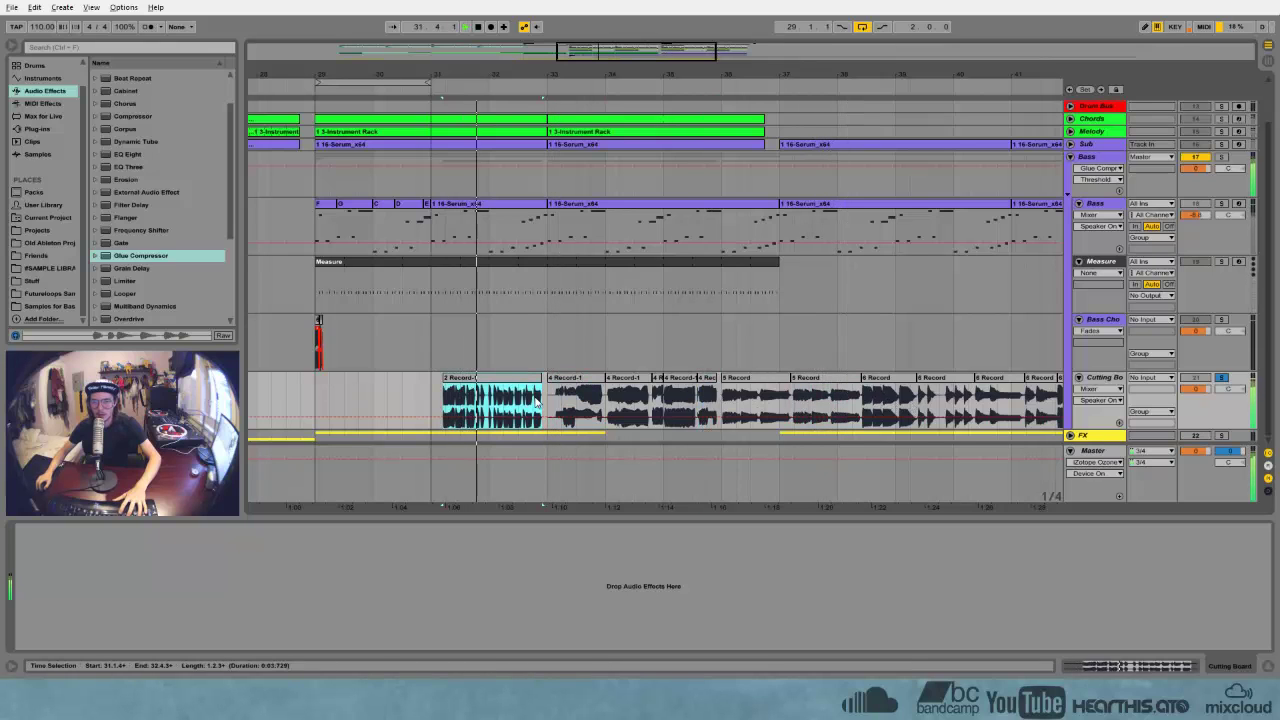
pyautogui.click(594, 399)
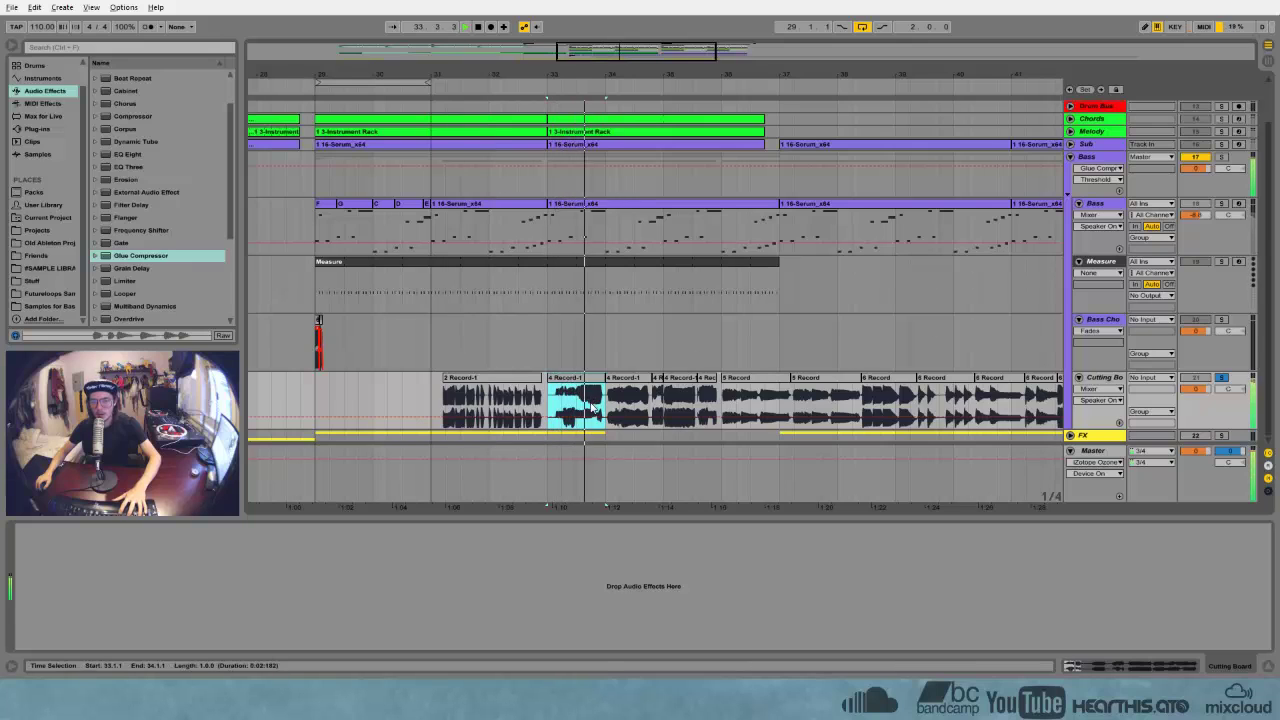
pyautogui.click(564, 410)
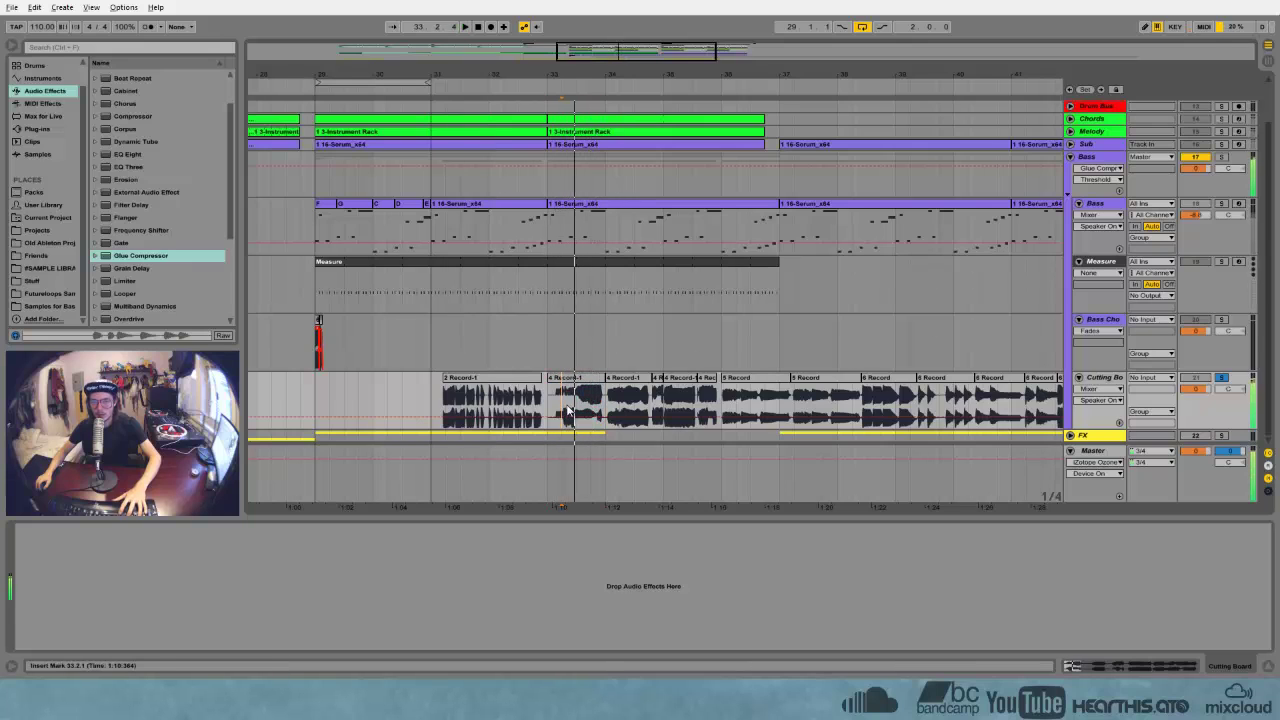
pyautogui.press('space')
# Copy the one-beat section at 33.2.1 from the Cutting Board to the Bass Chops track, starting at 29.1.3 after the second chop
pyautogui.moveTo(564, 410); pyautogui.dragTo(337, 334)
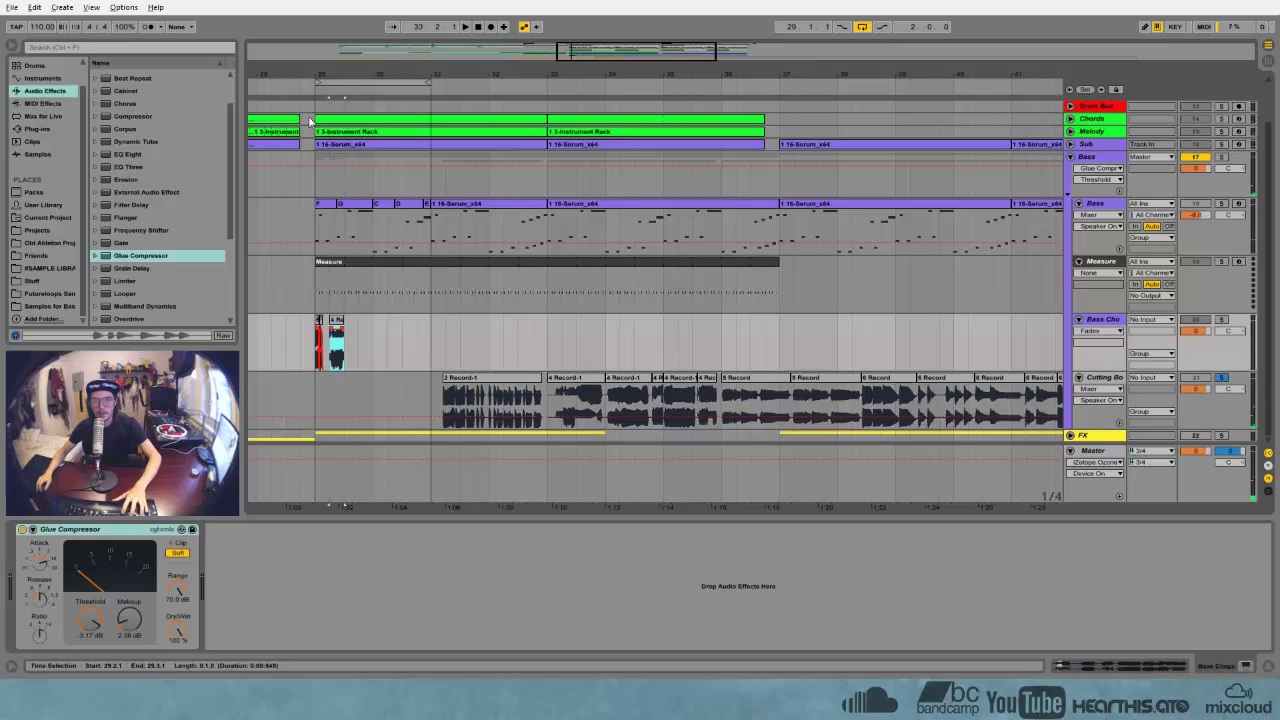
pyautogui.moveTo(320, 75); pyautogui.dragTo(463, 190)
pyautogui.moveTo(629, 321); pyautogui.dragTo(506, 348)
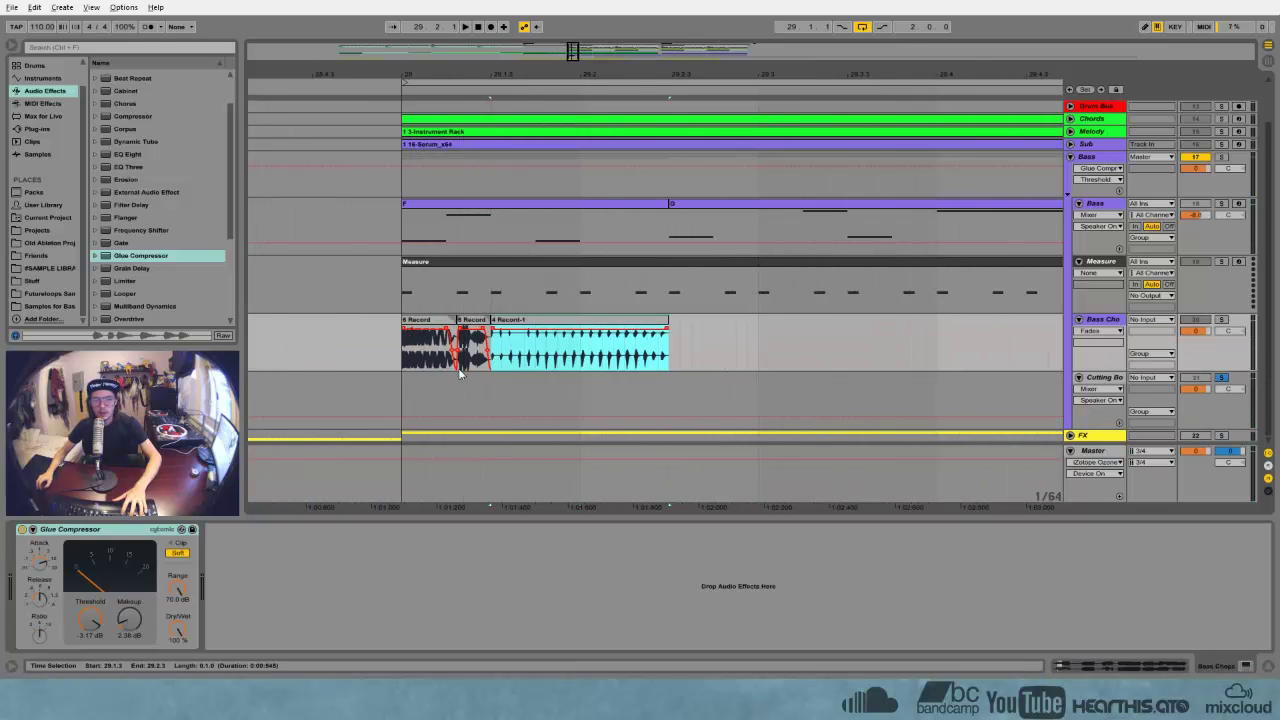
# Transpose the third chop up 3 semitones and play it
pyautogui.hotkey('shift', 'Tab')
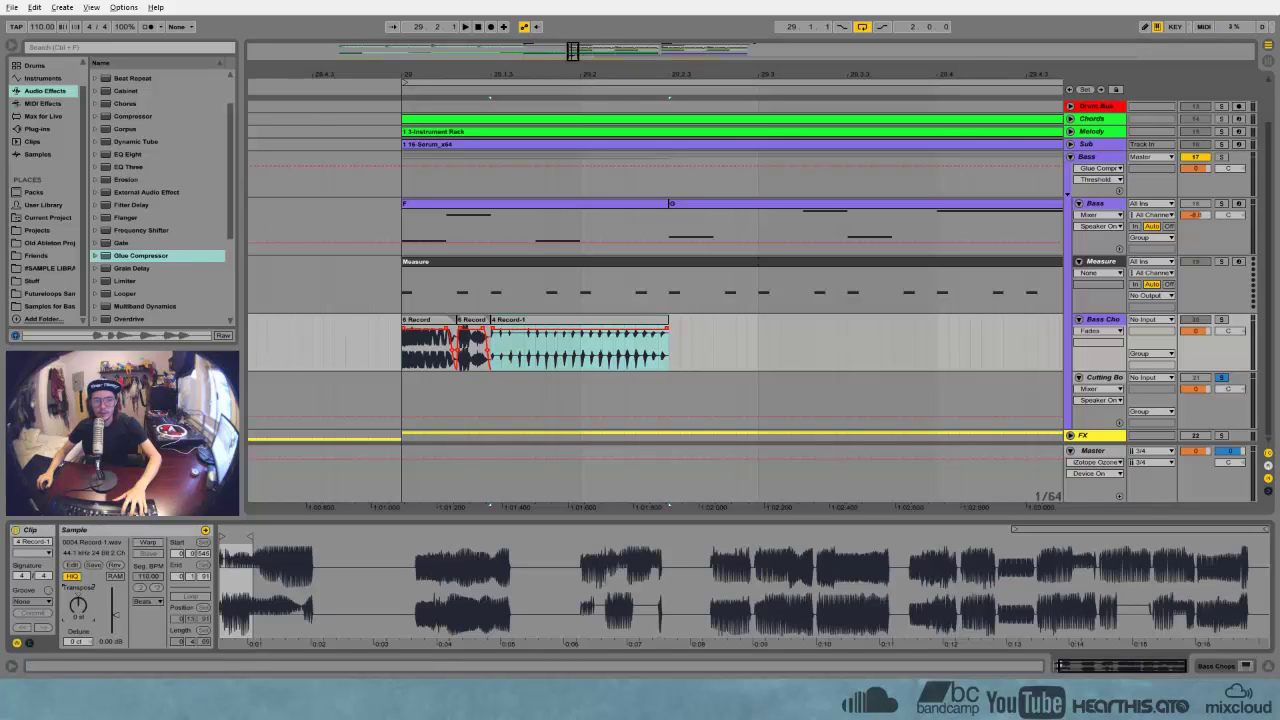
pyautogui.moveTo(80, 605); pyautogui.dragTo(80, 592)
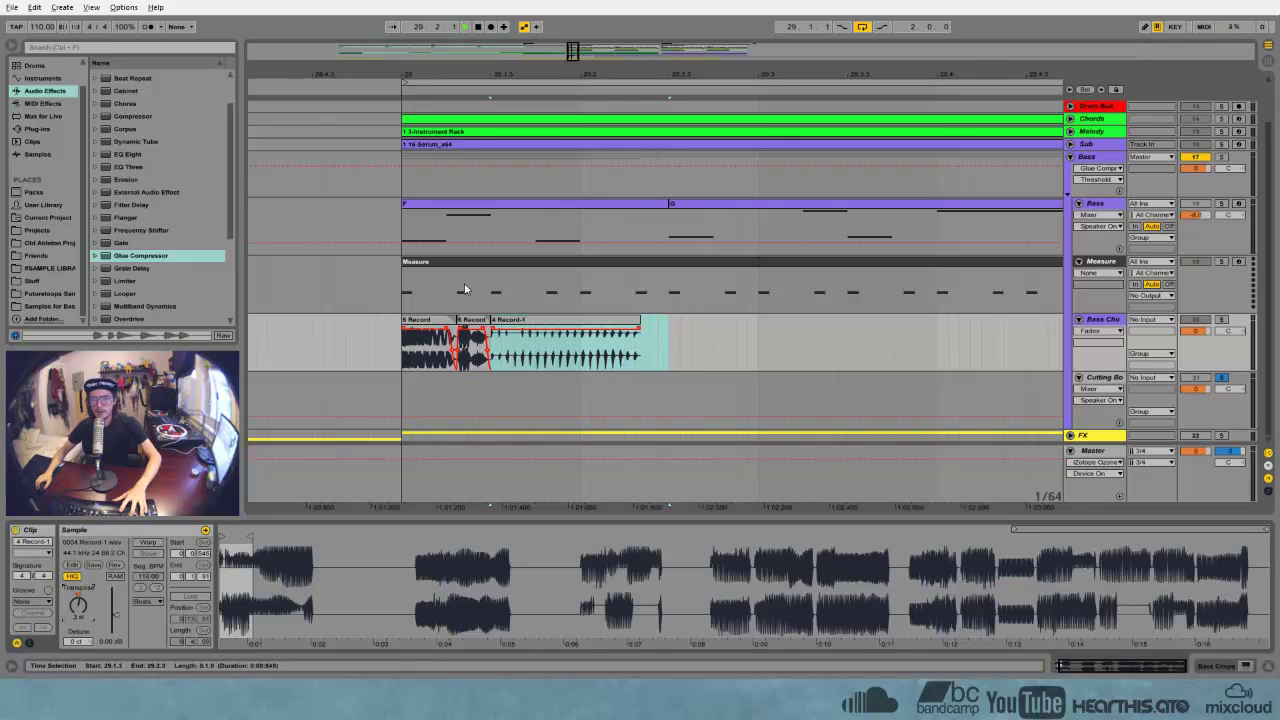
pyautogui.press('space')
pyautogui.press('space')
# Take the Cutting Board track off solo and listen to the bass chops within the full mix
pyautogui.click(1222, 378)
pyautogui.press('space')
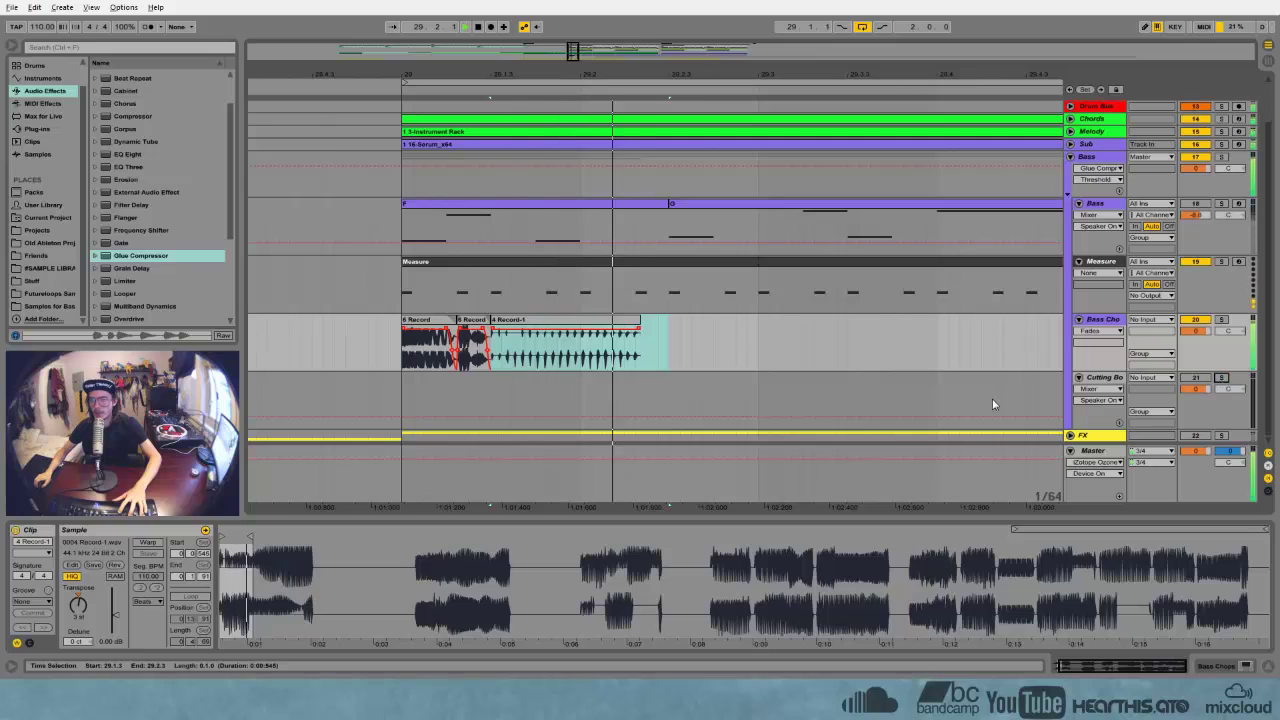
pyautogui.press('space')
pyautogui.press('space')
pyautogui.click(421, 322)
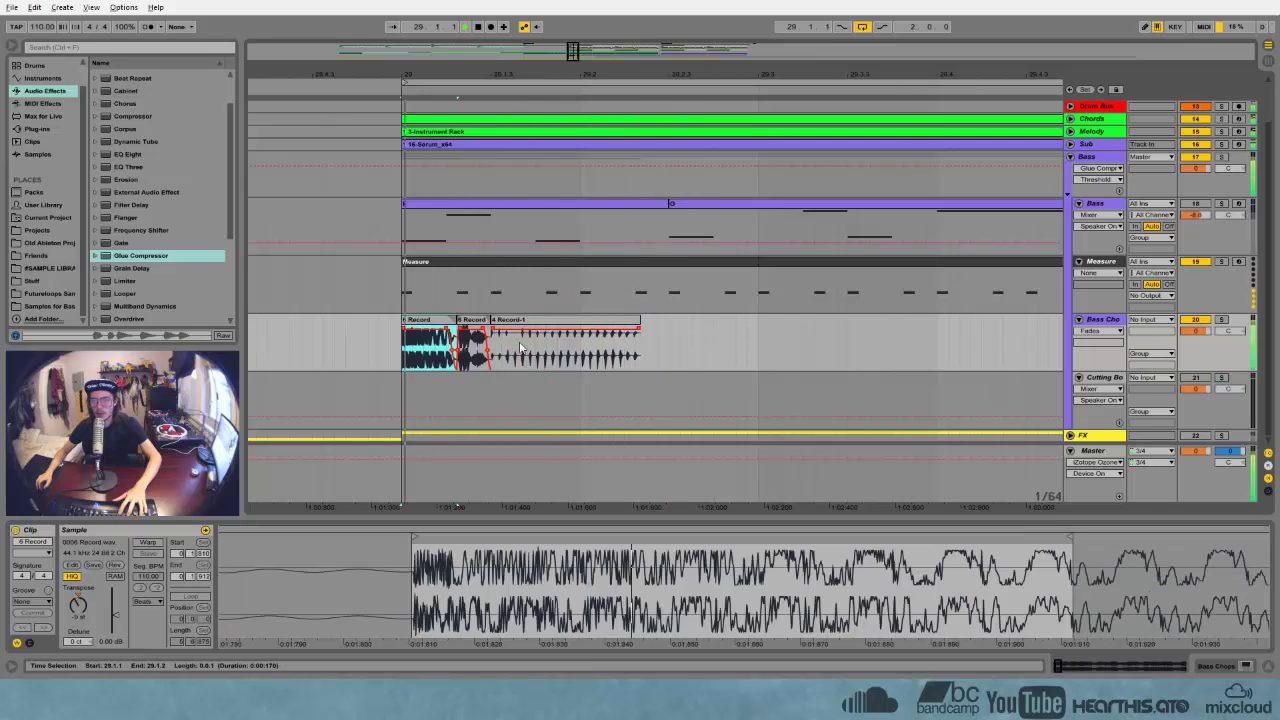
# Cut off the third chop's tail after 29.2.1 and play the chop sequence from bar 29
pyautogui.click(547, 352)
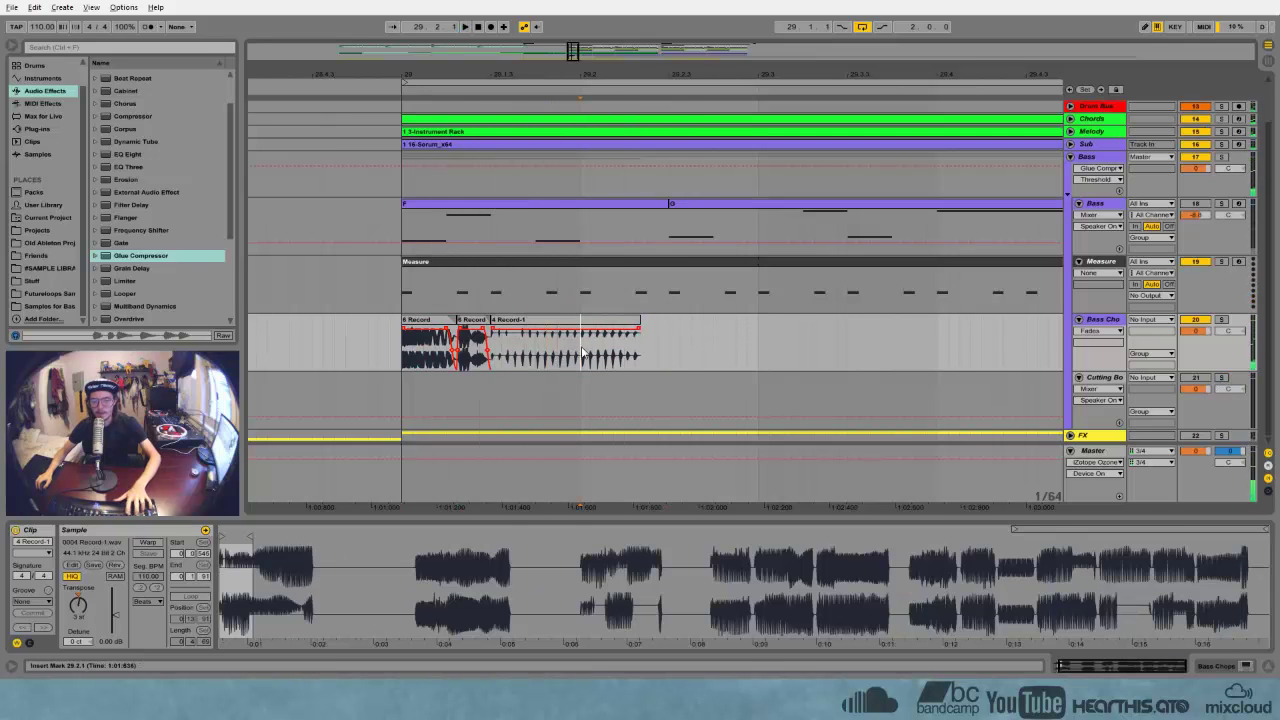
pyautogui.moveTo(583, 353); pyautogui.dragTo(641, 353)
pyautogui.press('Delete')
pyautogui.click(430, 323)
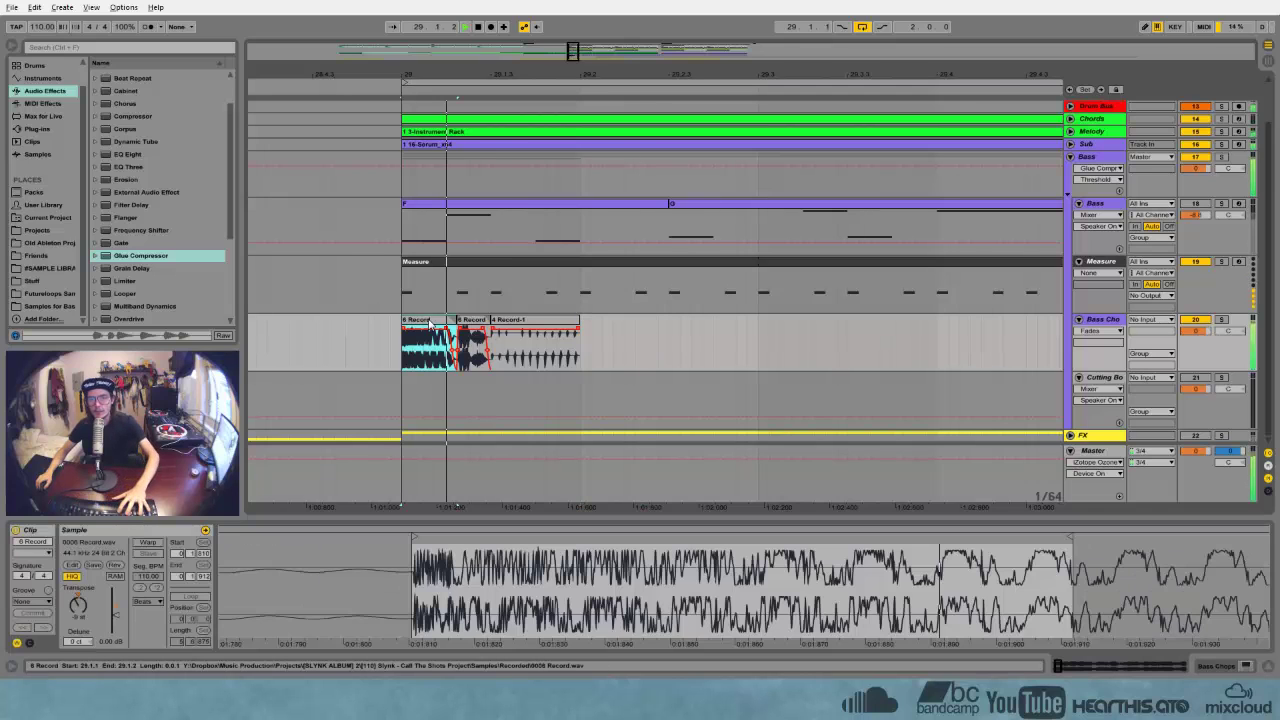
pyautogui.click(518, 327)
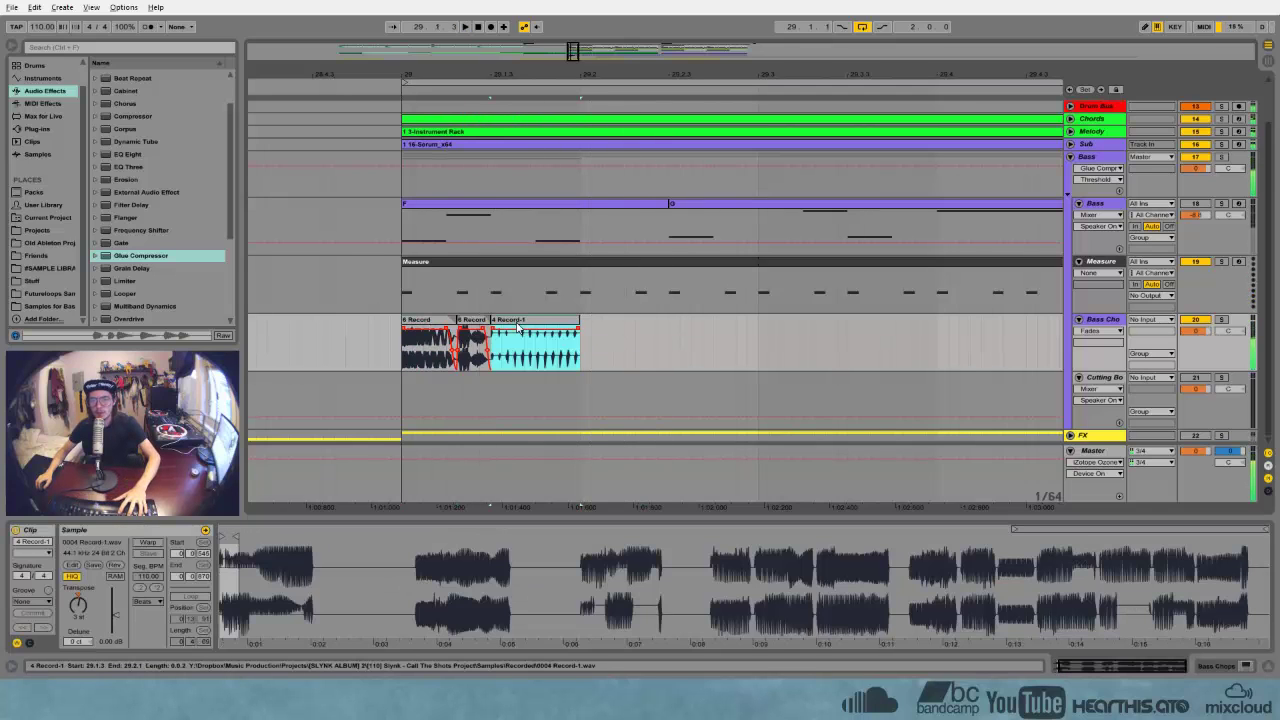
pyautogui.press('space')
pyautogui.click(433, 327)
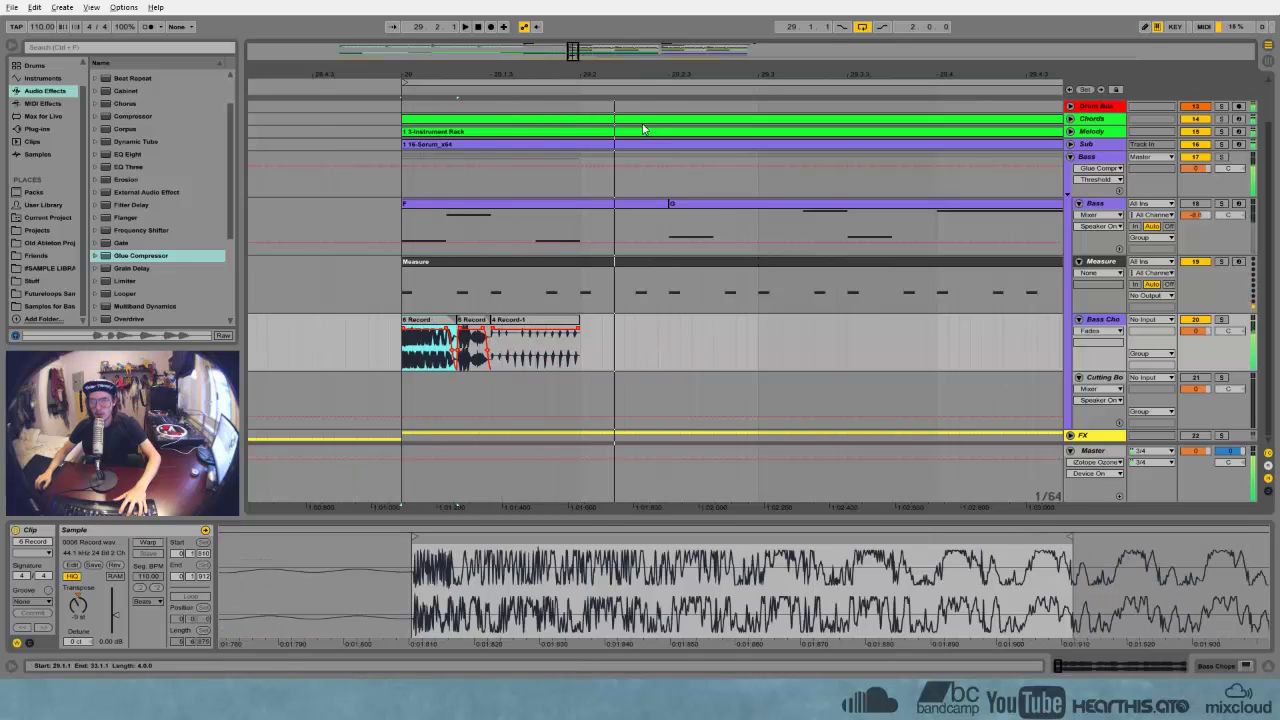
# Copy the first bass chop to 29.2.1, right after the third chop, and play the sequence from bar 29
pyautogui.moveTo(653, 75); pyautogui.dragTo(376, 76)
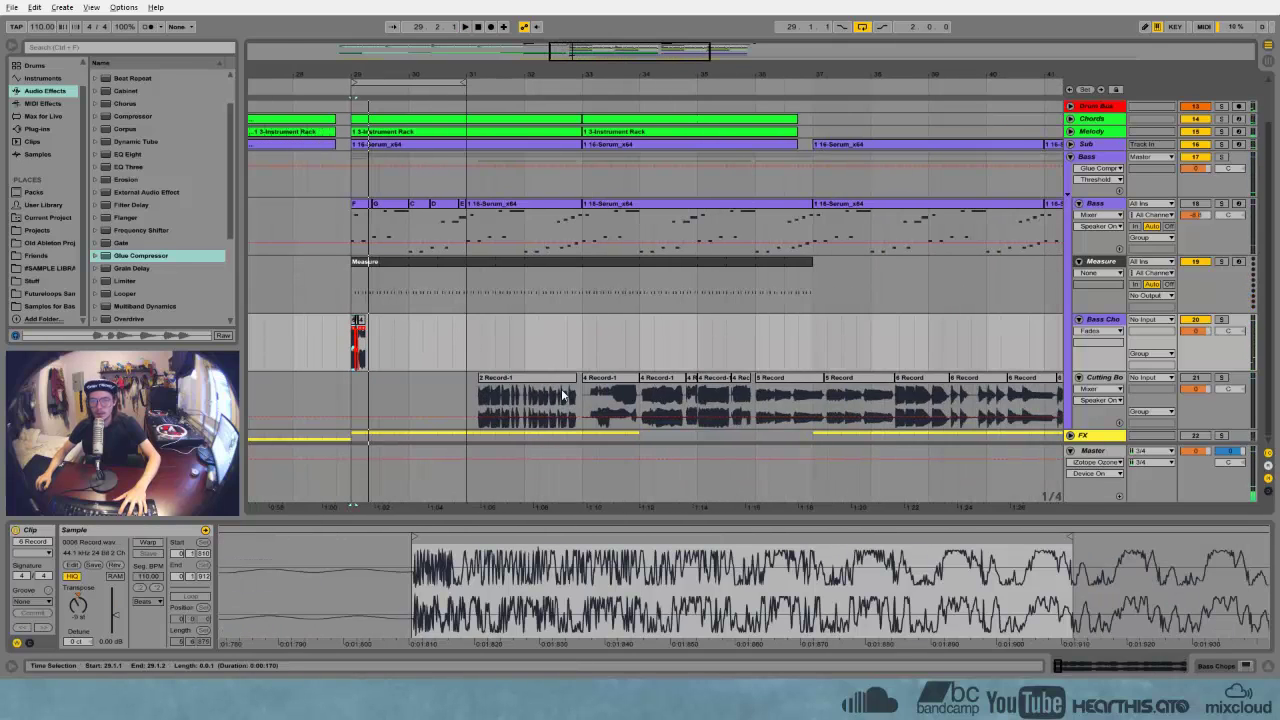
pyautogui.click(903, 400)
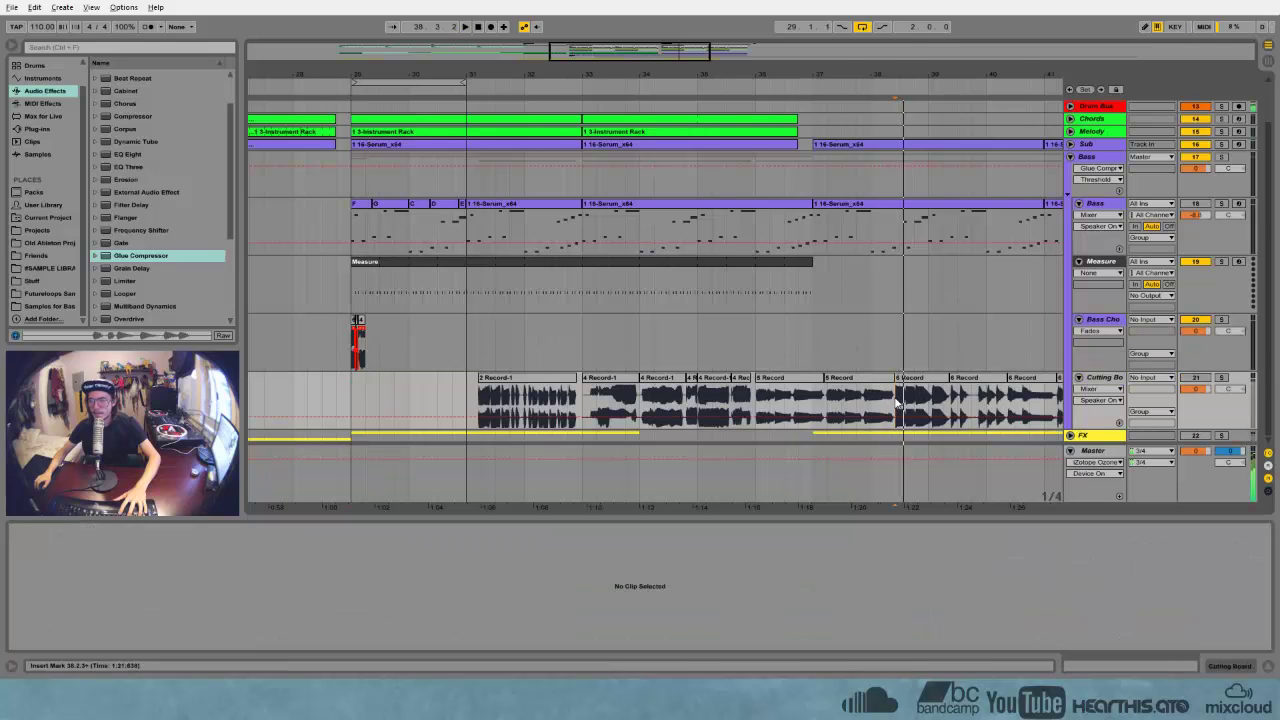
pyautogui.moveTo(361, 76); pyautogui.dragTo(345, 180)
pyautogui.click(341, 332)
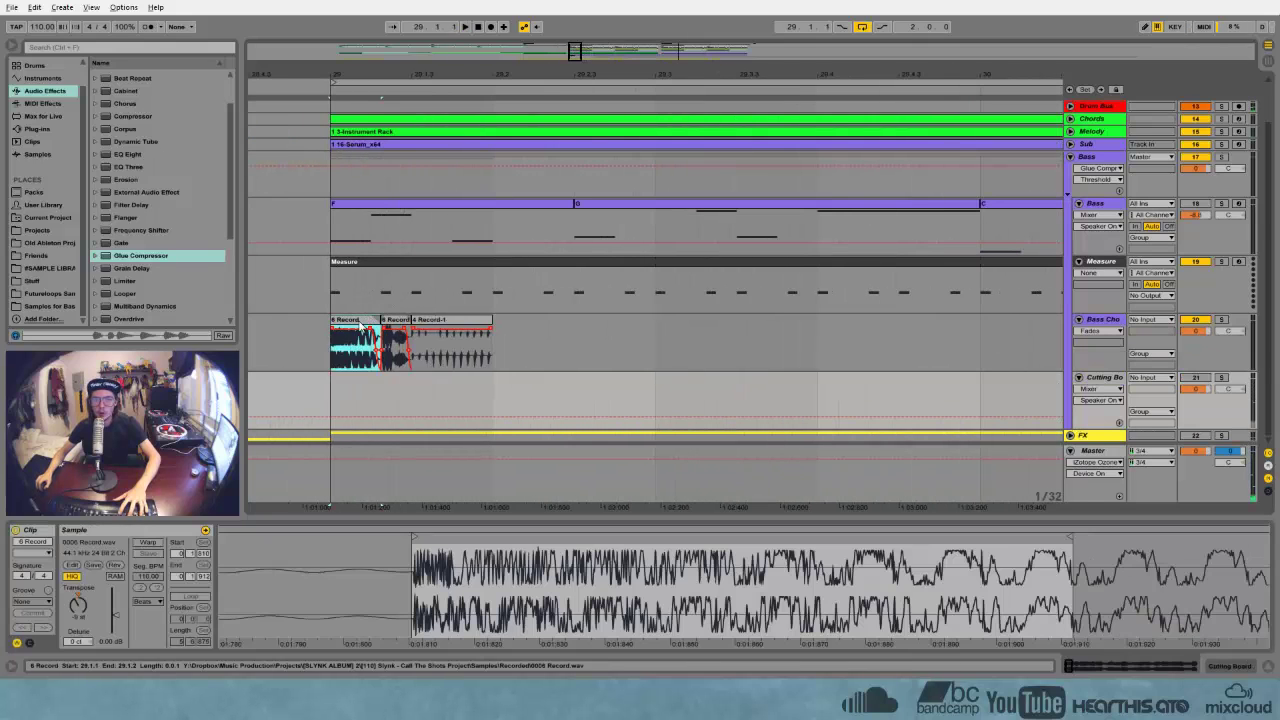
pyautogui.moveTo(345, 321); pyautogui.dragTo(512, 328)
pyautogui.click(351, 322)
pyautogui.press('space')
pyautogui.press('space')
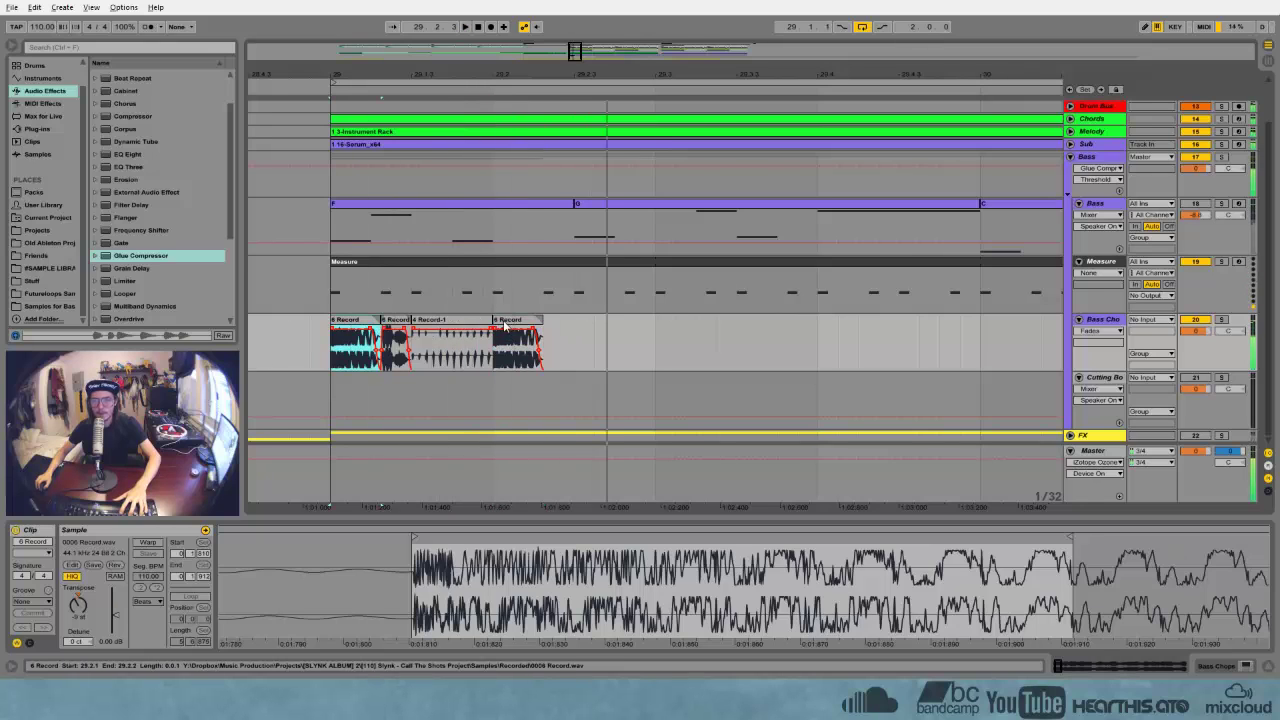
# Move the copied fourth chop earlier to 29.1.4, over the third chop's tail, and play the sequence from bar 29
pyautogui.moveTo(485, 77); pyautogui.dragTo(511, 125)
pyautogui.click(569, 321)
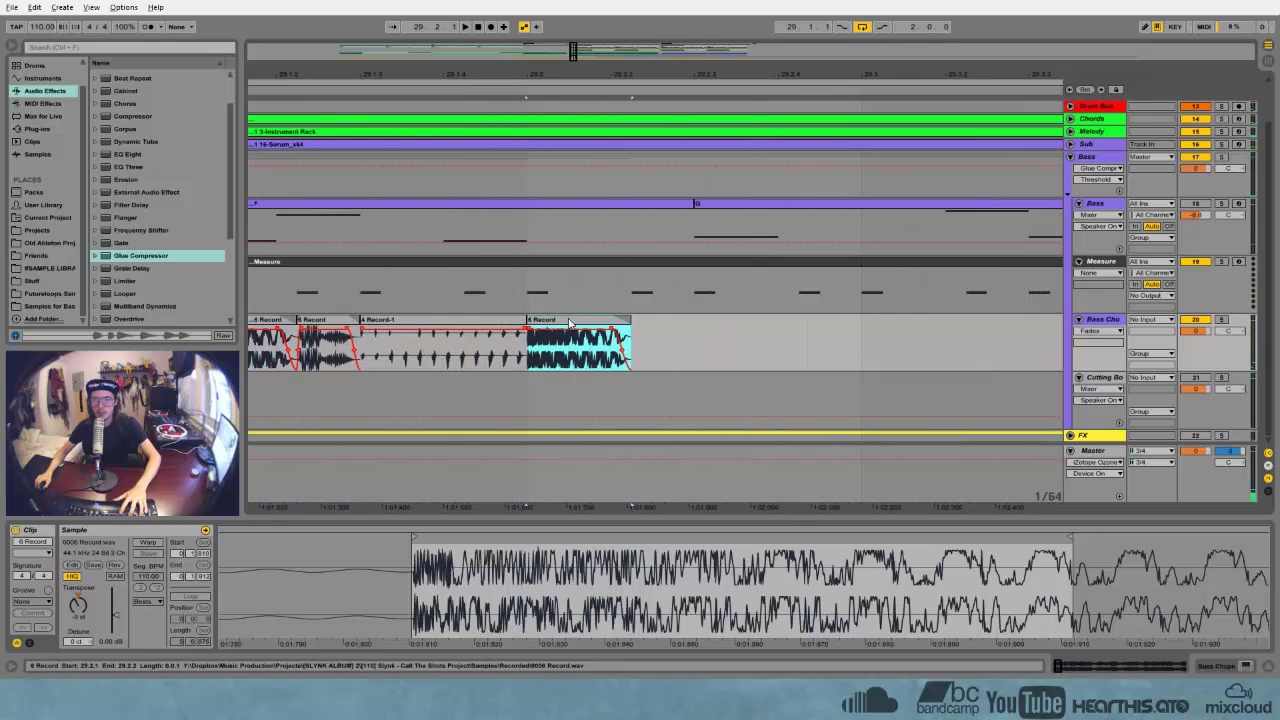
pyautogui.moveTo(569, 322); pyautogui.dragTo(505, 322)
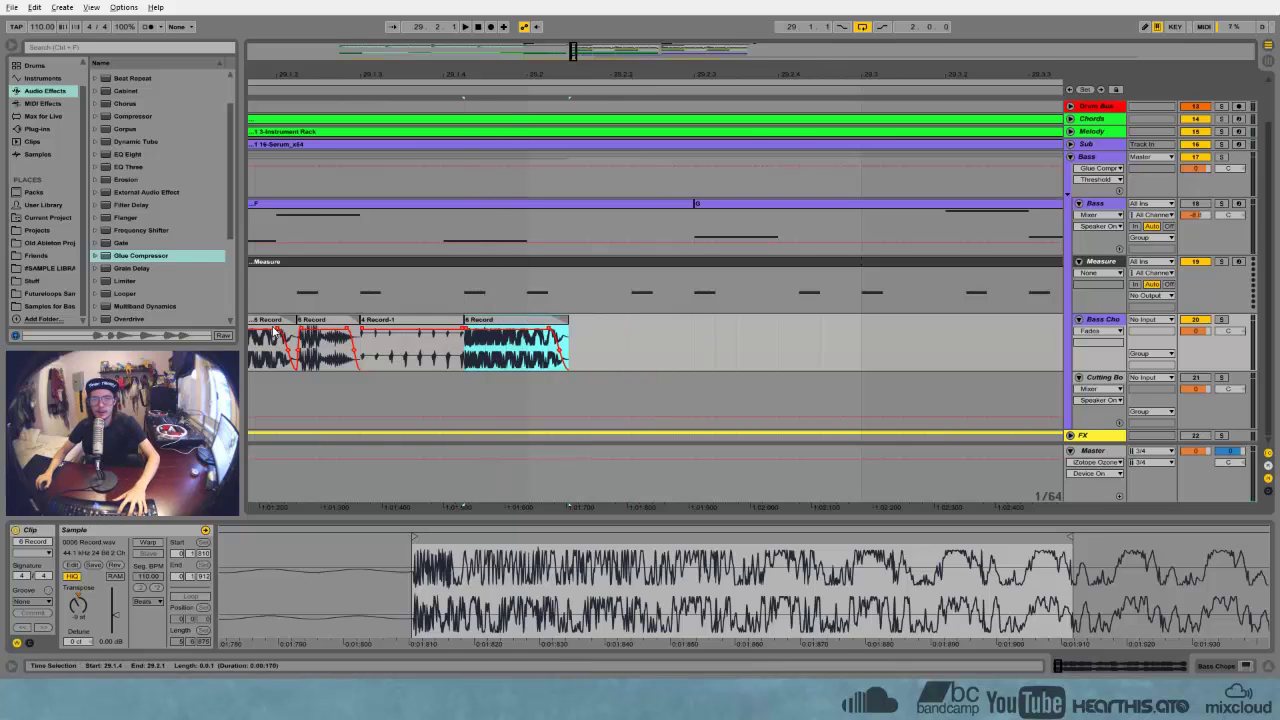
pyautogui.press('space')
pyautogui.moveTo(365, 80); pyautogui.dragTo(368, 55)
pyautogui.click(420, 335)
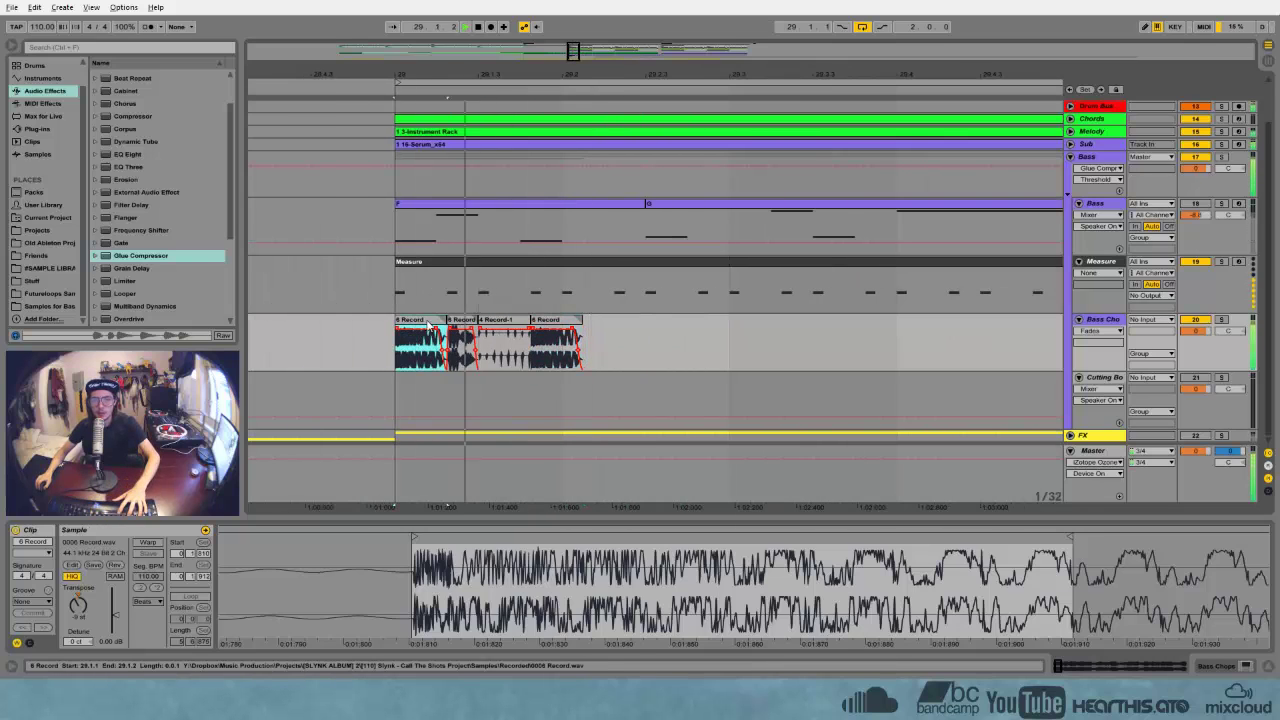
# Transpose the fourth chop up 3 semitones and play the chops from bar 29
pyautogui.click(540, 327)
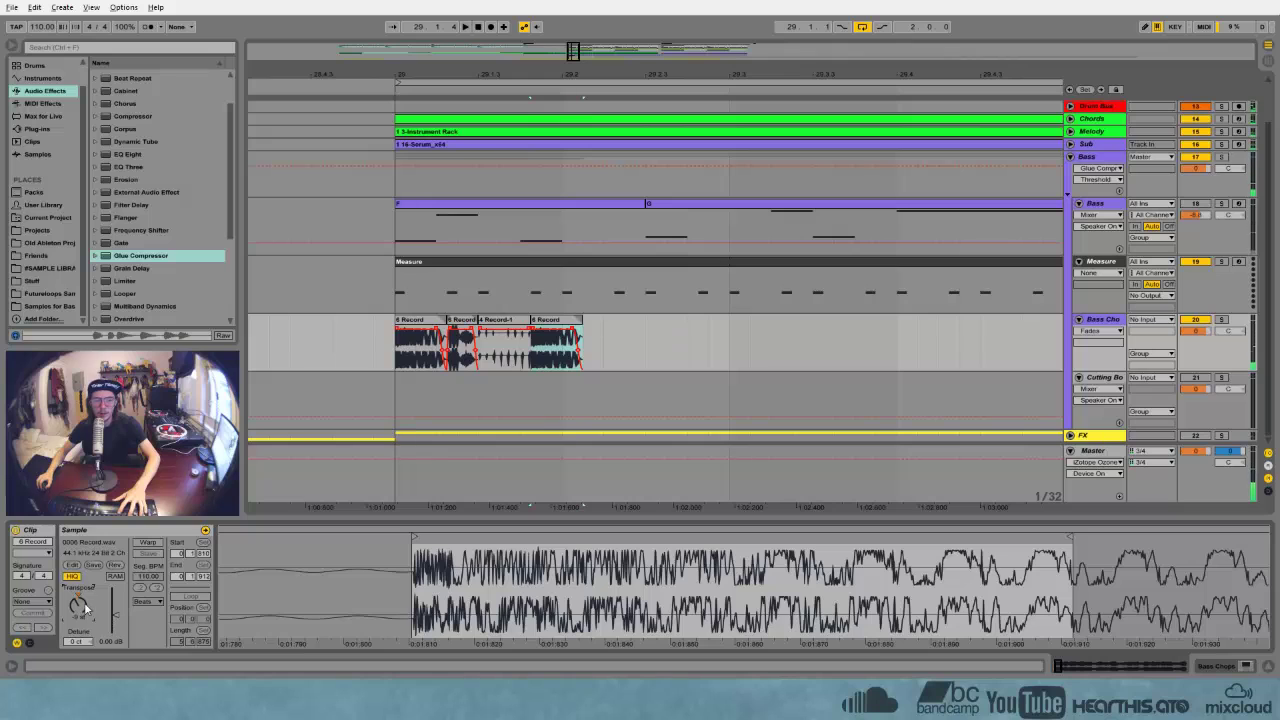
pyautogui.write('3')
pyautogui.press('Return')
pyautogui.press('space')
pyautogui.press('space')
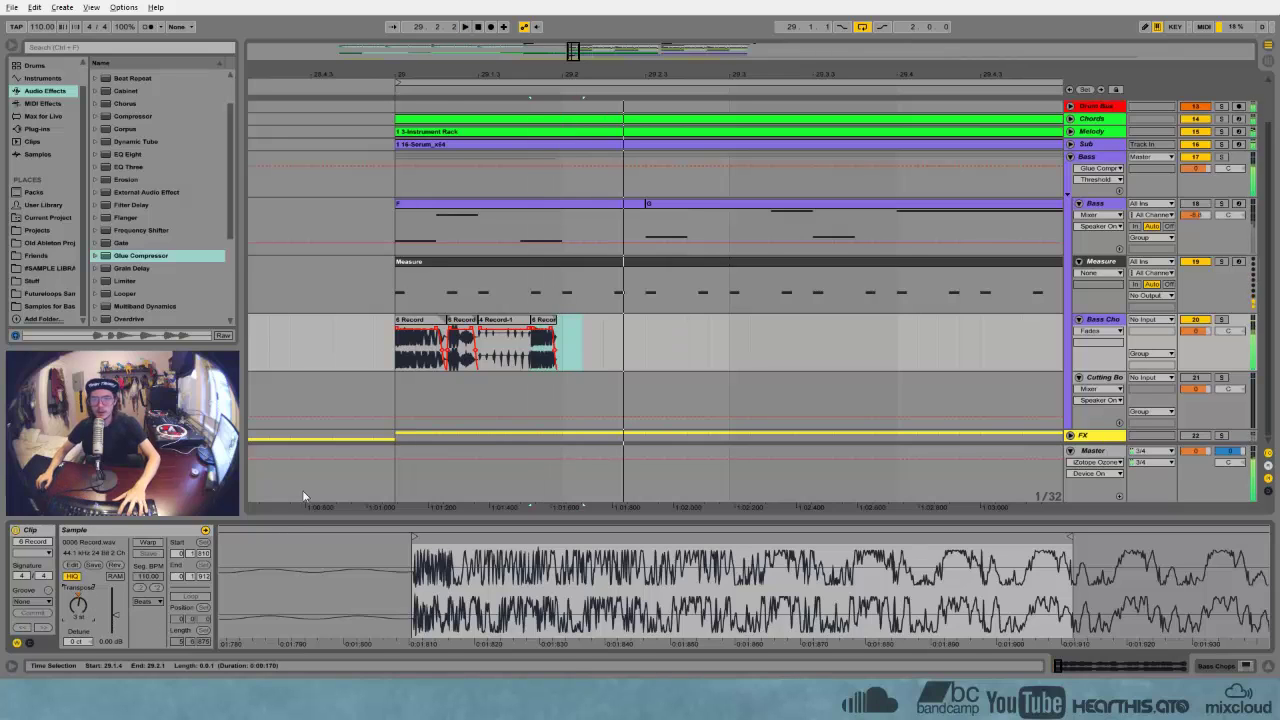
pyautogui.click(425, 322)
pyautogui.press('space')
# Extend the end of the fourth chop to 29.2.1 and play the sequence from bar 29
pyautogui.click(551, 330)
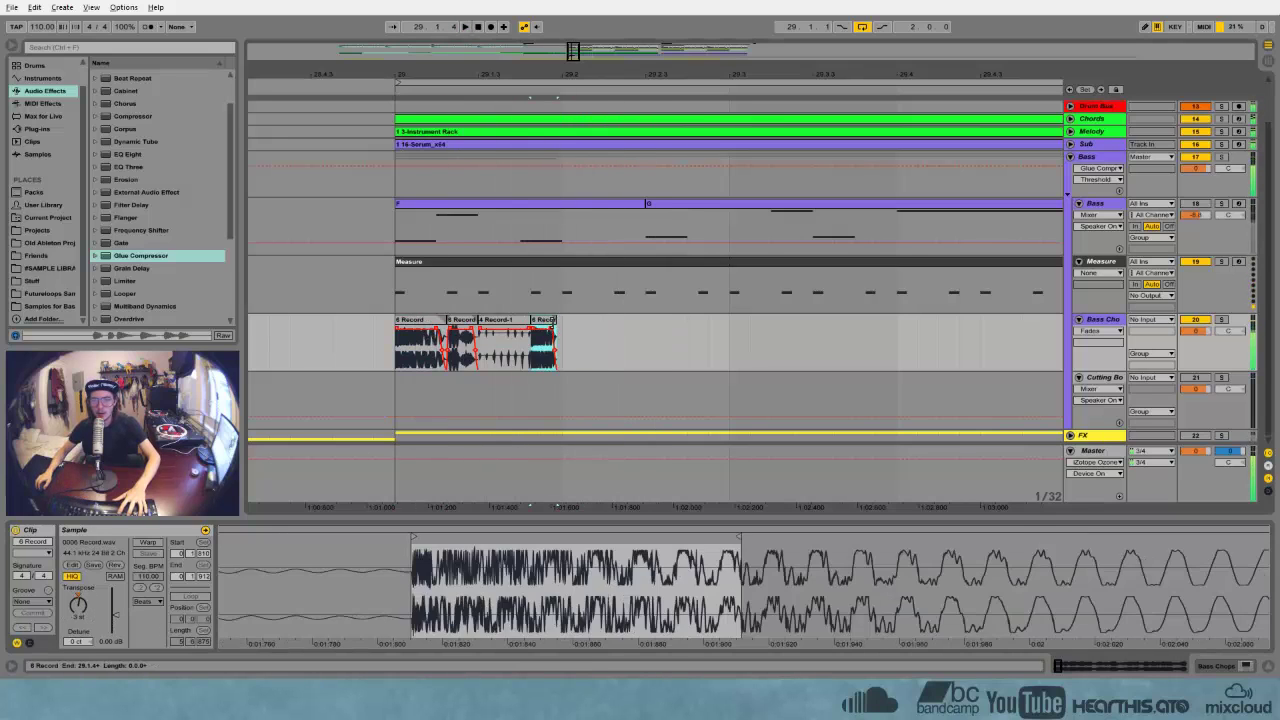
pyautogui.press('space')
pyautogui.click(425, 321)
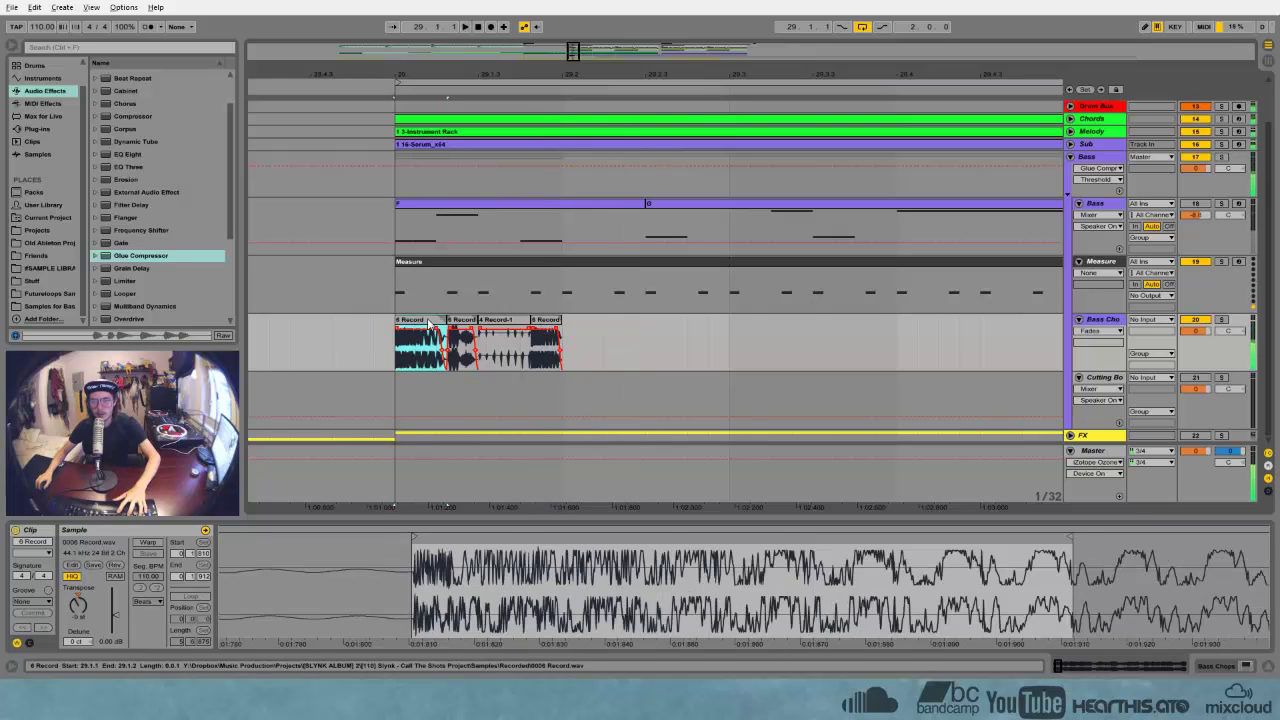
pyautogui.press('space')
pyautogui.press('space')
# Raise the third chop's clip gain to 18.7 dB and play the sequence to judge its level
pyautogui.click(500, 336)
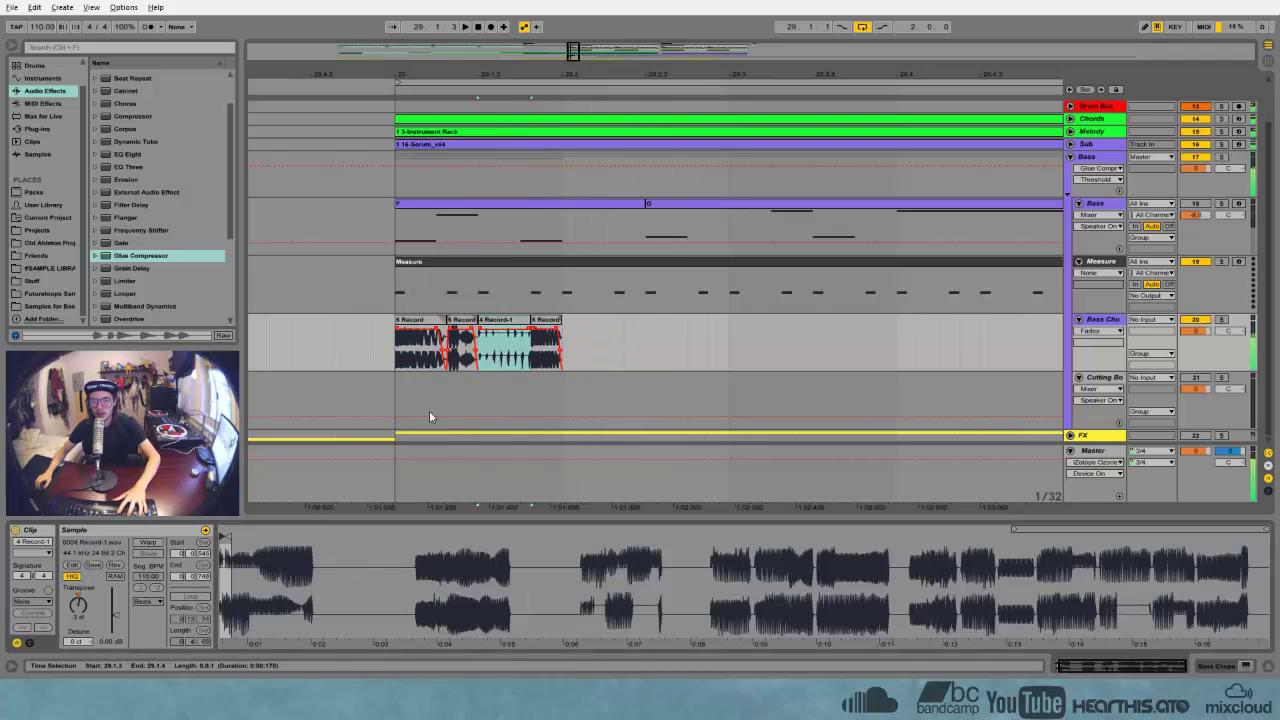
pyautogui.moveTo(113, 615); pyautogui.dragTo(113, 605)
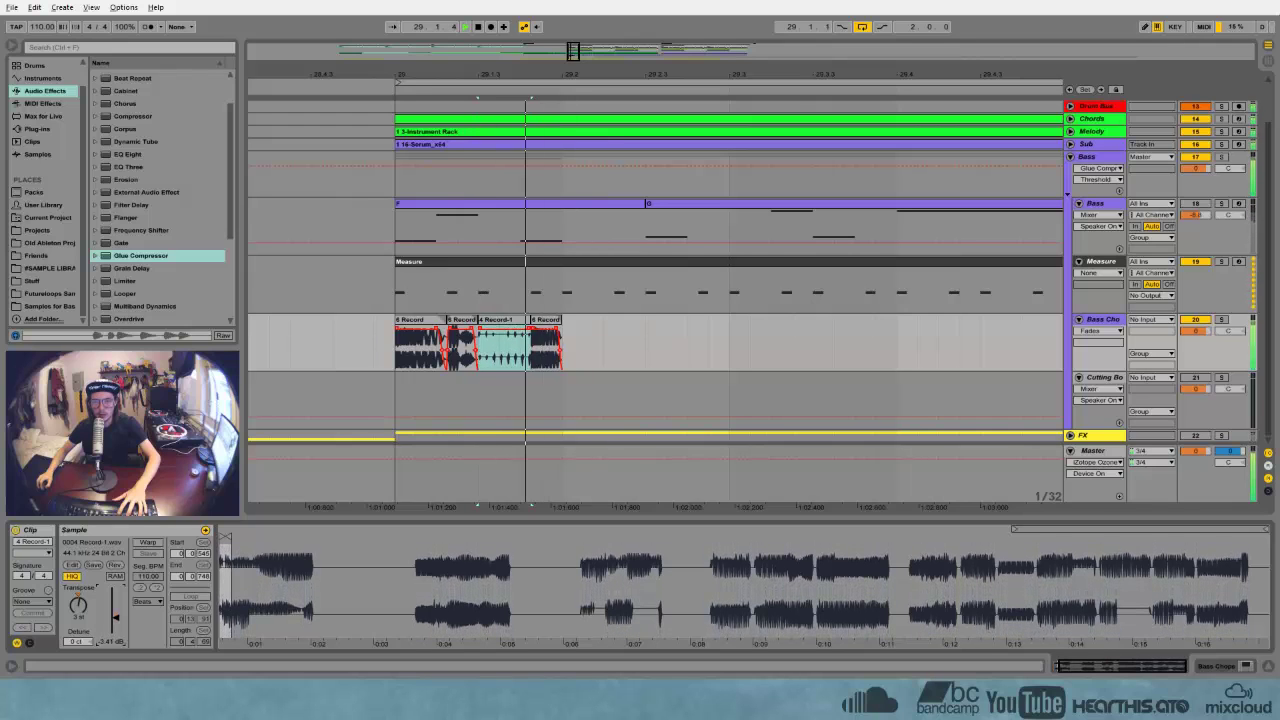
pyautogui.moveTo(116, 608); pyautogui.dragTo(116, 595)
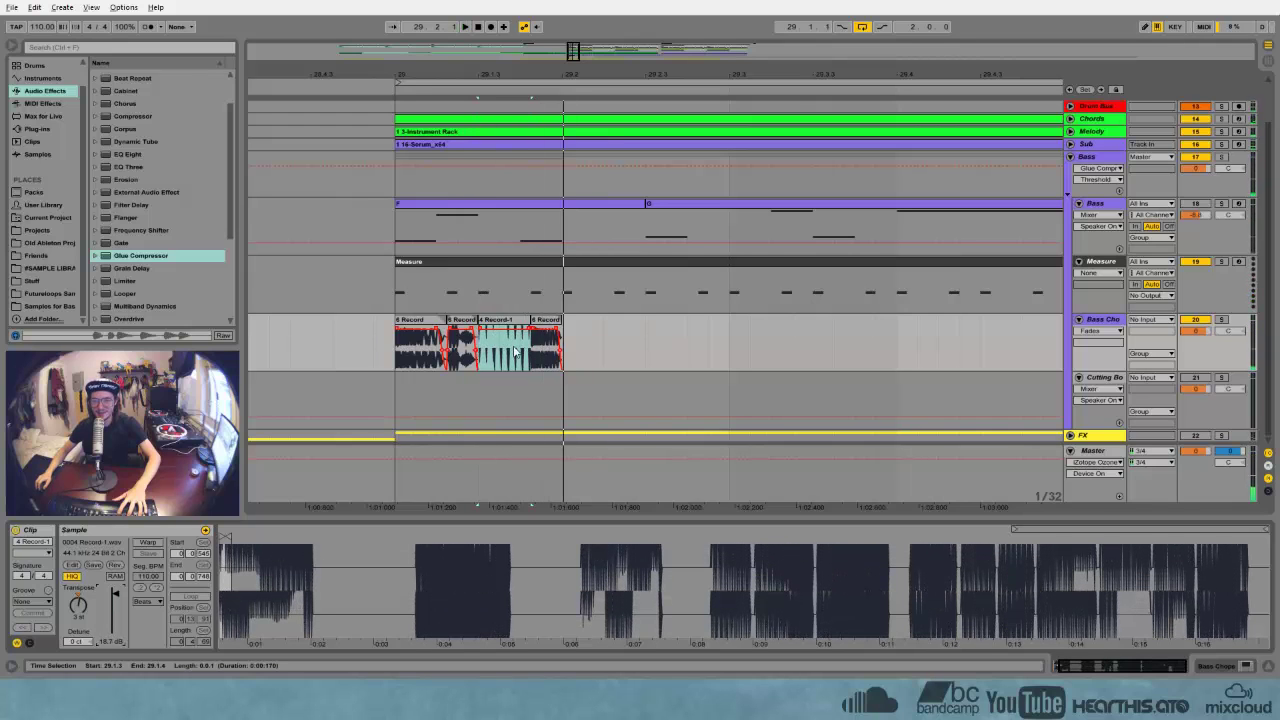
pyautogui.press('space')
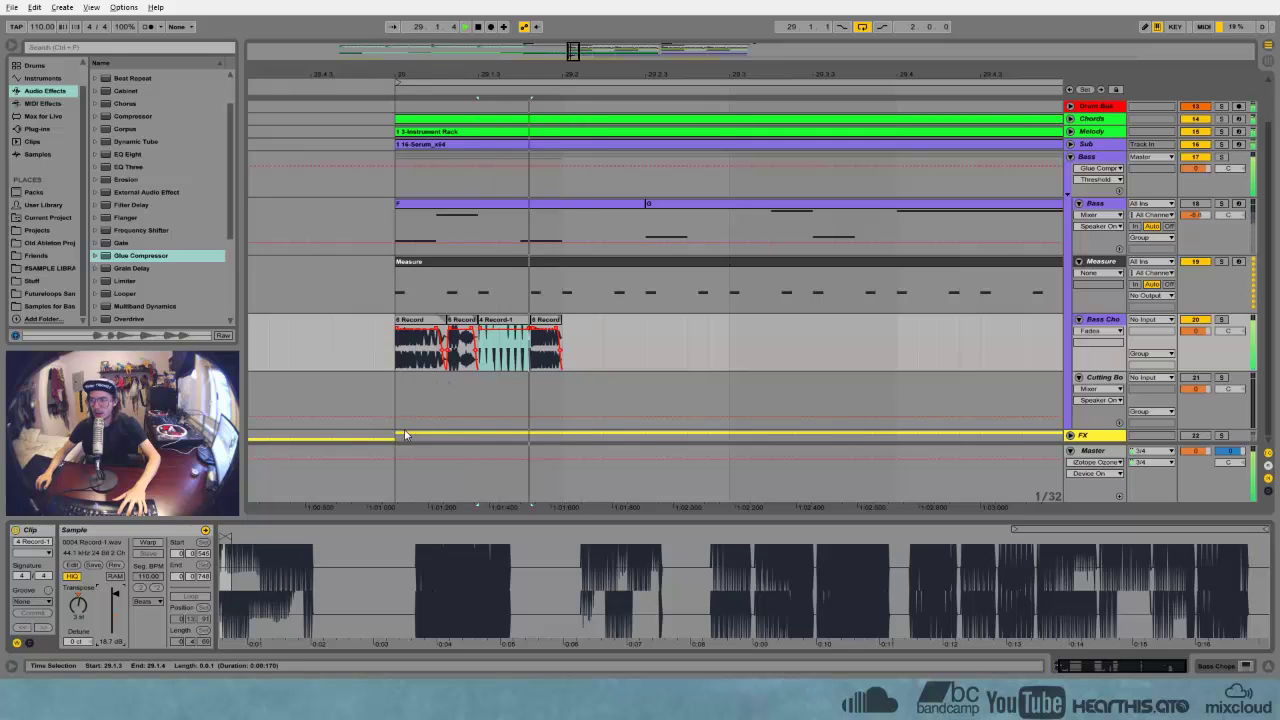
pyautogui.press('space')
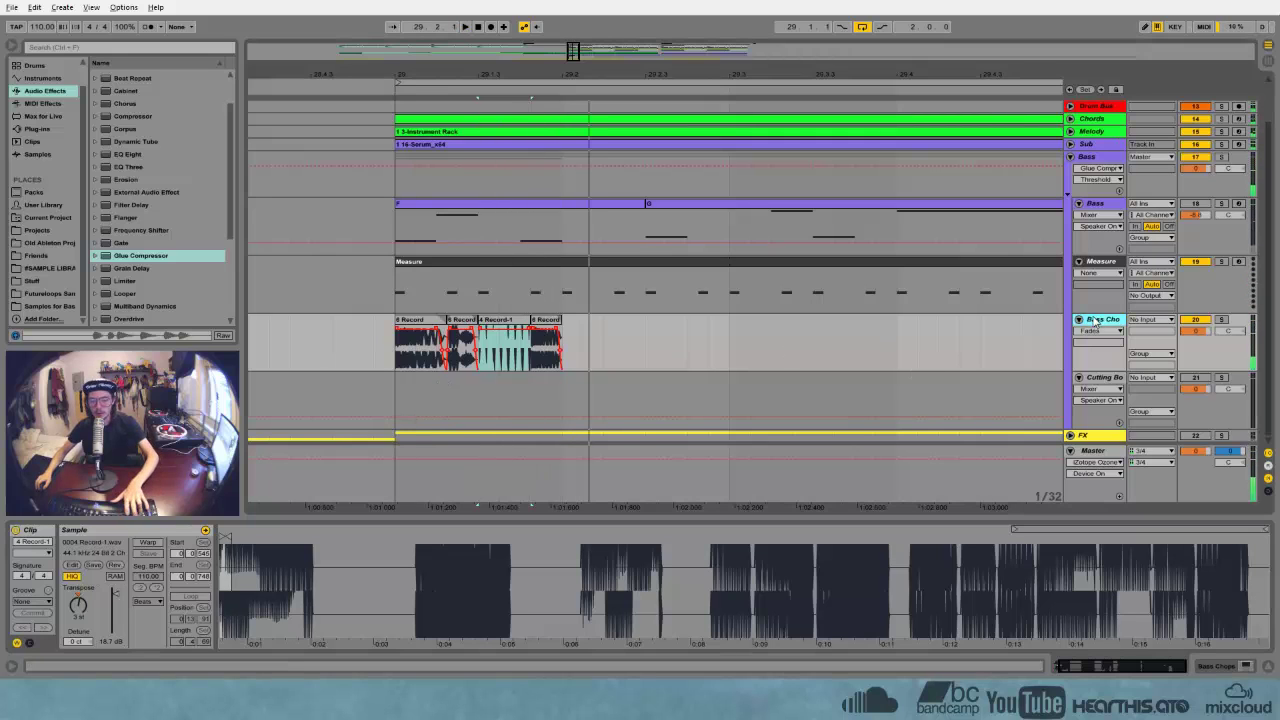
# Move the third chop onto a new audio track below Bass Chops, solo that track and play it
pyautogui.hotkey('ctrl', 't')
pyautogui.moveTo(505, 346); pyautogui.dragTo(505, 404)
pyautogui.click(1221, 378)
pyautogui.press('space')
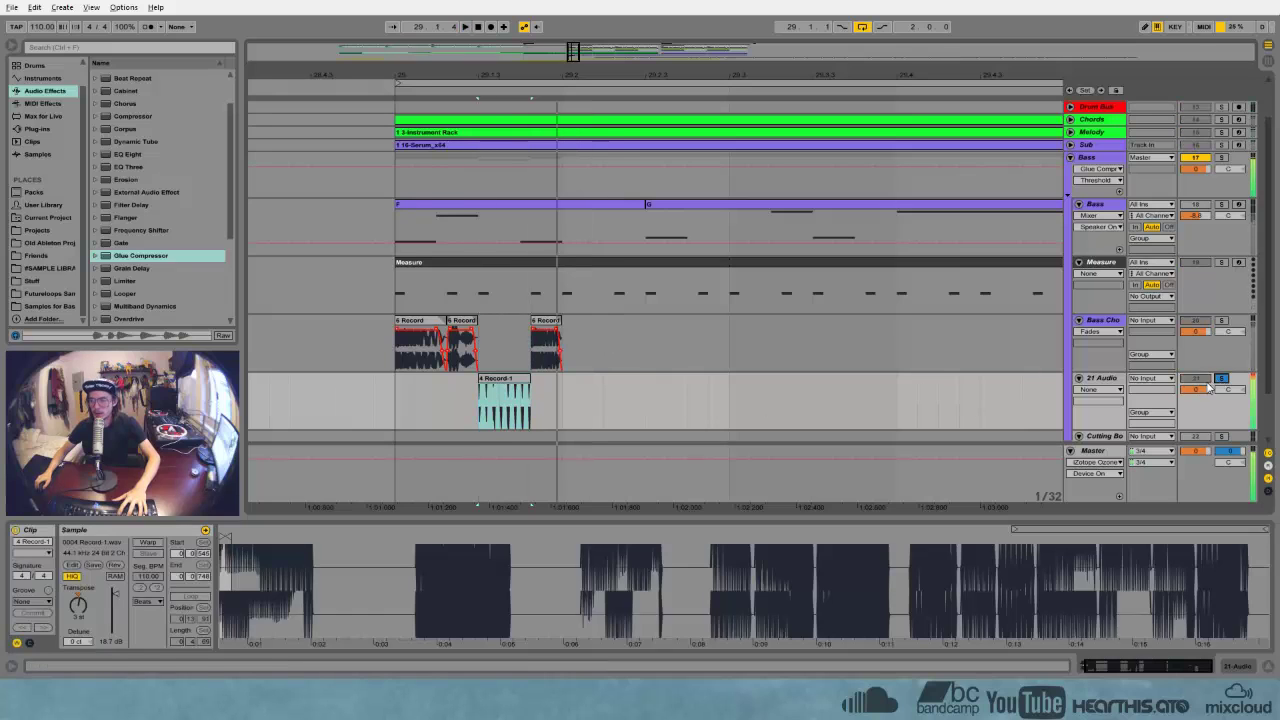
# Add a Glue Compressor to the new audio track with threshold at -9.52 dB and makeup at 10.3 dB
pyautogui.moveTo(138, 261); pyautogui.dragTo(600, 425)
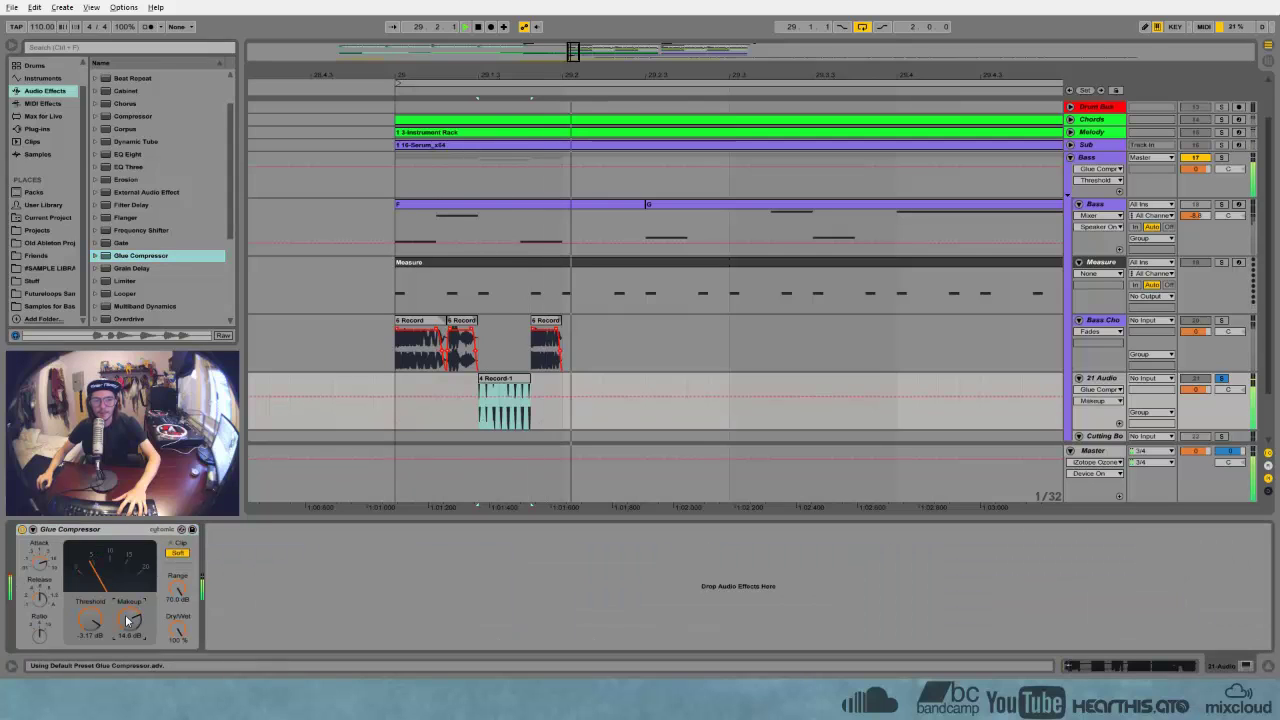
pyautogui.moveTo(90, 619); pyautogui.dragTo(90, 683)
pyautogui.moveTo(129, 619); pyautogui.dragTo(90, 576)
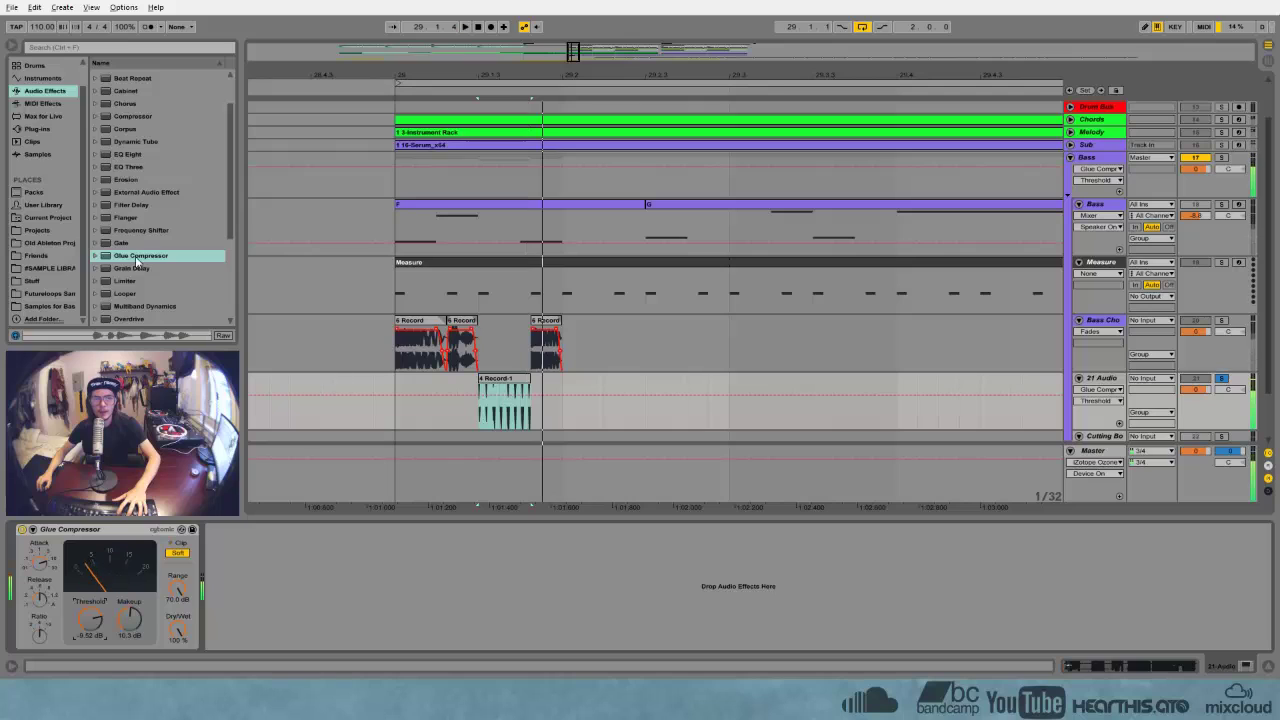
# Insert a Utility before the Glue Compressor, invert only the left channel's phase and pan it to 10L
pyautogui.scroll(-4, 140, 262)
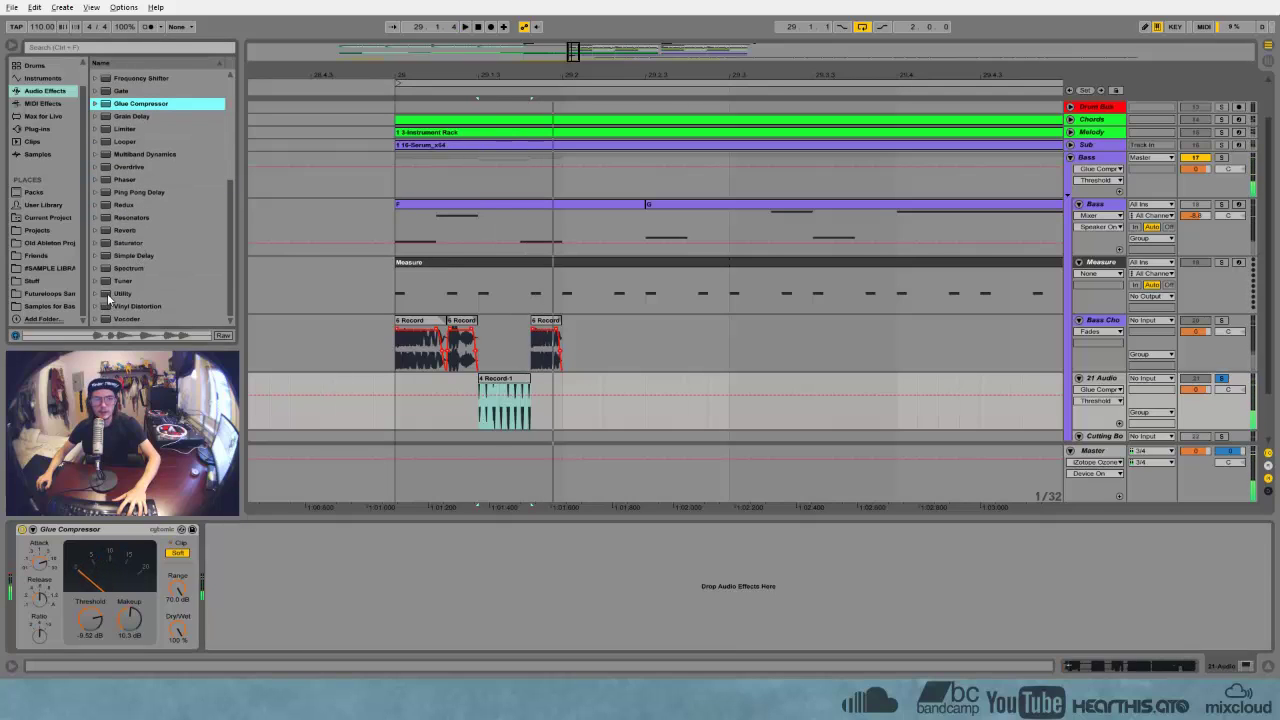
pyautogui.click(110, 294)
pyautogui.moveTo(25, 549); pyautogui.dragTo(22, 552)
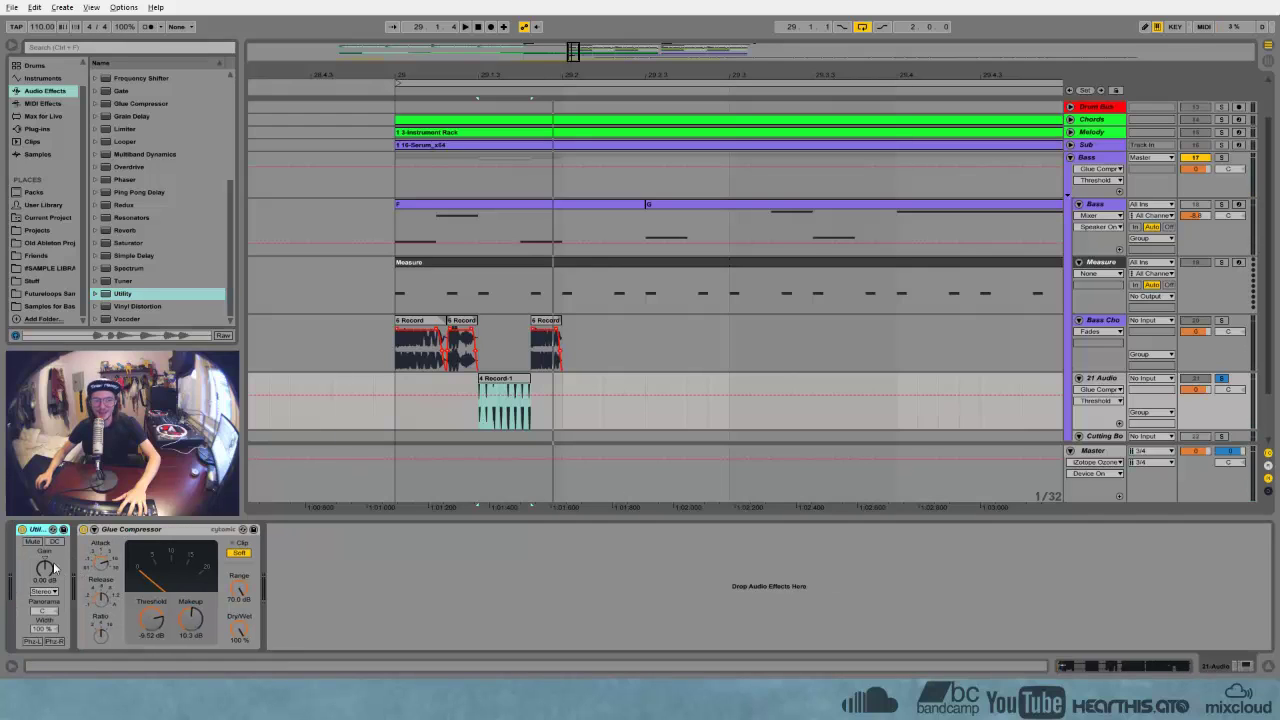
pyautogui.click(31, 642)
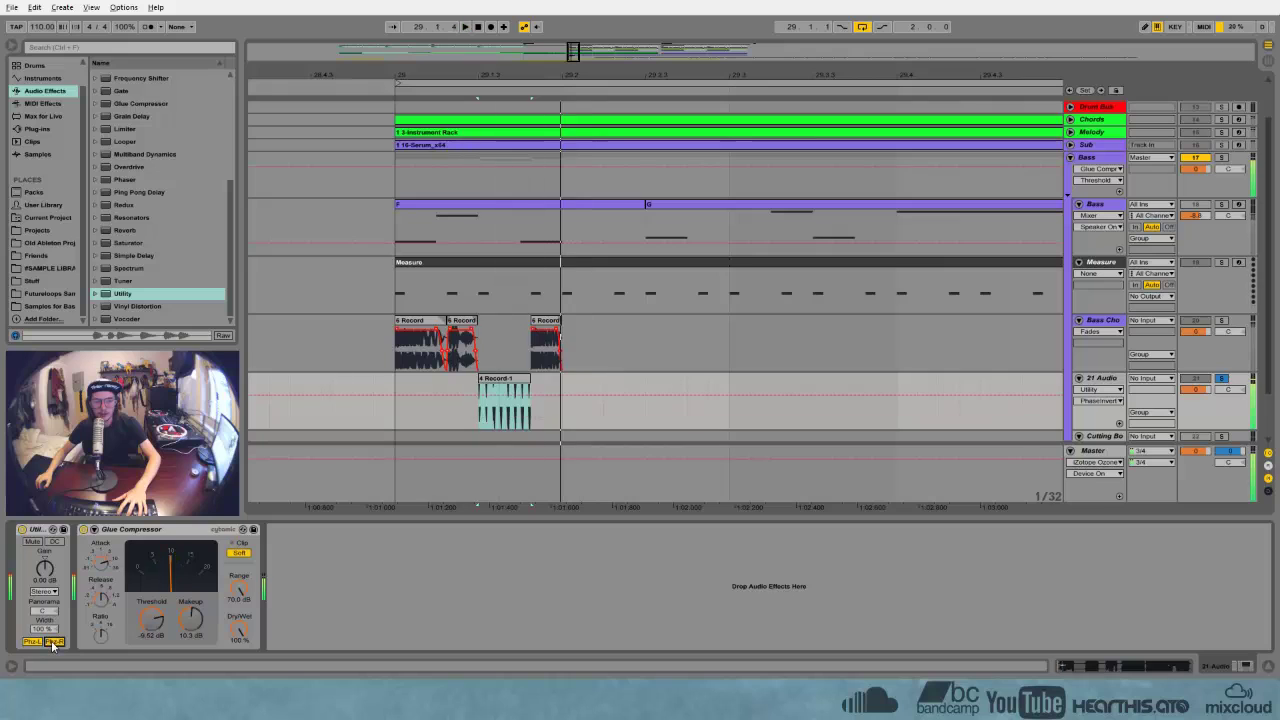
pyautogui.click(47, 642)
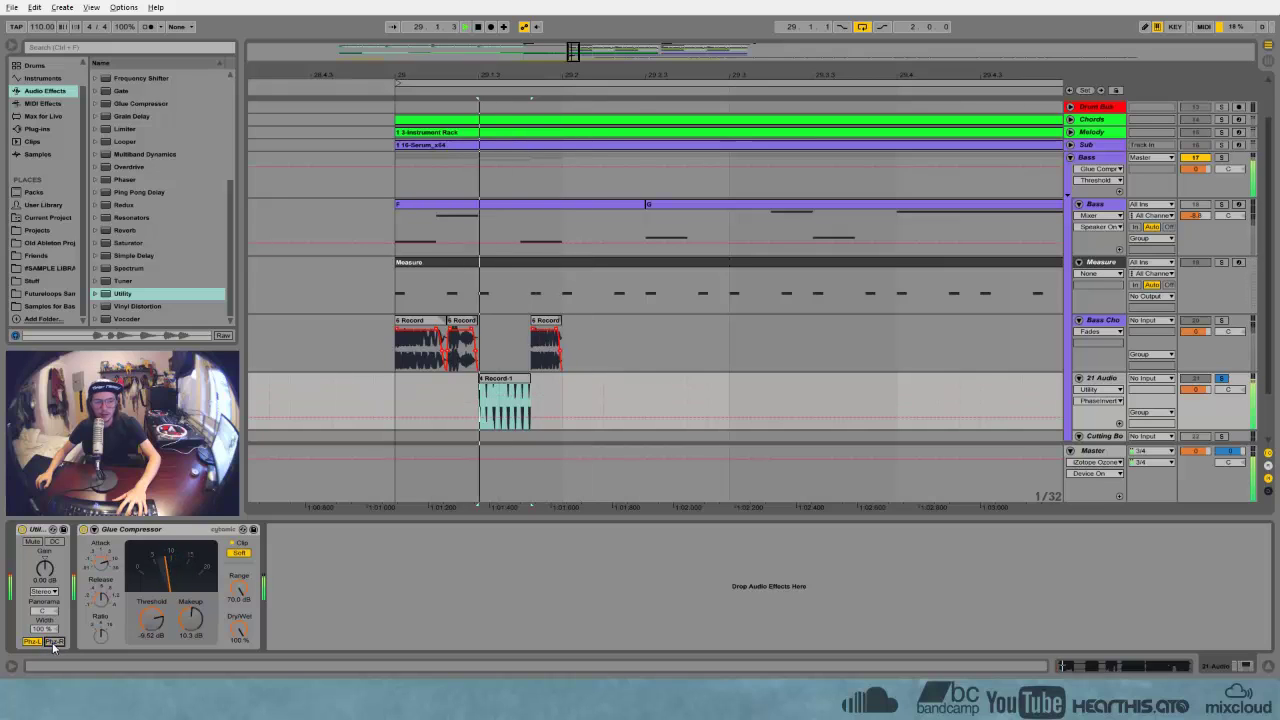
pyautogui.moveTo(48, 610)
pyautogui.mouseDown()
pyautogui.moveTo(48, 640)
pyautogui.moveTo(48, 614)
pyautogui.mouseUp()
# Insert an Amp before the Glue Compressor, try Boost and Heavy, settle on Blues with Dual output, and lower the compressor's makeup gain
pyautogui.scroll(5, 130, 130)
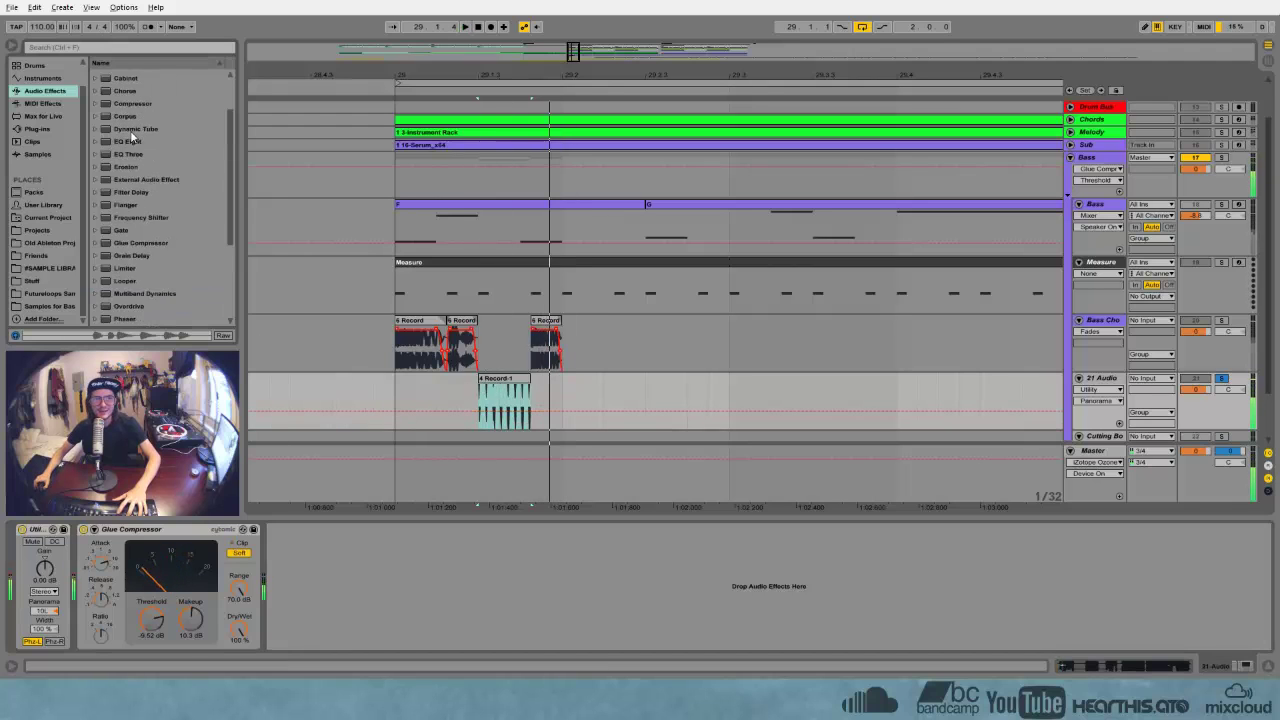
pyautogui.click(103, 76)
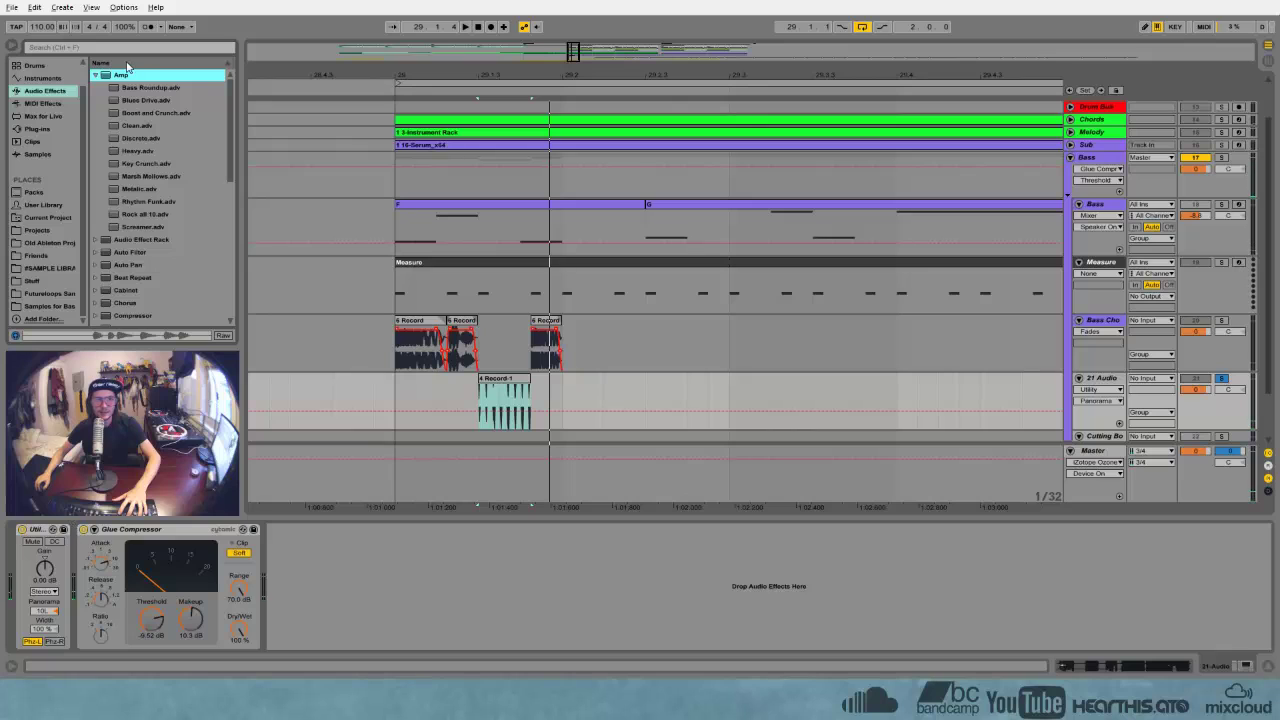
pyautogui.moveTo(121, 76); pyautogui.dragTo(97, 541)
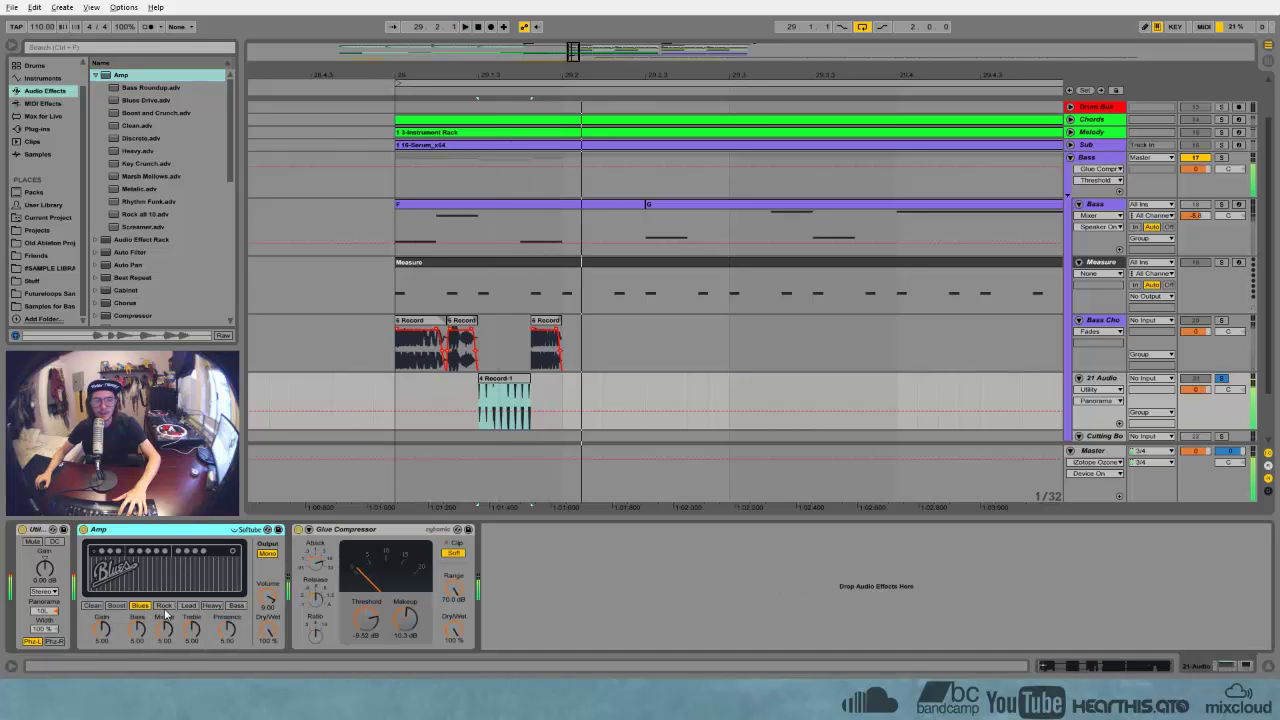
pyautogui.click(116, 606)
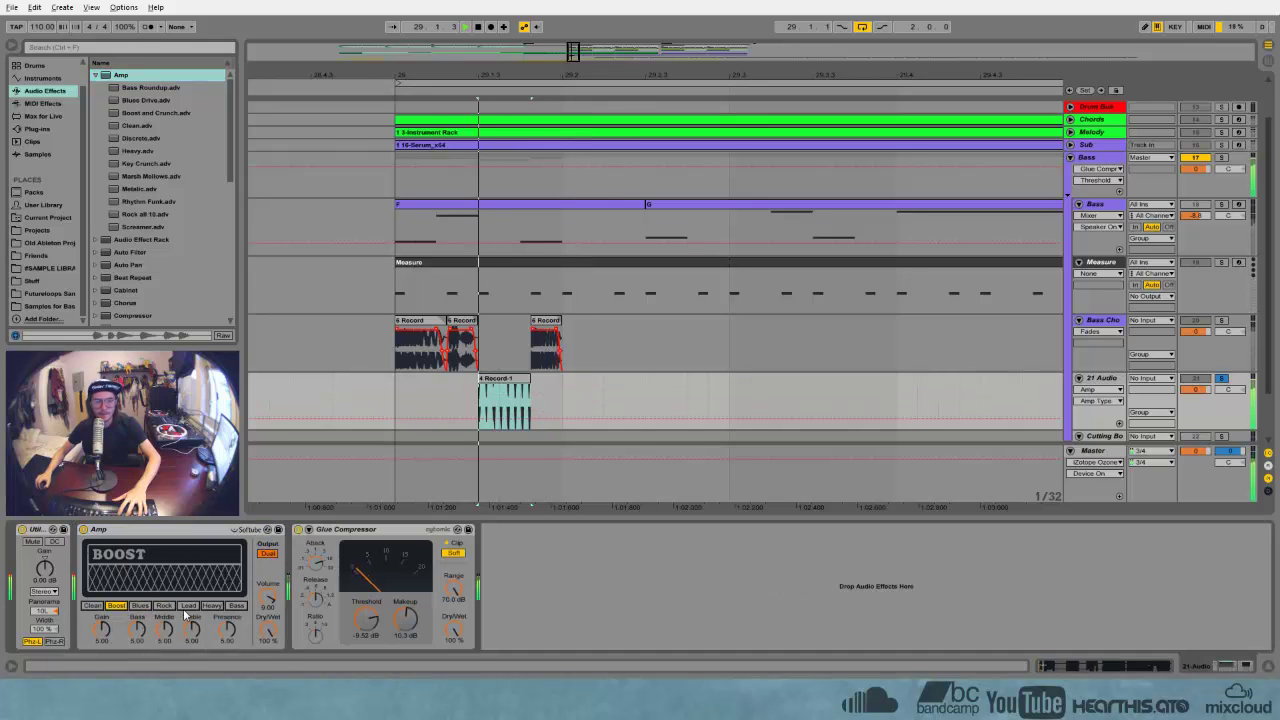
pyautogui.click(211, 606)
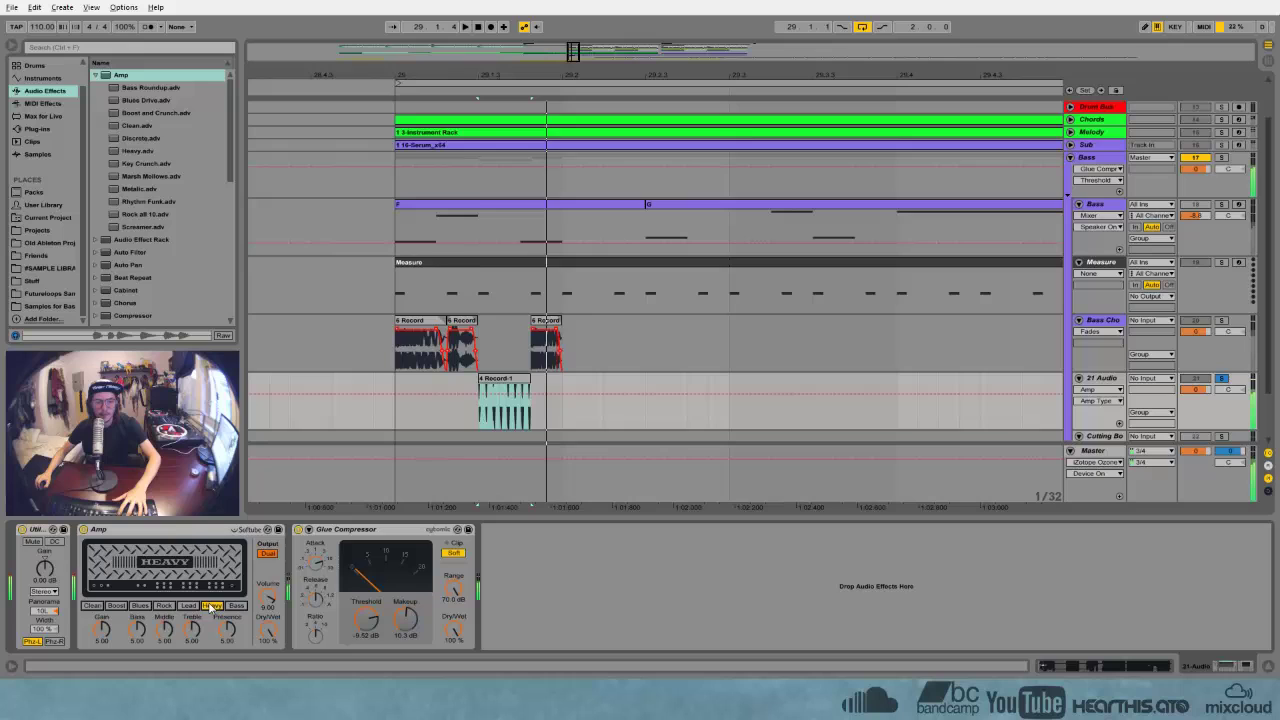
pyautogui.click(140, 606)
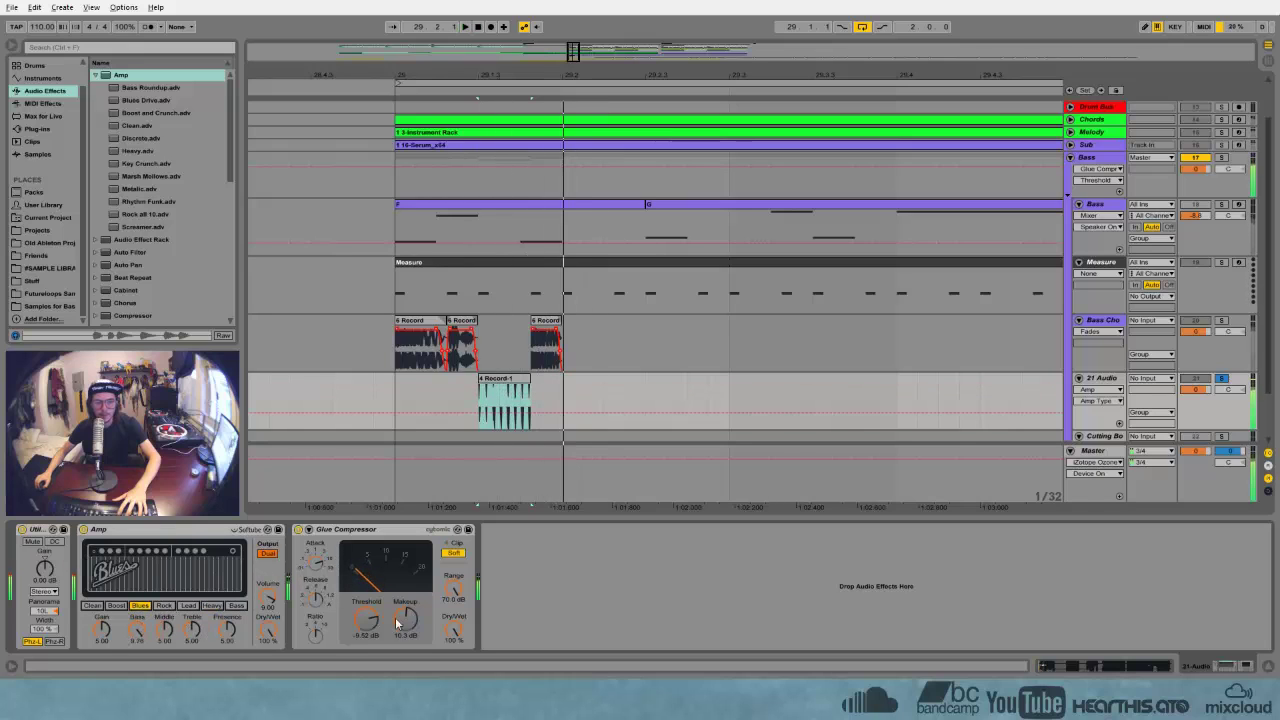
pyautogui.moveTo(405, 619); pyautogui.dragTo(405, 640)
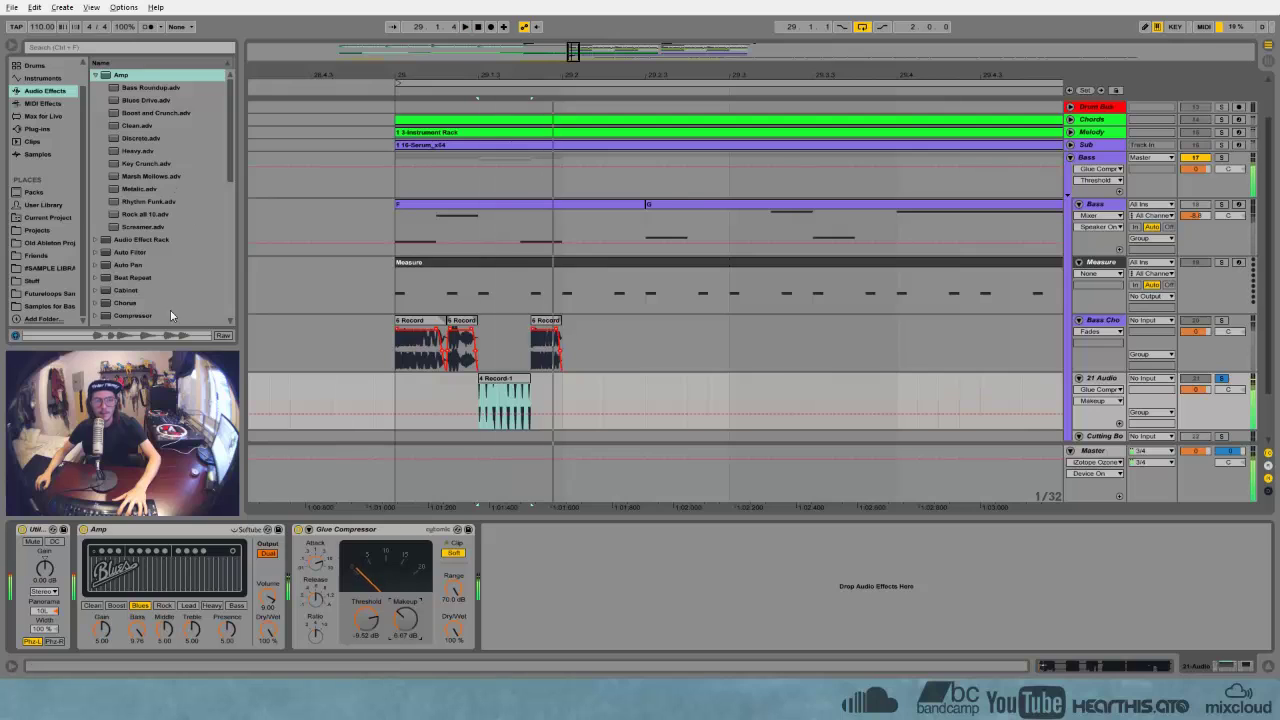
# Delete the new audio track together with the third chop and its effects
pyautogui.click(515, 379)
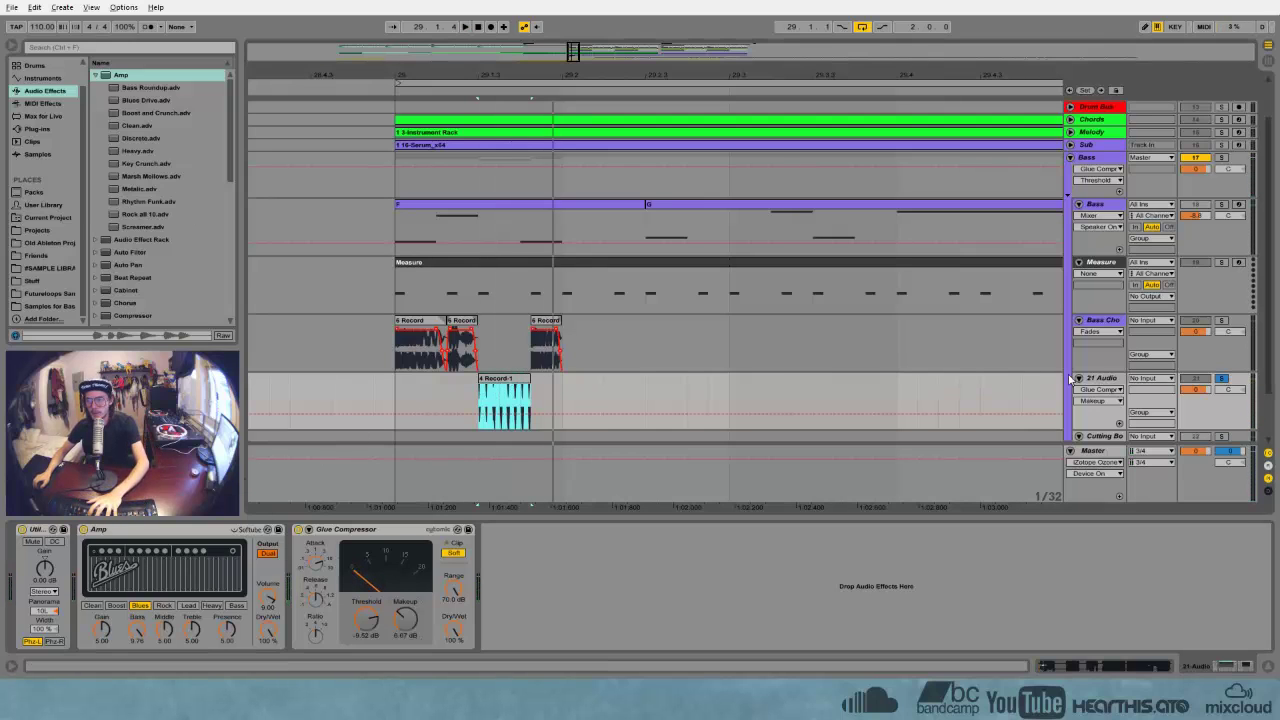
pyautogui.click(1102, 378)
pyautogui.press('Delete')
# Solo the Cutting Board track and play its recorded bass pieces
pyautogui.moveTo(543, 76); pyautogui.dragTo(420, 6)
pyautogui.click(490, 379)
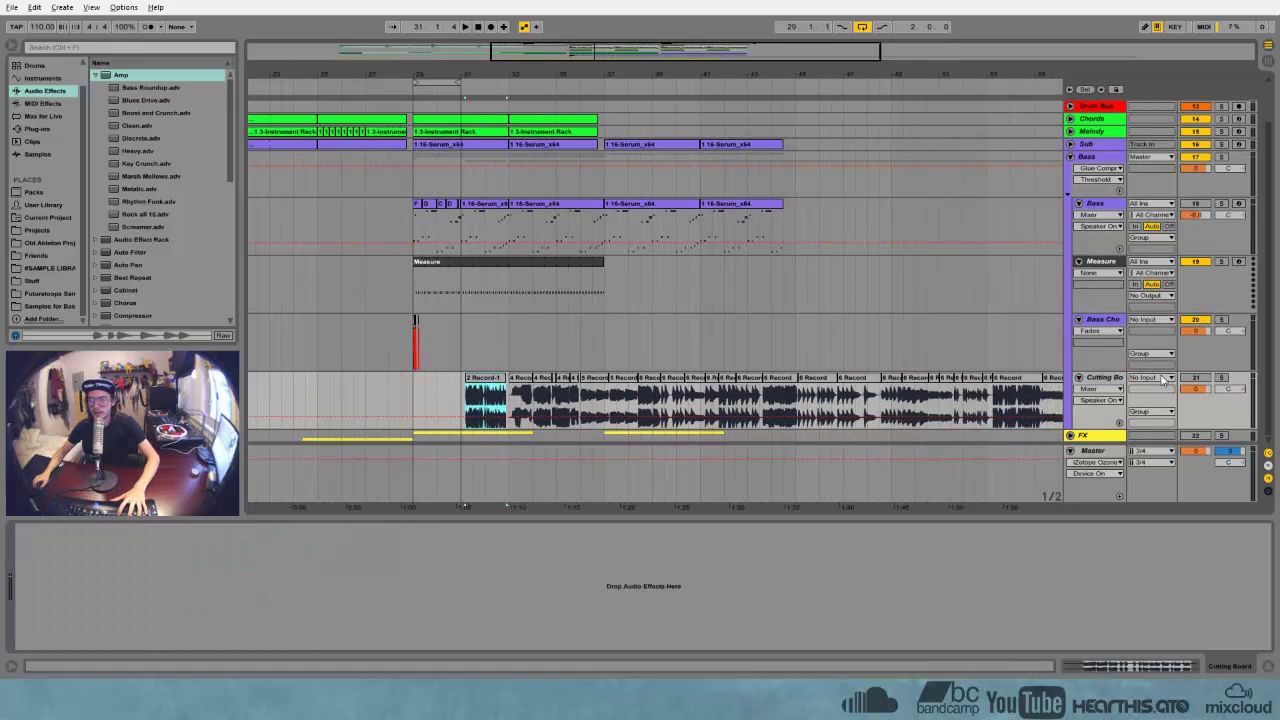
pyautogui.press('space')
pyautogui.click(1222, 378)
# Audition the Cutting Board recordings around bars 33 and 34, including from 34.1.1 and 34.3.1, for another usable bass piece
pyautogui.moveTo(489, 76); pyautogui.dragTo(488, 117)
pyautogui.click(619, 382)
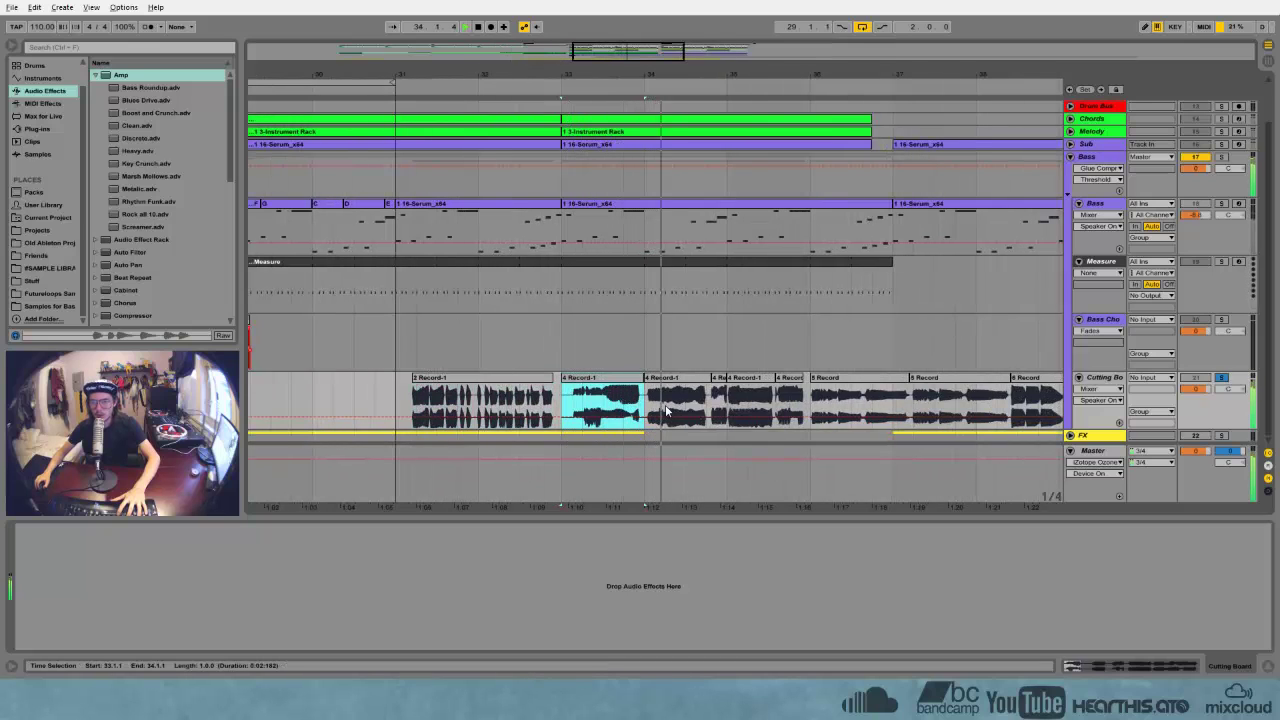
pyautogui.click(667, 408)
pyautogui.click(650, 410)
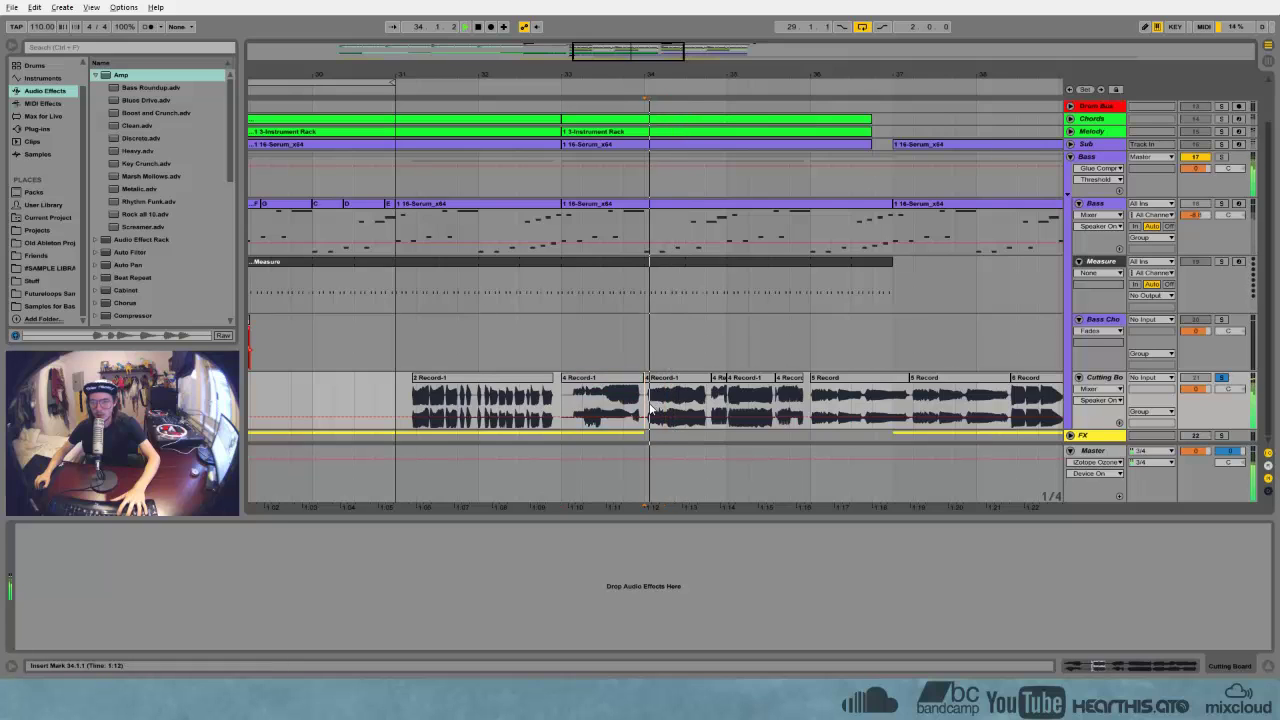
pyautogui.press('space')
pyautogui.press('space')
pyautogui.click(684, 409)
pyautogui.press('space')
pyautogui.press('space')
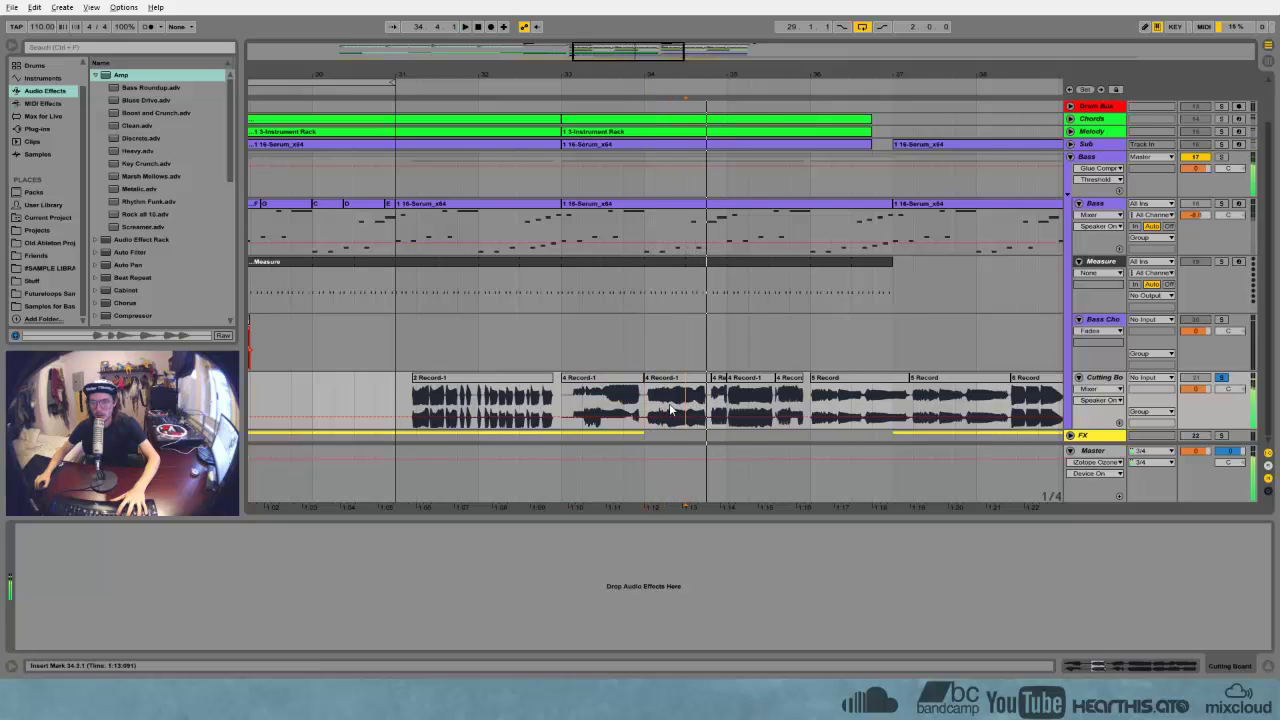
# Copy a short bass piece starting at about 34.1.3 from the Cutting Board track into the gap between the second and last chops on Bass Chops
pyautogui.press('space')
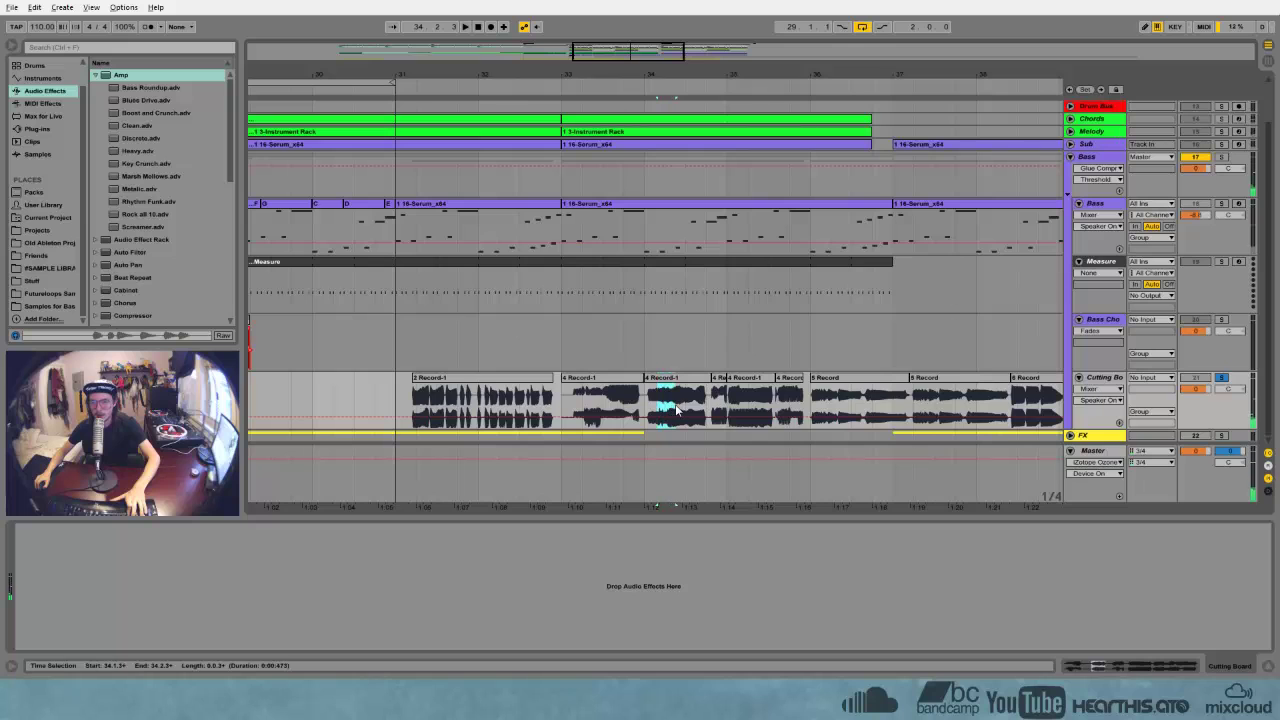
pyautogui.moveTo(513, 69); pyautogui.dragTo(925, 98)
pyautogui.click(571, 340)
pyautogui.hotkey('ctrl', 'v')
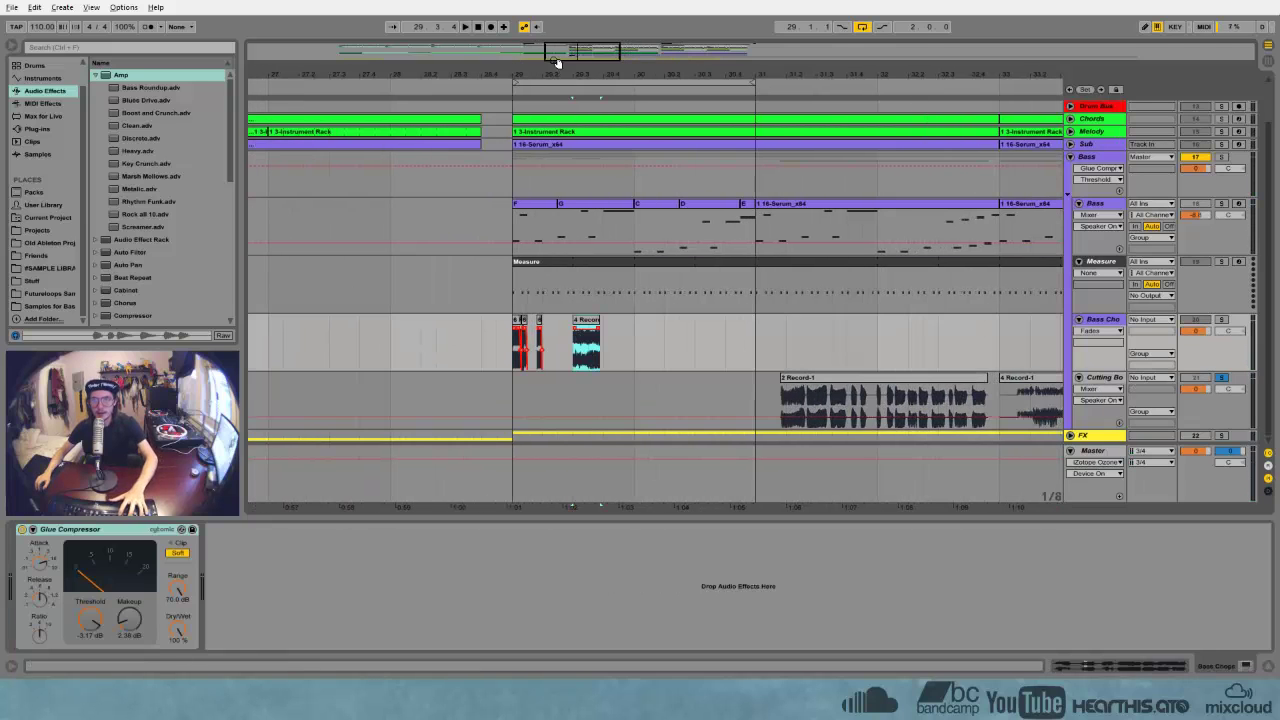
pyautogui.moveTo(557, 68); pyautogui.dragTo(618, 180)
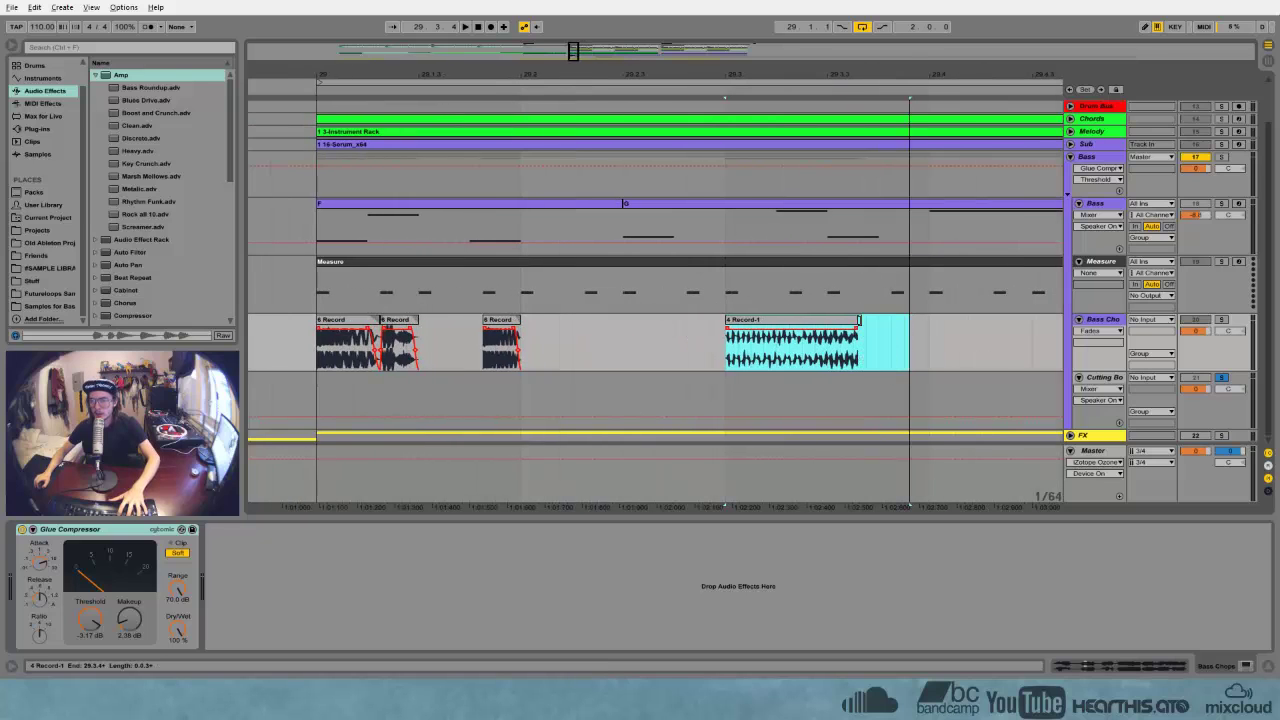
pyautogui.moveTo(903, 323); pyautogui.dragTo(450, 320)
# Unsolo the Cutting Board track and play the four bass chops from 29.1.1 with the full mix
pyautogui.click(345, 320)
pyautogui.press('space')
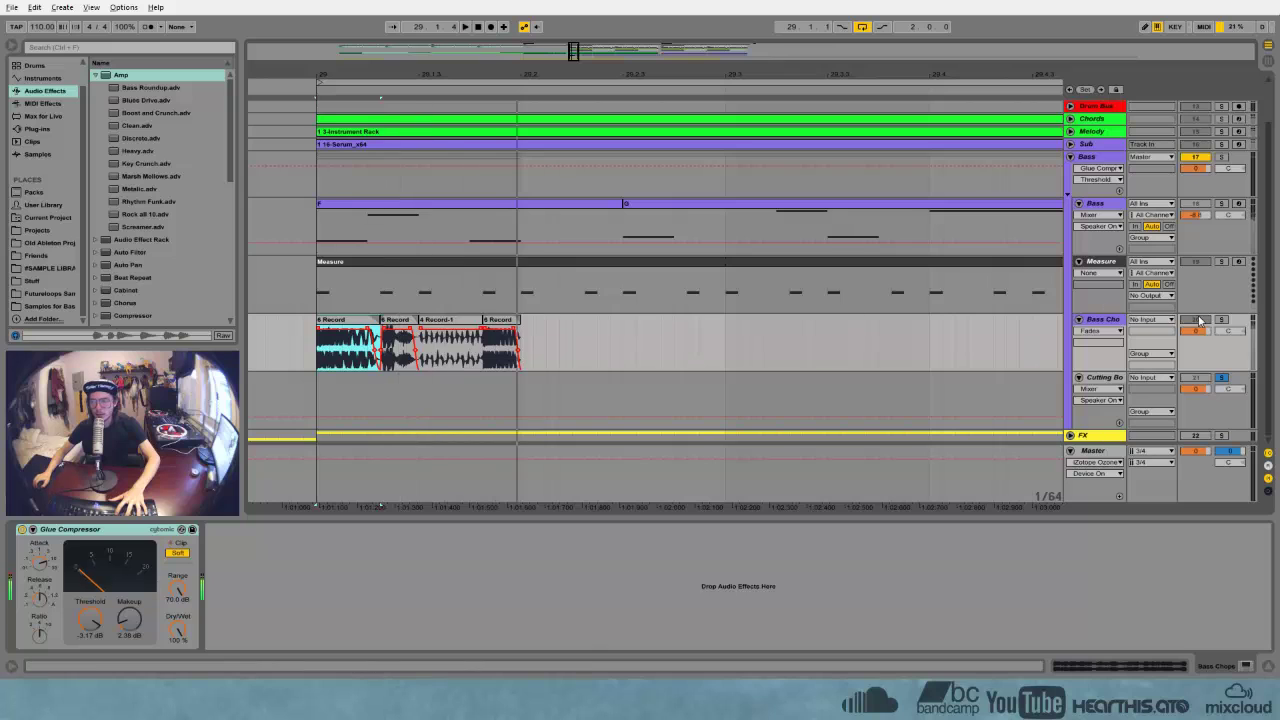
pyautogui.click(1221, 379)
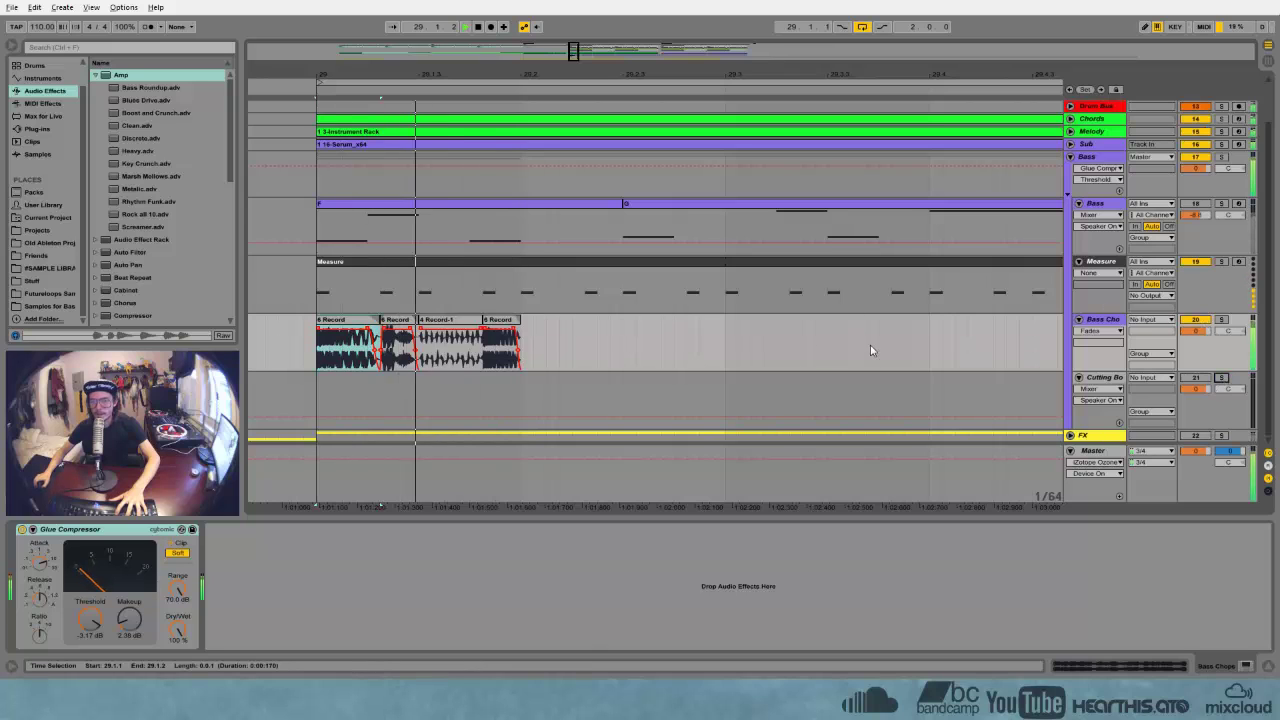
pyautogui.click(478, 345)
# Transpose the new third chop up to 3 st, extend its end to meet the last chop, and play from bar 29
pyautogui.doubleClick(463, 321)
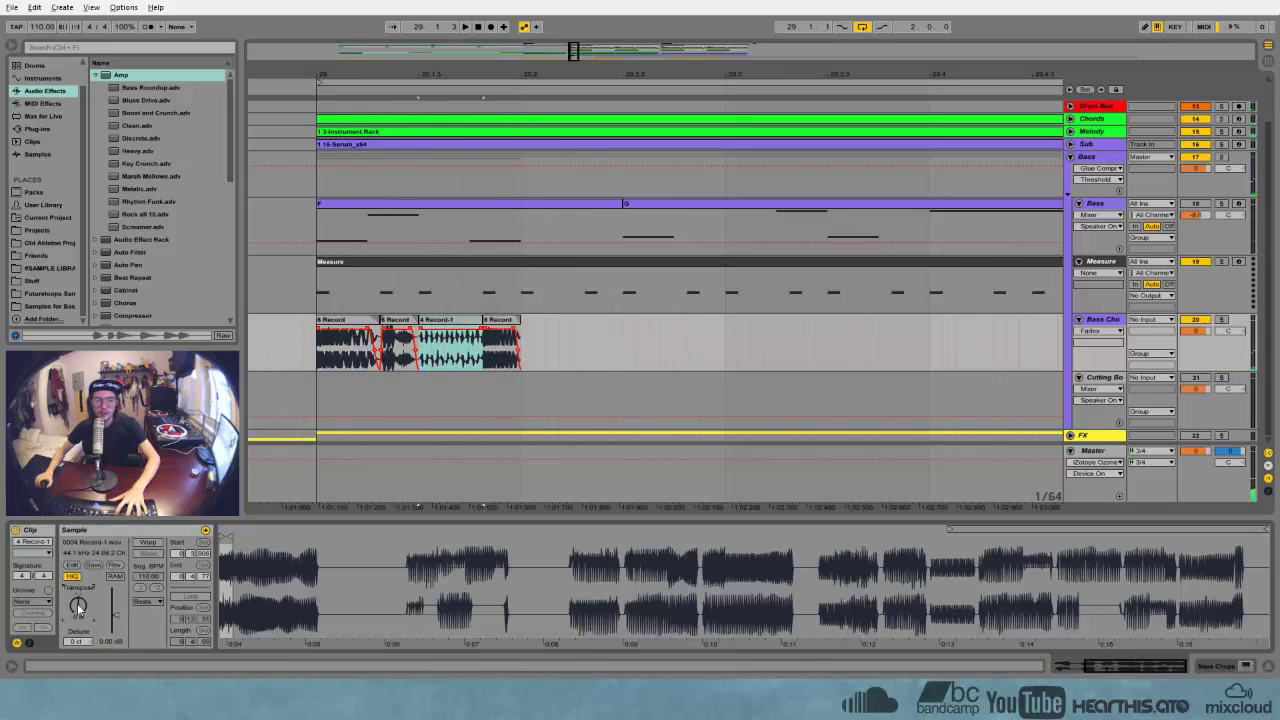
pyautogui.press('Up')
pyautogui.press('Up')
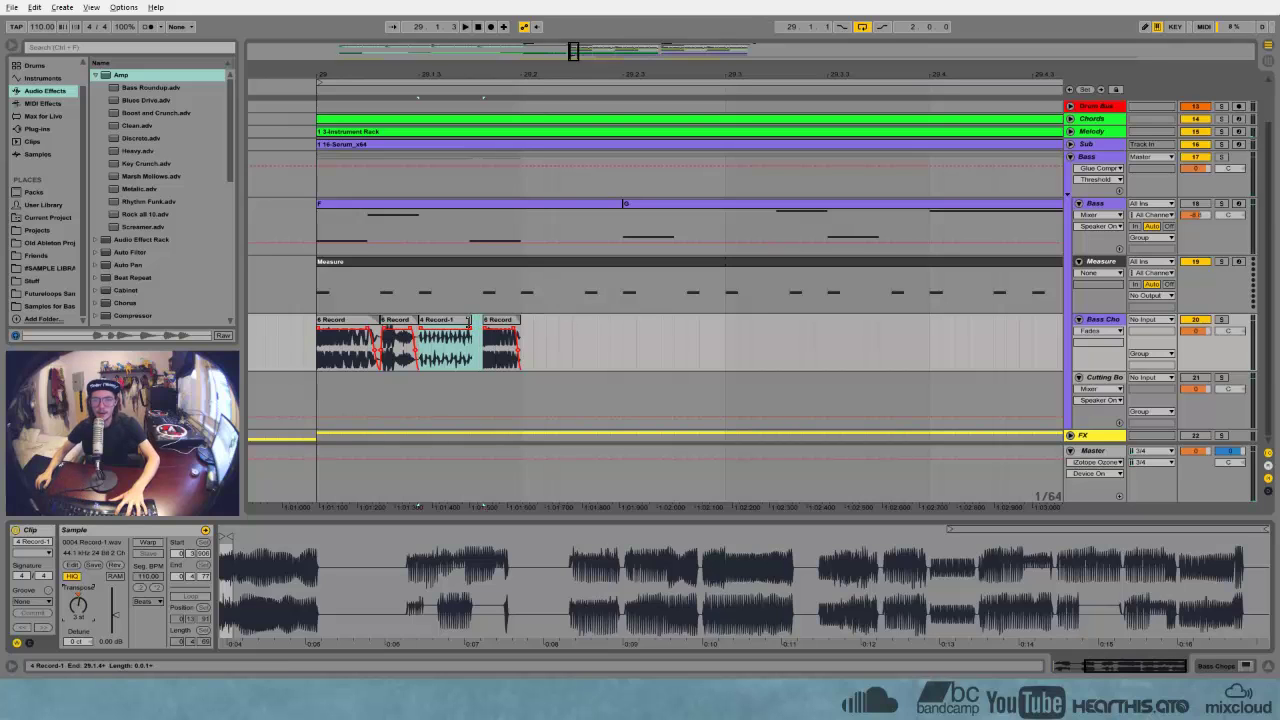
pyautogui.moveTo(469, 322); pyautogui.dragTo(482, 322)
pyautogui.click(364, 321)
pyautogui.press('space')
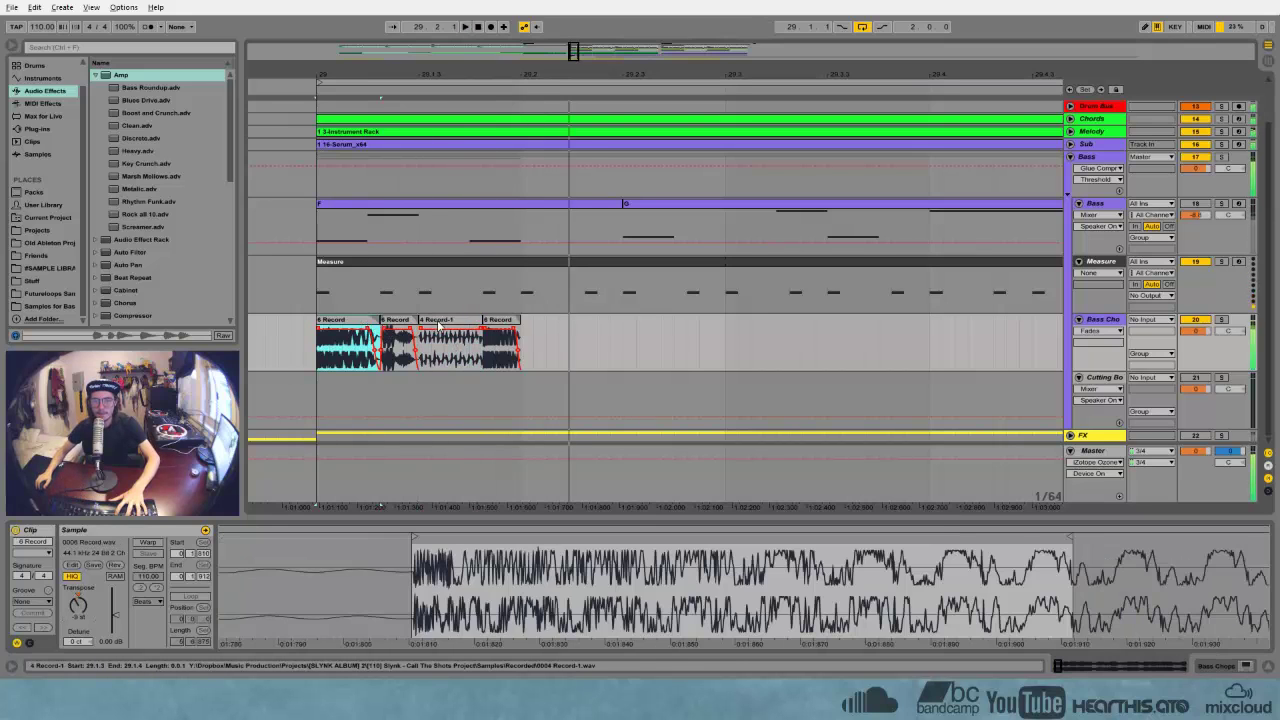
# Raise the third chop's clip gain to 4.44 dB and give it a short fade-out, checking by playing from 29.1.1
pyautogui.click(438, 322)
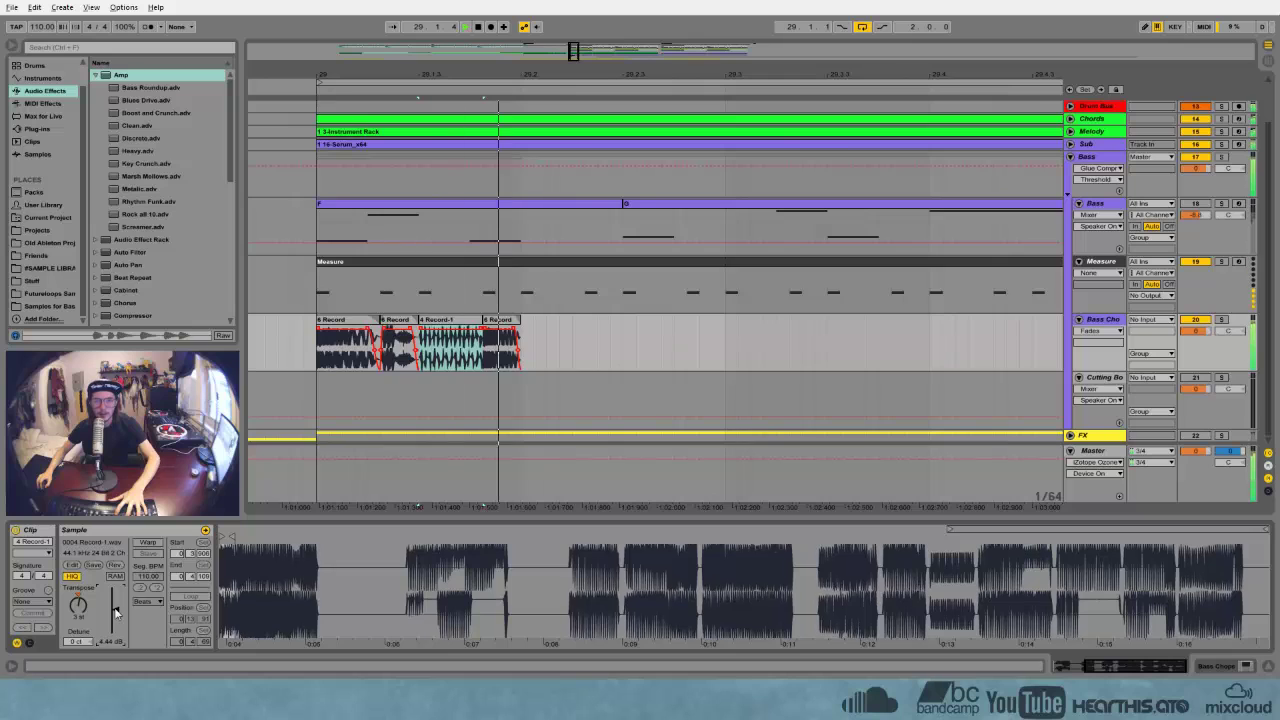
pyautogui.click(350, 325)
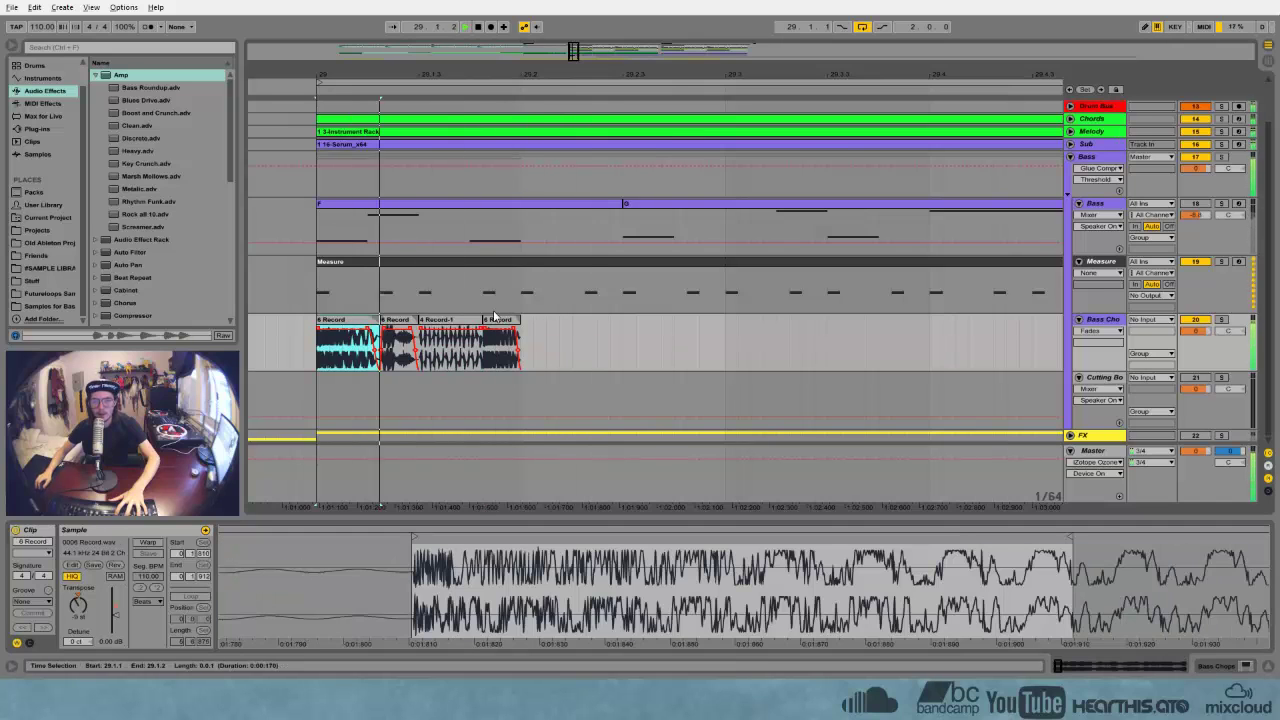
pyautogui.click(452, 332)
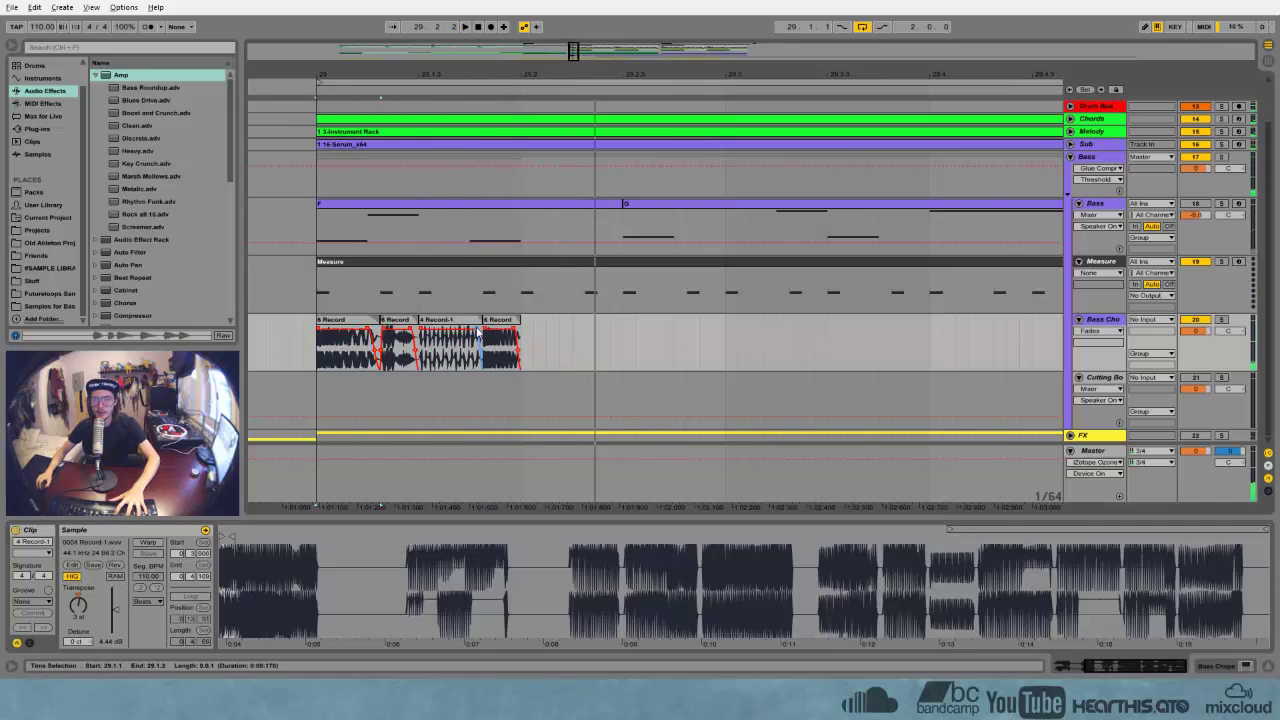
pyautogui.press('space')
pyautogui.click(350, 320)
pyautogui.press('space')
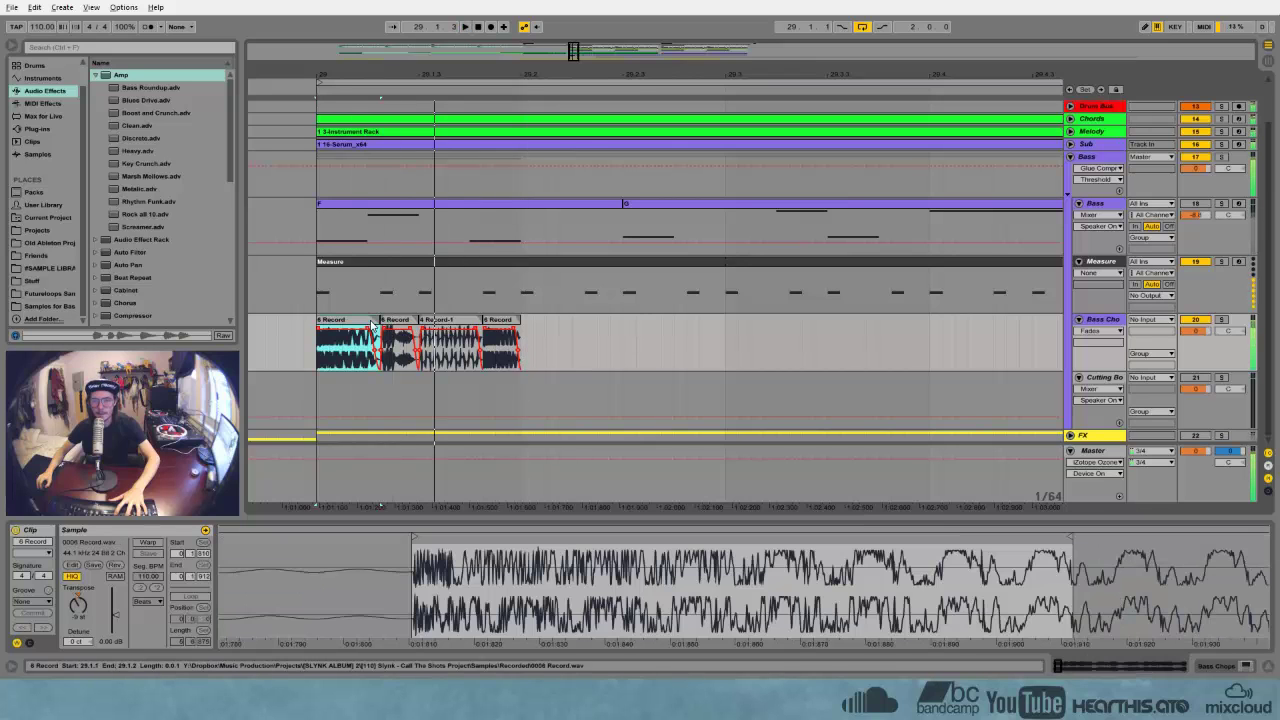
# Solo the Cutting Board track and audition its recording from about 39.2.2 for another bass piece
pyautogui.moveTo(622, 83); pyautogui.dragTo(530, 12)
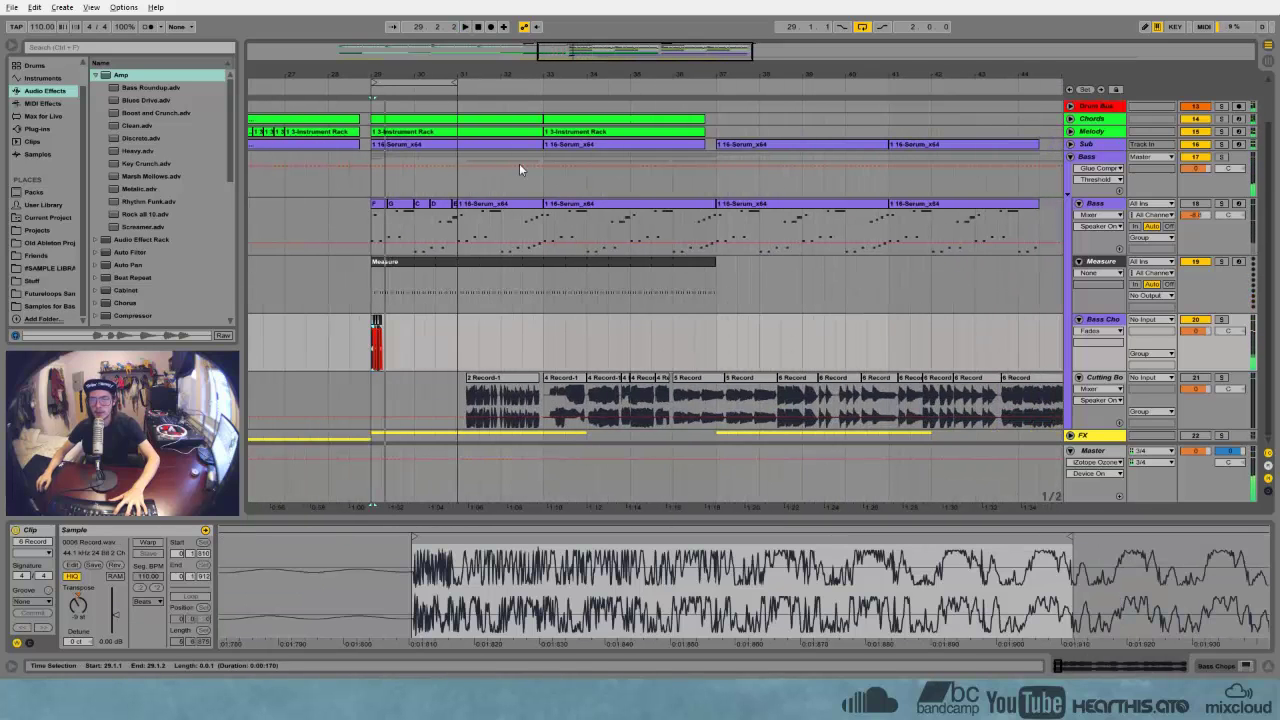
pyautogui.click(838, 380)
pyautogui.click(1220, 378)
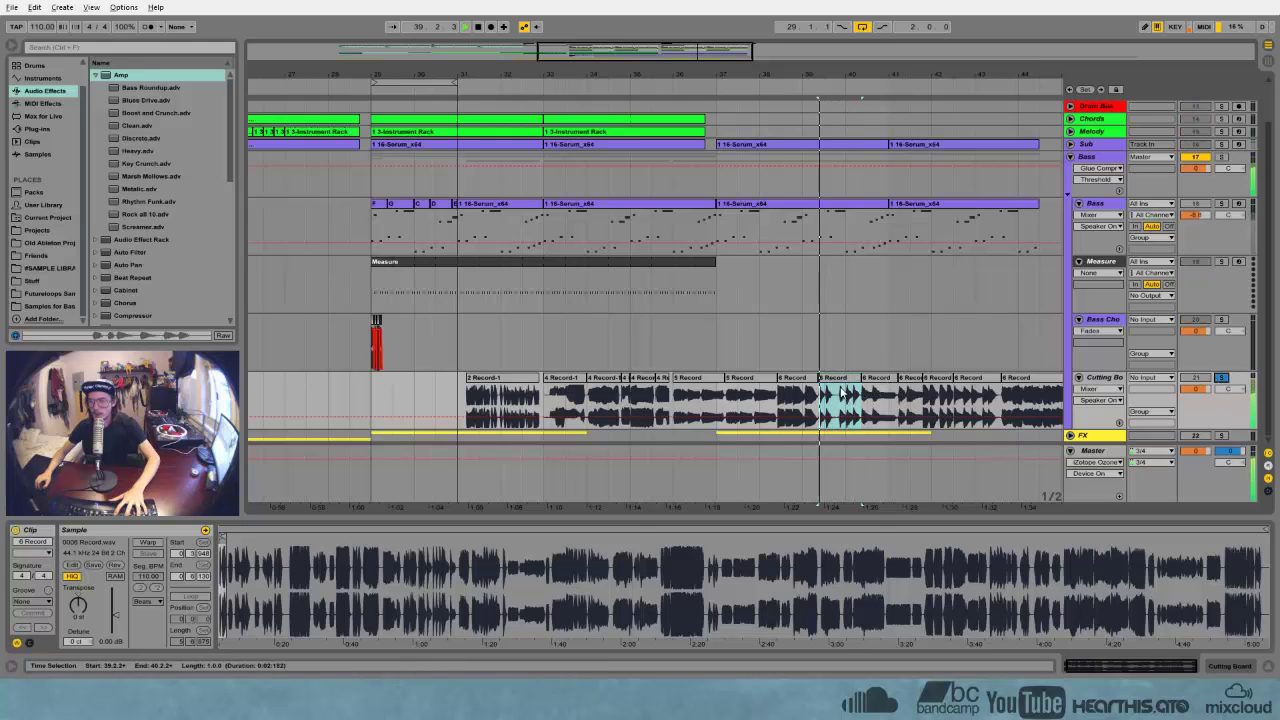
# Copy the short decaying bass hit at about 39.3.1 from Cutting Board to directly after the last chop on Bass Chops
pyautogui.moveTo(833, 100); pyautogui.dragTo(822, 158)
pyautogui.moveTo(811, 405); pyautogui.dragTo(821, 404)
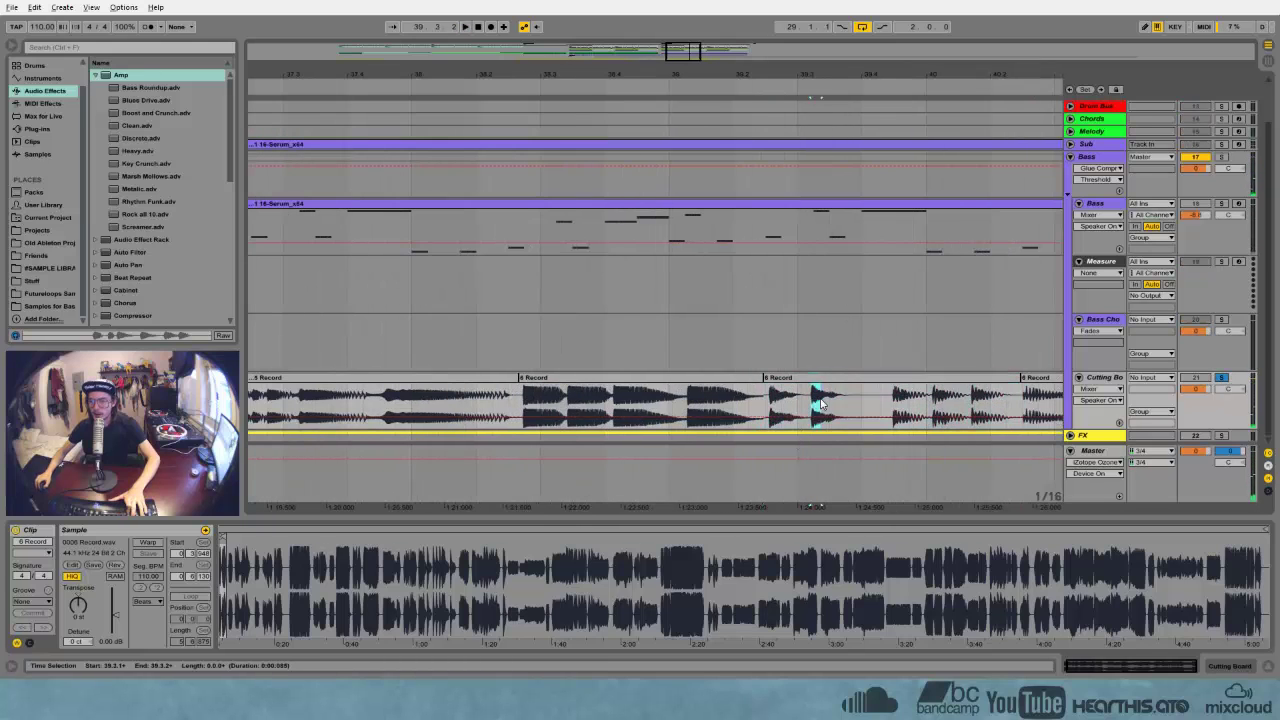
pyautogui.moveTo(580, 75); pyautogui.dragTo(1230, 75)
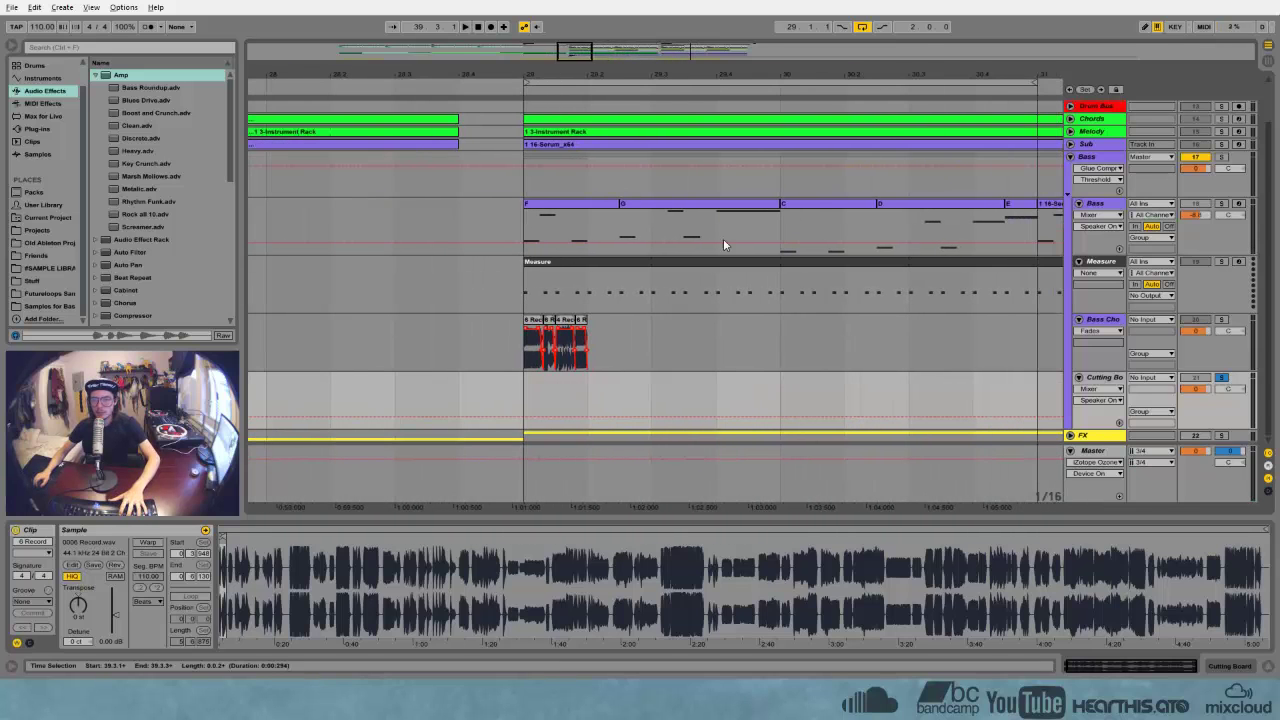
pyautogui.click(589, 320)
pyautogui.hotkey('ctrl', 'd')
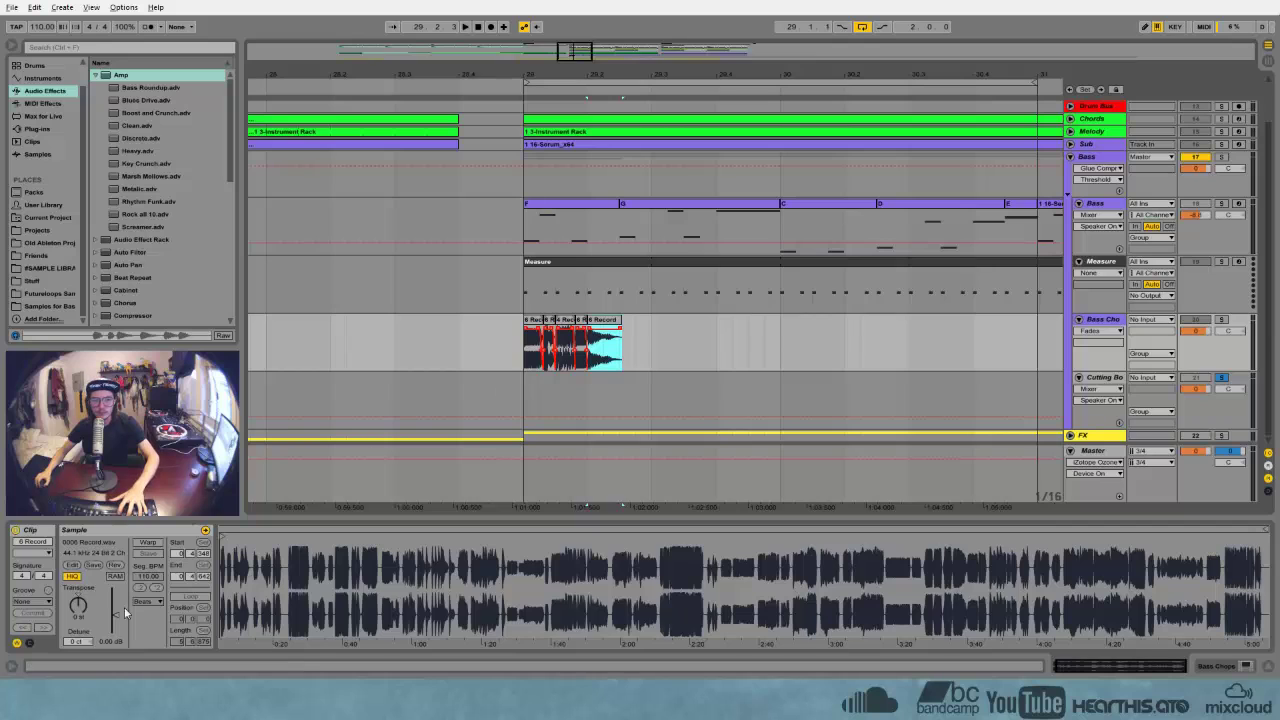
# Transpose the decaying chop up to 3 st and play the chops from 29.1.1 with the full mix
pyautogui.click(78, 606)
pyautogui.press('Up')
pyautogui.press('space')
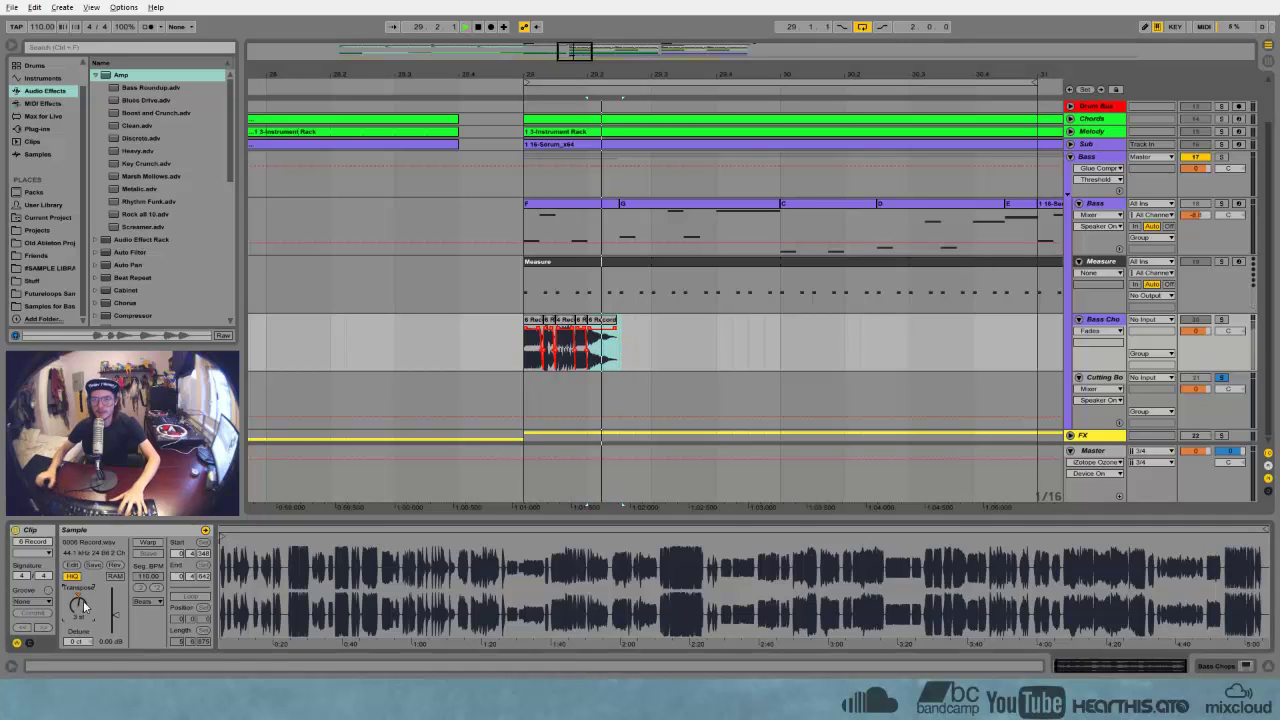
pyautogui.click(533, 323)
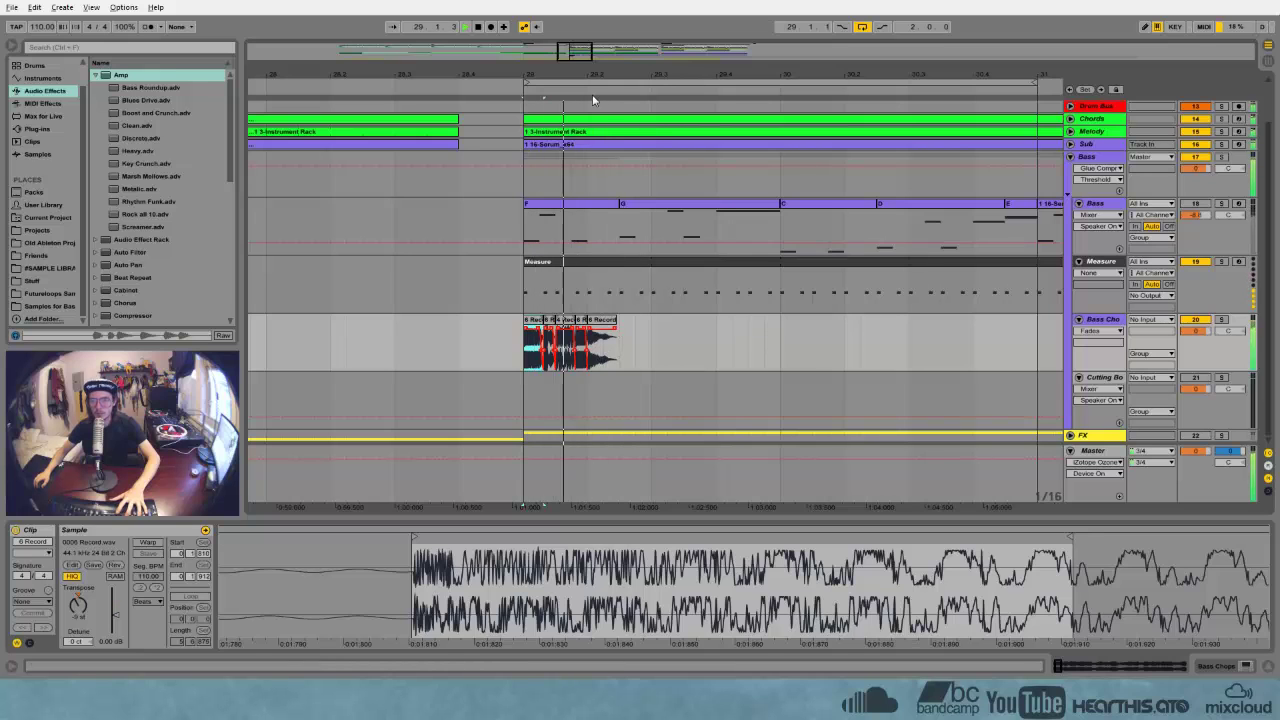
# Move the short fourth chop out to 29.2.4 and put the decaying chop in its place directly after the third chop
pyautogui.moveTo(600, 68); pyautogui.dragTo(606, 145)
pyautogui.moveTo(550, 321)
pyautogui.mouseDown()
pyautogui.moveTo(762, 321)
pyautogui.moveTo(553, 323)
pyautogui.mouseUp()
pyautogui.click(752, 322)
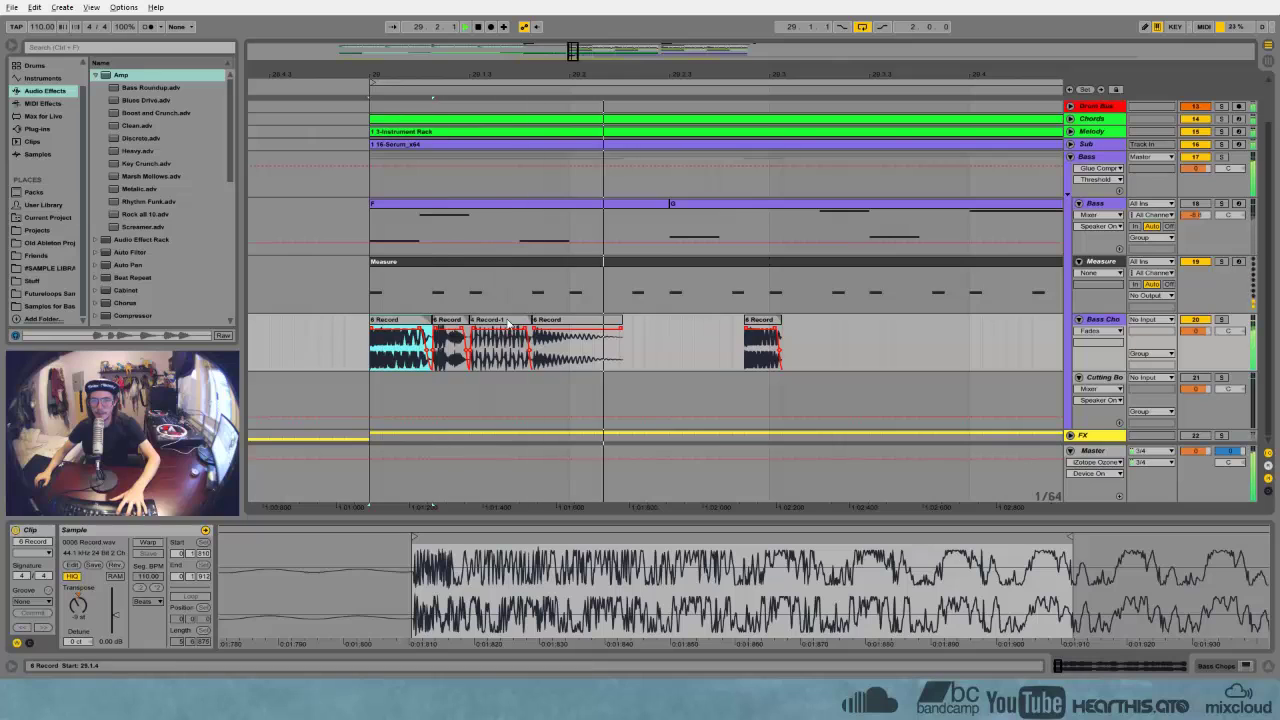
# Solo the Bass Chops track and play the rearranged chops from 29.1.1
pyautogui.press('space')
pyautogui.click(1221, 320)
pyautogui.press('space')
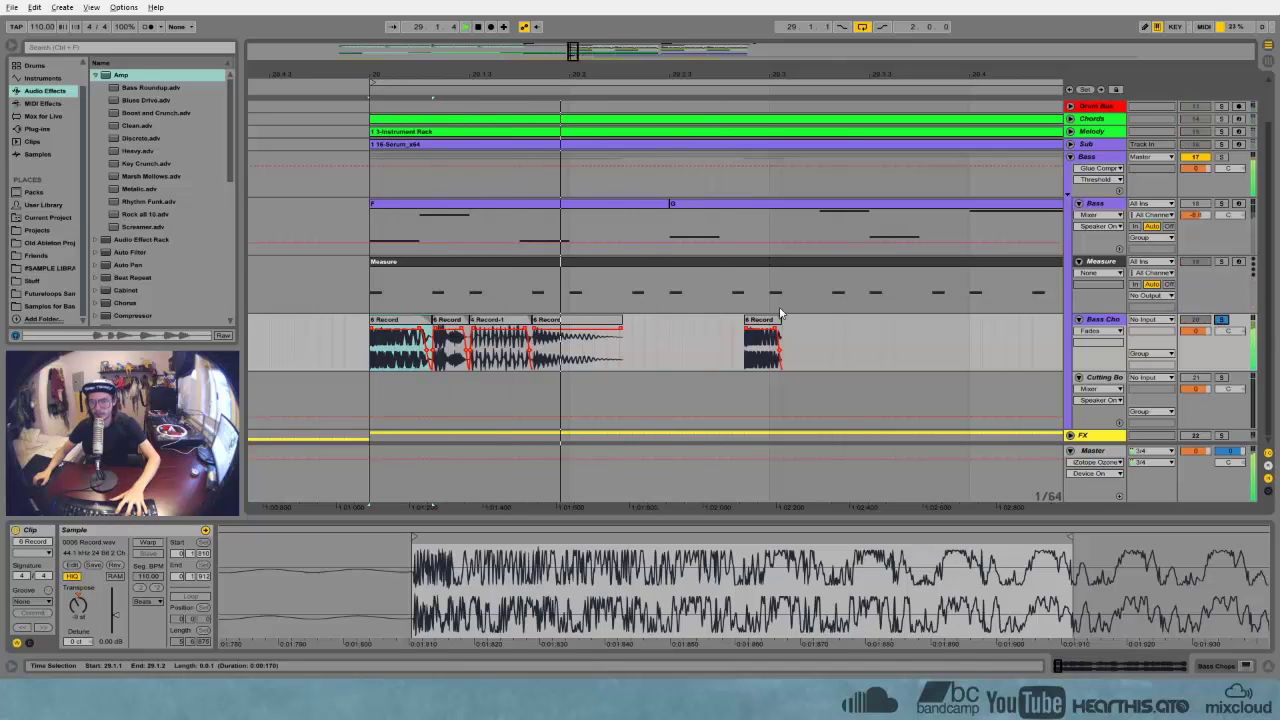
pyautogui.press('space')
# Raise the decaying chop's clip gain by about 3 dB and trim its sample start to the attack of the hit
pyautogui.click(580, 322)
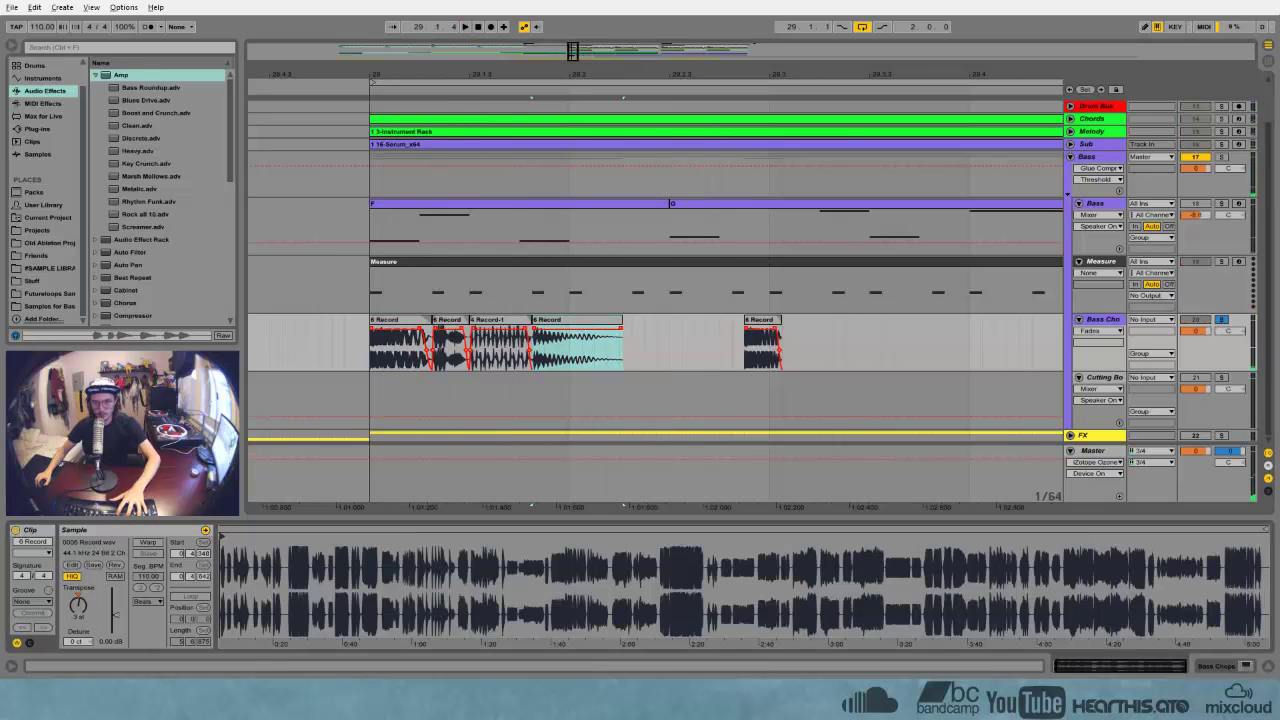
pyautogui.moveTo(237, 552); pyautogui.dragTo(475, 552)
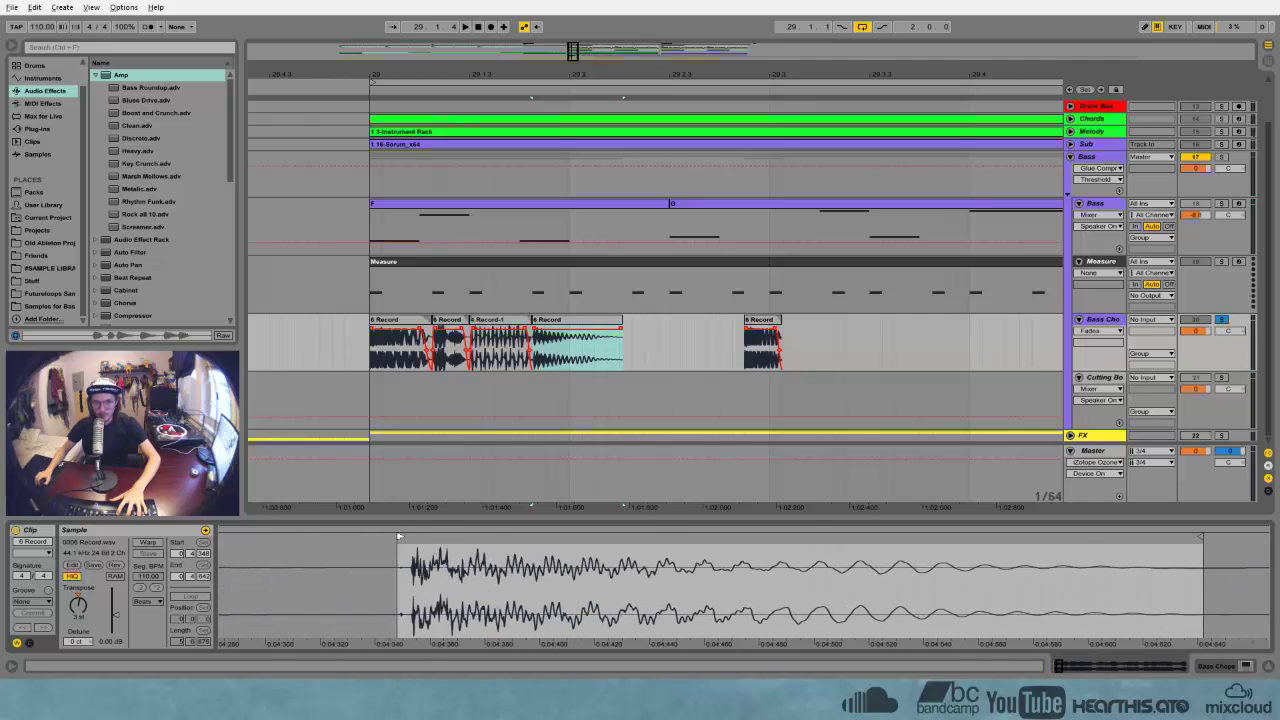
pyautogui.press('space')
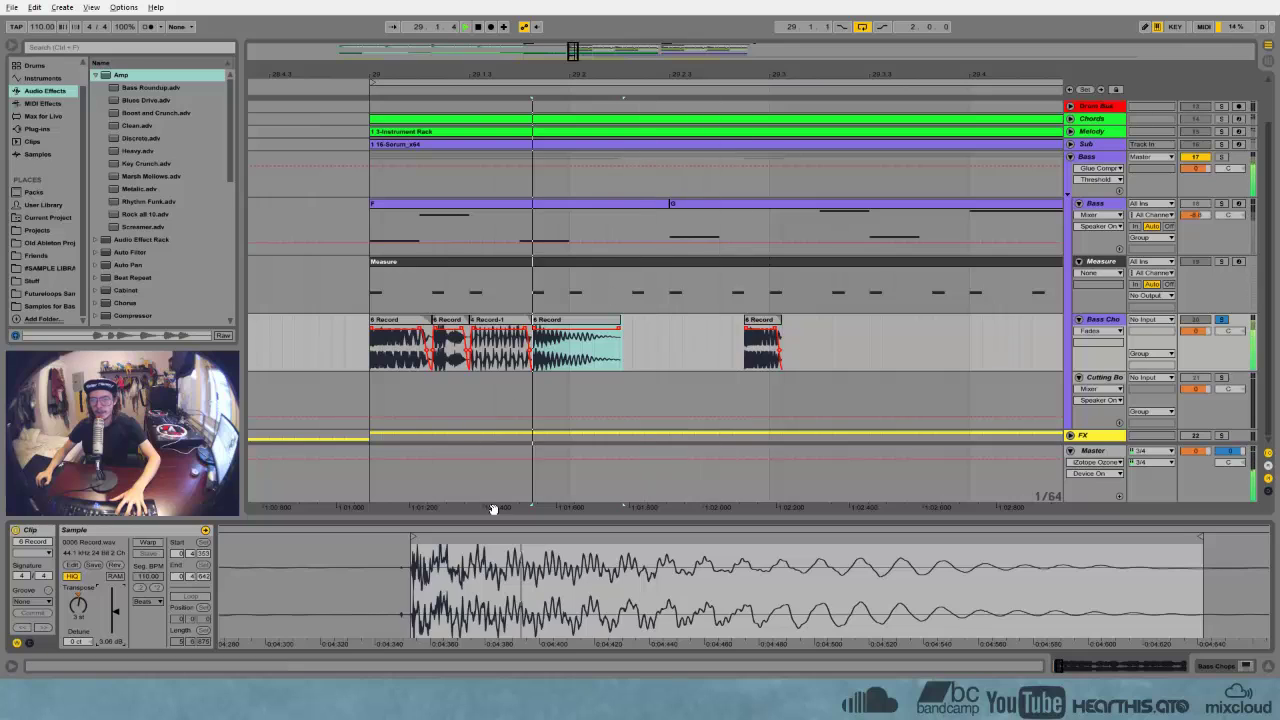
pyautogui.moveTo(523, 552)
pyautogui.mouseDown()
pyautogui.moveTo(640, 551)
pyautogui.moveTo(501, 551)
pyautogui.moveTo(502, 538)
pyautogui.moveTo(465, 537)
pyautogui.moveTo(492, 532)
pyautogui.moveTo(523, 534)
pyautogui.moveTo(521, 547)
pyautogui.moveTo(457, 547)
pyautogui.mouseUp()
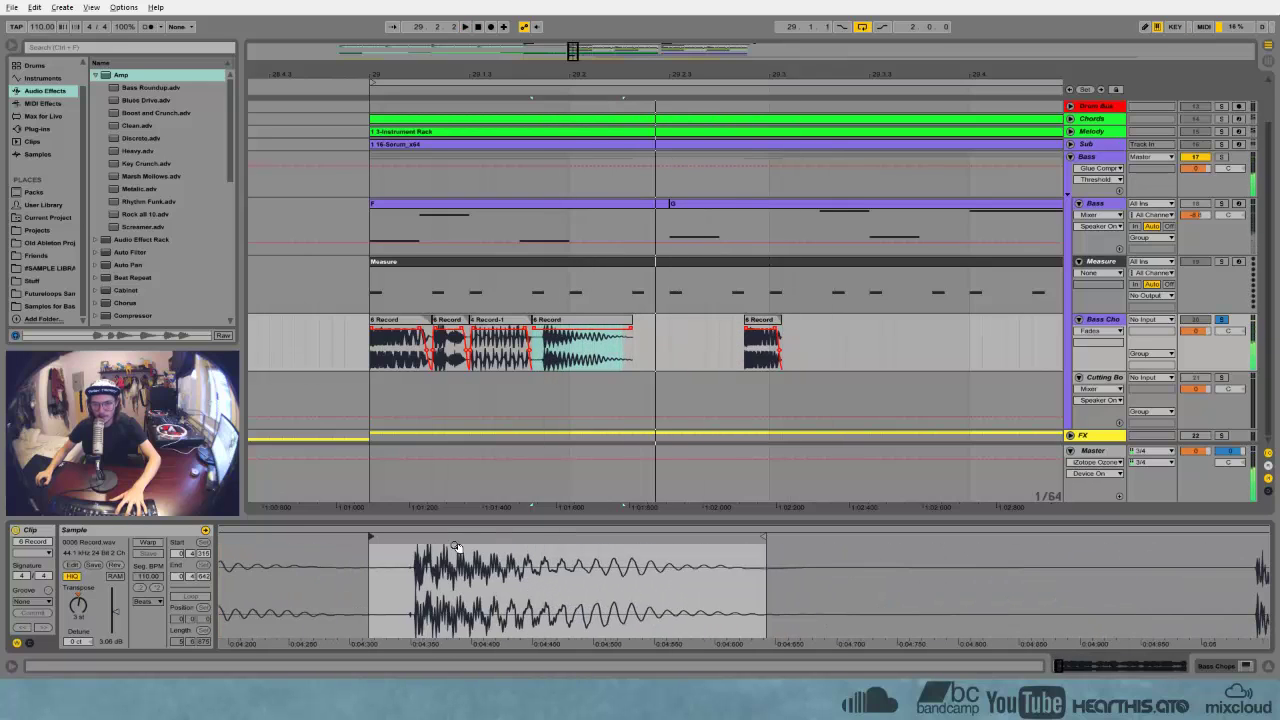
pyautogui.moveTo(372, 537); pyautogui.dragTo(414, 537)
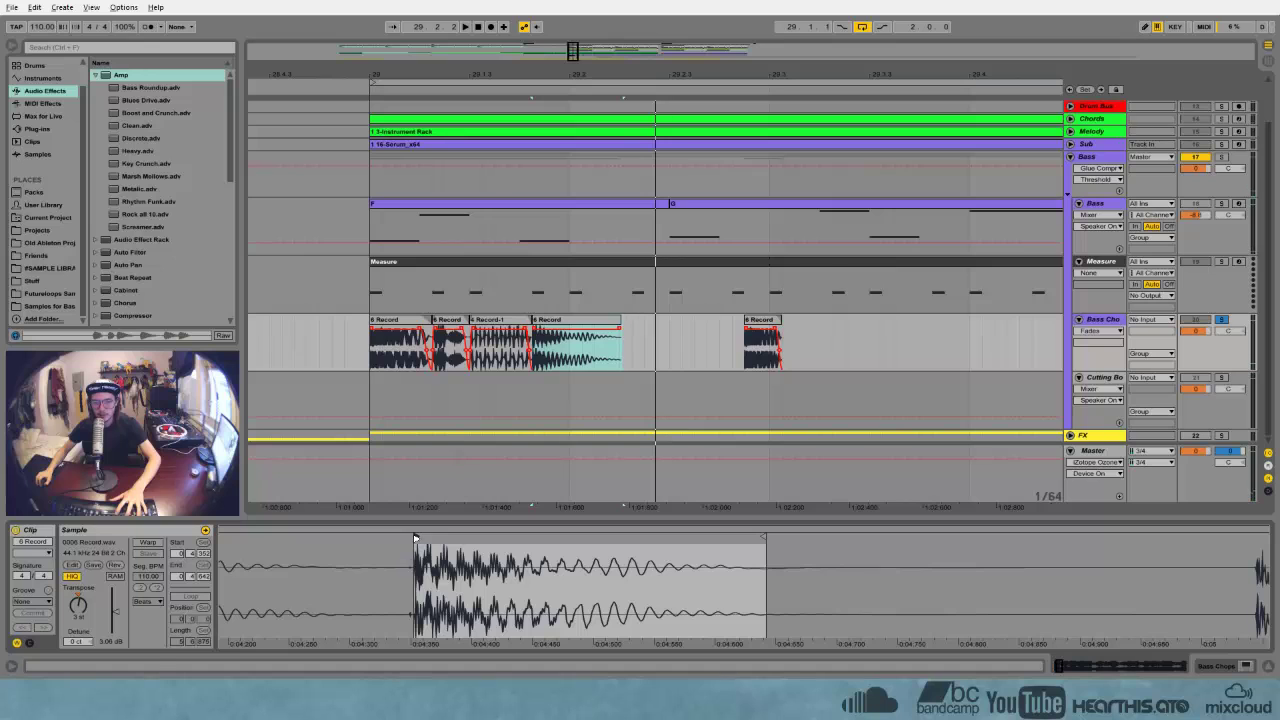
# Move the short last chop to 29.2.2 and fade out the decaying chop's end, then play with Bass Chops unsoloed
pyautogui.click(400, 341)
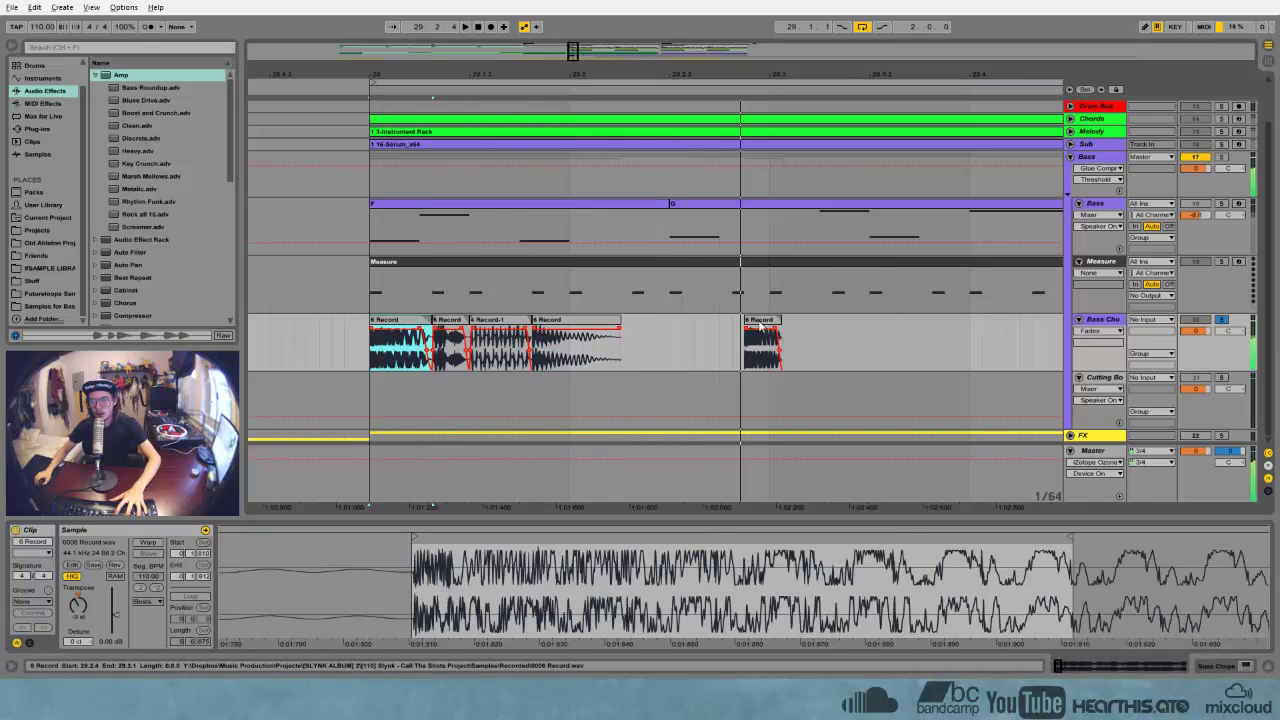
pyautogui.moveTo(760, 325); pyautogui.dragTo(648, 325)
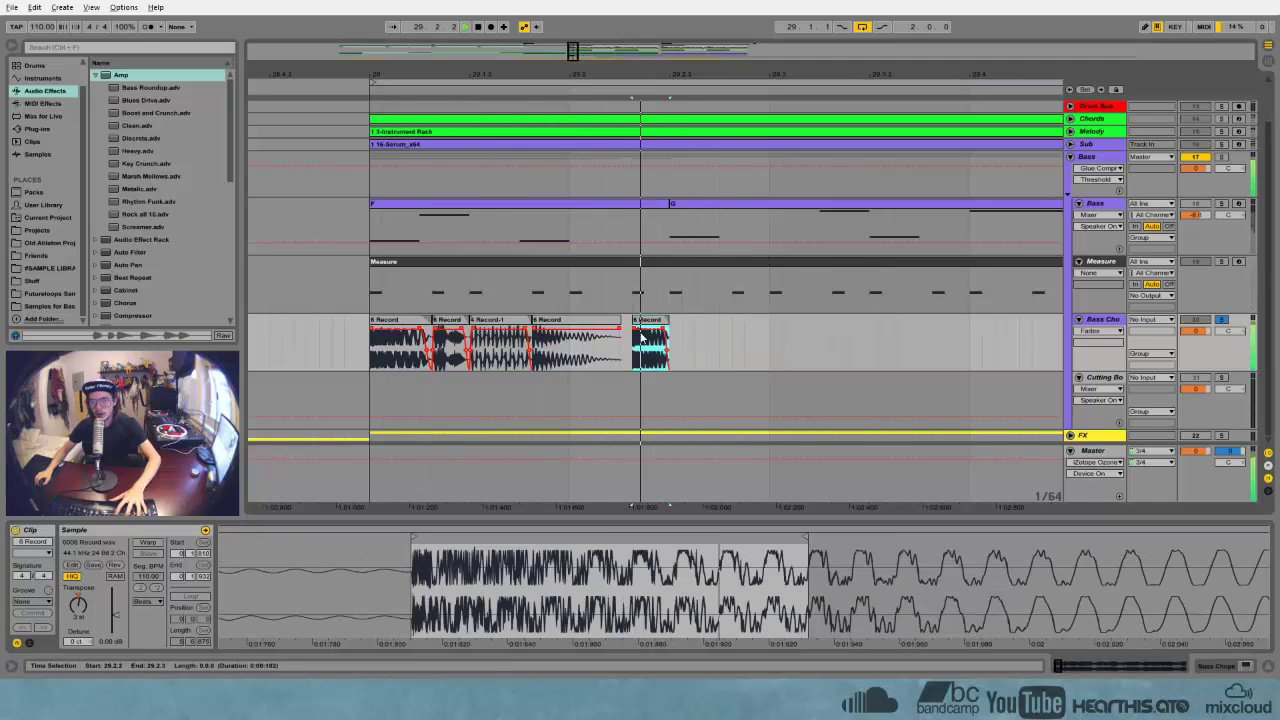
pyautogui.click(403, 334)
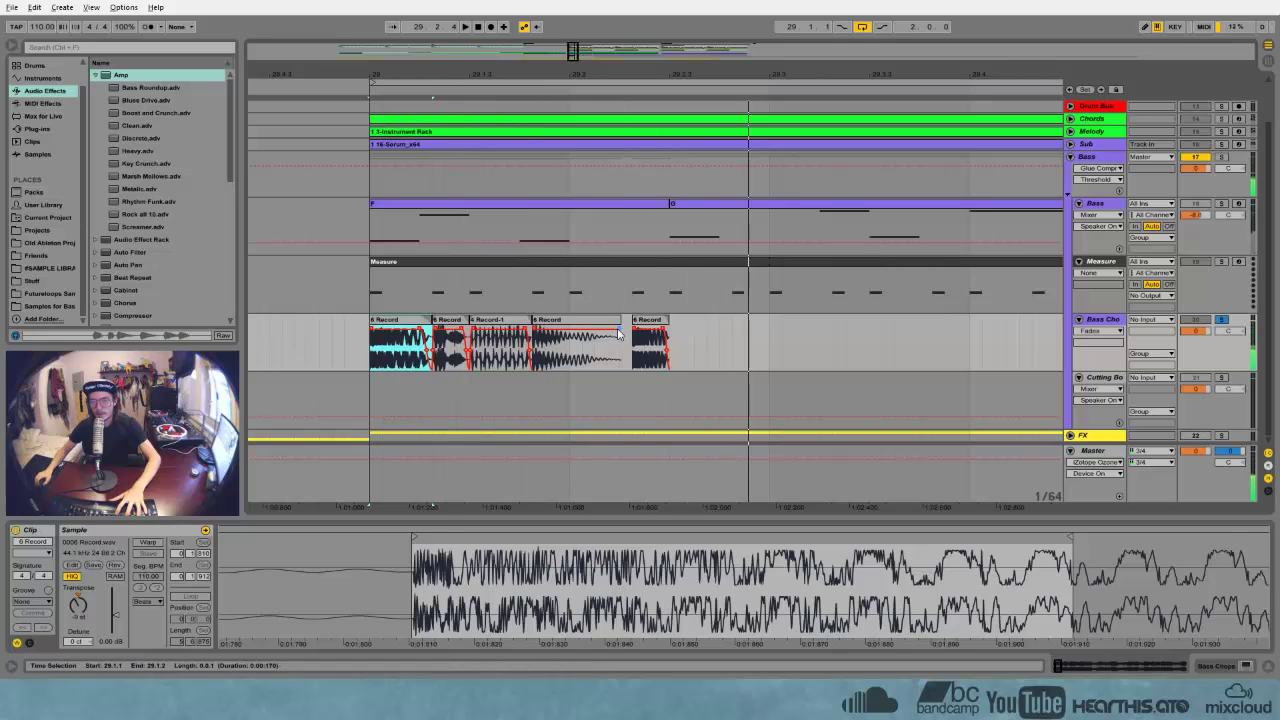
pyautogui.moveTo(618, 334); pyautogui.dragTo(590, 334)
pyautogui.click(1224, 321)
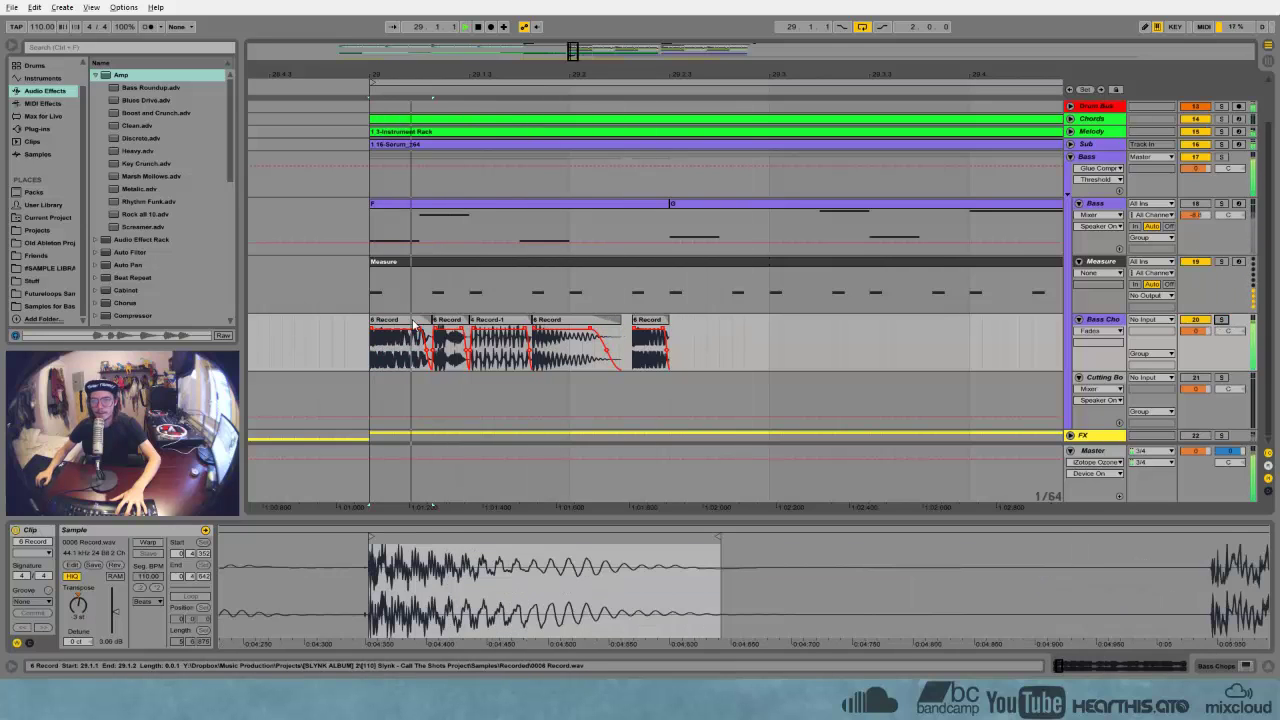
# Solo the Cutting Board track and audition its later recordings, including around bars 55 and 71, for the next bass piece
pyautogui.moveTo(372, 74); pyautogui.dragTo(396, 4)
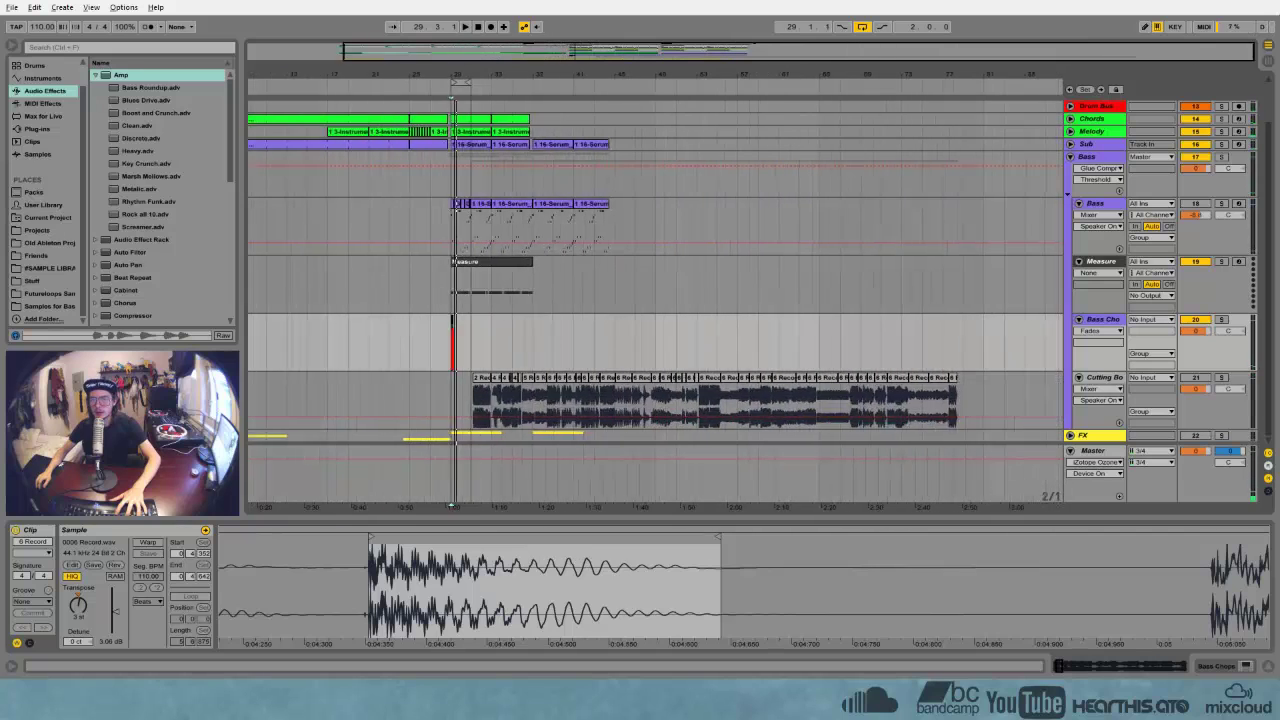
pyautogui.click(733, 400)
pyautogui.click(1221, 378)
pyautogui.press('space')
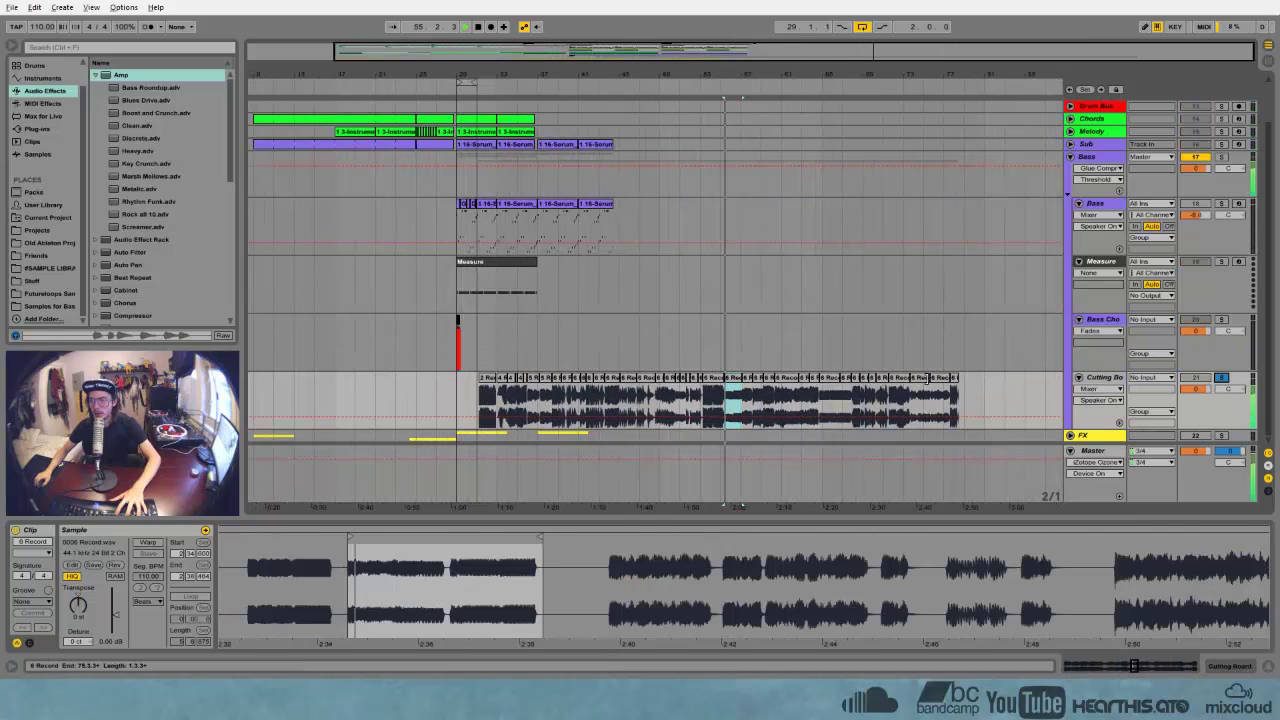
pyautogui.click(917, 378)
pyautogui.press('space')
pyautogui.press('space')
pyautogui.click(897, 378)
pyautogui.press('space')
pyautogui.press('space')
pyautogui.press('space')
pyautogui.press('space')
pyautogui.press('space')
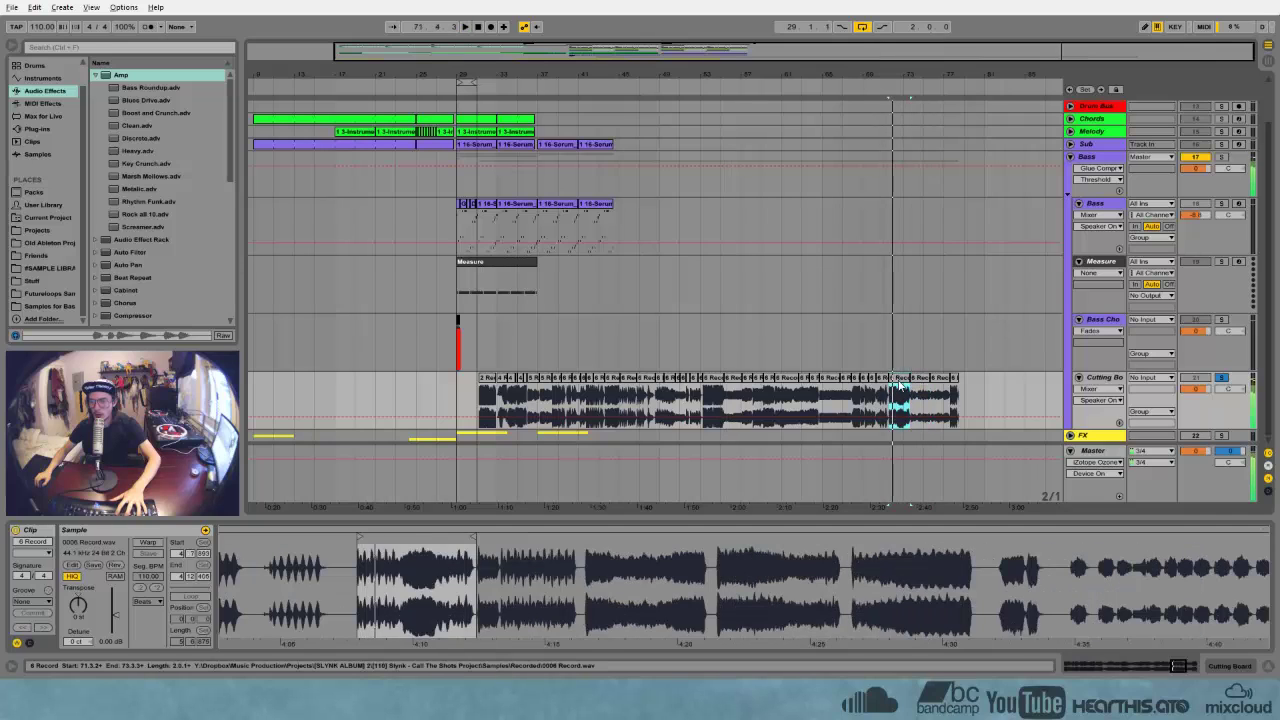
pyautogui.press('space')
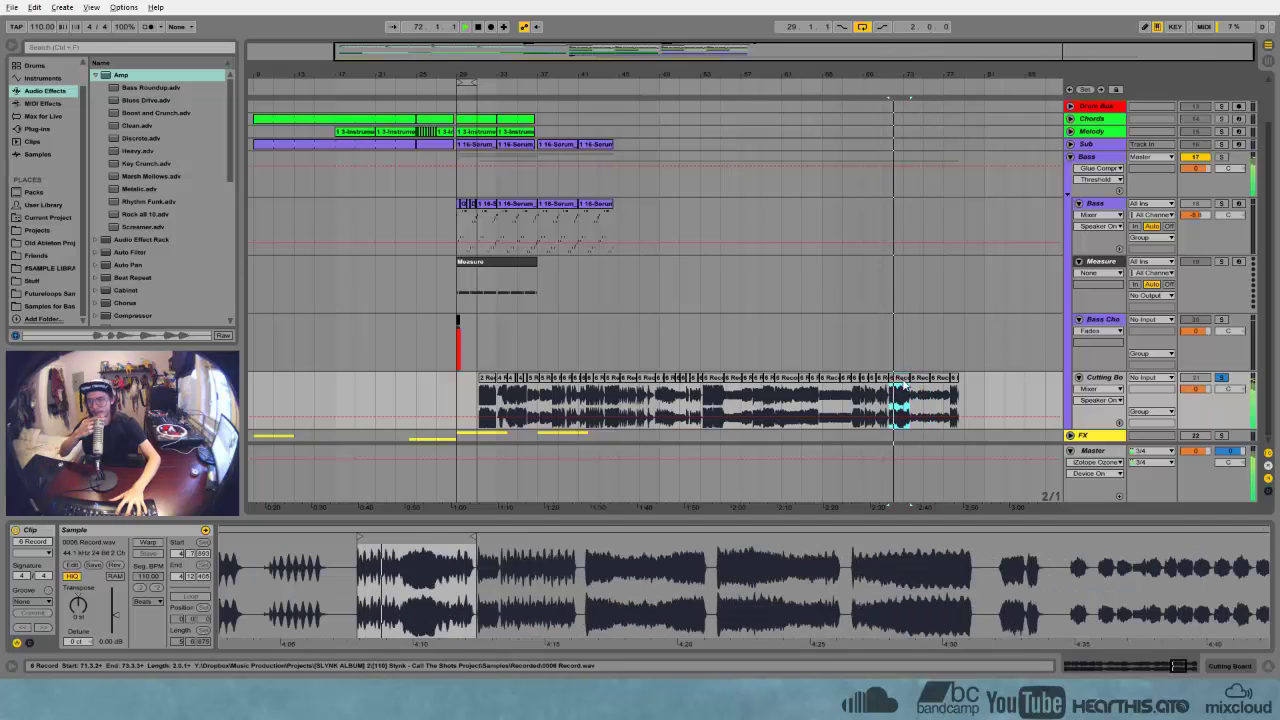
# Place the Cutting Board recording from about 71.3.3 on the Bass Chops track at about 29.3.2, after the existing chops
pyautogui.moveTo(903, 383); pyautogui.dragTo(476, 322)
pyautogui.press('space')
pyautogui.moveTo(456, 74); pyautogui.dragTo(459, 245)
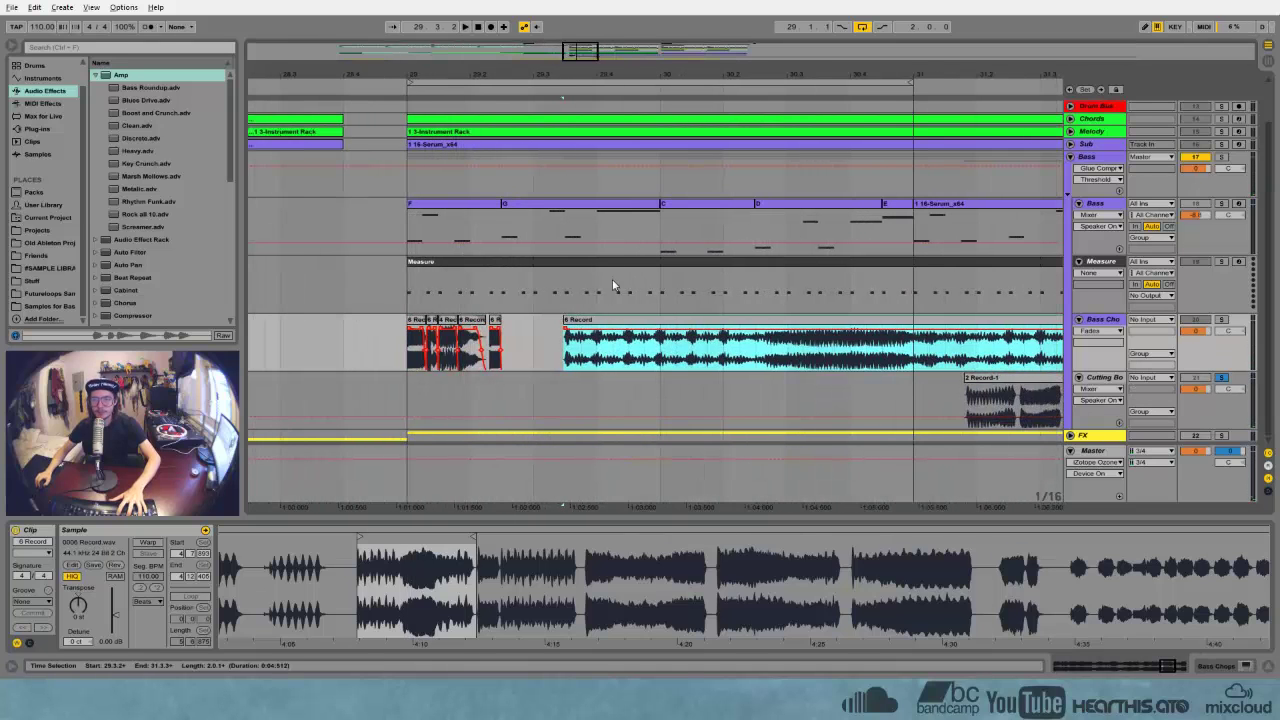
# Move the placed recording on Bass Chops to 29.2.3, directly after the short chop, and delete everything from 29.4.3 on
pyautogui.moveTo(620, 321); pyautogui.dragTo(558, 322)
pyautogui.moveTo(627, 348); pyautogui.dragTo(851, 348)
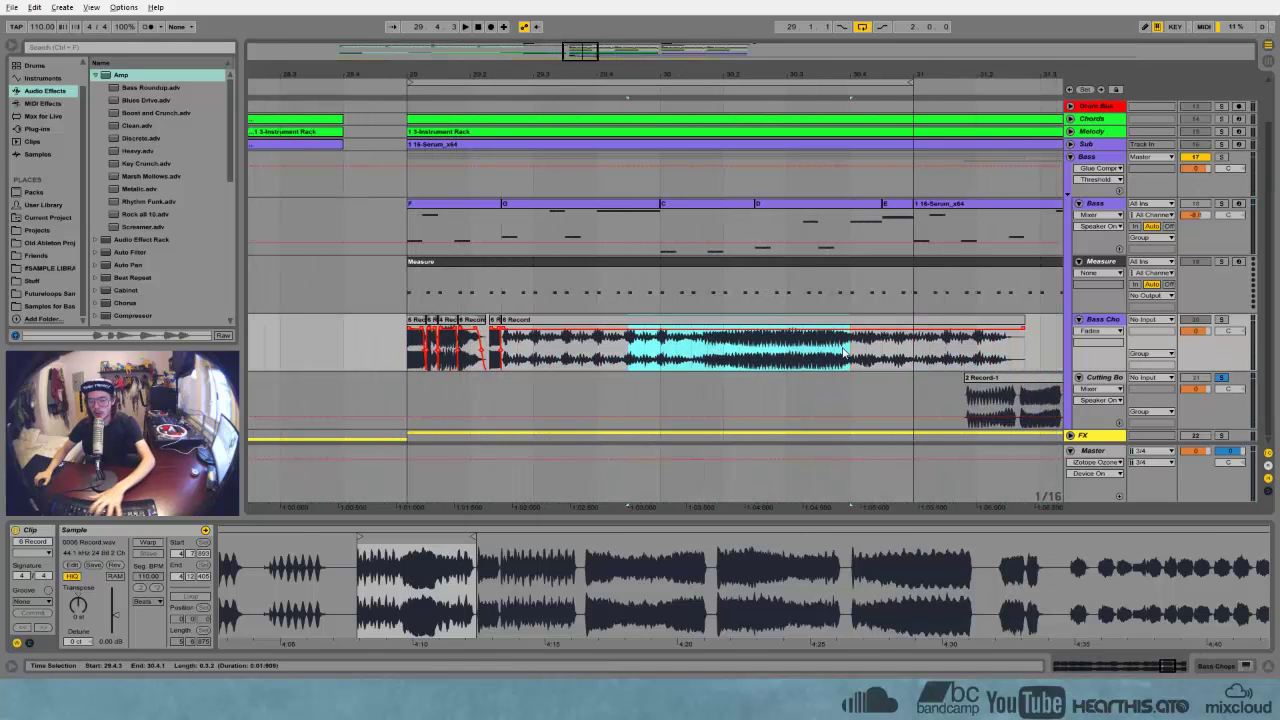
pyautogui.press('Delete')
pyautogui.click(872, 320)
pyautogui.press('Delete')
pyautogui.click(557, 320)
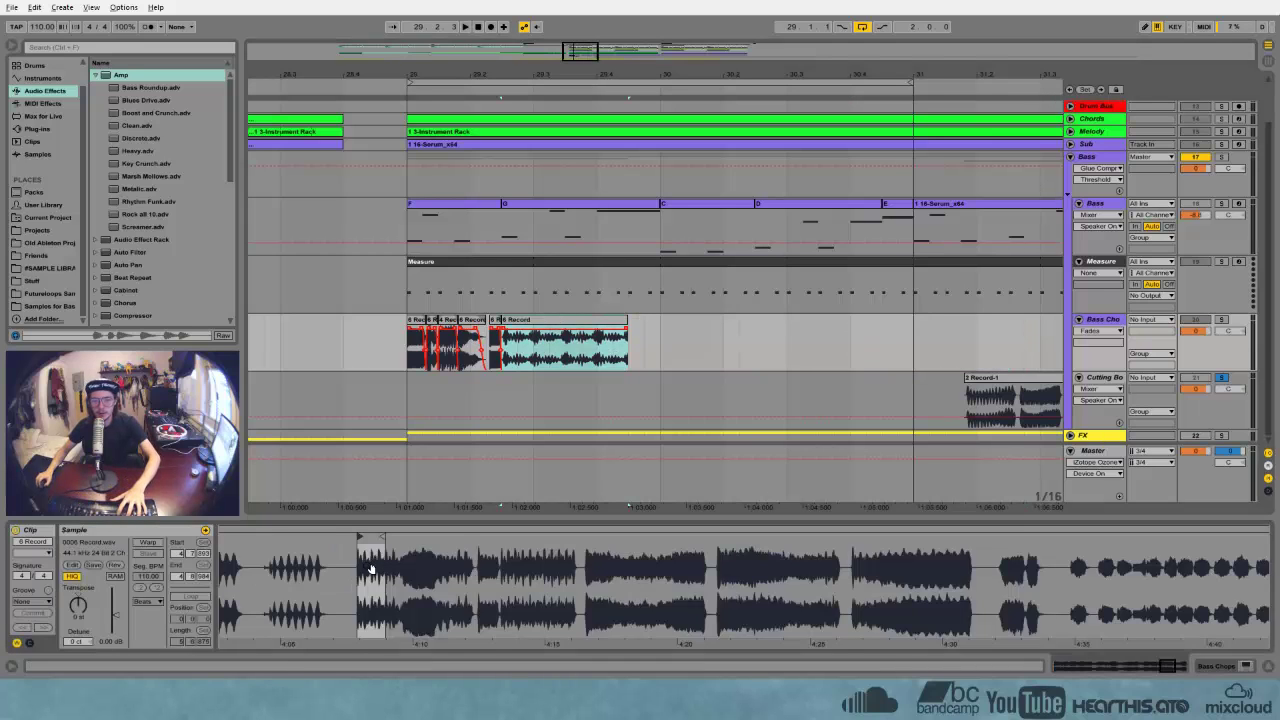
pyautogui.moveTo(371, 569); pyautogui.dragTo(472, 572)
pyautogui.moveTo(283, 537); pyautogui.dragTo(286, 538)
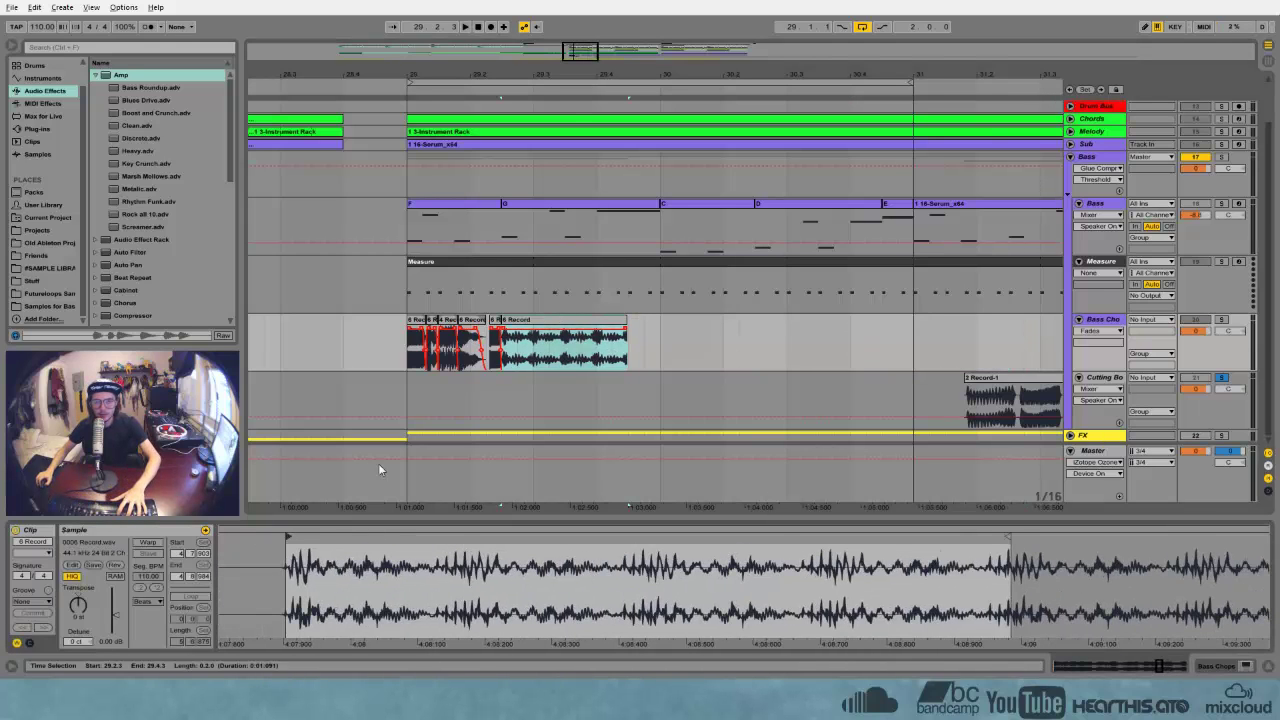
pyautogui.moveTo(534, 69); pyautogui.dragTo(585, 355)
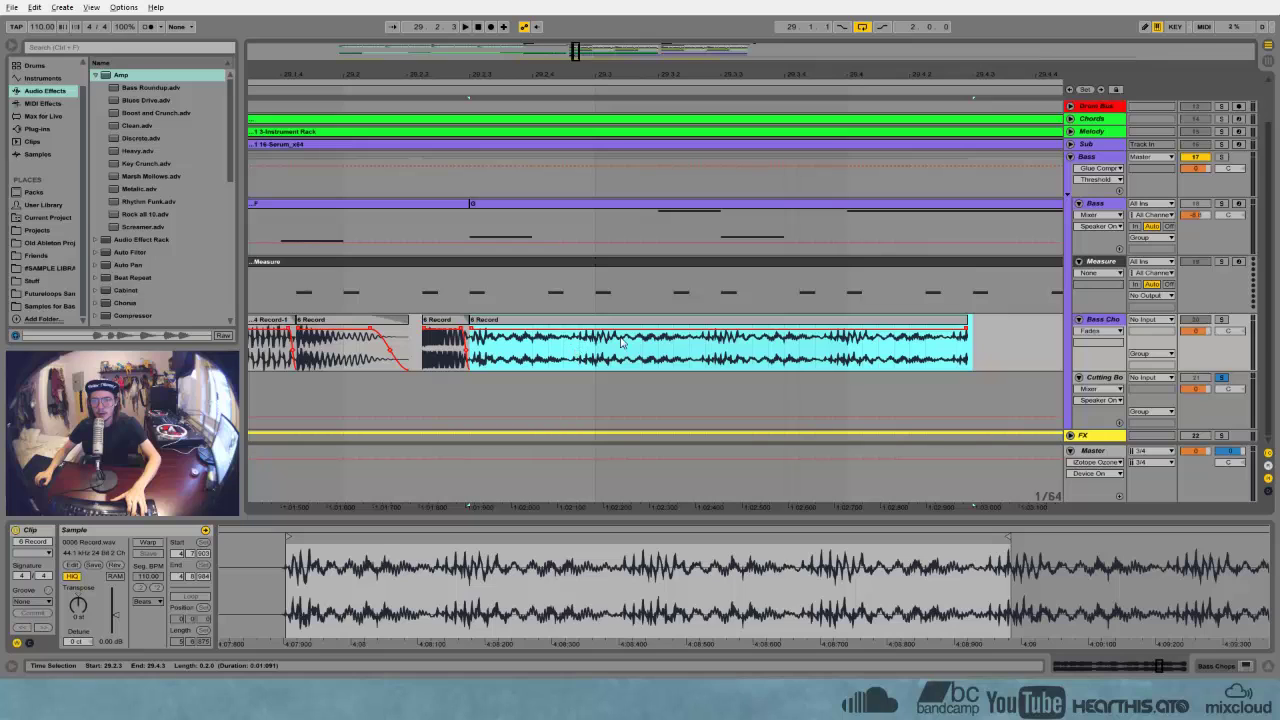
# Split the shortened recording just before its three later hits, at about 29.2.4, 29.3.2 and 29.3.4
pyautogui.click(574, 350)
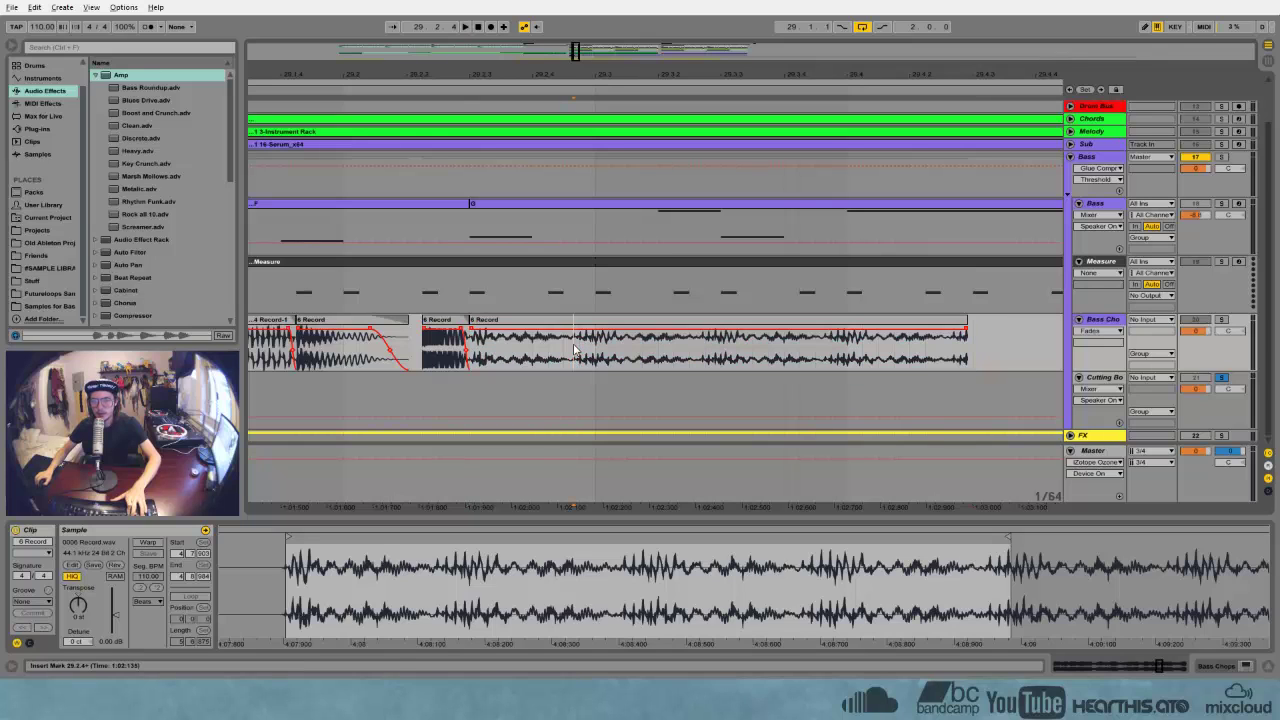
pyautogui.hotkey('ctrl', 'e')
pyautogui.click(700, 343)
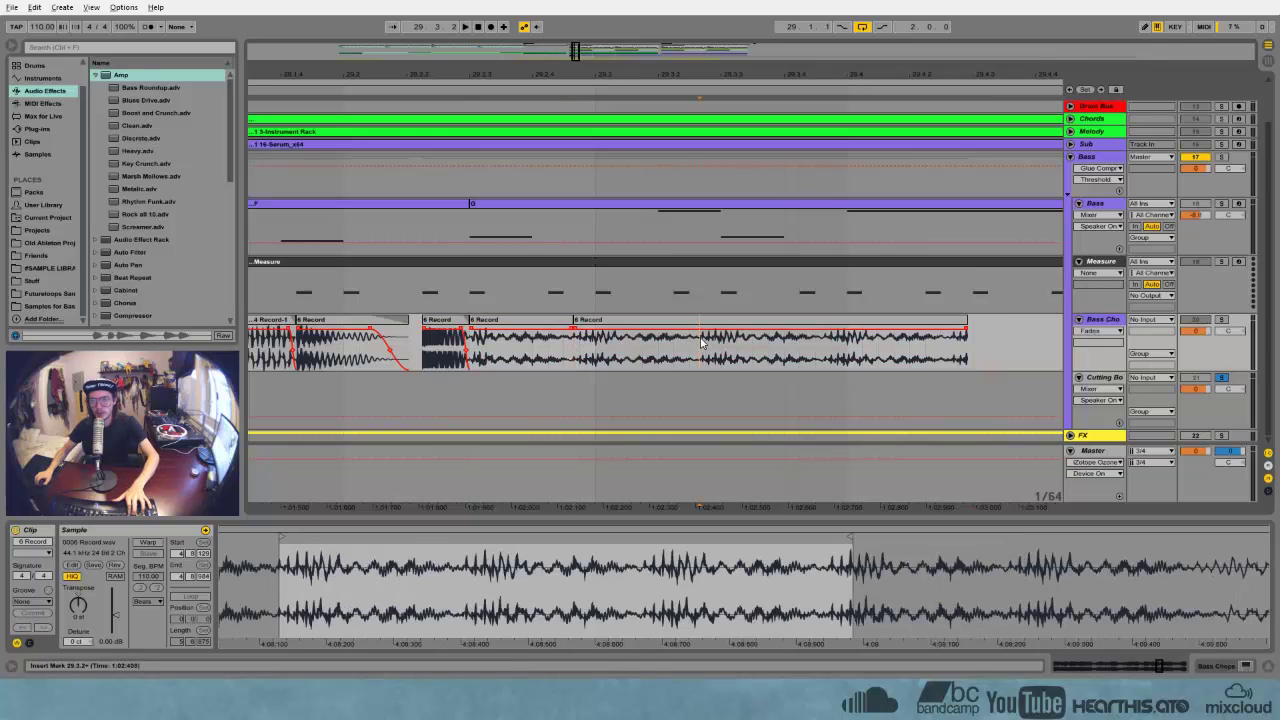
pyautogui.hotkey('ctrl', 'e')
pyautogui.click(825, 343)
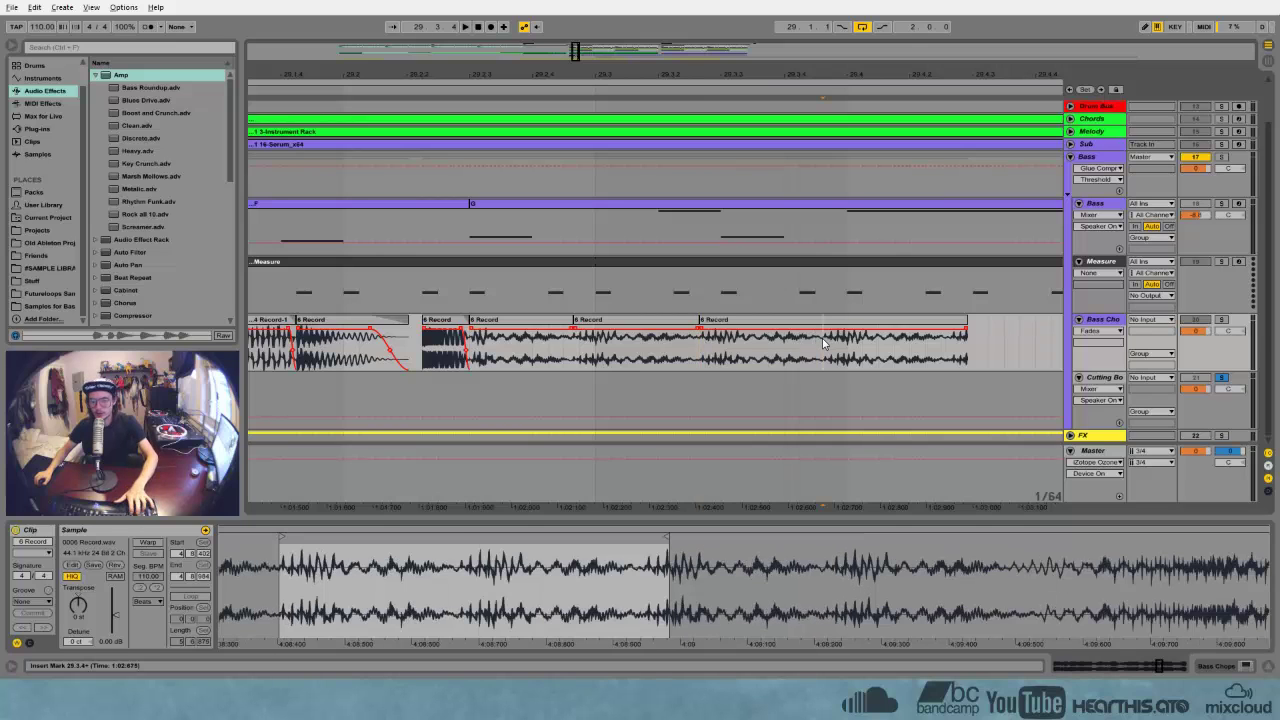
pyautogui.hotkey('ctrl', 'e')
# Move the second split piece earlier to 29.2.4 and play it with Cutting Board unsoloed
pyautogui.click(520, 320)
pyautogui.moveTo(620, 320); pyautogui.dragTo(595, 320)
pyautogui.press('space')
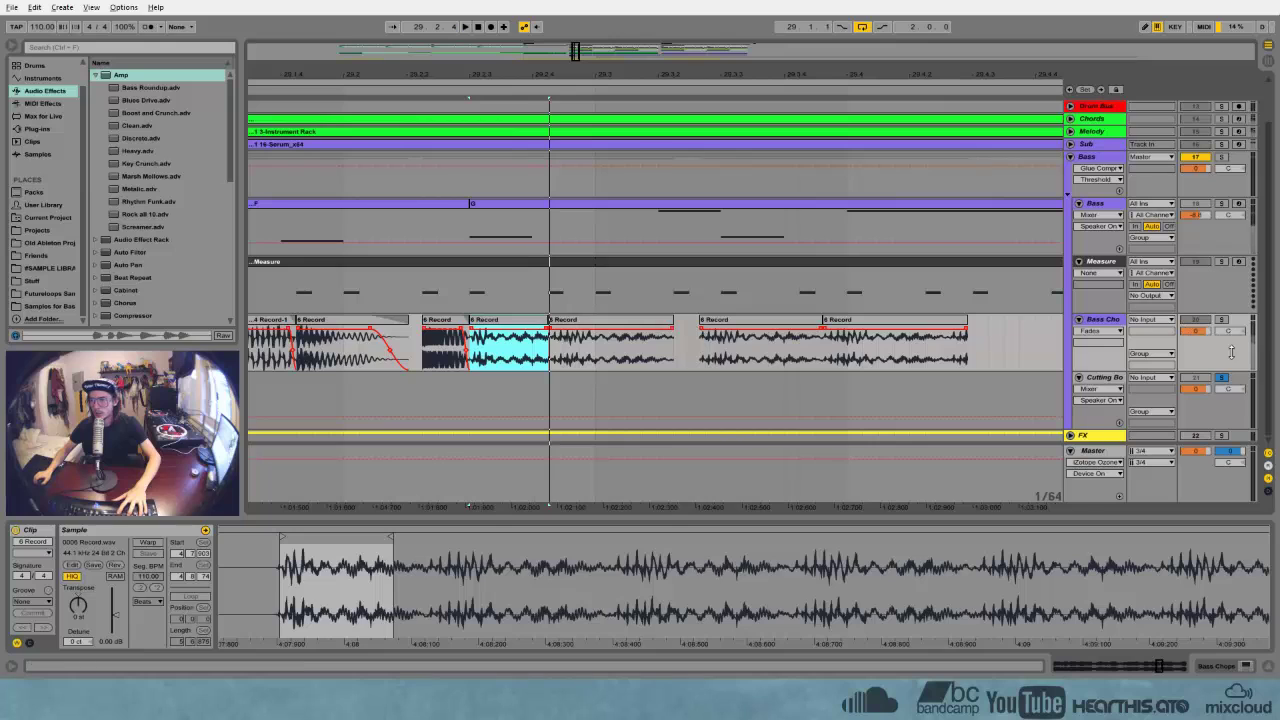
pyautogui.click(1221, 378)
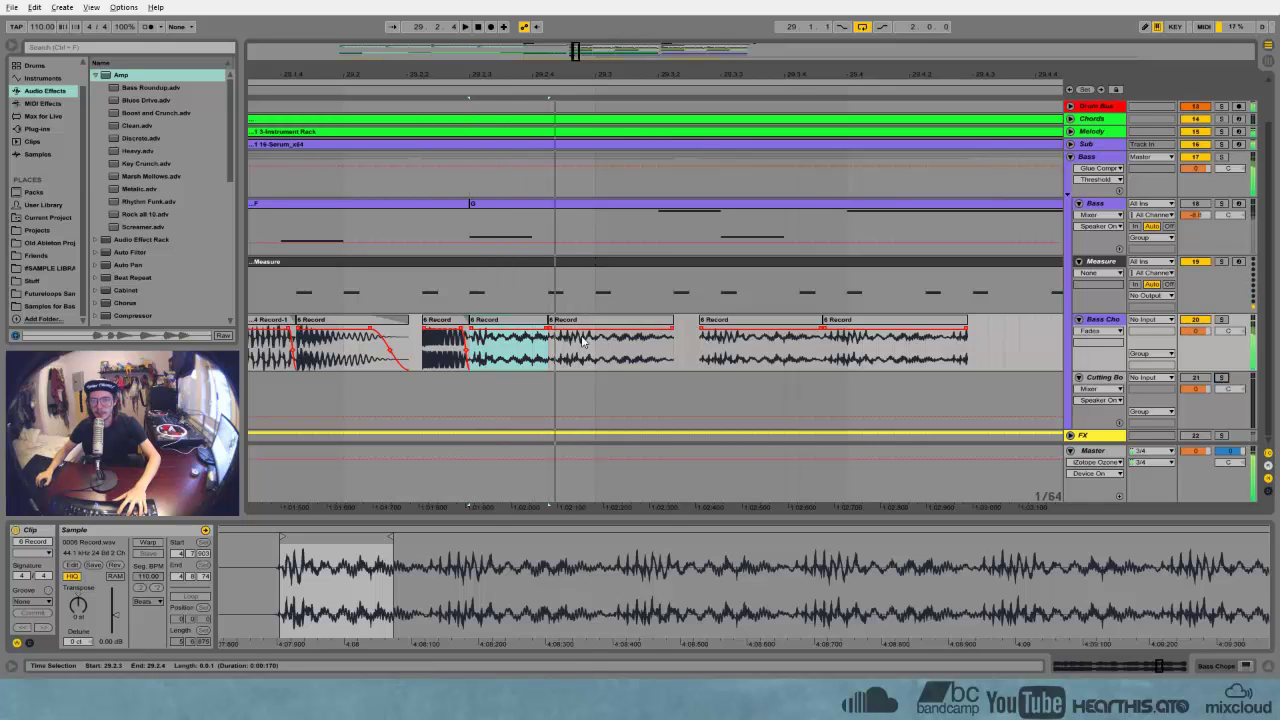
# Transpose all four split pieces up to 5 st and play them in the mix
pyautogui.keyDown('shift'); pyautogui.click(890, 320); pyautogui.keyUp('shift')
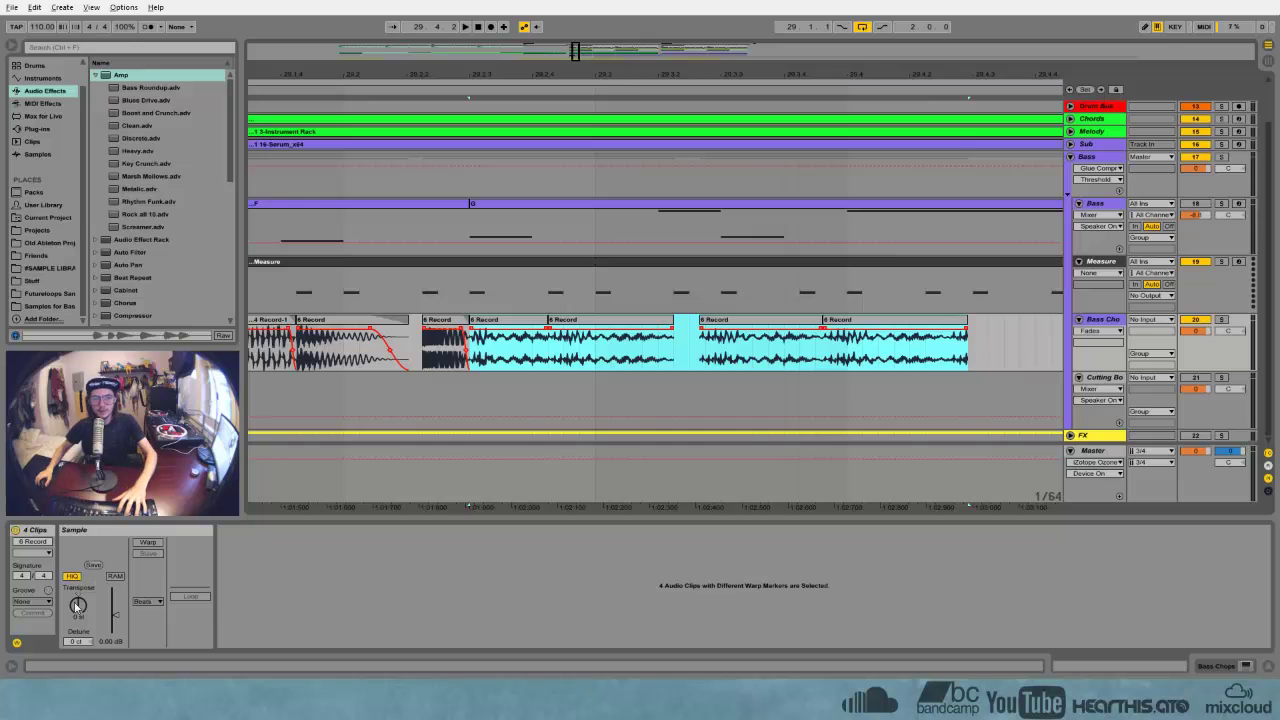
pyautogui.moveTo(78, 604); pyautogui.dragTo(78, 590)
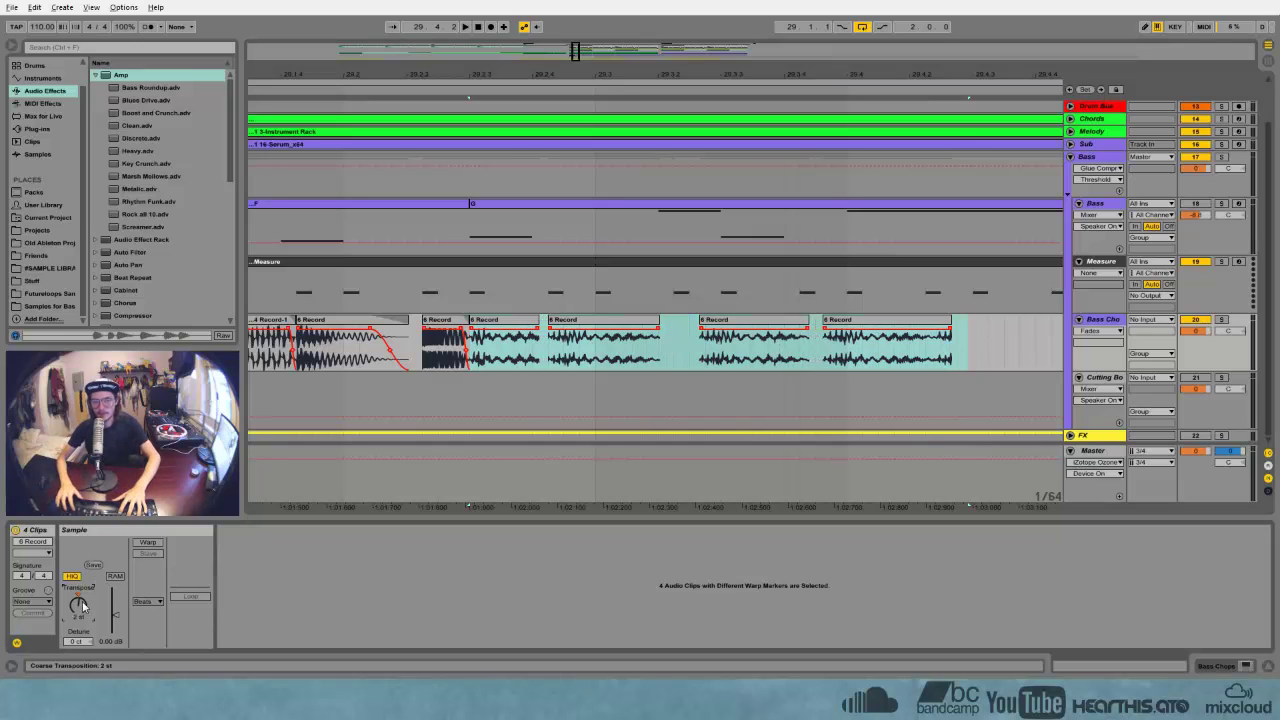
pyautogui.press('space')
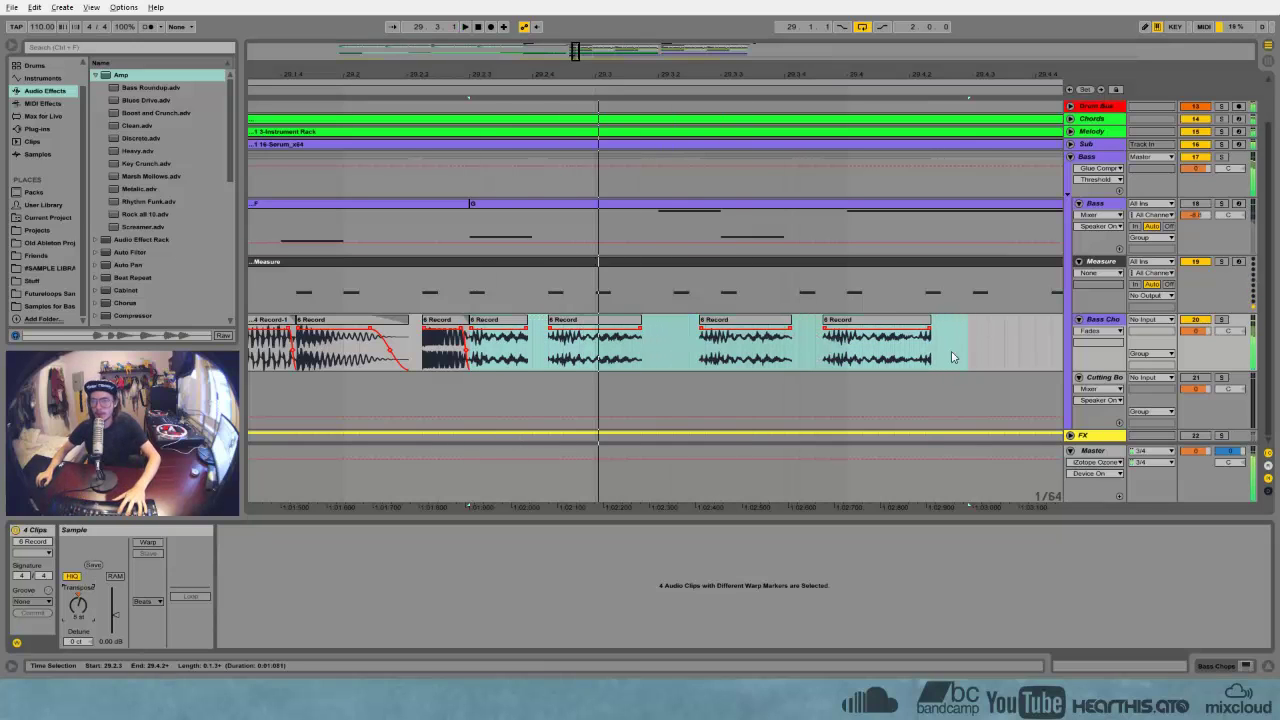
pyautogui.press('space')
# Shorten the second transposed piece to end at 29.3.1, extend the first one to meet it at 29.2.4, and play them
pyautogui.click(657, 331)
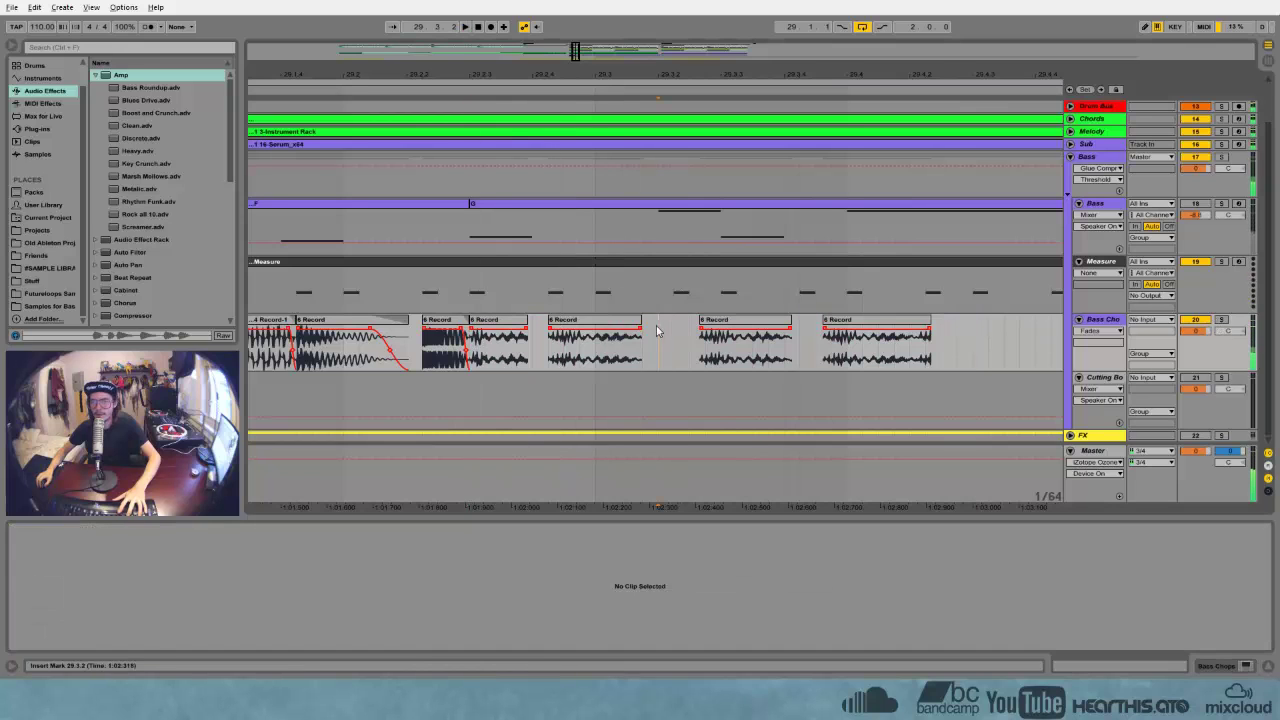
pyautogui.moveTo(641, 321); pyautogui.dragTo(595, 321)
pyautogui.click(529, 322)
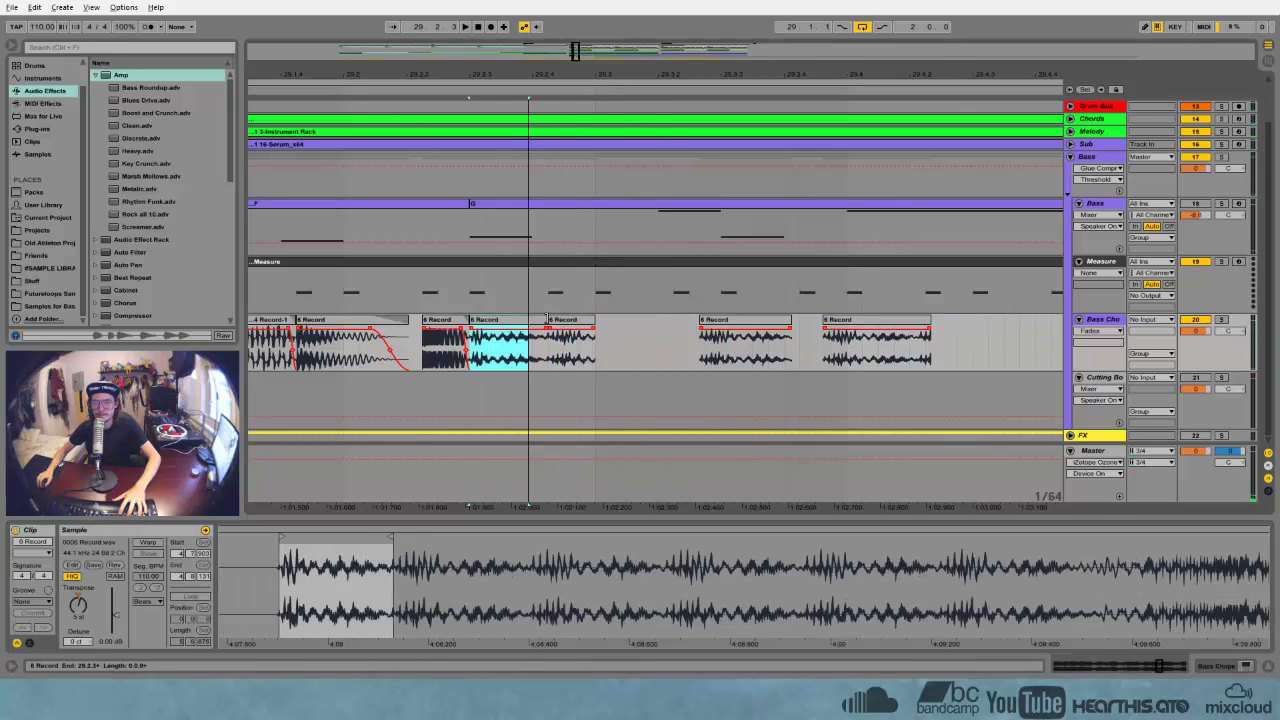
pyautogui.press('space')
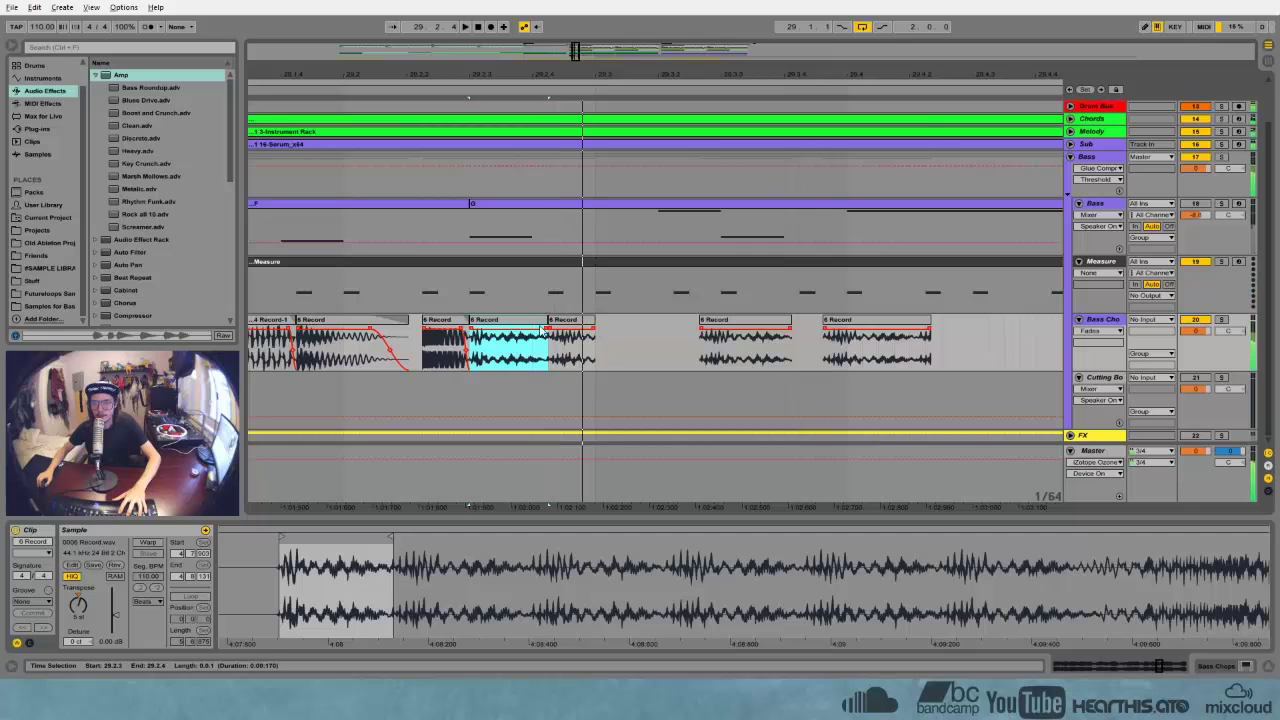
# Fade out the ends of the two pieces starting at 29.2.3 and 29.2.4
pyautogui.click(538, 330)
pyautogui.click(577, 333)
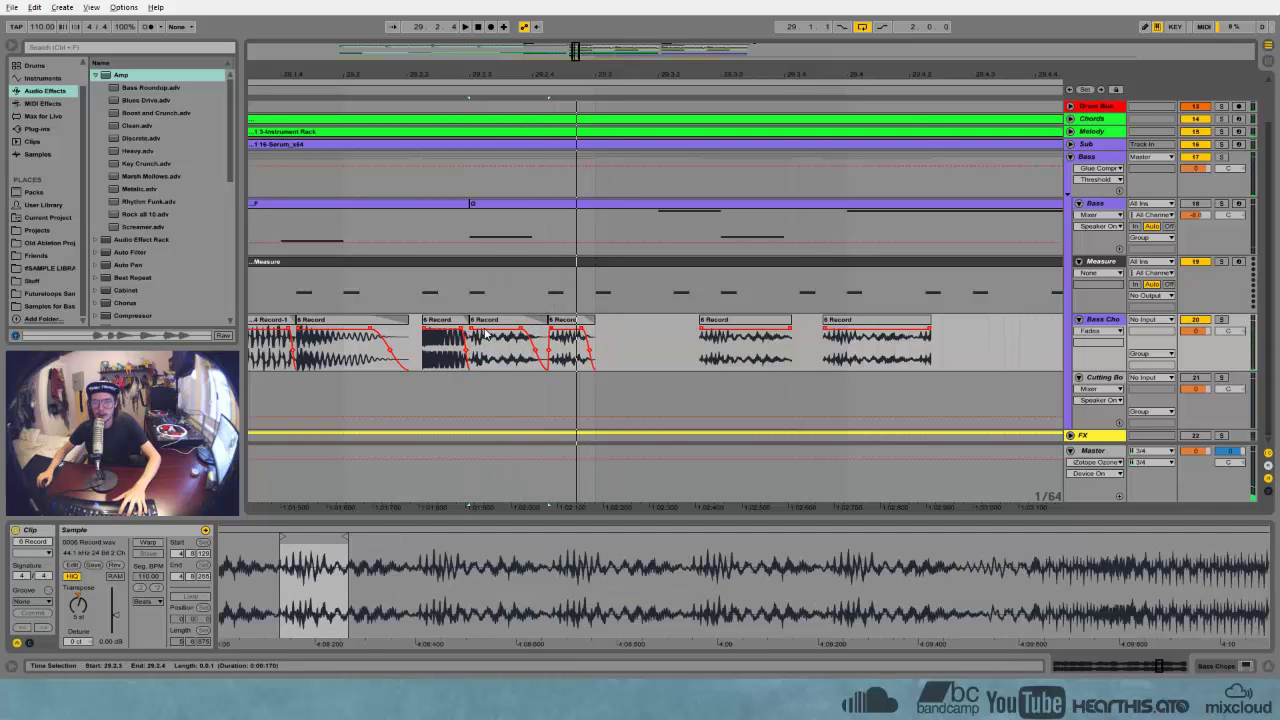
pyautogui.click(474, 333)
# Delete the two leftover pieces after 29.3.1 and play the chopped bass line from bar 29
pyautogui.moveTo(698, 349); pyautogui.dragTo(940, 350)
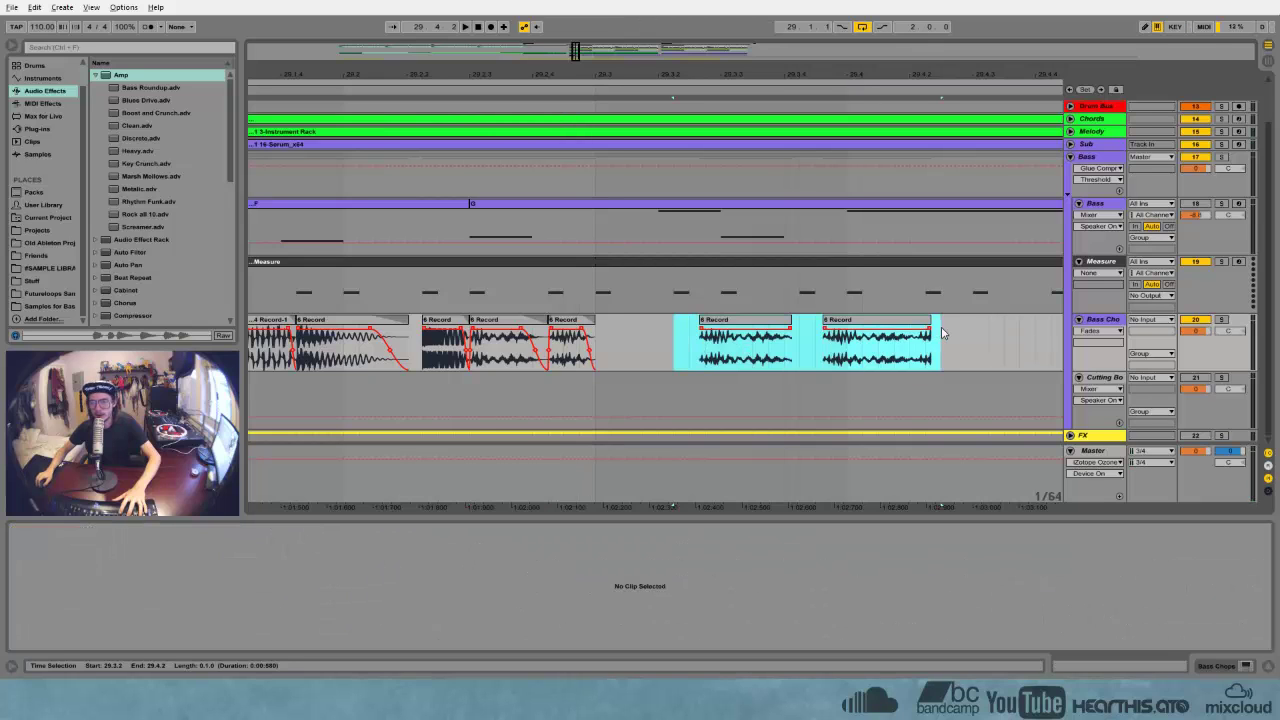
pyautogui.press('Delete')
pyautogui.moveTo(651, 77); pyautogui.dragTo(645, 56)
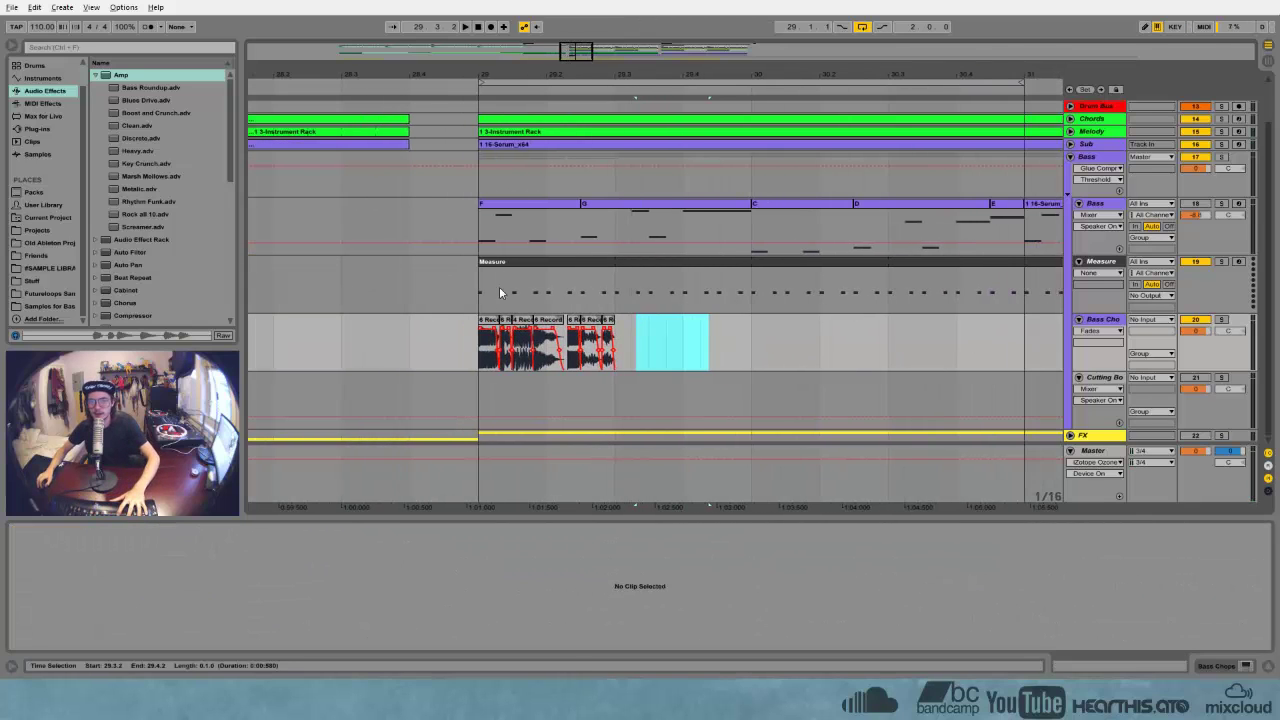
pyautogui.click(488, 320)
pyautogui.press('space')
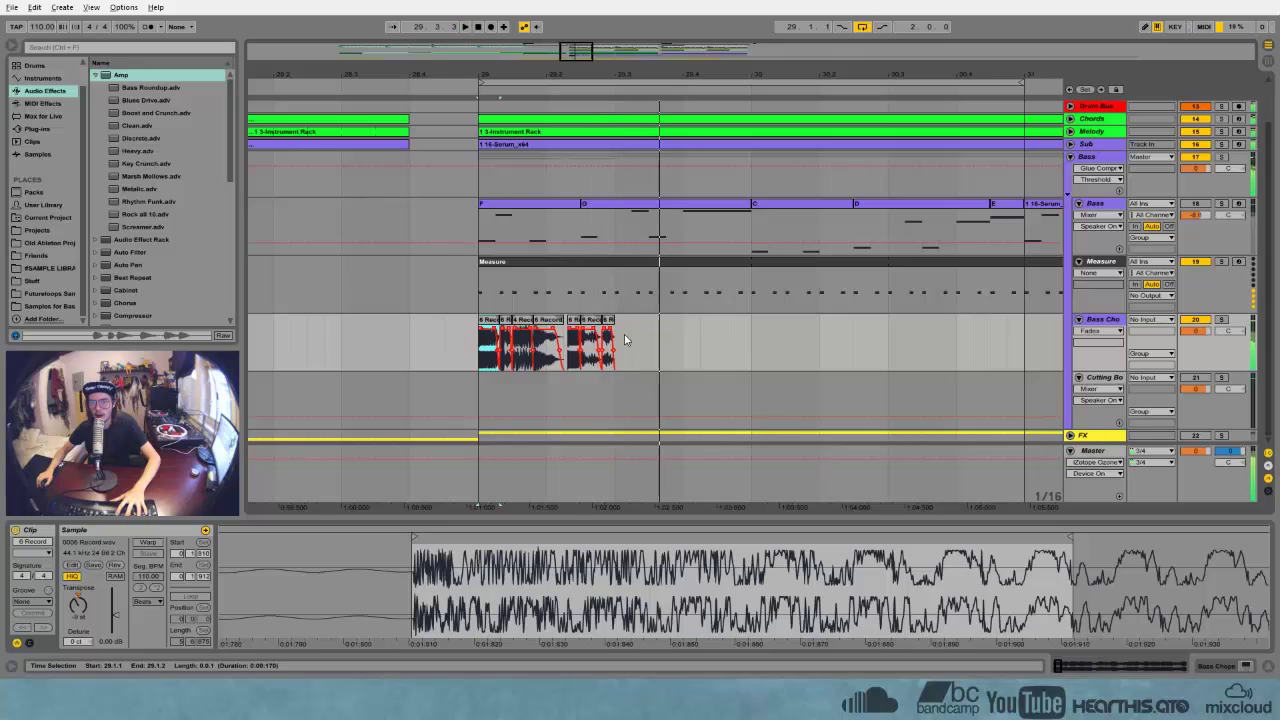
pyautogui.press('space')
# Extend the piece at 29.2.3 over the short one behind it, transpose it to -7 st and play it
pyautogui.moveTo(612, 79); pyautogui.dragTo(608, 130)
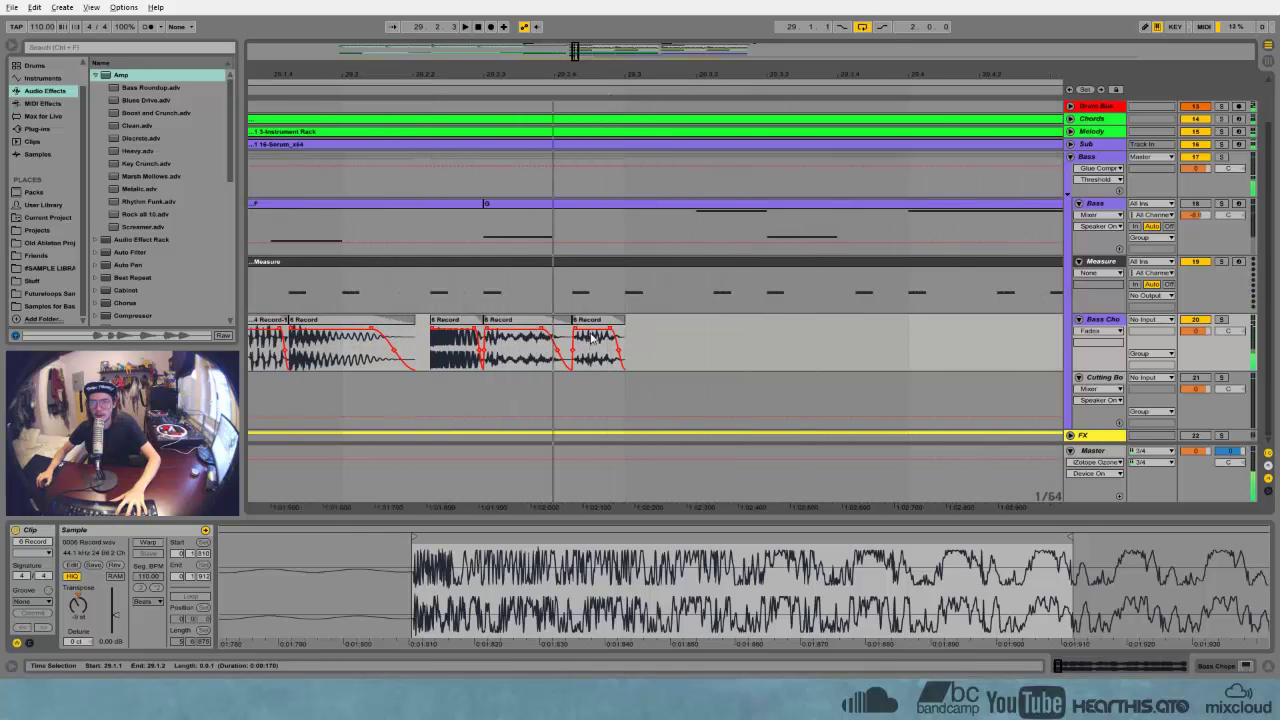
pyautogui.moveTo(598, 336); pyautogui.dragTo(625, 321)
pyautogui.moveTo(78, 612); pyautogui.dragTo(78, 637)
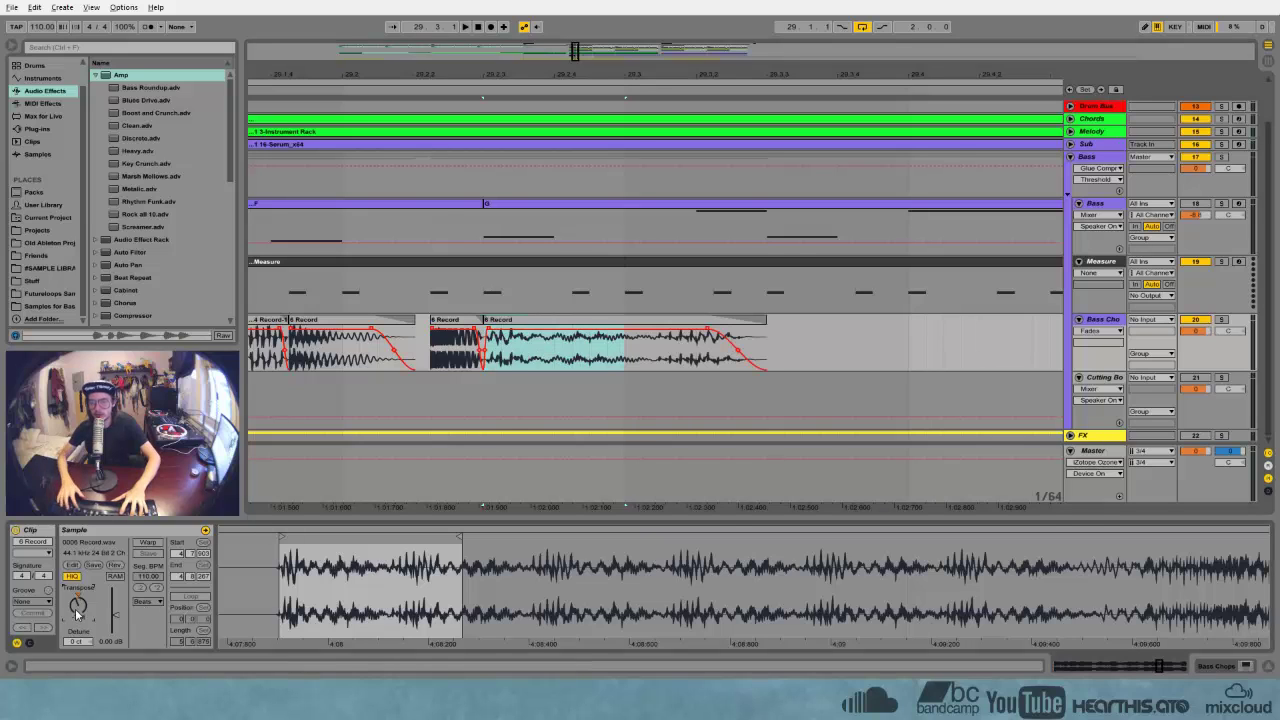
pyautogui.press('space')
pyautogui.press('space')
pyautogui.press('space')
pyautogui.press('space')
pyautogui.press('space')
pyautogui.press('space')
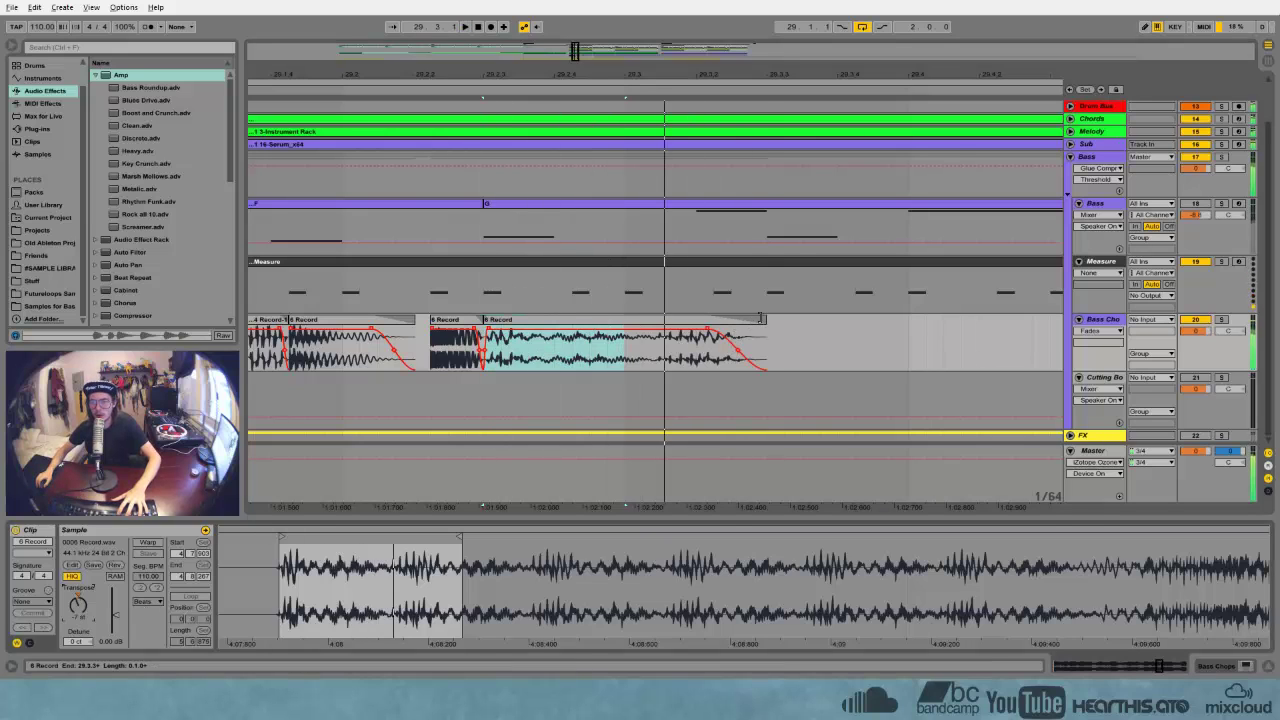
# Shorten the -7 st piece to end at about 29.3.1, raise its clip gain to about 2.44 dB, and play it
pyautogui.moveTo(762, 330); pyautogui.dragTo(613, 331)
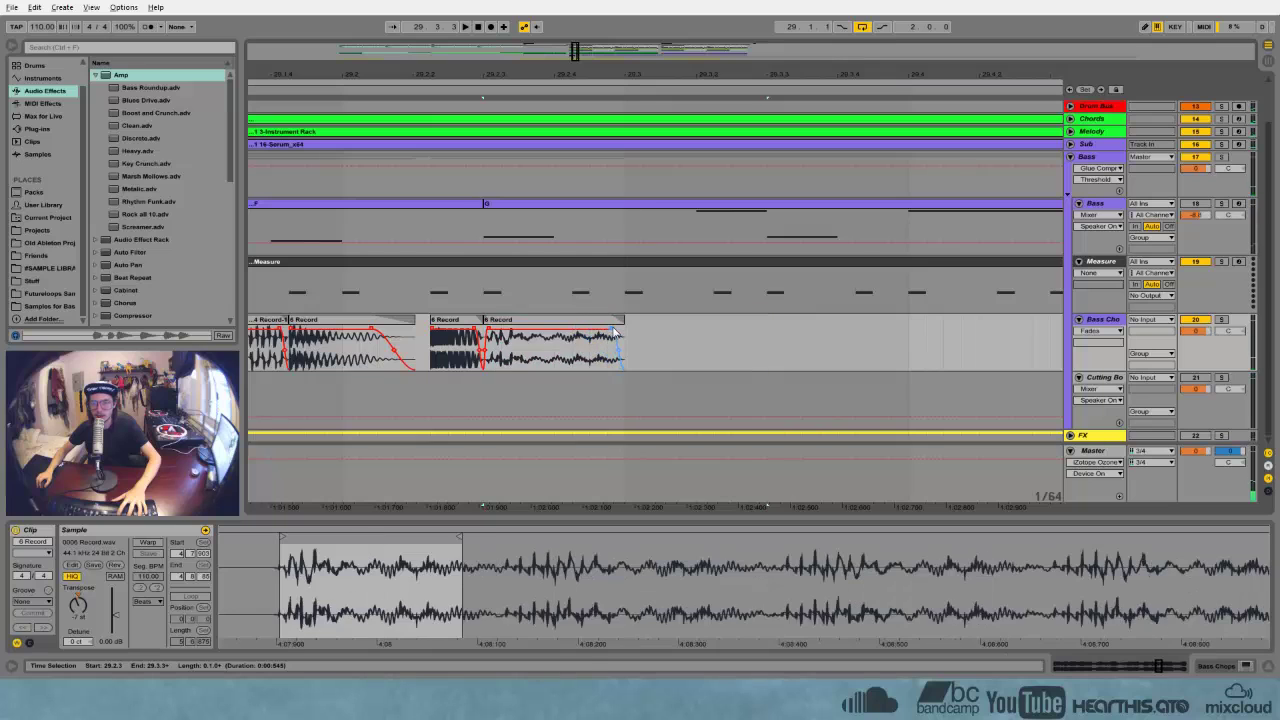
pyautogui.click(602, 320)
pyautogui.press('space')
pyautogui.press('space')
pyautogui.press('space')
pyautogui.press('space')
pyautogui.moveTo(116, 616); pyautogui.dragTo(116, 612)
pyautogui.press('space')
pyautogui.press('space')
pyautogui.press('space')
pyautogui.press('space')
pyautogui.press('space')
pyautogui.press('space')
pyautogui.press('space')
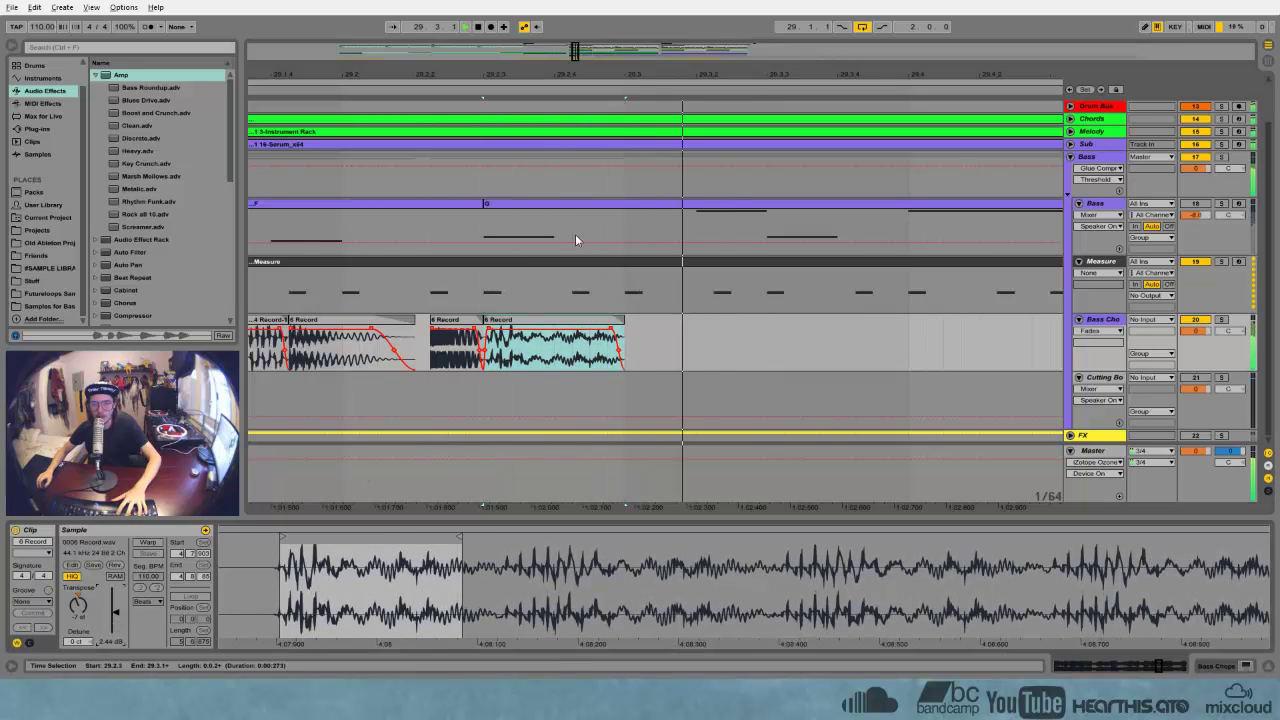
# Delete the chop at 29.2.3 from Bass Chops, then solo Cutting Board and play its recording from about bar 60
pyautogui.moveTo(614, 75); pyautogui.dragTo(380, 8)
pyautogui.press('Delete')
pyautogui.click(742, 398)
pyautogui.press('space')
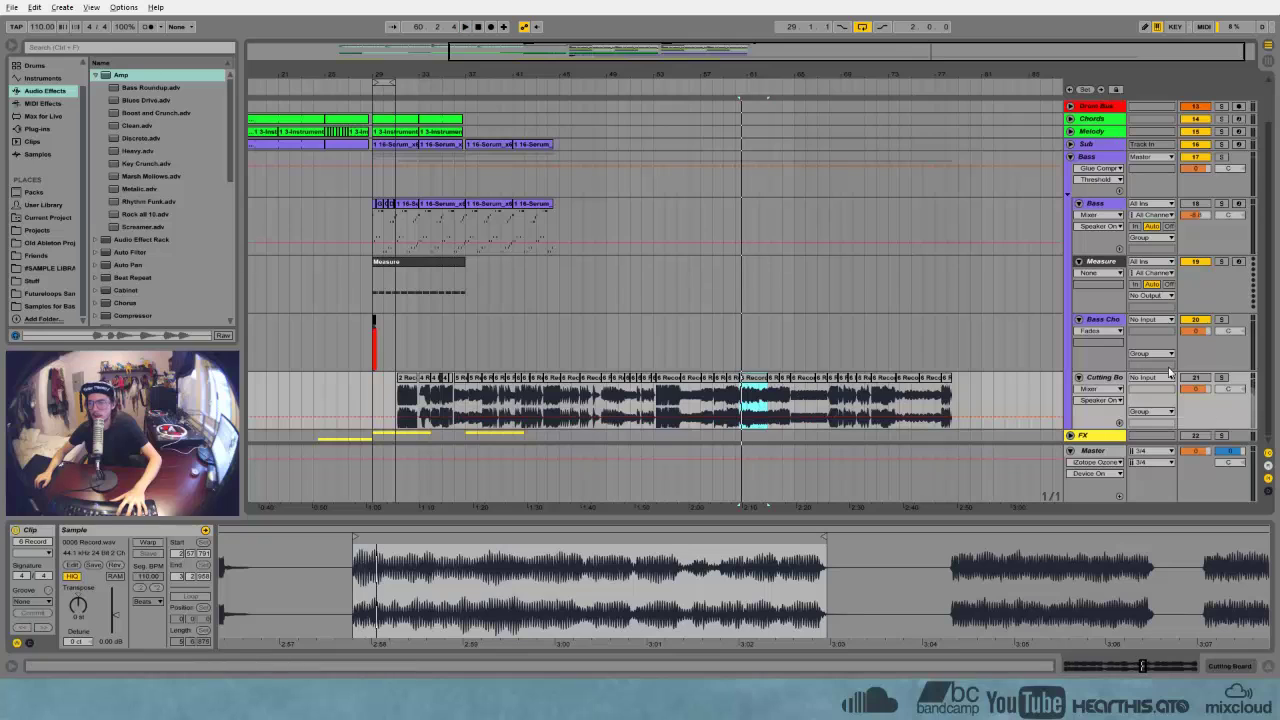
pyautogui.click(1221, 378)
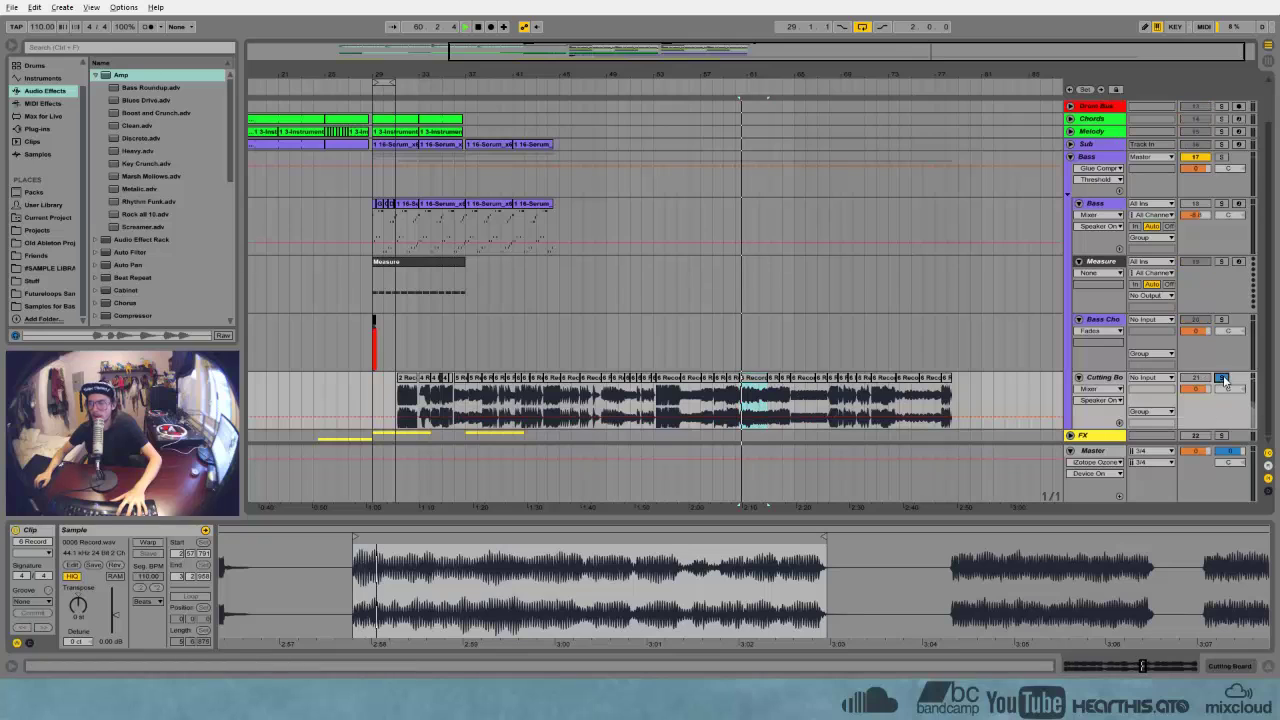
# Audition the Cutting Board recordings between about bars 49 and 63 for a replacement bass piece
pyautogui.click(776, 395)
pyautogui.click(728, 386)
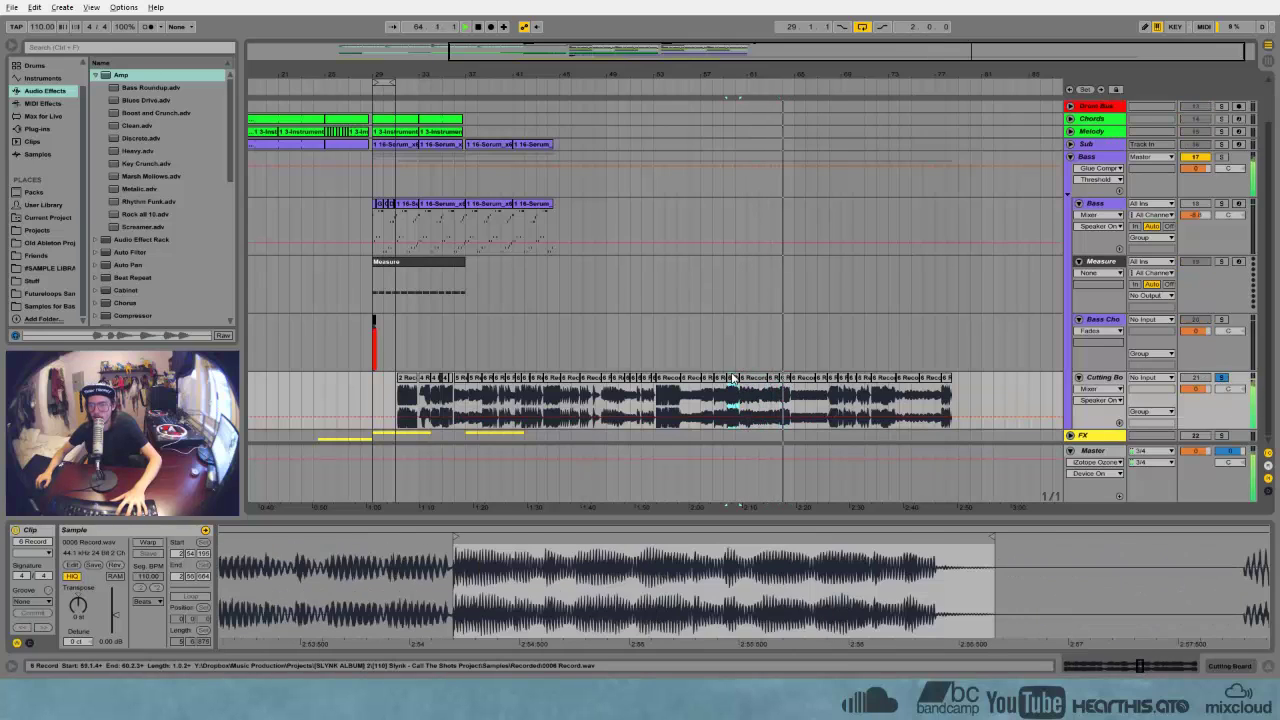
pyautogui.click(718, 382)
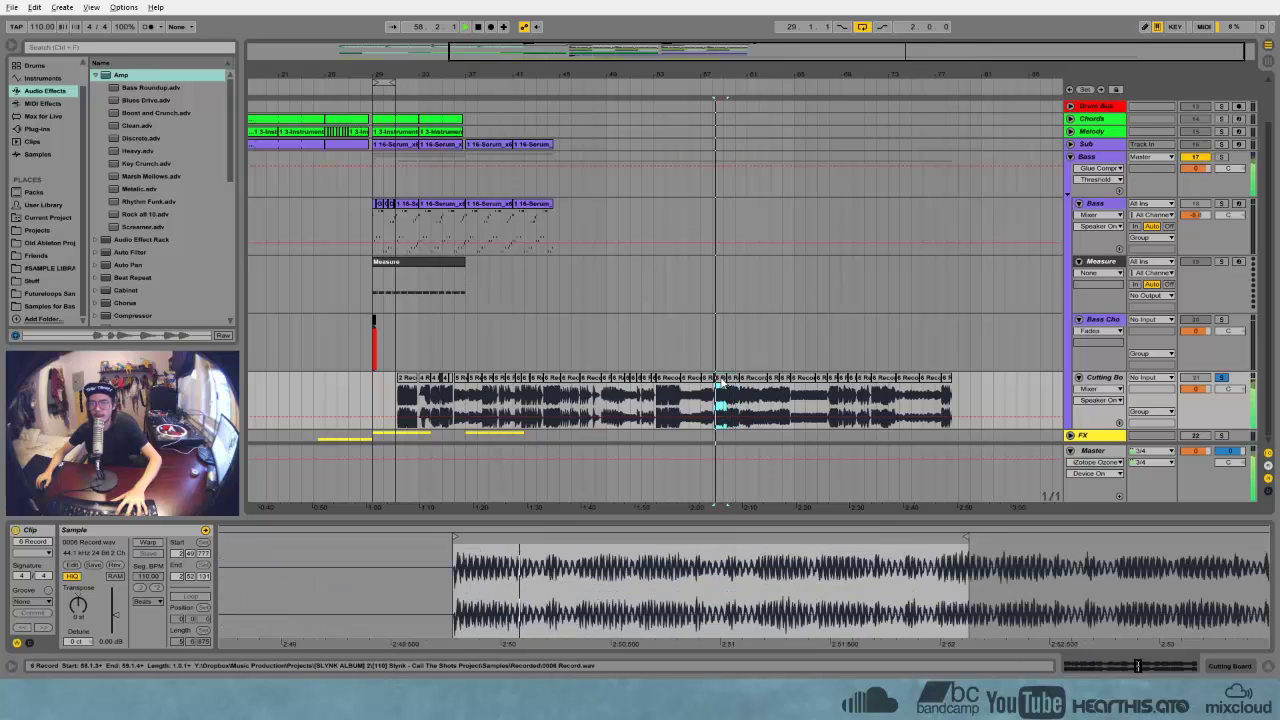
pyautogui.click(708, 384)
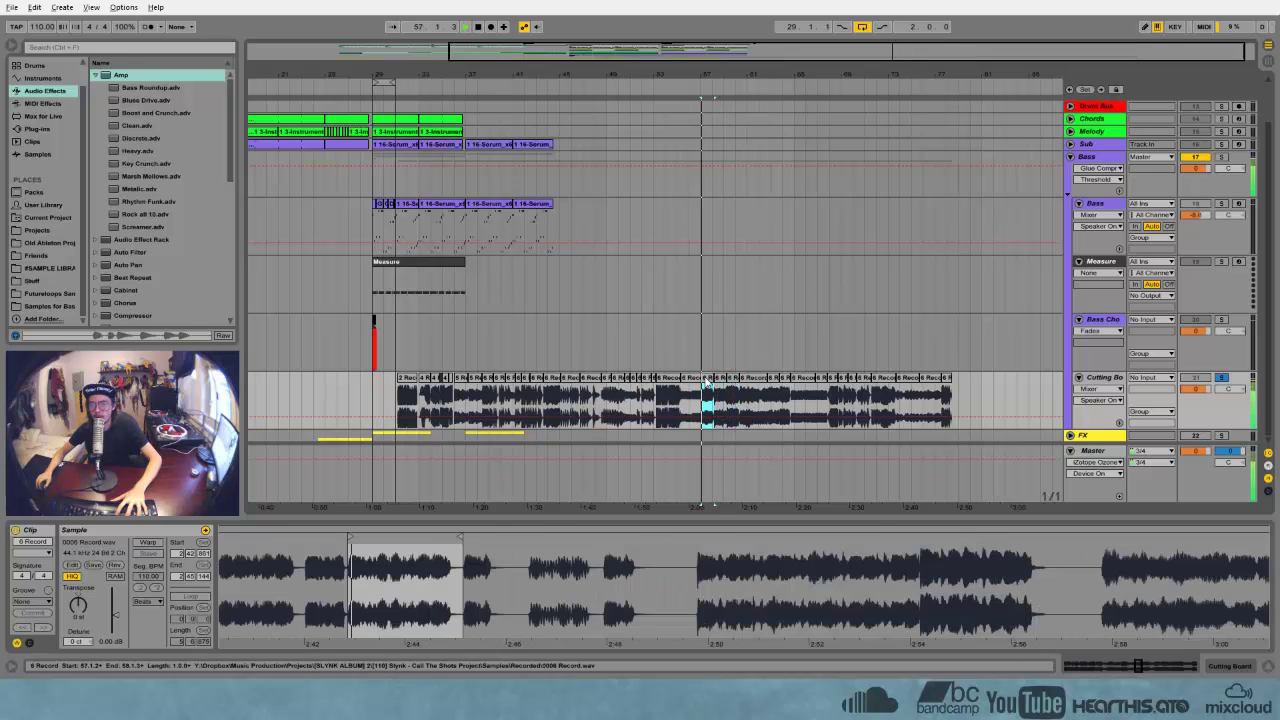
pyautogui.click(668, 382)
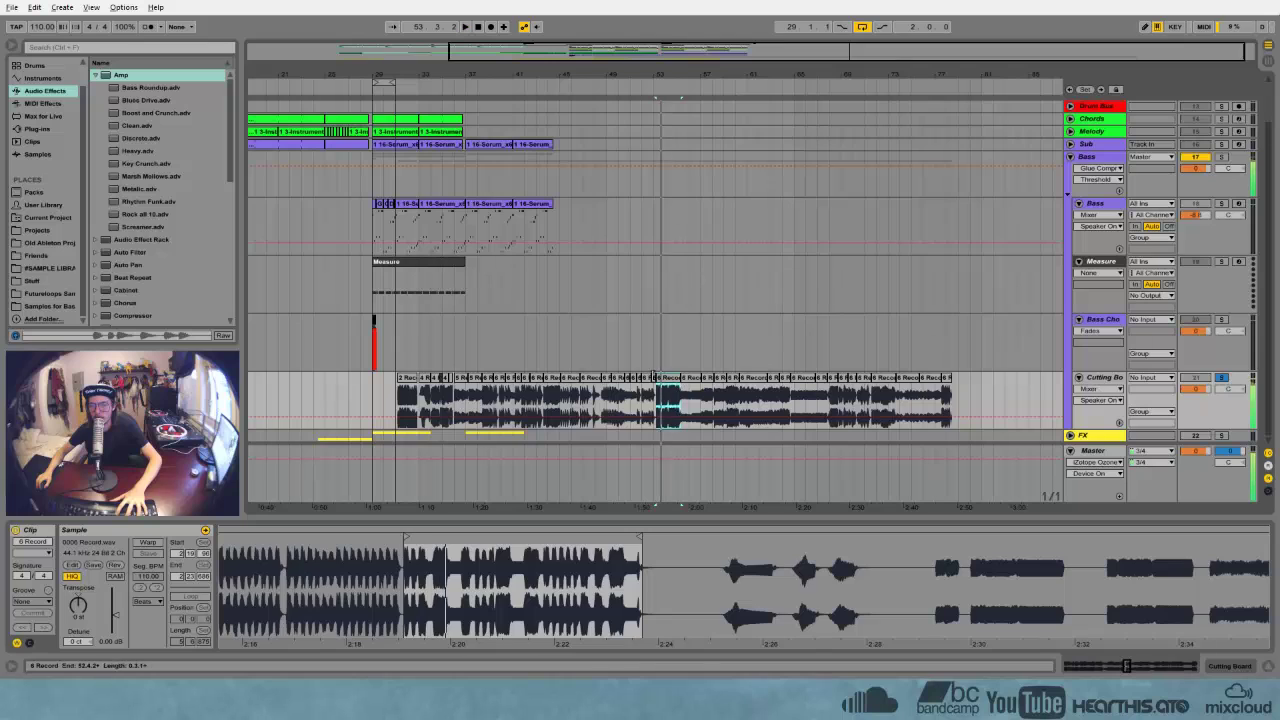
pyautogui.click(650, 383)
pyautogui.click(617, 383)
pyautogui.press('space')
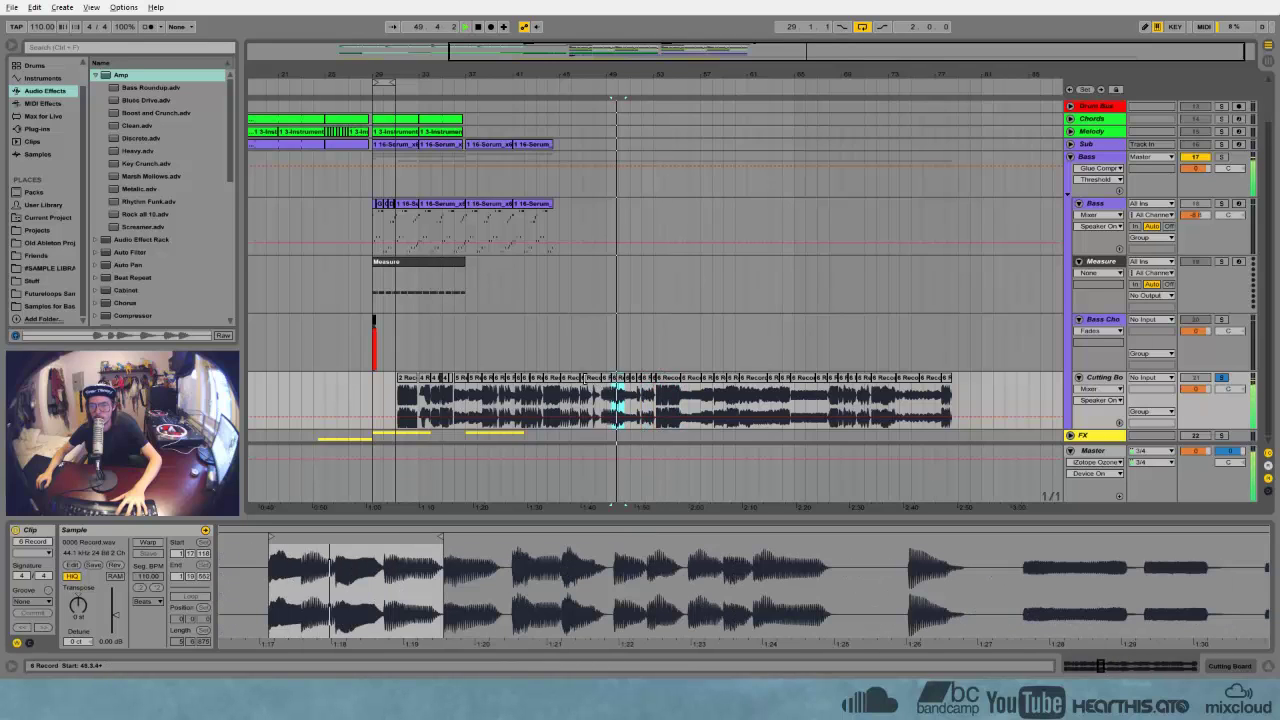
# Place the last hit of the Cutting Board recording from about bar 49 at 29.2.3 on Bass Chops, and play with Cutting Board unsoloed
pyautogui.moveTo(617, 383); pyautogui.dragTo(386, 340)
pyautogui.click(382, 69)
pyautogui.moveTo(383, 70); pyautogui.dragTo(456, 86)
pyautogui.moveTo(504, 321); pyautogui.dragTo(402, 327)
pyautogui.press('space')
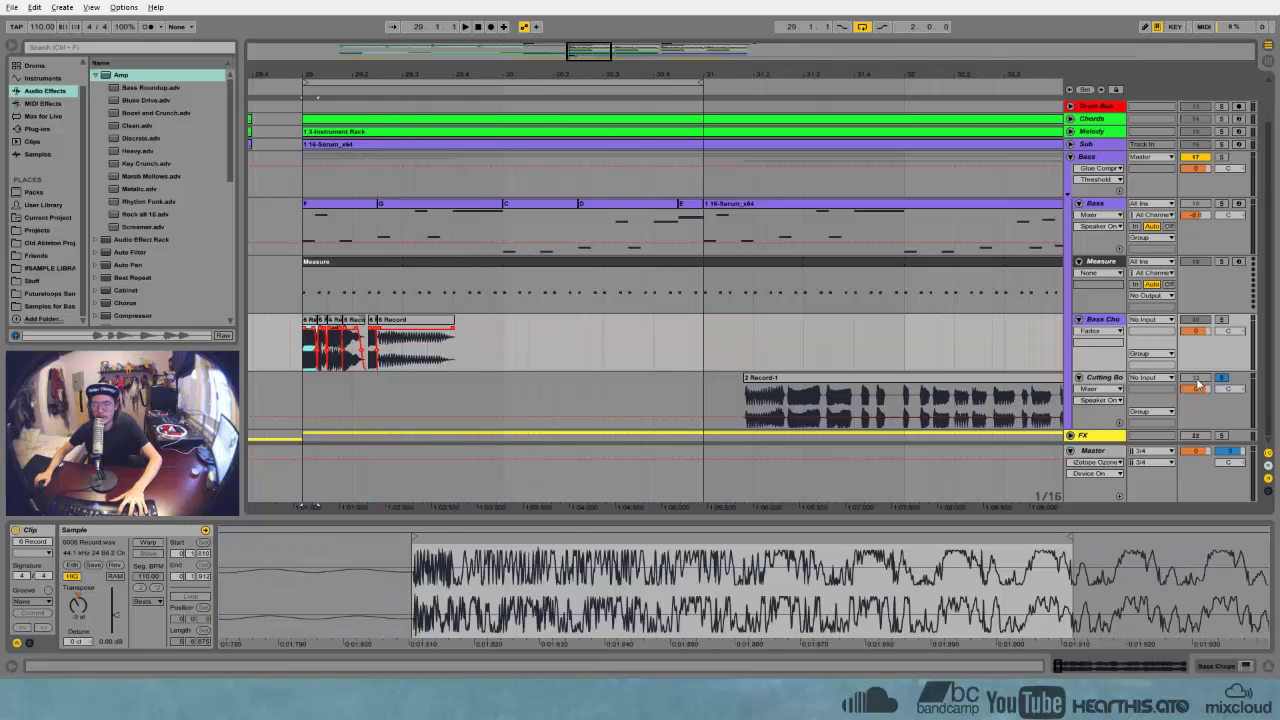
pyautogui.moveTo(389, 75); pyautogui.dragTo(558, 120)
pyautogui.press('space')
# Transpose the new chop at 29.2.3 up to 5 st and play the bass line from bar 29
pyautogui.click(580, 321)
pyautogui.click(77, 607)
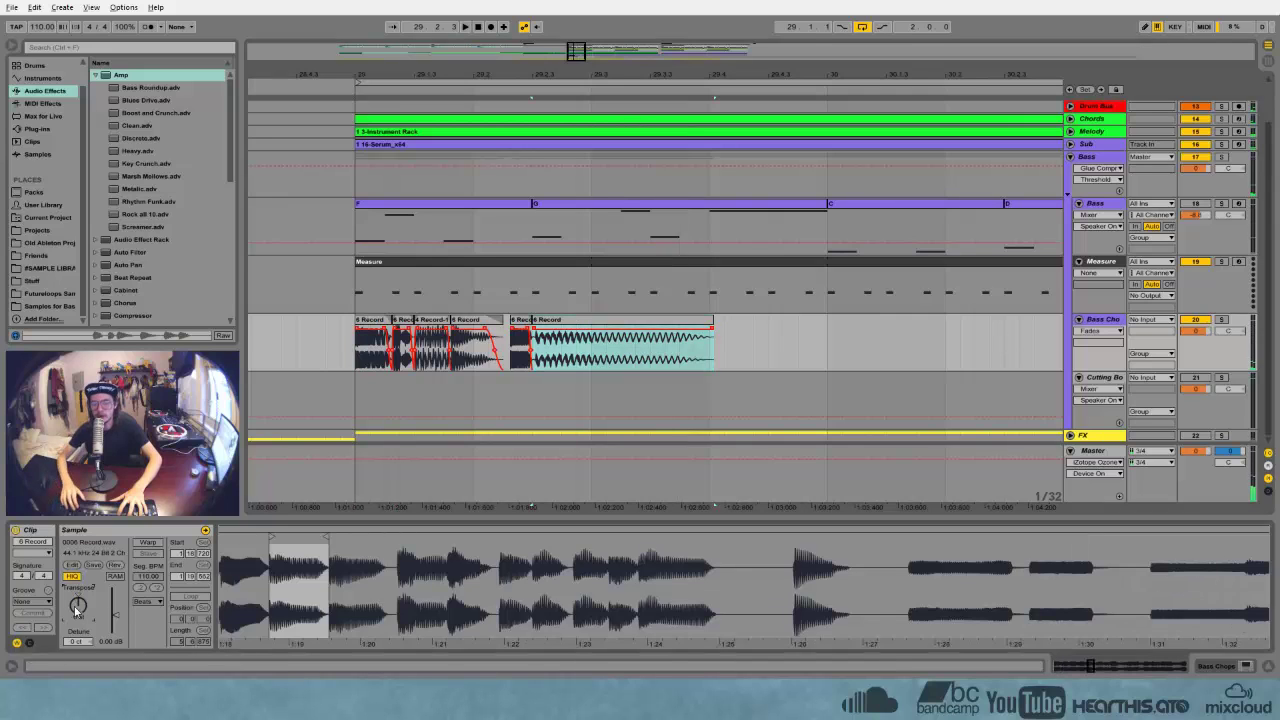
pyautogui.moveTo(77, 607); pyautogui.dragTo(77, 588)
pyautogui.press('space')
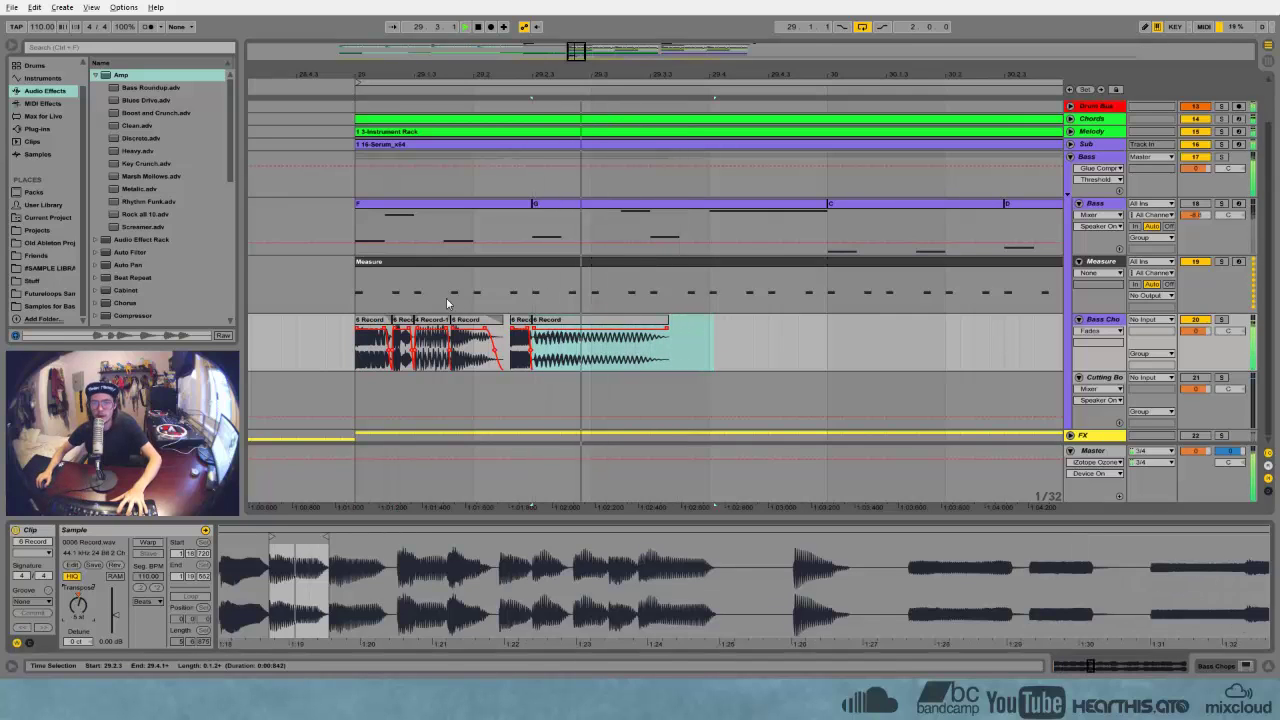
pyautogui.press('space')
pyautogui.click(371, 320)
pyautogui.press('space')
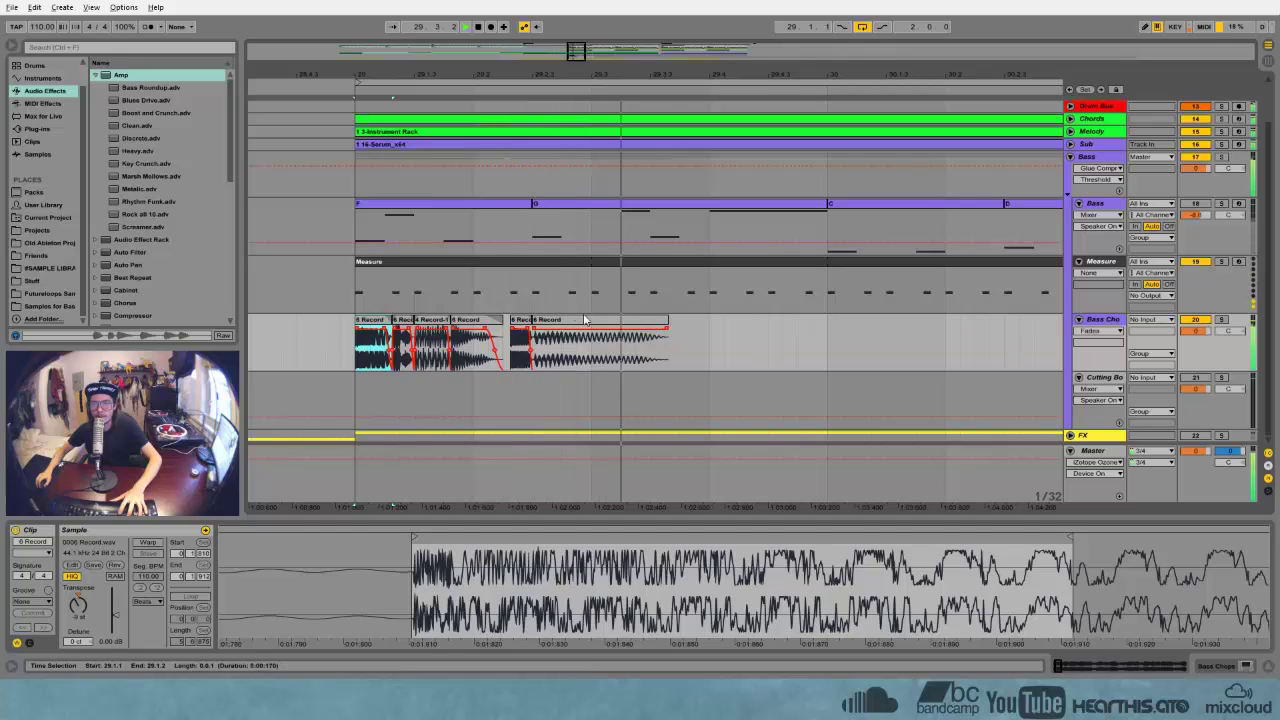
# Shorten the chop at 29.2.3 on Bass Chops so it ends at 29.3.1
pyautogui.press('space')
pyautogui.click(566, 316)
pyautogui.moveTo(583, 75); pyautogui.dragTo(583, 108)
pyautogui.press('space')
pyautogui.press('space')
pyautogui.press('space')
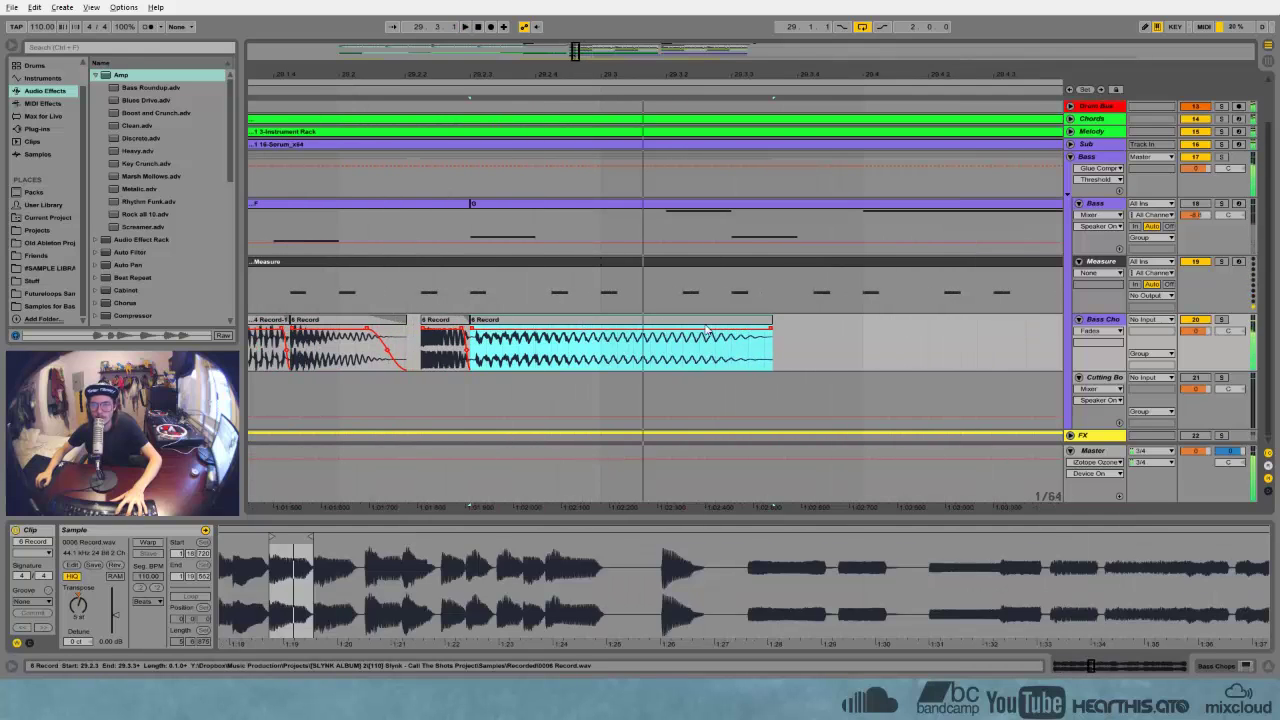
pyautogui.press('space')
pyautogui.press('space')
pyautogui.moveTo(767, 321); pyautogui.dragTo(592, 329)
pyautogui.click(578, 320)
pyautogui.moveTo(281, 532); pyautogui.dragTo(249, 539)
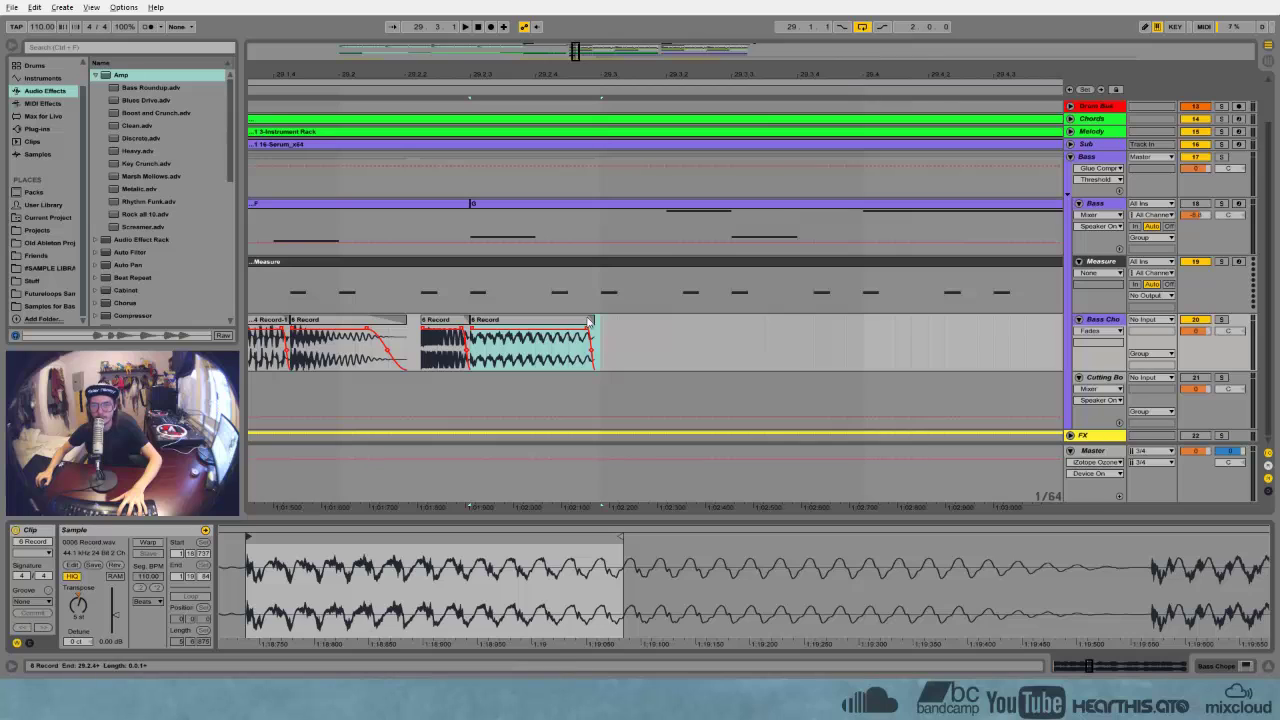
pyautogui.moveTo(600, 319); pyautogui.dragTo(601, 318)
# Raise the gain of the chop at 29.2.3 to 4.25 dB and play the bass line around it
pyautogui.click(350, 320)
pyautogui.press('space')
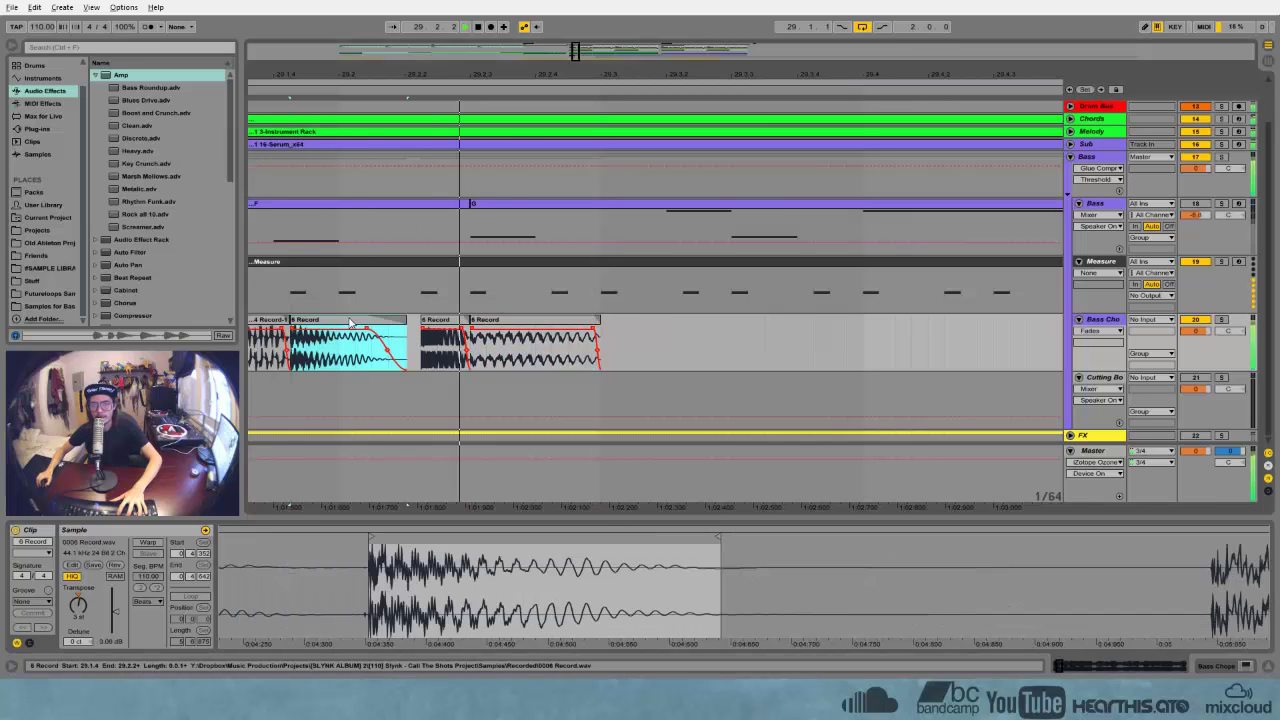
pyautogui.click(561, 330)
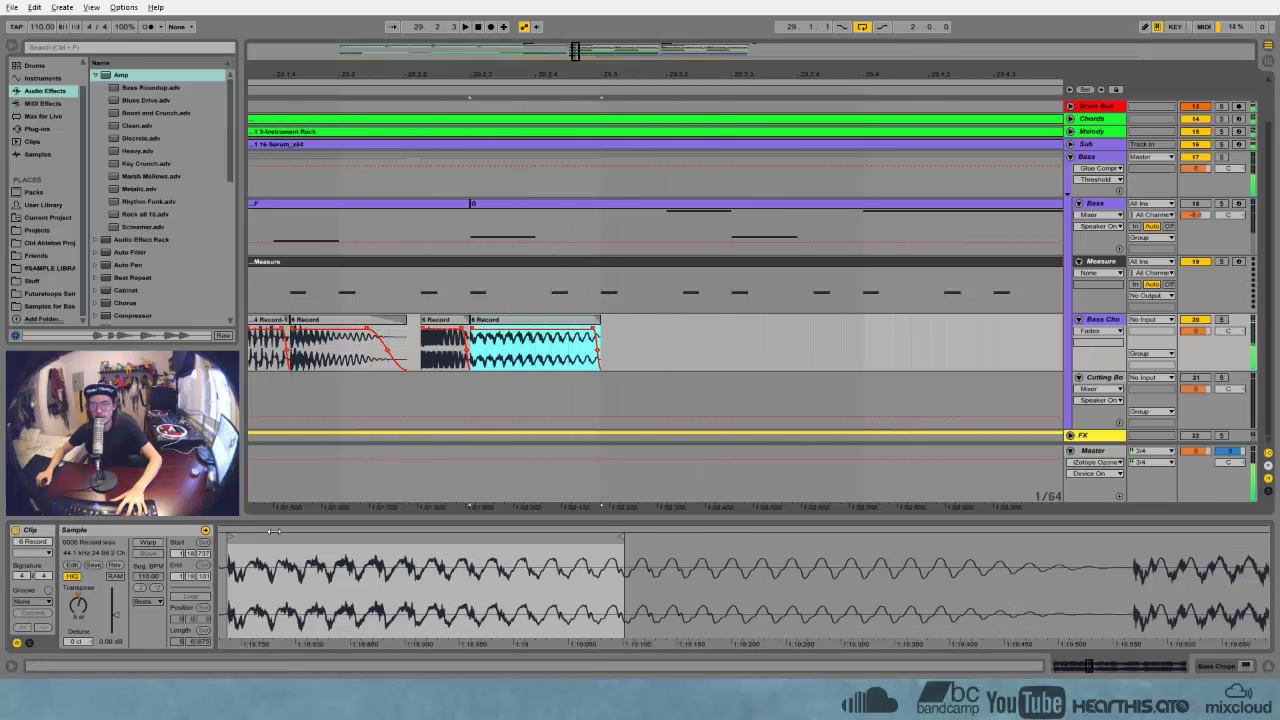
pyautogui.moveTo(119, 617); pyautogui.dragTo(119, 610)
pyautogui.press('space')
pyautogui.press('space')
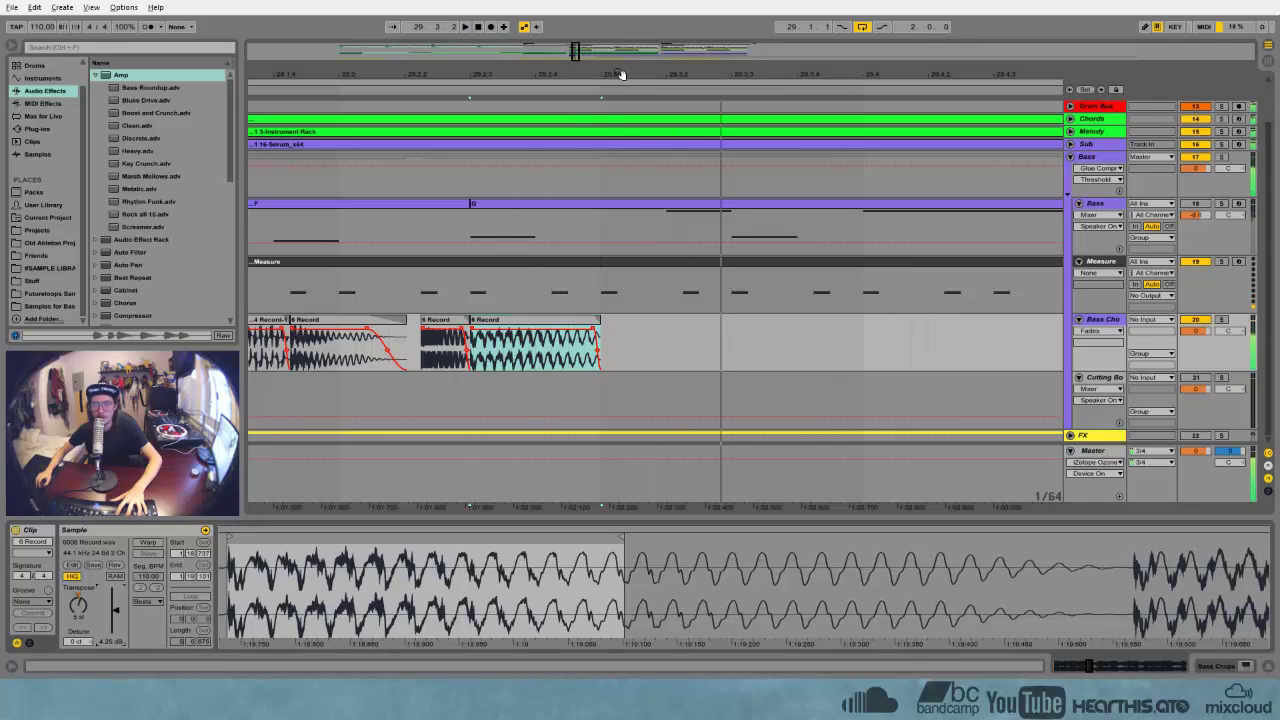
pyautogui.press('space')
pyautogui.moveTo(618, 78); pyautogui.dragTo(441, 8)
pyautogui.press('space')
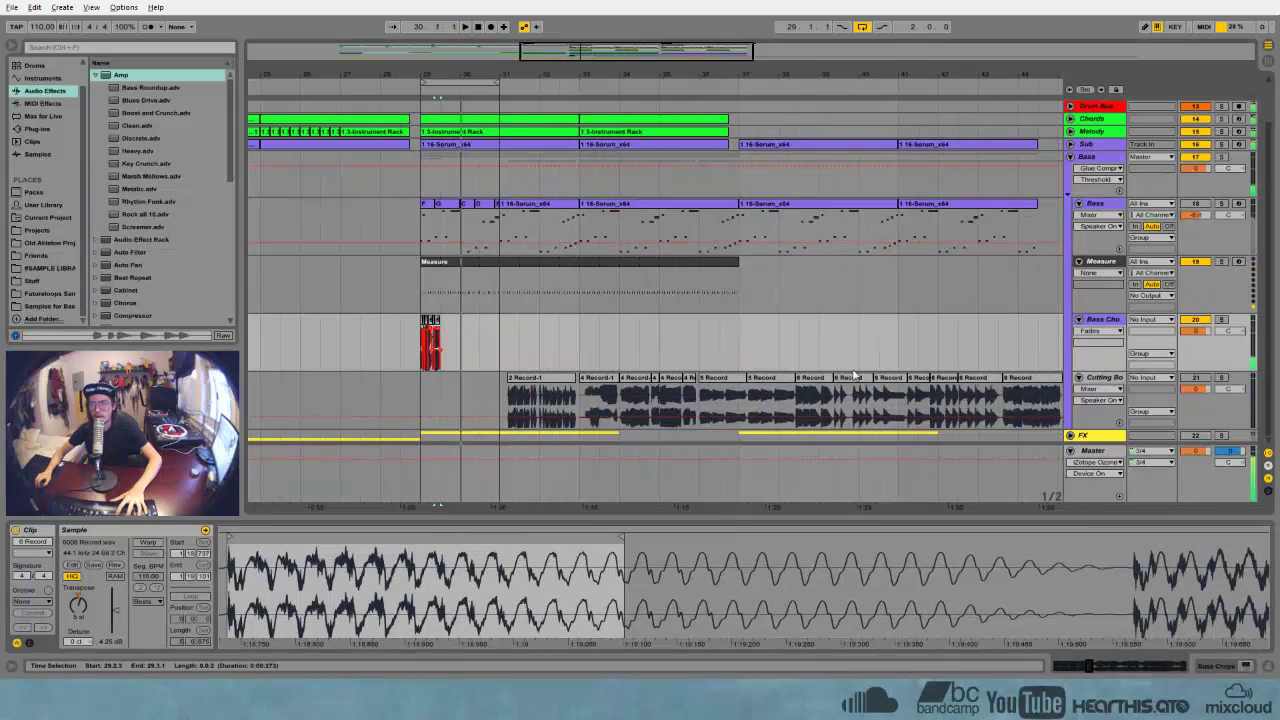
# Solo Cutting Board and audition its first recording between about bars 31 and 33
pyautogui.click(839, 372)
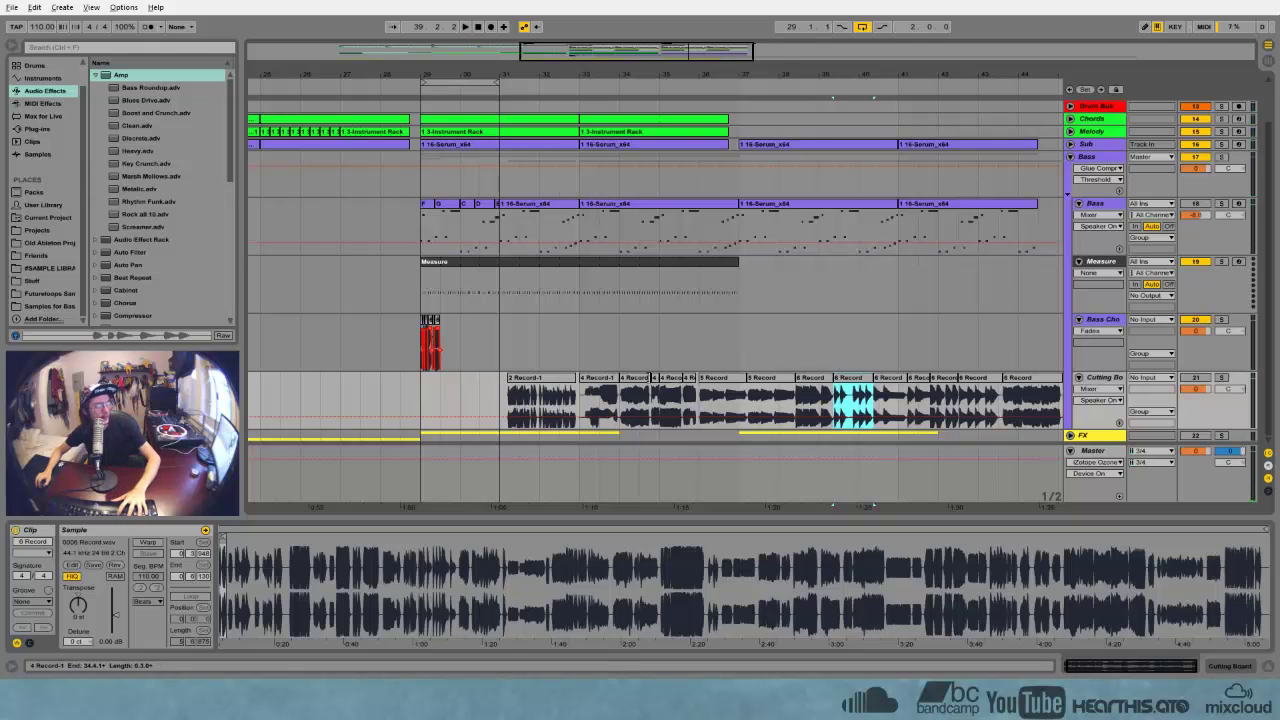
pyautogui.click(540, 378)
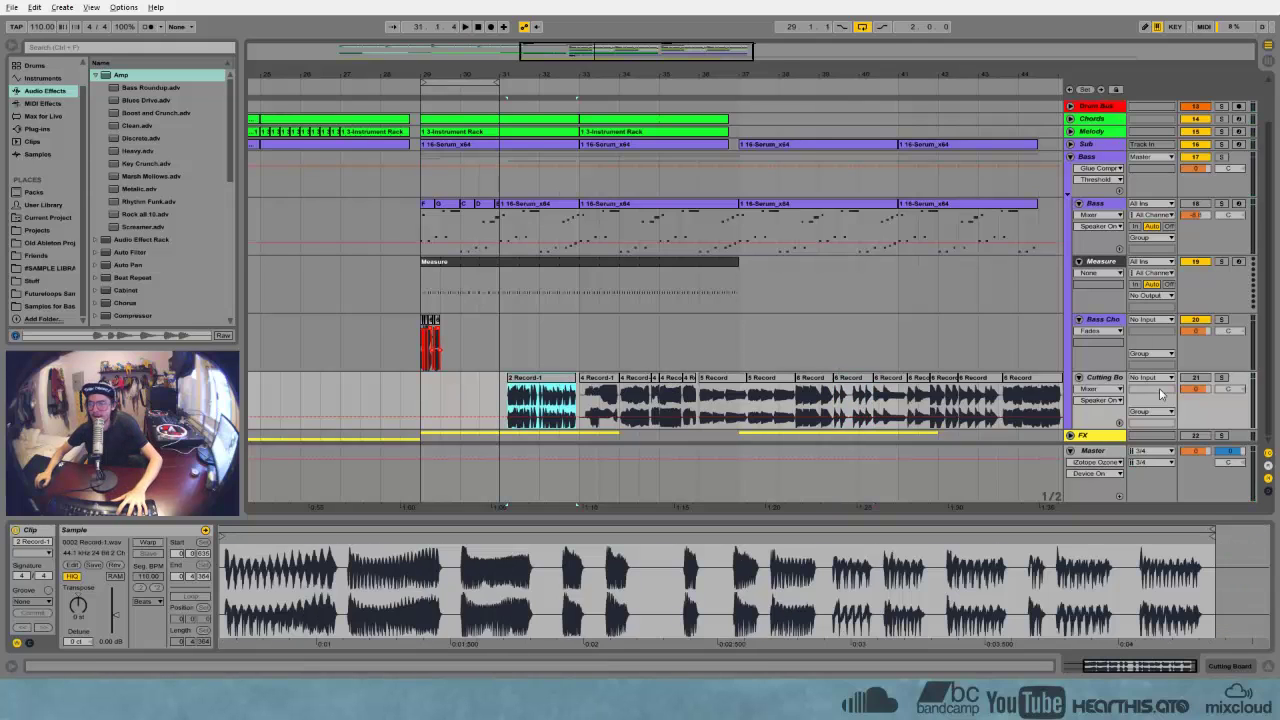
pyautogui.click(1221, 378)
pyautogui.press('space')
pyautogui.moveTo(530, 75)
pyautogui.mouseDown()
pyautogui.moveTo(524, 220)
pyautogui.moveTo(549, 160)
pyautogui.moveTo(549, 100)
pyautogui.mouseUp()
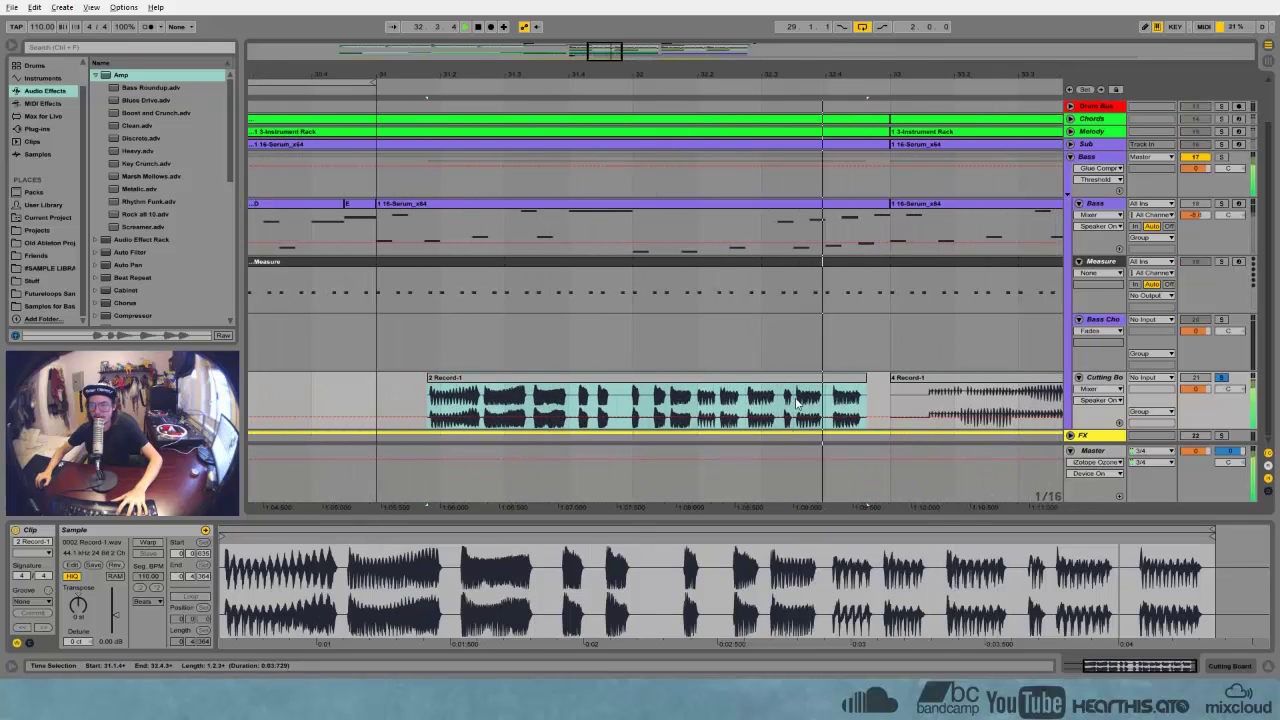
pyautogui.press('space')
pyautogui.moveTo(873, 76); pyautogui.dragTo(338, 35)
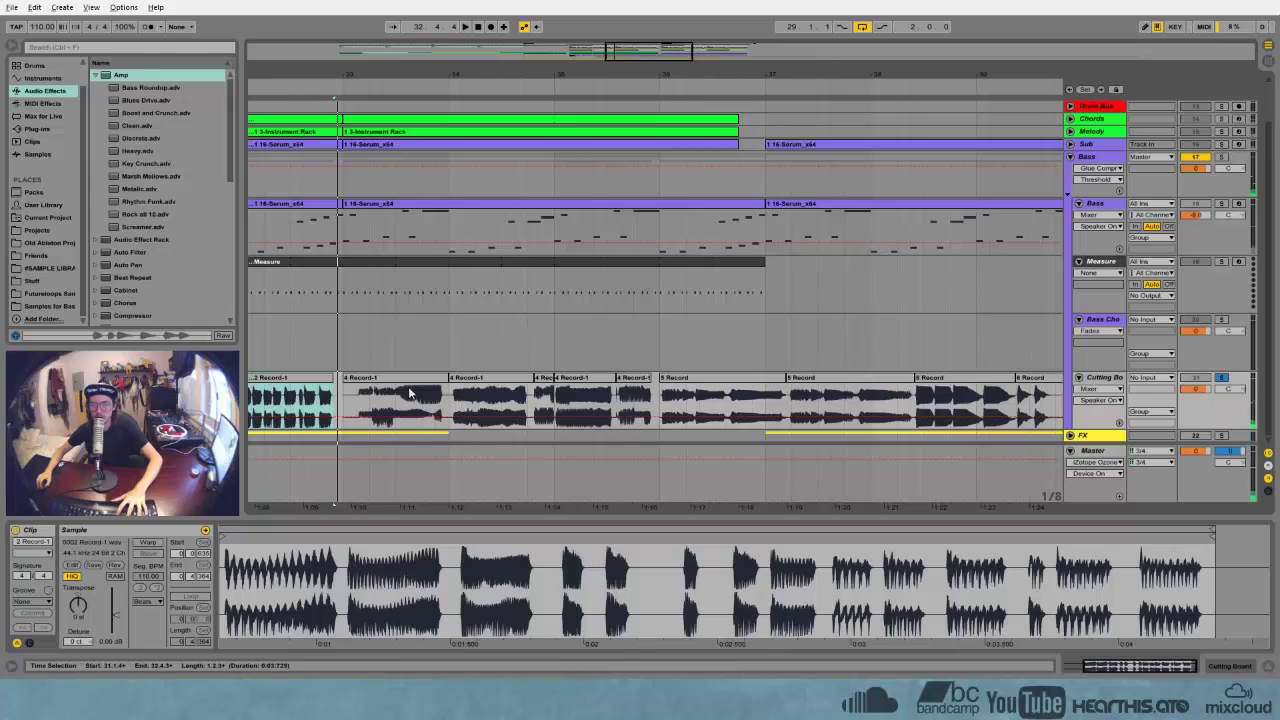
# Copy a short piece of the Cutting Board recording from about 33.2 and paste it at 29.3.1 on Bass Chops
pyautogui.click(408, 393)
pyautogui.press('space')
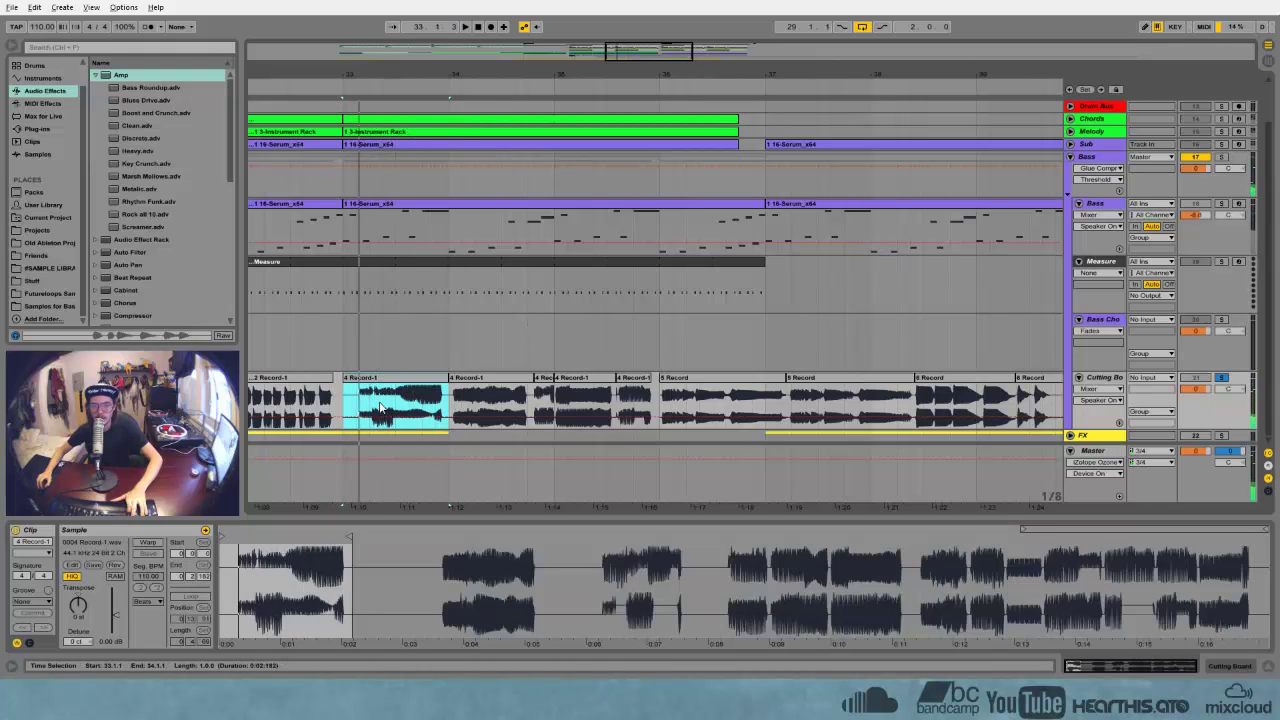
pyautogui.click(380, 405)
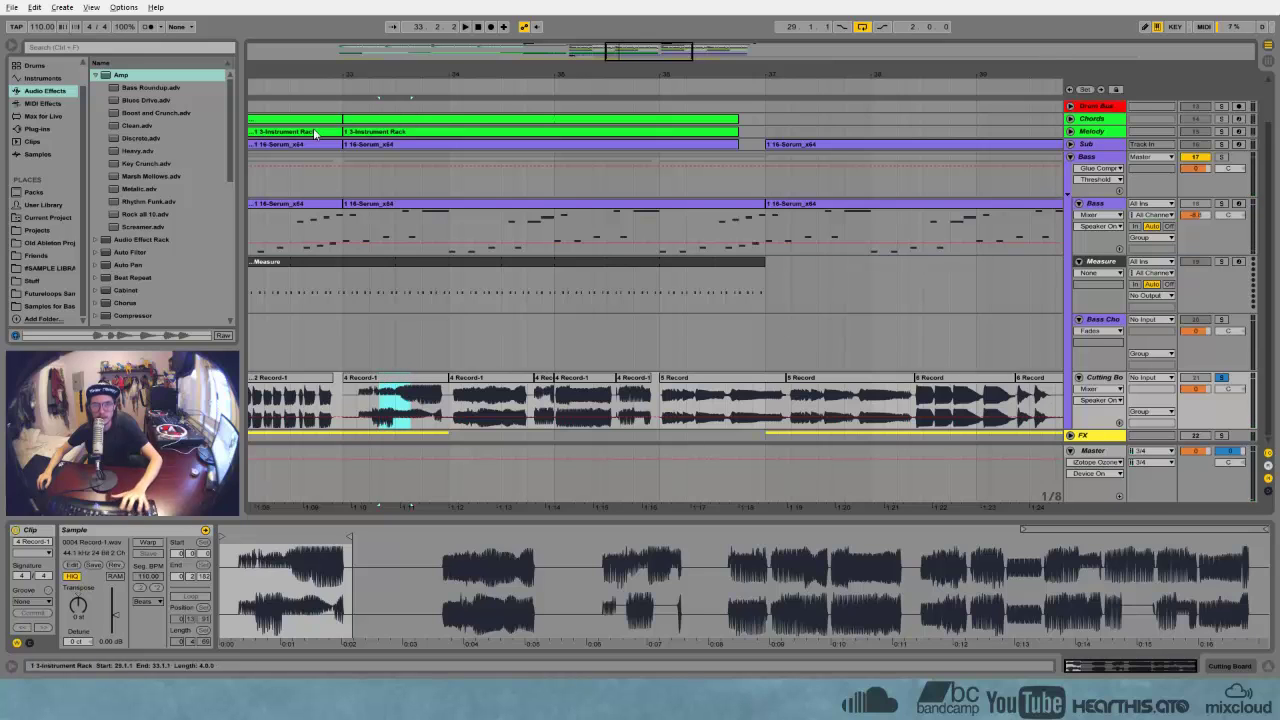
pyautogui.moveTo(300, 75); pyautogui.dragTo(1270, 165)
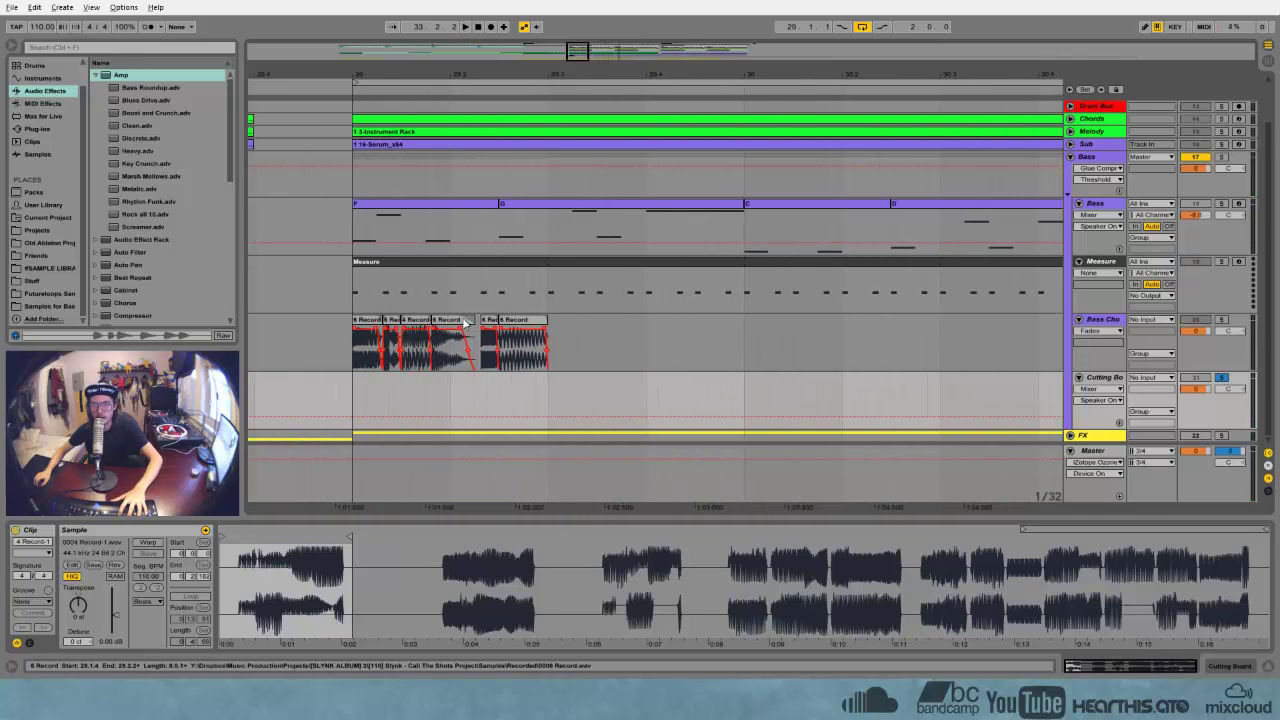
pyautogui.click(552, 349)
pyautogui.hotkey('ctrl', 'v')
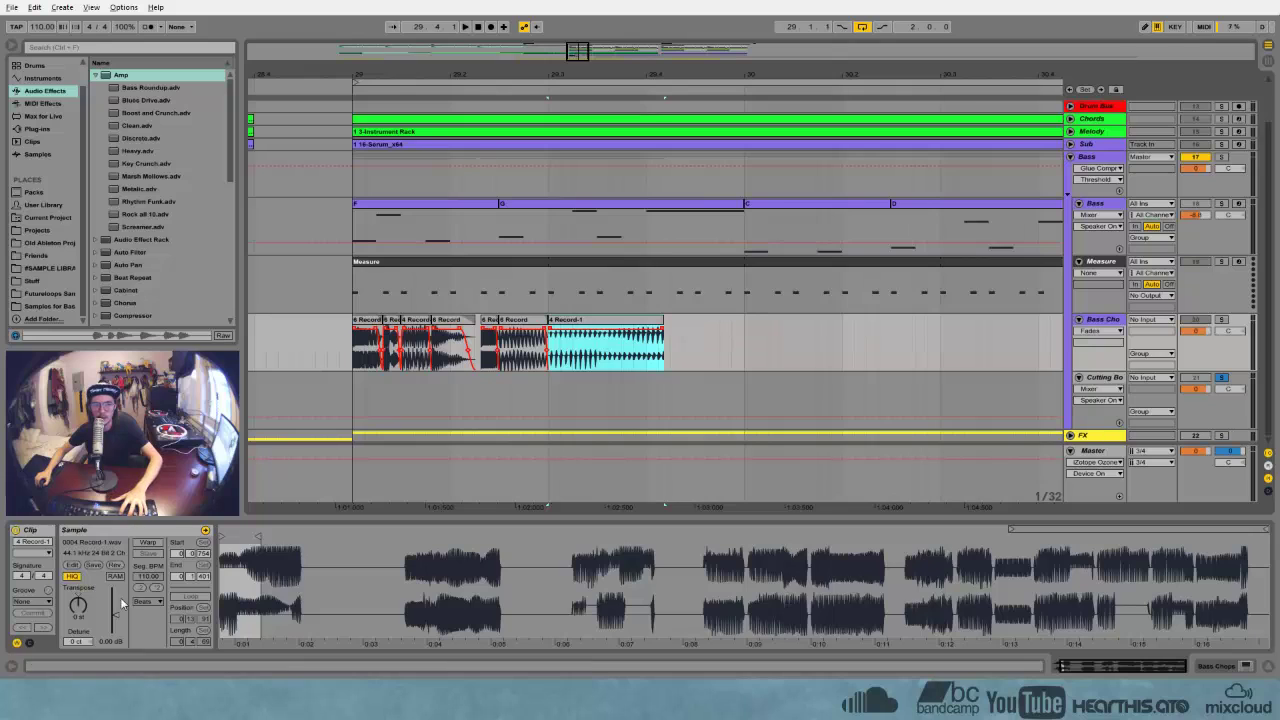
# Transpose the pasted chop at 29.3.1 up to 5 st and extend its end to 29.4.1
pyautogui.click(79, 604)
pyautogui.press('Up')
pyautogui.press('Up')
pyautogui.press('Up')
pyautogui.press('Up')
pyautogui.press('Up')
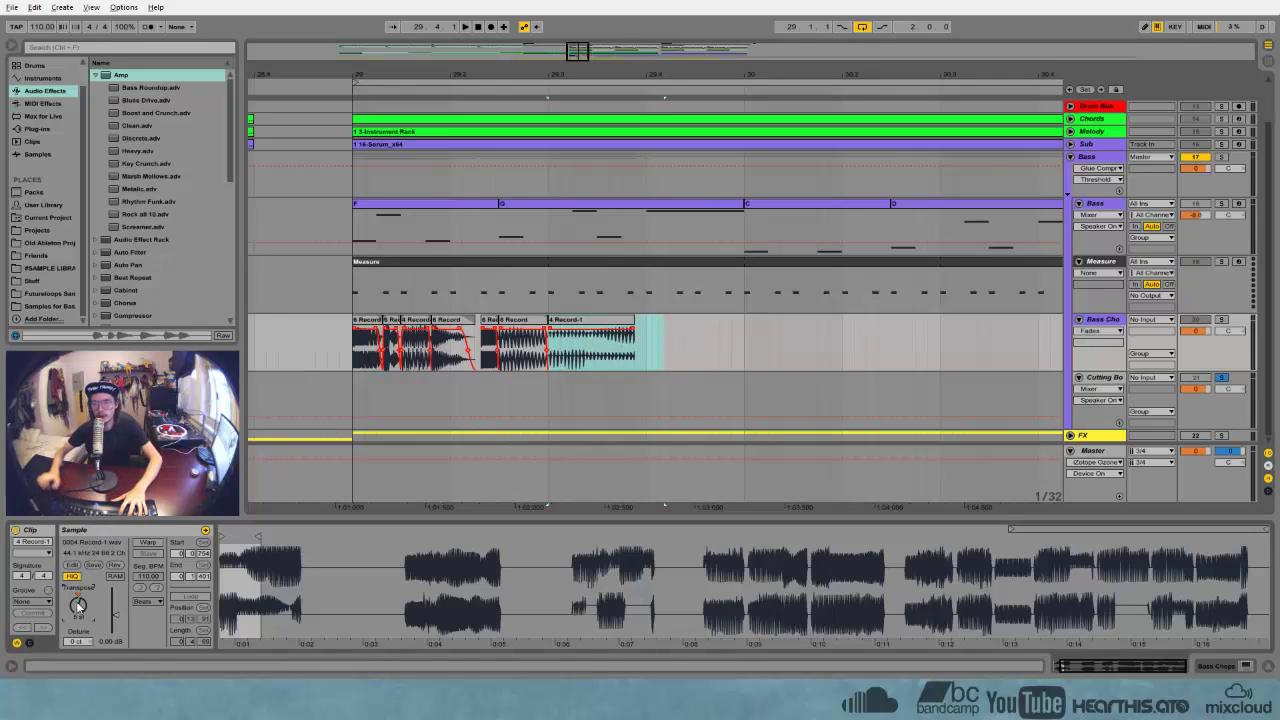
pyautogui.click(670, 350)
pyautogui.moveTo(637, 328); pyautogui.dragTo(645, 325)
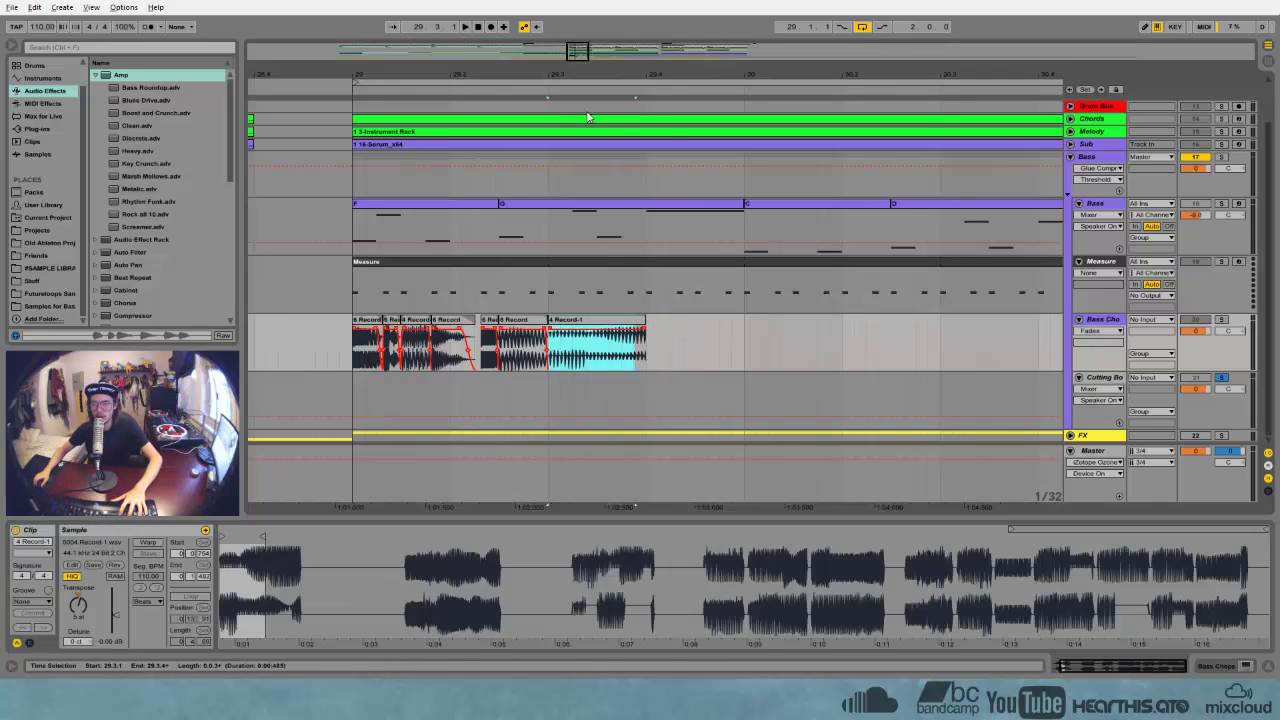
# Split the chop at 29.3.1 on Bass Chops into four pieces at 29.3.2, 29.3.3 and 29.3.4
pyautogui.moveTo(594, 76); pyautogui.dragTo(594, 108)
pyautogui.click(567, 360)
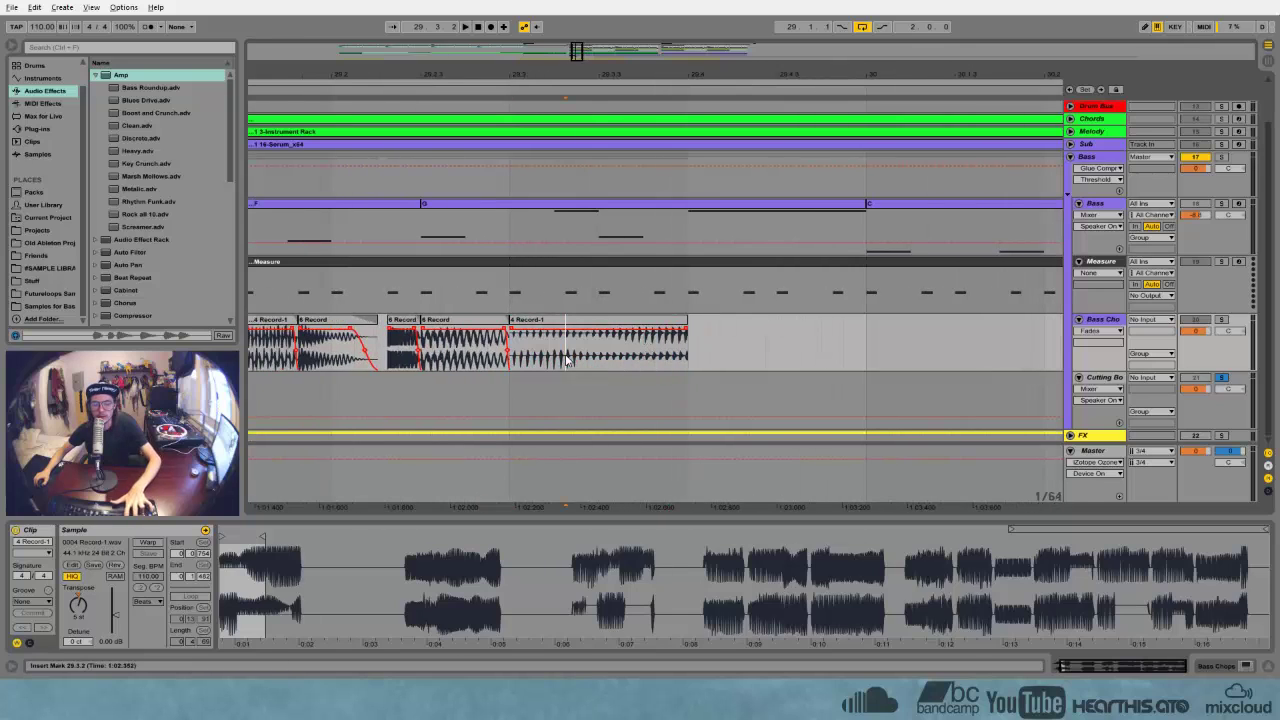
pyautogui.hotkey('ctrl', 'e')
pyautogui.click(600, 354)
pyautogui.hotkey('ctrl', 'e')
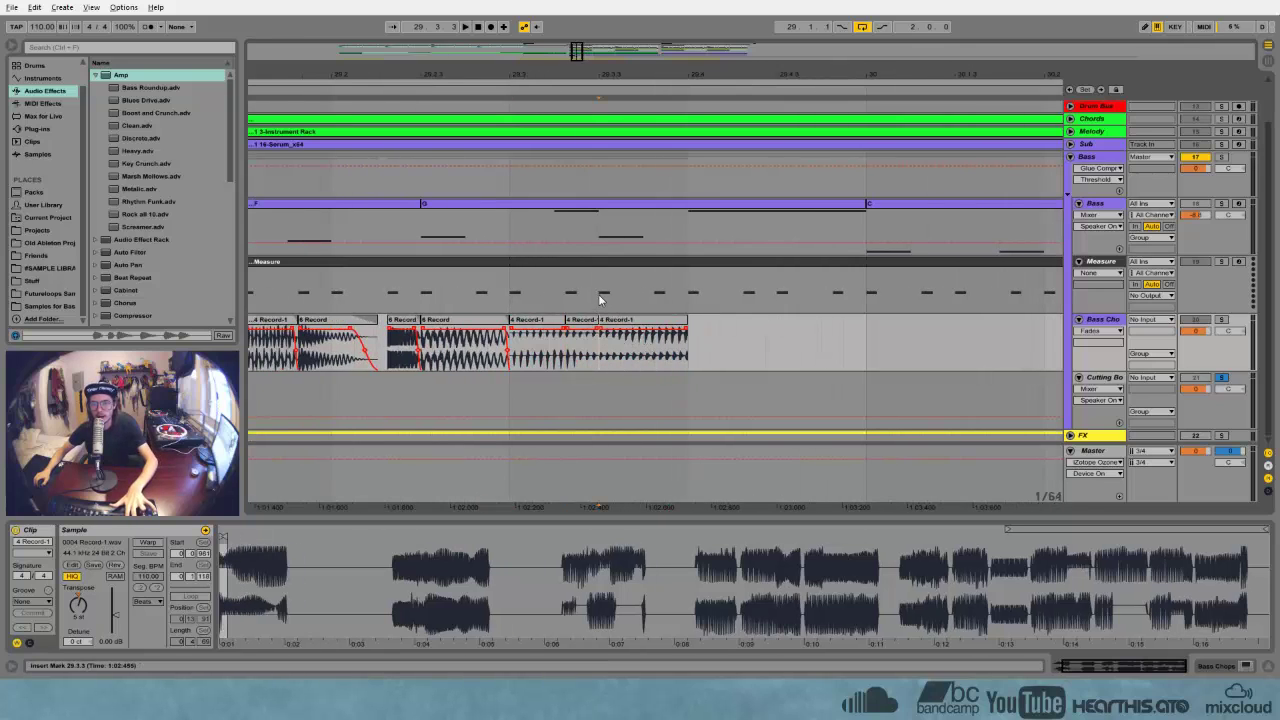
pyautogui.click(654, 341)
pyautogui.hotkey('ctrl', 'e')
# Add long fade-outs to the four pieces between 29.3.1 and 29.4.1 on Bass Chops
pyautogui.moveTo(565, 329); pyautogui.dragTo(529, 331)
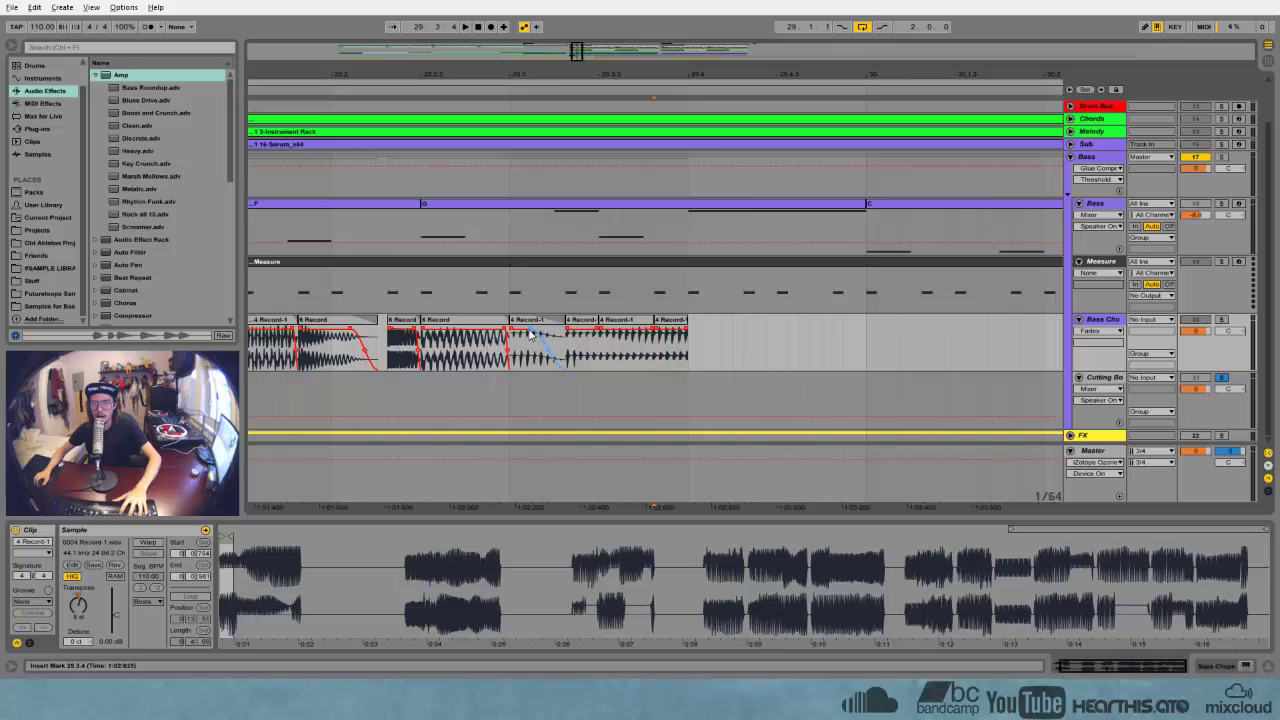
pyautogui.press('-')
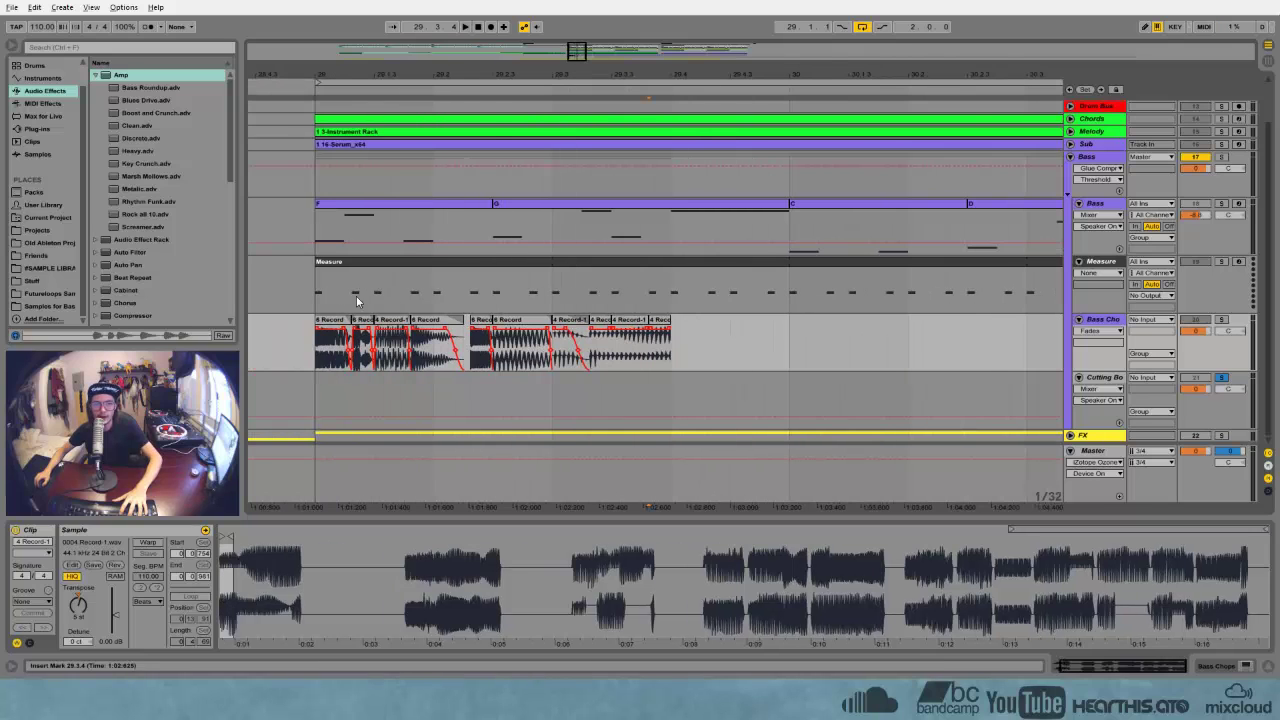
pyautogui.click(566, 320)
pyautogui.press('+')
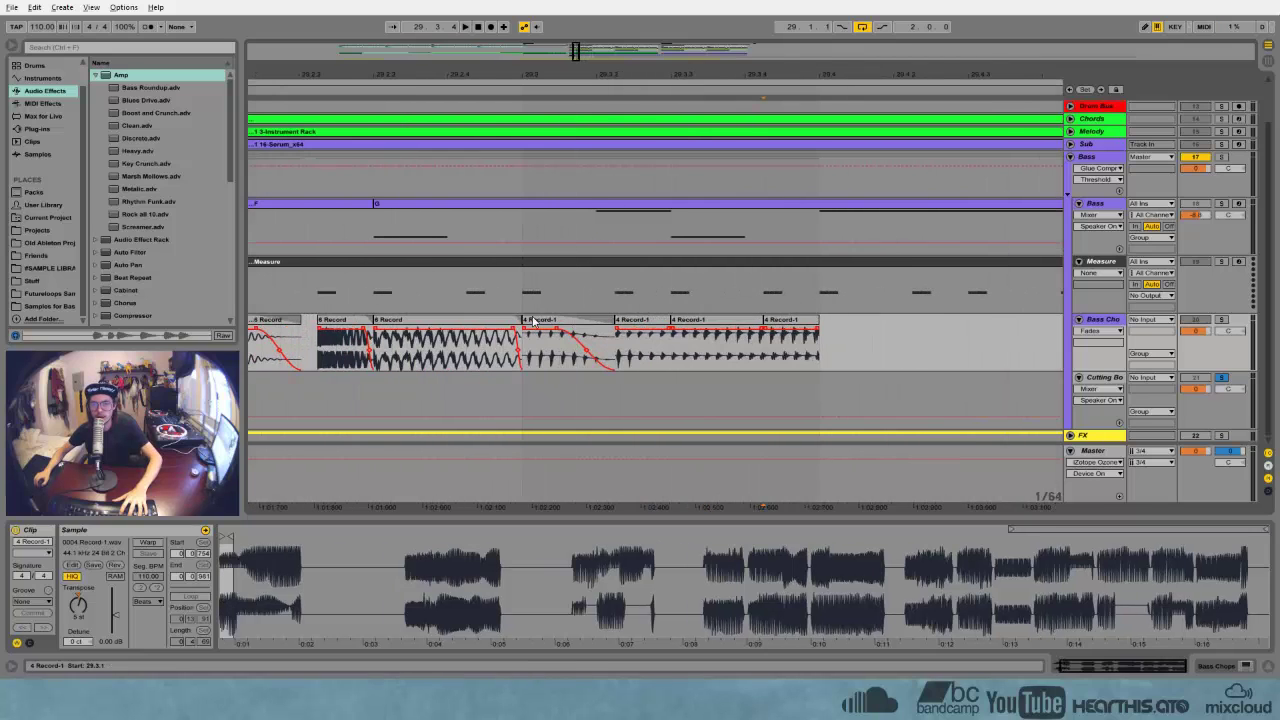
pyautogui.click(529, 330)
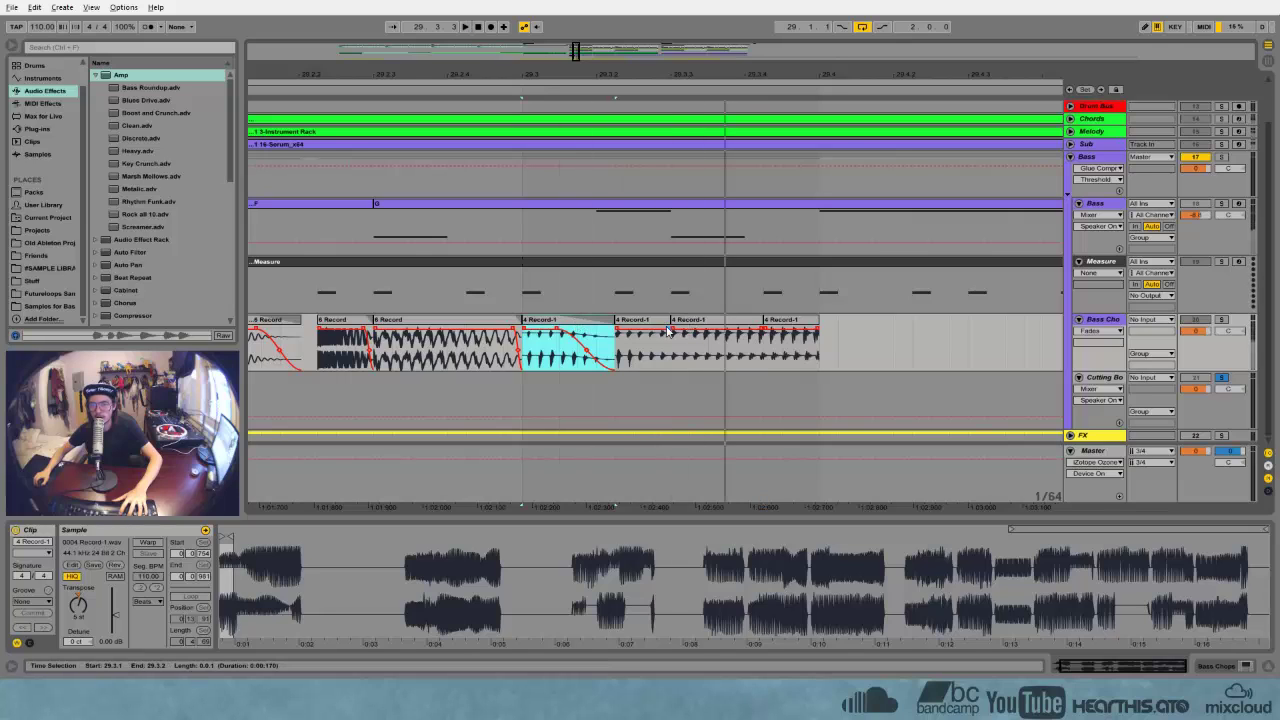
pyautogui.moveTo(761, 331); pyautogui.dragTo(724, 333)
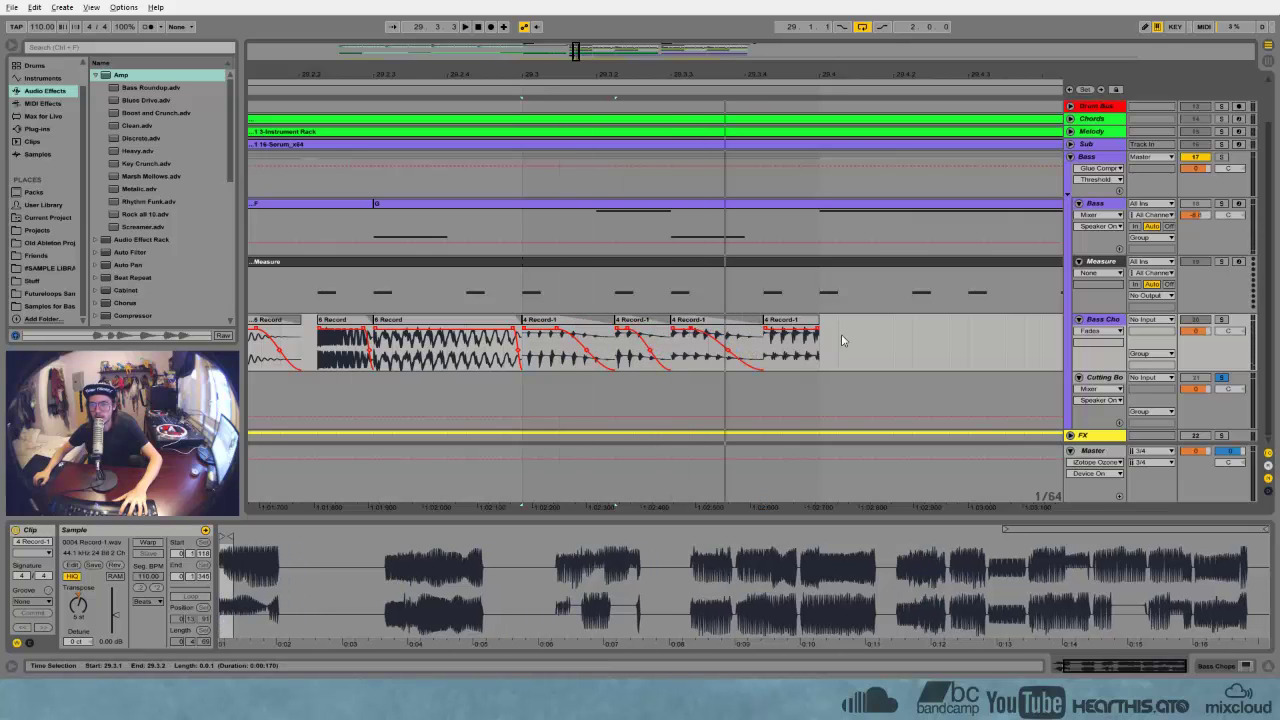
pyautogui.moveTo(820, 334); pyautogui.dragTo(779, 338)
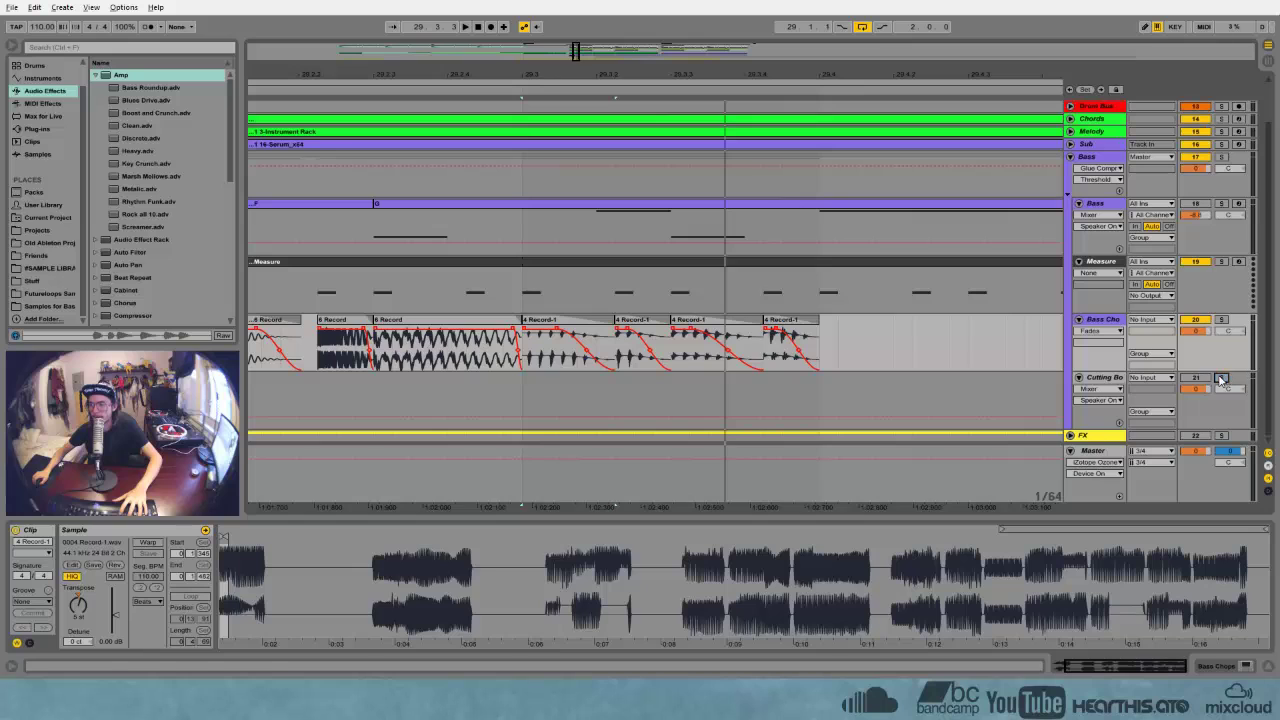
# Play the bass line from 29.2.2 with Cutting Board unsoloed, and delete the piece at 29.3.4 from Bass Chops
pyautogui.click(349, 327)
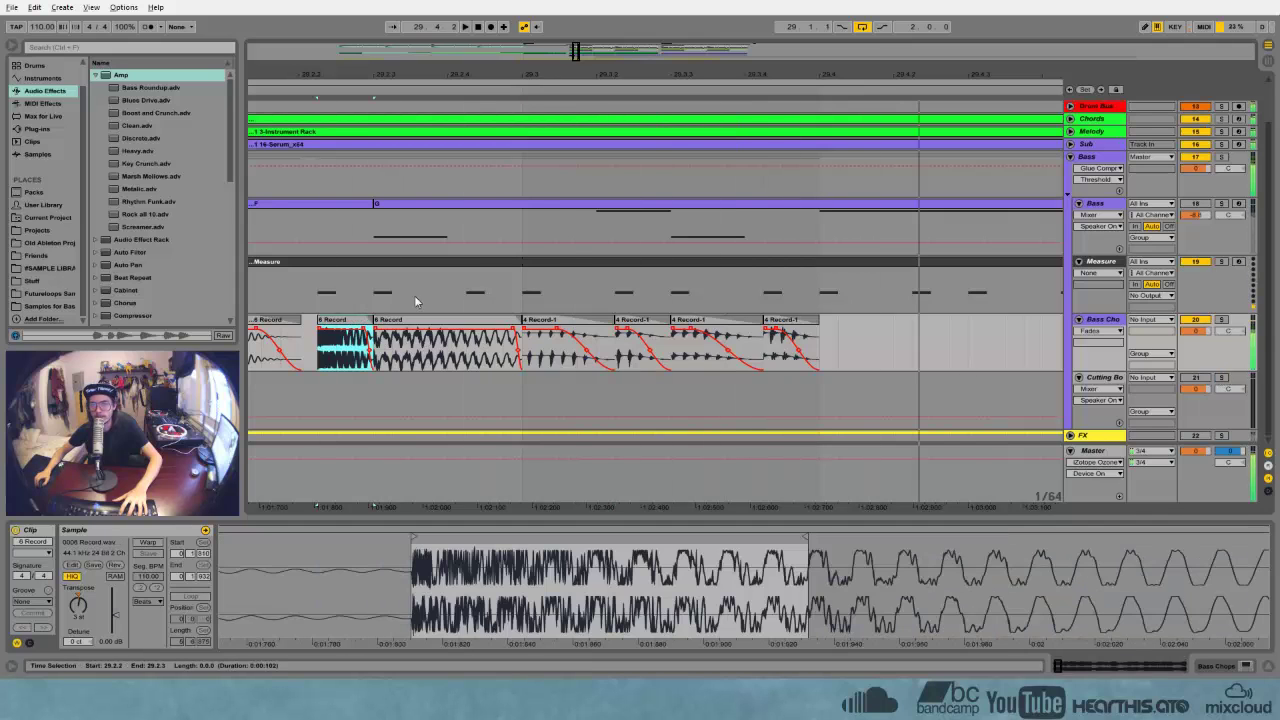
pyautogui.click(556, 205)
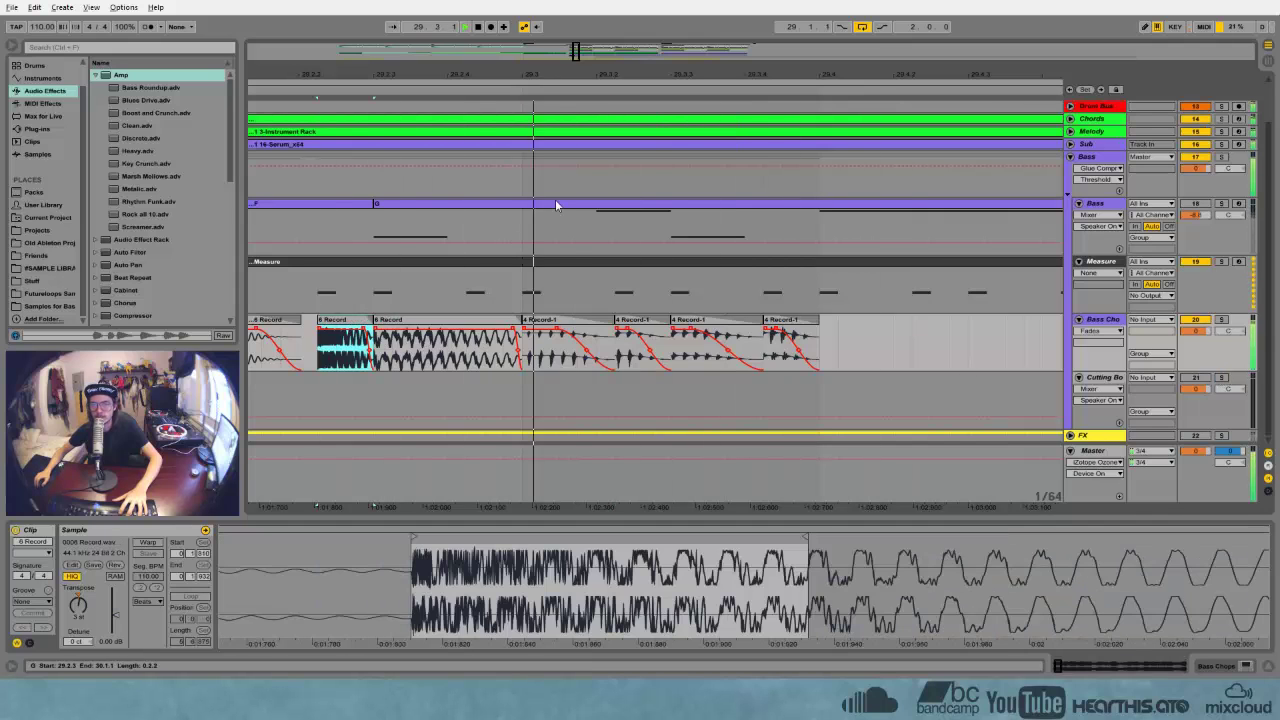
pyautogui.click(797, 331)
pyautogui.press('Delete')
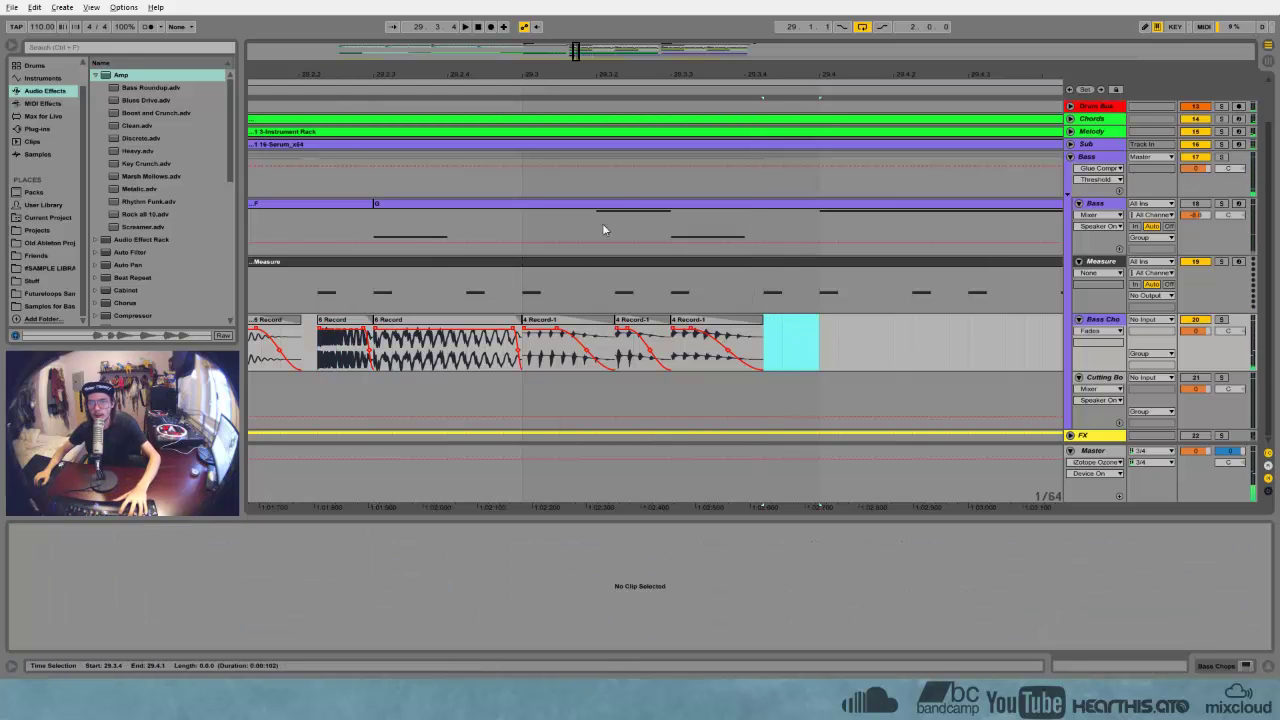
# Solo Cutting Board and audition its recordings between about bars 45 and 49 for the next bass piece
pyautogui.moveTo(637, 73); pyautogui.dragTo(338, 77)
pyautogui.click(709, 378)
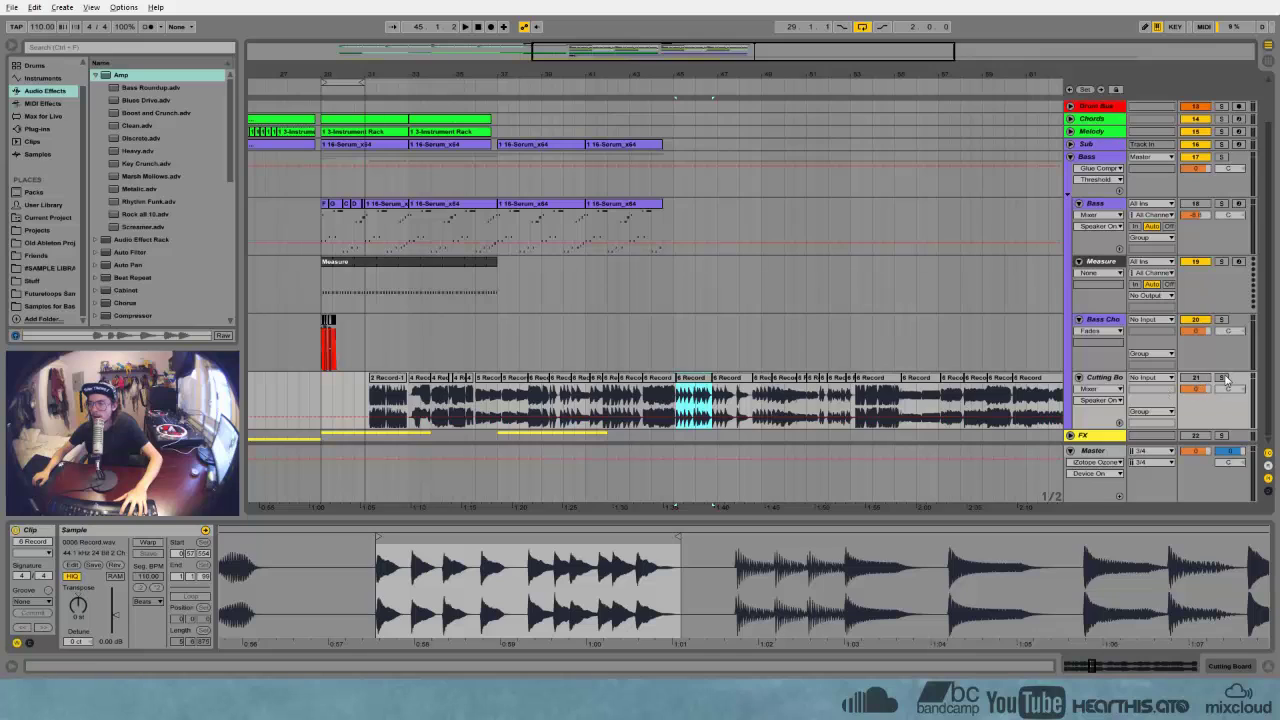
pyautogui.click(1221, 378)
pyautogui.press('space')
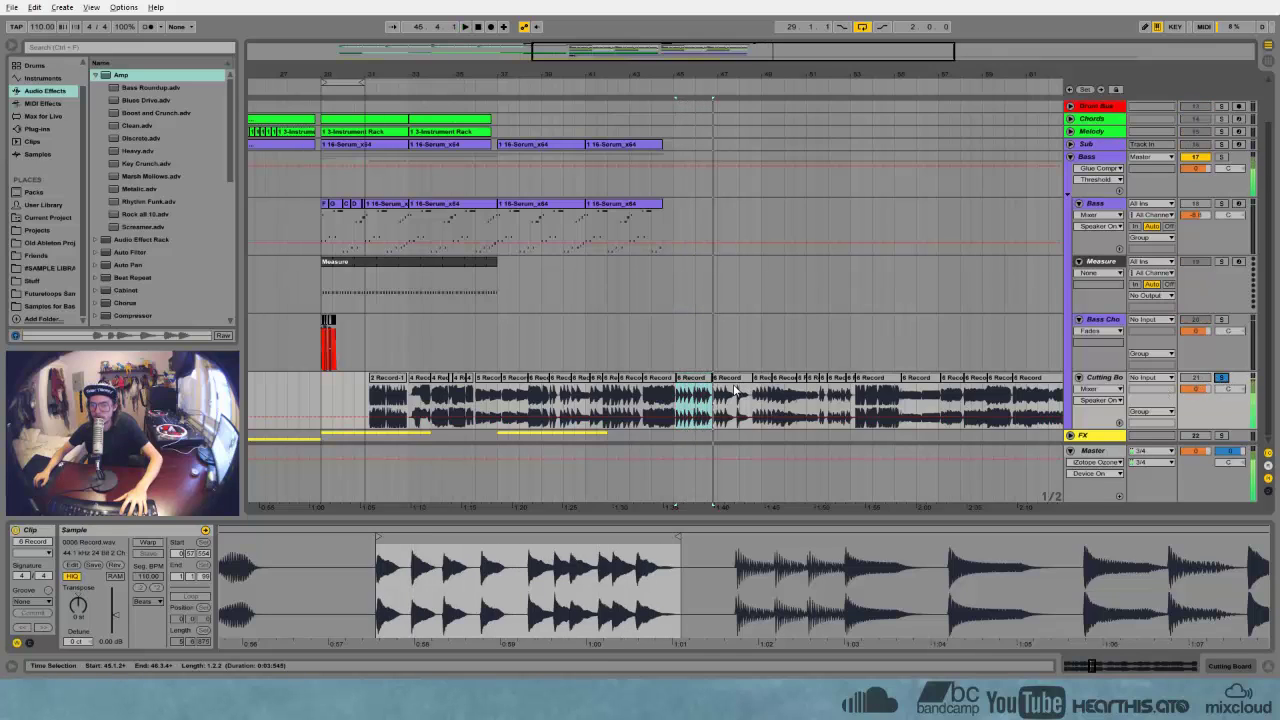
pyautogui.click(735, 379)
pyautogui.press('space')
pyautogui.press('space')
pyautogui.click(760, 378)
pyautogui.press('space')
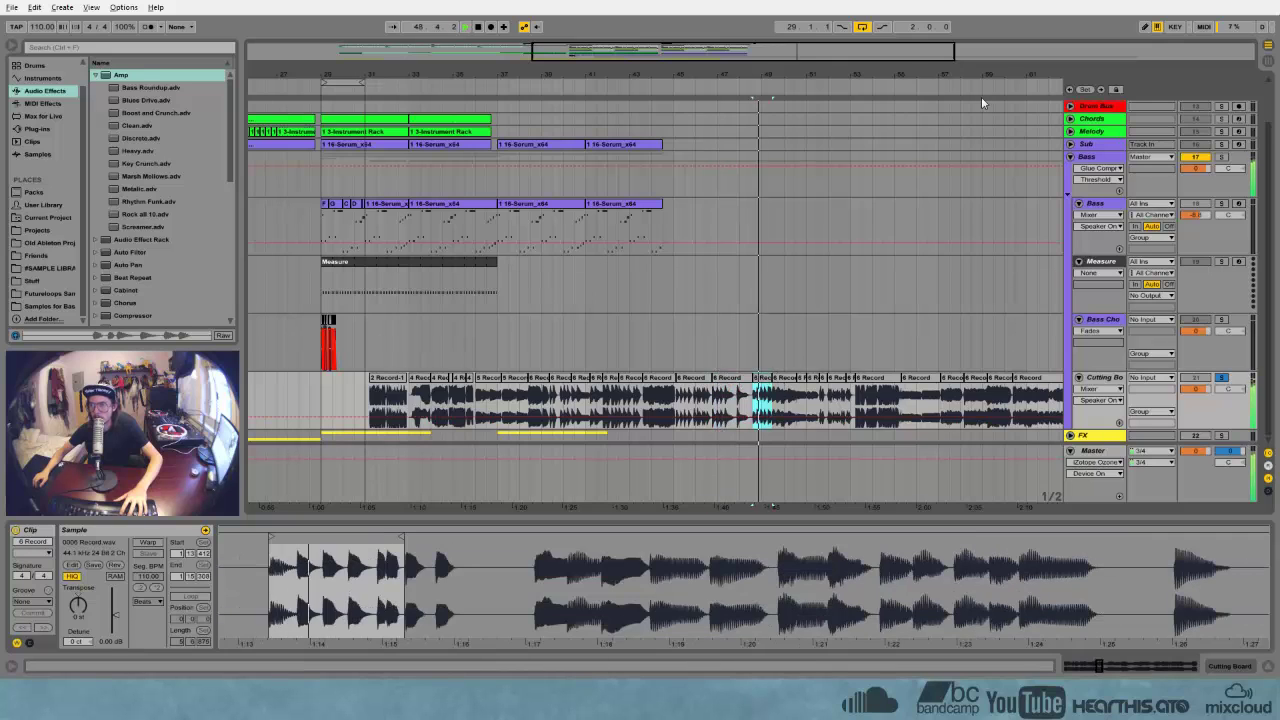
# Audition the Cutting Board recording at about bar 70, from its start and from 70.4.1
pyautogui.moveTo(981, 76); pyautogui.dragTo(758, 76)
pyautogui.click(1011, 378)
pyautogui.press('space')
pyautogui.press('space')
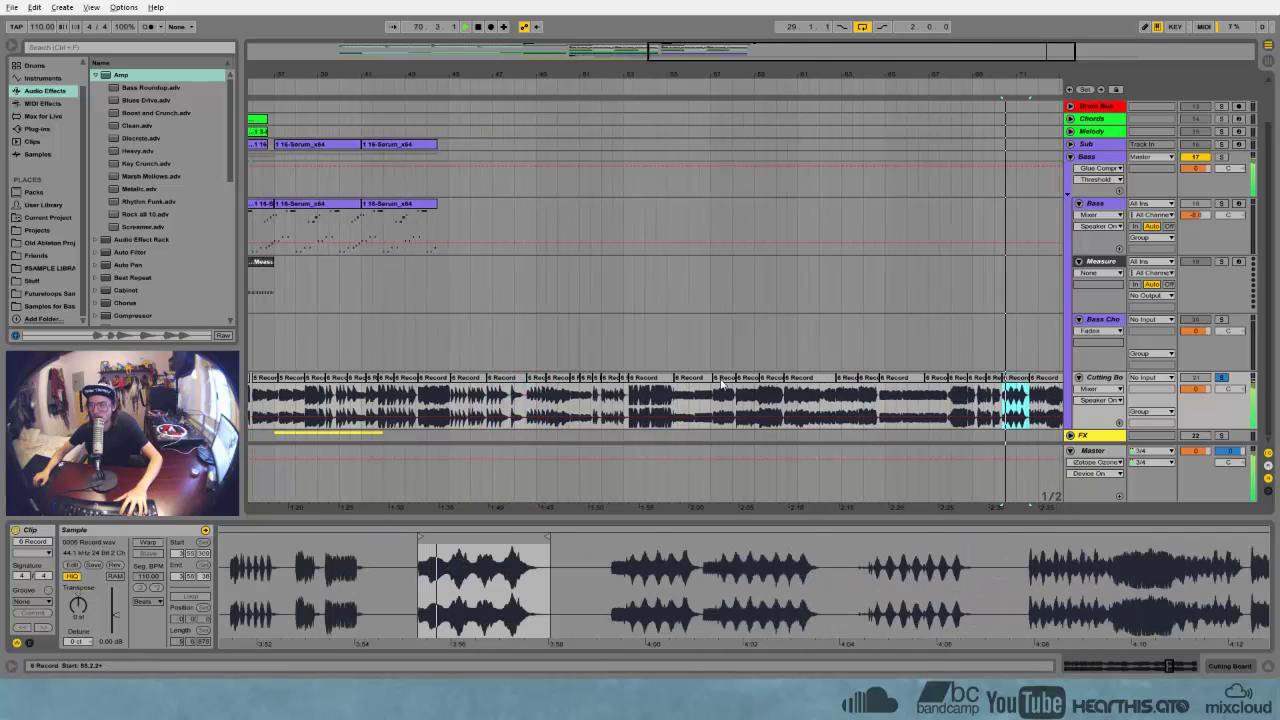
pyautogui.moveTo(1033, 79); pyautogui.dragTo(1037, 270)
pyautogui.click(634, 404)
pyautogui.press('space')
pyautogui.press('space')
pyautogui.press('space')
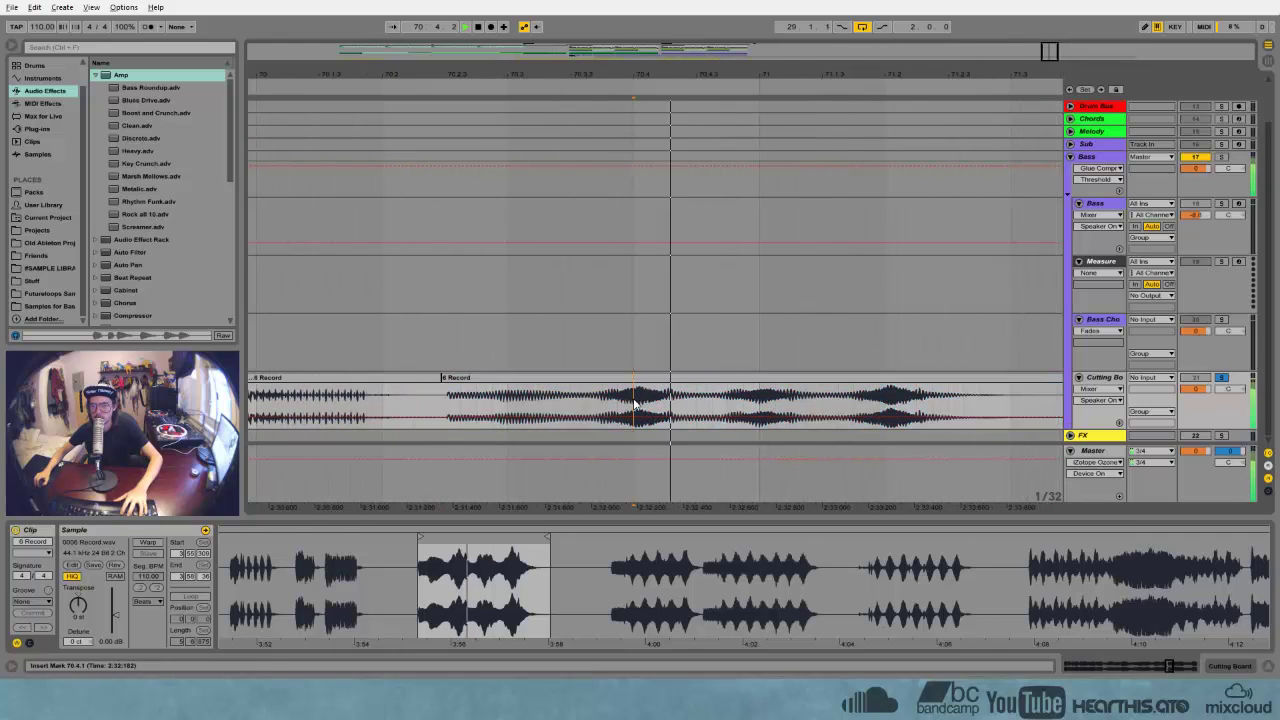
# Audition the soloed Cutting Board recording from several points between about 70.3.4 and 71.2.1
pyautogui.moveTo(634, 404); pyautogui.dragTo(681, 400)
pyautogui.click(728, 402)
pyautogui.press('space')
pyautogui.press('space')
pyautogui.press('space')
pyautogui.press('space')
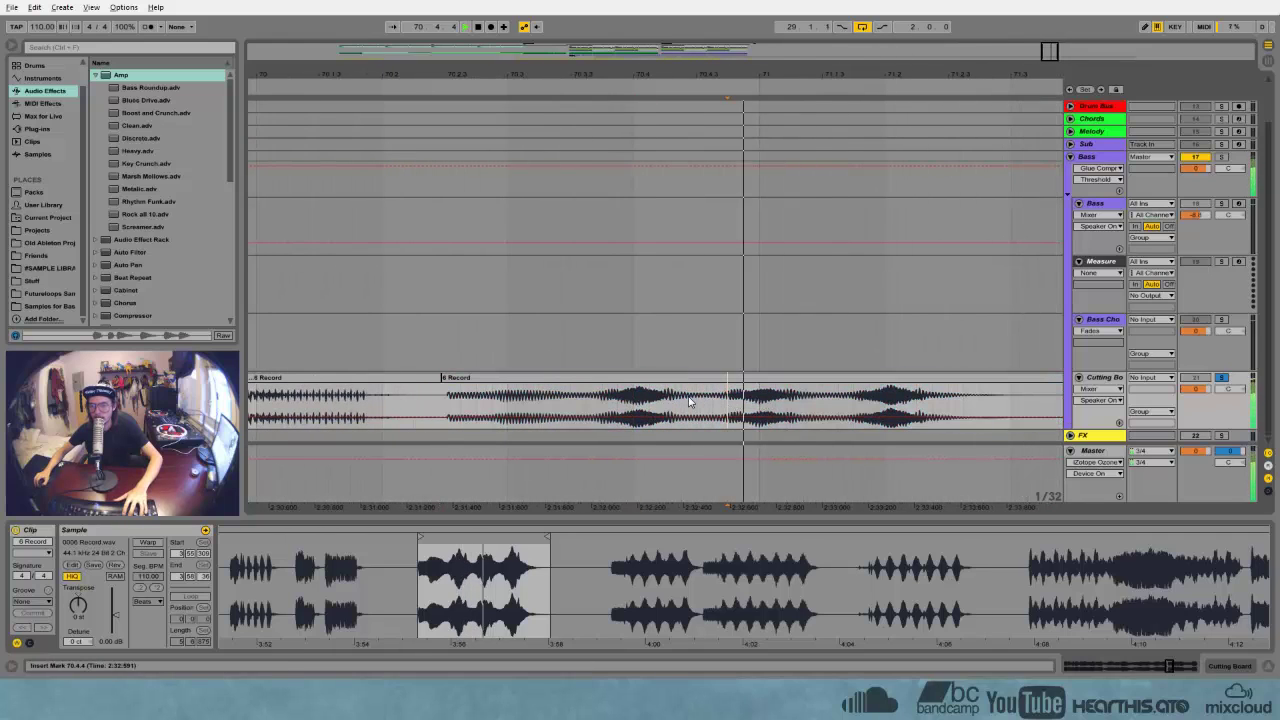
pyautogui.moveTo(603, 402); pyautogui.dragTo(632, 402)
pyautogui.press('space')
pyautogui.click(853, 405)
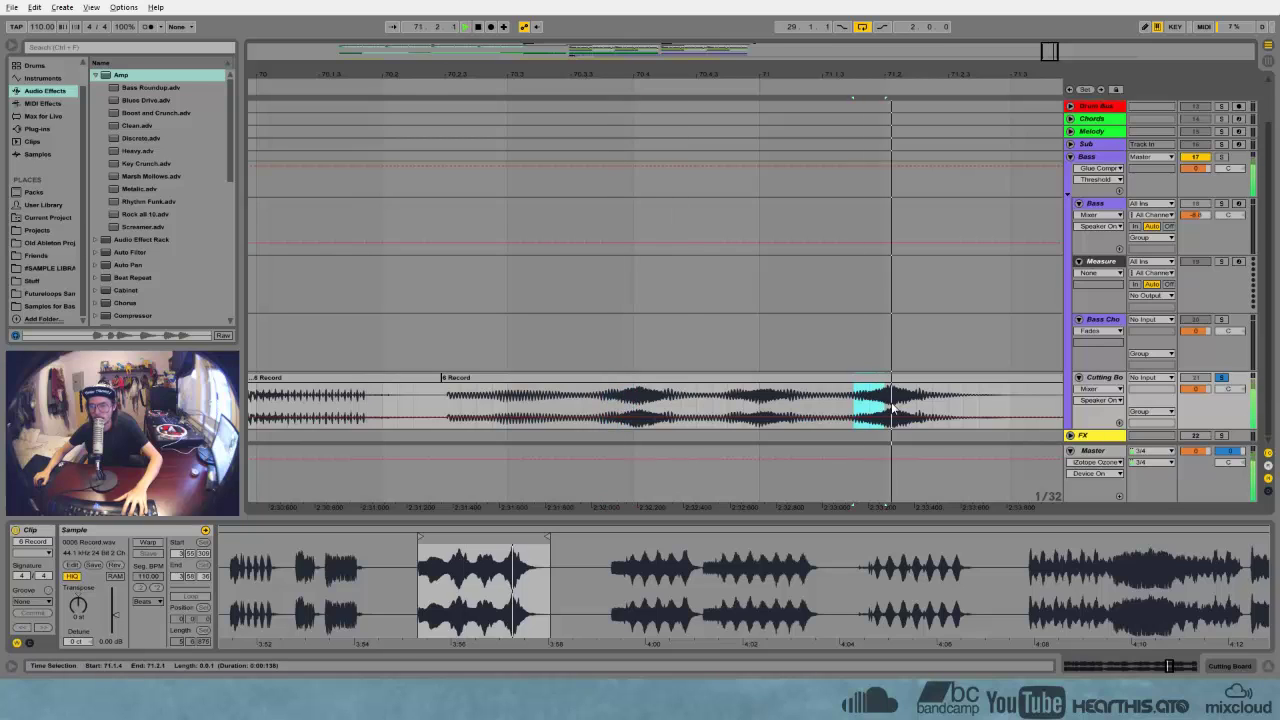
pyautogui.click(889, 407)
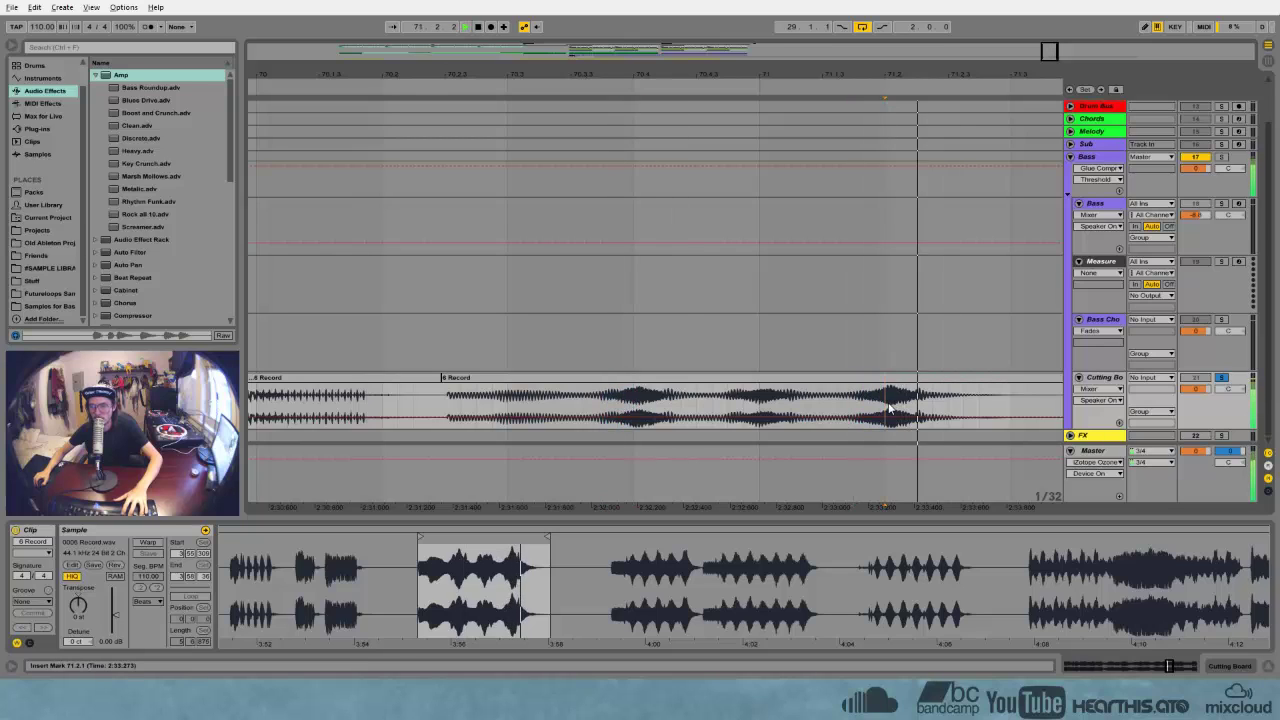
# Copy the 71.2.1 to 71.2.4 section of the Cutting Board recording and paste it at 29.3.4 on Bass Chops
pyautogui.moveTo(889, 407); pyautogui.dragTo(1002, 410)
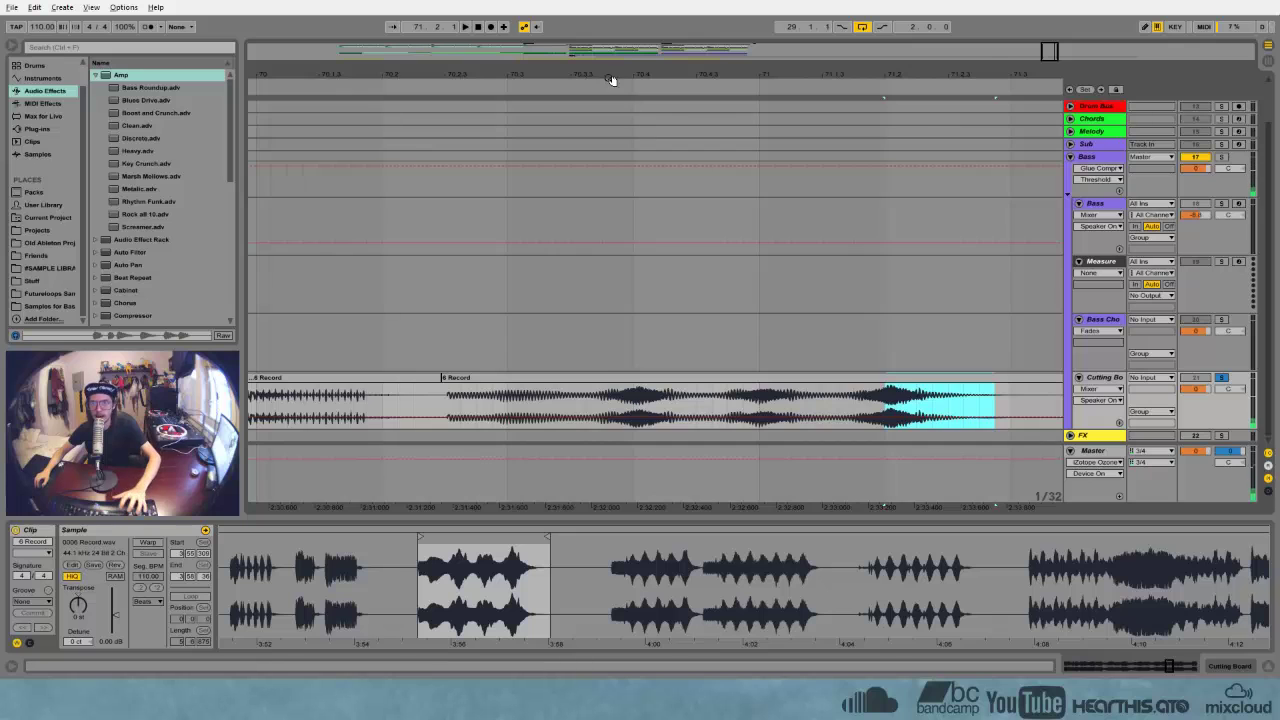
pyautogui.moveTo(612, 80); pyautogui.dragTo(612, 15)
pyautogui.moveTo(448, 78); pyautogui.dragTo(570, 210)
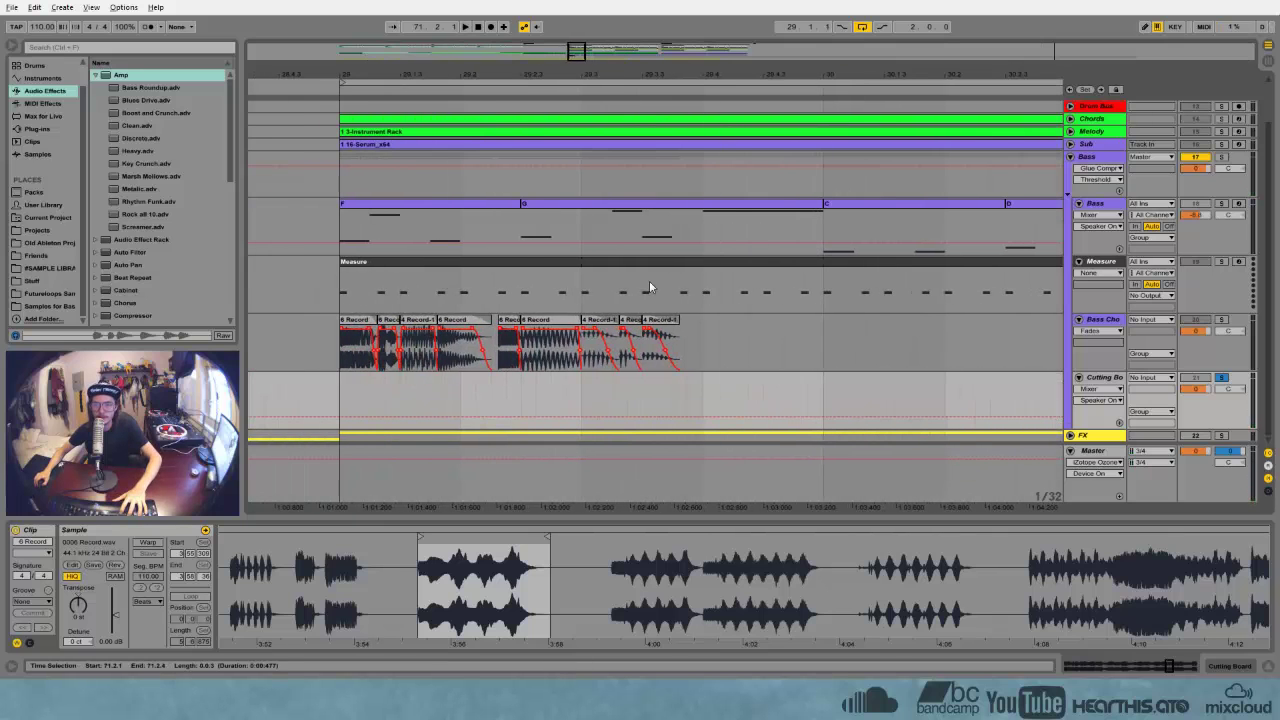
pyautogui.click(681, 331)
pyautogui.hotkey('ctrl', 'v')
pyautogui.click(735, 325)
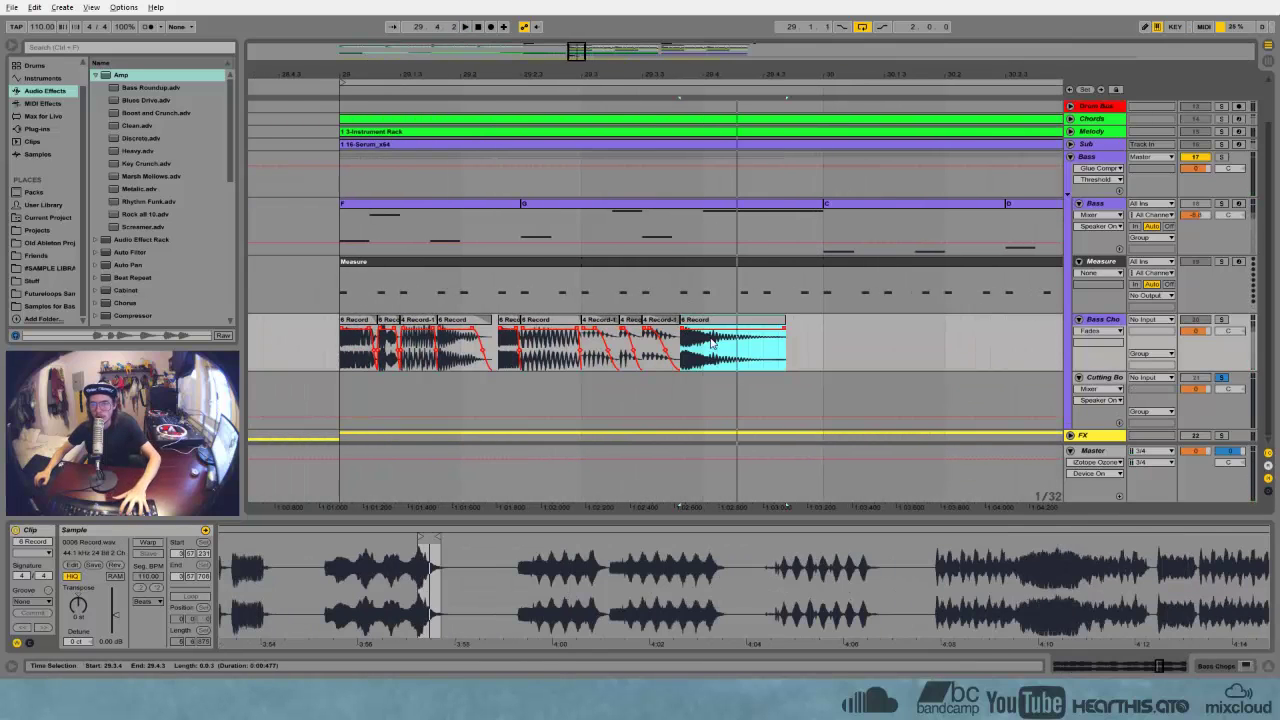
# Transpose the pasted piece at 29.3.4 up, and play the bass line with Cutting Board unsoloed
pyautogui.click(88, 605)
pyautogui.press('Up')
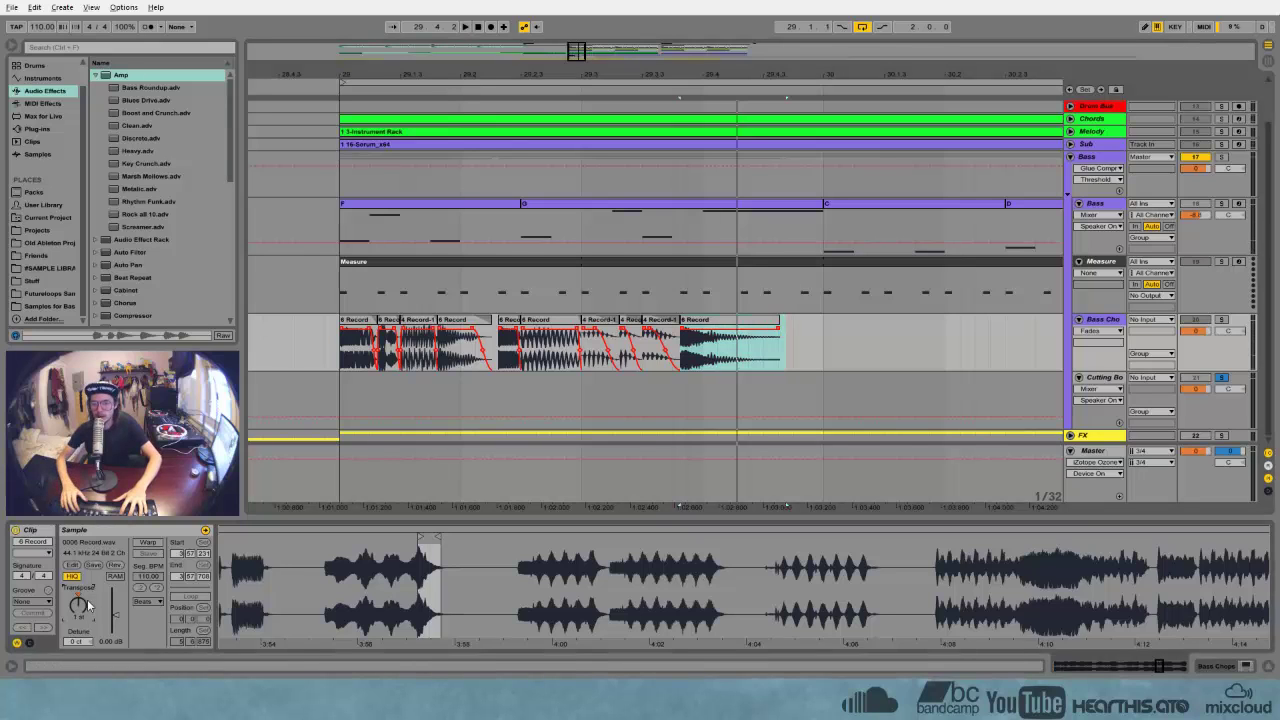
pyautogui.press('space')
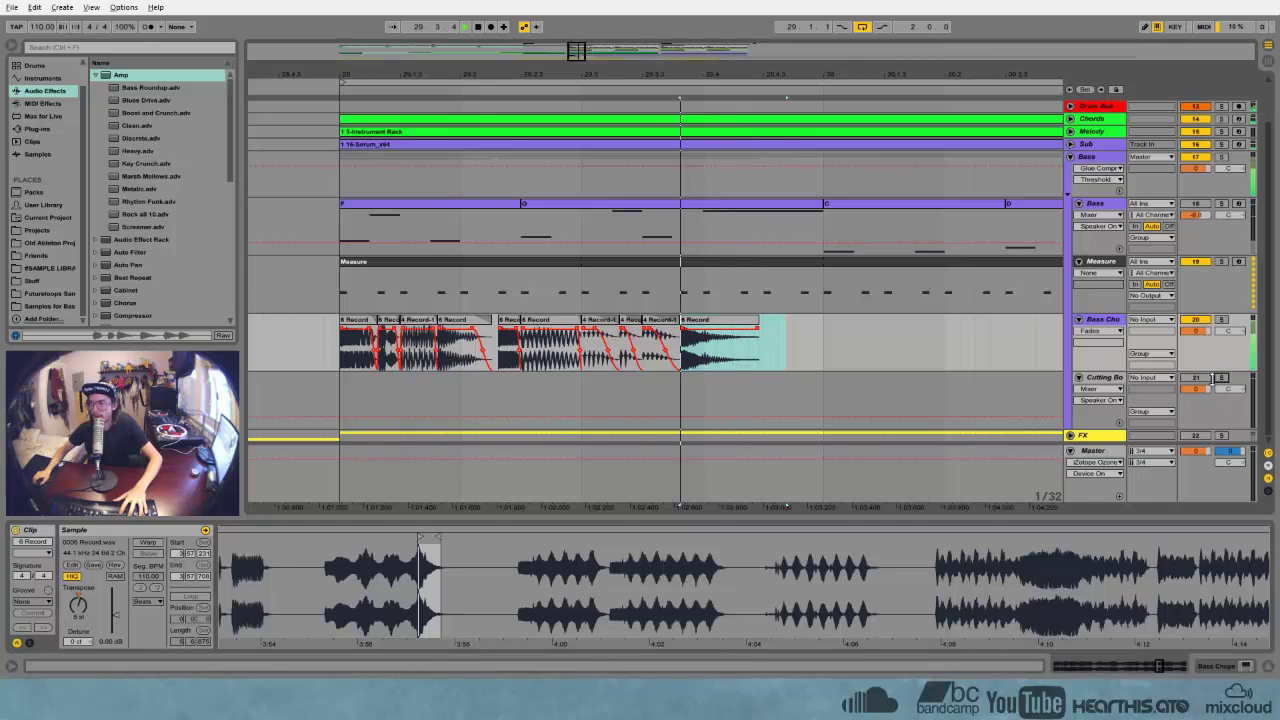
pyautogui.click(366, 330)
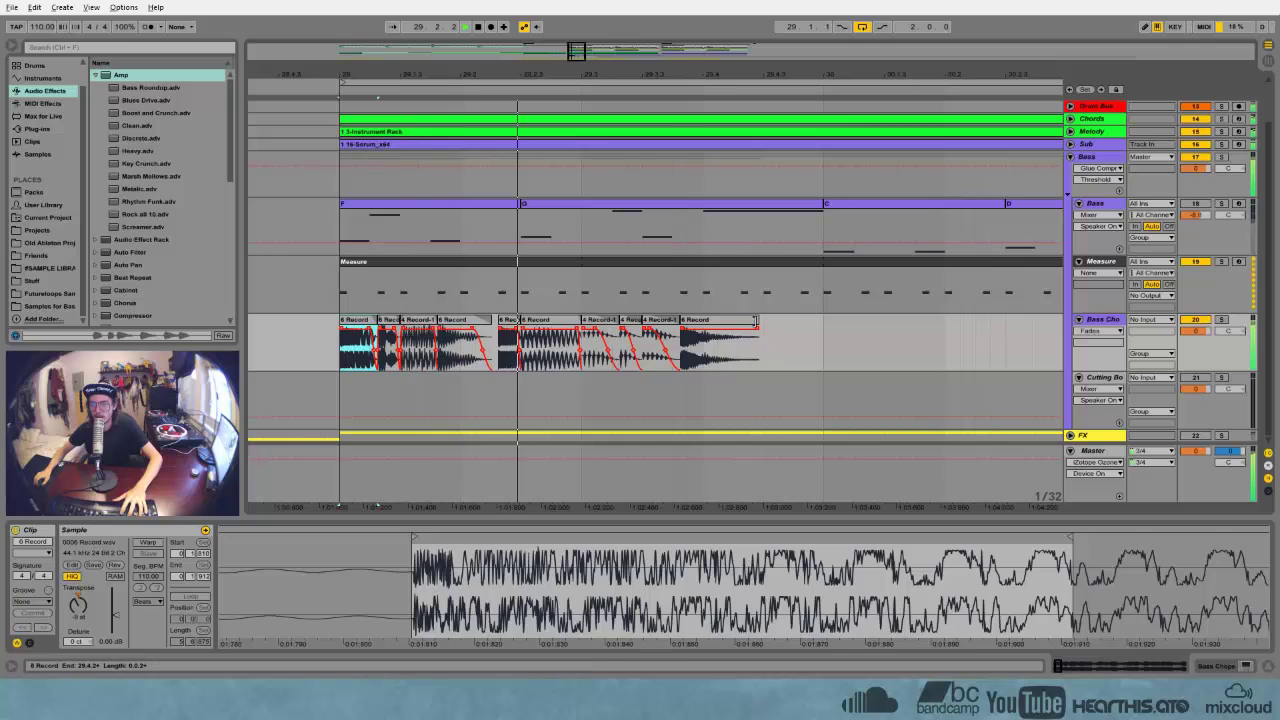
# Shorten the piece at 29.3.4 on Bass Chops to end at 29.4.1 and give it a long fade-out
pyautogui.moveTo(758, 335); pyautogui.dragTo(700, 335)
pyautogui.press('Delete')
pyautogui.click(690, 321)
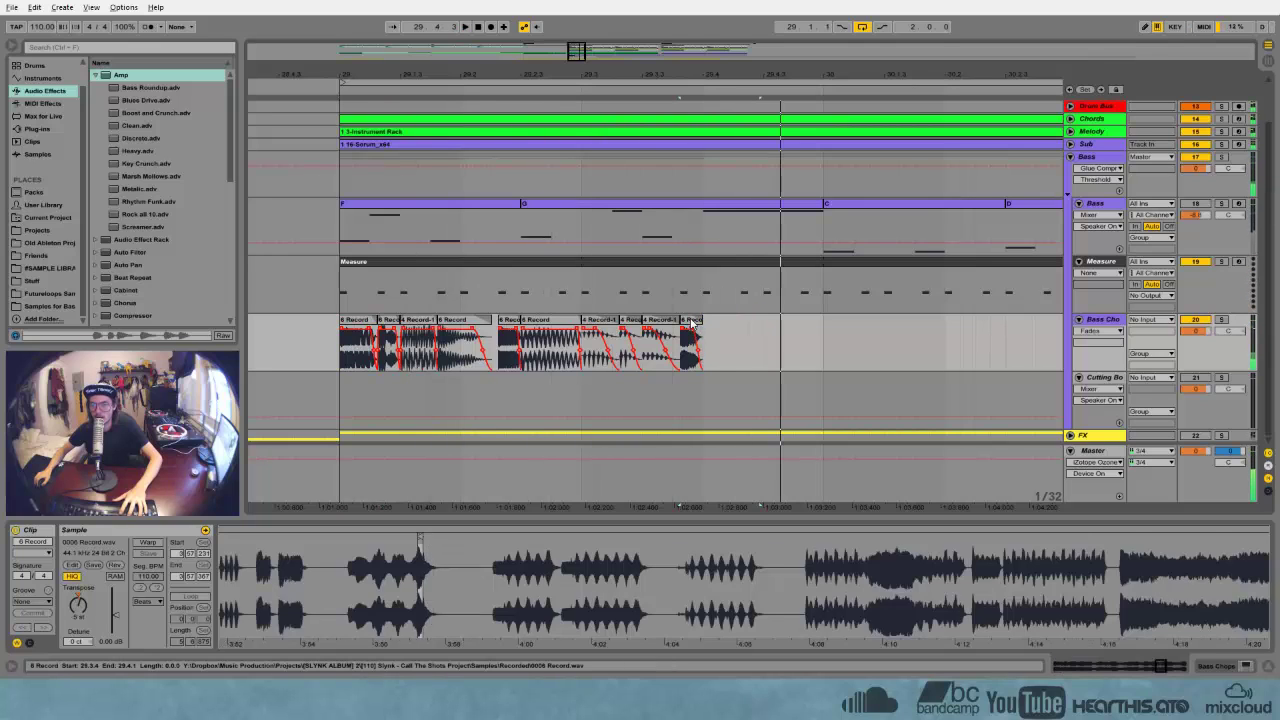
pyautogui.click(702, 331)
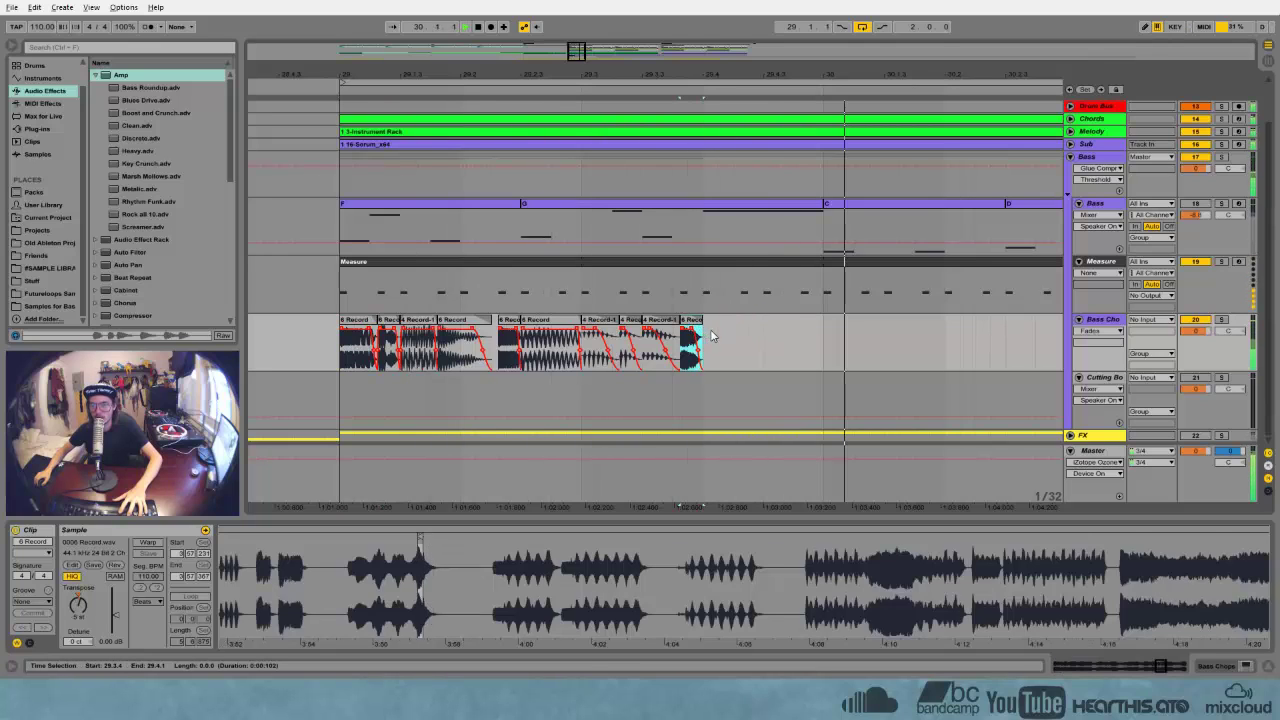
# Play the line from 29.1.1 and turn the Bass track on alongside Bass Chops
pyautogui.press('space')
pyautogui.click(359, 321)
pyautogui.press('space')
pyautogui.click(1193, 205)
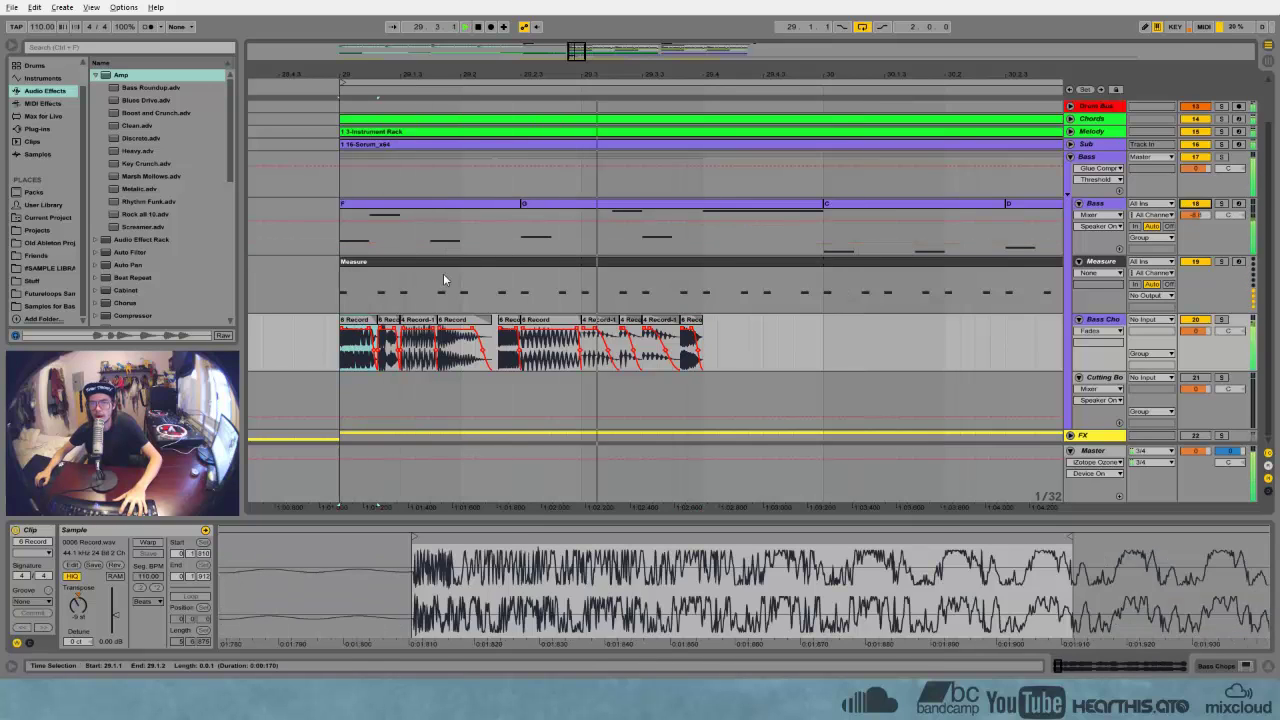
pyautogui.click(735, 338)
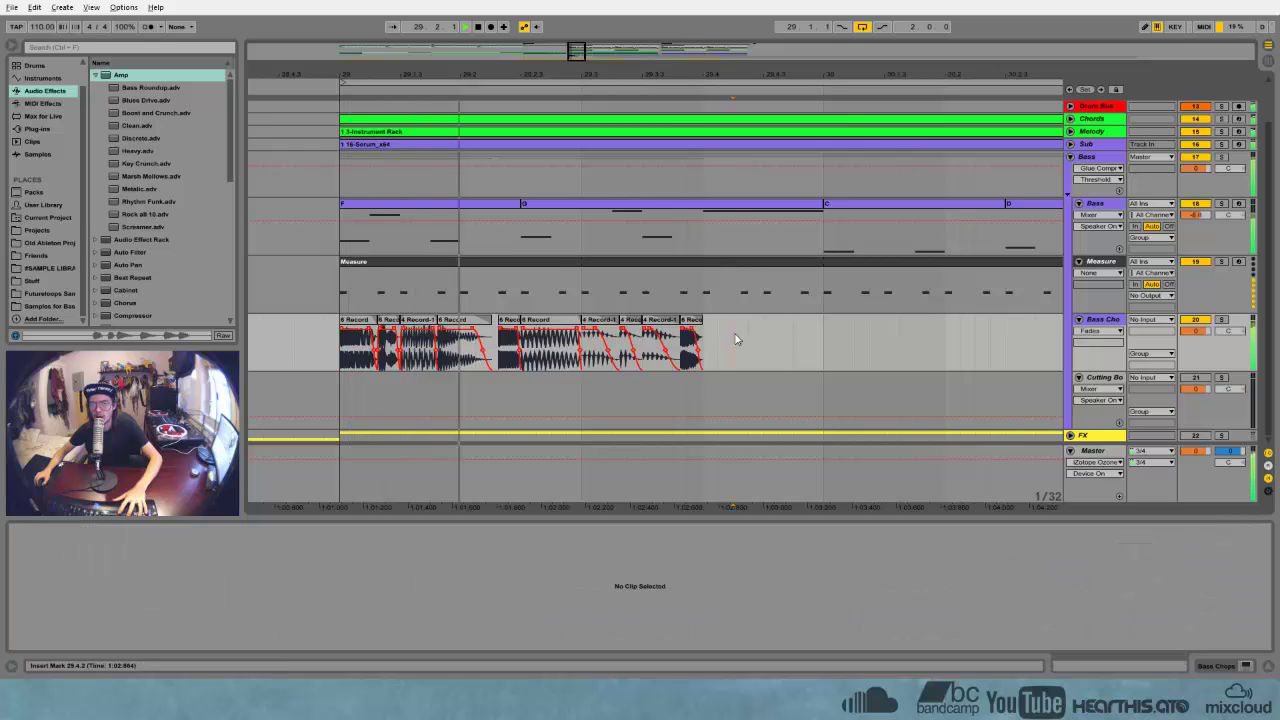
# Delete the piece at 29.3.4 from Bass Chops and replay the line from 29.1.1
pyautogui.click(698, 321)
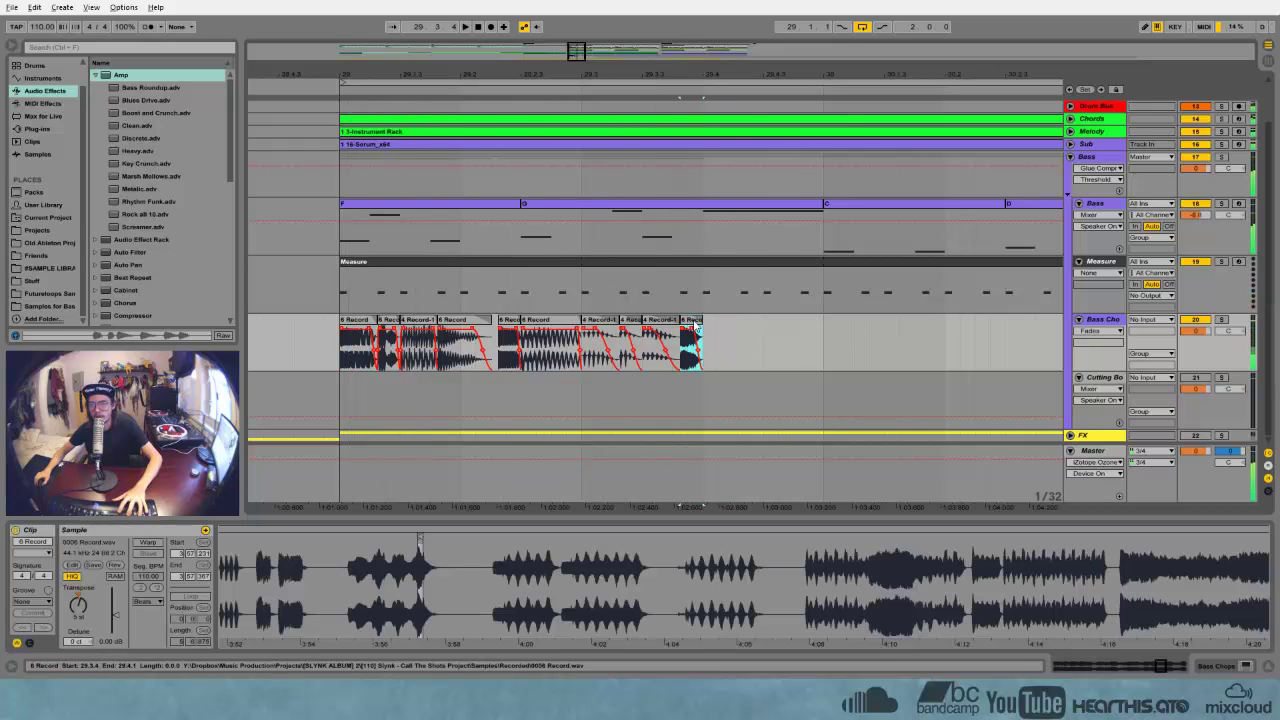
pyautogui.press('Delete')
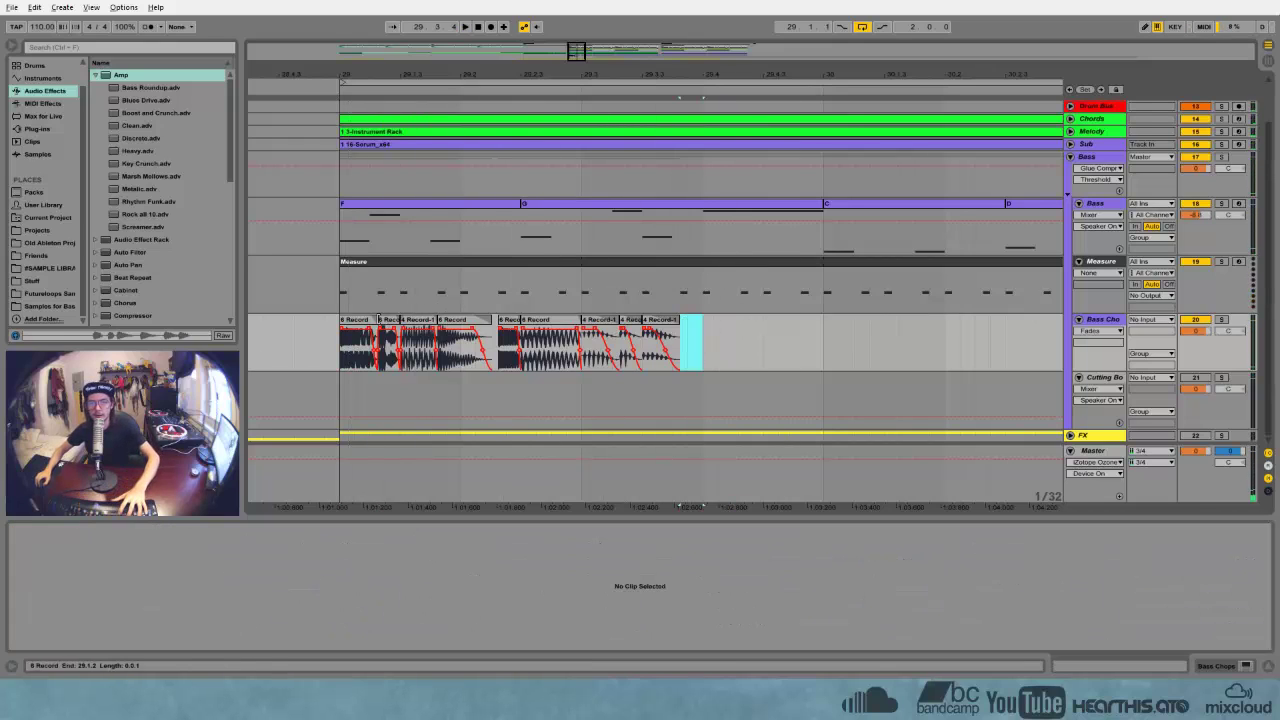
pyautogui.click(371, 320)
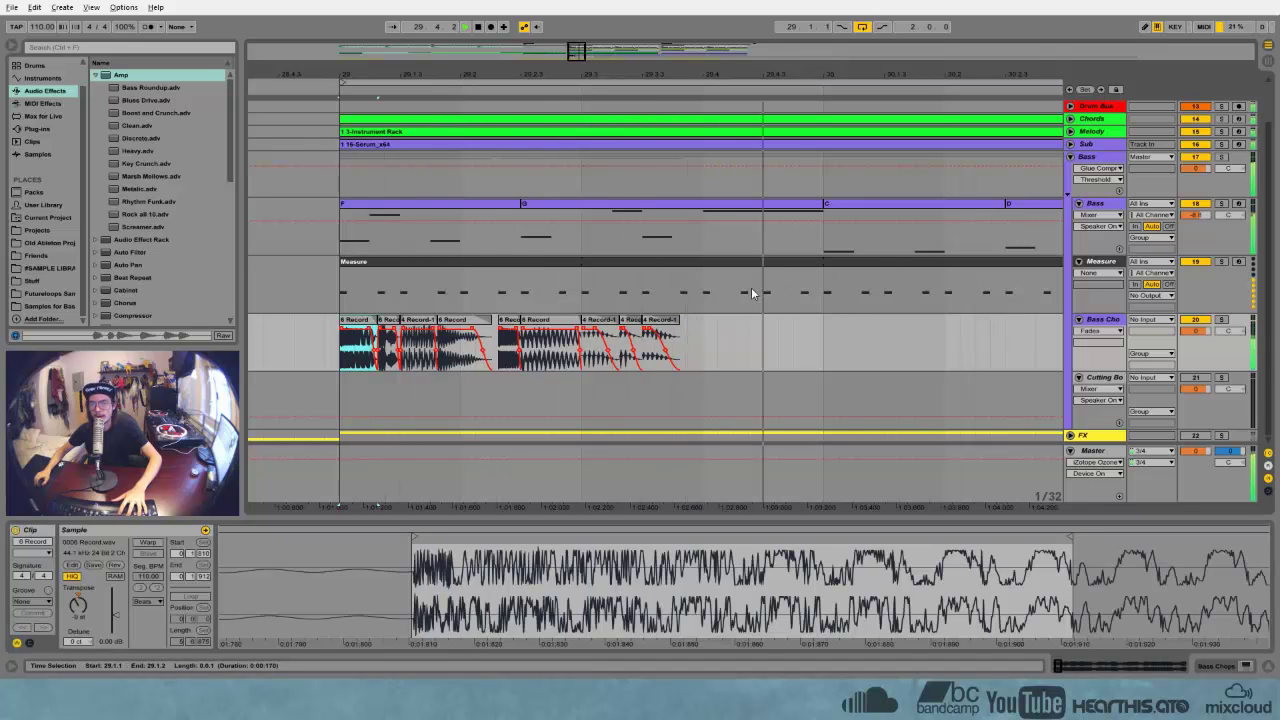
pyautogui.press('space')
pyautogui.press('space')
pyautogui.press('space')
pyautogui.press('space')
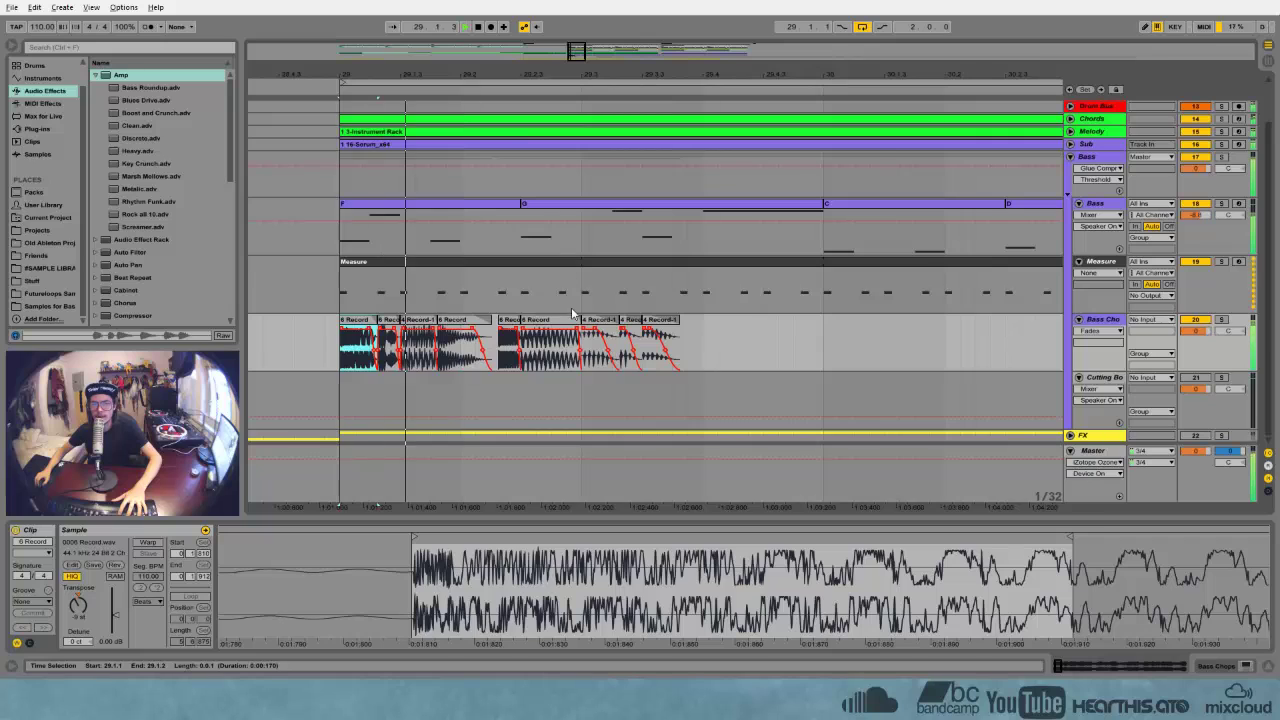
# Move the Bass Chops piece at 29.3.1 to 29.3.4 and play the line from 29.1.1
pyautogui.click(535, 322)
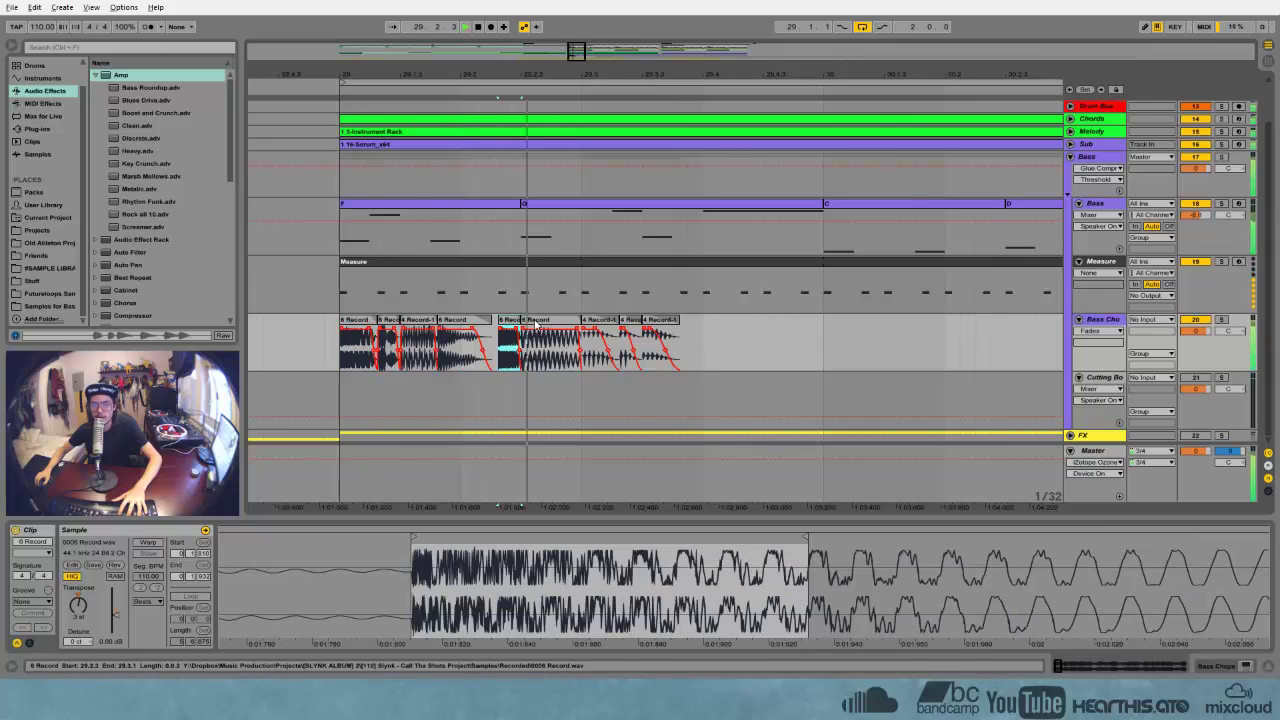
pyautogui.click(601, 330)
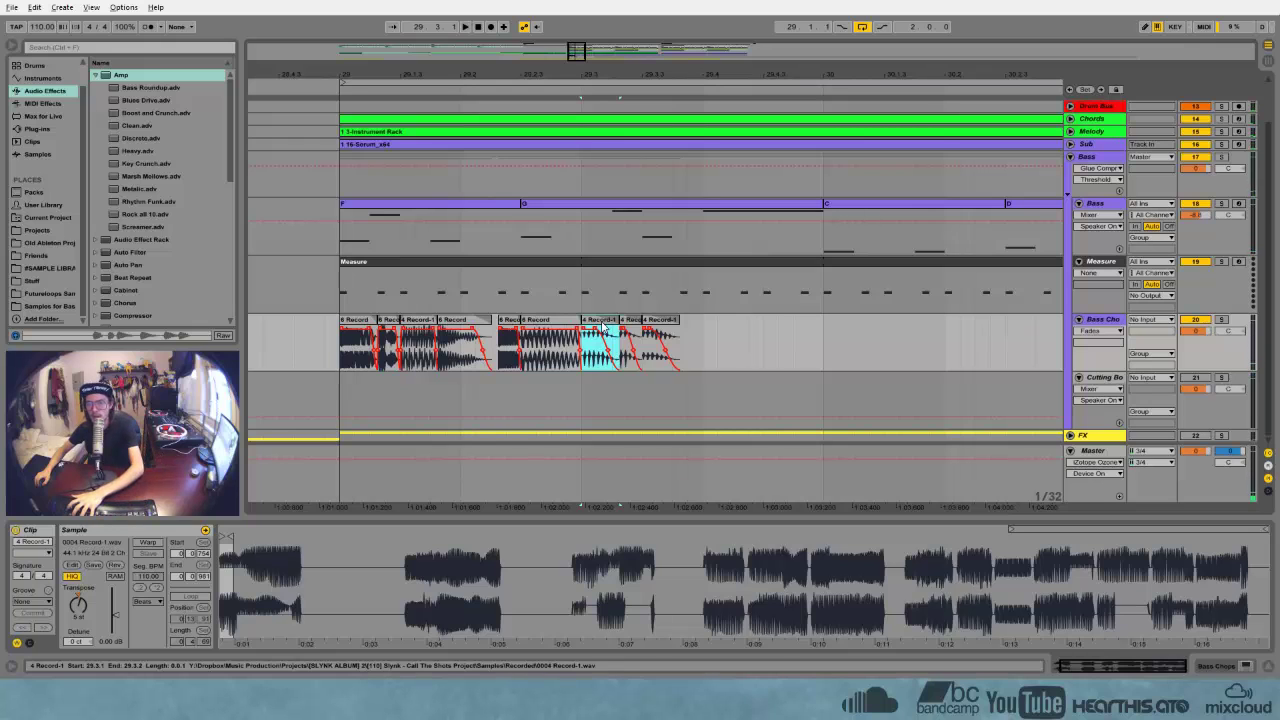
pyautogui.moveTo(603, 328); pyautogui.dragTo(701, 328)
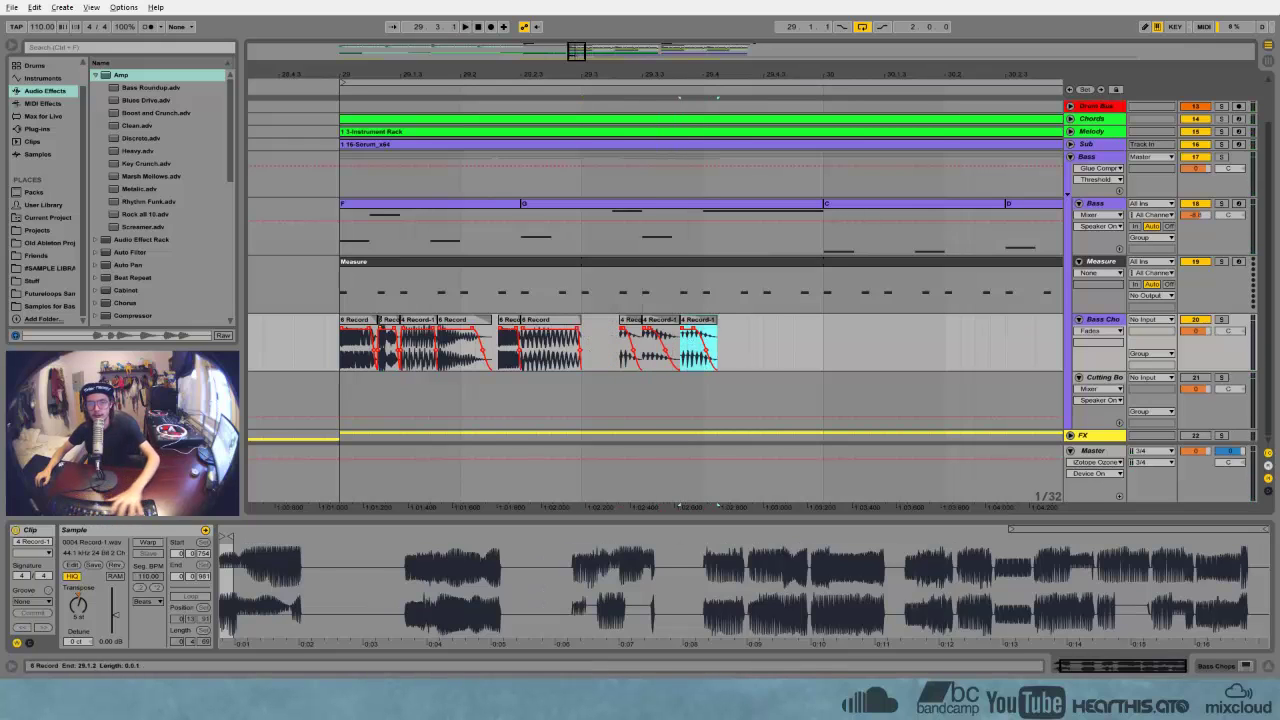
pyautogui.click(374, 320)
pyautogui.press('space')
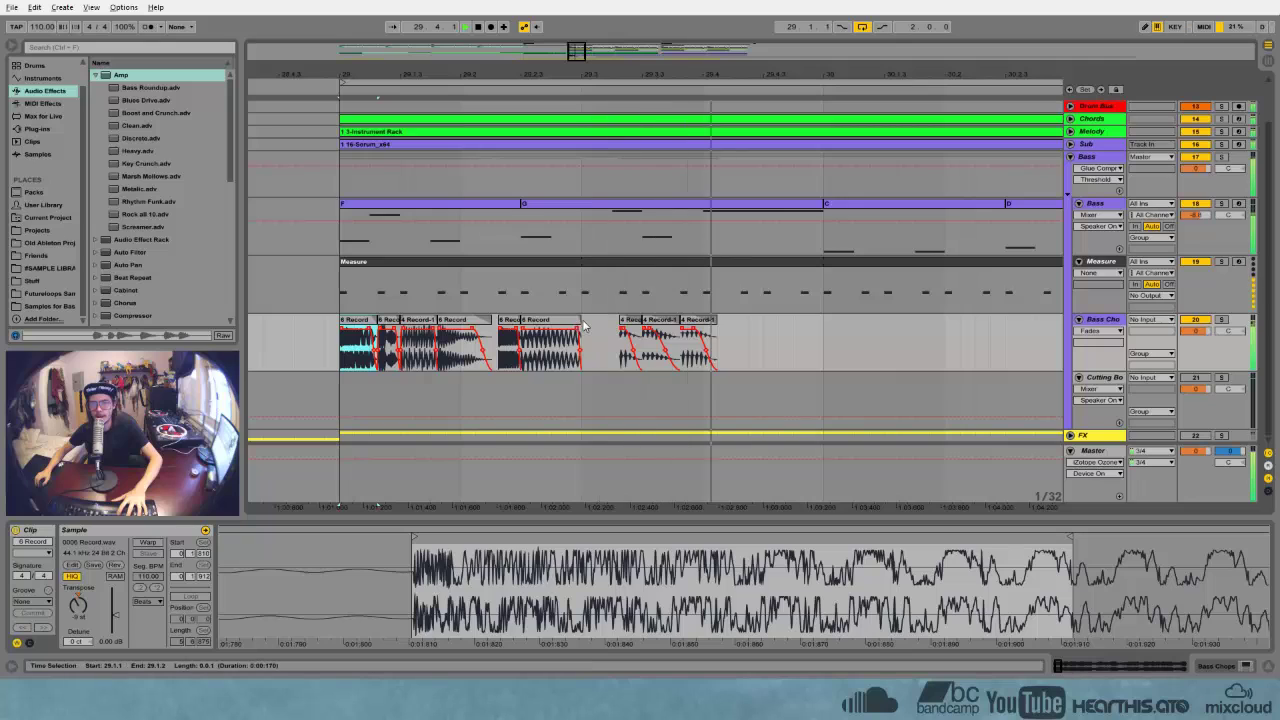
# Shorten the moved piece at 29.3.4 to end at 29.4.1, and play the line from the start of bar 29
pyautogui.click(633, 328)
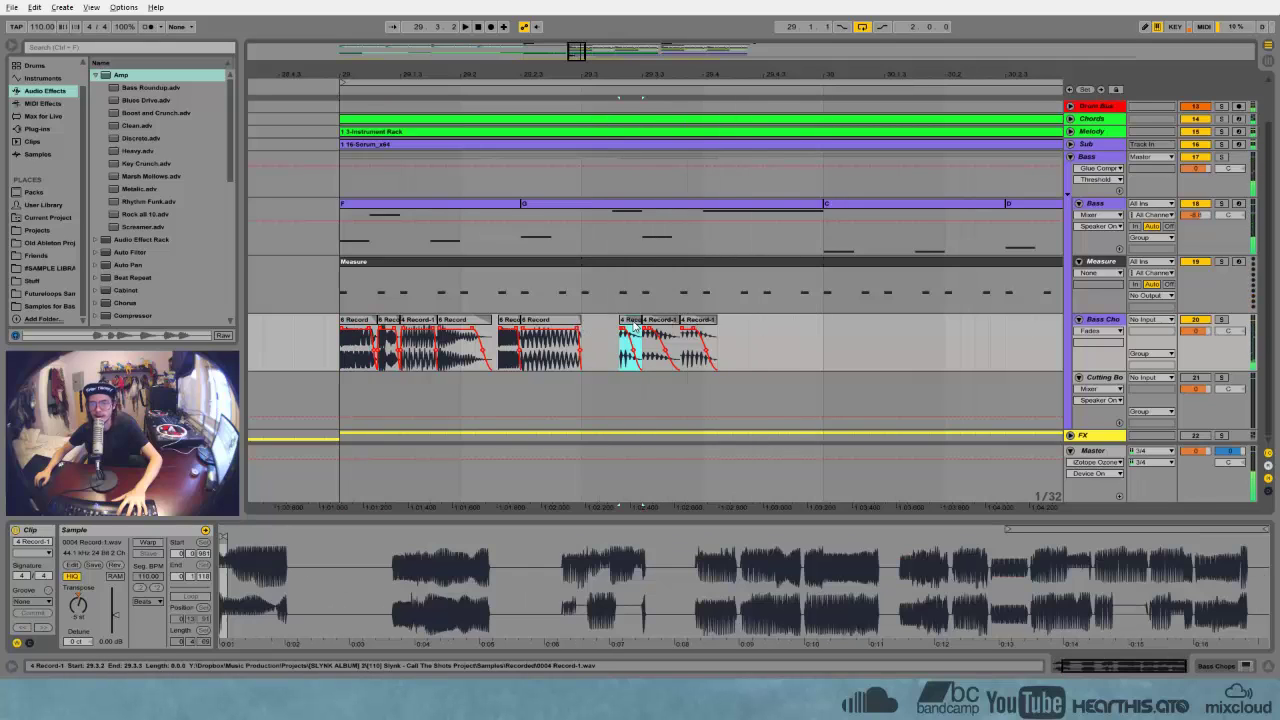
pyautogui.click(708, 322)
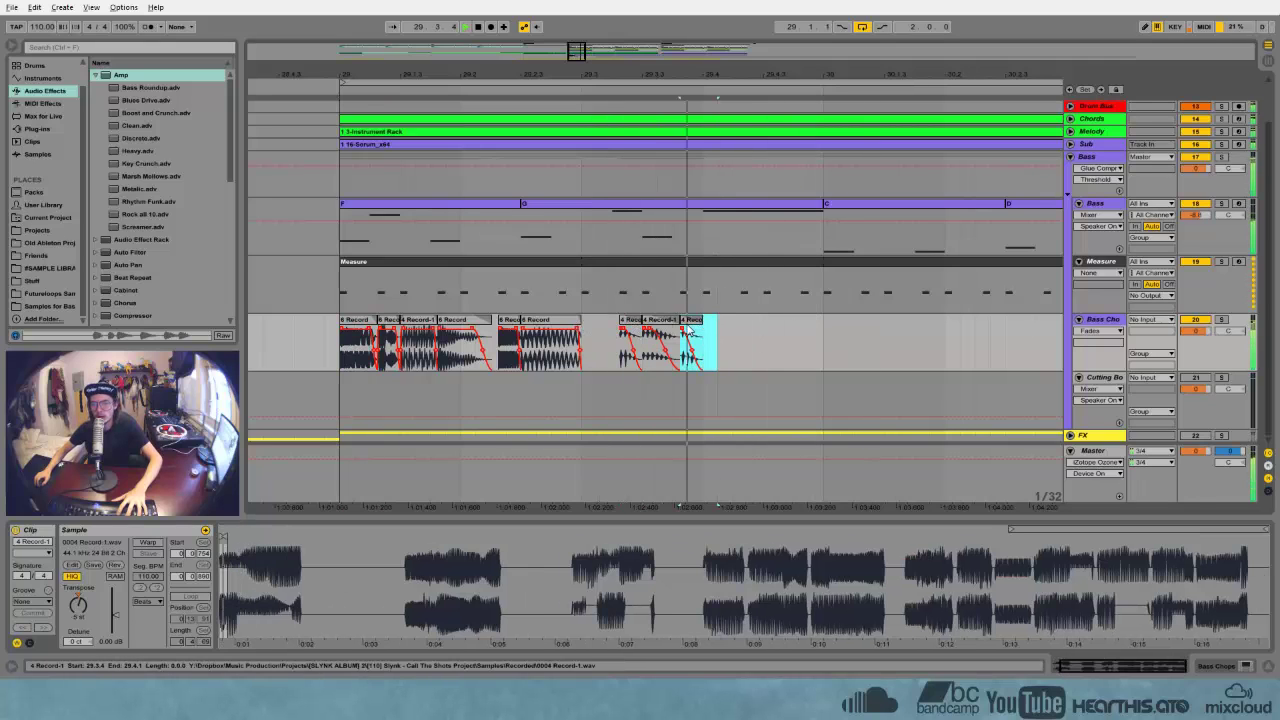
pyautogui.moveTo(716, 321); pyautogui.dragTo(694, 330)
pyautogui.click(640, 335)
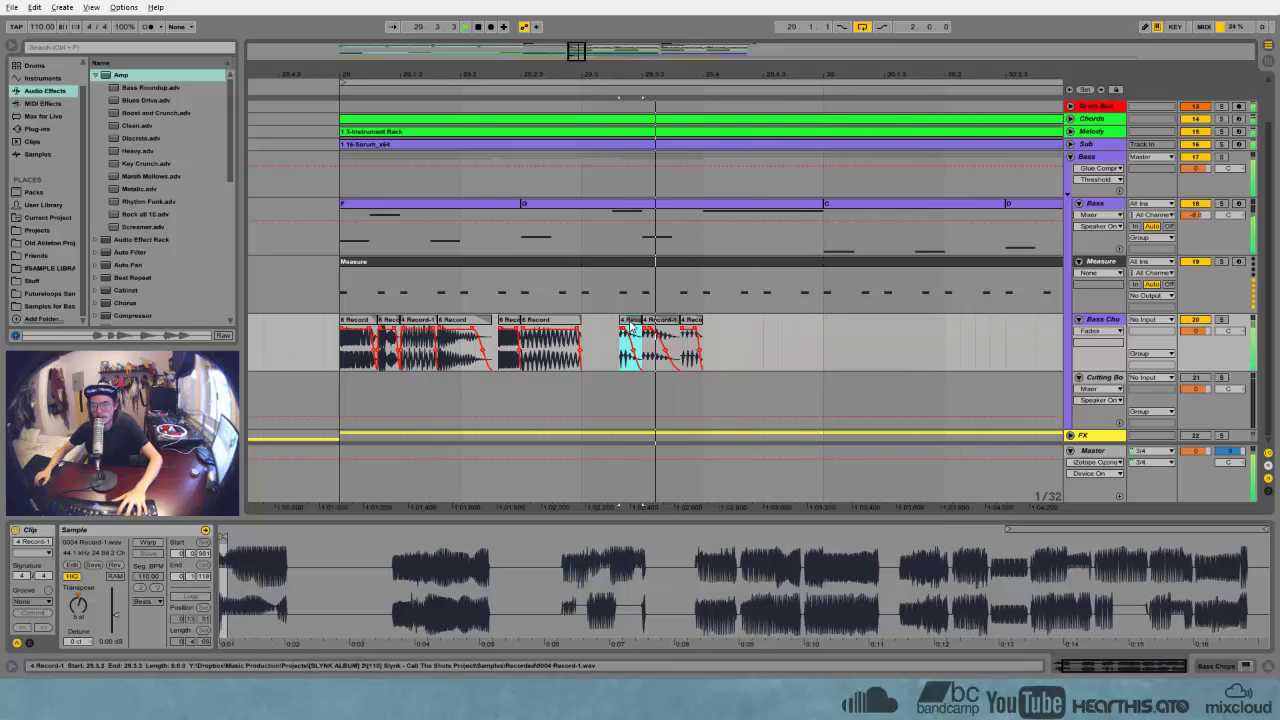
pyautogui.click(363, 325)
pyautogui.press('space')
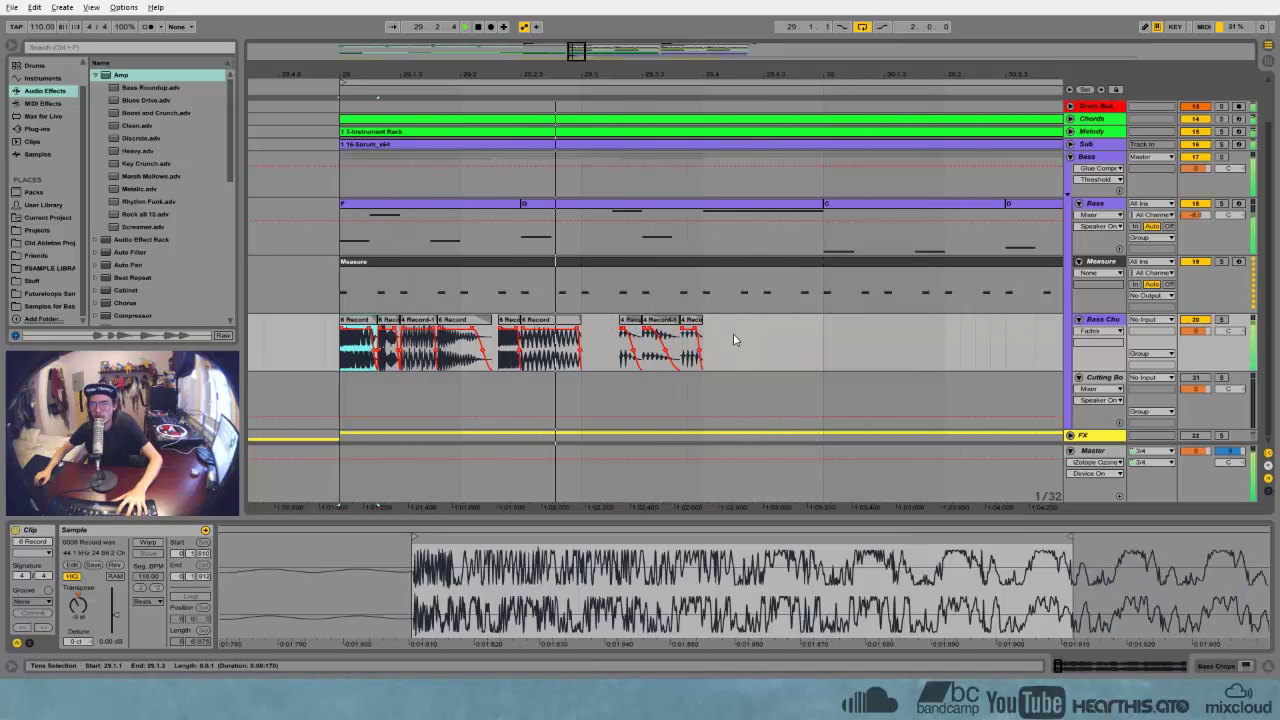
# Extend the Bass Chops piece at 29.2.3 to end at 29.3.2 with a long fade-out, and replay from 29.1.1
pyautogui.moveTo(578, 320)
pyautogui.mouseDown()
pyautogui.moveTo(618, 320)
pyautogui.moveTo(555, 326)
pyautogui.mouseUp()
pyautogui.press('space')
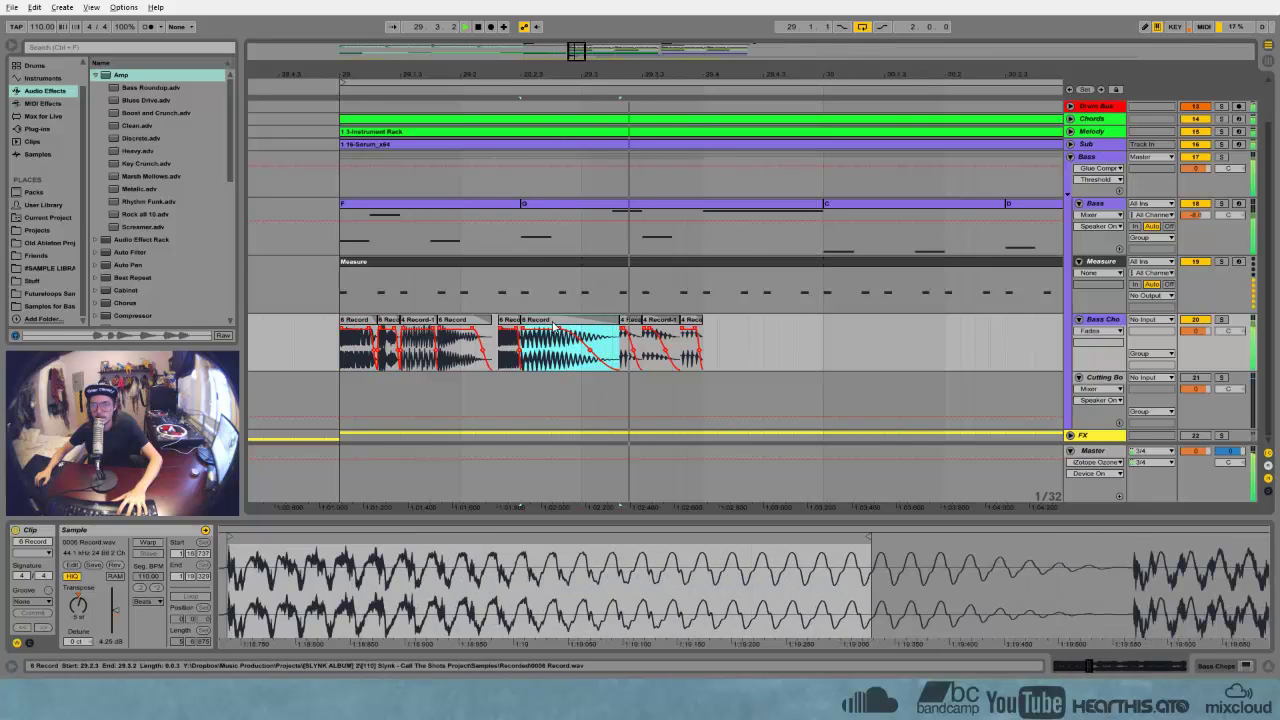
pyautogui.click(548, 342)
pyautogui.click(357, 320)
pyautogui.press('space')
pyautogui.press('space')
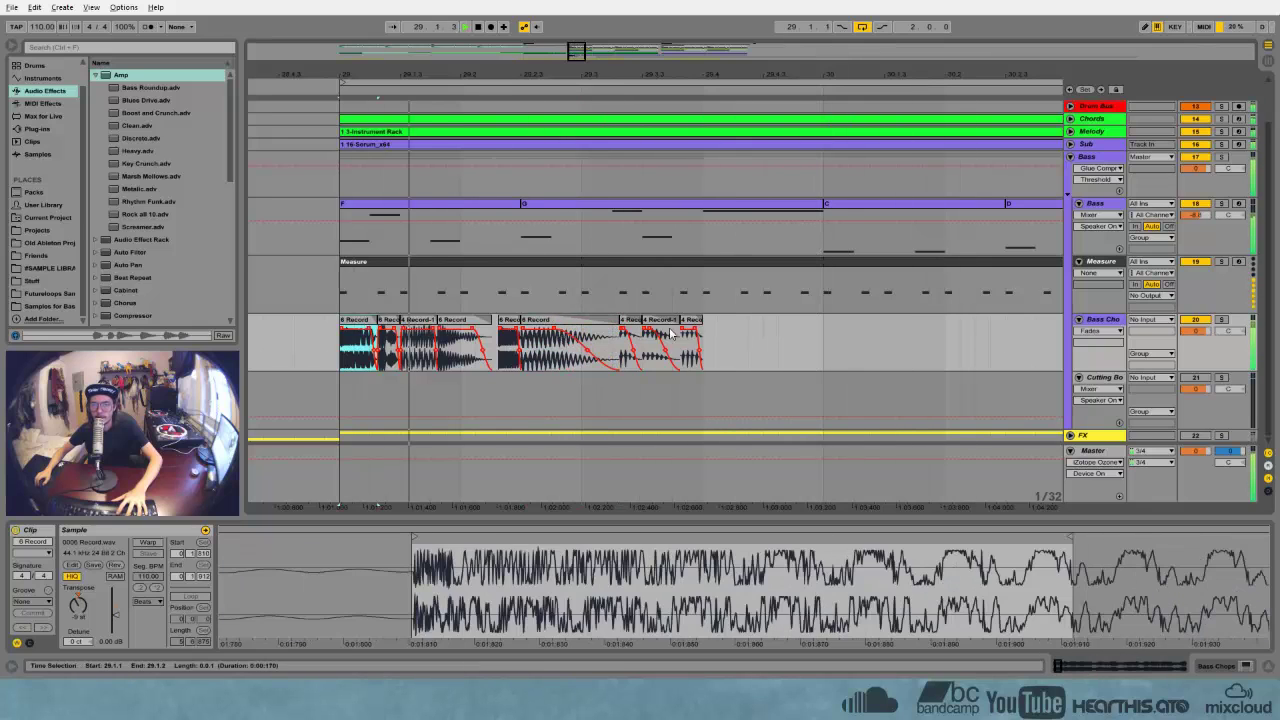
# Adjust the fade at the start of the short Bass Chops piece just before 29.2.3, and play the line from 29.1.1
pyautogui.click(769, 335)
pyautogui.click(505, 333)
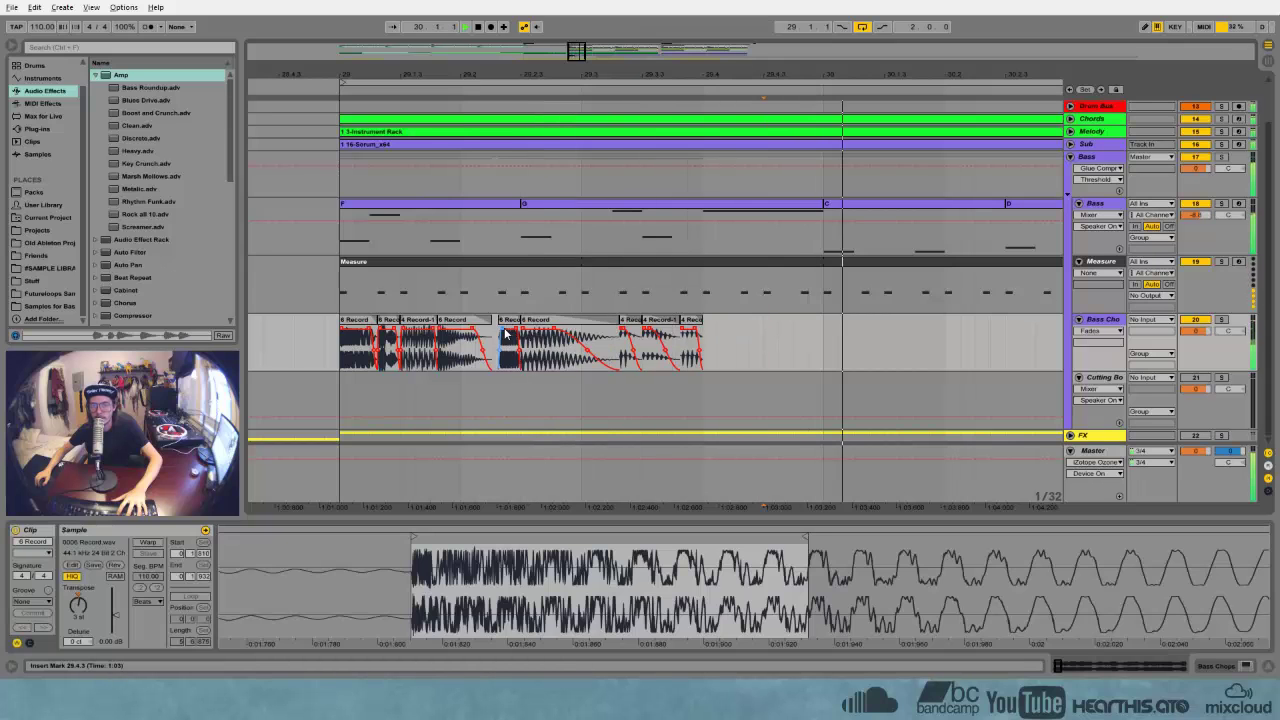
pyautogui.press('space')
pyautogui.press('space')
pyautogui.press('space')
pyautogui.click(348, 319)
pyautogui.press('space')
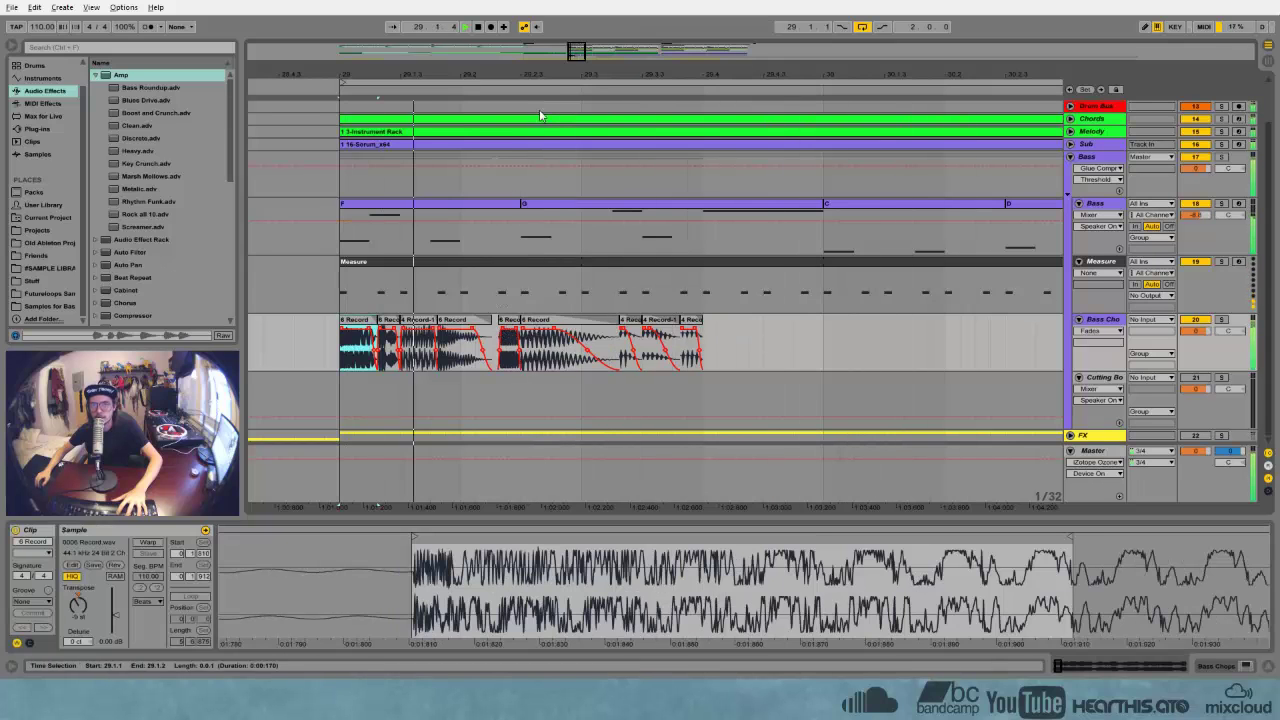
# Solo the Bass track and listen to its original line from 29.4.1
pyautogui.moveTo(555, 75); pyautogui.dragTo(411, 76)
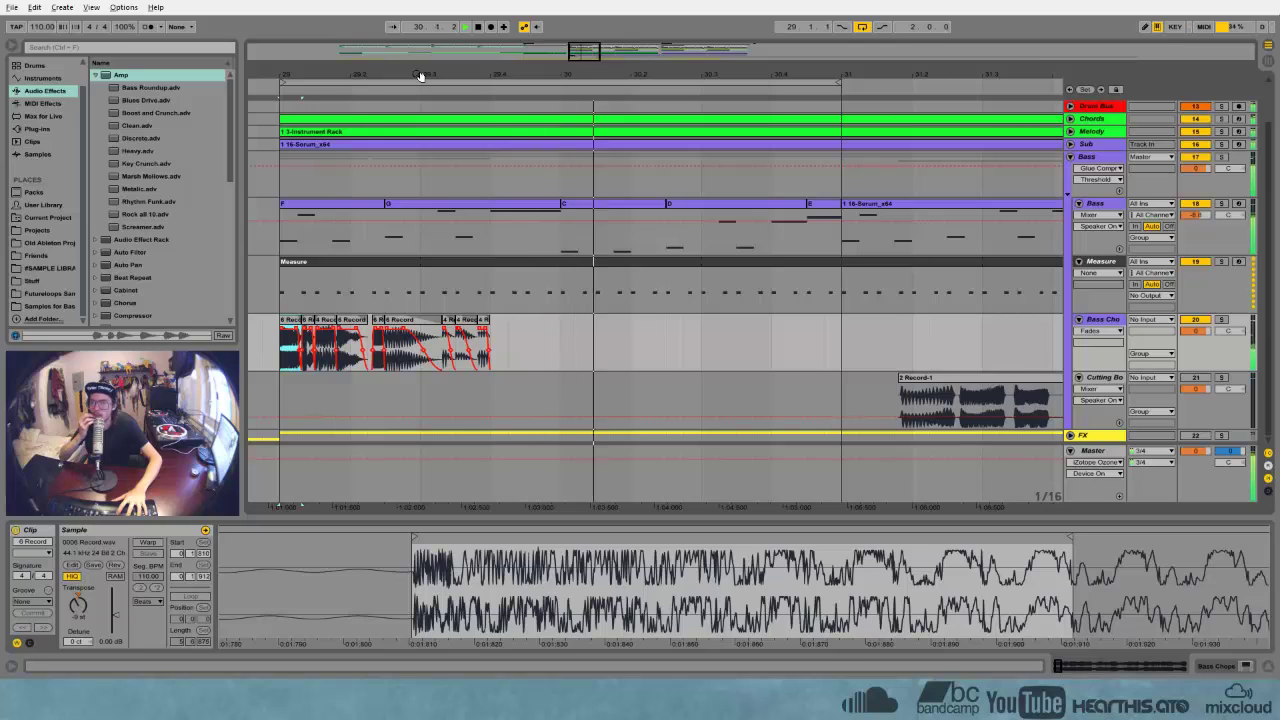
pyautogui.press('space')
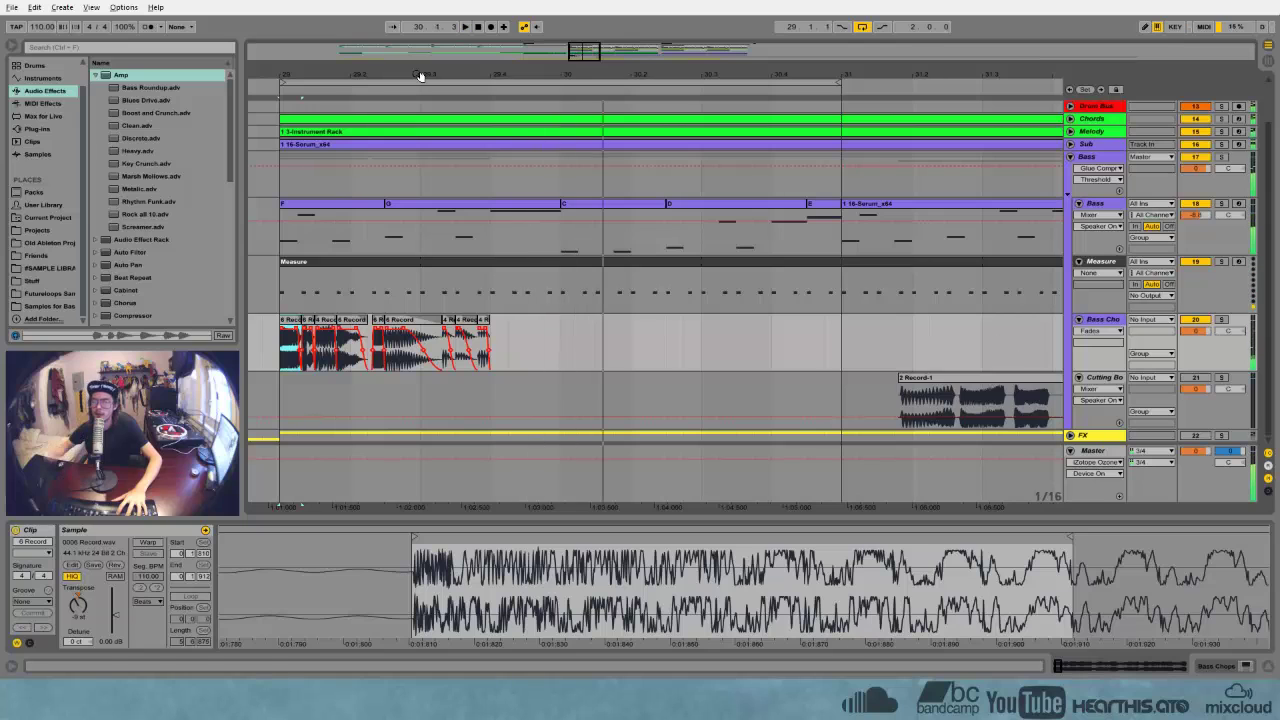
pyautogui.click(498, 238)
pyautogui.press('space')
pyautogui.click(1221, 204)
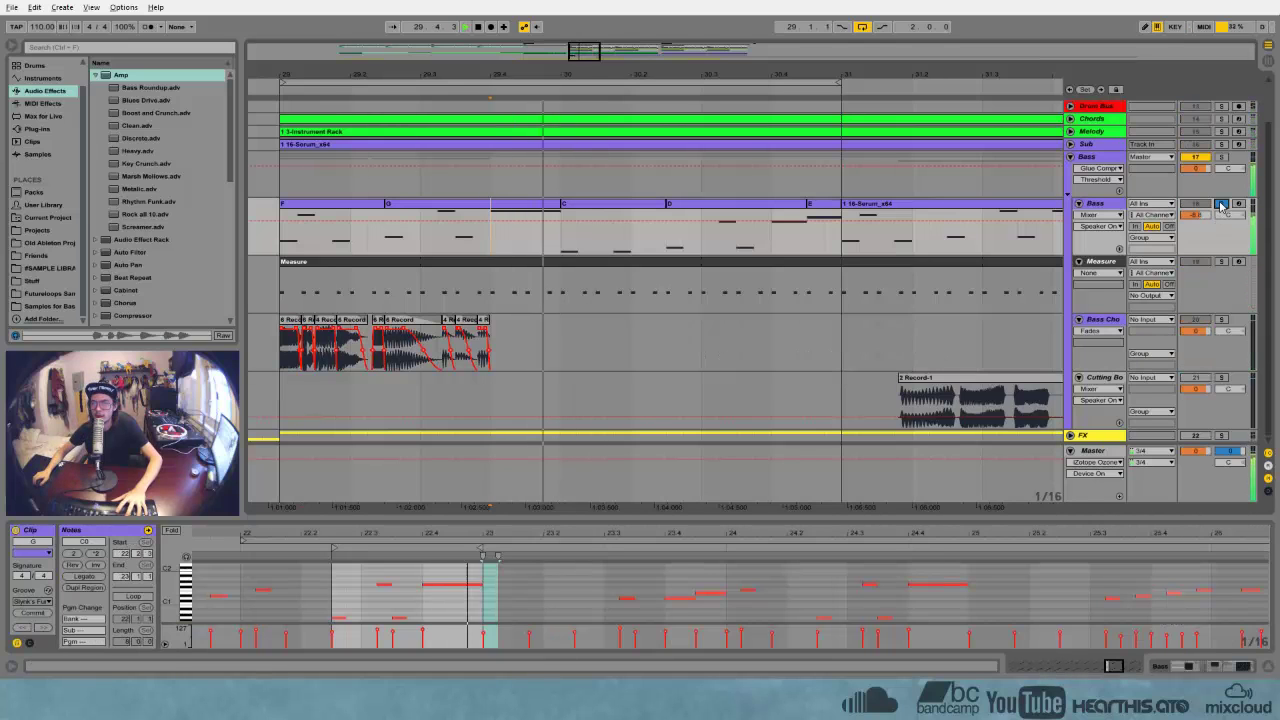
pyautogui.click(559, 147)
# Play all tracks from 29.1.1 with the Bass track unsoloed
pyautogui.moveTo(362, 72); pyautogui.dragTo(516, 155)
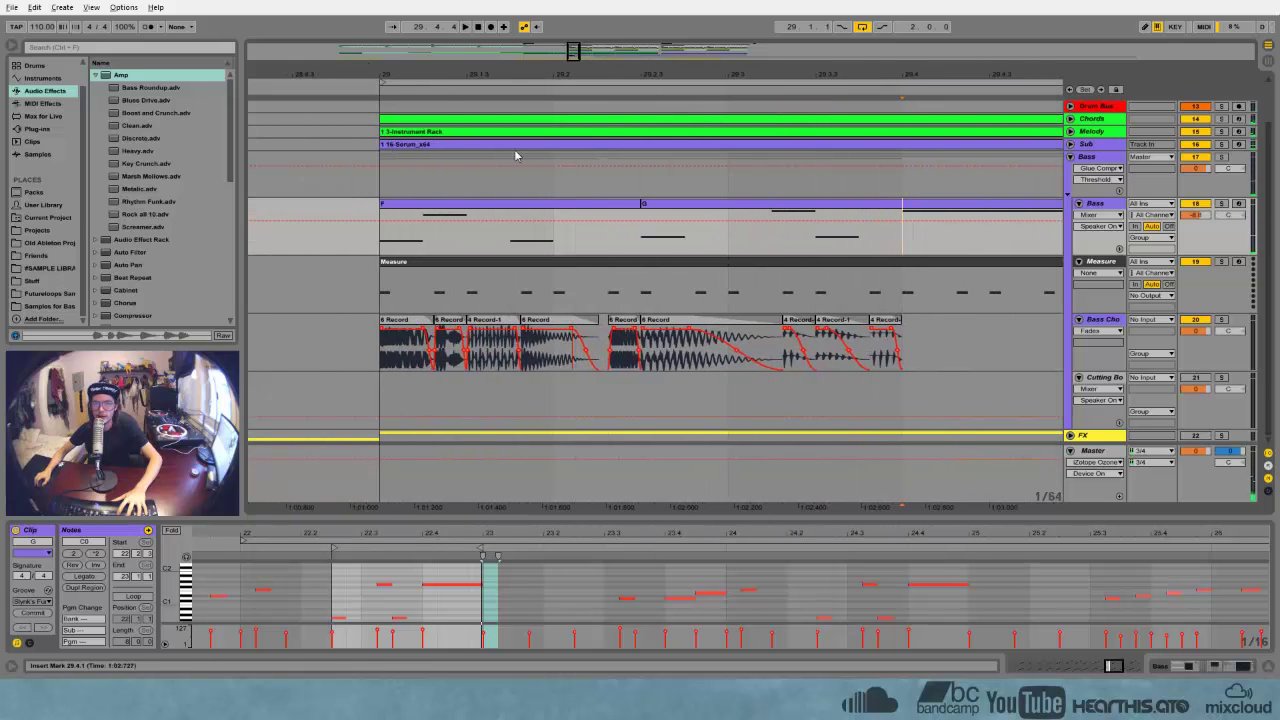
pyautogui.click(388, 246)
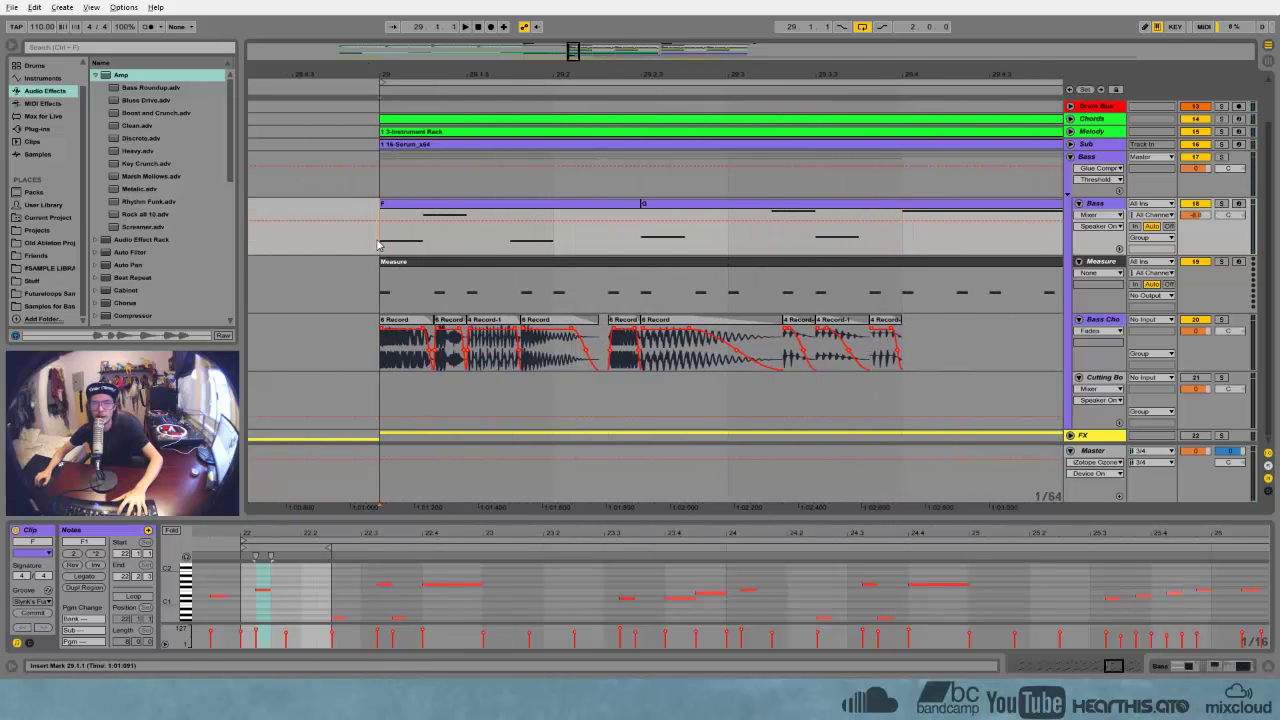
pyautogui.press('space')
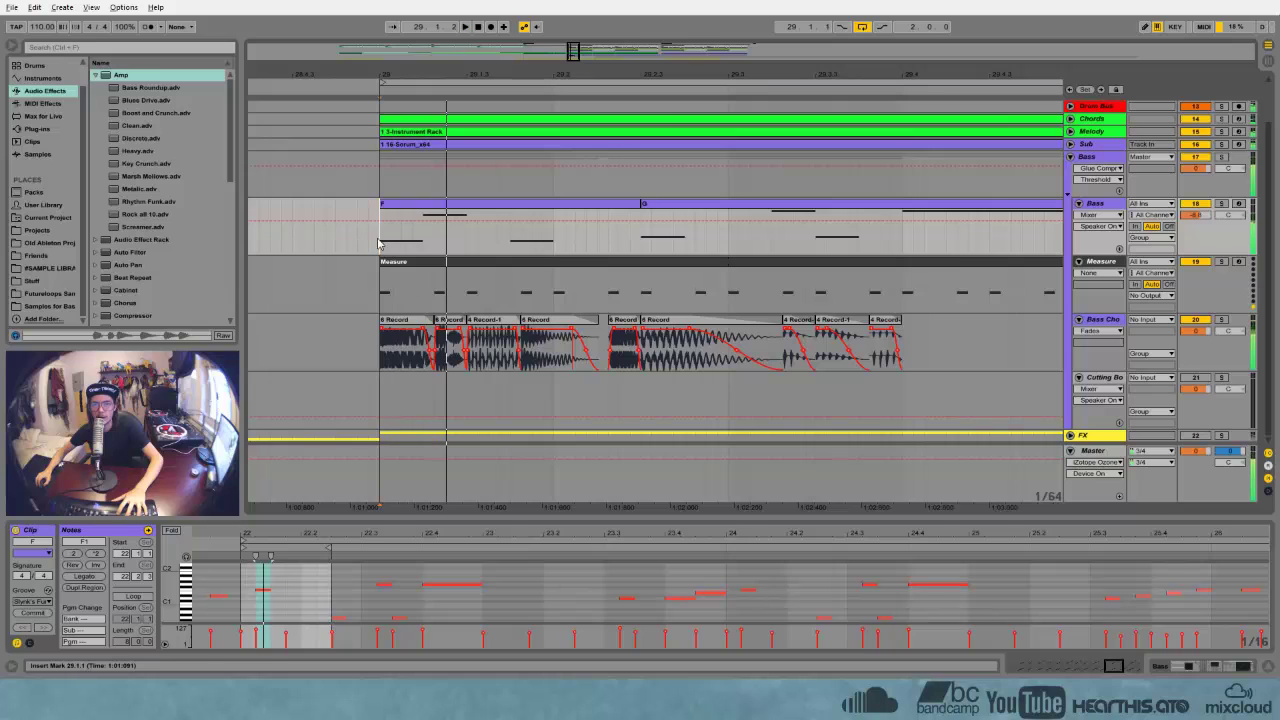
# Try trimming the start of the Bass track's F clip to 29.2.2 and play from 29.1.1
pyautogui.moveTo(378, 243); pyautogui.dragTo(423, 244)
pyautogui.press('Delete')
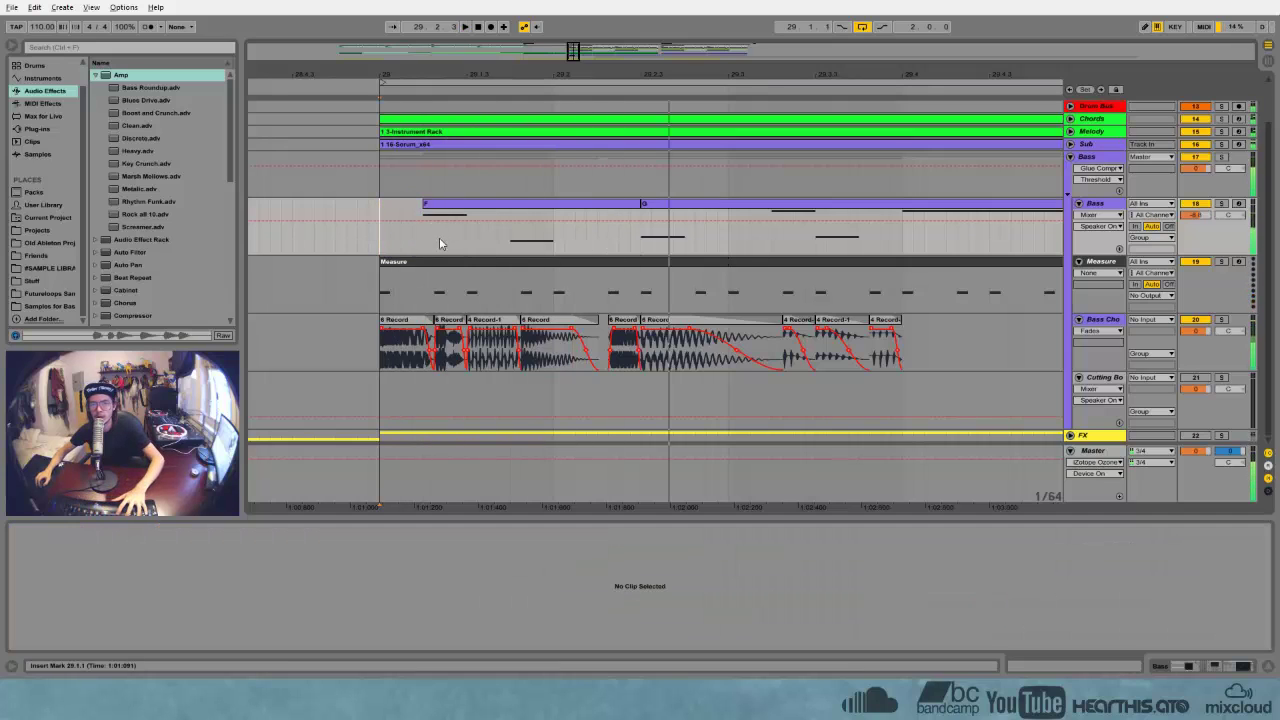
pyautogui.moveTo(425, 207); pyautogui.dragTo(597, 207)
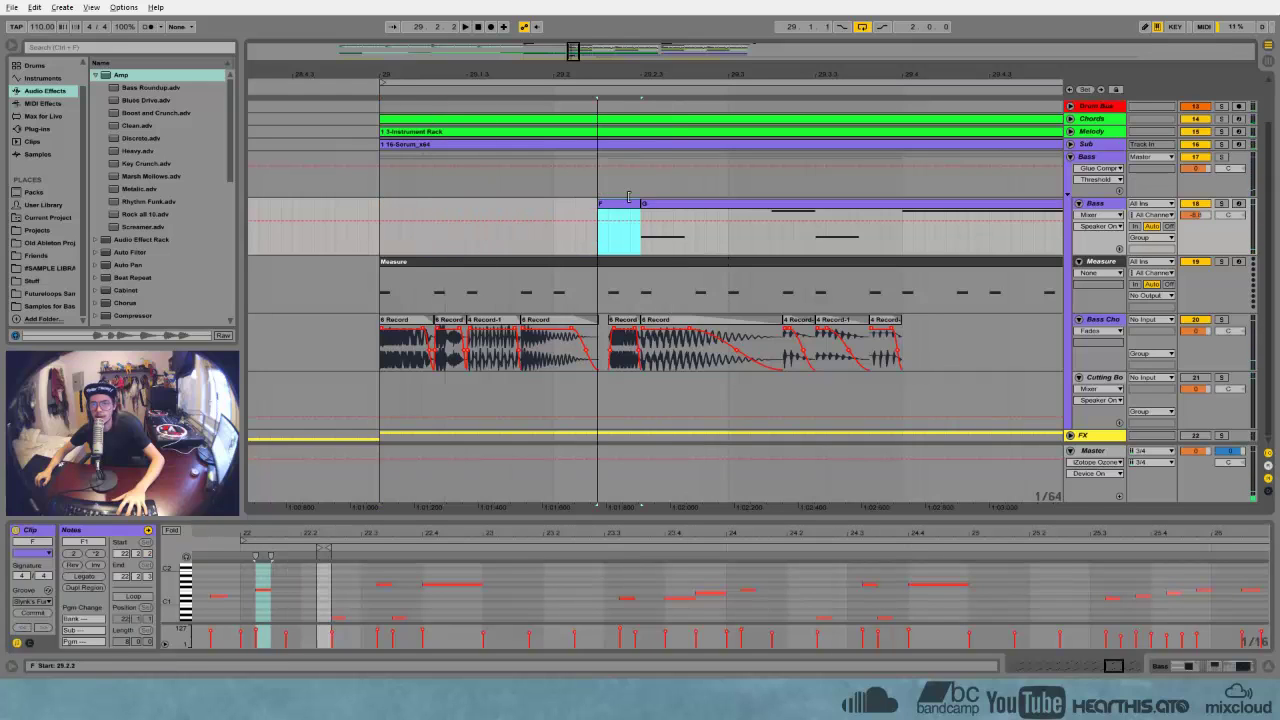
pyautogui.click(381, 243)
pyautogui.press('space')
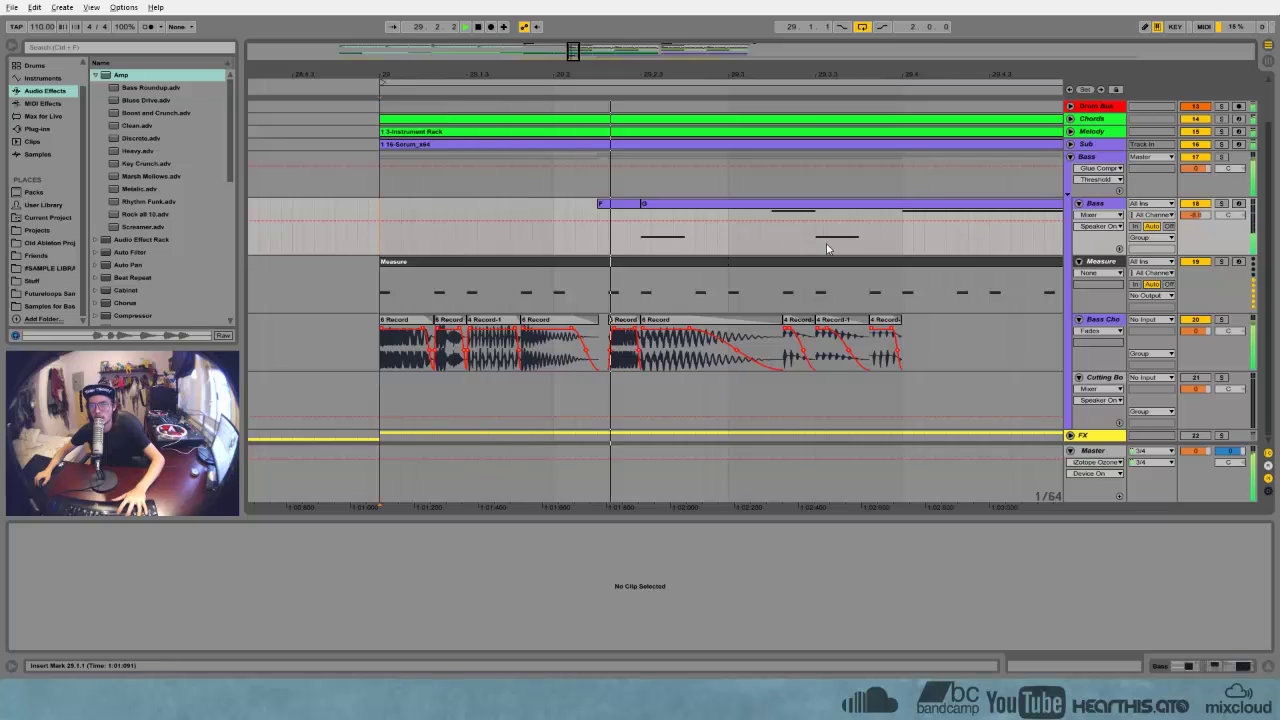
# Try trimming the Bass G clip's start to 29.3.2 and deleting the leftover F clip, and replay from 29.1.1
pyautogui.moveTo(643, 205); pyautogui.dragTo(772, 206)
pyautogui.press('space')
pyautogui.click(628, 227)
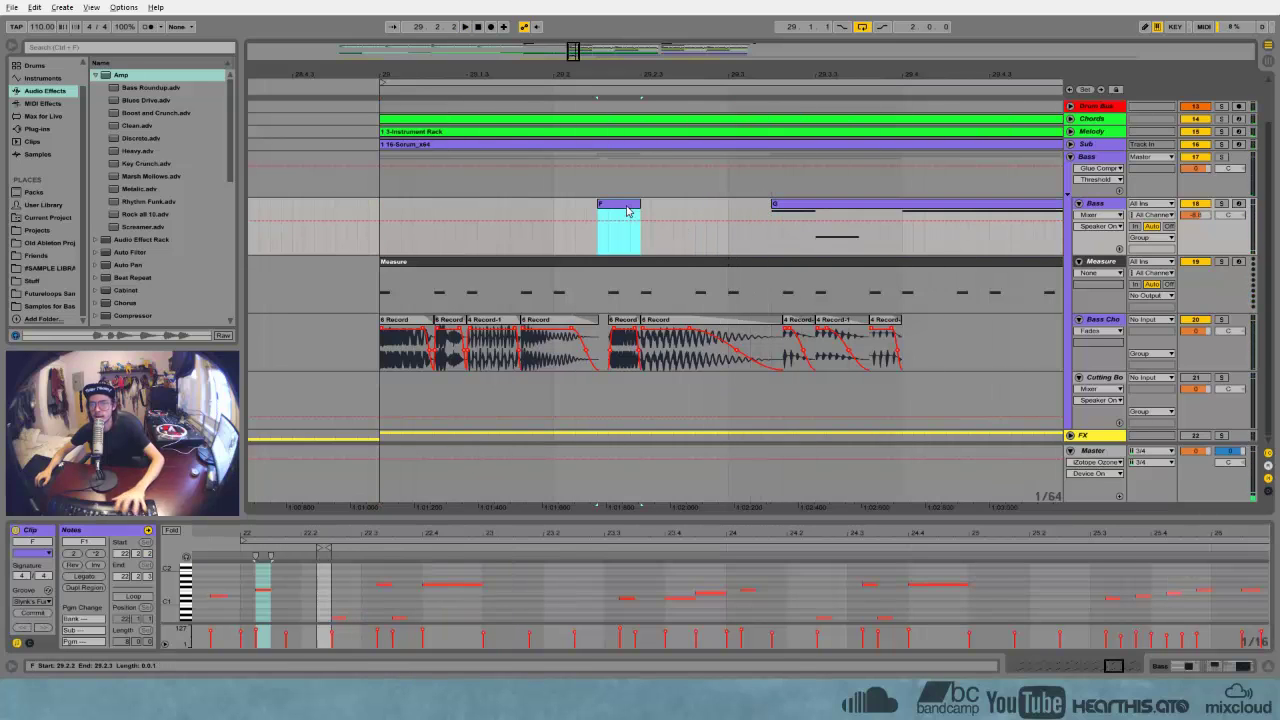
pyautogui.press('Delete')
pyautogui.click(388, 254)
pyautogui.press('space')
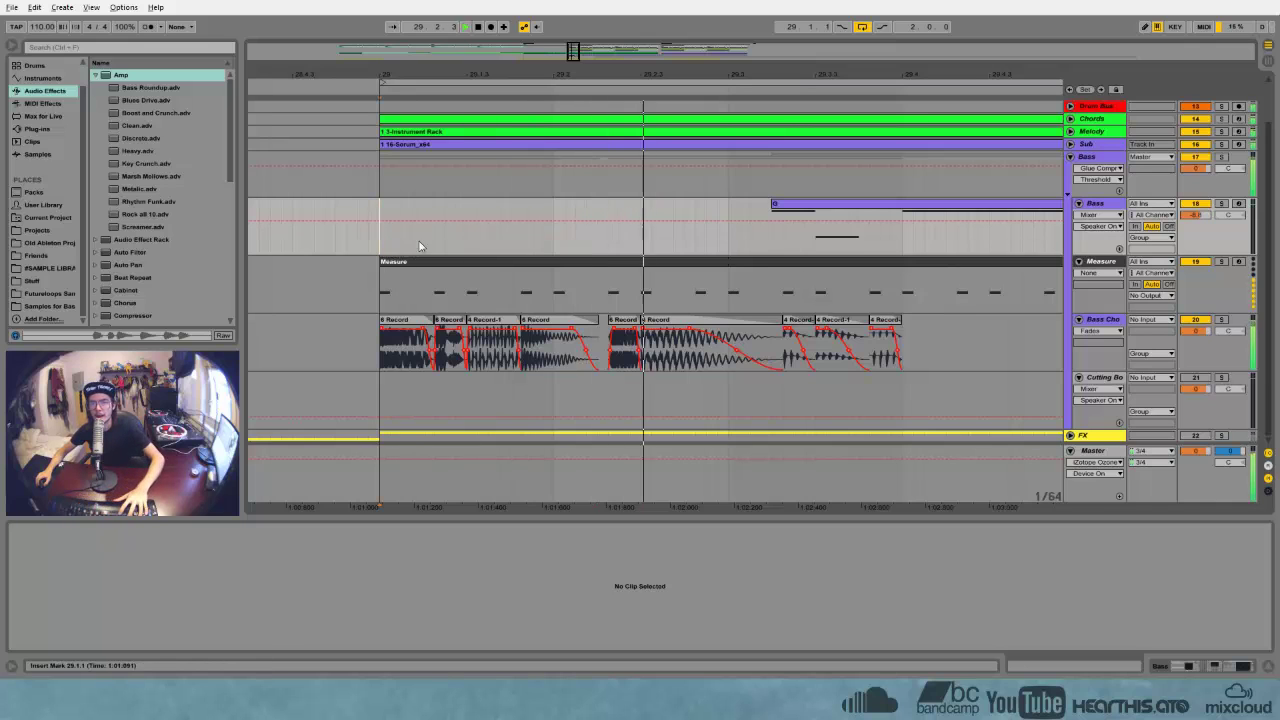
pyautogui.moveTo(700, 75); pyautogui.dragTo(698, 20)
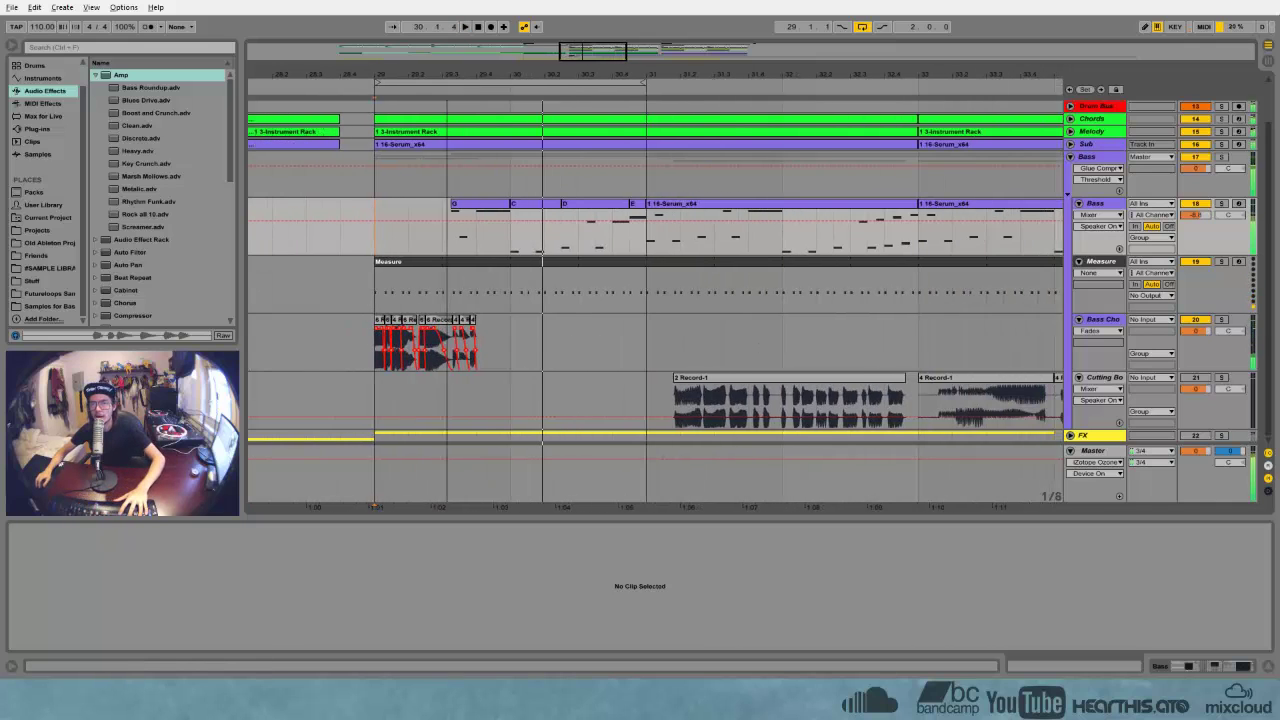
pyautogui.press('space')
# Move the first Bass Chops piece from 29.1.1 to 30.1.1
pyautogui.click(520, 342)
pyautogui.moveTo(405, 75); pyautogui.dragTo(405, 22)
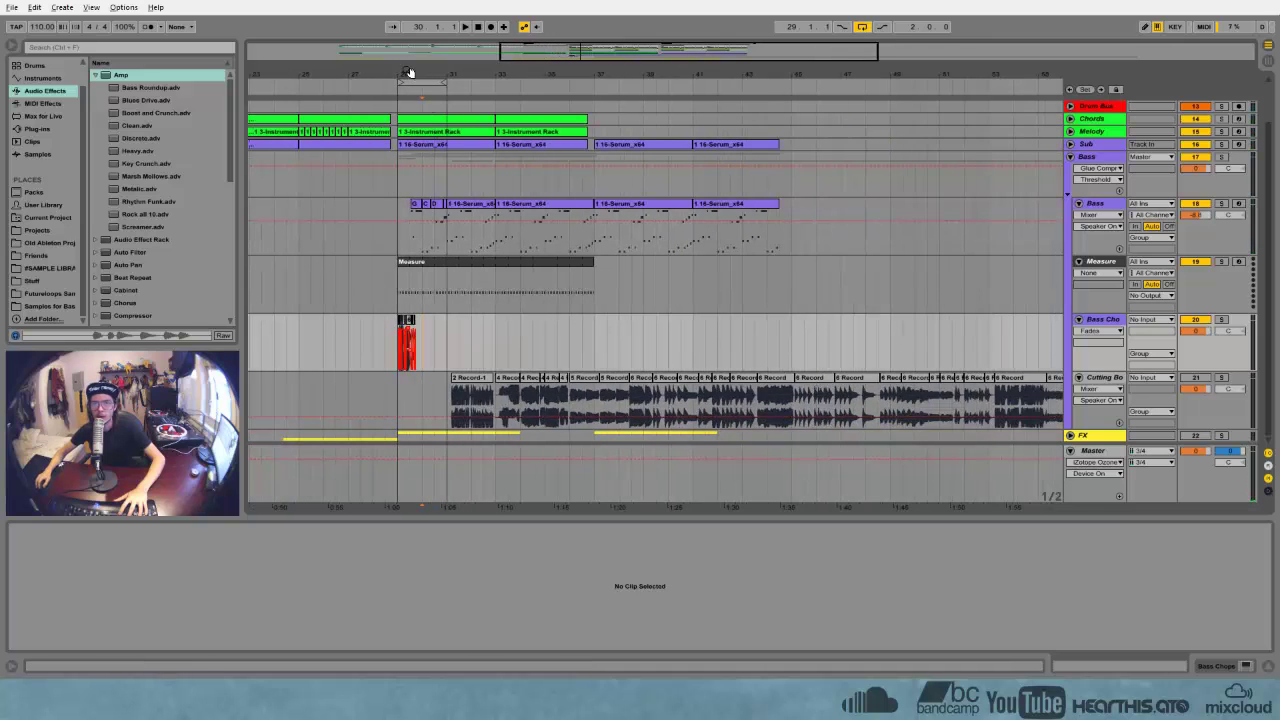
pyautogui.moveTo(409, 72); pyautogui.dragTo(409, 160)
pyautogui.moveTo(288, 325); pyautogui.dragTo(662, 335)
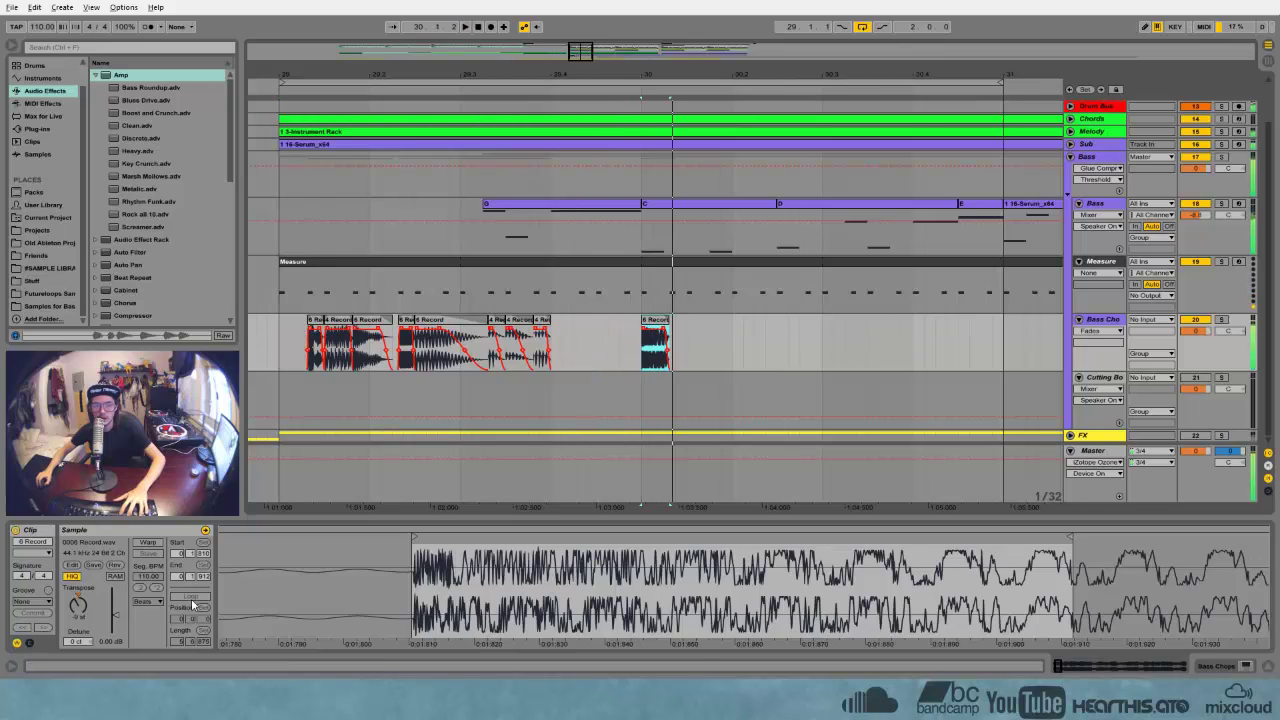
pyautogui.click(79, 611)
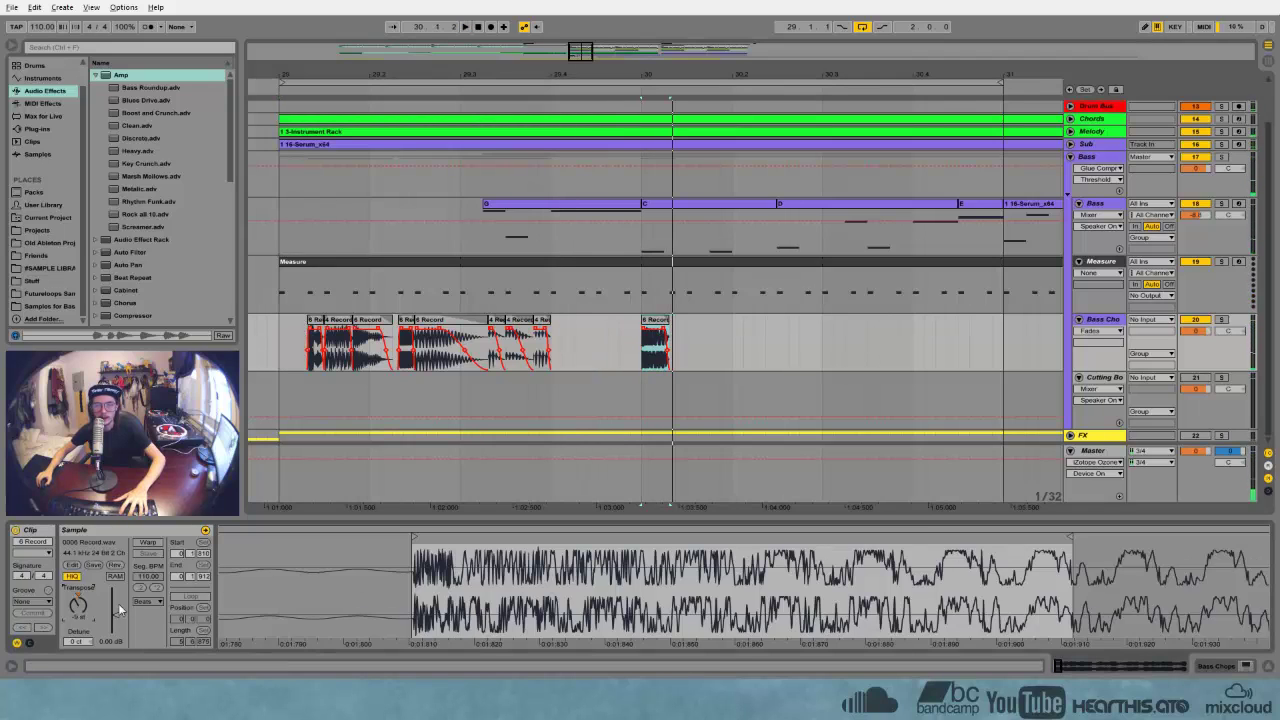
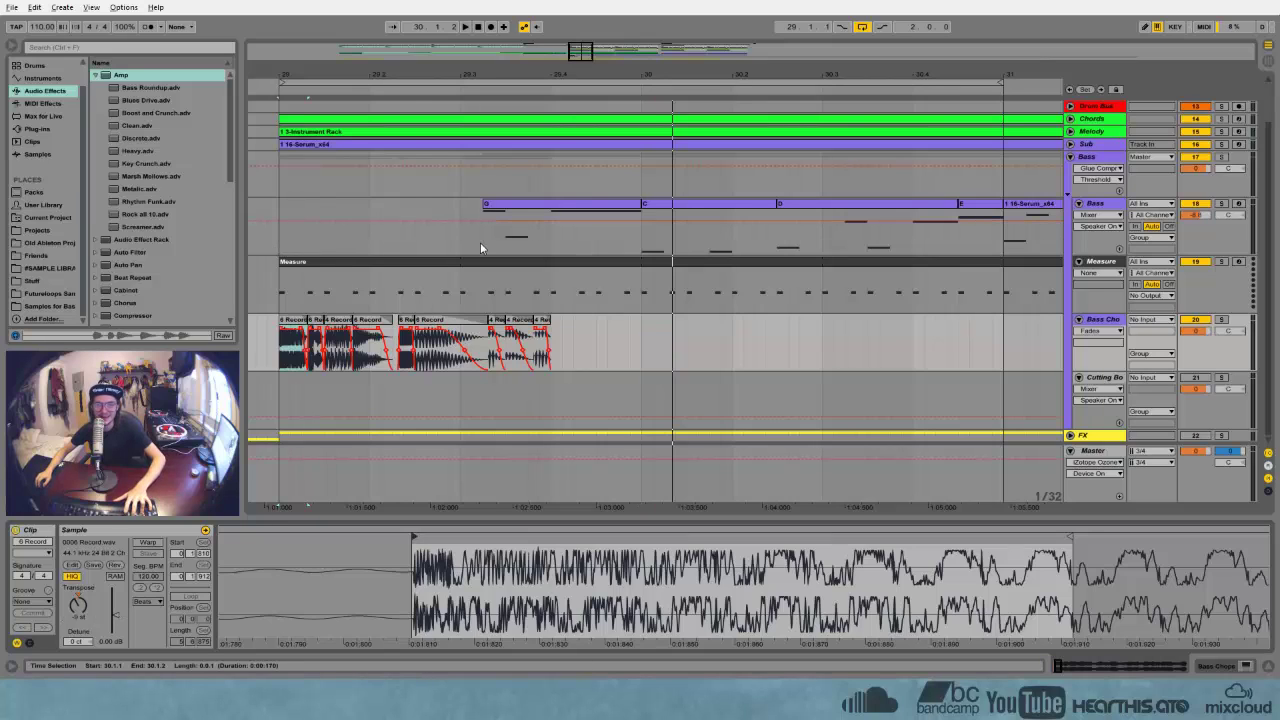
# Undo the piece's move and the Bass clip removals, and deactivate the Bass clips between 29.1.1 and 29.3.2 instead
pyautogui.hotkey('ctrl', 'z')
pyautogui.hotkey('ctrl', 'z')
pyautogui.hotkey('ctrl', 'z')
pyautogui.hotkey('ctrl', 'z')
pyautogui.moveTo(371, 235); pyautogui.dragTo(281, 240)
pyautogui.hotkey('ctrl', 'z')
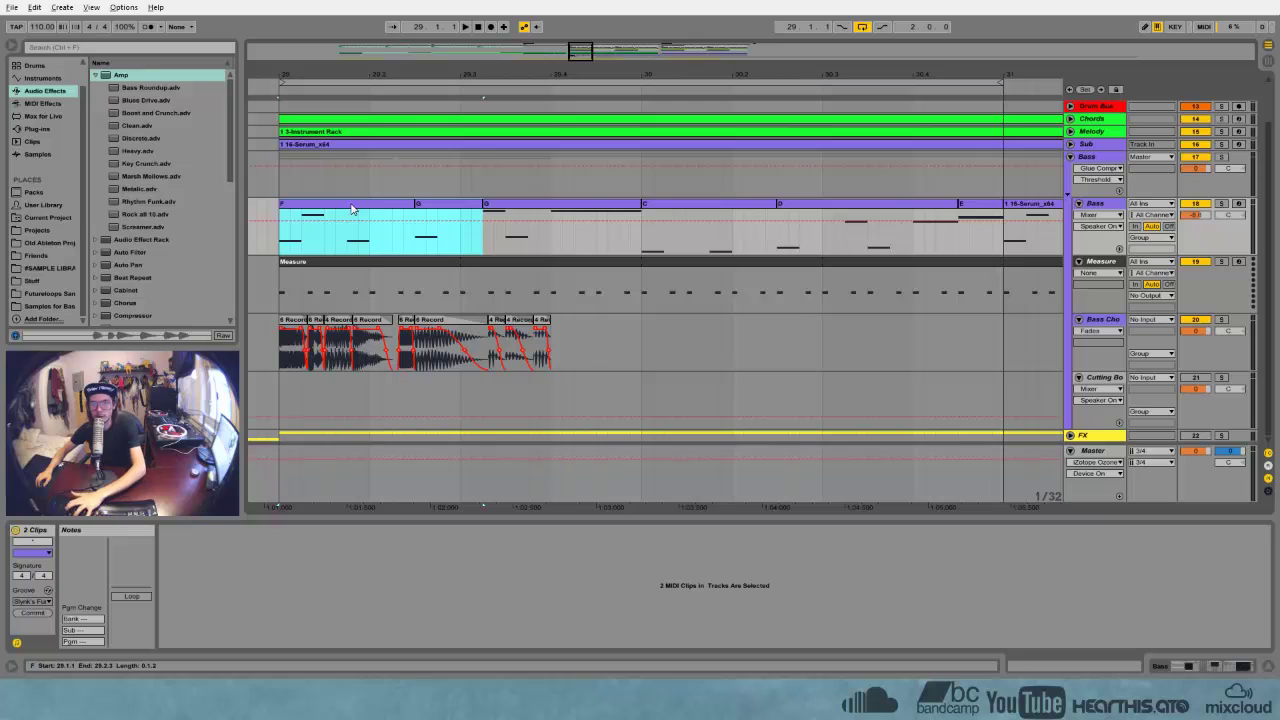
pyautogui.press('0')
# Copy the first Bass Chops piece to 30.1.1, transpose the copy to -2 st, and play it
pyautogui.click(588, 334)
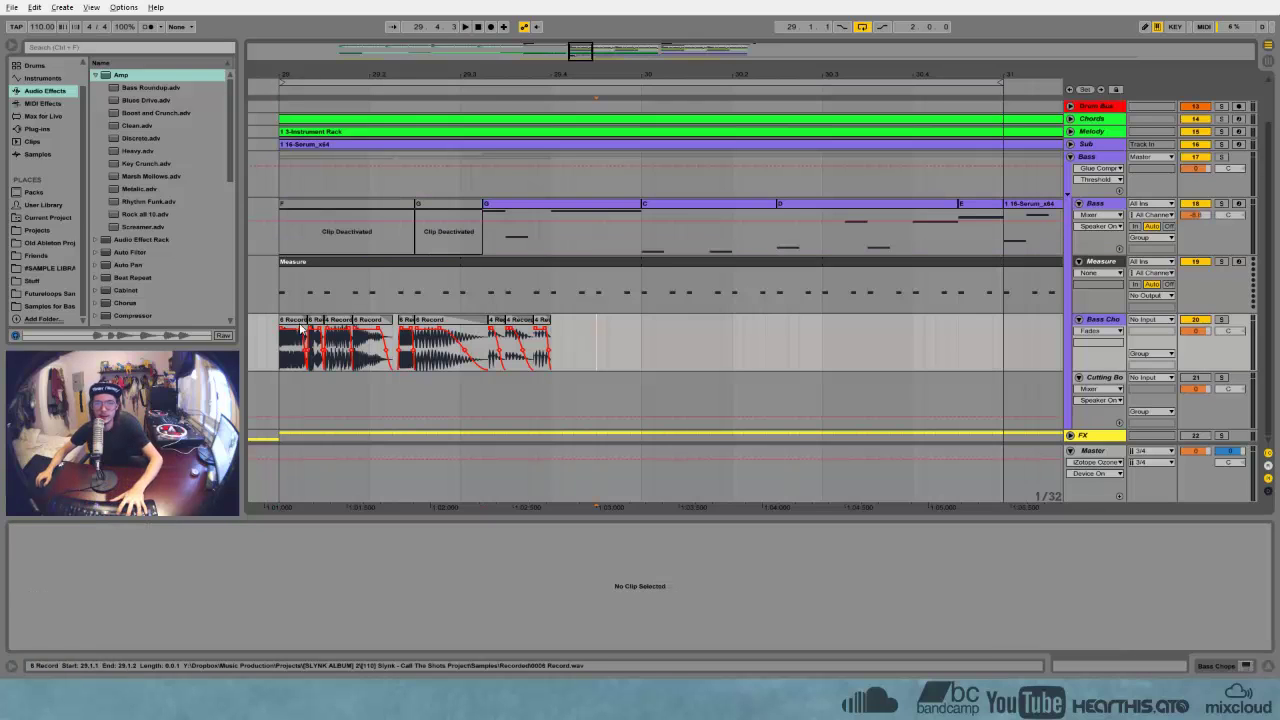
pyautogui.moveTo(296, 321); pyautogui.dragTo(654, 341)
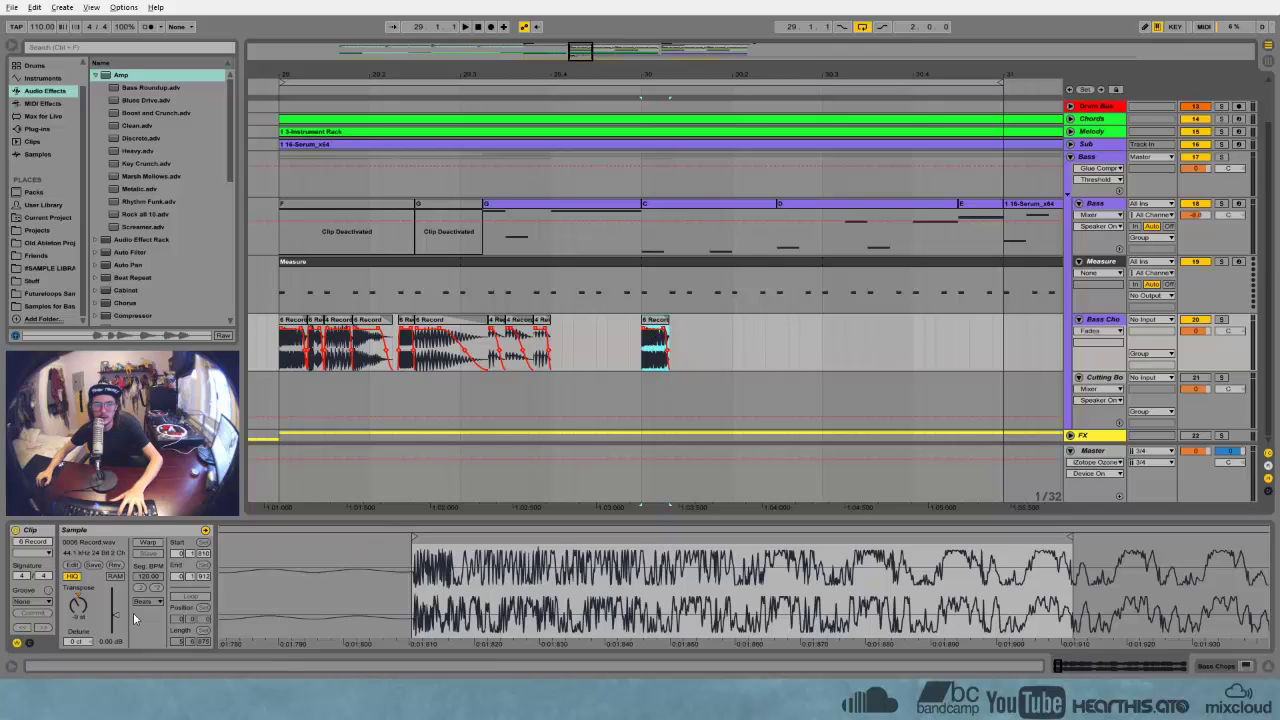
pyautogui.moveTo(82, 607); pyautogui.dragTo(87, 611)
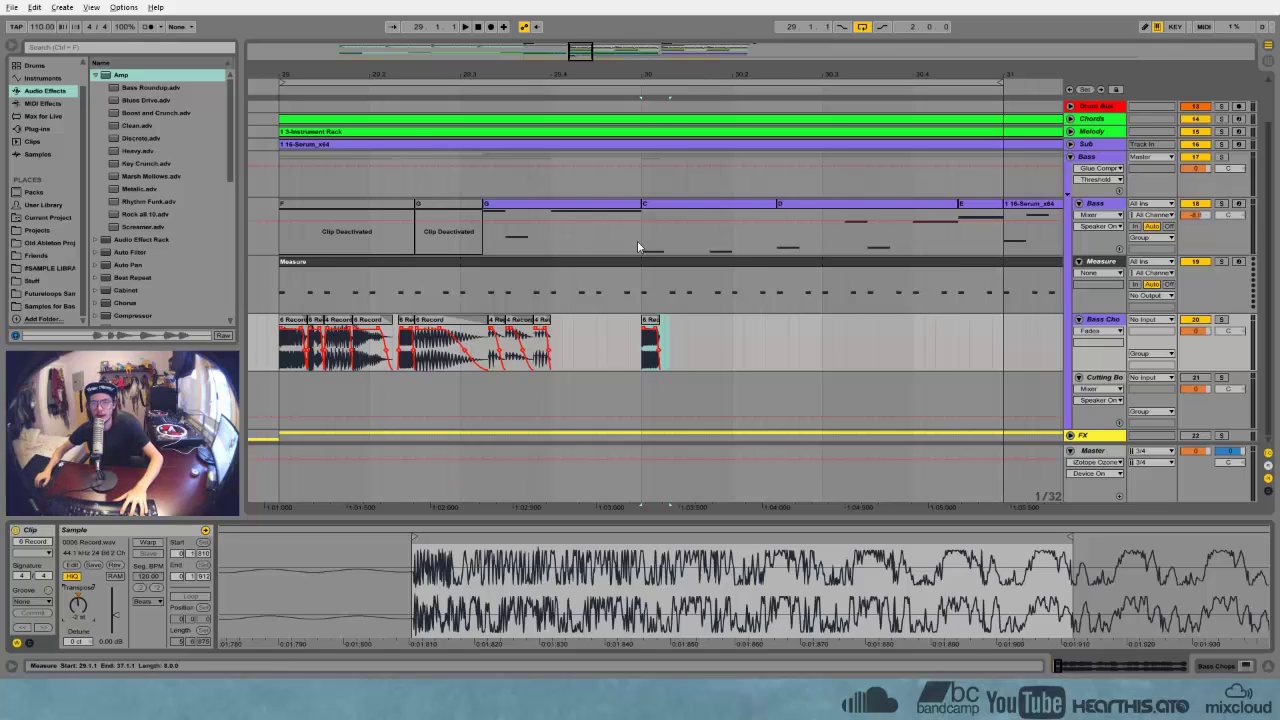
pyautogui.press('space')
pyautogui.press('space')
pyautogui.press('space')
pyautogui.press('space')
pyautogui.press('space')
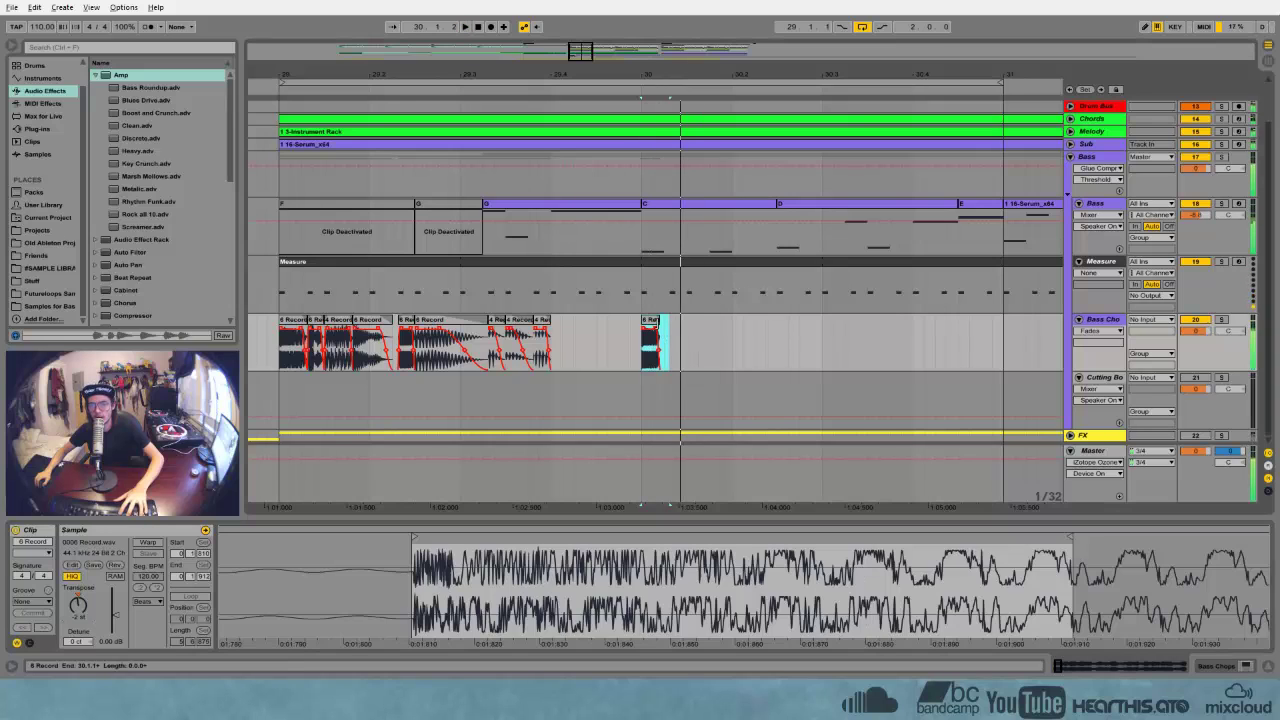
# Extend the Bass Chops piece at 30.1.1 to end at 30.1.3 and replay it several times
pyautogui.moveTo(659, 320); pyautogui.dragTo(692, 321)
pyautogui.press('space')
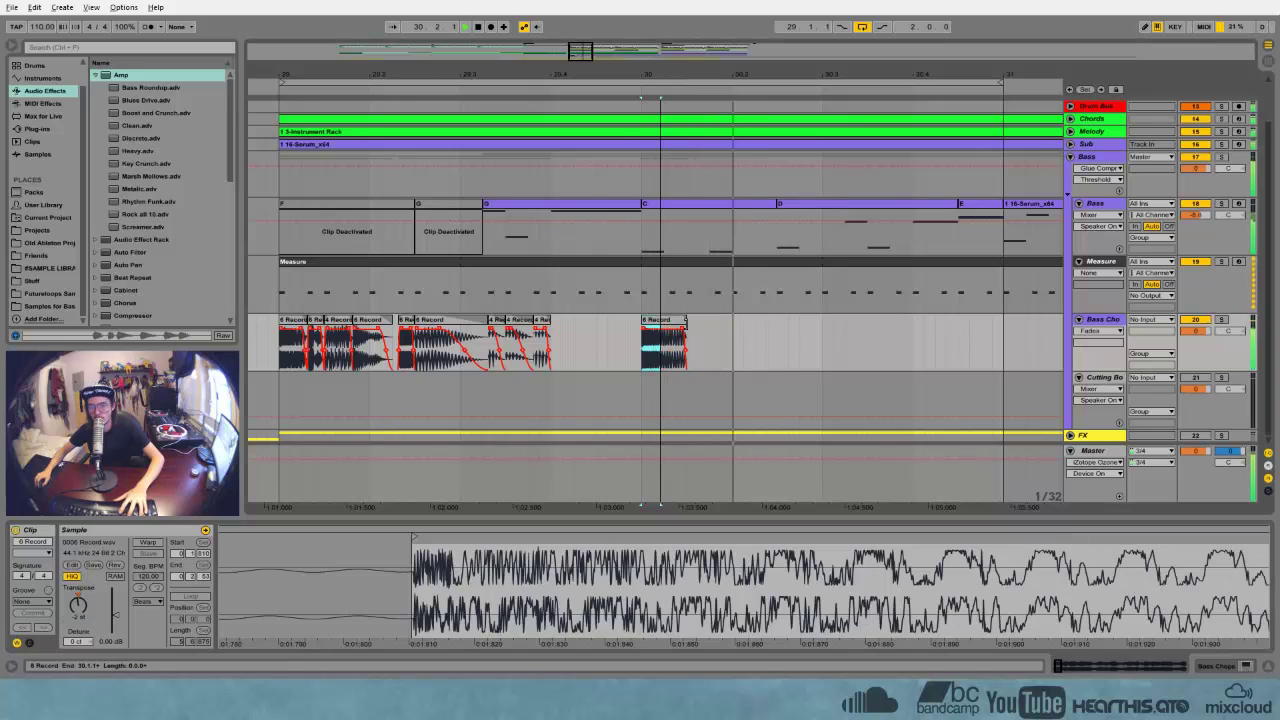
pyautogui.press('space')
pyautogui.press('space')
pyautogui.press('space')
pyautogui.press('space')
pyautogui.click(684, 320)
pyautogui.press('space')
pyautogui.press('space')
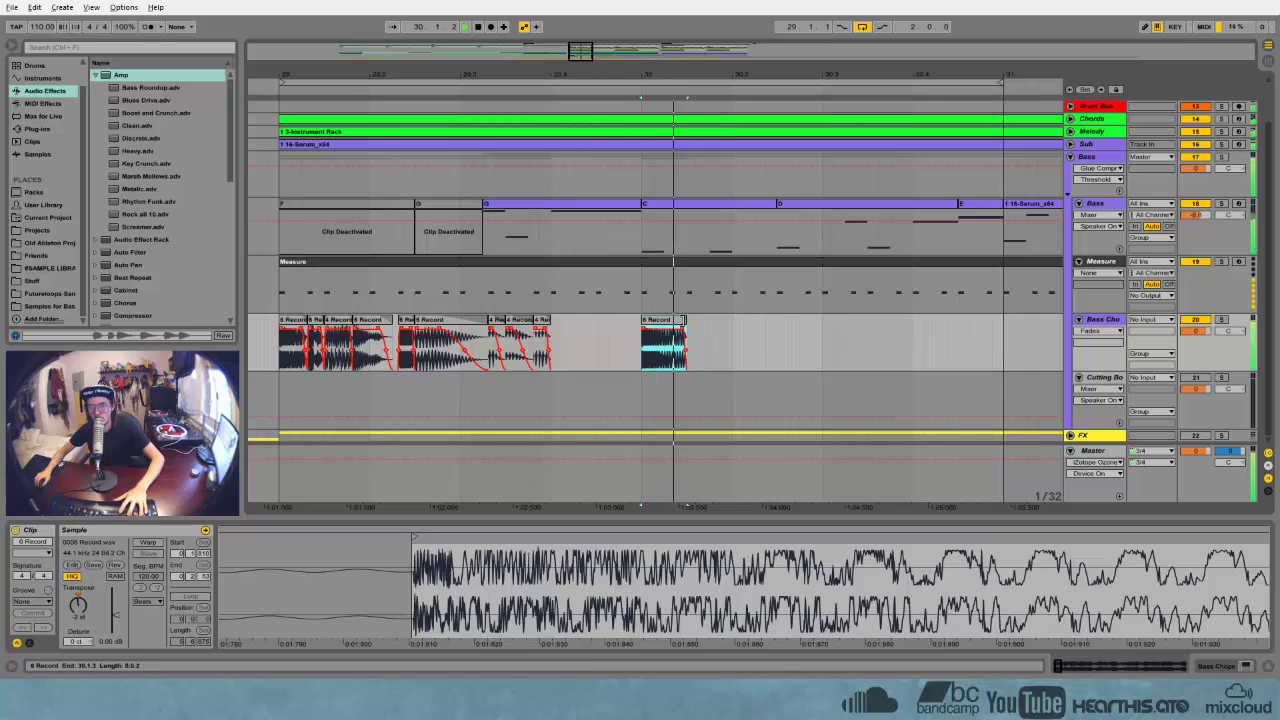
pyautogui.press('space')
pyautogui.press('space')
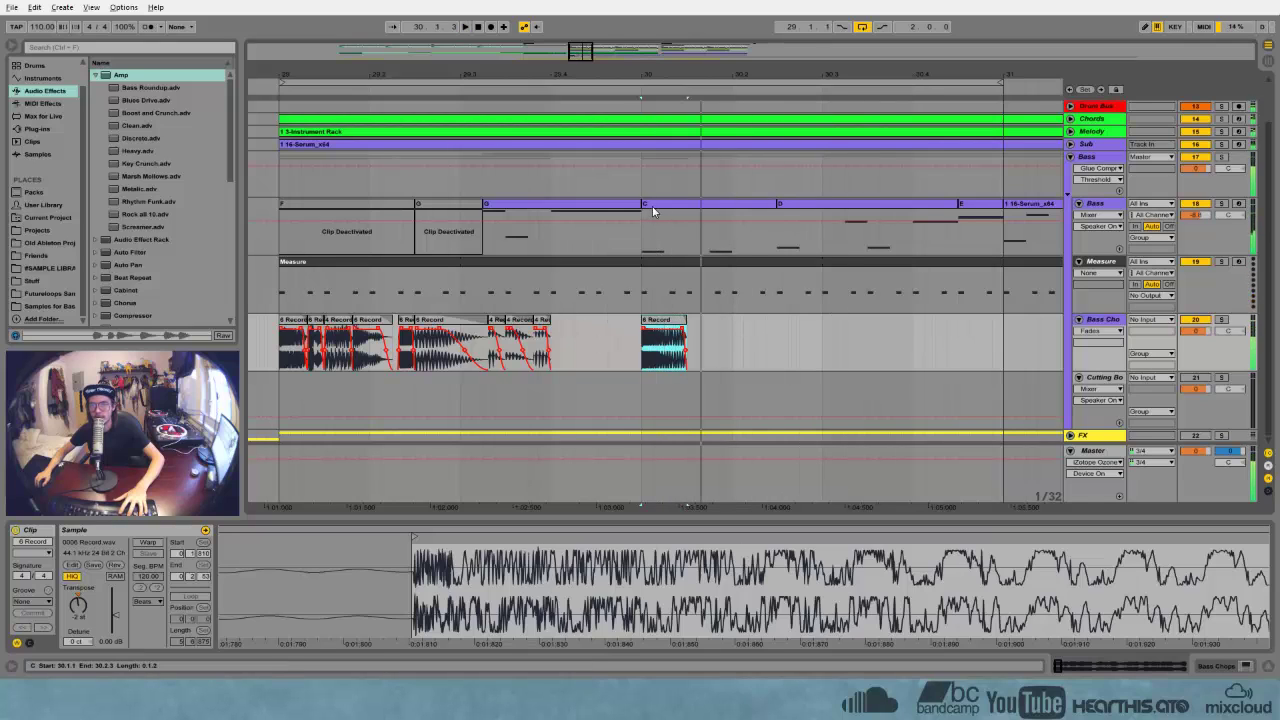
# Deactivate the original Bass C clip from 30.1.1 to 30.2.3 and play the line from 29.1.1
pyautogui.click(707, 210)
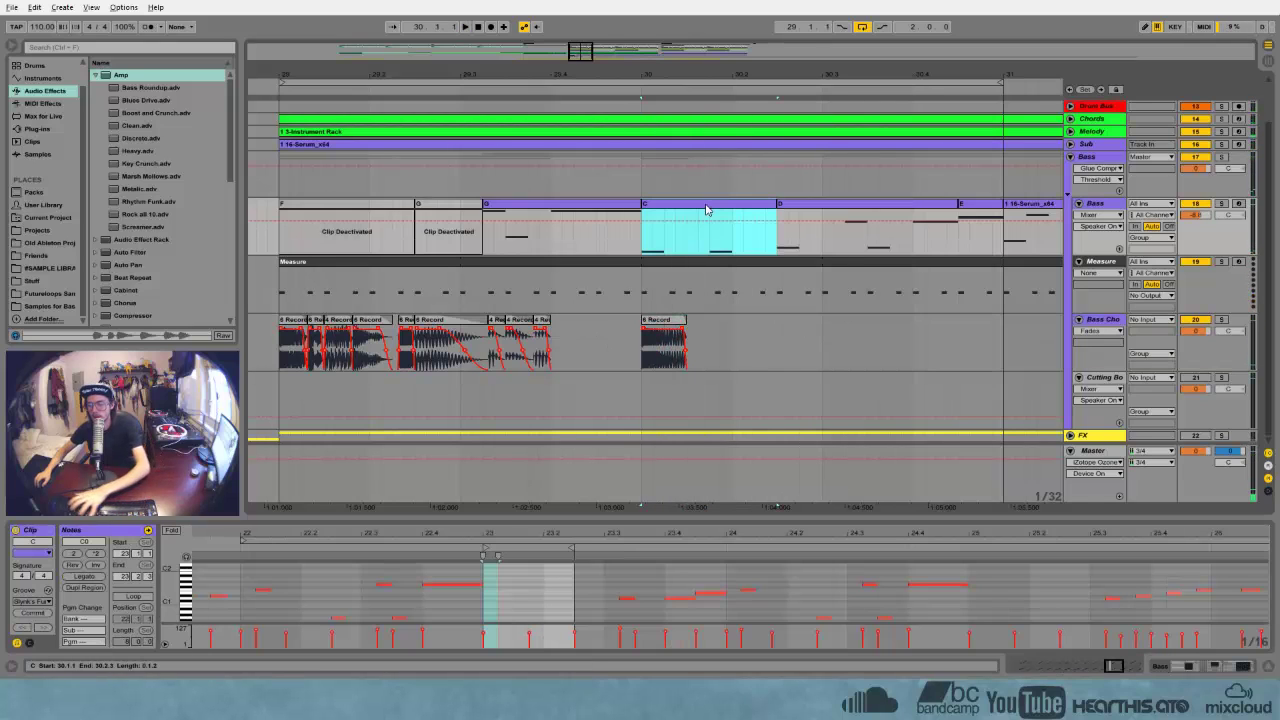
pyautogui.press('0')
pyautogui.click(296, 310)
pyautogui.press('space')
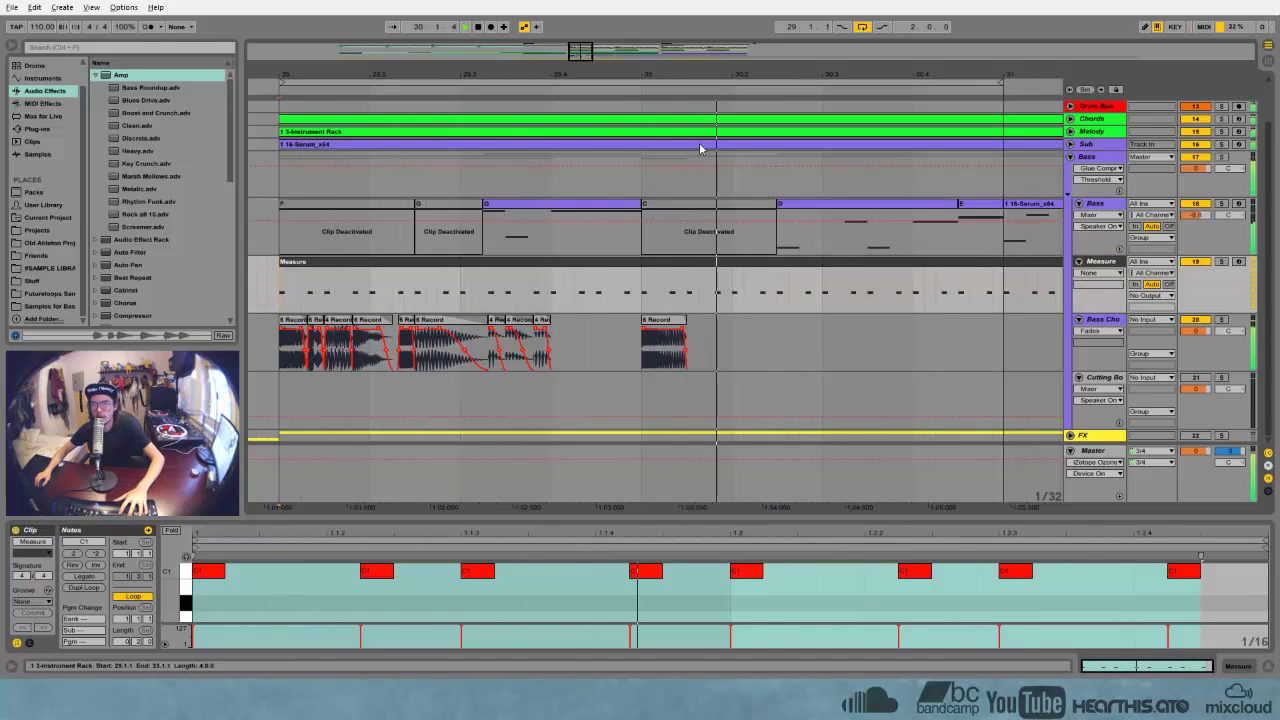
# Solo the Cutting Board track and audition its recorded pieces around bars 58 to 60
pyautogui.moveTo(567, 74); pyautogui.dragTo(467, 50)
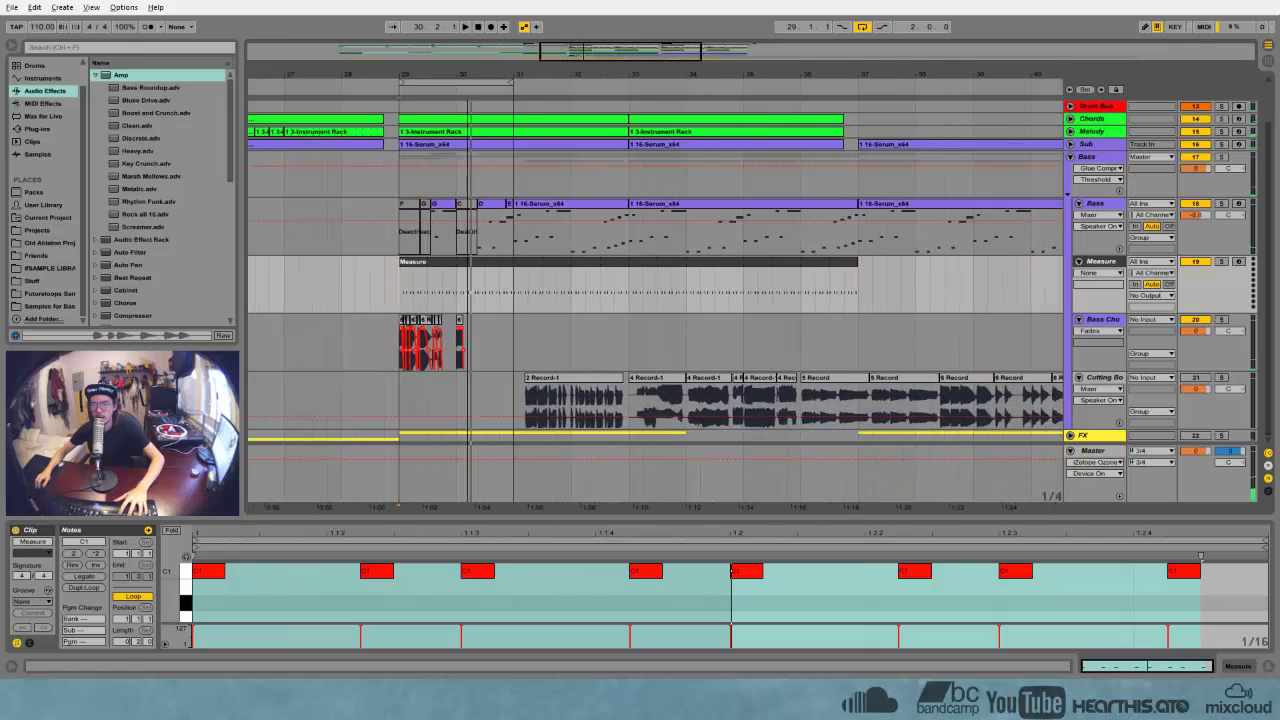
pyautogui.moveTo(763, 76); pyautogui.dragTo(566, 30)
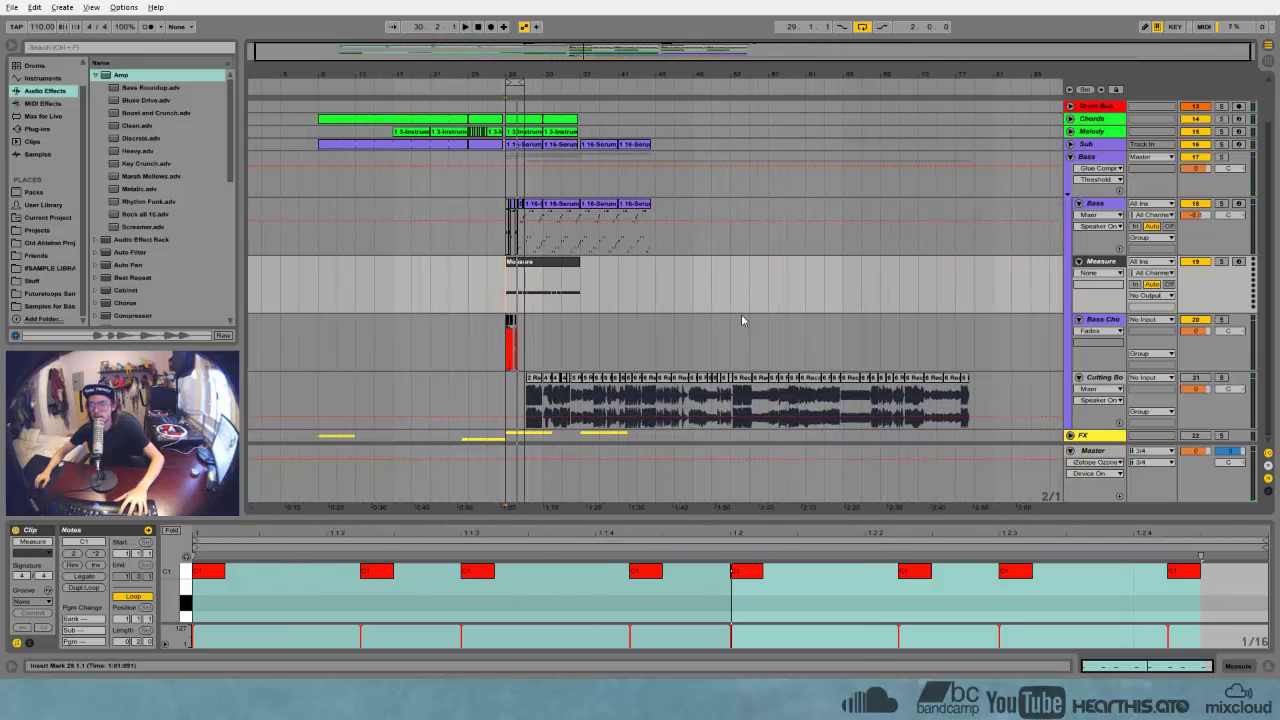
pyautogui.click(820, 380)
pyautogui.click(1221, 378)
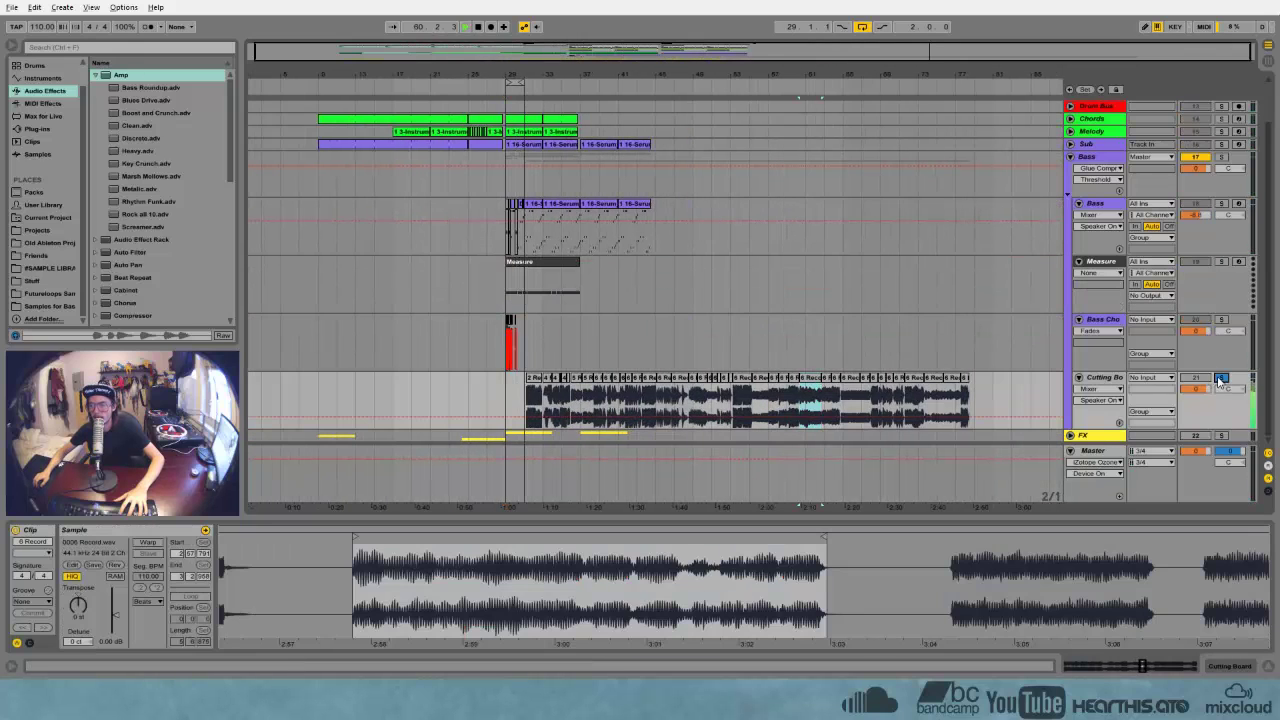
pyautogui.press('space')
pyautogui.click(791, 384)
pyautogui.click(784, 381)
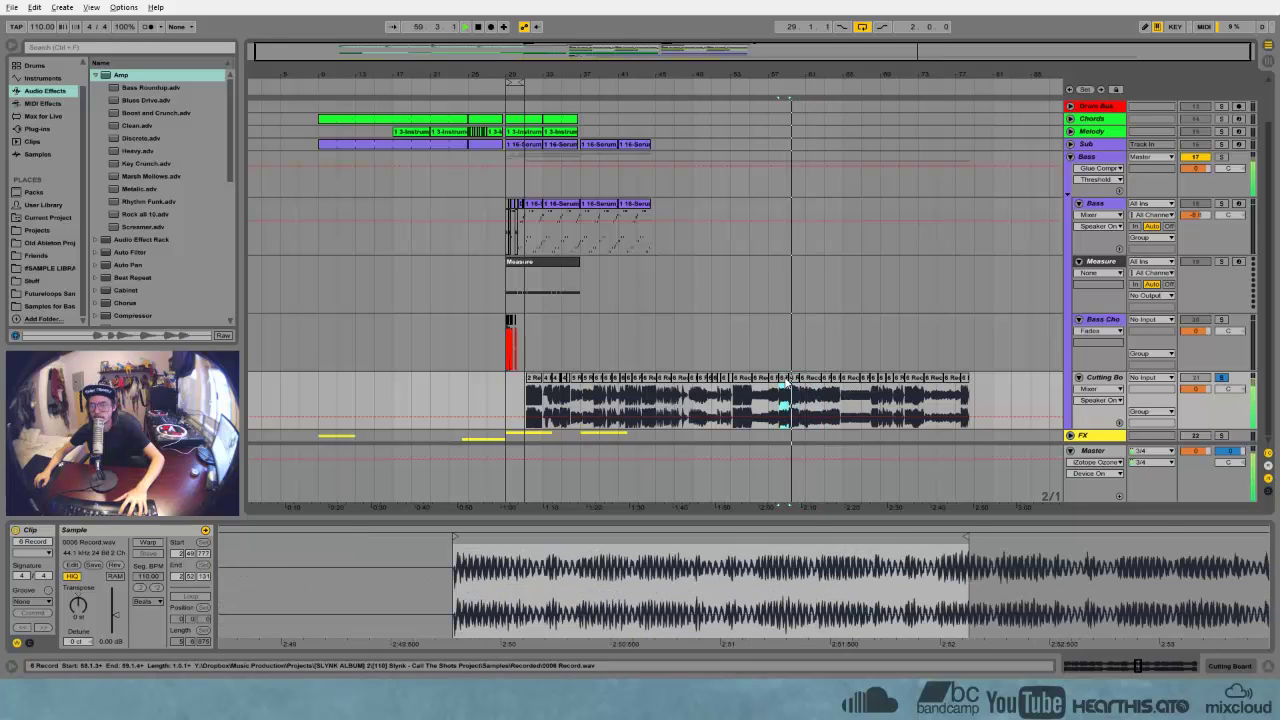
pyautogui.press('space')
pyautogui.press('space')
pyautogui.click(794, 381)
pyautogui.press('space')
pyautogui.press('space')
# Audition the shorter Cutting Board pieces around bars 69 to 71
pyautogui.click(875, 381)
pyautogui.press('space')
pyautogui.press('space')
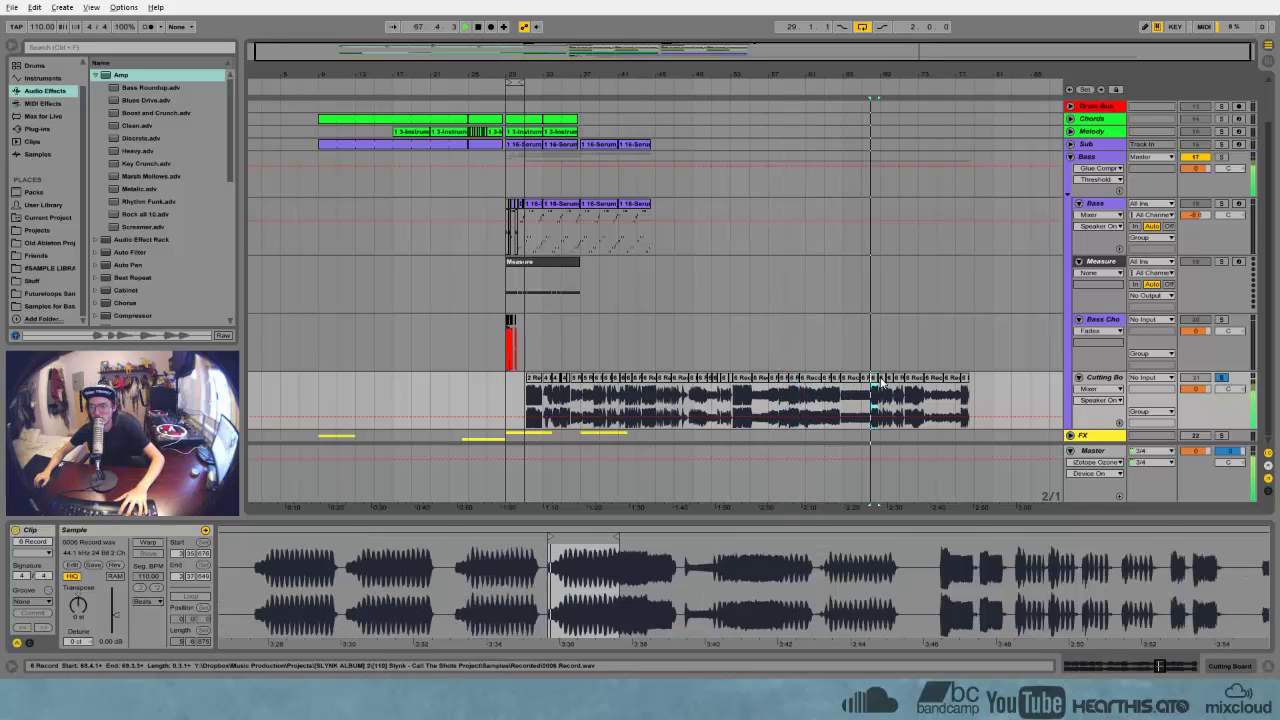
pyautogui.click(889, 381)
pyautogui.press('space')
pyautogui.press('space')
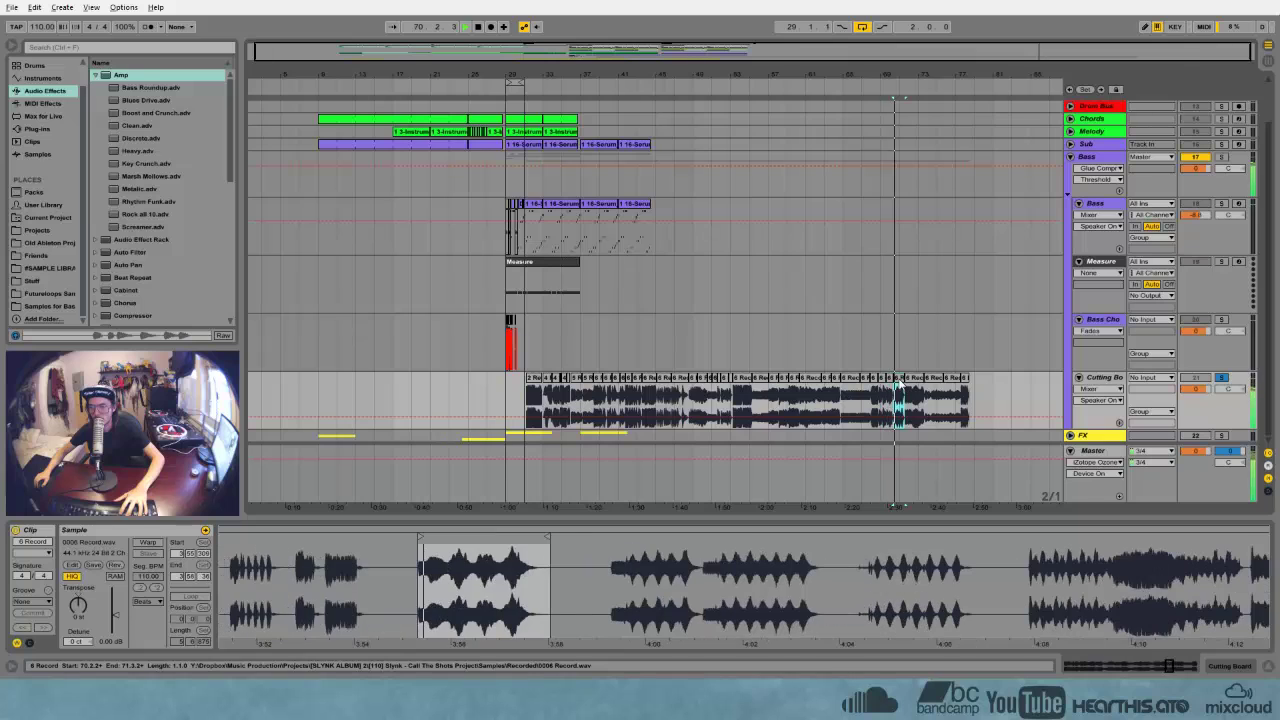
pyautogui.click(884, 381)
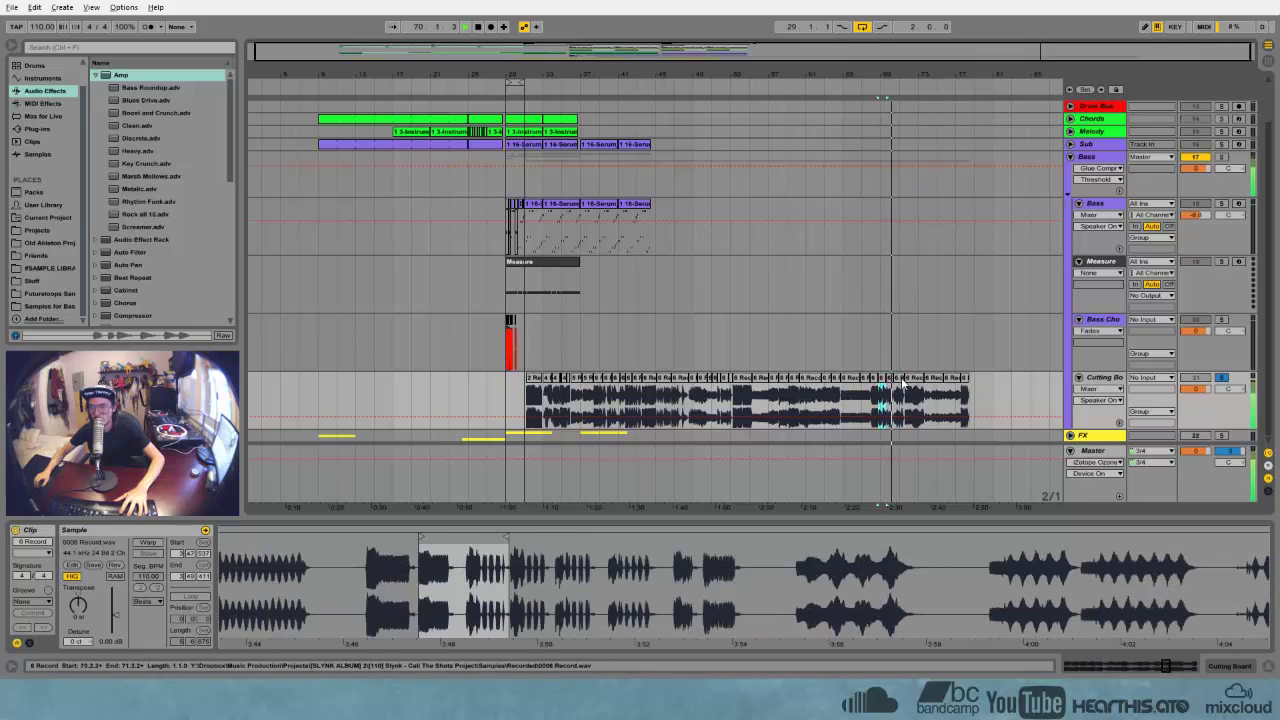
# Place a copy of the two-hit Cutting Board piece near bar 70 on Bass Chops at 30.1.3
pyautogui.click(568, 338)
pyautogui.press('space')
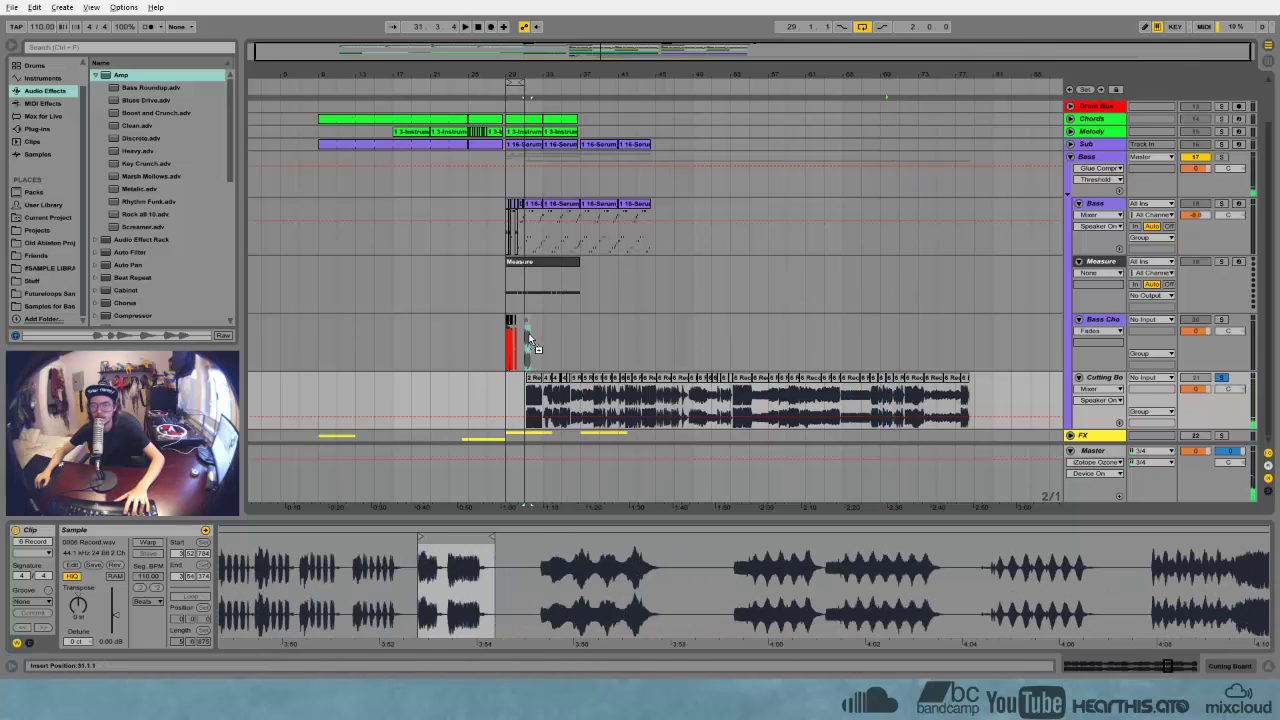
pyautogui.moveTo(530, 340); pyautogui.dragTo(528, 342)
pyautogui.moveTo(520, 74); pyautogui.dragTo(843, 263)
pyautogui.moveTo(885, 321); pyautogui.dragTo(682, 329)
# Unsolo Cutting Board, solo Bass Chops, and play the newly placed piece from 30.1.3
pyautogui.click(1221, 377)
pyautogui.press('space')
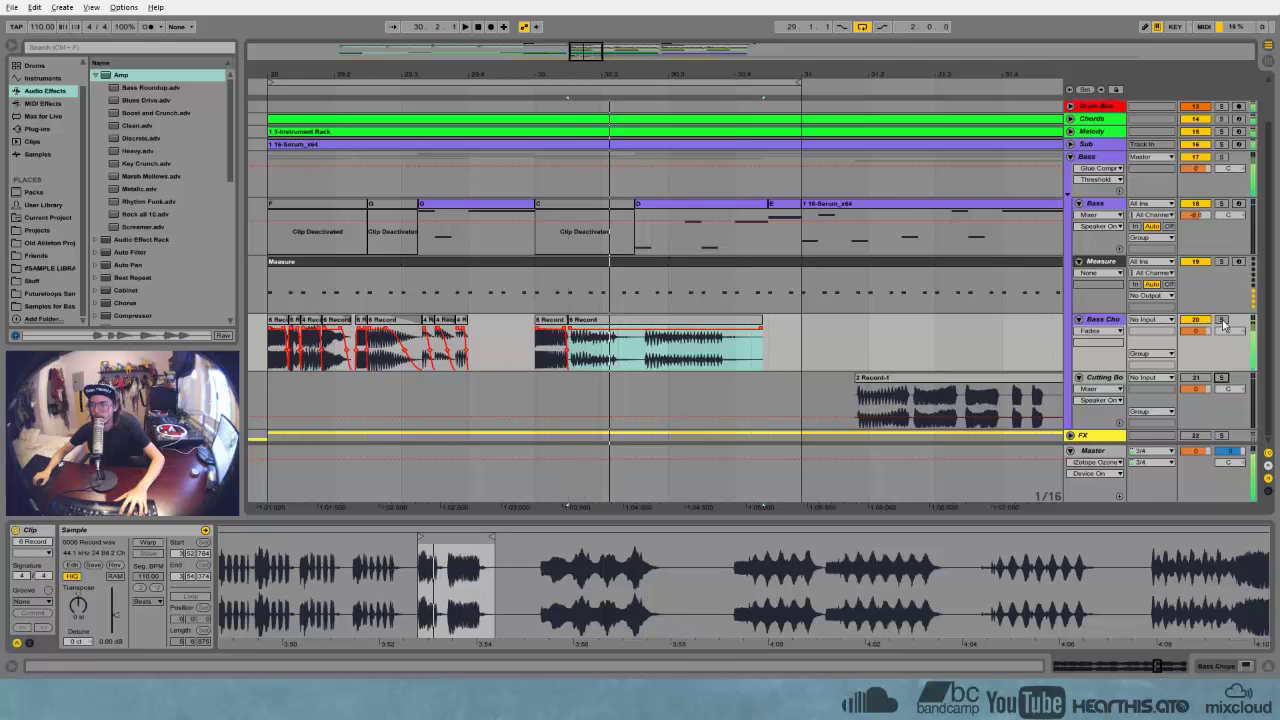
pyautogui.click(1222, 320)
pyautogui.press('space')
pyautogui.press('space')
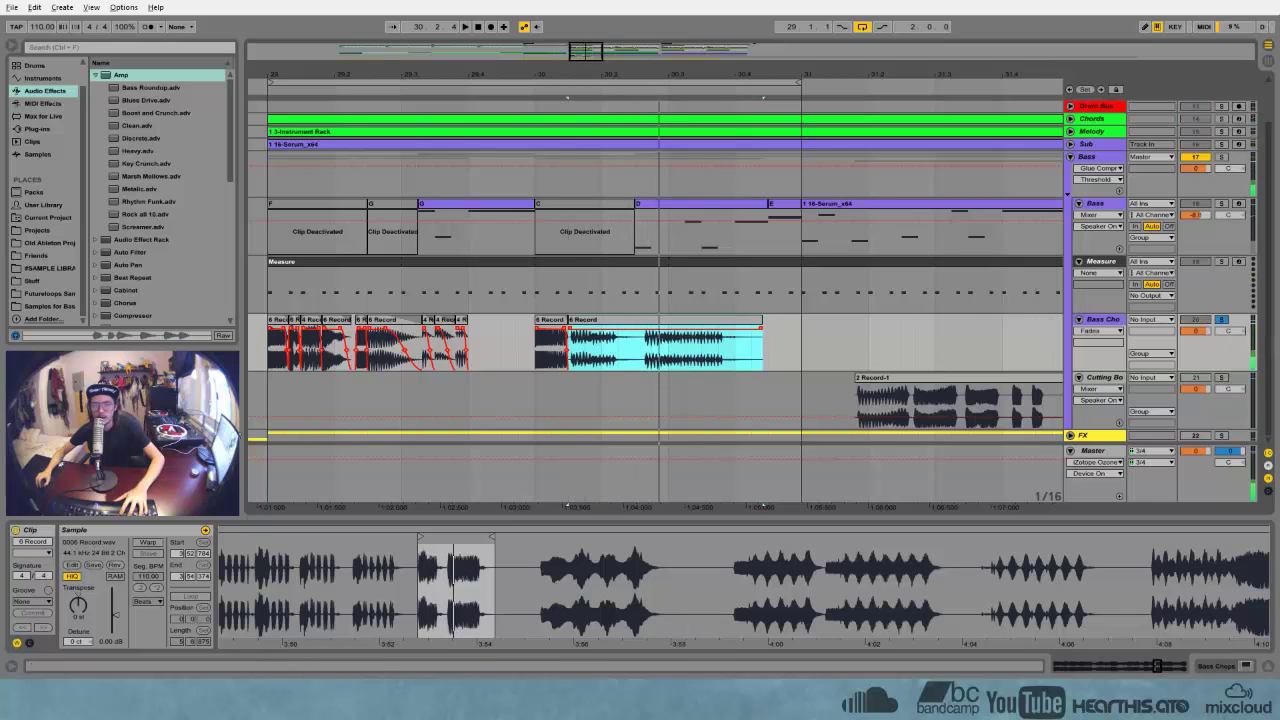
# Transpose the new Bass Chops piece at 30.1.3 to -2 st and play it
pyautogui.click(78, 605)
pyautogui.press('Down')
pyautogui.press('Down')
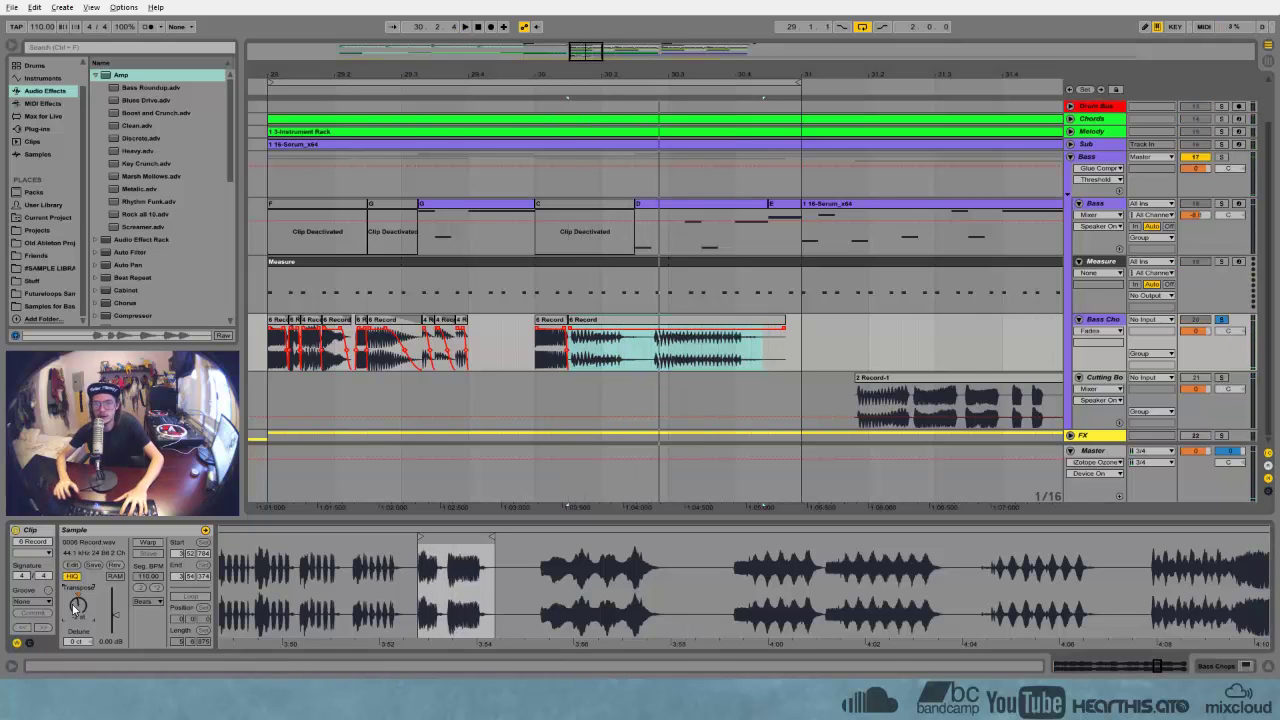
pyautogui.press('space')
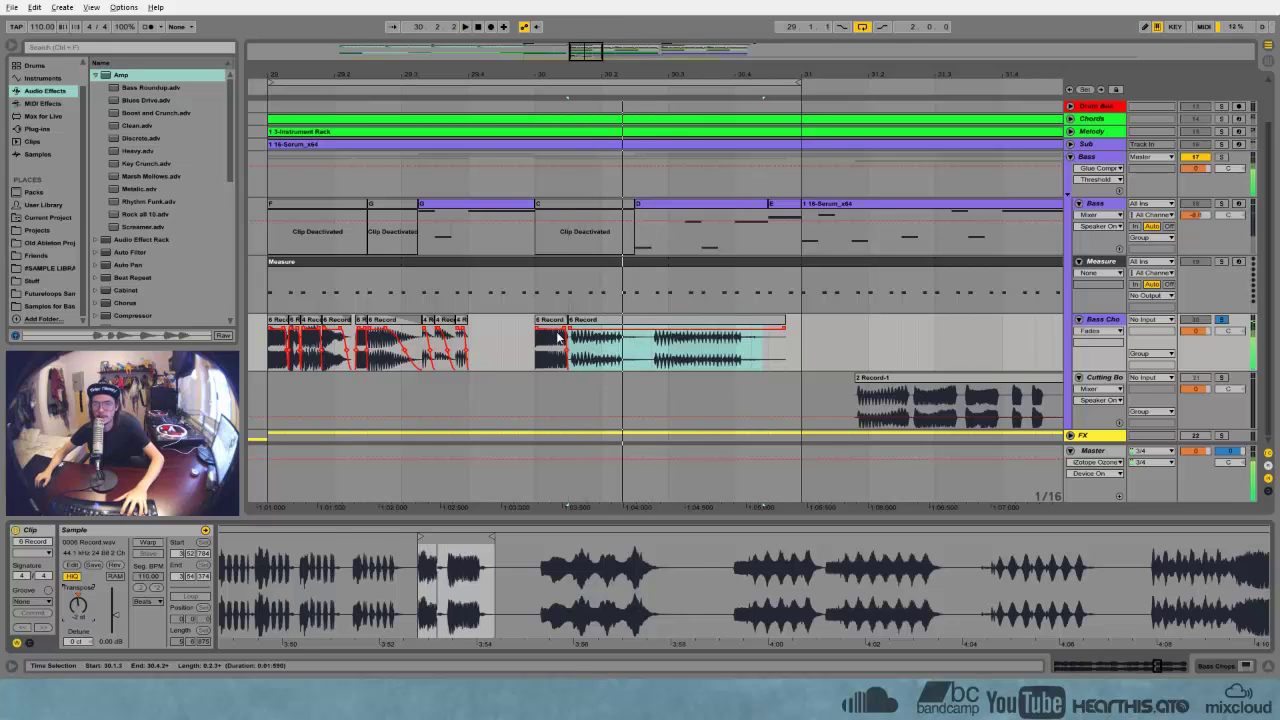
# Split a short slice off the start of the two-hit piece, place it directly after the bar 30 piece, and play from bar 30
pyautogui.click(558, 338)
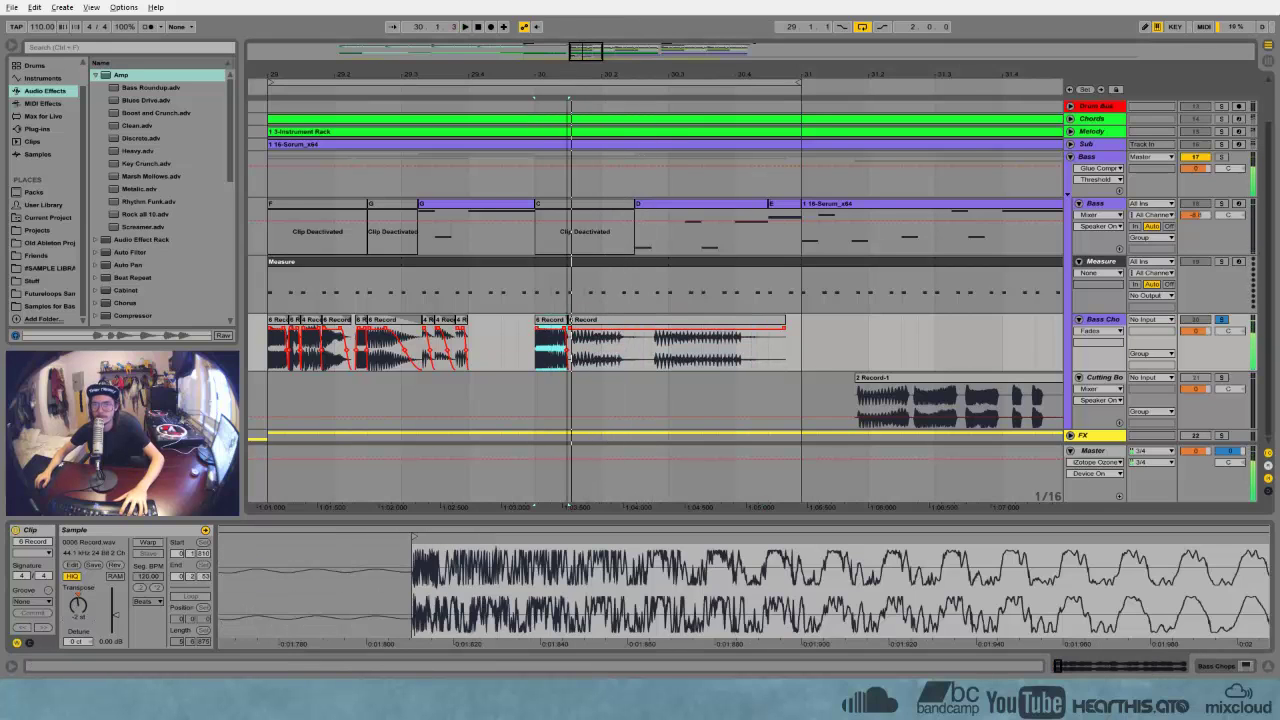
pyautogui.scroll(3, 567, 345)
pyautogui.click(577, 321)
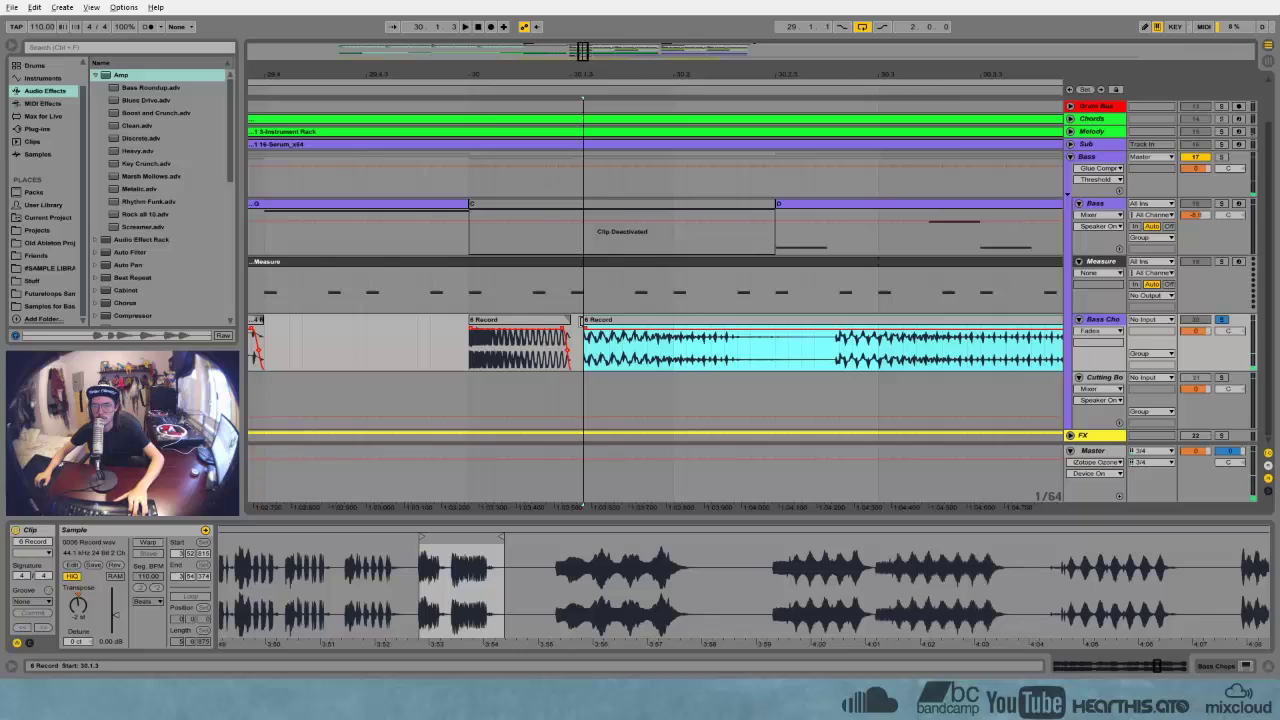
pyautogui.click(614, 358)
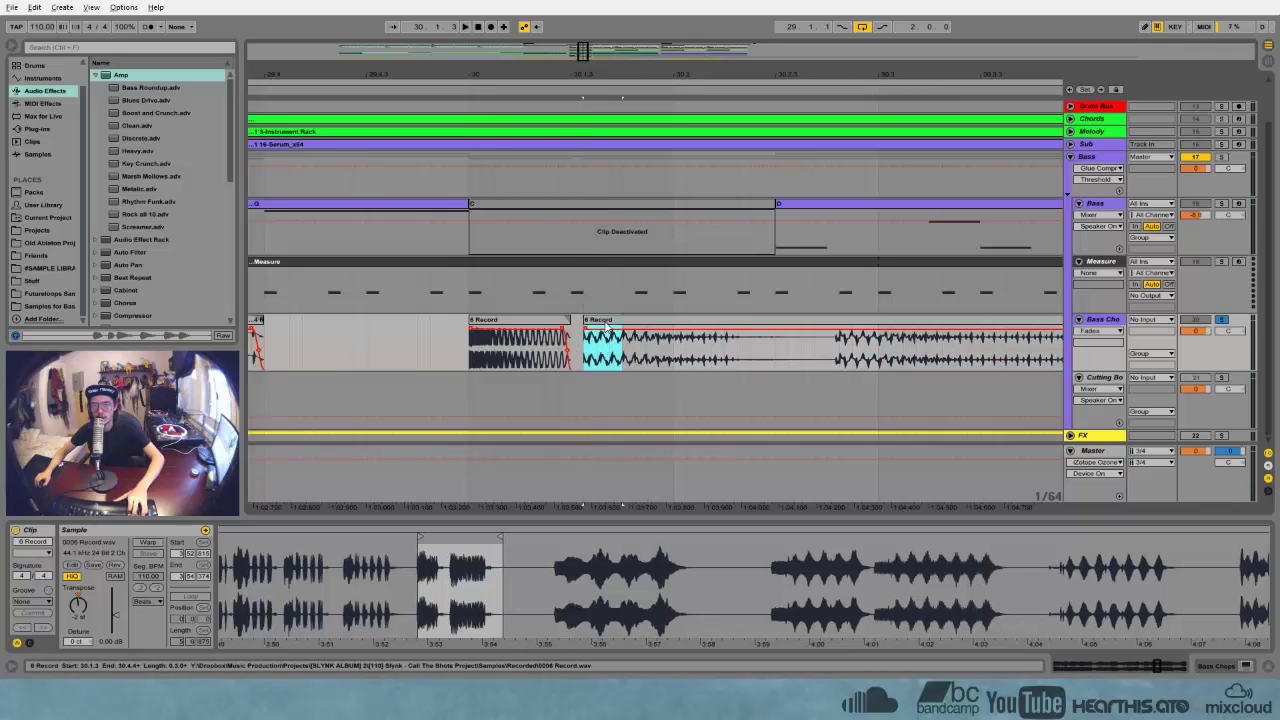
pyautogui.moveTo(606, 320); pyautogui.dragTo(555, 320)
pyautogui.click(515, 320)
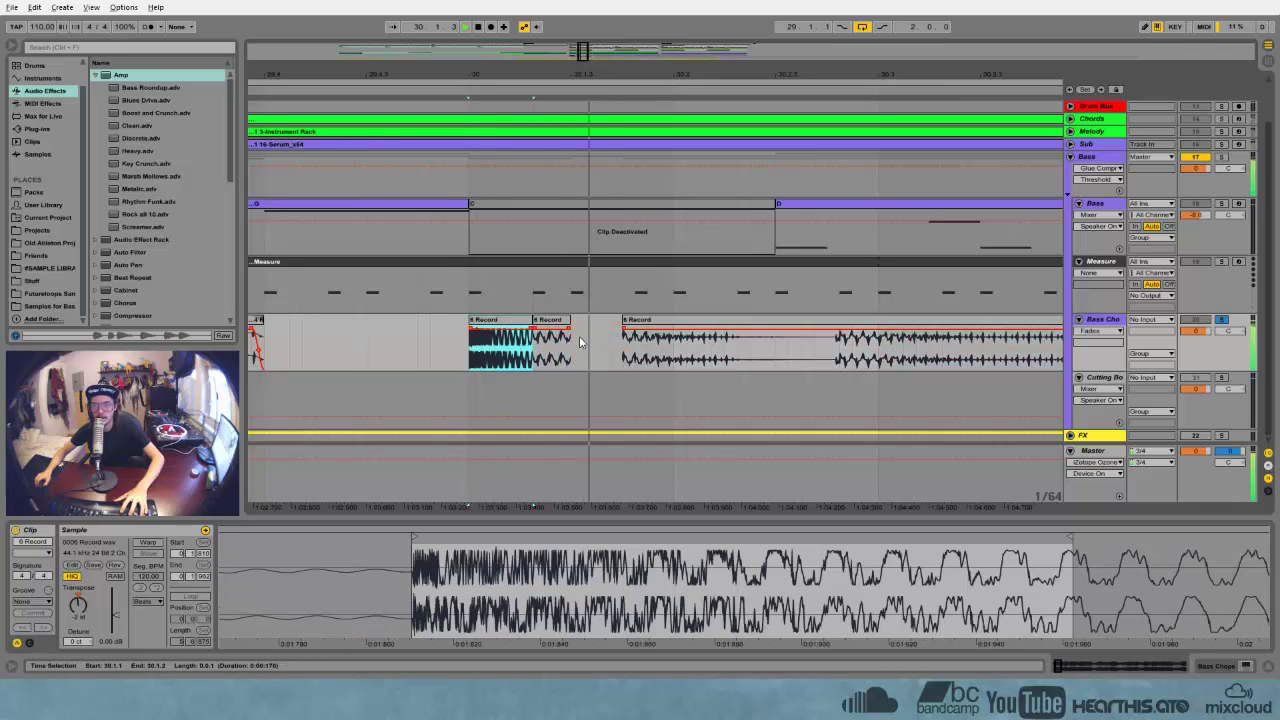
pyautogui.press('space')
pyautogui.press('space')
# Move a slice from the start of the second hit to directly after the second Bass Chops slice and play from bar 30
pyautogui.moveTo(836, 355); pyautogui.dragTo(621, 326)
pyautogui.click(513, 321)
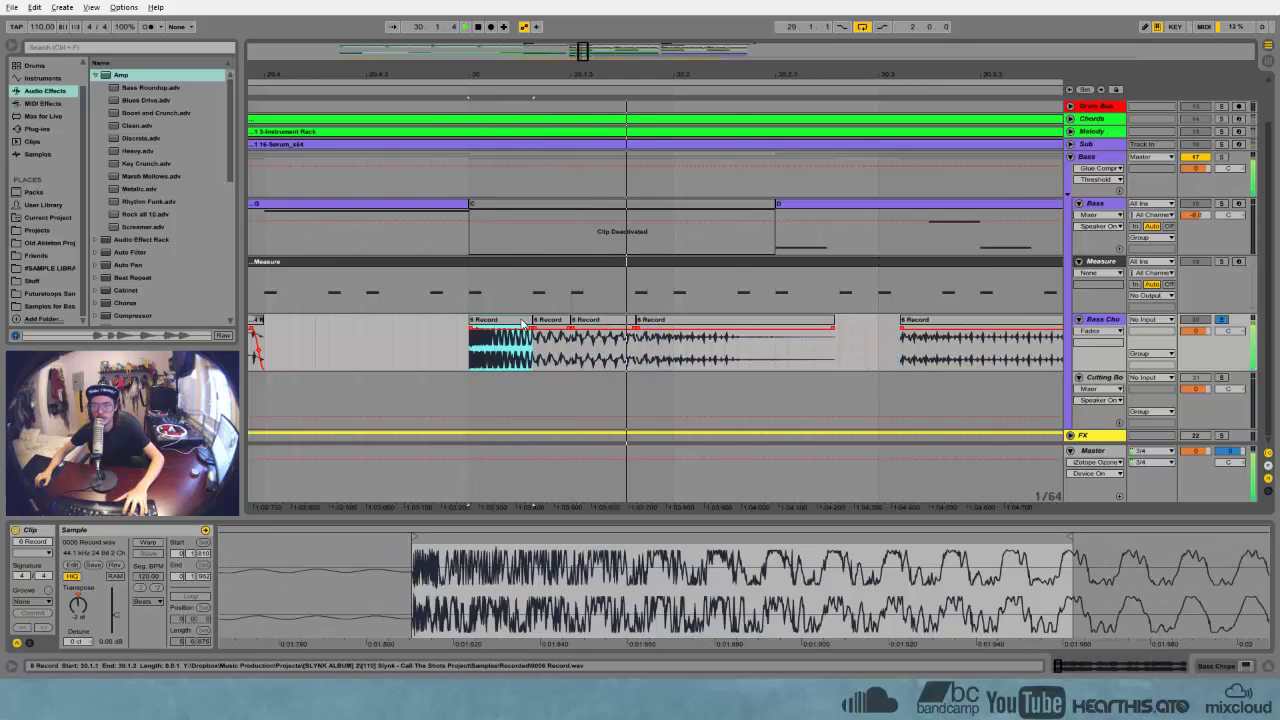
pyautogui.click(686, 321)
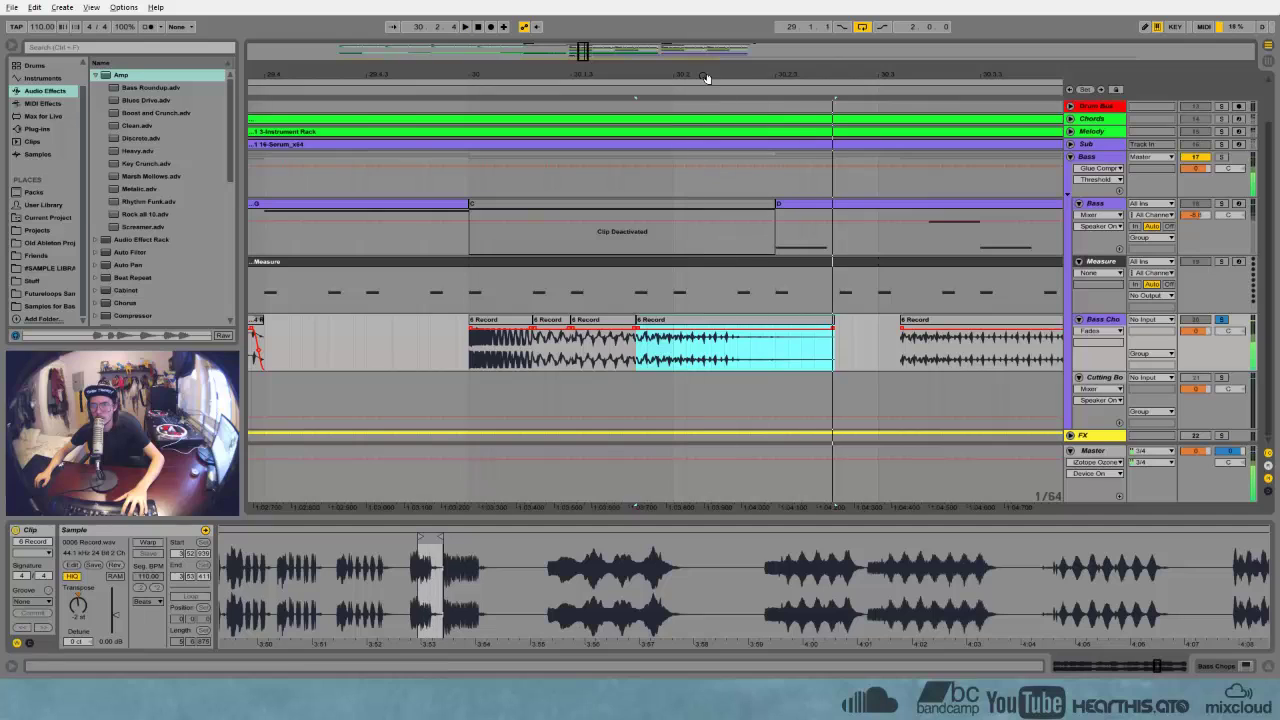
# Audition the remaining second hit near 30.3 on Bass Chops from several points
pyautogui.moveTo(706, 78); pyautogui.dragTo(550, 62)
pyautogui.click(750, 355)
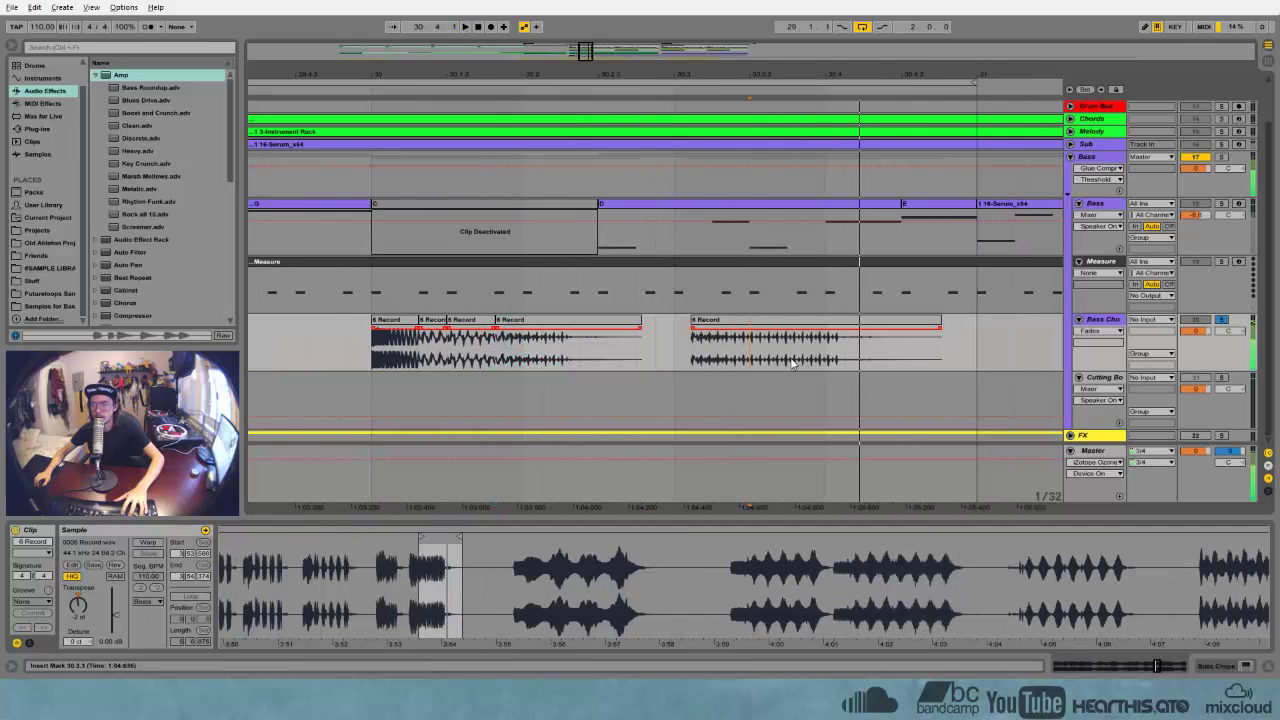
pyautogui.click(716, 365)
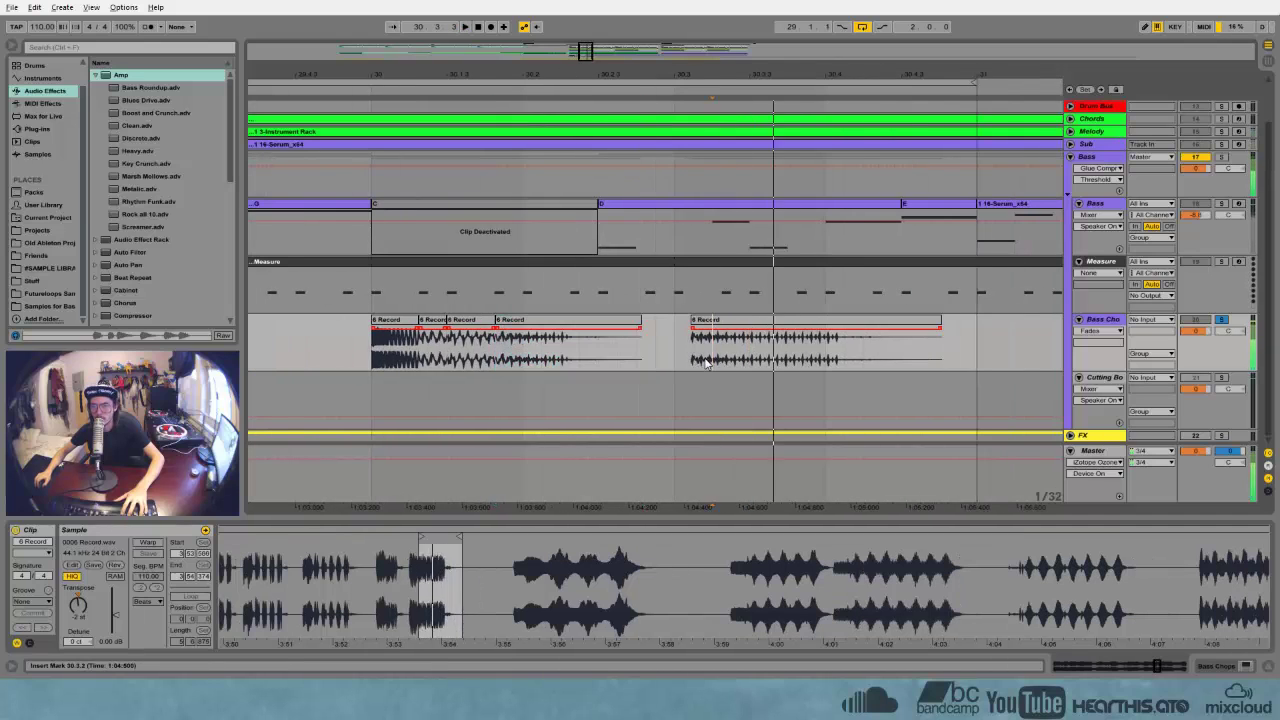
pyautogui.click(707, 362)
pyautogui.click(703, 362)
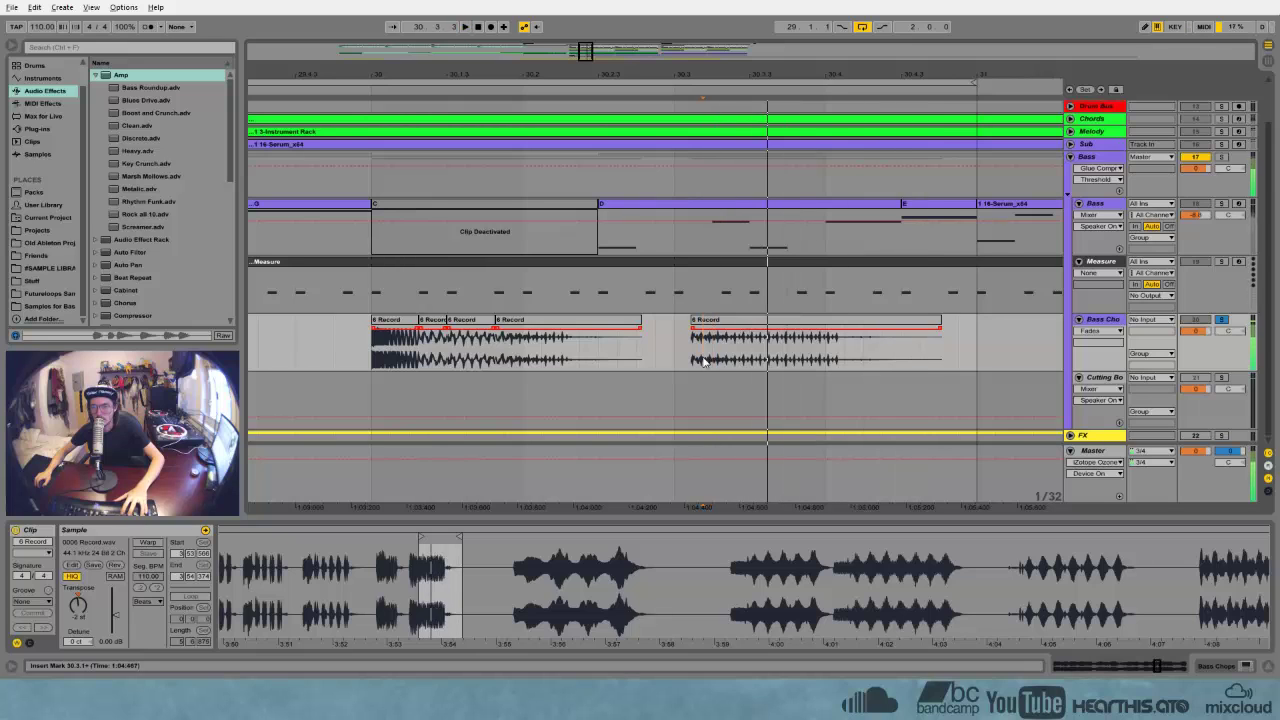
pyautogui.press('space')
# Play the slices from bar 30 and delete the leftover first-hit piece that follows the third slice
pyautogui.moveTo(703, 362); pyautogui.dragTo(479, 328)
pyautogui.click(388, 322)
pyautogui.press('space')
pyautogui.press('space')
pyautogui.click(505, 323)
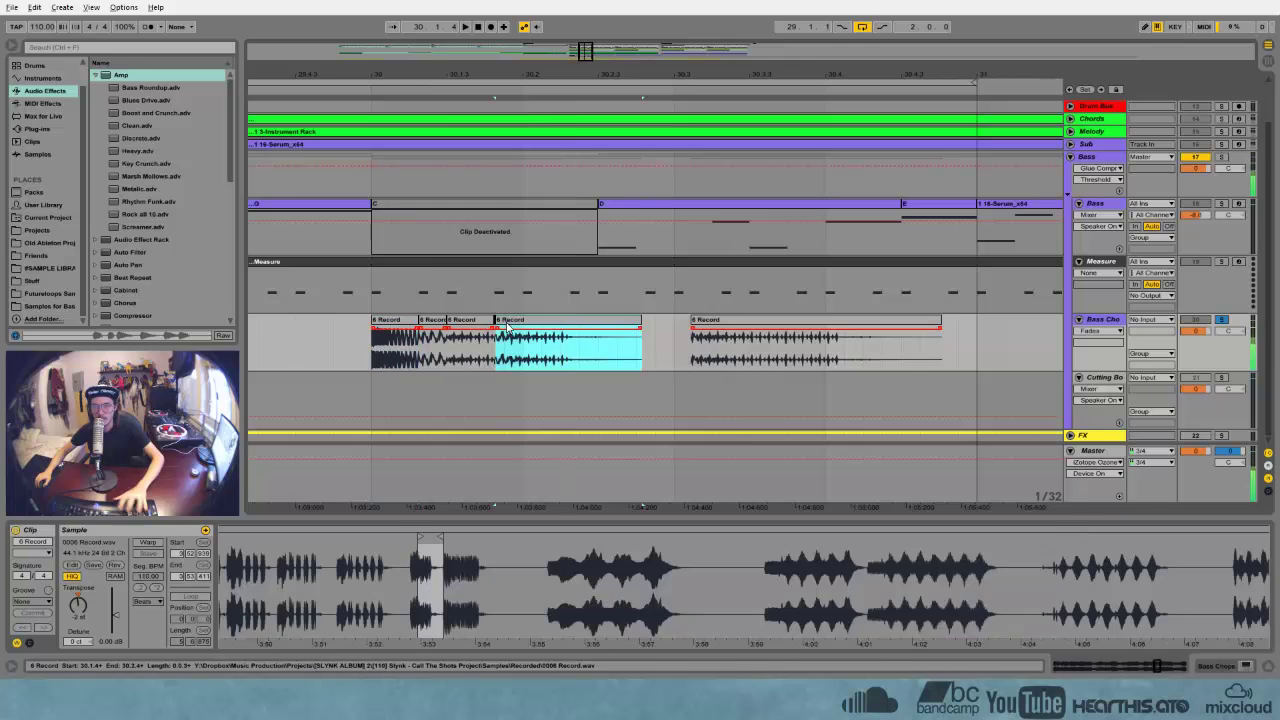
pyautogui.press('Delete')
# Shift the third slice's sample region further into the second hit and play the sequence from bar 30
pyautogui.click(498, 328)
pyautogui.click(463, 325)
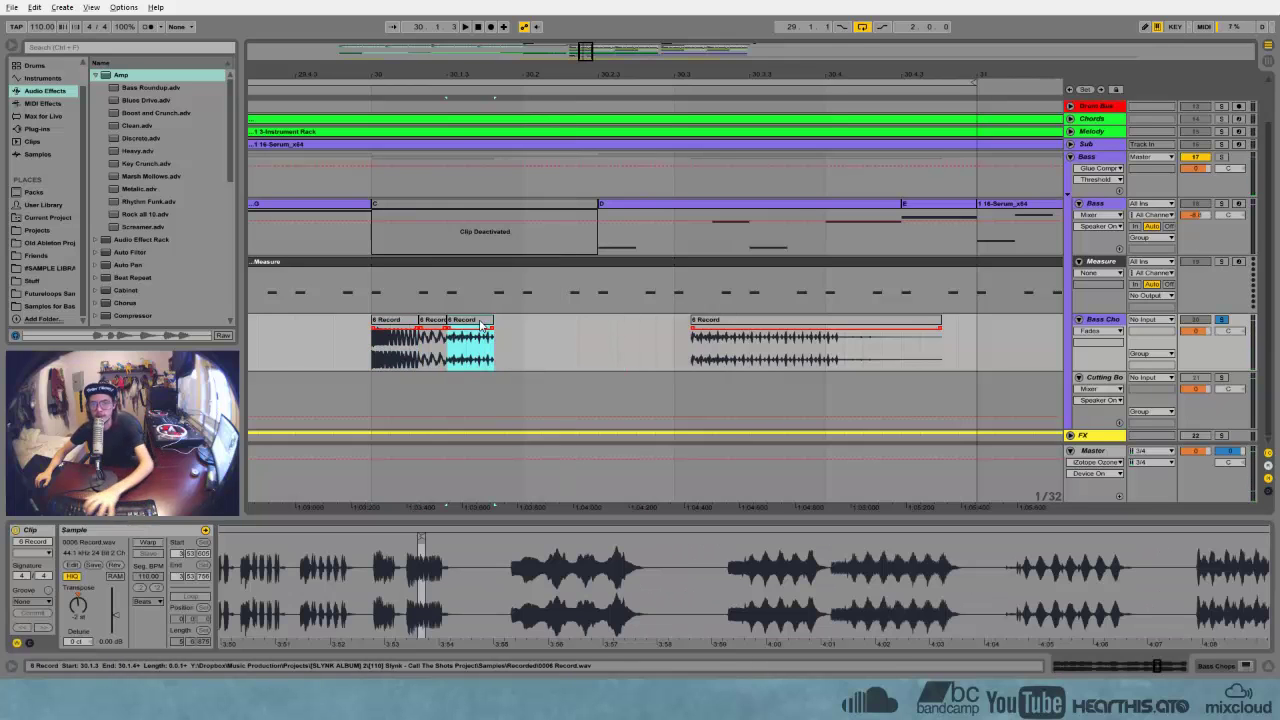
pyautogui.press('space')
pyautogui.press('space')
pyautogui.press('space')
pyautogui.moveTo(413, 532)
pyautogui.mouseDown()
pyautogui.moveTo(413, 559)
pyautogui.moveTo(412, 537)
pyautogui.moveTo(488, 537)
pyautogui.mouseUp()
pyautogui.press('space')
pyautogui.press('space')
pyautogui.press('space')
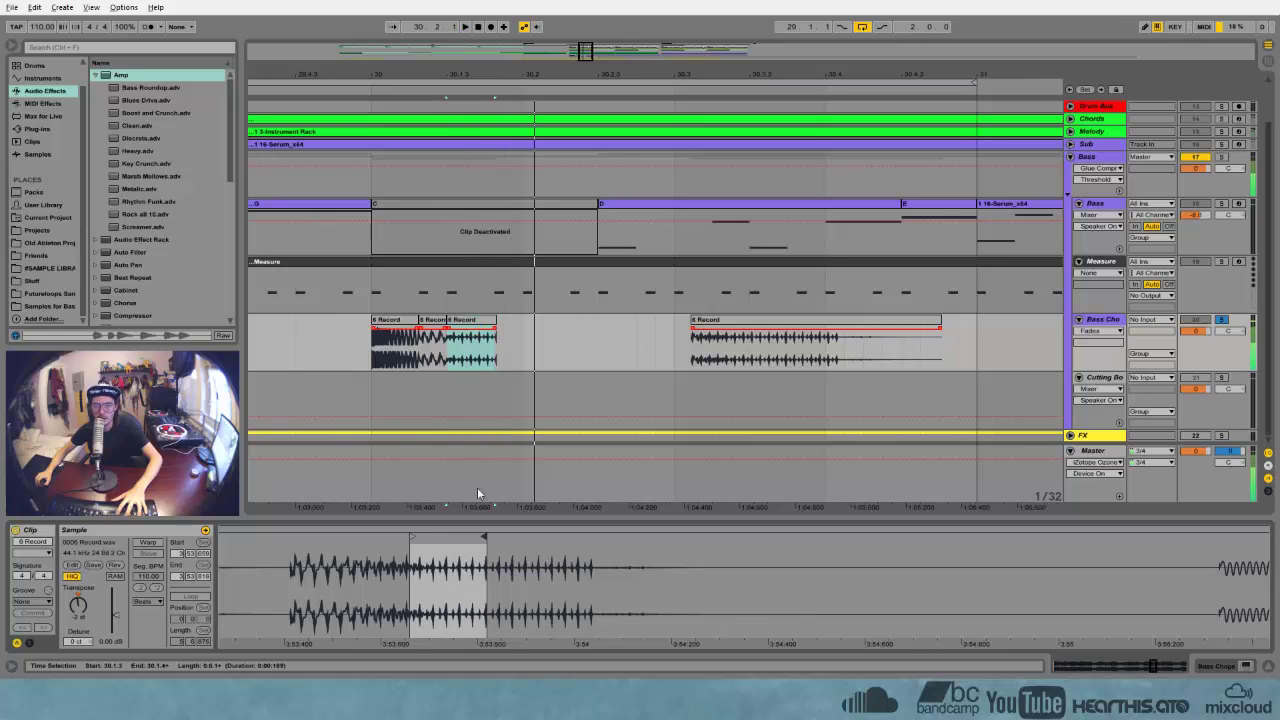
pyautogui.press('space')
pyautogui.press('space')
pyautogui.click(391, 321)
pyautogui.press('space')
pyautogui.press('space')
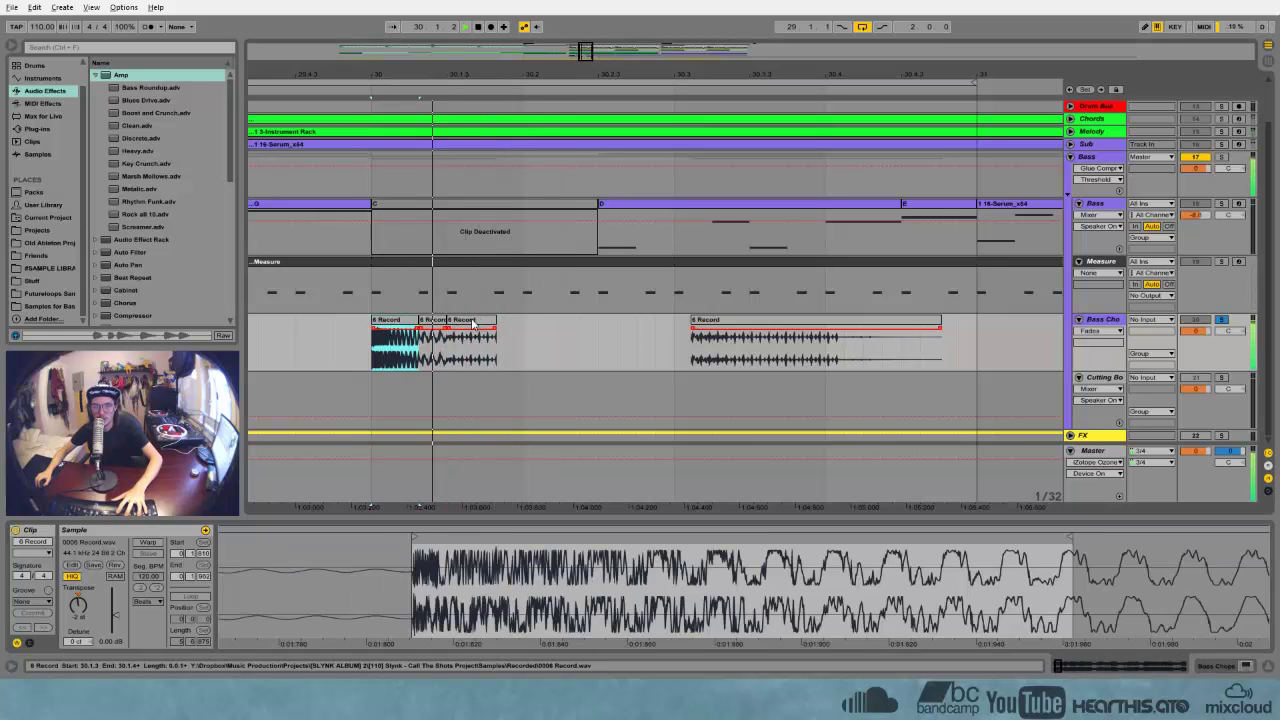
# Move the third slice to 30.1.4, shorten its end to before 30.2, and play from bar 30
pyautogui.moveTo(470, 325); pyautogui.dragTo(521, 325)
pyautogui.moveTo(503, 79); pyautogui.dragTo(503, 103)
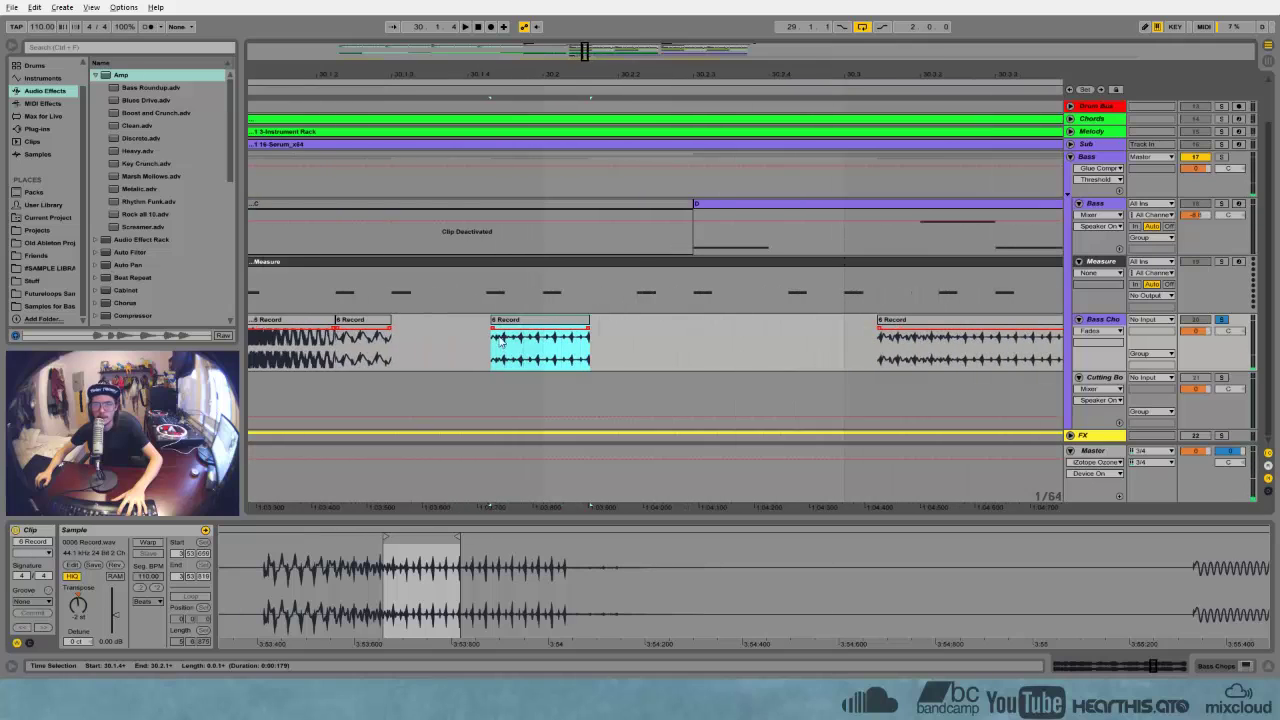
pyautogui.moveTo(512, 321); pyautogui.dragTo(507, 321)
pyautogui.moveTo(584, 322); pyautogui.dragTo(545, 322)
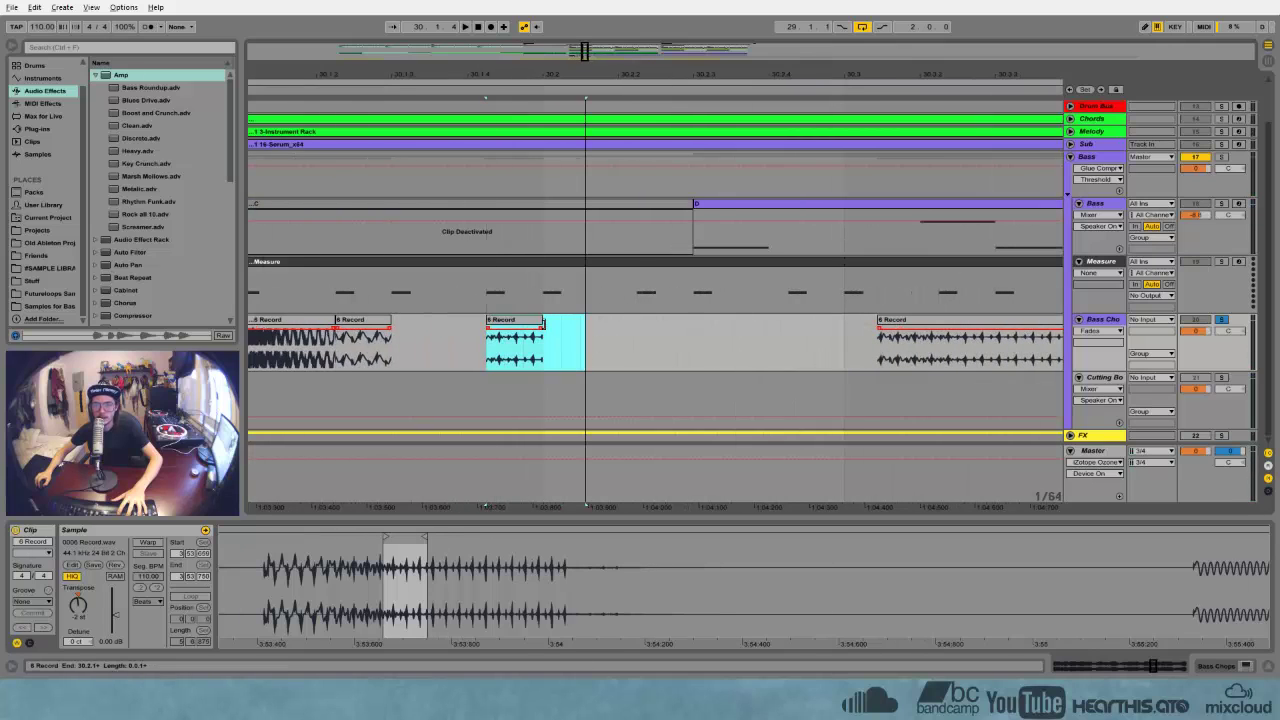
pyautogui.click(293, 322)
pyautogui.press('space')
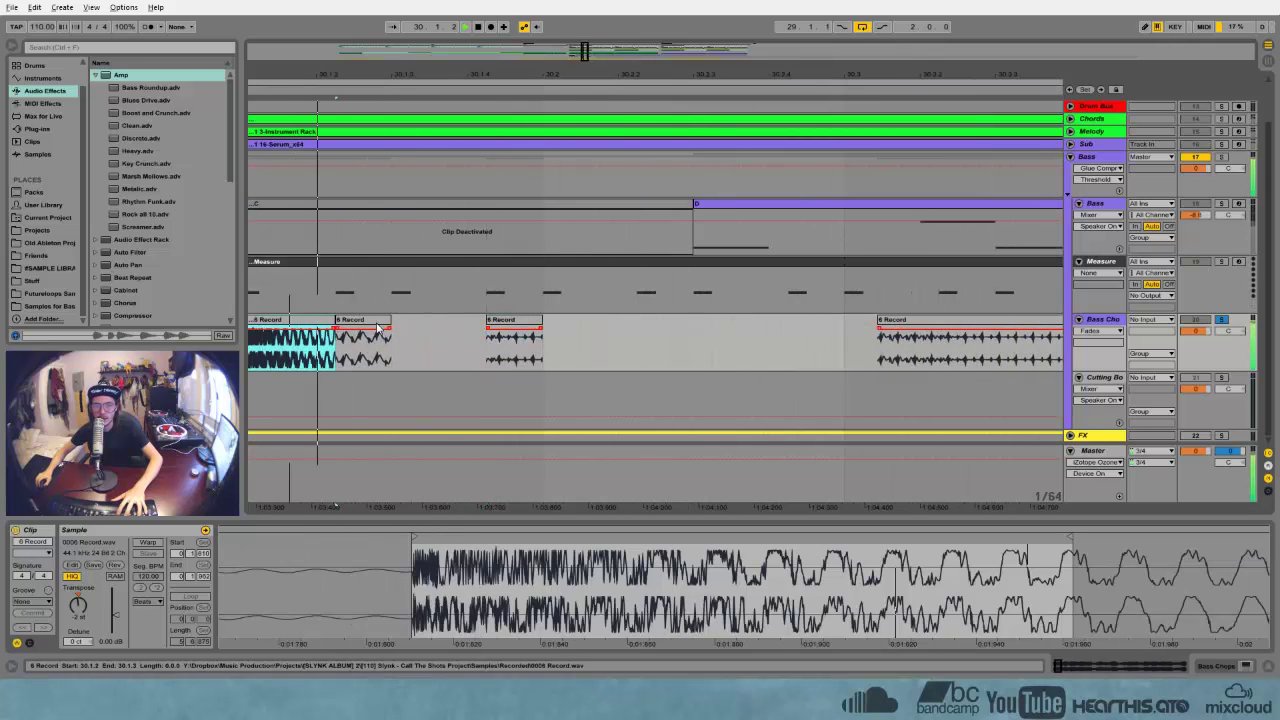
# Add fade-outs to the second slice and to the slice at 30.1.4
pyautogui.click(380, 328)
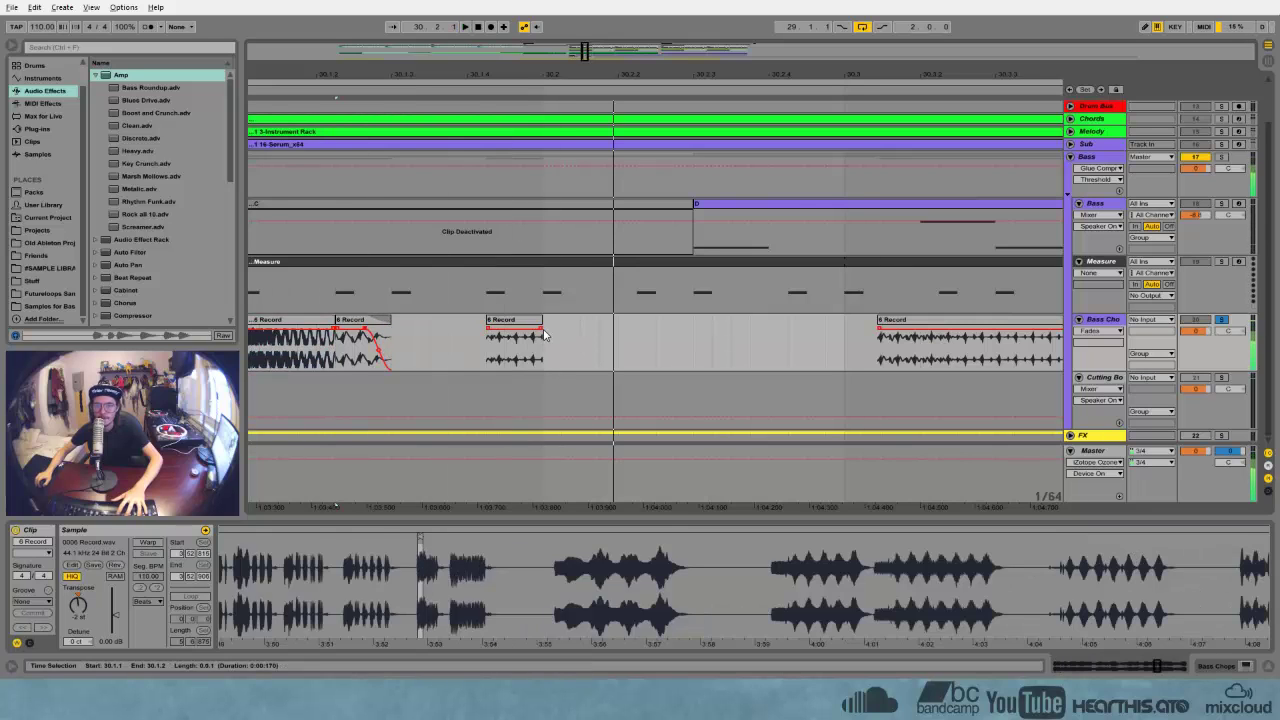
pyautogui.moveTo(542, 329); pyautogui.dragTo(528, 329)
pyautogui.press('space')
pyautogui.press('space')
# Solo Cutting Board and audition its pieces around bars 53 to 59
pyautogui.moveTo(525, 75); pyautogui.dragTo(392, 20)
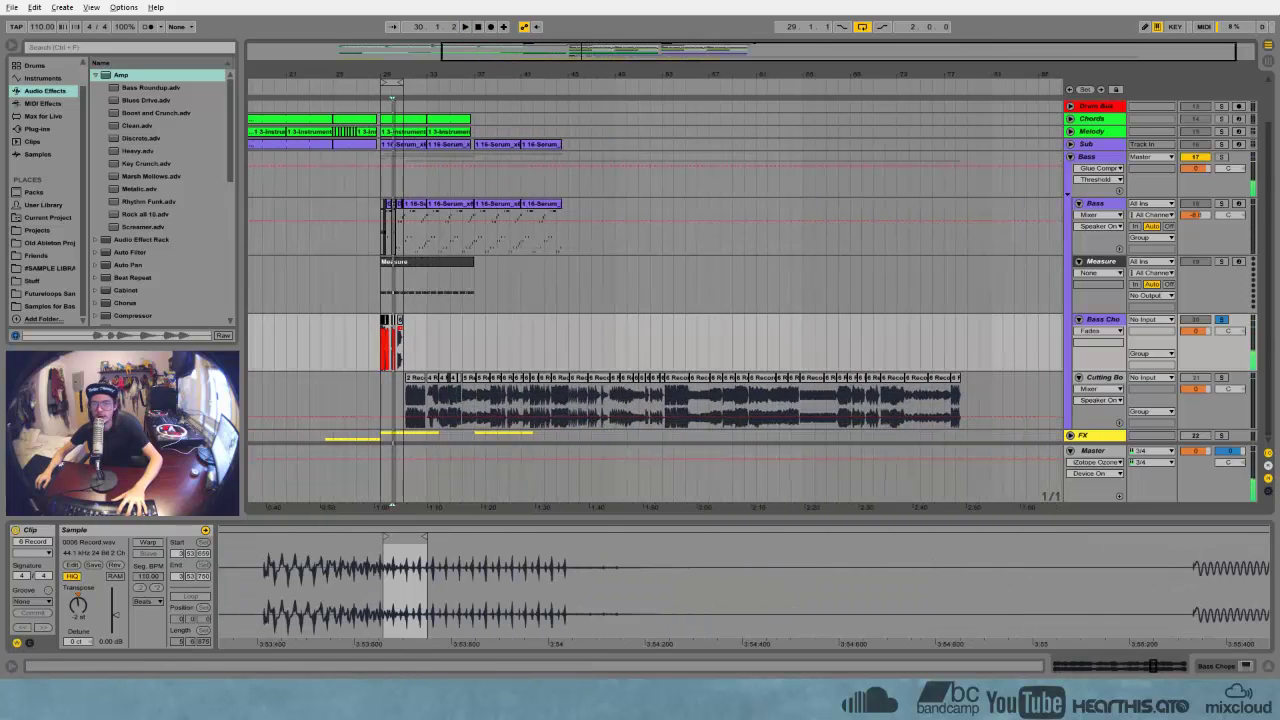
pyautogui.click(678, 384)
pyautogui.press('space')
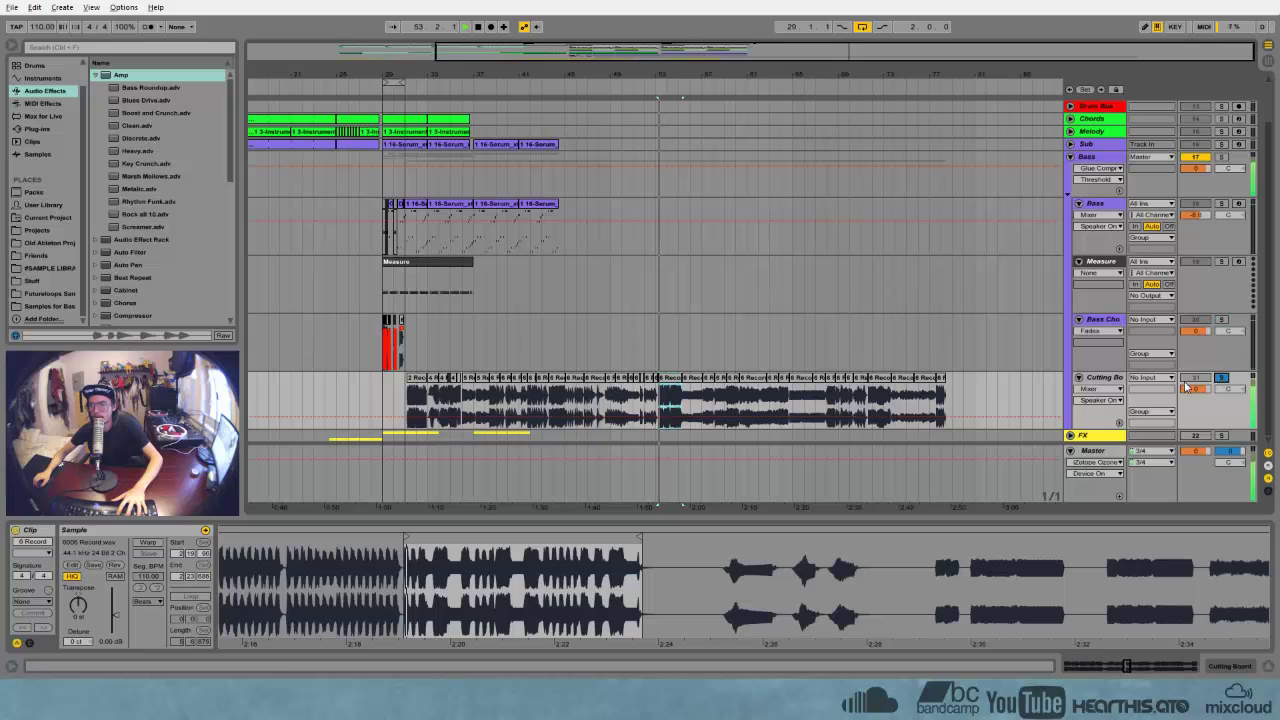
pyautogui.click(722, 384)
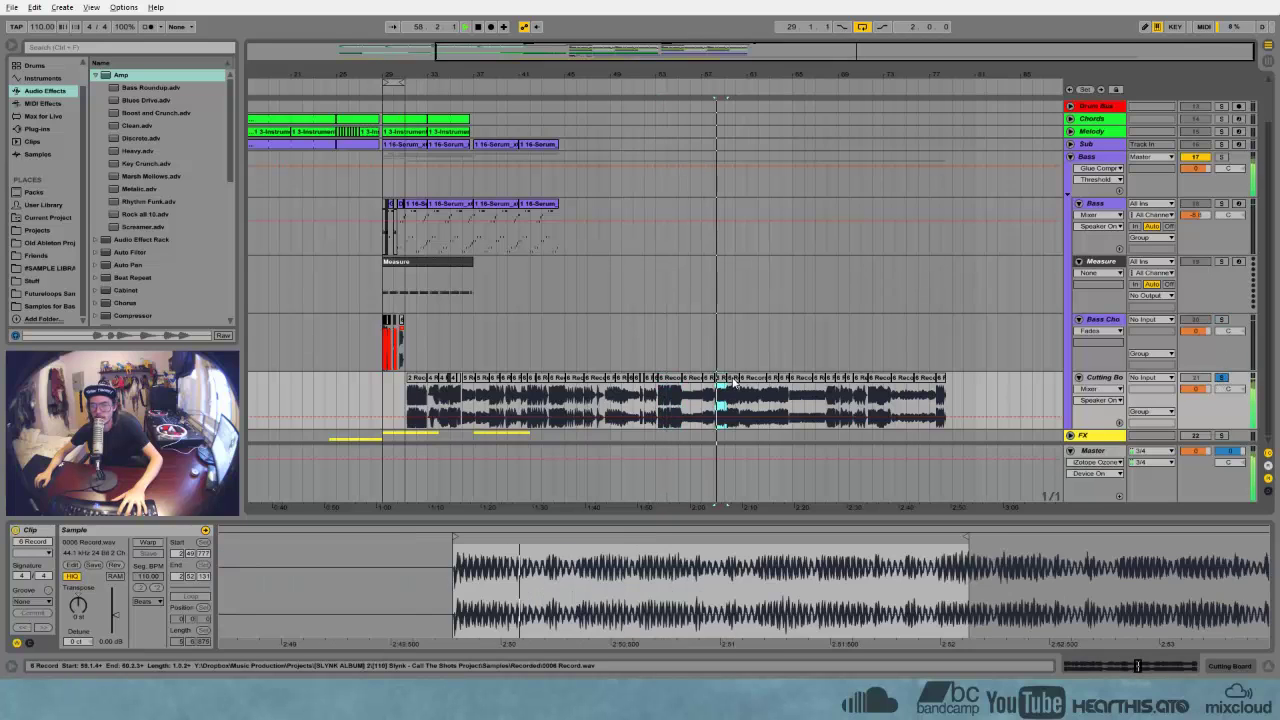
pyautogui.press('space')
pyautogui.click(733, 382)
pyautogui.press('space')
pyautogui.press('space')
pyautogui.click(722, 380)
pyautogui.press('space')
pyautogui.press('space')
# Place a copy of the Cutting Board piece near bar 58 on Bass Chops after bar 31 and delete the leftover second hit near 30.3
pyautogui.moveTo(722, 380); pyautogui.dragTo(411, 340)
pyautogui.moveTo(397, 73); pyautogui.dragTo(497, 140)
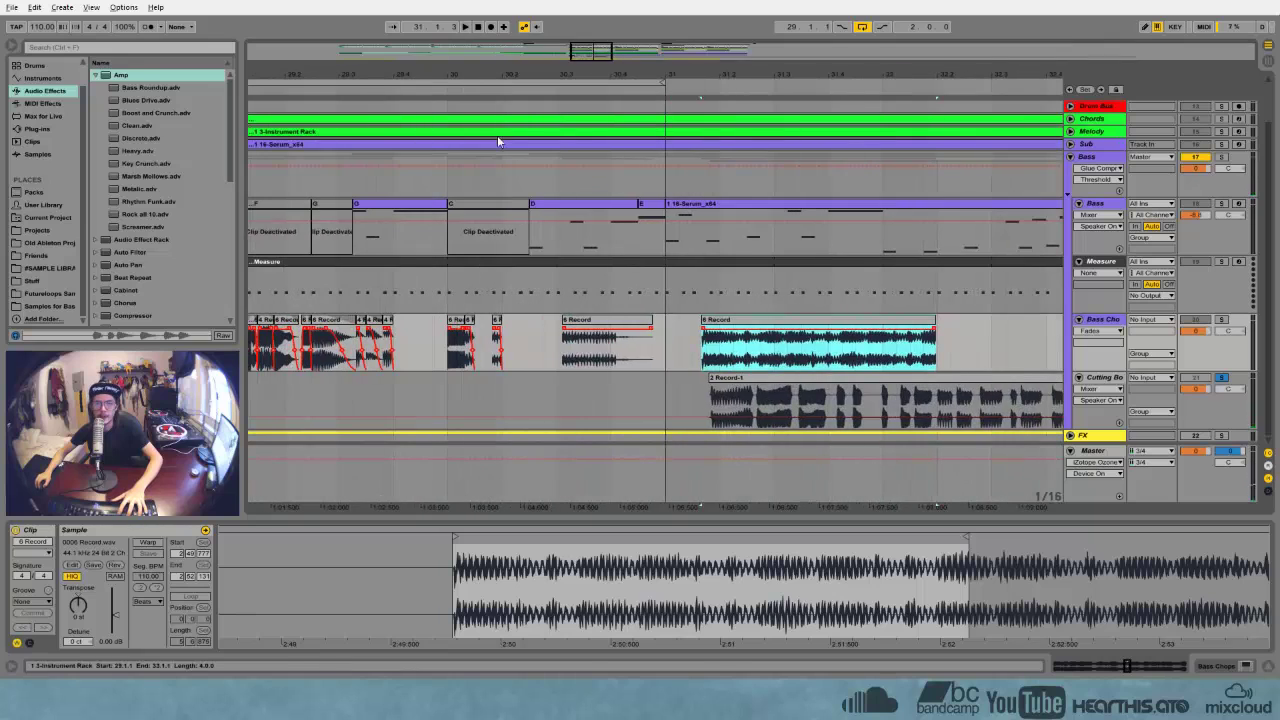
pyautogui.click(595, 322)
pyautogui.press('Delete')
pyautogui.click(738, 330)
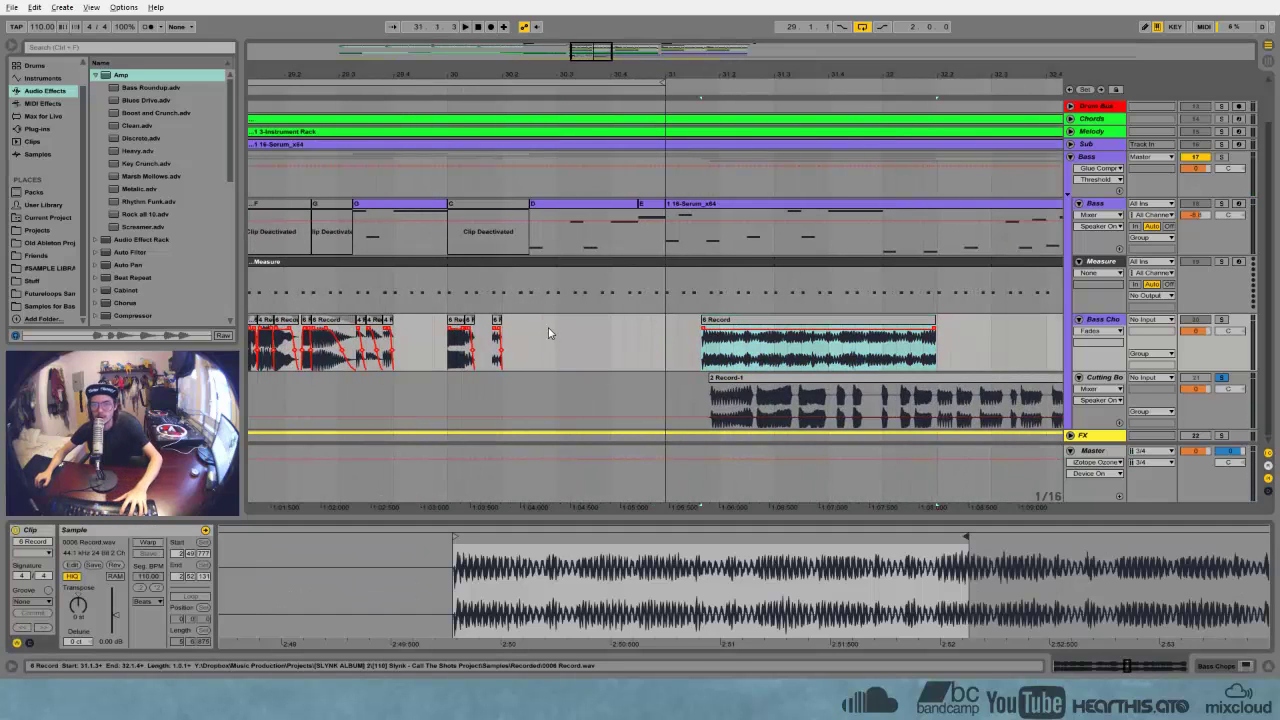
# Cut the copied piece down to its short opening section, move it to 30.2.2, and align its sample start with the attack
pyautogui.moveTo(728, 357); pyautogui.dragTo(953, 352)
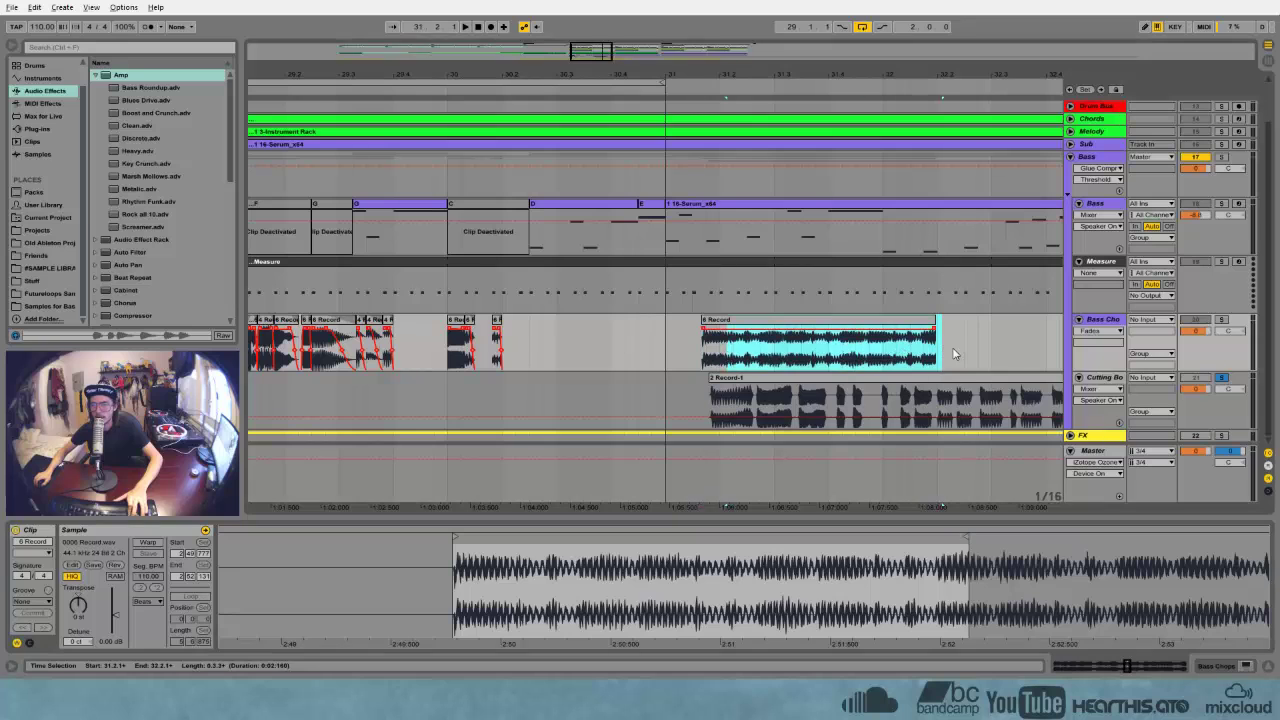
pyautogui.press('Delete')
pyautogui.moveTo(723, 321); pyautogui.dragTo(539, 332)
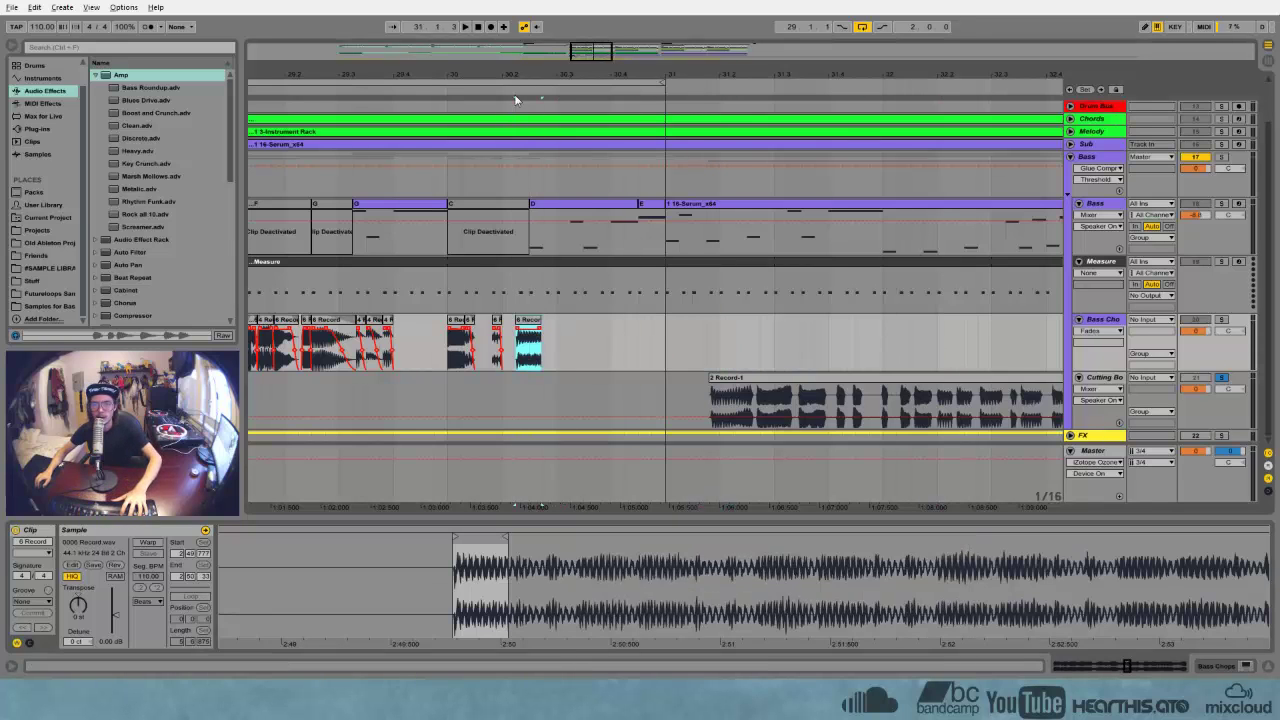
pyautogui.moveTo(503, 75); pyautogui.dragTo(553, 135)
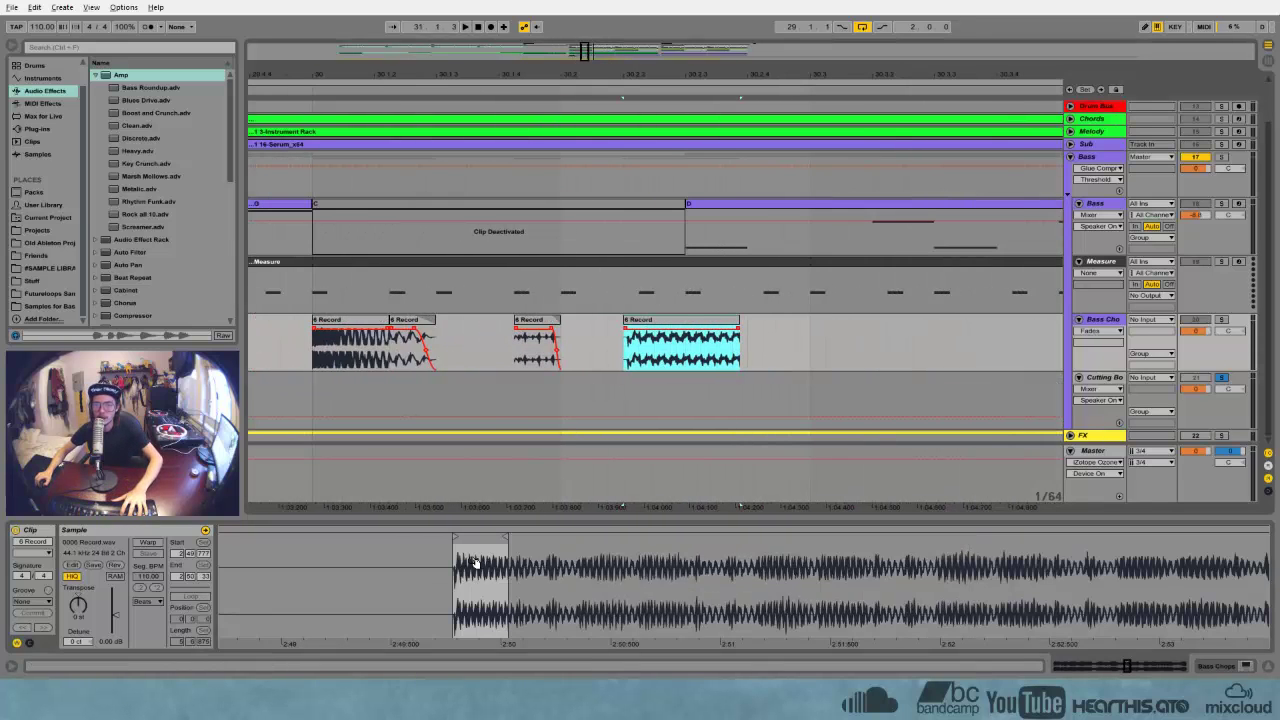
pyautogui.moveTo(472, 561); pyautogui.dragTo(425, 537)
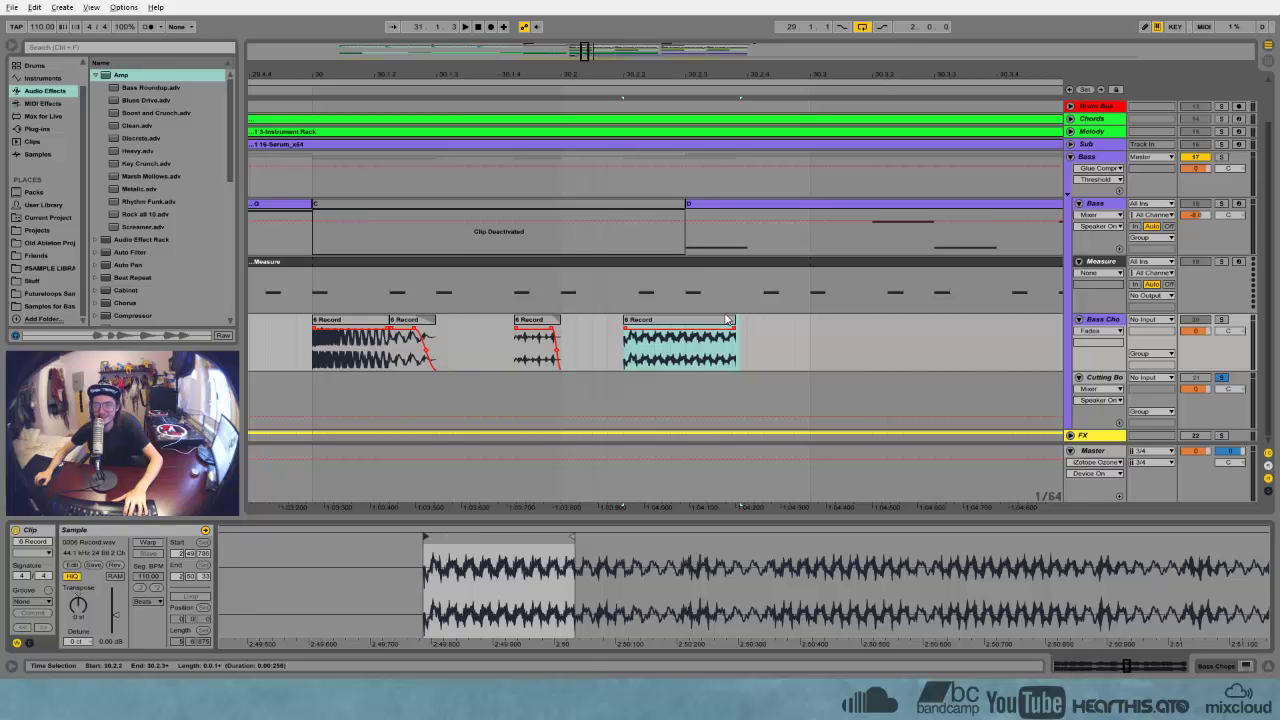
# Trim the new piece, fit it directly after the second slice at 30.1.3, and play from bar 30
pyautogui.moveTo(734, 320); pyautogui.dragTo(464, 337)
pyautogui.click(350, 321)
pyautogui.press('space')
pyautogui.press('space')
# Unsolo Cutting Board and play the chopped pieces from bar 30 with the full mix
pyautogui.click(1220, 378)
pyautogui.press('space')
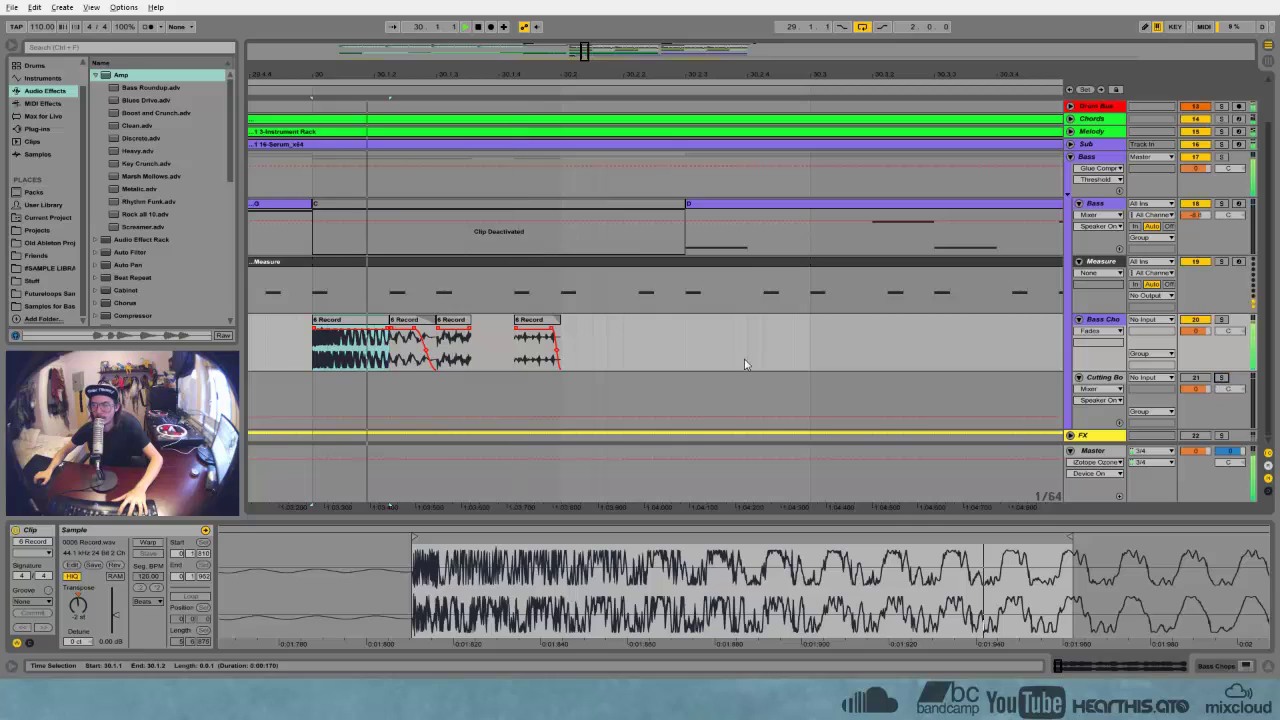
pyautogui.press('space')
pyautogui.press('space')
pyautogui.press('space')
# Extend the piece at 30.1.3 up to 30.1.4 and try transposing it to -2 st
pyautogui.moveTo(470, 320); pyautogui.dragTo(514, 320)
pyautogui.click(83, 607)
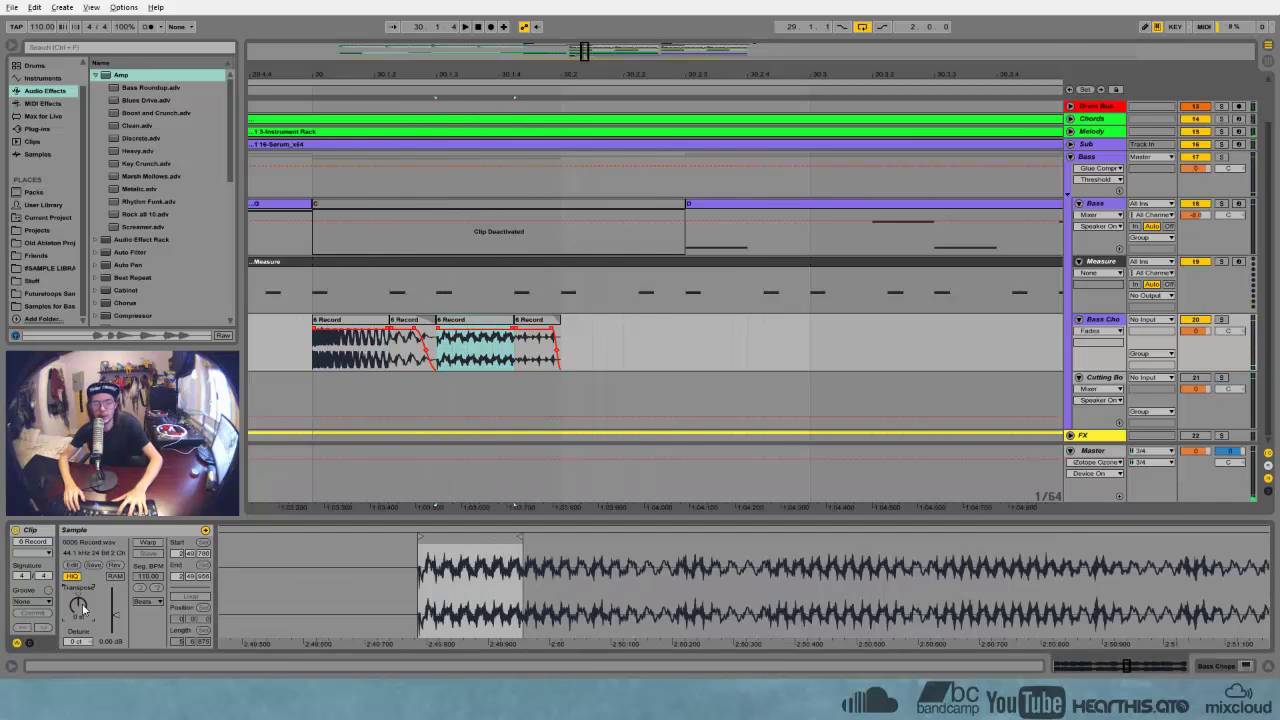
pyautogui.press('Down')
pyautogui.press('Down')
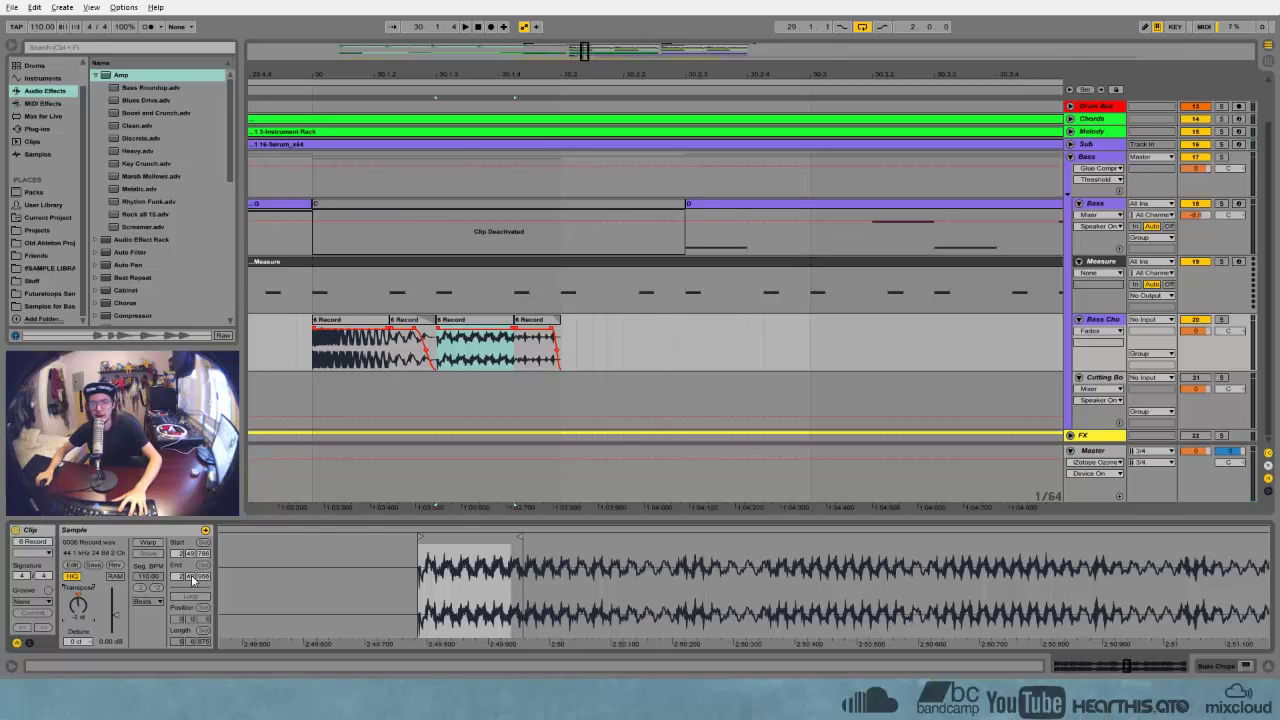
pyautogui.click(350, 340)
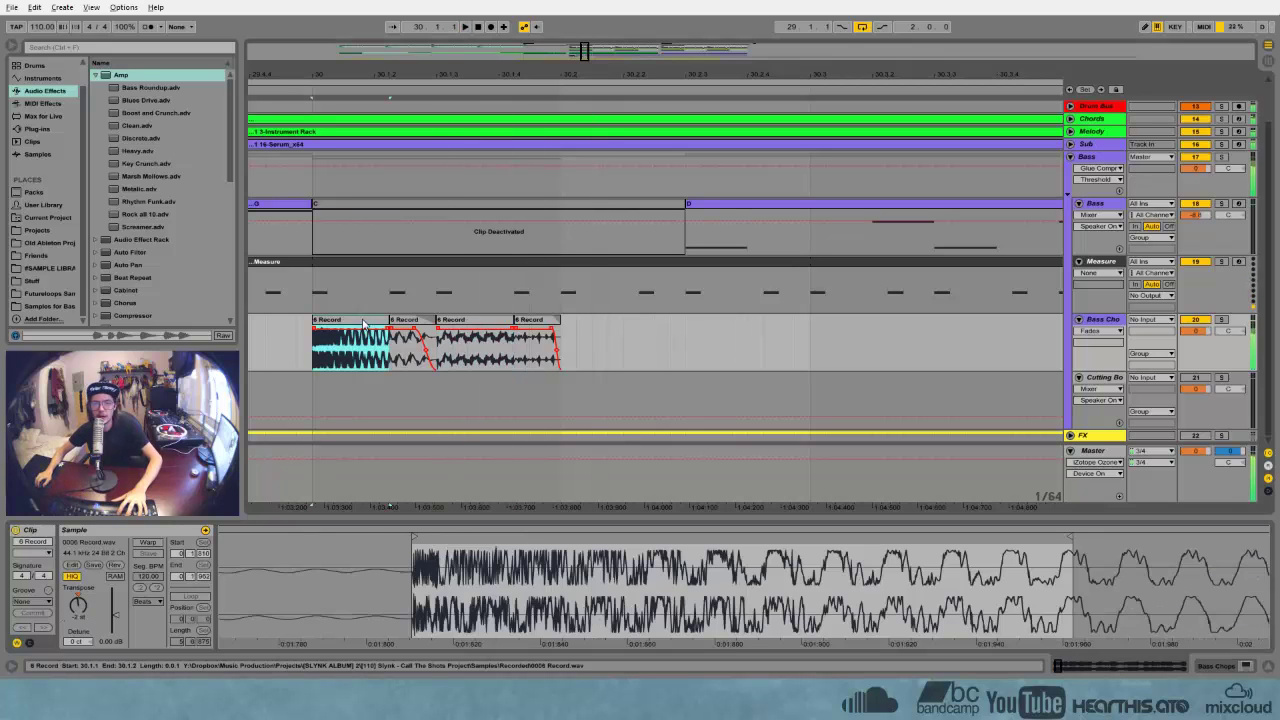
# Transpose the piece at 30.1.3 to 10 st, extend its end to 30.1.4, and play from bar 30
pyautogui.click(450, 328)
pyautogui.click(82, 612)
pyautogui.write('10')
pyautogui.press('Return')
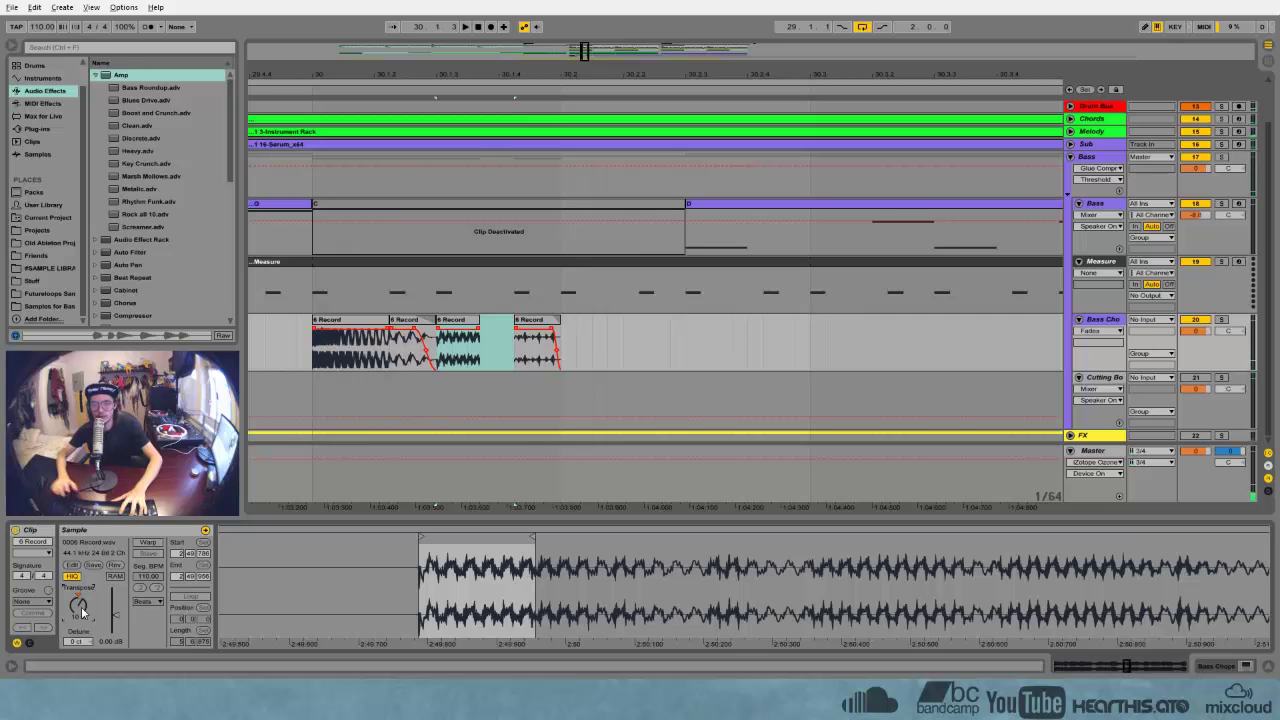
pyautogui.moveTo(479, 320); pyautogui.dragTo(508, 318)
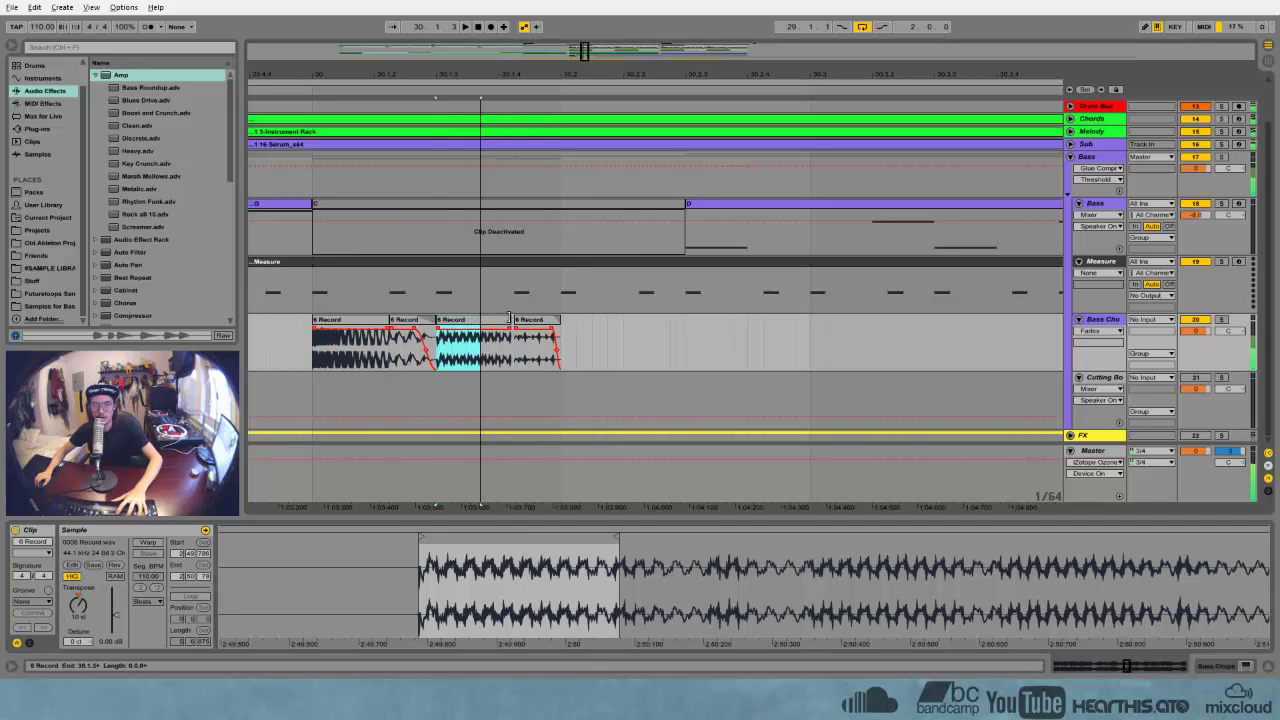
pyautogui.click(366, 325)
pyautogui.press('space')
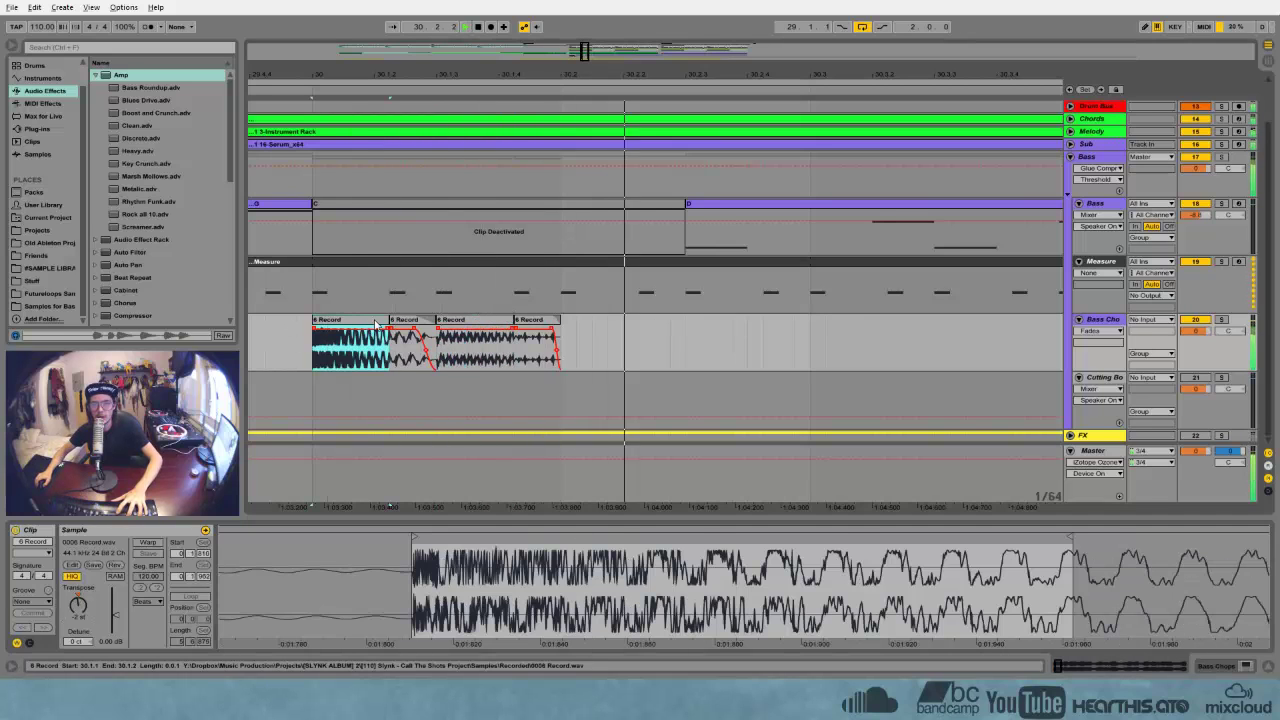
# Add a fade-out to the 10 st piece at 30.1.3 and play from bar 30
pyautogui.click(486, 338)
pyautogui.press('space')
pyautogui.press('space')
pyautogui.press('space')
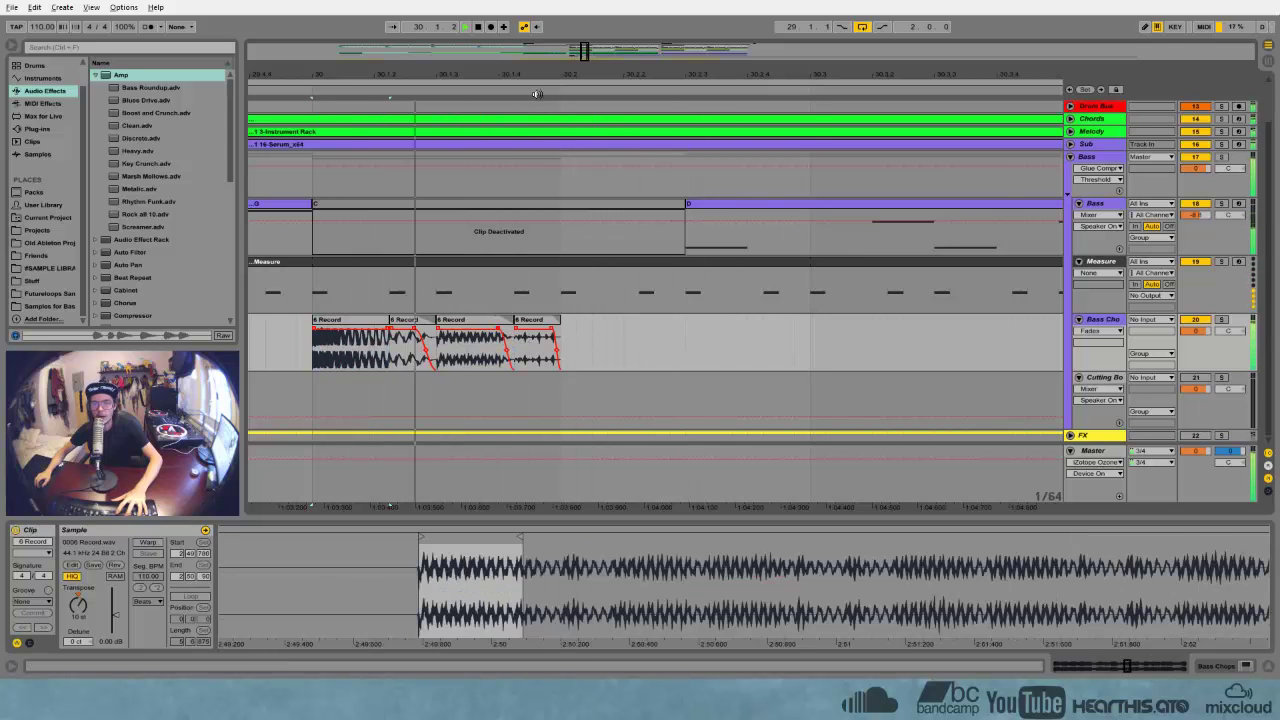
# Play the whole chopped bass line from bar 29
pyautogui.moveTo(543, 76); pyautogui.dragTo(443, 20)
pyautogui.press('space')
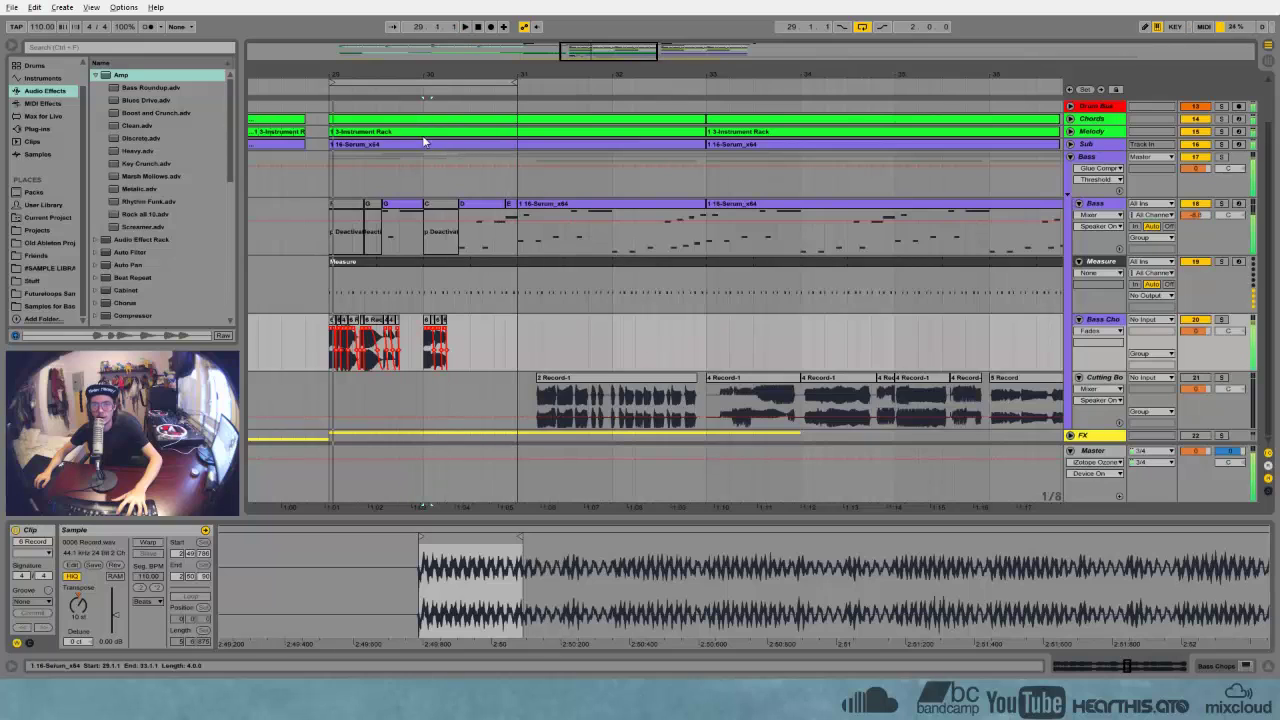
pyautogui.click(348, 331)
pyautogui.press('space')
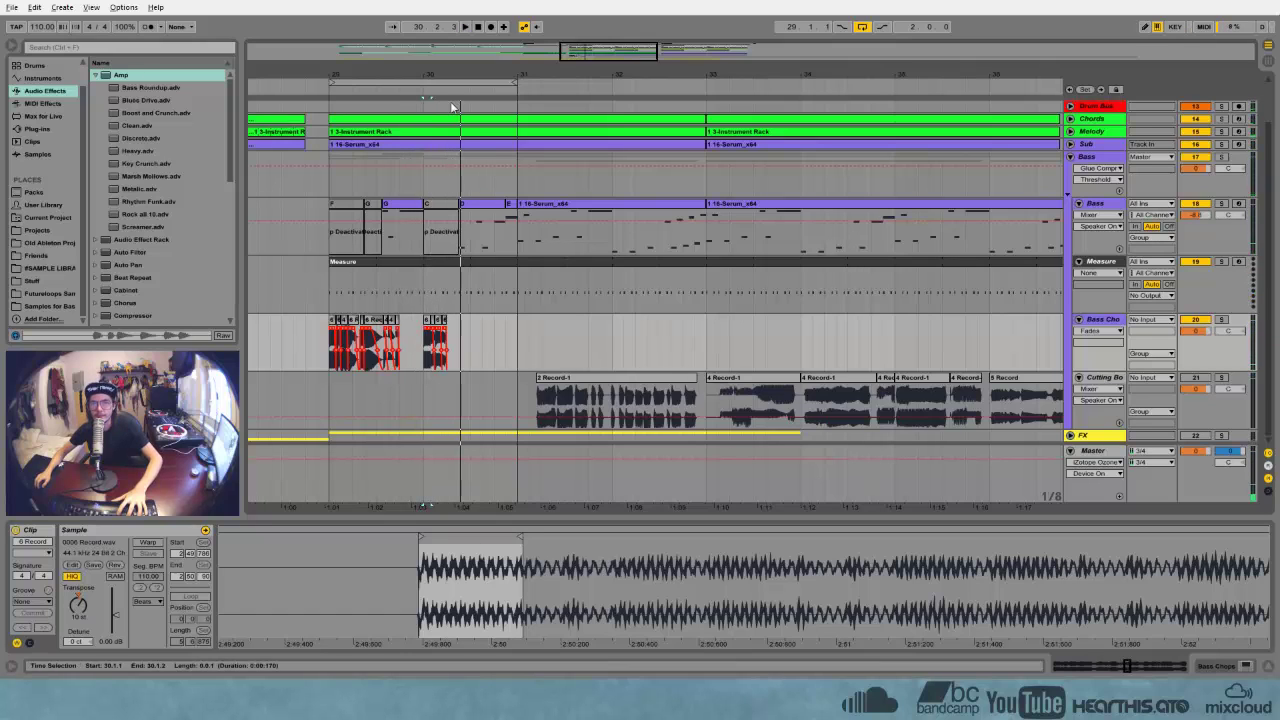
# Place a lengthened copy of the 10 st piece at 30.2.2, trim its start to 30.3.2, and solo Bass Chops
pyautogui.moveTo(438, 76); pyautogui.dragTo(731, 322)
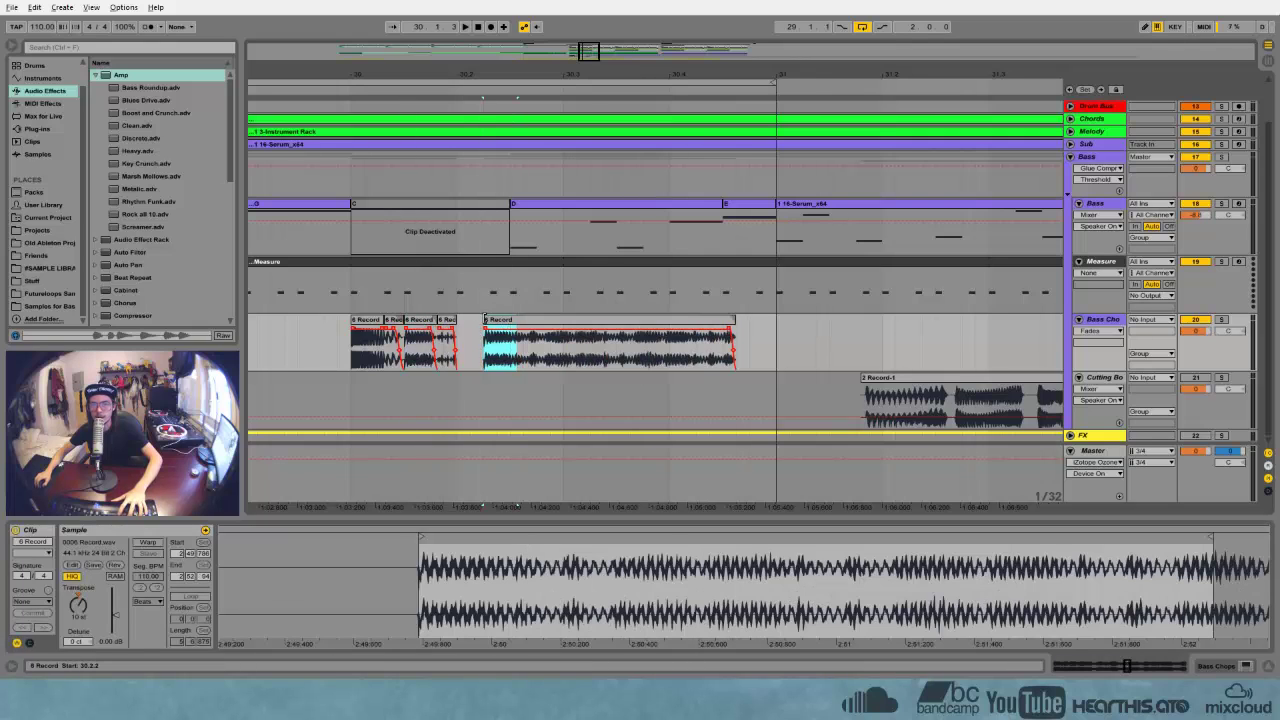
pyautogui.moveTo(485, 322); pyautogui.dragTo(590, 322)
pyautogui.click(1221, 320)
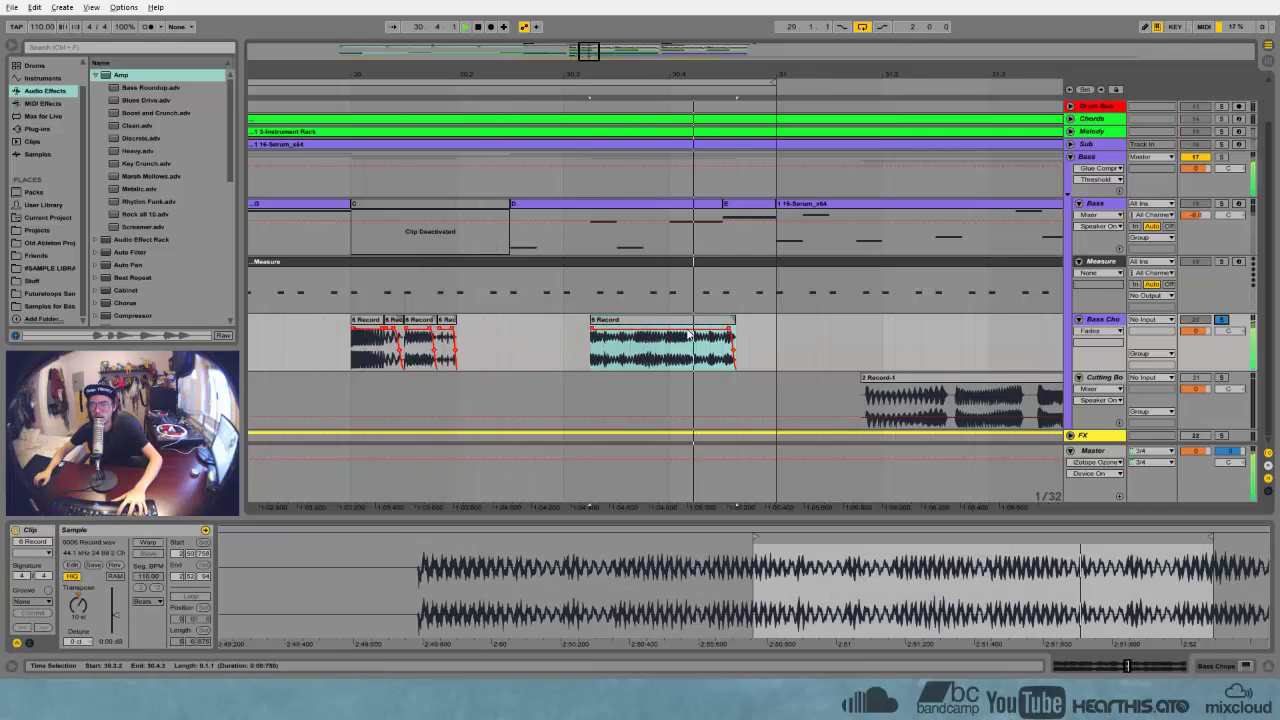
# Trim the start of the loose clip on the Bass Chops track to about 30.3.4 and extend its end past bar 31
pyautogui.moveTo(591, 320); pyautogui.dragTo(655, 317)
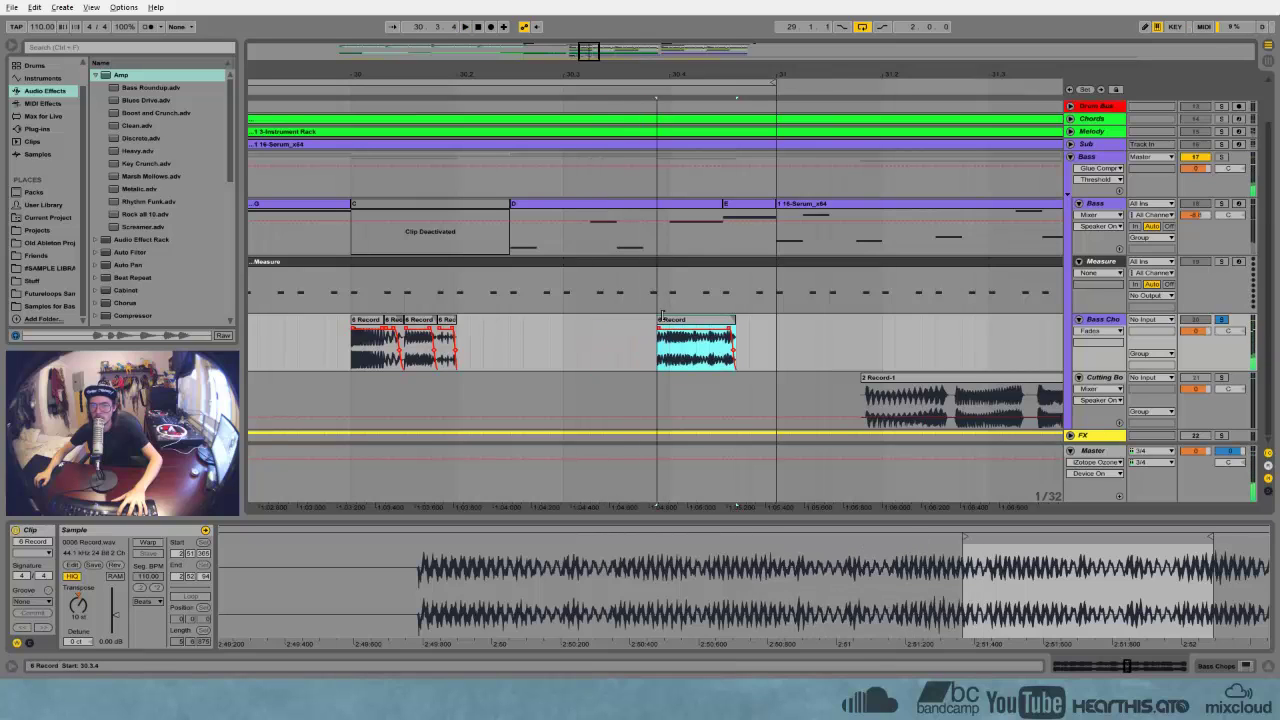
pyautogui.click(659, 318)
pyautogui.click(662, 318)
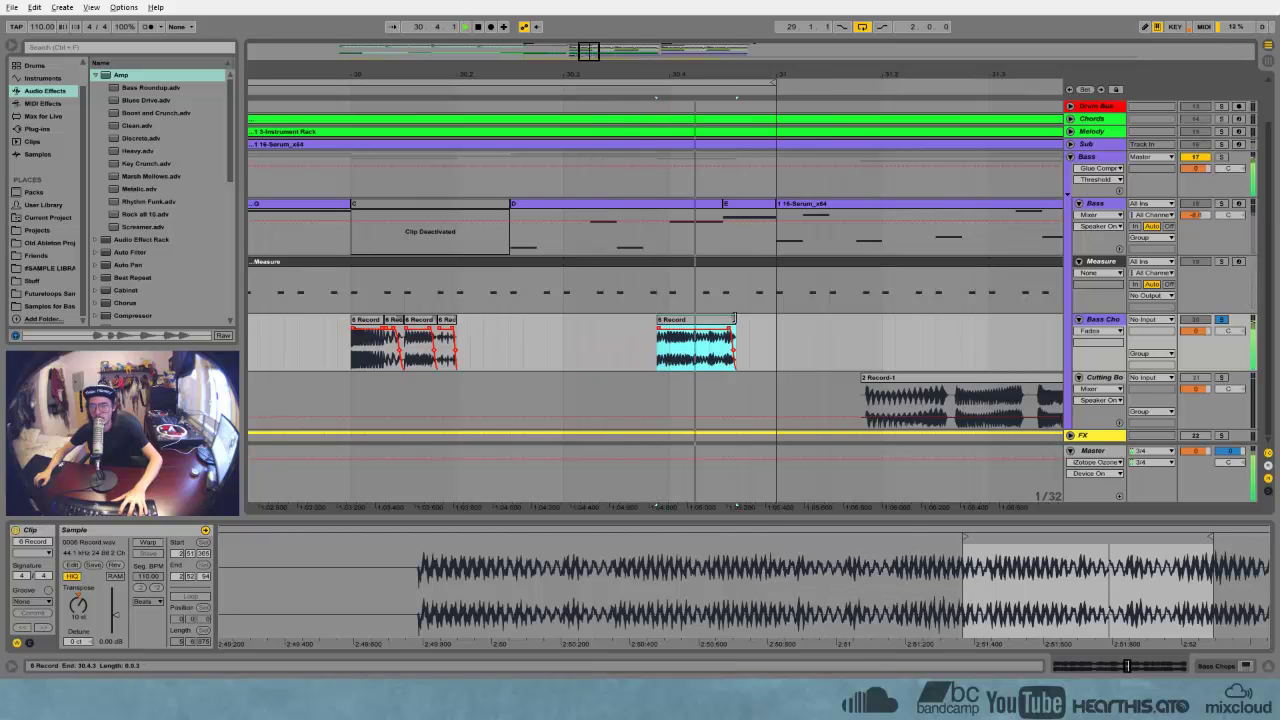
pyautogui.moveTo(736, 319); pyautogui.dragTo(818, 316)
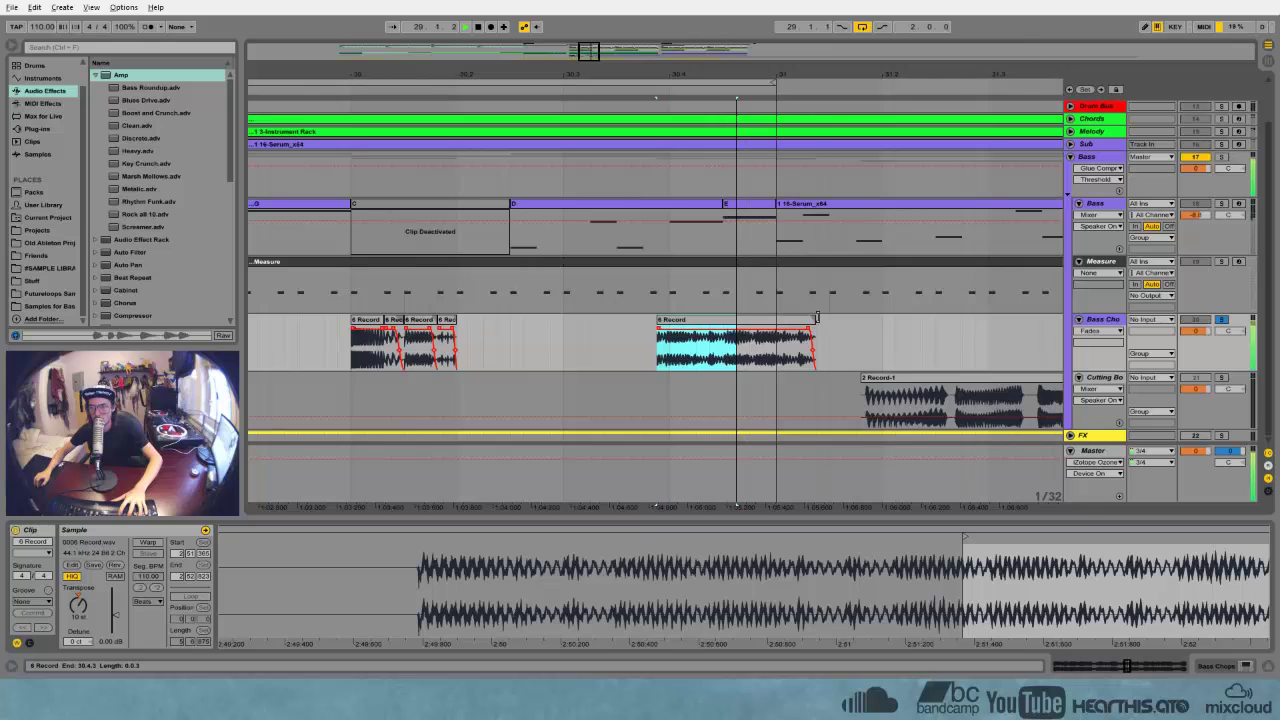
# Move the trimmed Bass Chops clip earlier so it starts just before beat 30.3, and audition it
pyautogui.moveTo(662, 345); pyautogui.dragTo(559, 320)
pyautogui.press('space')
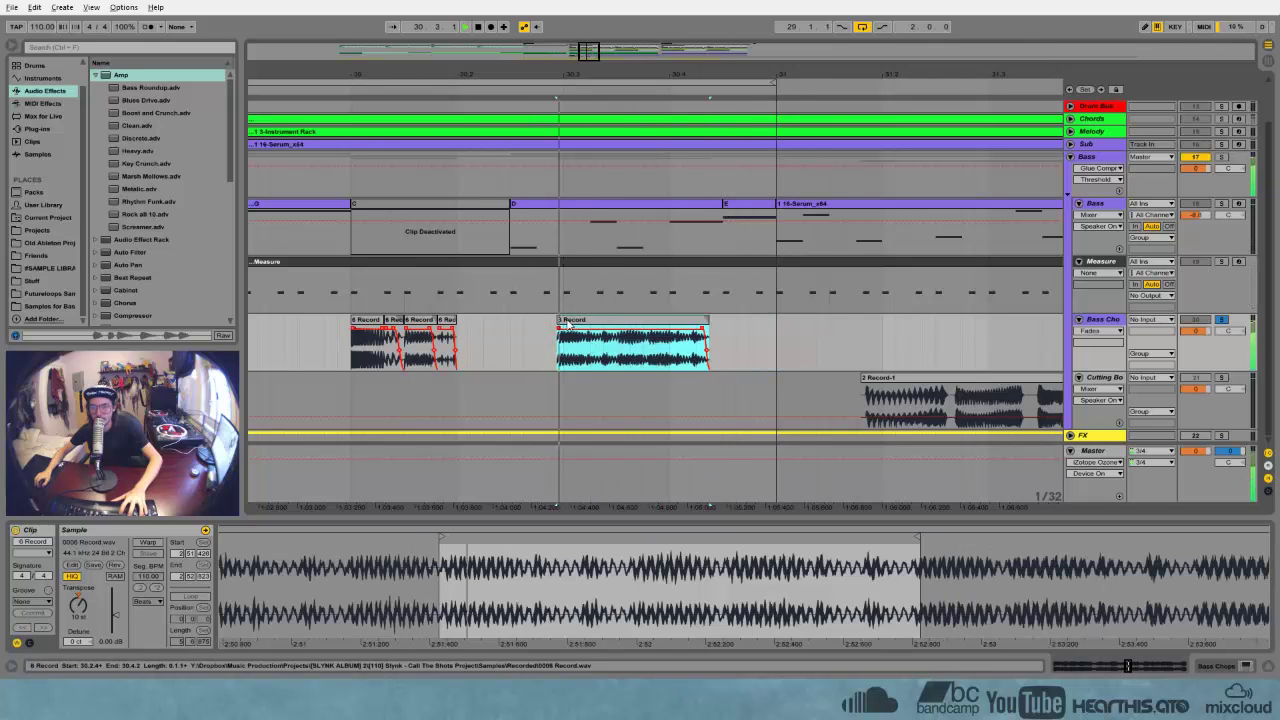
pyautogui.press('space')
pyautogui.press('space')
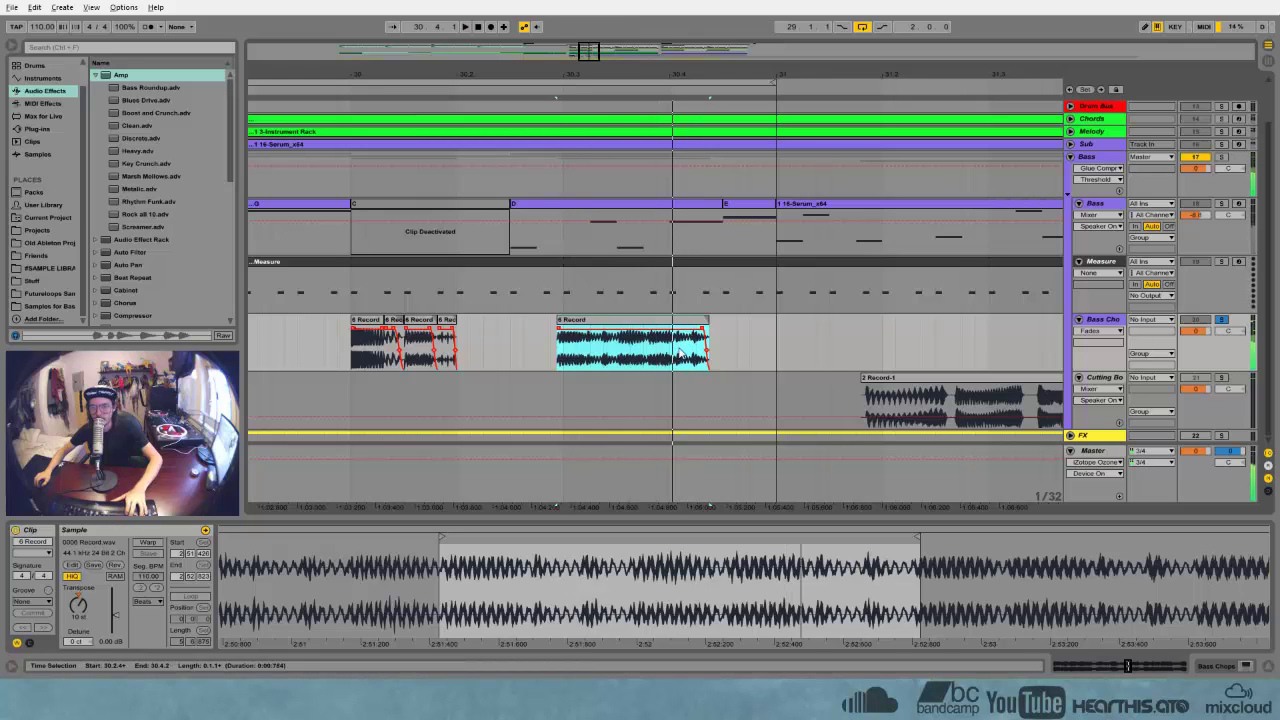
# Split the loose clip just after 30.4.1 and delete the remainder
pyautogui.click(677, 350)
pyautogui.hotkey('ctrl', 'e')
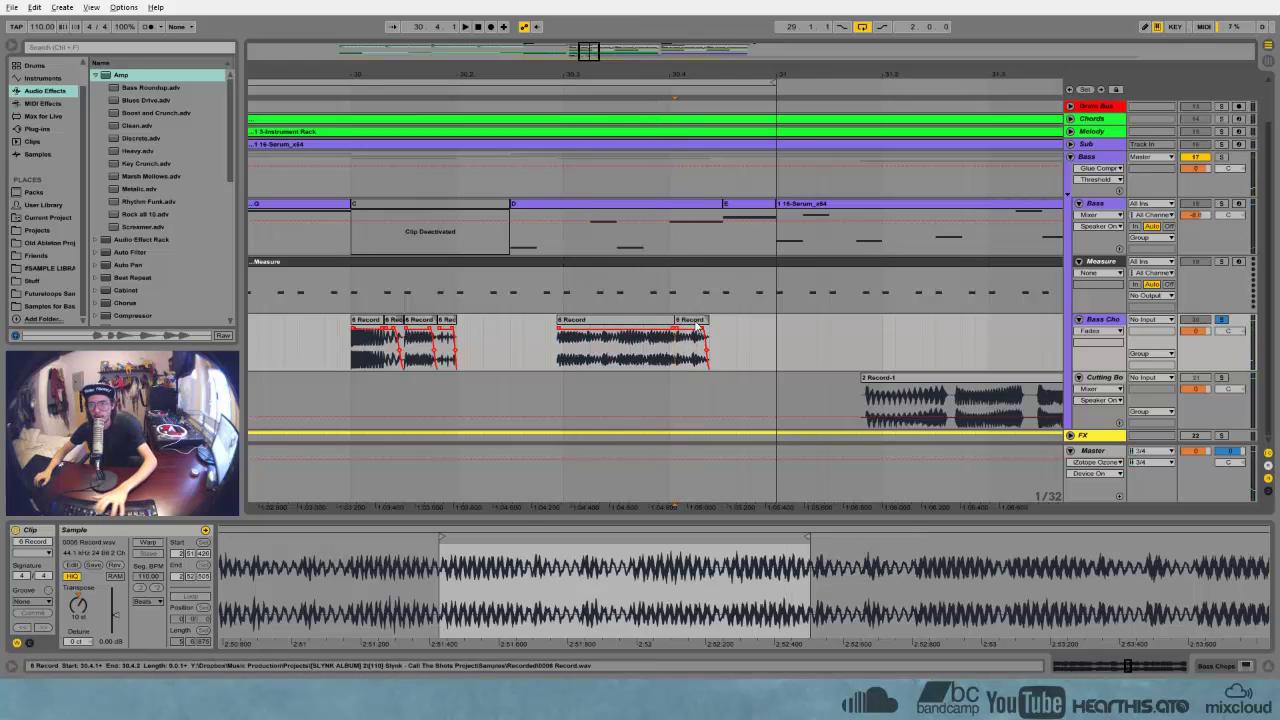
pyautogui.click(692, 321)
pyautogui.press('Delete')
# Move the shortened clip to 30.2.1, directly behind the existing chops, and audition the sequence from 30.1.1
pyautogui.moveTo(601, 321); pyautogui.dragTo(553, 327)
pyautogui.click(368, 321)
pyautogui.press('space')
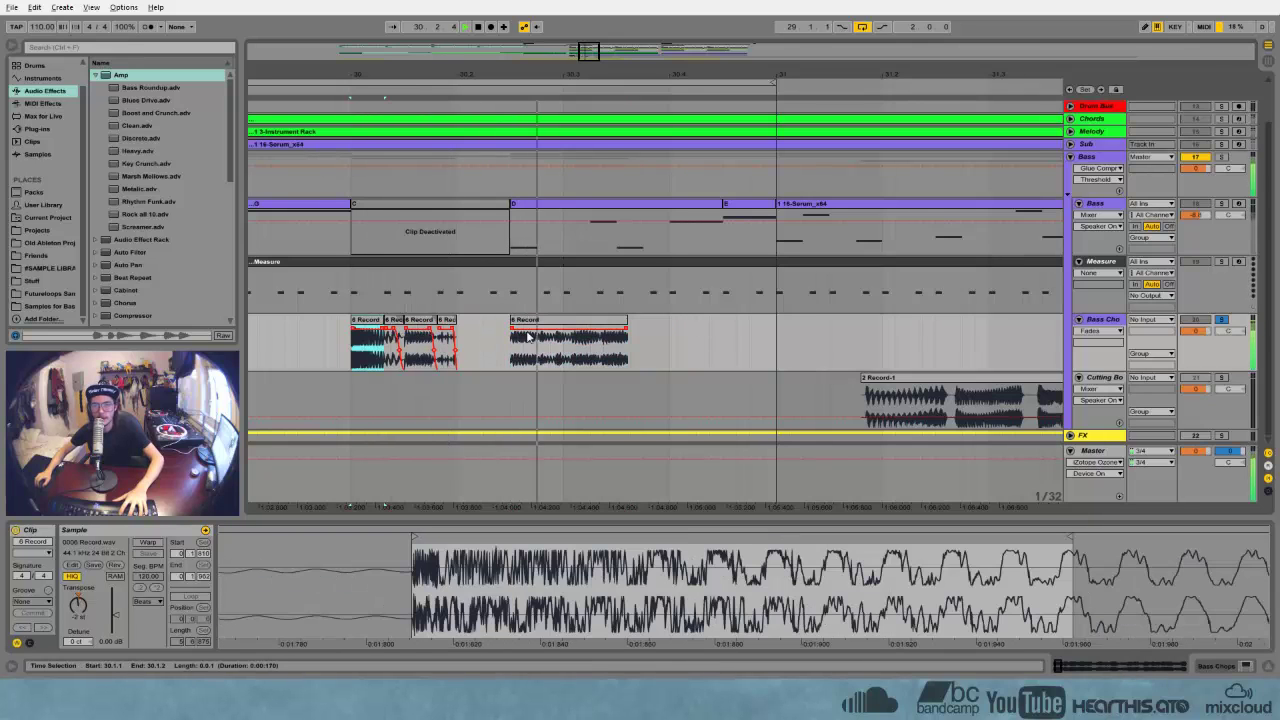
pyautogui.moveTo(554, 321); pyautogui.dragTo(500, 323)
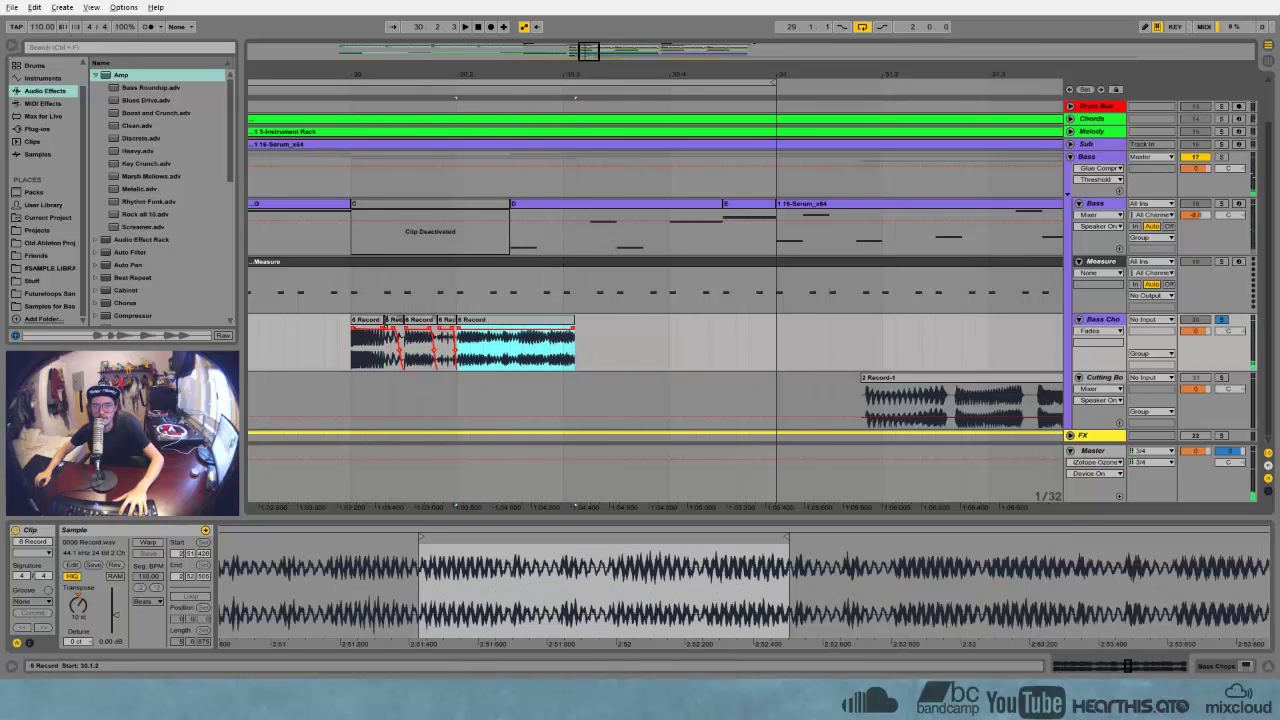
pyautogui.click(368, 321)
pyautogui.press('space')
pyautogui.press('space')
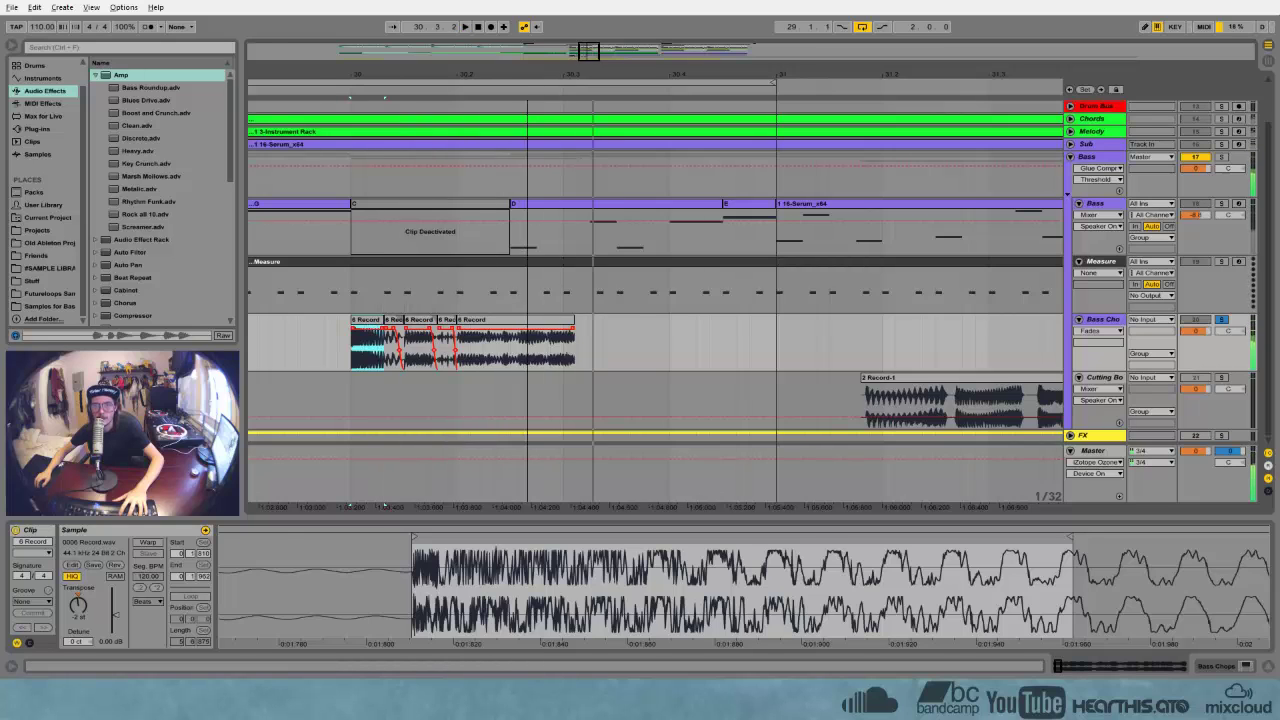
# Split the clip starting at 30.2.1 into five slices at its waveform changes
pyautogui.moveTo(532, 76); pyautogui.dragTo(571, 192)
pyautogui.click(598, 346)
pyautogui.hotkey('ctrl', 'e')
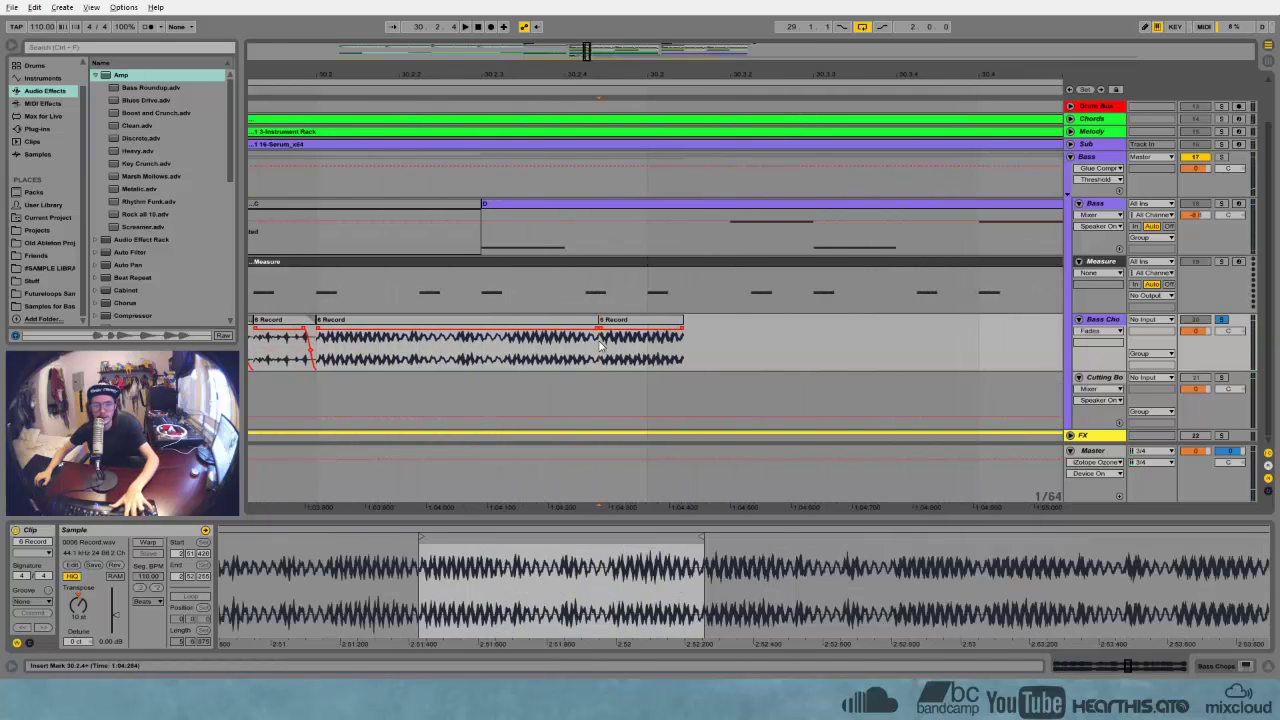
pyautogui.hotkey('ctrl', 'e')
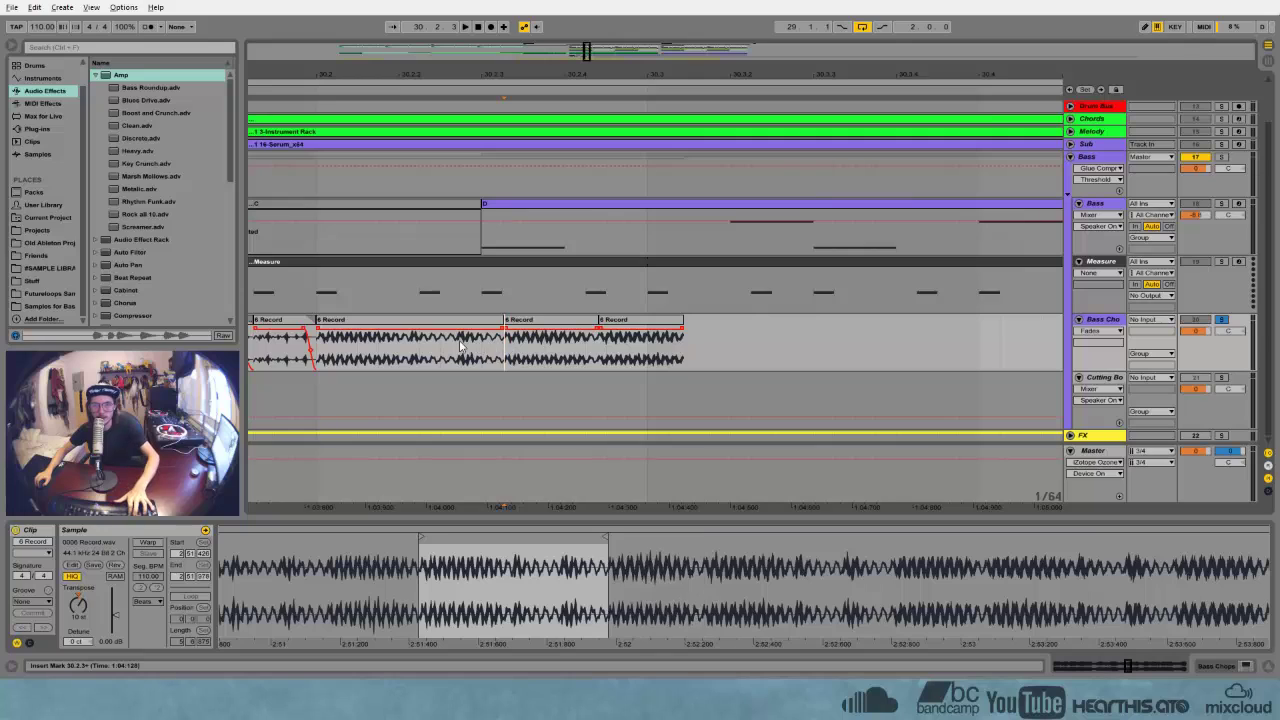
pyautogui.hotkey('ctrl', 'e')
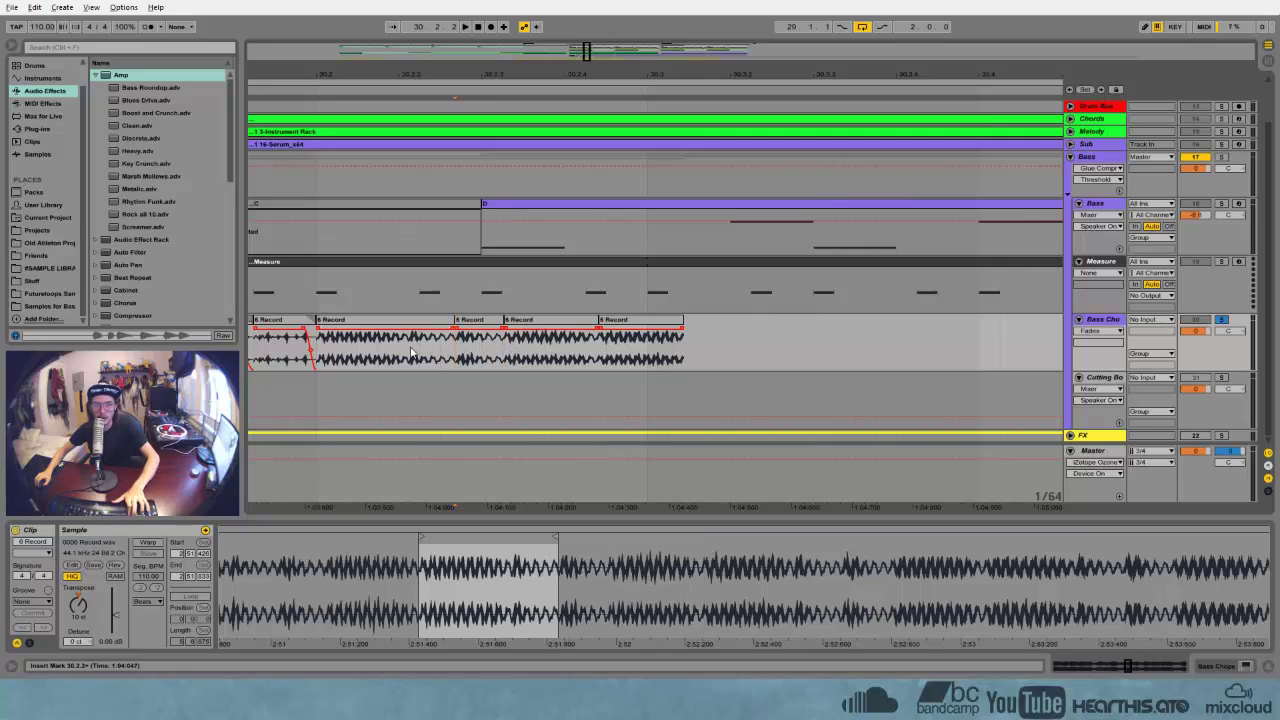
pyautogui.hotkey('ctrl', 'e')
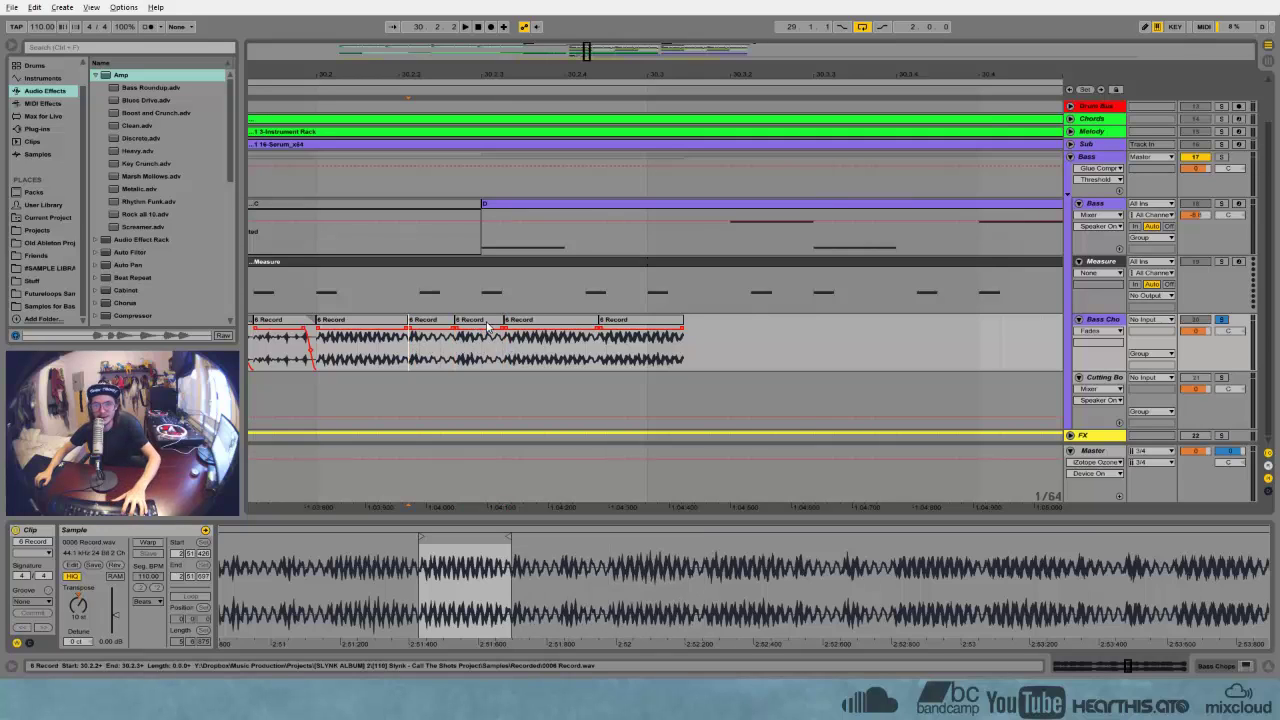
# Space the slices after 30.2.1 apart to line up with the Measure track notes, keeping the last two joined, and play them
pyautogui.click(619, 320)
pyautogui.keyDown('shift'); pyautogui.click(426, 320); pyautogui.keyUp('shift')
pyautogui.moveTo(426, 320); pyautogui.dragTo(638, 323)
pyautogui.click(478, 361)
pyautogui.click(492, 321)
pyautogui.keyDown('shift'); pyautogui.click(628, 321); pyautogui.keyUp('shift')
pyautogui.click(546, 327)
pyautogui.click(555, 321)
pyautogui.keyDown('shift'); pyautogui.click(646, 322); pyautogui.keyUp('shift')
pyautogui.click(360, 320)
pyautogui.press('space')
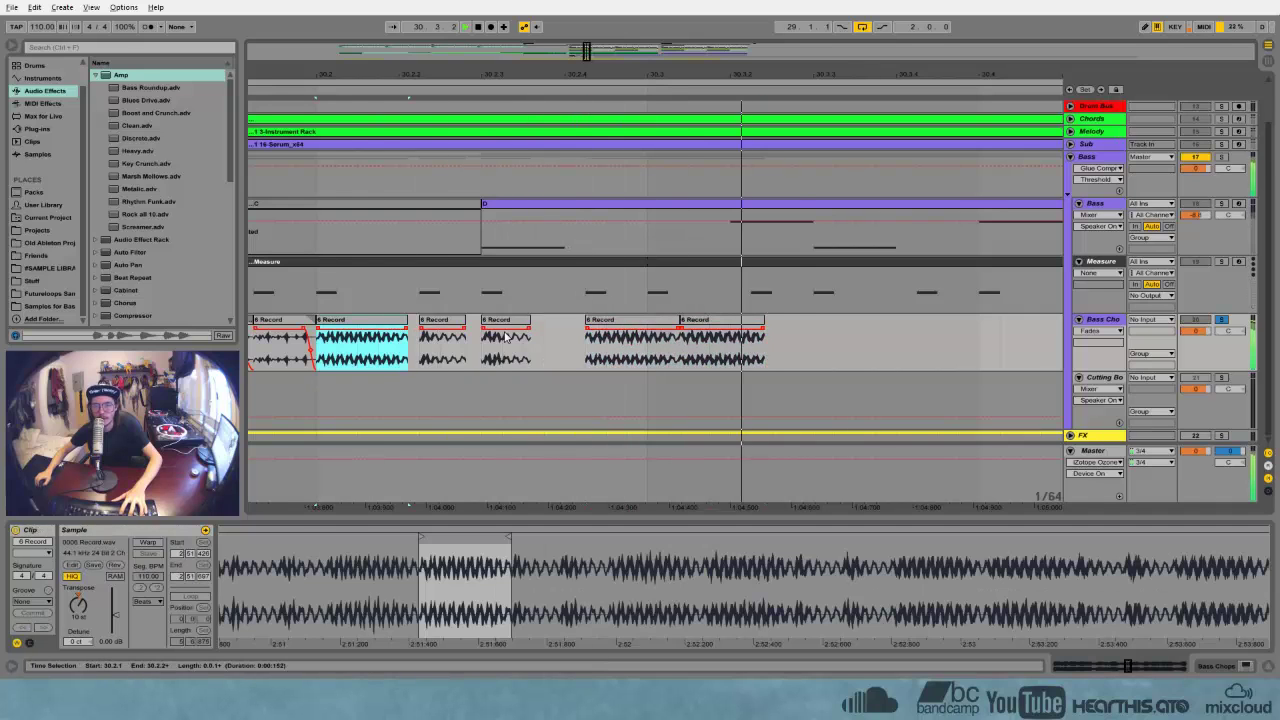
# Add fade-outs to the first three slices from 30.2.1 onward, auditioning between the changes
pyautogui.press('space')
pyautogui.moveTo(406, 329); pyautogui.dragTo(376, 331)
pyautogui.press('space')
pyautogui.moveTo(464, 329); pyautogui.dragTo(445, 331)
pyautogui.press('space')
pyautogui.press('space')
pyautogui.moveTo(530, 329); pyautogui.dragTo(527, 332)
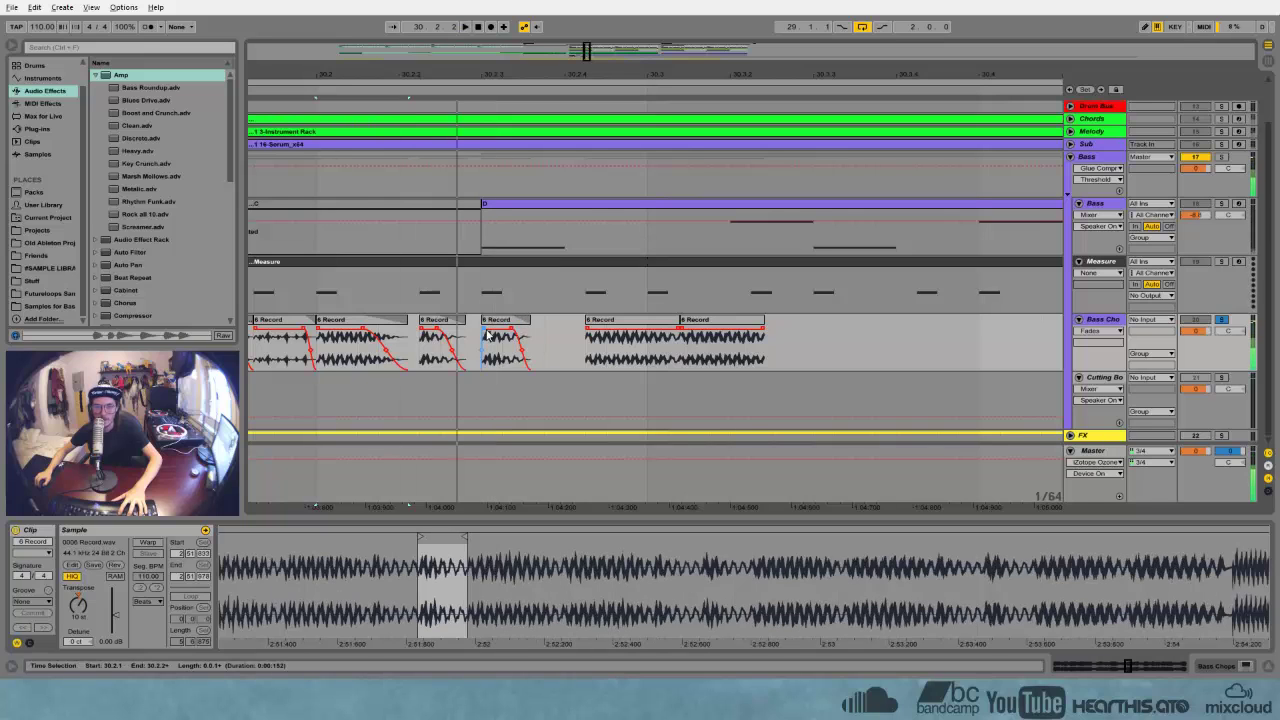
# Add very short fade-ins at the starts of the slices from 30.2.1 onward and audition them
pyautogui.click(422, 329)
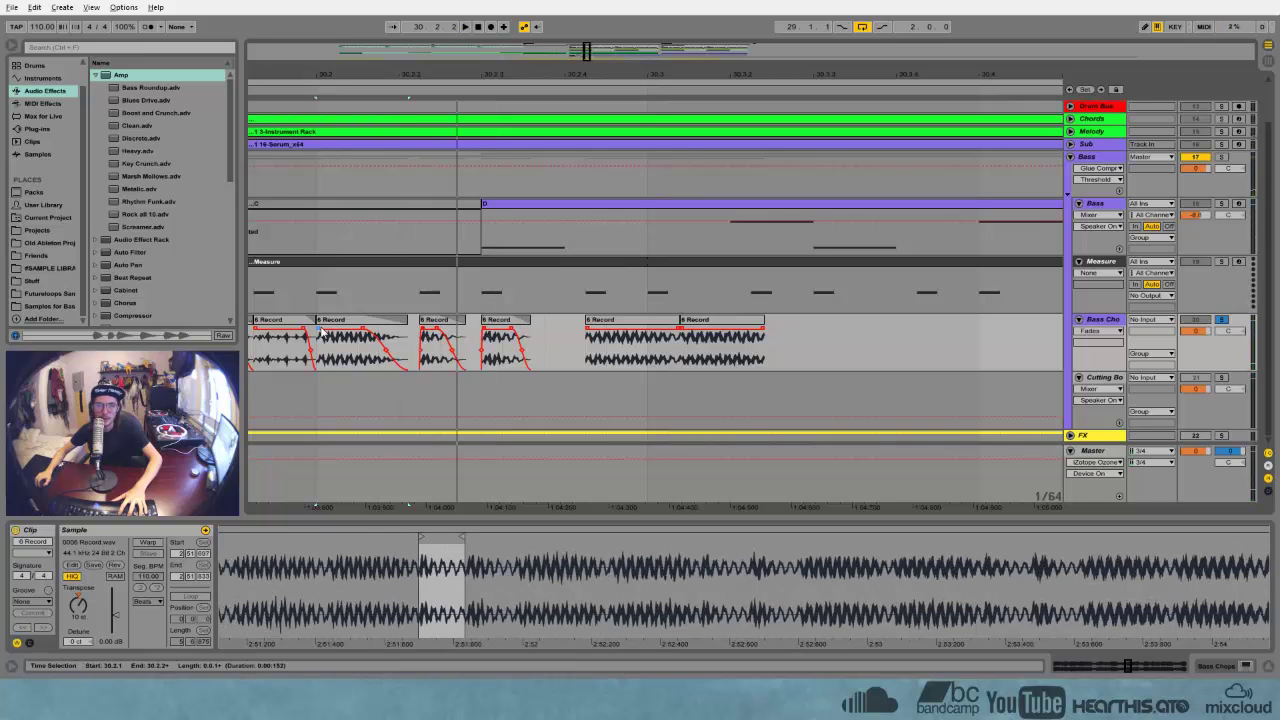
pyautogui.moveTo(319, 328); pyautogui.dragTo(321, 329)
pyautogui.press('space')
pyautogui.press('space')
pyautogui.press('space')
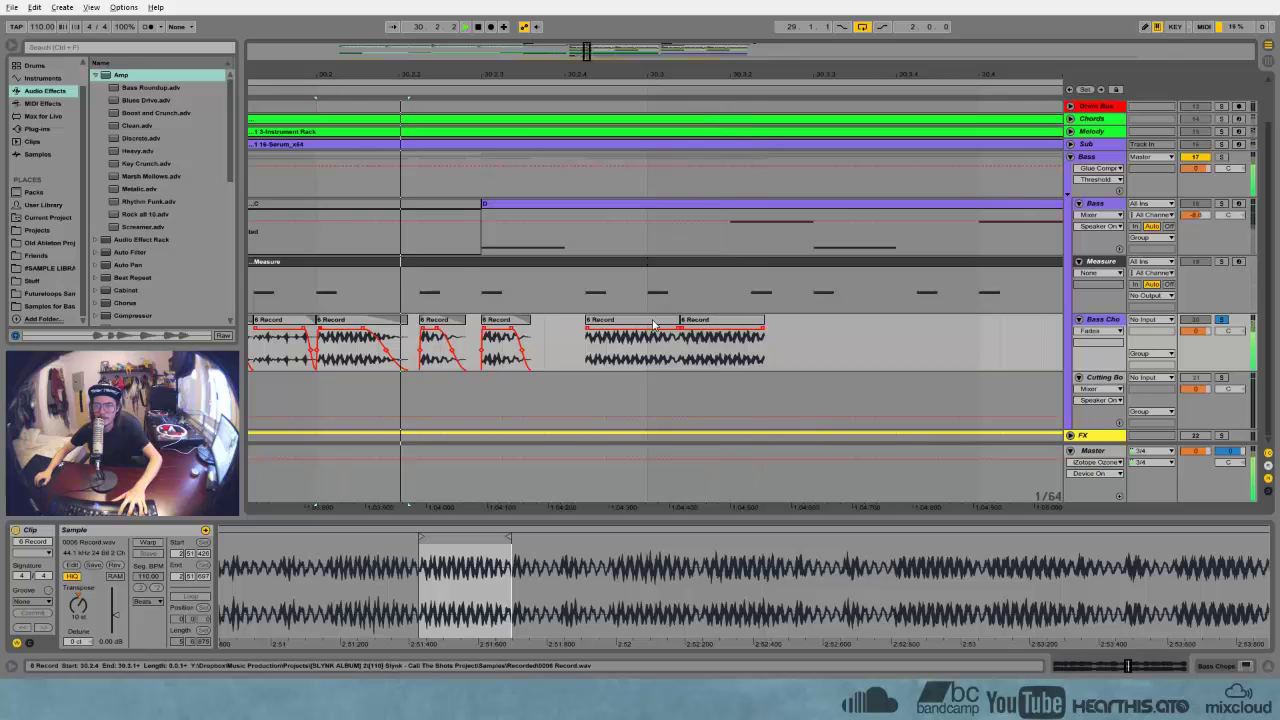
# Delete the two joined slices at the end of the Bass Chops sequence
pyautogui.click(653, 326)
pyautogui.keyDown('shift'); pyautogui.click(722, 340); pyautogui.keyUp('shift')
pyautogui.press('Delete')
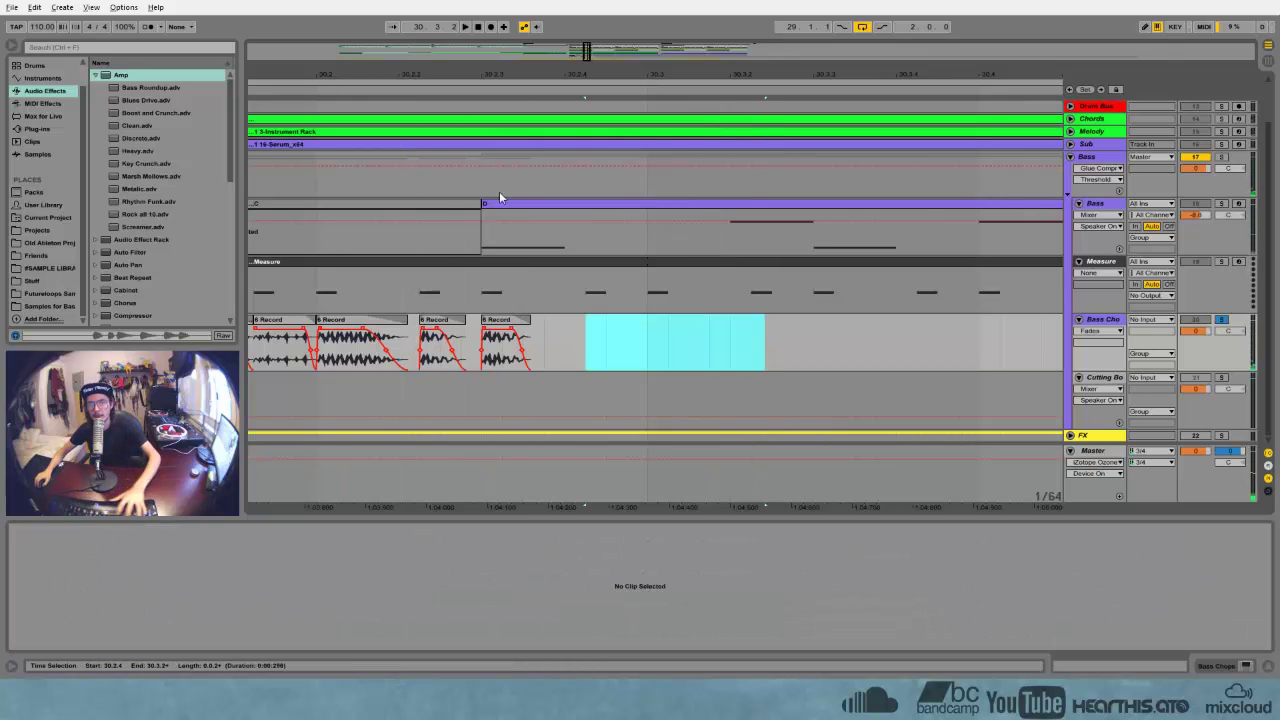
# Set the transposition of the slice at 30.2.3 to 12 st and audition the slices from 30.2.1
pyautogui.click(499, 322)
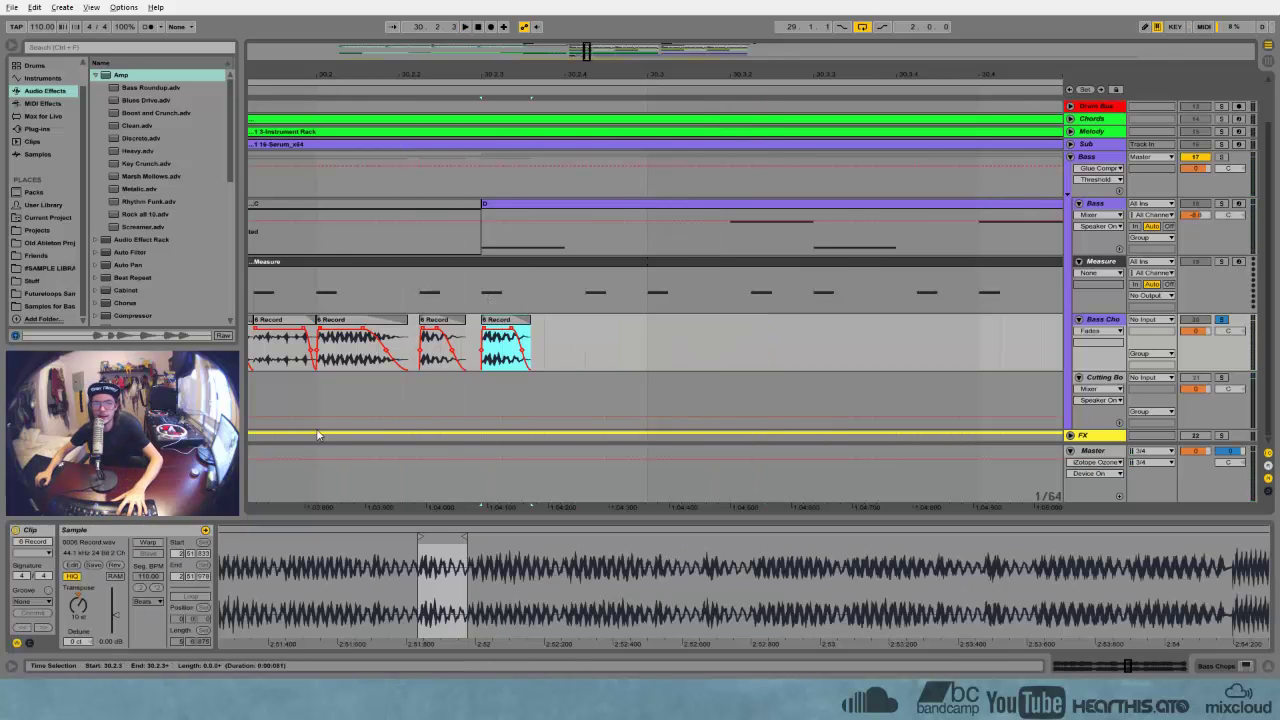
pyautogui.click(84, 607)
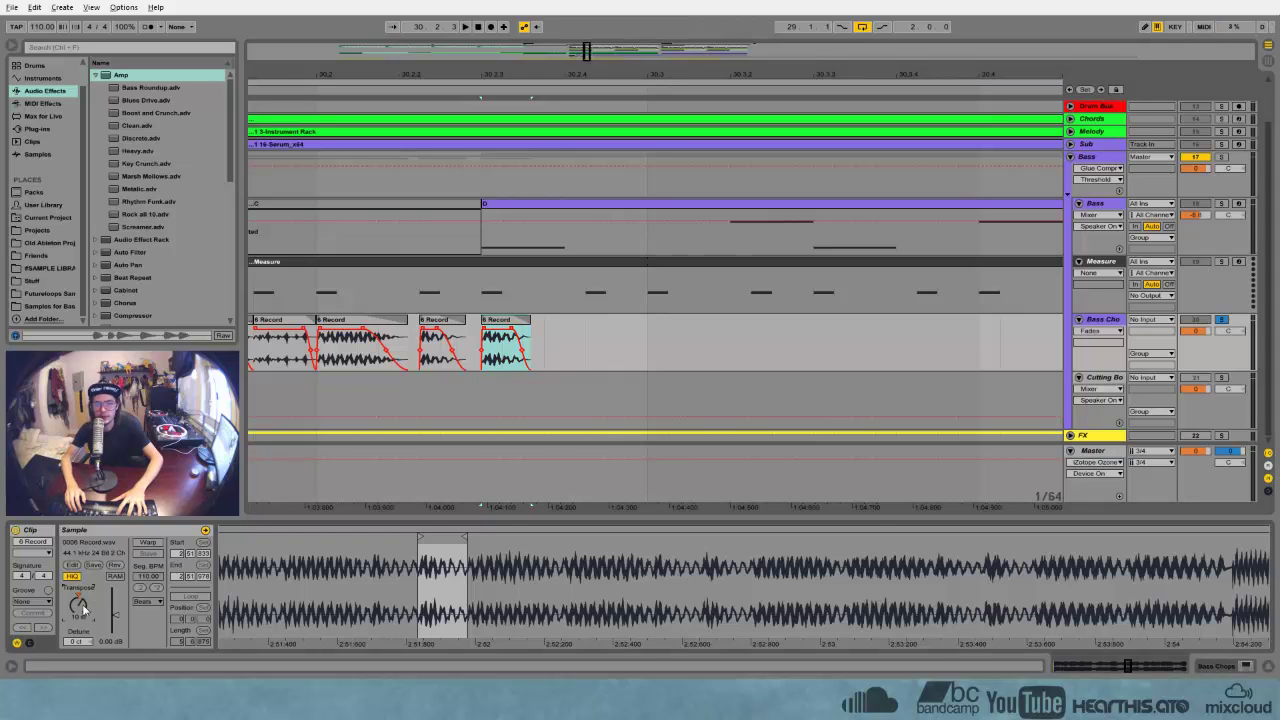
pyautogui.click(378, 318)
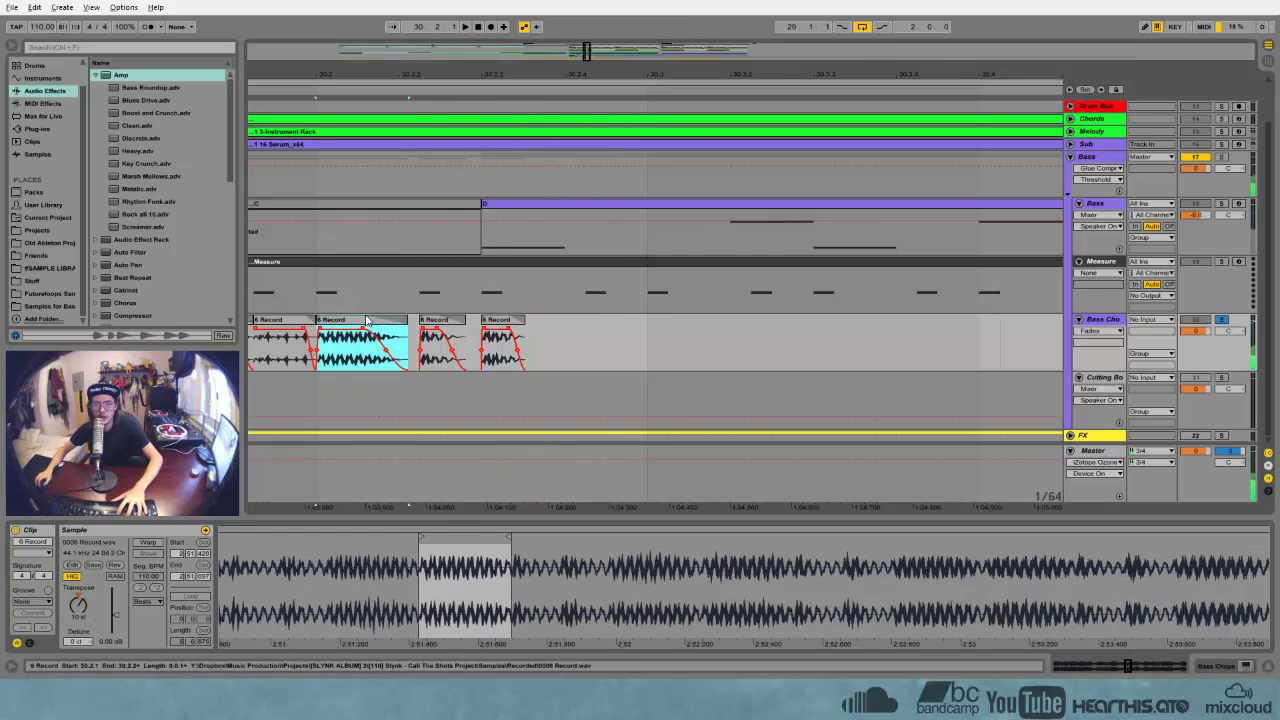
pyautogui.press('space')
pyautogui.press('space')
pyautogui.press('space')
pyautogui.press('space')
# Play the chops from 30.1.1 and turn off solo on the Bass Chops track to hear the full mix
pyautogui.moveTo(540, 74); pyautogui.dragTo(540, 30)
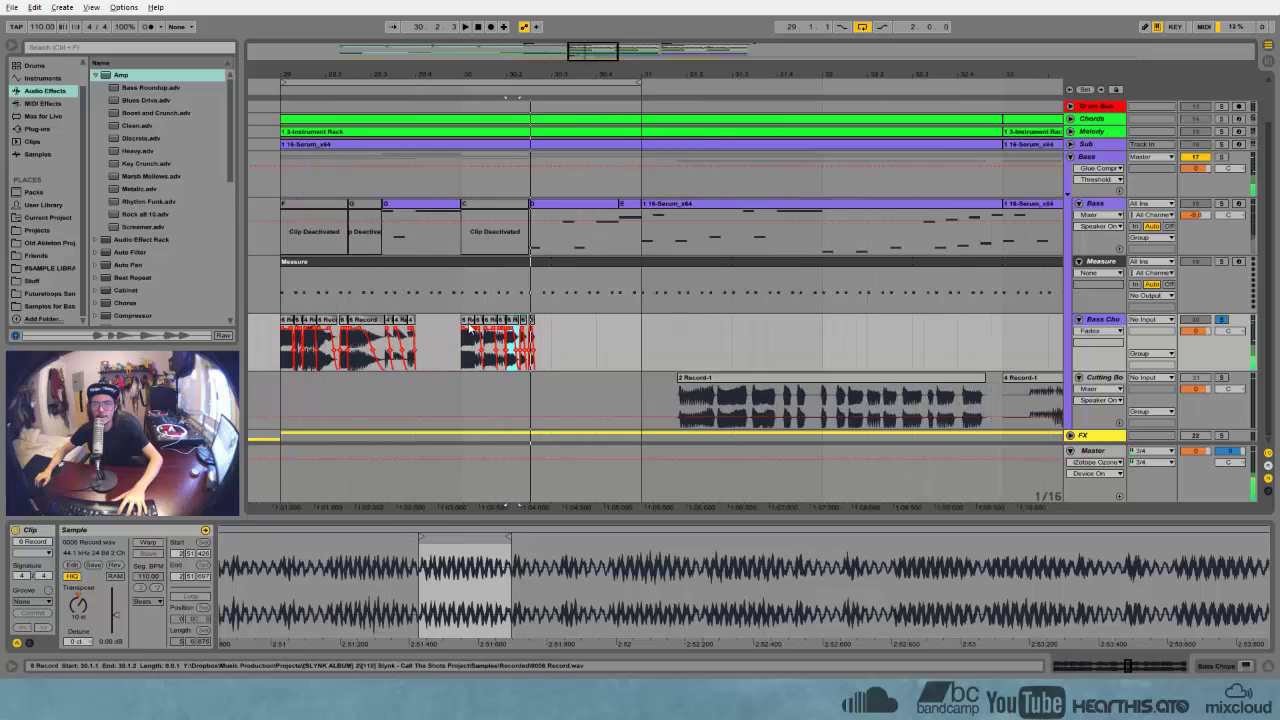
pyautogui.click(466, 358)
pyautogui.press('space')
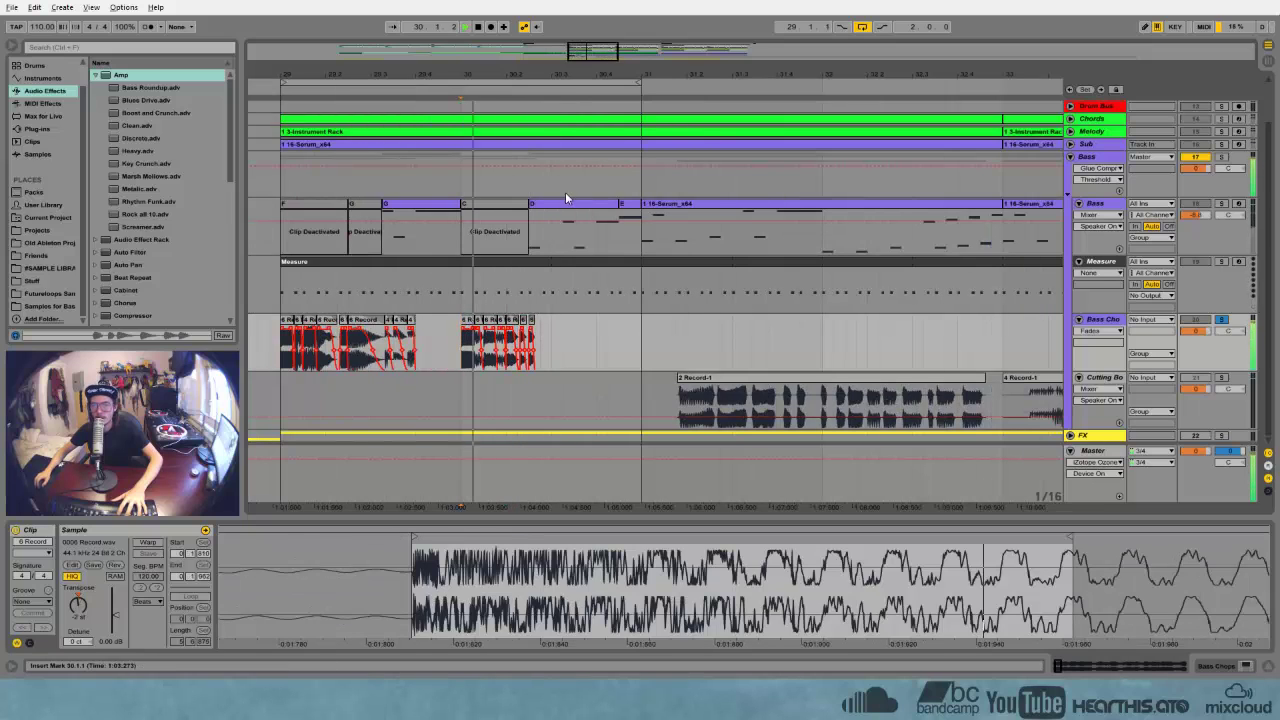
pyautogui.click(1222, 320)
pyautogui.press('space')
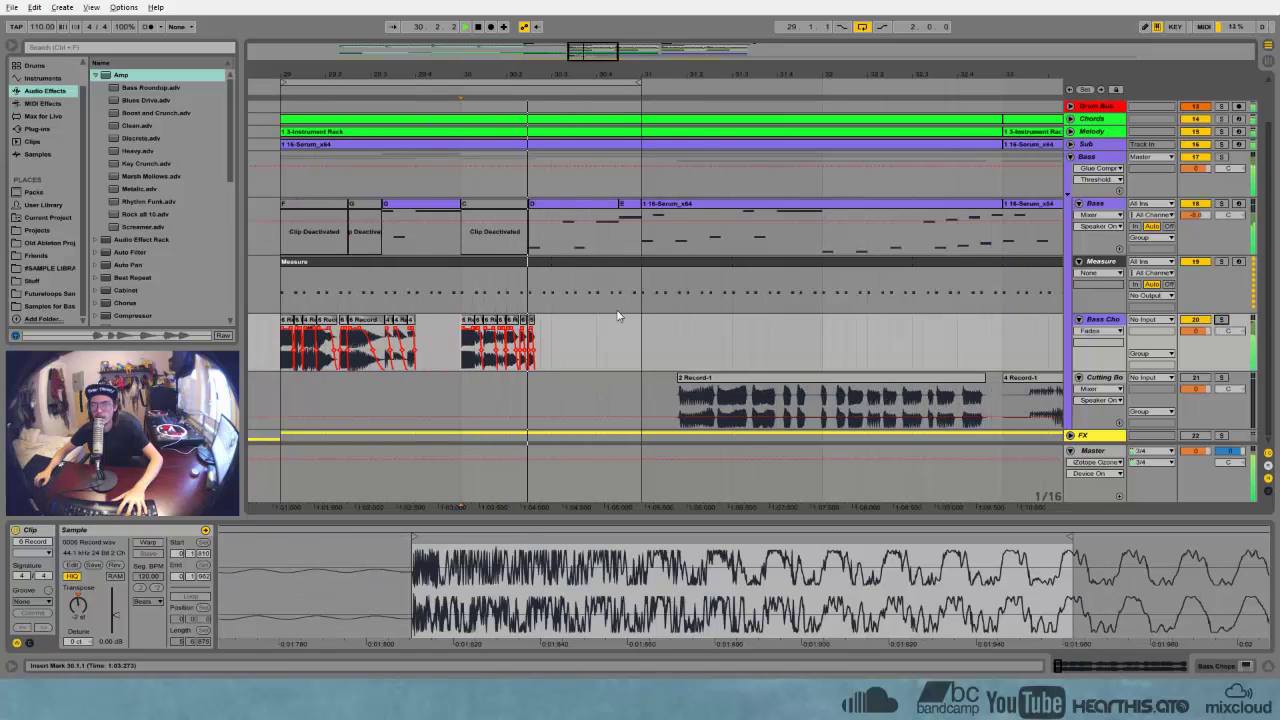
pyautogui.press('space')
pyautogui.press('space')
# Delete the last slice on the Bass Chops track, at 30.2.3
pyautogui.moveTo(529, 74); pyautogui.dragTo(526, 200)
pyautogui.press('space')
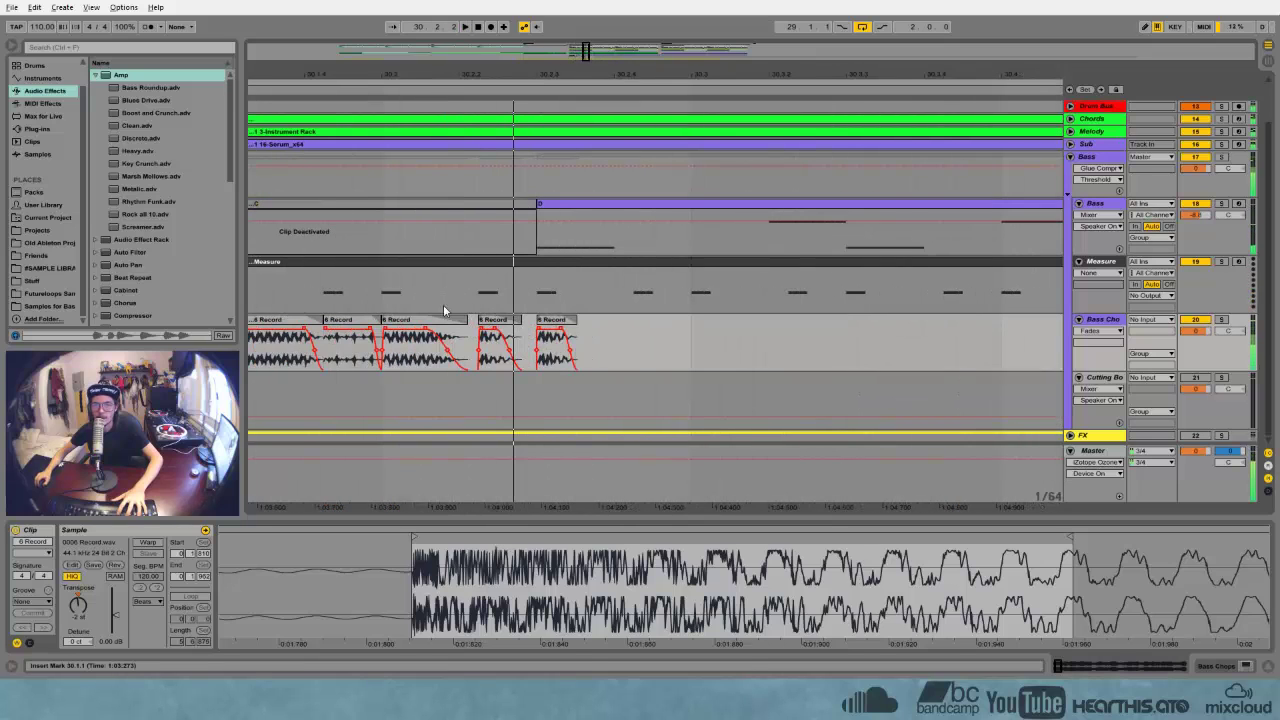
pyautogui.click(444, 320)
pyautogui.click(497, 320)
pyautogui.click(548, 320)
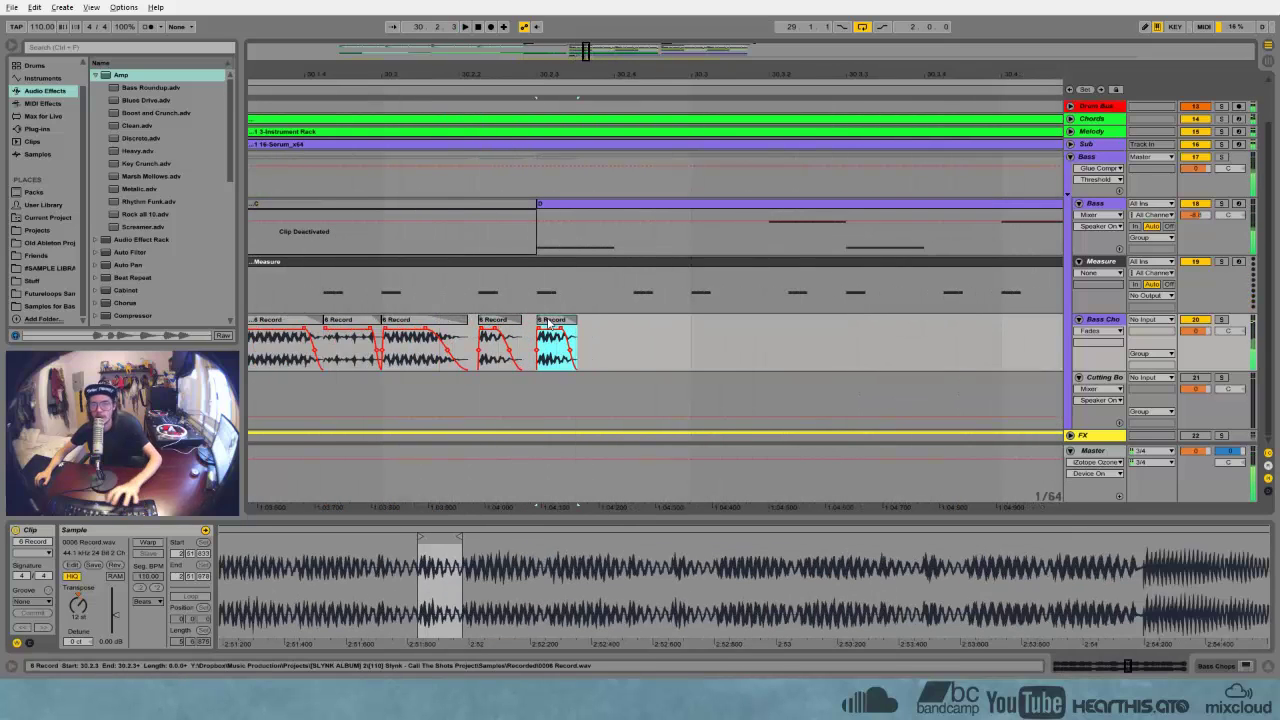
pyautogui.press('Delete')
# Audition the remaining chops from 30.1.1 and from individual slices along with the full mix
pyautogui.moveTo(517, 74); pyautogui.dragTo(517, 22)
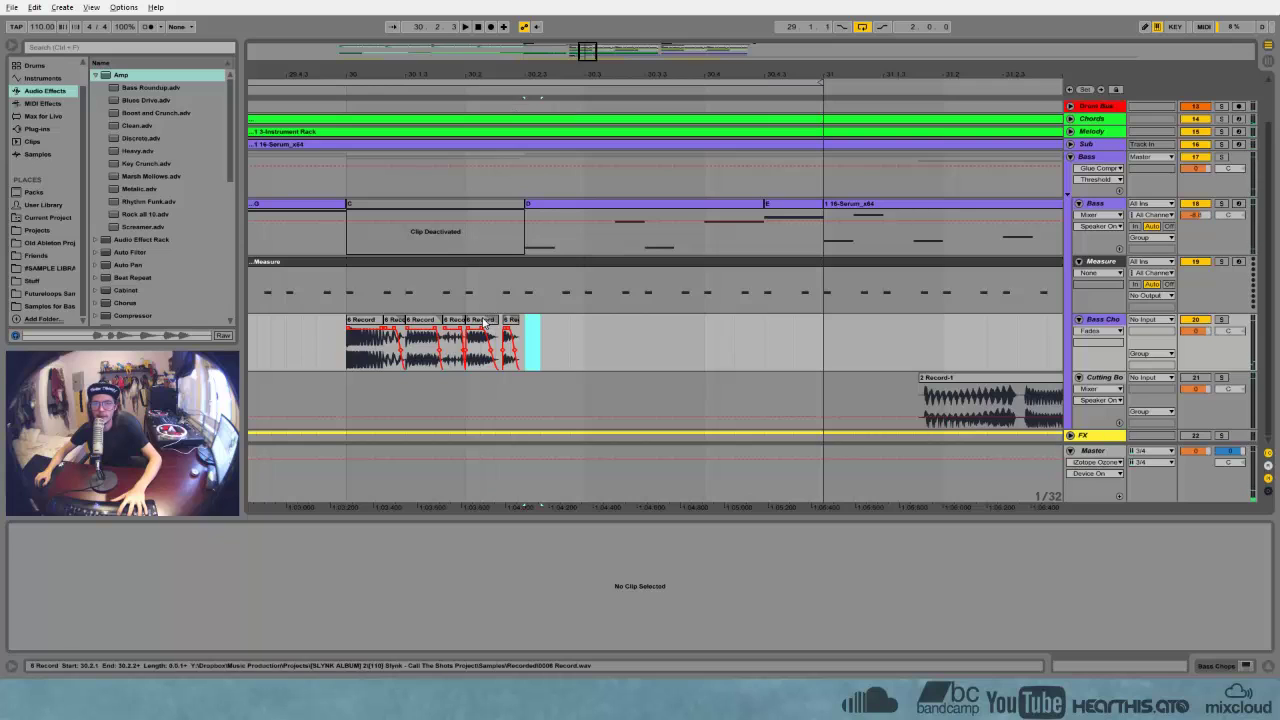
pyautogui.click(484, 320)
pyautogui.click(372, 330)
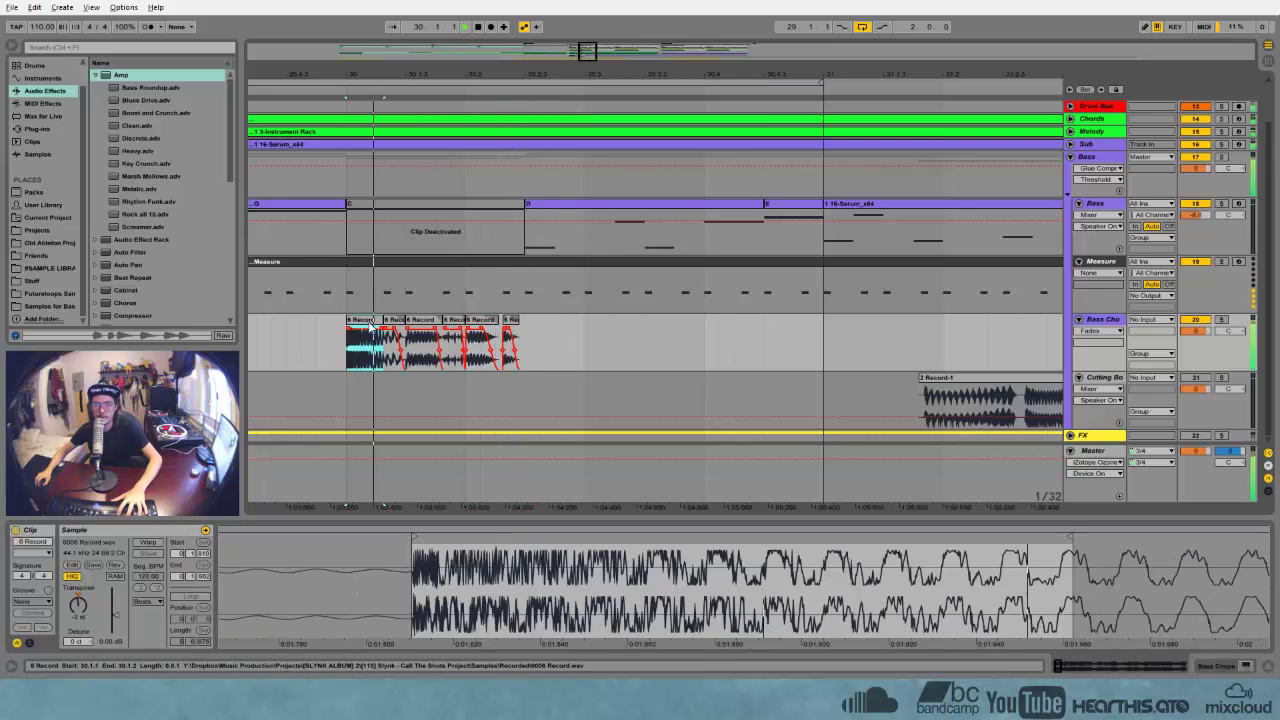
pyautogui.click(478, 326)
pyautogui.click(459, 327)
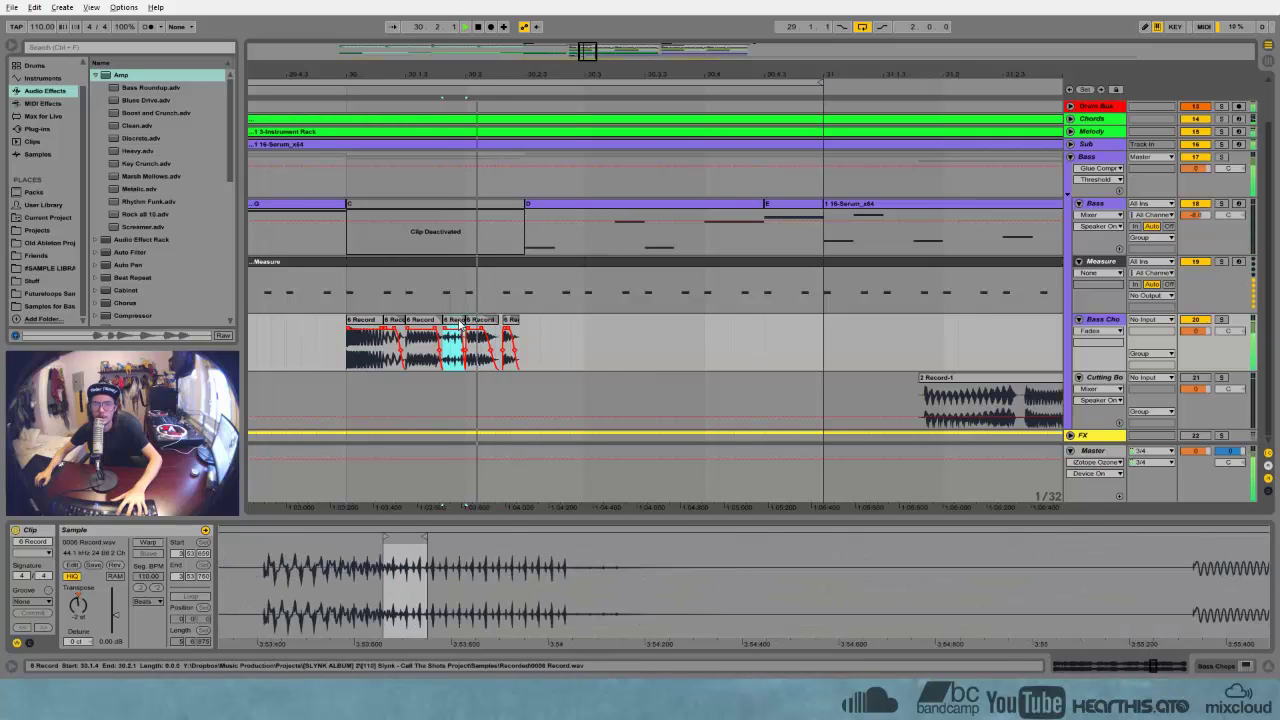
# Move the slice at 30.2.1 to 30.3.1 and set its transposition to 12 st
pyautogui.moveTo(480, 325); pyautogui.dragTo(598, 326)
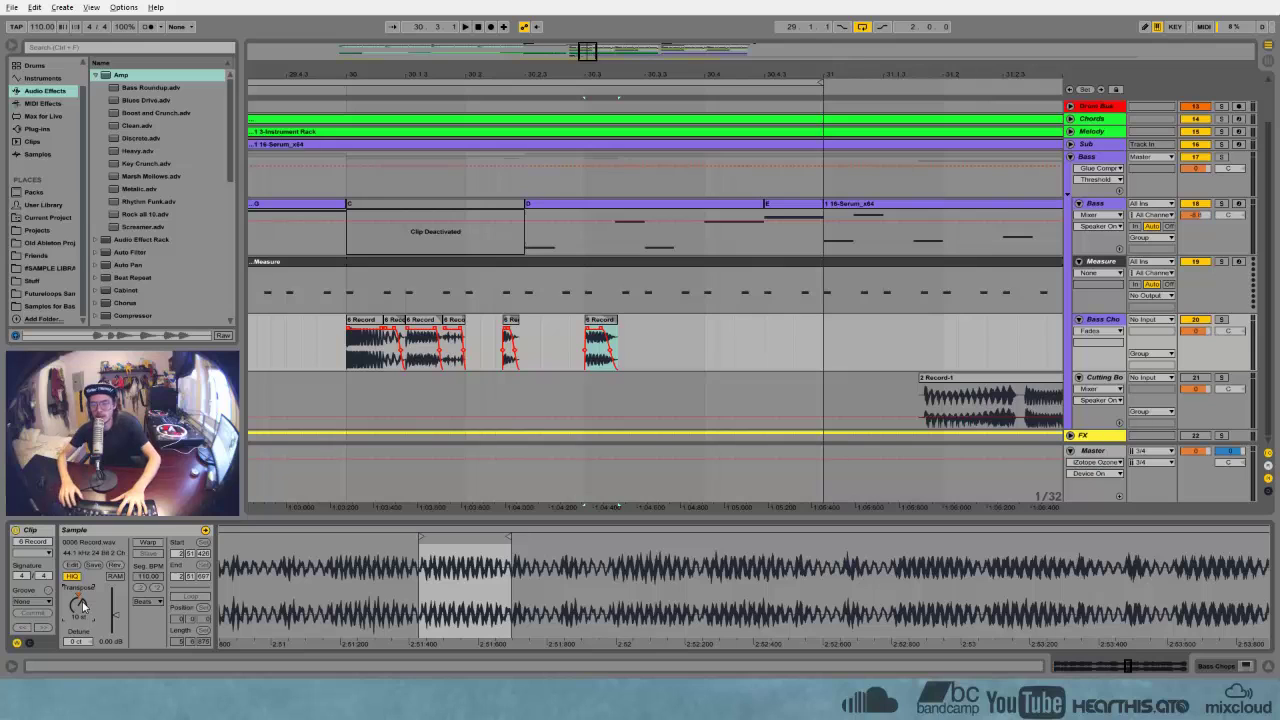
pyautogui.press('space')
pyautogui.press('space')
# Move the remaining short slice to the Measure note after the one at 30.3.1, and audition the pair
pyautogui.moveTo(510, 320); pyautogui.dragTo(626, 330)
pyautogui.press('space')
pyautogui.press('space')
pyautogui.click(602, 322)
pyautogui.press('space')
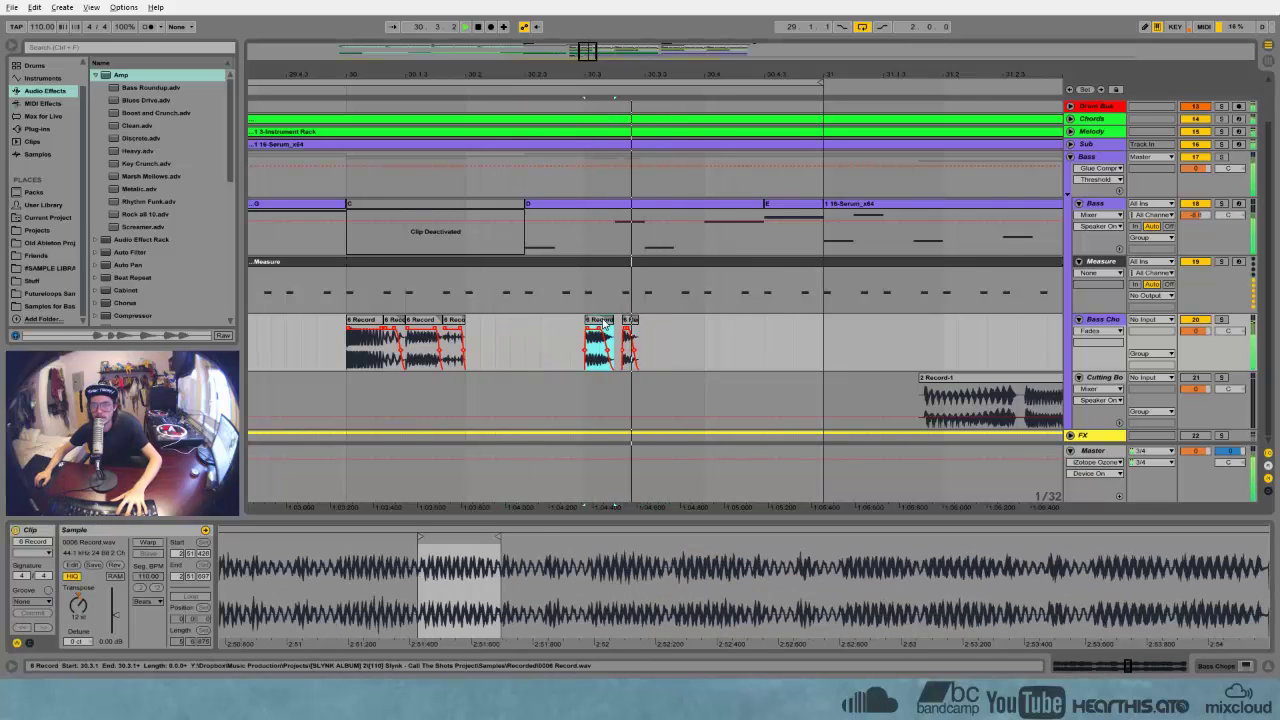
# Extend the slice at 30.1.4 to about 30.2.2, give it a long fade-out, and audition from 30.1.1
pyautogui.click(462, 335)
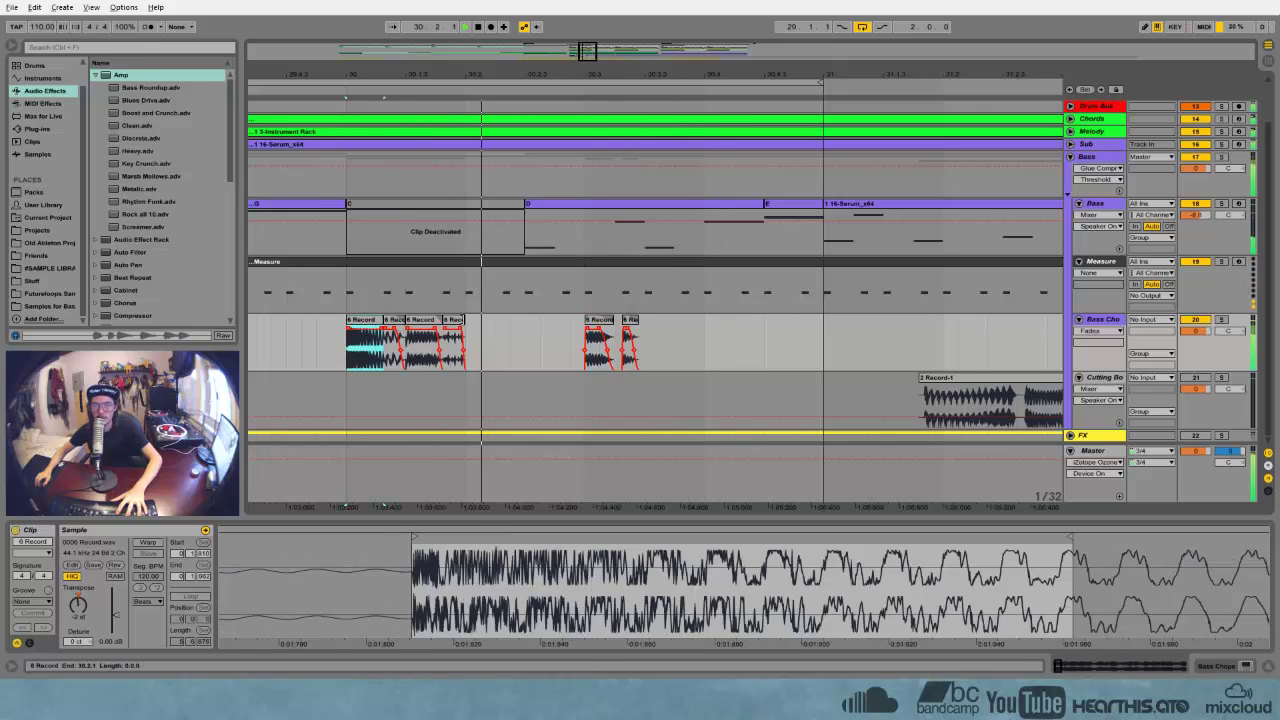
pyautogui.moveTo(465, 320); pyautogui.dragTo(498, 320)
pyautogui.click(366, 320)
pyautogui.press('space')
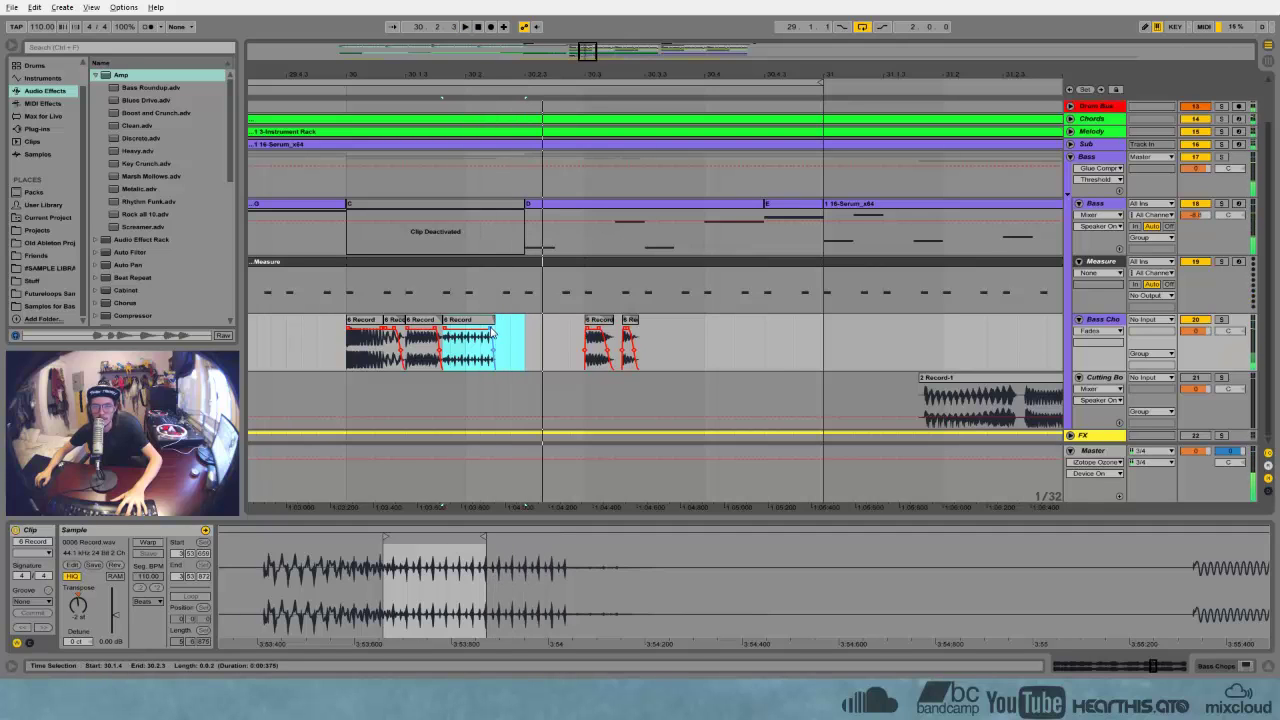
pyautogui.click(374, 322)
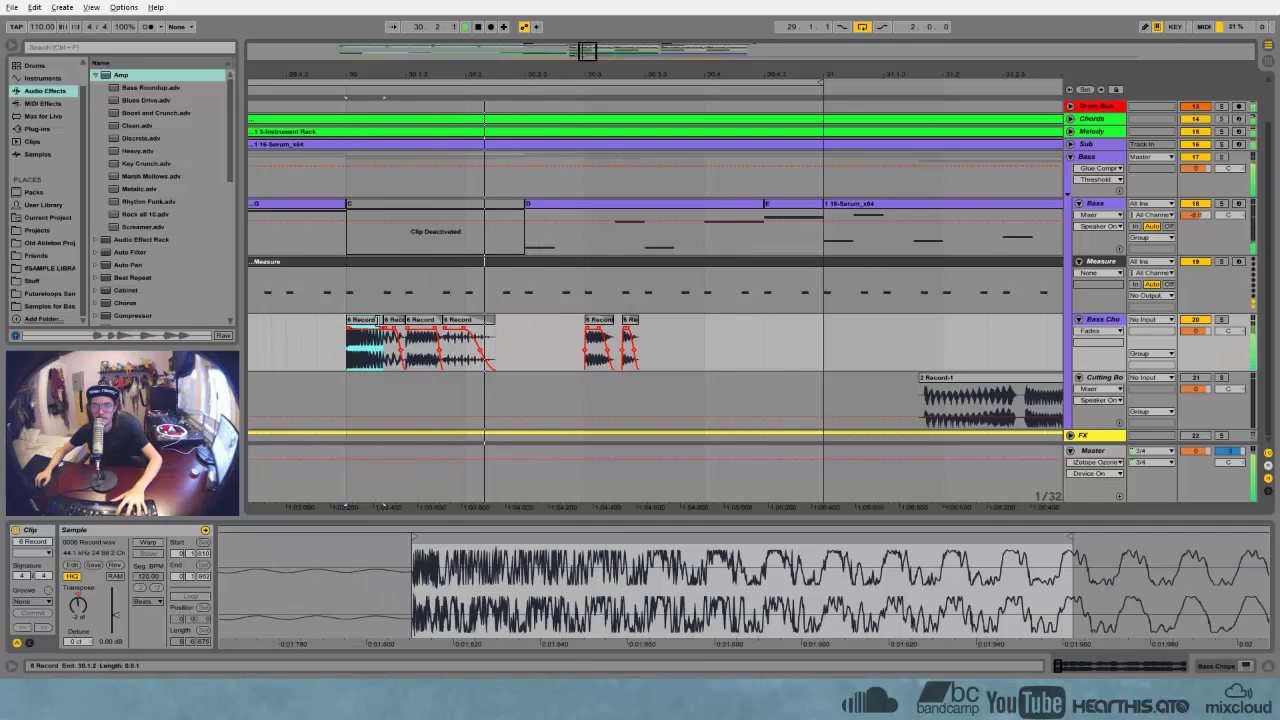
pyautogui.press('space')
pyautogui.moveTo(590, 75); pyautogui.dragTo(415, 16)
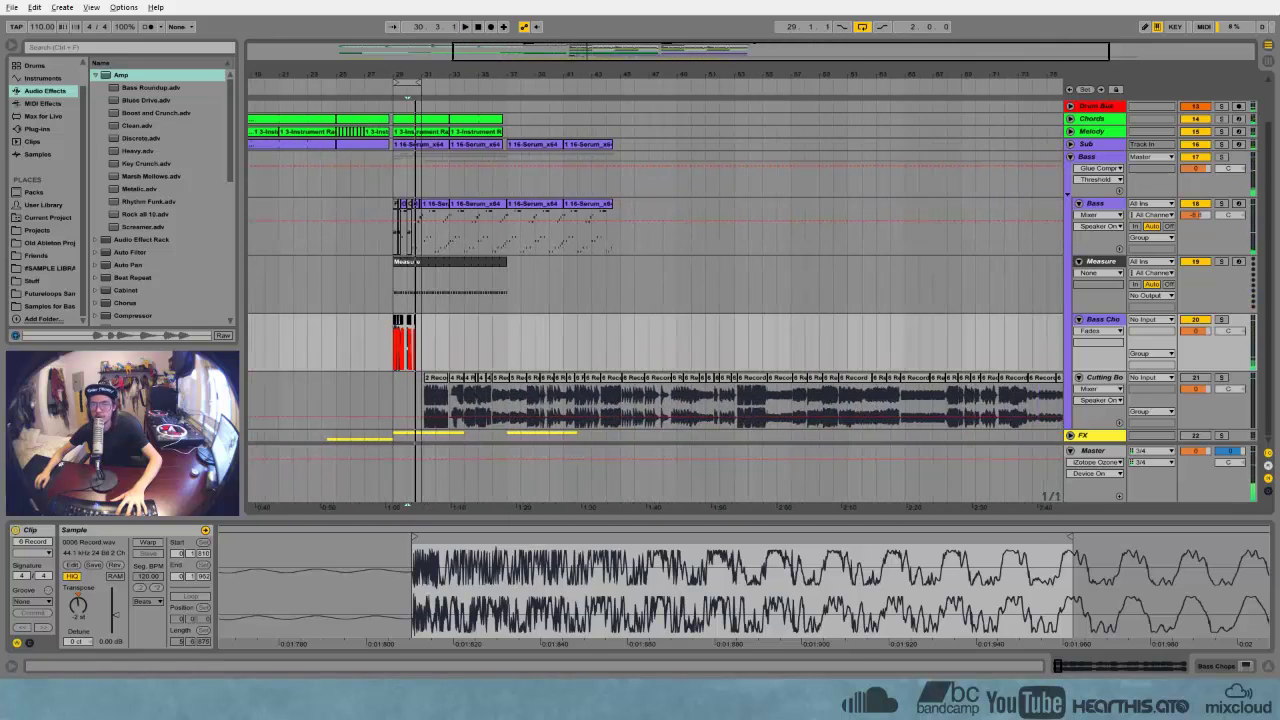
# Solo the Cutting Board track and audition its recorded bass clips from 34.1.1 through the one before 40.2.2
pyautogui.click(466, 395)
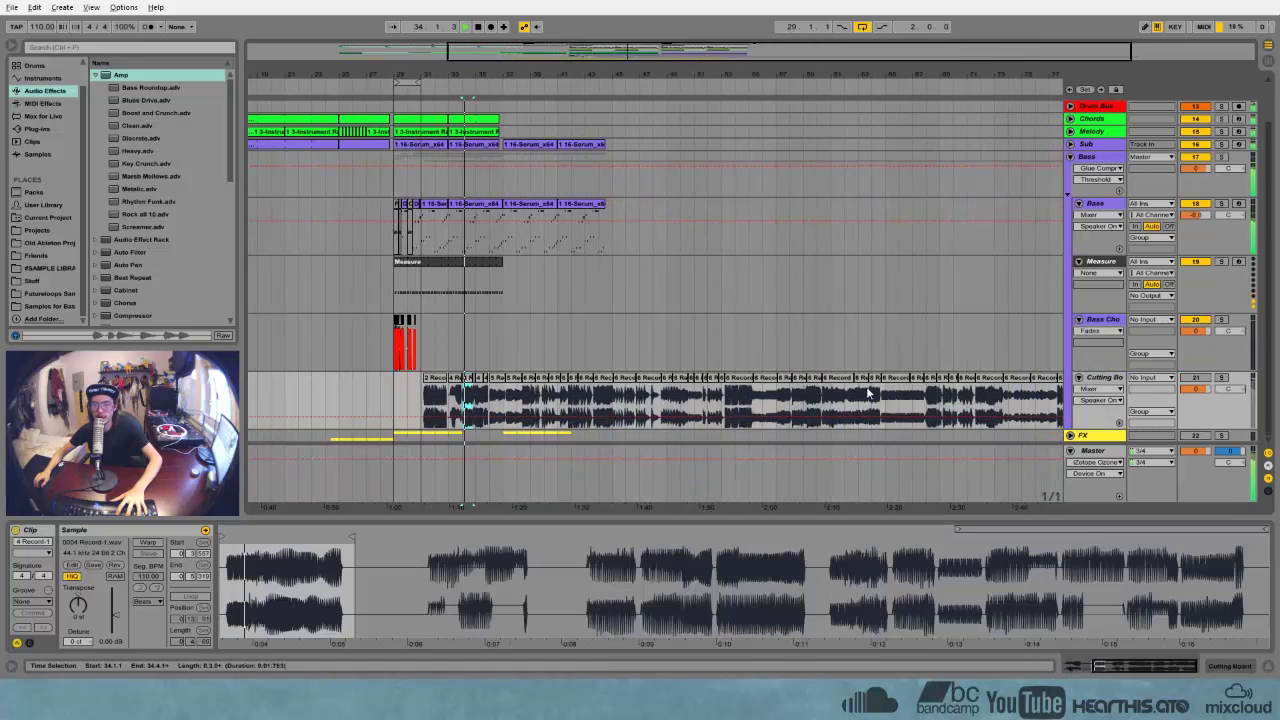
pyautogui.click(1224, 378)
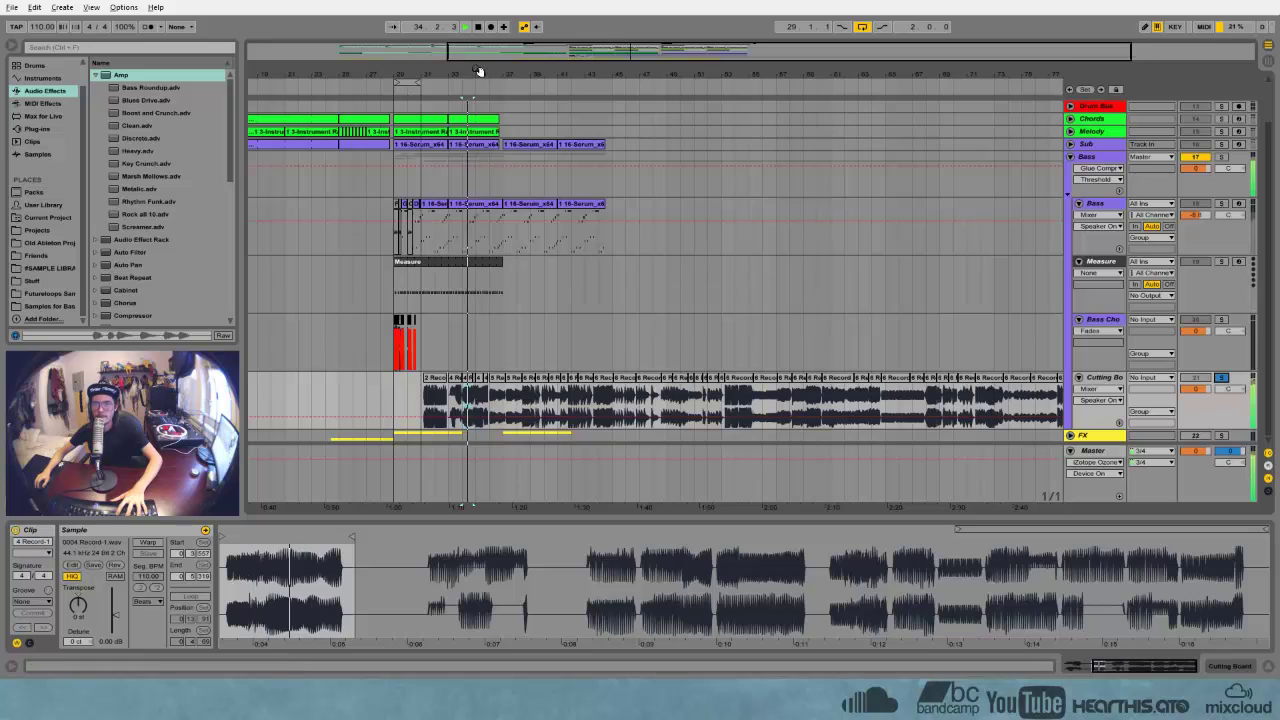
pyautogui.moveTo(480, 74); pyautogui.dragTo(515, 360)
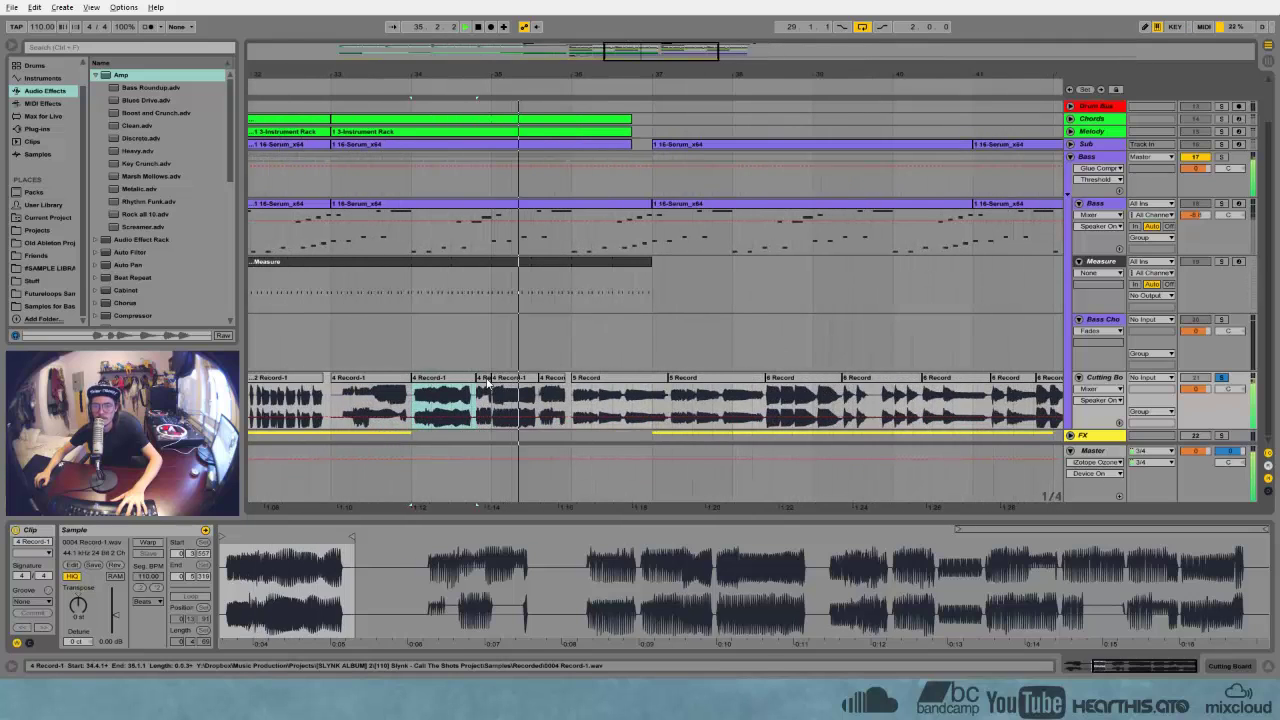
pyautogui.click(485, 382)
pyautogui.click(553, 382)
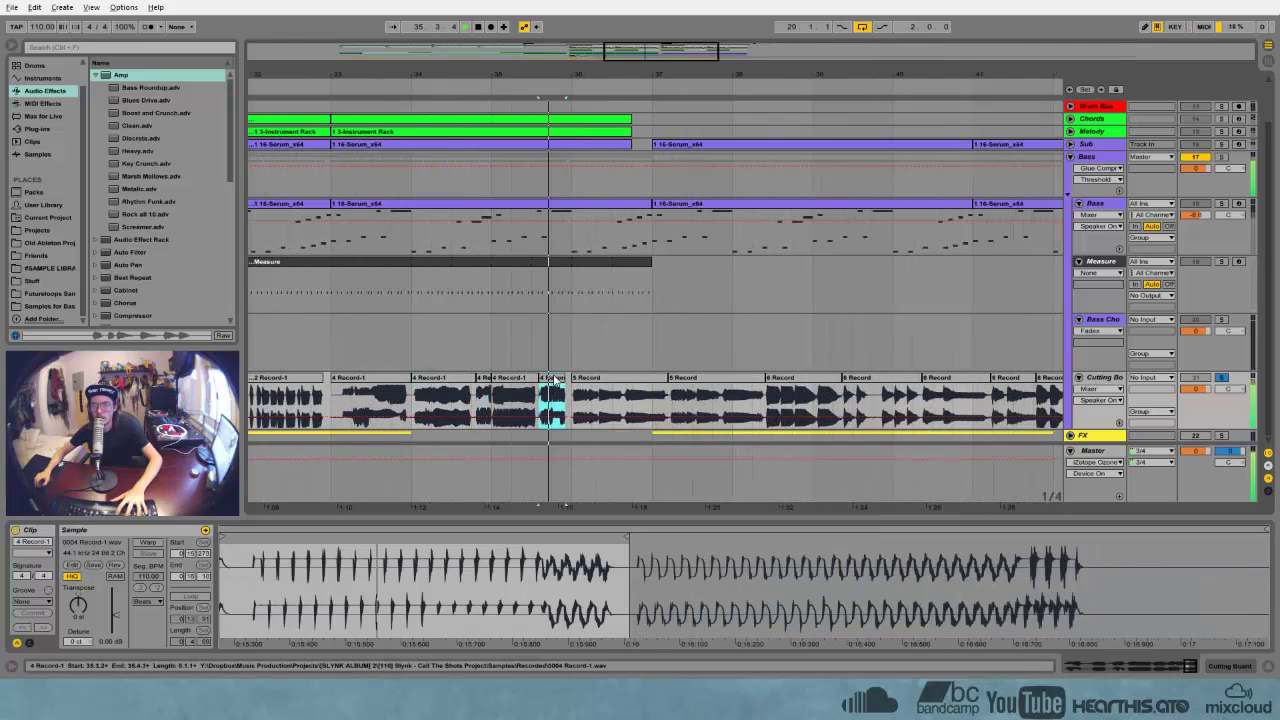
pyautogui.click(588, 382)
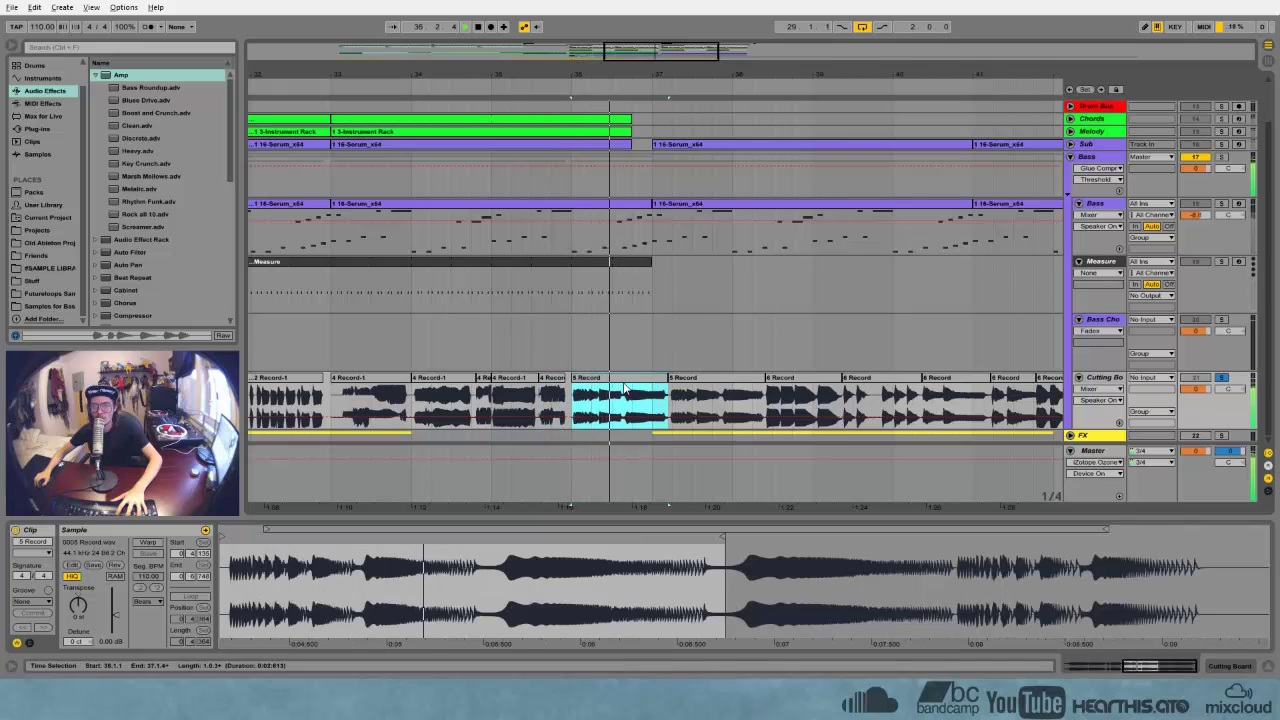
pyautogui.click(715, 383)
pyautogui.click(792, 391)
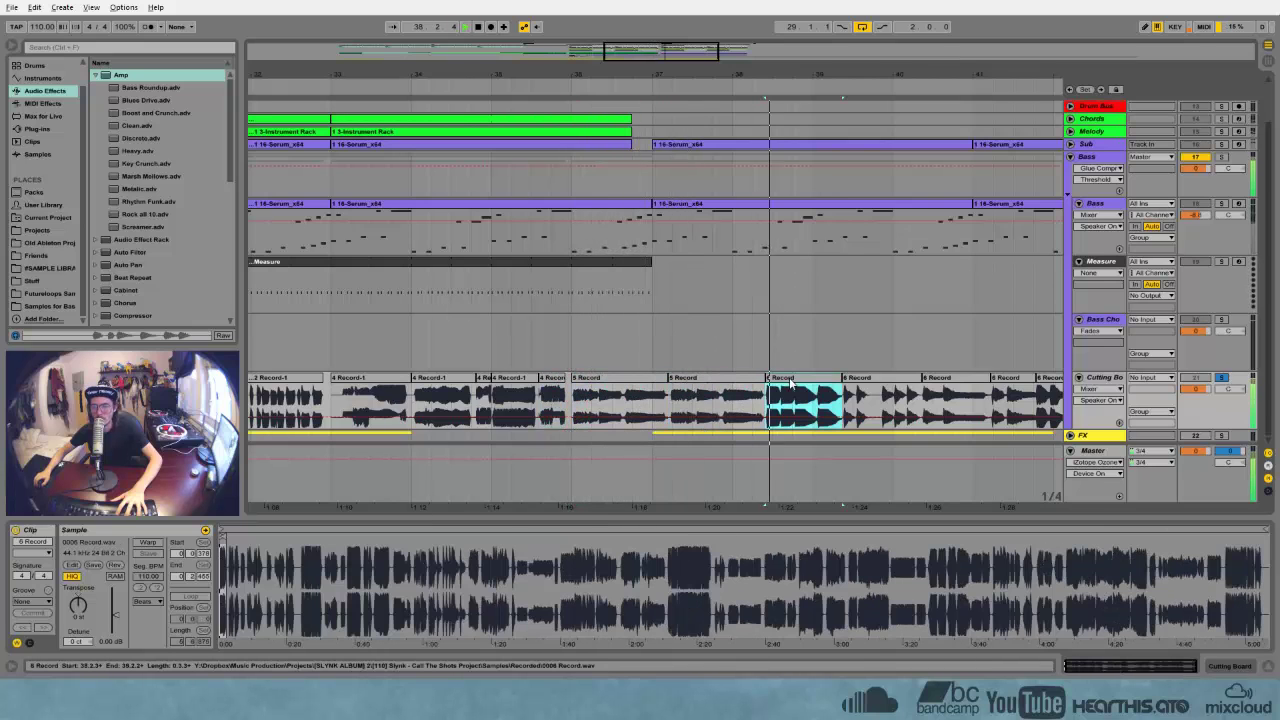
pyautogui.click(856, 393)
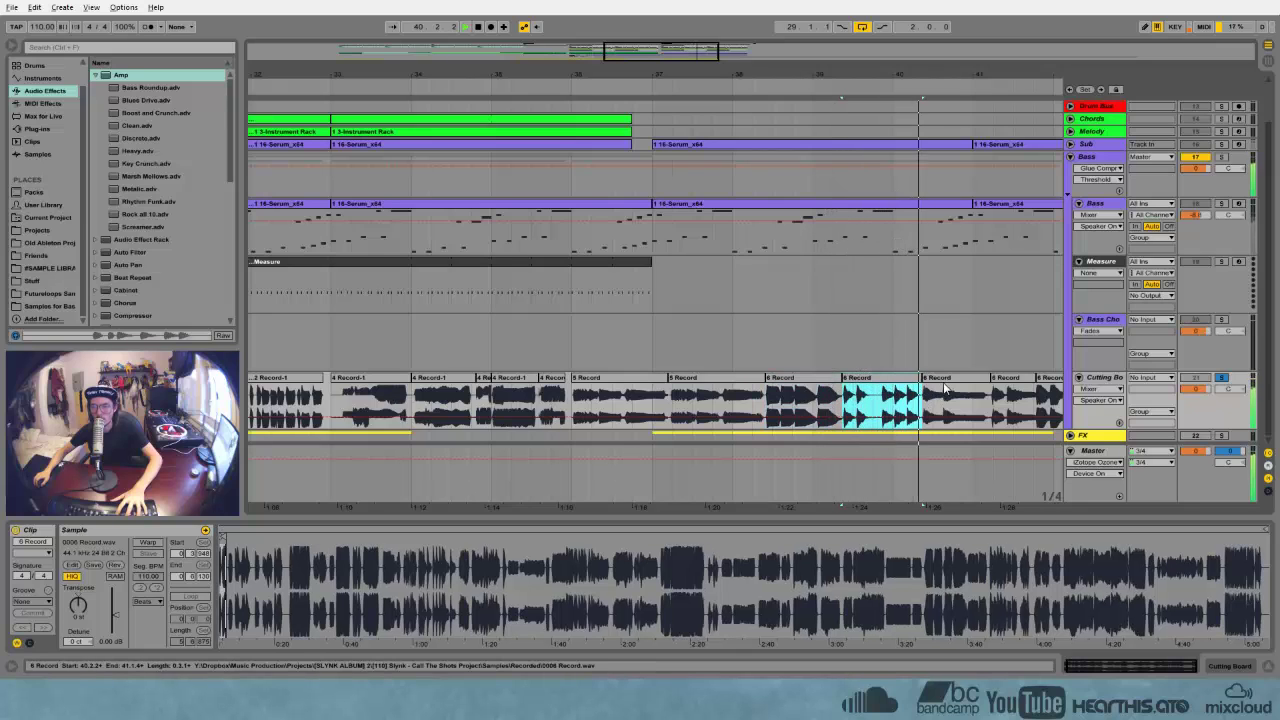
# Place a short 6 Record slice from Cutting Board on Bass Chops at 30.2.2, then audition from 30.1.1 with the full mix restored
pyautogui.moveTo(942, 408); pyautogui.dragTo(302, 322)
pyautogui.moveTo(271, 76); pyautogui.dragTo(791, 90)
pyautogui.moveTo(828, 320); pyautogui.dragTo(642, 320)
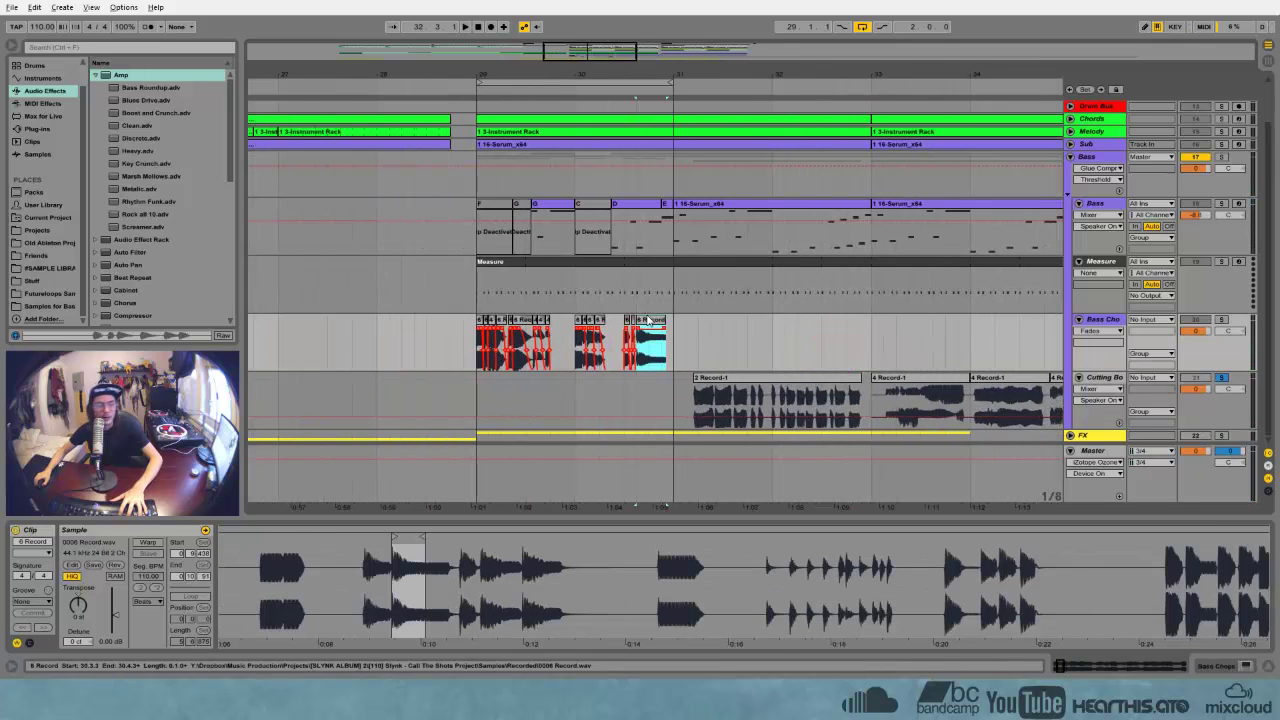
pyautogui.scroll(5, 631, 305)
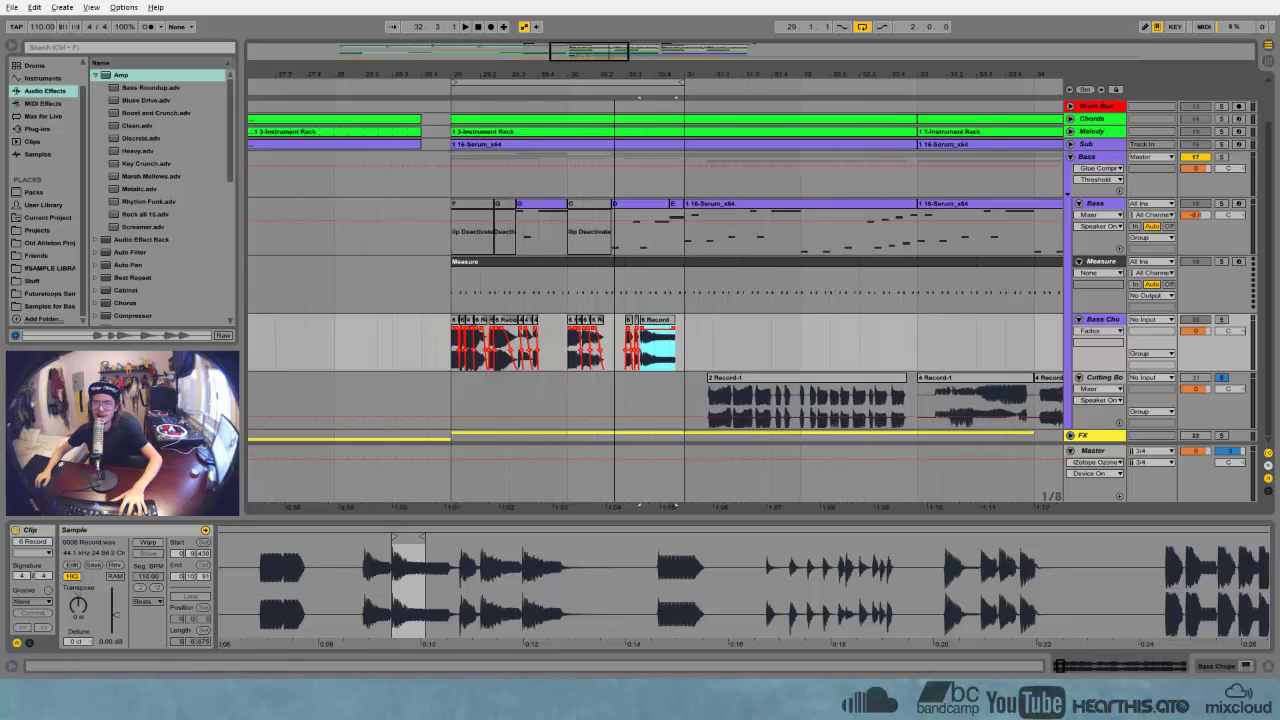
pyautogui.moveTo(882, 319); pyautogui.dragTo(637, 328)
pyautogui.click(434, 320)
pyautogui.press('space')
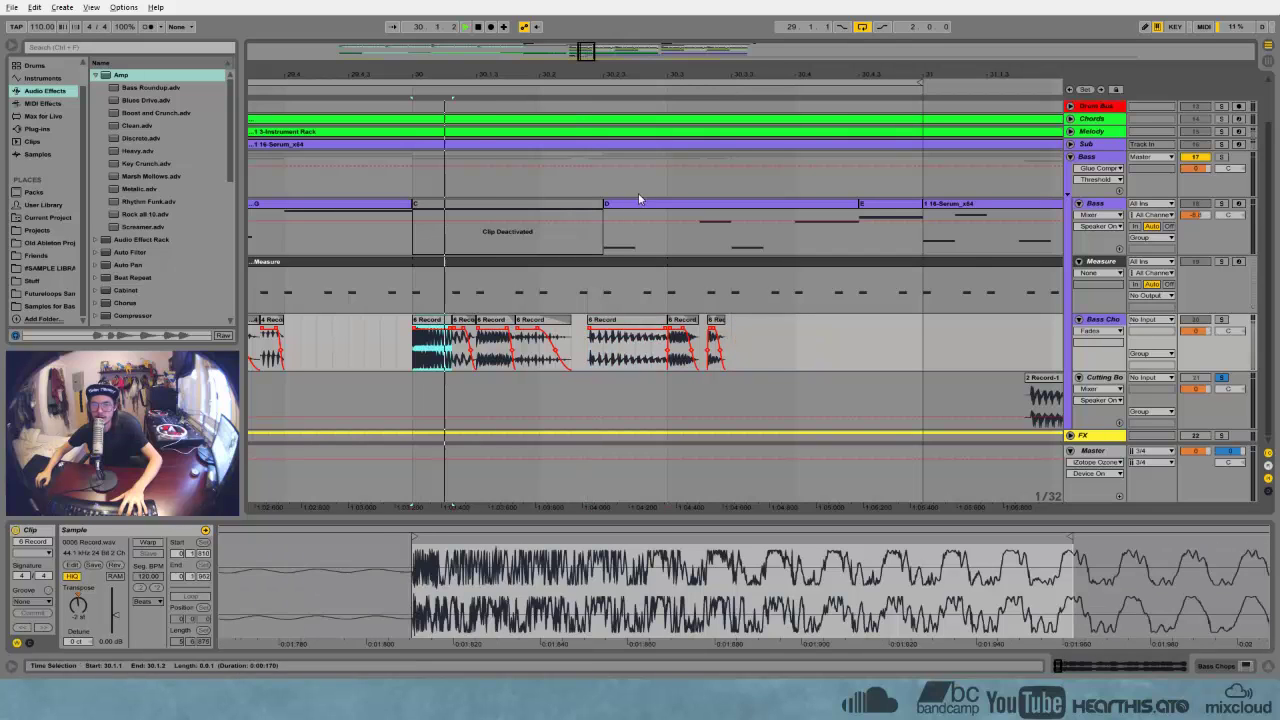
pyautogui.click(1222, 380)
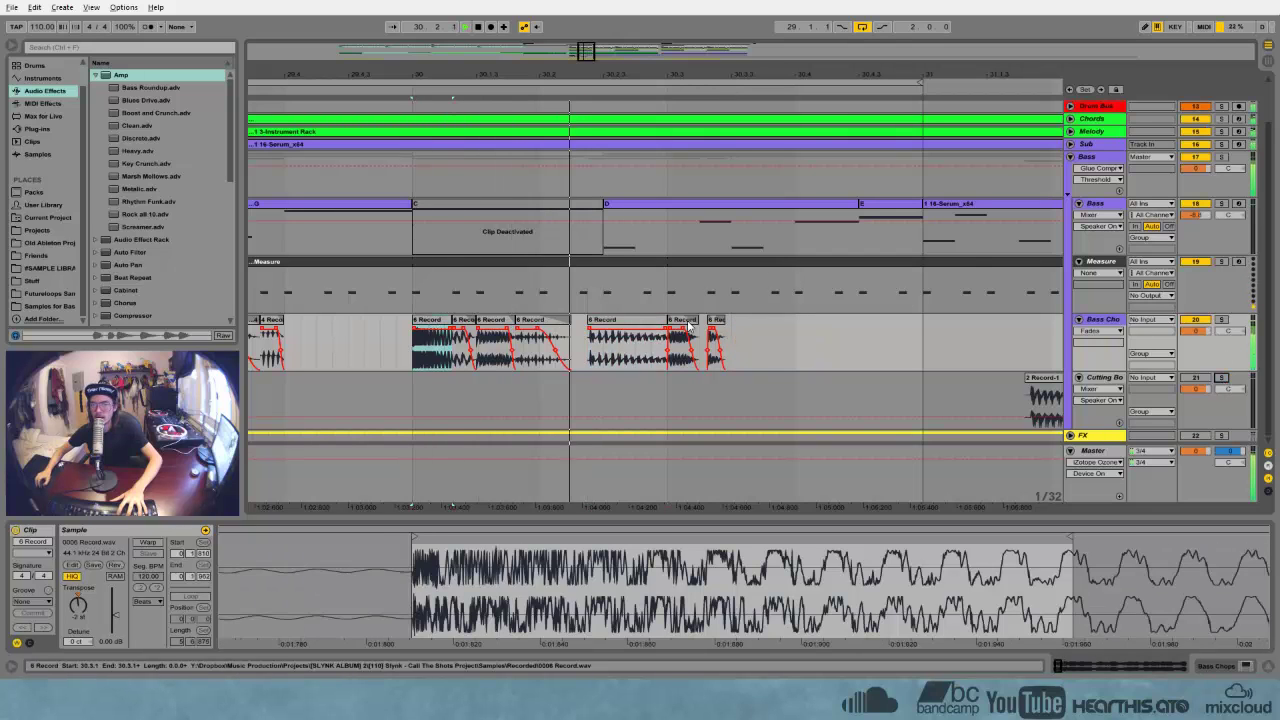
# Trim the slice at 30.2.2 to end at about 30.2.4 and audition from 30.1.2
pyautogui.moveTo(615, 76); pyautogui.dragTo(615, 114)
pyautogui.moveTo(606, 320); pyautogui.dragTo(586, 320)
pyautogui.click(270, 320)
pyautogui.press('space')
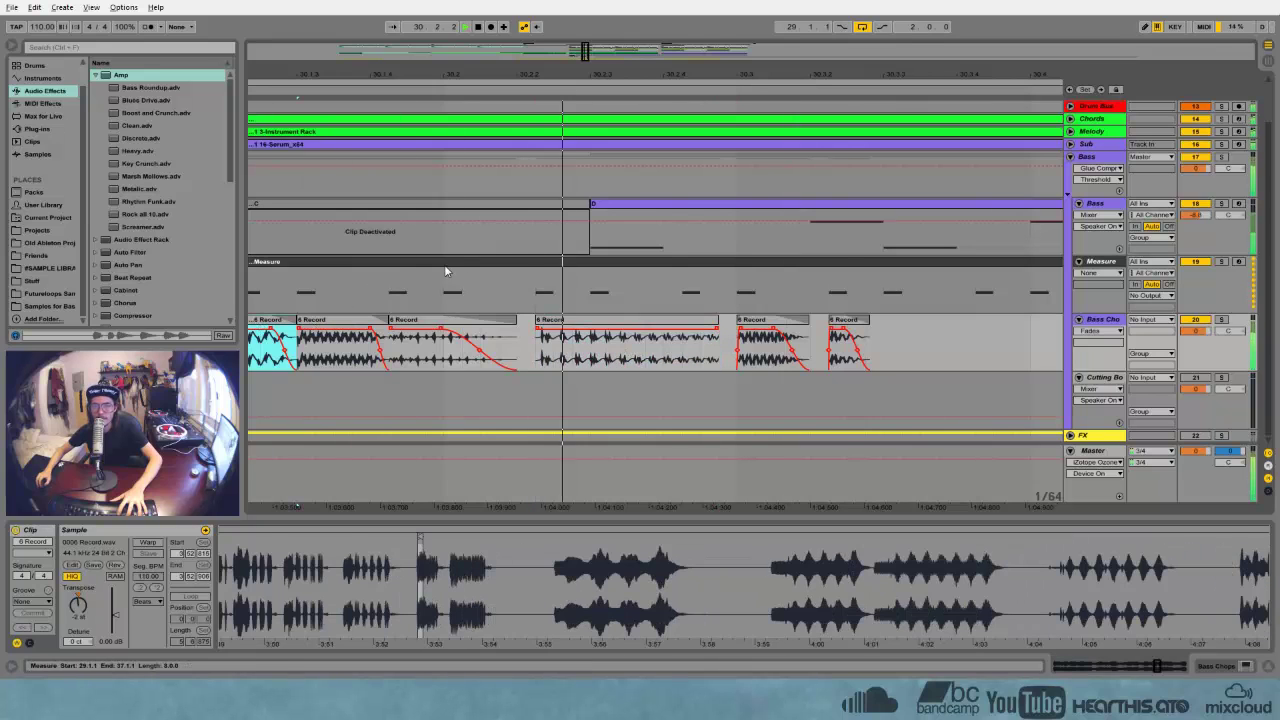
pyautogui.press('space')
pyautogui.press('space')
# Set the transposition of the slice at 30.2.2 to 10 st and audition it on its own and from 30.1.2
pyautogui.click(711, 321)
pyautogui.press('space')
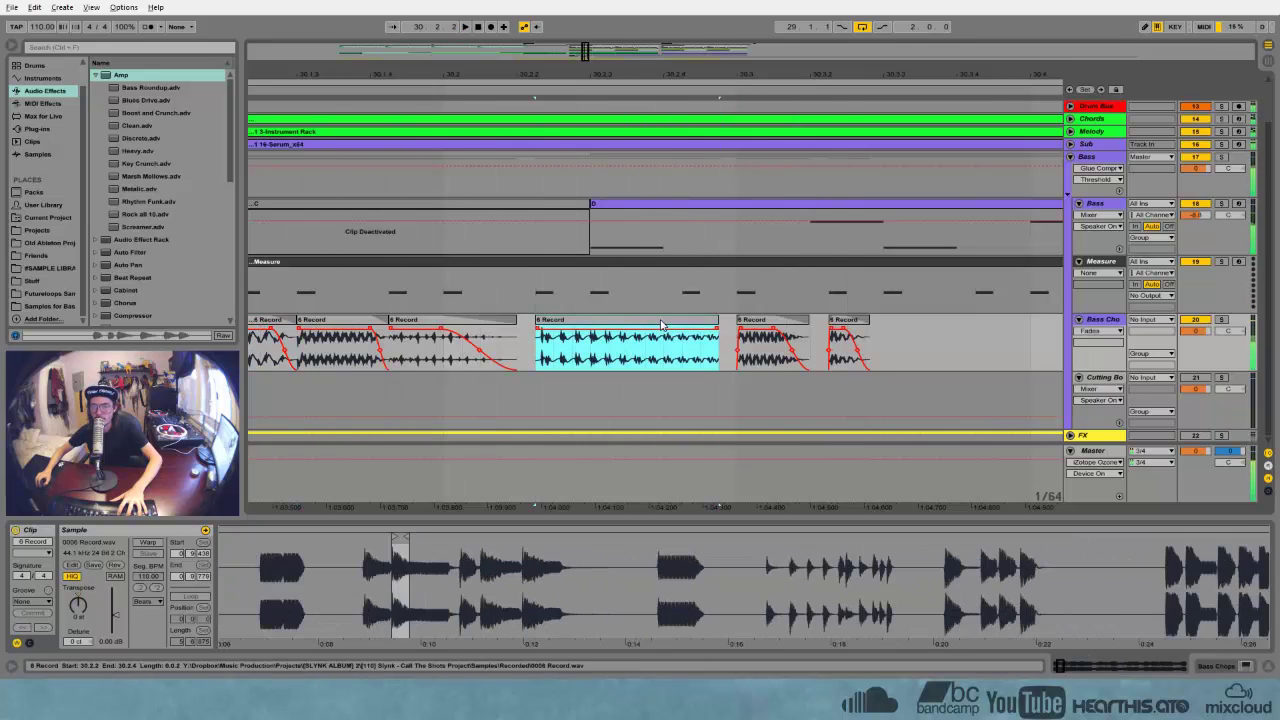
pyautogui.click(77, 608)
pyautogui.press('Down')
pyautogui.press('space')
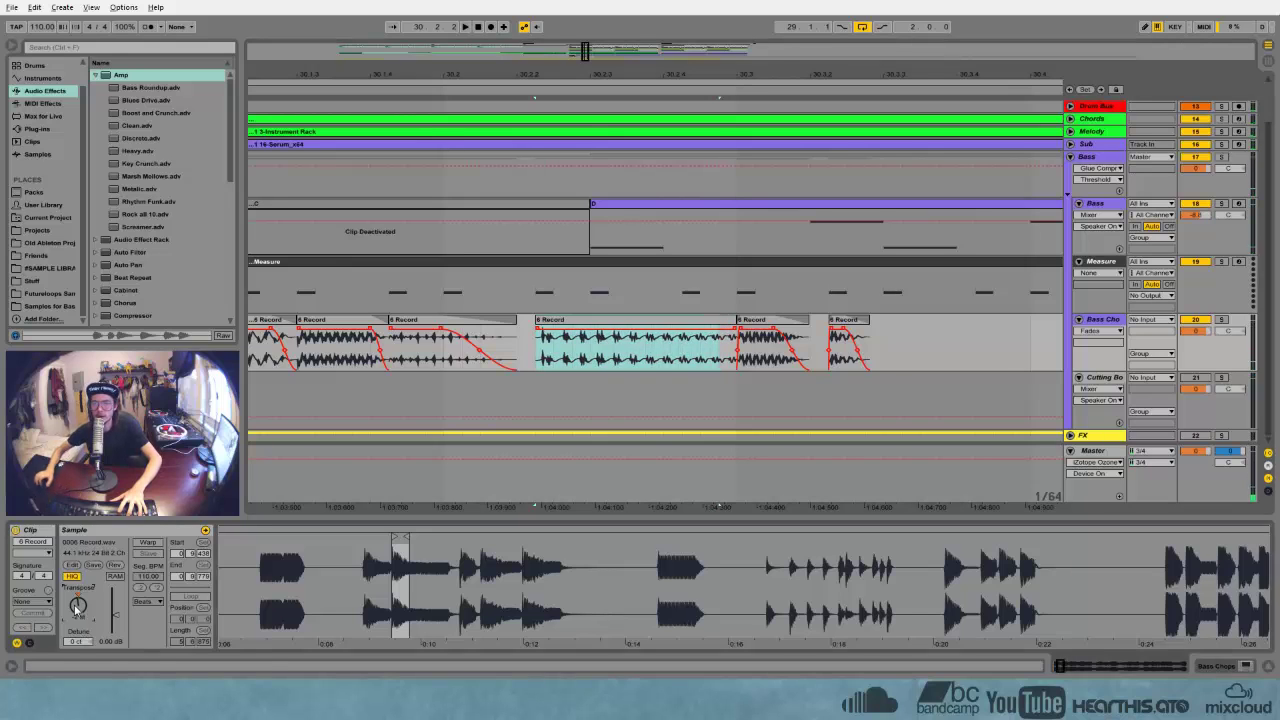
pyautogui.press('space')
pyautogui.press('space')
pyautogui.press('pageup')
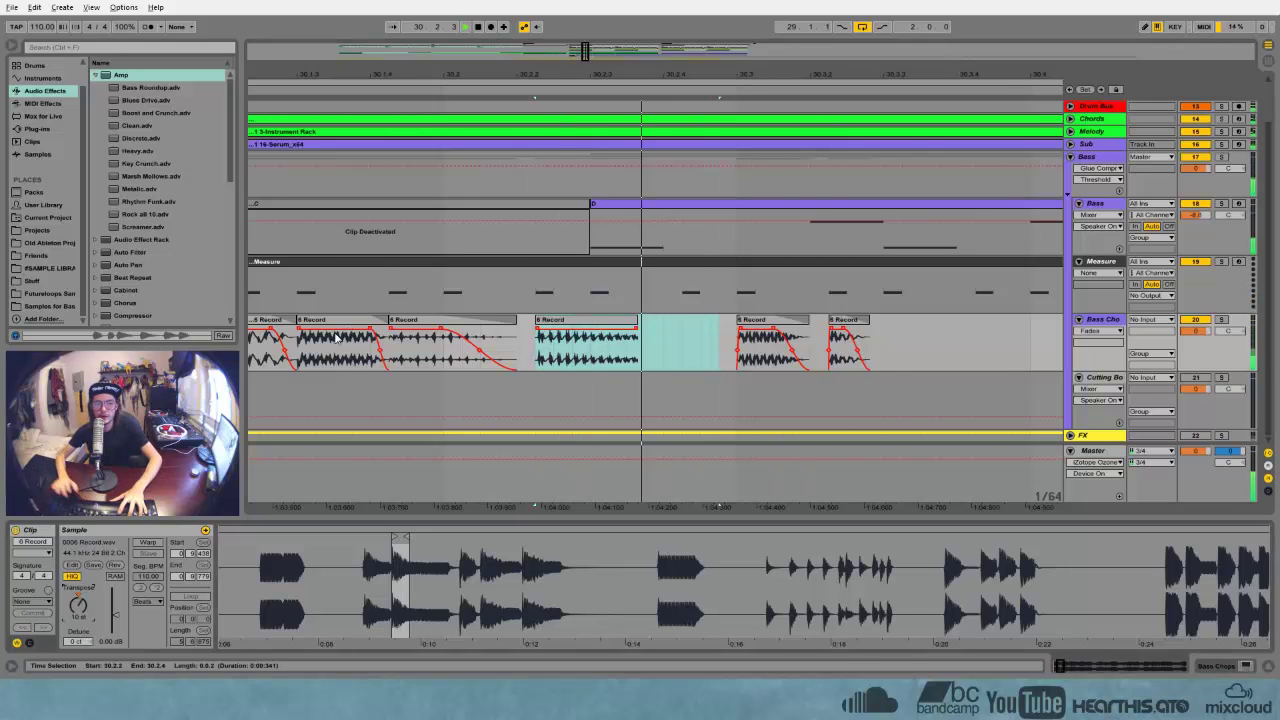
pyautogui.press('space')
pyautogui.press('space')
pyautogui.press('space')
pyautogui.press('space')
pyautogui.click(272, 320)
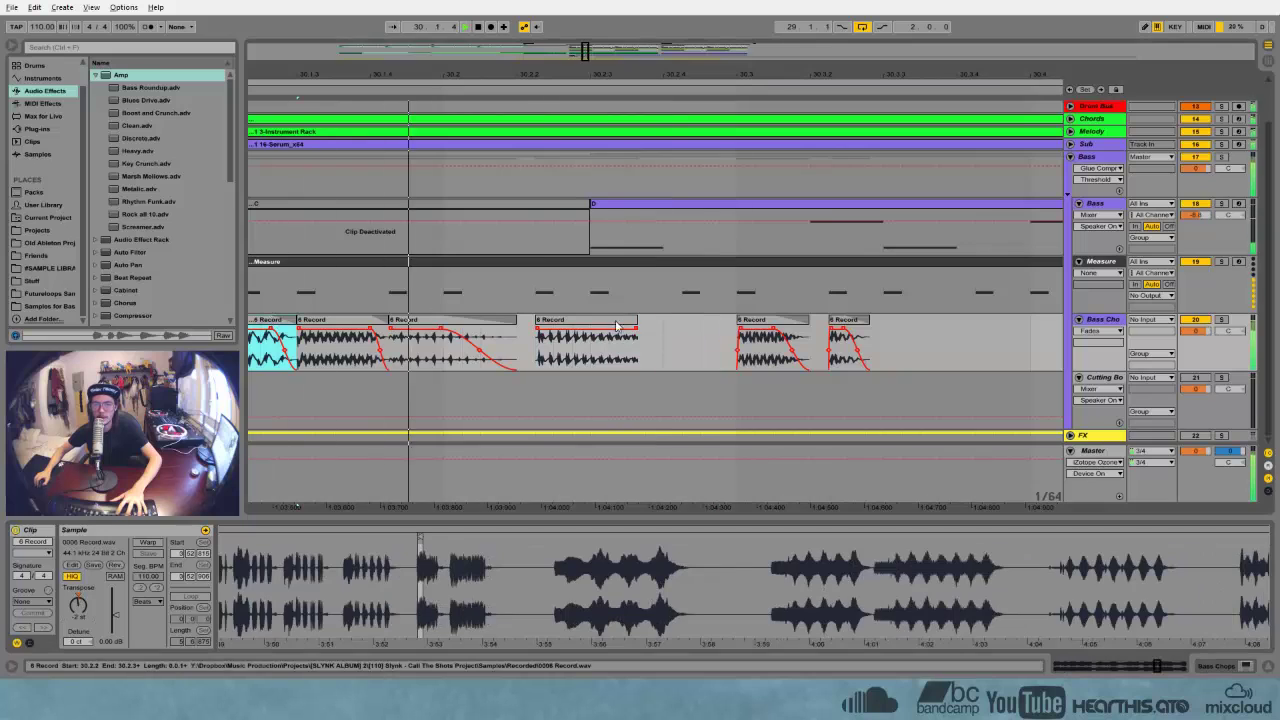
pyautogui.press('space')
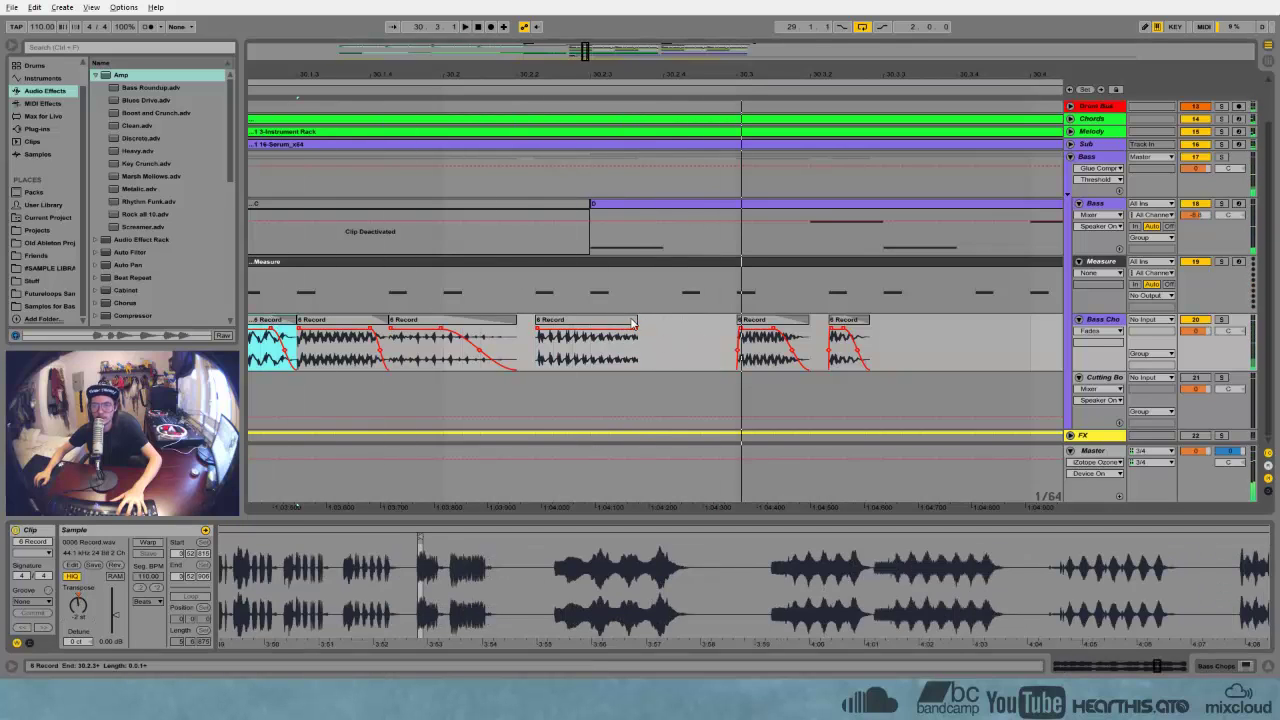
# Extend the slice at 30.2.2 to 30.3.1 and split it at 30.2.3
pyautogui.click(597, 321)
pyautogui.moveTo(589, 320); pyautogui.dragTo(737, 320)
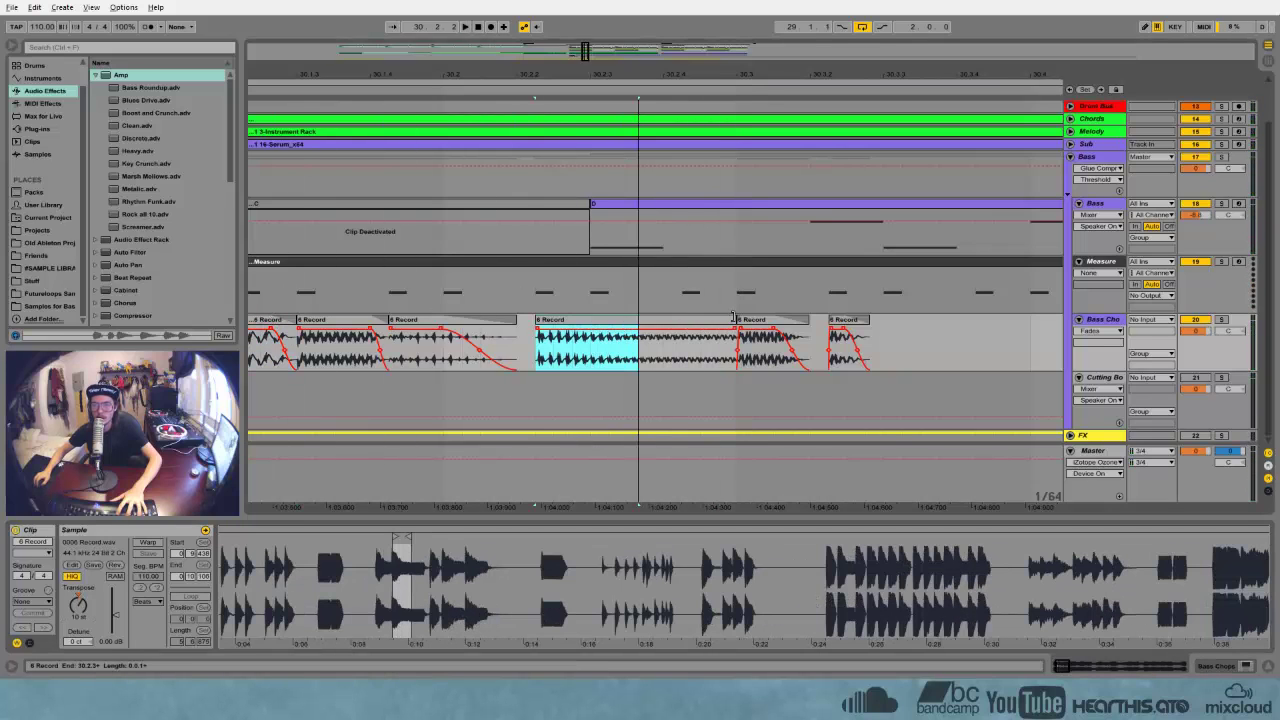
pyautogui.click(589, 356)
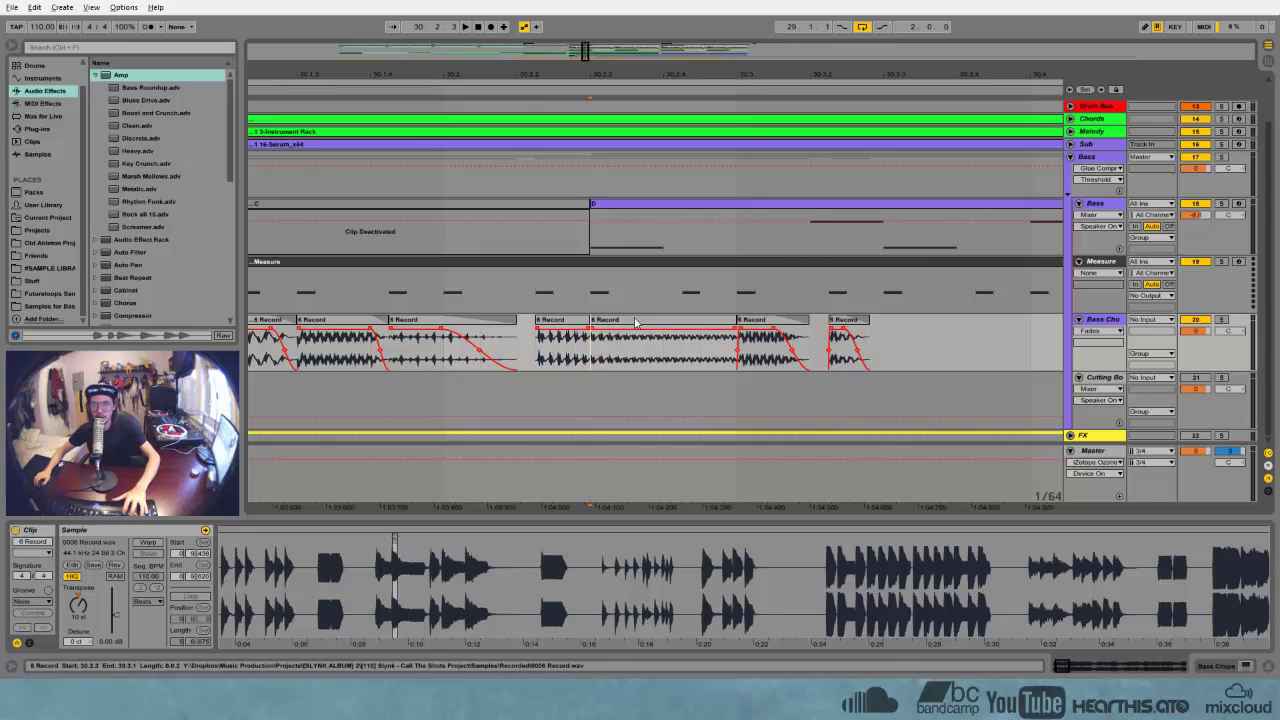
pyautogui.hotkey('ctrl', 'e')
# Set the transposition of the slice at 30.2.3 to 12 st and audition from 30.1.2
pyautogui.click(82, 605)
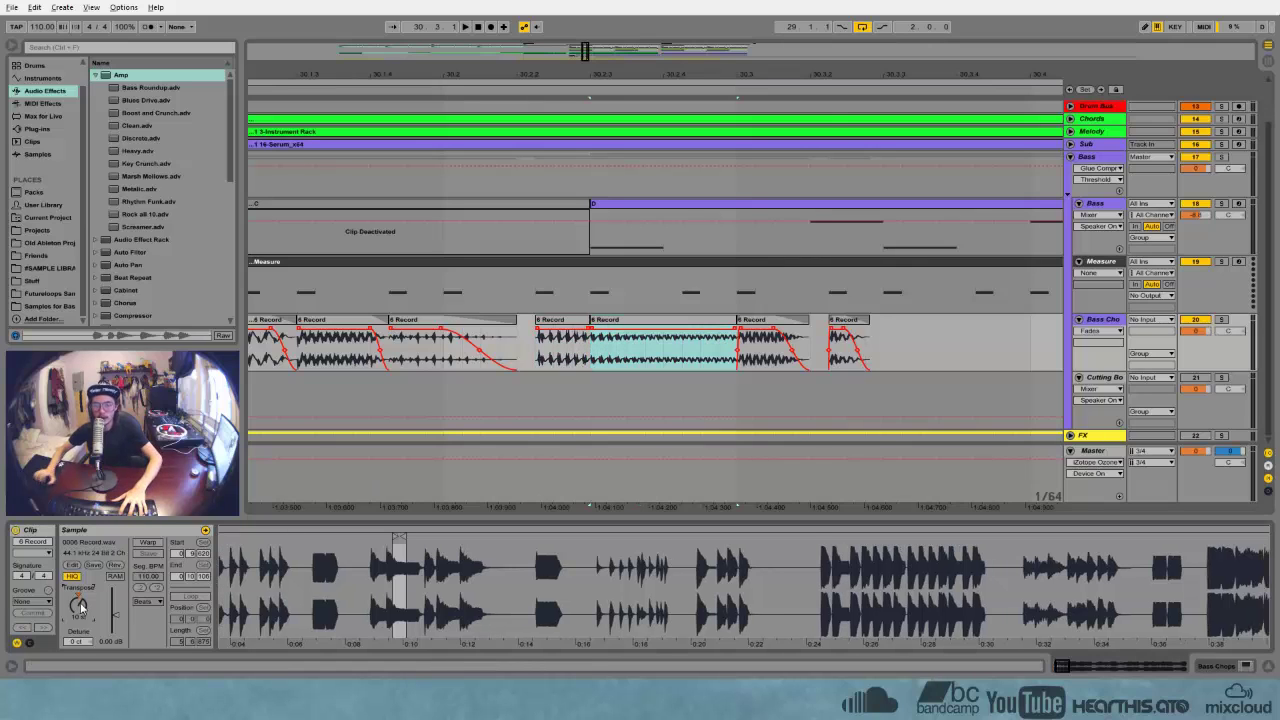
pyautogui.moveTo(82, 605); pyautogui.dragTo(82, 593)
pyautogui.press('space')
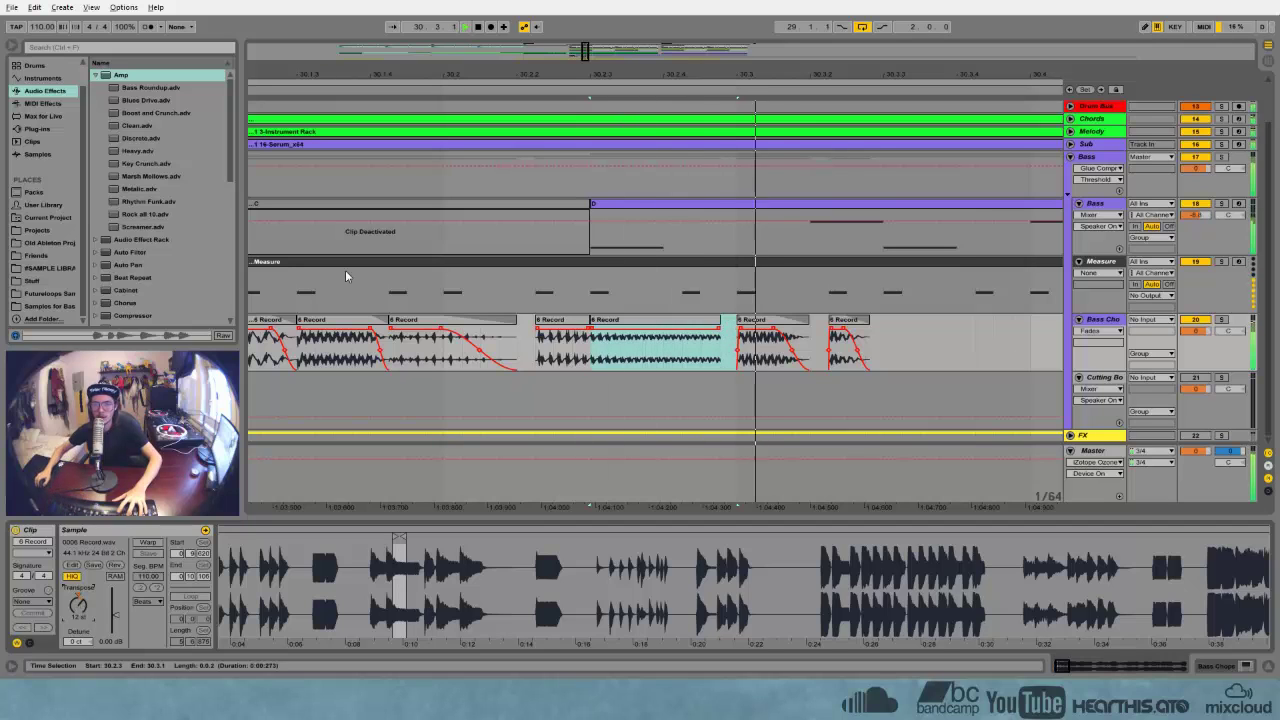
pyautogui.click(382, 260)
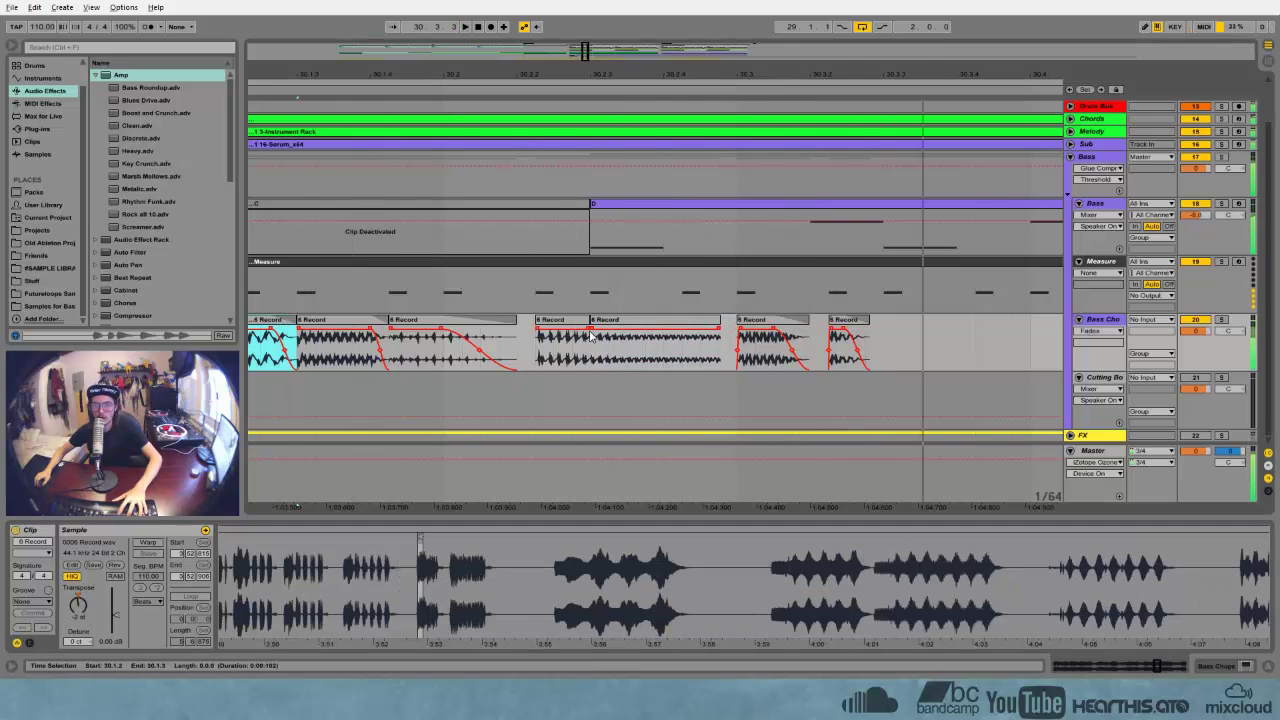
# Fade out the slice at 30.2.2 and extend the slice at 30.2.3 to 30.3.1
pyautogui.click(545, 333)
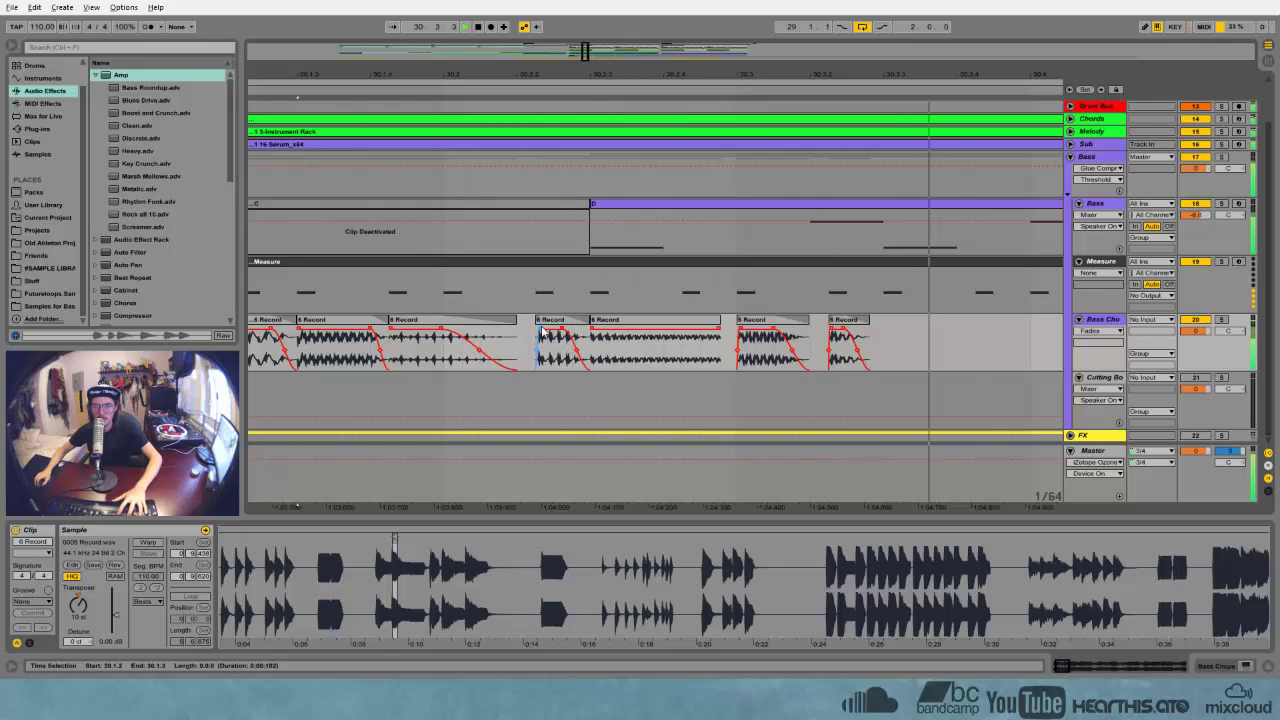
pyautogui.click(714, 322)
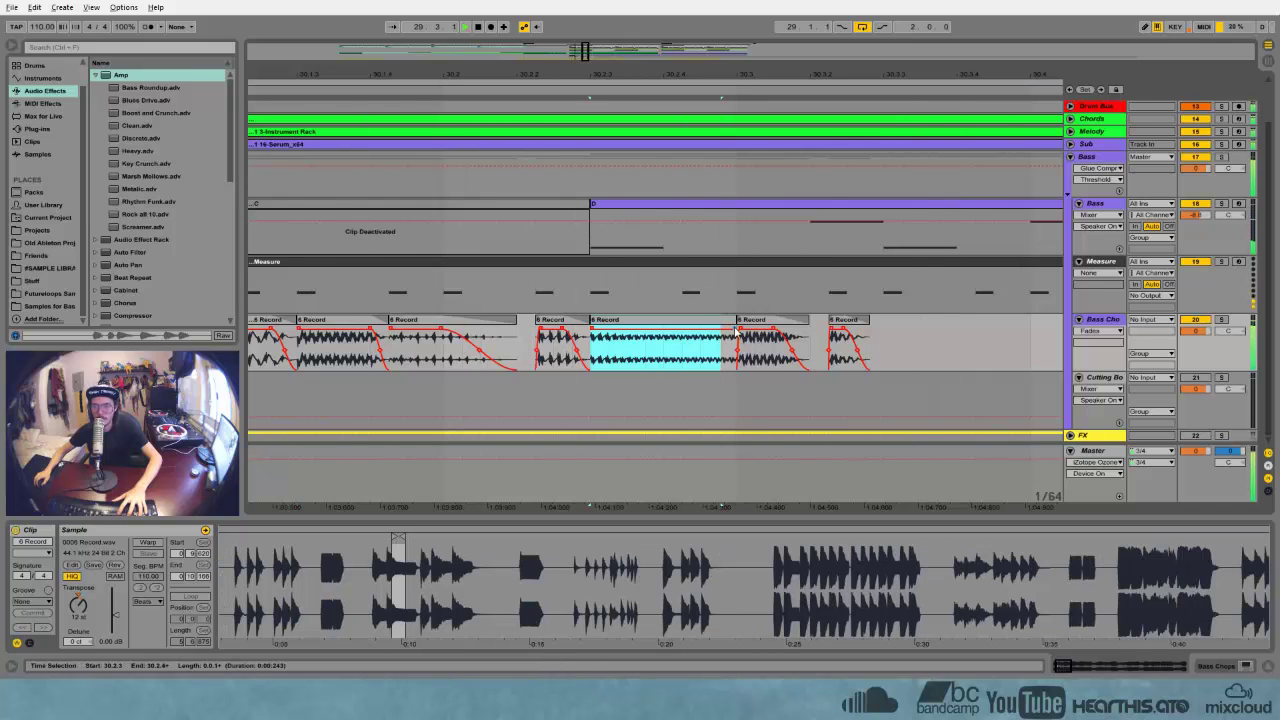
pyautogui.moveTo(736, 329); pyautogui.dragTo(716, 321)
# Audition the bar 29 slices from 29.3.2 and add a short fade-in to the slice at 29.3.4
pyautogui.moveTo(671, 78); pyautogui.dragTo(580, 36)
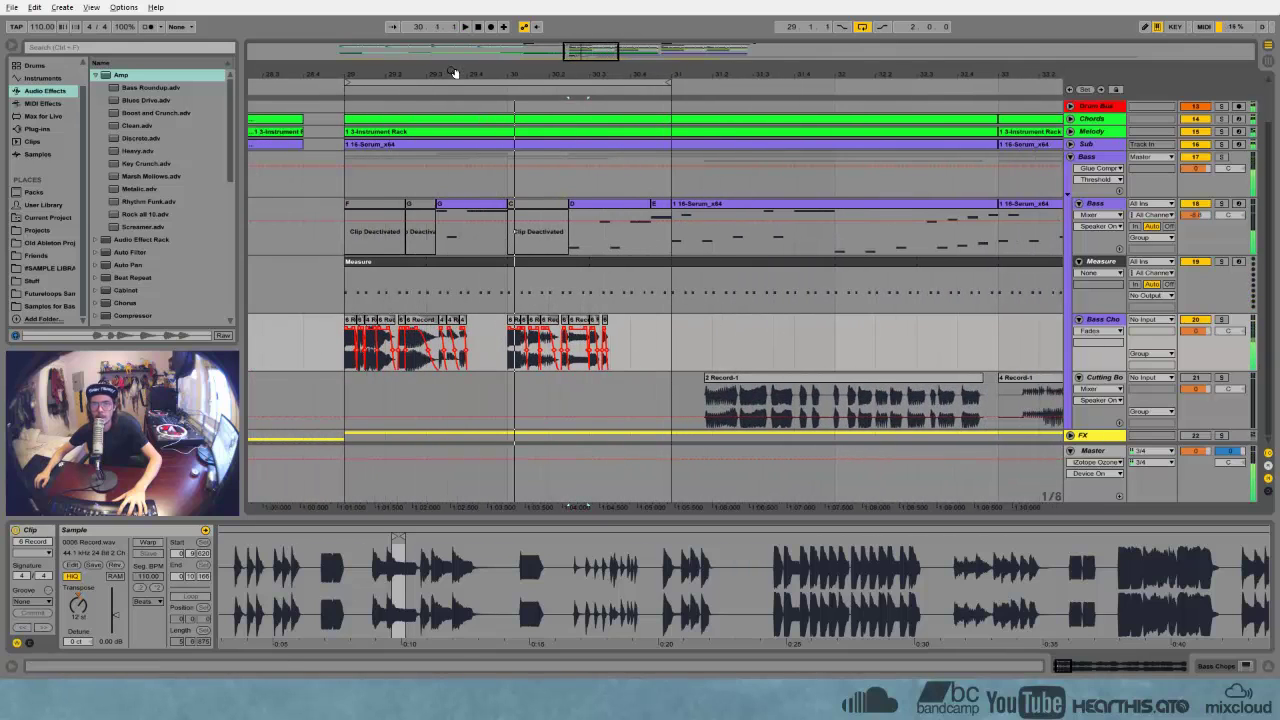
pyautogui.moveTo(453, 73); pyautogui.dragTo(484, 275)
pyautogui.click(416, 323)
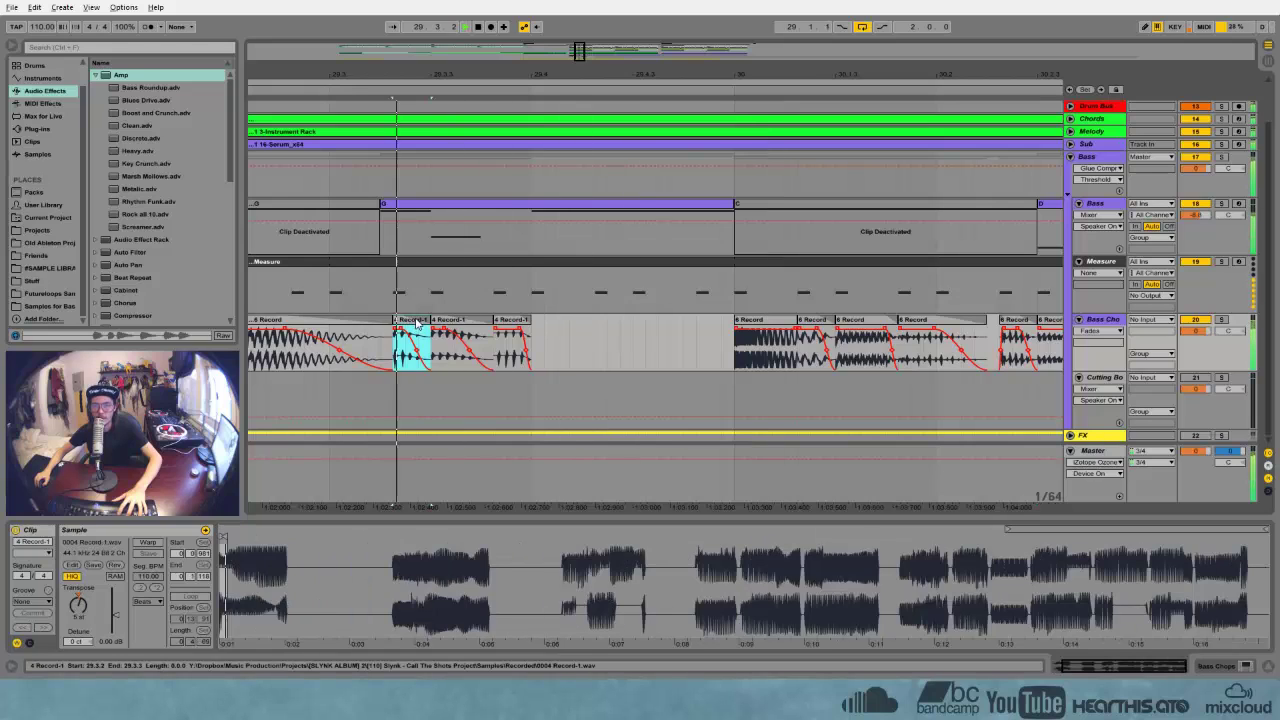
pyautogui.press('space')
pyautogui.press('space')
pyautogui.press('space')
pyautogui.press('space')
pyautogui.press('space')
pyautogui.click(506, 321)
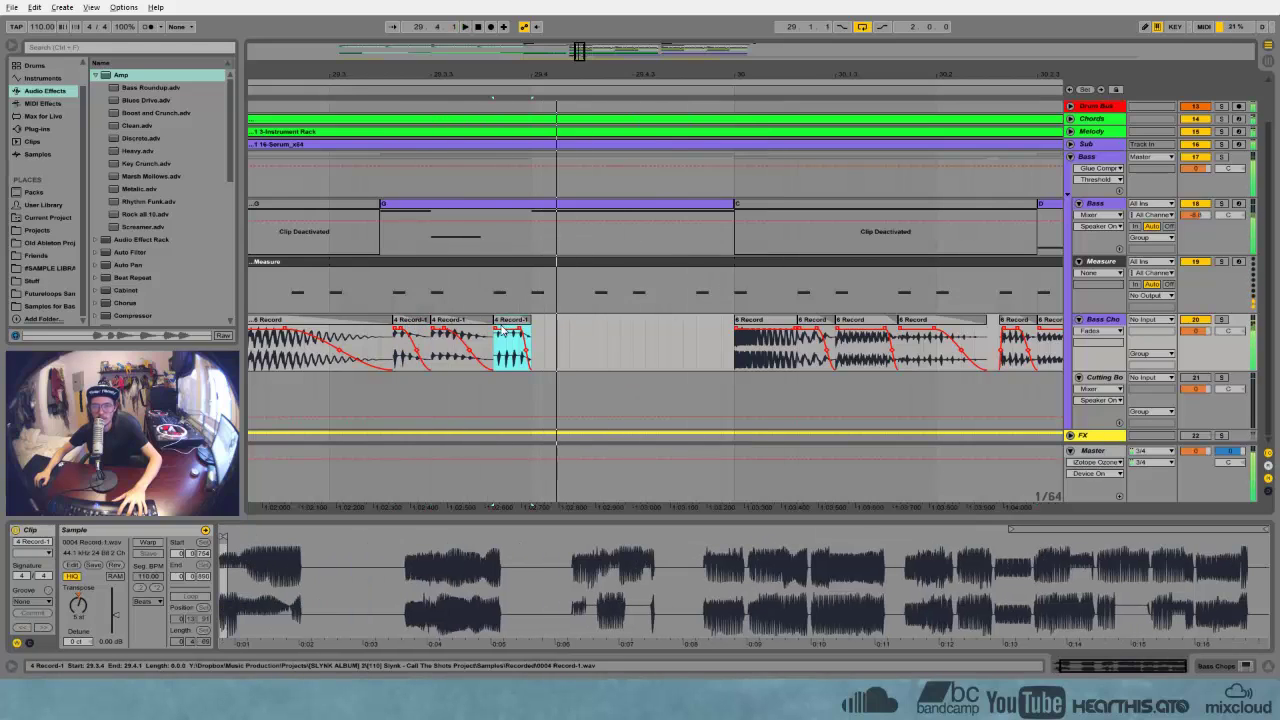
pyautogui.moveTo(496, 328); pyautogui.dragTo(504, 333)
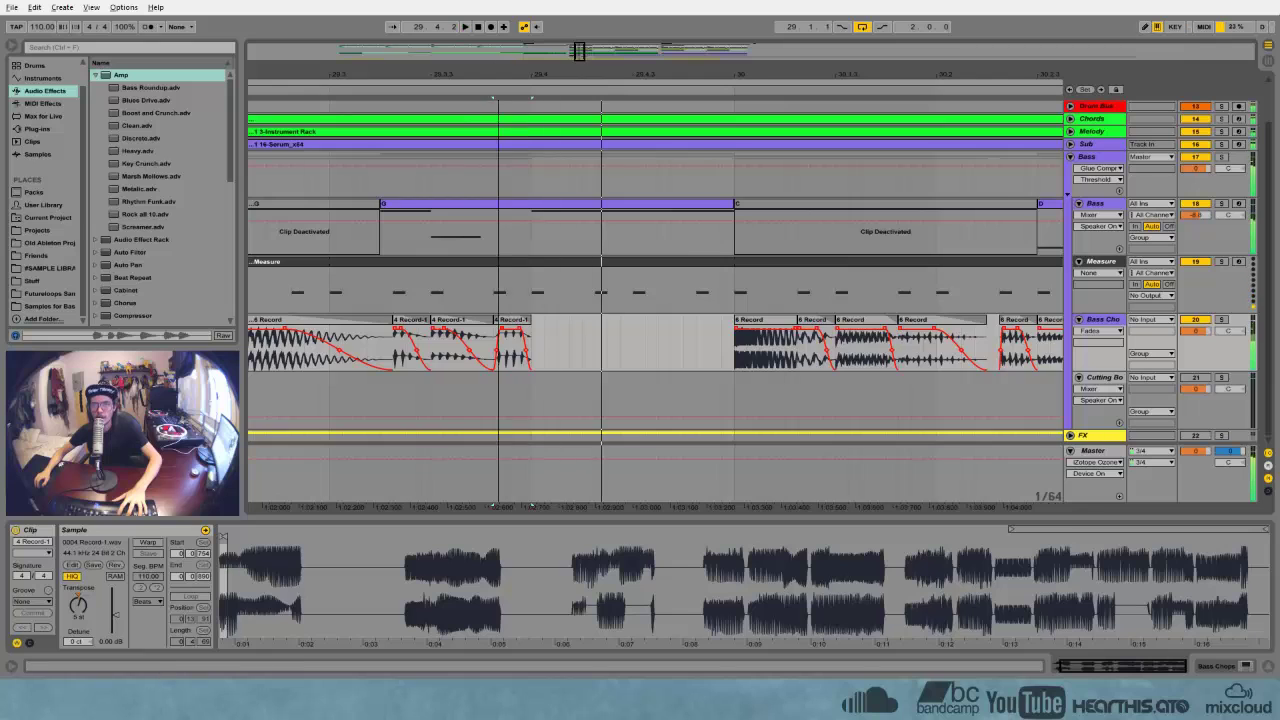
# Deactivate the slice at 29.3.4 and audition the whole fill from 29.1.1
pyautogui.press('-')
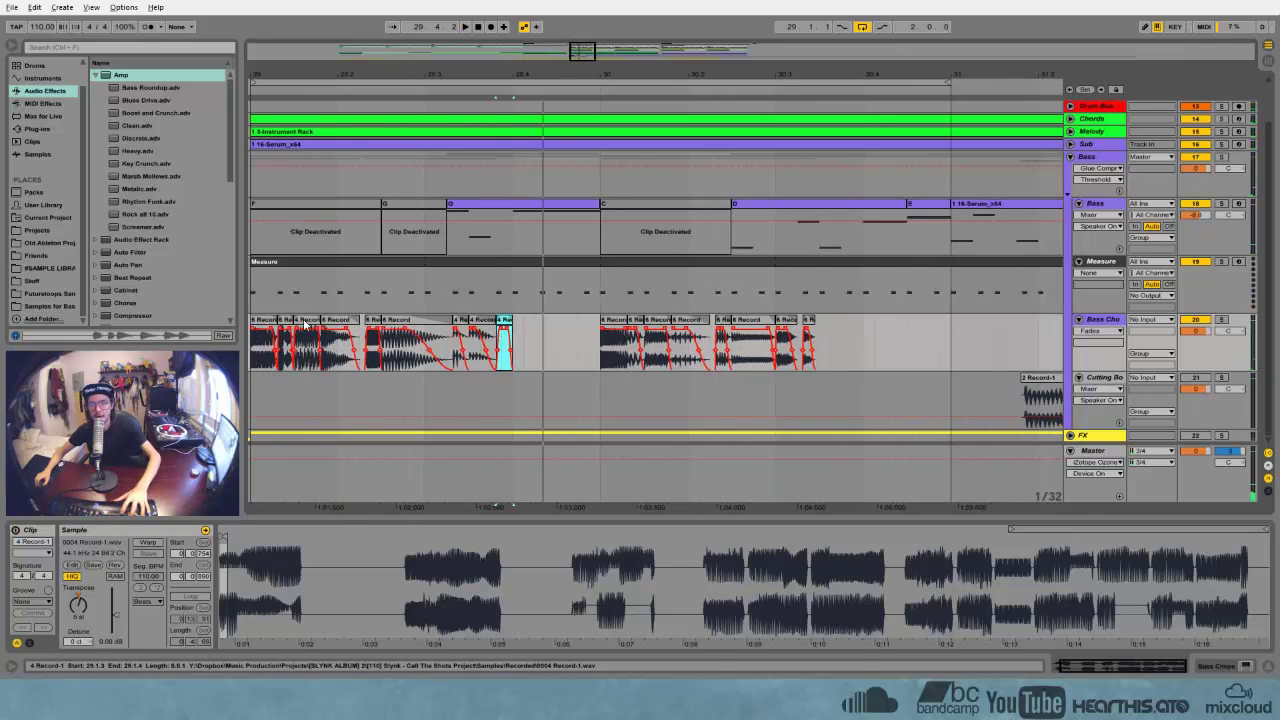
pyautogui.press('-')
pyautogui.click(292, 352)
pyautogui.press('space')
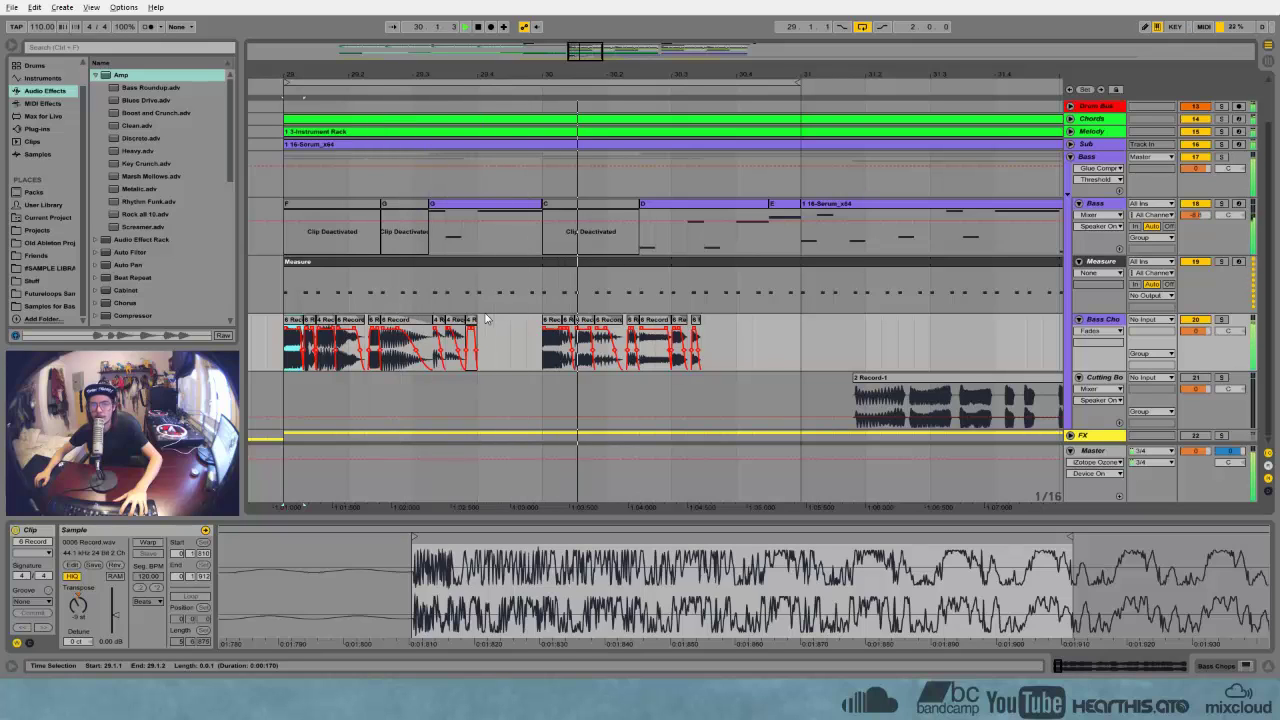
pyautogui.click(552, 321)
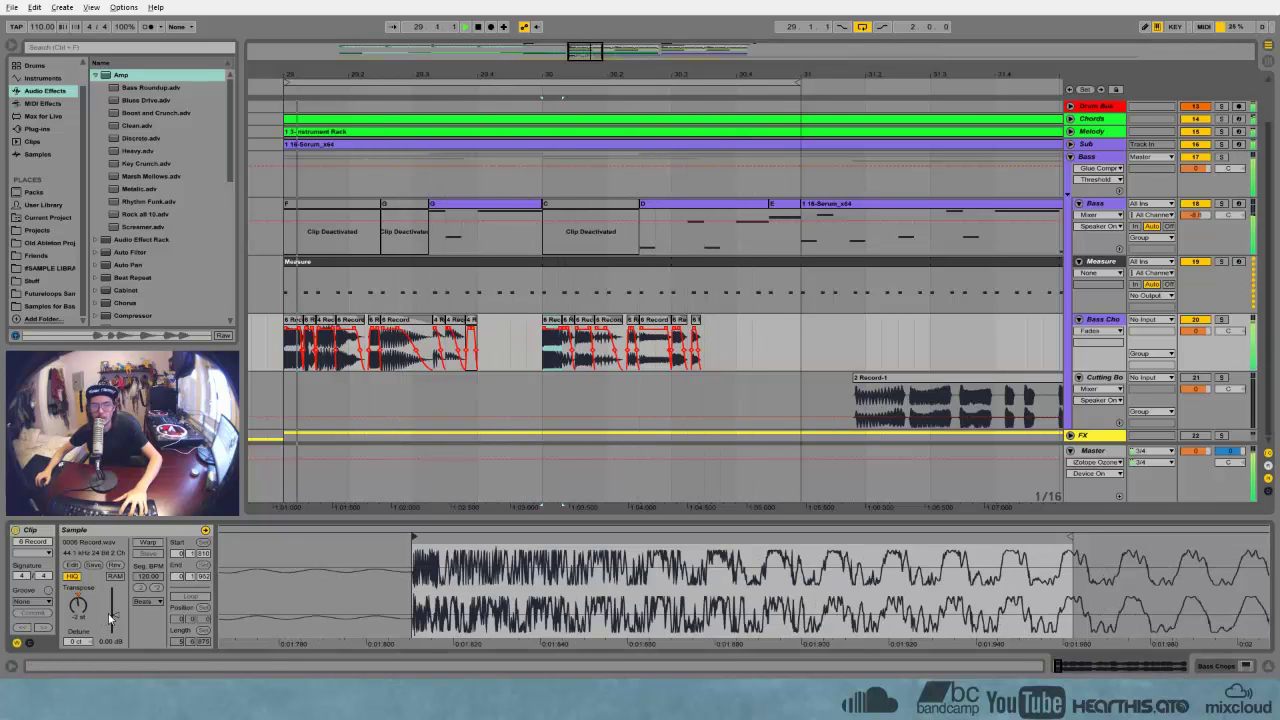
pyautogui.click(725, 346)
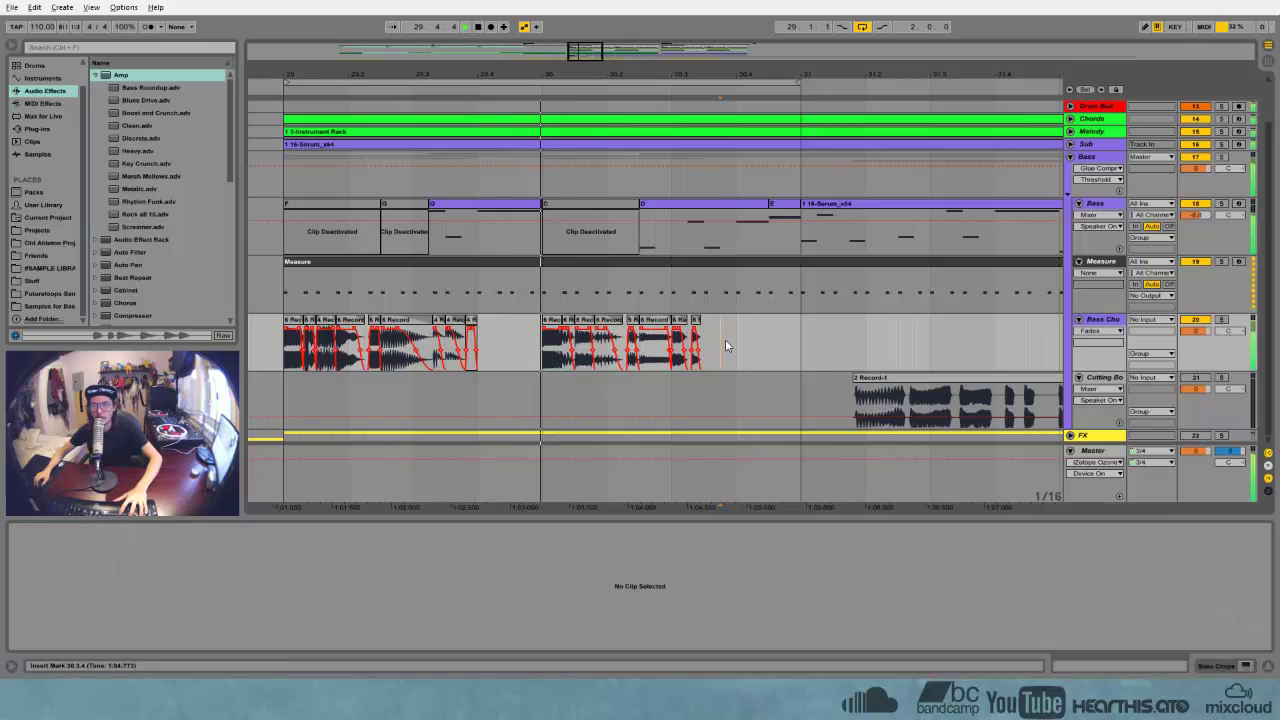
# Solo the Cutting Board track and audition its recorded clips from bar 33 through bar 35
pyautogui.moveTo(746, 74); pyautogui.dragTo(485, 20)
pyautogui.press('space')
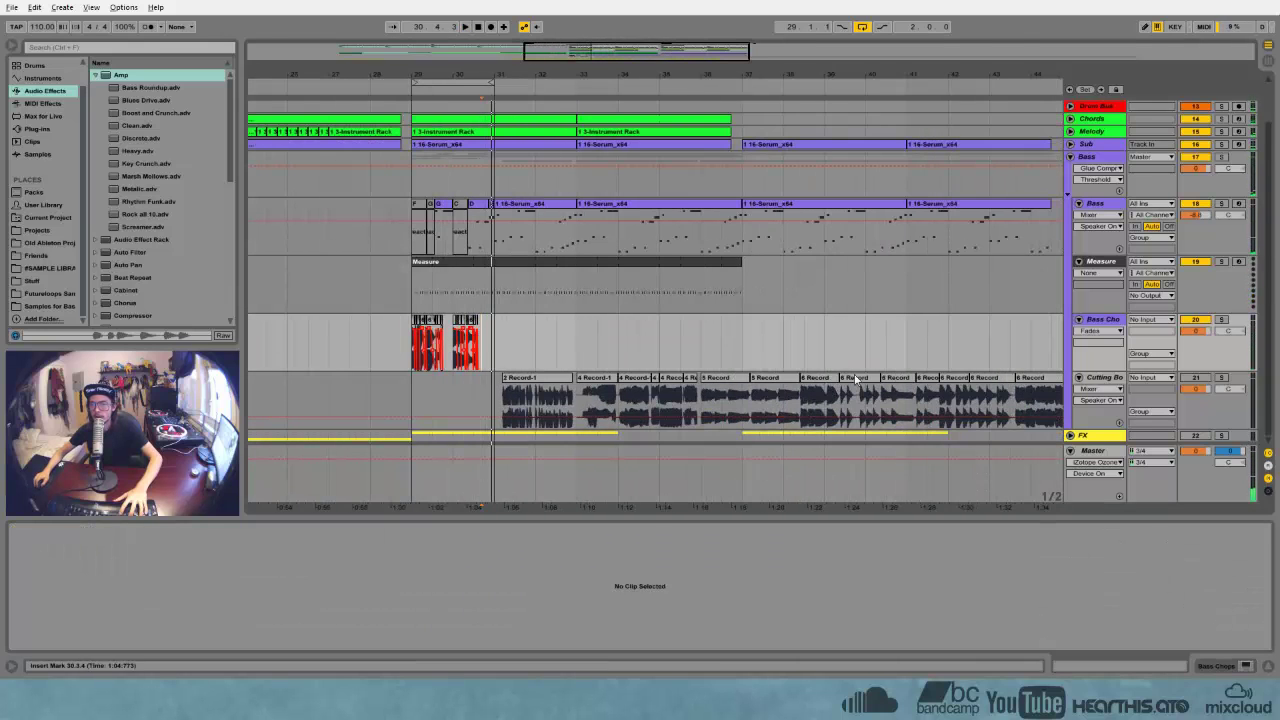
pyautogui.click(633, 379)
pyautogui.press('space')
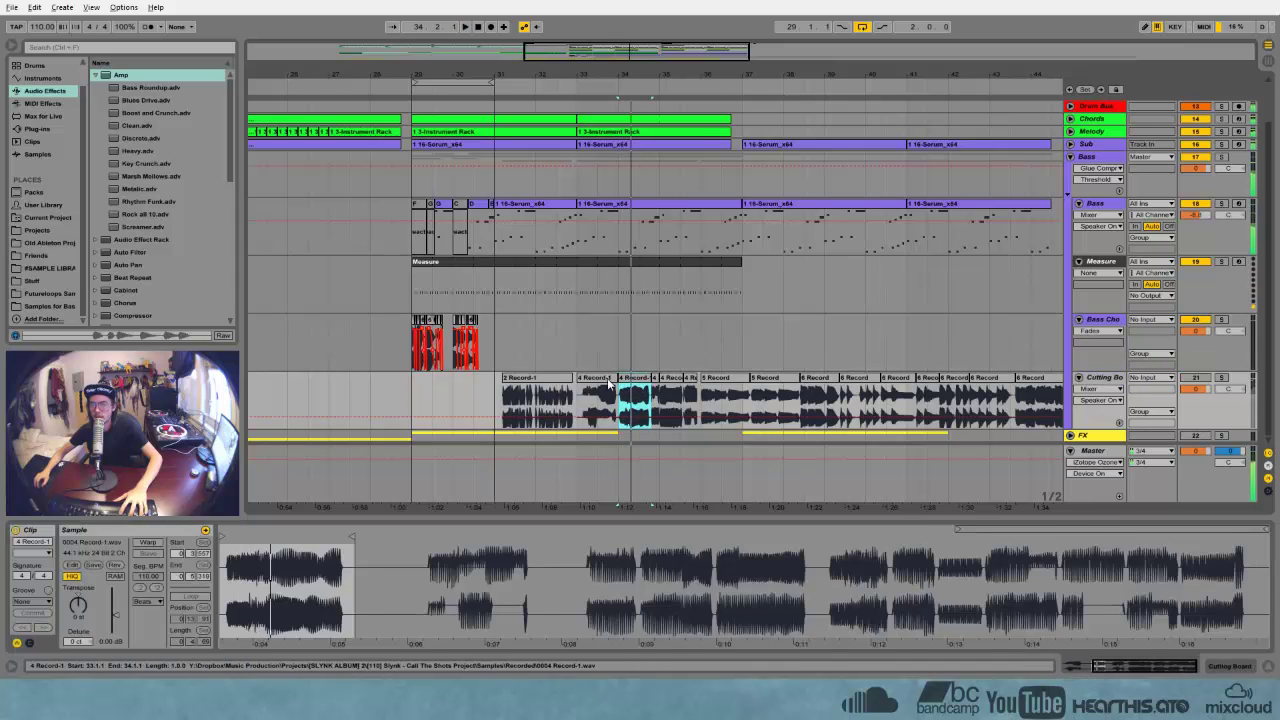
pyautogui.click(597, 379)
pyautogui.press('space')
pyautogui.click(1221, 378)
pyautogui.click(635, 379)
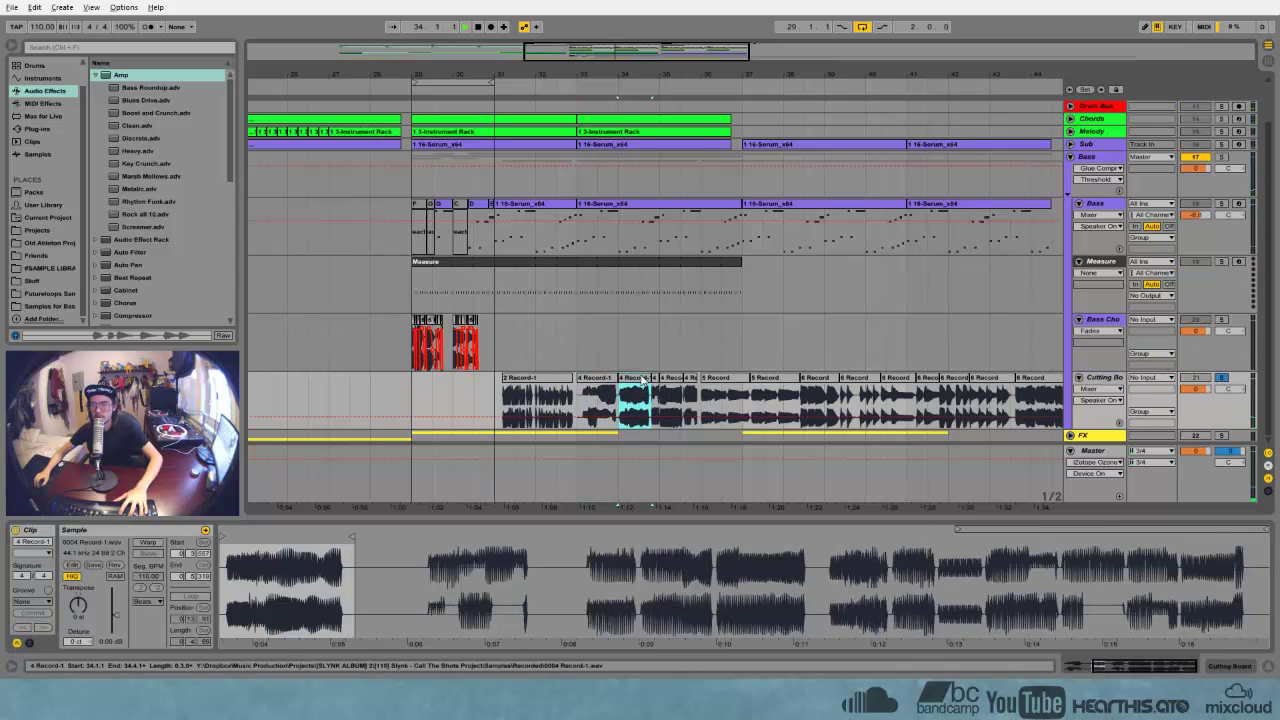
pyautogui.press('space')
pyautogui.click(656, 379)
pyautogui.click(667, 381)
pyautogui.click(689, 379)
pyautogui.press('space')
pyautogui.press('space')
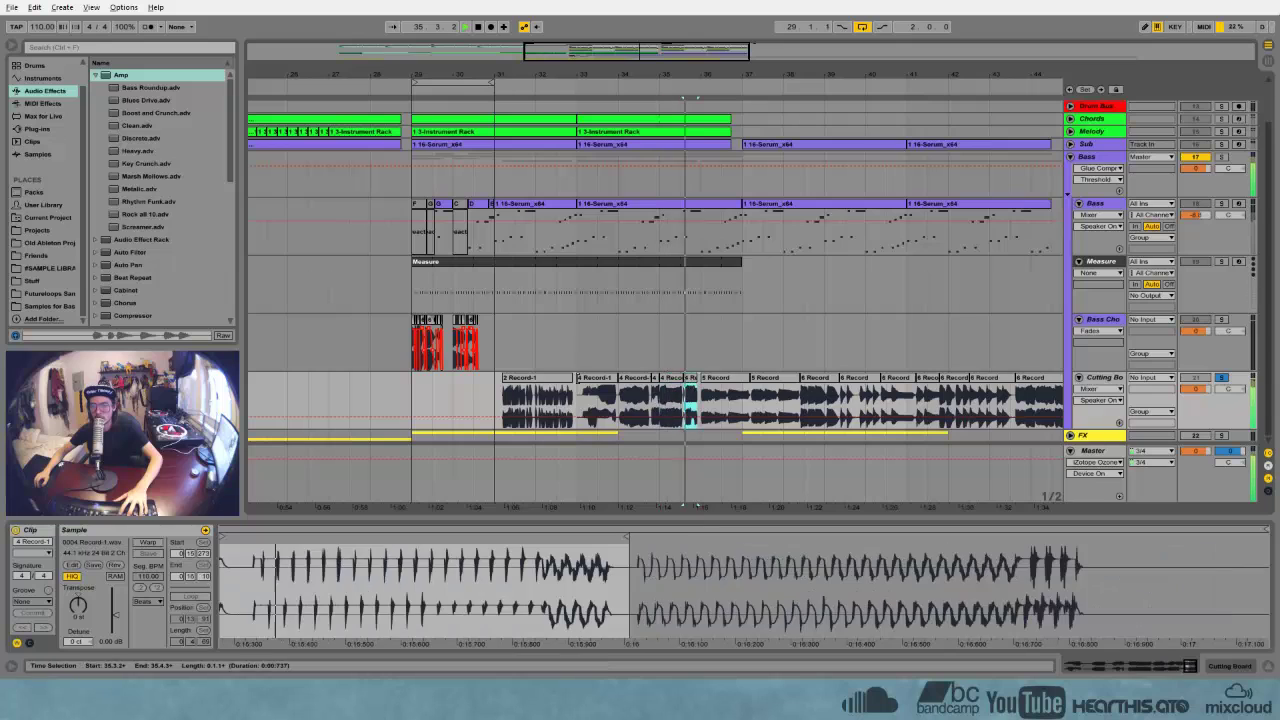
# Audition the Cutting Board clips at bars 31 and 36, and copy the bar 36 clip to 32.1.1 on Bass Chops
pyautogui.click(540, 378)
pyautogui.press('space')
pyautogui.press('space')
pyautogui.click(717, 378)
pyautogui.press('space')
pyautogui.press('space')
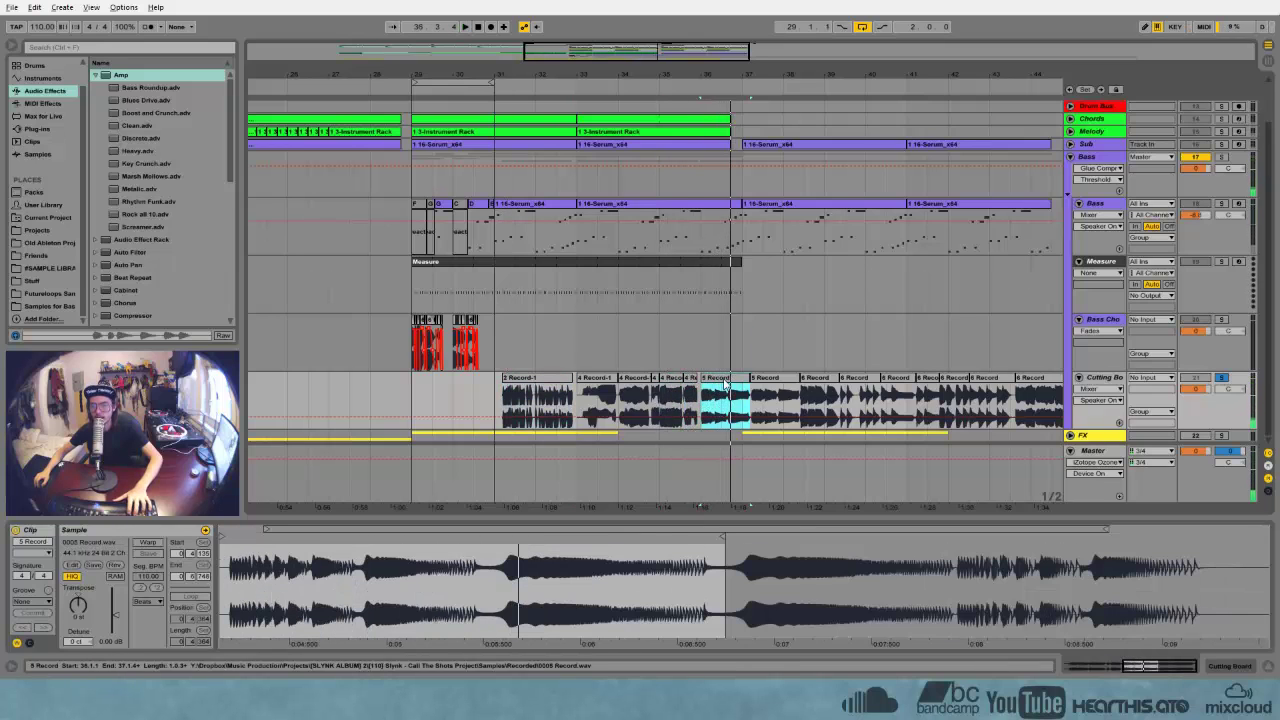
pyautogui.moveTo(720, 403); pyautogui.dragTo(557, 346)
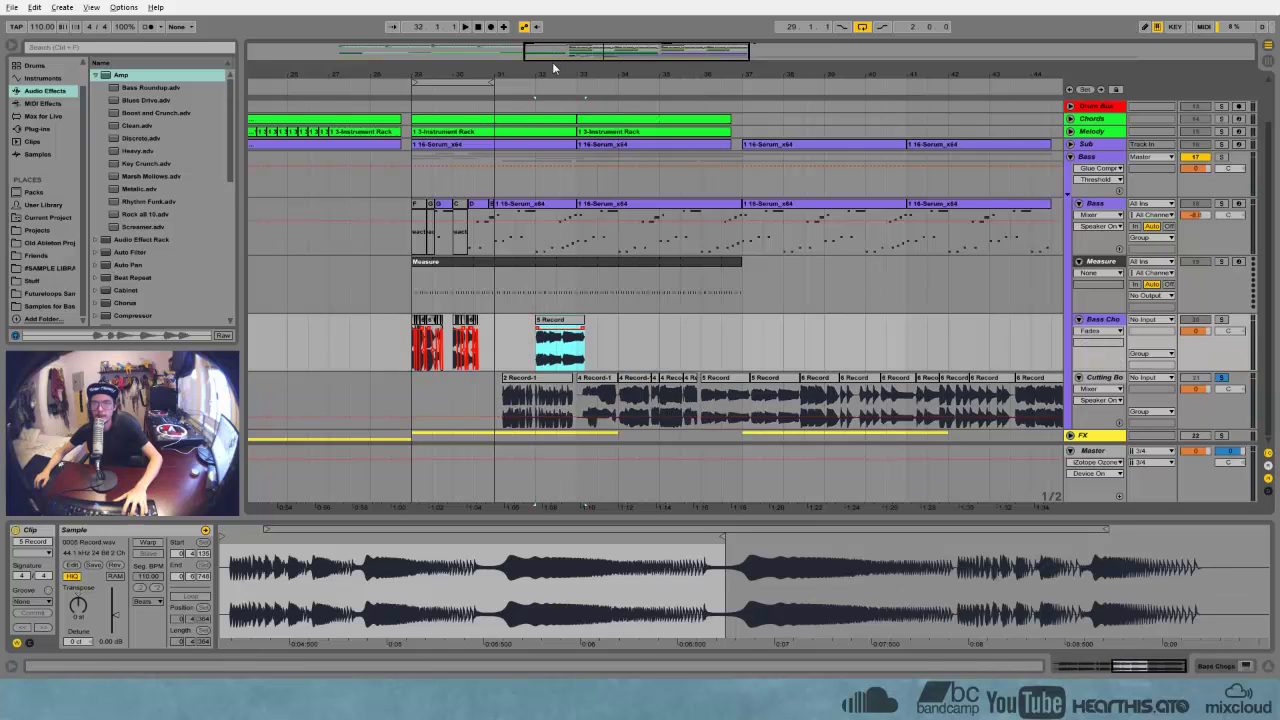
pyautogui.moveTo(552, 68); pyautogui.dragTo(565, 104)
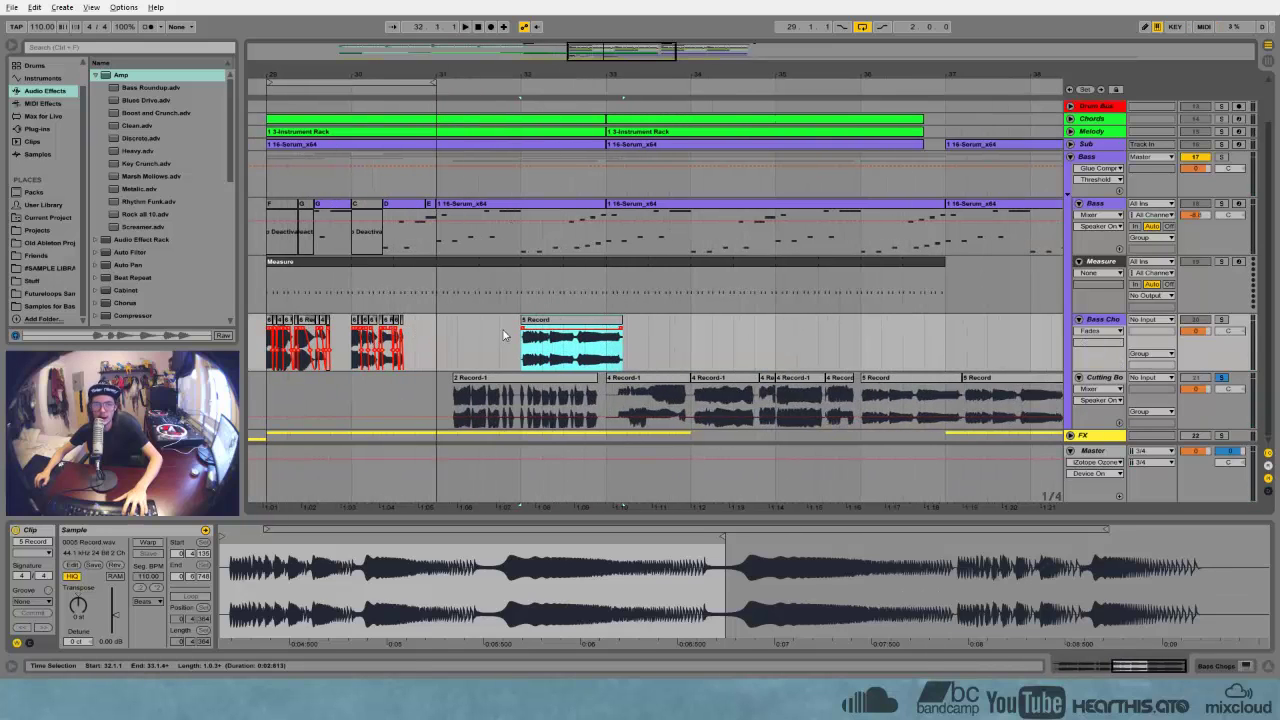
# Split the Bass track's MIDI clip at 30.3.1 and deactivate the piece from 30.2.3 to 30.3.1
pyautogui.moveTo(387, 67); pyautogui.dragTo(390, 100)
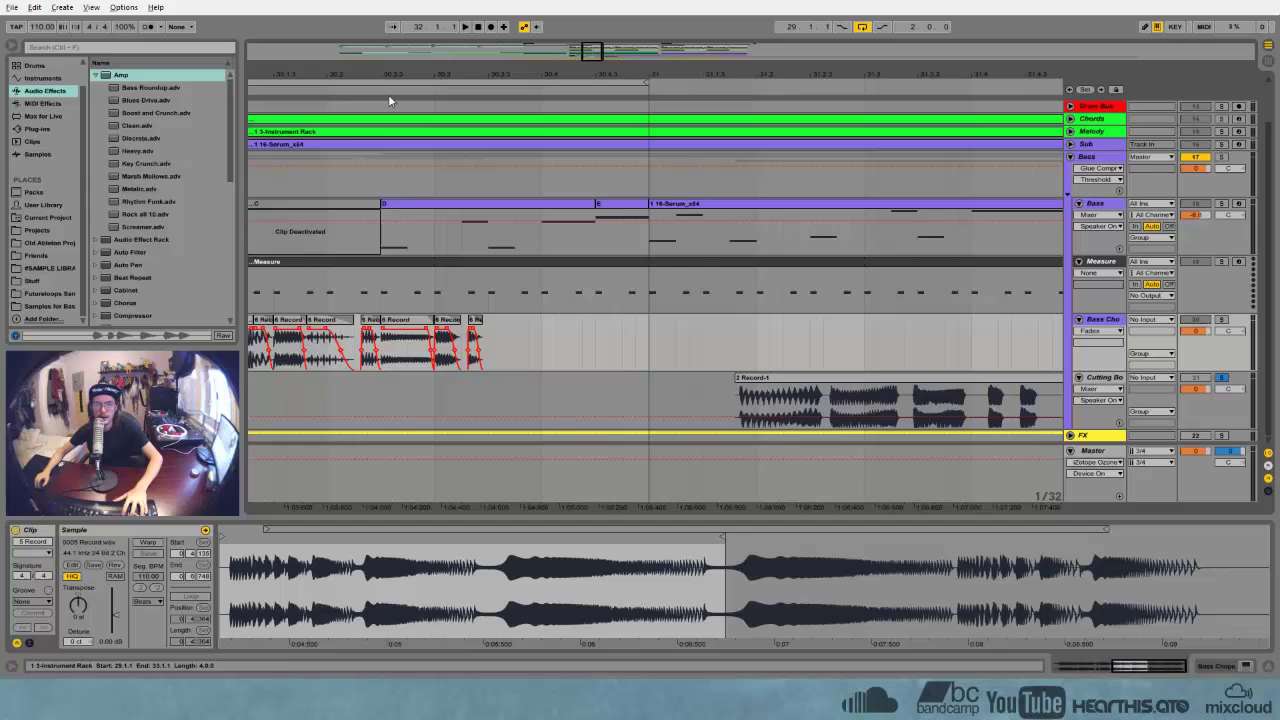
pyautogui.click(391, 205)
pyautogui.click(433, 242)
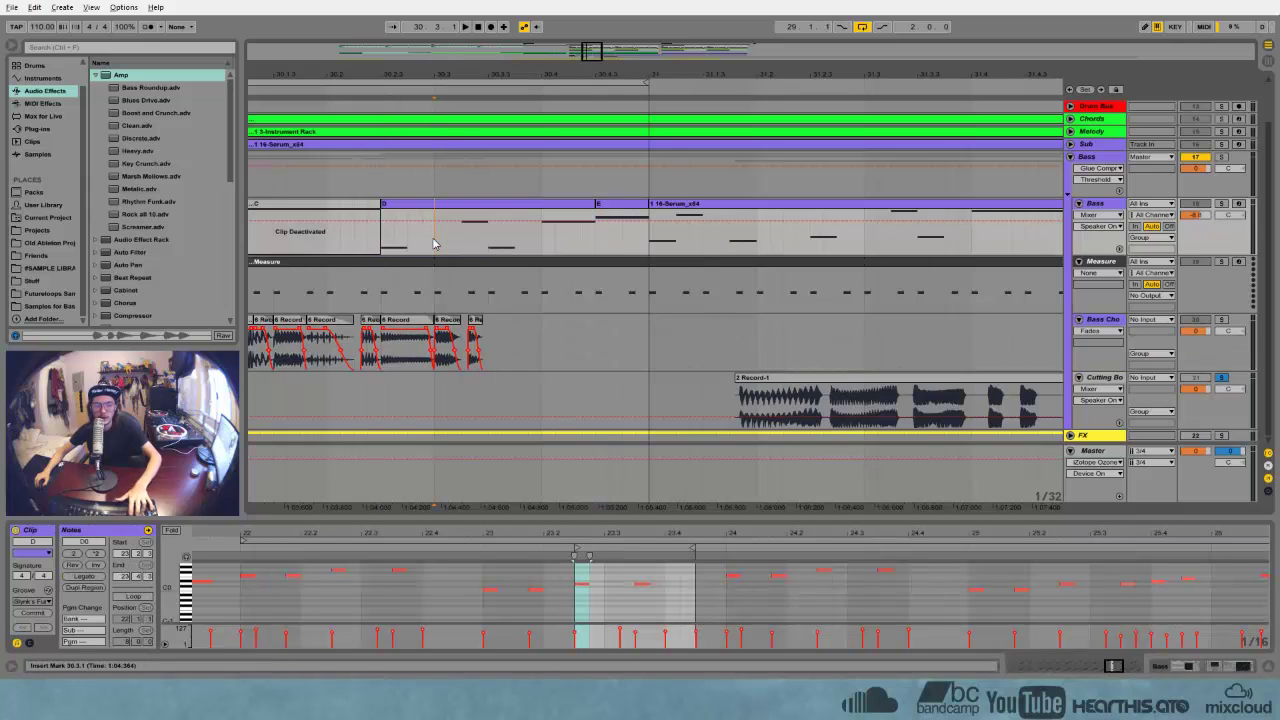
pyautogui.hotkey('ctrl', 'e')
pyautogui.click(415, 207)
pyautogui.press('0')
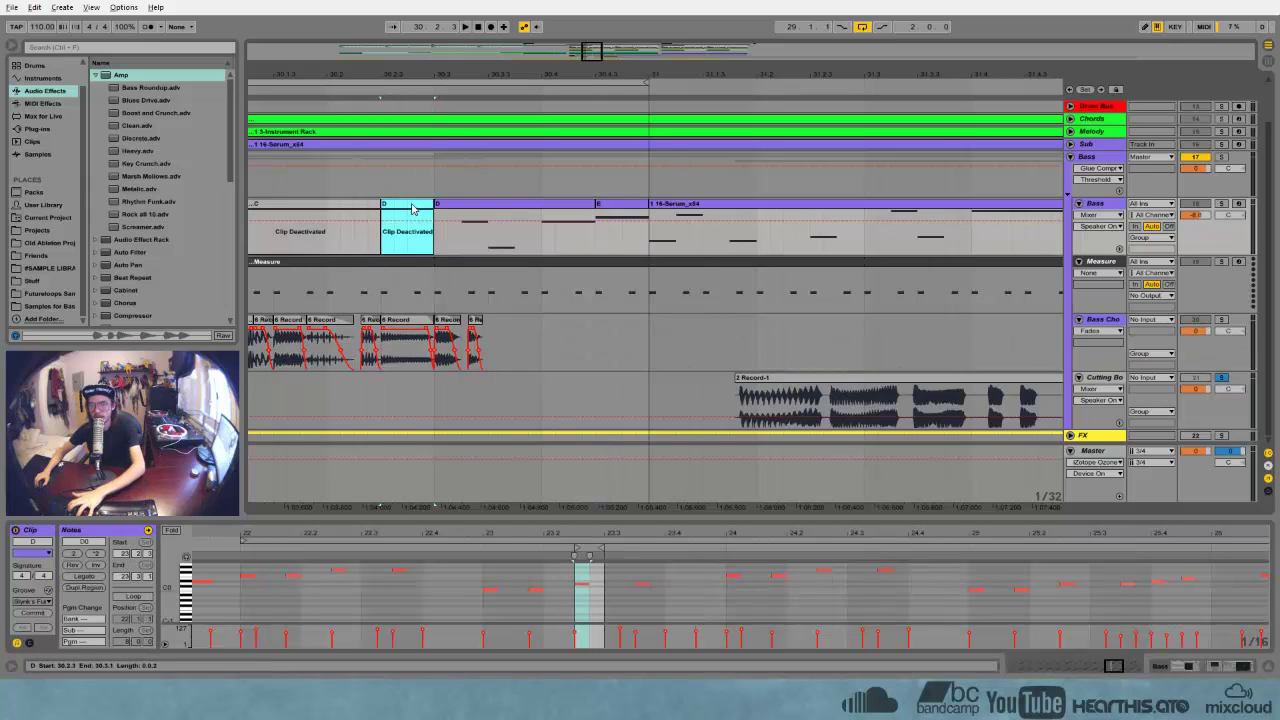
# Audition from 30.3.1 without the Cutting Board solo, then split off and deactivate the Bass MIDI section from 30.4.1 to 30.4.3
pyautogui.click(434, 290)
pyautogui.press('space')
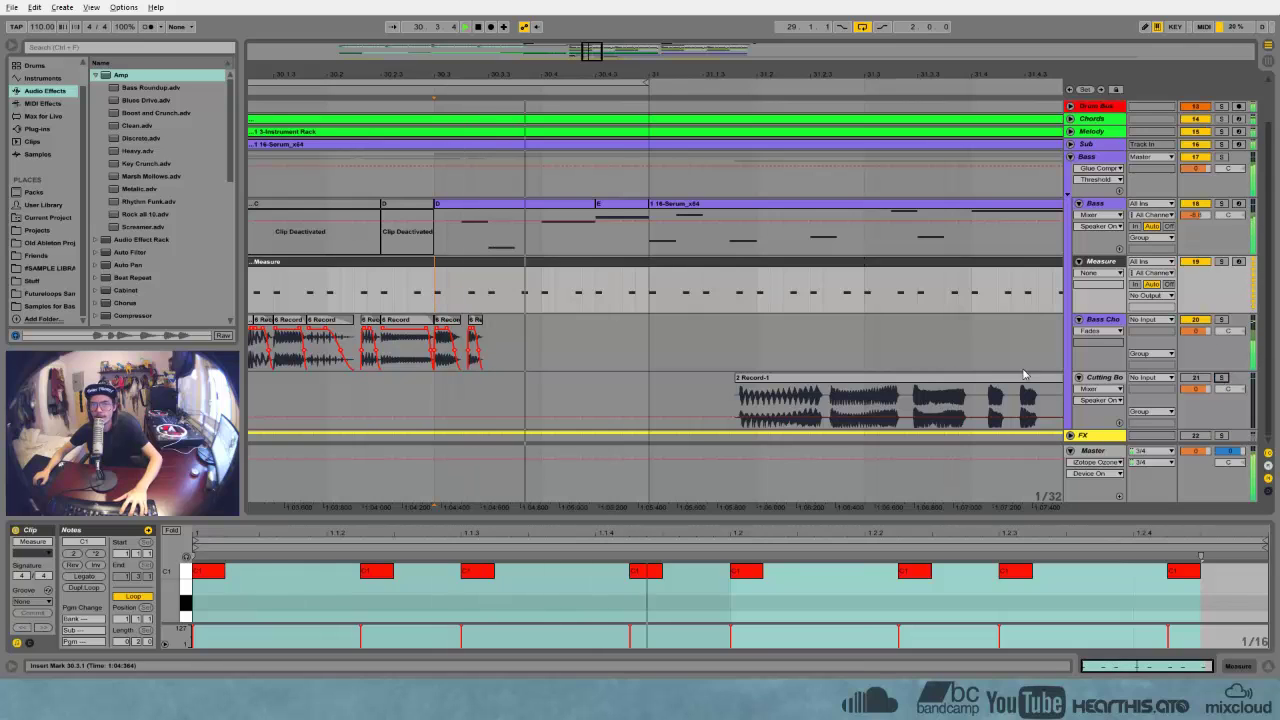
pyautogui.click(541, 275)
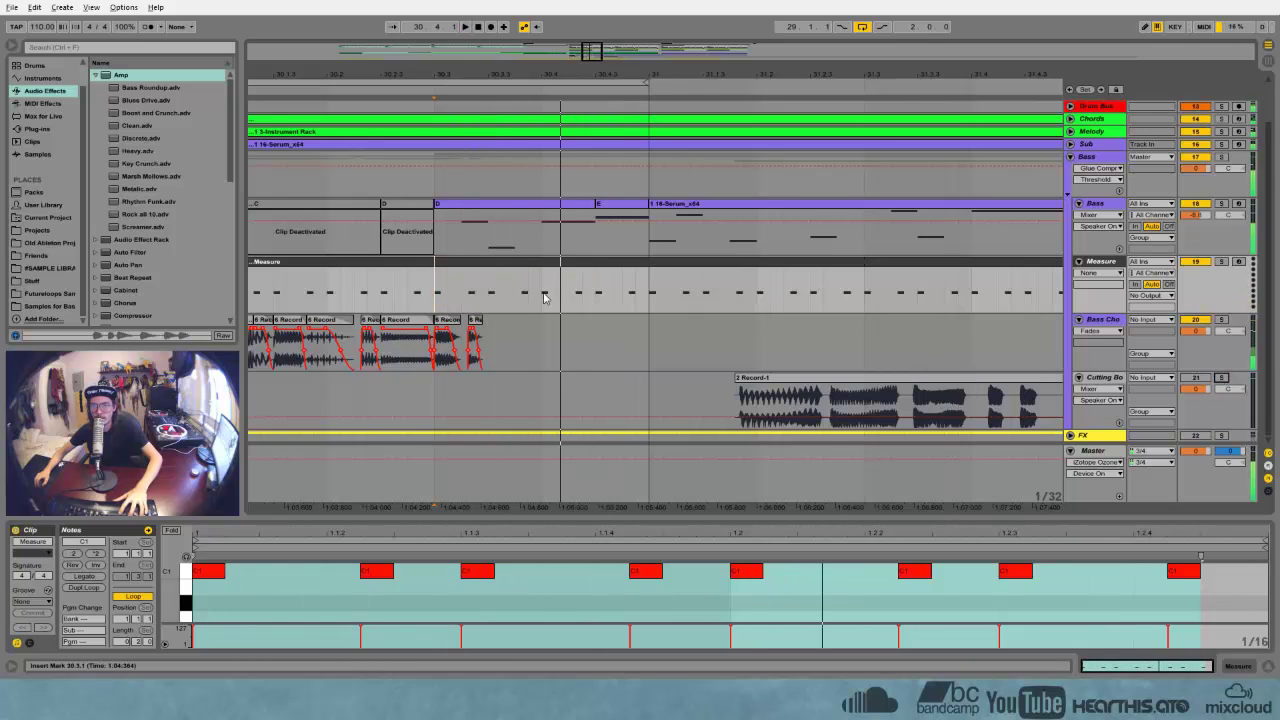
pyautogui.moveTo(544, 238); pyautogui.dragTo(588, 248)
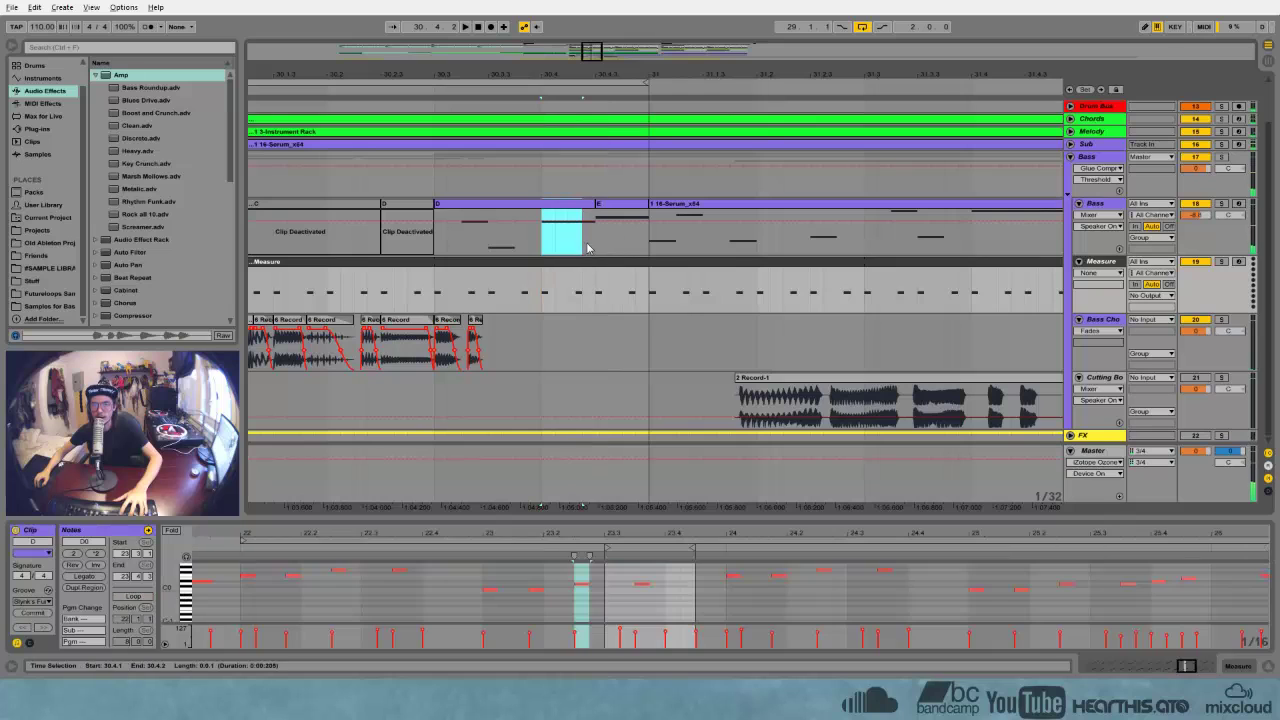
pyautogui.hotkey('ctrl', 'e')
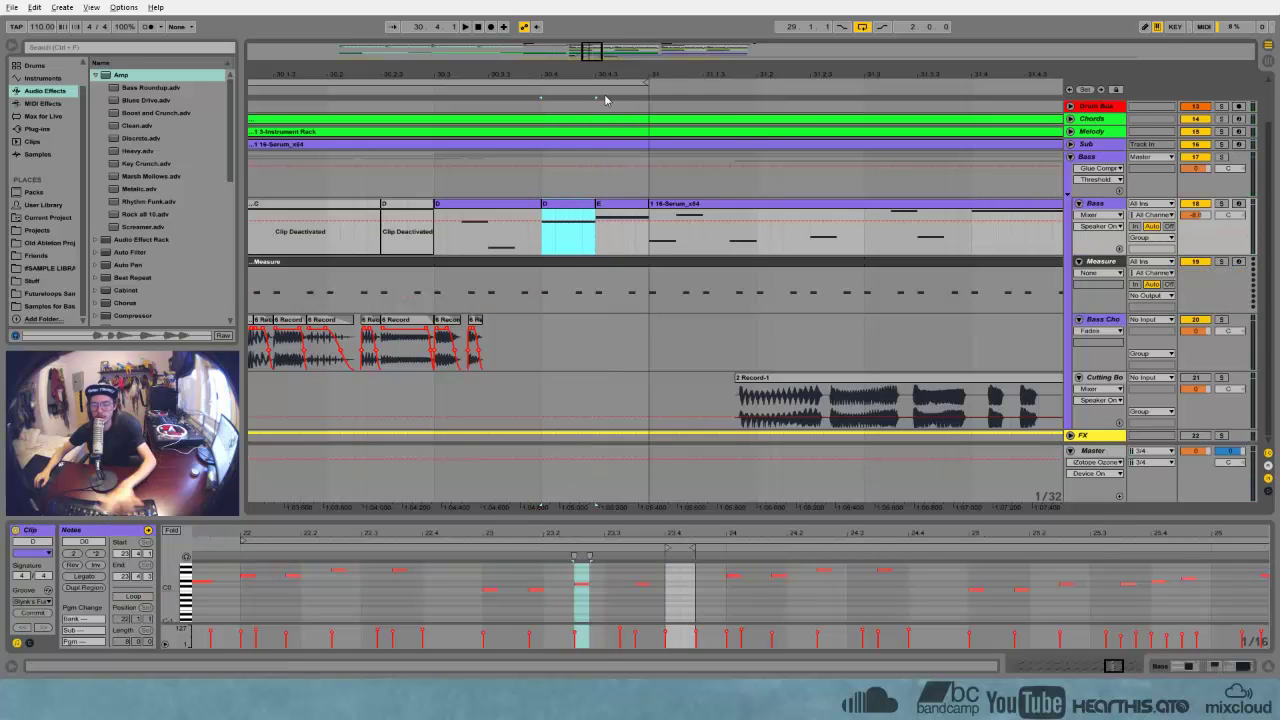
pyautogui.press('0')
# Solo the Cutting Board track and audition its recorded clips from bar 36 through bar 39
pyautogui.moveTo(618, 74); pyautogui.dragTo(499, 42)
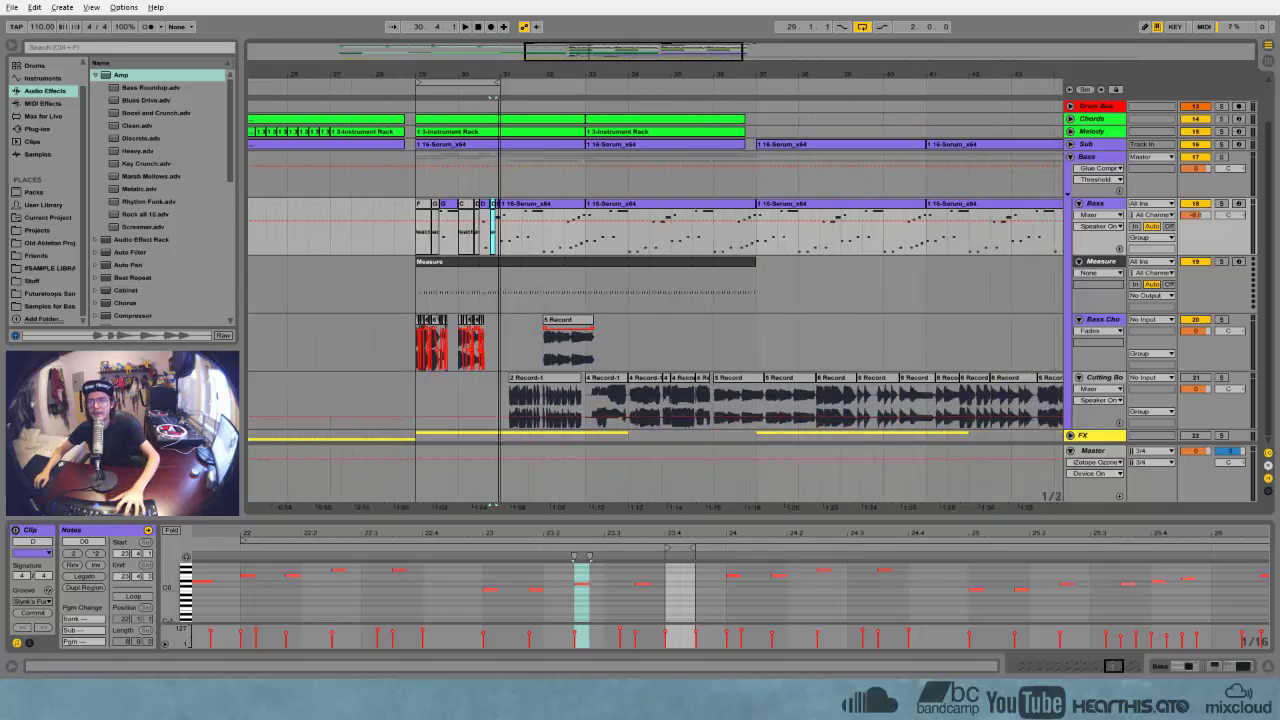
pyautogui.click(738, 378)
pyautogui.click(1221, 378)
pyautogui.press('space')
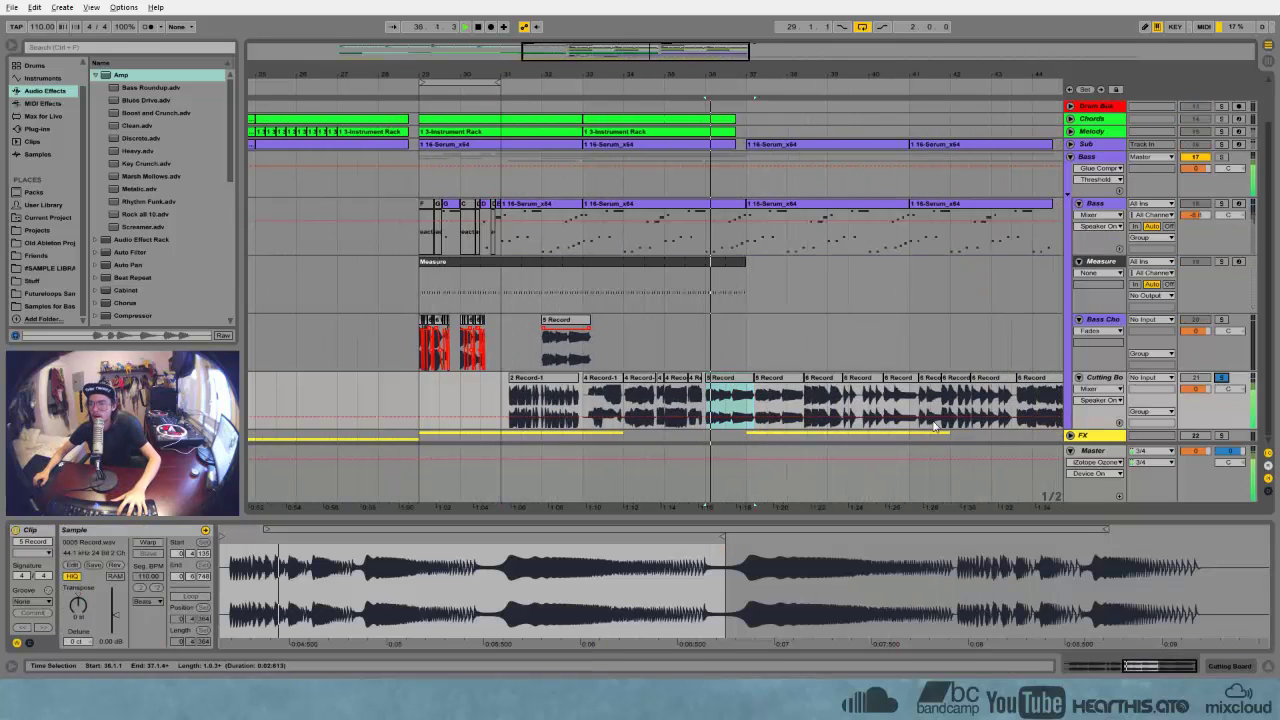
pyautogui.click(782, 378)
pyautogui.click(824, 378)
pyautogui.press('space')
pyautogui.press('space')
pyautogui.click(860, 379)
pyautogui.press('space')
pyautogui.press('space')
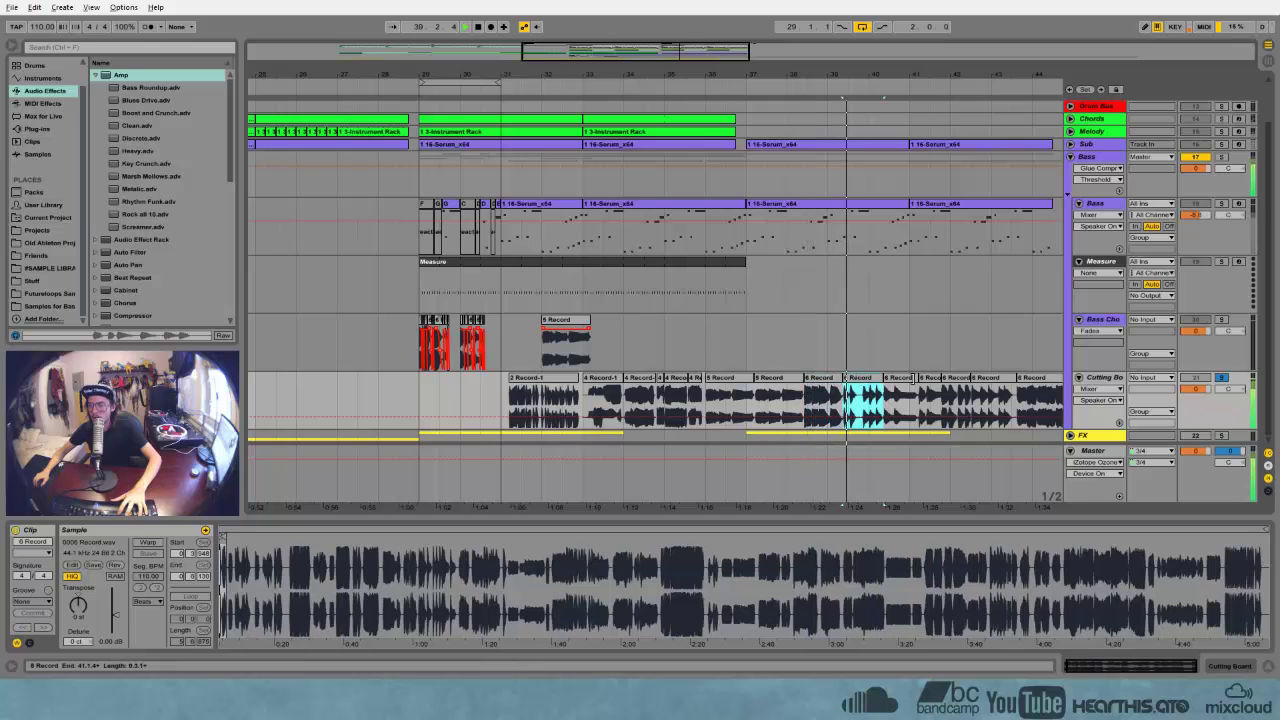
# Audition the Cutting Board clips in bars 40 and 41, including the one starting at 41.4.1
pyautogui.click(899, 379)
pyautogui.press('space')
pyautogui.press('space')
pyautogui.click(957, 380)
pyautogui.press('space')
pyautogui.press('space')
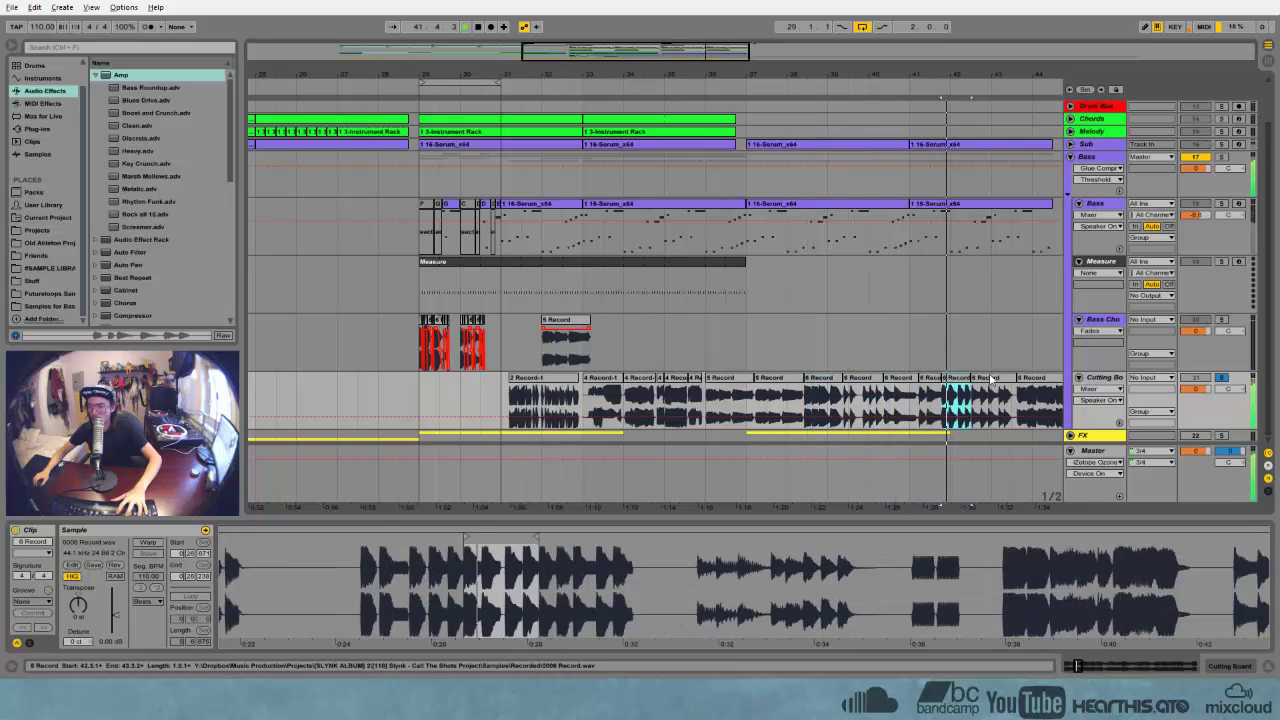
pyautogui.press('space')
# Audition the individual bass hits inside the Cutting Board clip that starts at 41.4.1
pyautogui.moveTo(971, 76); pyautogui.dragTo(971, 160)
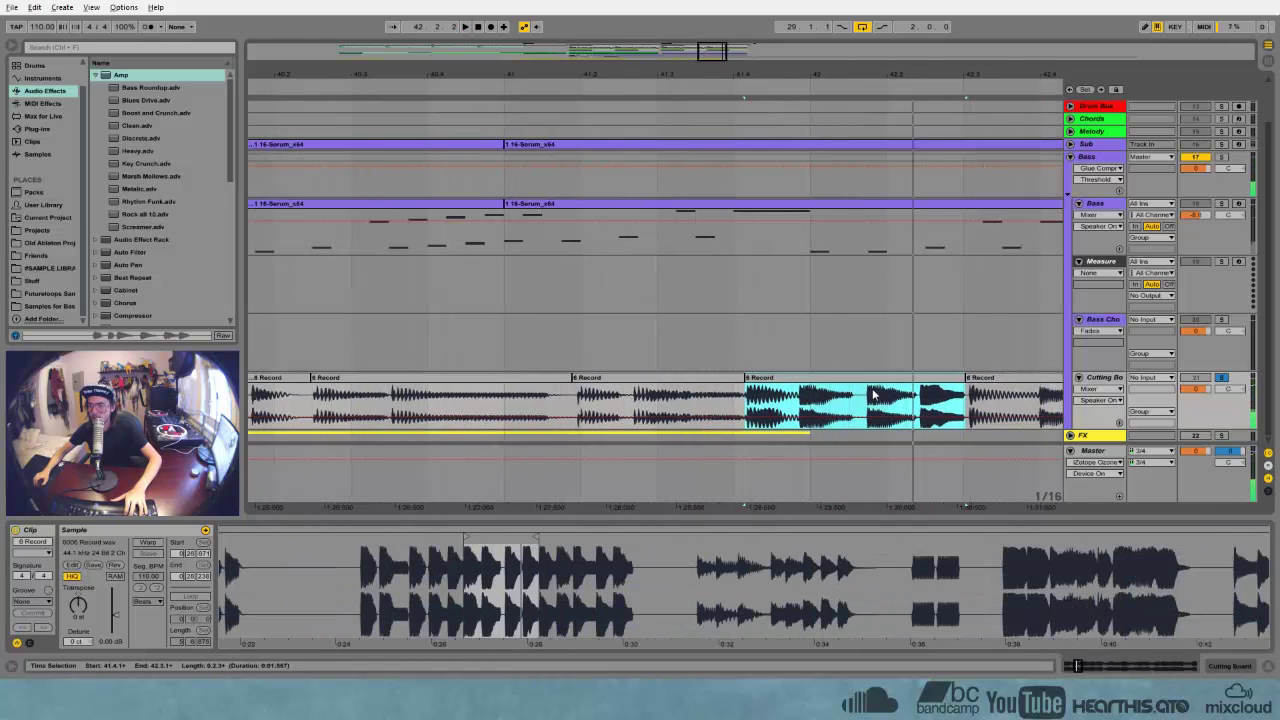
pyautogui.moveTo(867, 403); pyautogui.dragTo(901, 400)
pyautogui.press('space')
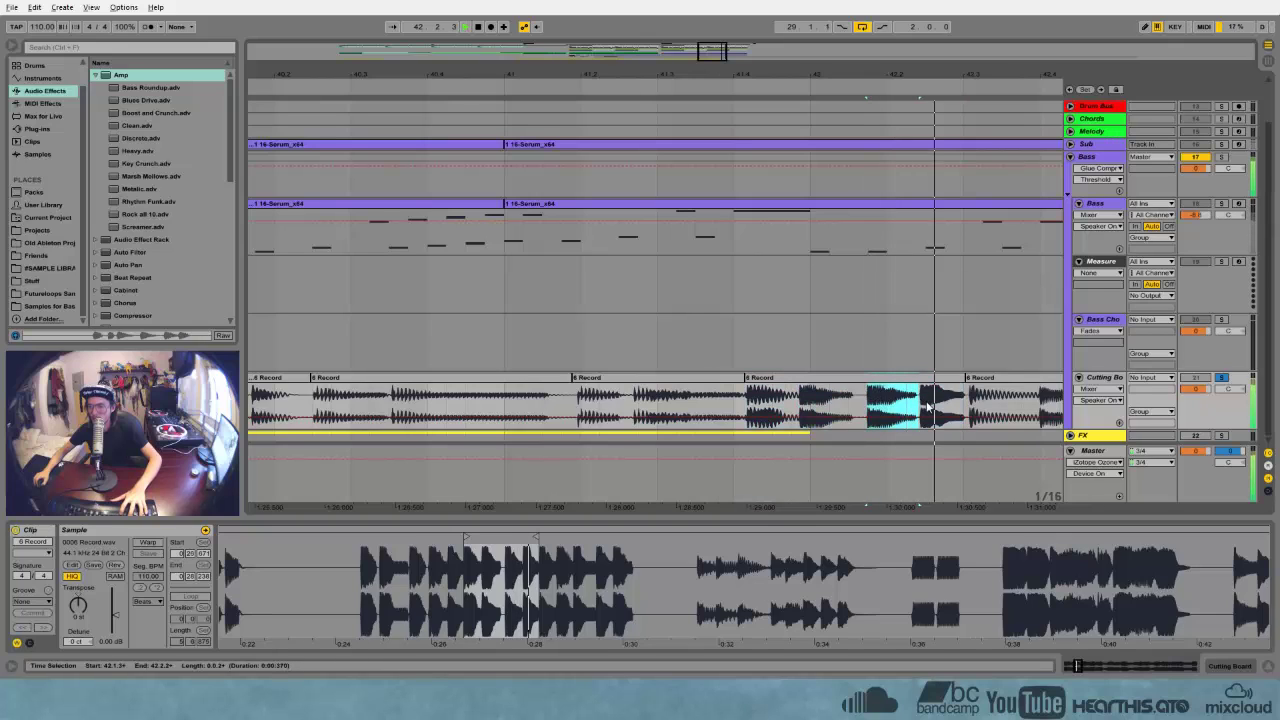
pyautogui.press('space')
pyautogui.press('space')
pyautogui.click(800, 403)
pyautogui.press('space')
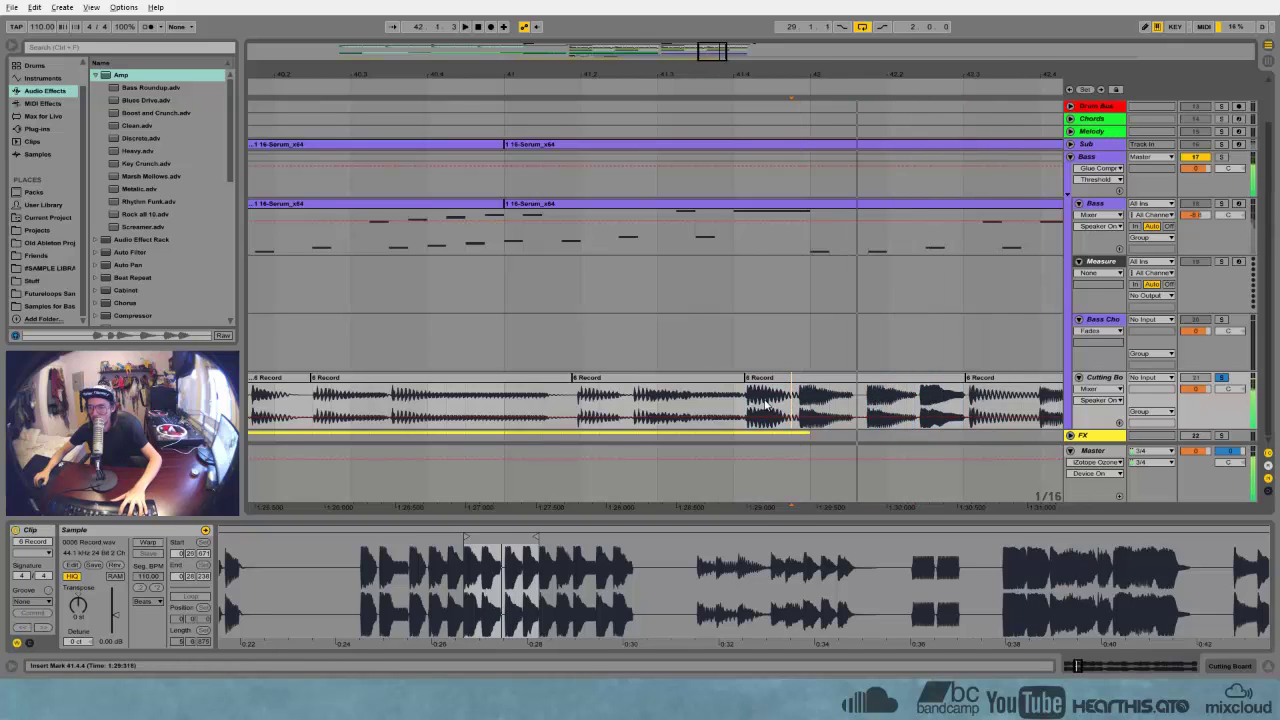
pyautogui.click(772, 378)
pyautogui.press('space')
pyautogui.press('space')
pyautogui.press('space')
pyautogui.press('space')
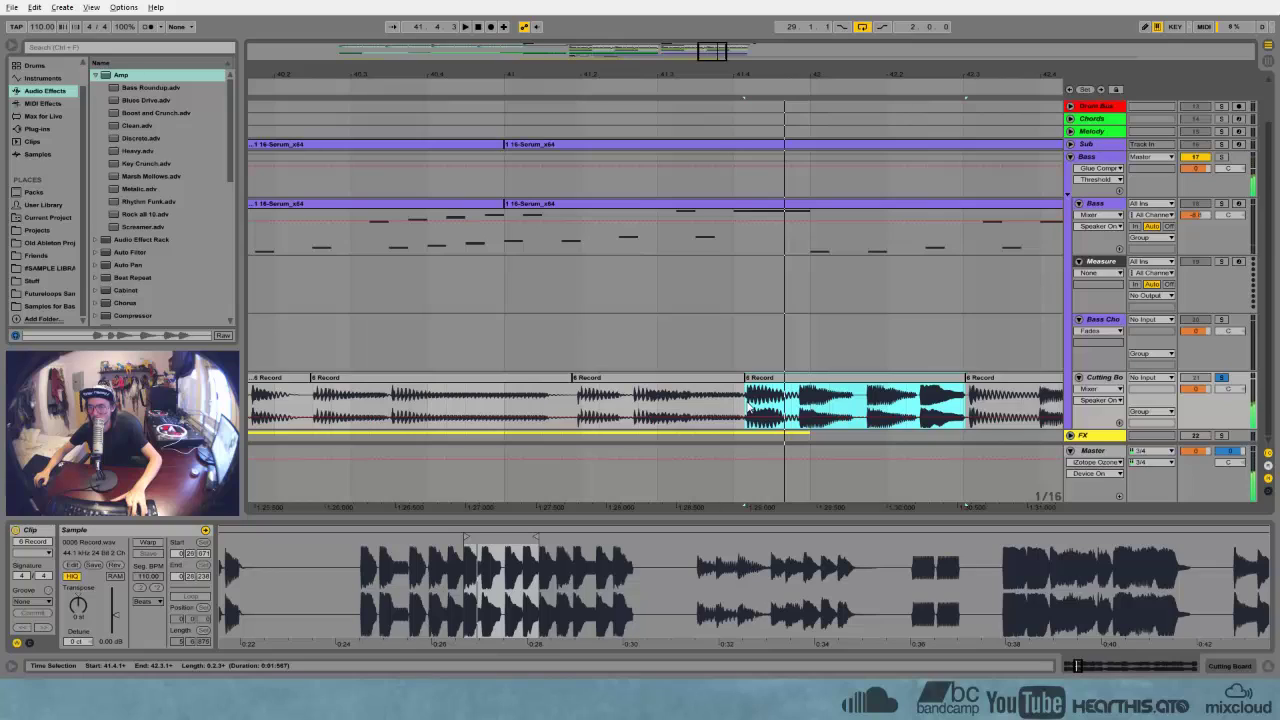
# Copy the bass hit from 41.4.4 to 42.1.3 on Cutting Board and paste it at 30.4.1 on Bass Chops
pyautogui.moveTo(748, 406); pyautogui.dragTo(848, 407)
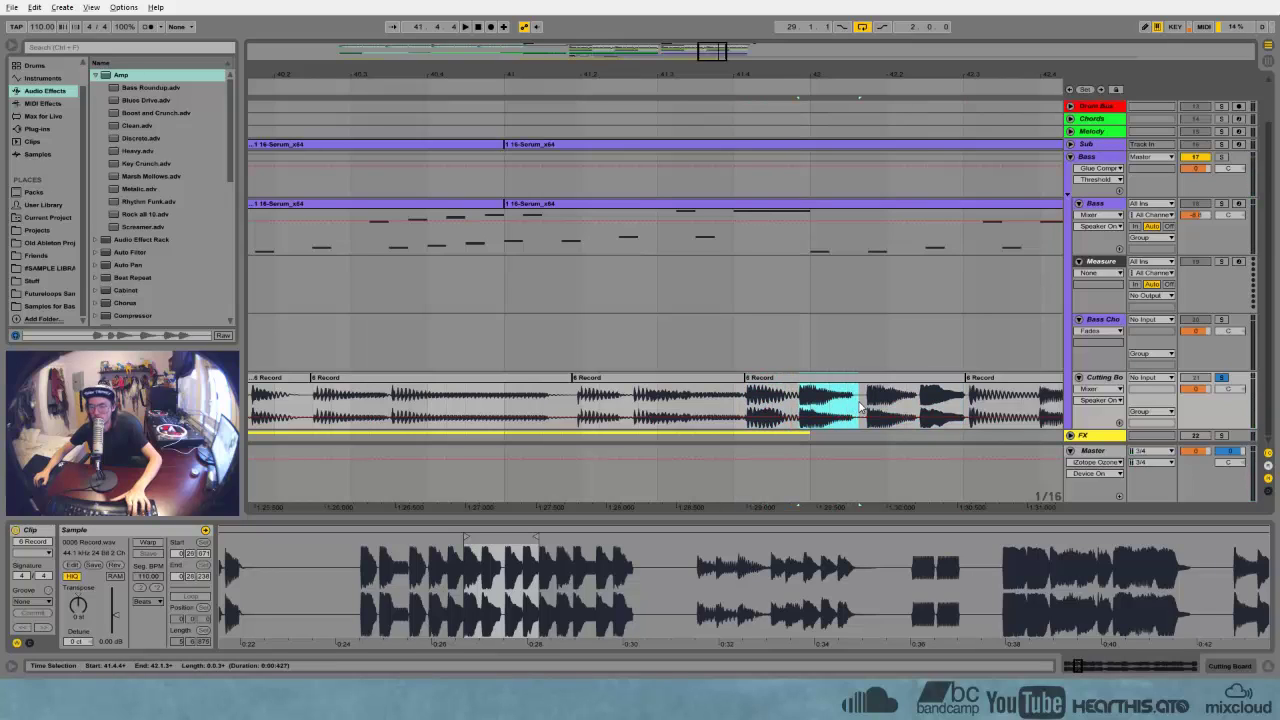
pyautogui.moveTo(496, 73); pyautogui.dragTo(991, 114)
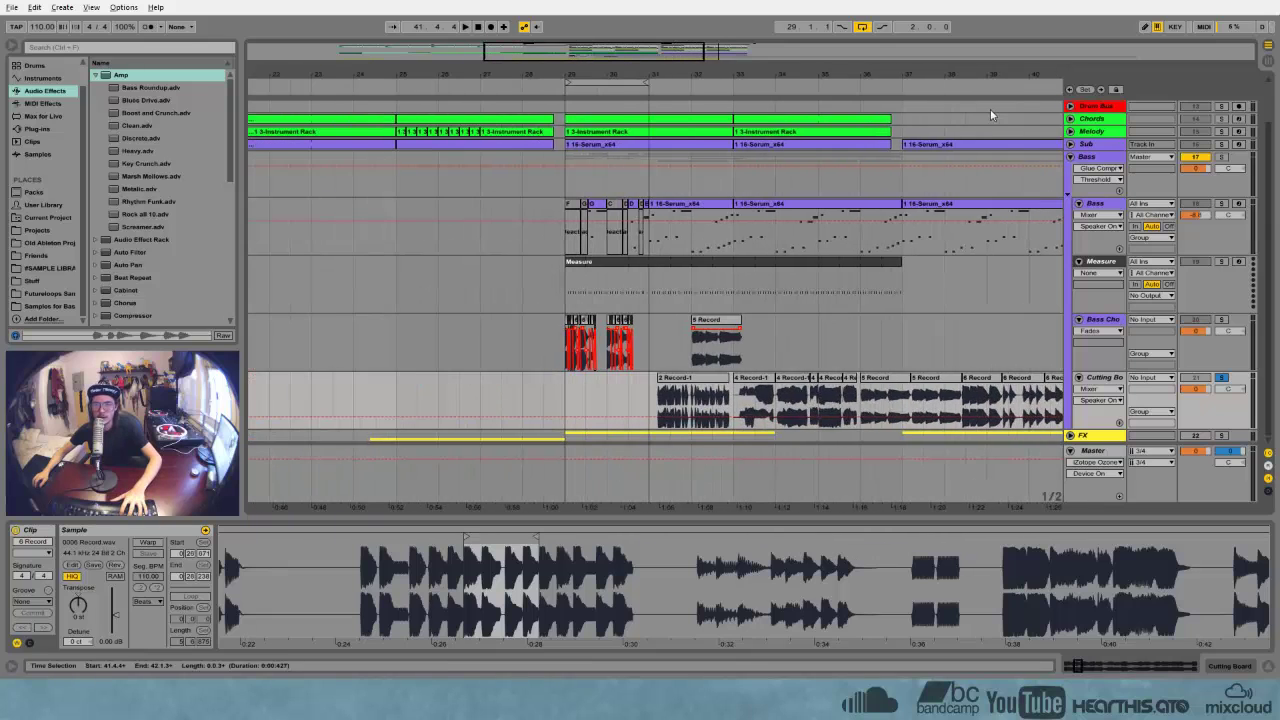
pyautogui.moveTo(643, 77); pyautogui.dragTo(643, 246)
pyautogui.click(631, 334)
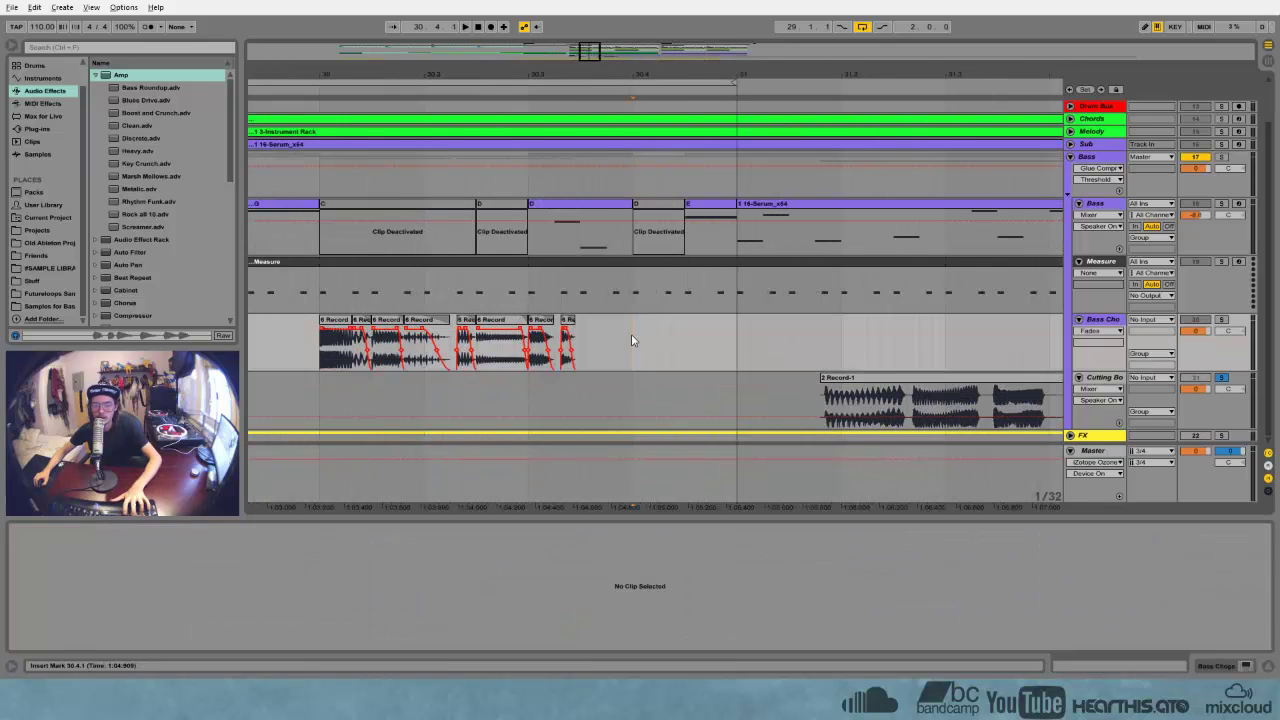
pyautogui.hotkey('ctrl', 'v')
# Trim the silence before the pasted hit, keep it from 30.4.1 to 30.4.3, and add a short fade-in and fade-out
pyautogui.moveTo(640, 77); pyautogui.dragTo(610, 268)
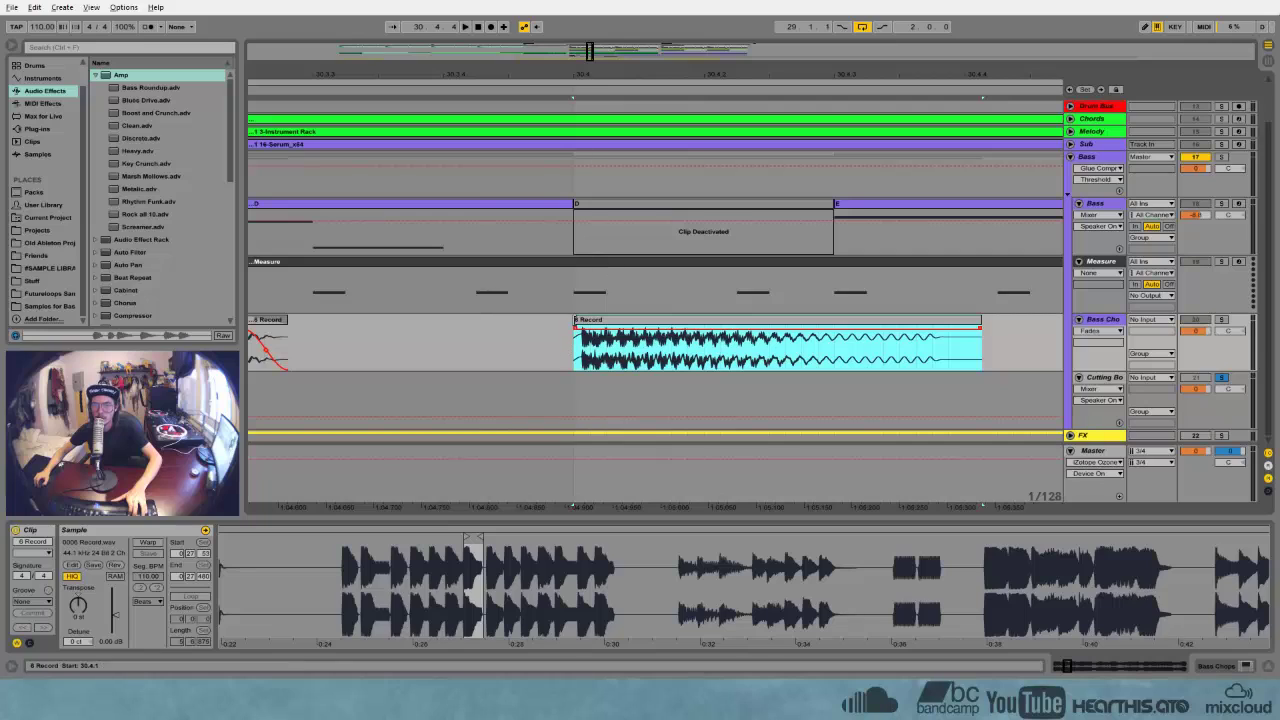
pyautogui.click(577, 326)
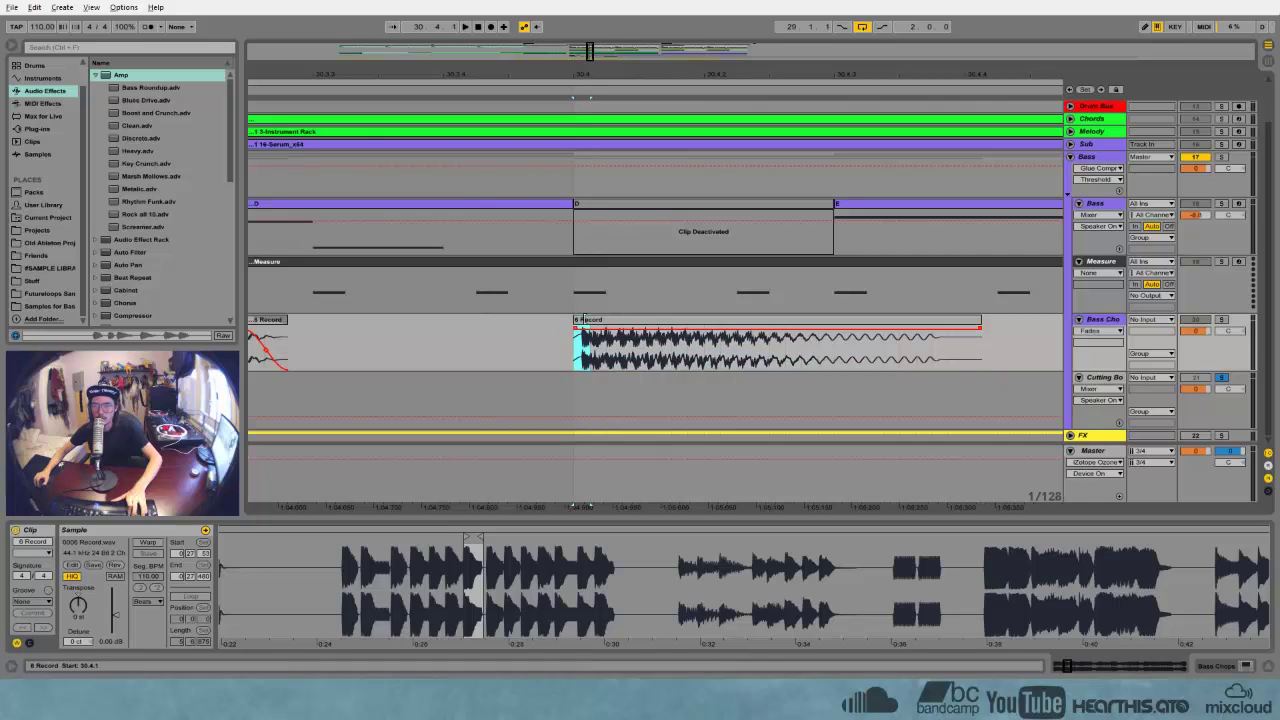
pyautogui.click(581, 321)
pyautogui.moveTo(576, 320)
pyautogui.mouseDown()
pyautogui.moveTo(590, 321)
pyautogui.moveTo(578, 329)
pyautogui.mouseUp()
pyautogui.moveTo(973, 331); pyautogui.dragTo(810, 329)
pyautogui.click(845, 340)
# Turn off the Cutting Board solo and audition the new slice at 30.4.1 with the full mix
pyautogui.press('space')
pyautogui.press('space')
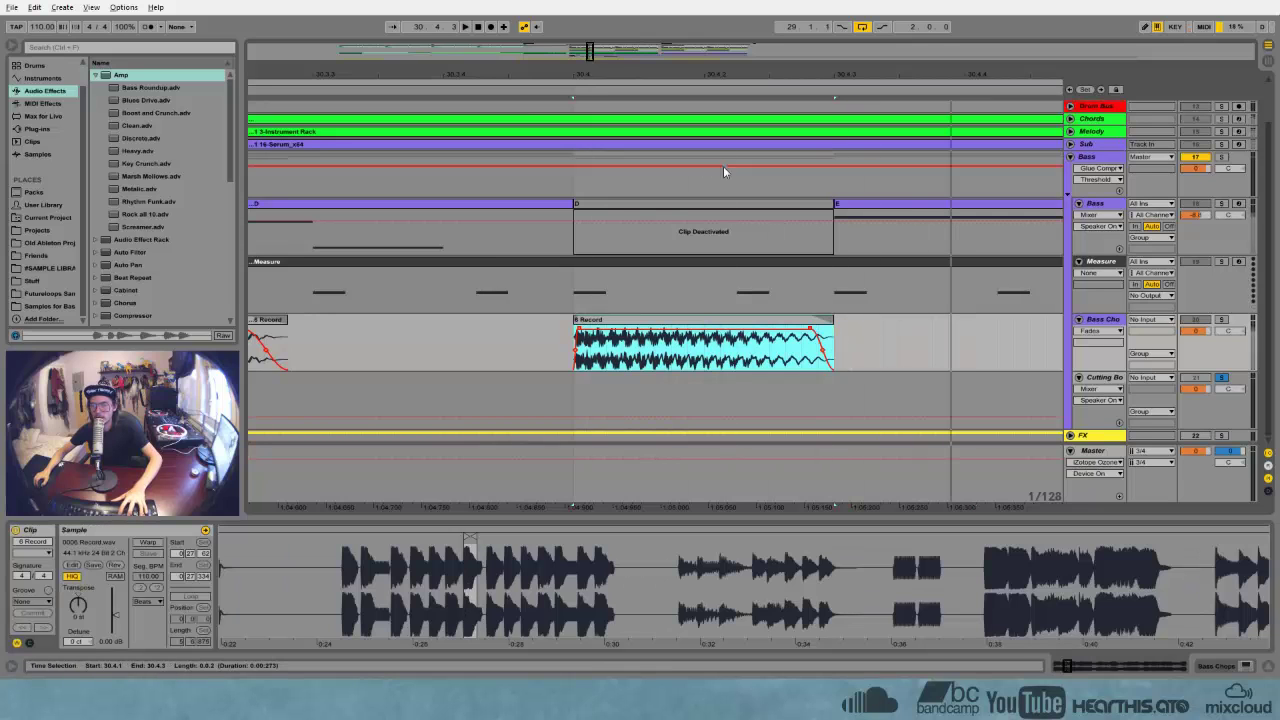
pyautogui.click(1221, 377)
pyautogui.press('space')
pyautogui.press('space')
pyautogui.moveTo(737, 77); pyautogui.dragTo(552, 35)
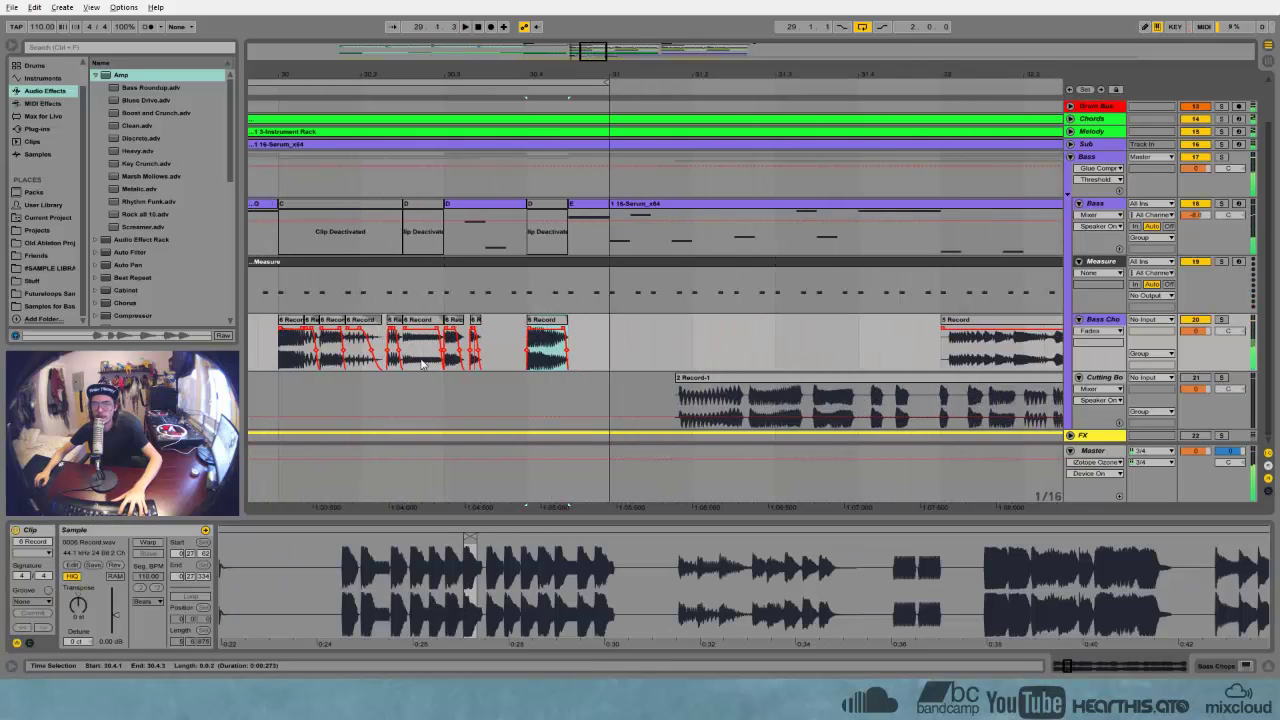
# Audition the fill and lower the gain of the slice at 30.4.1 to -0.86 dB
pyautogui.click(295, 325)
pyautogui.click(595, 347)
pyautogui.press('space')
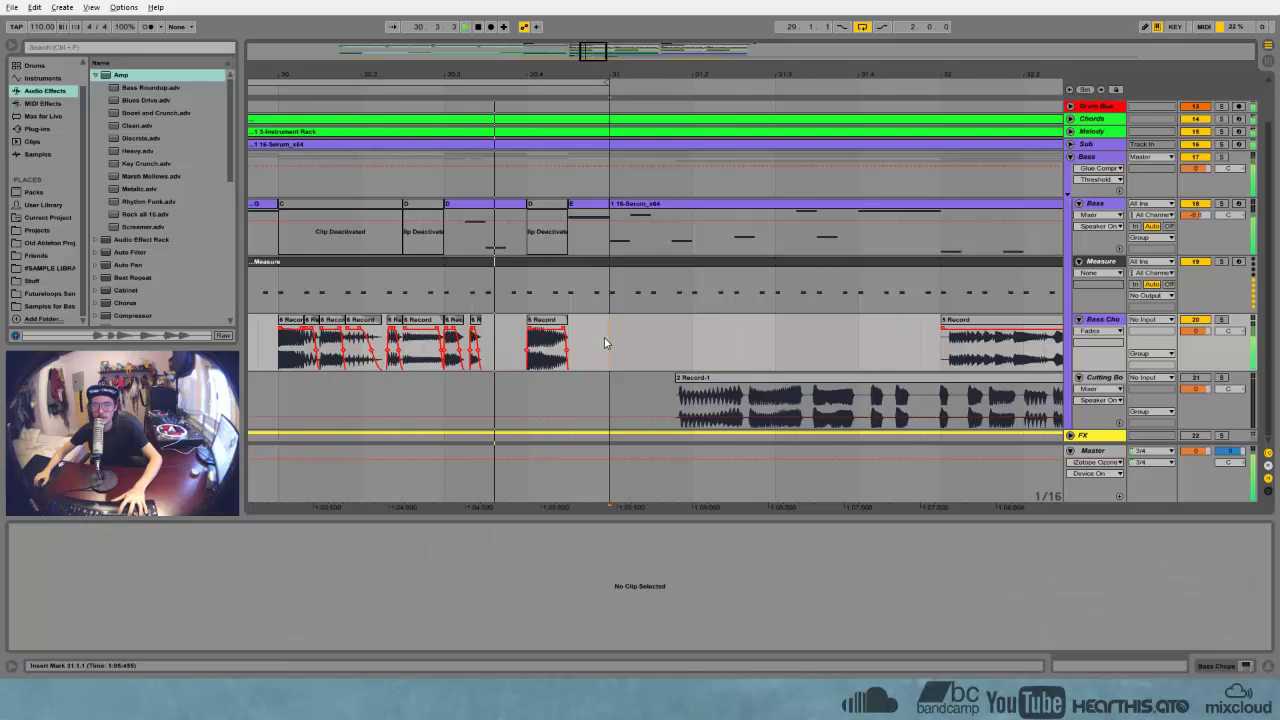
pyautogui.click(547, 345)
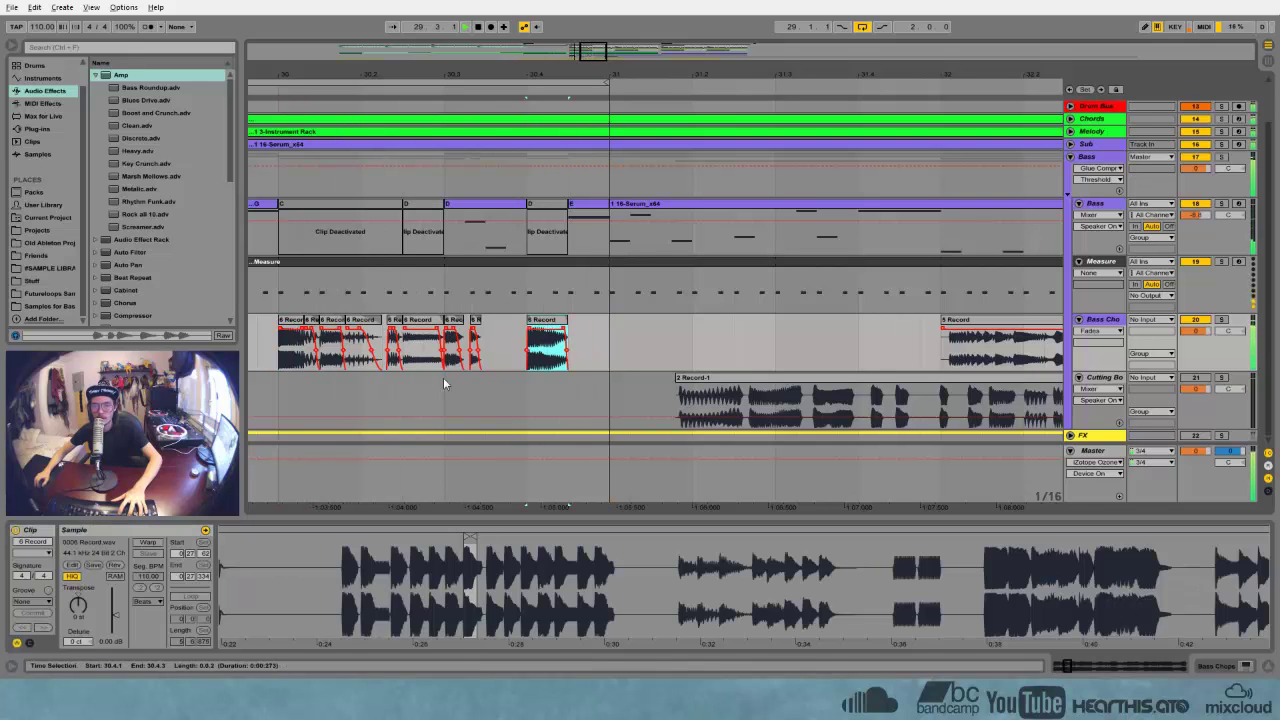
pyautogui.moveTo(128, 612); pyautogui.dragTo(128, 618)
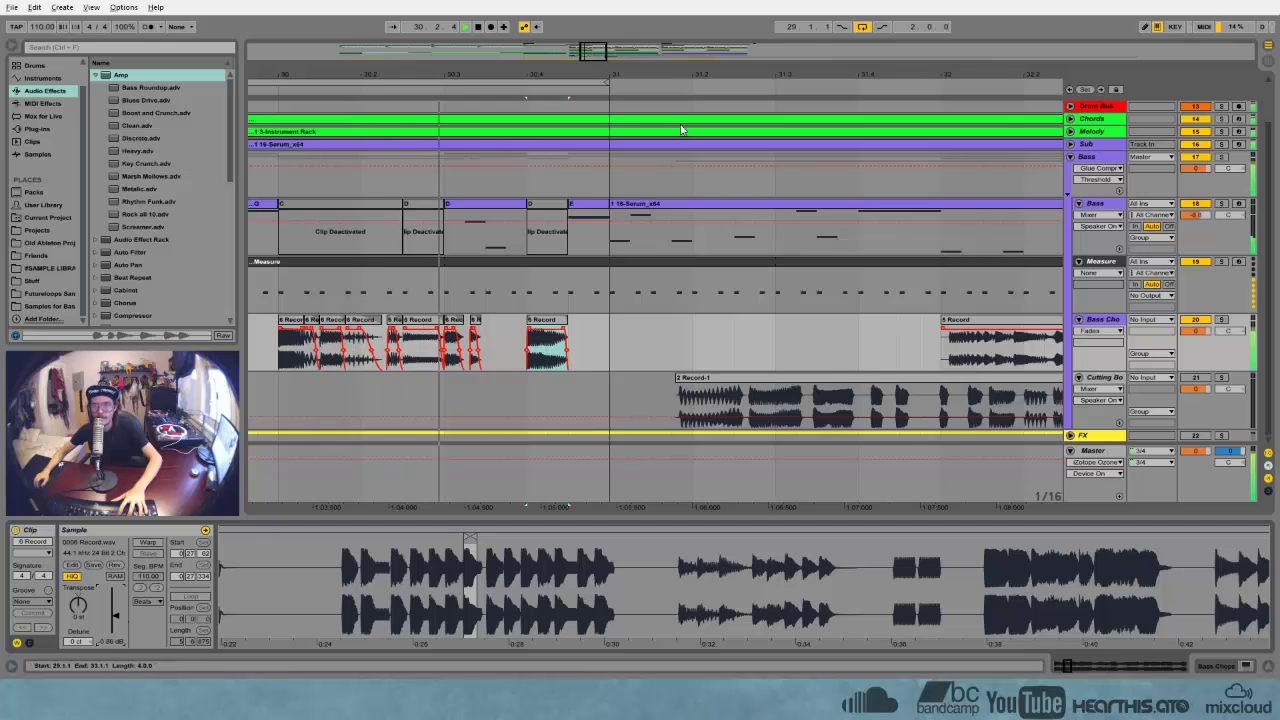
# Select the remaining bass recording at 32.1.1 on Bass Chops and trim its start to the onset of the first hit
pyautogui.press('-')
pyautogui.press('-')
pyautogui.press('-')
pyautogui.press('-')
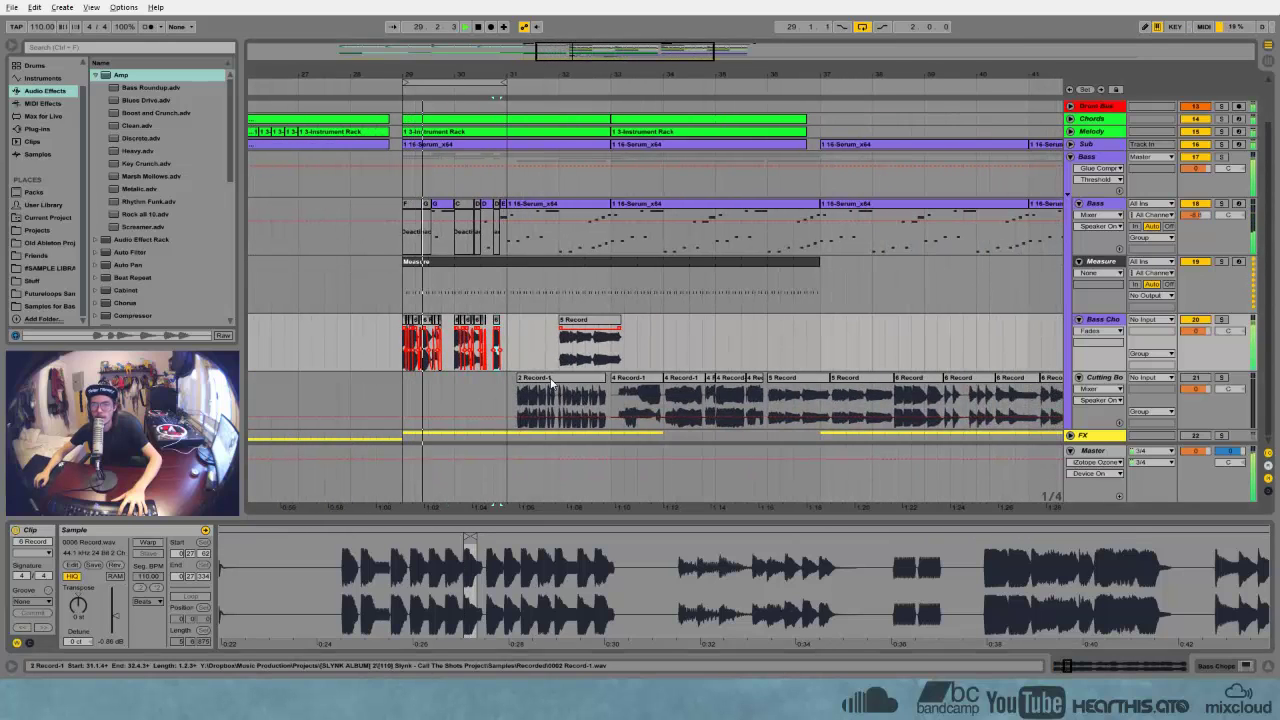
pyautogui.click(590, 345)
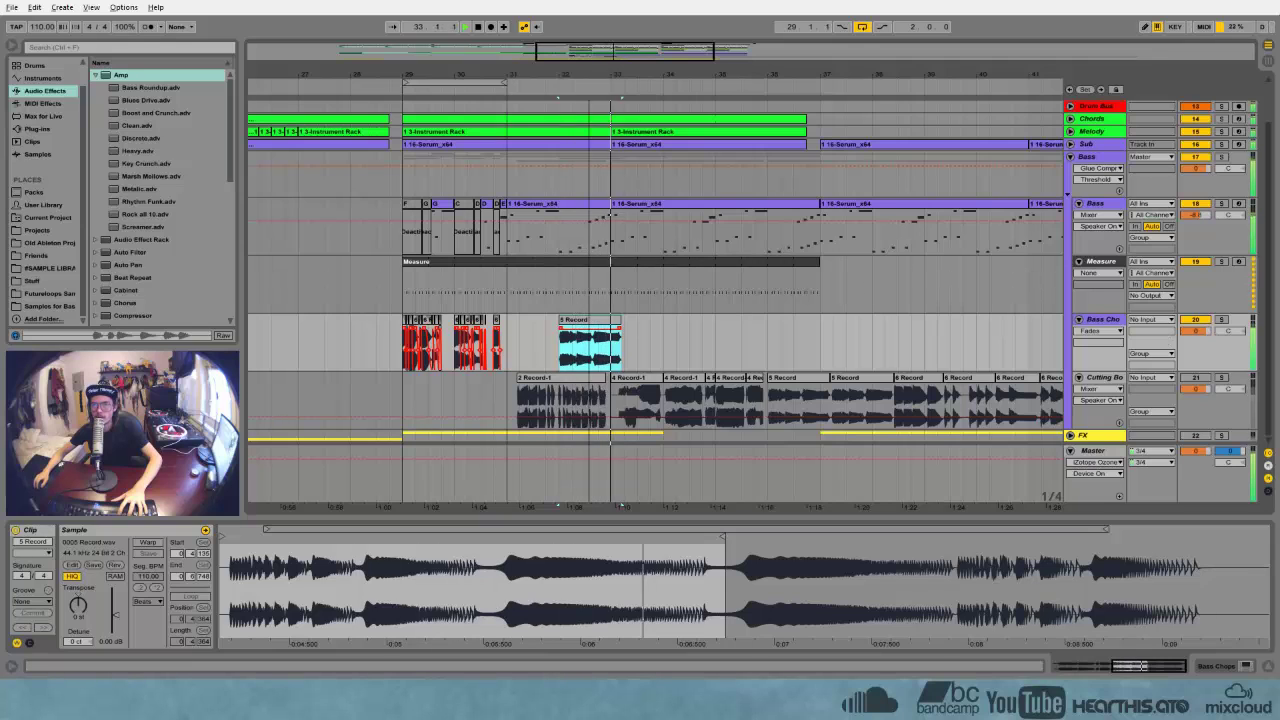
pyautogui.press('space')
pyautogui.moveTo(592, 76); pyautogui.dragTo(598, 77)
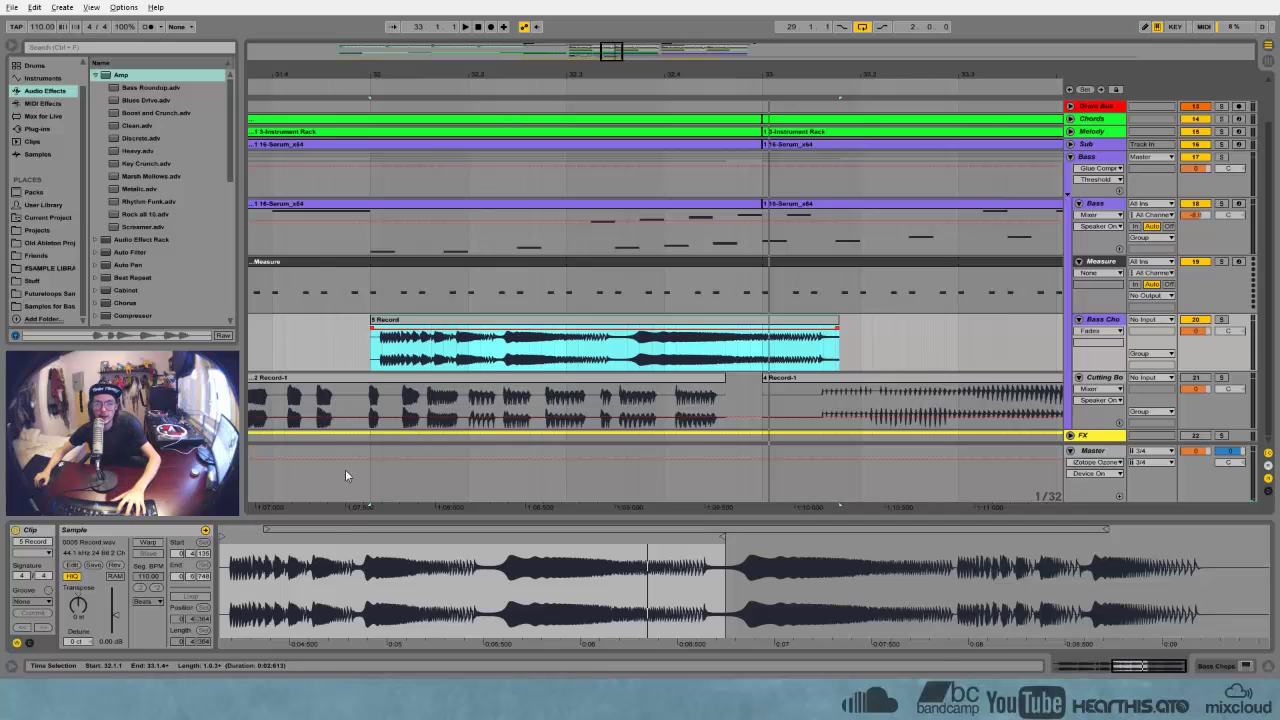
pyautogui.moveTo(227, 534); pyautogui.dragTo(346, 535)
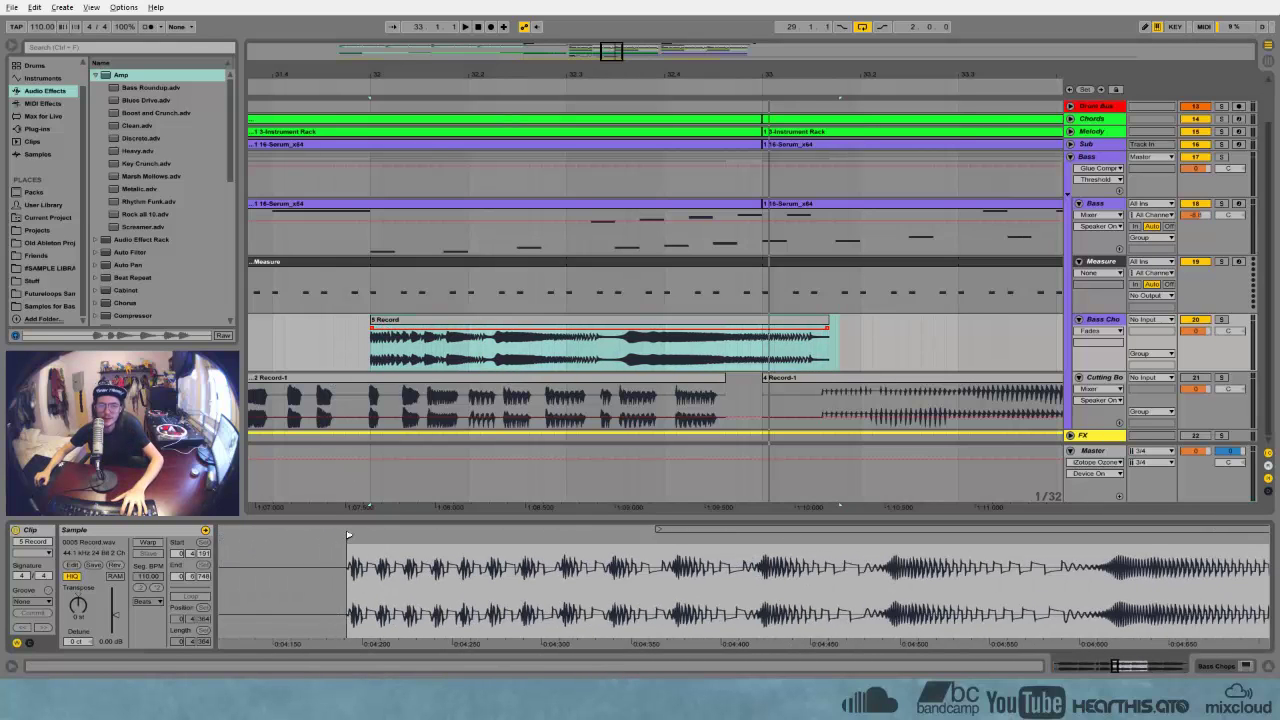
# Enable Warp on the bass clip at 32.1.1 and set its clip grid to a fixed 1/16
pyautogui.moveTo(427, 80); pyautogui.dragTo(438, 410)
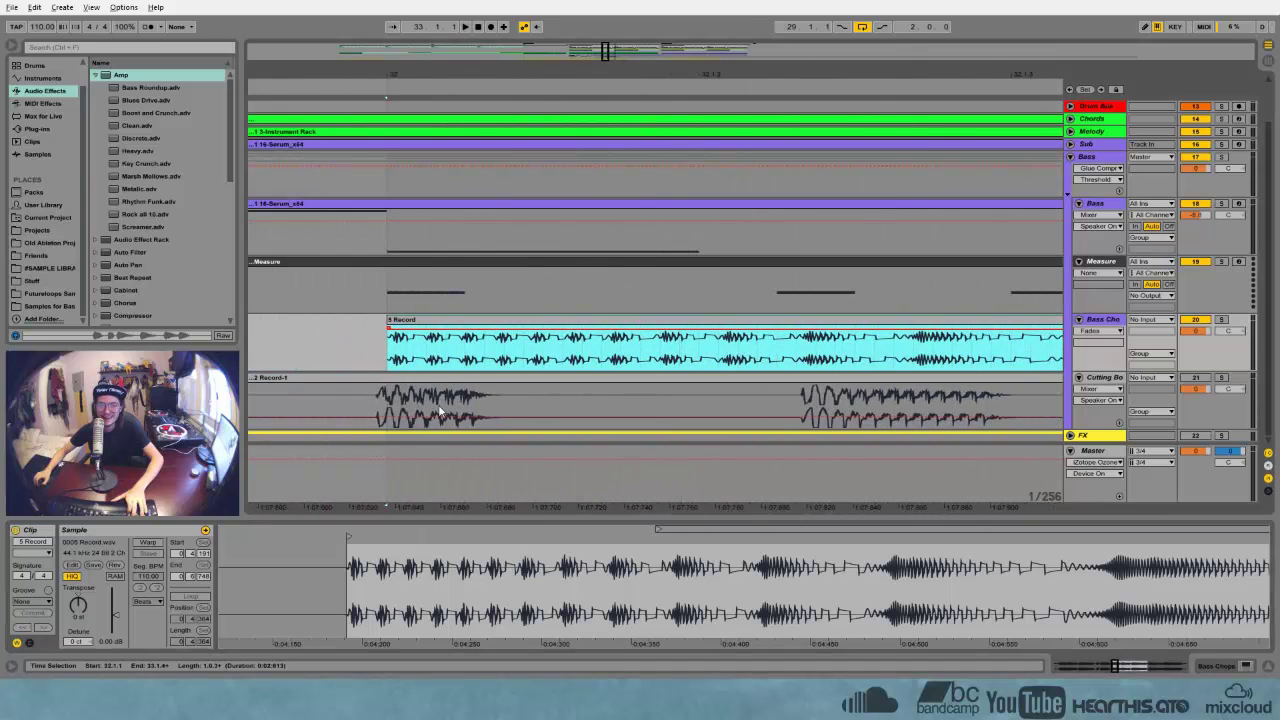
pyautogui.click(425, 355)
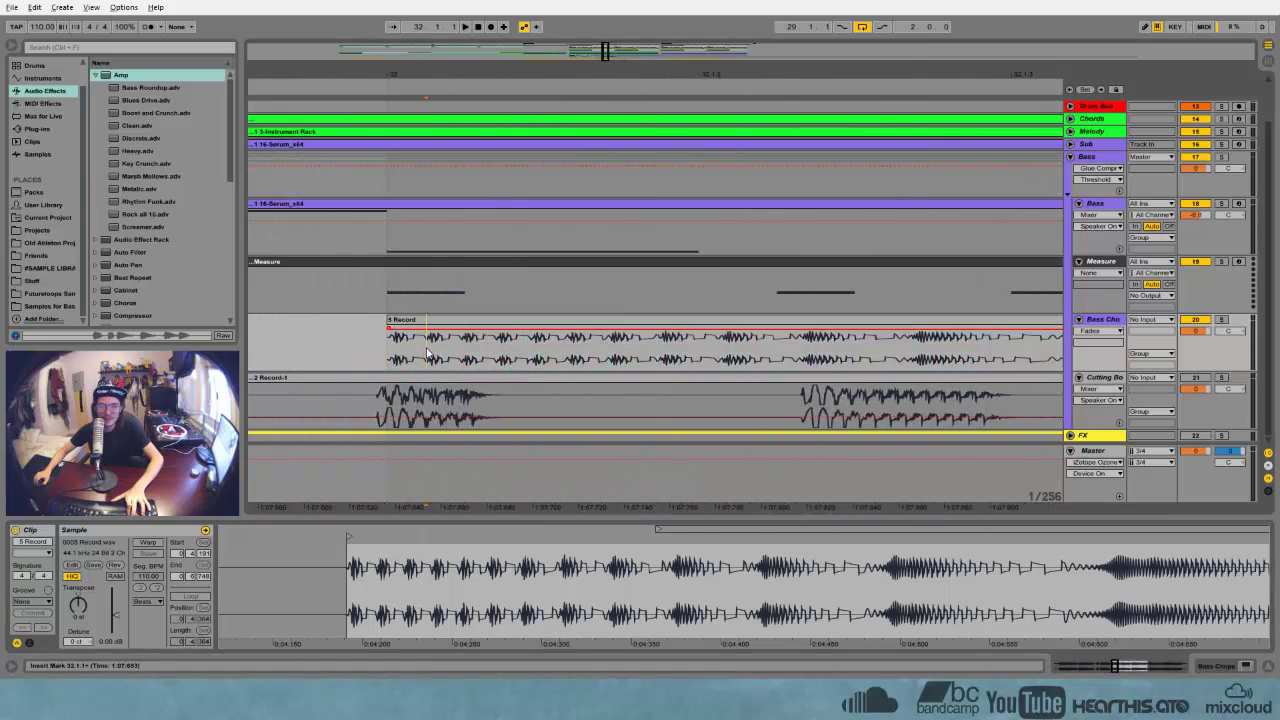
pyautogui.click(348, 537)
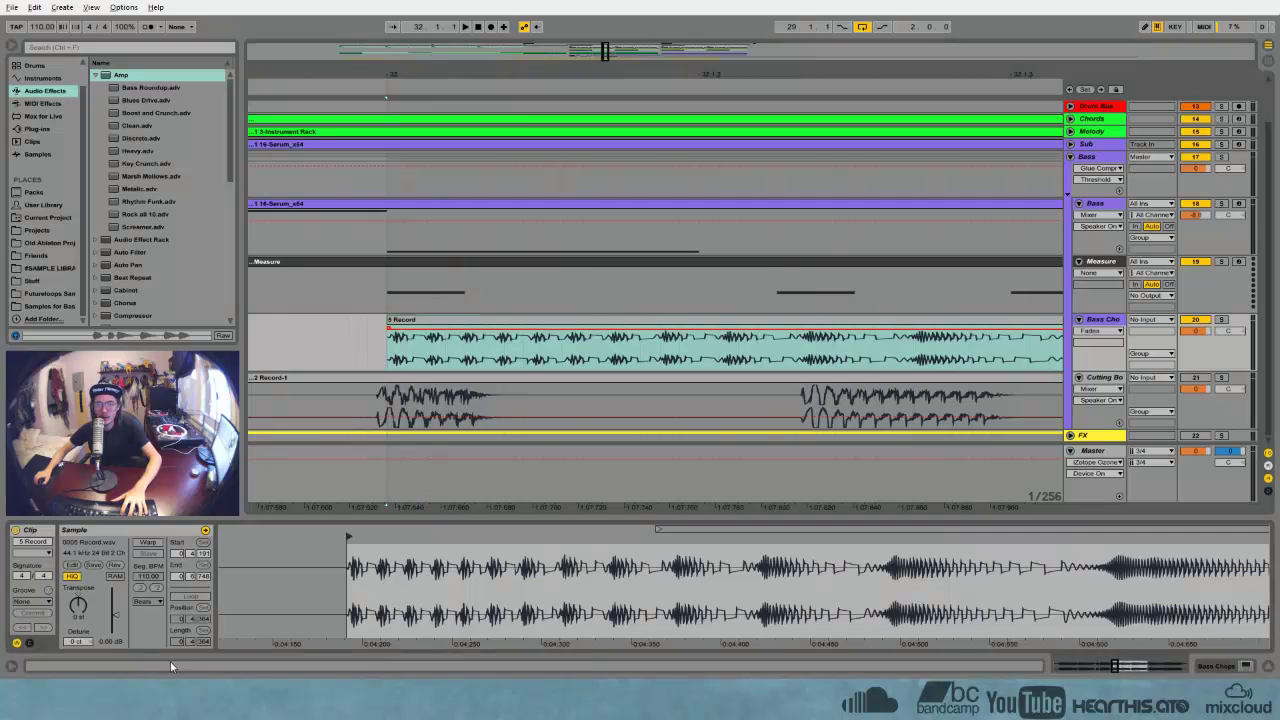
pyautogui.click(145, 546)
pyautogui.click(598, 402)
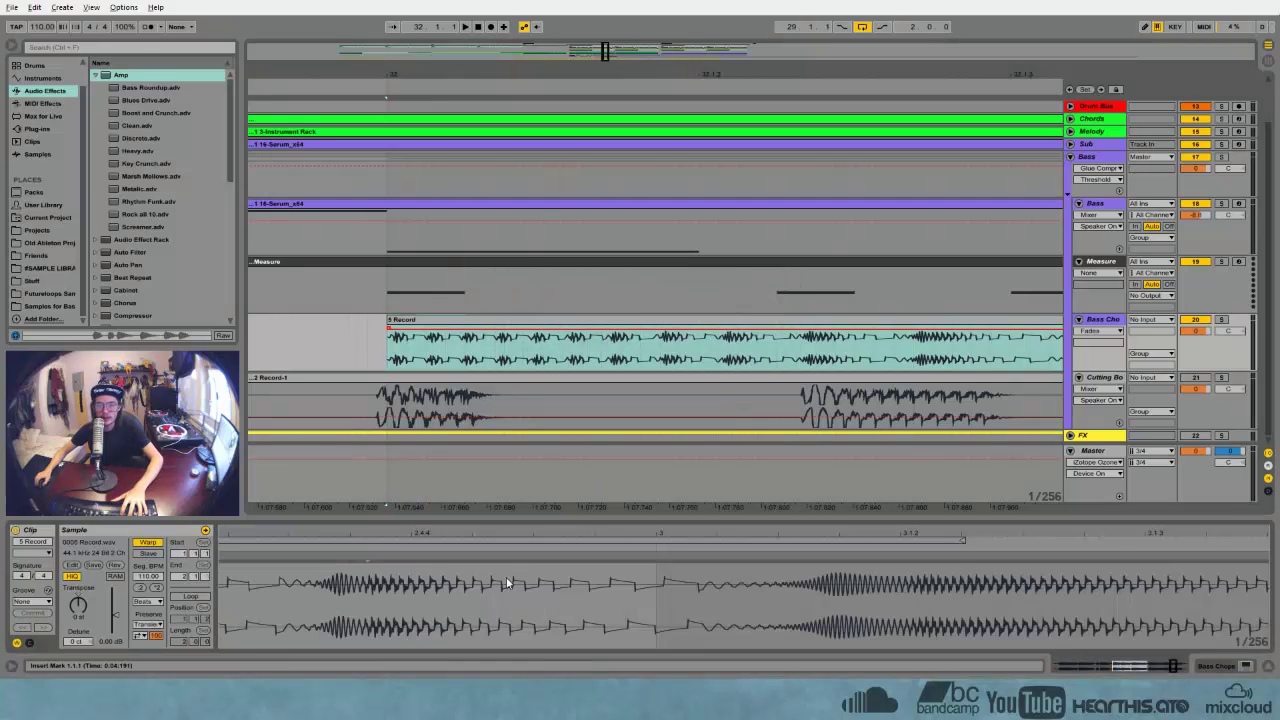
pyautogui.moveTo(396, 531); pyautogui.dragTo(402, 405)
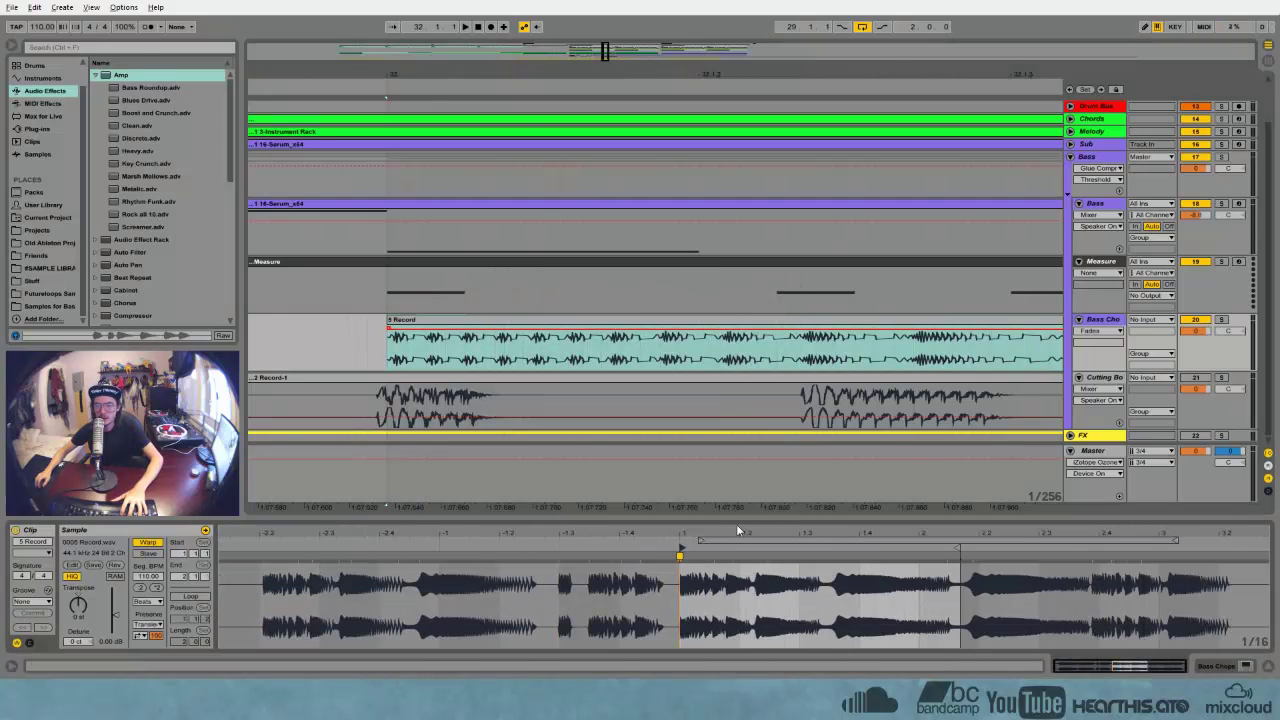
pyautogui.moveTo(717, 533); pyautogui.dragTo(721, 596)
pyautogui.rightClick(689, 592)
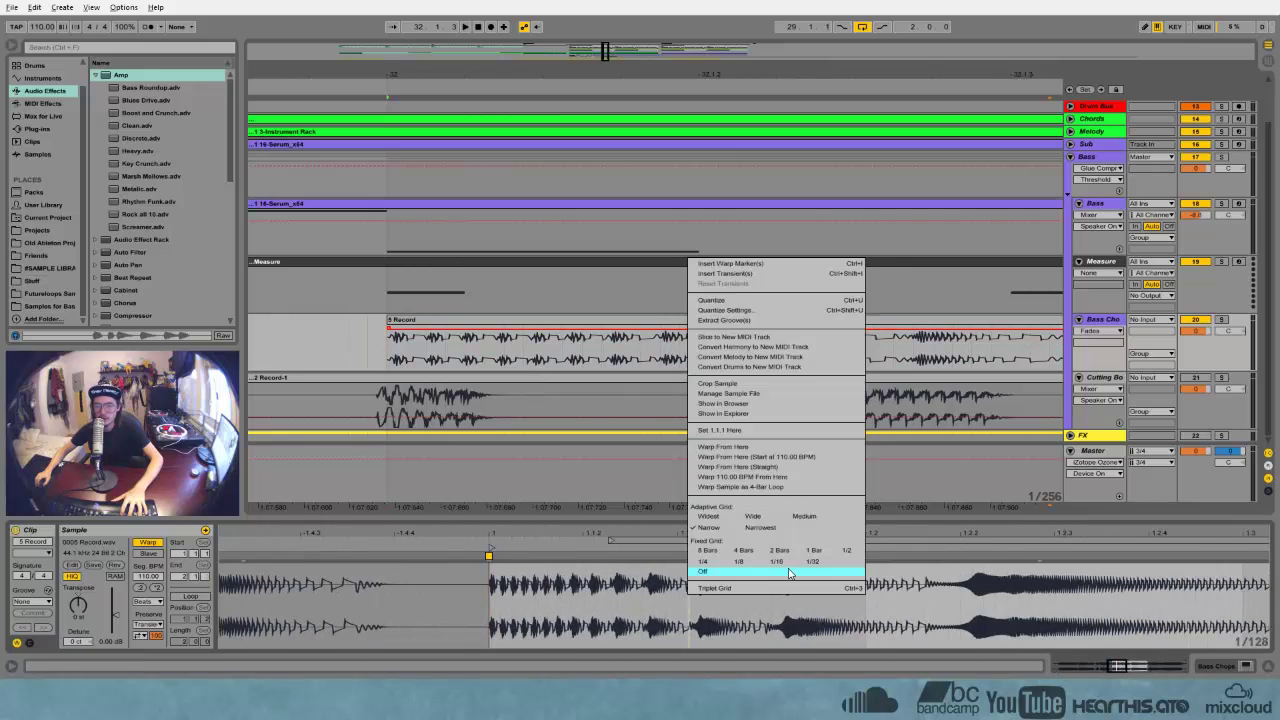
pyautogui.click(650, 593)
# Warp successive hits of the bass clip onto 1.1.2, 1.1.3 and 1.1.4, then audition it with Bass Chops soloed
pyautogui.moveTo(577, 537); pyautogui.dragTo(578, 565)
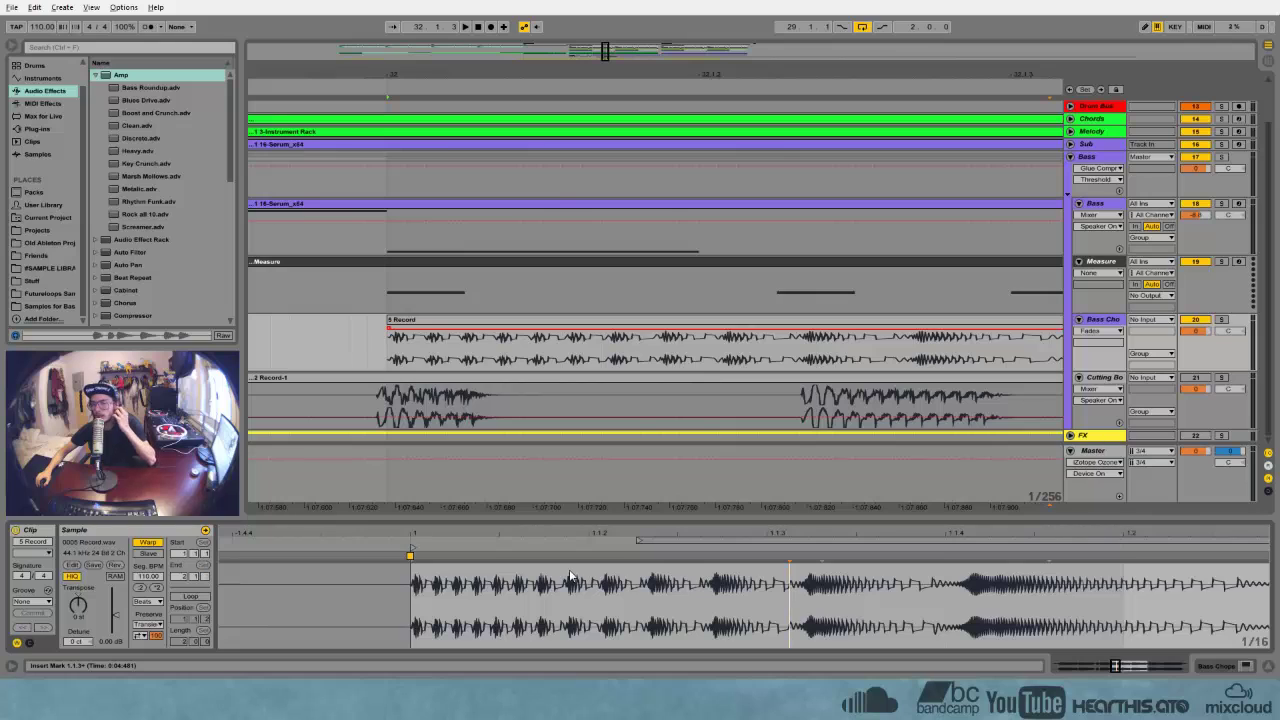
pyautogui.moveTo(600, 566); pyautogui.dragTo(588, 557)
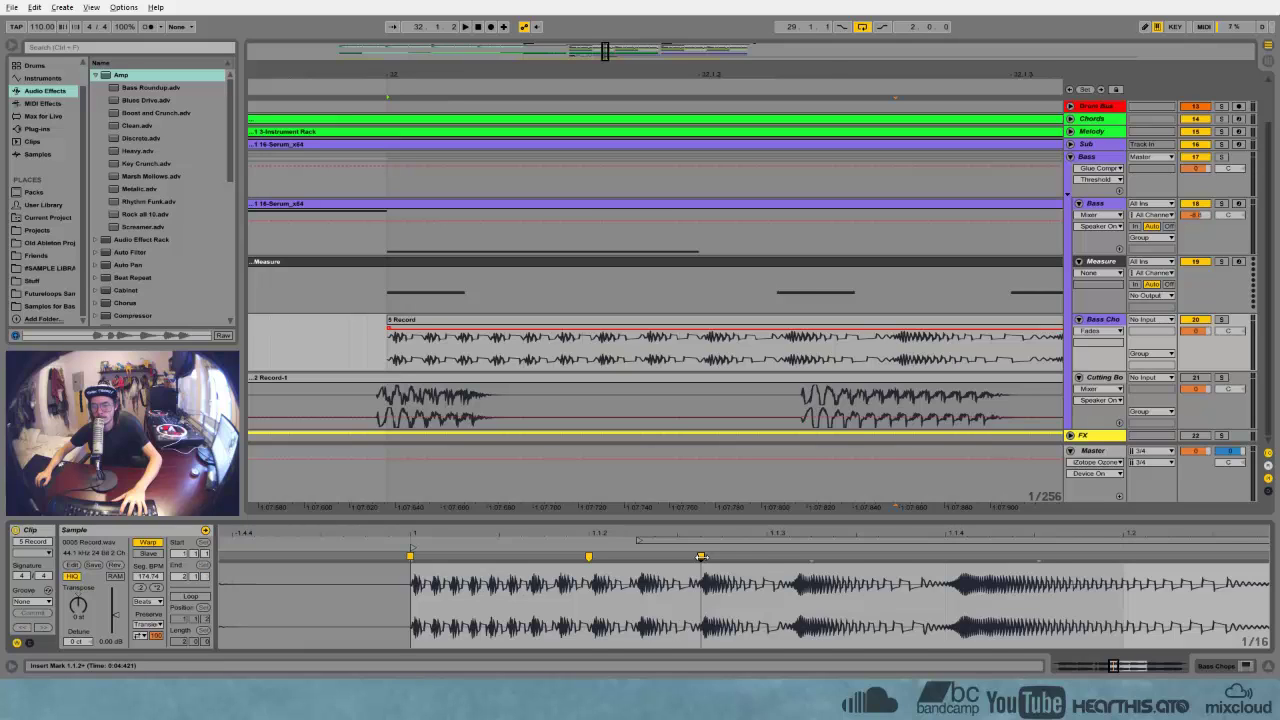
pyautogui.moveTo(701, 556); pyautogui.dragTo(767, 556)
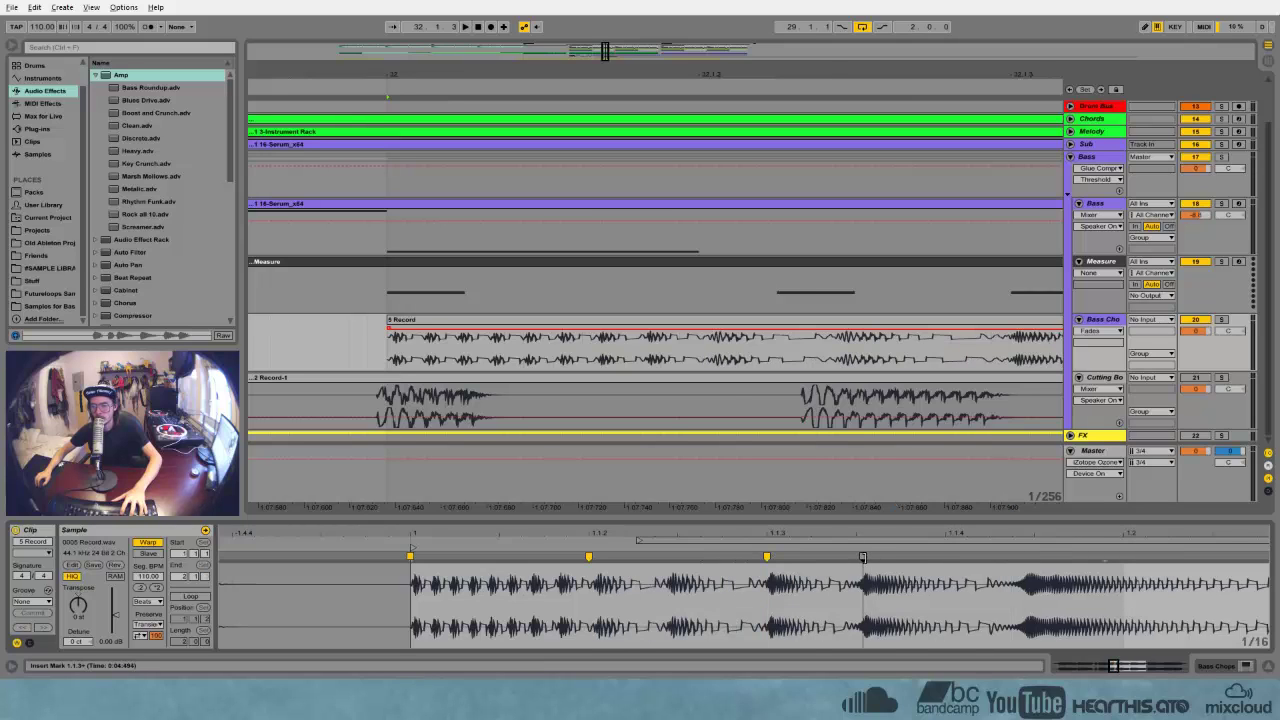
pyautogui.moveTo(859, 557)
pyautogui.mouseDown()
pyautogui.moveTo(945, 557)
pyautogui.moveTo(914, 533)
pyautogui.moveTo(925, 462)
pyautogui.mouseUp()
pyautogui.press('space')
pyautogui.click(1221, 319)
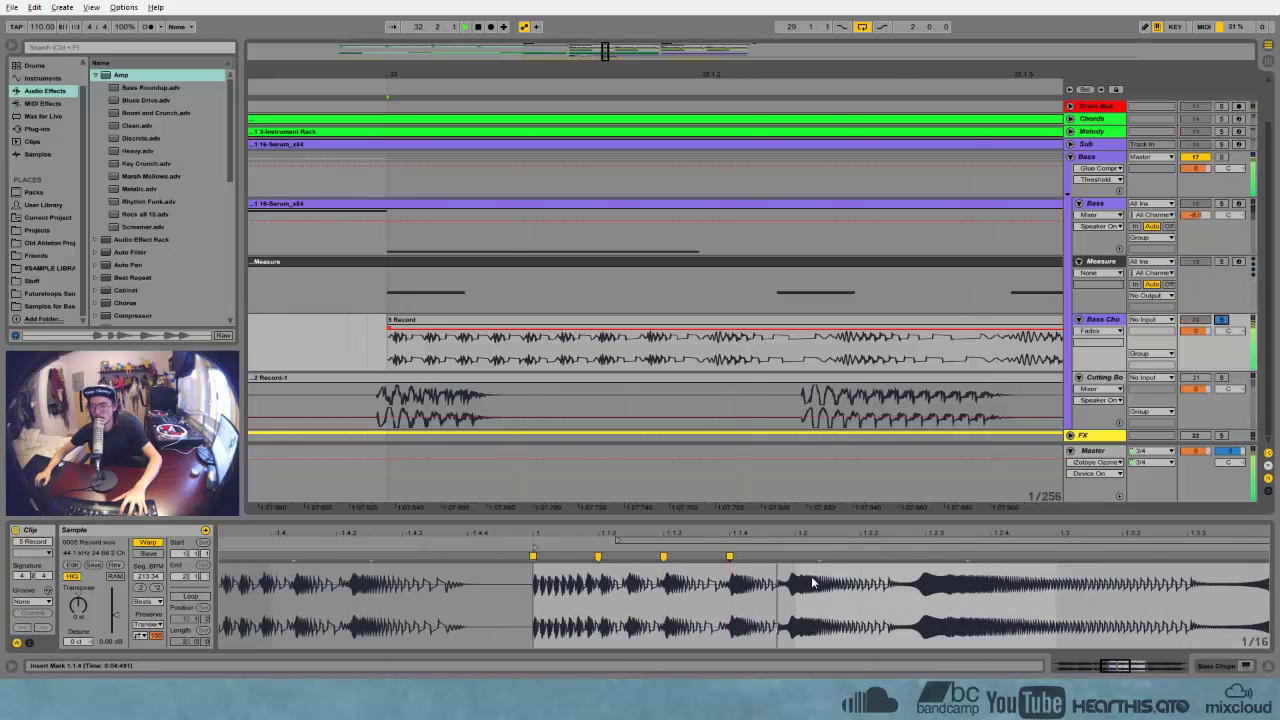
# Turn off transient looping for the bass clip and add warp markers locking the following hits to 1.2 and 1.2.3
pyautogui.click(140, 636)
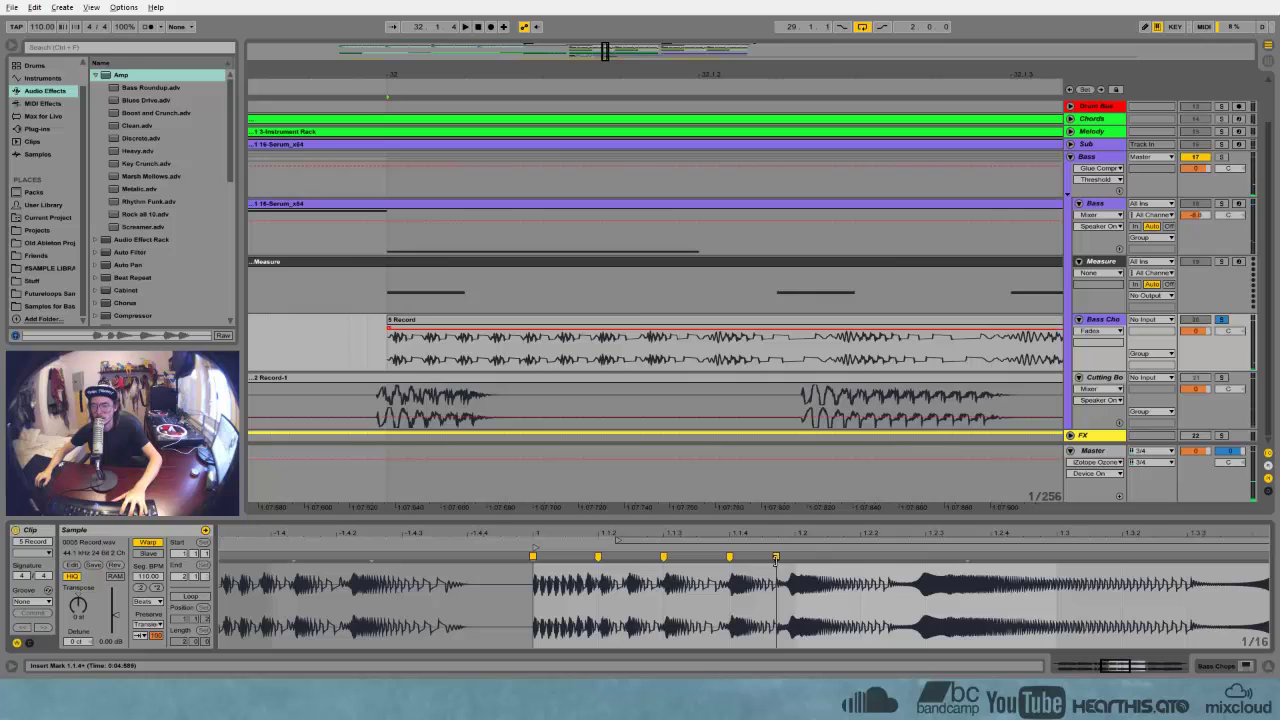
pyautogui.moveTo(775, 558)
pyautogui.mouseDown()
pyautogui.moveTo(794, 560)
pyautogui.moveTo(631, 525)
pyautogui.moveTo(589, 557)
pyautogui.mouseUp()
pyautogui.press('space')
pyautogui.press('space')
pyautogui.press('space')
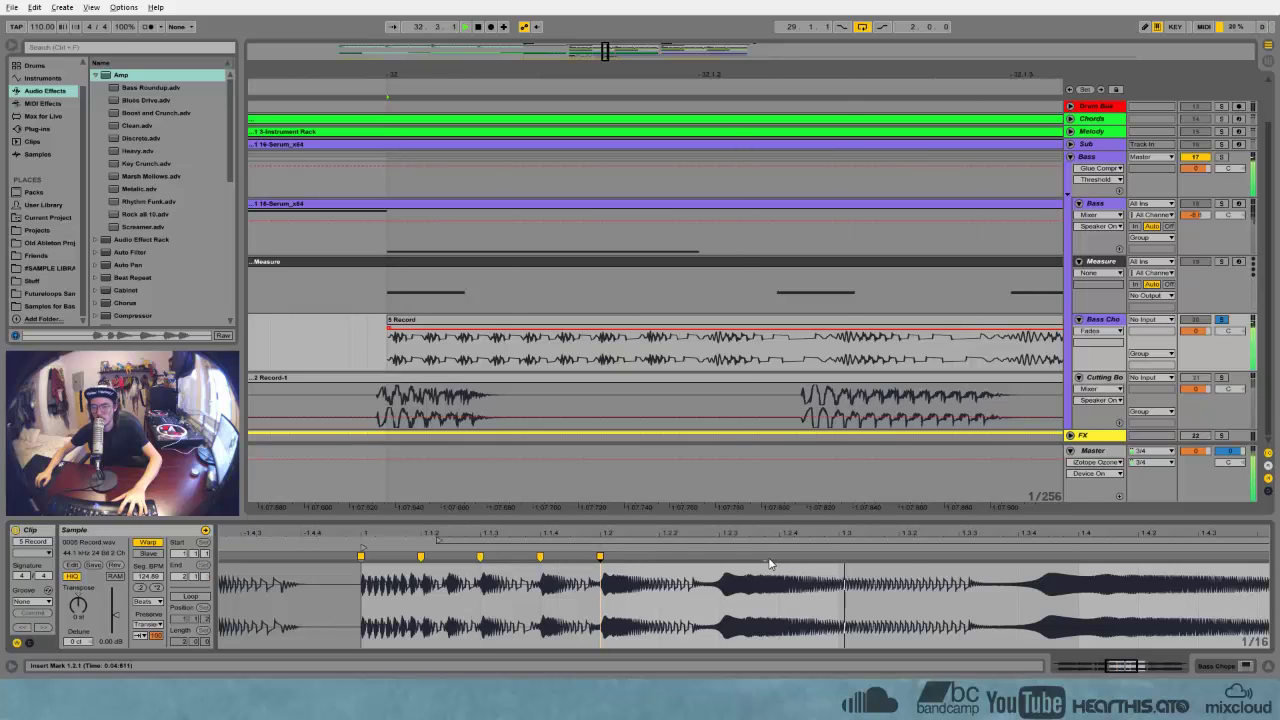
pyautogui.moveTo(717, 557); pyautogui.dragTo(721, 557)
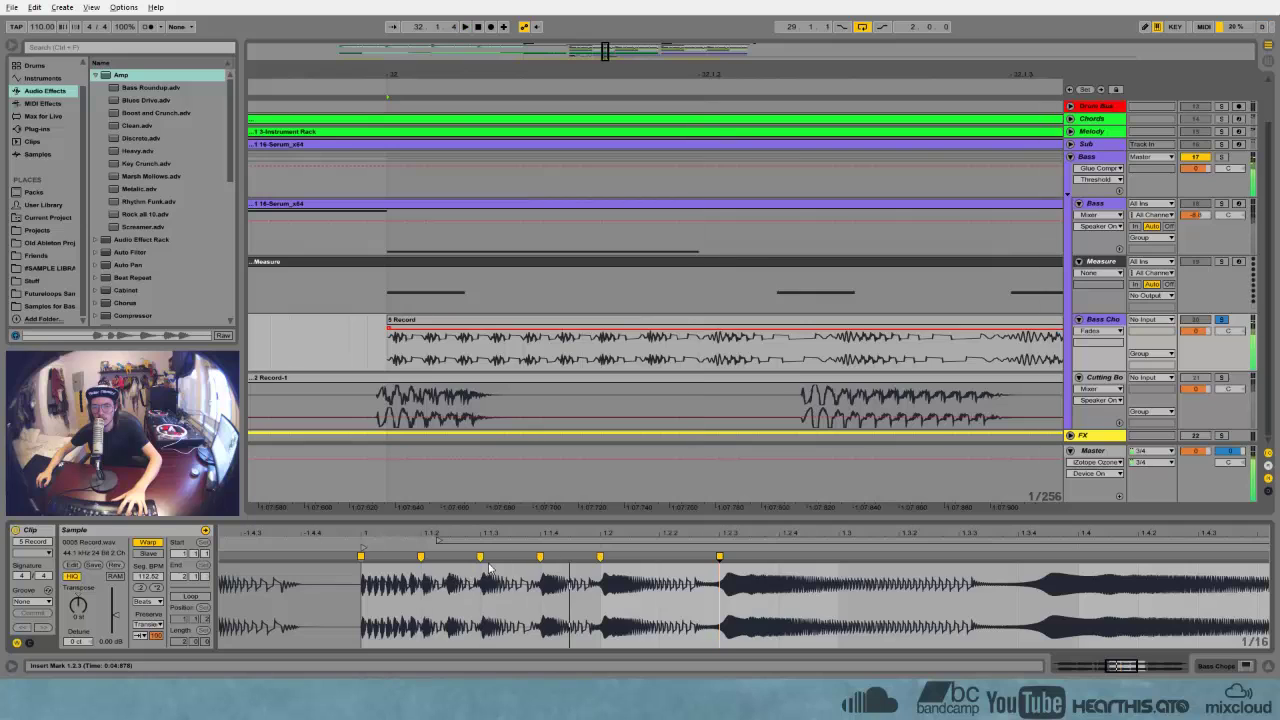
# Apply the Slynk's Fu… groove to the warped bass clip and audition it
pyautogui.moveTo(808, 79); pyautogui.dragTo(580, 66)
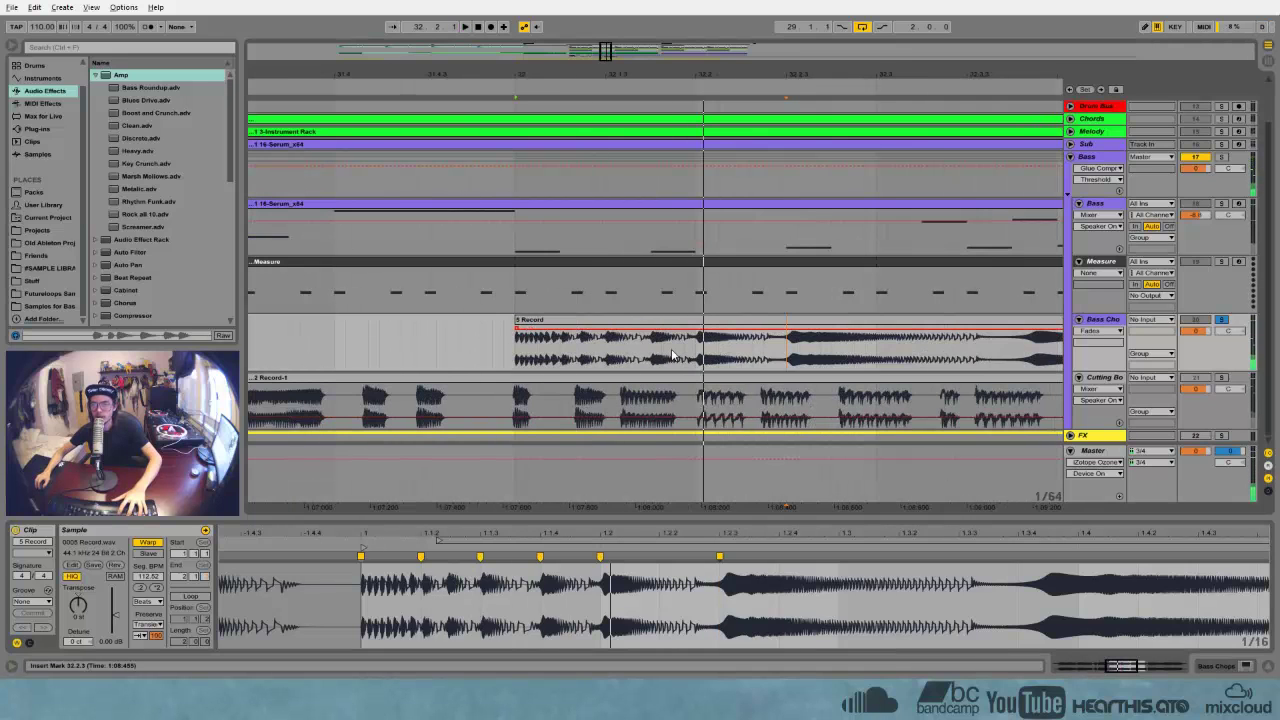
pyautogui.click(32, 601)
pyautogui.click(38, 626)
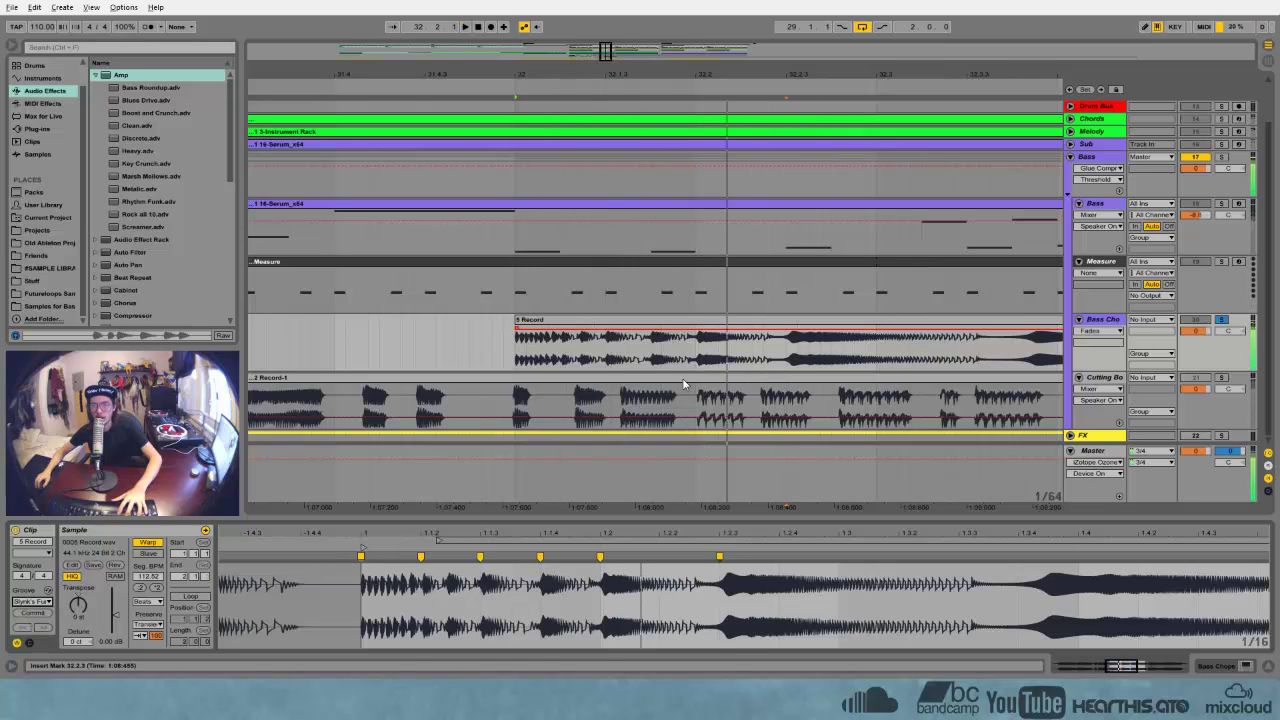
pyautogui.click(535, 537)
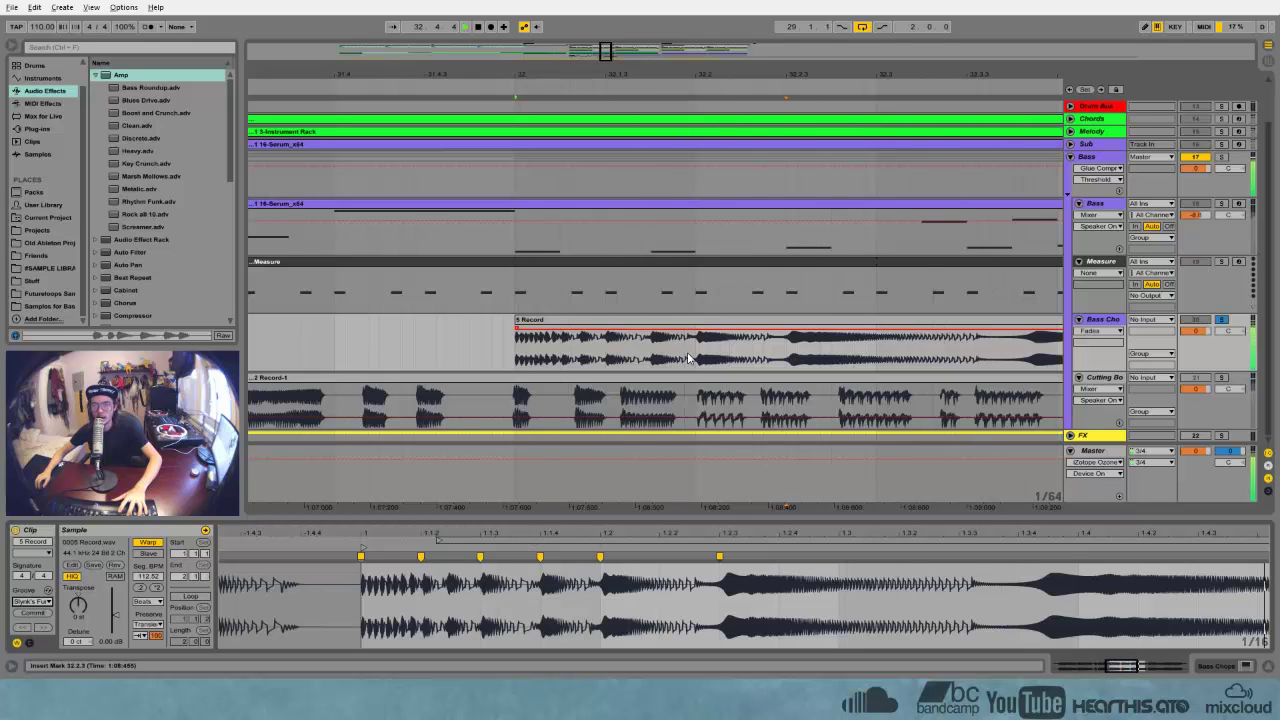
# Split the bass clip at 32.2.1, delete the rest, and fade out and audition the remaining one-beat slice
pyautogui.hotkey('ctrl', 'e')
pyautogui.click(721, 321)
pyautogui.press('Delete')
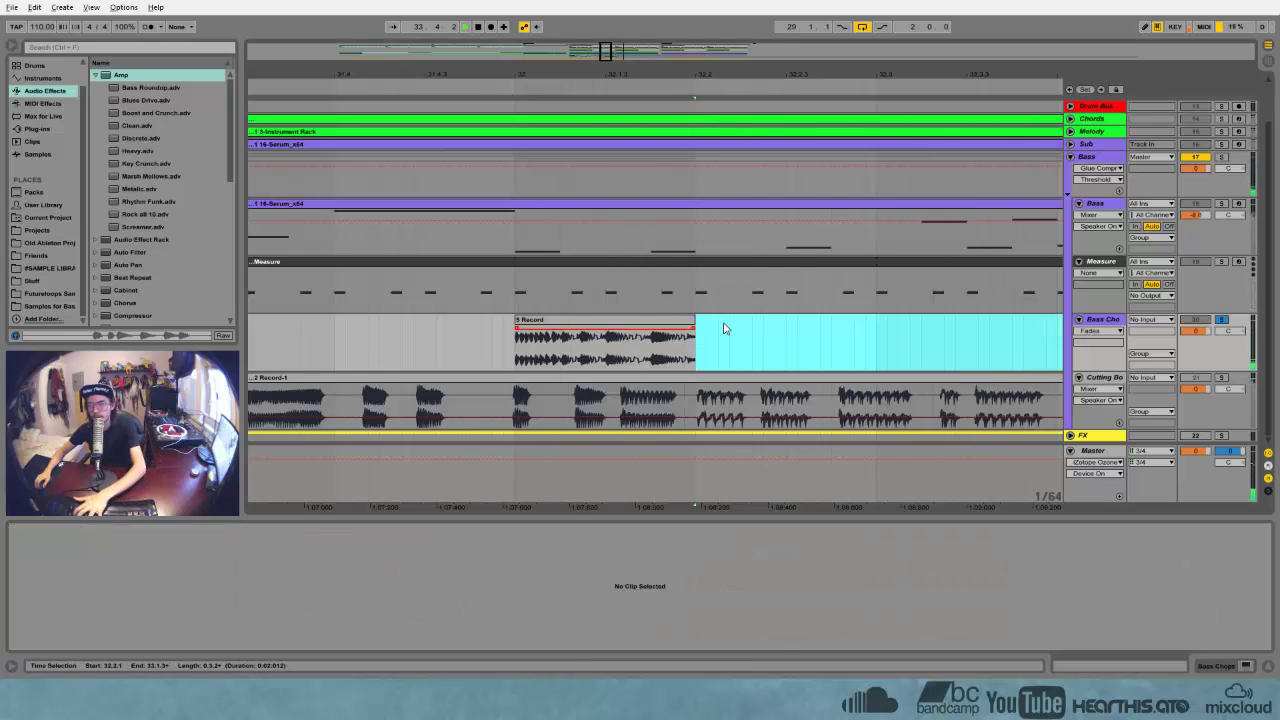
pyautogui.click(618, 321)
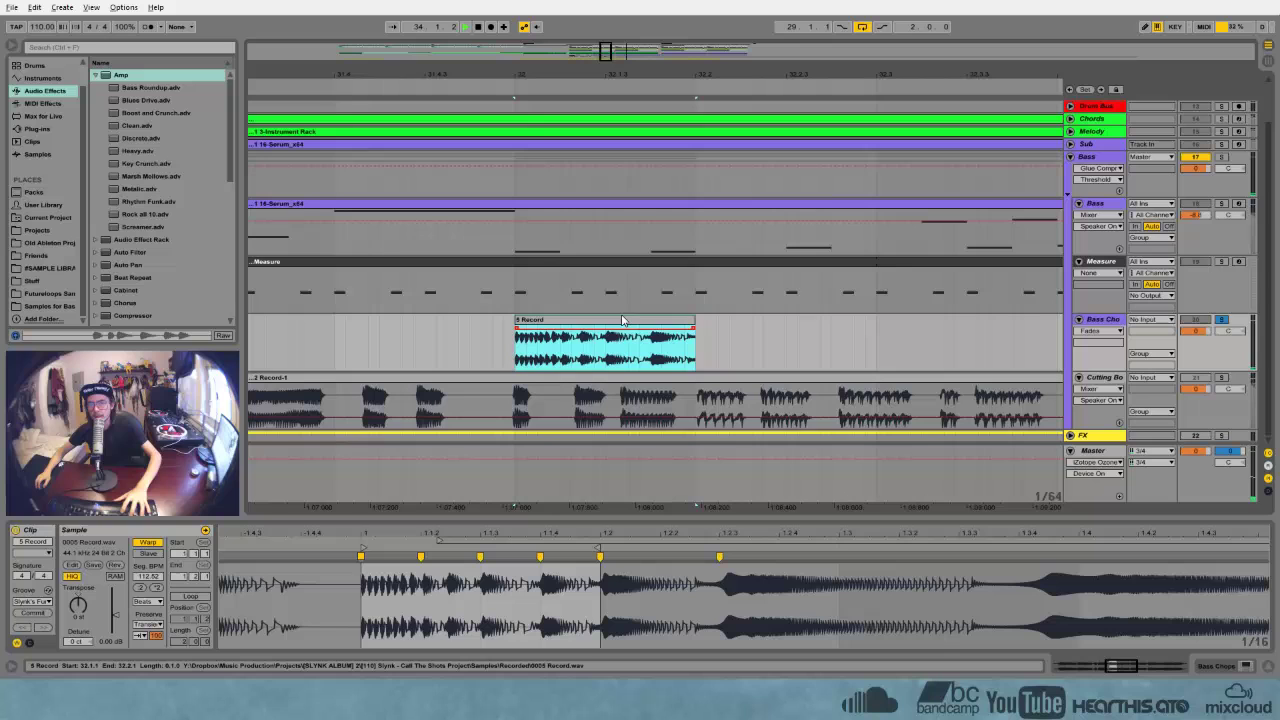
pyautogui.click(689, 333)
pyautogui.press('space')
pyautogui.press('space')
pyautogui.press('space')
# Move the one-beat bass slice to 36.4.1 on Bass Chops and shorten the Bass and Measure clips to end there
pyautogui.moveTo(634, 76); pyautogui.dragTo(525, 18)
pyautogui.moveTo(530, 362); pyautogui.dragTo(797, 362)
pyautogui.click(780, 204)
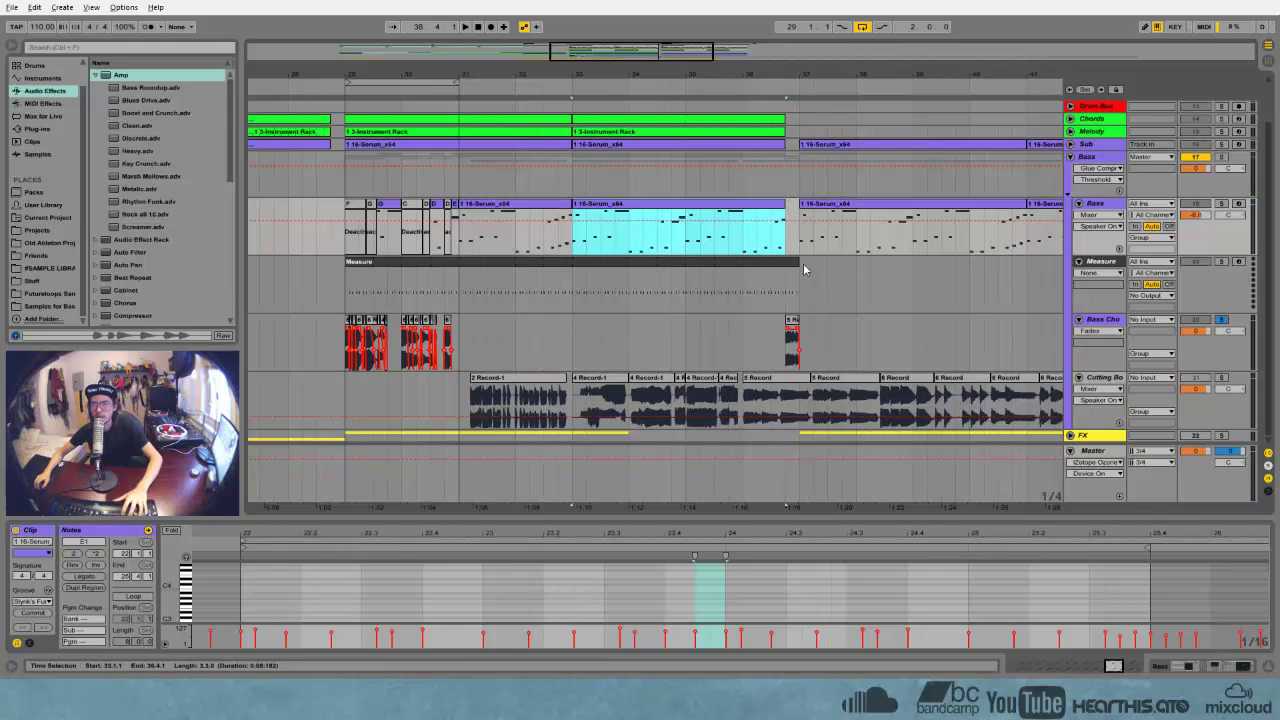
pyautogui.moveTo(797, 262); pyautogui.dragTo(785, 262)
# Turn off the Bass Chops solo and audition the bass slice at 36.4.1 with the full mix
pyautogui.click(773, 285)
pyautogui.press('space')
pyautogui.press('space')
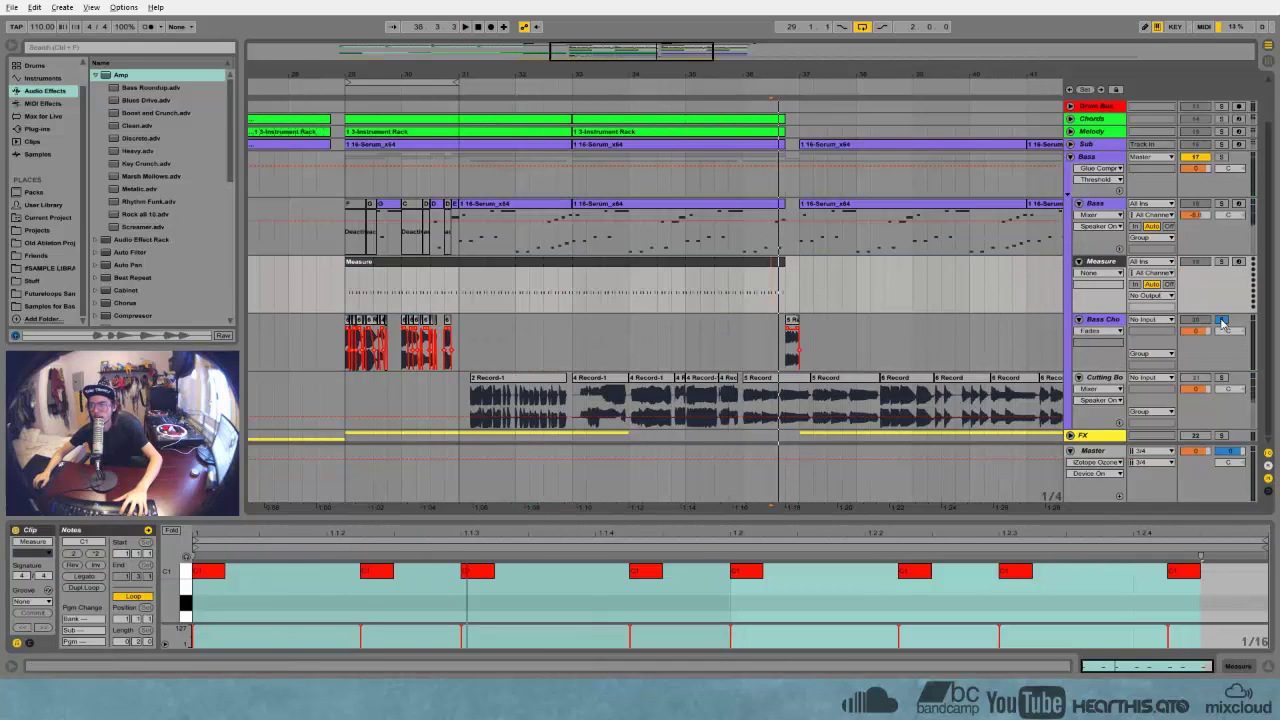
pyautogui.click(1221, 321)
pyautogui.press('space')
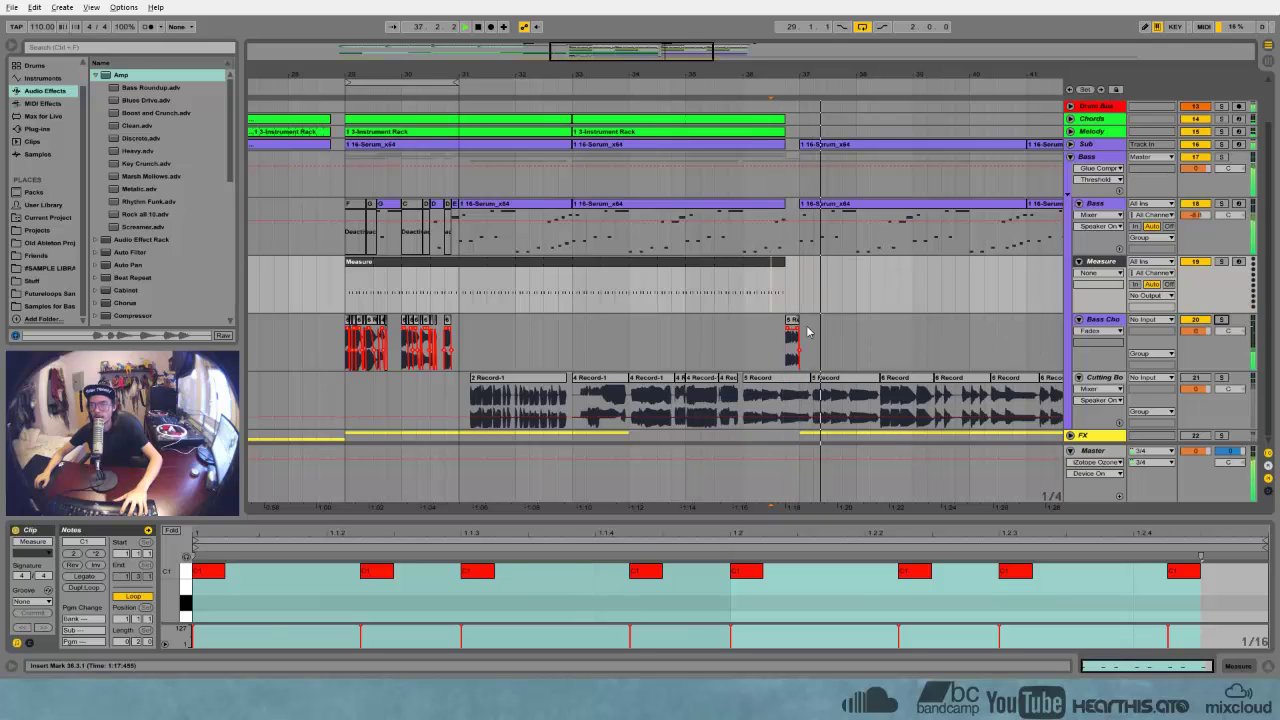
pyautogui.press('space')
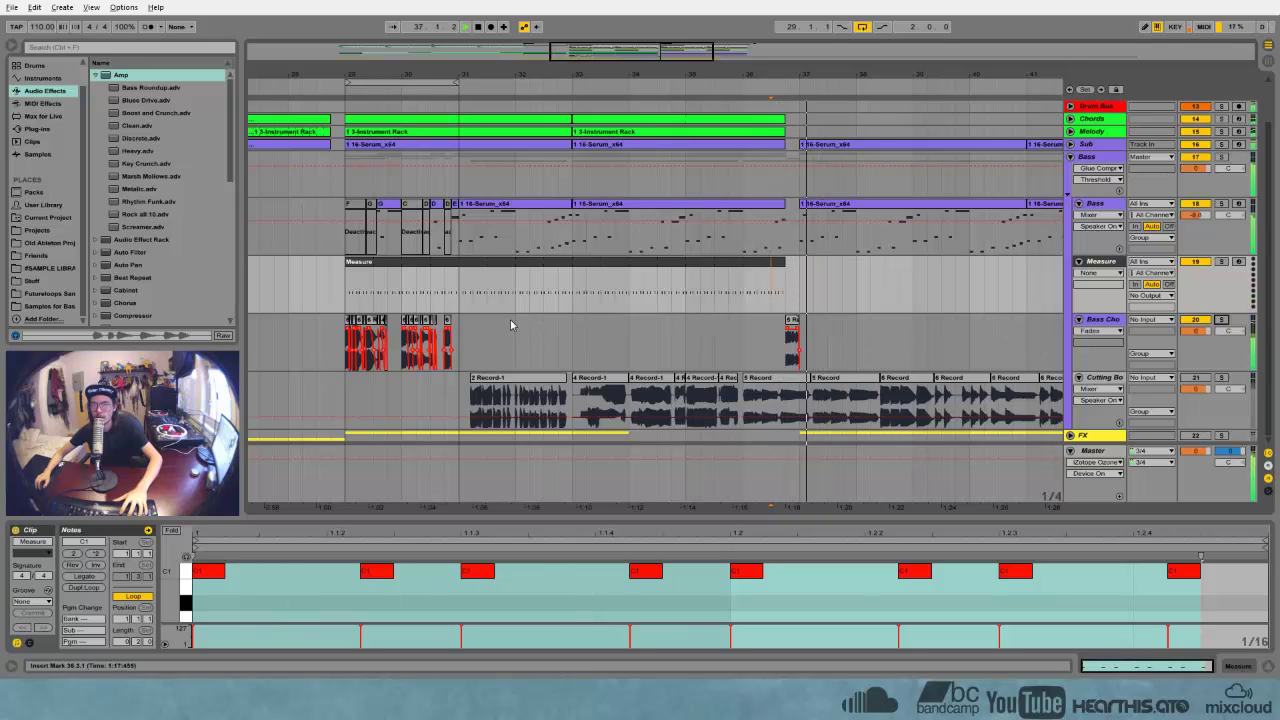
pyautogui.press('space')
# Replace 31.1.1 to 33.1.1 on Bass, Measure and Bass Chops with a copy of 29.1.2 to 31.1.1, and extend the loop to four bars
pyautogui.moveTo(459, 342); pyautogui.dragTo(335, 337)
pyautogui.click(447, 318)
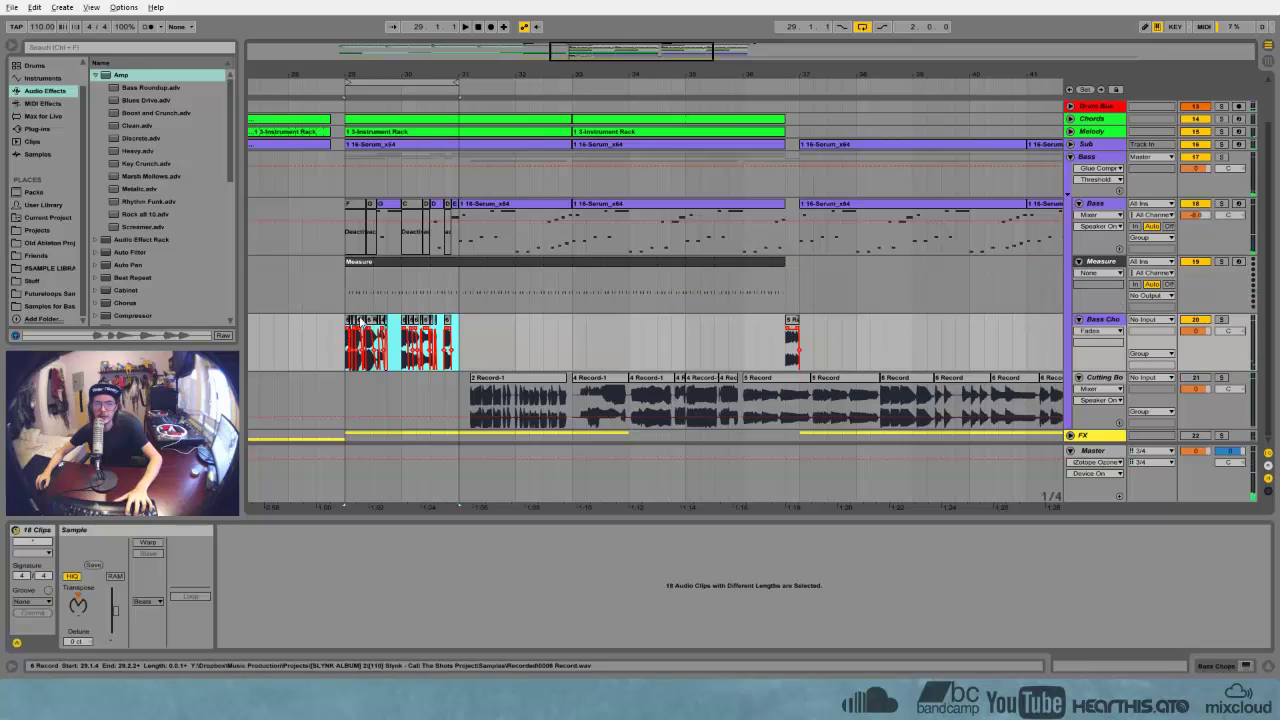
pyautogui.keyDown('shift'); pyautogui.click(349, 243); pyautogui.keyUp('shift')
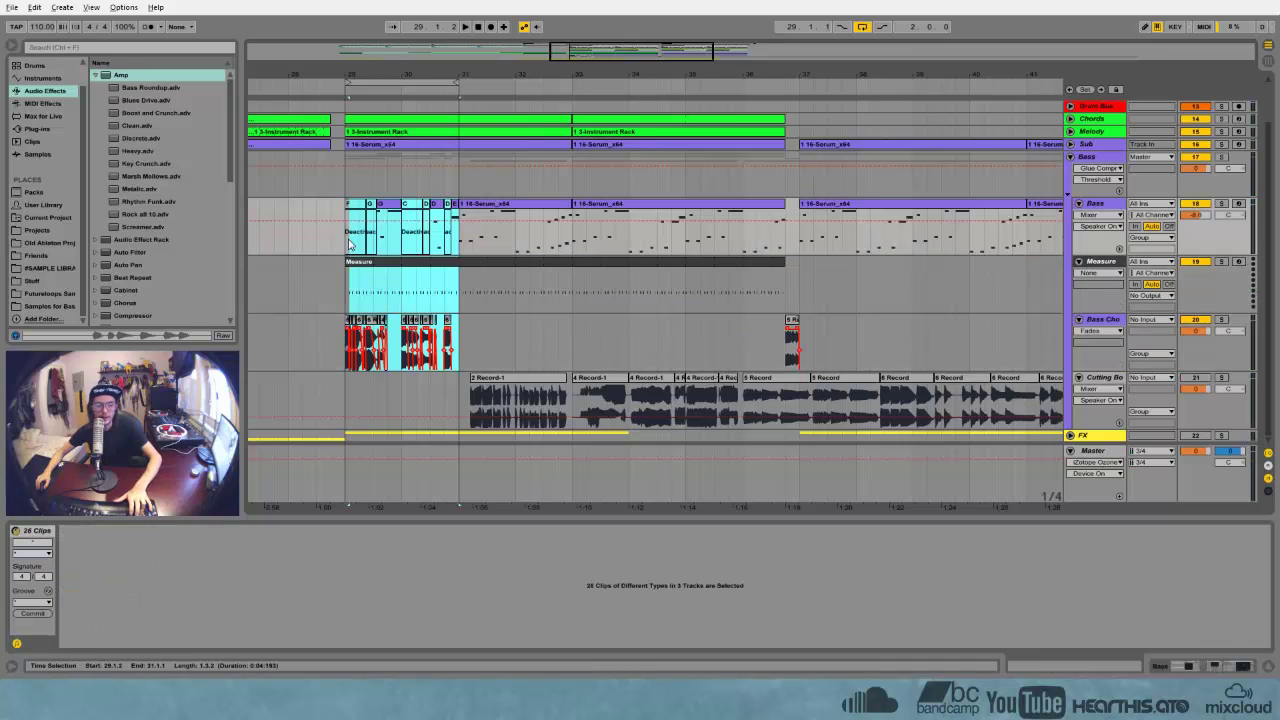
pyautogui.moveTo(461, 243); pyautogui.dragTo(570, 354)
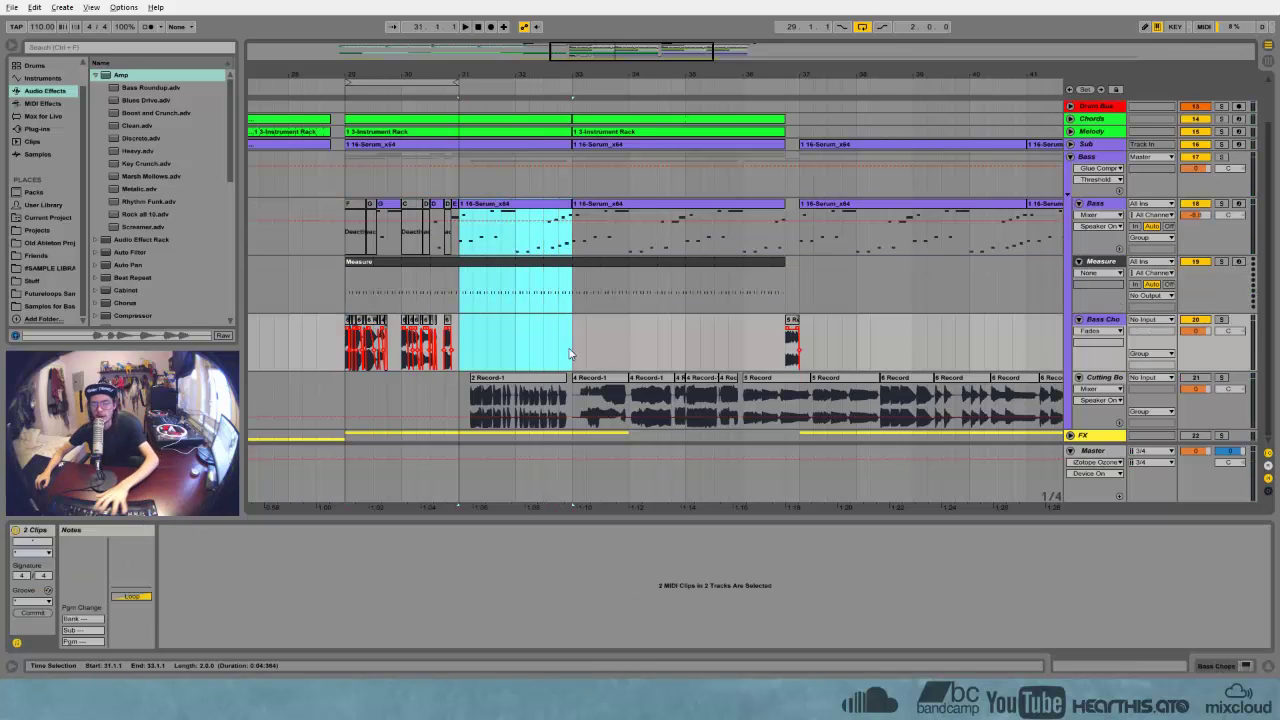
pyautogui.press('Delete')
pyautogui.hotkey('ctrl', 'v')
pyautogui.moveTo(456, 85); pyautogui.dragTo(568, 88)
# Copy the sidechained Compressor from the Bass track and paste it after the Glue Compressor on Bass Chops
pyautogui.click(543, 176)
pyautogui.scroll(2, 546, 205)
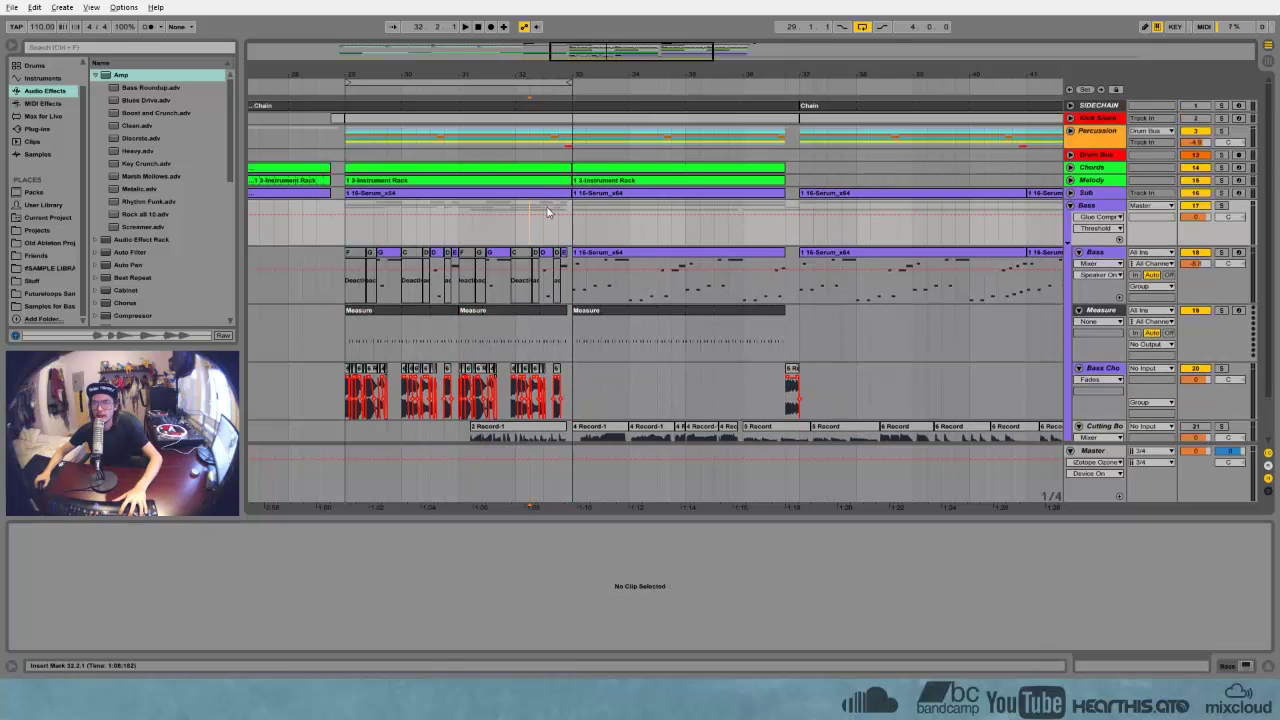
pyautogui.click(1096, 372)
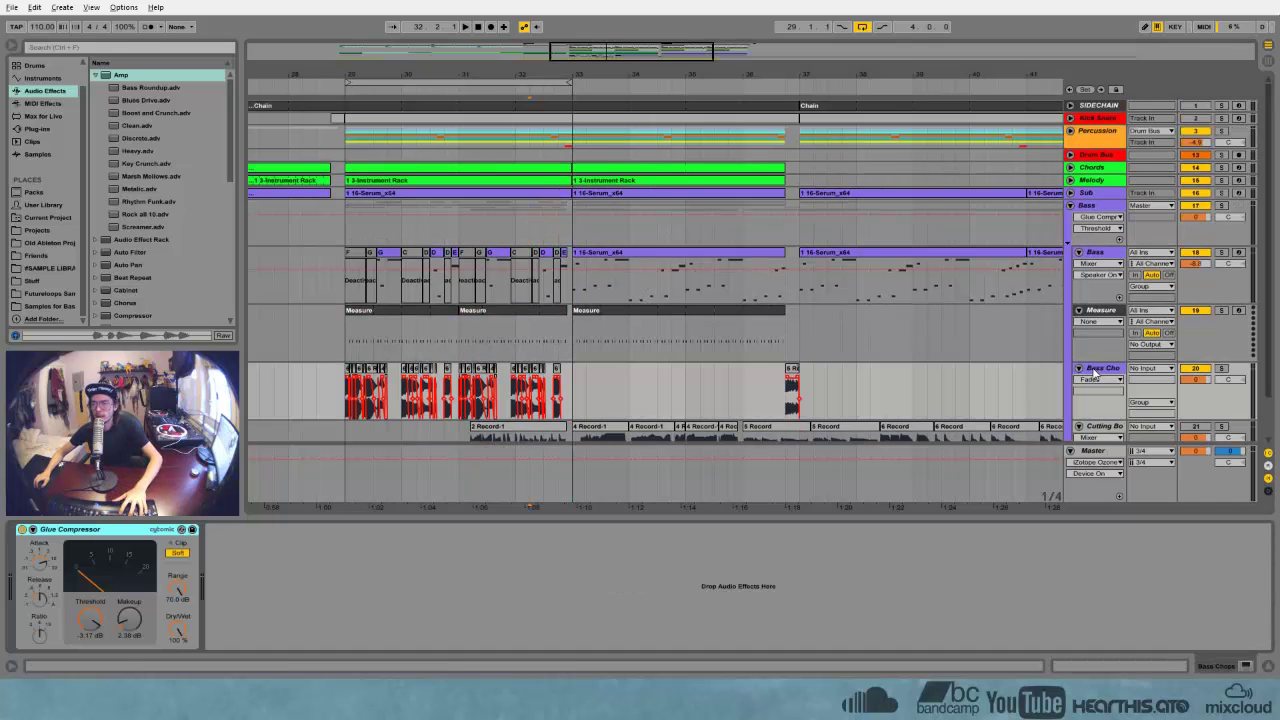
pyautogui.click(1104, 260)
pyautogui.click(279, 543)
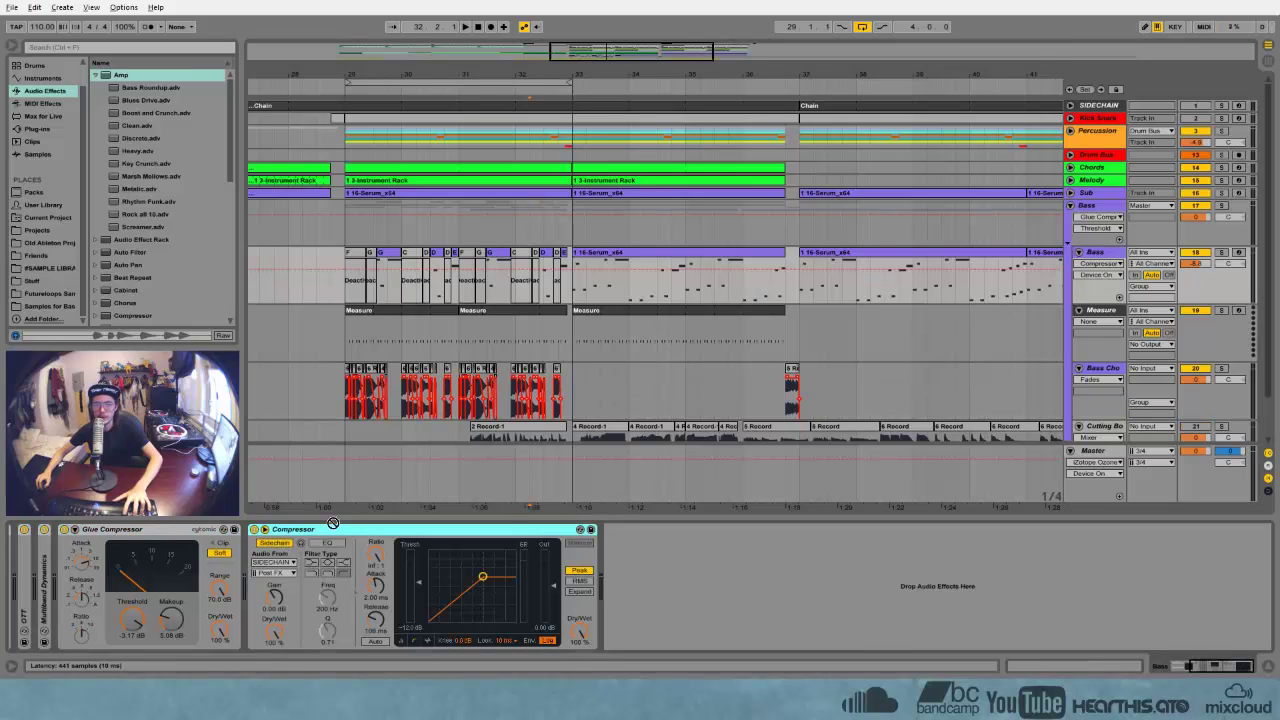
pyautogui.click(427, 388)
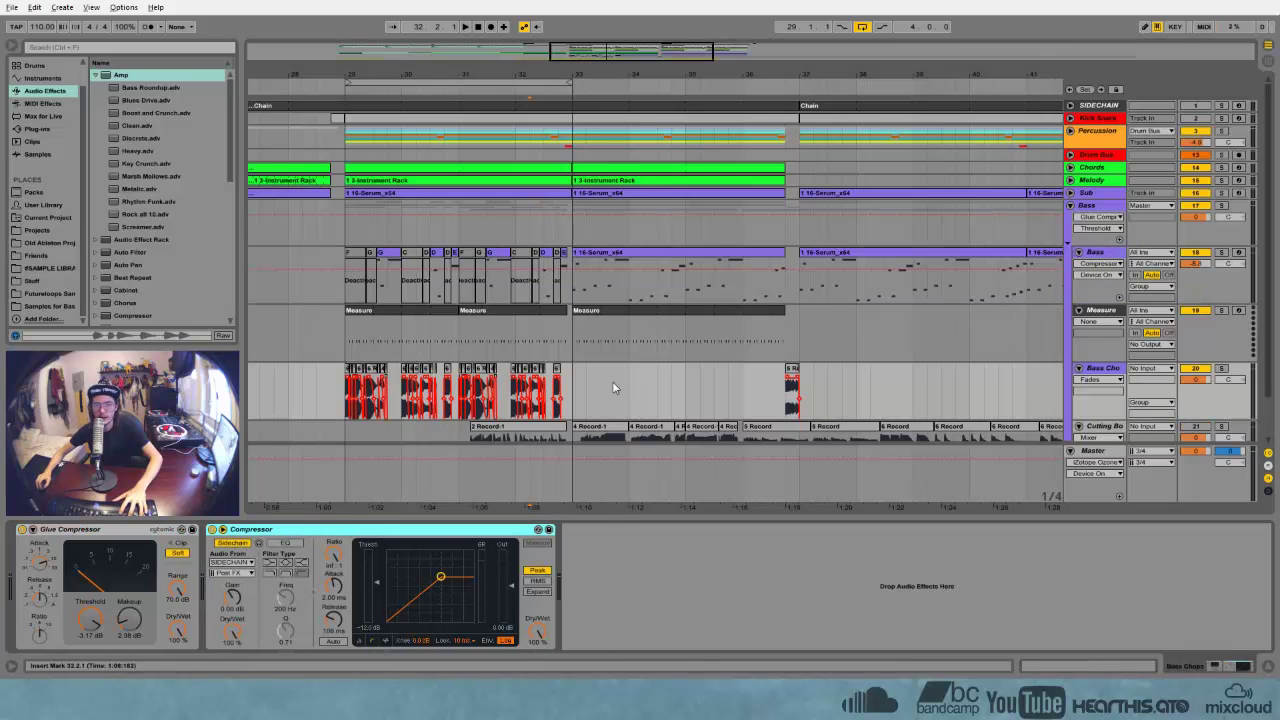
# Play the loop from 29.1.1 and check the sidechained Compressor on the Percussion track
pyautogui.press('space')
pyautogui.click(339, 345)
pyautogui.press('space')
pyautogui.press('space')
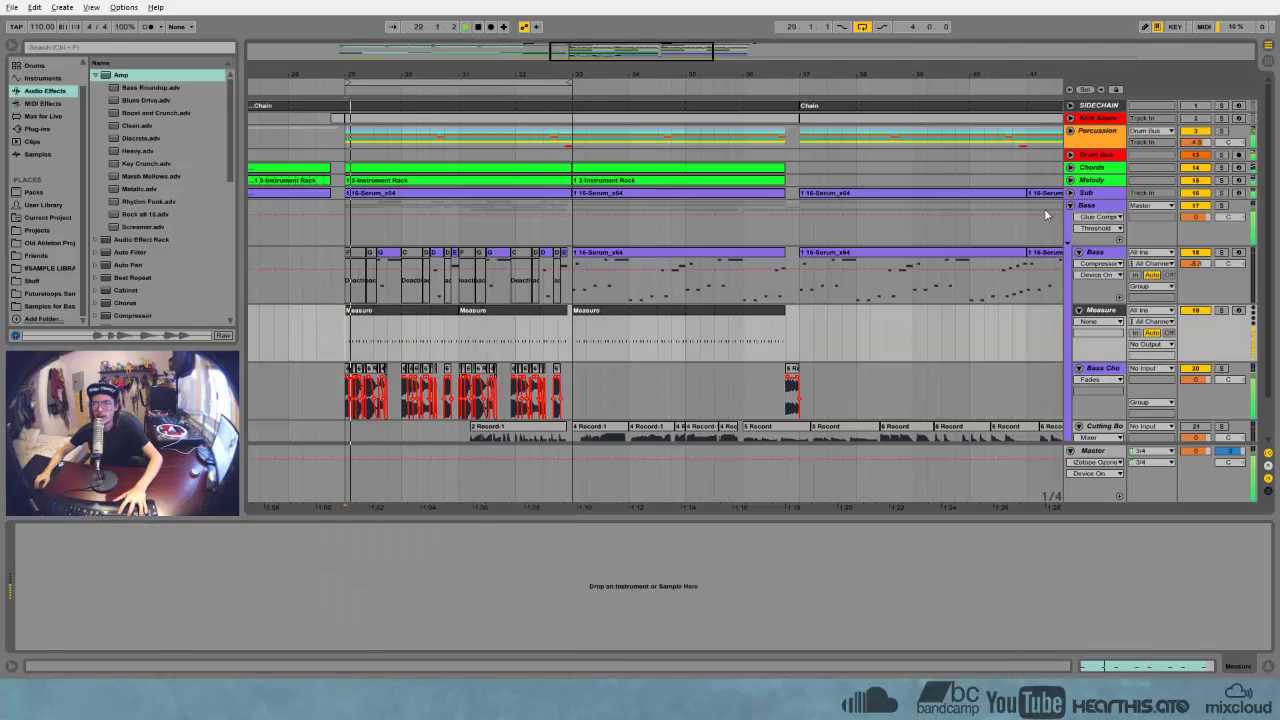
pyautogui.click(1112, 132)
pyautogui.click(22, 529)
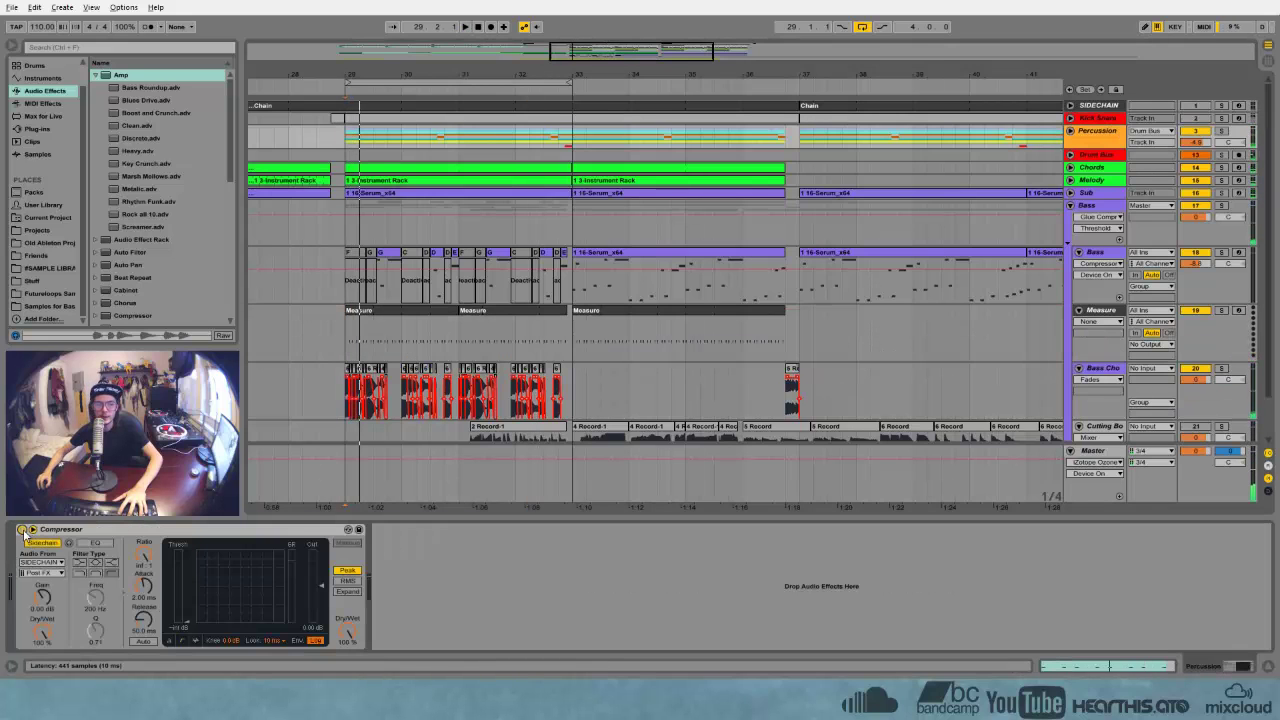
pyautogui.click(1193, 118)
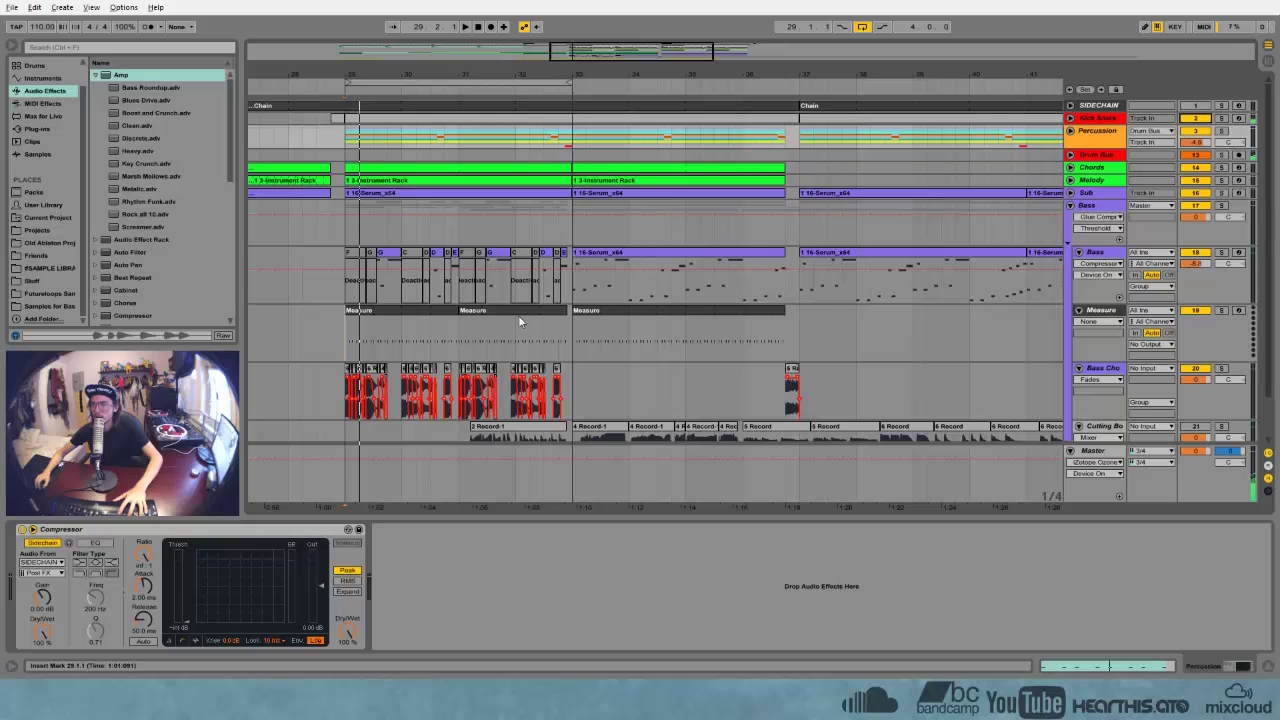
# Solo Bass Chops and audition its slices from 31.1.1
pyautogui.moveTo(392, 87); pyautogui.dragTo(563, 149)
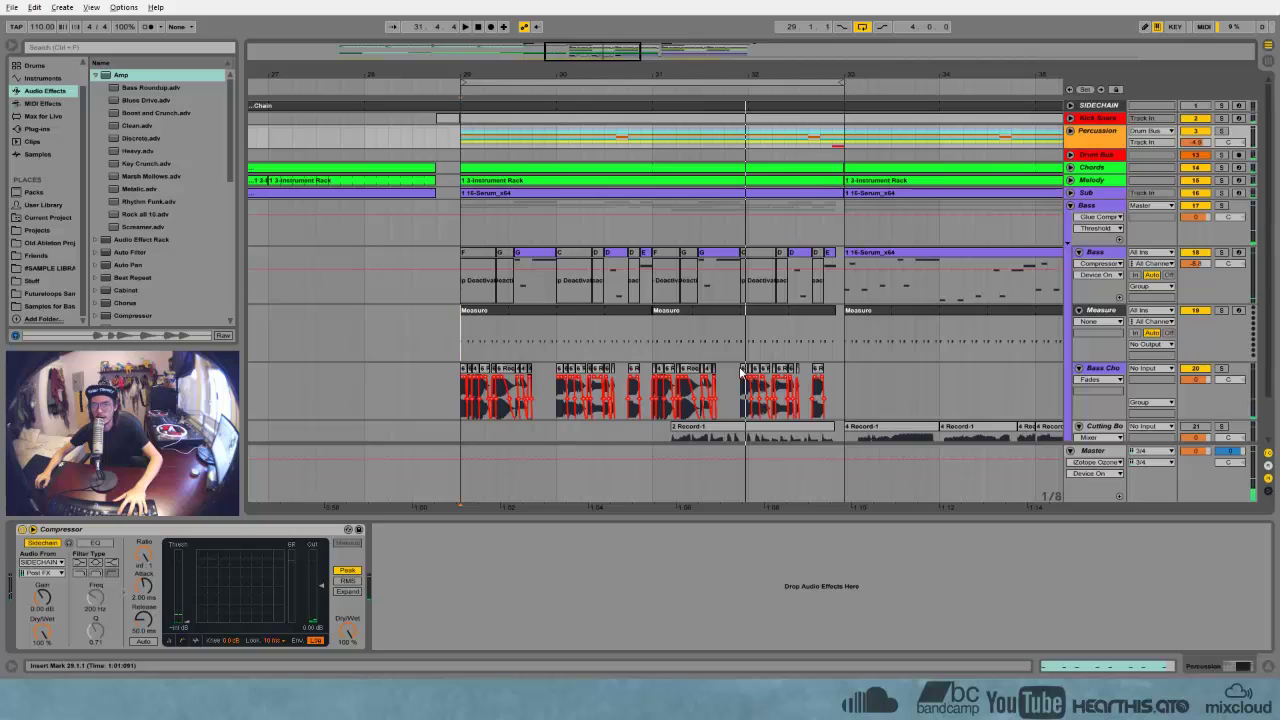
pyautogui.click(1221, 369)
pyautogui.click(655, 374)
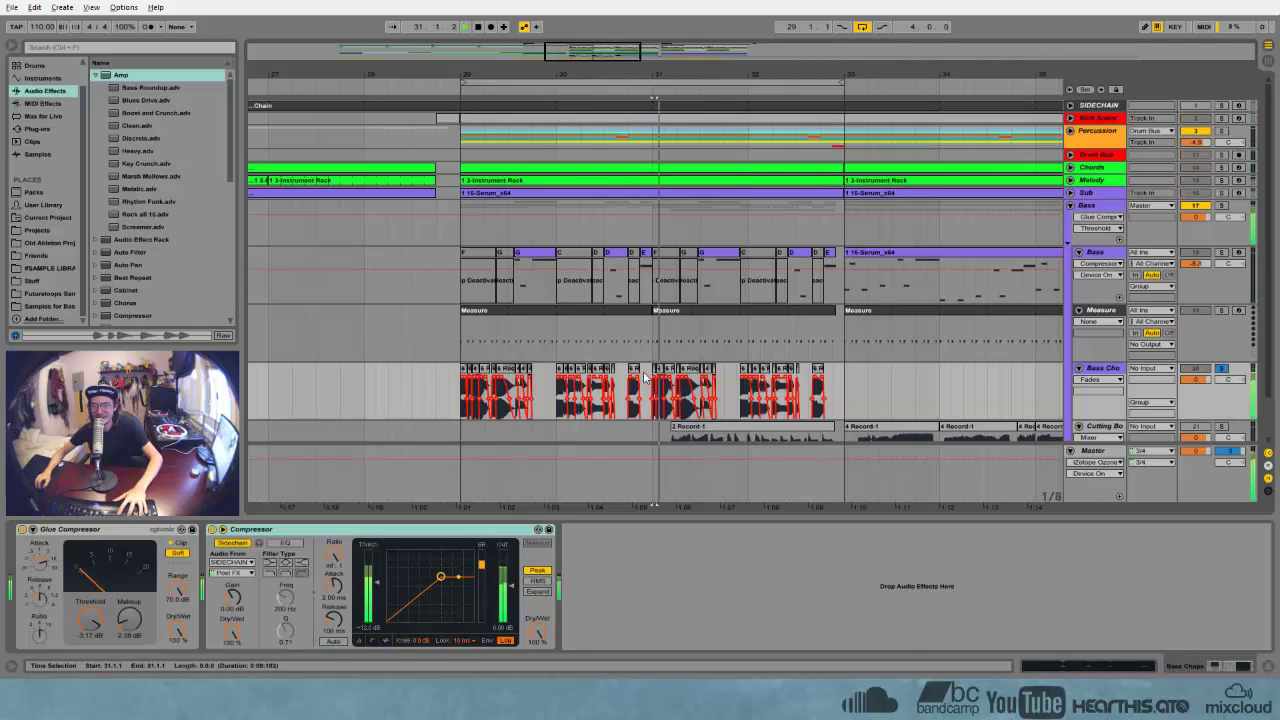
# Replace the Bass Chops clips from 31.1.1 onward with a duplicate of 29.1.1 to 31.1.1 and audition them with the full mix
pyautogui.moveTo(629, 390); pyautogui.dragTo(850, 387)
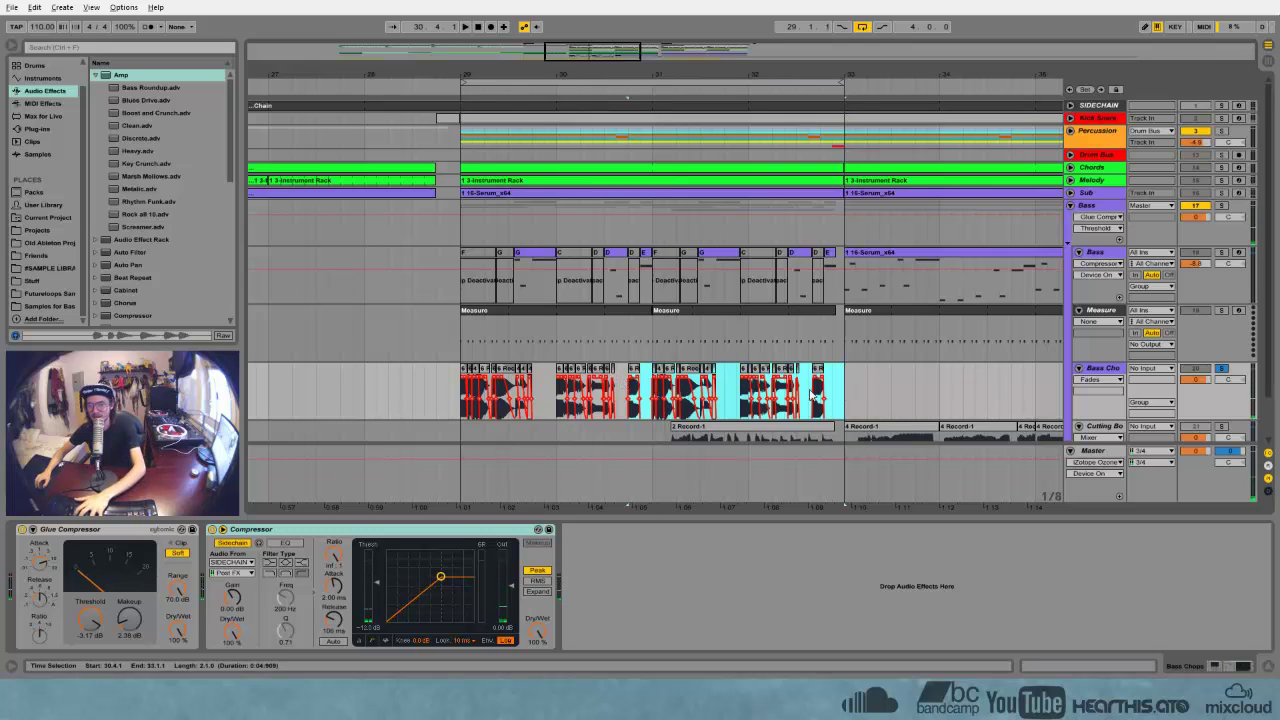
pyautogui.click(851, 387)
pyautogui.moveTo(651, 374); pyautogui.dragTo(871, 378)
pyautogui.press('Delete')
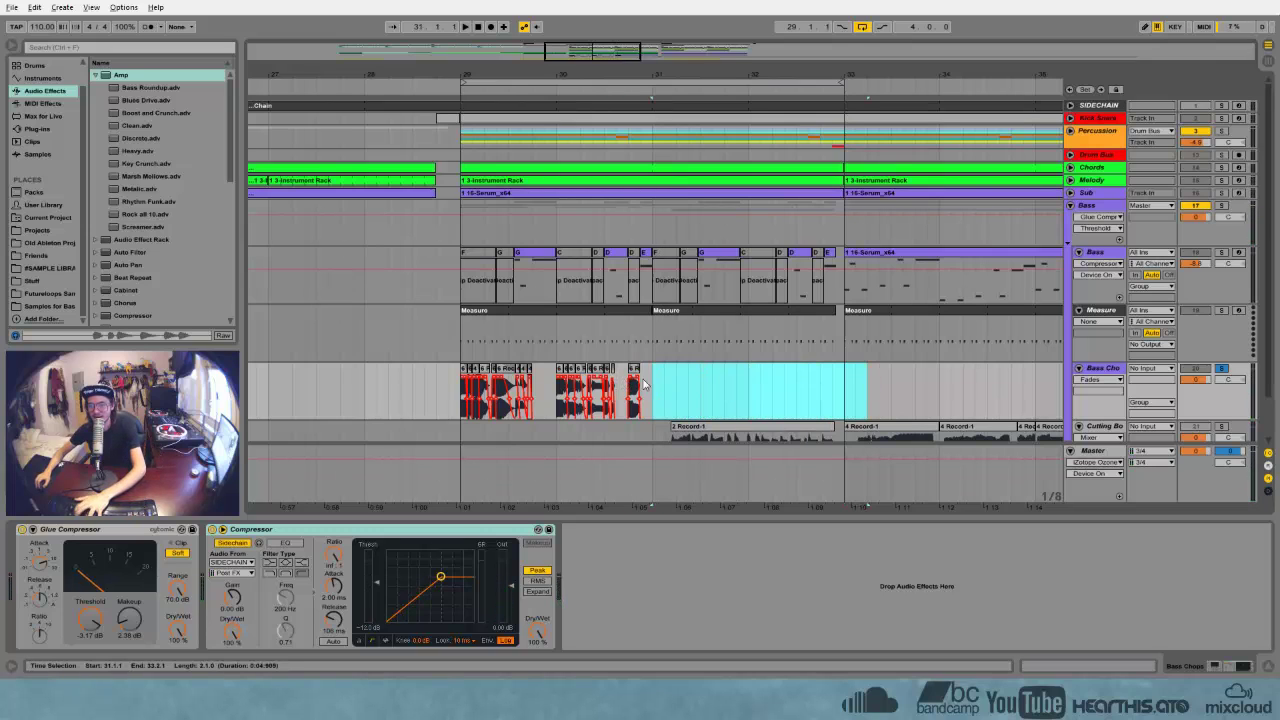
pyautogui.moveTo(651, 382); pyautogui.dragTo(530, 383)
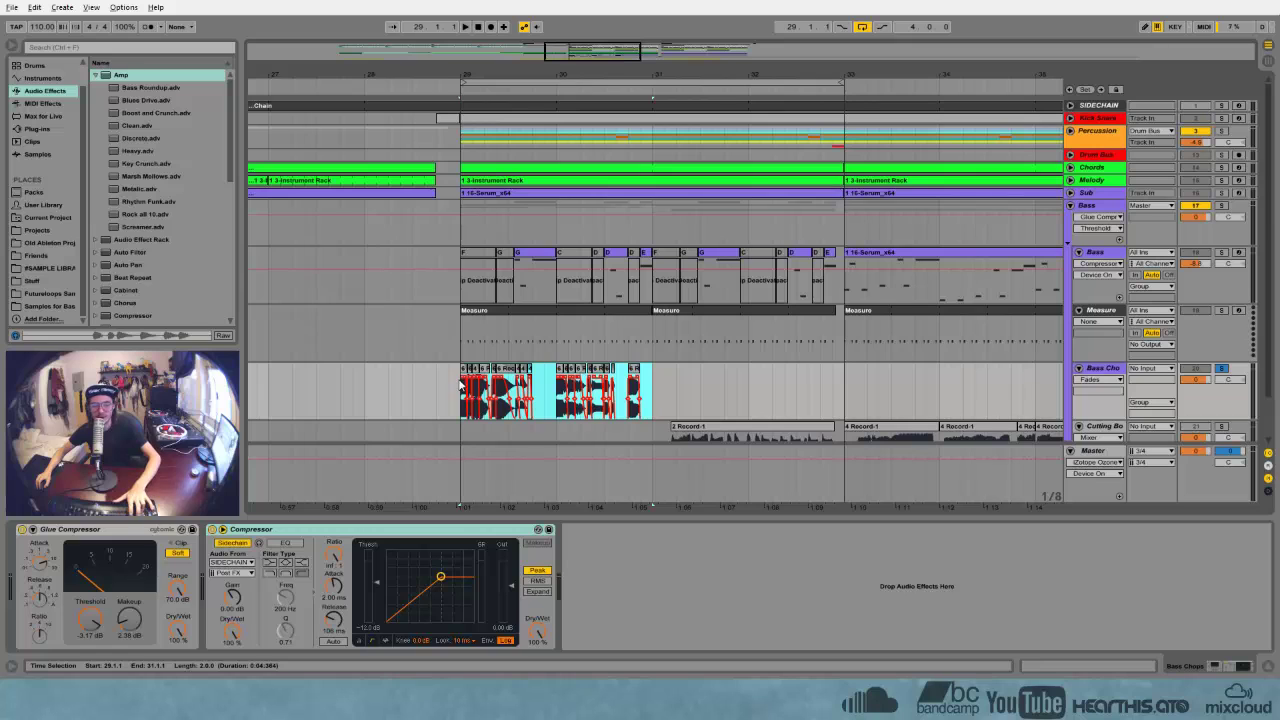
pyautogui.hotkey('ctrl', 'd')
pyautogui.press('space')
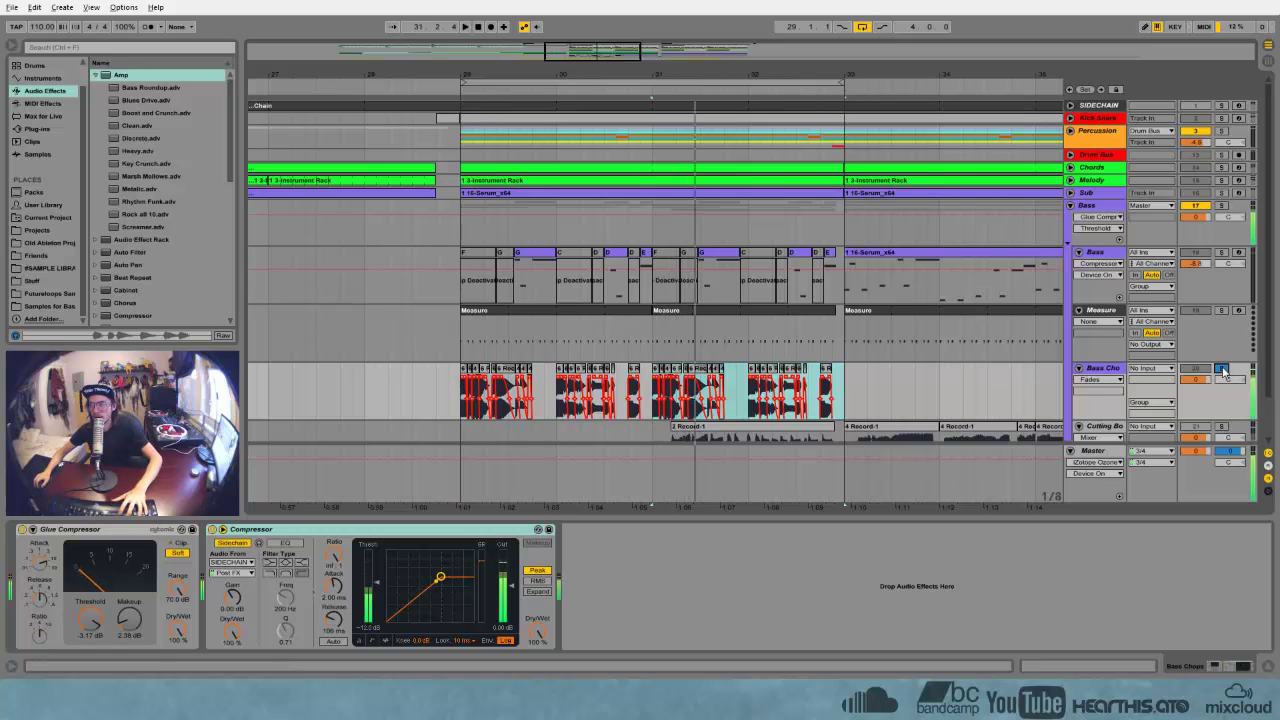
pyautogui.click(882, 385)
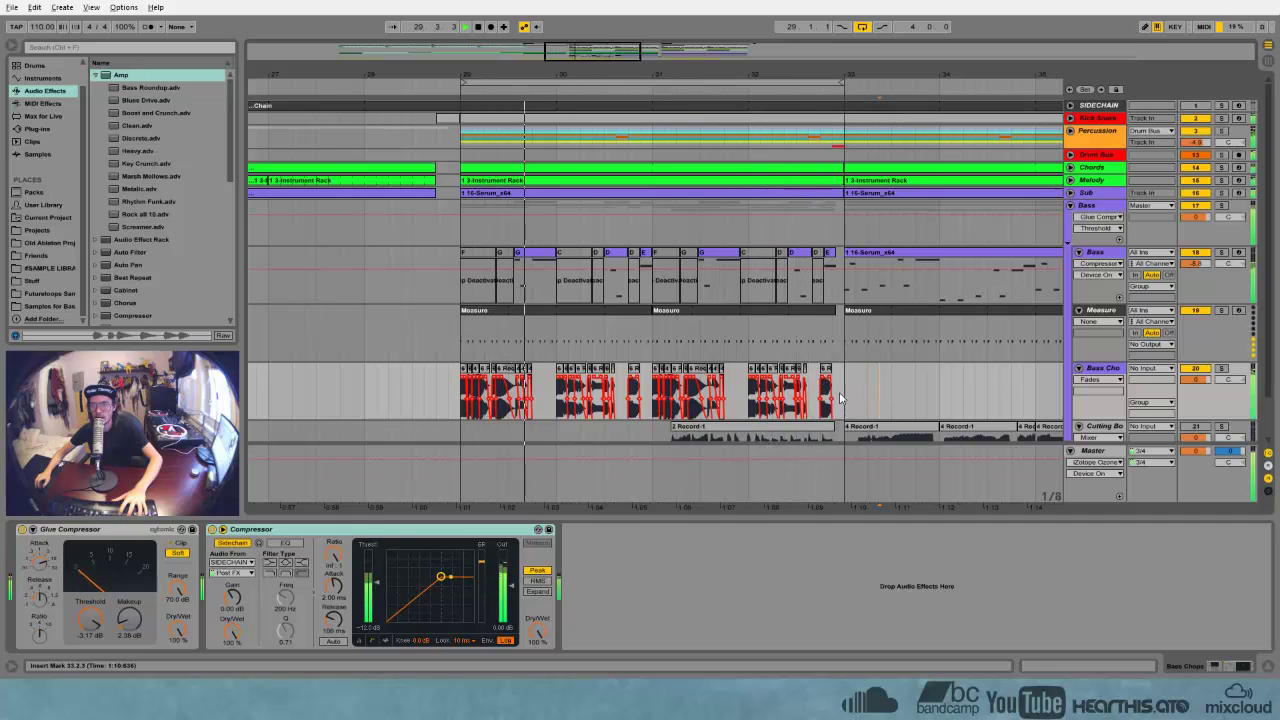
# Replace the Bass track clips from 31.1.1 to 33.1.1 with a duplicate of 29.1.1 to 31.1.1 and play from 29.1.1
pyautogui.moveTo(652, 275); pyautogui.dragTo(840, 292)
pyautogui.press('space')
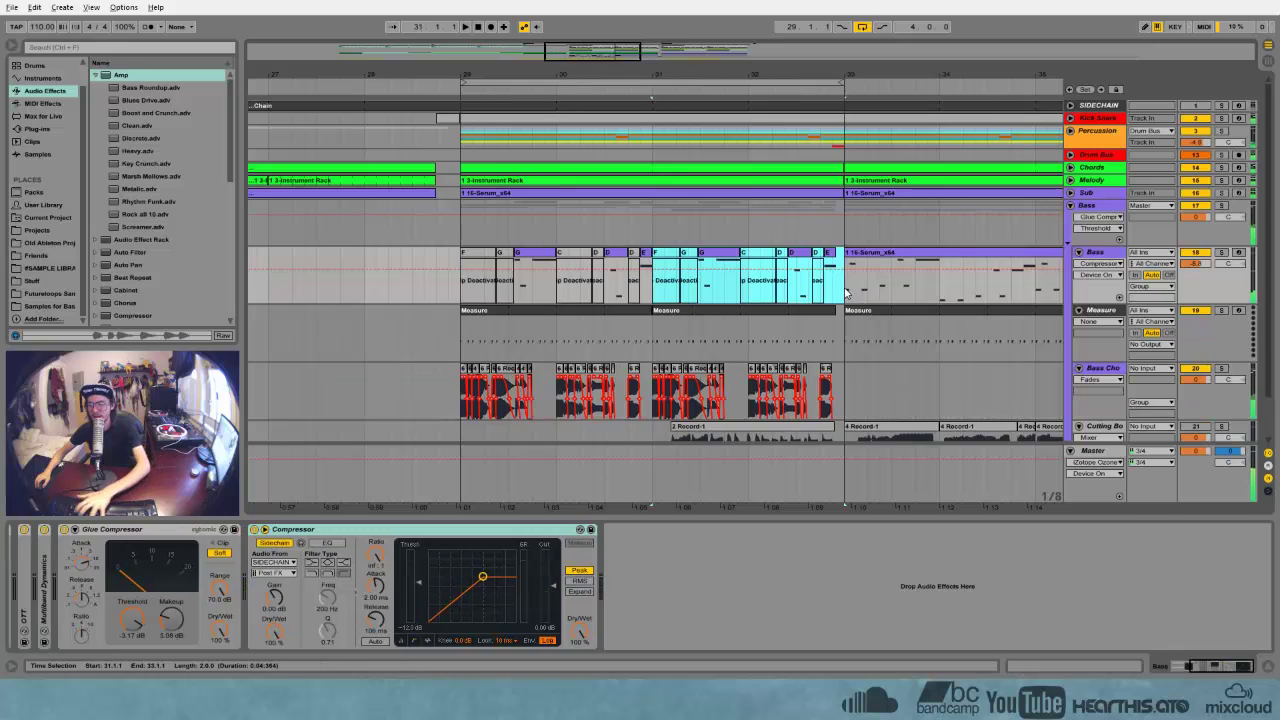
pyautogui.moveTo(654, 285); pyautogui.dragTo(463, 290)
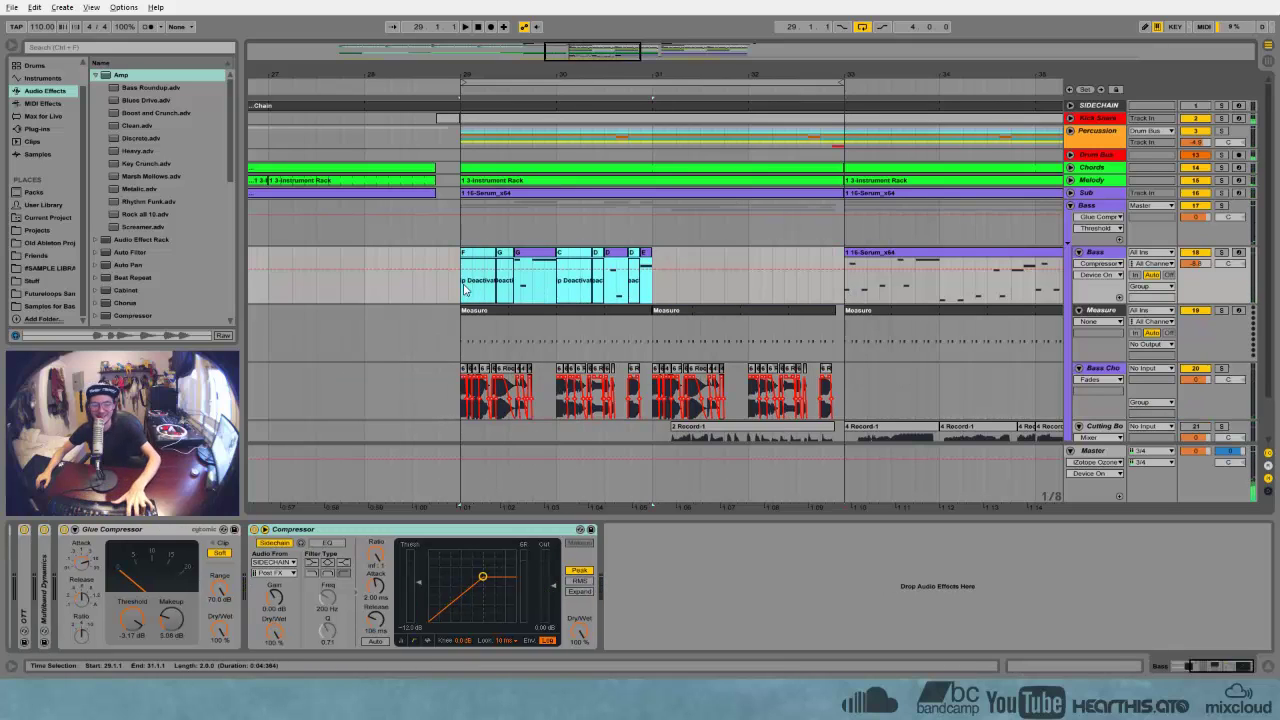
pyautogui.hotkey('ctrl', 'd')
pyautogui.click(463, 290)
pyautogui.press('space')
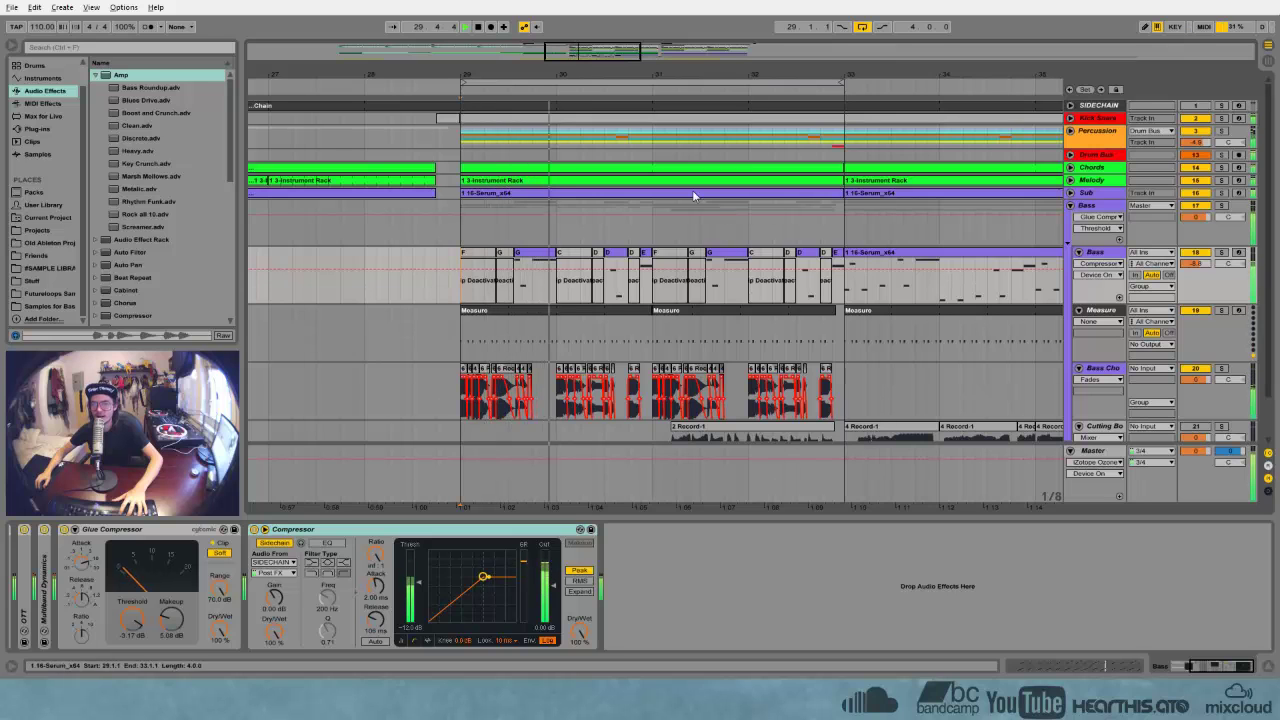
# Lower the threshold of the sidechained Compressor on Bass Chops during playback
pyautogui.moveTo(654, 76); pyautogui.dragTo(623, 71)
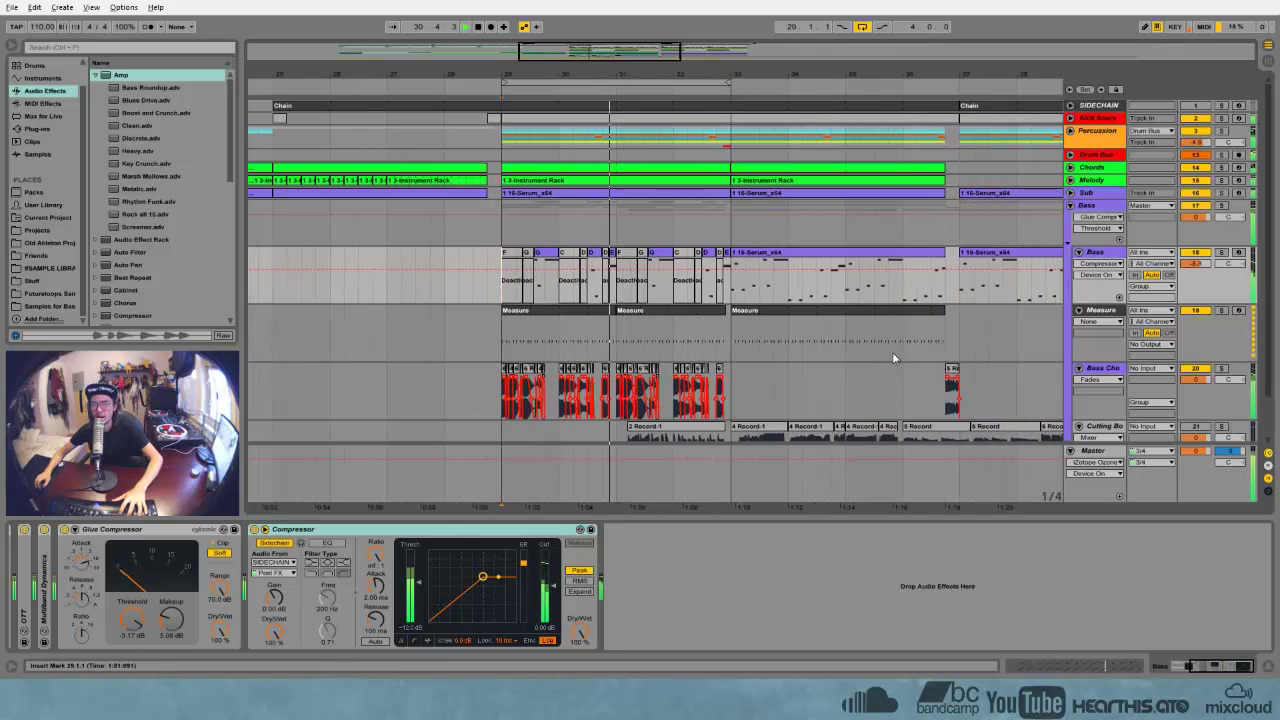
pyautogui.doubleClick(1102, 368)
pyautogui.moveTo(381, 591); pyautogui.dragTo(381, 611)
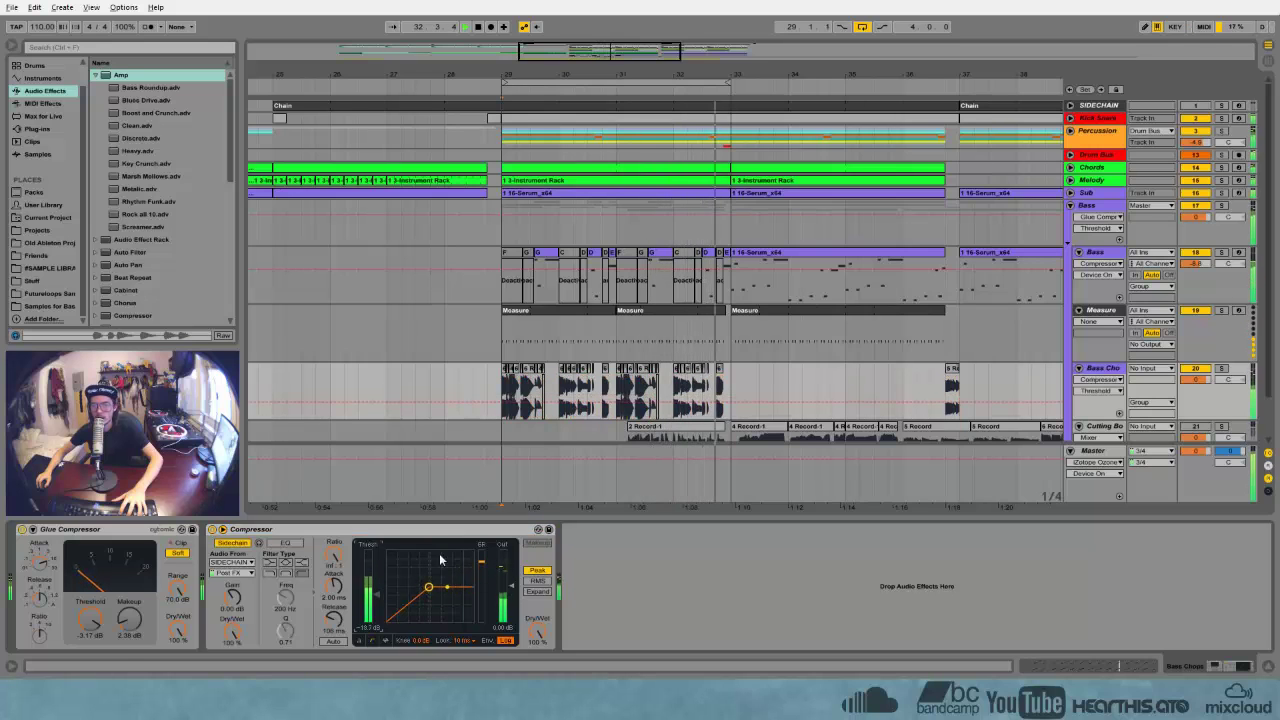
pyautogui.click(745, 381)
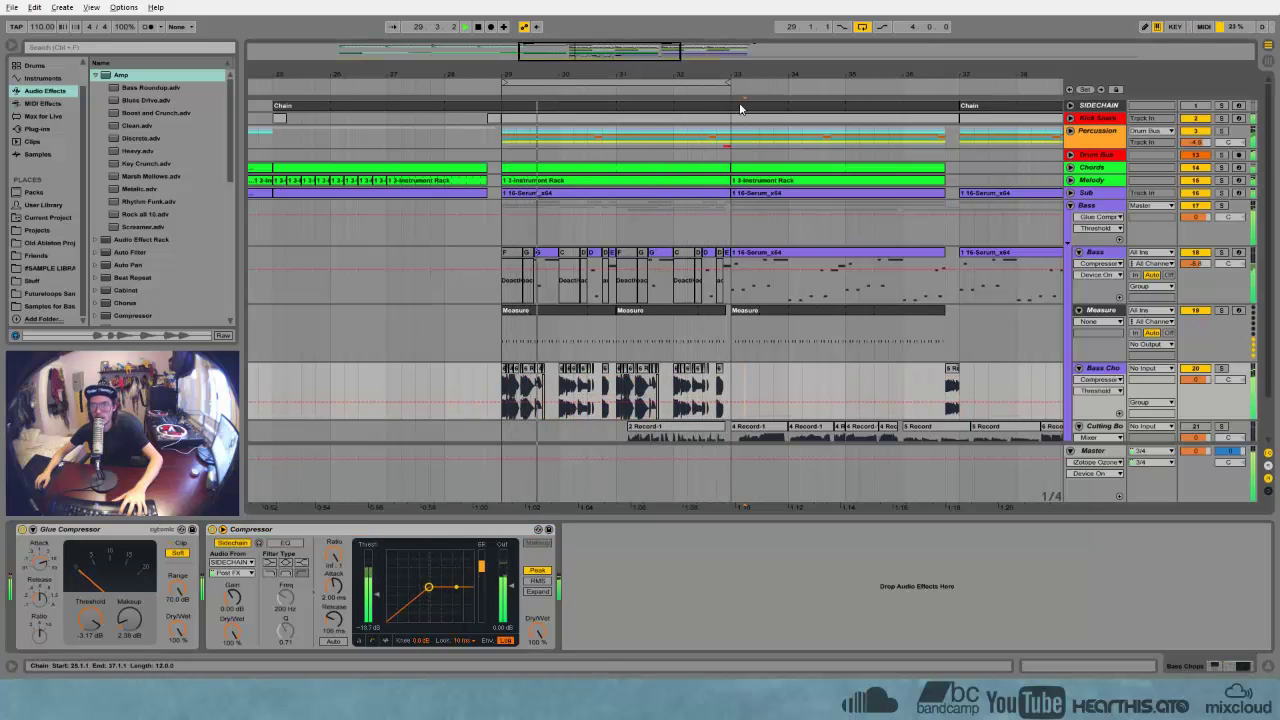
# Copy the end of the Bass track's Serum clip from 36.3.1 to 32.3.1 and extend the copy to 33.1.1
pyautogui.moveTo(738, 75); pyautogui.dragTo(722, 252)
pyautogui.moveTo(587, 75); pyautogui.dragTo(592, 8)
pyautogui.click(779, 281)
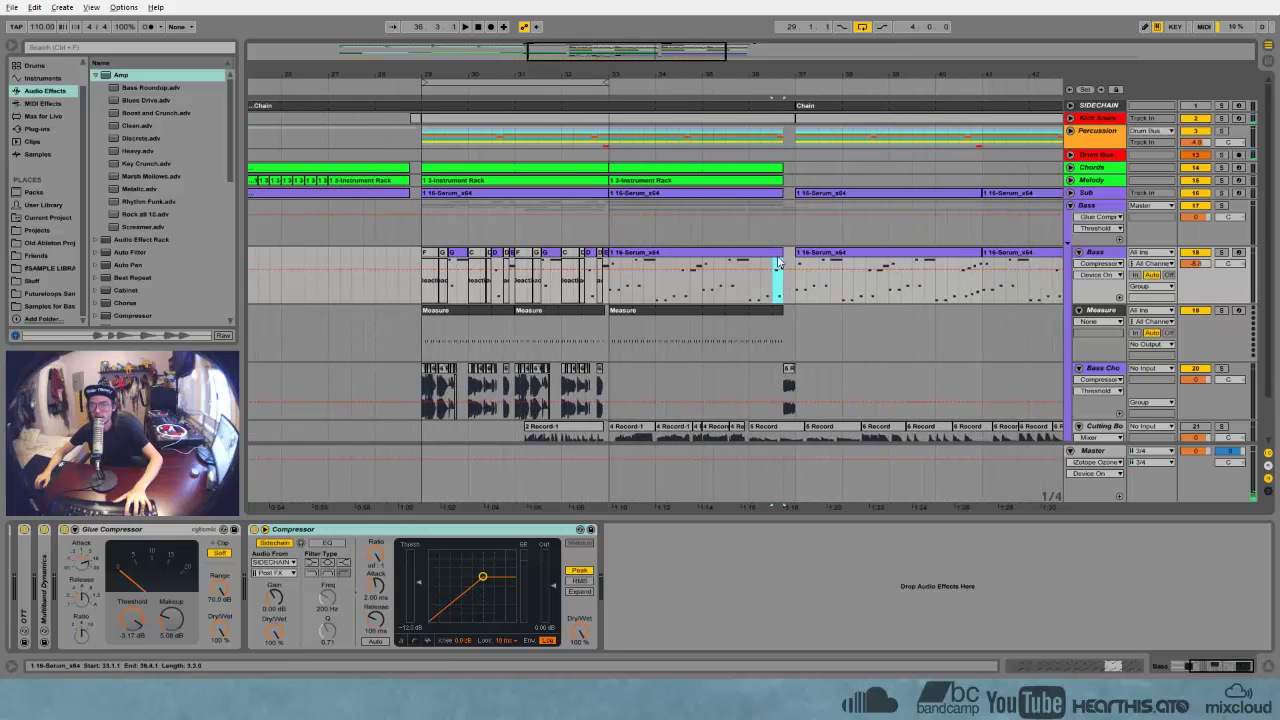
pyautogui.click(628, 275)
pyautogui.click(592, 268)
pyautogui.moveTo(592, 268); pyautogui.dragTo(604, 268)
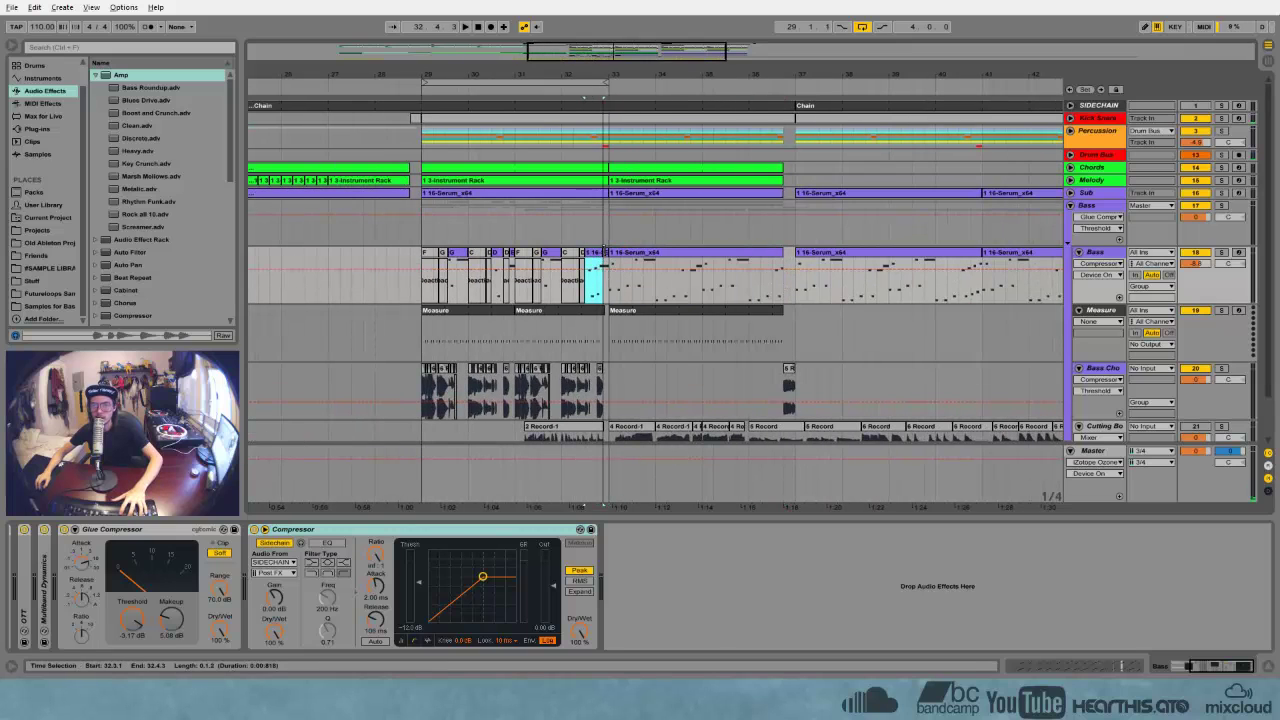
pyautogui.moveTo(588, 75); pyautogui.dragTo(516, 328)
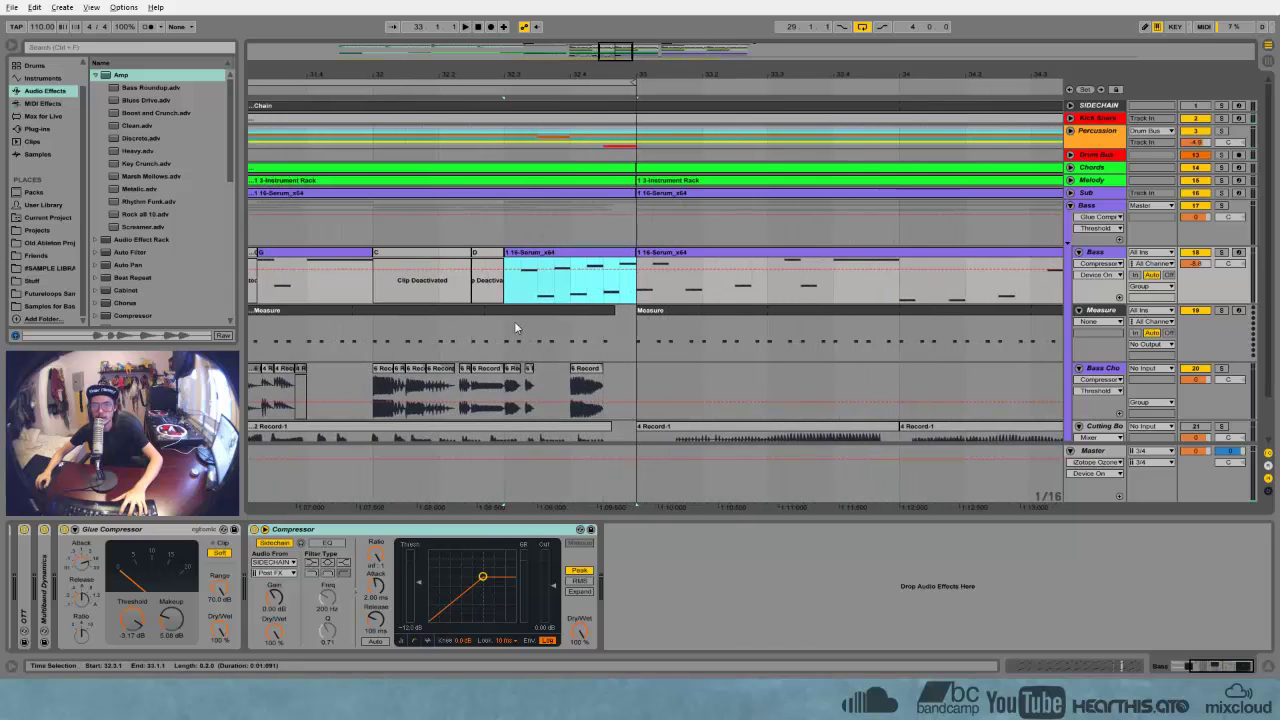
# Delete the Bass Chops slice at 32.4.1 and audition the phrase ending
pyautogui.click(505, 383)
pyautogui.press('space')
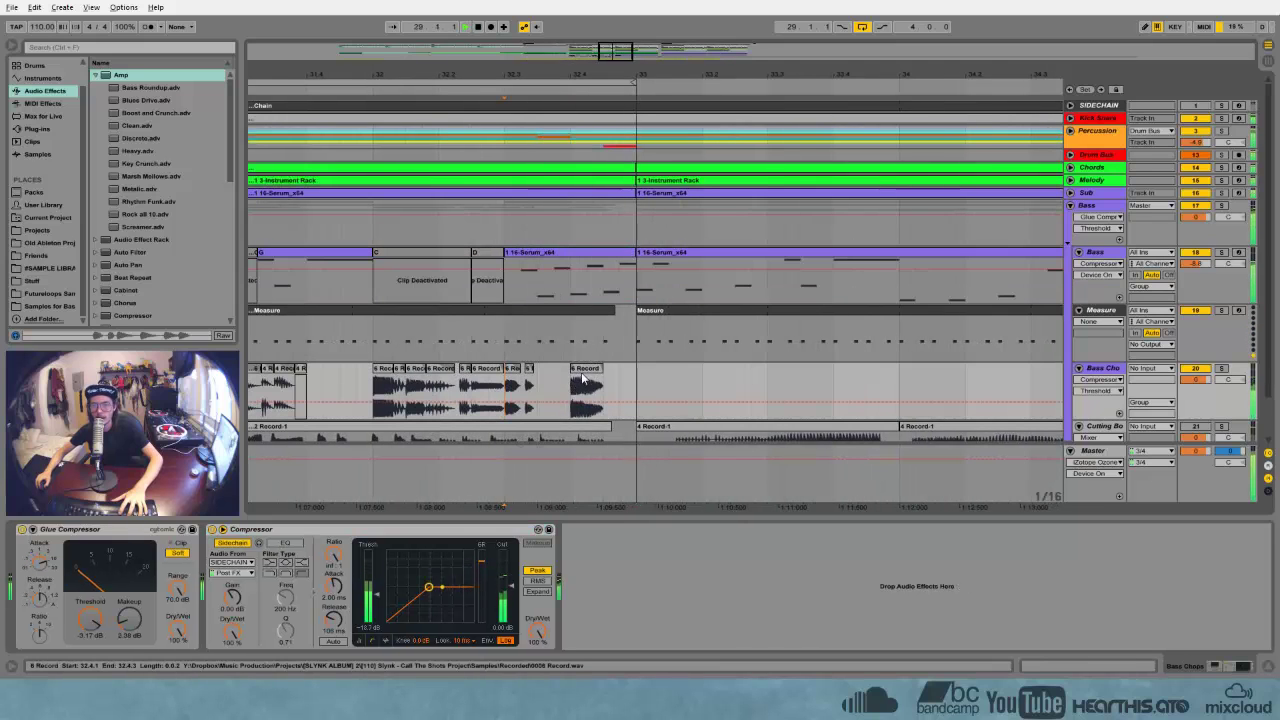
pyautogui.click(583, 378)
pyautogui.press('Delete')
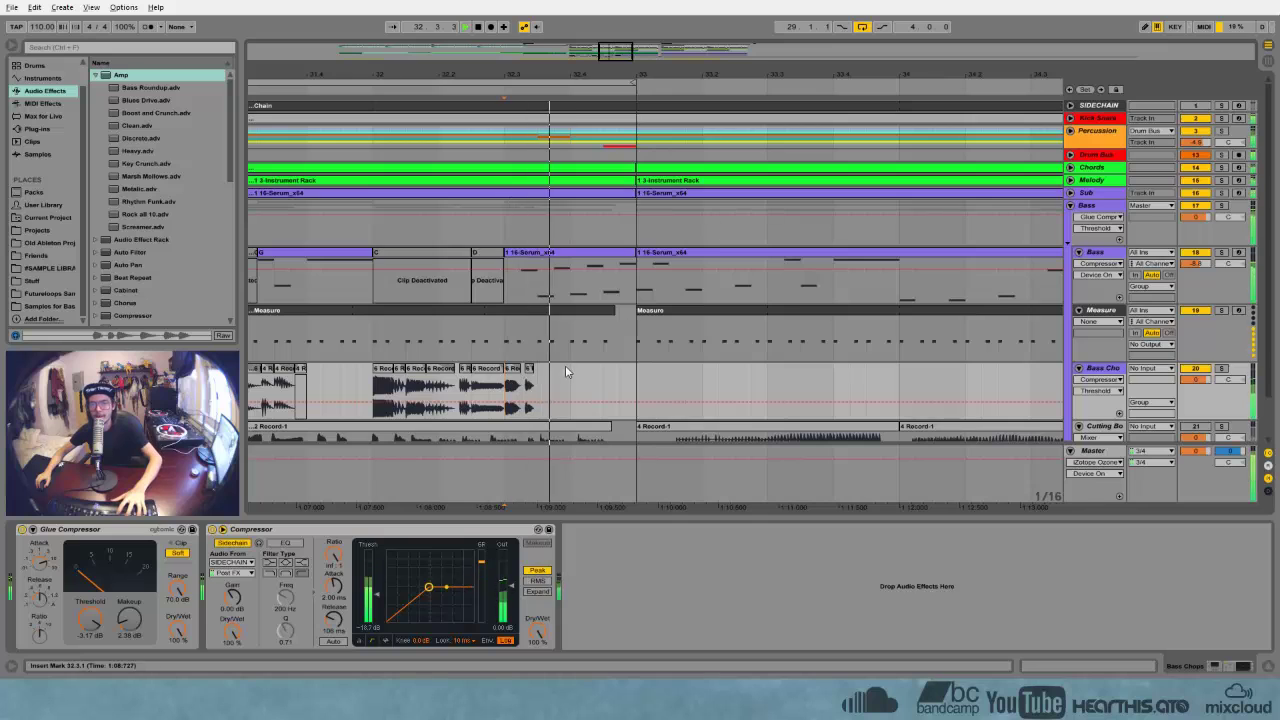
pyautogui.scroll(-2, 568, 371)
pyautogui.press('space')
pyautogui.press('space')
pyautogui.press('space')
# Solo the Cutting Board track, audition its last recorded slices, and copy the one near 75.3.3 to 33.1.1 on Bass Chops
pyautogui.moveTo(604, 75); pyautogui.dragTo(545, 2)
pyautogui.click(1221, 378)
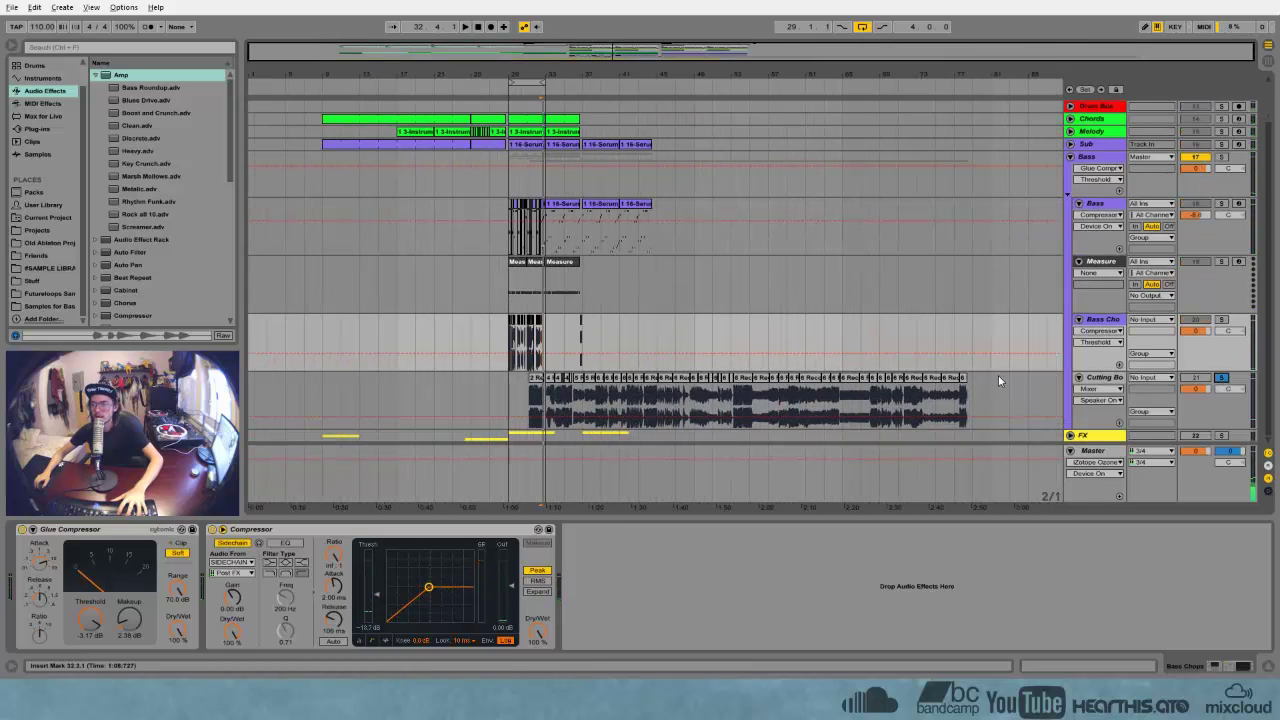
pyautogui.click(952, 379)
pyautogui.press('space')
pyautogui.click(934, 380)
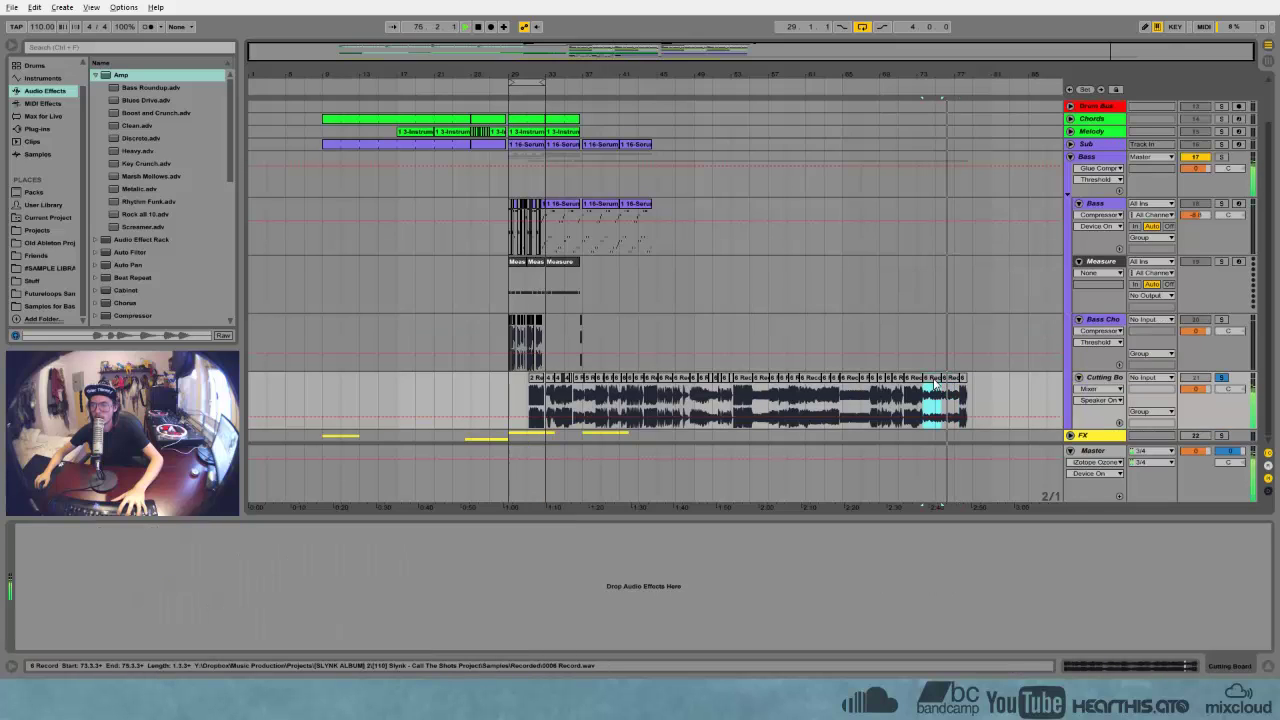
pyautogui.click(952, 381)
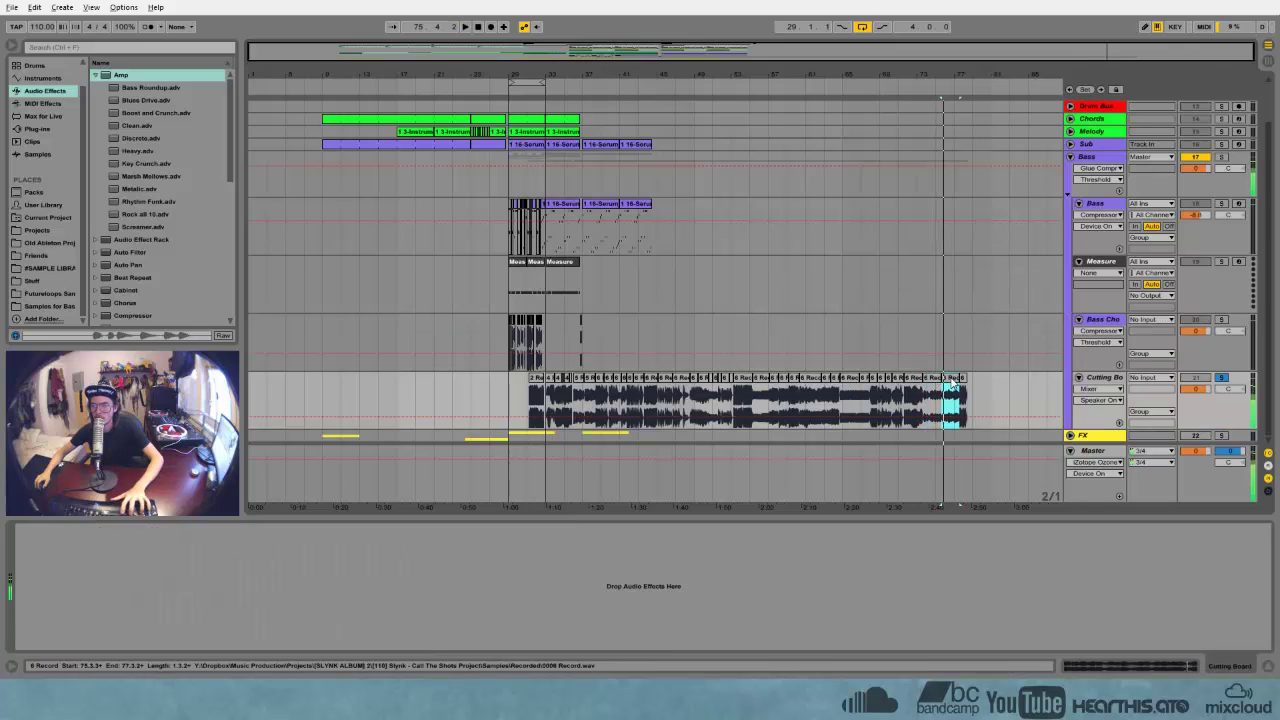
pyautogui.moveTo(952, 381); pyautogui.dragTo(555, 322)
# Audition the Cutting Board slices around bars 68 to 71 and copy the one near 70.2.2 to 35.1.1 on Bass Chops
pyautogui.click(875, 379)
pyautogui.press('space')
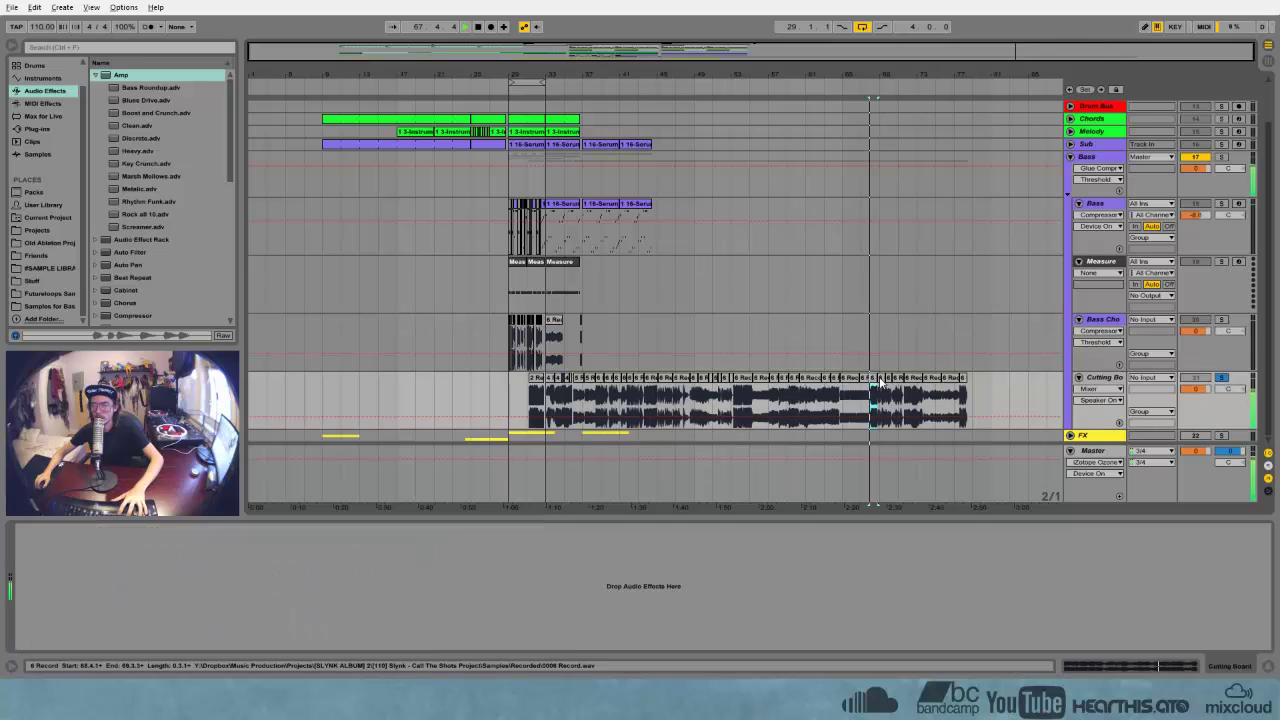
pyautogui.click(882, 381)
pyautogui.press('space')
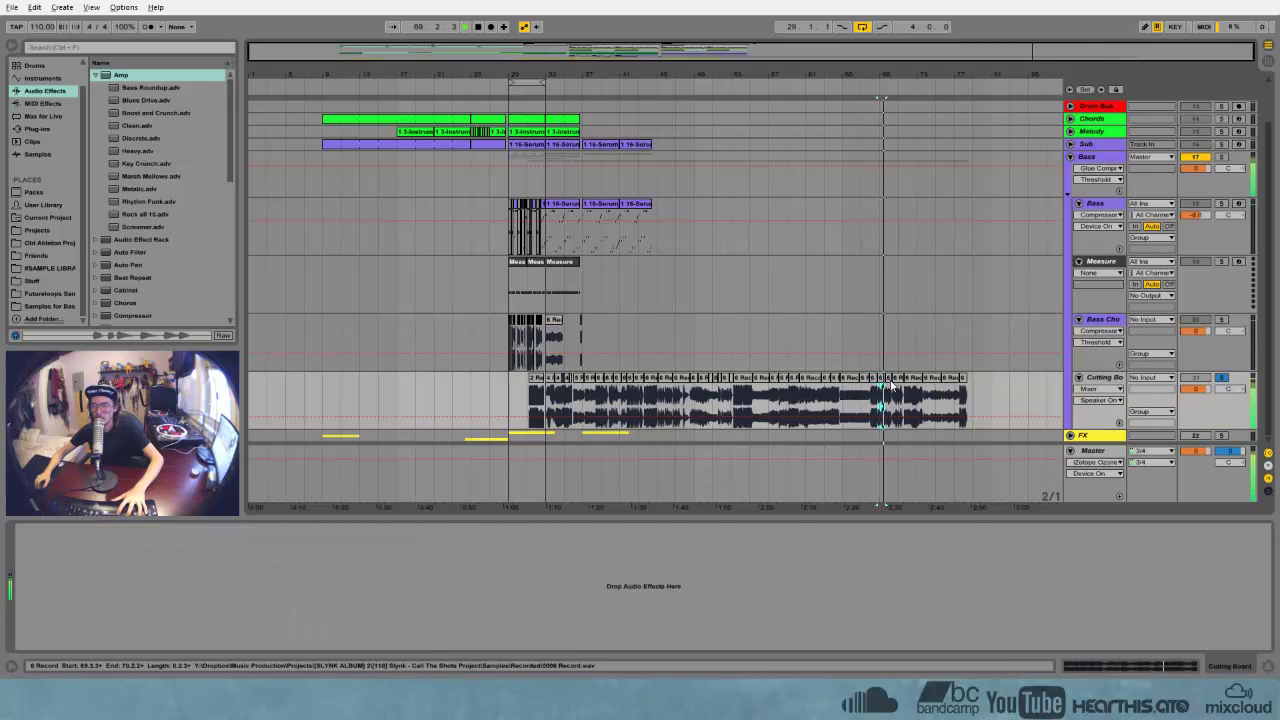
pyautogui.press('space')
pyautogui.press('space')
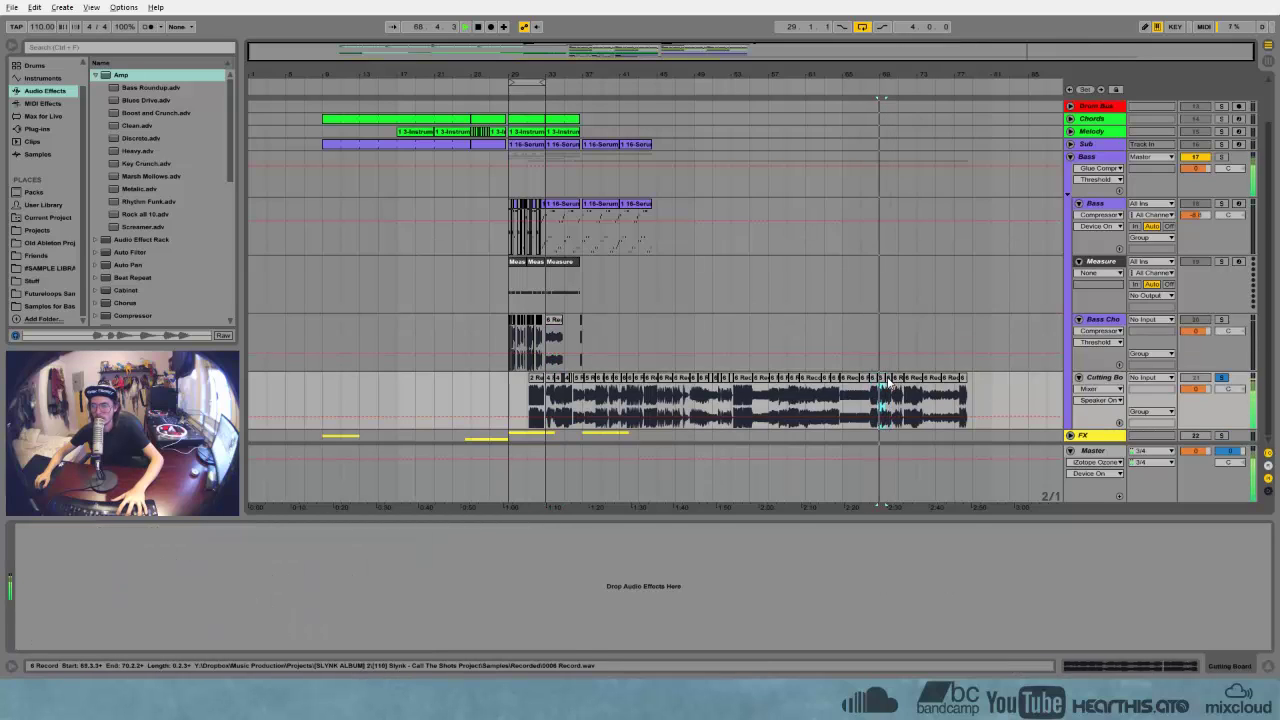
pyautogui.click(897, 381)
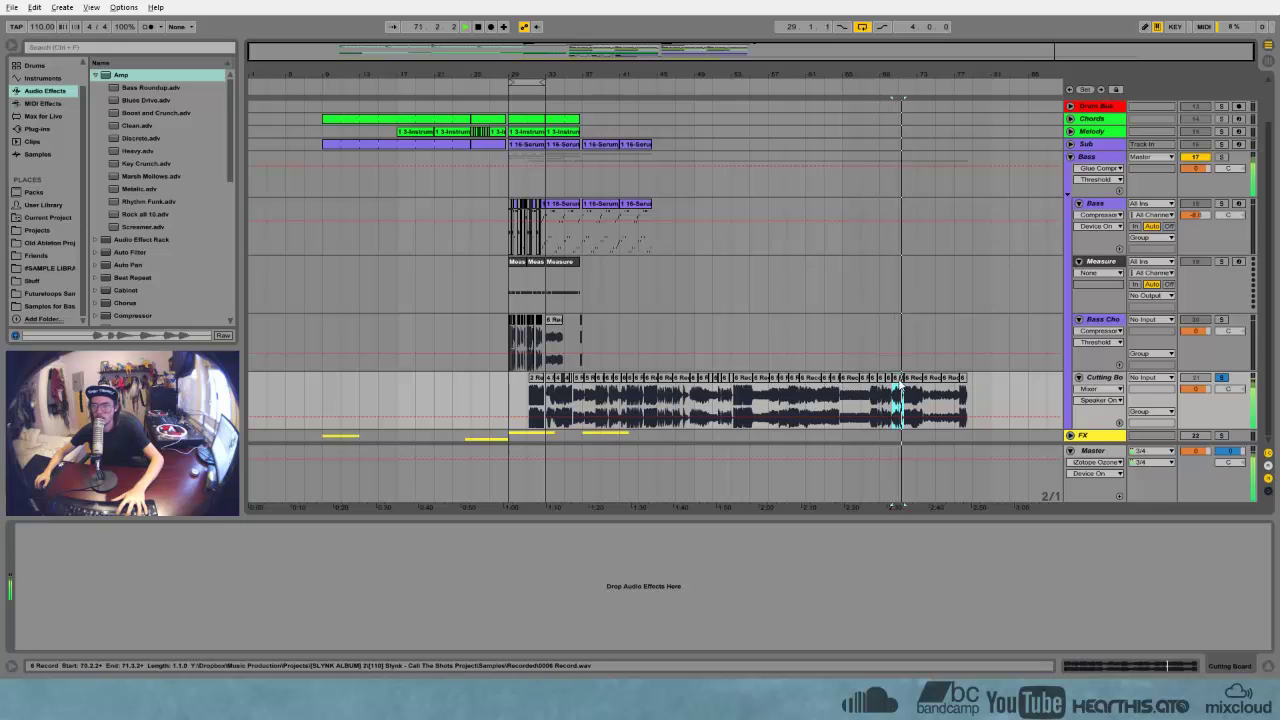
pyautogui.press('space')
pyautogui.moveTo(899, 379); pyautogui.dragTo(569, 338)
# Insert a new audio track directly below Bass Chops
pyautogui.moveTo(552, 78); pyautogui.dragTo(759, 140)
pyautogui.click(1111, 320)
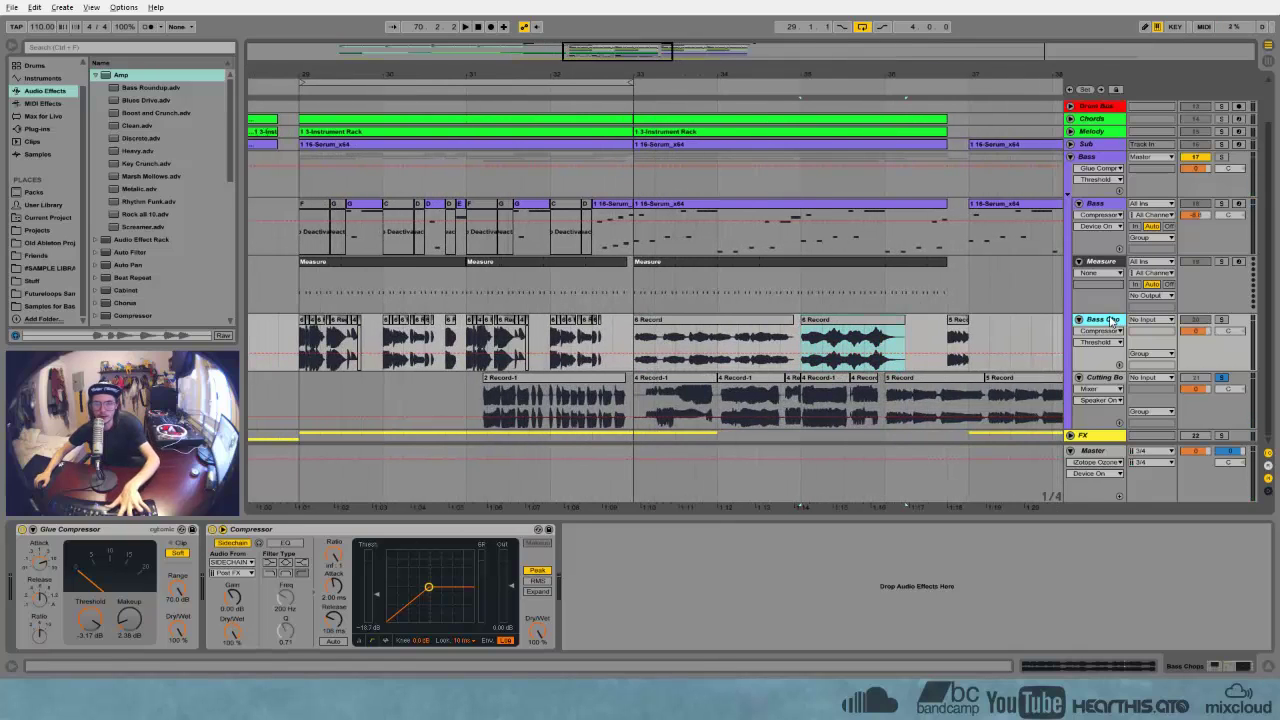
pyautogui.hotkey('ctrl', 't')
# Move the sample start of the Bass Chops clip at 33.1.1 slightly later, to the onset of its first note
pyautogui.click(676, 352)
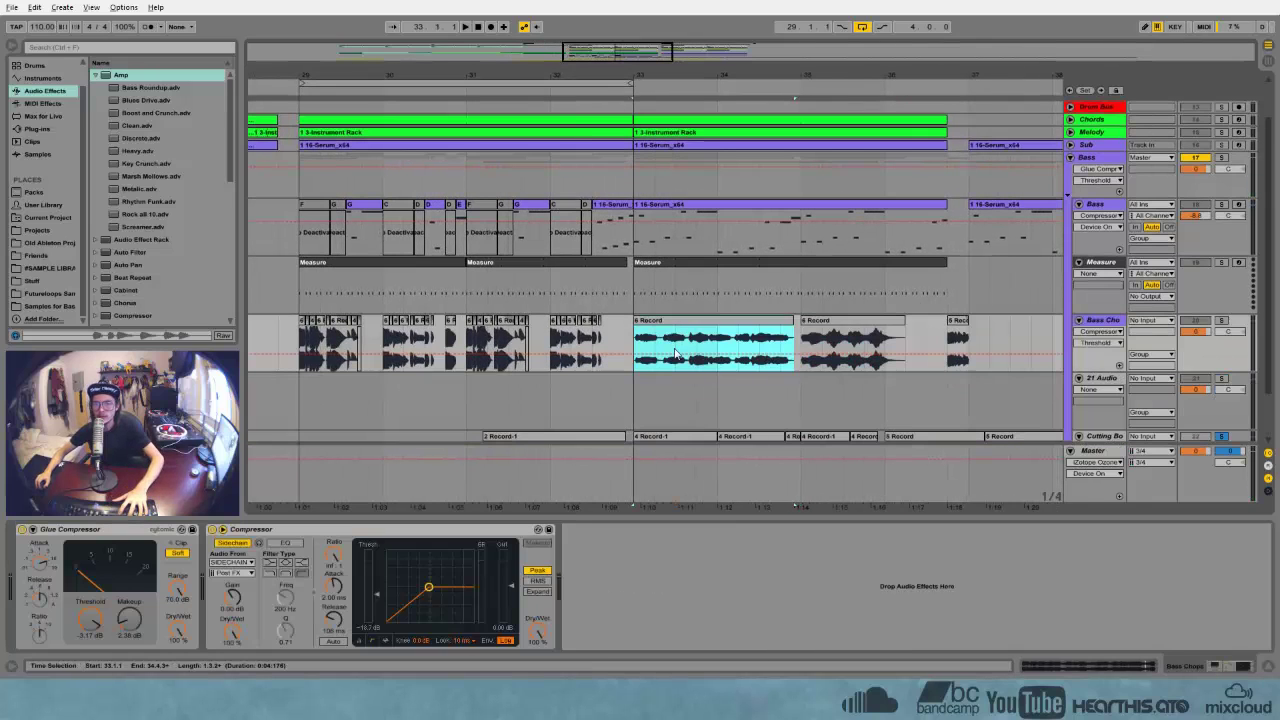
pyautogui.press('z')
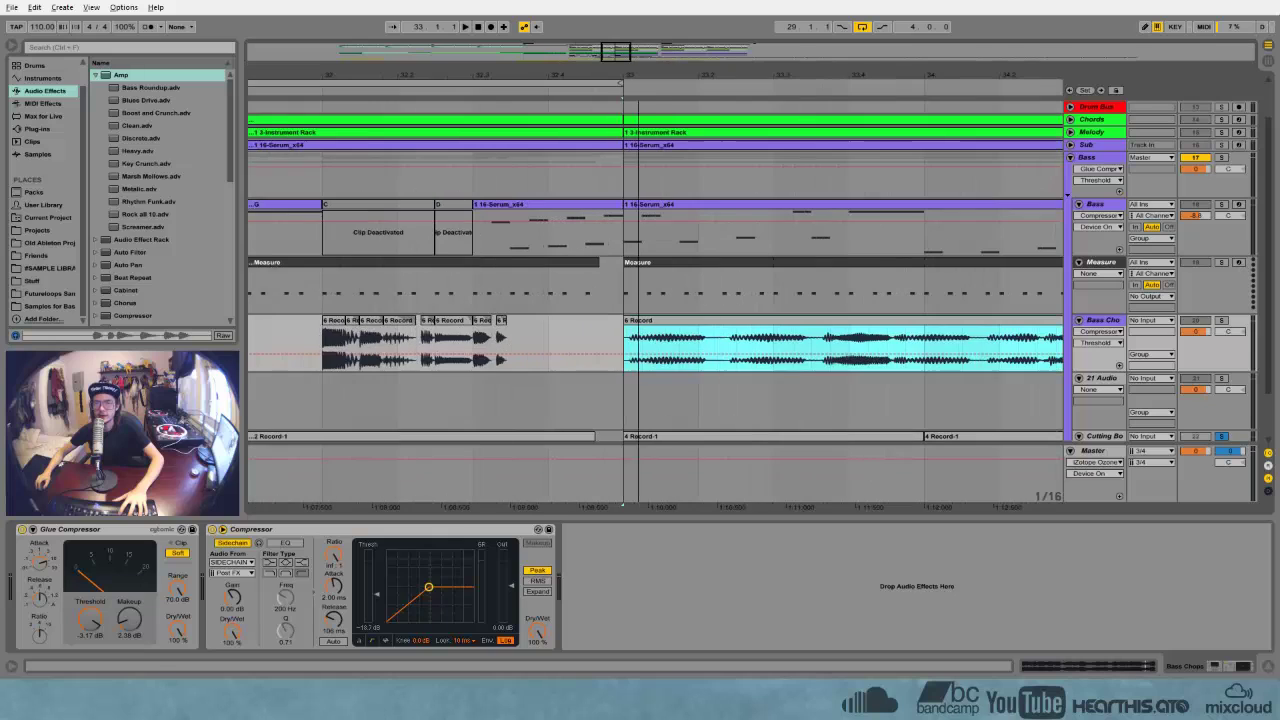
pyautogui.doubleClick(657, 327)
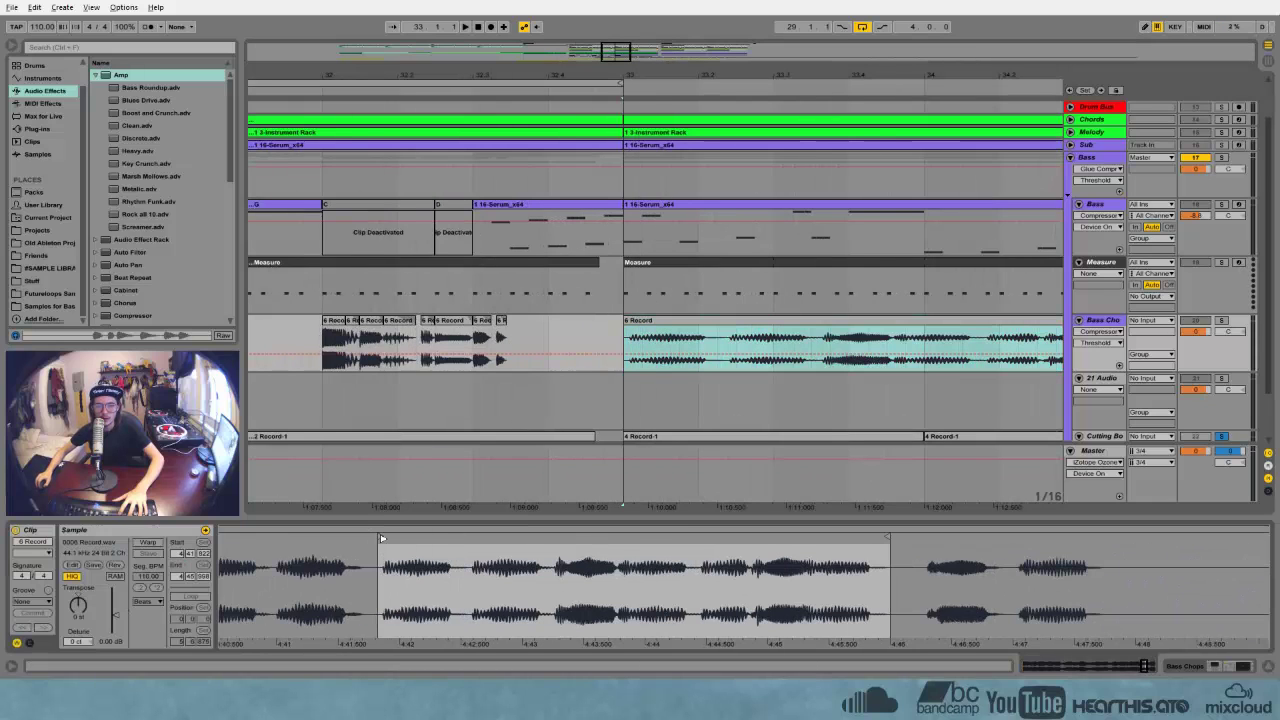
pyautogui.moveTo(381, 538); pyautogui.dragTo(386, 538)
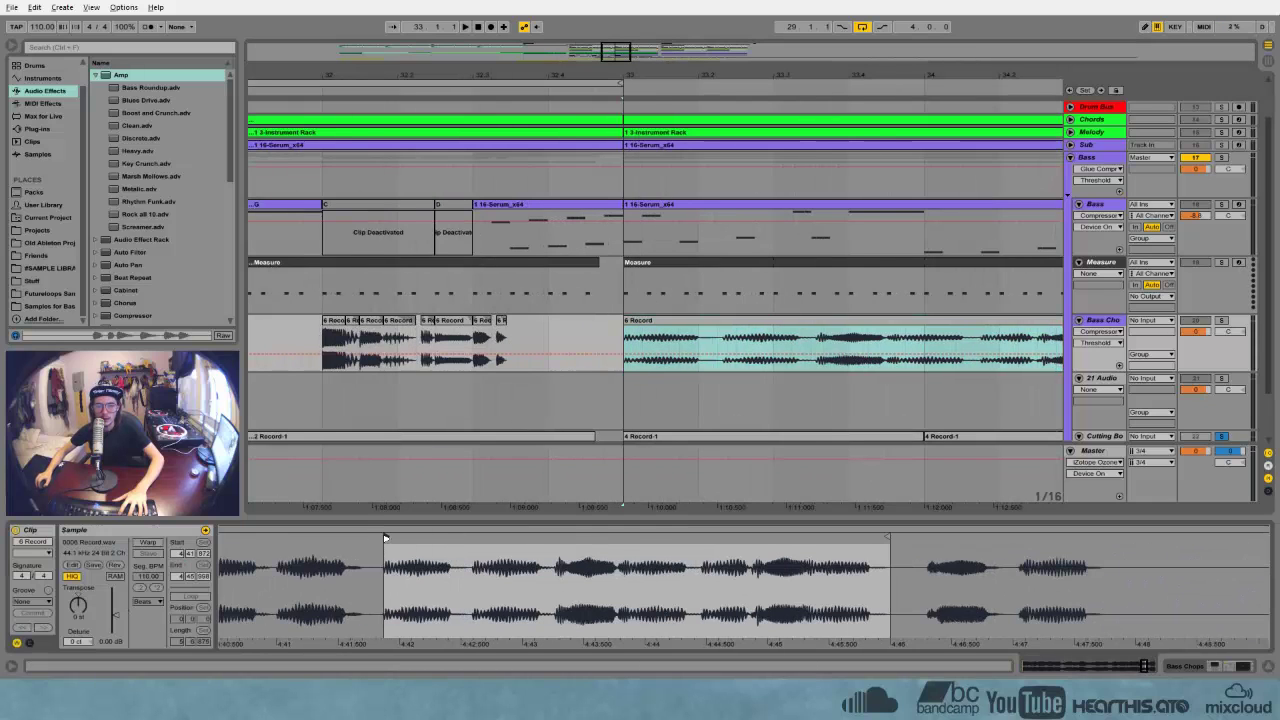
# Split the first note off the Bass Chops clip at 33.1.1 and move that slice to 32.3.3
pyautogui.click(725, 345)
pyautogui.hotkey('ctrl', 'e')
pyautogui.moveTo(716, 328); pyautogui.dragTo(567, 330)
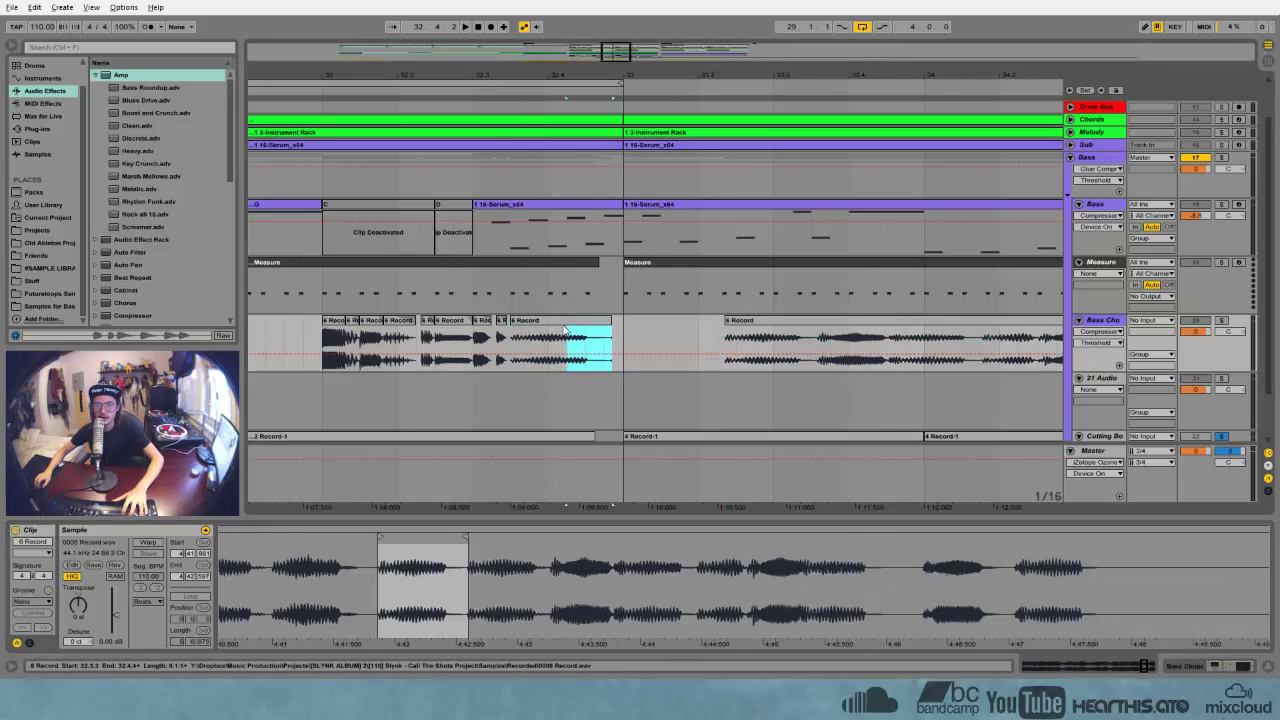
pyautogui.click(583, 323)
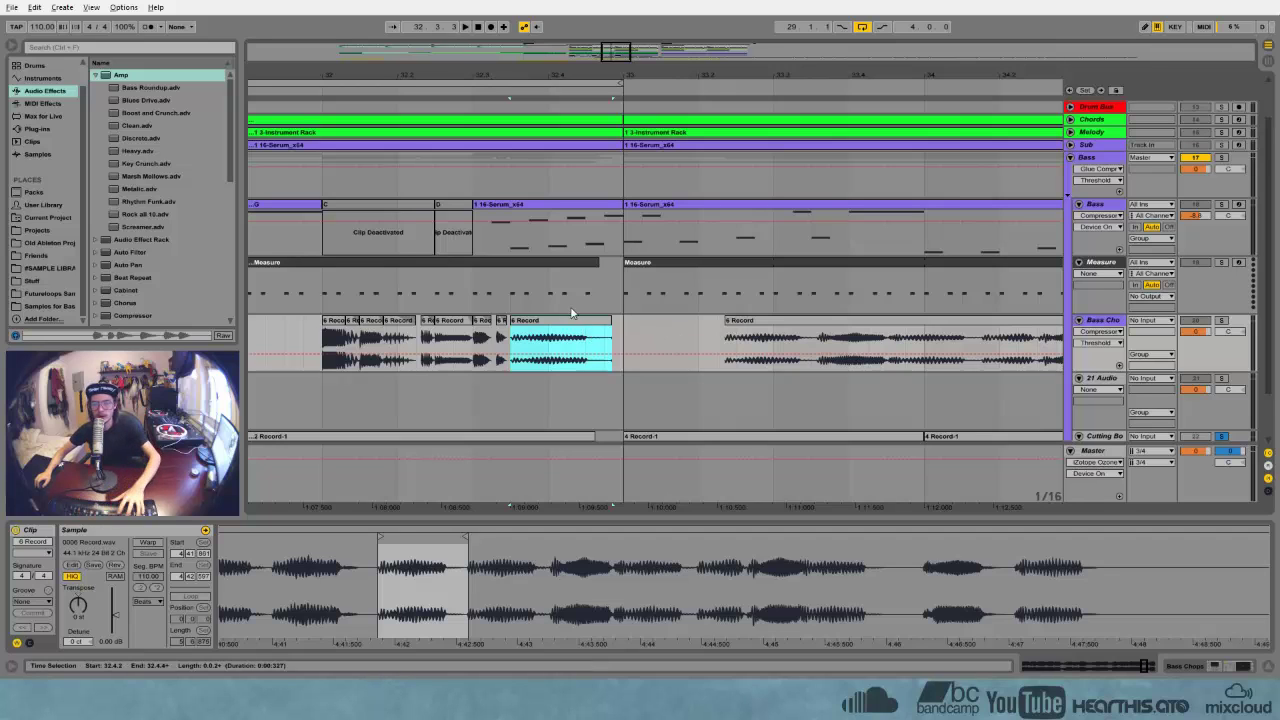
# Examine the pitch of each note in the Bass clip at 32.3.1 in an enlarged note editor
pyautogui.moveTo(529, 77); pyautogui.dragTo(517, 222)
pyautogui.click(528, 207)
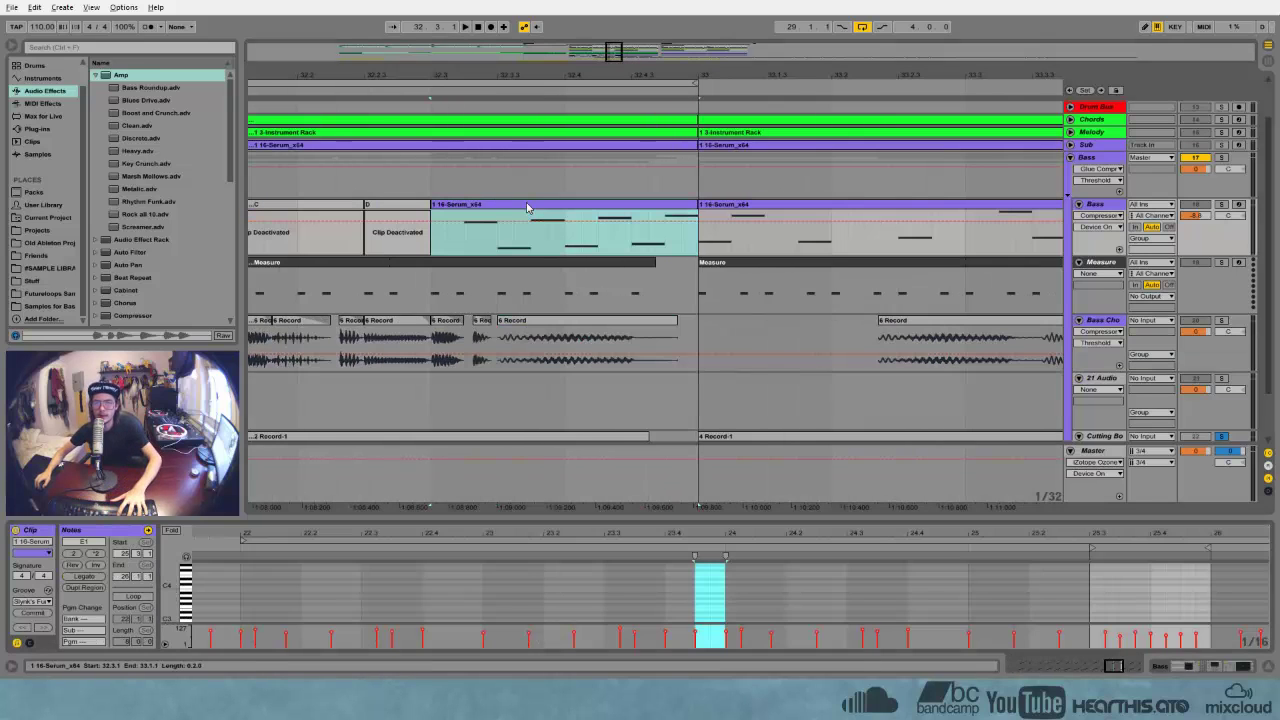
pyautogui.moveTo(1084, 517); pyautogui.dragTo(1083, 217)
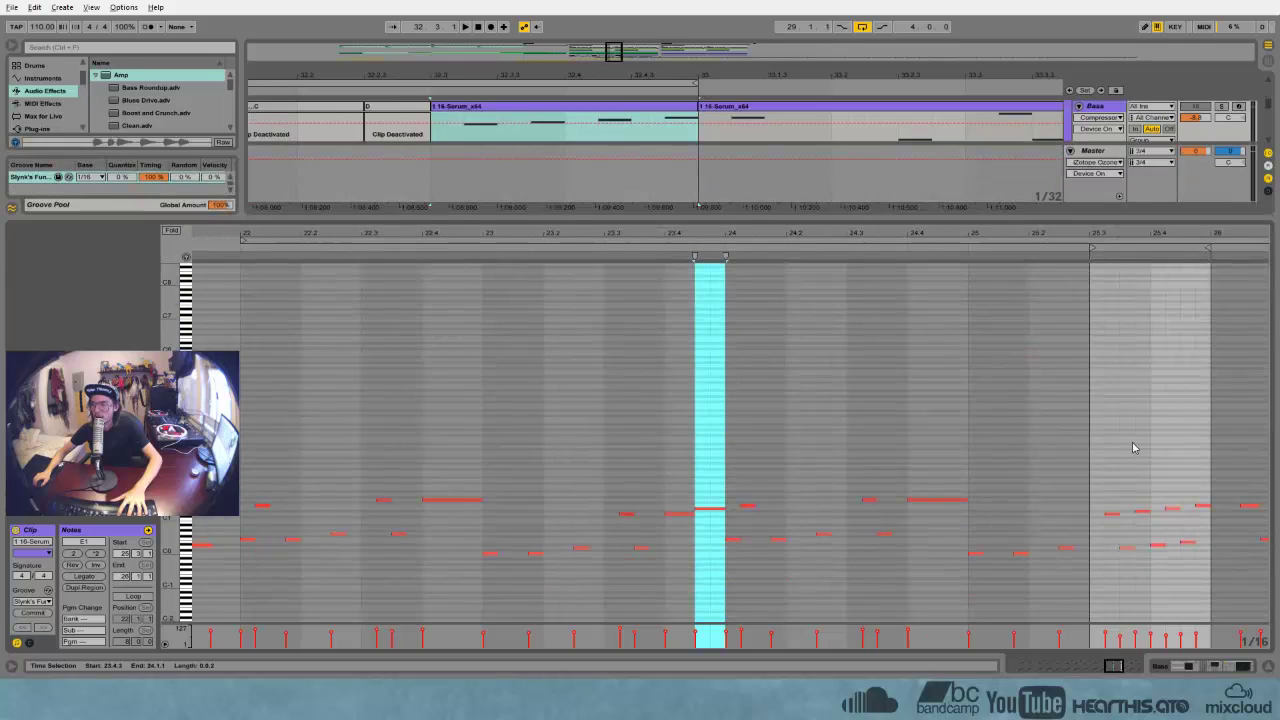
pyautogui.moveTo(1160, 235); pyautogui.dragTo(850, 345)
pyautogui.moveTo(619, 501); pyautogui.dragTo(631, 531)
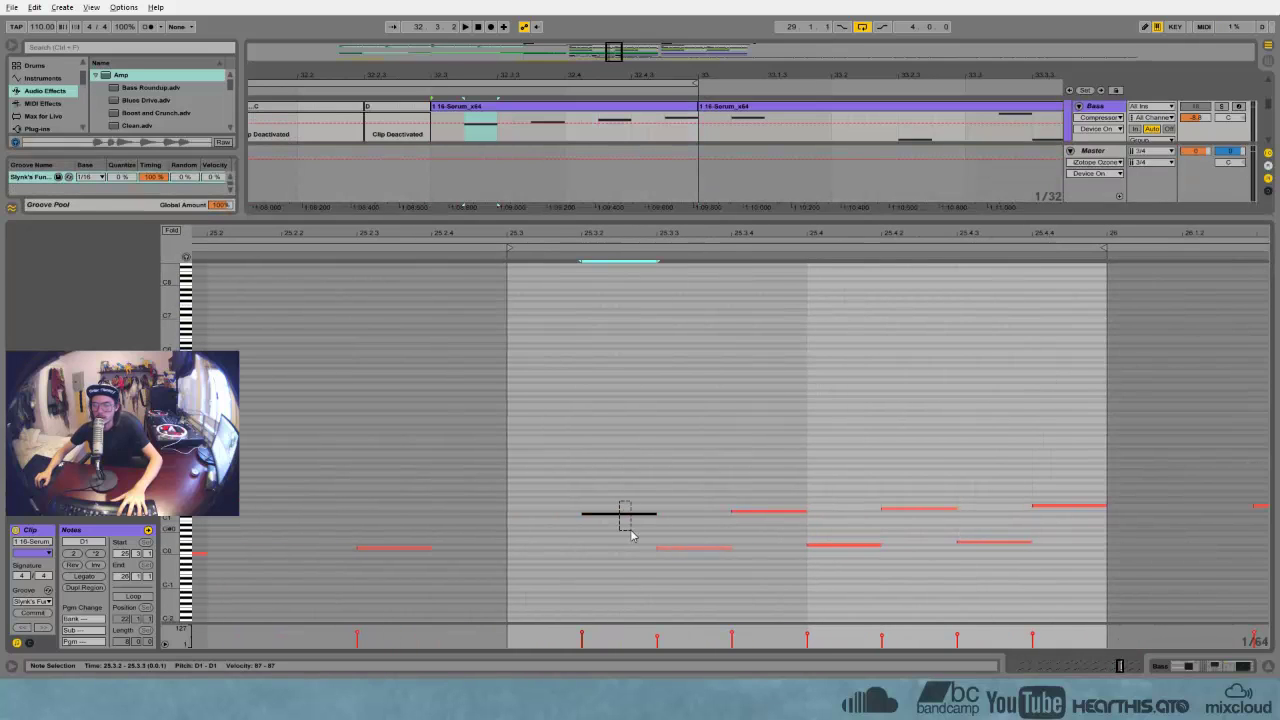
pyautogui.click(694, 549)
pyautogui.click(757, 513)
pyautogui.click(831, 546)
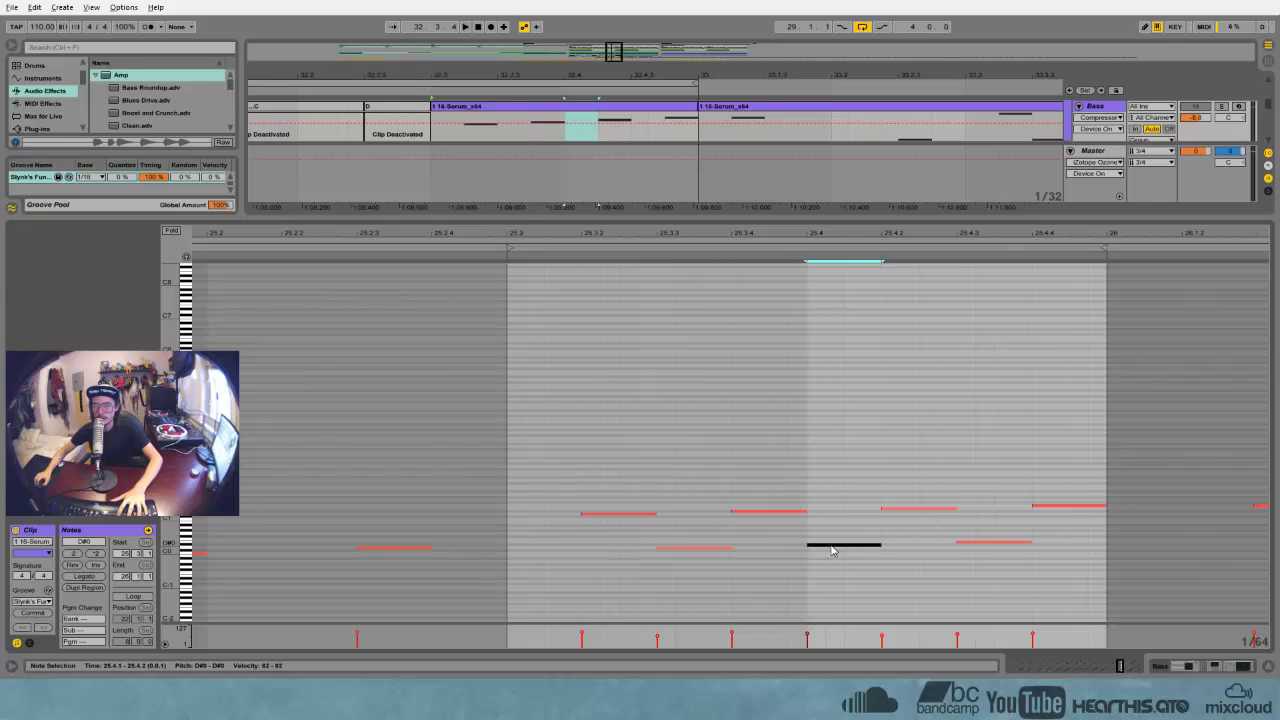
pyautogui.click(908, 514)
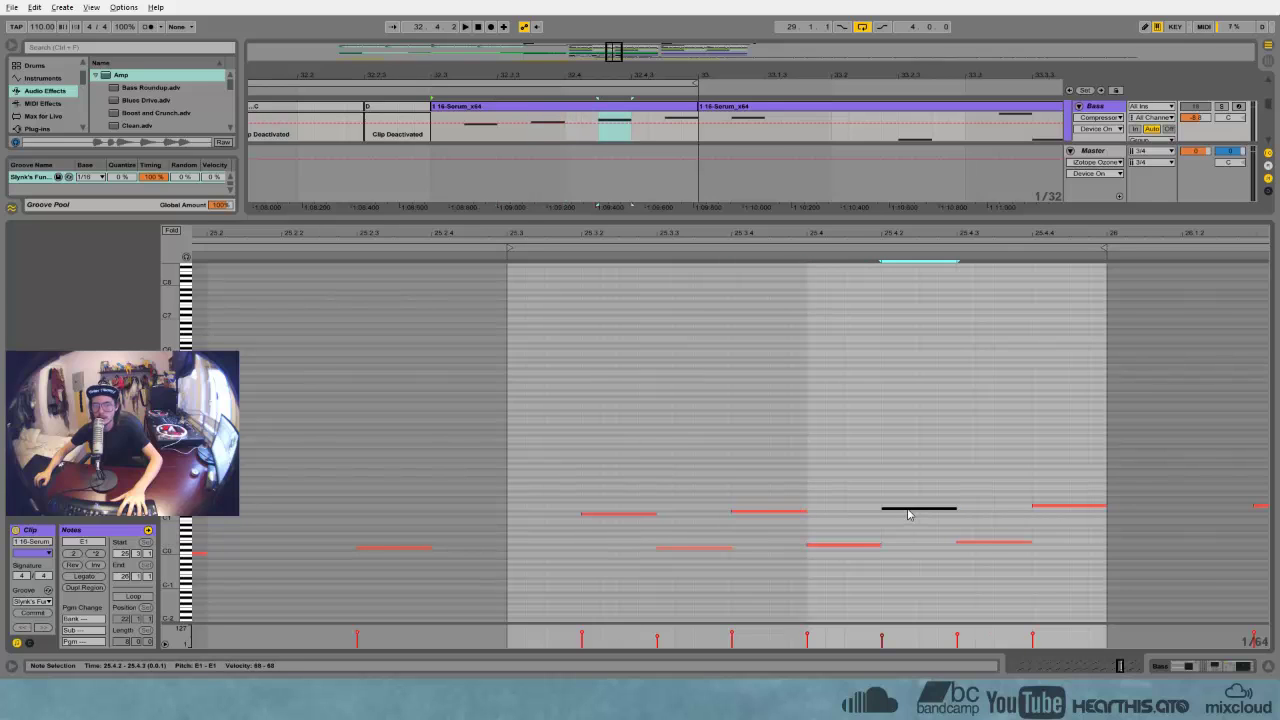
pyautogui.click(988, 544)
pyautogui.click(1042, 507)
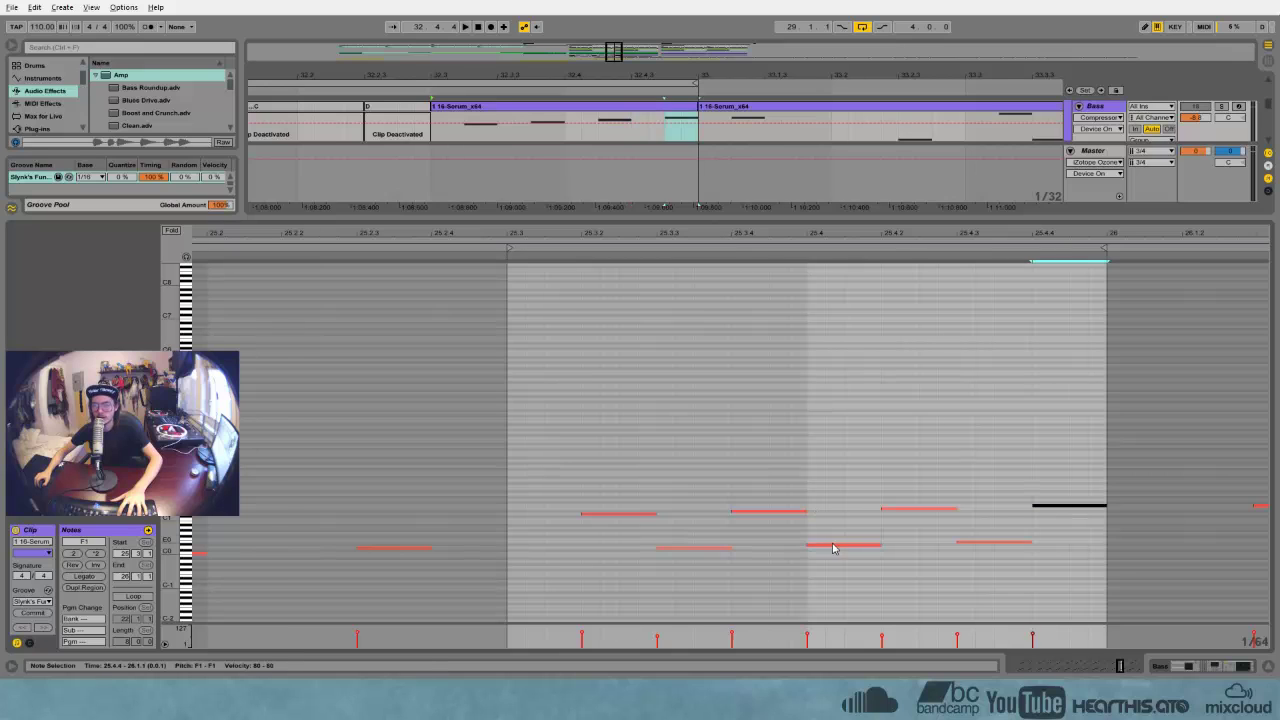
pyautogui.click(890, 510)
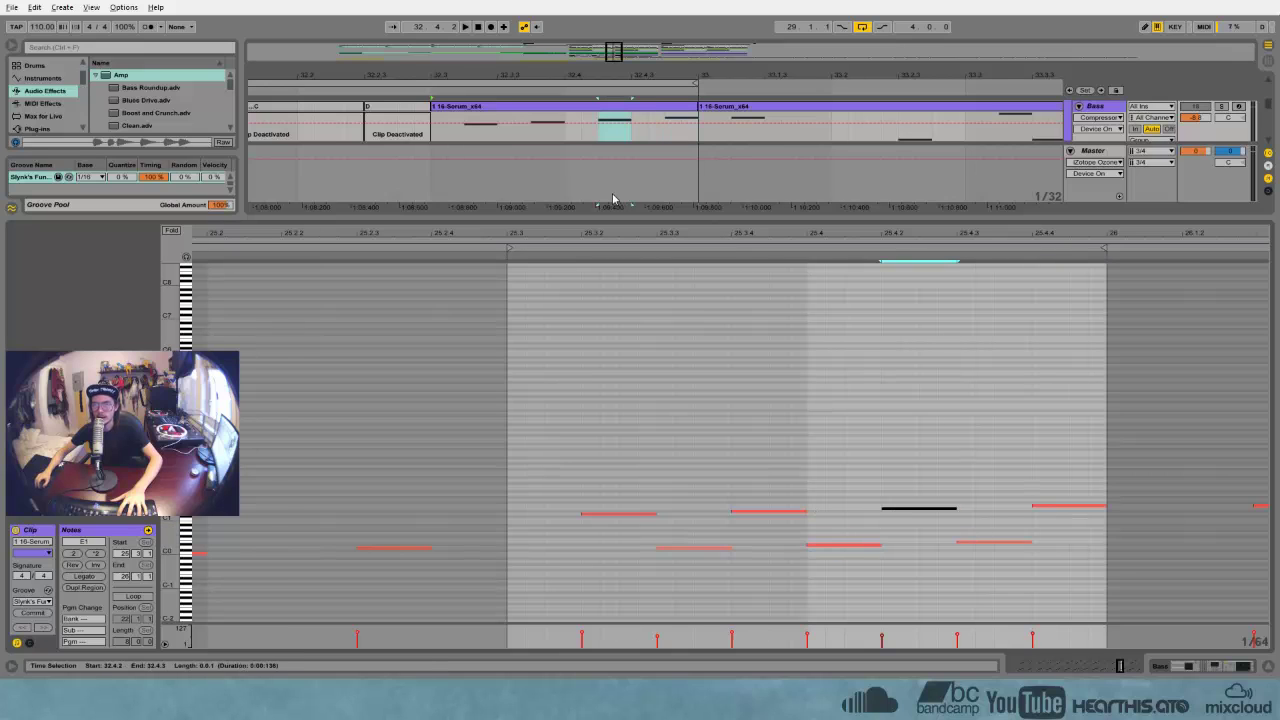
# Split the Bass clip at 32.4.2 and 32.4.4 and rename the middle slice E
pyautogui.moveTo(600, 135); pyautogui.dragTo(655, 130)
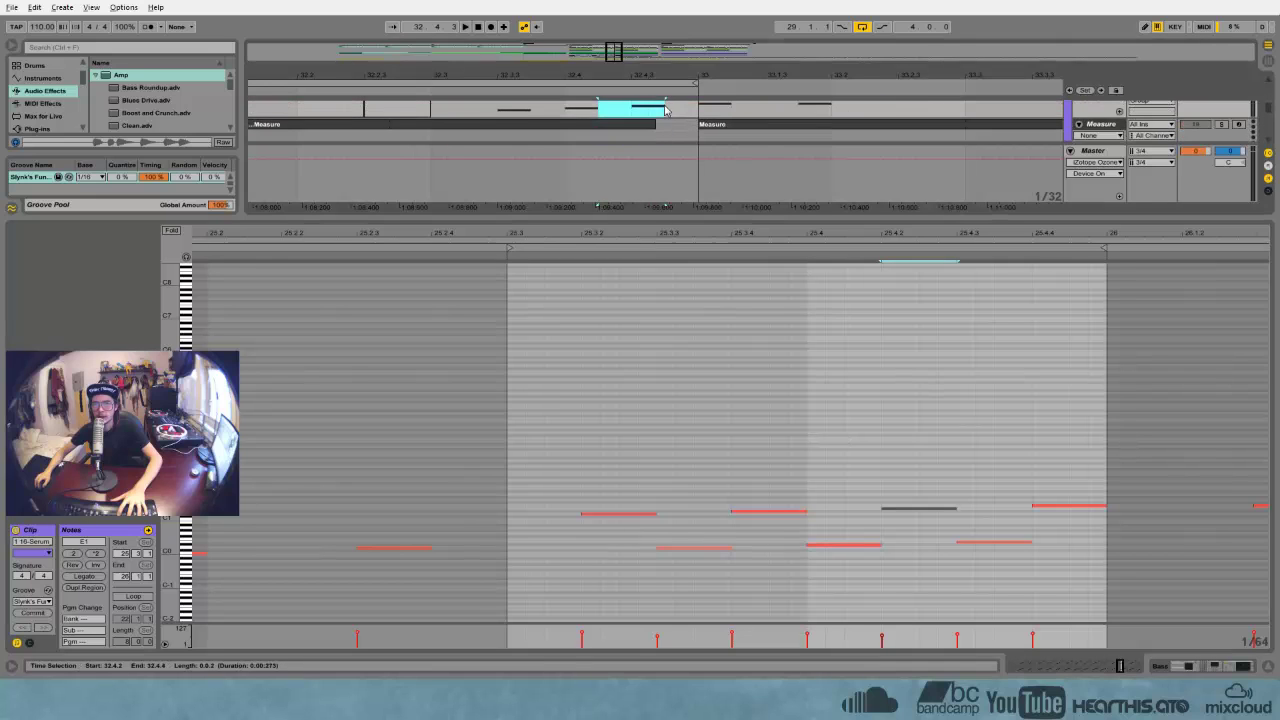
pyautogui.scroll(-2, 645, 140)
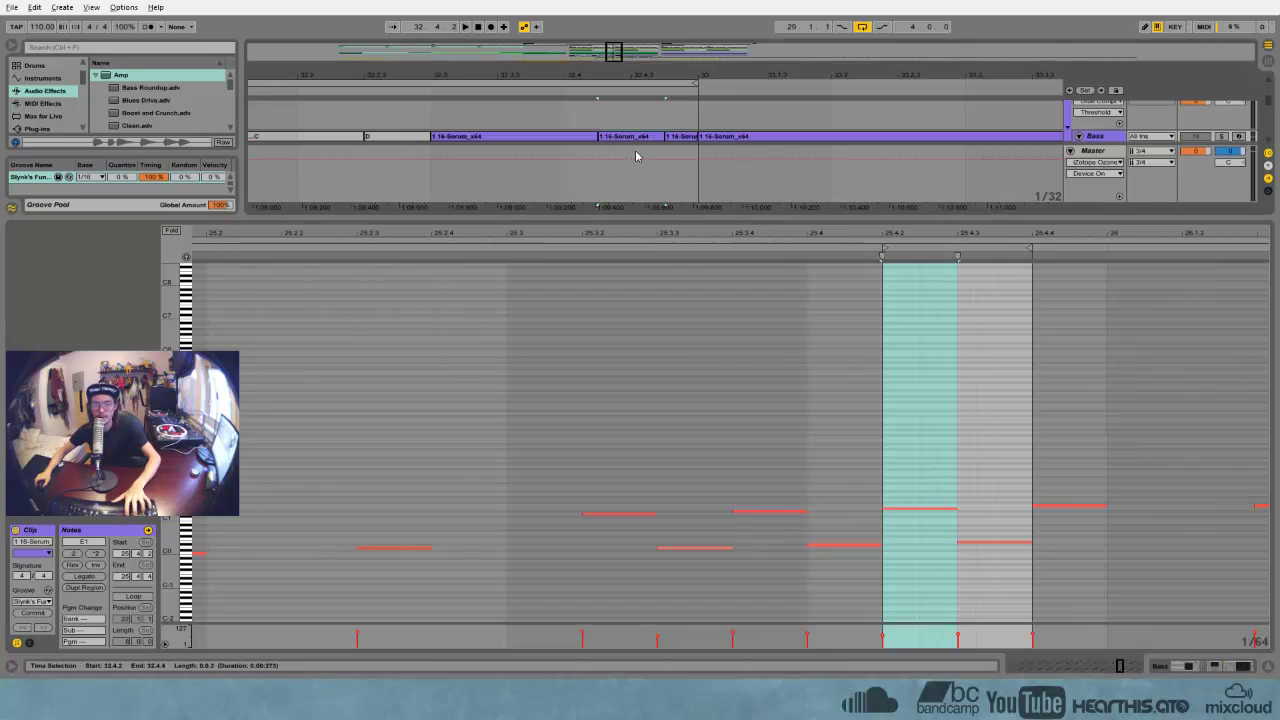
pyautogui.hotkey('ctrl', 'r')
pyautogui.write('E')
pyautogui.press('Return')
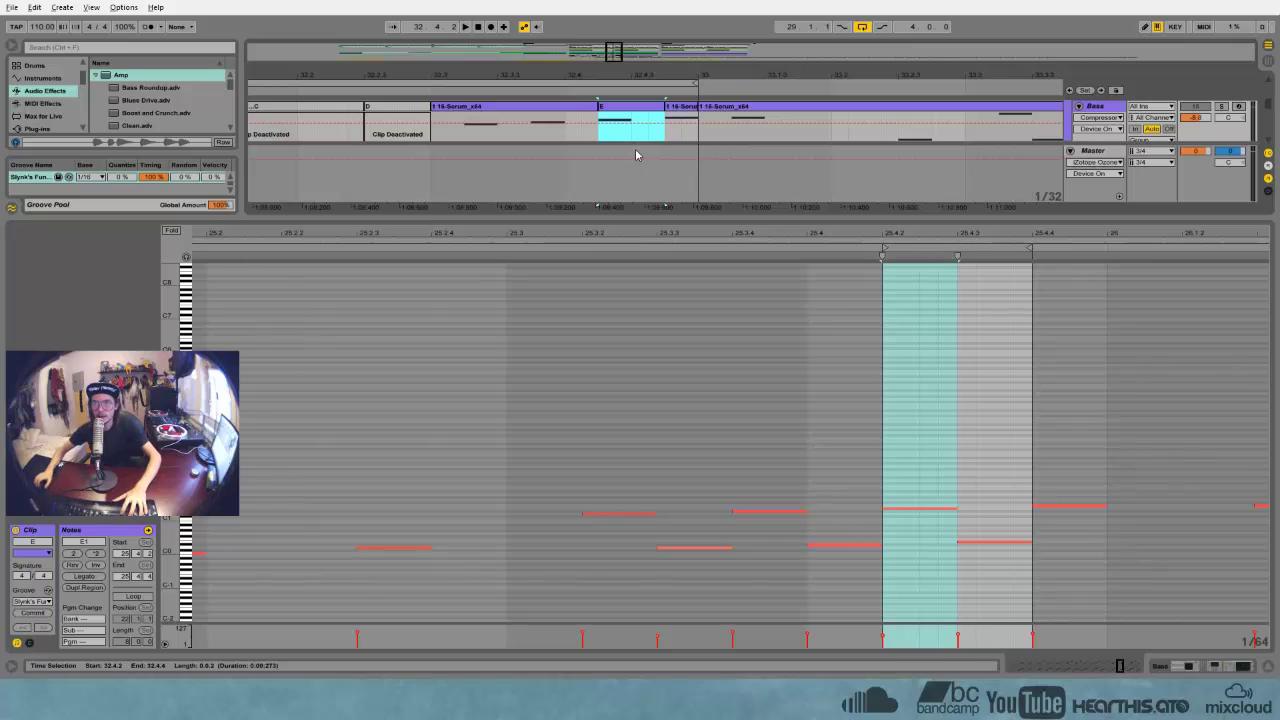
# Check the note in the last Bass slice before 33.1.1, rename that slice F, and recheck the E slice's note
pyautogui.click(670, 105)
pyautogui.click(1071, 504)
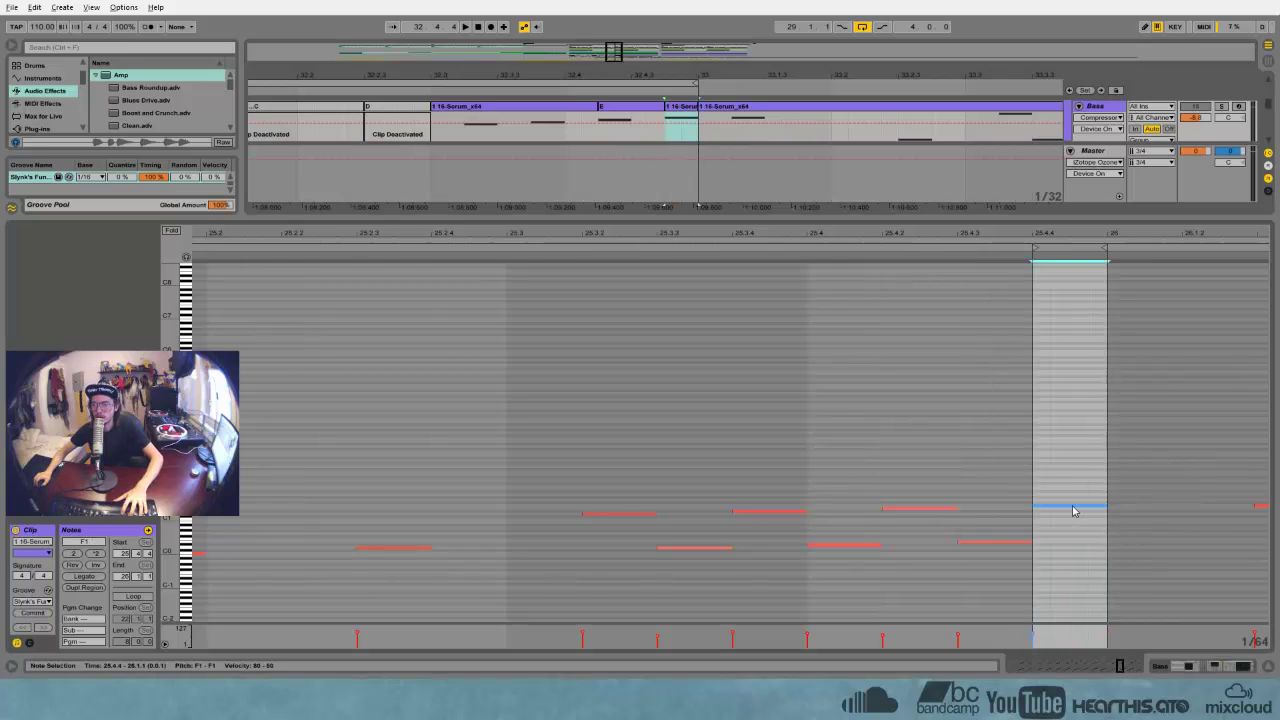
pyautogui.click(685, 111)
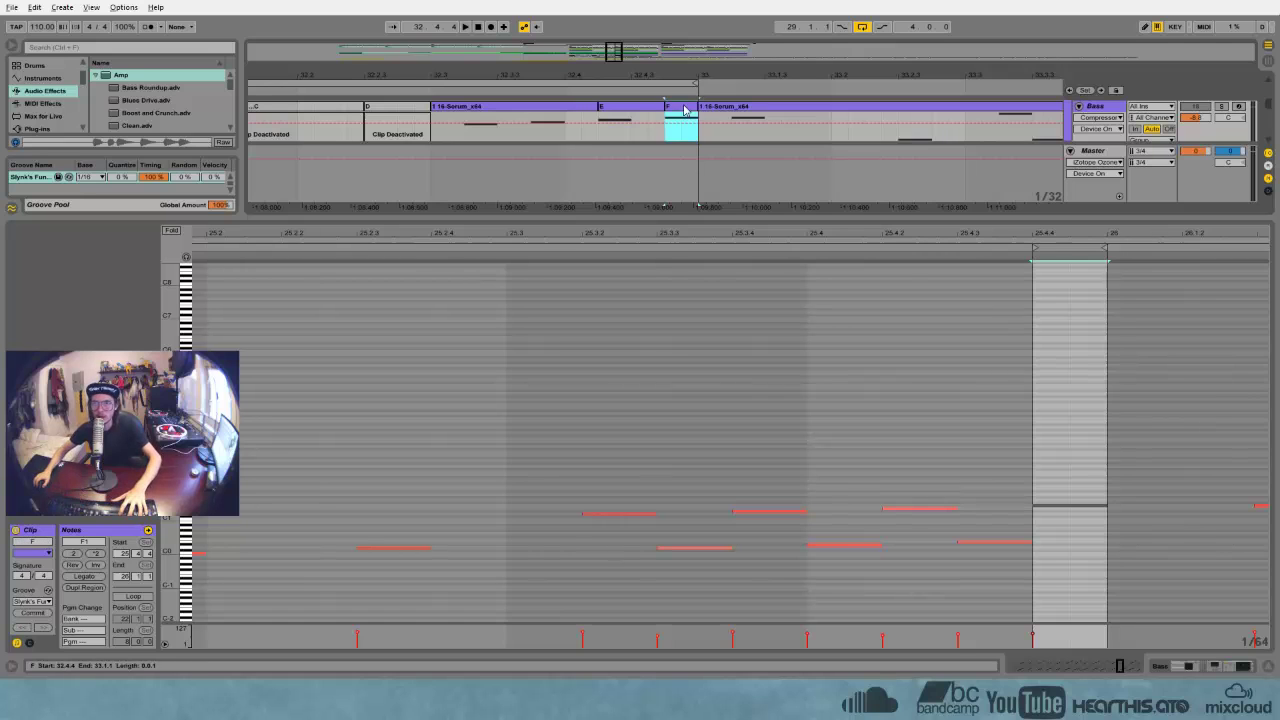
pyautogui.click(644, 108)
pyautogui.click(912, 510)
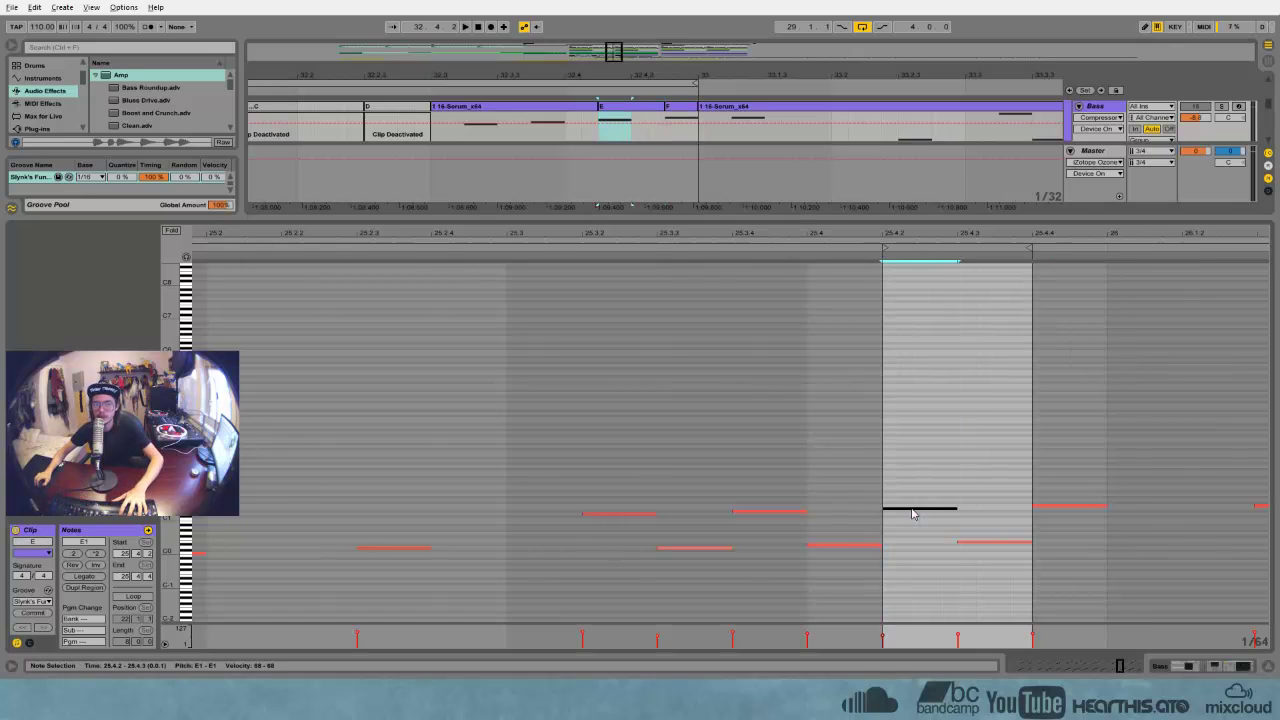
# Split the remaining Bass clip at 32.3.4, rename the second part D# and the first part D
pyautogui.click(529, 107)
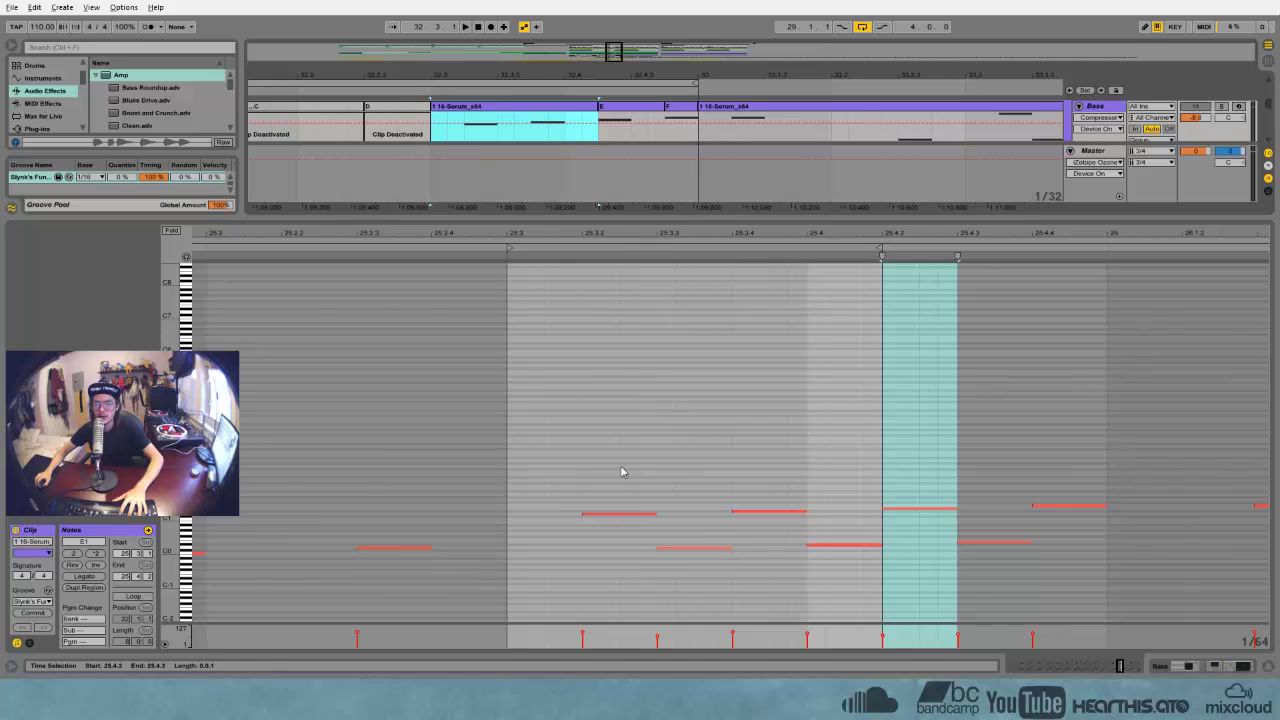
pyautogui.moveTo(620, 471); pyautogui.dragTo(703, 567)
pyautogui.click(531, 137)
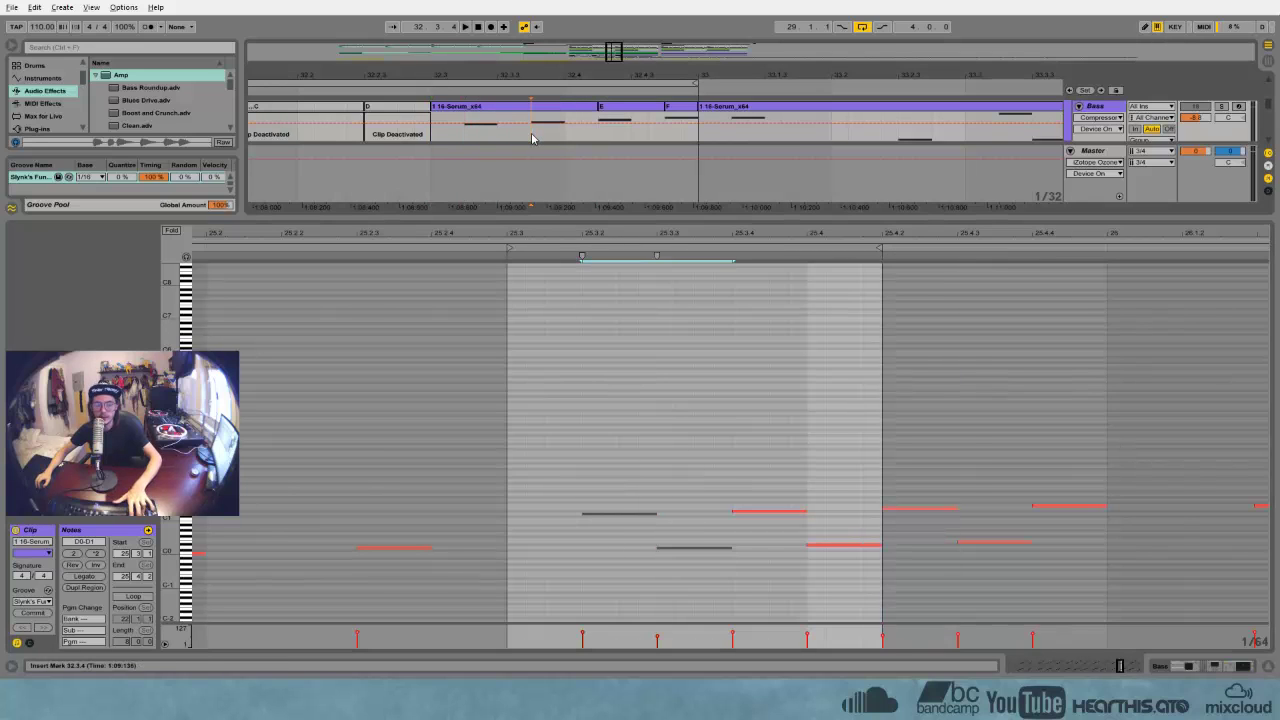
pyautogui.hotkey('ctrl', 'e')
pyautogui.click(557, 107)
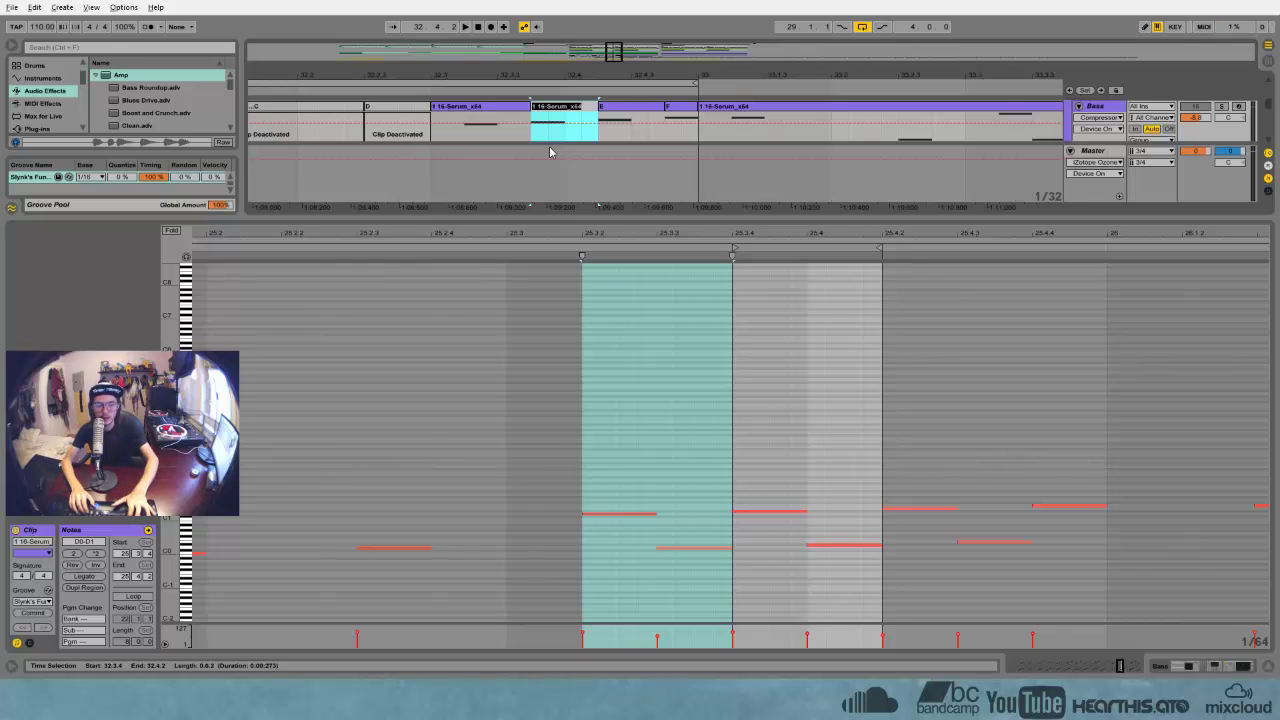
pyautogui.click(493, 112)
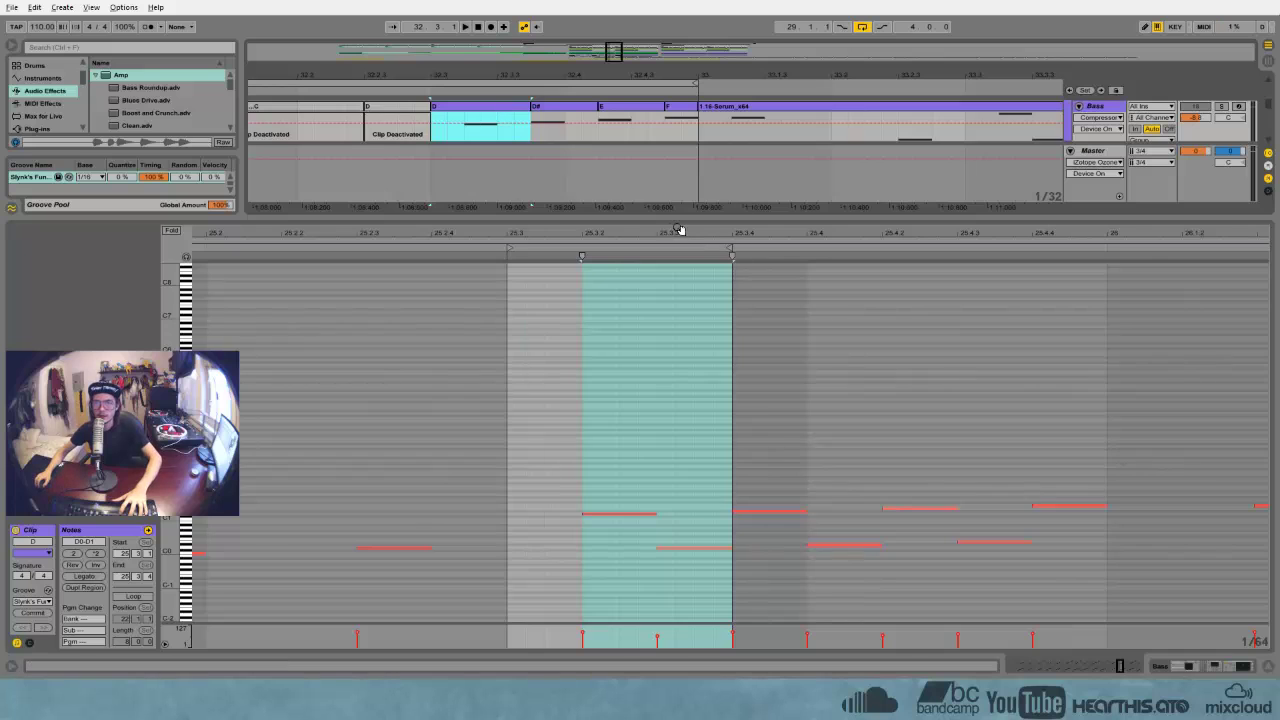
pyautogui.moveTo(677, 229); pyautogui.dragTo(640, 540)
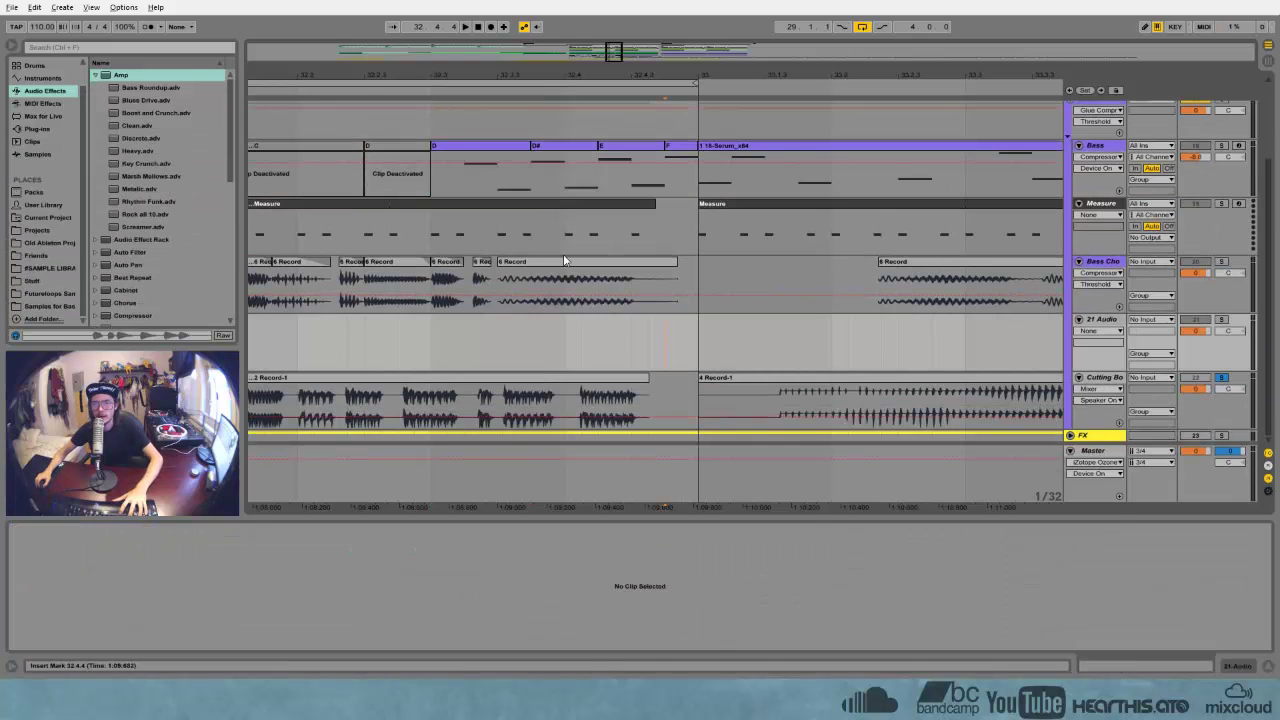
# Trim the Bass Chops slice at 32.3.3 to end at 32.3.4, play back from 32.3.1 and solo Bass Chops
pyautogui.click(557, 264)
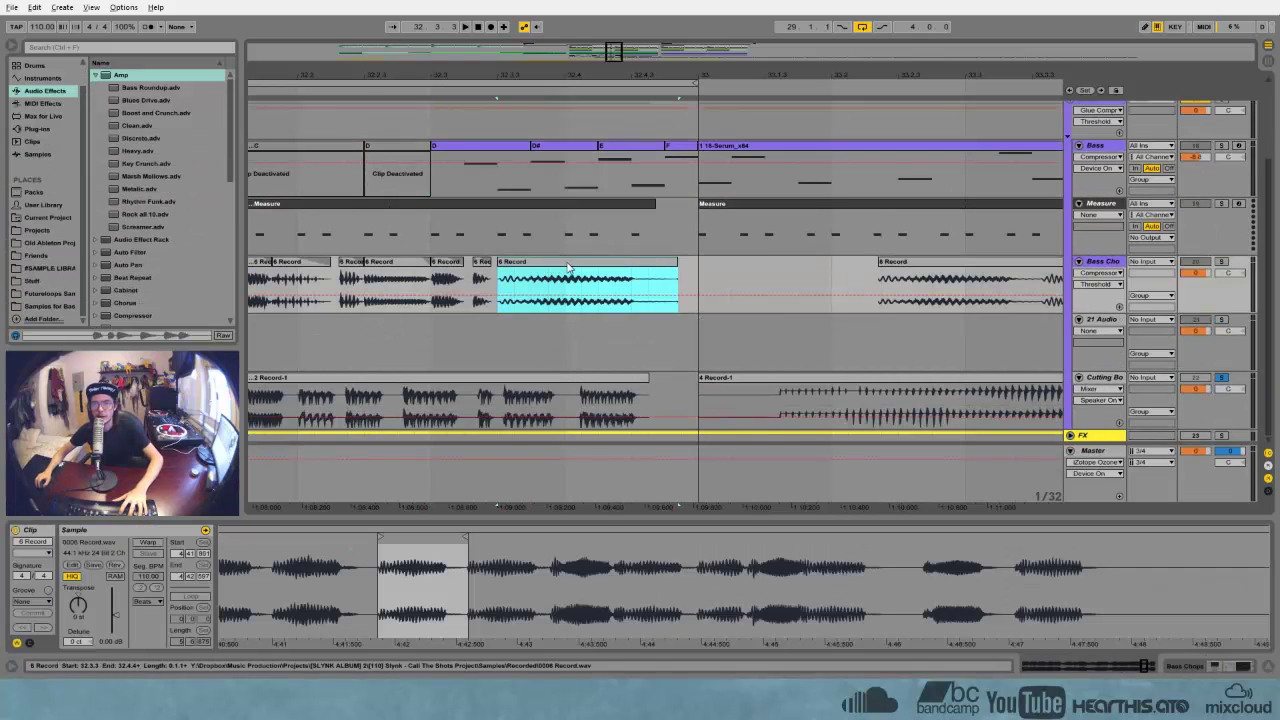
pyautogui.moveTo(676, 266); pyautogui.dragTo(533, 266)
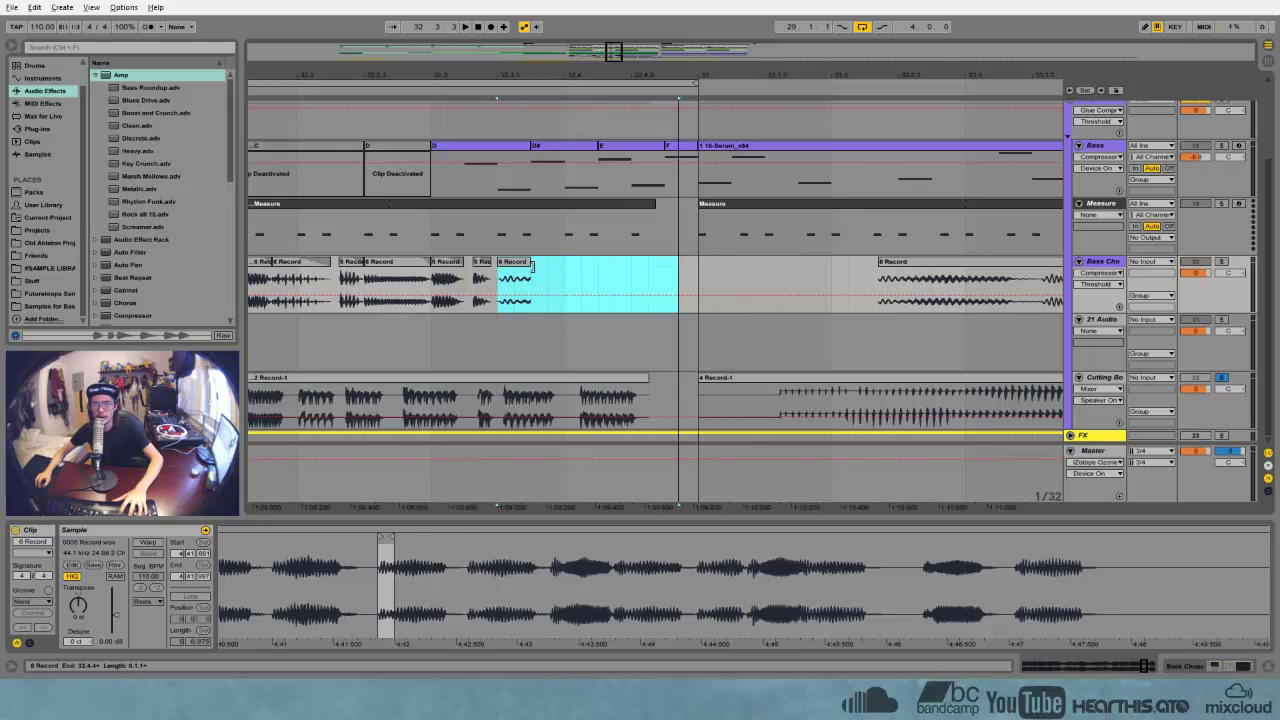
pyautogui.click(449, 262)
pyautogui.press('space')
pyautogui.press('space')
pyautogui.press('space')
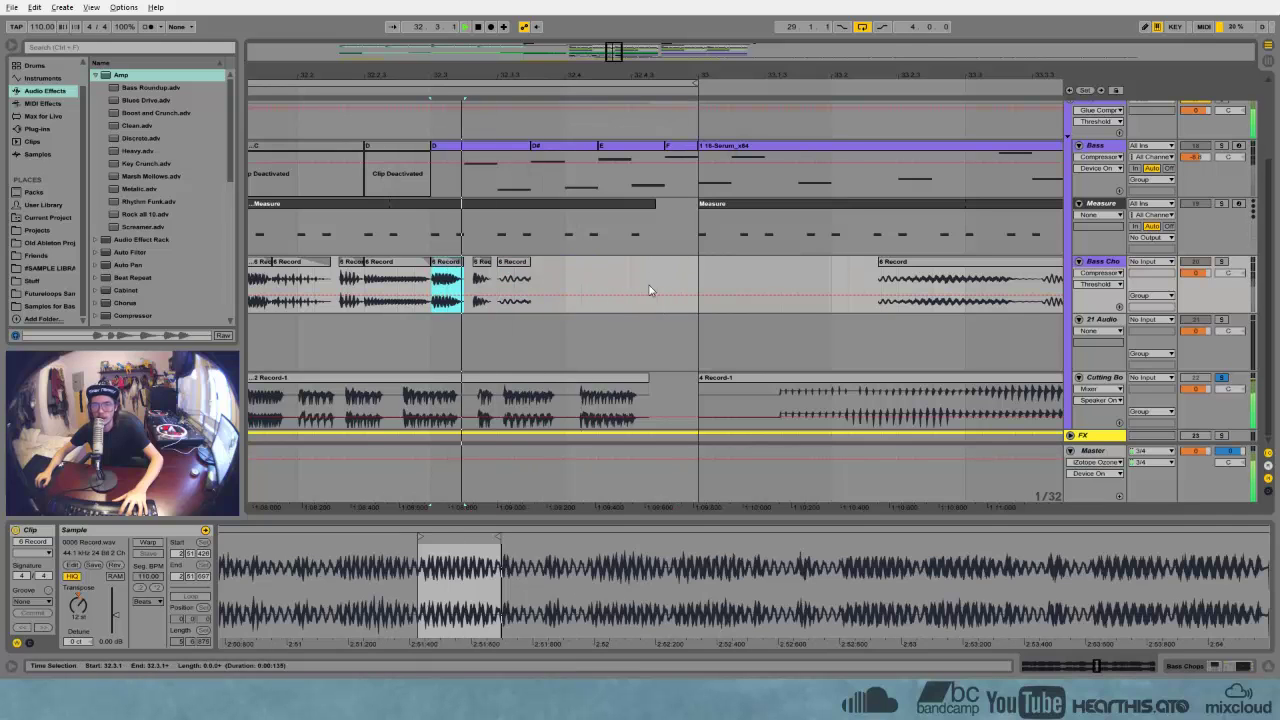
pyautogui.click(1221, 262)
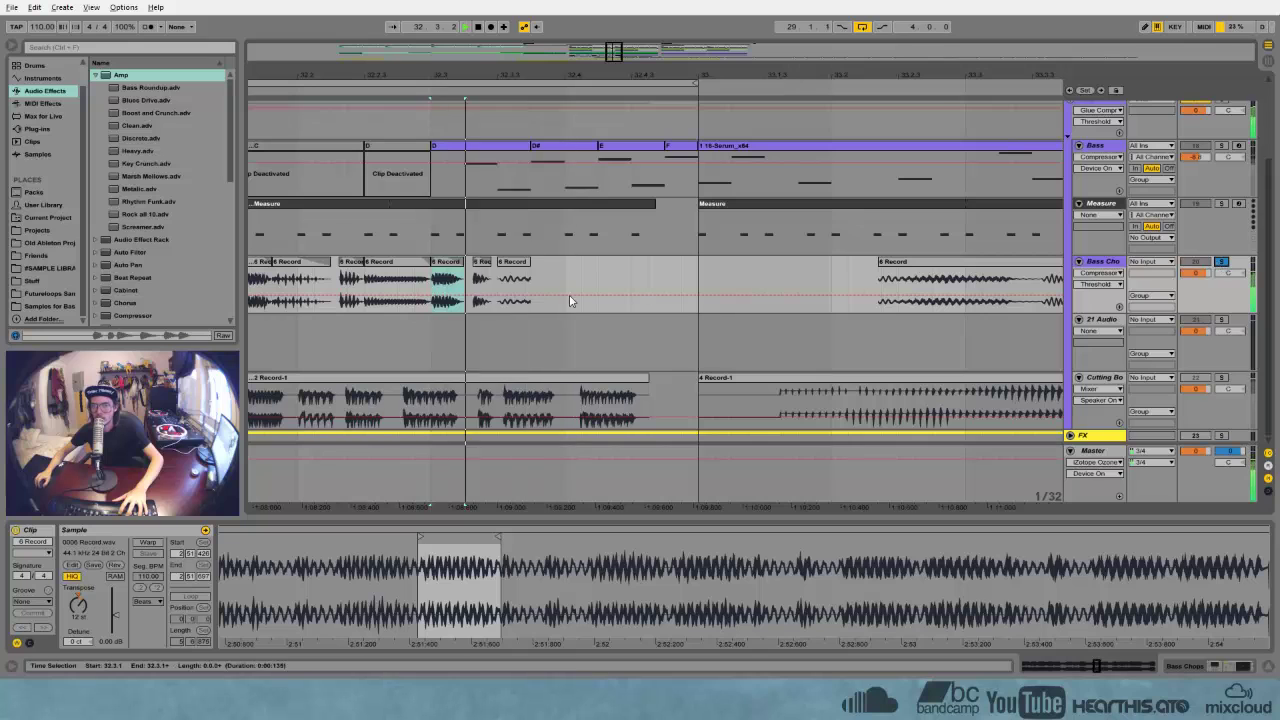
# Raise the gain of the Bass Chops slice at 32.3.3 to 3.94 dB and audition it
pyautogui.click(513, 282)
pyautogui.press('space')
pyautogui.press('space')
pyautogui.press('space')
pyautogui.press('space')
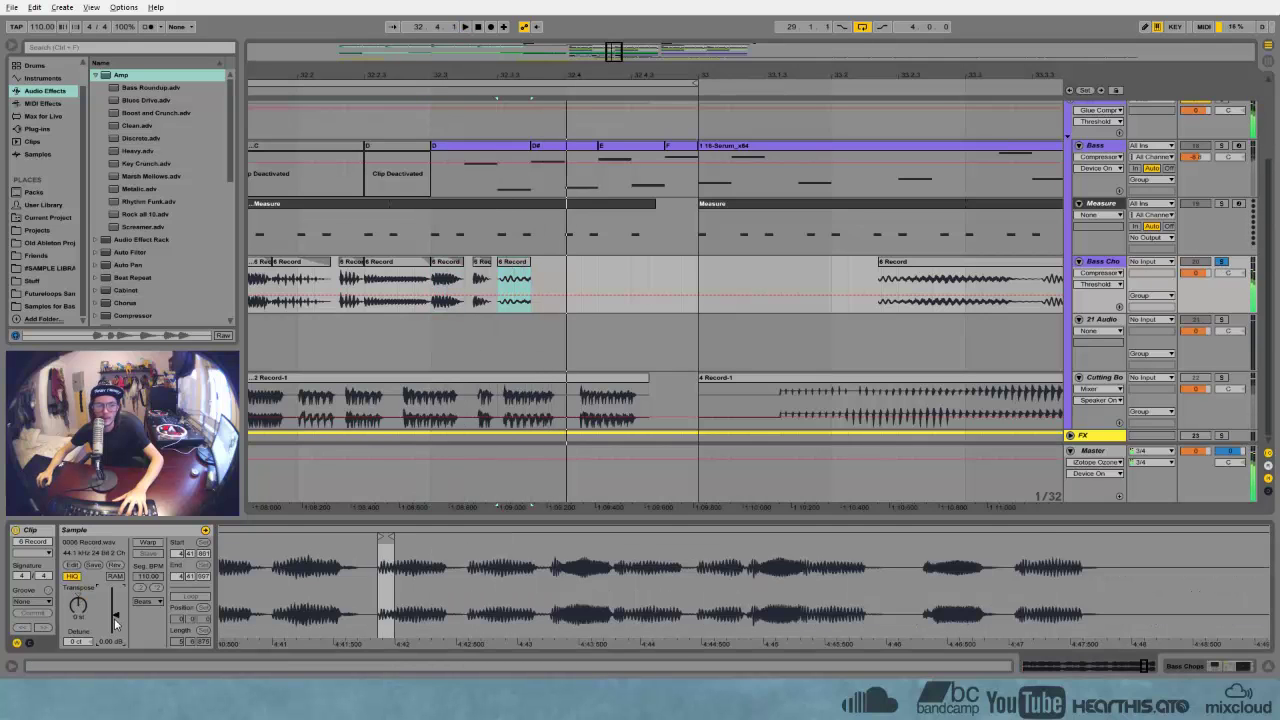
pyautogui.moveTo(116, 615); pyautogui.dragTo(116, 610)
pyautogui.press('space')
pyautogui.press('space')
pyautogui.press('space')
# Move the sample start of the Bass Chops slice at 32.3.3 past its attack, keep its end at 32.3.4, and audition it
pyautogui.moveTo(390, 572)
pyautogui.mouseDown()
pyautogui.moveTo(395, 553)
pyautogui.moveTo(479, 537)
pyautogui.mouseUp()
pyautogui.moveTo(348, 537)
pyautogui.mouseDown()
pyautogui.moveTo(412, 537)
pyautogui.moveTo(401, 537)
pyautogui.mouseUp()
pyautogui.press('space')
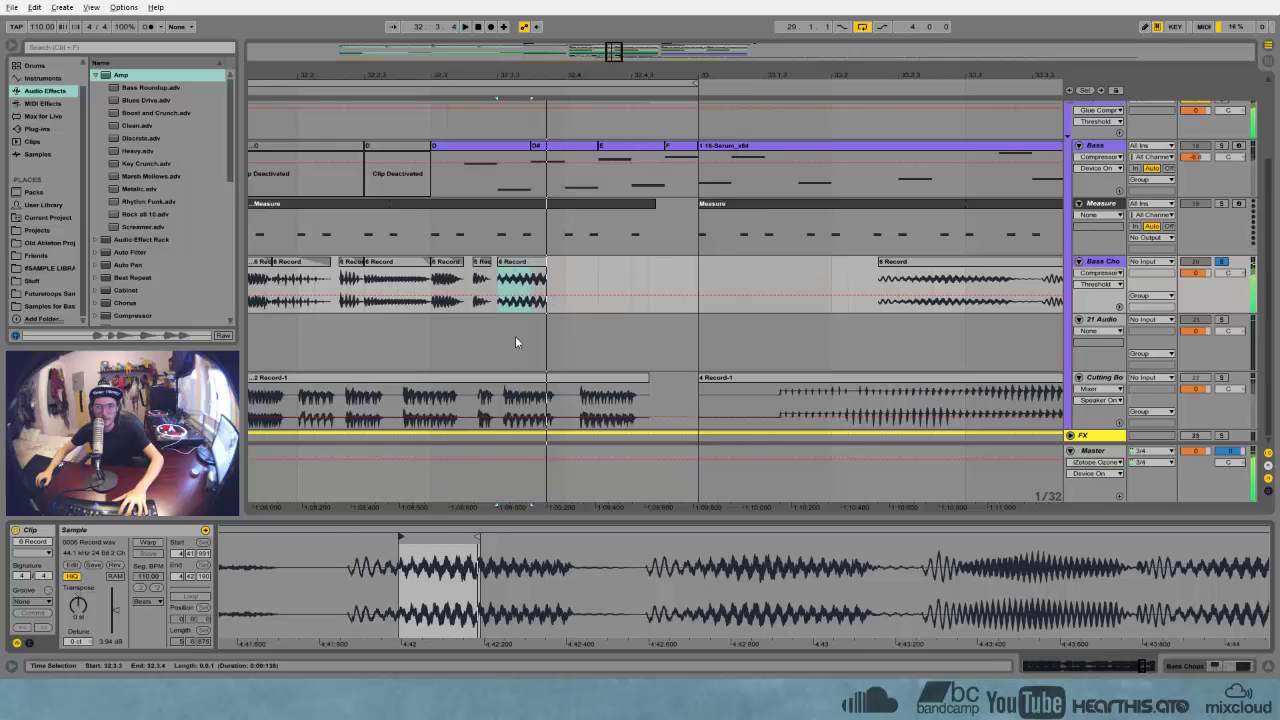
pyautogui.click(587, 271)
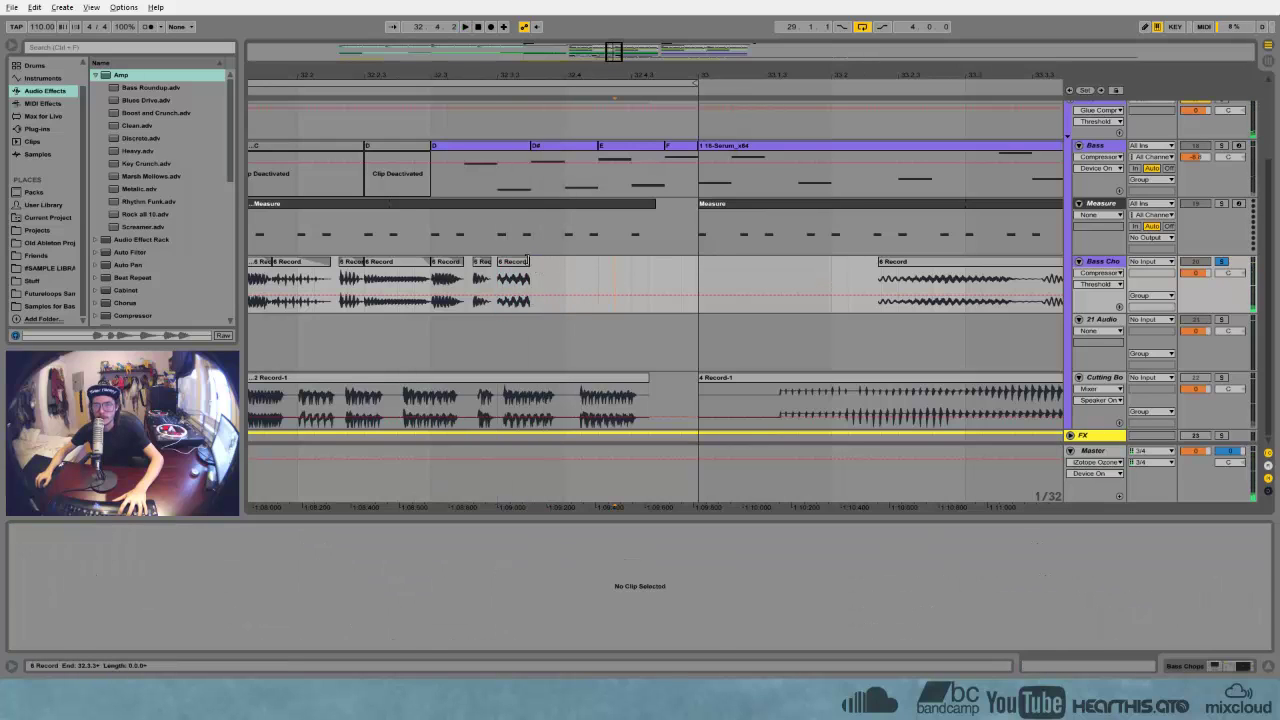
pyautogui.click(528, 260)
pyautogui.press('space')
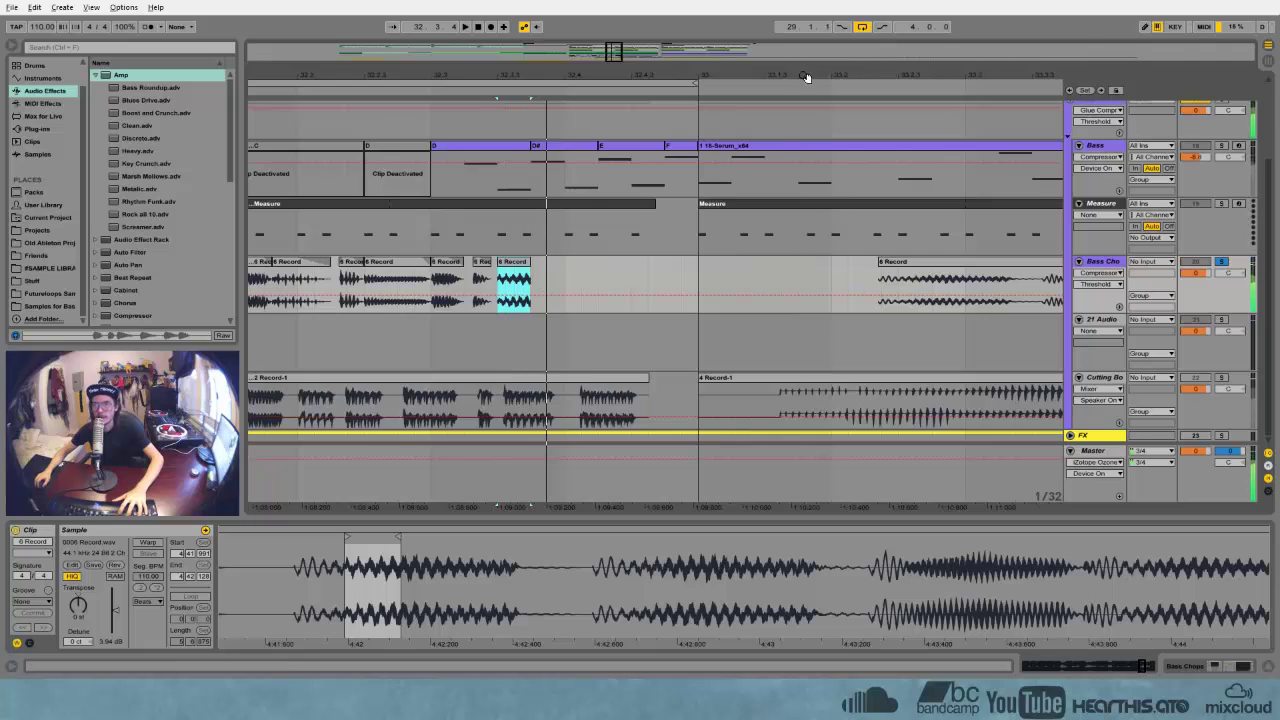
# Move the Bass Chops clip near 35.1.1 down to 21 Audio so that it starts at 32.3.4
pyautogui.moveTo(808, 77); pyautogui.dragTo(670, 42)
pyautogui.moveTo(869, 265); pyautogui.dragTo(682, 321)
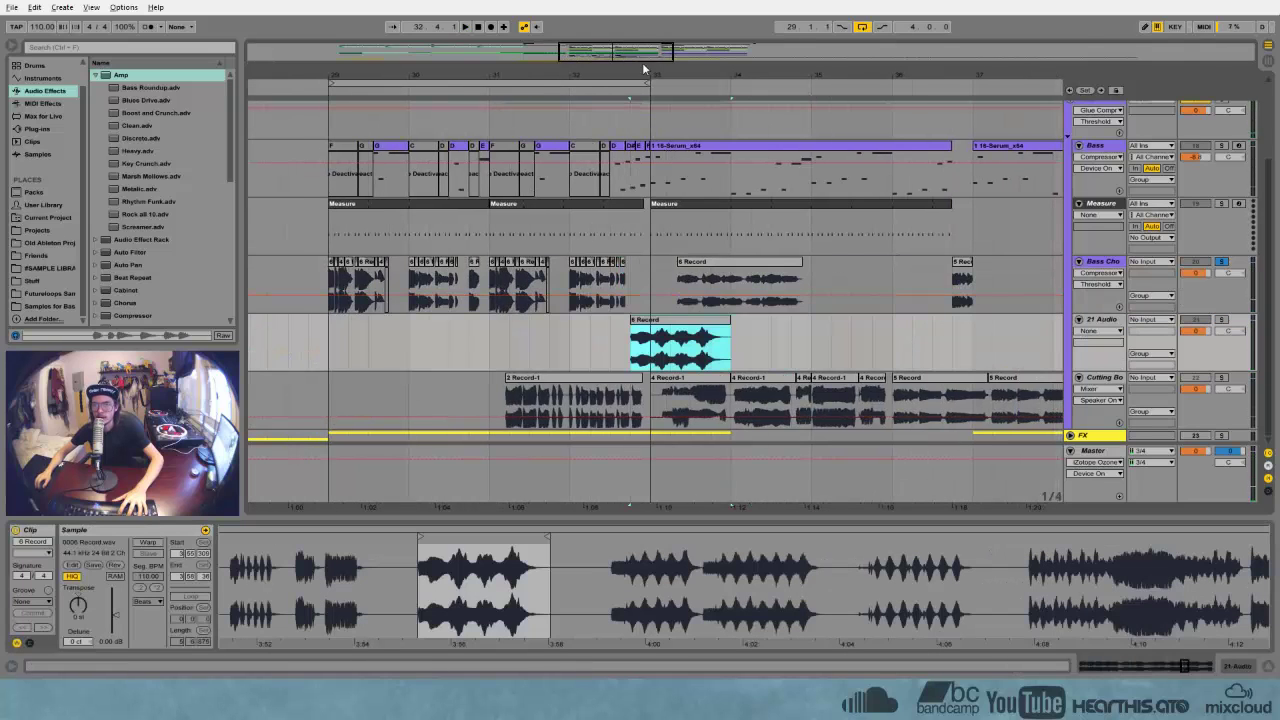
pyautogui.moveTo(641, 70); pyautogui.dragTo(641, 170)
pyautogui.moveTo(592, 325); pyautogui.dragTo(510, 331)
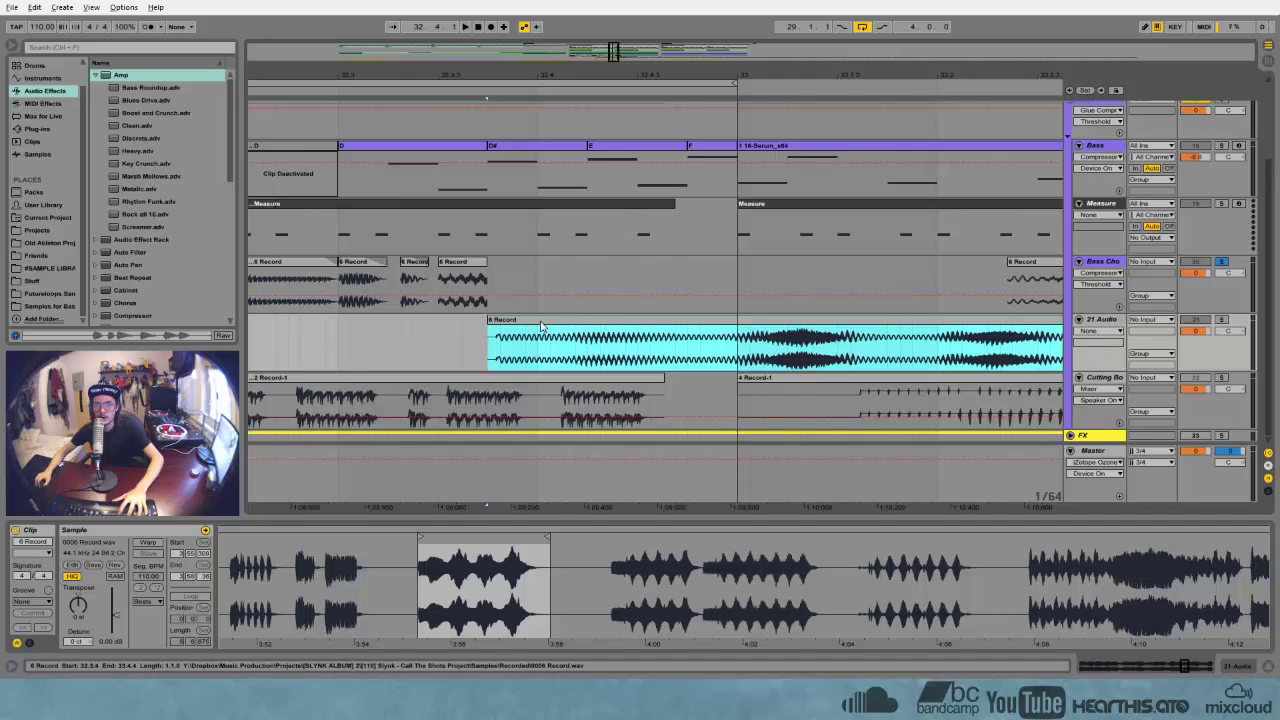
# Transpose the 21 Audio clip up 1 semitone, move its sample start later onto the first swell, and audition it
pyautogui.moveTo(79, 606); pyautogui.dragTo(79, 599)
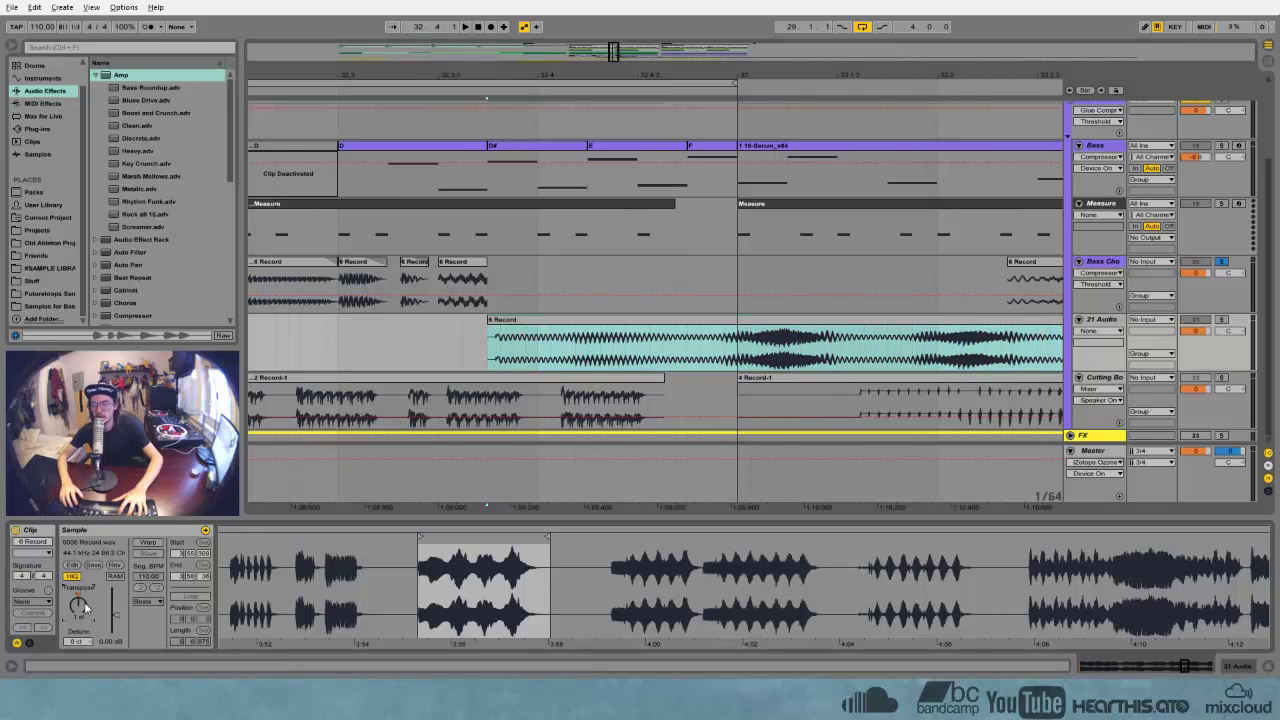
pyautogui.moveTo(421, 539); pyautogui.dragTo(457, 537)
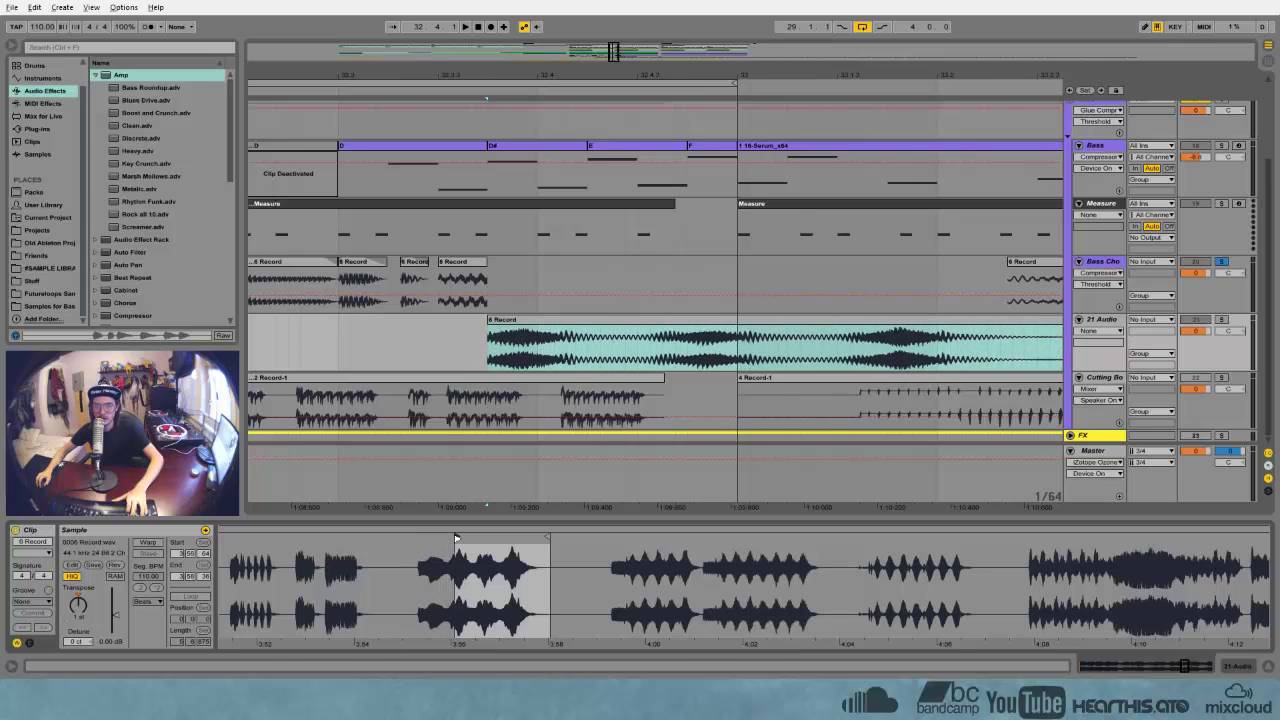
pyautogui.press('space')
pyautogui.press('space')
pyautogui.press('space')
pyautogui.press('space')
# Split the 21 Audio clip at 32.4.1, move its first part to 32.3.4 on Bass Chops, and audition it with the neighbouring slices
pyautogui.moveTo(537, 345); pyautogui.dragTo(490, 285)
pyautogui.click(455, 263)
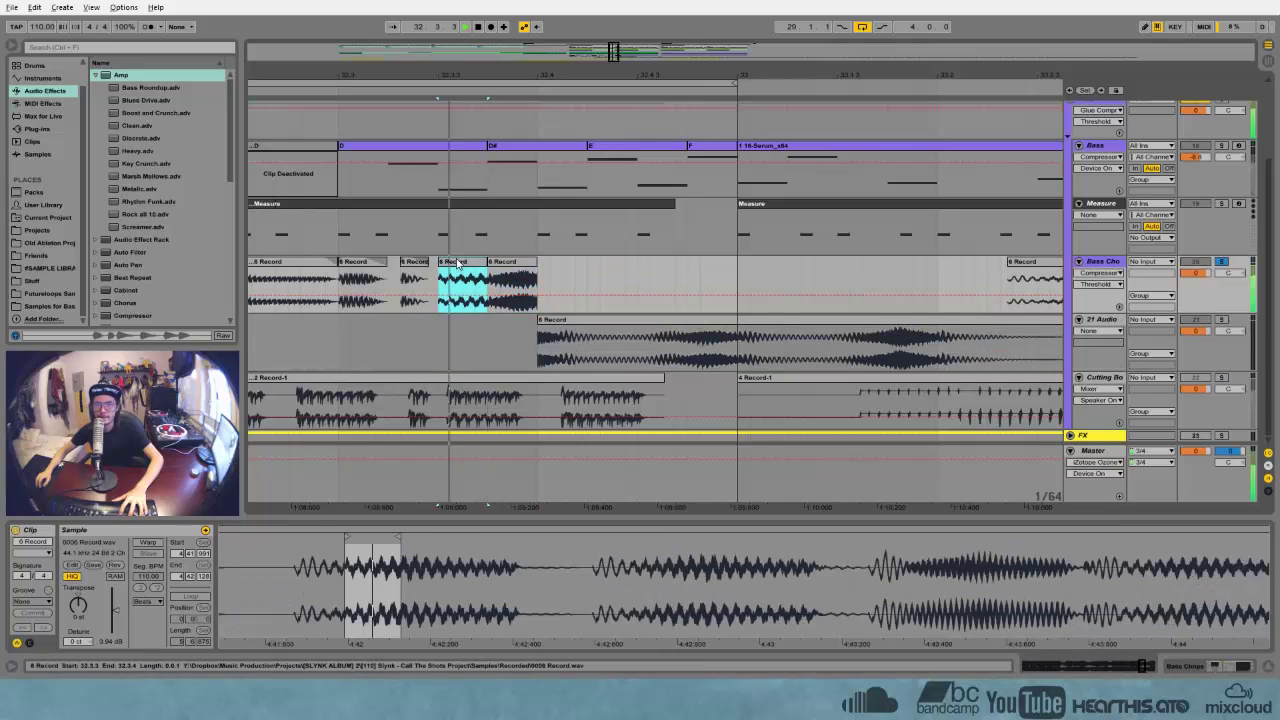
pyautogui.press('space')
pyautogui.press('space')
pyautogui.press('space')
pyautogui.click(505, 263)
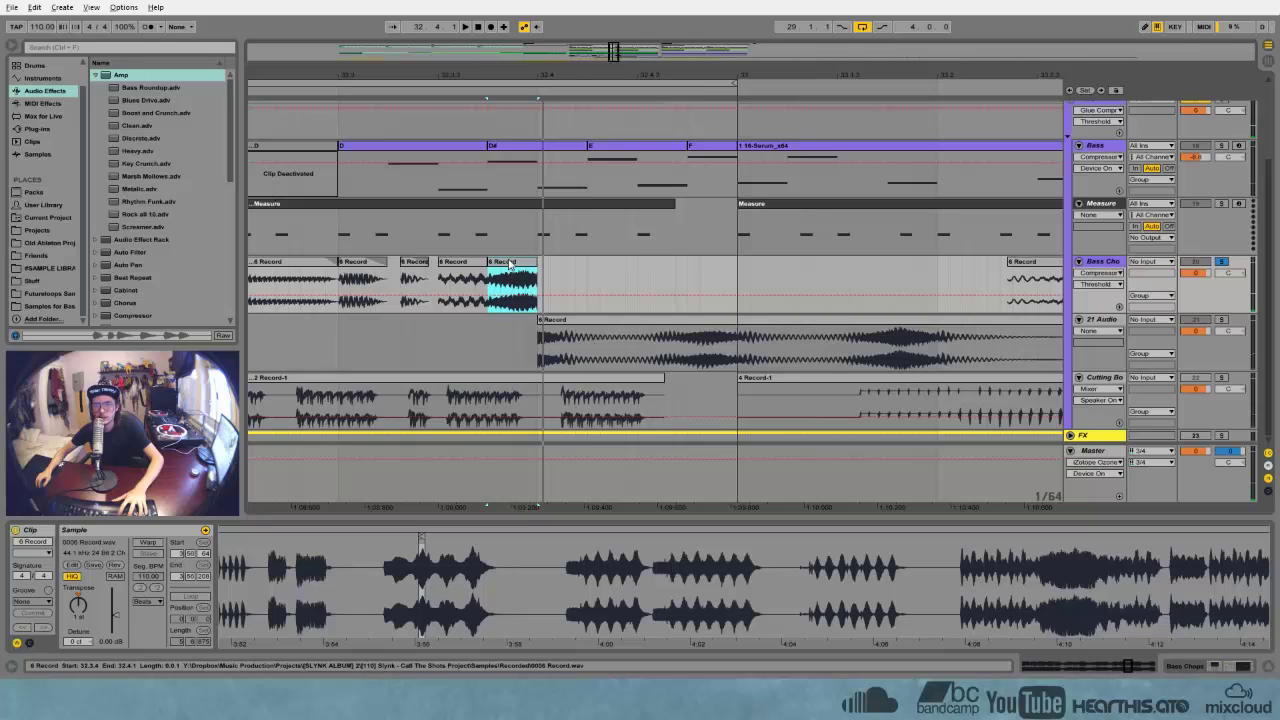
pyautogui.click(340, 280)
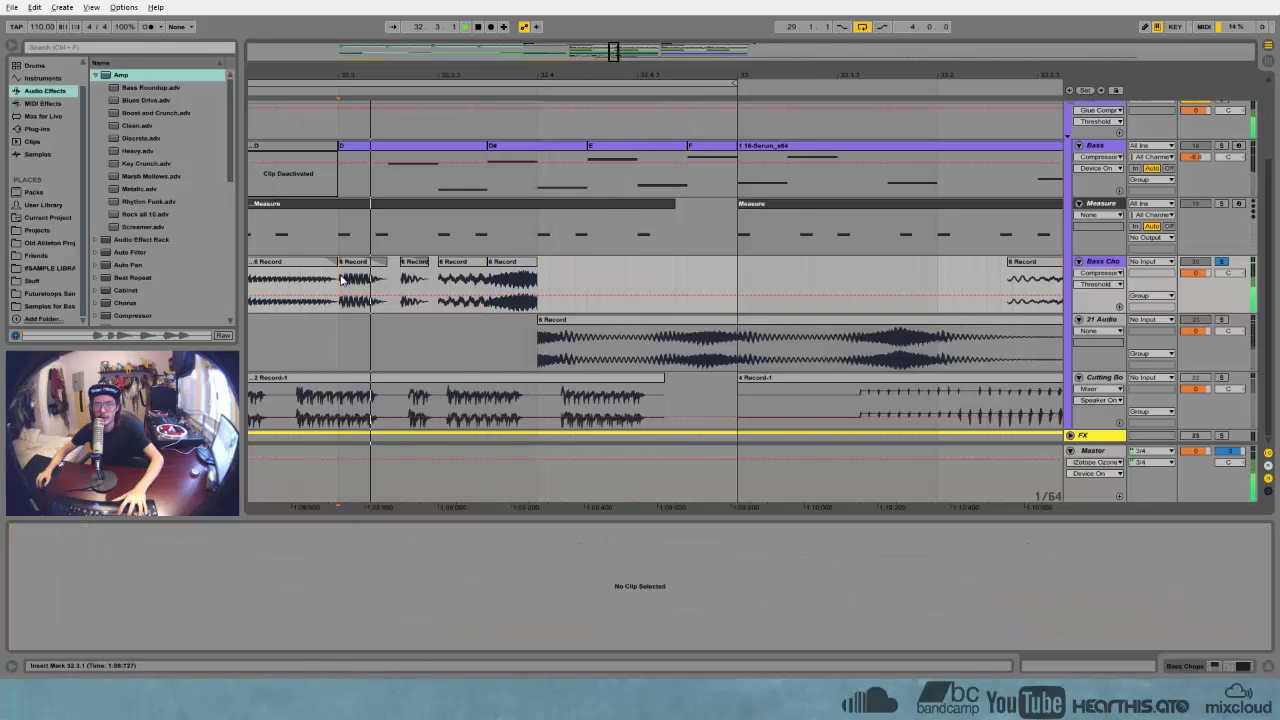
pyautogui.click(521, 276)
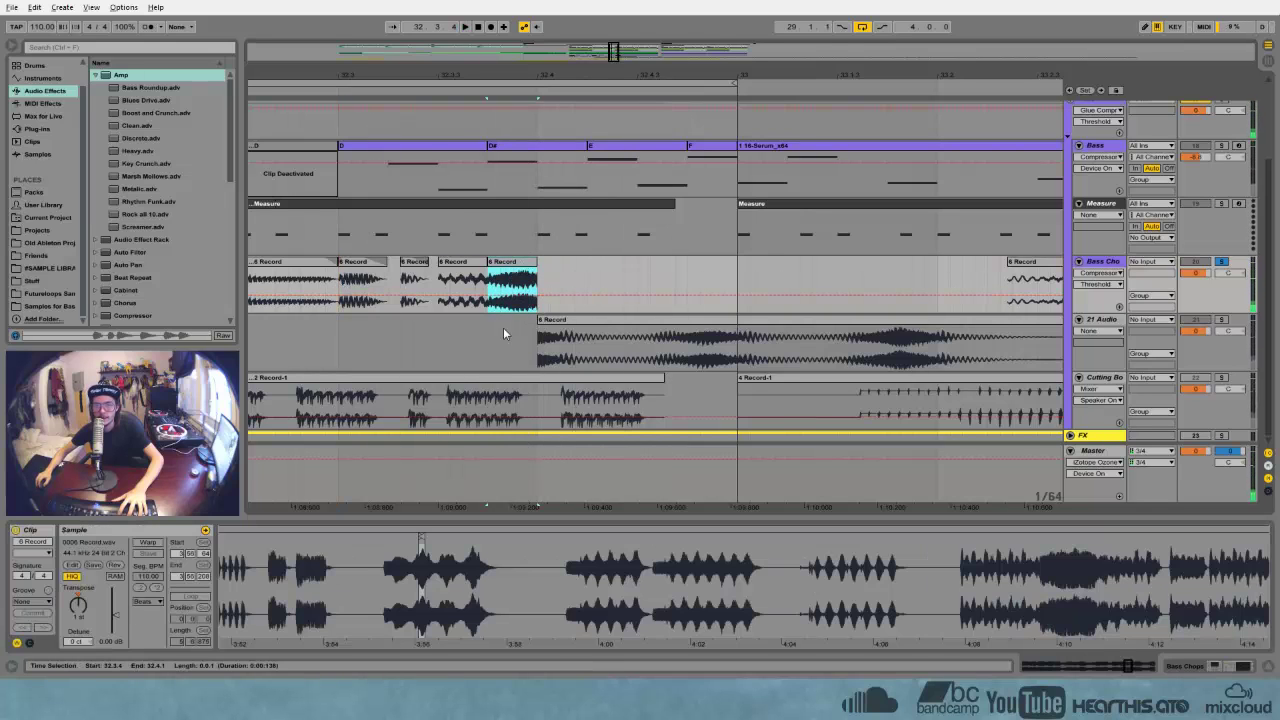
# Extend the Bass Chops slice at 32.3.4 to end at 32.4.3 and audition the fill
pyautogui.moveTo(505, 285); pyautogui.dragTo(636, 262)
pyautogui.click(425, 344)
pyautogui.press('space')
pyautogui.press('space')
pyautogui.press('space')
pyautogui.press('space')
pyautogui.press('space')
pyautogui.press('space')
pyautogui.press('space')
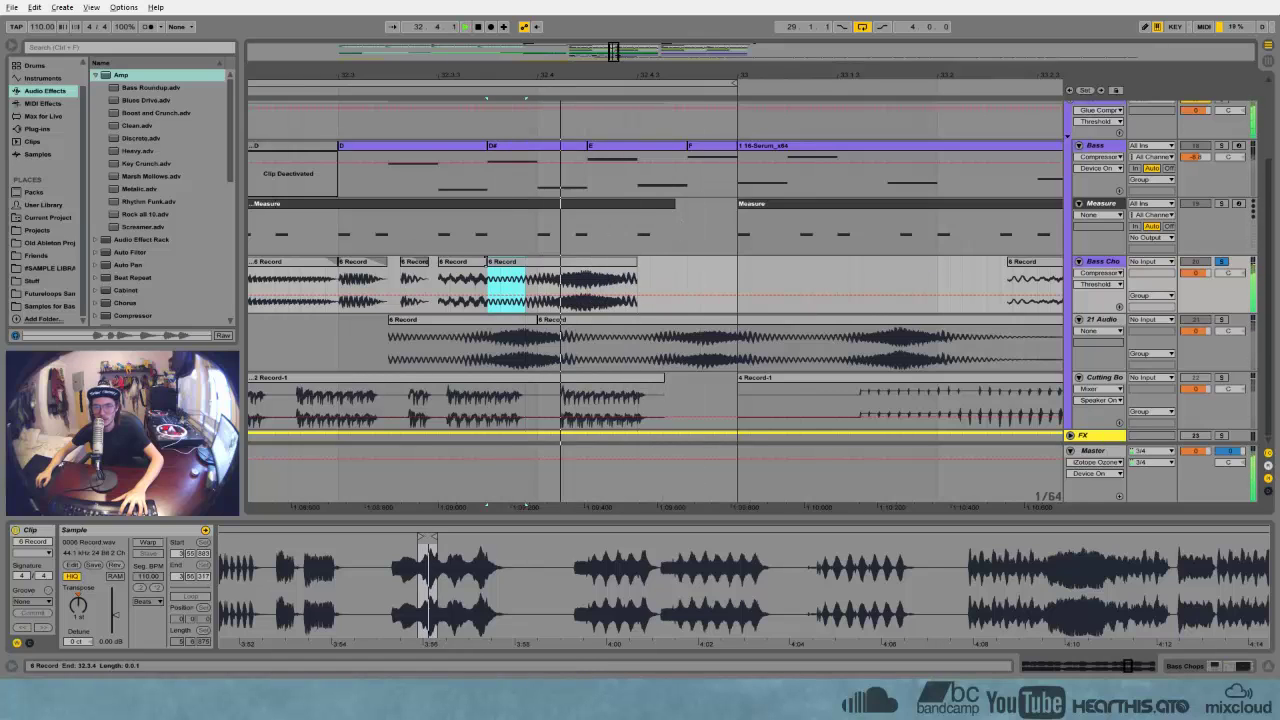
# Trim the start of the Bass Chops slice at 32.3.4 onto its swell and shorten it to end at 32.4.1
pyautogui.press('space')
pyautogui.moveTo(489, 262)
pyautogui.mouseDown()
pyautogui.moveTo(591, 263)
pyautogui.moveTo(529, 263)
pyautogui.mouseUp()
pyautogui.press('space')
pyautogui.press('space')
pyautogui.click(559, 278)
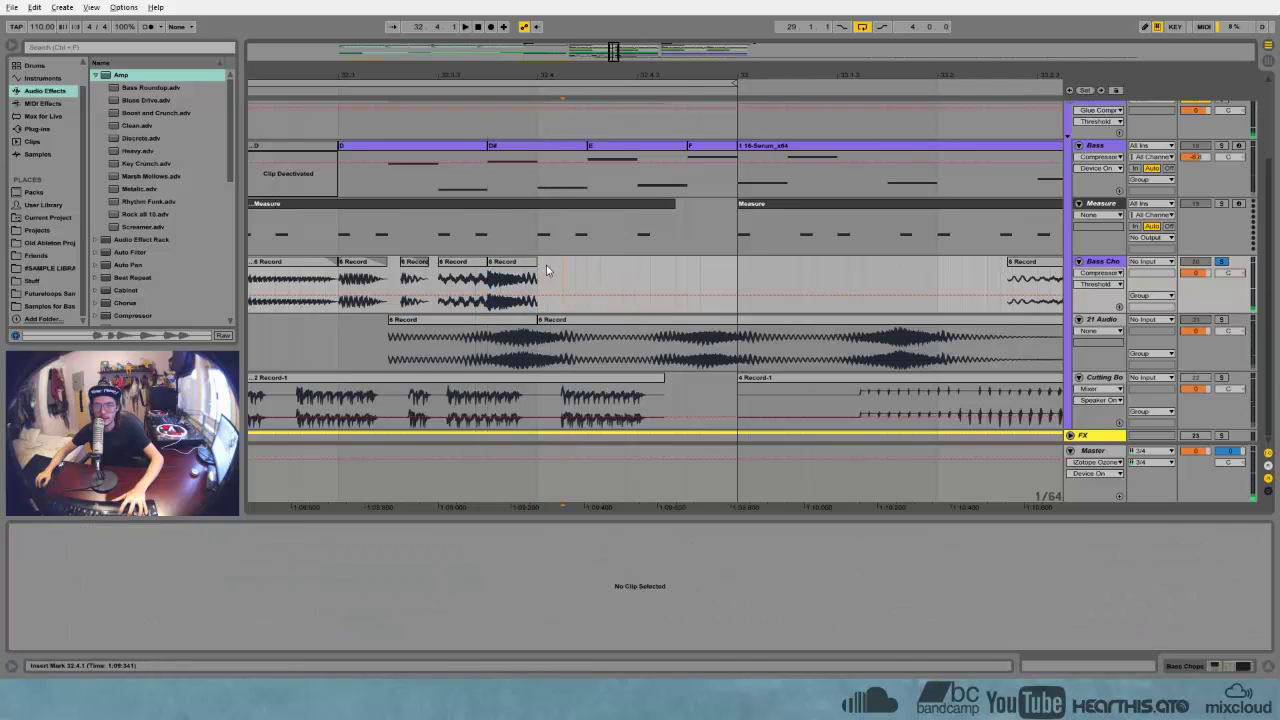
# Delete the 21 Audio part between 32.3.2 and 32.4.1 and audition the Bass Chops slice at 32.3.4
pyautogui.click(485, 320)
pyautogui.press('Delete')
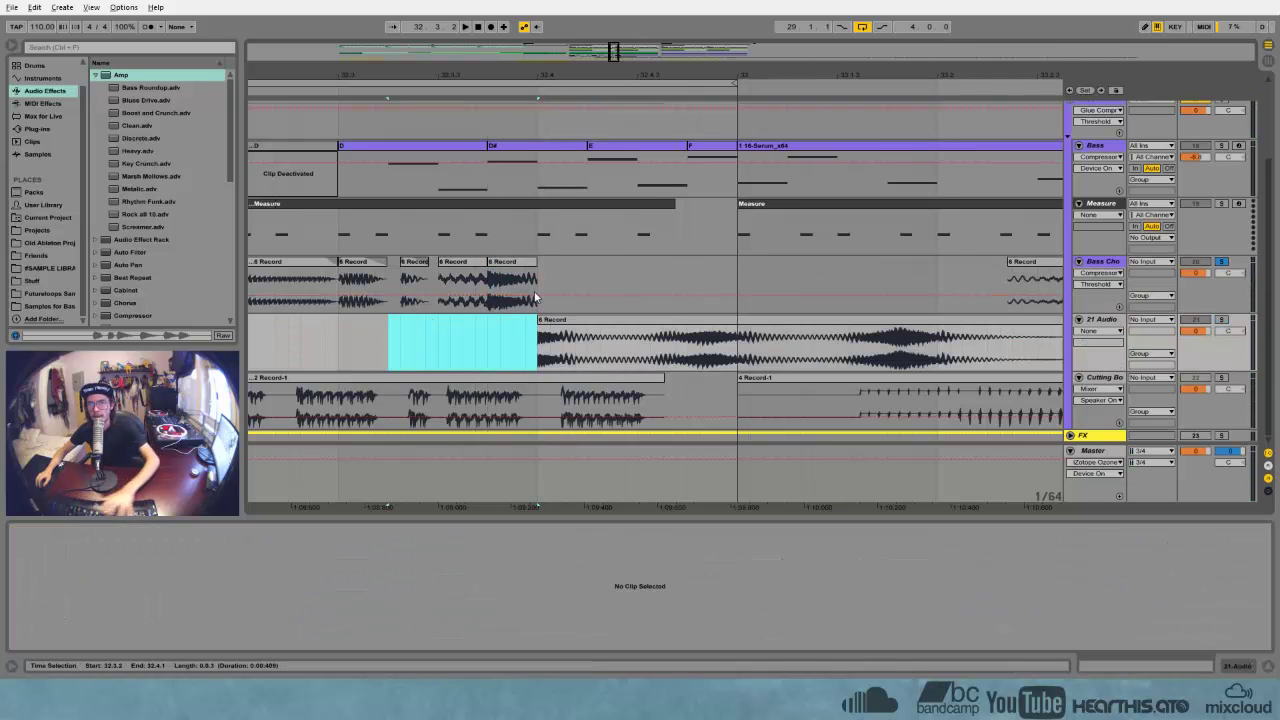
pyautogui.click(524, 262)
pyautogui.press('space')
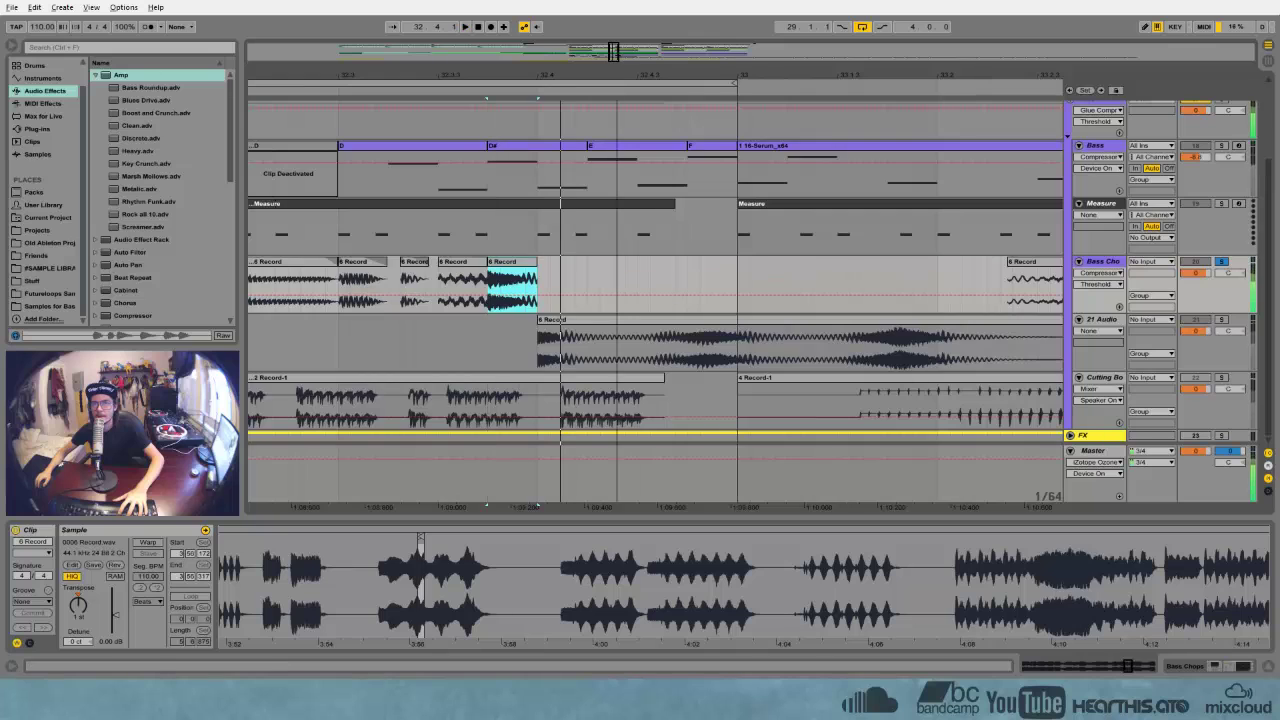
# Copy a short swell near 33.4.1 from the long Bass Chops clip to 32.4.1 and play it
pyautogui.press('-')
pyautogui.click(768, 288)
pyautogui.moveTo(771, 286); pyautogui.dragTo(434, 267)
pyautogui.press('space')
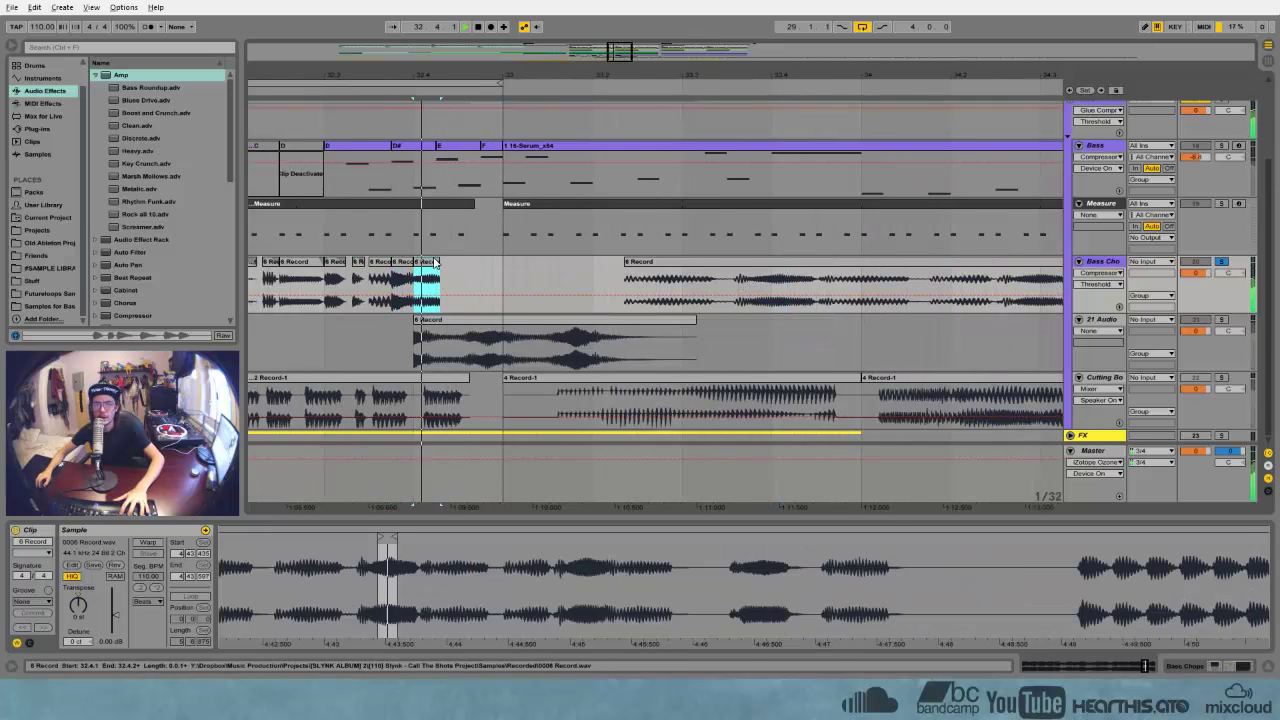
# Raise the gain of the Bass Chops slice at 32.4.1 to 3.81 dB and audition it repeatedly against the Serum bass
pyautogui.moveTo(115, 615); pyautogui.dragTo(115, 607)
pyautogui.press('space')
pyautogui.press('space')
pyautogui.press('space')
pyautogui.press('space')
pyautogui.press('space')
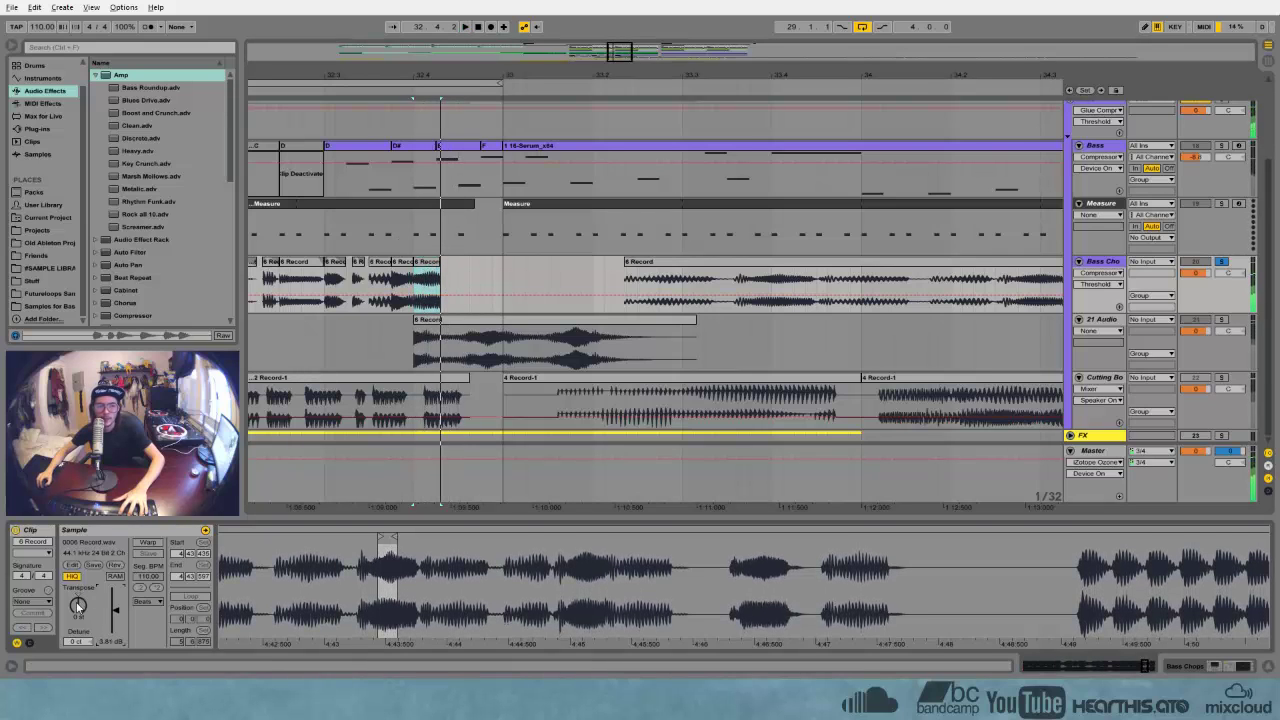
pyautogui.press('space')
pyautogui.press('space')
pyautogui.press('space')
pyautogui.press('space')
pyautogui.press('space')
pyautogui.press('space')
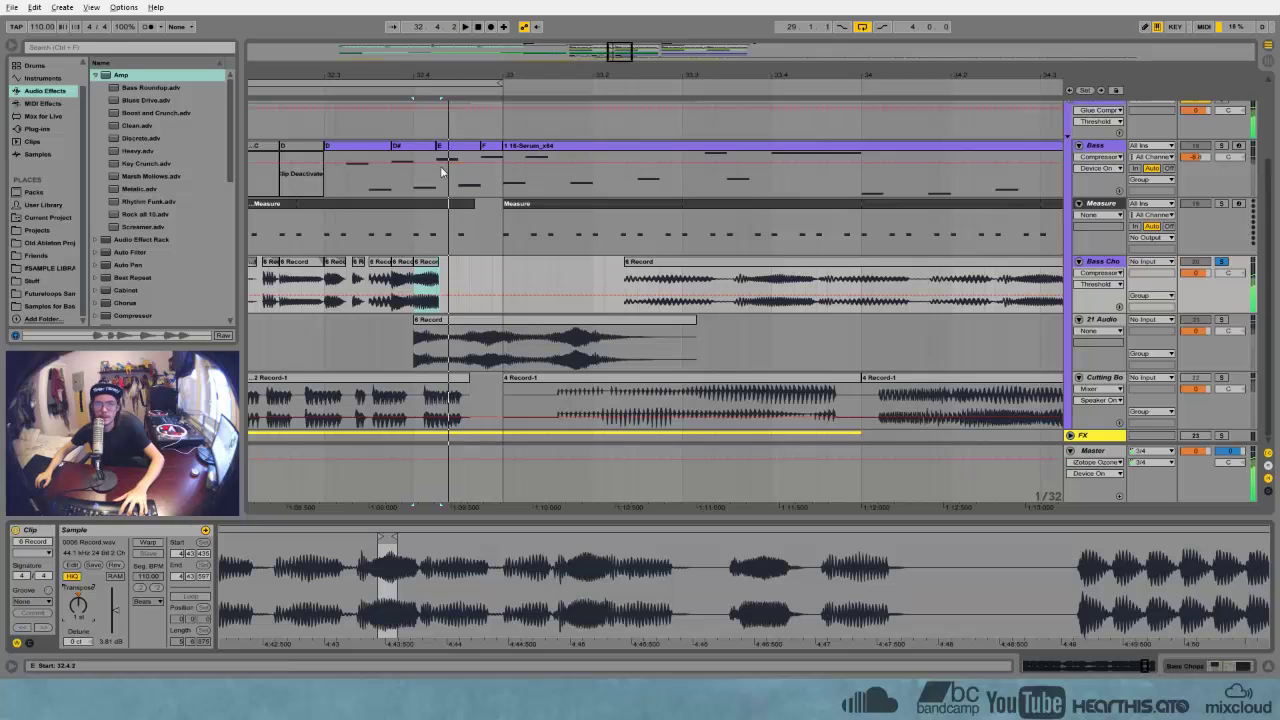
# Transpose the Bass Chops slice at 32.4.1 to -11 semitones and audition it
pyautogui.moveTo(440, 76); pyautogui.dragTo(440, 112)
pyautogui.click(81, 605)
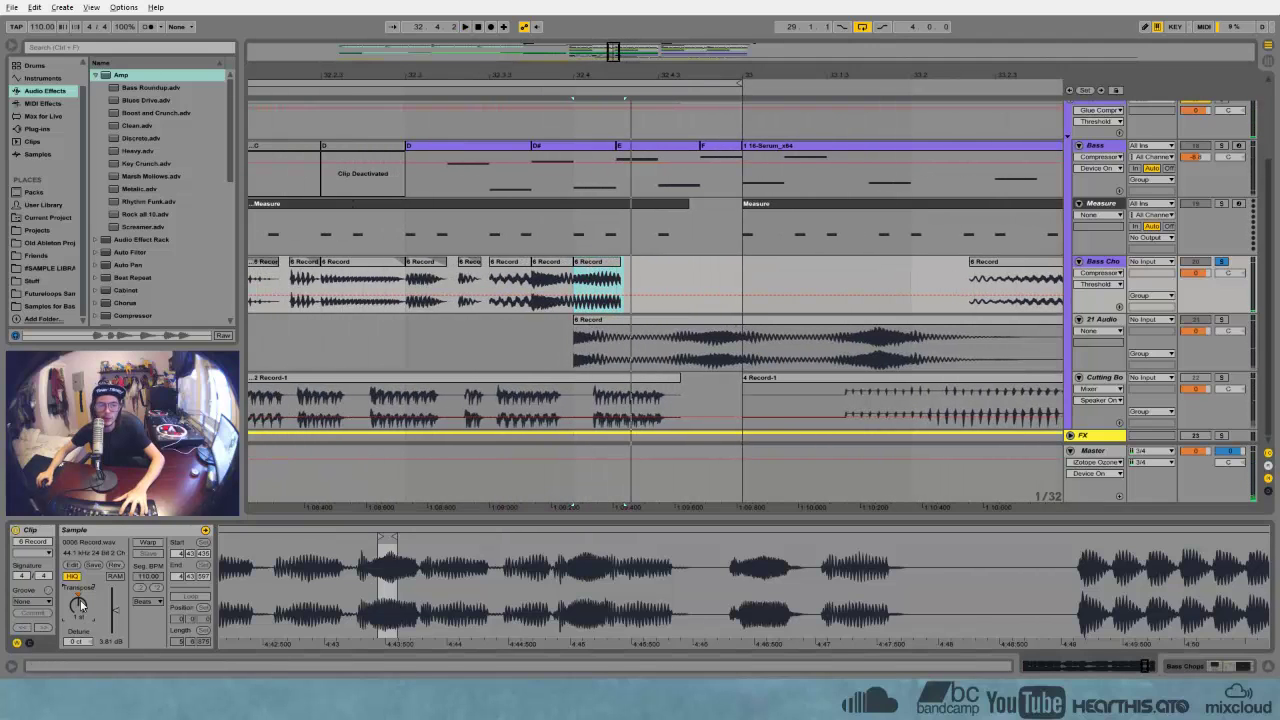
pyautogui.write('-11')
pyautogui.press('Return')
pyautogui.press('space')
pyautogui.press('space')
pyautogui.press('space')
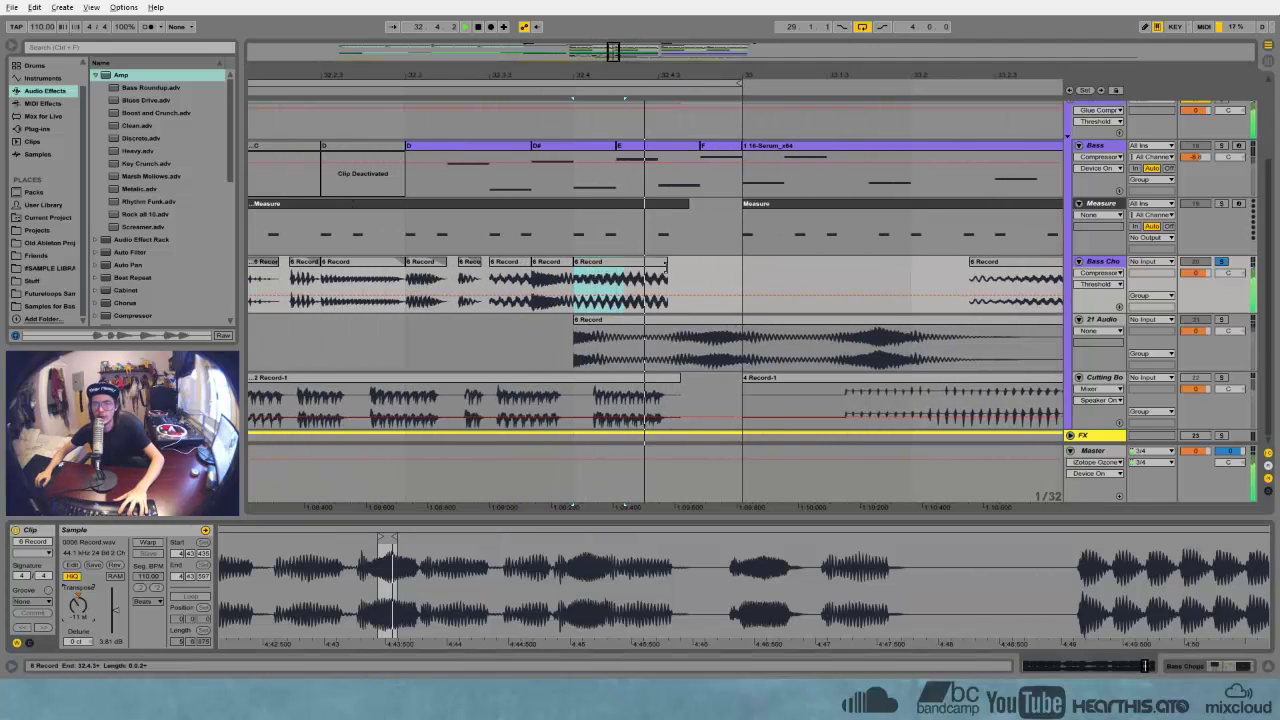
pyautogui.press('space')
pyautogui.press('space')
# Shorten the Bass Chops slice at 32.4.1 to end at 32.4.2 and audition the fill from 32.3.3
pyautogui.moveTo(667, 263); pyautogui.dragTo(614, 265)
pyautogui.press('space')
pyautogui.press('space')
pyautogui.click(503, 263)
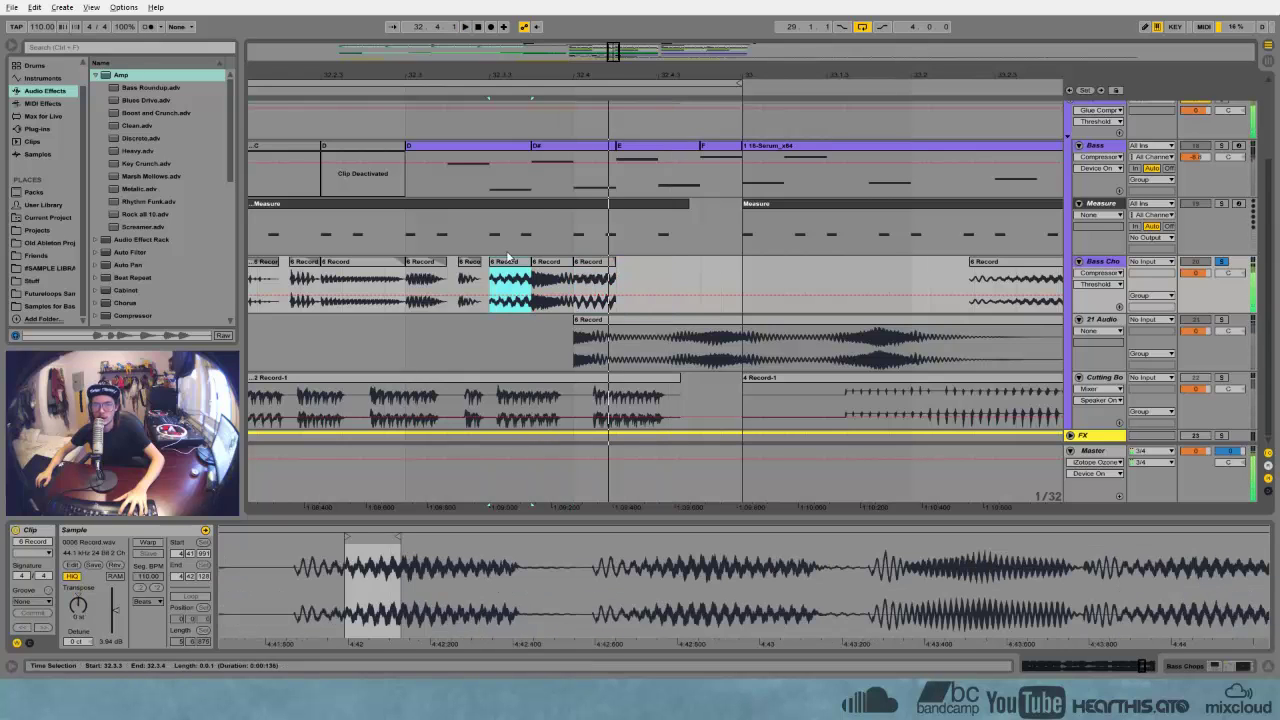
pyautogui.press('space')
pyautogui.press('space')
pyautogui.moveTo(547, 80); pyautogui.dragTo(543, 157)
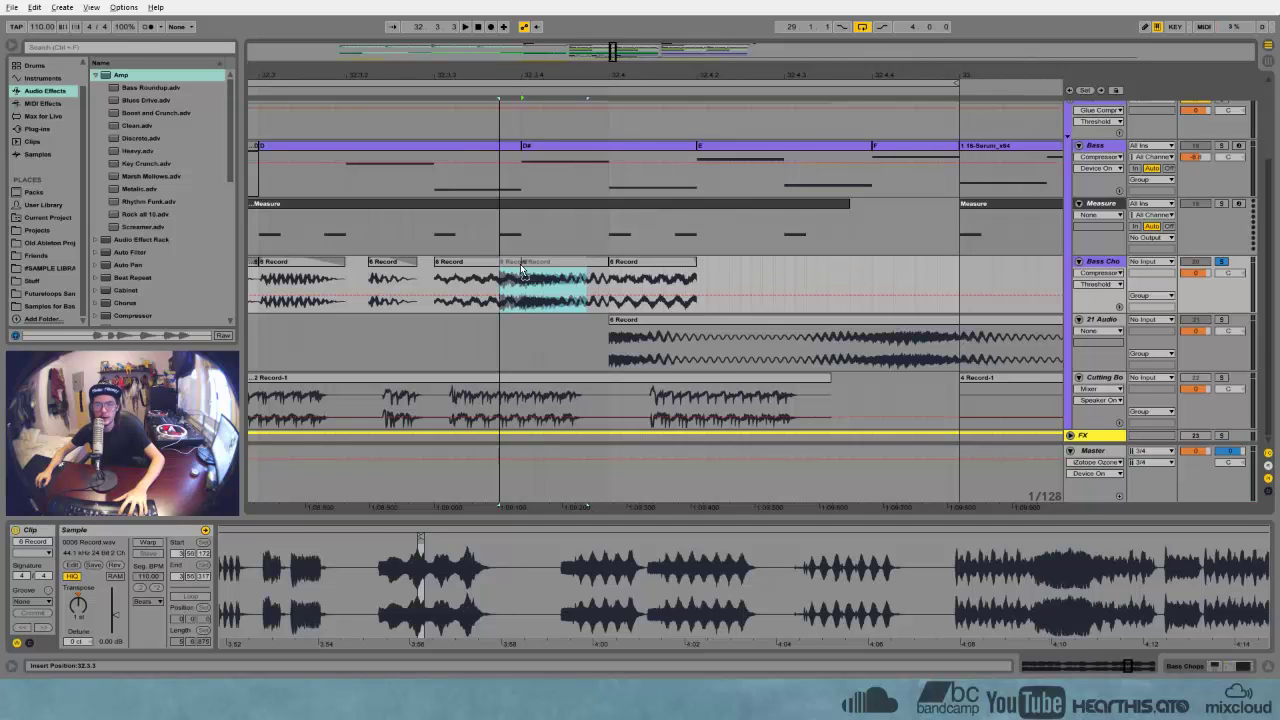
pyautogui.moveTo(522, 270); pyautogui.dragTo(546, 256)
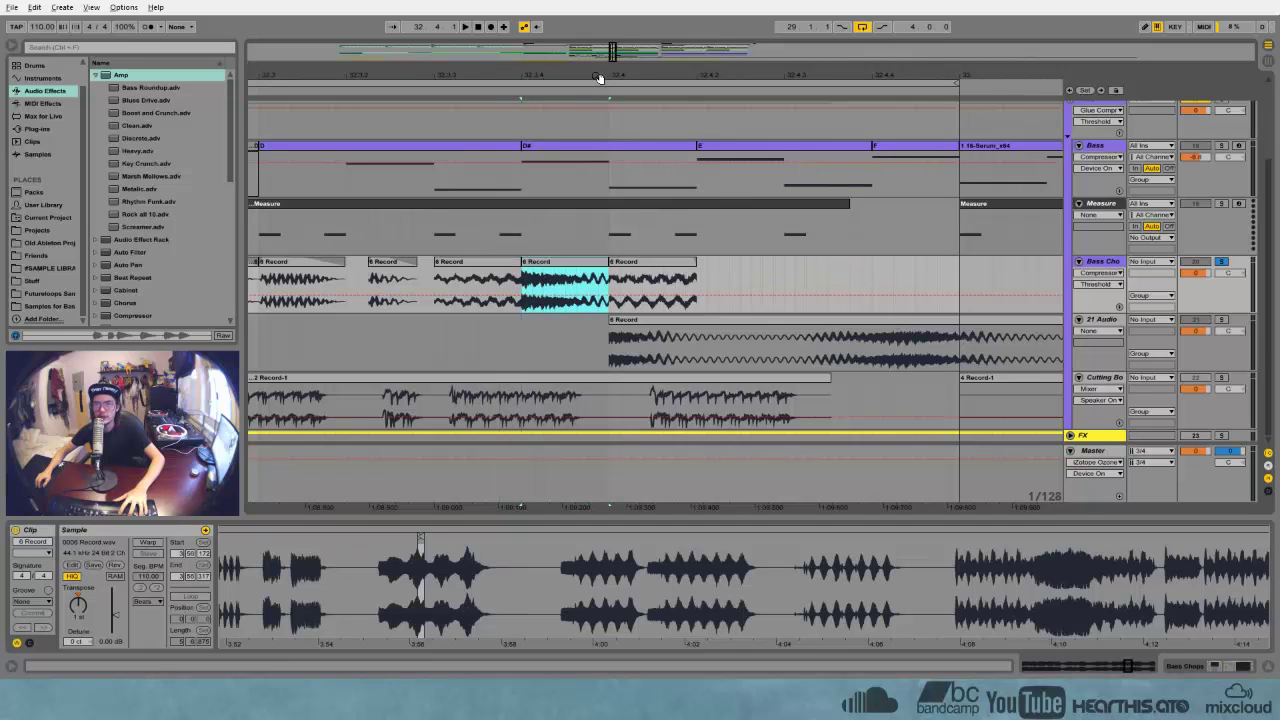
pyautogui.moveTo(598, 78); pyautogui.dragTo(595, 98)
pyautogui.click(465, 215)
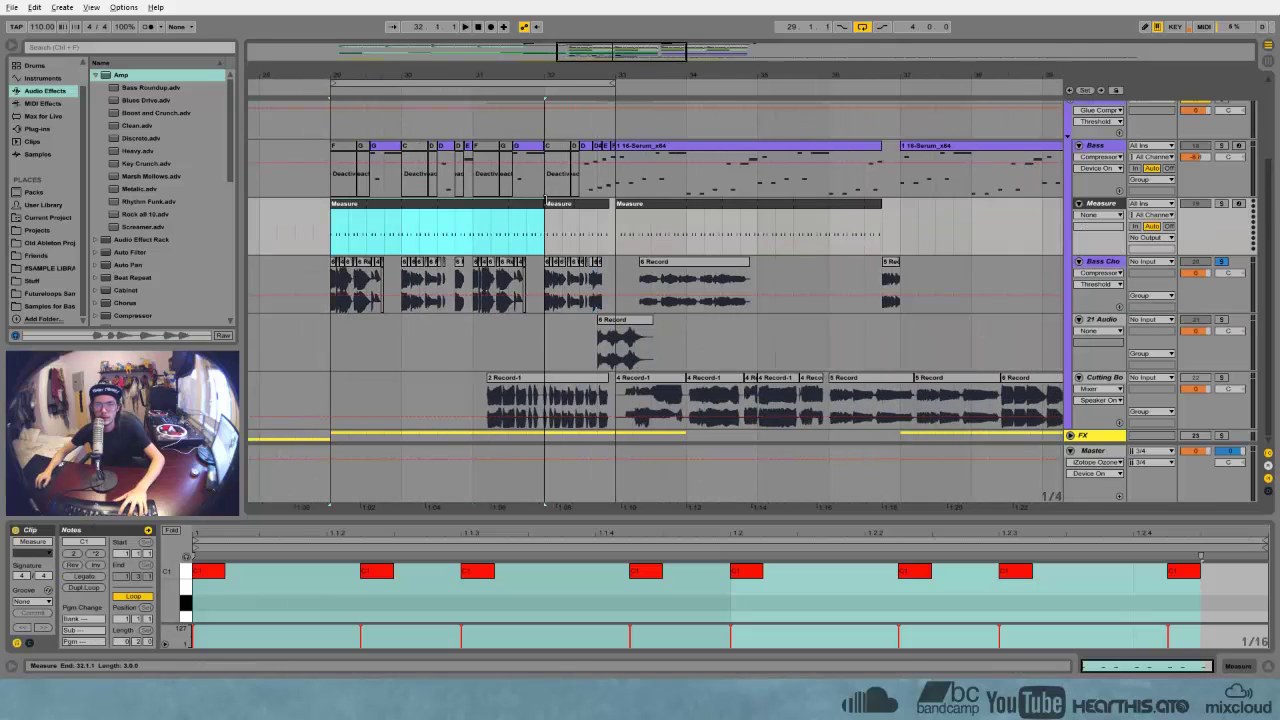
pyautogui.moveTo(601, 70); pyautogui.dragTo(537, 297)
# Trim the start of the Bass Chops slice at 32.3.4 slightly later and extend the preceding slice up to it
pyautogui.click(538, 263)
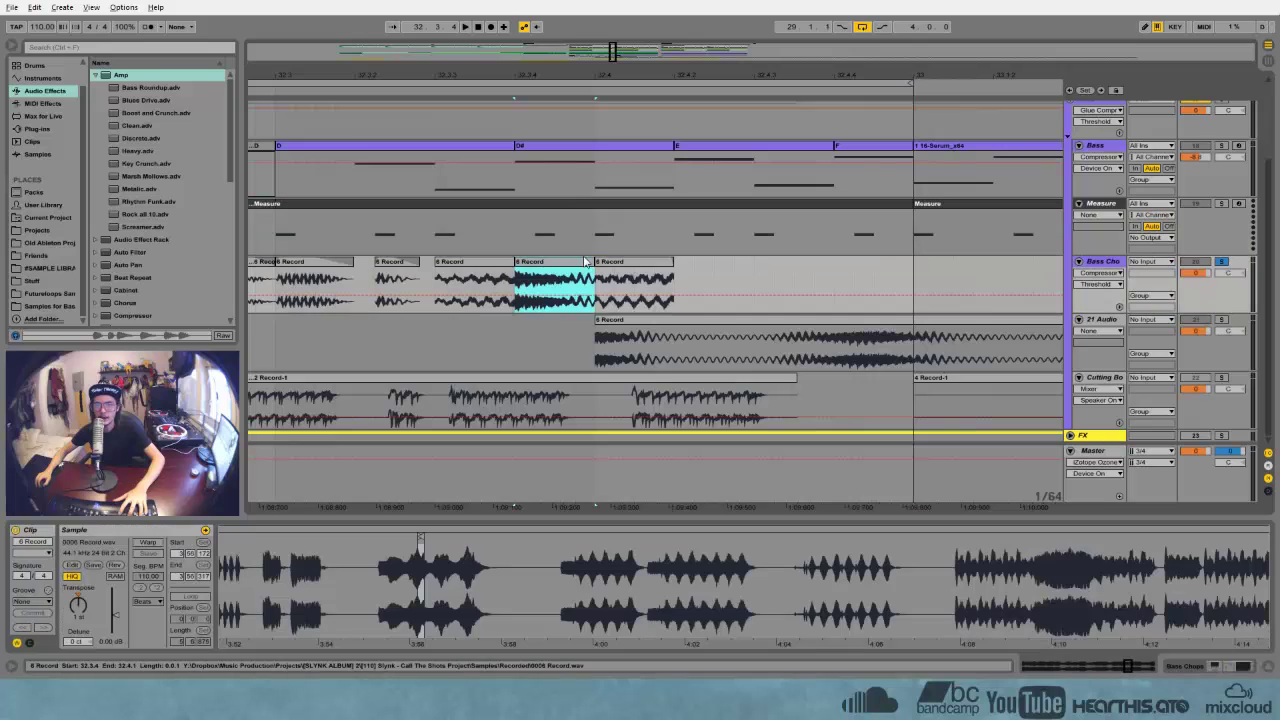
pyautogui.moveTo(593, 263); pyautogui.dragTo(555, 267)
pyautogui.moveTo(513, 264); pyautogui.dragTo(507, 265)
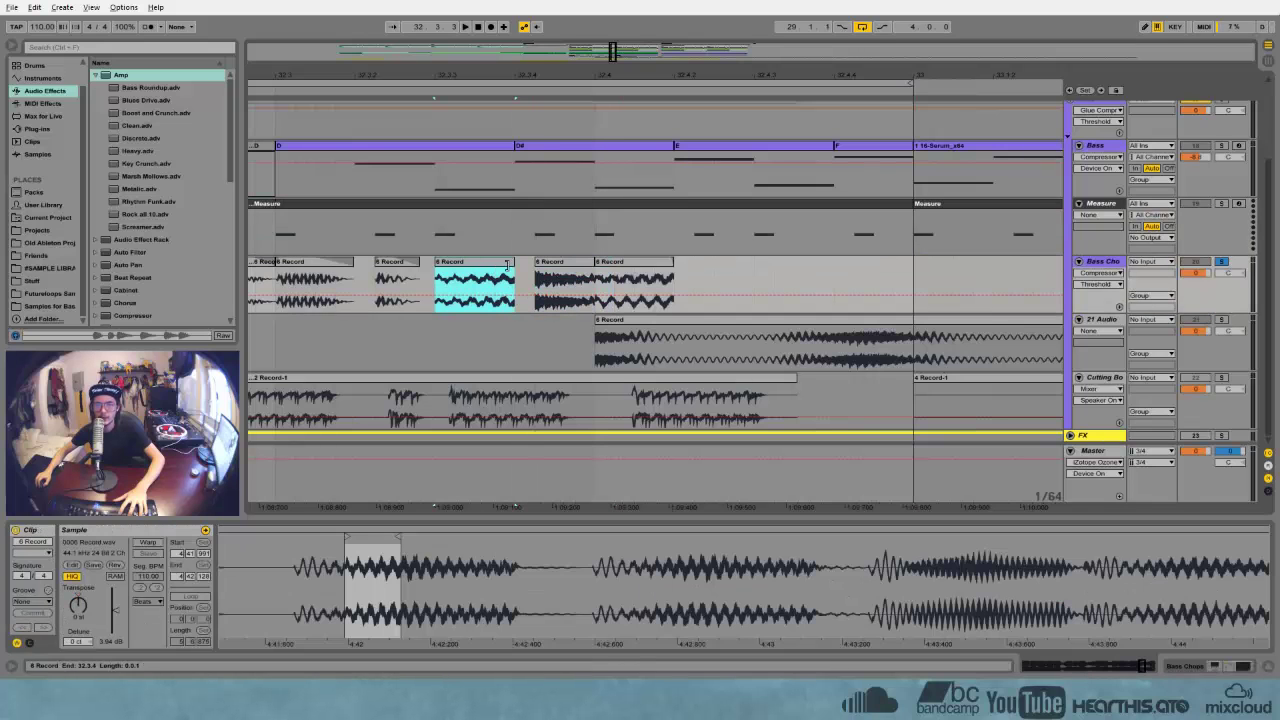
pyautogui.click(600, 266)
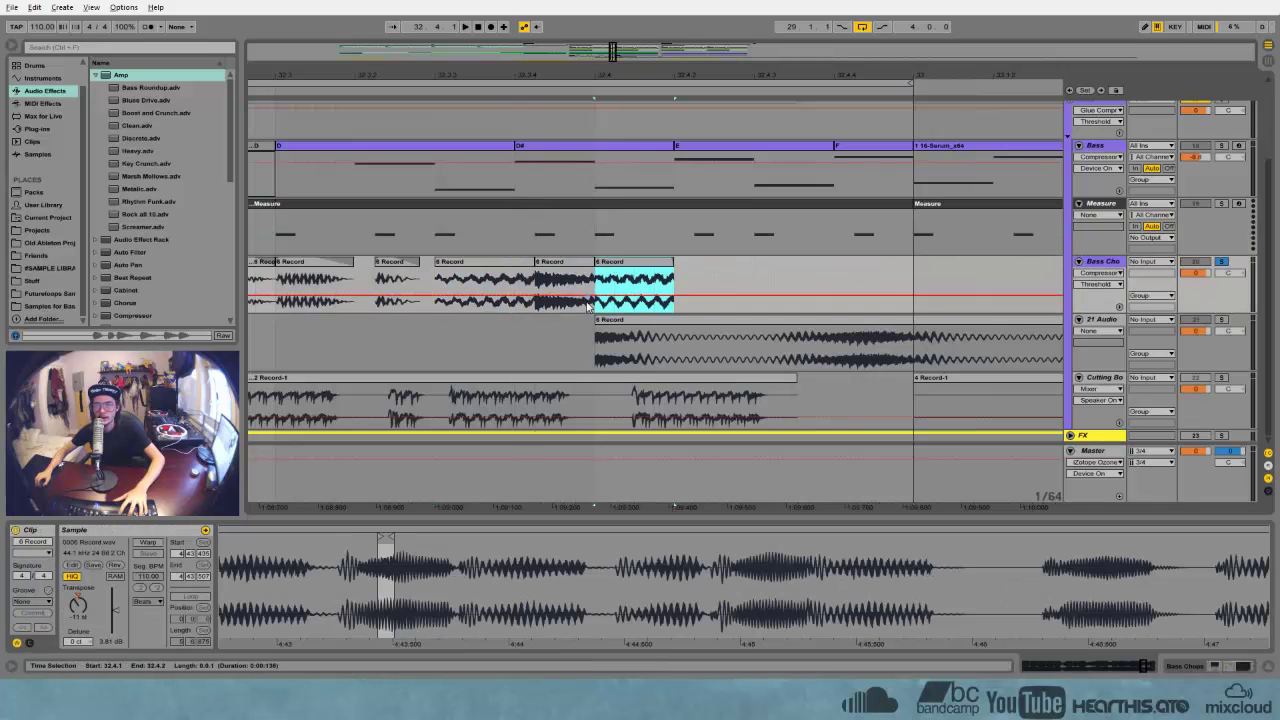
# Copy a short piece of the 21 Audio swell to just after 32.4.2 on Bass Chops, adjust its transposition and audition it
pyautogui.moveTo(856, 75); pyautogui.dragTo(584, 48)
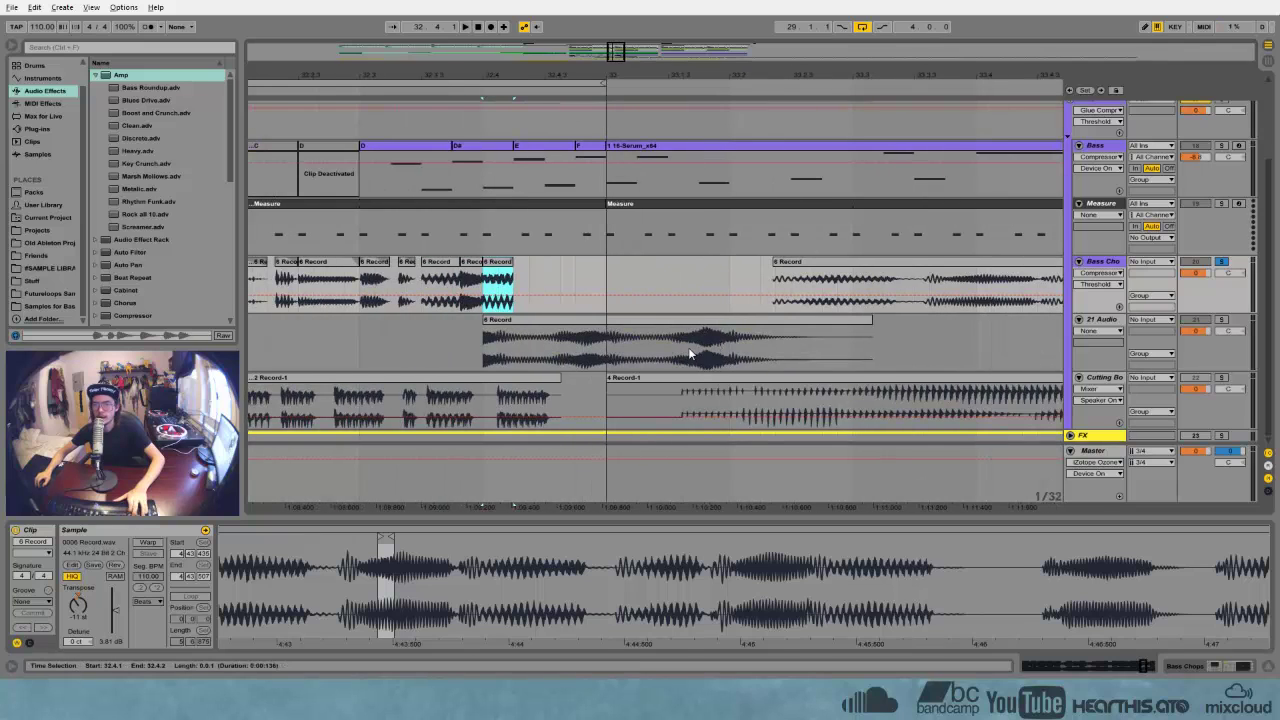
pyautogui.moveTo(676, 348); pyautogui.dragTo(537, 276)
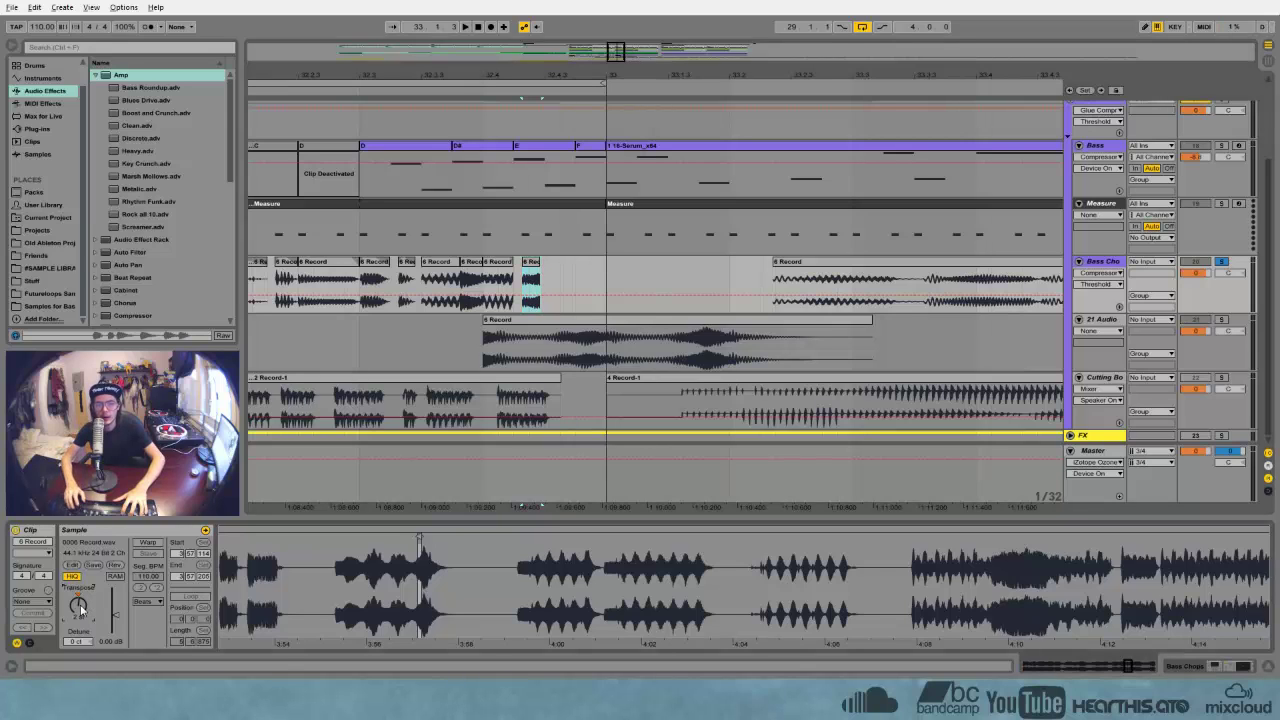
pyautogui.press('space')
pyautogui.press('space')
pyautogui.press('space')
pyautogui.press('space')
# Extend the new slice to end at 32.4.3, close the gap before it, and audition the fill from 32.3.3
pyautogui.moveTo(540, 262); pyautogui.dragTo(522, 263)
pyautogui.click(438, 265)
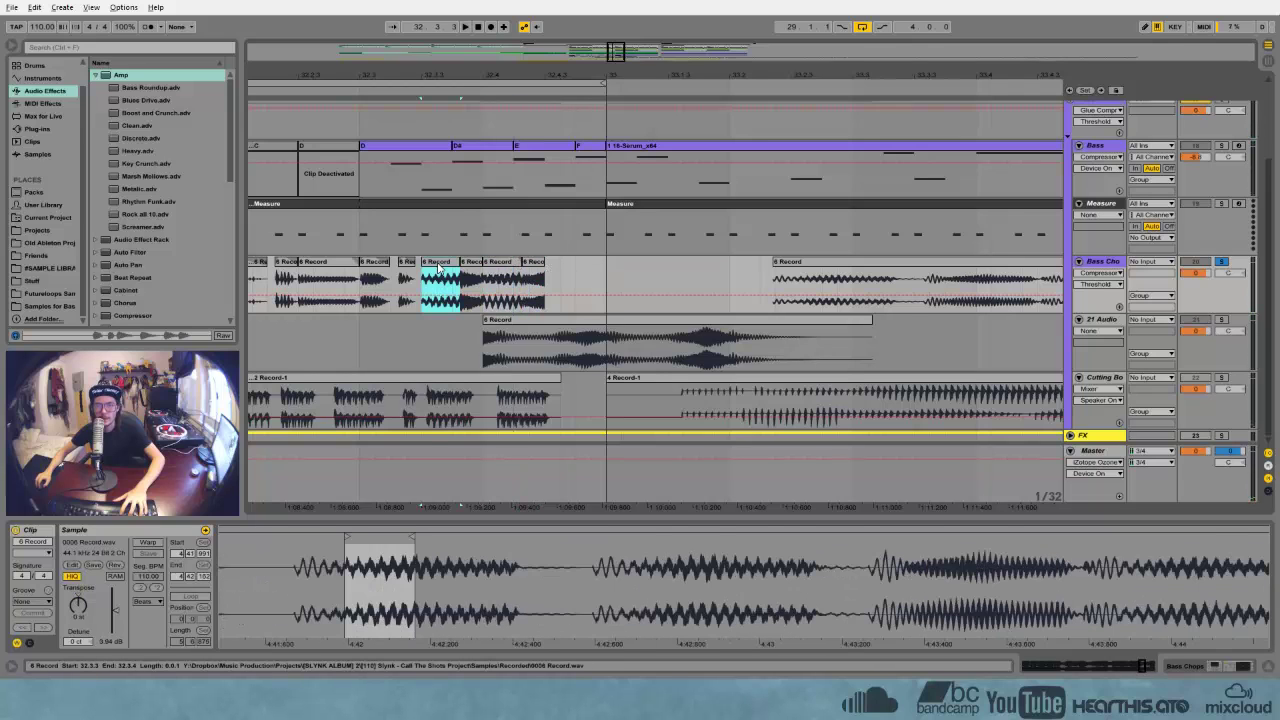
pyautogui.press('space')
pyautogui.press('space')
pyautogui.press('space')
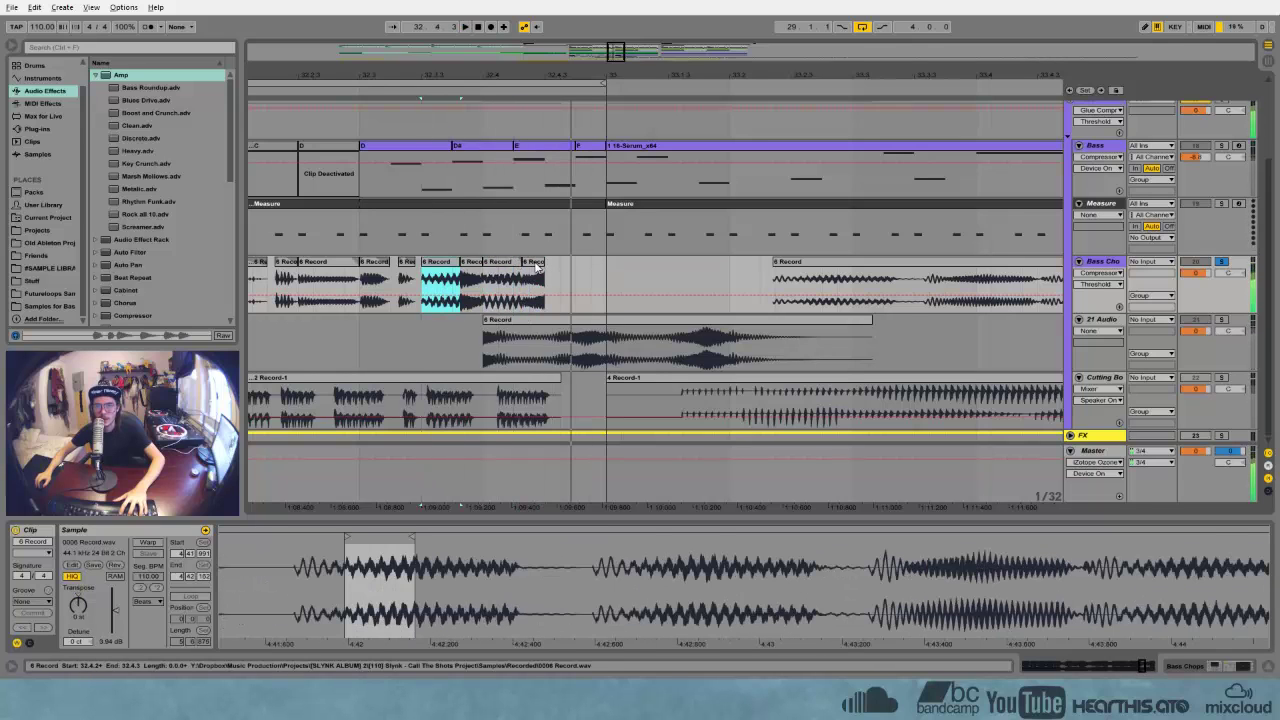
pyautogui.click(536, 266)
# Audition the long Bass Chops clip between 33.4 and 34.3.3 to find a note for the next slice
pyautogui.click(957, 282)
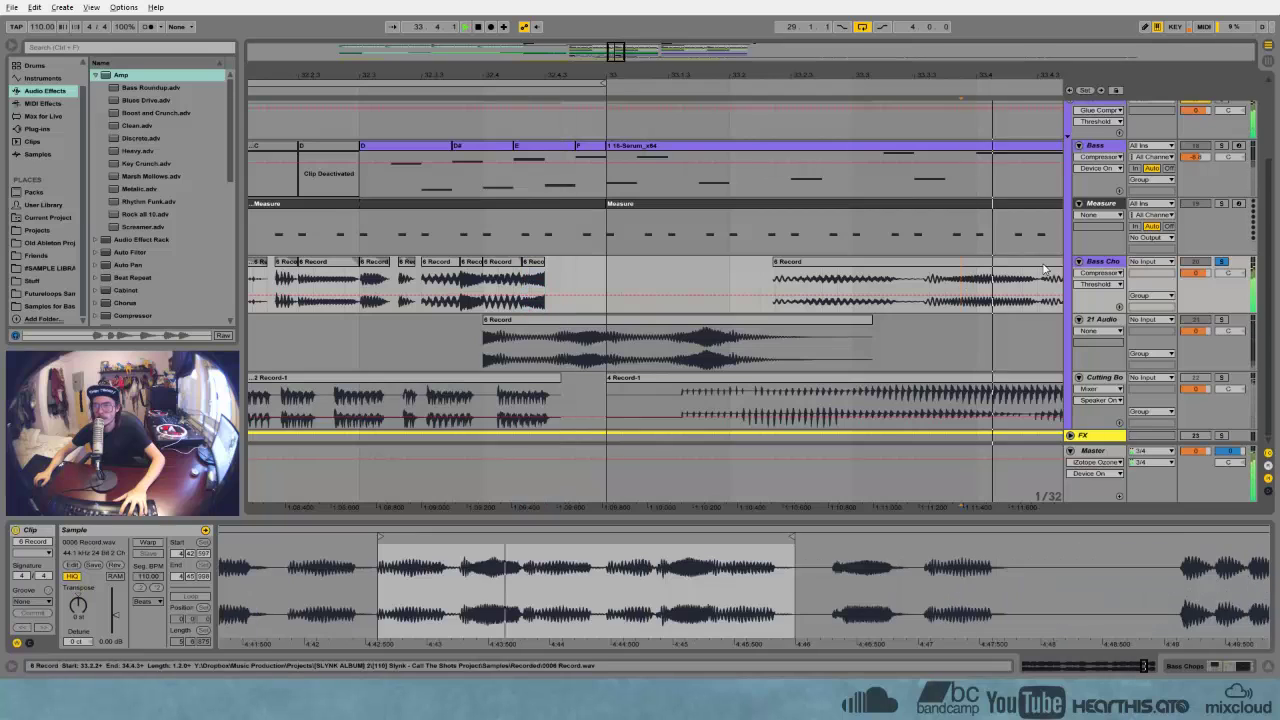
pyautogui.moveTo(1014, 77); pyautogui.dragTo(730, 64)
pyautogui.click(877, 292)
pyautogui.press('space')
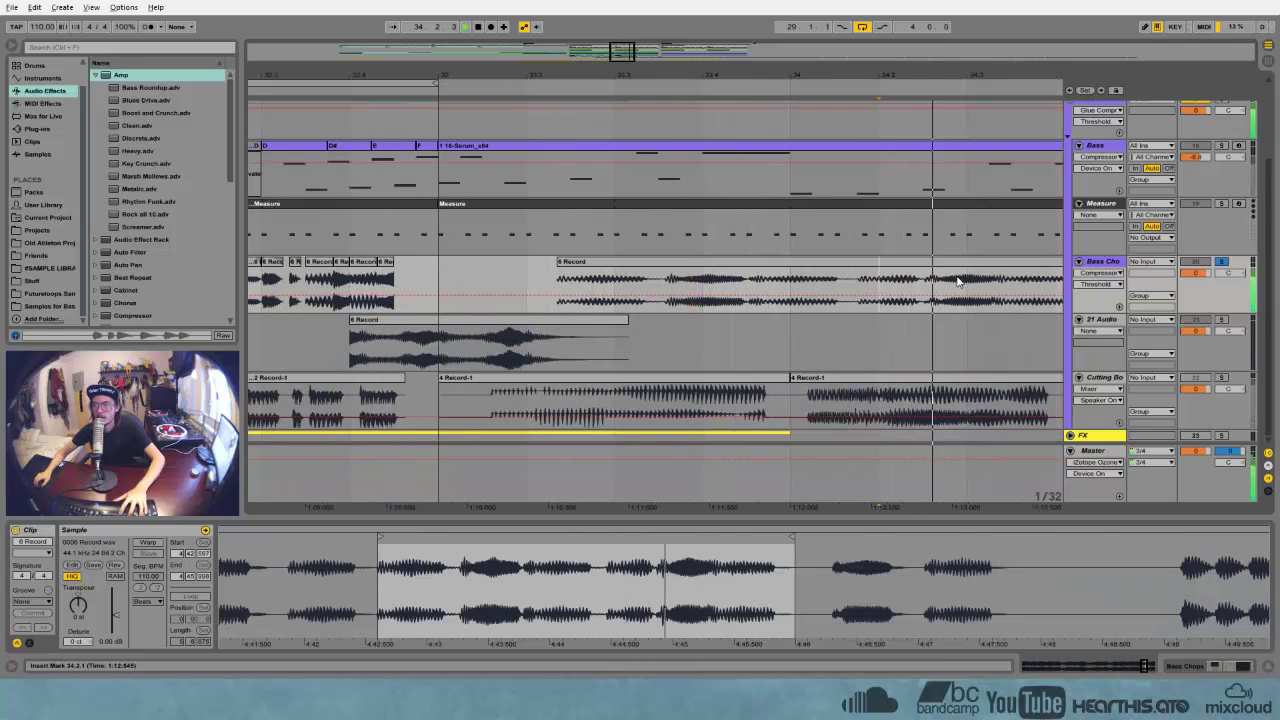
pyautogui.press('space')
pyautogui.click(935, 281)
pyautogui.press('space')
pyautogui.press('space')
pyautogui.click(970, 286)
pyautogui.press('space')
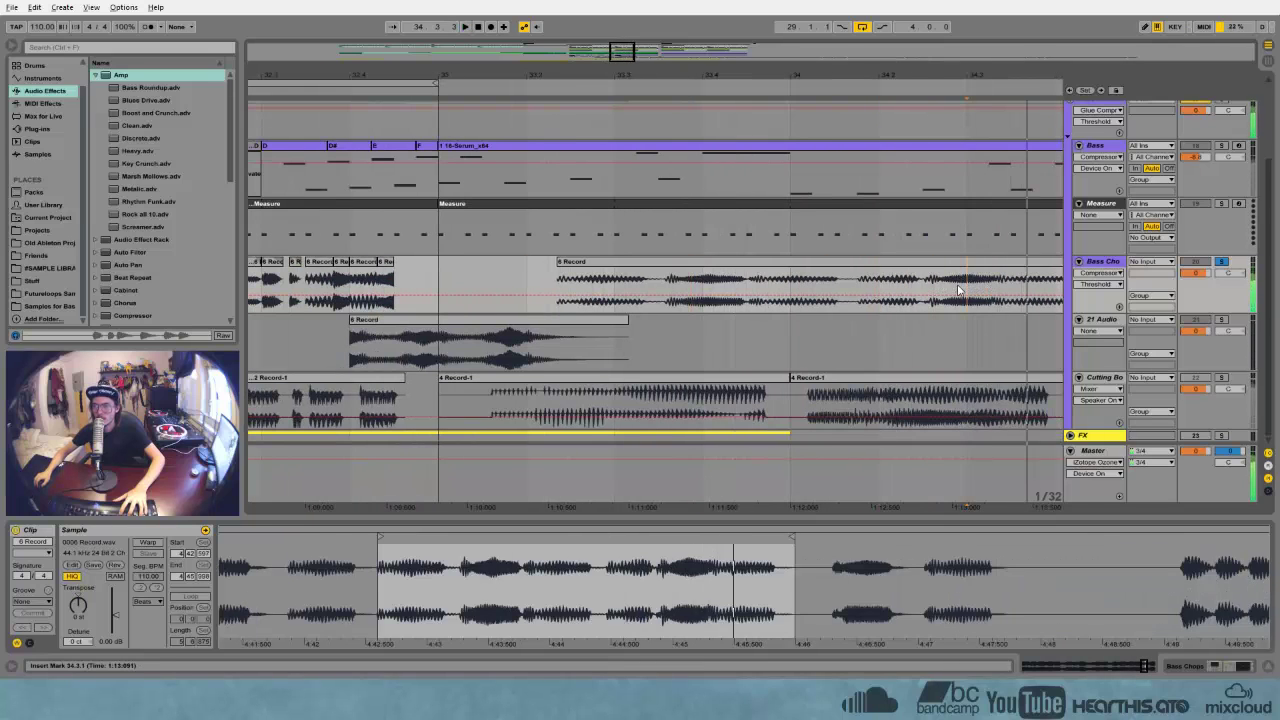
pyautogui.press('space')
pyautogui.click(957, 286)
pyautogui.press('space')
pyautogui.press('space')
pyautogui.click(946, 286)
pyautogui.press('space')
pyautogui.press('space')
pyautogui.press('space')
# Copy the sixteenth-note piece at 34.3.3 of the long Bass Chops clip to 32.4.3 and audition it
pyautogui.click(1021, 288)
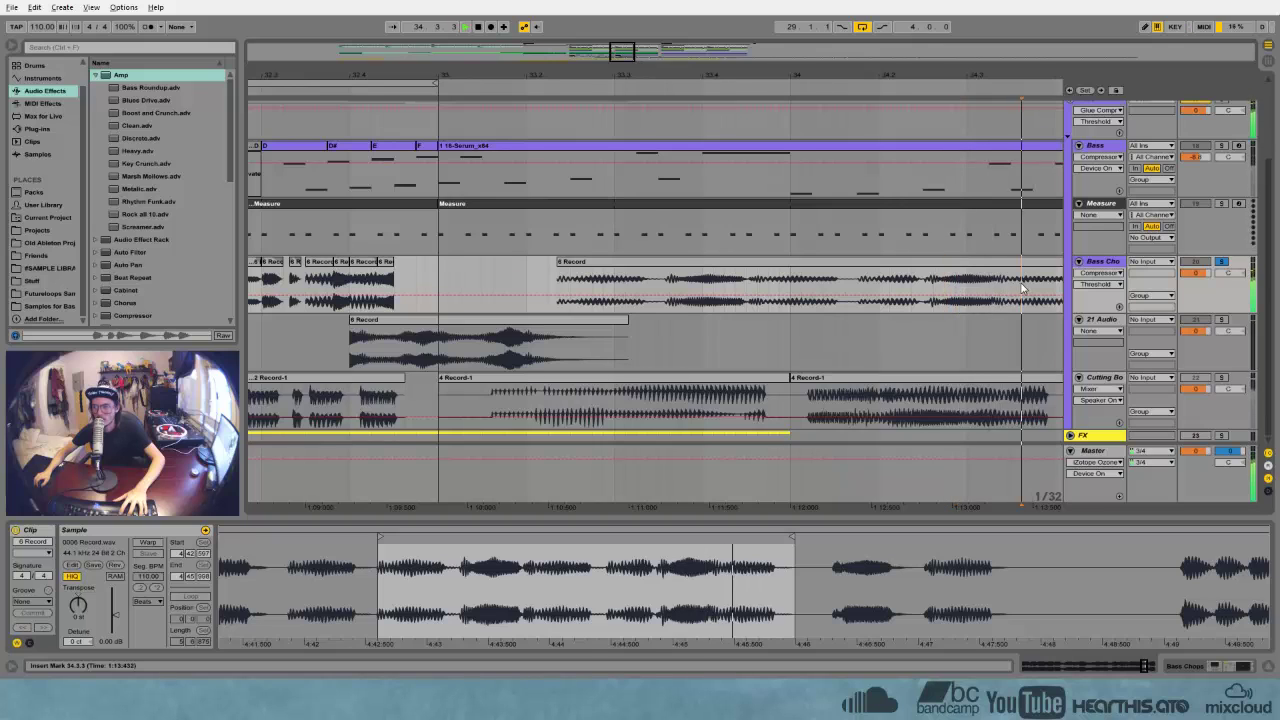
pyautogui.moveTo(1021, 288); pyautogui.dragTo(400, 287)
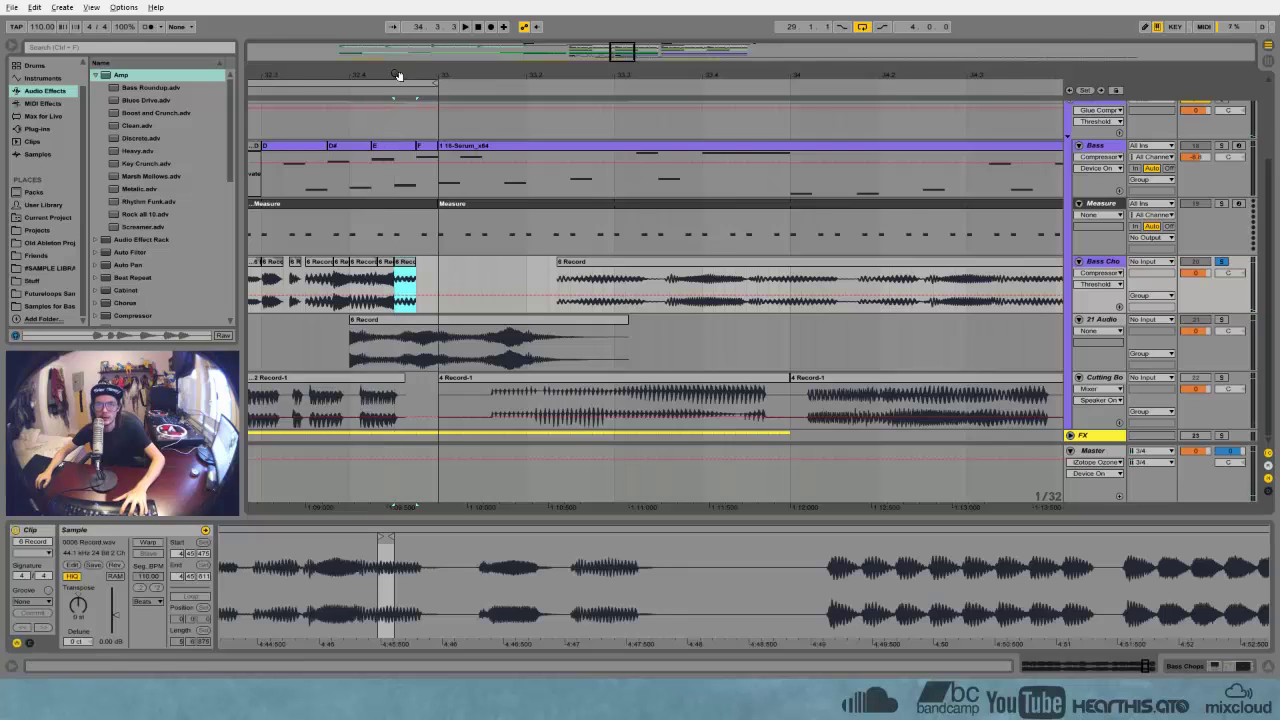
pyautogui.moveTo(397, 75); pyautogui.dragTo(646, 112)
pyautogui.press('space')
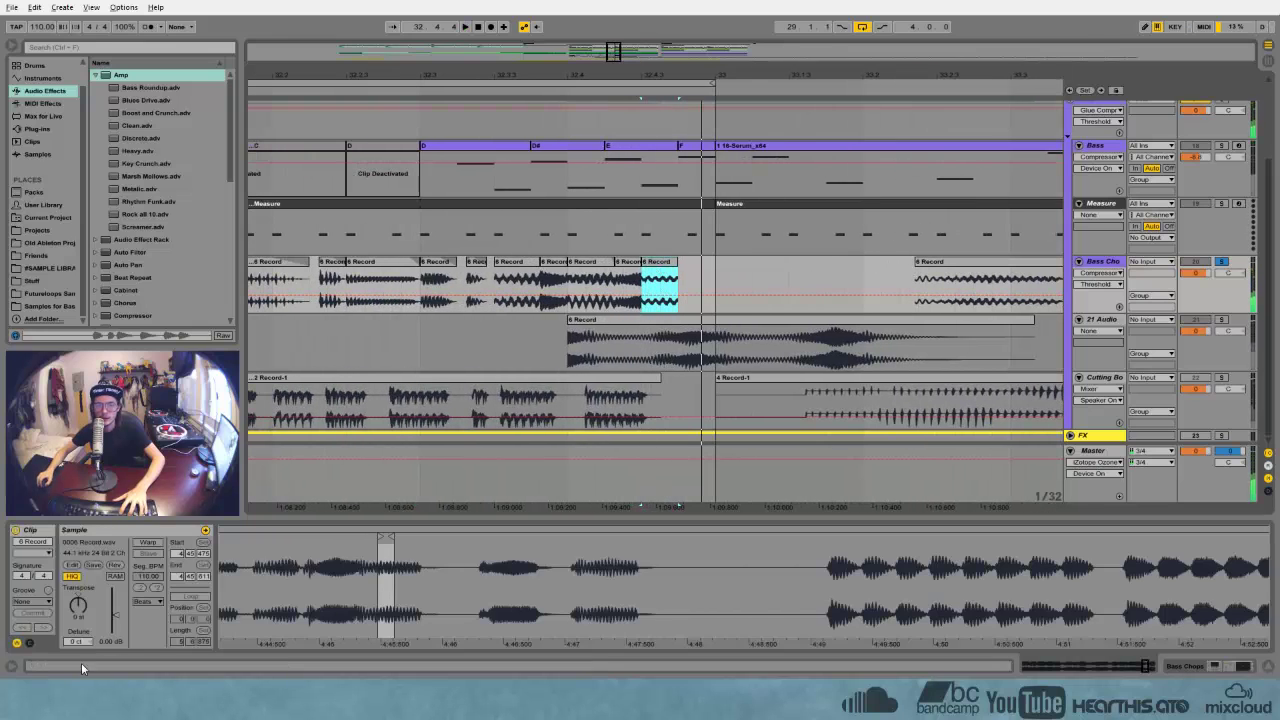
# Transpose the Bass Chops slice at 32.4.3 up 2 semitones, set its end to 32.4.4 and audition it
pyautogui.moveTo(79, 604); pyautogui.dragTo(79, 594)
pyautogui.press('space')
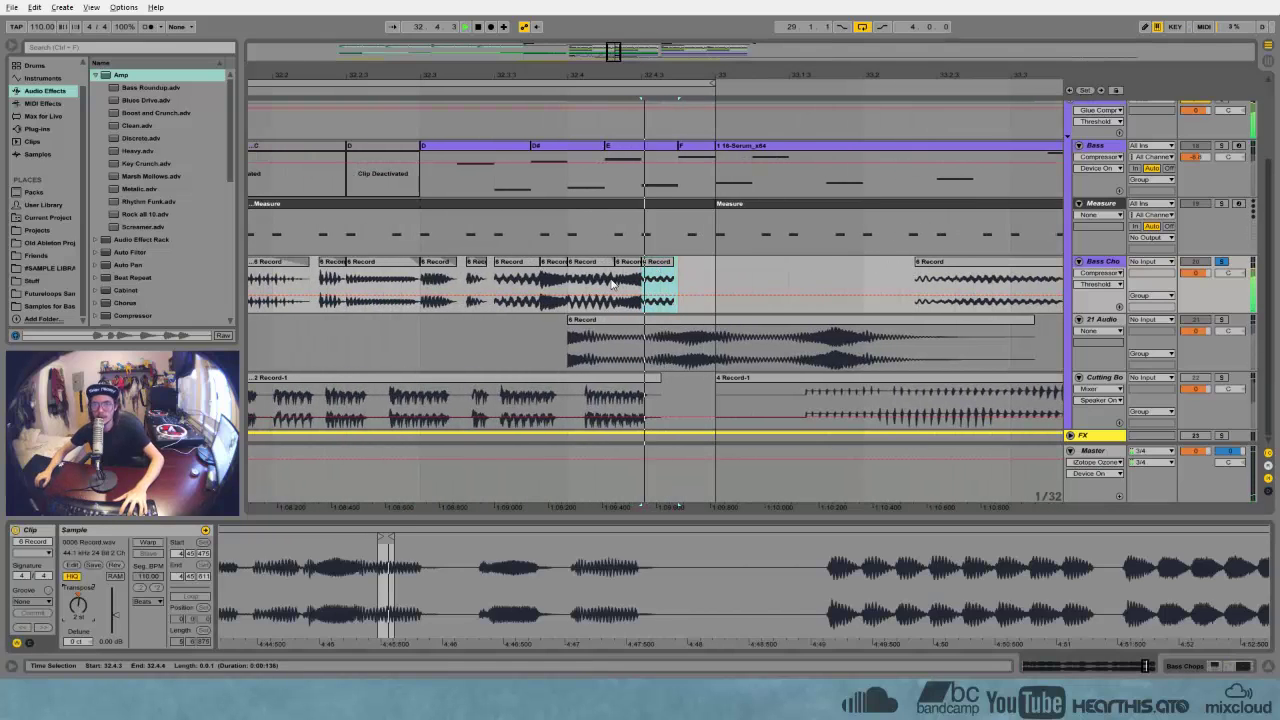
pyautogui.moveTo(671, 265); pyautogui.dragTo(678, 265)
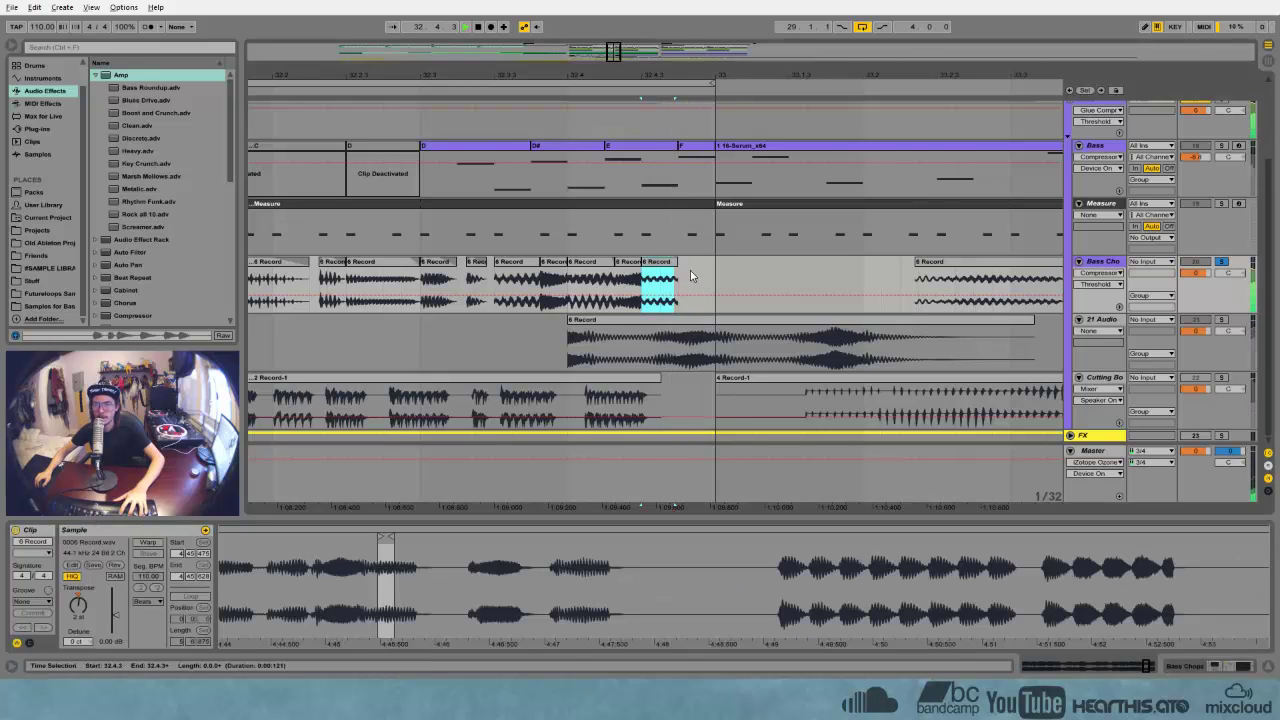
pyautogui.press('space')
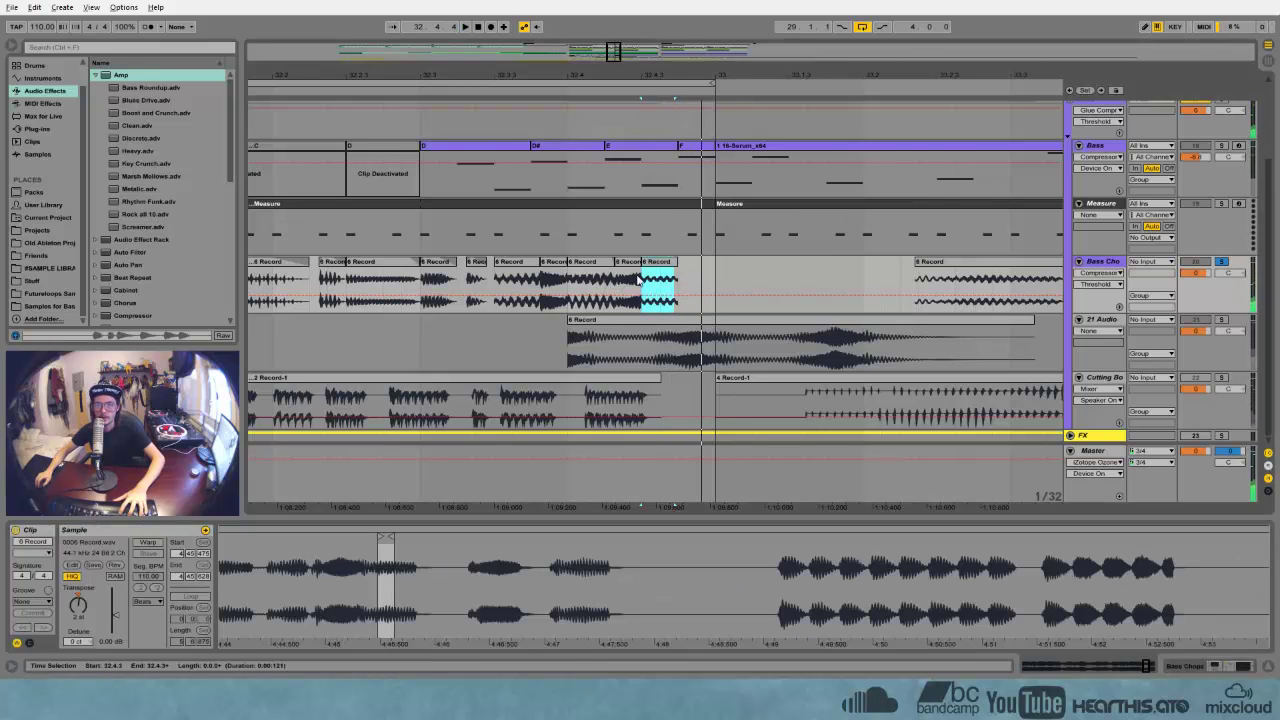
pyautogui.press('space')
# Raise the gain of the slice at 32.4.3 to about 6 dB and audition the fill from 32.3.1
pyautogui.doubleClick(655, 262)
pyautogui.moveTo(116, 616); pyautogui.dragTo(116, 607)
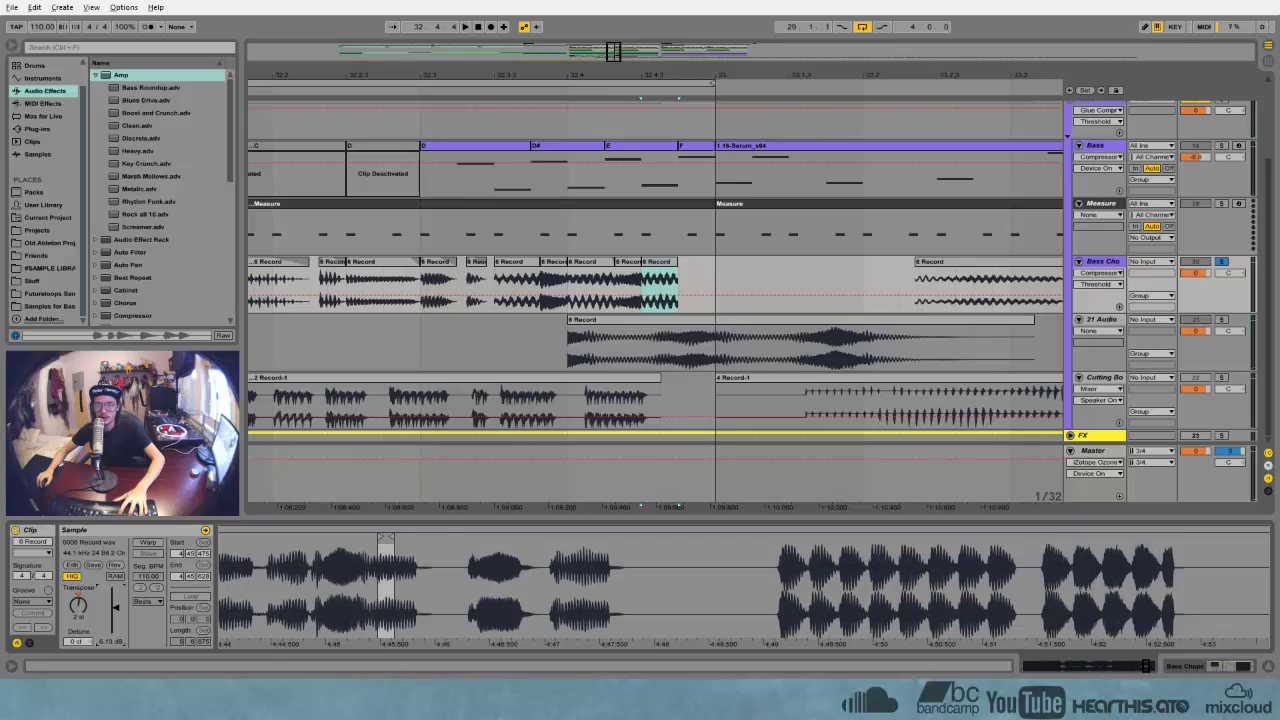
pyautogui.click(423, 287)
pyautogui.press('space')
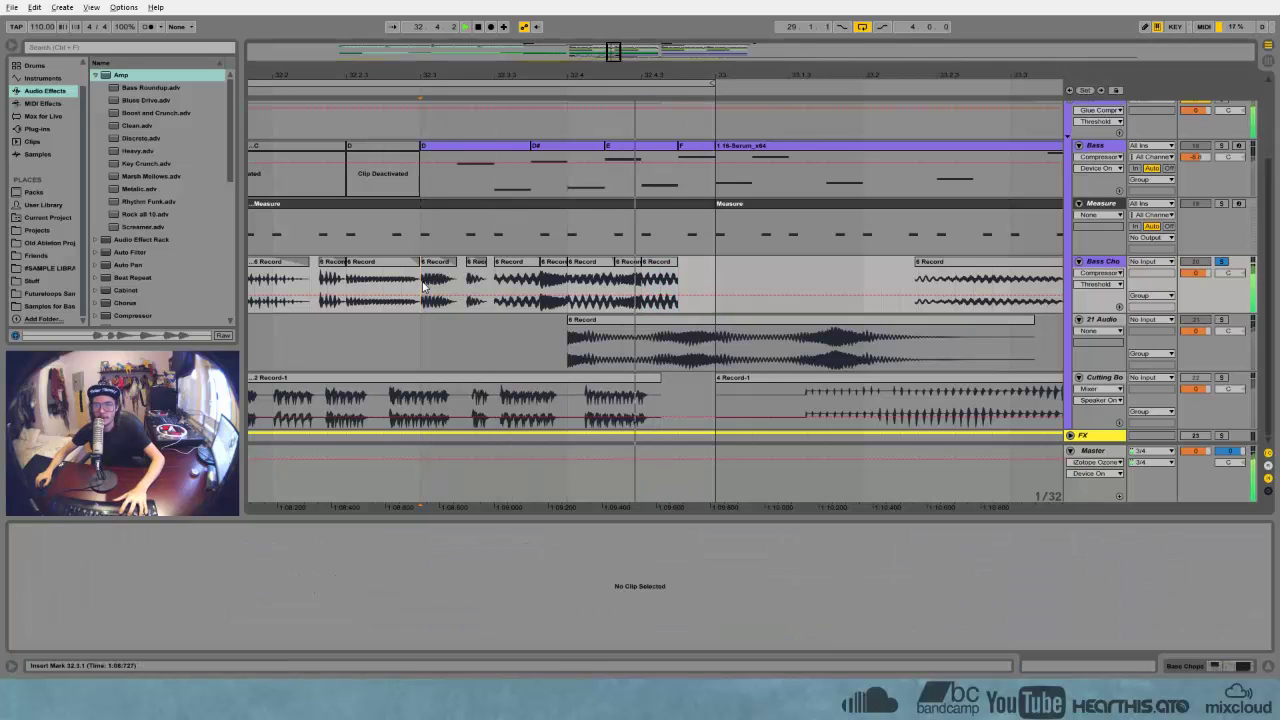
pyautogui.press('space')
# Audition the Cutting Board recordings around bars 43 to 52, focusing on the notes near 44.3.3, for the final slice
pyautogui.moveTo(436, 75); pyautogui.dragTo(438, 15)
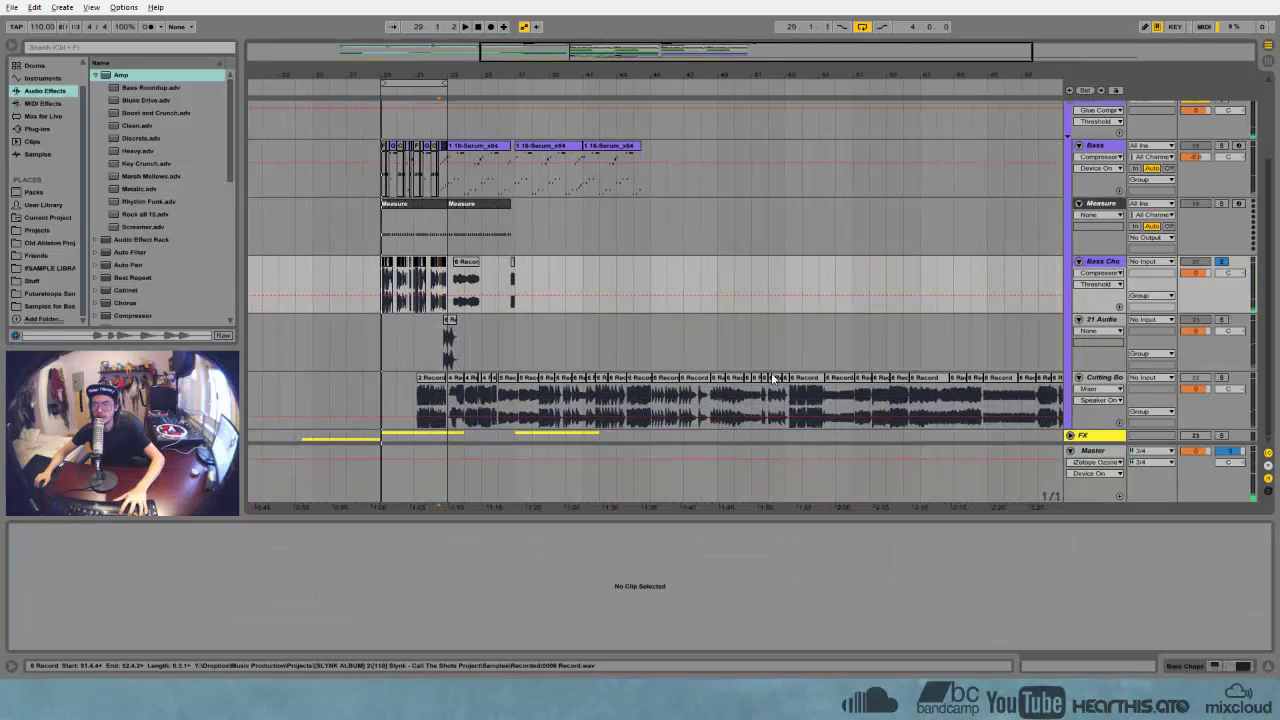
pyautogui.click(775, 378)
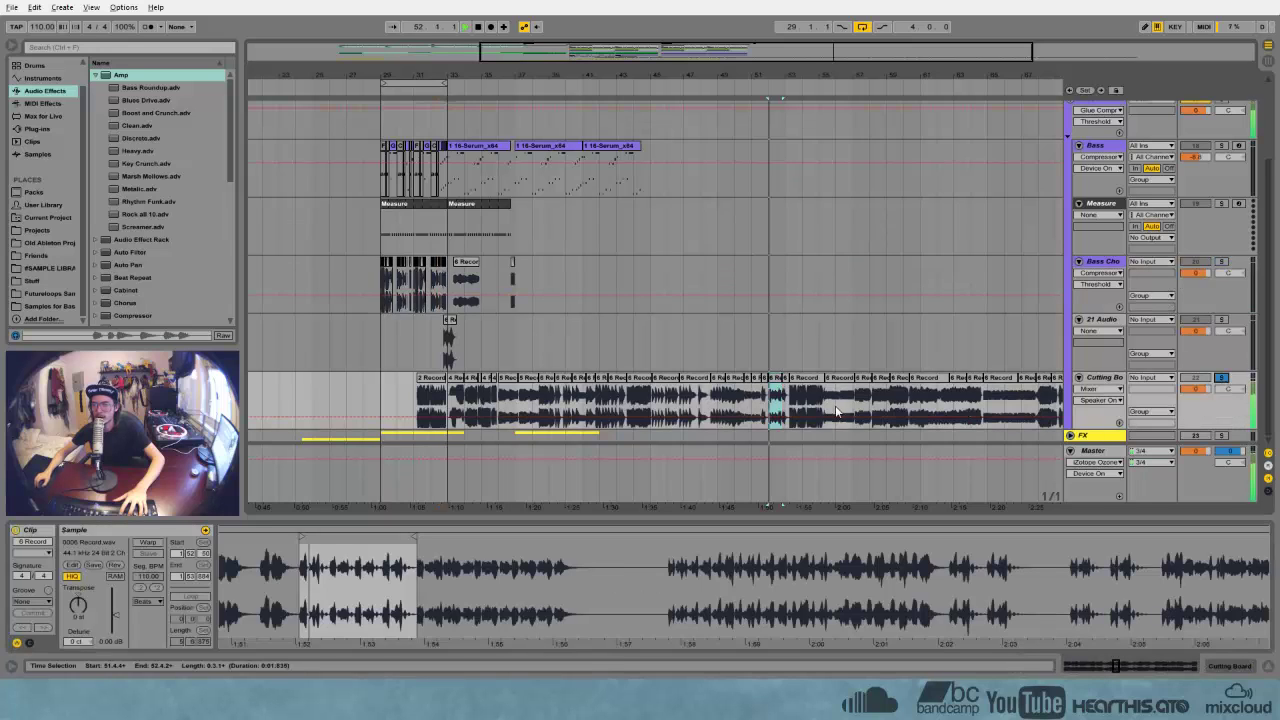
pyautogui.click(684, 380)
pyautogui.click(636, 380)
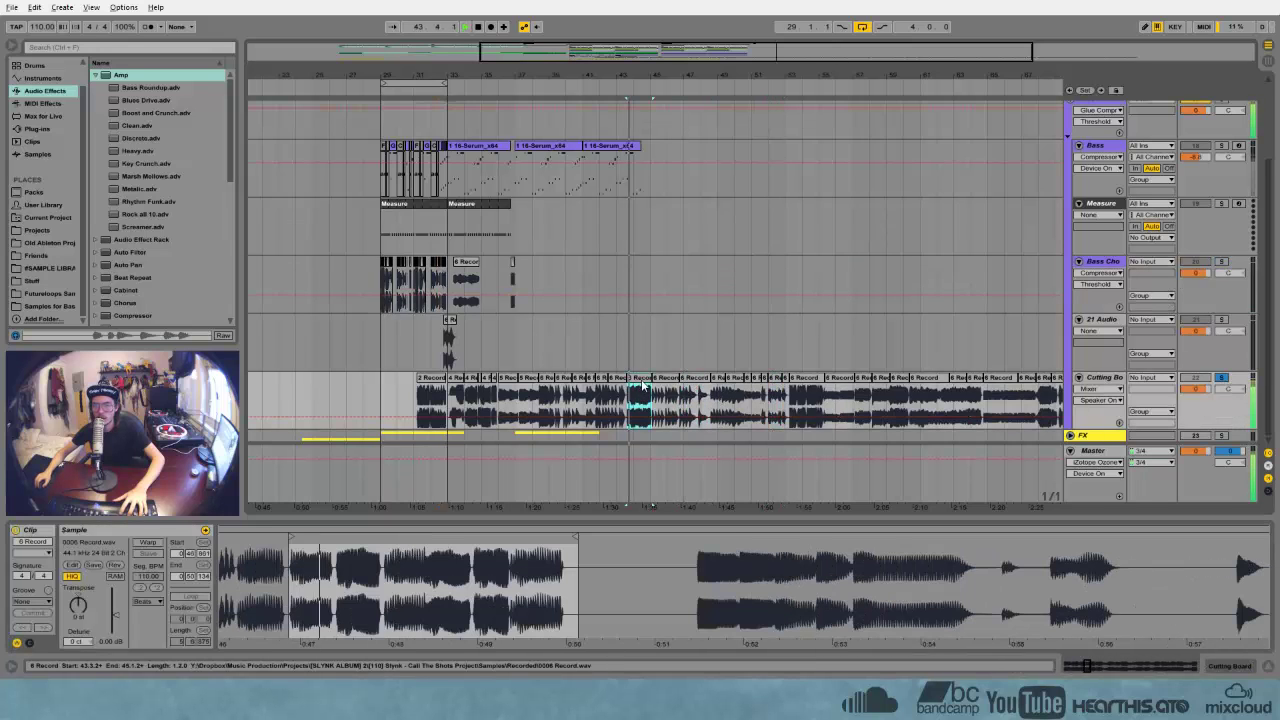
pyautogui.moveTo(645, 76); pyautogui.dragTo(644, 135)
pyautogui.press('space')
pyautogui.click(679, 405)
pyautogui.press('space')
pyautogui.press('space')
pyautogui.press('space')
pyautogui.press('space')
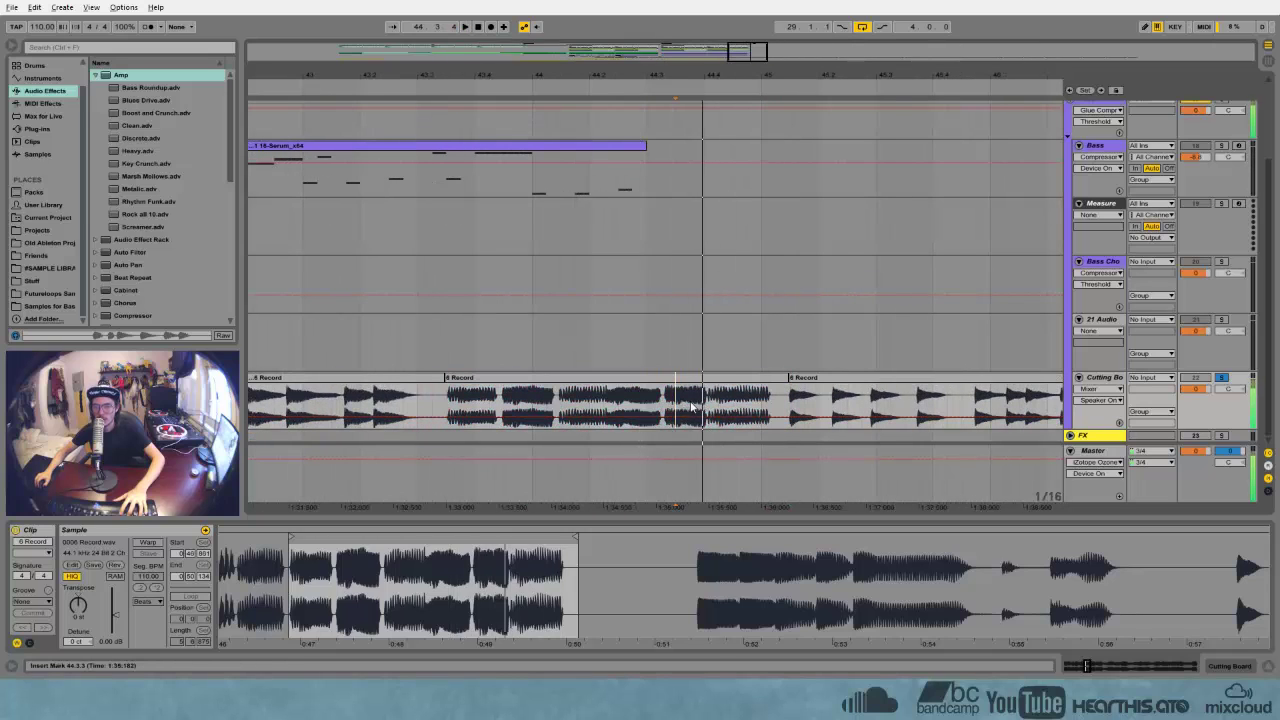
# Copy the Cutting Board piece near 44.3.3 to just after 32.4.4 on Bass Chops and shorten it to end at 33.1.1
pyautogui.keyDown('shift'); pyautogui.click(691, 405); pyautogui.keyUp('shift')
pyautogui.moveTo(378, 76); pyautogui.dragTo(1052, 70)
pyautogui.moveTo(702, 89); pyautogui.dragTo(593, 262)
pyautogui.click(594, 277)
pyautogui.hotkey('ctrl', 'v')
pyautogui.moveTo(689, 262); pyautogui.dragTo(629, 262)
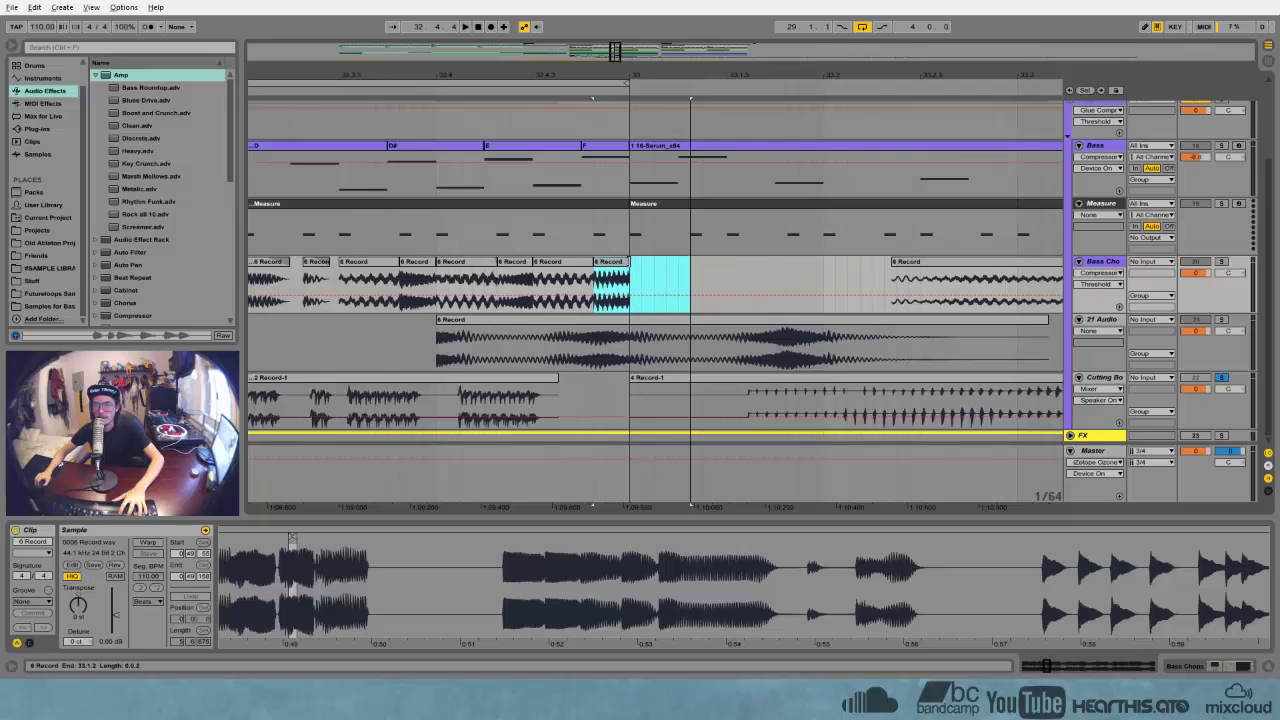
# Transpose the Bass Chops slice just after 32.4.4 up 3 semitones, extend its end to 33.1.1 and audition it
pyautogui.click(603, 263)
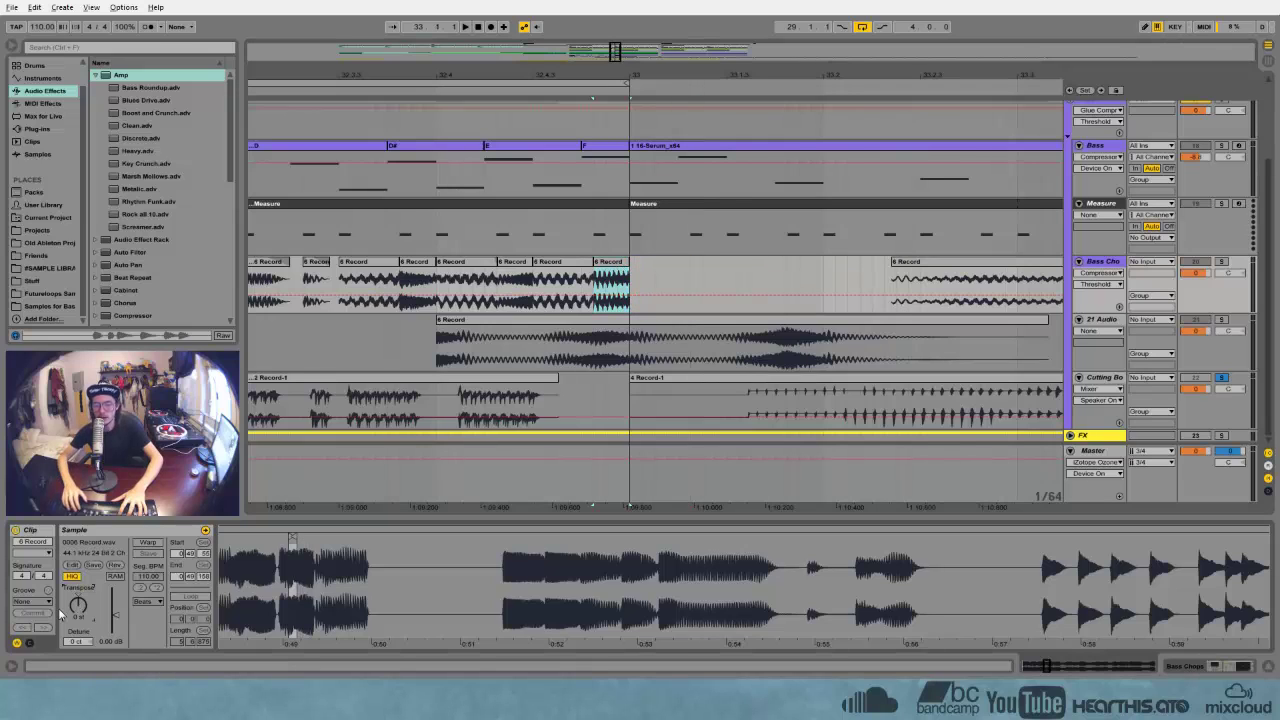
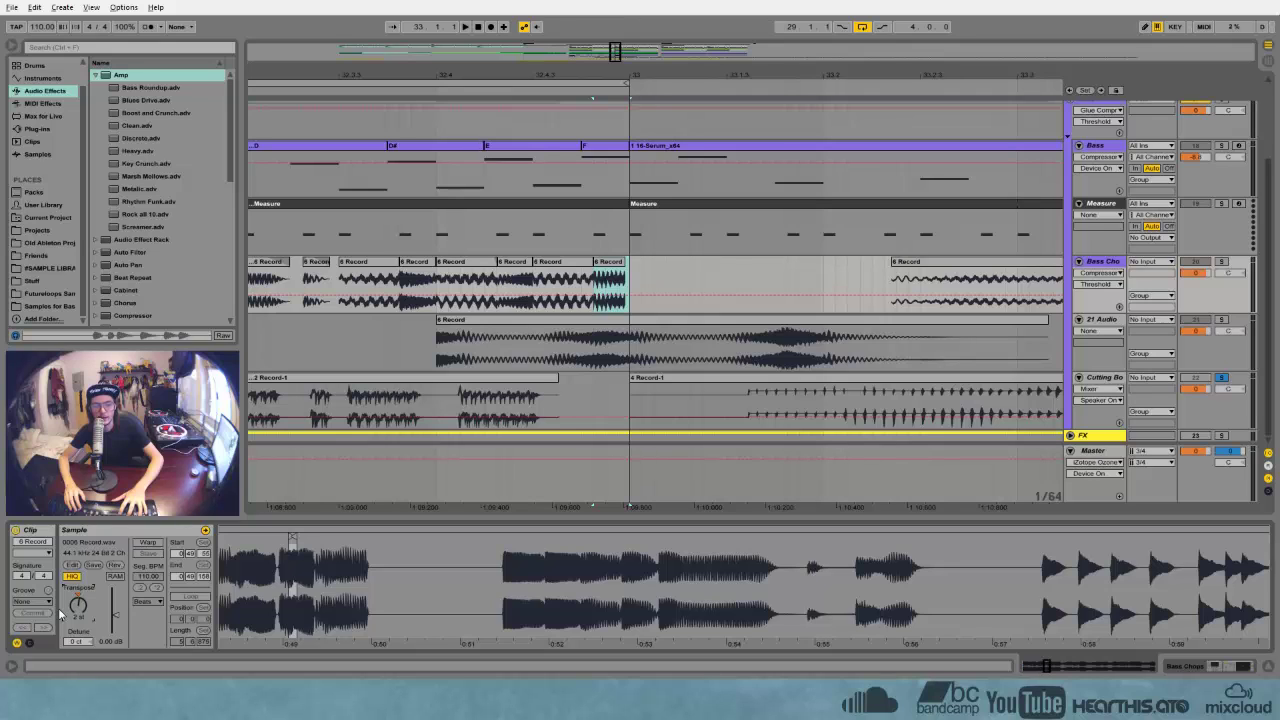
pyautogui.click(640, 269)
pyautogui.moveTo(622, 262); pyautogui.dragTo(627, 262)
pyautogui.press('space')
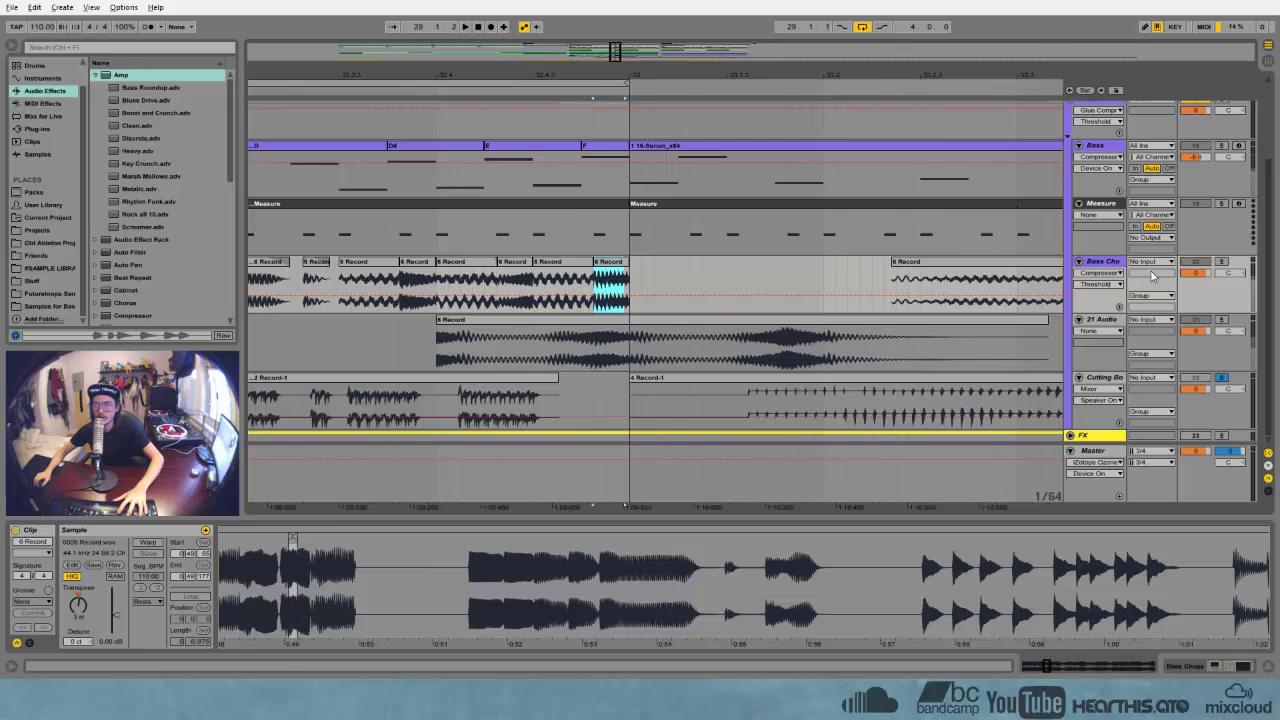
# Solo Bass Chops, show its fades and add short fades to the fill's slices between 32.3.3 and 33.1.1
pyautogui.click(1222, 262)
pyautogui.moveTo(578, 76); pyautogui.dragTo(625, 165)
pyautogui.click(1103, 273)
pyautogui.click(1106, 292)
pyautogui.click(558, 277)
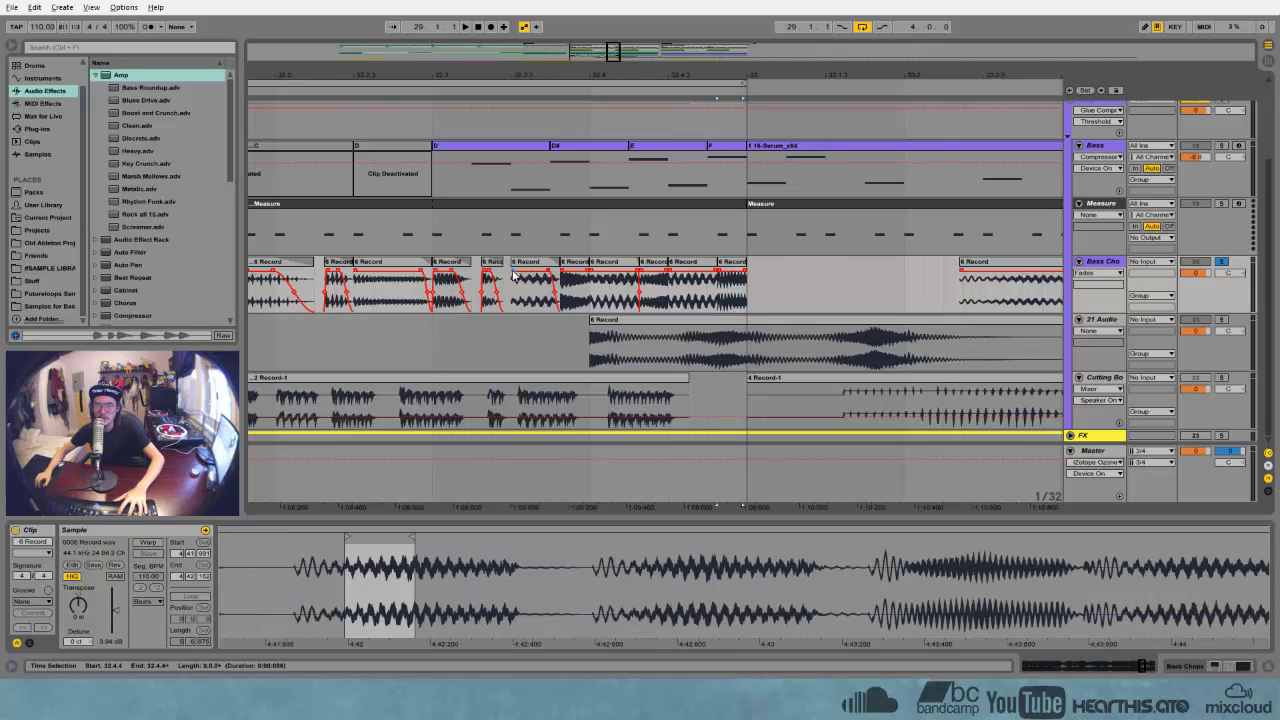
pyautogui.click(563, 273)
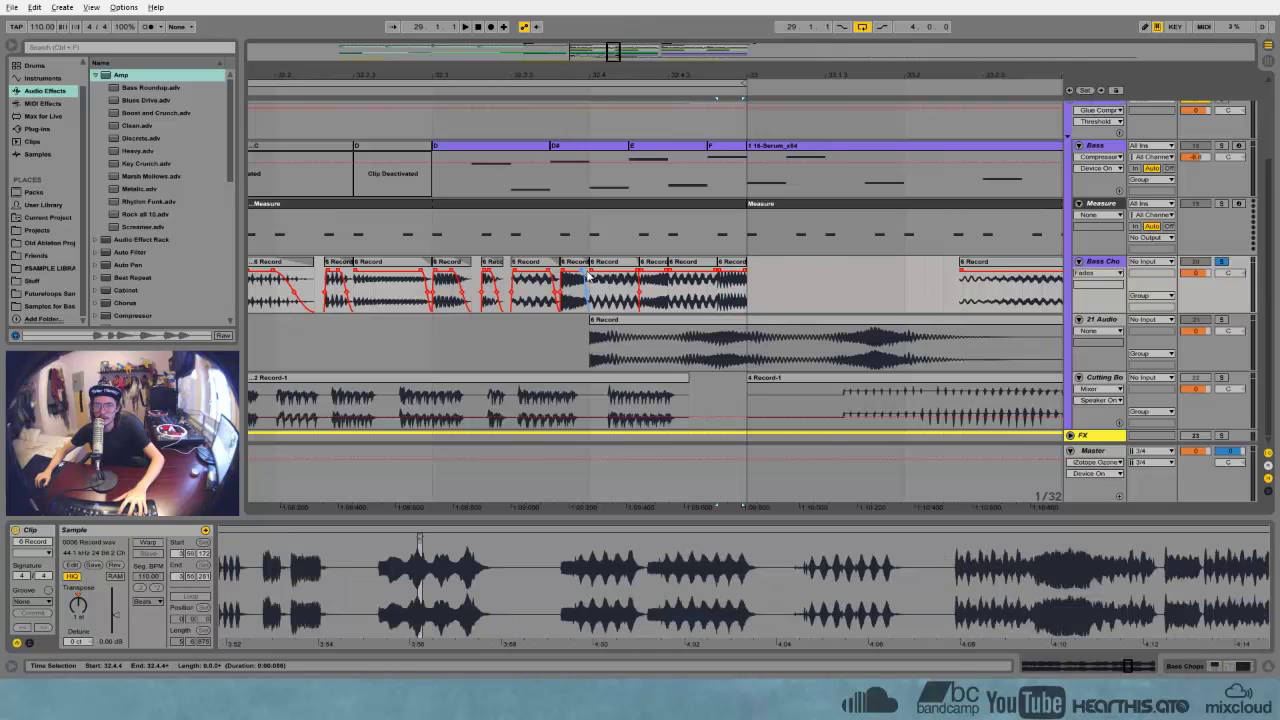
pyautogui.click(592, 275)
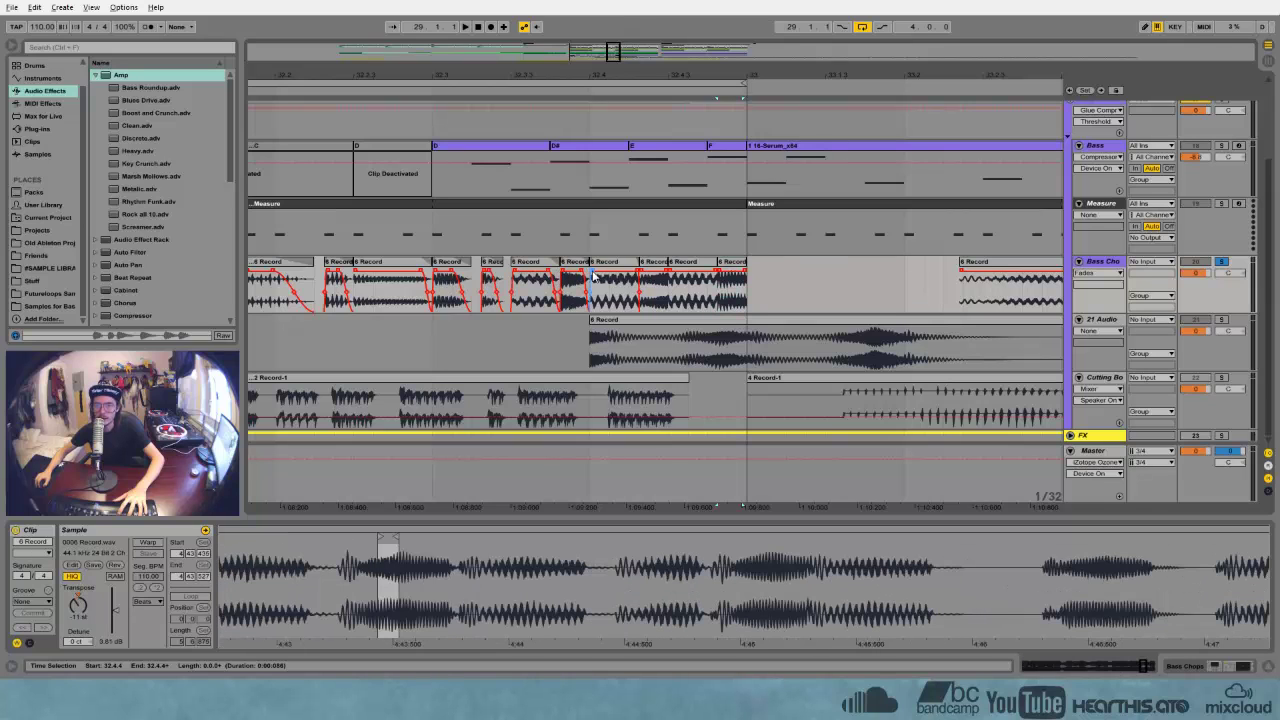
pyautogui.click(645, 279)
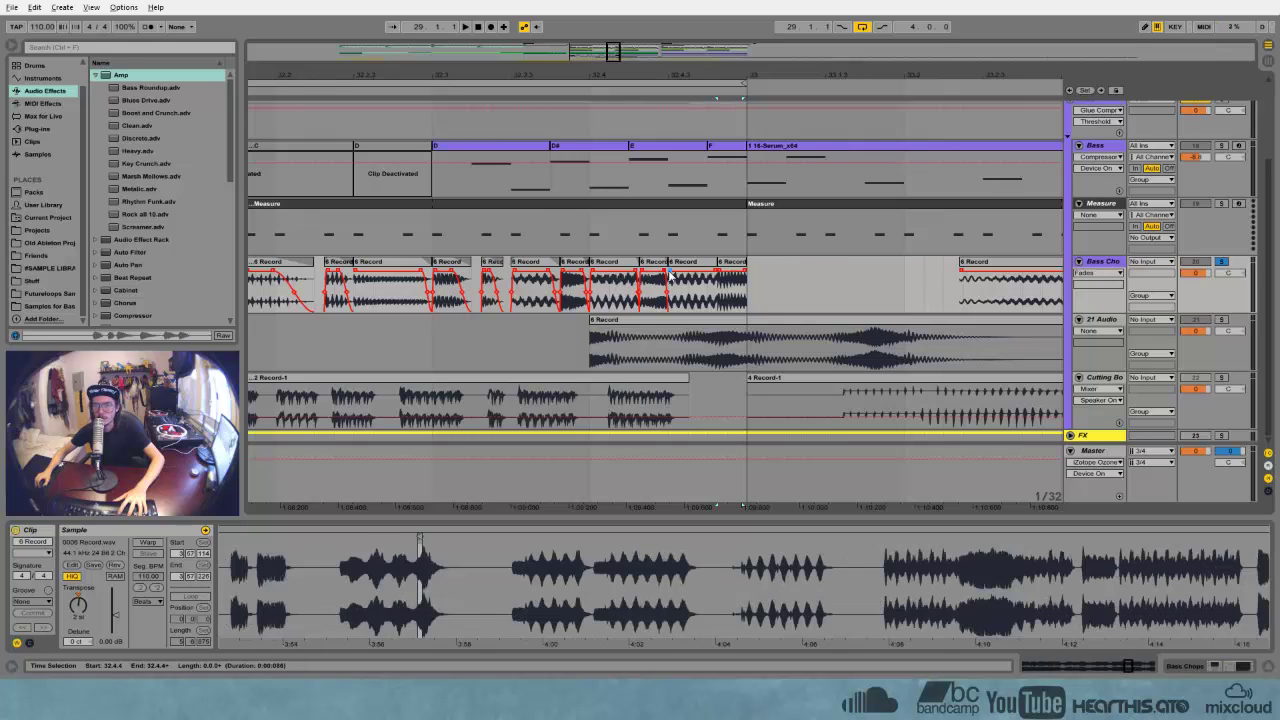
pyautogui.click(676, 277)
pyautogui.click(724, 274)
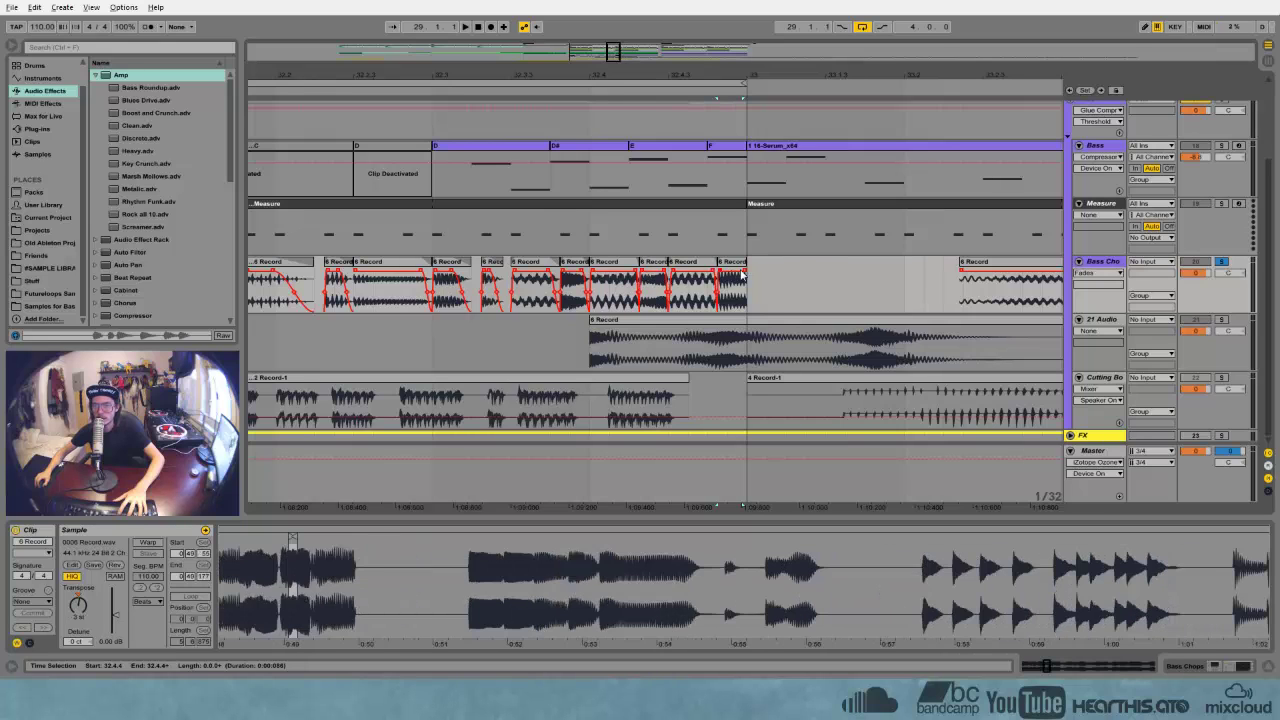
# Audition the soloed fill from 32.3.1 and turn off the solo on Bass Chops
pyautogui.click(456, 268)
pyautogui.press('space')
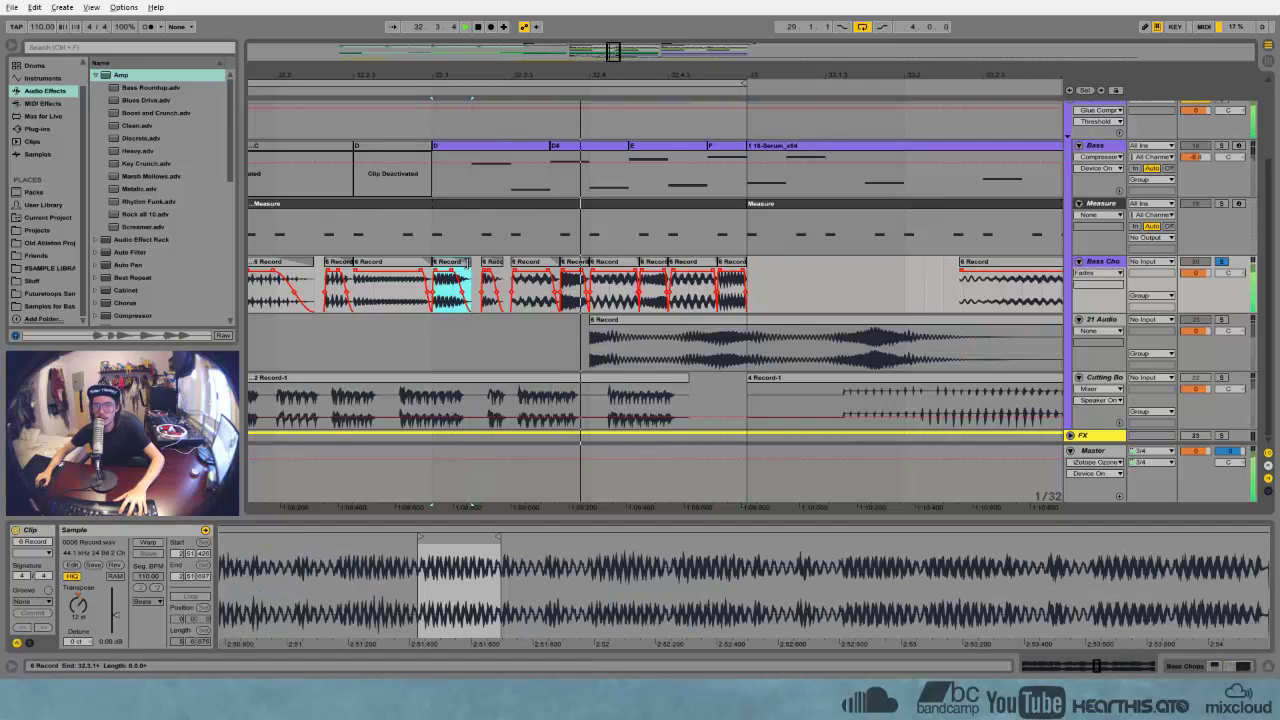
pyautogui.press('space')
pyautogui.moveTo(623, 75); pyautogui.dragTo(623, 20)
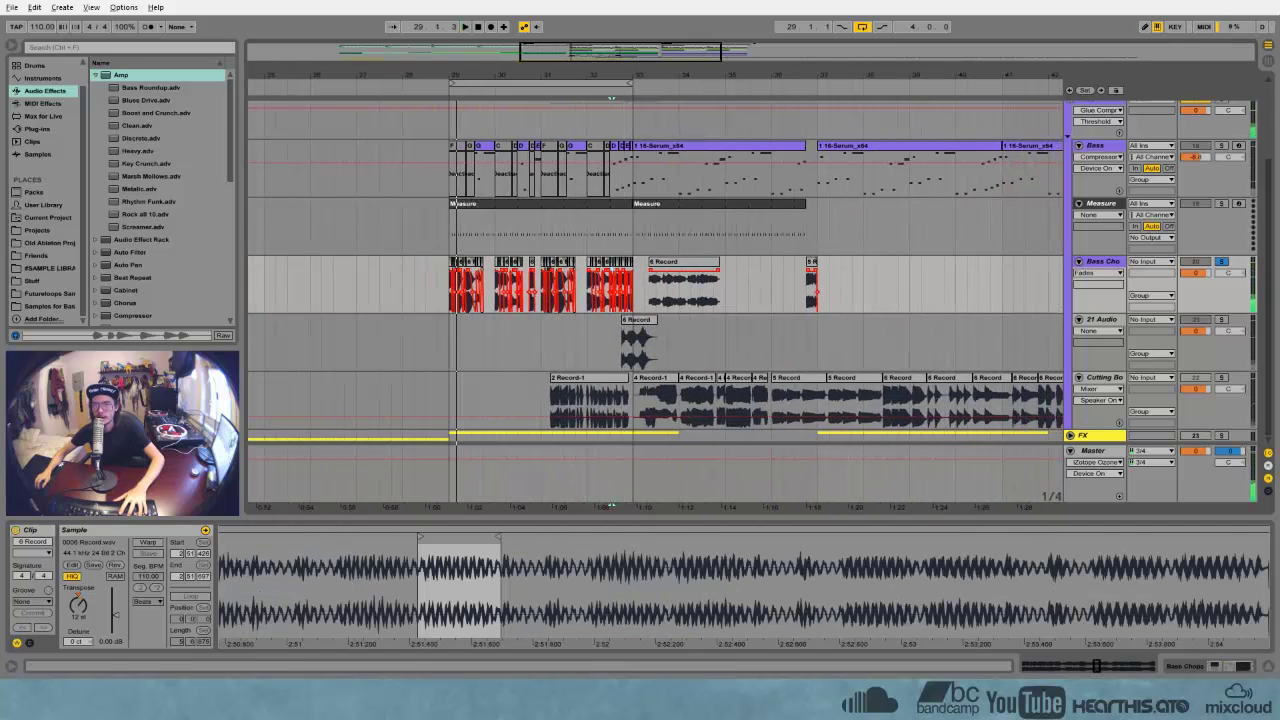
pyautogui.click(1220, 263)
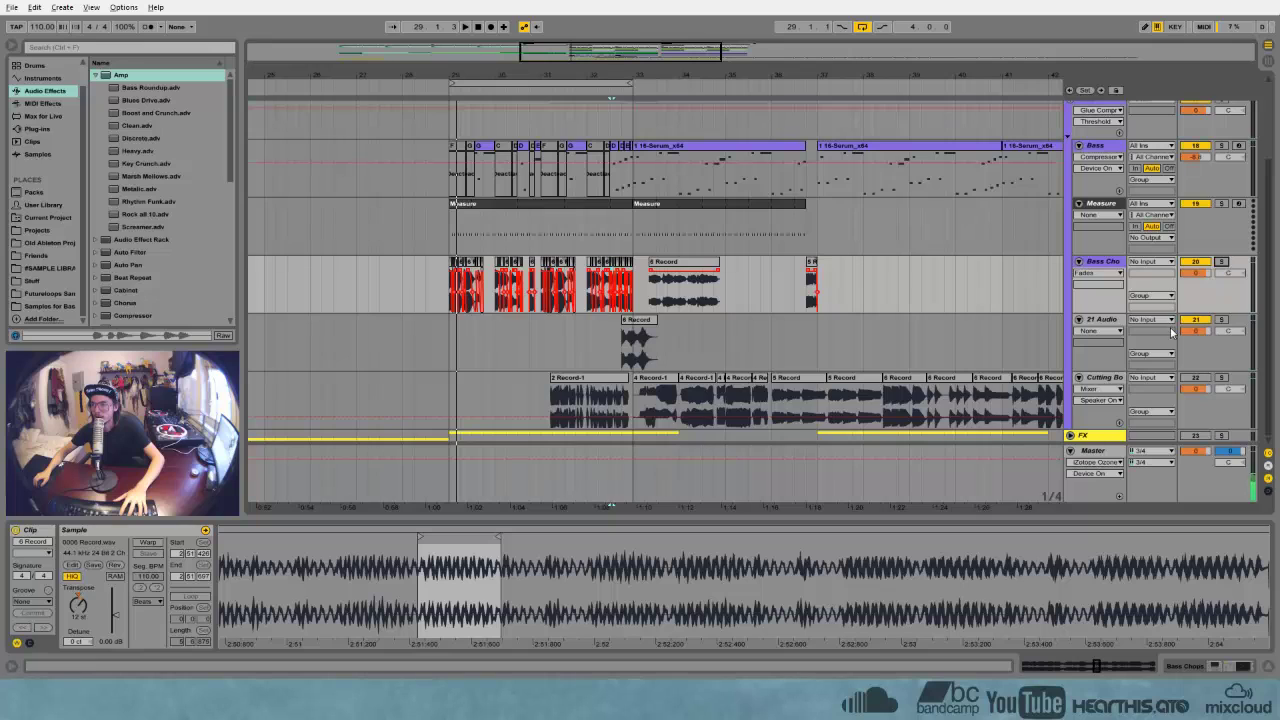
# Delete the 21 Audio track and the leftover Bass Chops recording between 33.2.1 and 35.1.1
pyautogui.click(1105, 320)
pyautogui.press('Delete')
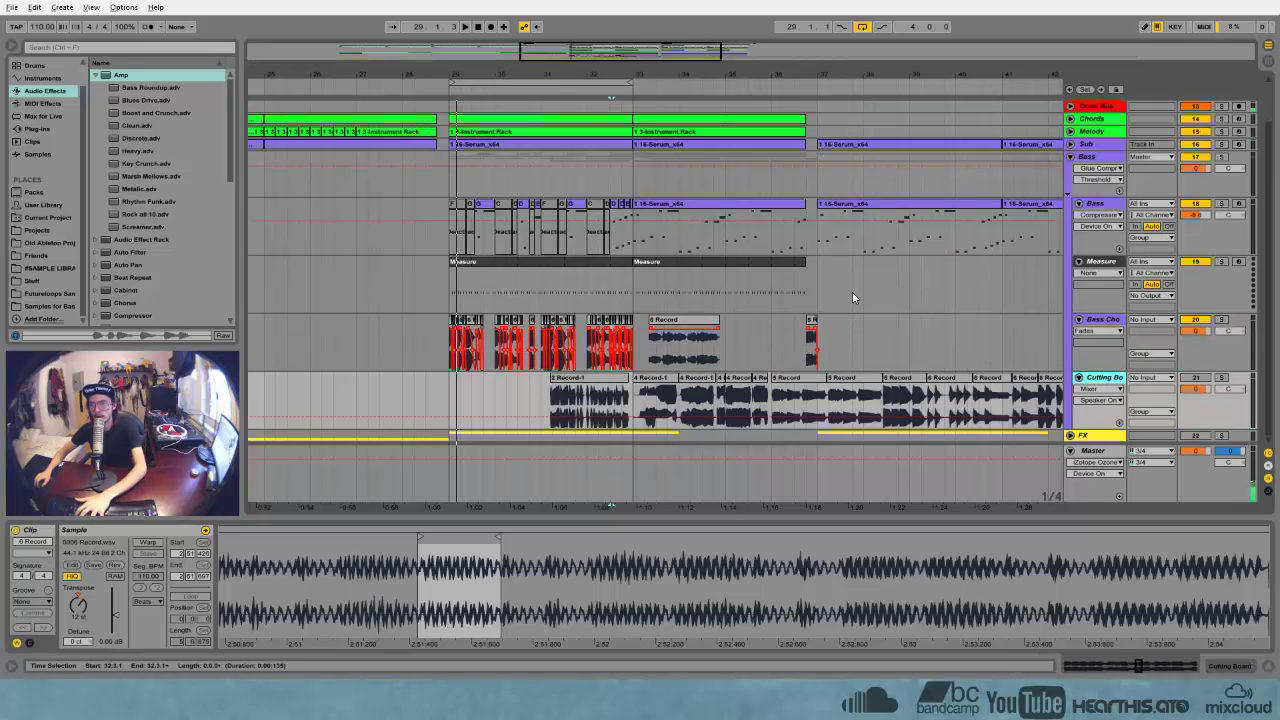
pyautogui.click(845, 341)
pyautogui.moveTo(725, 340); pyautogui.dragTo(645, 340)
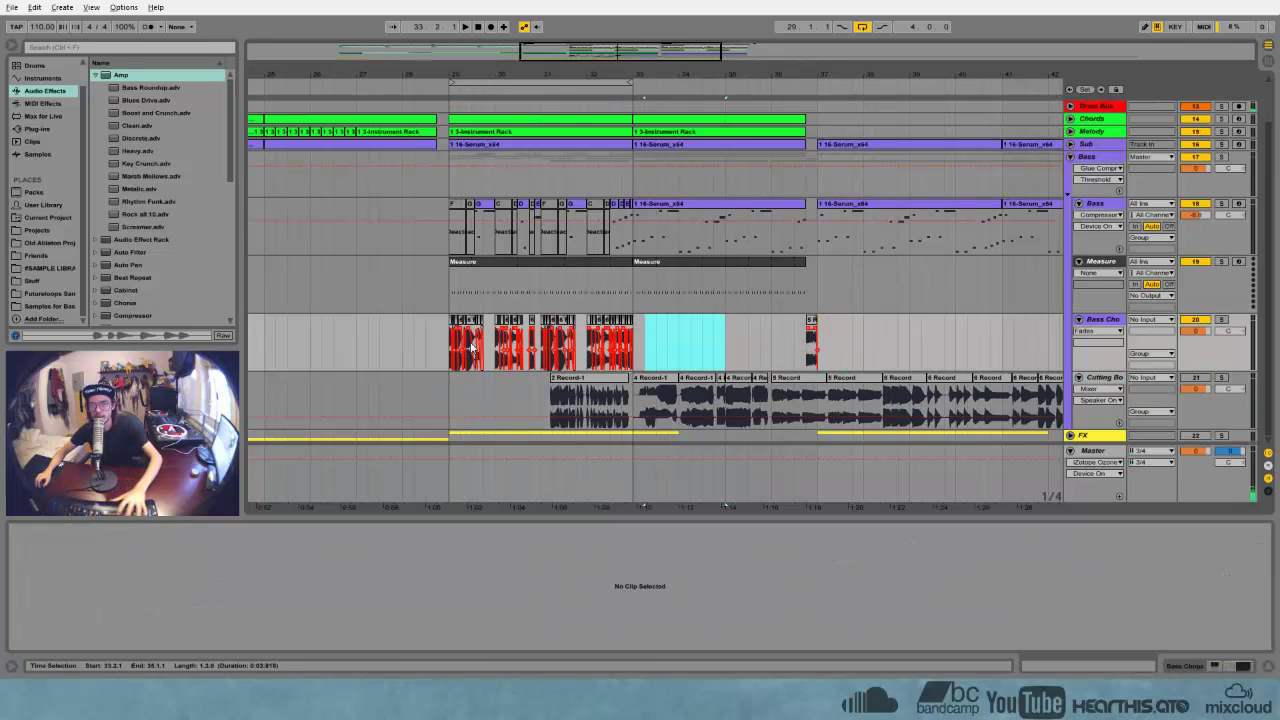
# Try to replace the Serum clip at 33.1.1 with a four-bar copy of the Bass, Measure and Bass Chops section from 29.1.1
pyautogui.moveTo(450, 355); pyautogui.dragTo(634, 210)
pyautogui.click(673, 206)
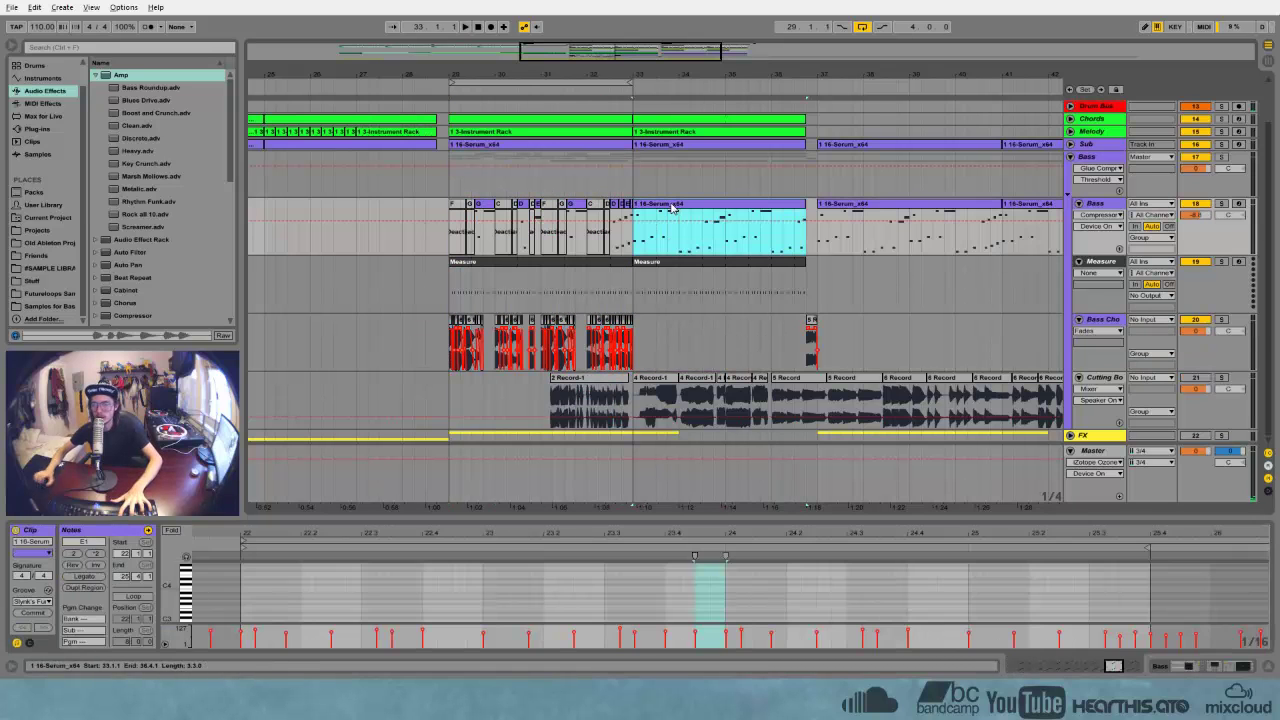
pyautogui.hotkey('ctrl', 'v')
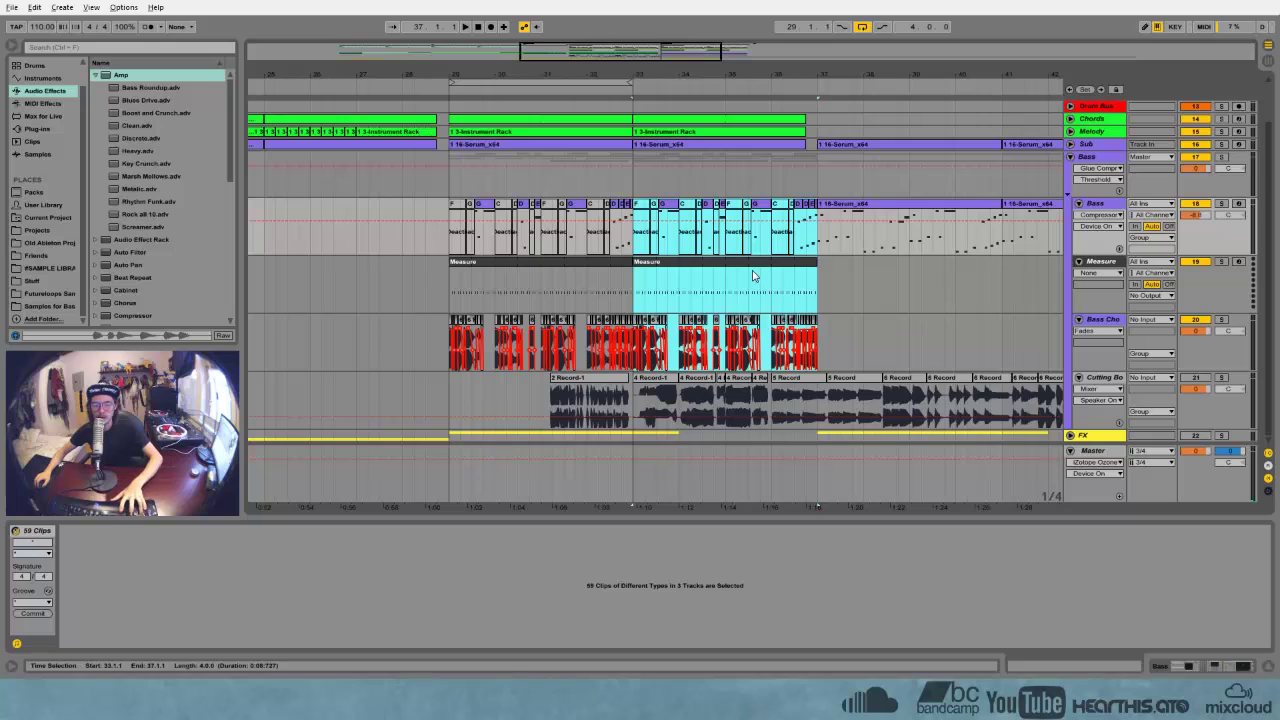
pyautogui.press('Delete')
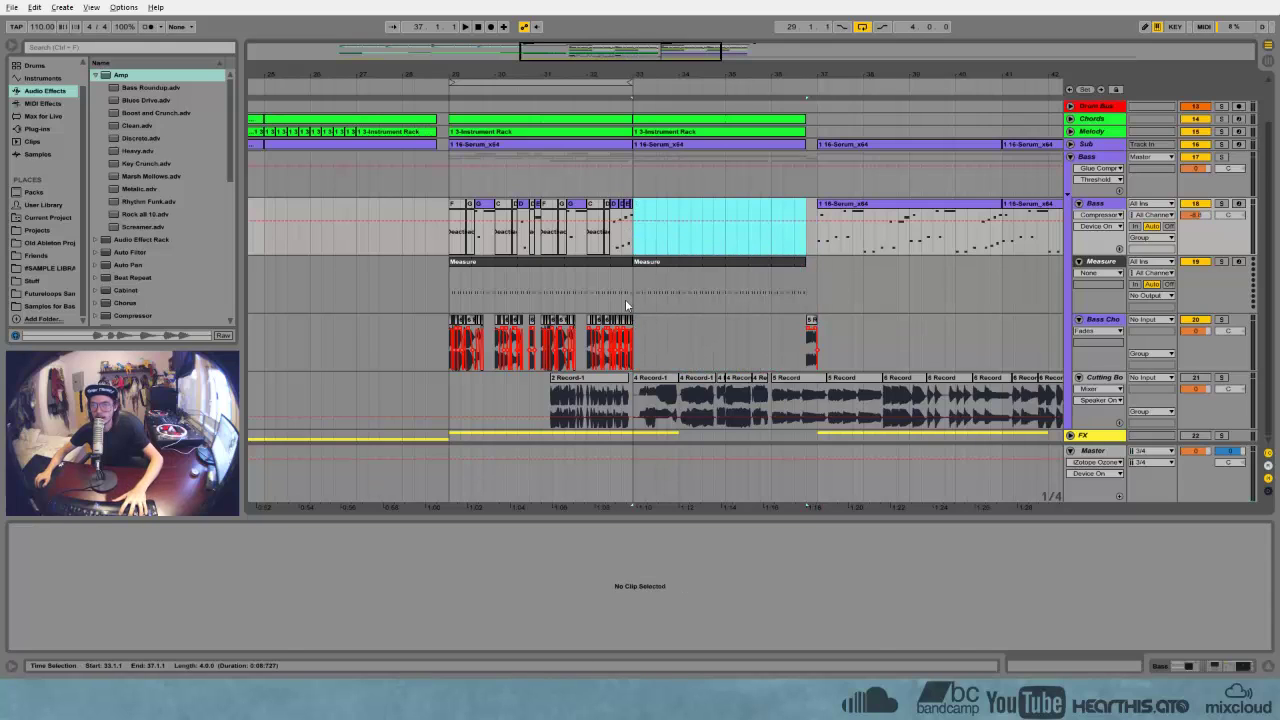
# Copy the Bass, Measure and Bass Chops section from 29.1.1 to 32.4.1 over to 33.1.1 and extend the loop to 8 bars
pyautogui.moveTo(622, 244); pyautogui.dragTo(453, 334)
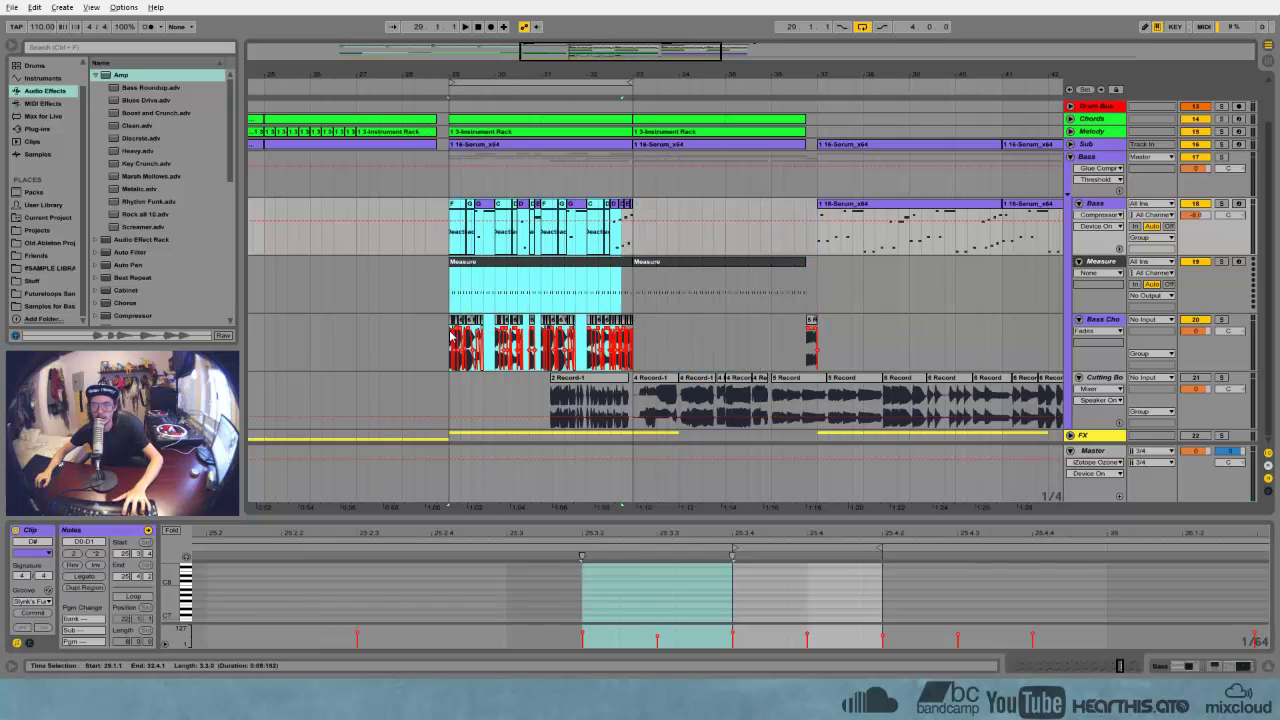
pyautogui.hotkey('ctrl', 'd')
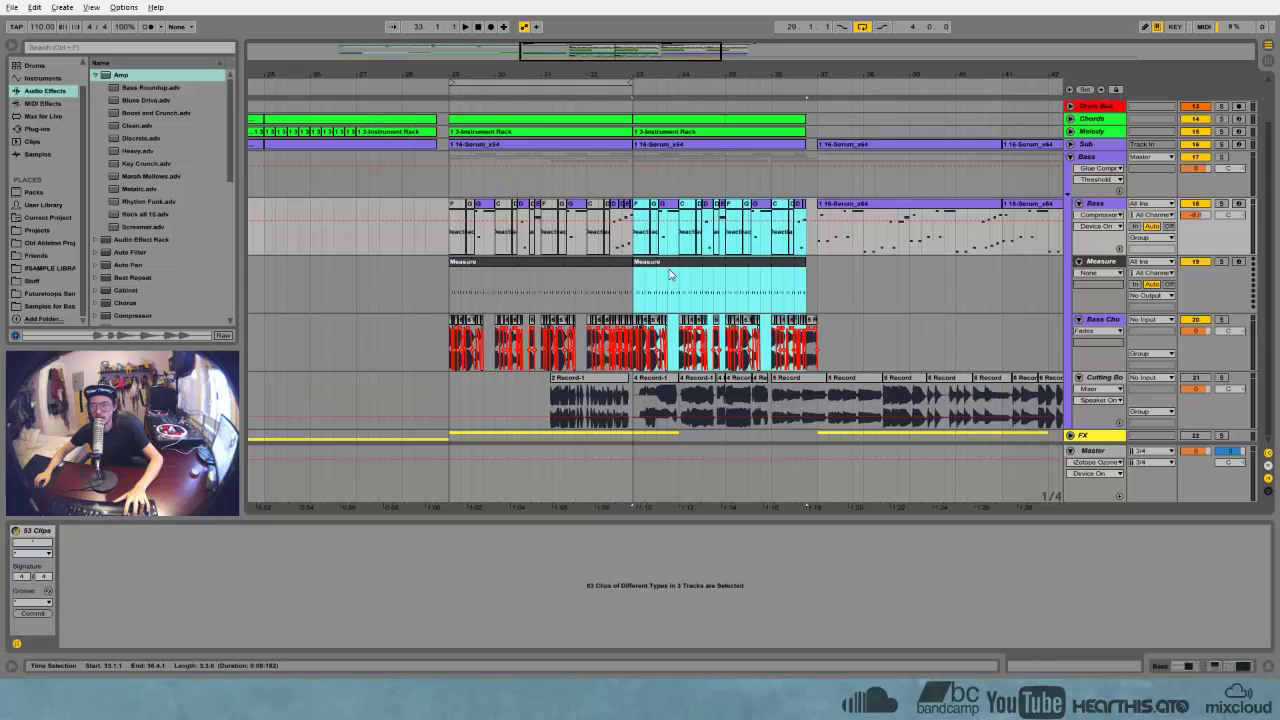
pyautogui.moveTo(625, 83); pyautogui.dragTo(815, 83)
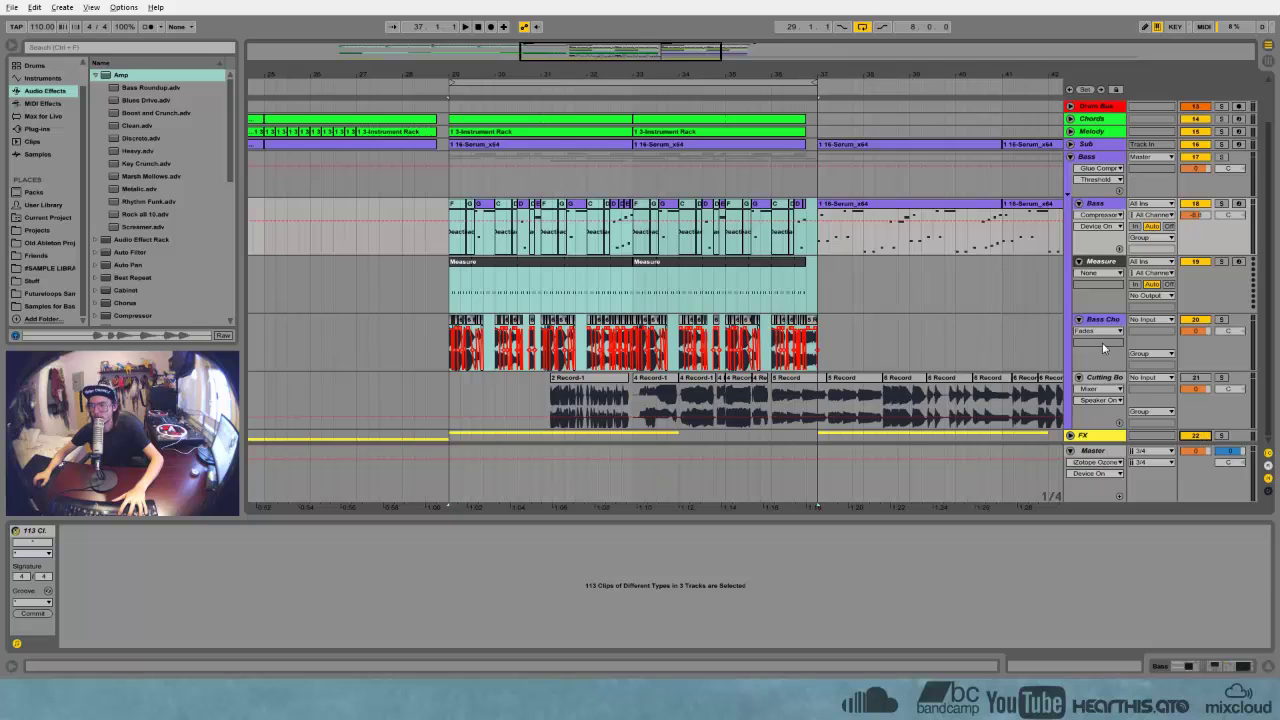
# Play the arrangement from 26.4.1 into the duplicated bass section
pyautogui.click(425, 280)
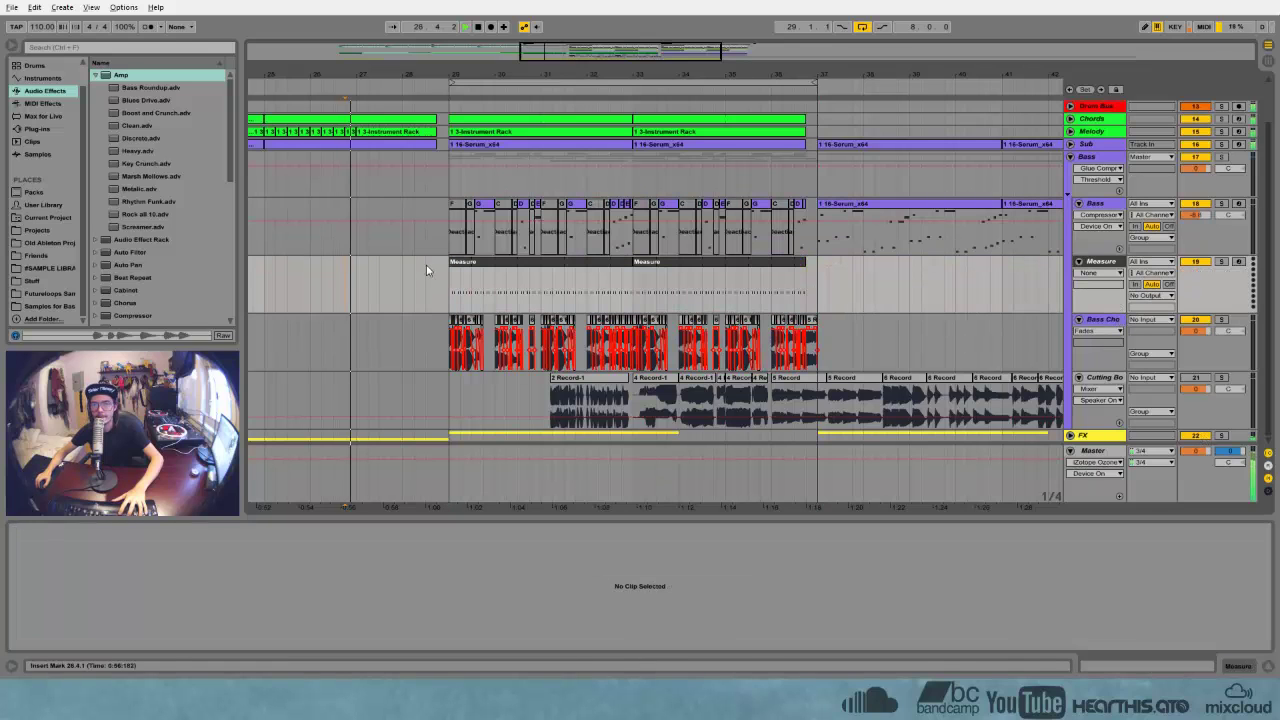
pyautogui.scroll(2, 426, 270)
pyautogui.scroll(-2, 1036, 218)
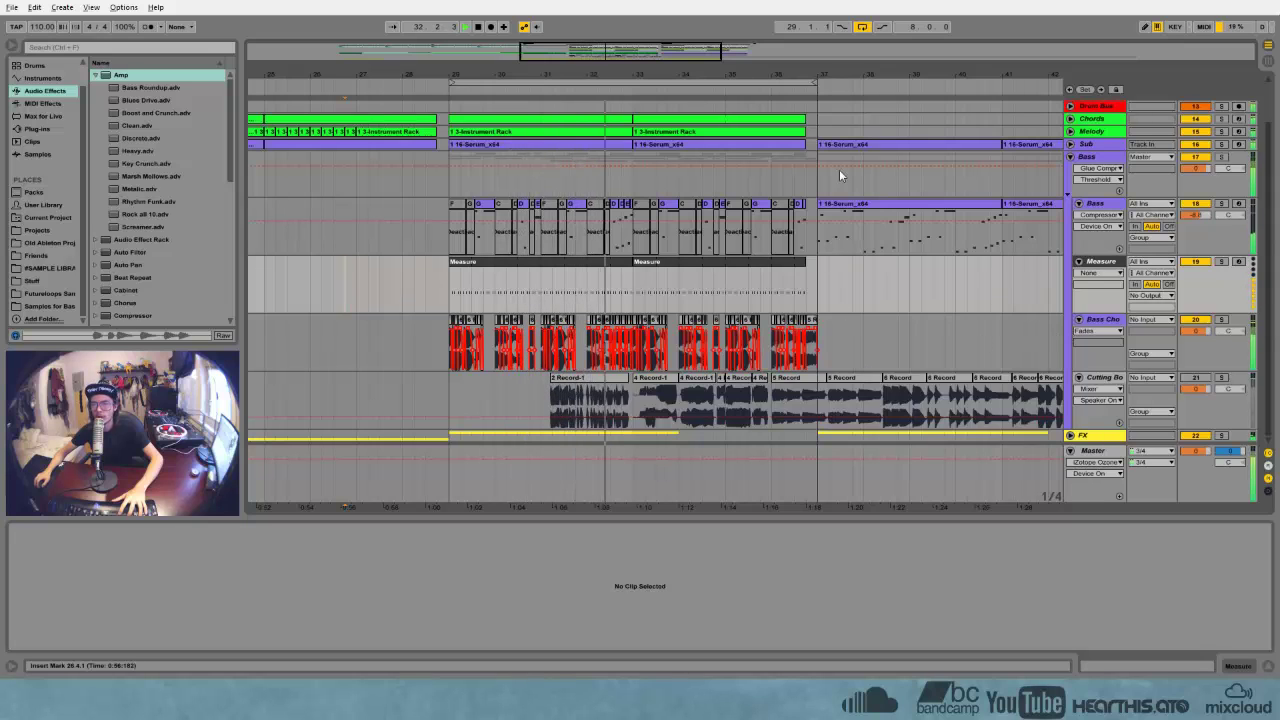
# Replace the Serum clips in bars 37 to 45 with a copy of the Bass, Measure and Bass Chops section from 29.1.1 to 37.1.1
pyautogui.moveTo(817, 71); pyautogui.dragTo(663, 46)
pyautogui.moveTo(663, 346); pyautogui.dragTo(491, 217)
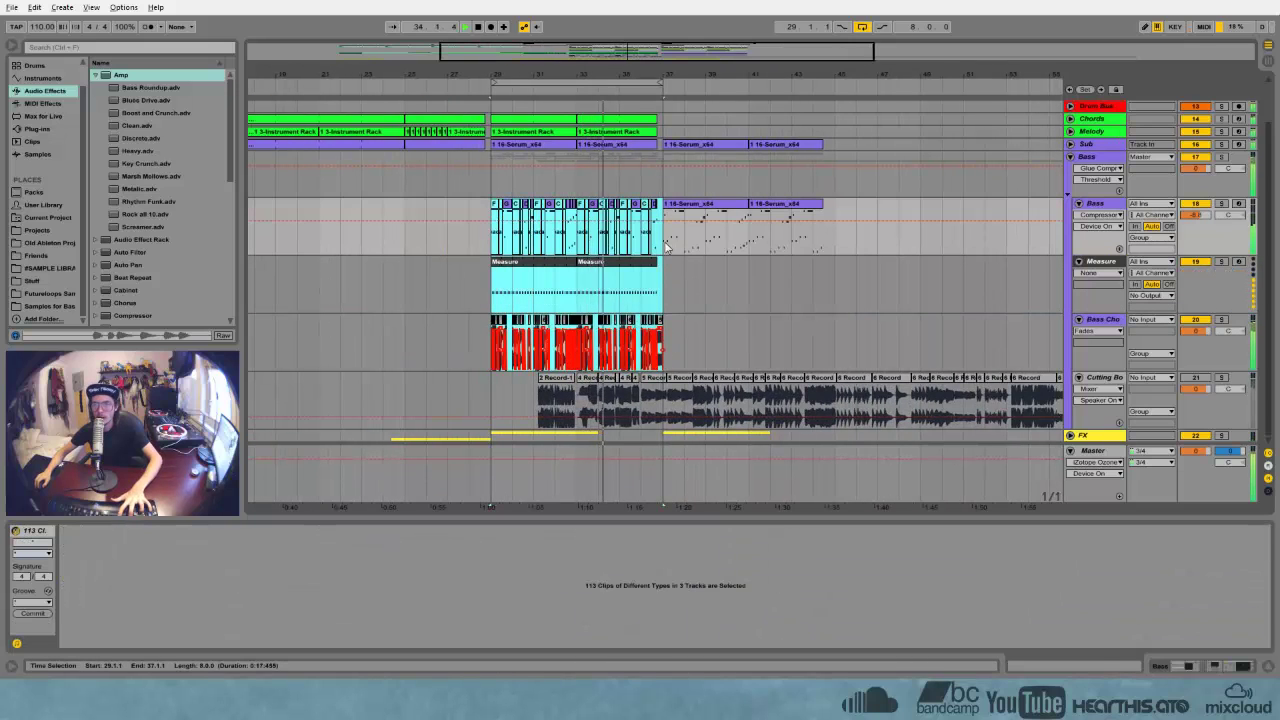
pyautogui.moveTo(665, 228); pyautogui.dragTo(837, 252)
pyautogui.press('Delete')
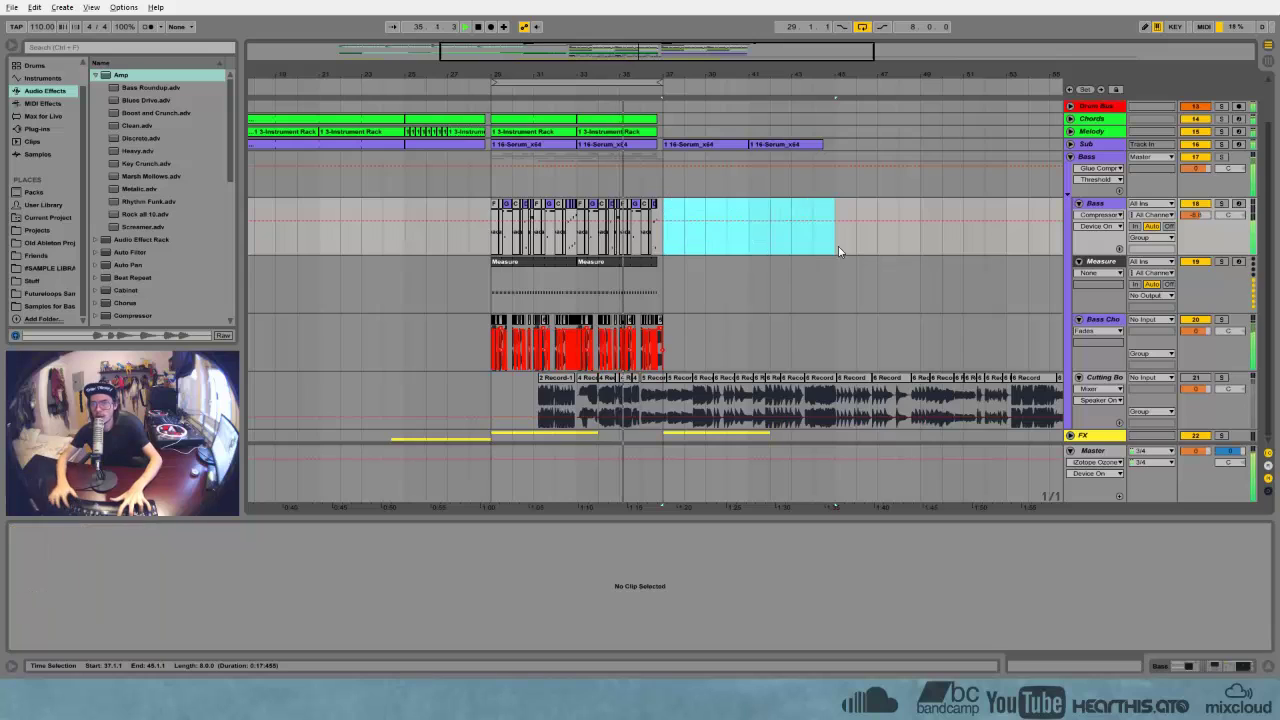
pyautogui.hotkey('ctrl', 'v')
pyautogui.scroll(2, 866, 207)
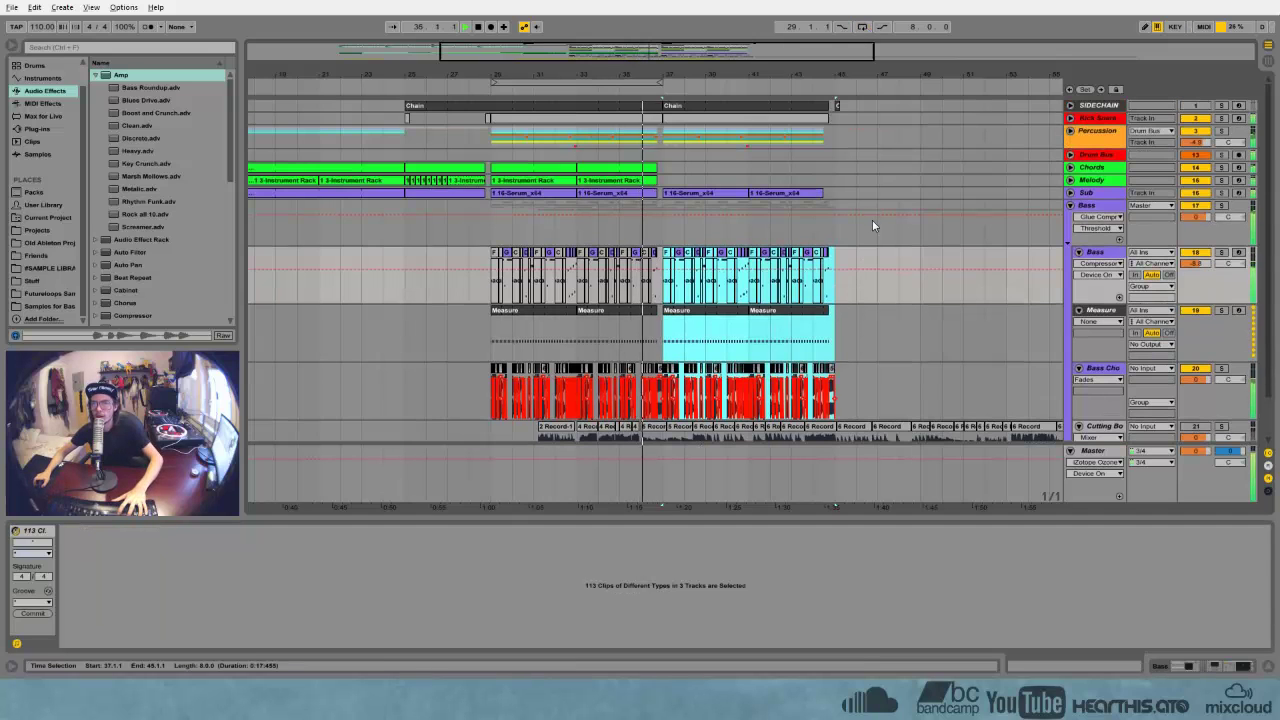
pyautogui.scroll(-2, 876, 224)
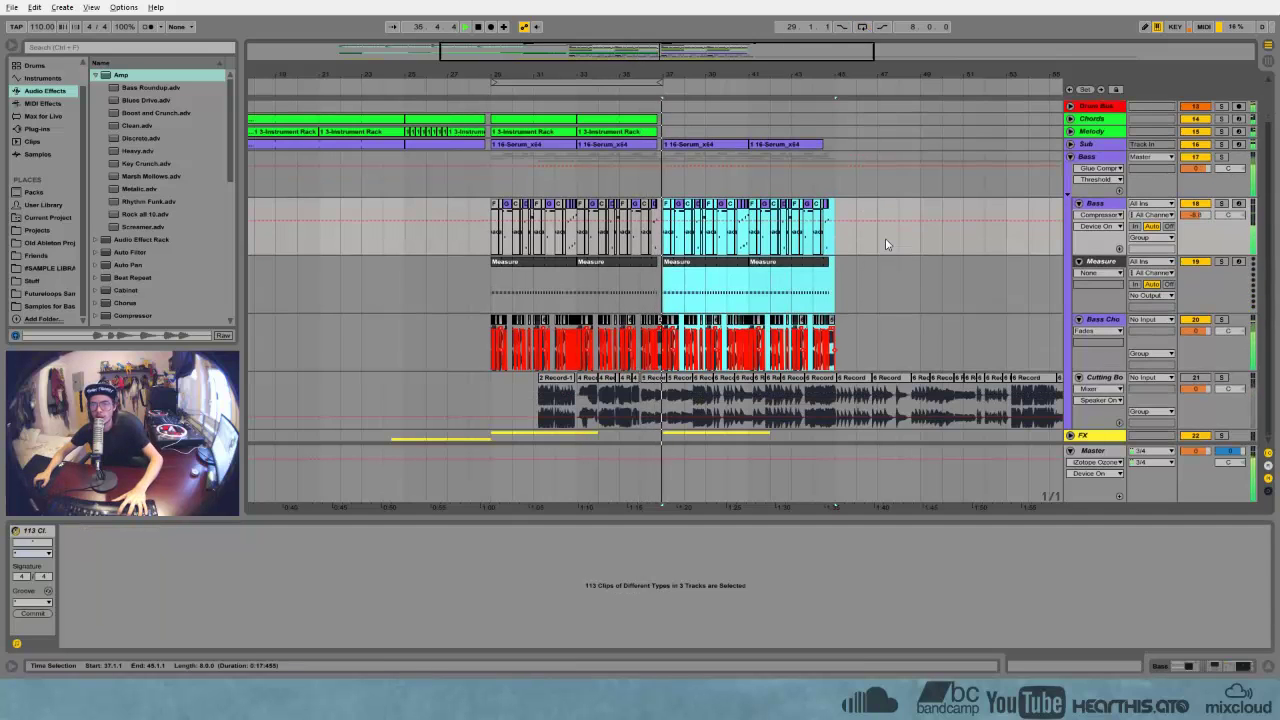
pyautogui.click(871, 283)
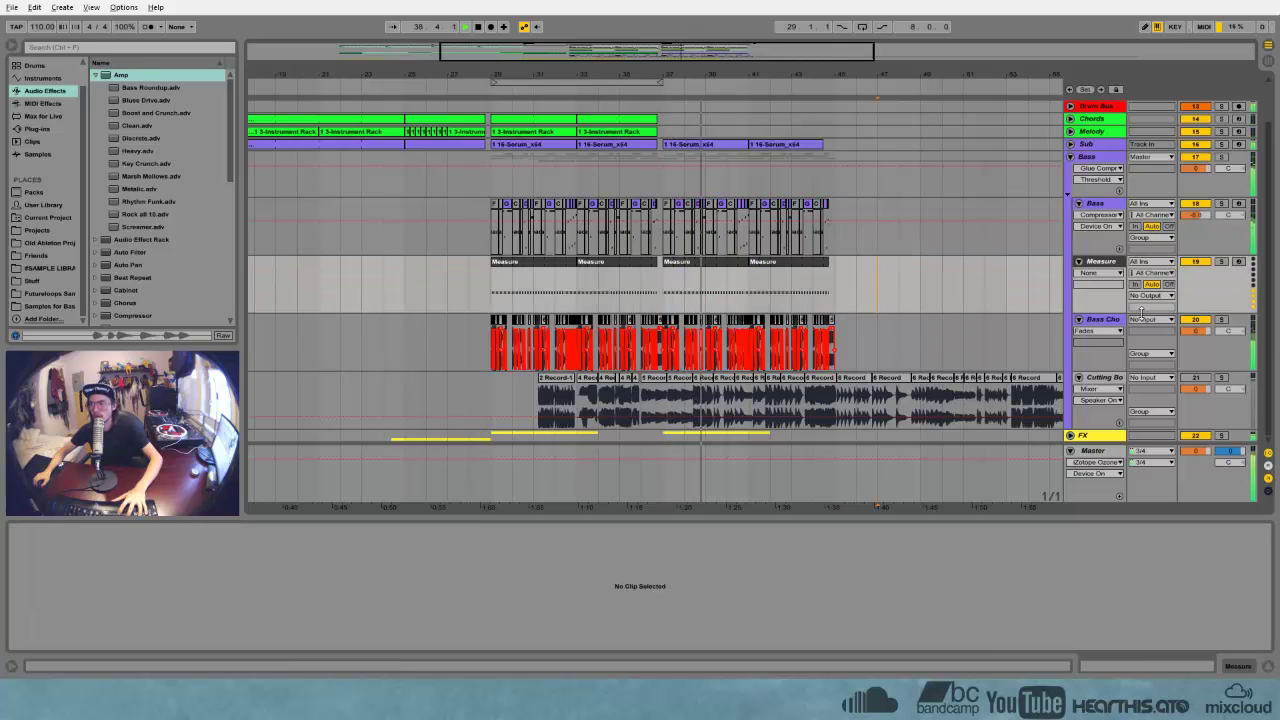
# Lower the Bass Chops track volume to about -4.6 dB while auditioning the mix from 37.1.1
pyautogui.press('space')
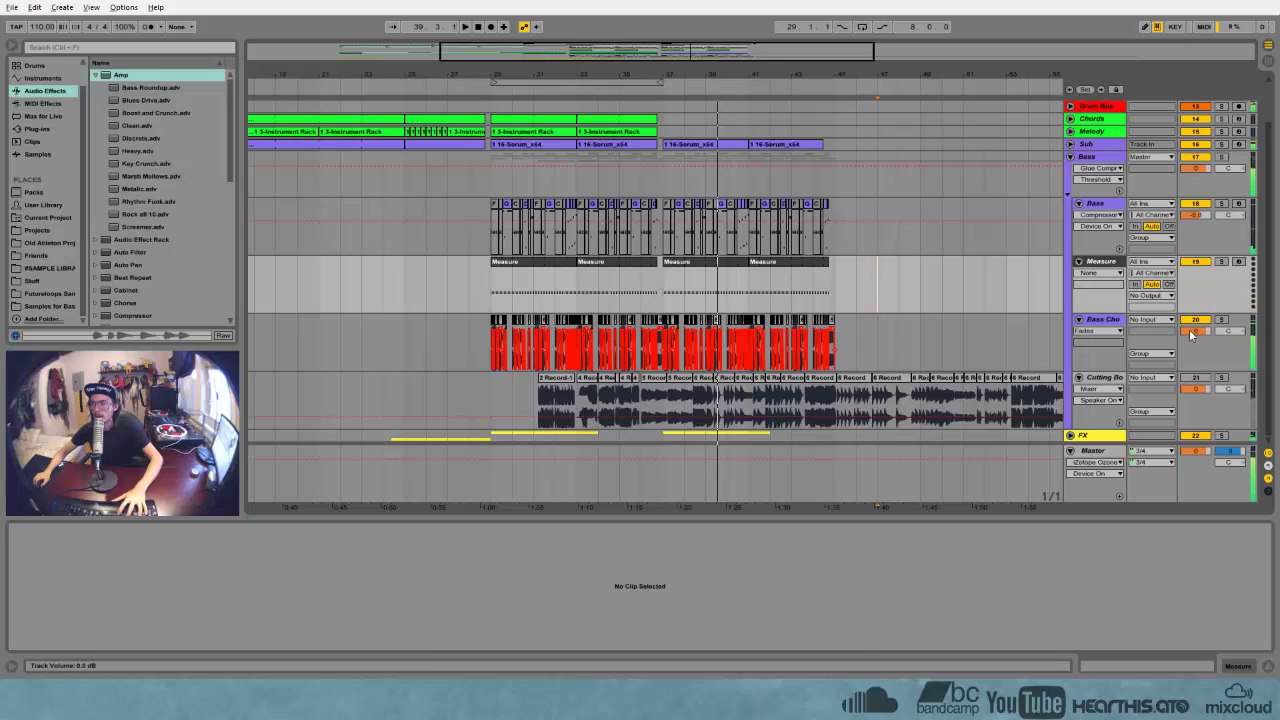
pyautogui.moveTo(1190, 331); pyautogui.dragTo(1190, 345)
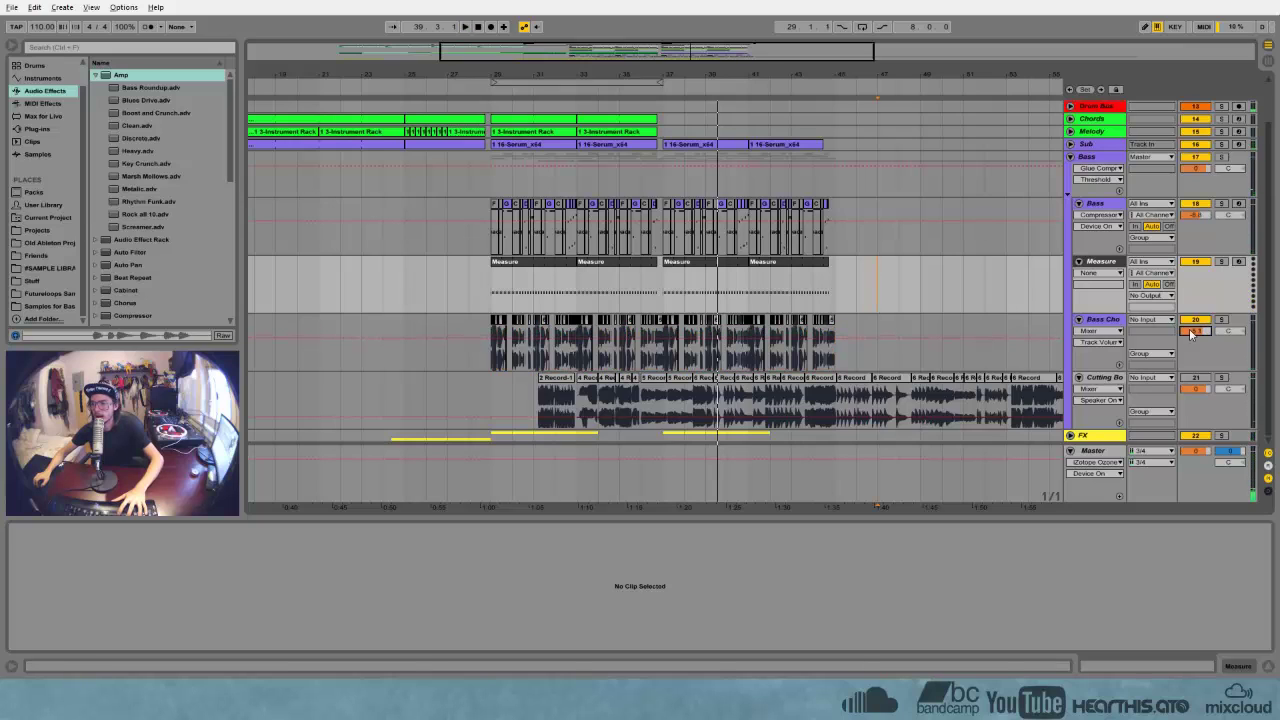
pyautogui.click(664, 298)
pyautogui.press('space')
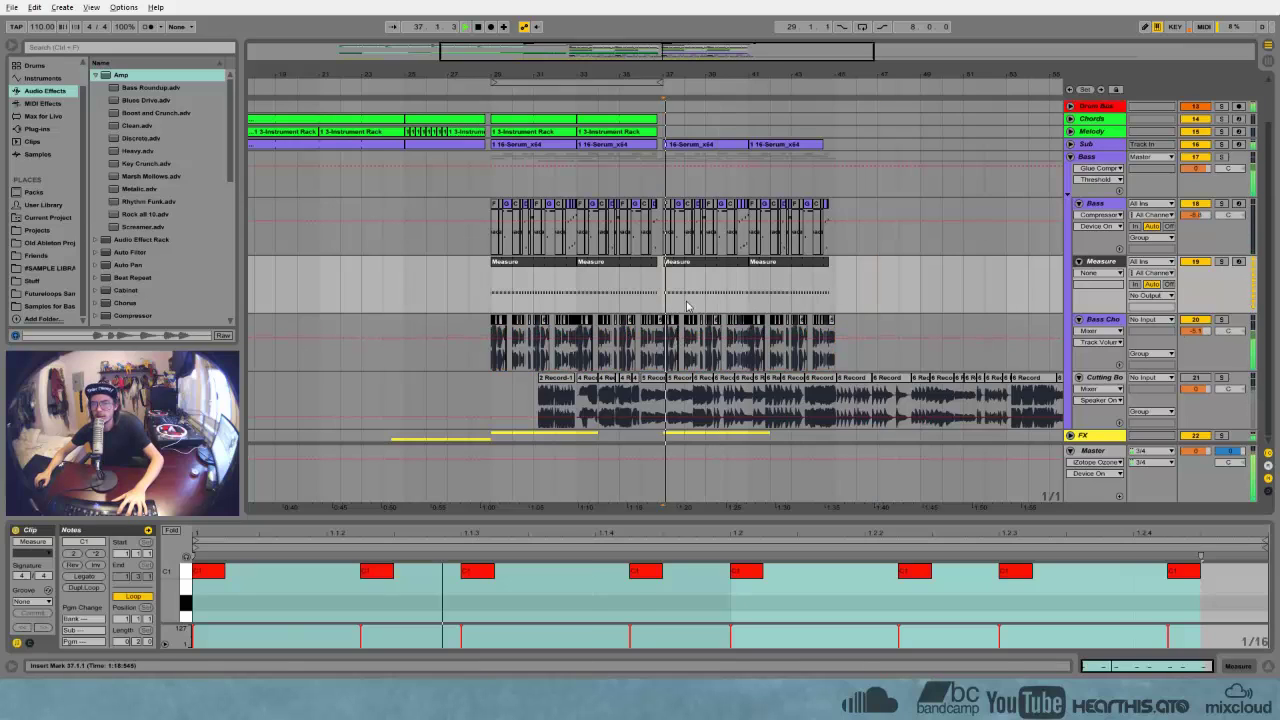
pyautogui.click(852, 285)
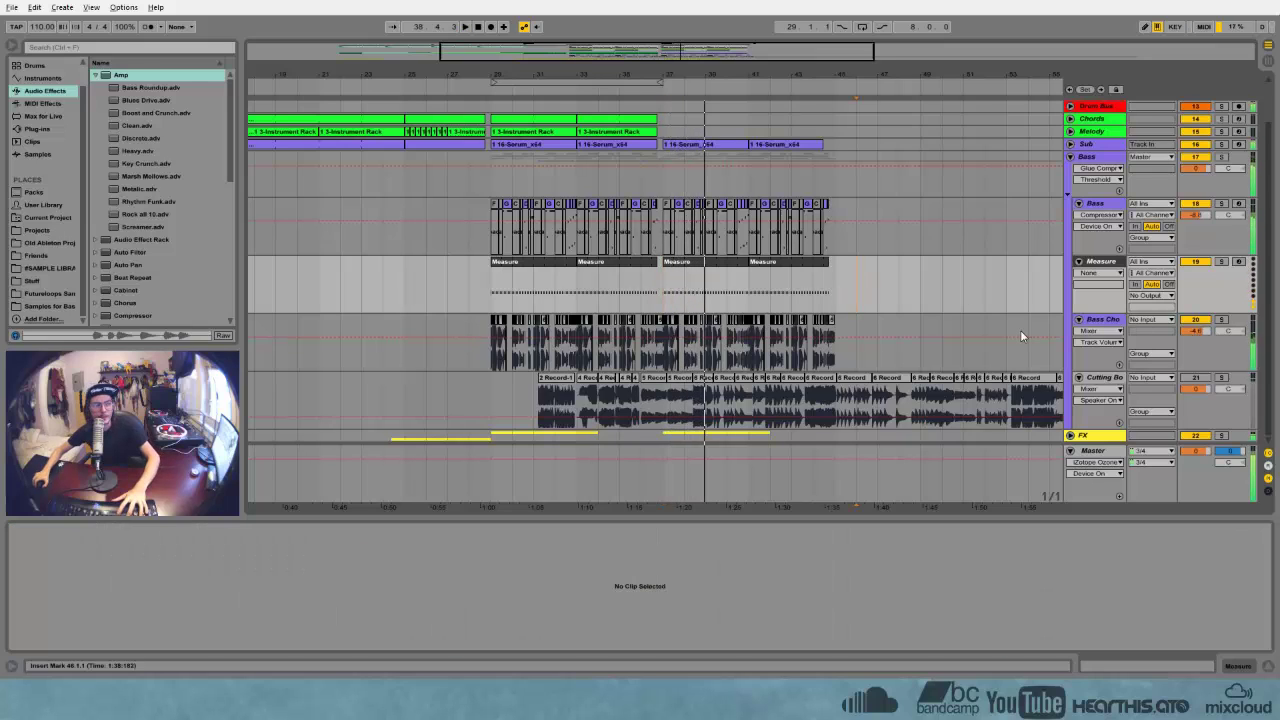
# Examine the Bass Chops effects and the chopped section from 29.1.1 to 37.1.1 alongside the note-labelled bass clips
pyautogui.click(1090, 329)
pyautogui.moveTo(522, 79); pyautogui.dragTo(425, 352)
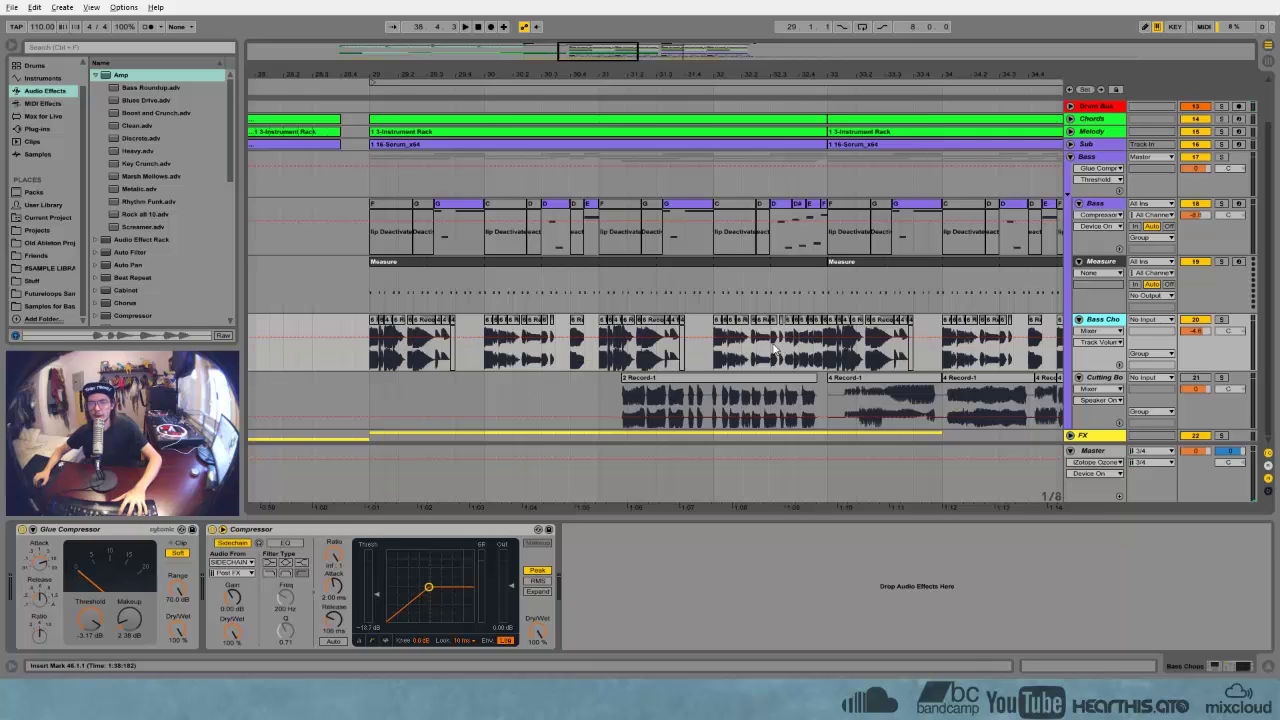
pyautogui.moveTo(435, 70); pyautogui.dragTo(398, 78)
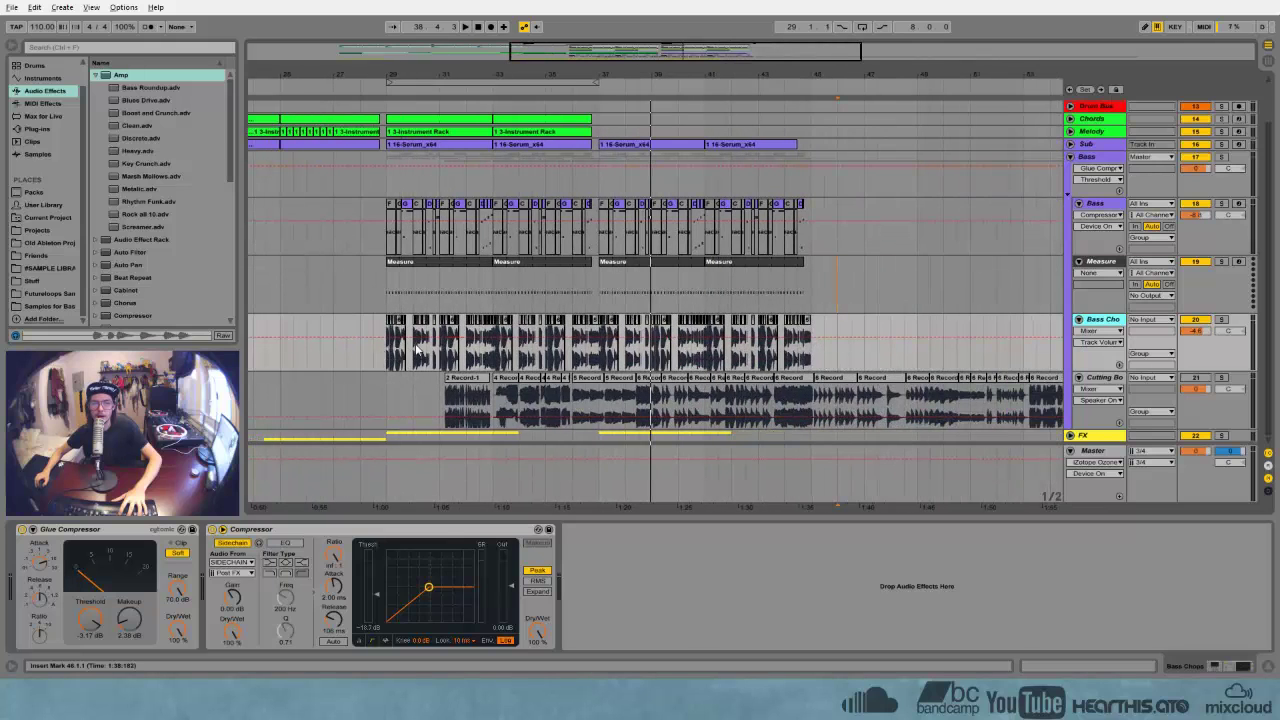
pyautogui.moveTo(486, 76)
pyautogui.mouseDown()
pyautogui.moveTo(487, 92)
pyautogui.moveTo(490, 67)
pyautogui.mouseUp()
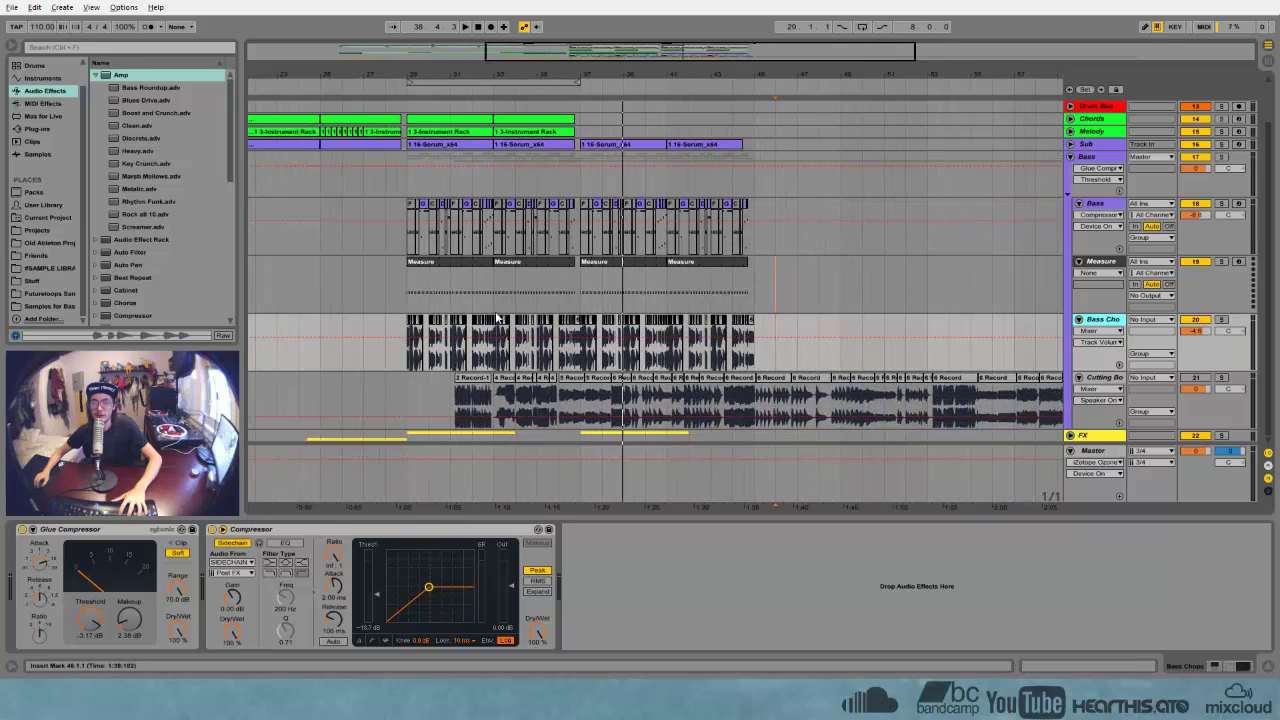
pyautogui.moveTo(406, 360); pyautogui.dragTo(585, 348)
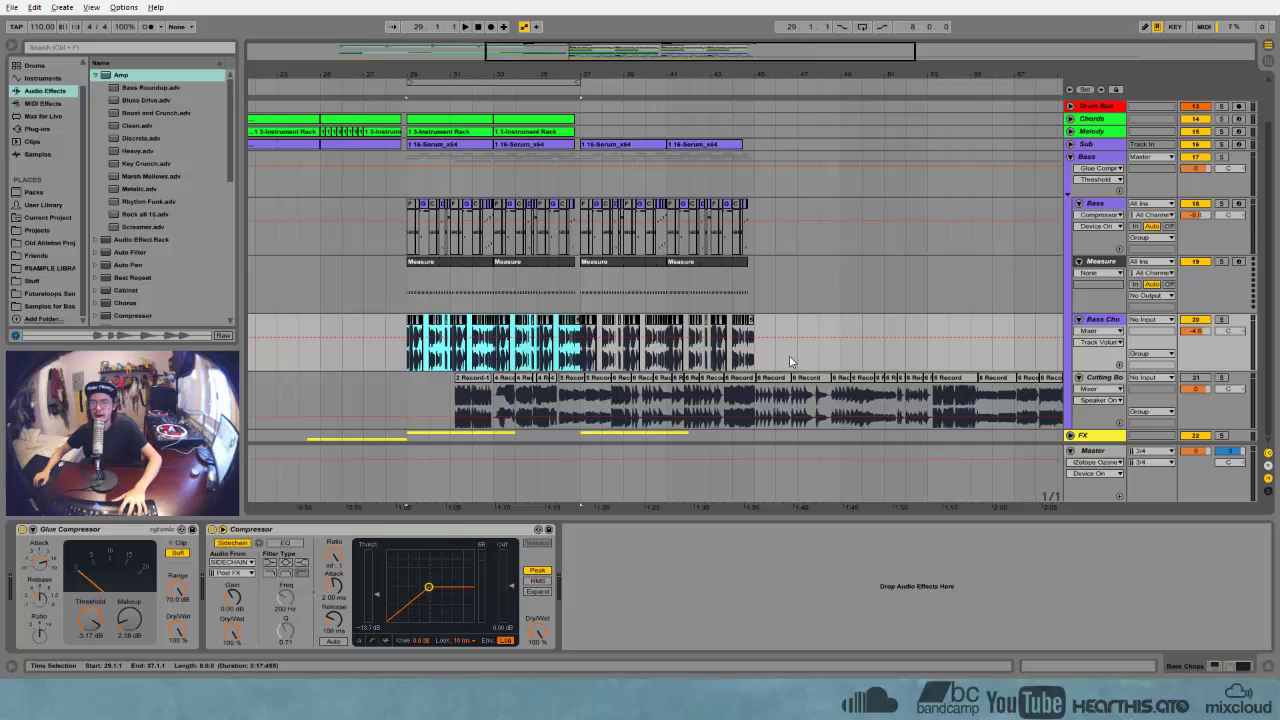
pyautogui.moveTo(708, 73); pyautogui.dragTo(633, 50)
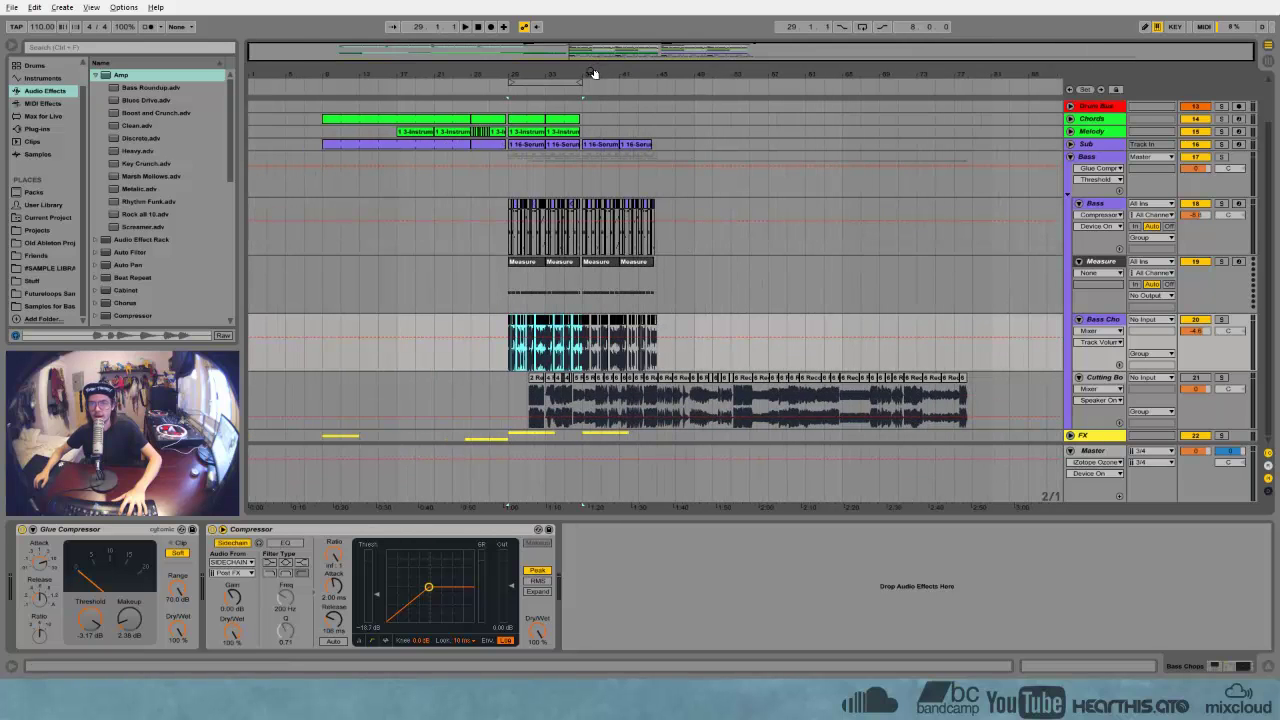
pyautogui.moveTo(593, 73); pyautogui.dragTo(652, 73)
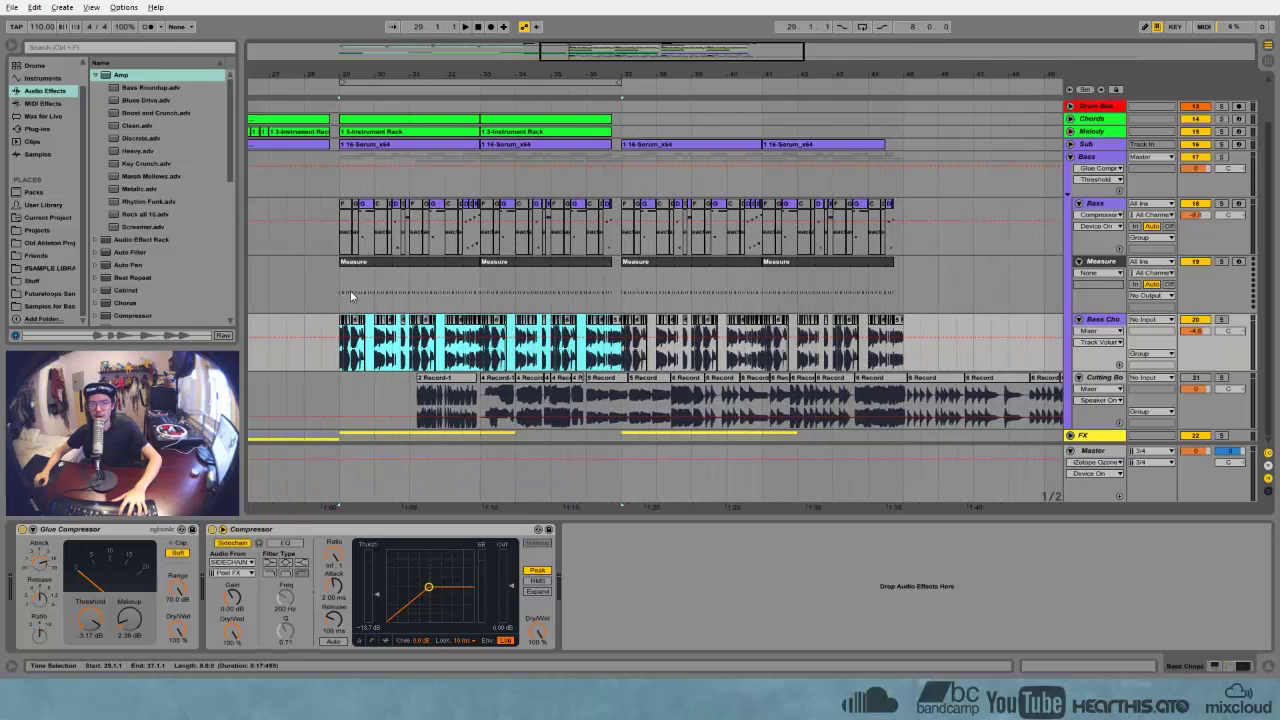
pyautogui.scroll(2, 724, 295)
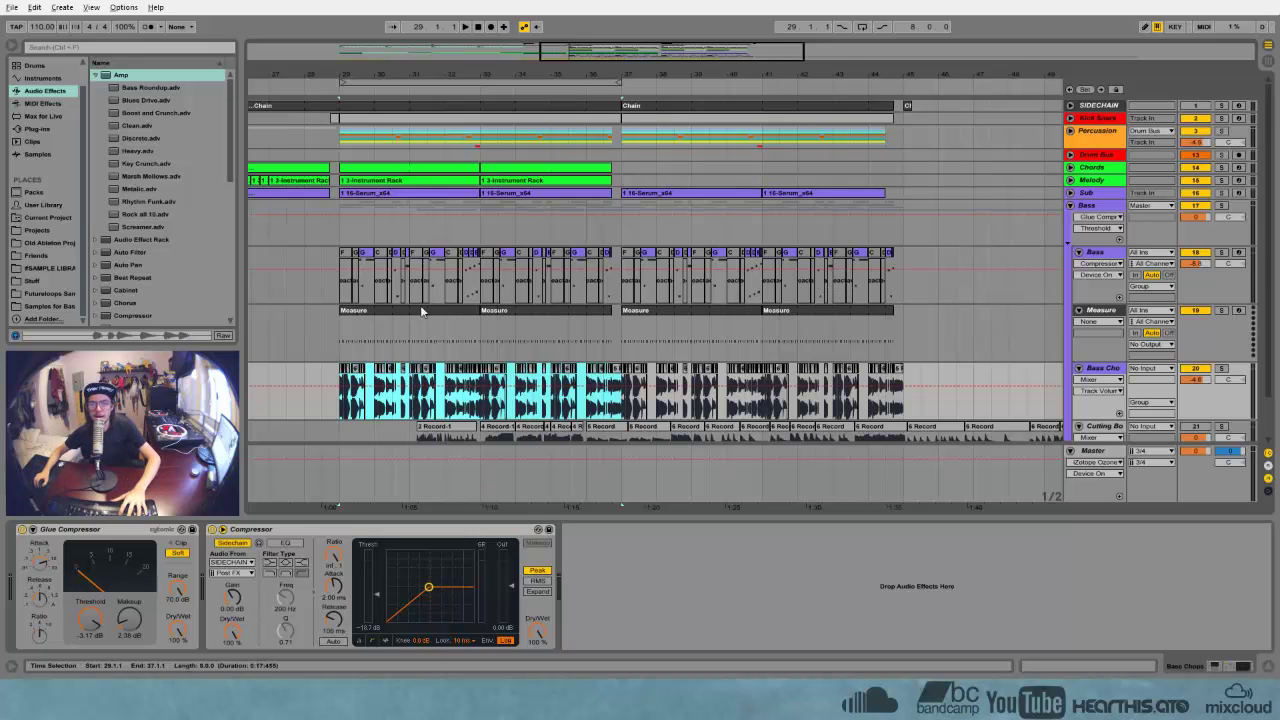
pyautogui.click(358, 265)
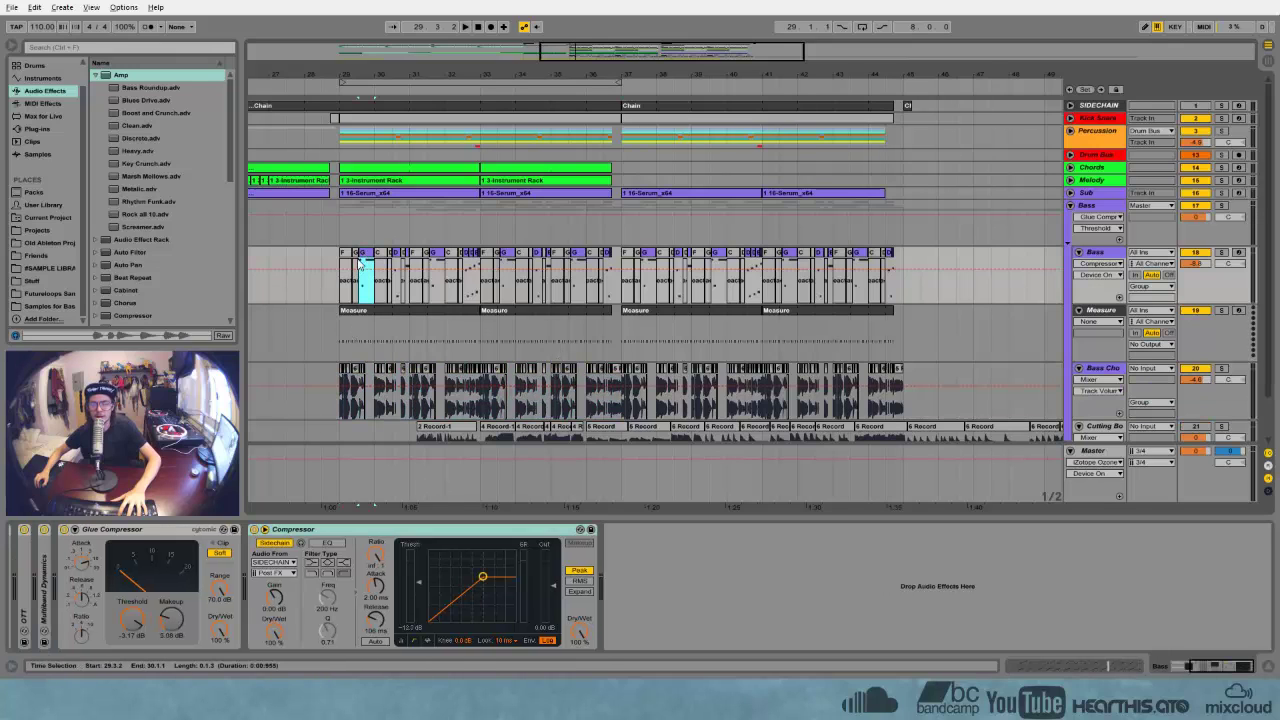